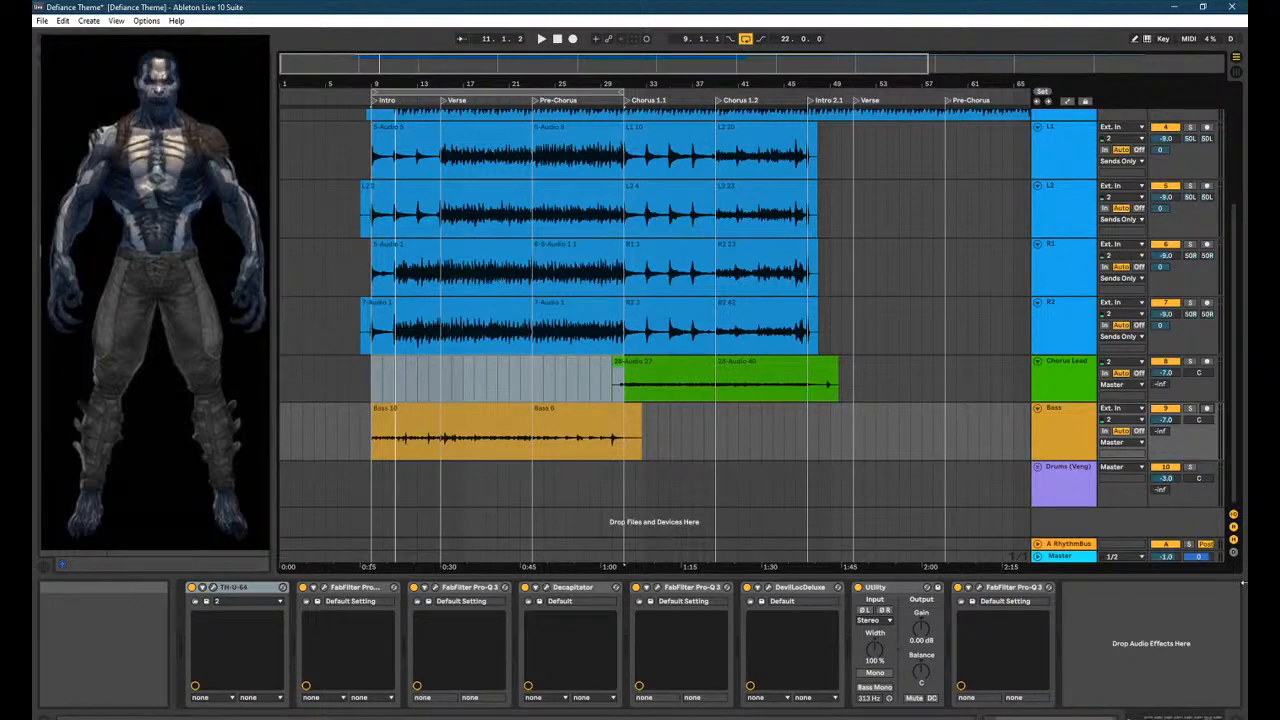
pyautogui.hotkey('alt', 'Tab')
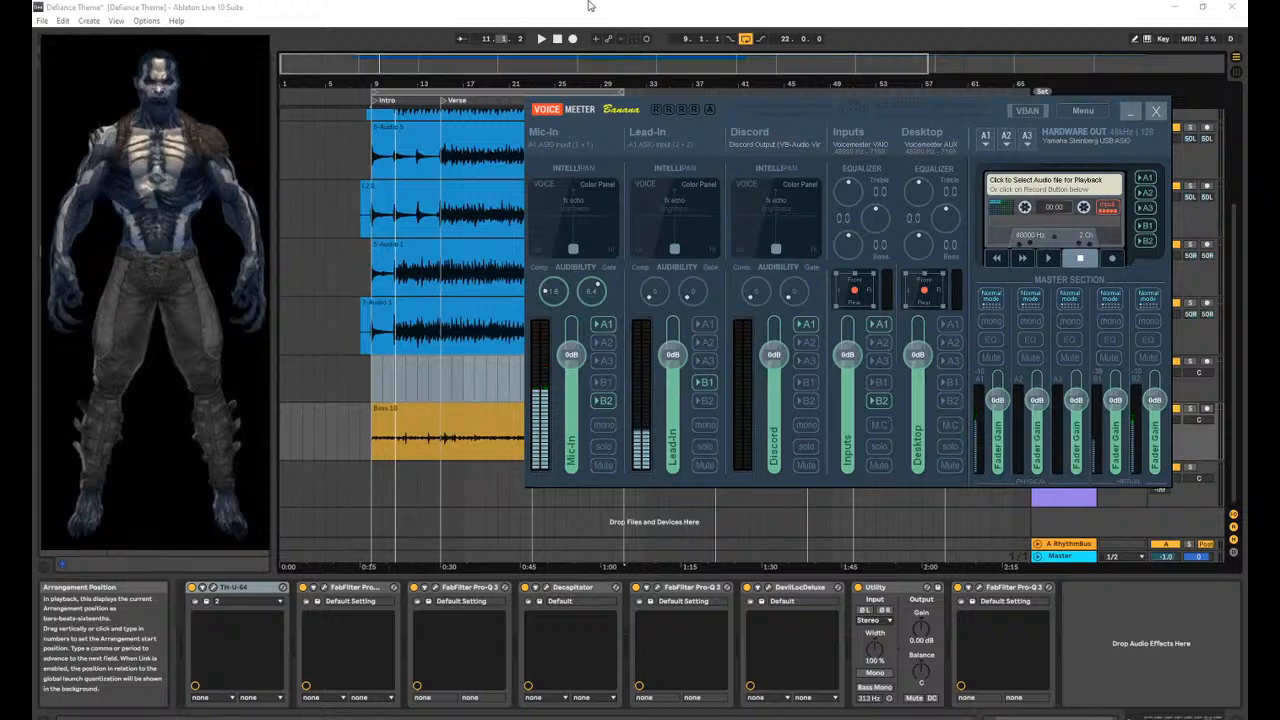
pyautogui.hotkey('alt', 'Tab')
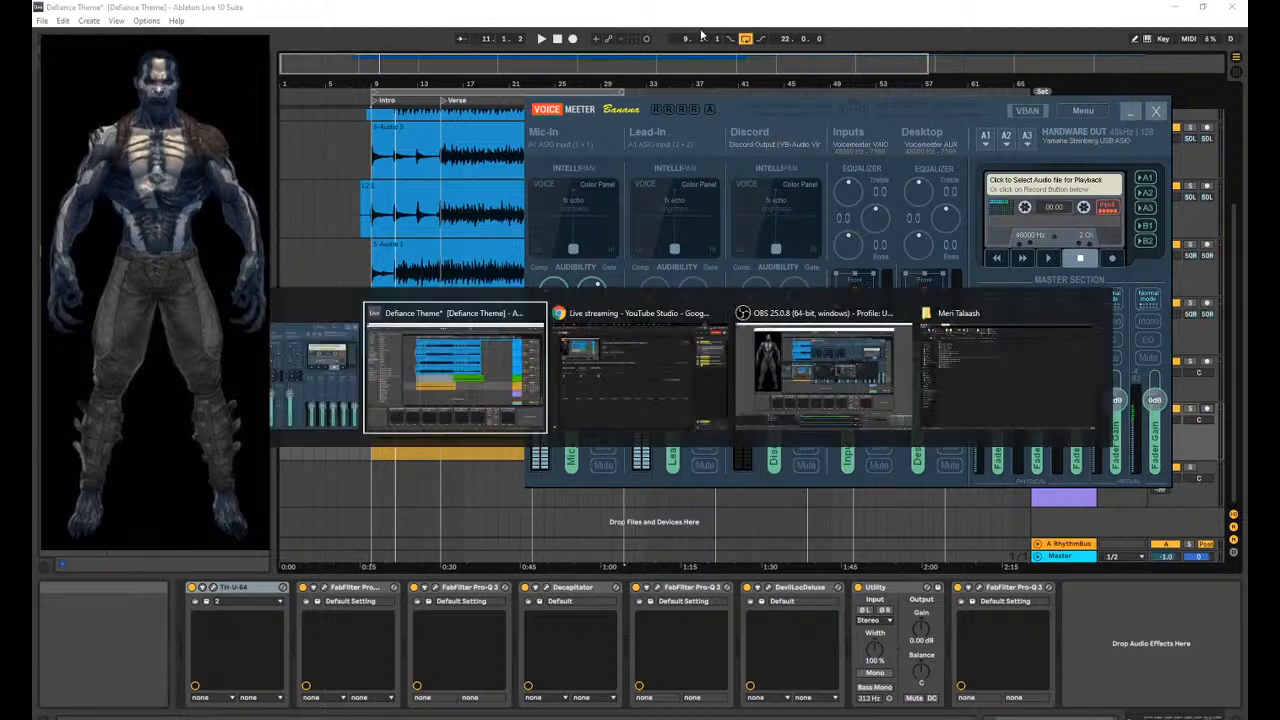
pyautogui.hotkey('alt', 'Tab')
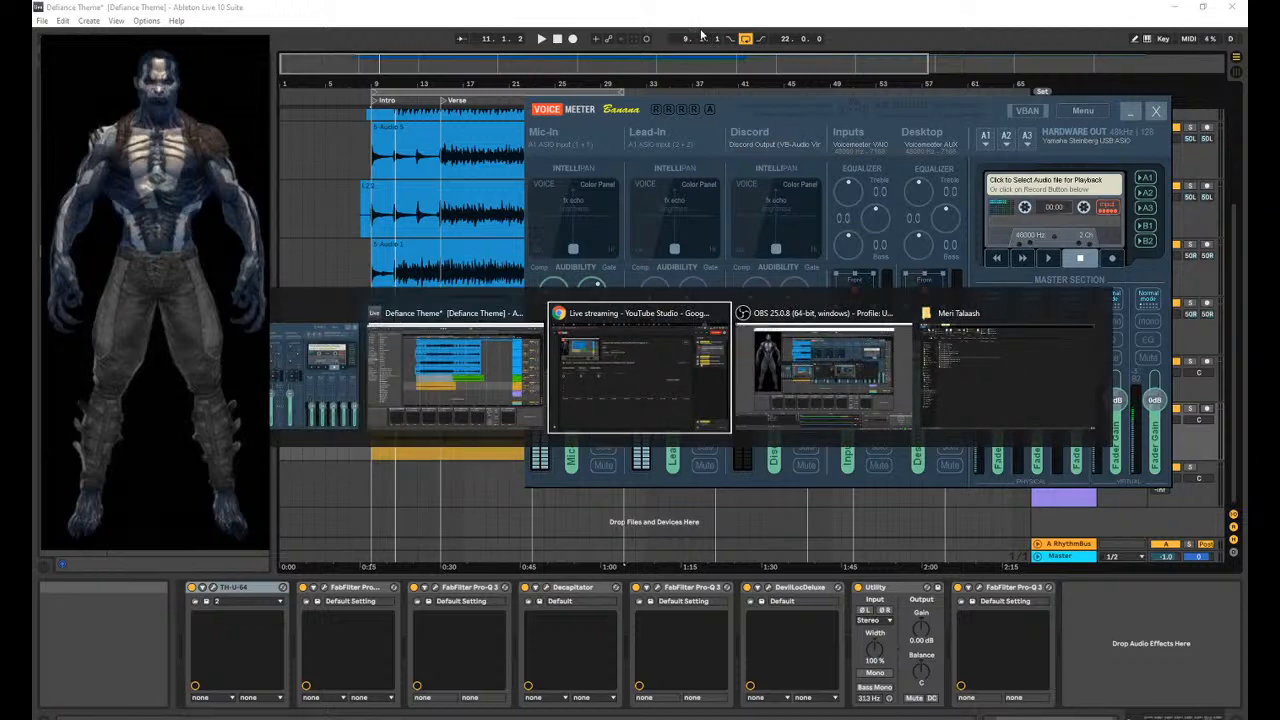
pyautogui.hotkey('alt', 'Tab')
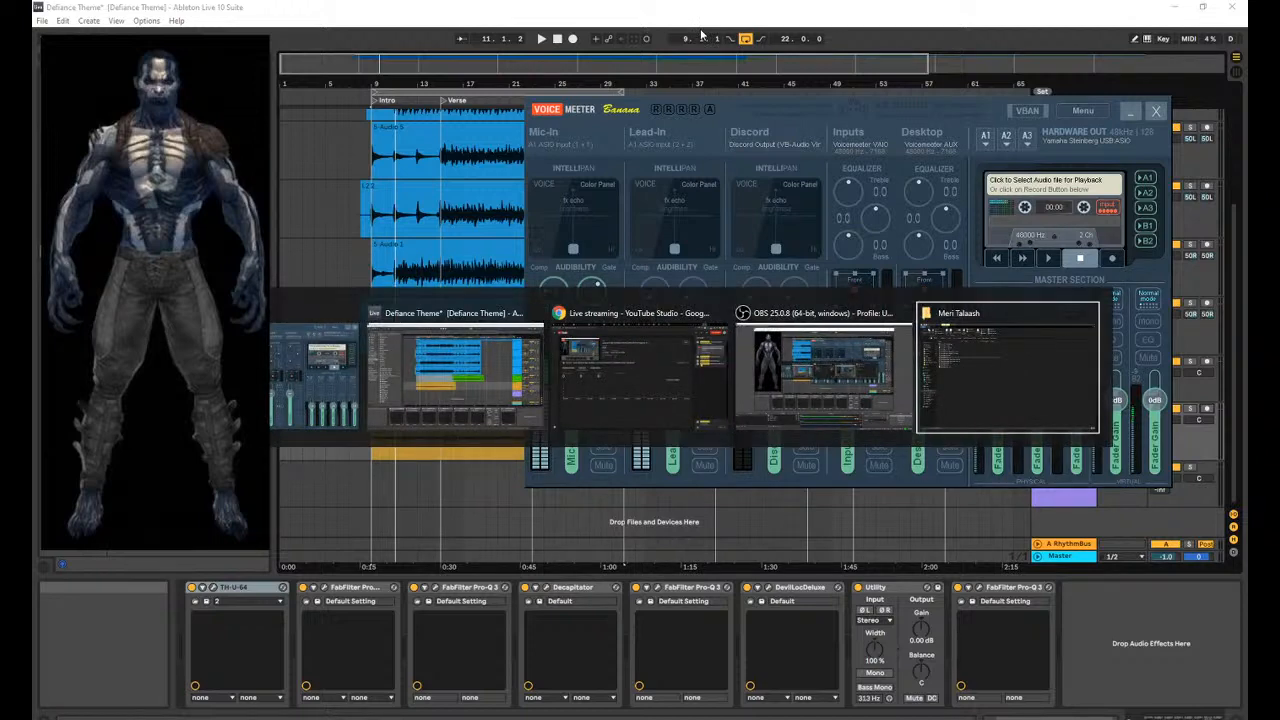
pyautogui.click(808, 6)
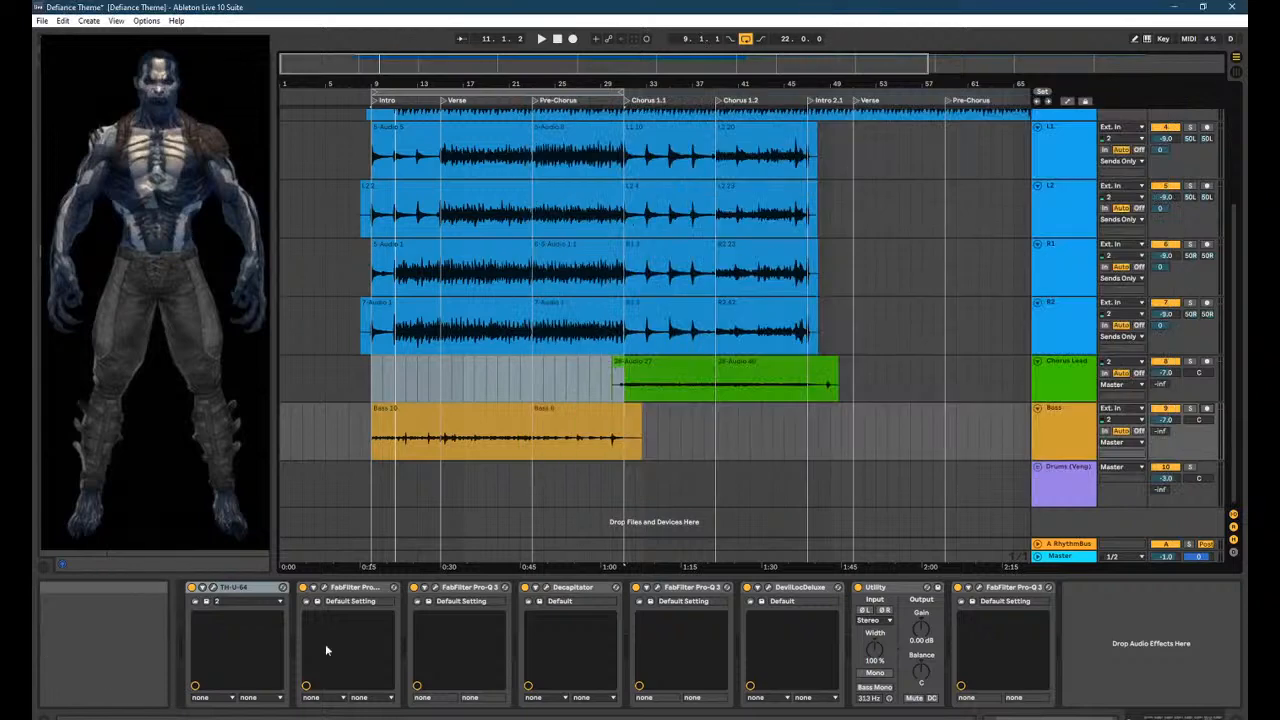
# Open the Bass track's TH-U plugin, scale its view to 50% to look over the BassClean rig, and close it.
pyautogui.click(1056, 427)
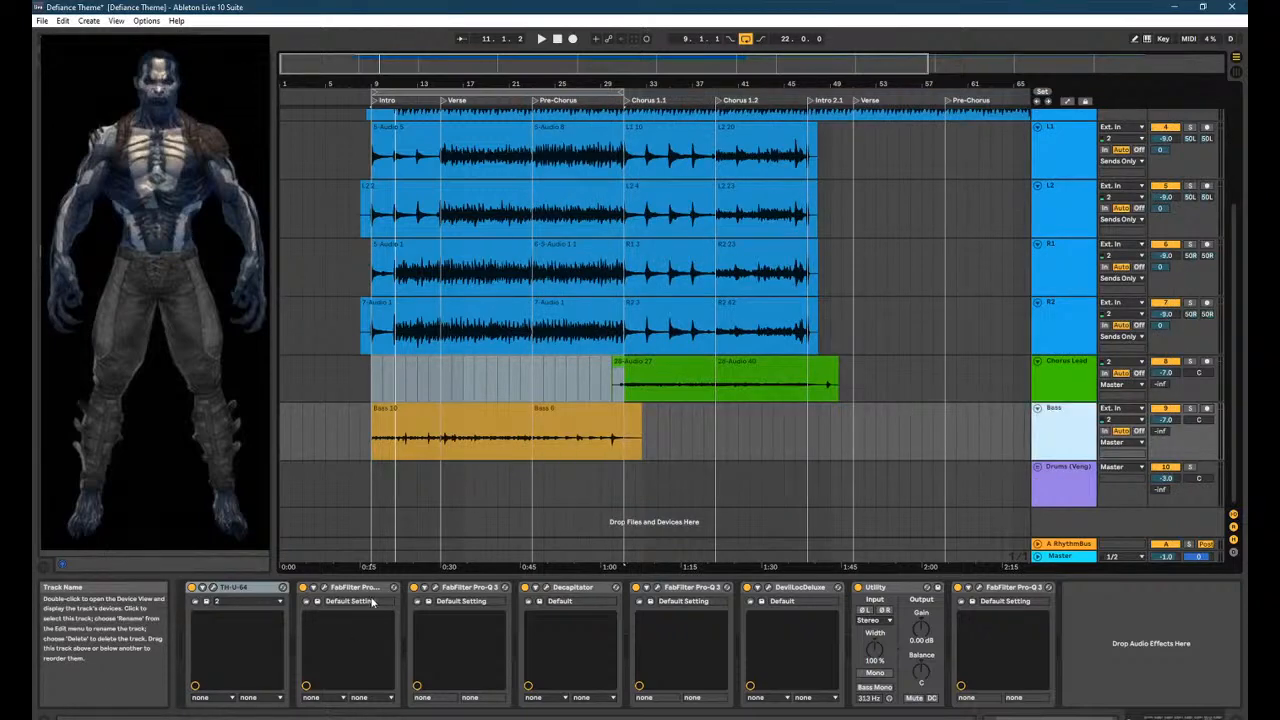
pyautogui.click(212, 588)
pyautogui.moveTo(463, 47); pyautogui.dragTo(411, 42)
pyautogui.moveTo(1143, 640); pyautogui.dragTo(932, 508)
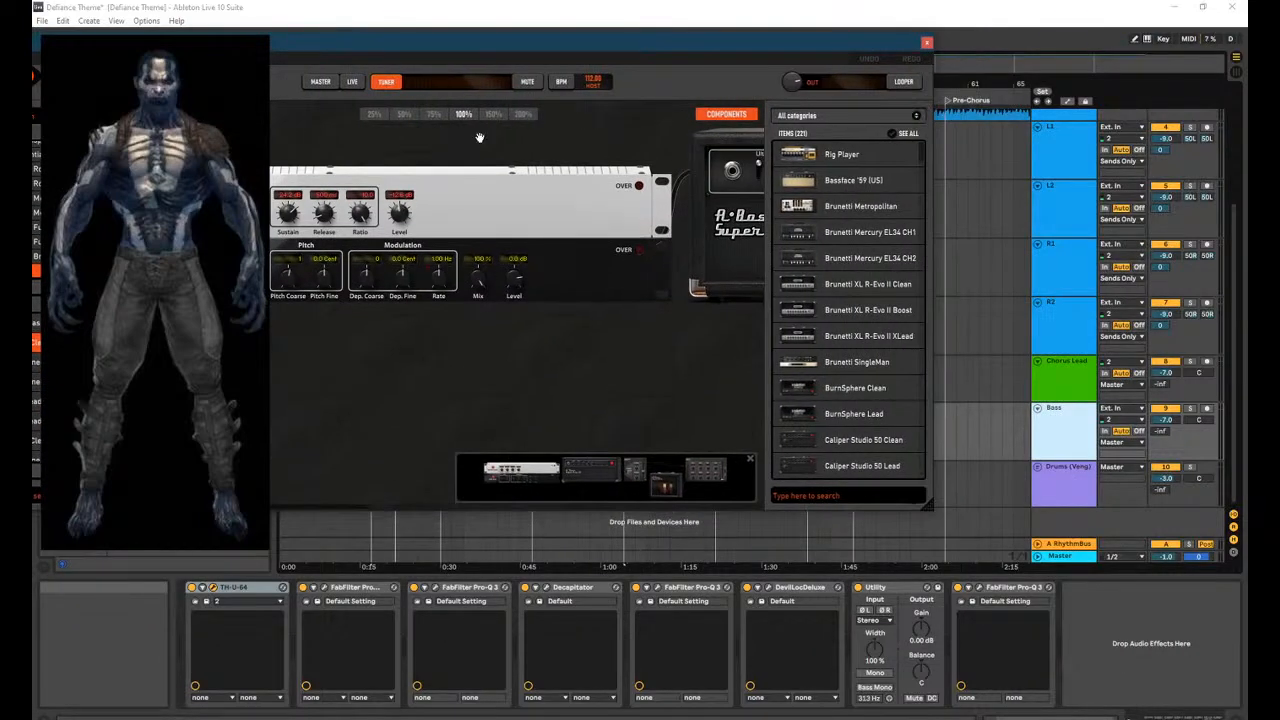
pyautogui.click(407, 115)
pyautogui.moveTo(421, 47); pyautogui.dragTo(693, 120)
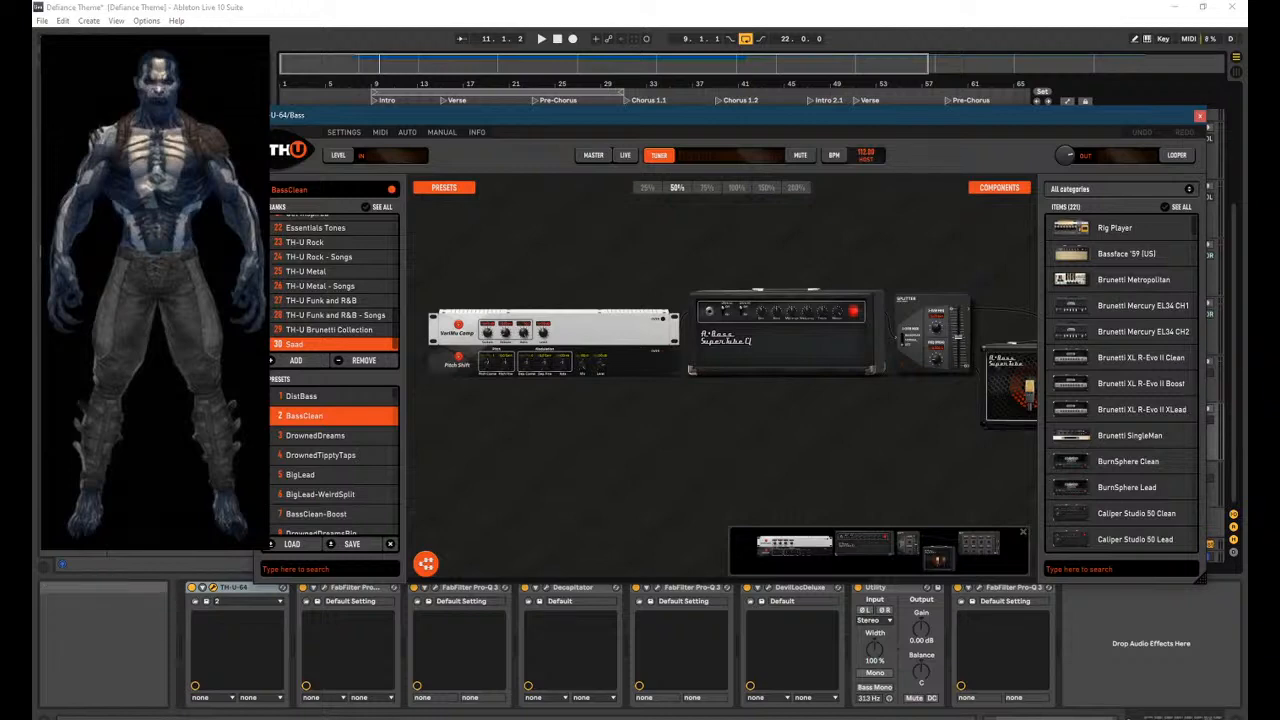
pyautogui.click(869, 6)
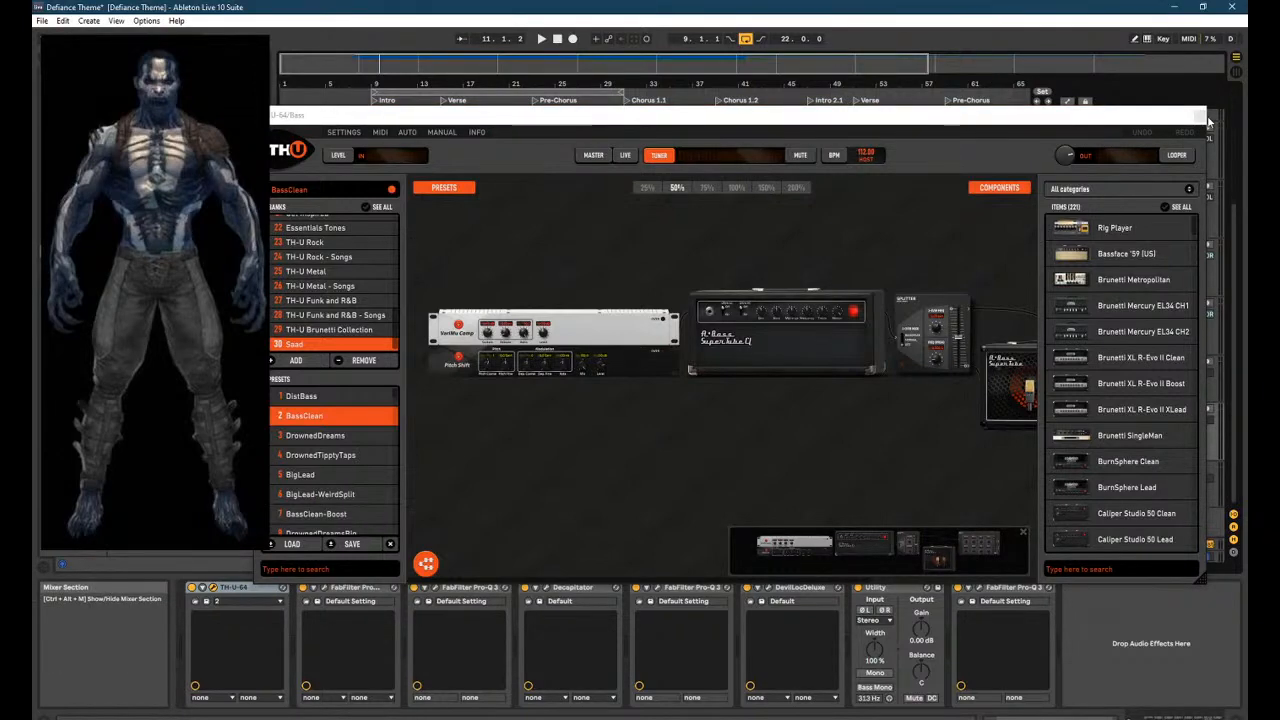
pyautogui.click(1137, 168)
pyautogui.click(1200, 115)
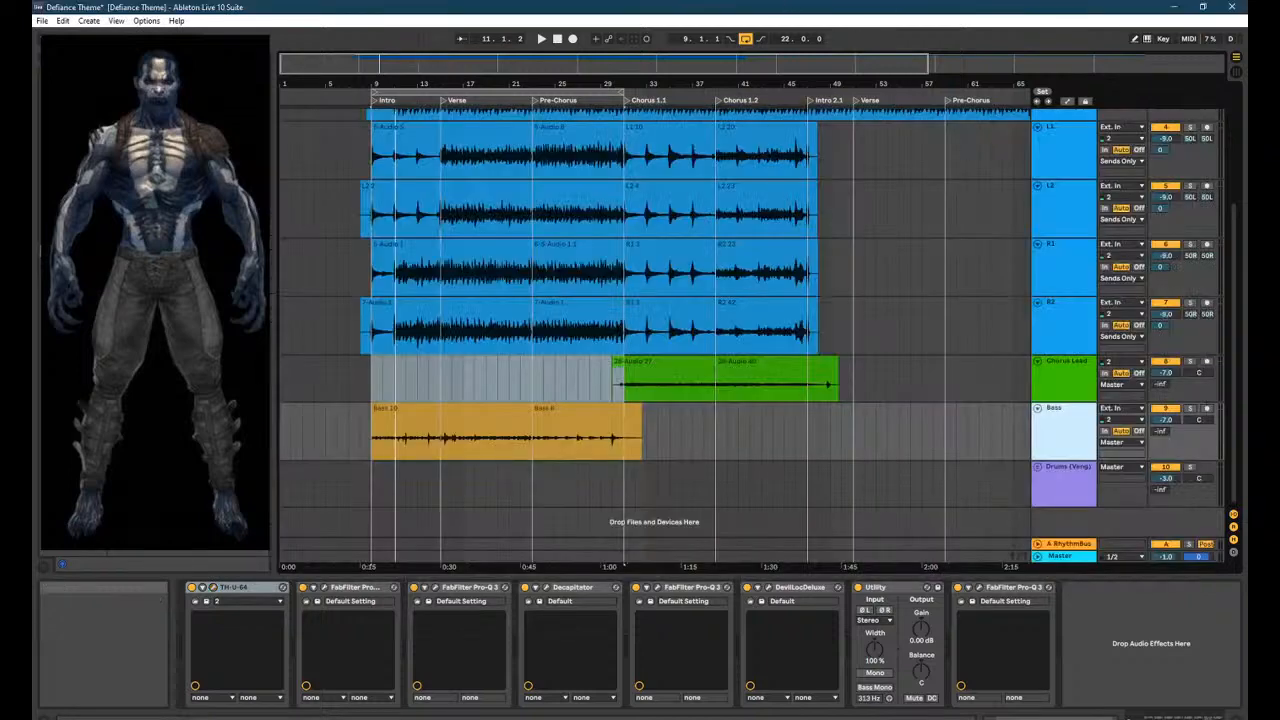
# Set the Yamaha Steinberg USB driver's ASIO mode to Stable and its buffer size to 512 Samples.
pyautogui.click(945, 718)
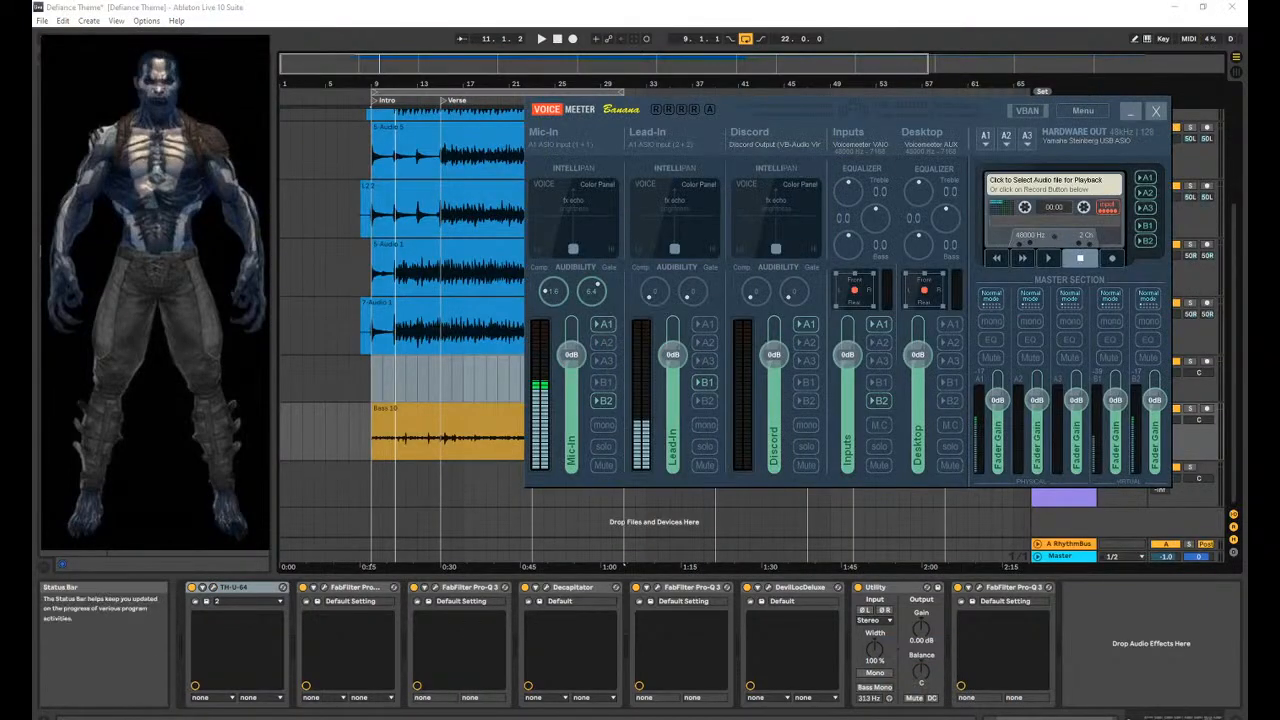
pyautogui.click(940, 718)
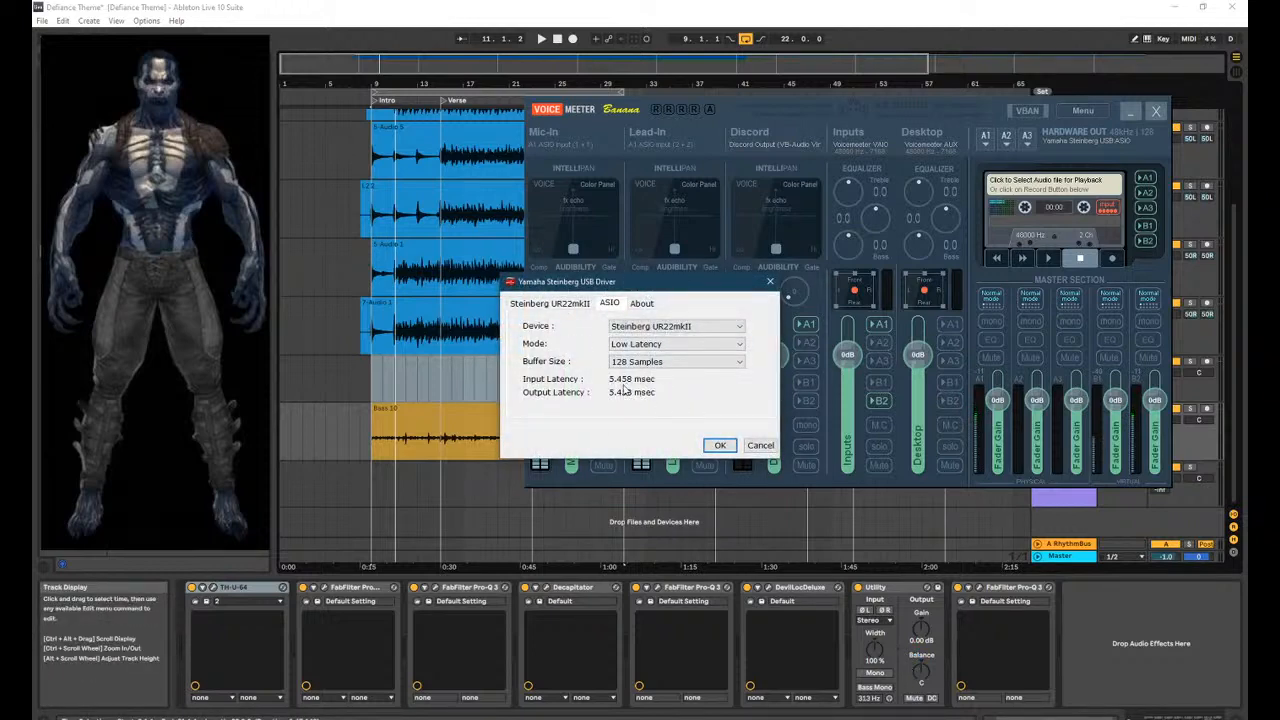
pyautogui.click(661, 346)
pyautogui.click(661, 346)
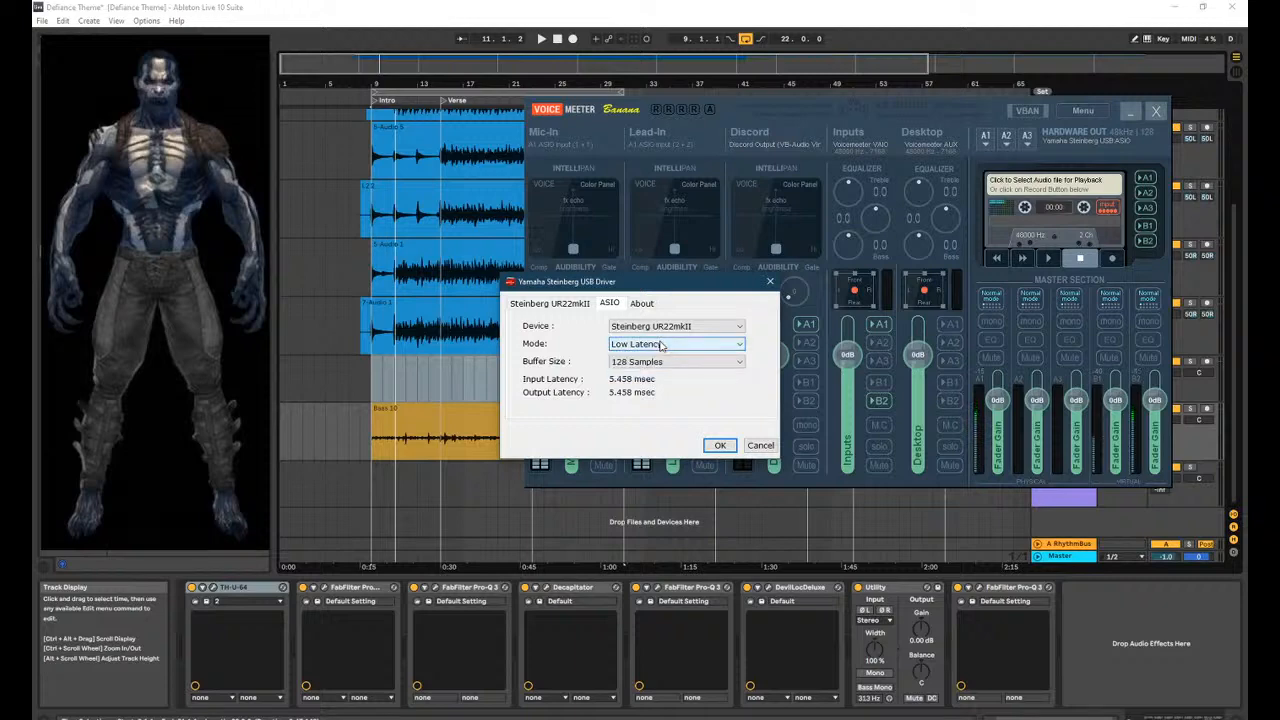
pyautogui.click(661, 346)
pyautogui.click(661, 389)
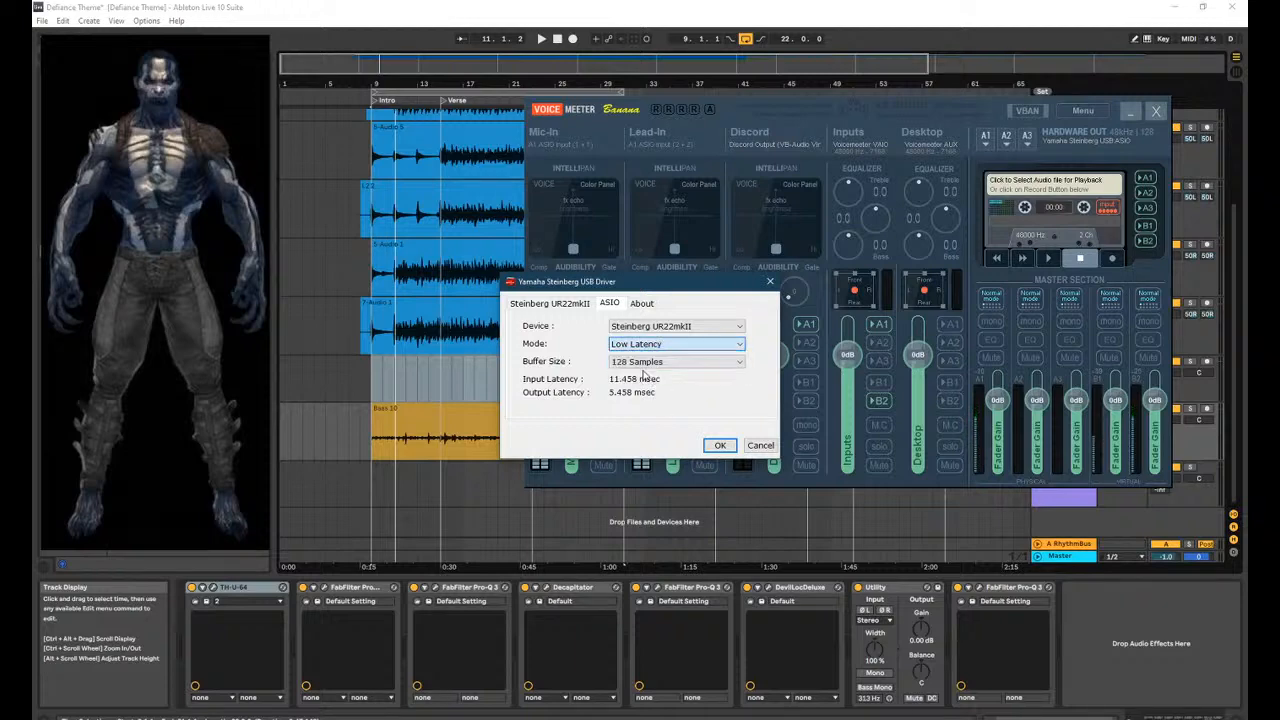
pyautogui.click(648, 363)
pyautogui.click(664, 410)
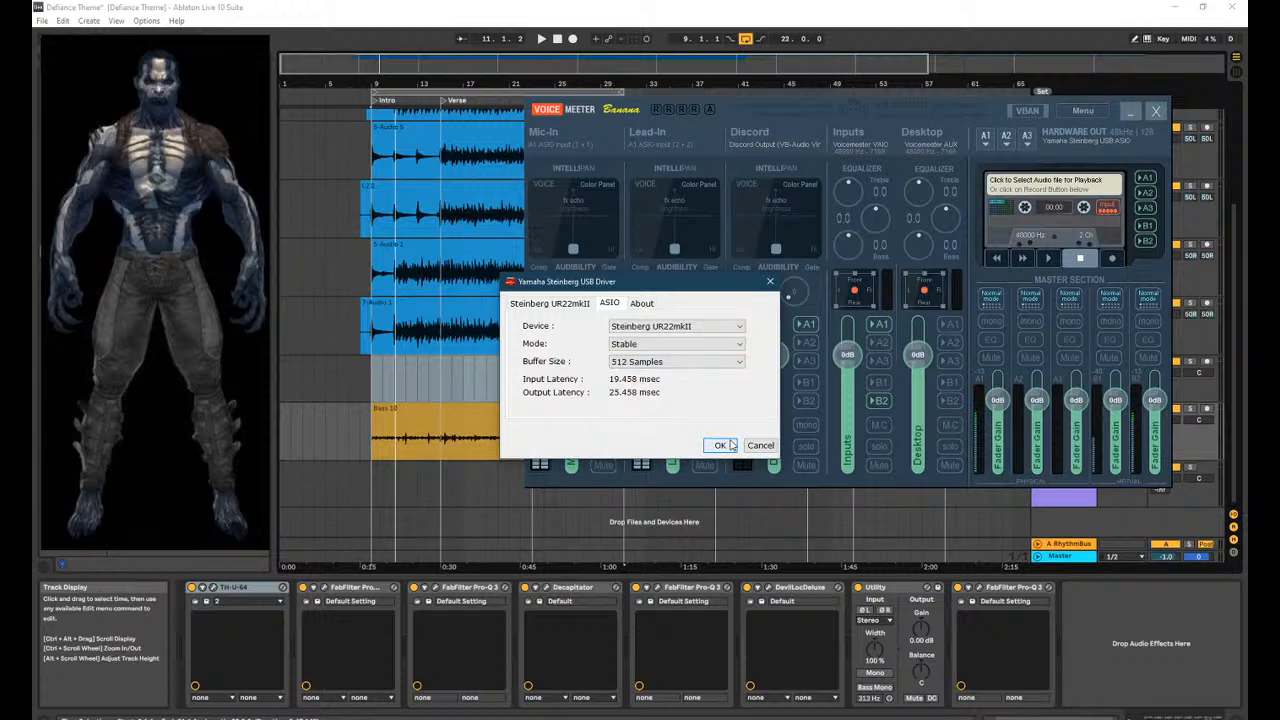
pyautogui.click(724, 446)
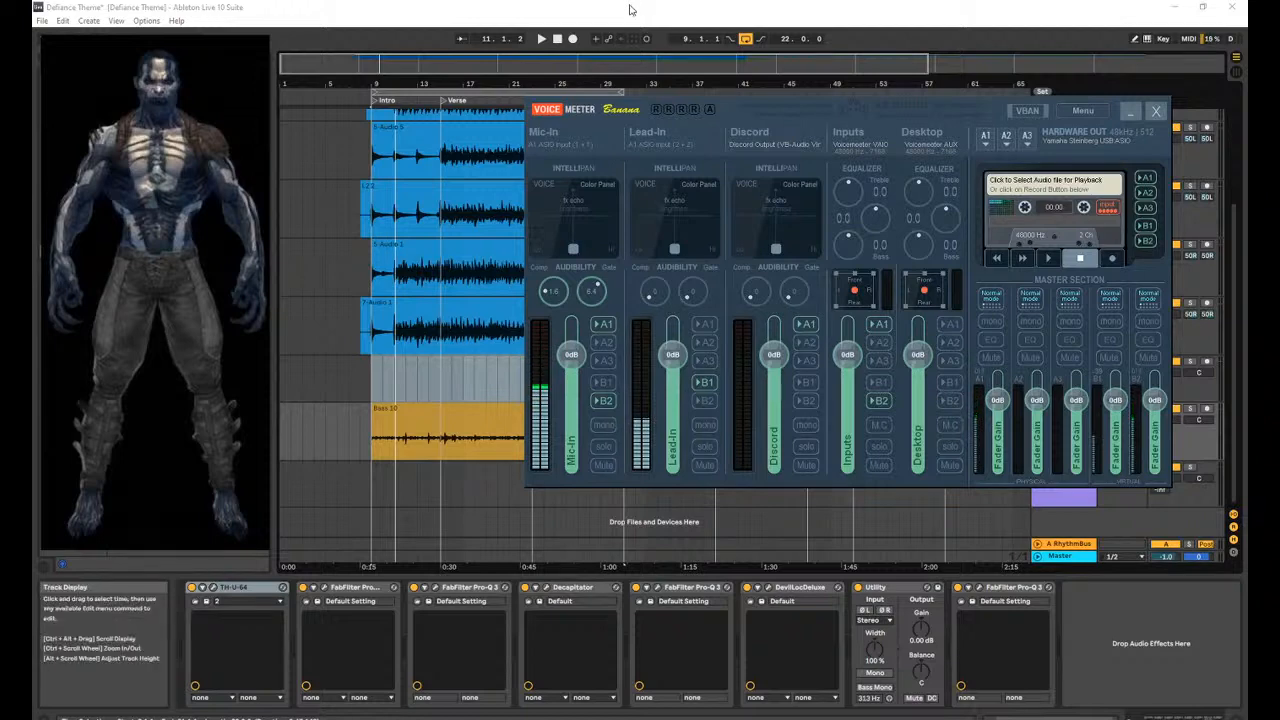
# Return to Ableton Live, turn off the arrangement loop, and play the song from the Intro at bar 9.
pyautogui.click(620, 5)
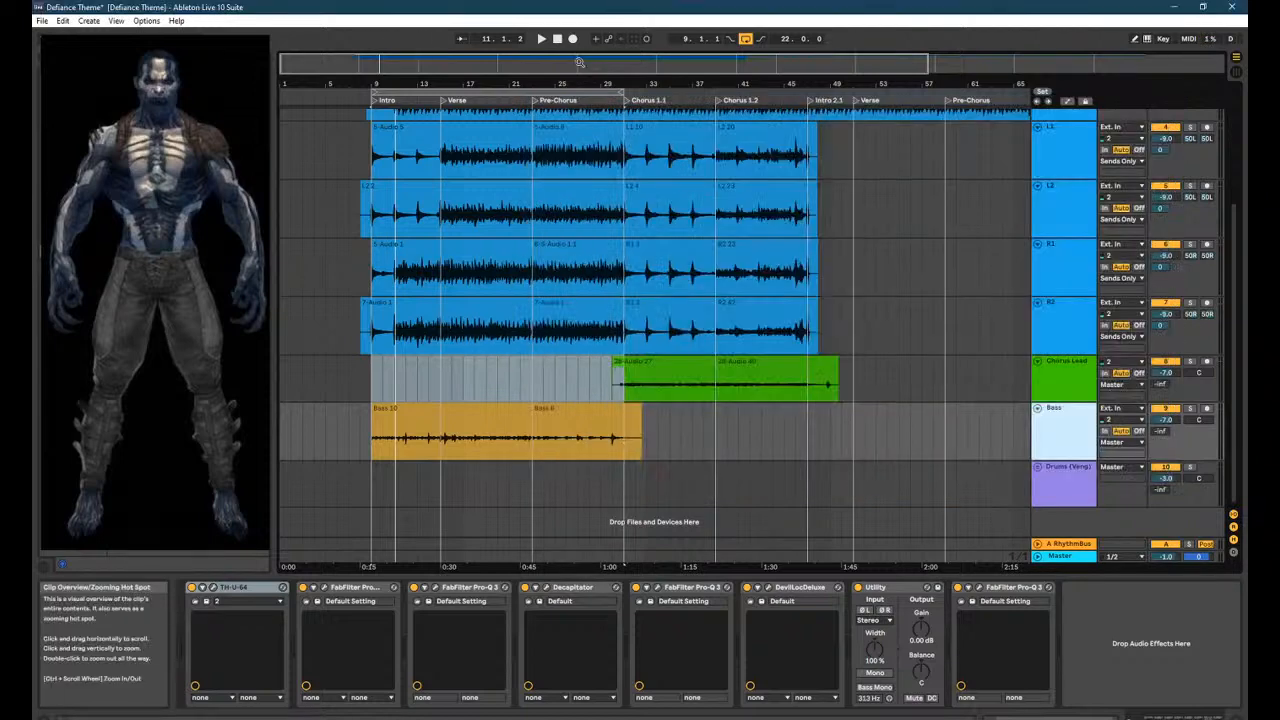
pyautogui.click(383, 387)
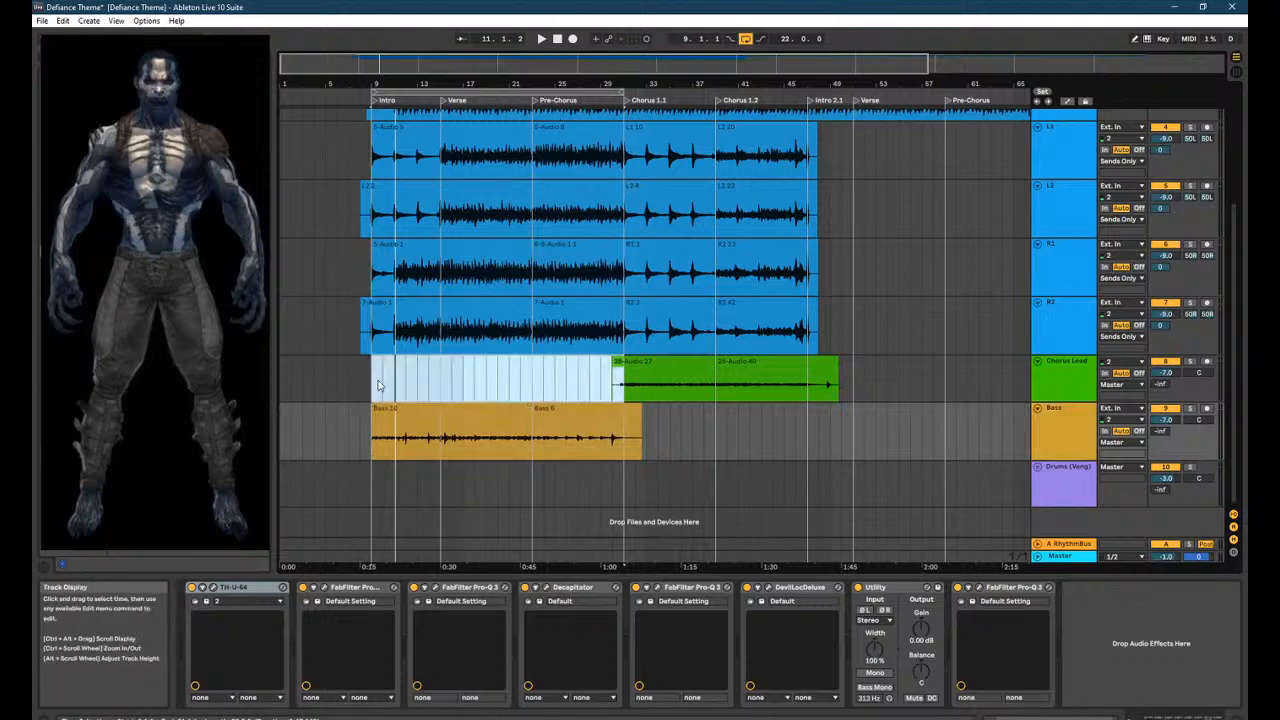
pyautogui.press('Delete')
pyautogui.click(746, 40)
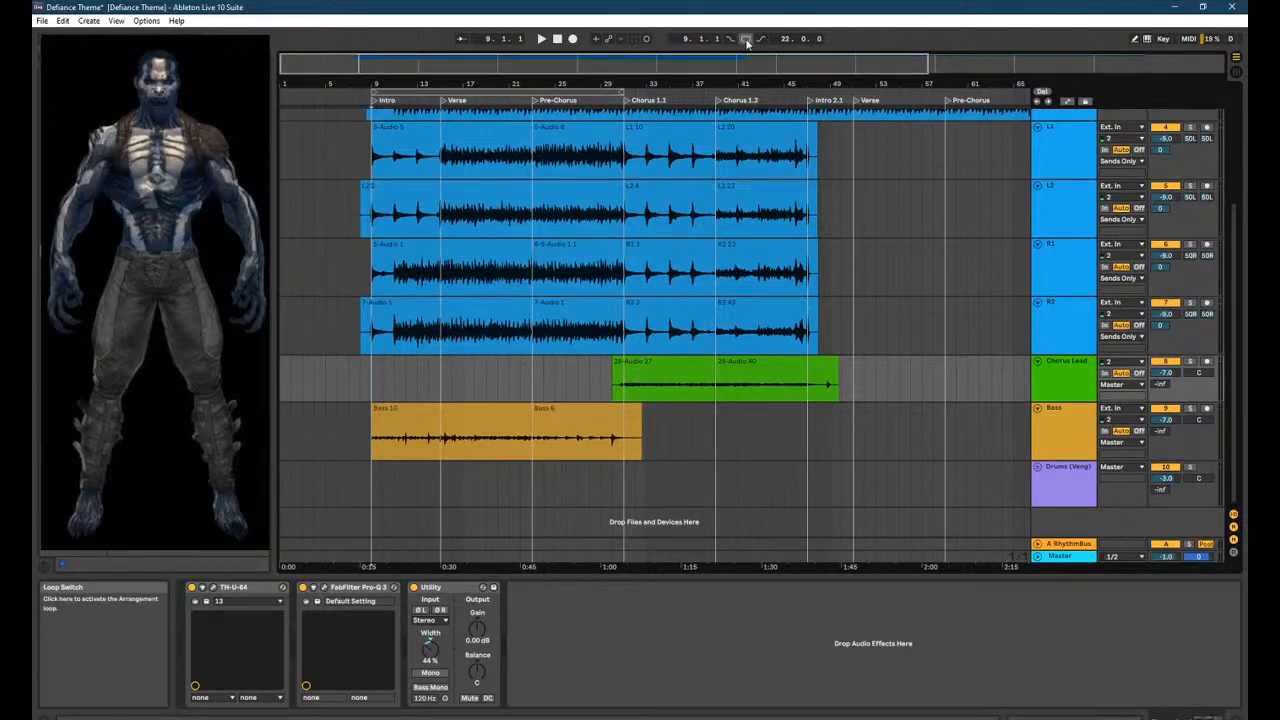
pyautogui.press('space')
pyautogui.hotkey('alt', 'Tab')
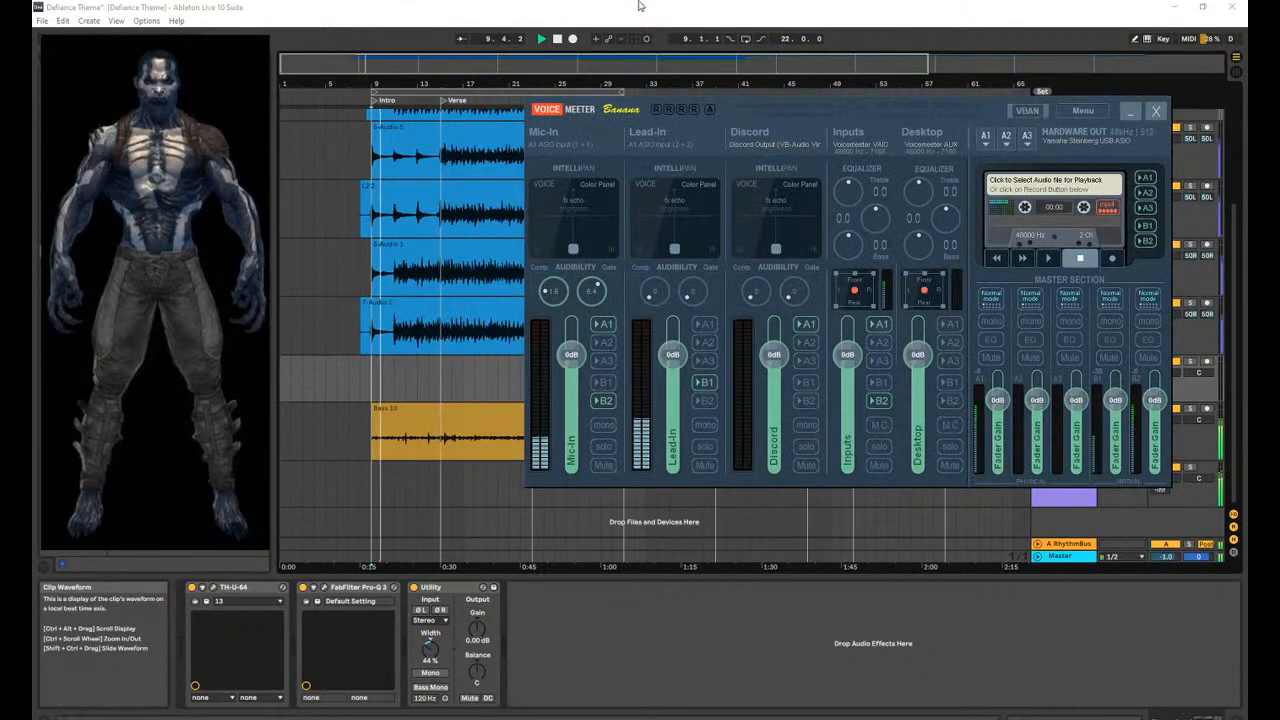
pyautogui.click(640, 6)
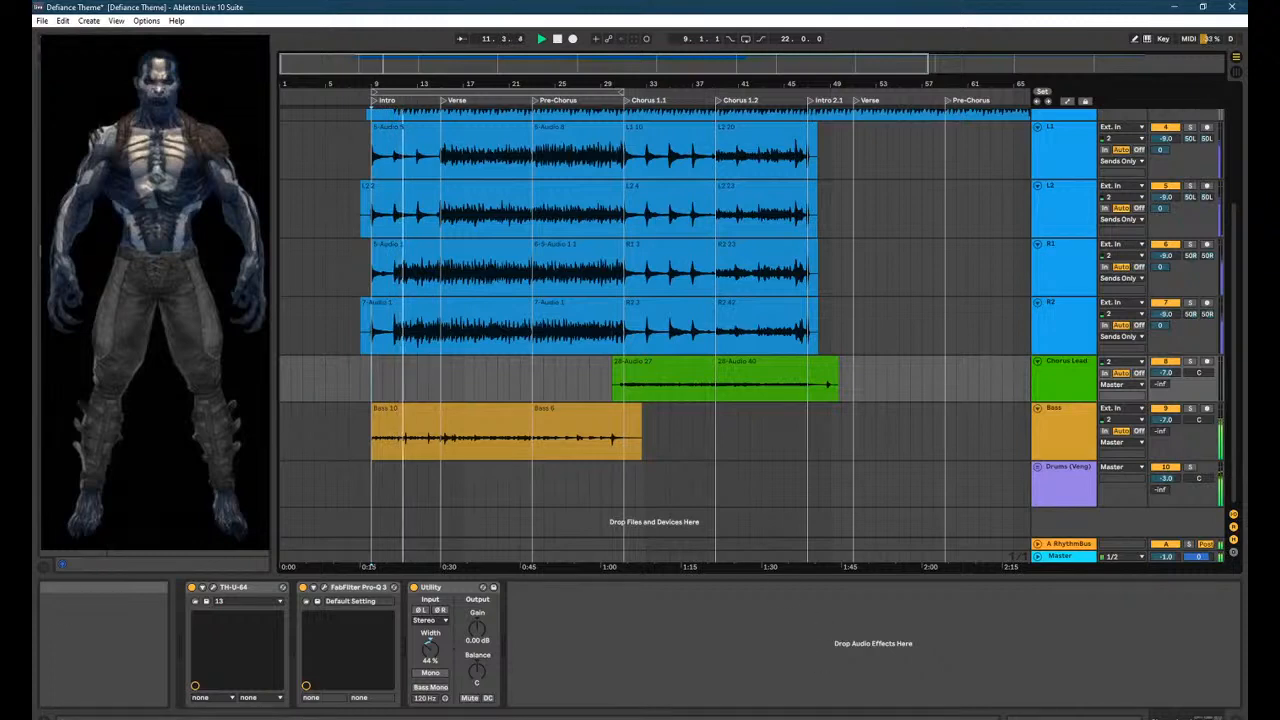
pyautogui.moveTo(855, 718)
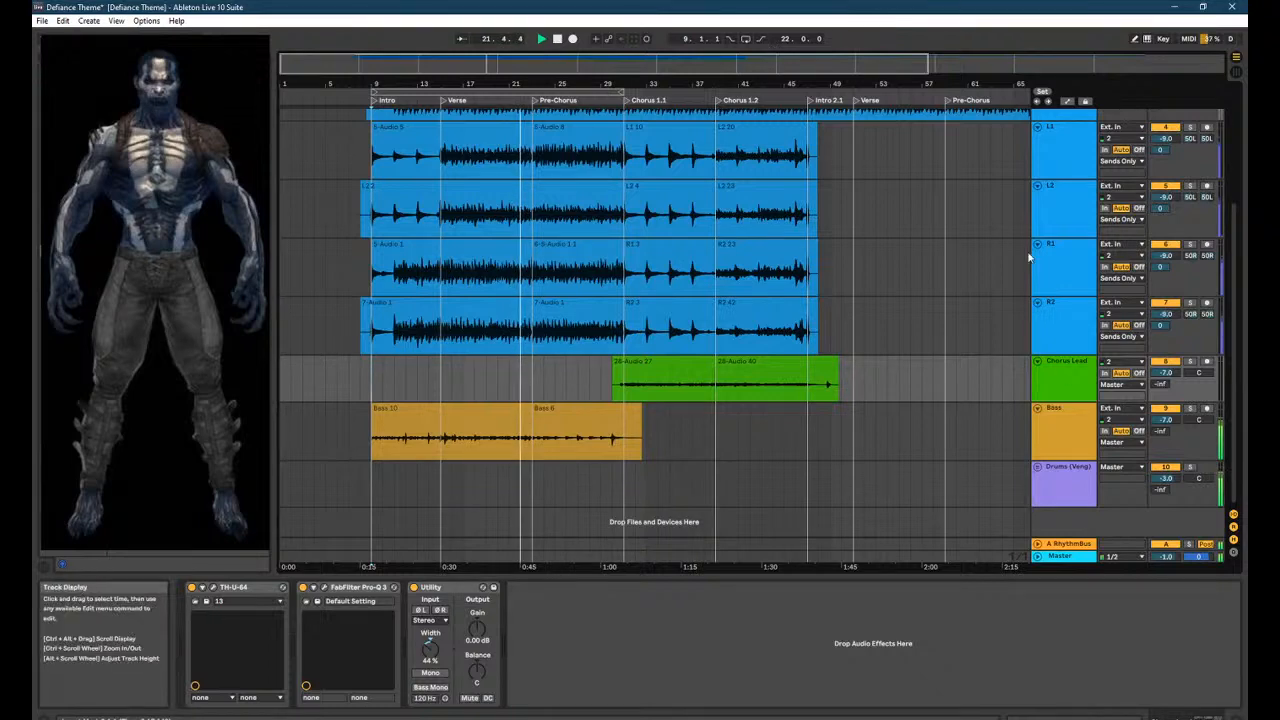
# Review the device chains of the Bass, Drums (Veng), Master, Chorus Lead, R2 and R1 tracks during playback.
pyautogui.click(1079, 423)
pyautogui.click(1073, 484)
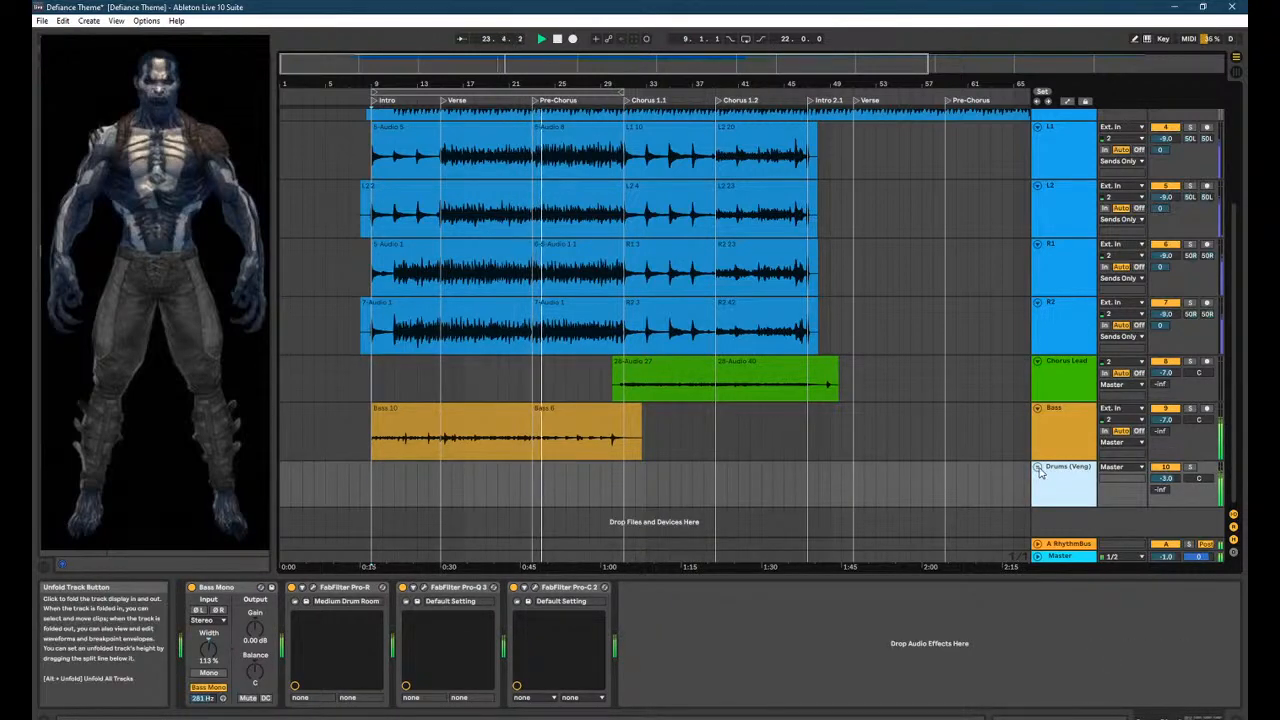
pyautogui.click(1075, 558)
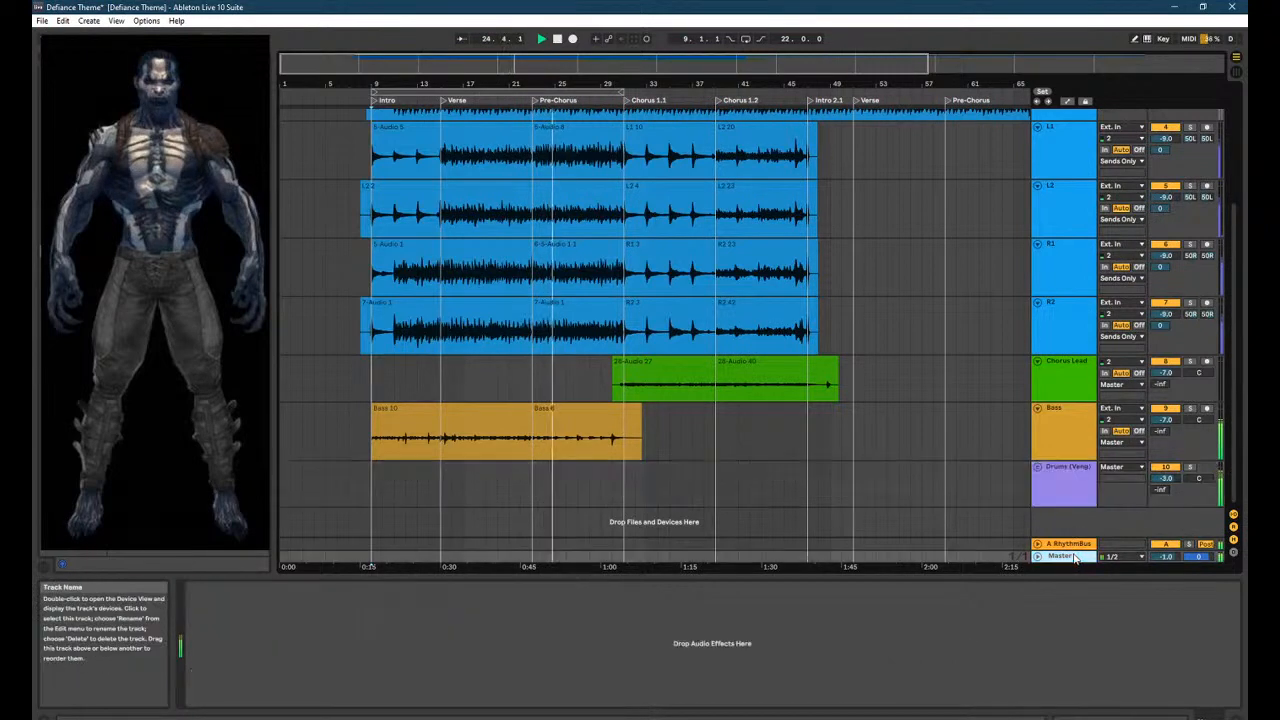
pyautogui.click(1066, 488)
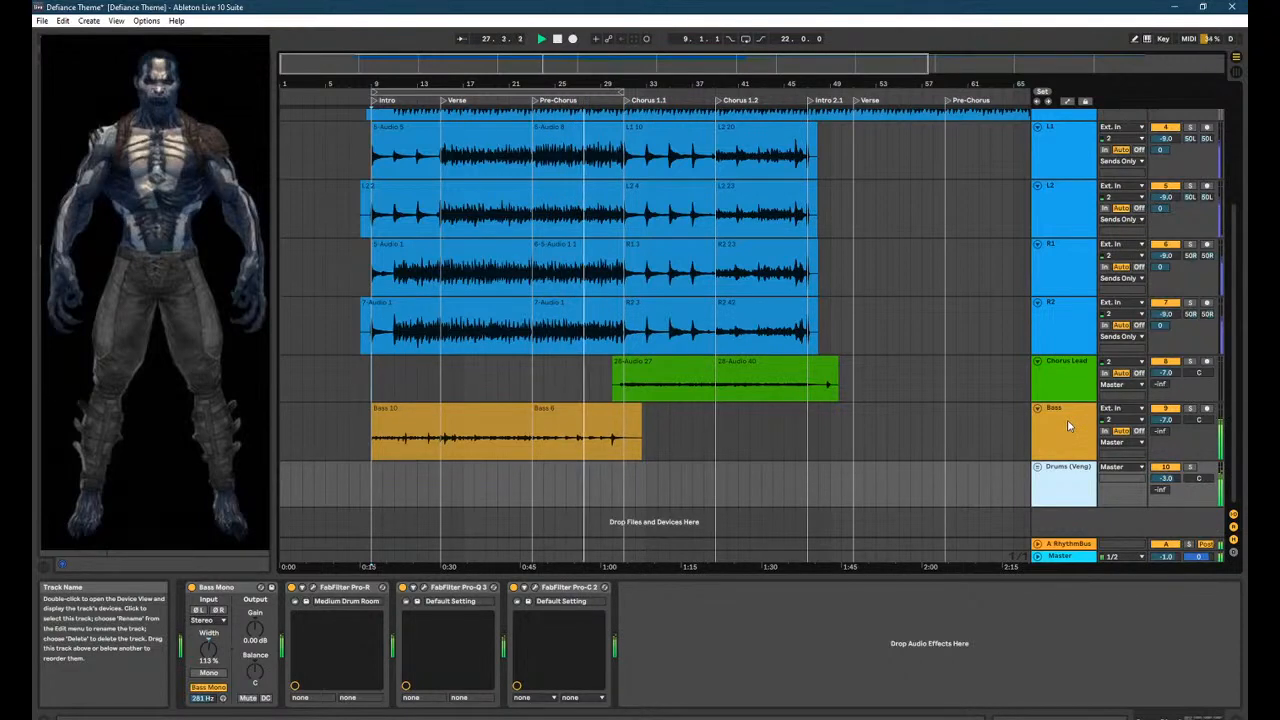
pyautogui.scroll(2, 759, 435)
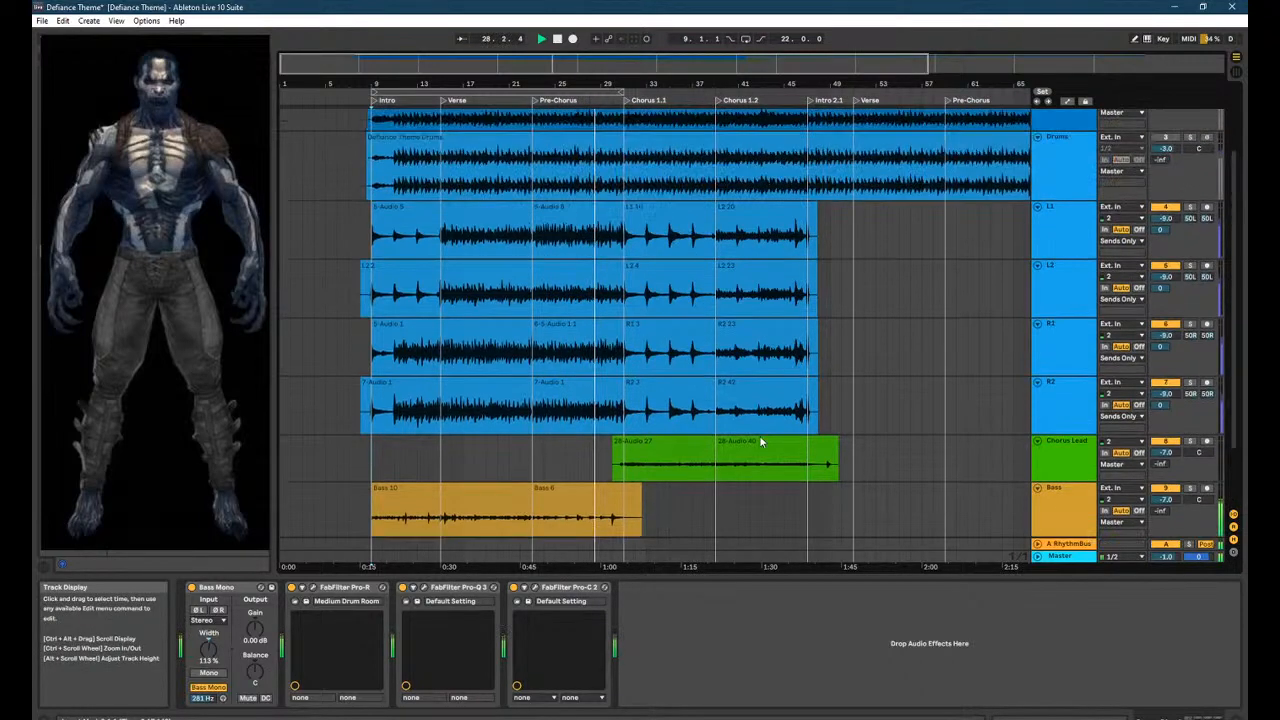
pyautogui.scroll(1, 759, 437)
pyautogui.scroll(-2, 759, 437)
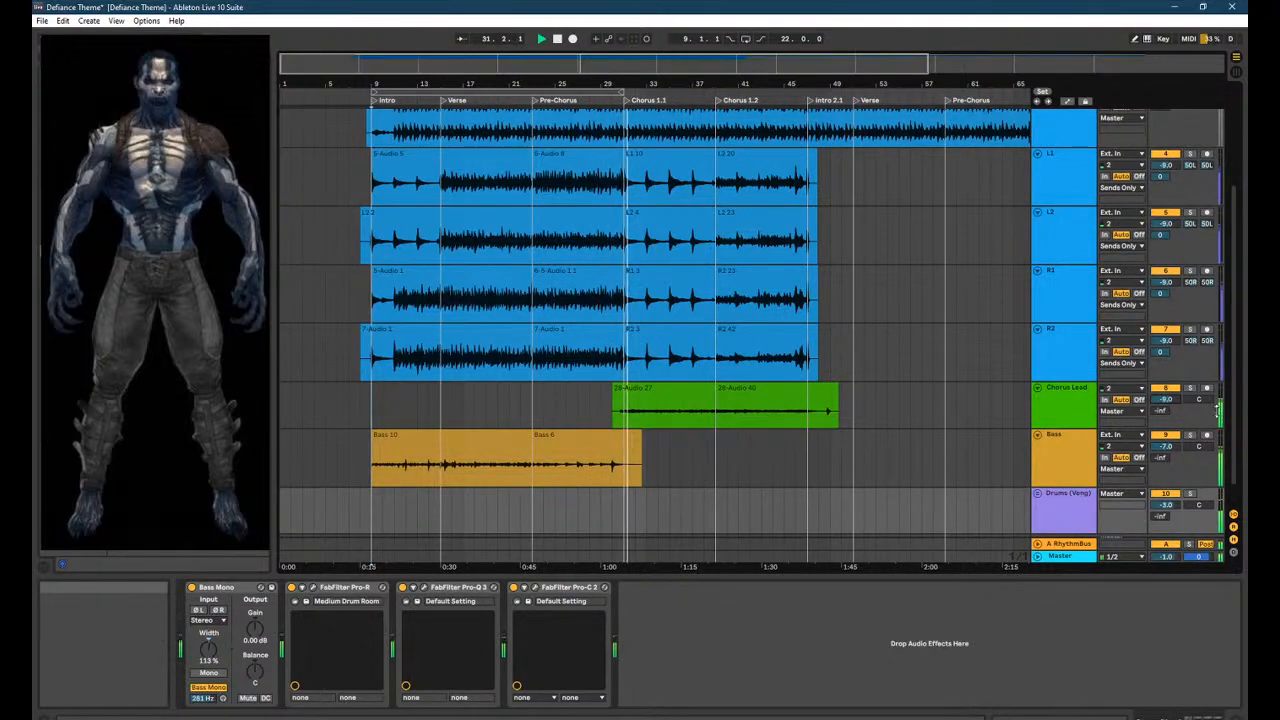
pyautogui.click(1075, 401)
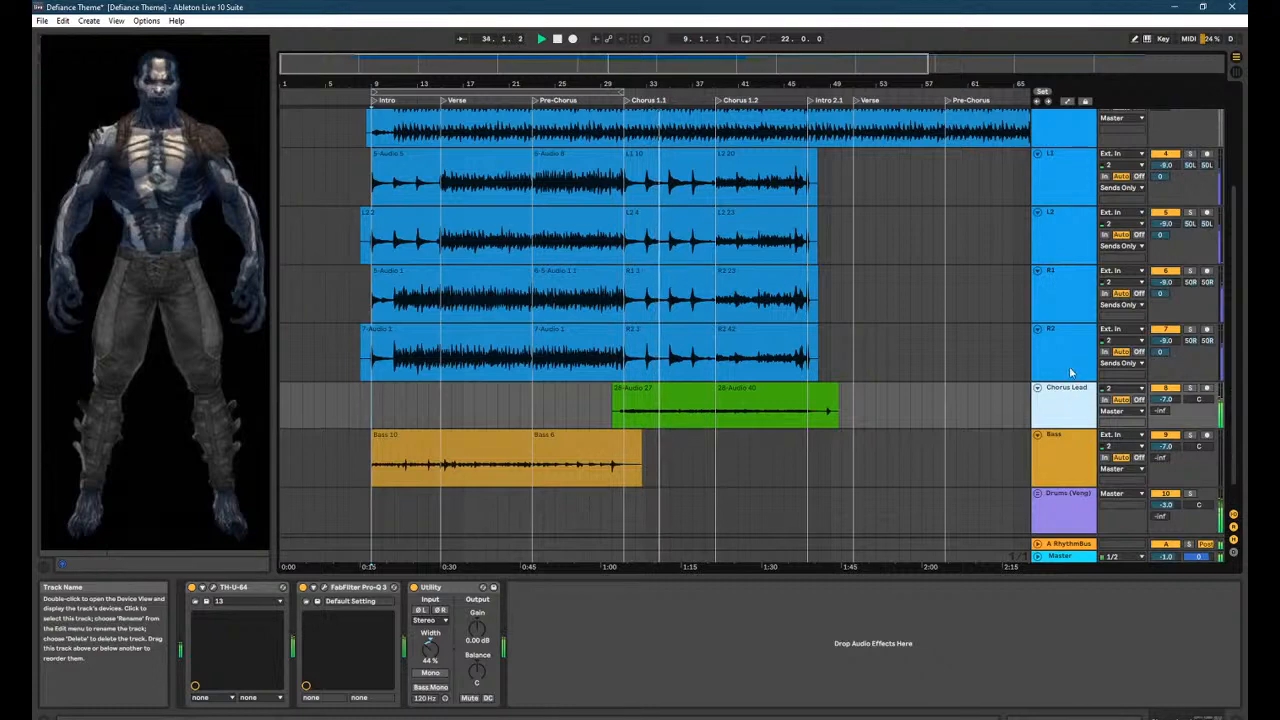
pyautogui.click(1070, 360)
pyautogui.click(1058, 298)
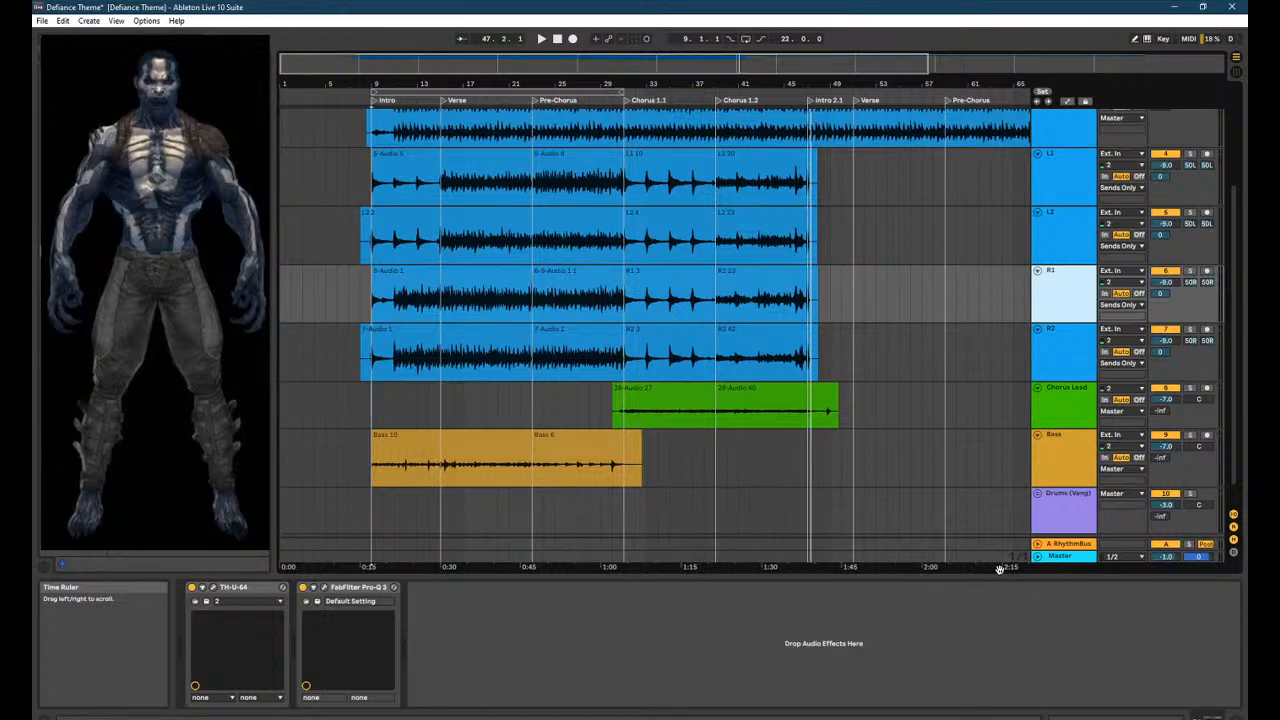
# Solo the Bass track and audition it from the Intro at bar 9.
pyautogui.click(369, 399)
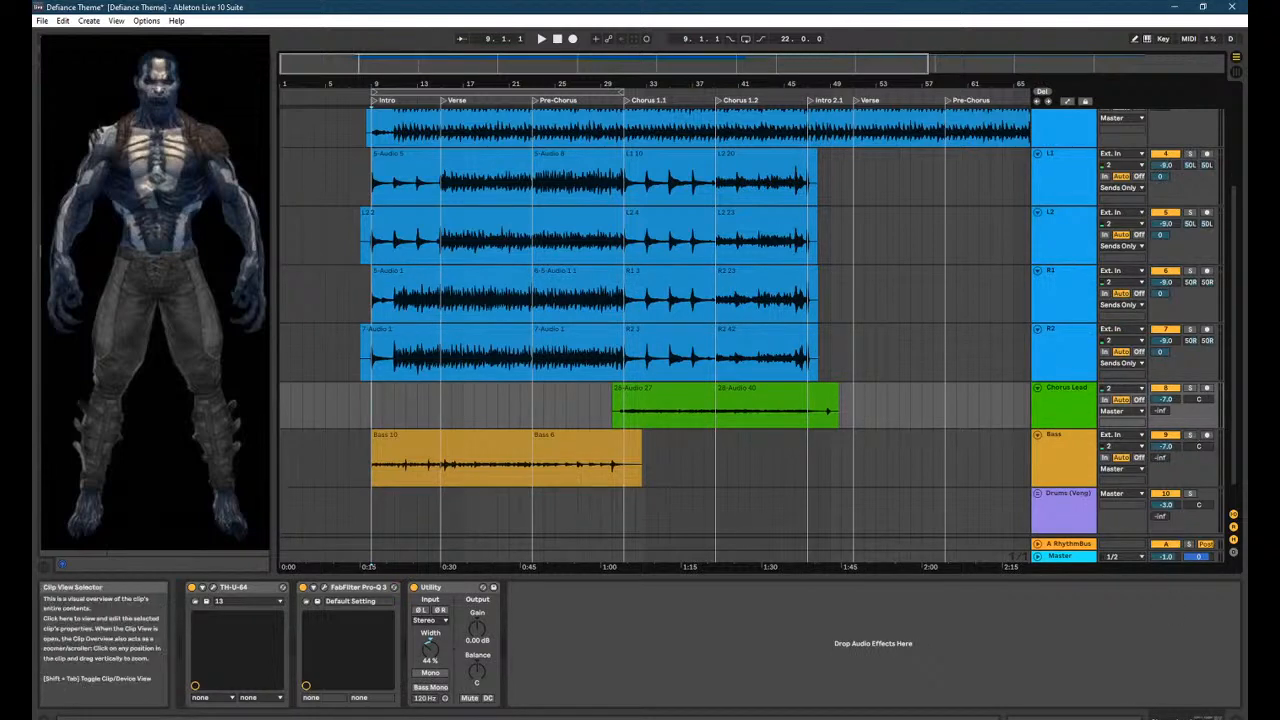
pyautogui.click(1130, 718)
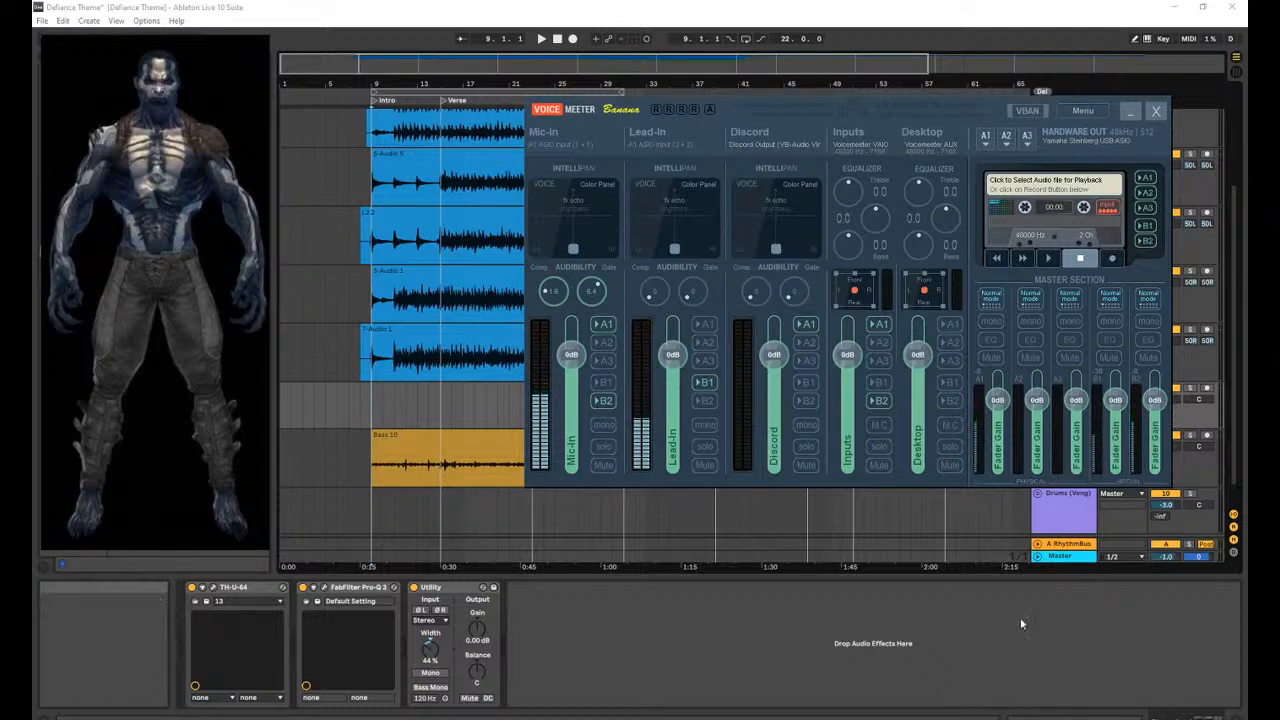
pyautogui.click(1020, 623)
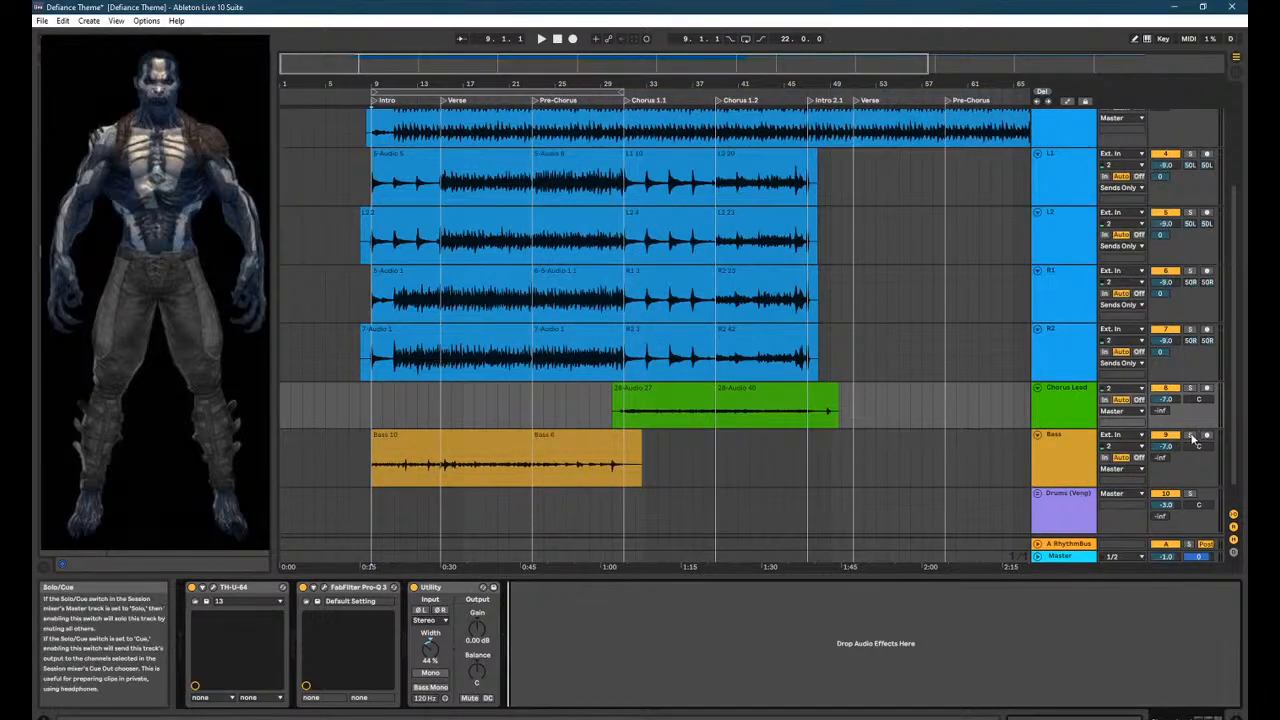
pyautogui.click(1189, 436)
pyautogui.click(369, 480)
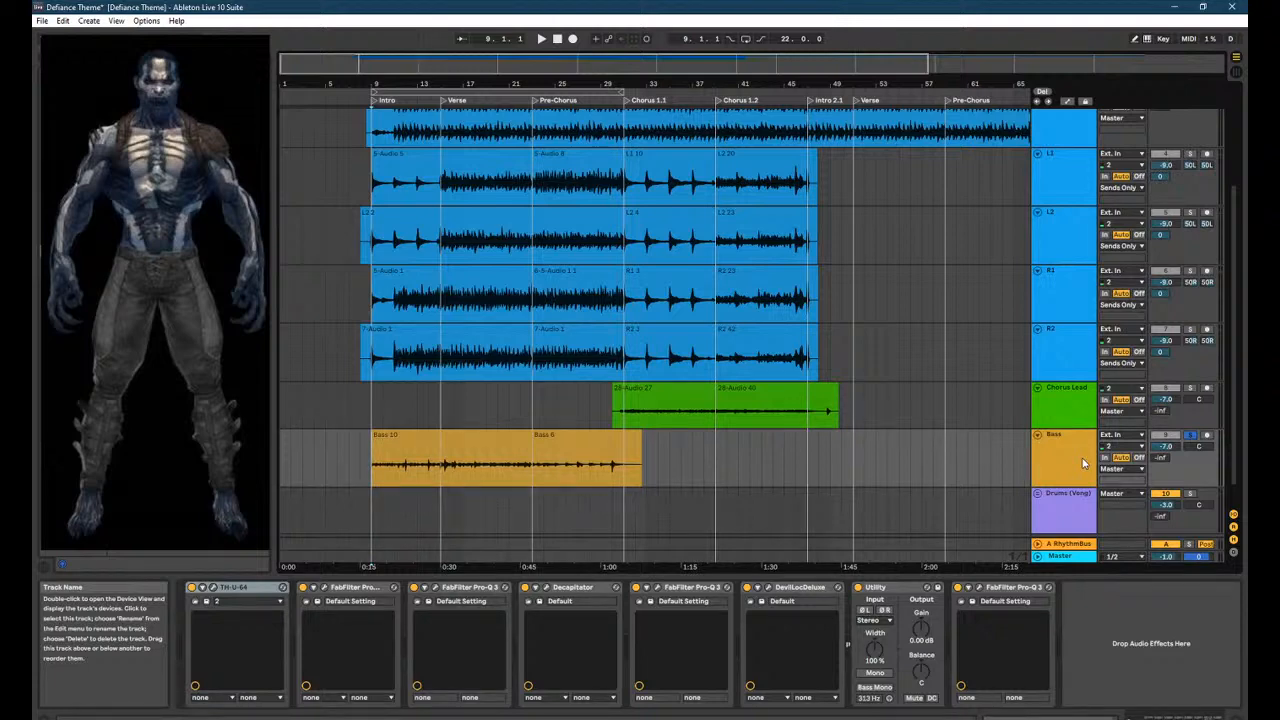
pyautogui.press('space')
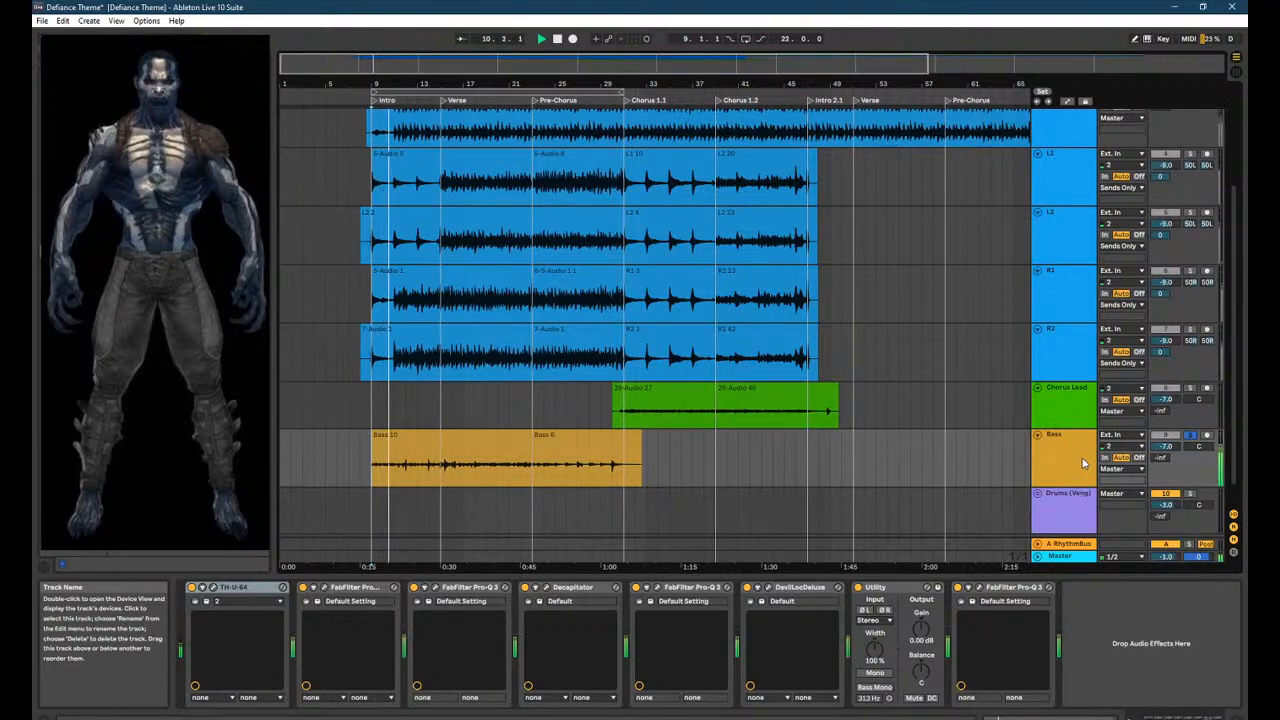
pyautogui.moveTo(1166, 446)
pyautogui.mouseDown()
pyautogui.moveTo(1166, 431)
pyautogui.moveTo(1176, 449)
pyautogui.mouseUp()
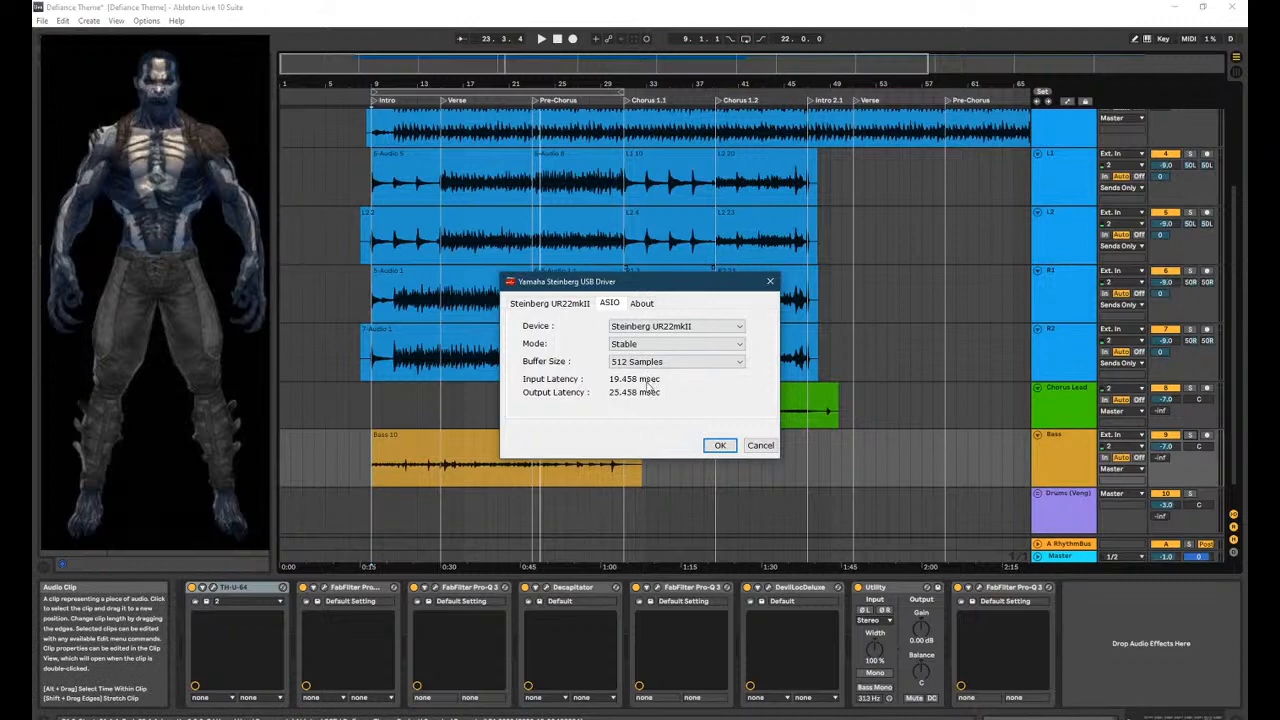
# Set the Yamaha Steinberg USB driver's ASIO mode to Low Latency with a 128 Samples buffer and apply the settings.
pyautogui.click(679, 344)
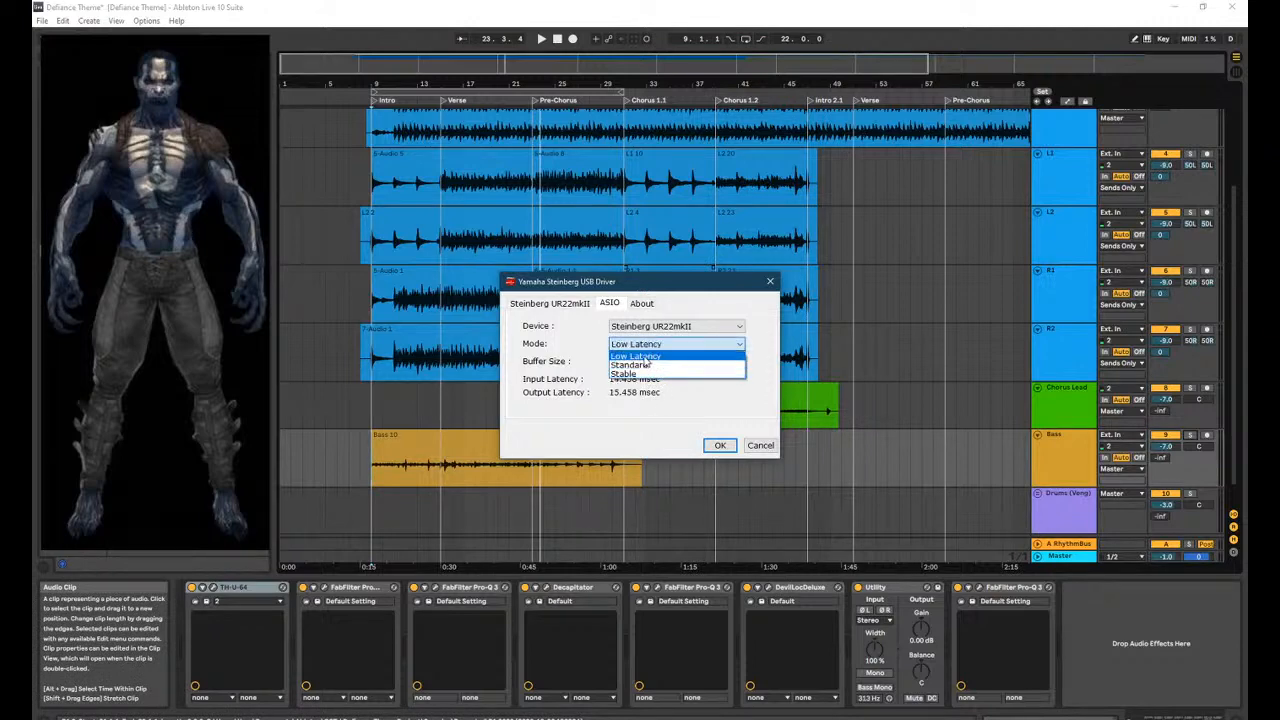
pyautogui.click(665, 369)
pyautogui.click(676, 362)
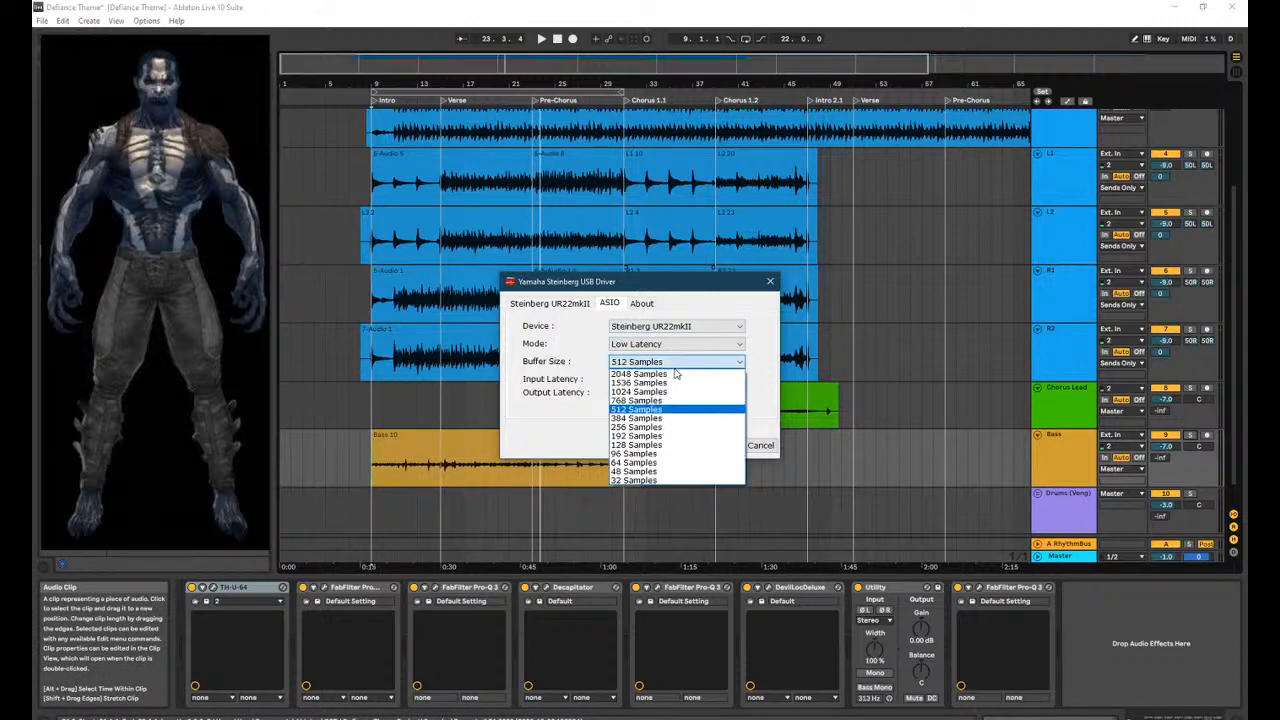
pyautogui.click(665, 444)
pyautogui.click(716, 445)
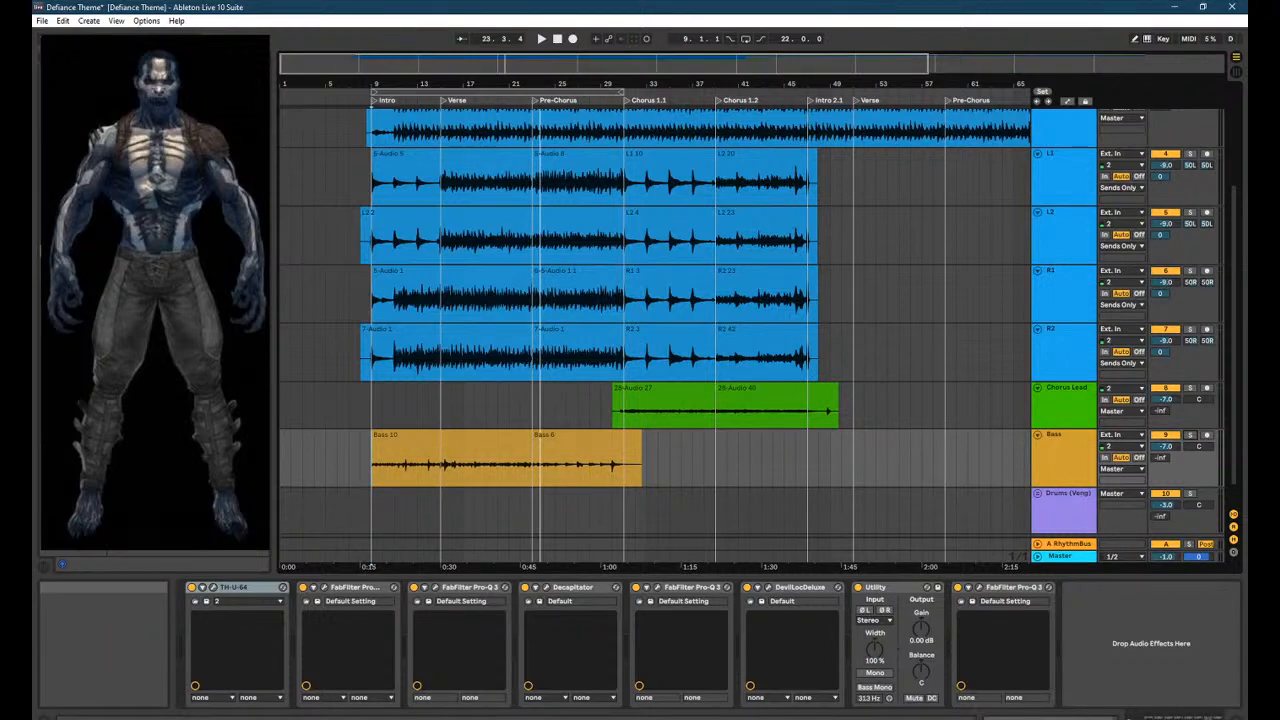
# Select the Bass track, switch to Voicemeeter Banana to set the Mic-In compressor to 2.7, and return to Ableton Live.
pyautogui.click(1079, 444)
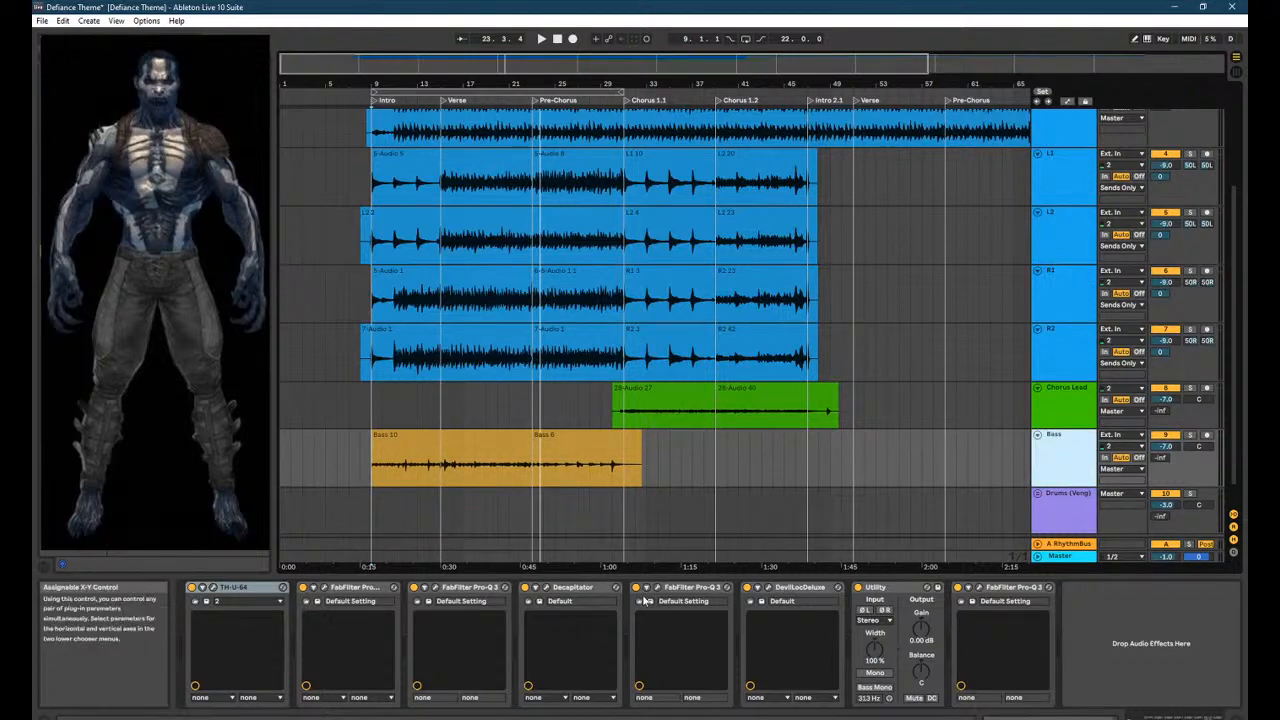
pyautogui.click(1094, 717)
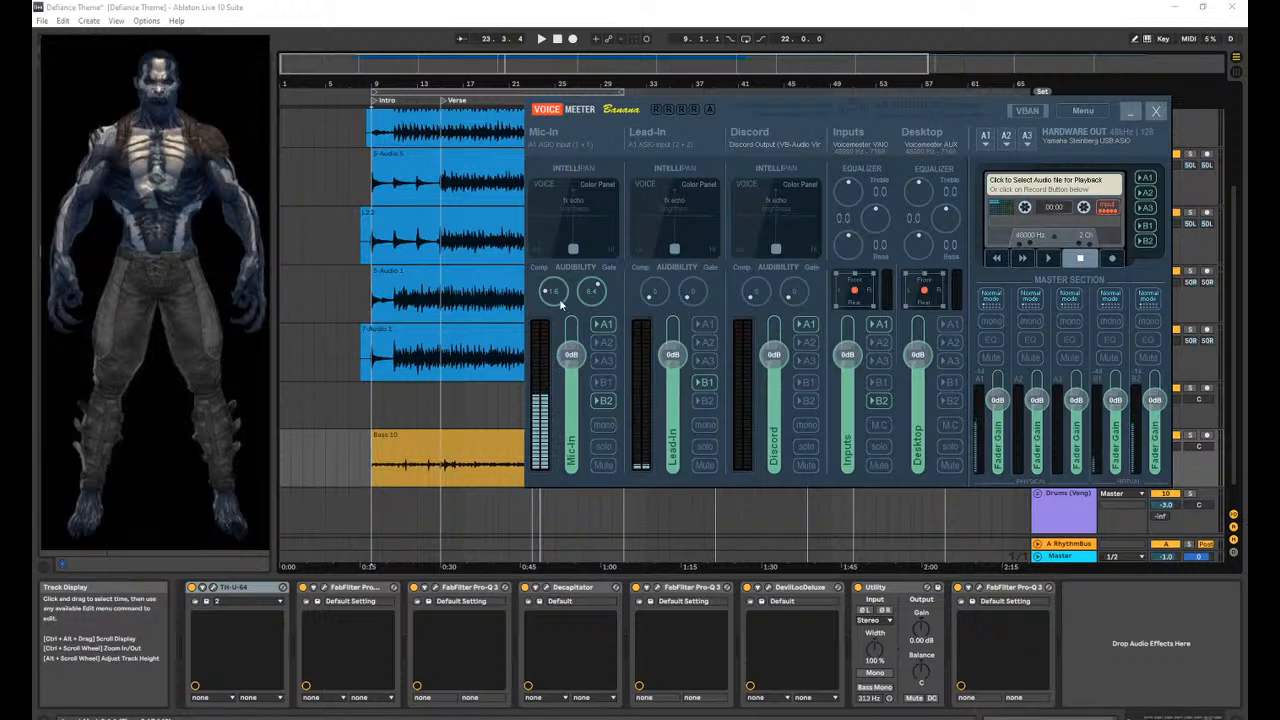
pyautogui.moveTo(550, 291)
pyautogui.mouseDown()
pyautogui.moveTo(549, 277)
pyautogui.moveTo(547, 293)
pyautogui.mouseUp()
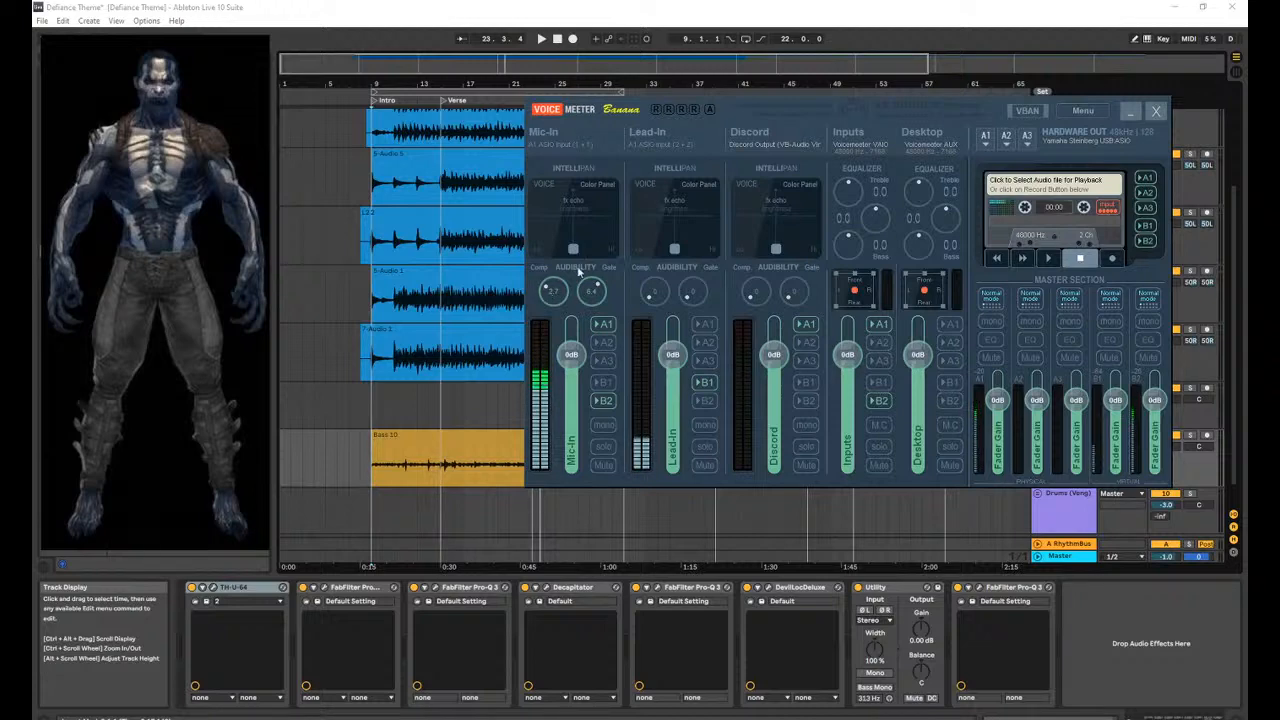
pyautogui.click(838, 6)
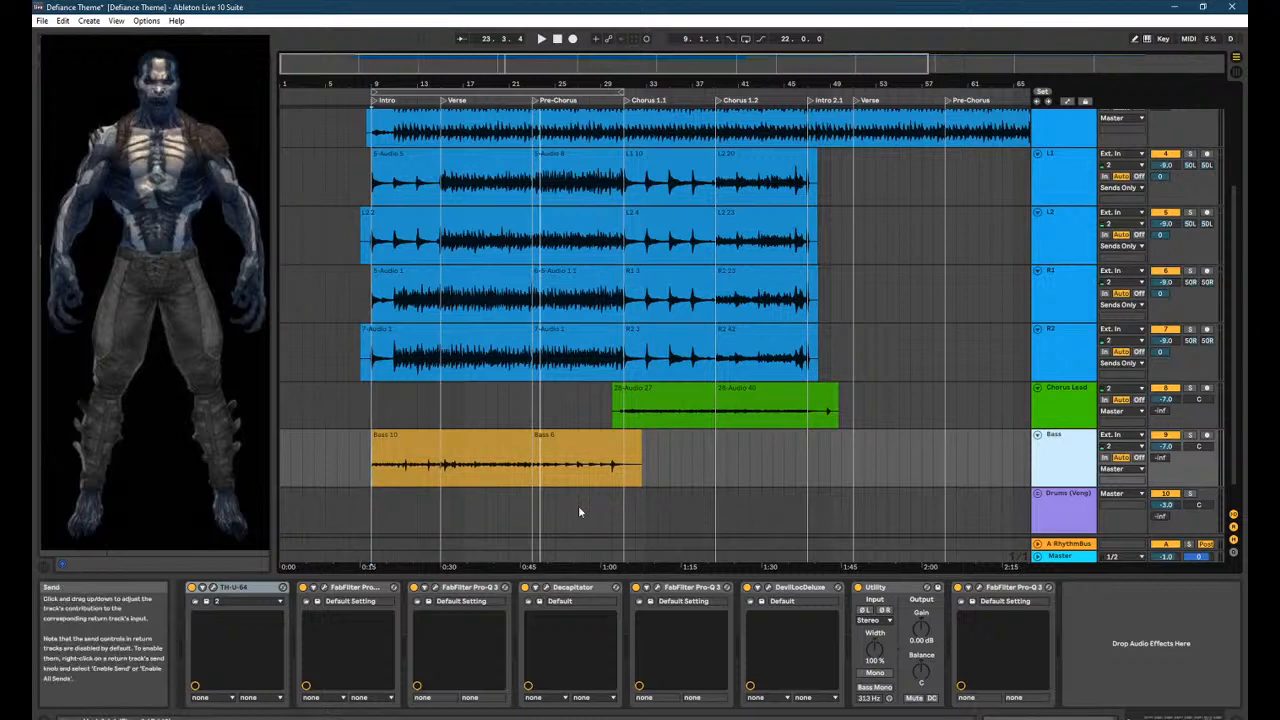
# Play the song from the Intro at bar 9 and check the channel levels in Voicemeeter Banana during playback.
pyautogui.click(373, 481)
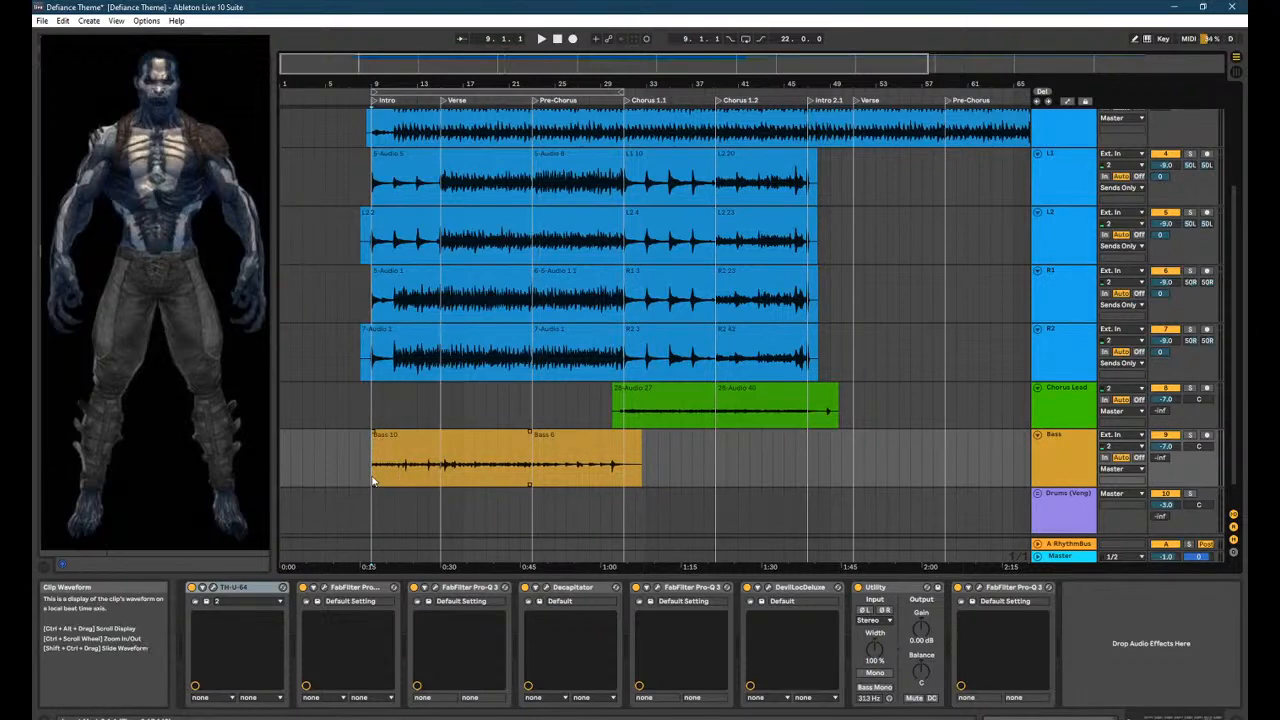
pyautogui.press('space')
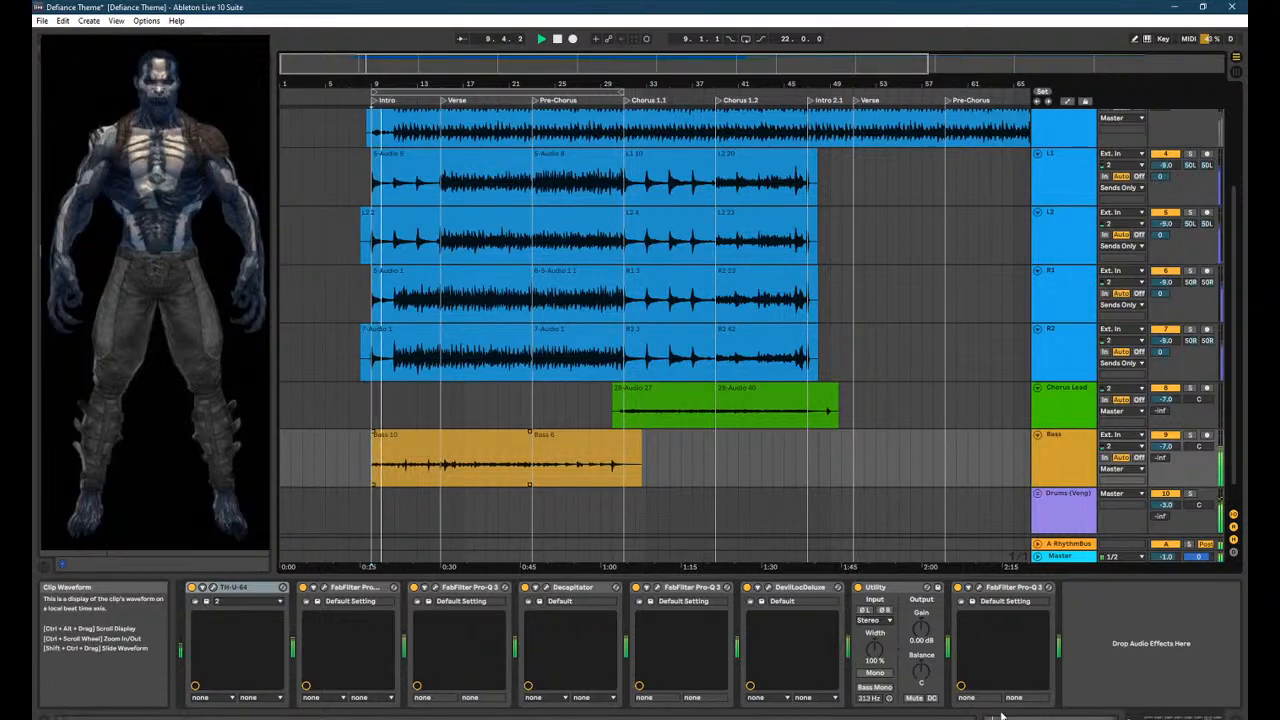
pyautogui.click(1030, 718)
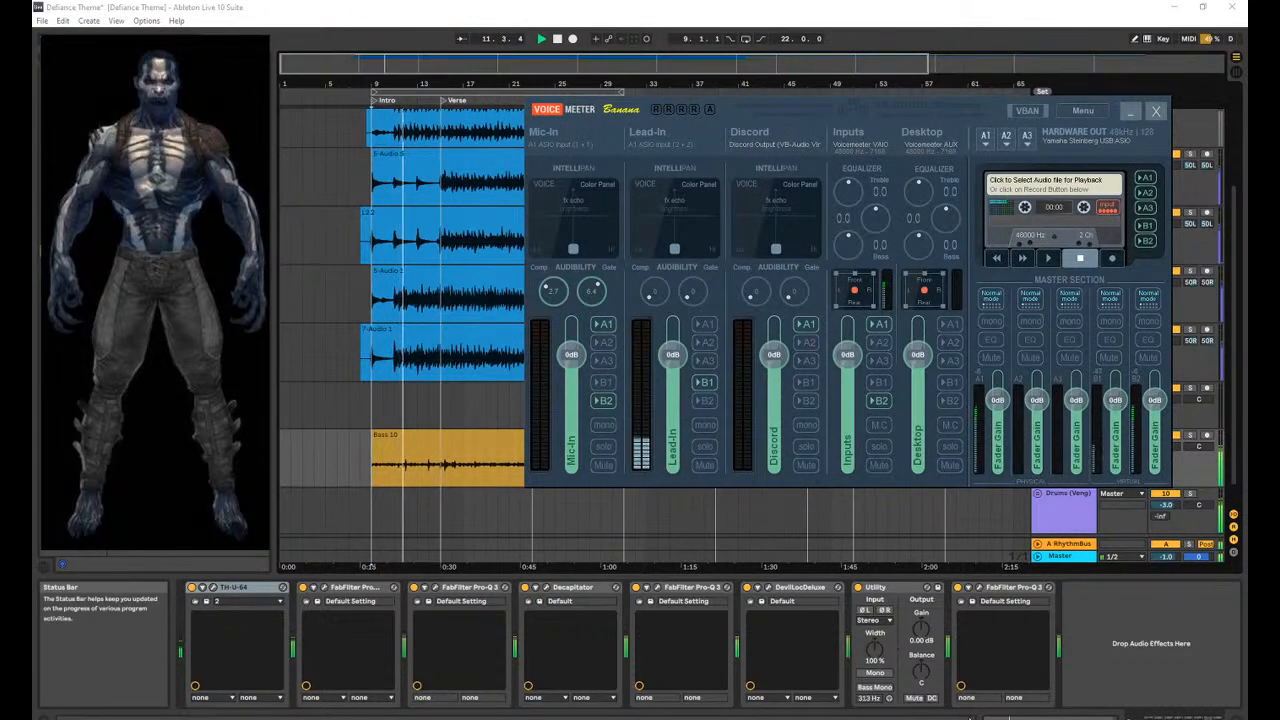
pyautogui.click(895, 6)
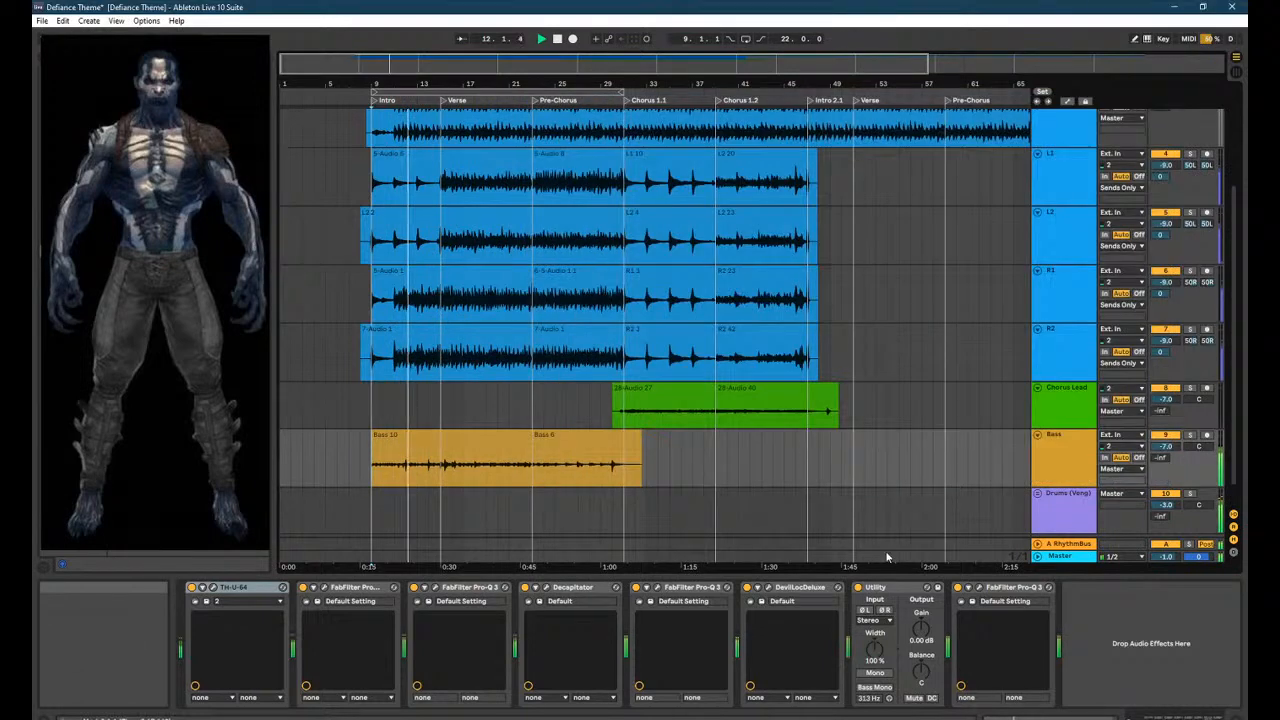
# Inspect the Master track's device chain during playback and stop the song.
pyautogui.click(1058, 557)
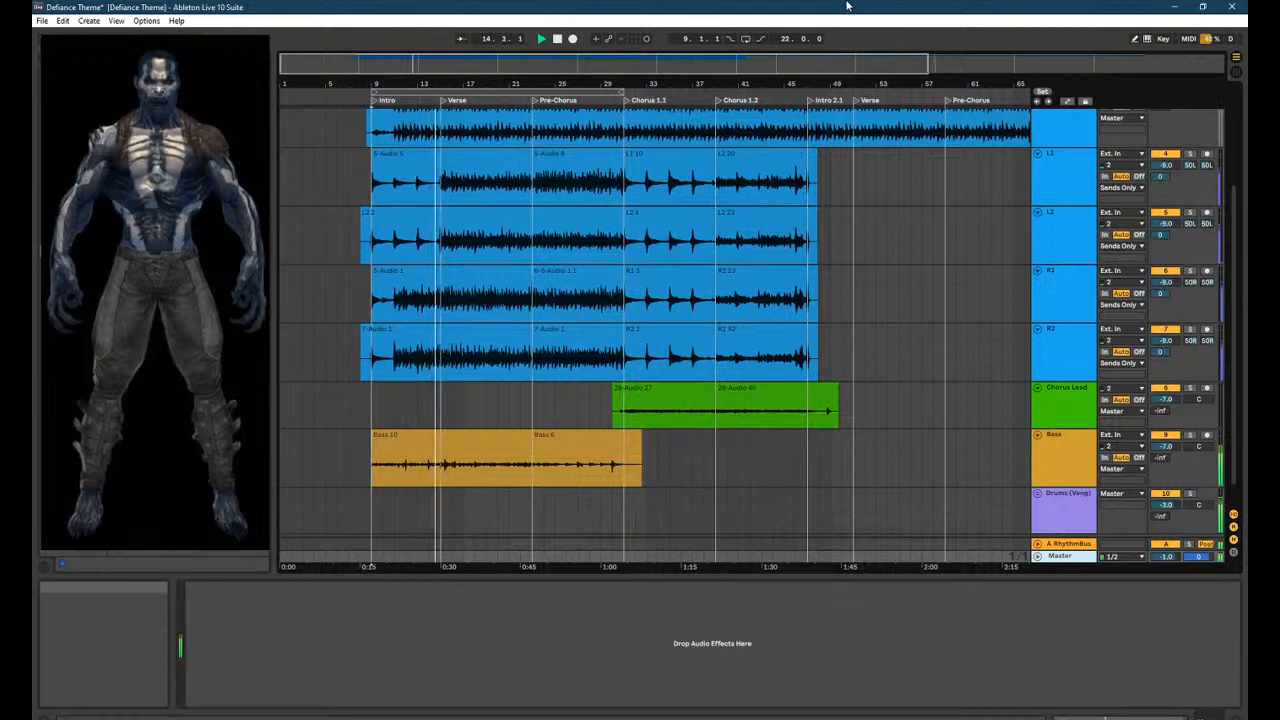
pyautogui.click(1037, 556)
pyautogui.click(1037, 499)
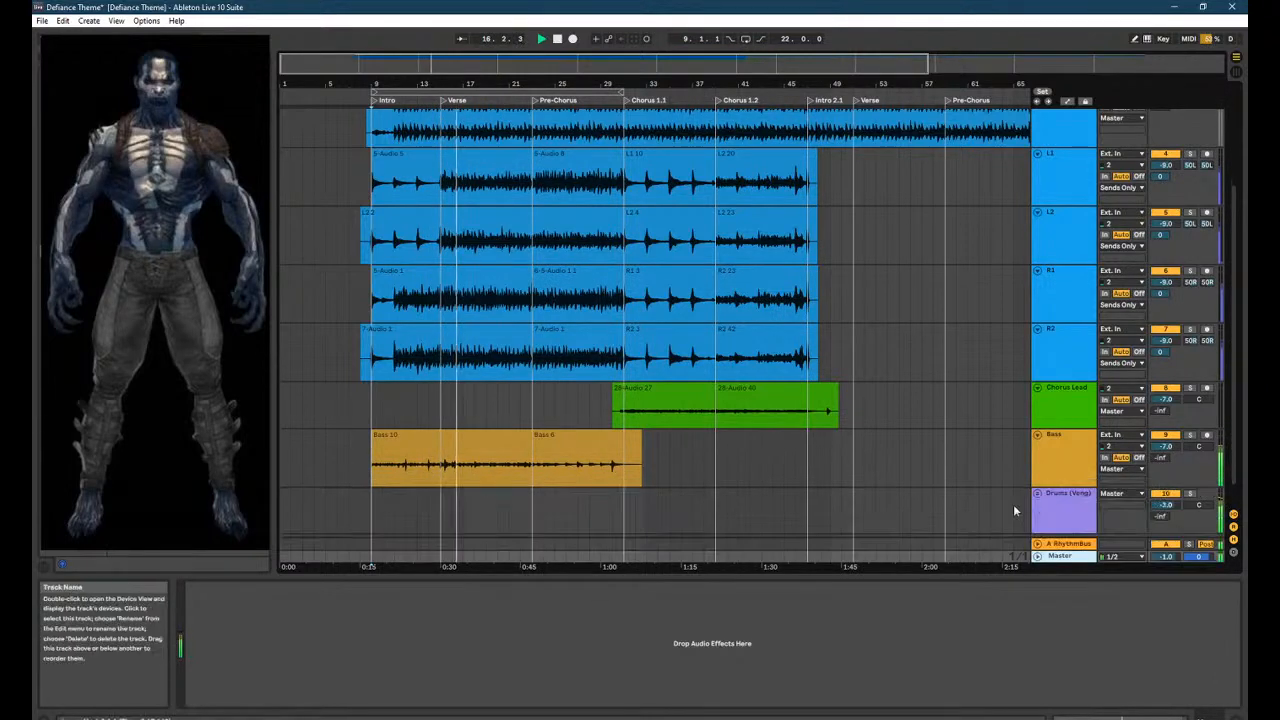
pyautogui.press('space')
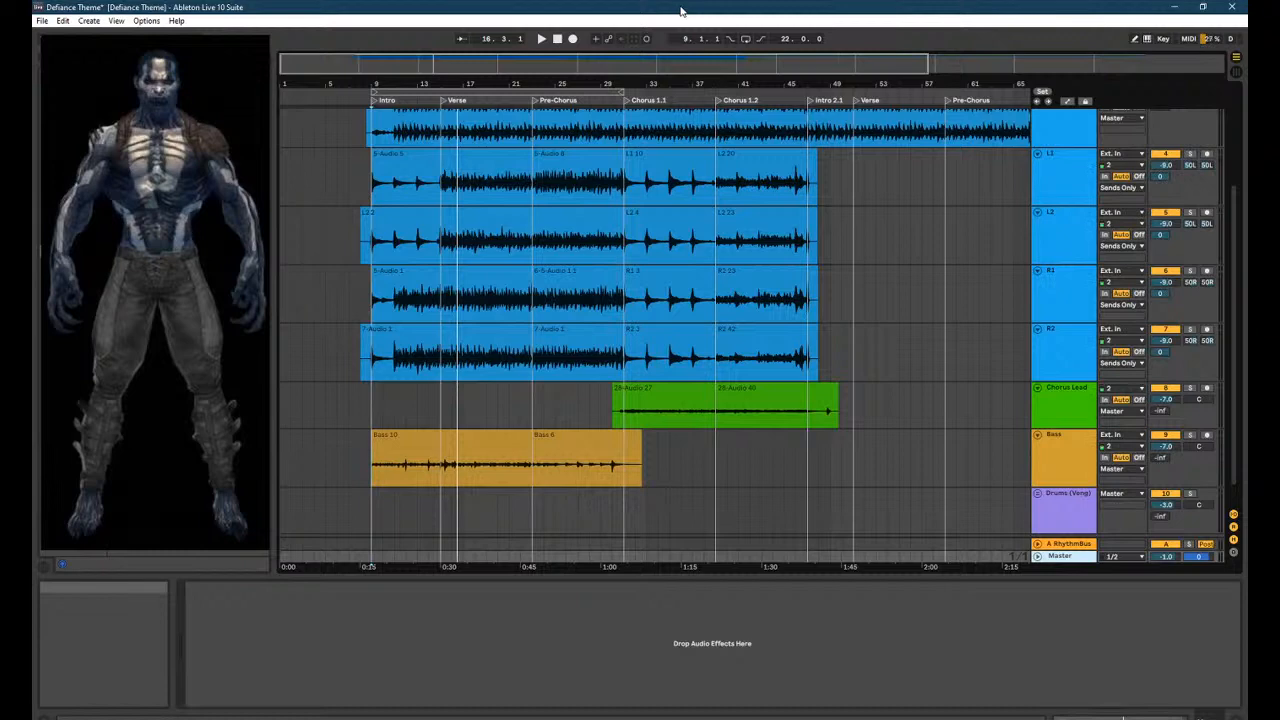
# Switch to Voicemeeter Banana, lower the Mic-In gate to 3.1, and return to Ableton Live.
pyautogui.hotkey('alt', 'Tab')
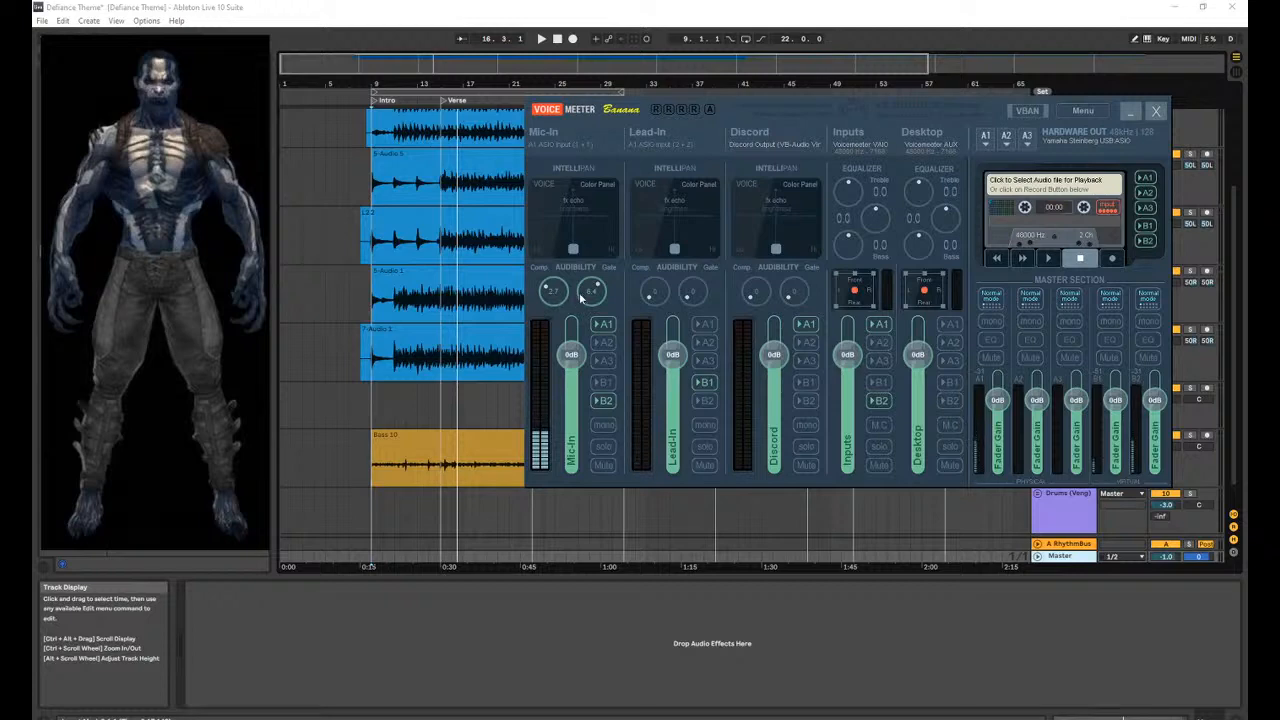
pyautogui.moveTo(592, 291); pyautogui.dragTo(581, 314)
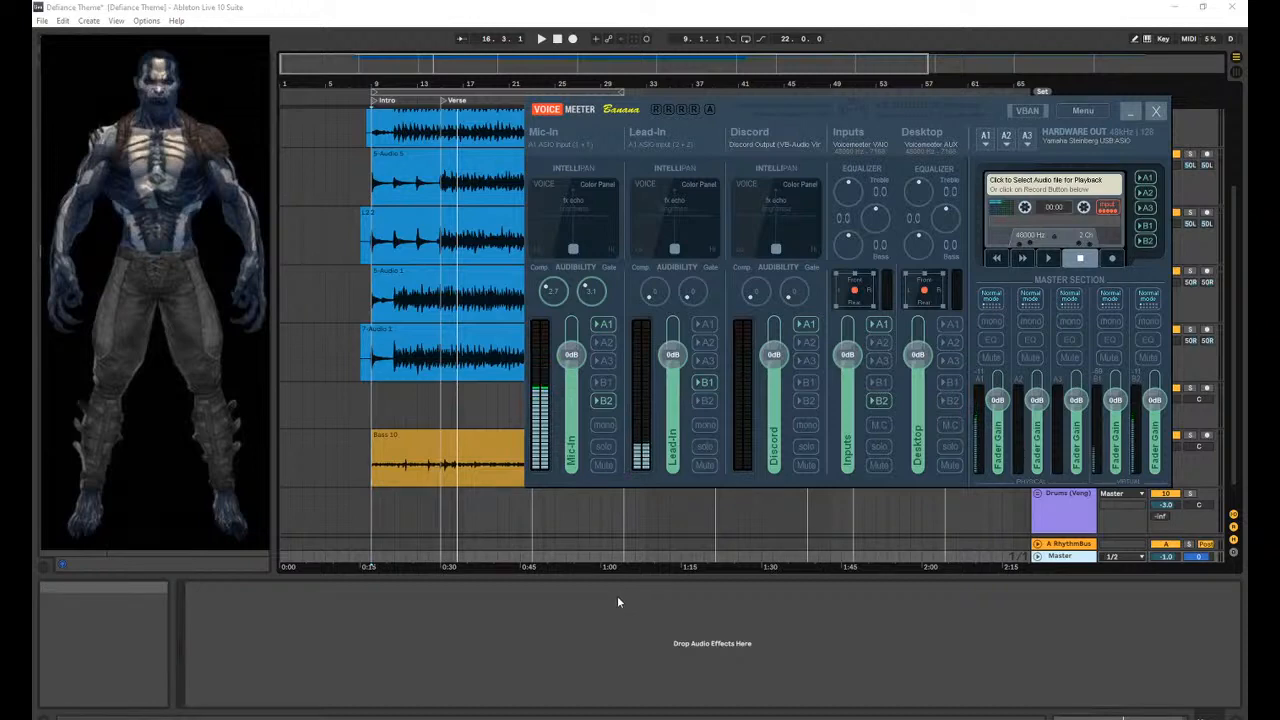
pyautogui.click(708, 6)
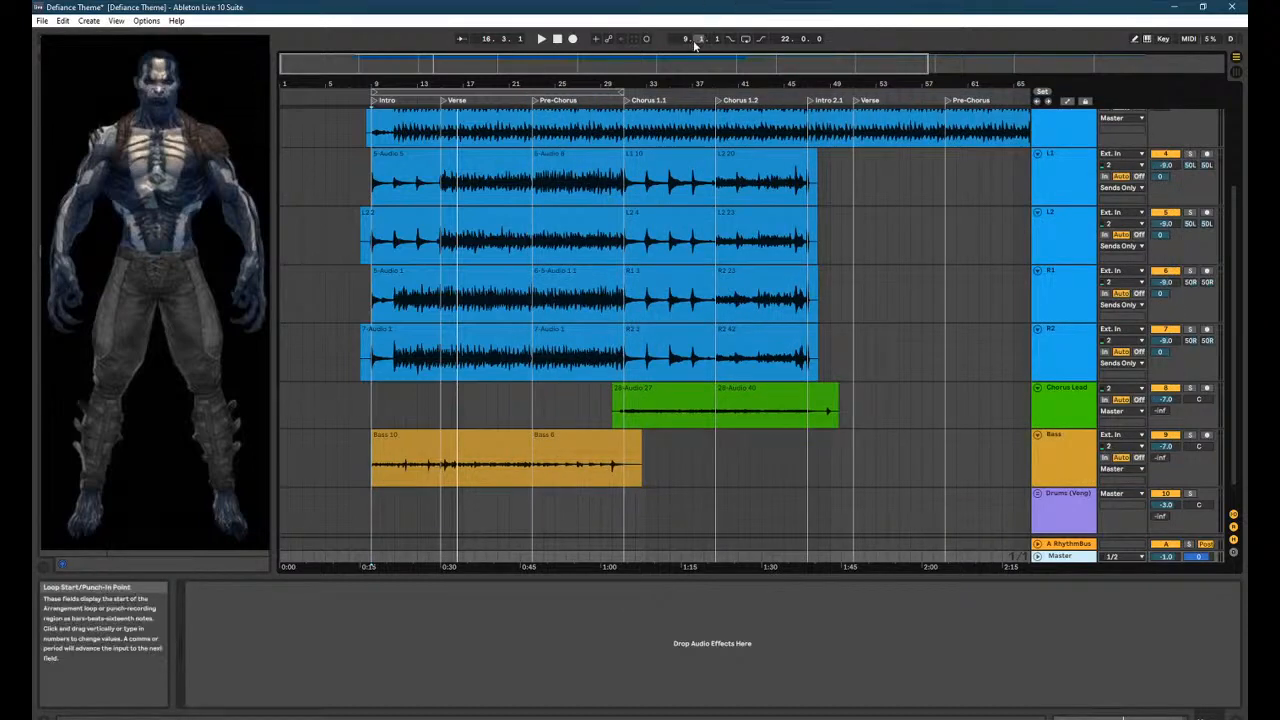
# Turn the Mic-In gate down to 0 and readjust the Mic-In compressor in Voicemeeter Banana, returning to Ableton Live.
pyautogui.hotkey('alt', 'Tab')
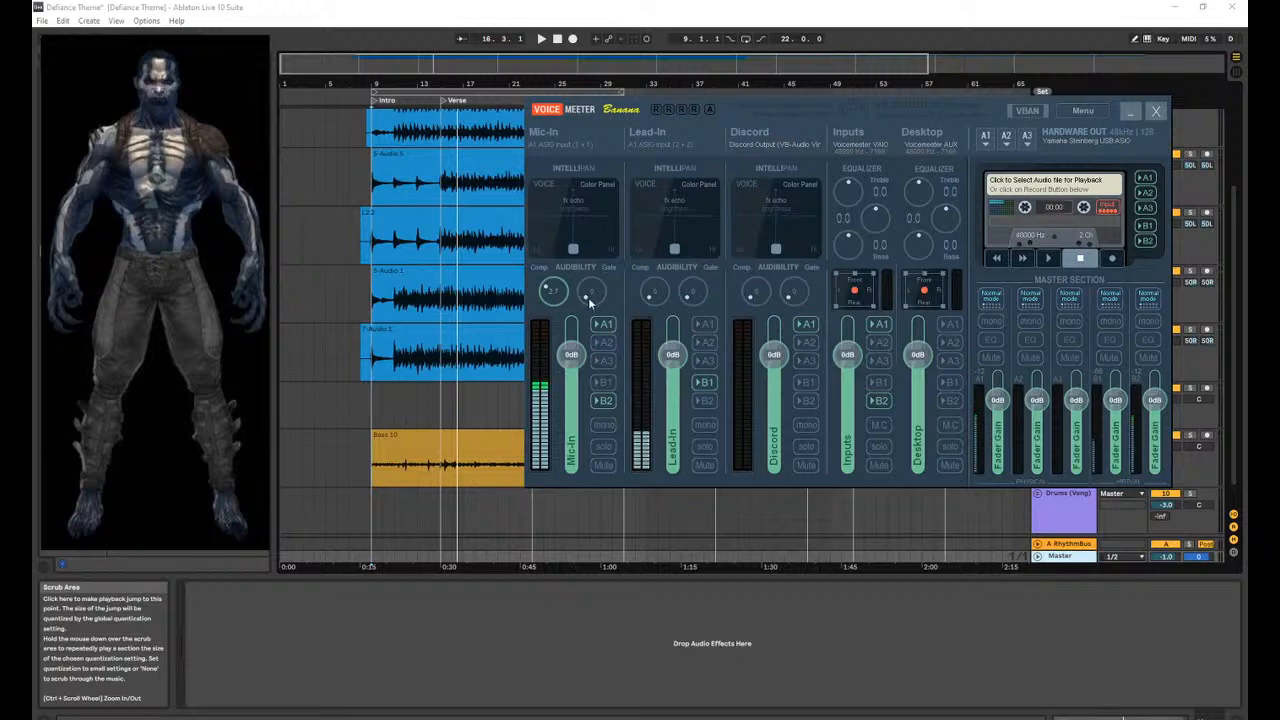
pyautogui.moveTo(587, 298); pyautogui.dragTo(571, 295)
pyautogui.moveTo(555, 291); pyautogui.dragTo(549, 272)
pyautogui.click(762, 6)
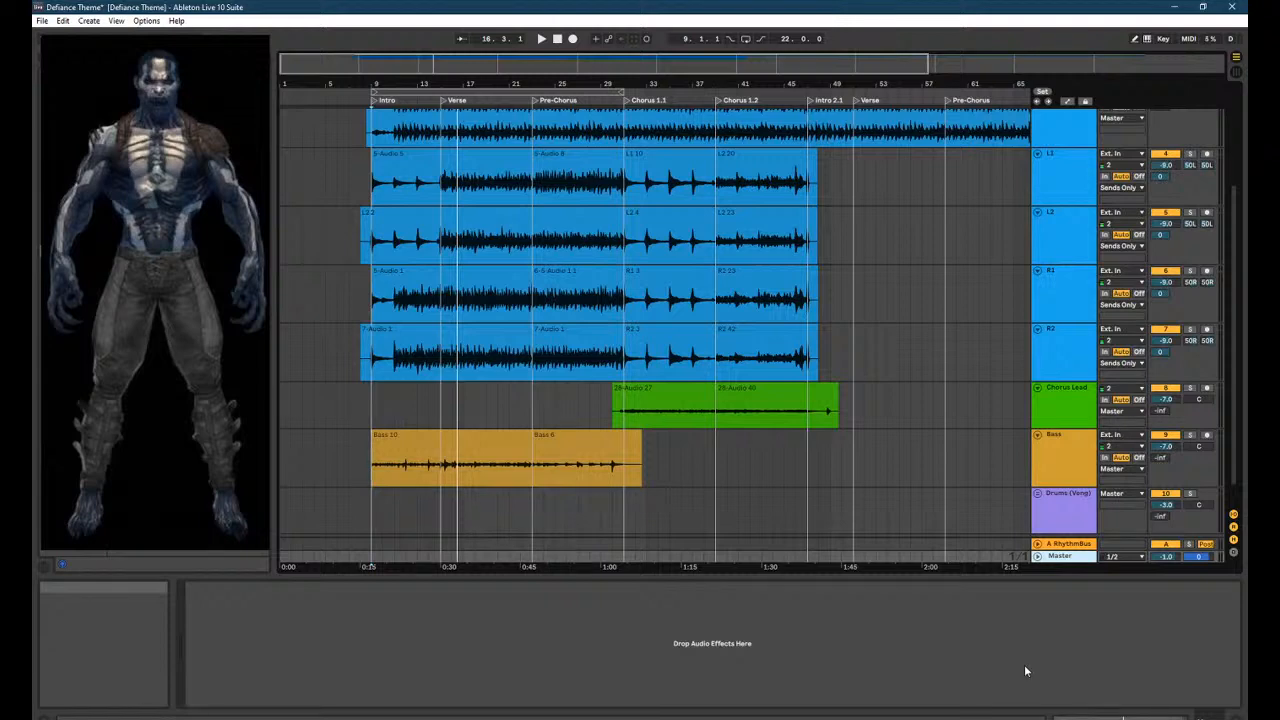
# Audition the song from the Intro at bar 9 and toggle the Bass track's solo on and off.
pyautogui.press('space')
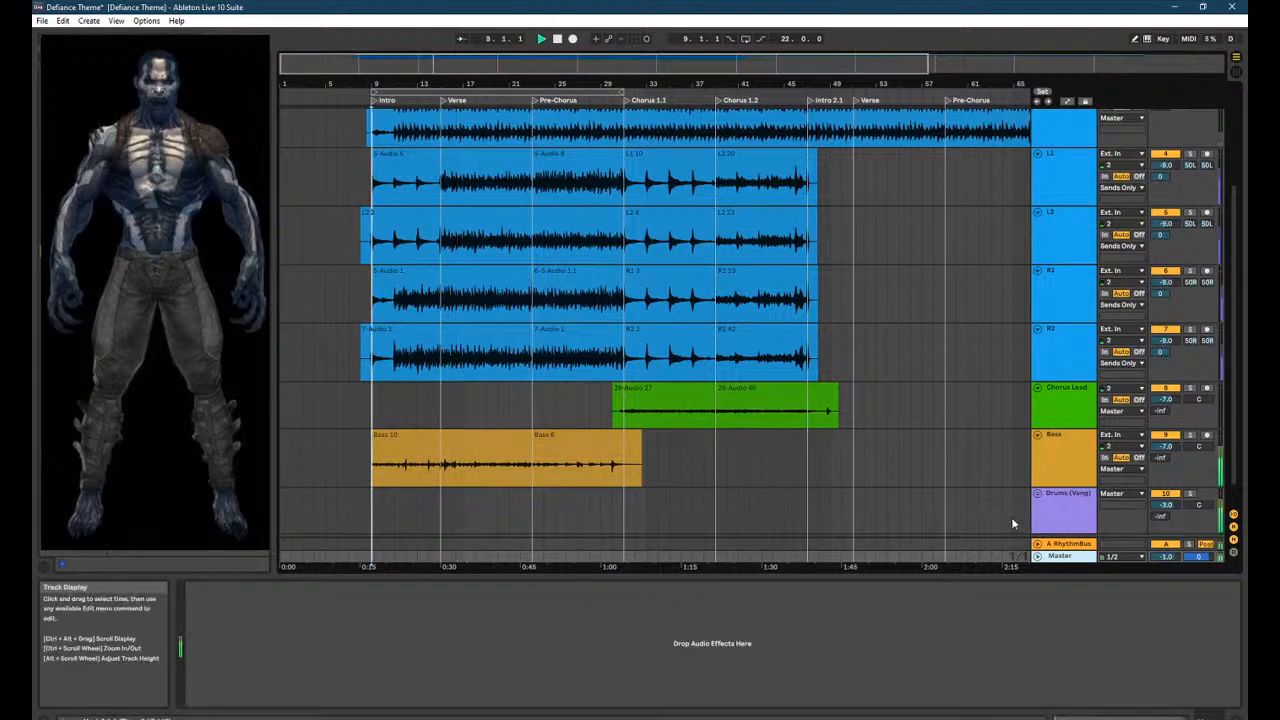
pyautogui.click(1190, 436)
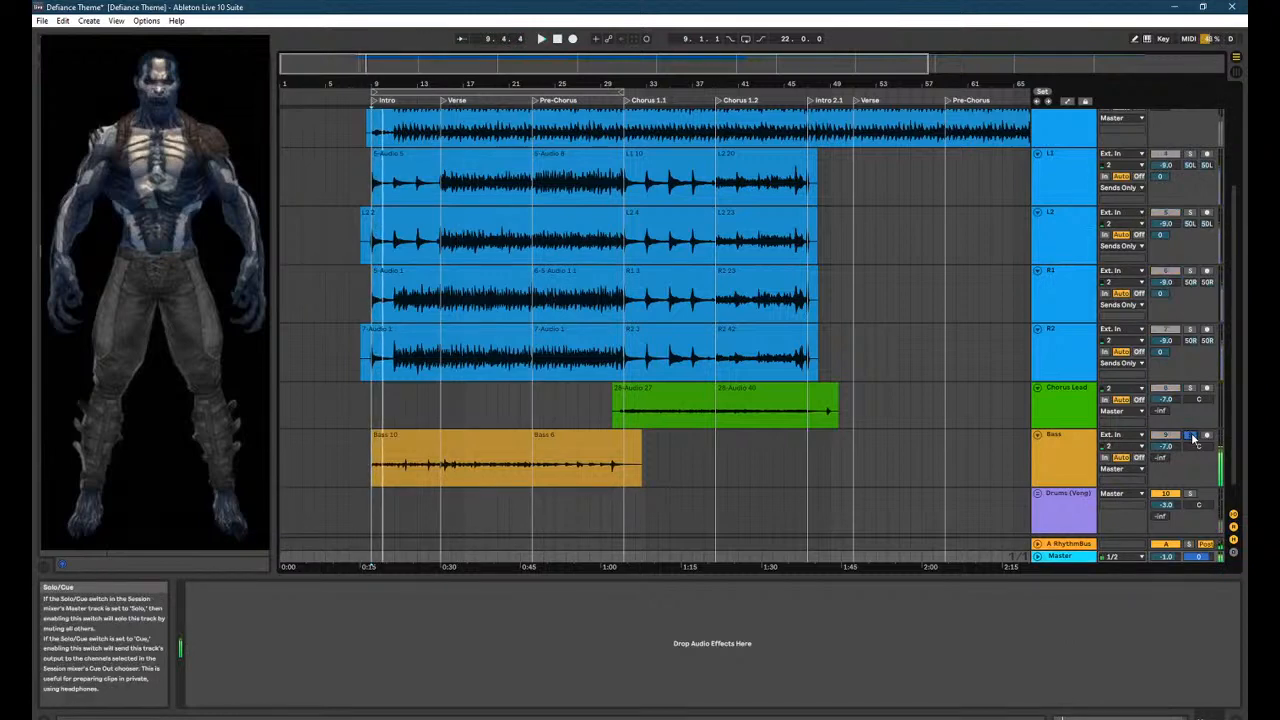
pyautogui.click(1191, 437)
# Arm the Bass track for recording and mute the output of its TH-U plug-in for tuning.
pyautogui.click(1207, 438)
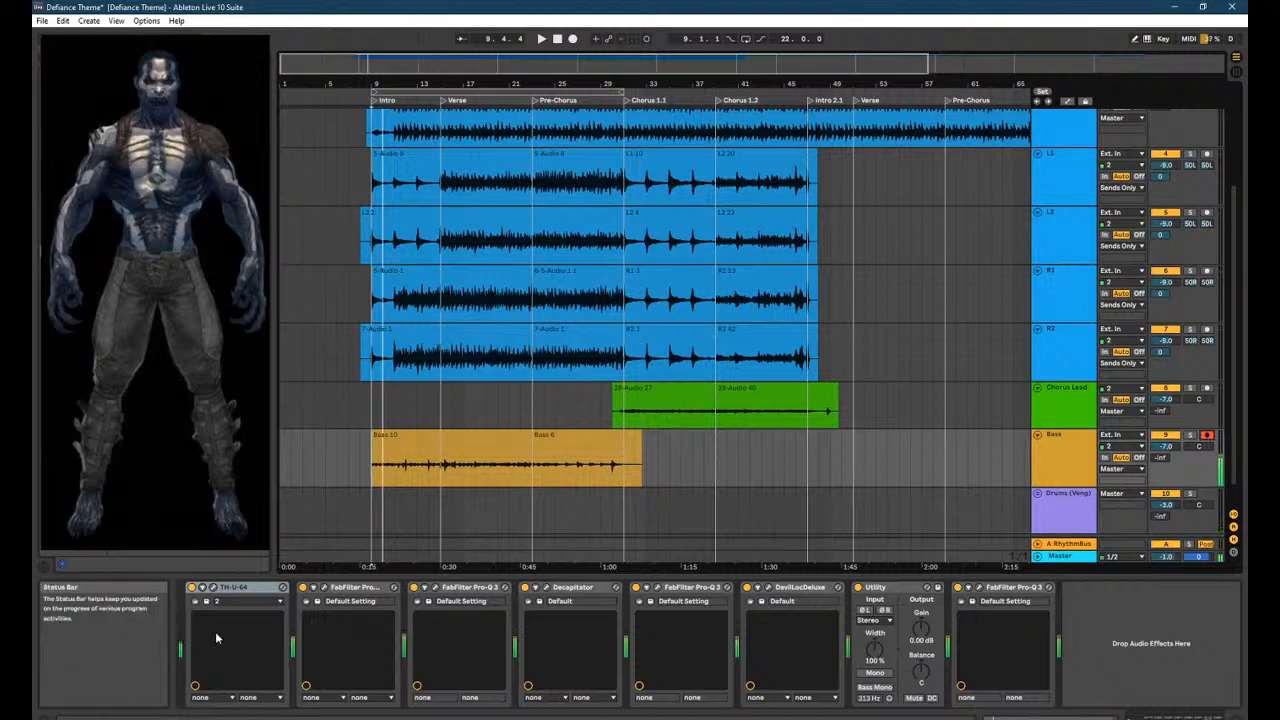
pyautogui.click(213, 588)
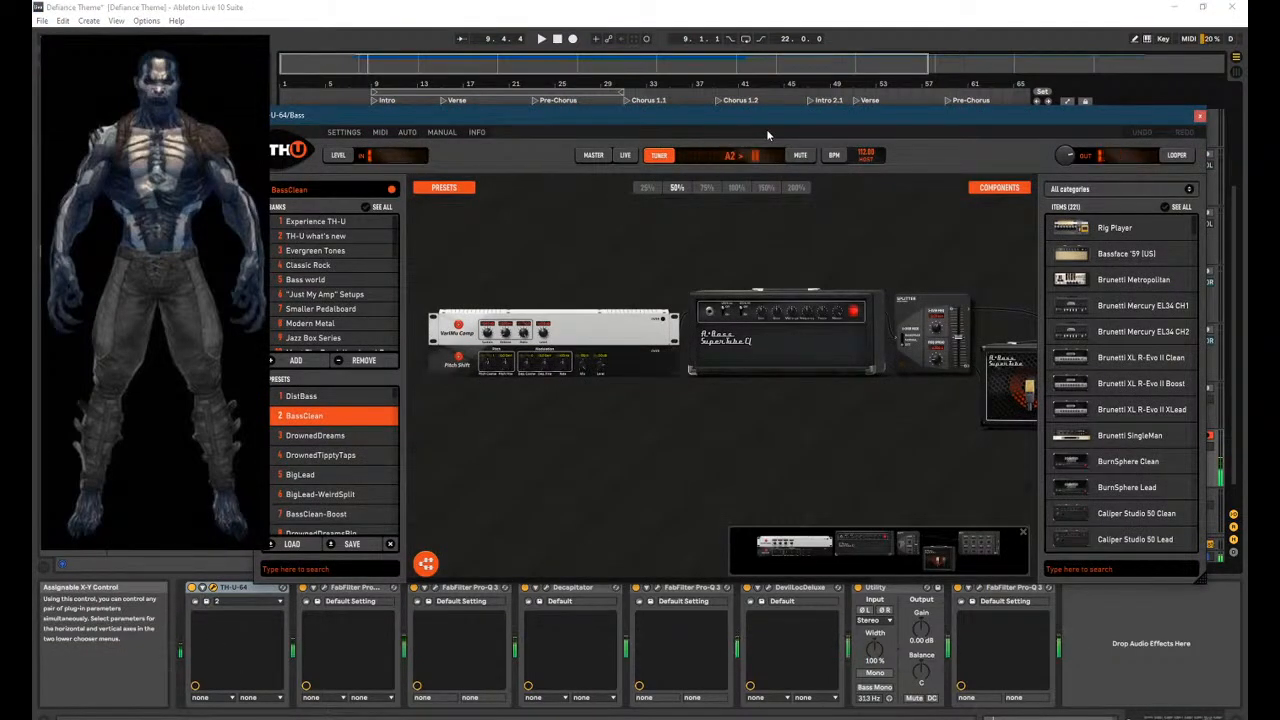
pyautogui.click(800, 155)
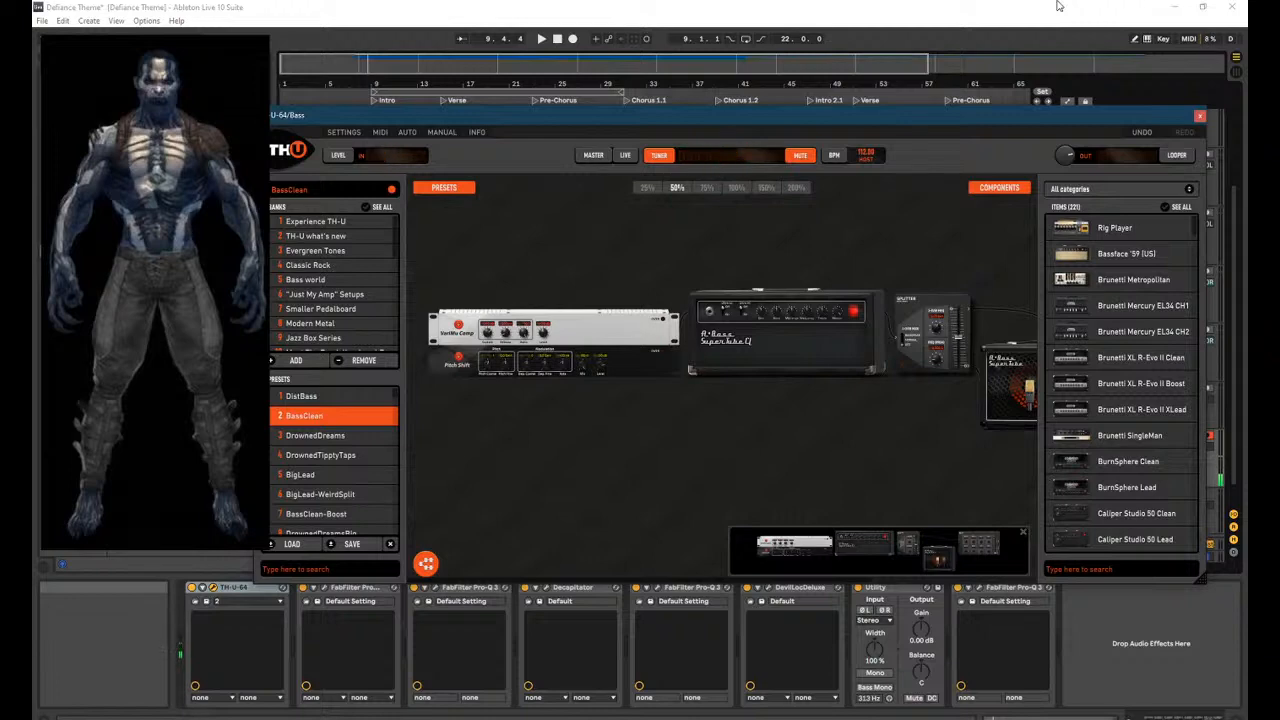
# Browse the component categories and the full component list in TH-U.
pyautogui.click(1110, 188)
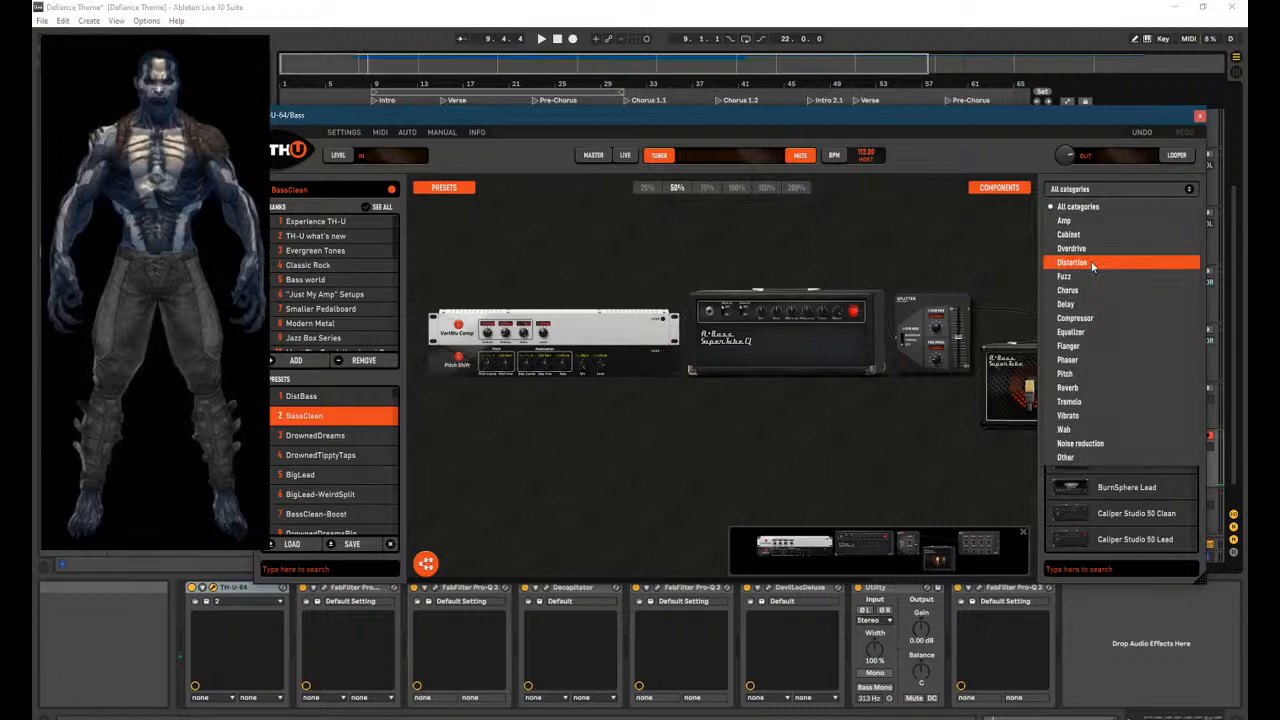
pyautogui.click(778, 442)
pyautogui.scroll(-15, 1104, 427)
pyautogui.scroll(5, 1108, 421)
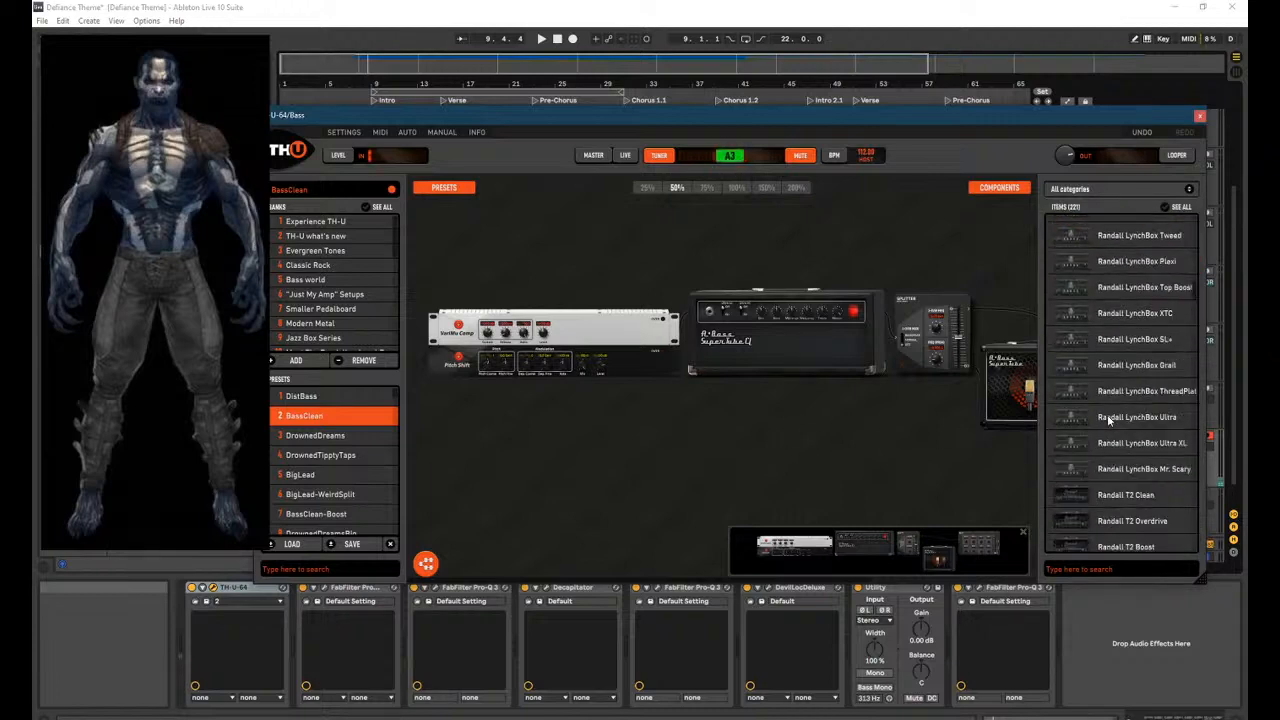
pyautogui.scroll(10, 1107, 414)
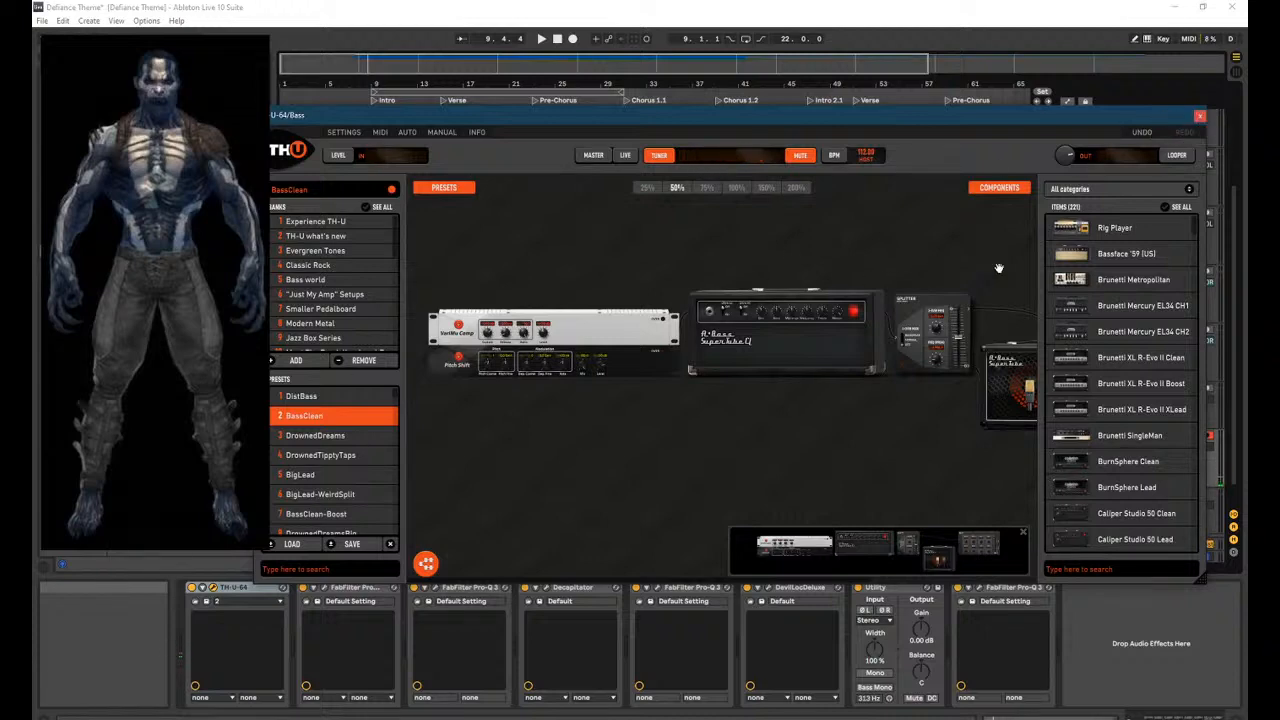
# Examine the BassClean signal chain through to its cabinet and mixer, and close TH-U with its output unmuted.
pyautogui.moveTo(820, 406); pyautogui.dragTo(566, 431)
pyautogui.moveTo(759, 463); pyautogui.dragTo(534, 458)
pyautogui.click(1200, 115)
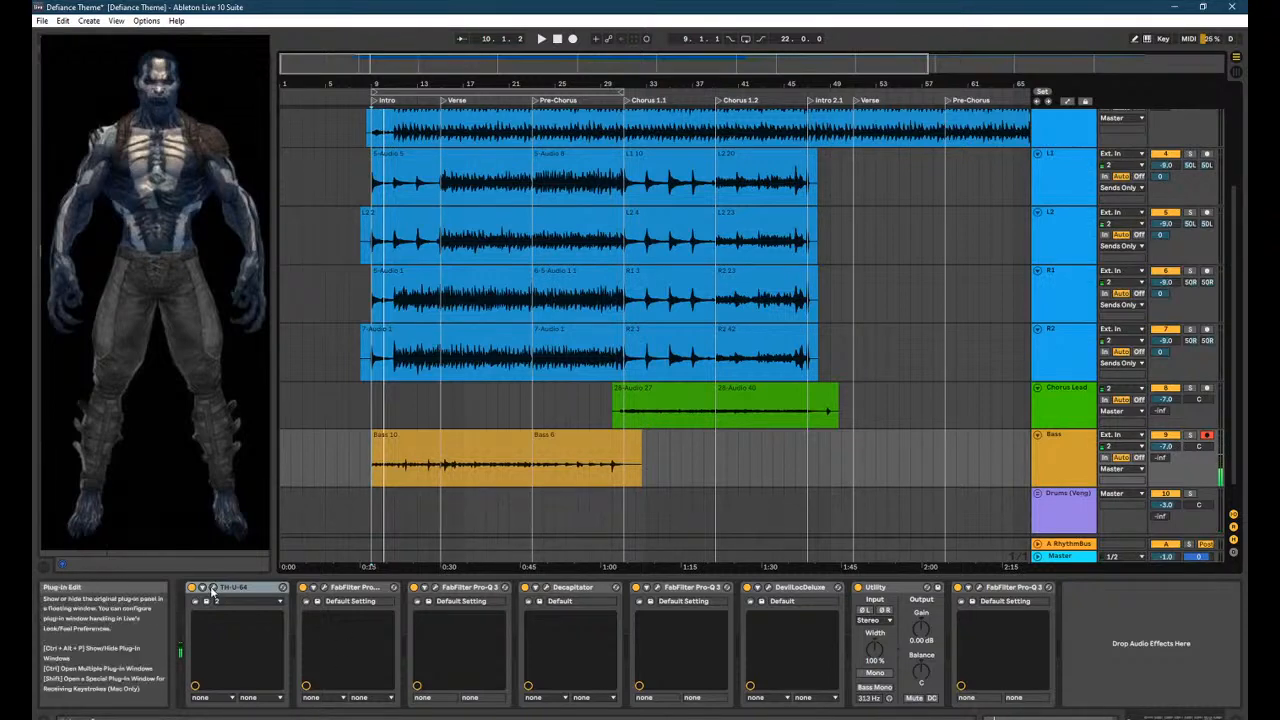
pyautogui.click(206, 601)
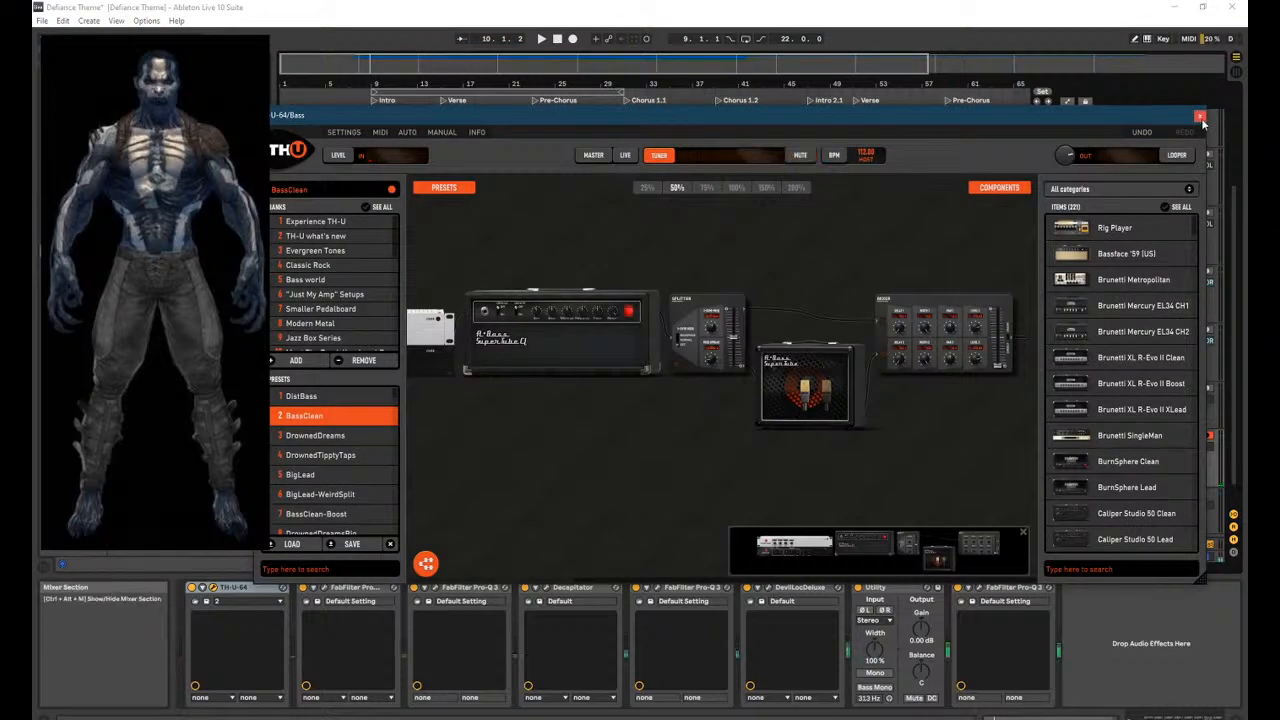
pyautogui.click(1200, 116)
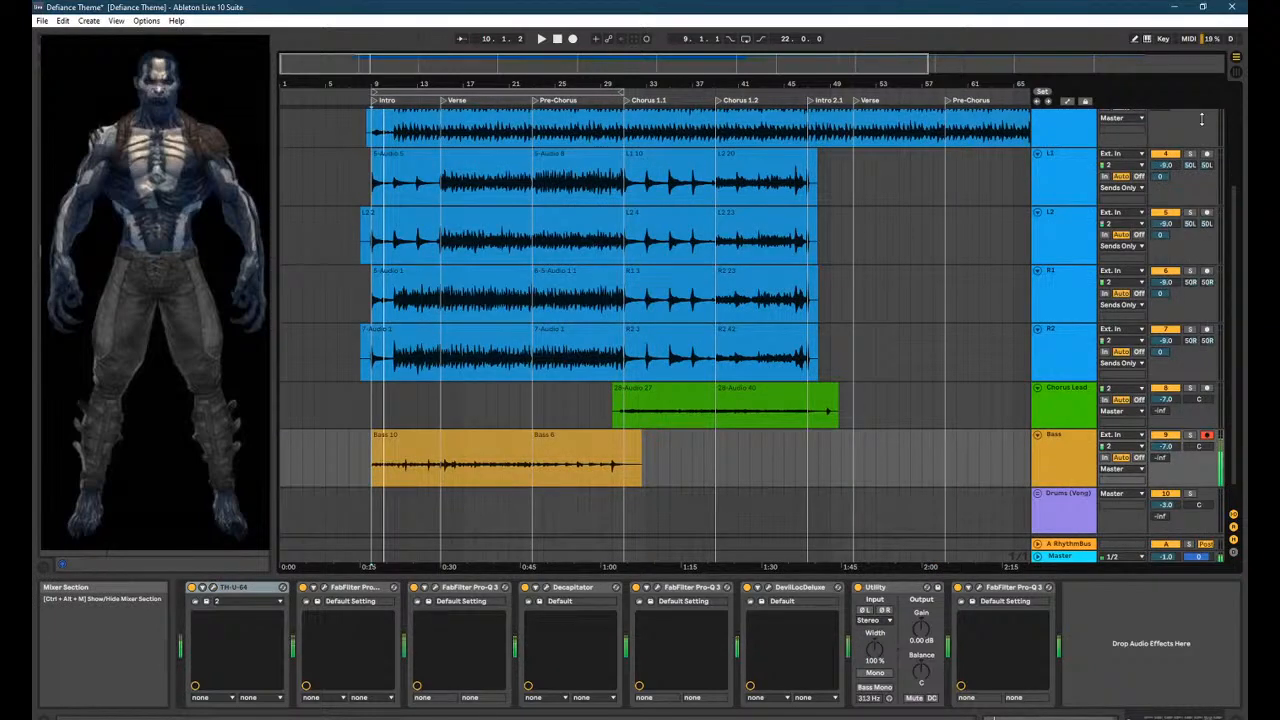
# Set the Bass track's volume to -5 dB.
pyautogui.click(1168, 449)
pyautogui.write('-5')
pyautogui.scroll(1, 1168, 451)
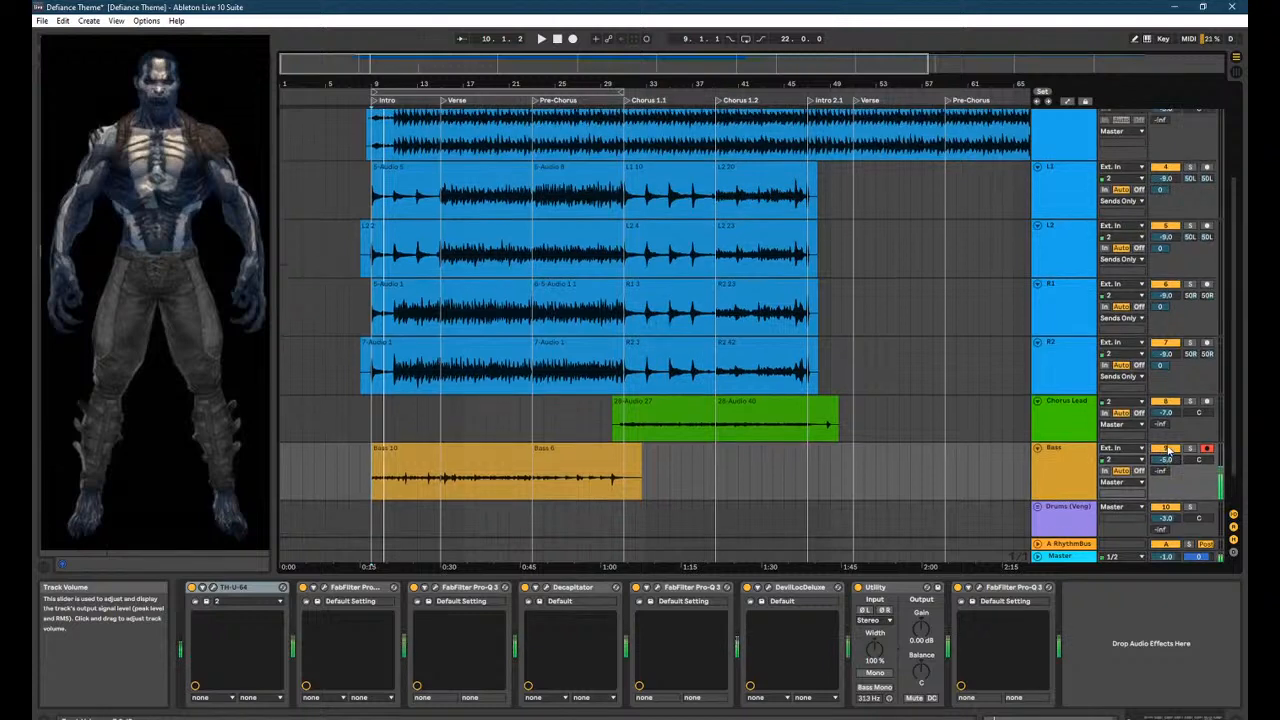
pyautogui.scroll(-3, 1167, 450)
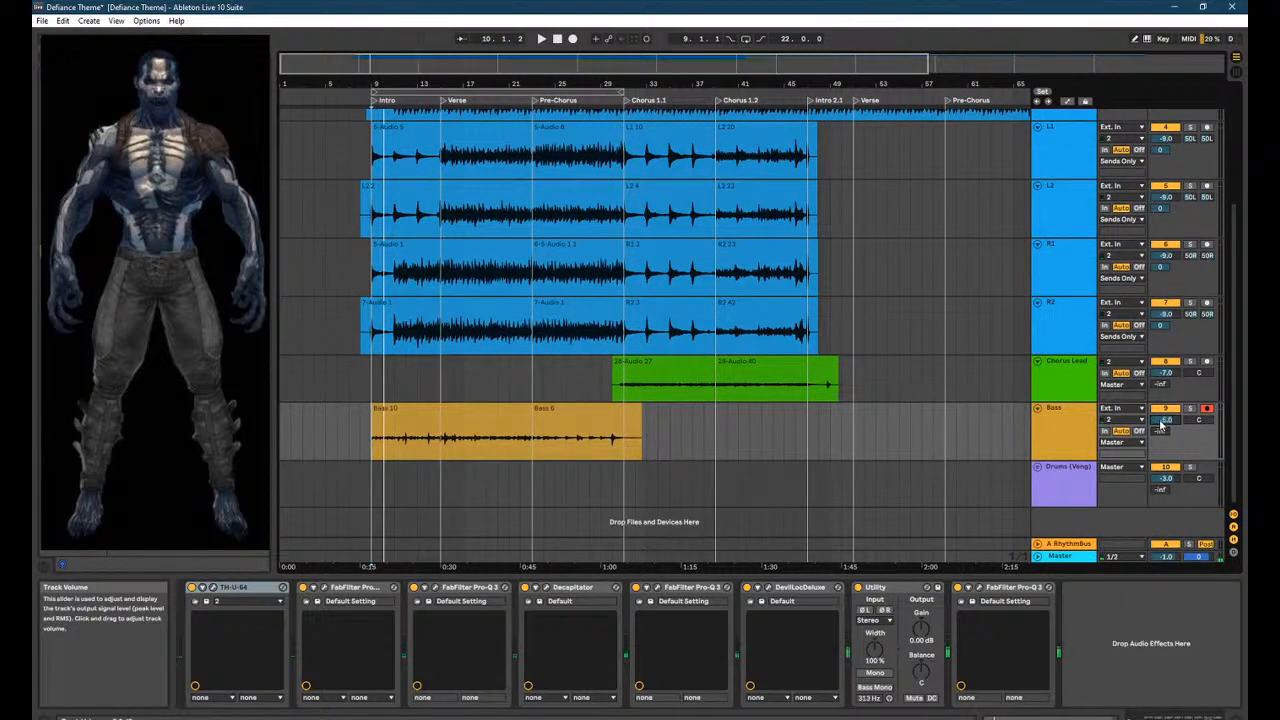
# Set the Bass track's volume to -3 dB and audition it from the Intro at bar 9.
pyautogui.click(1161, 423)
pyautogui.write('-3')
pyautogui.press('Return')
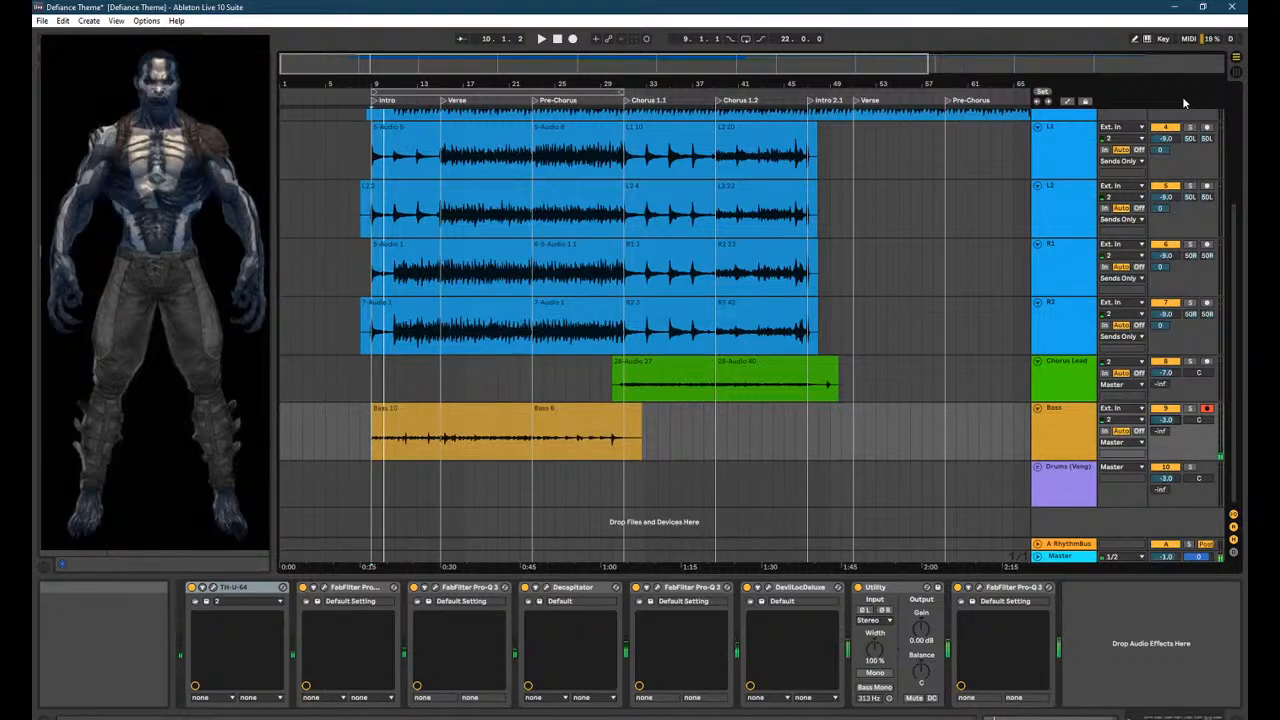
pyautogui.press('space')
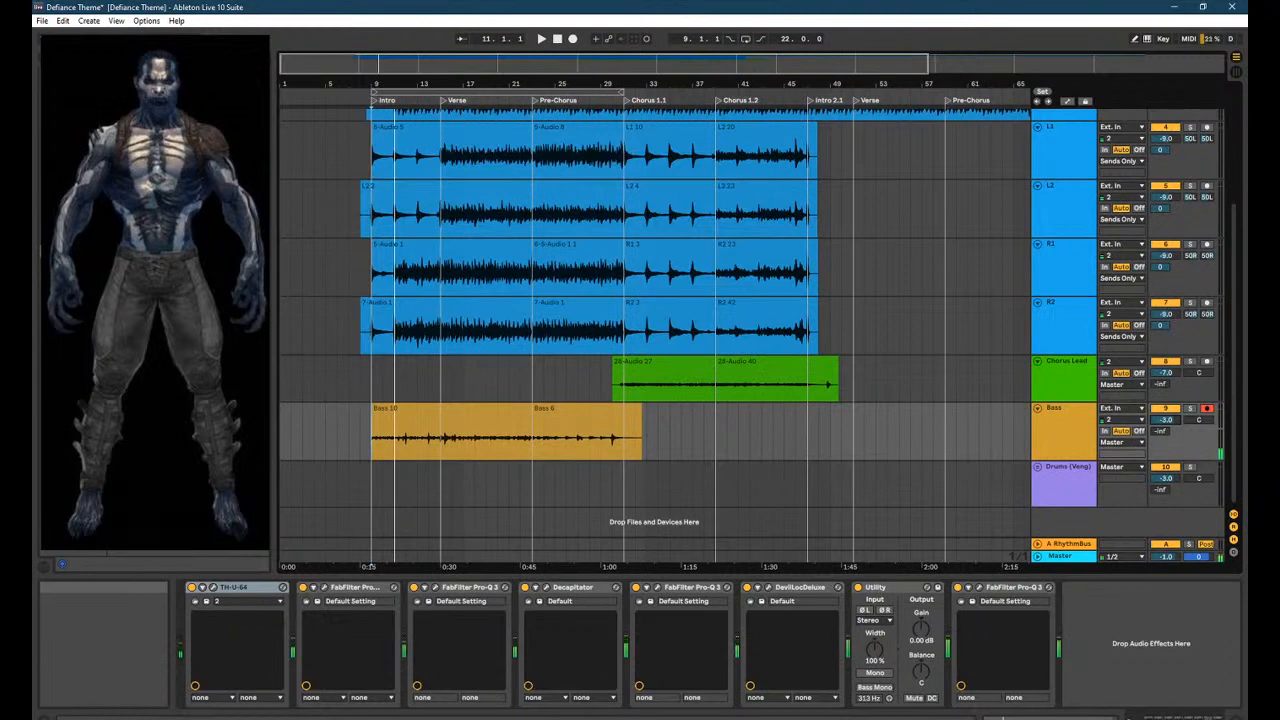
# Insert a new audio track below the Drums (Veng) track.
pyautogui.rightClick(1078, 530)
pyautogui.click(1115, 524)
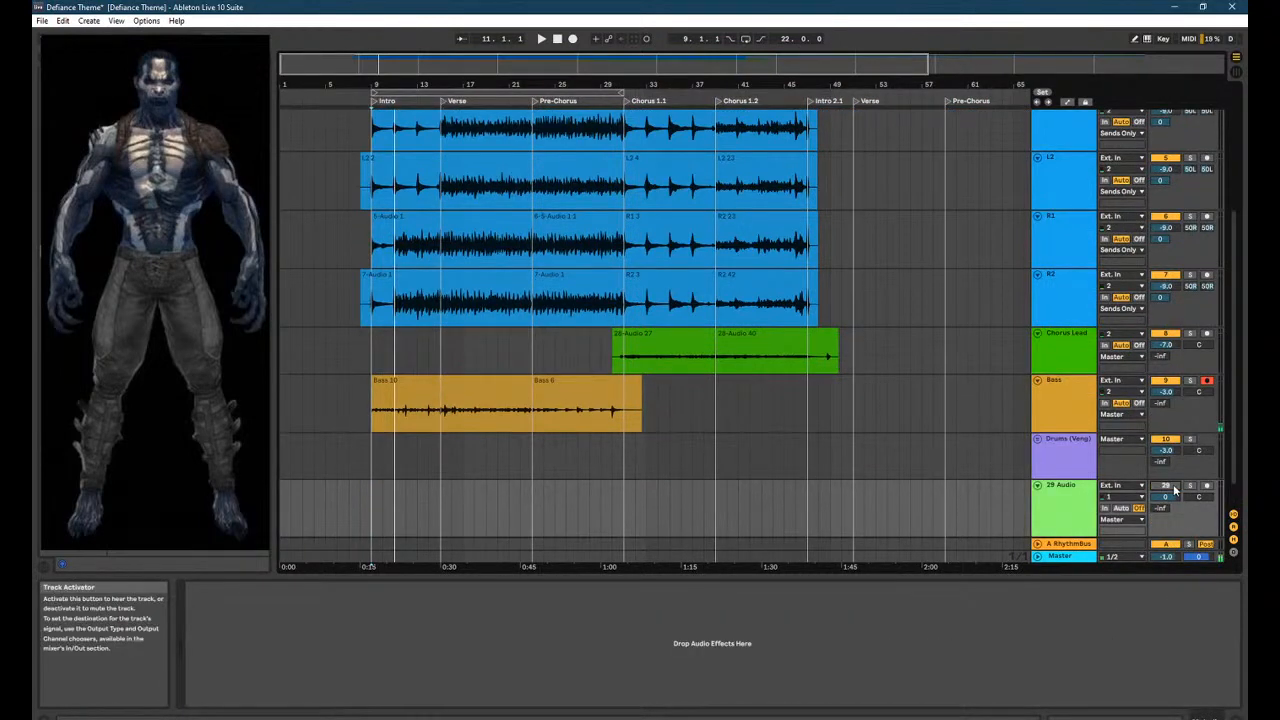
# Move both Bass clips to the new 29 Audio track, starting at bar 8, and re-arm the empty Bass track at bar 9.
pyautogui.click(1208, 381)
pyautogui.click(416, 382)
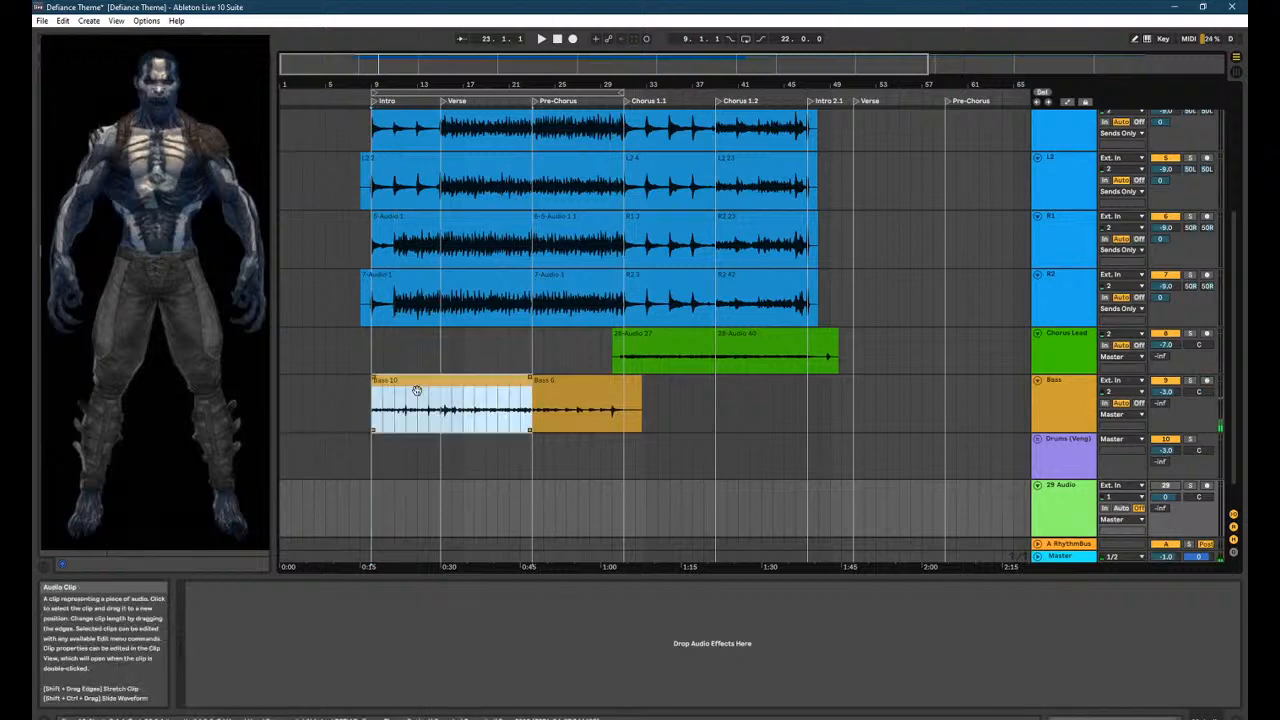
pyautogui.keyDown('shift'); pyautogui.click(571, 380); pyautogui.keyUp('shift')
pyautogui.moveTo(430, 400); pyautogui.dragTo(420, 505)
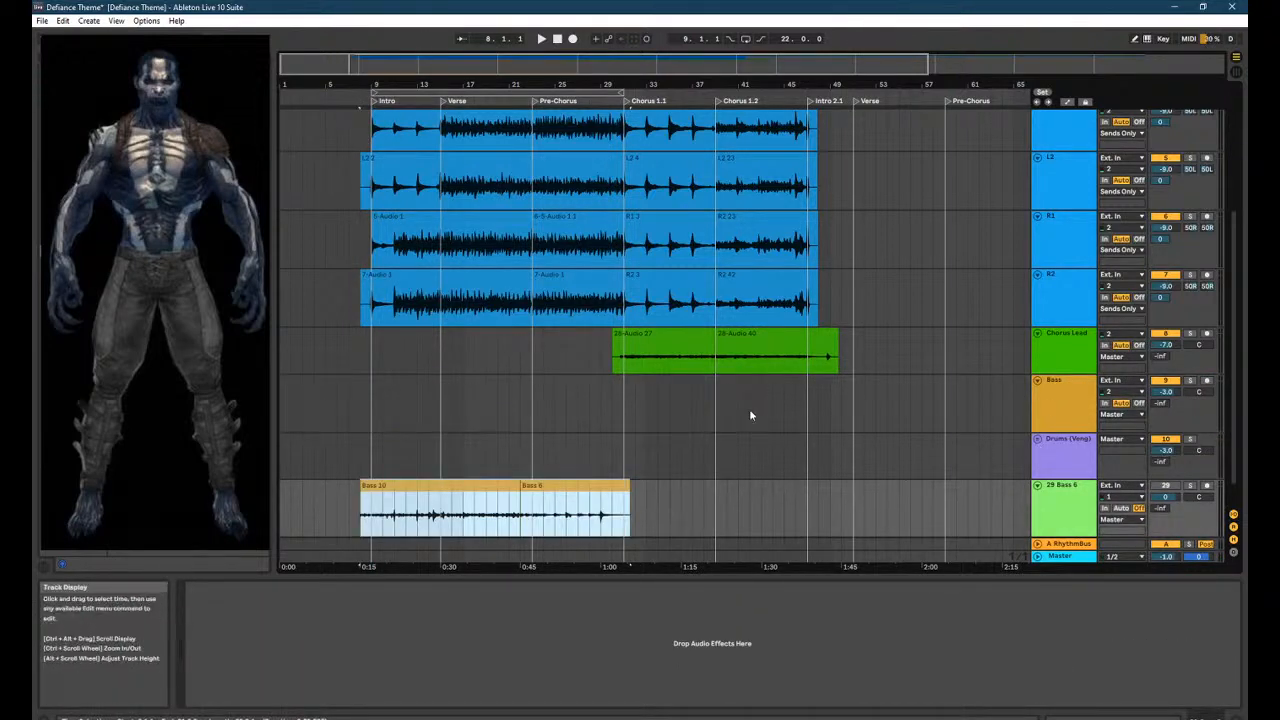
pyautogui.click(1051, 400)
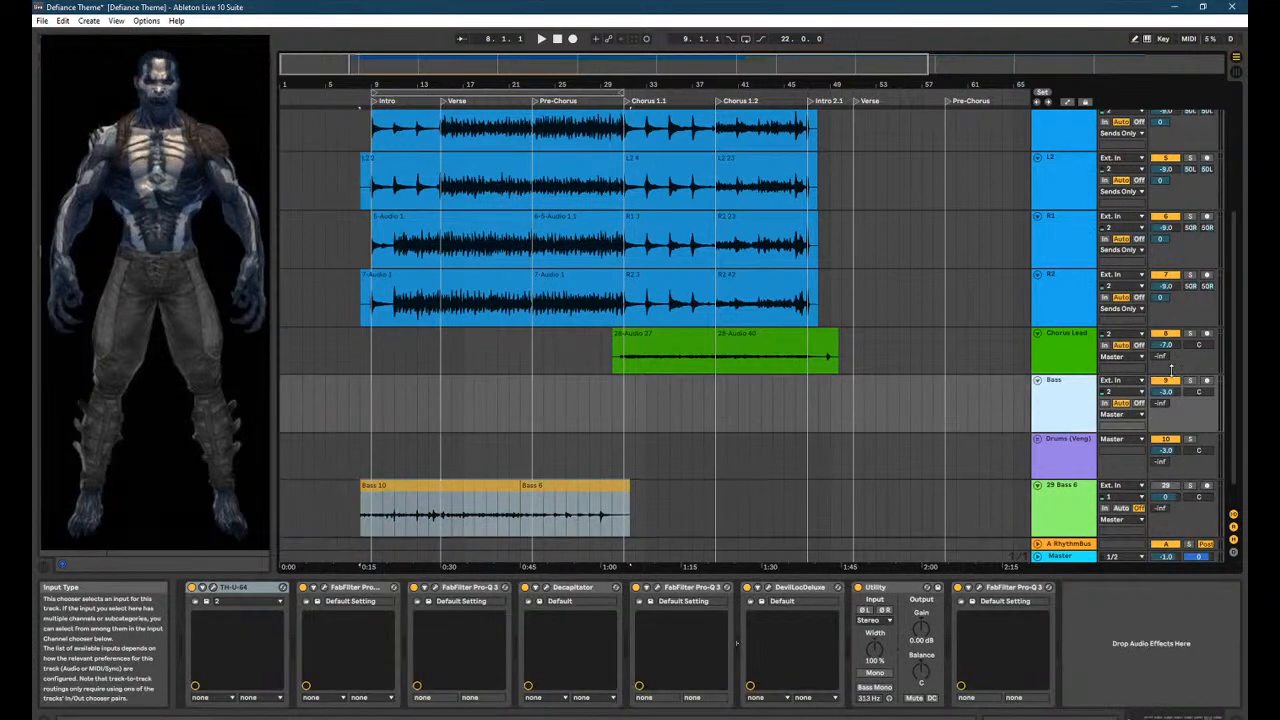
pyautogui.click(1207, 382)
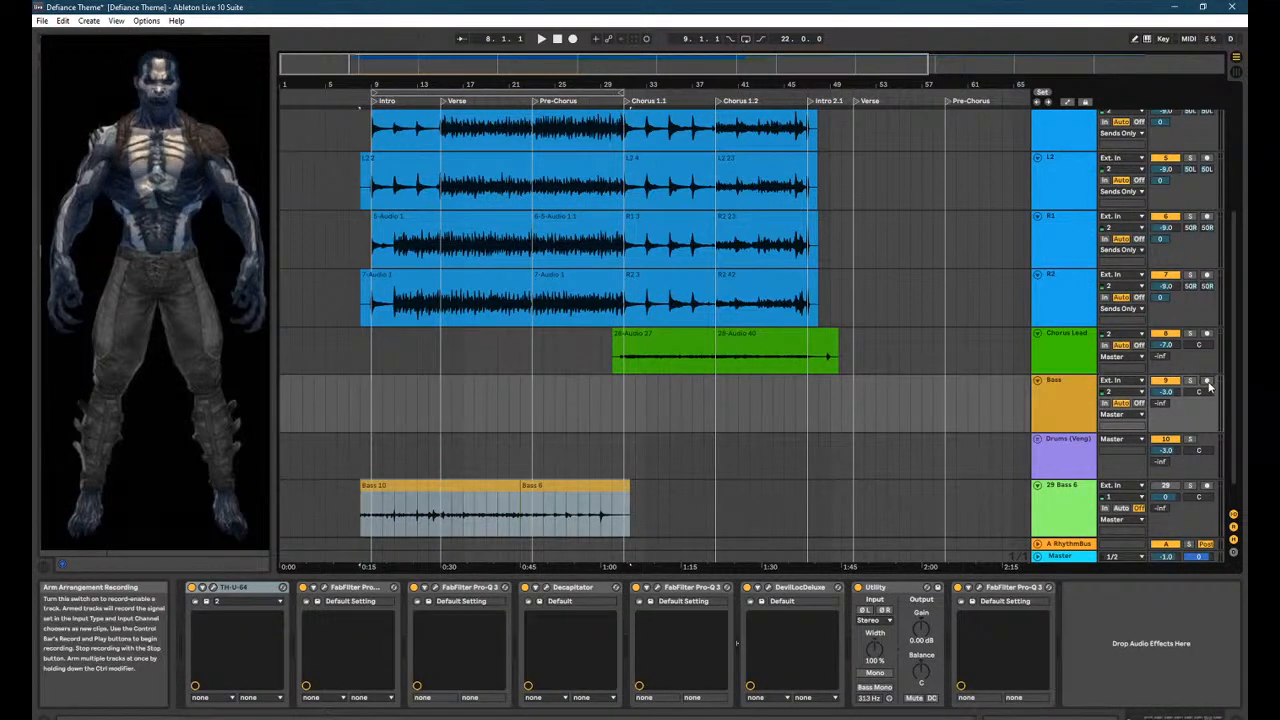
pyautogui.click(373, 403)
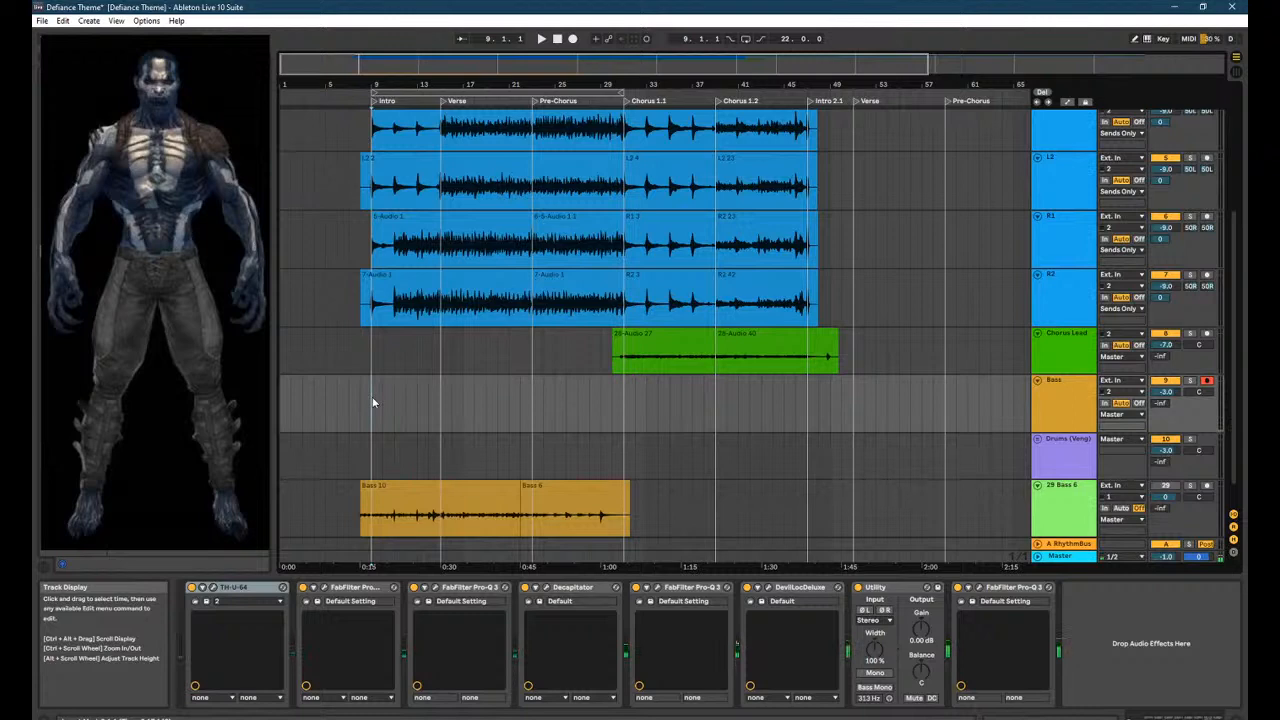
# Unfold the Drums (Veng) group, disarm the Bass track, and open Superior Drummer 3 from the 11 Superior track.
pyautogui.click(1037, 439)
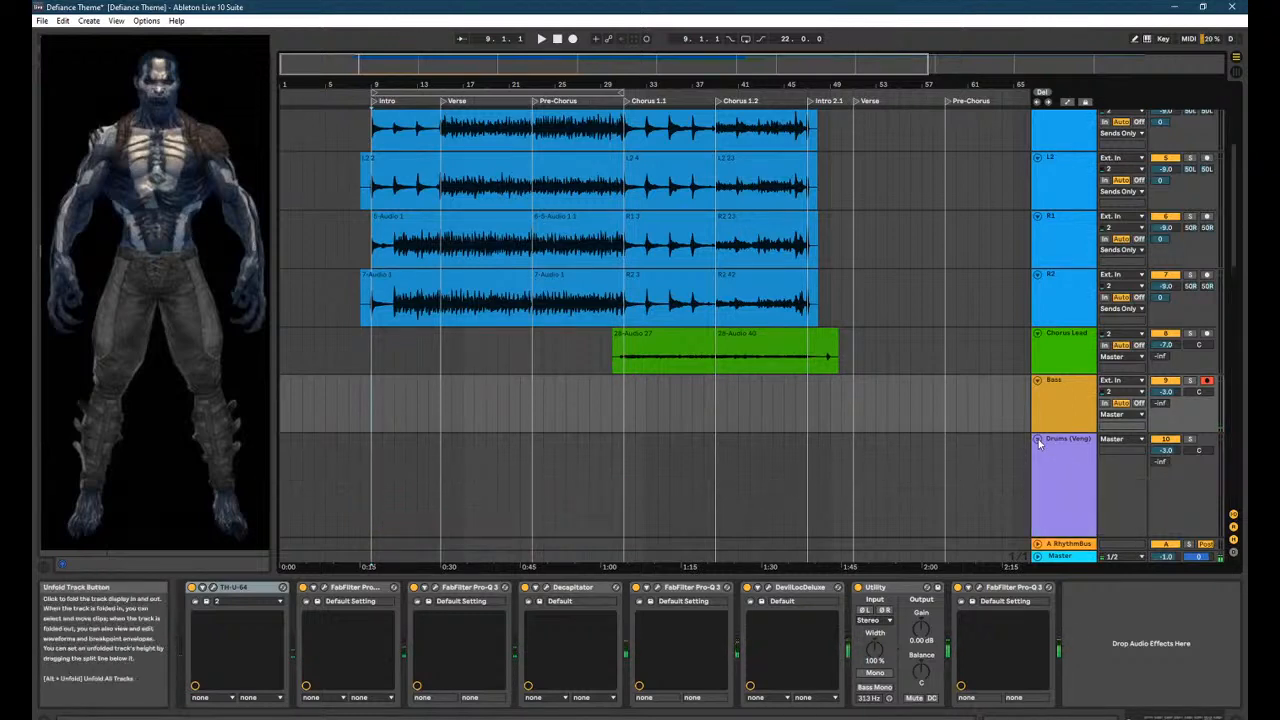
pyautogui.scroll(-2, 1066, 468)
pyautogui.scroll(-3, 1066, 468)
pyautogui.click(1072, 395)
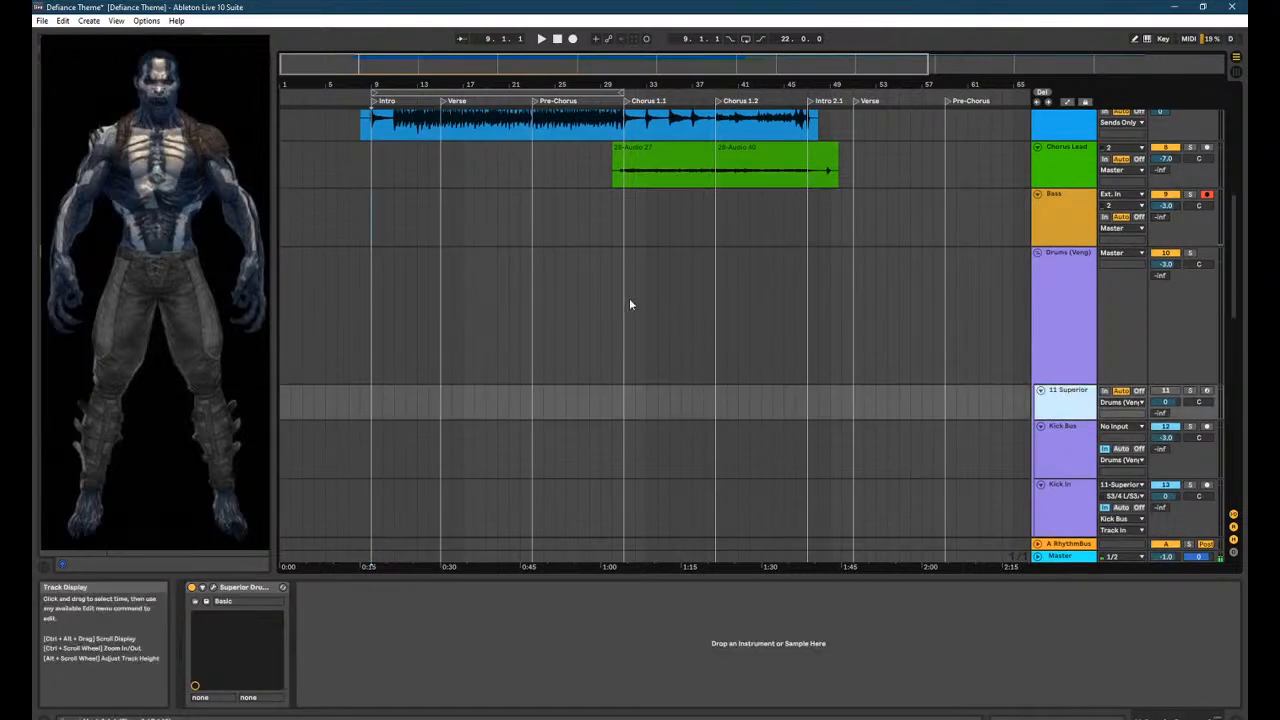
pyautogui.click(1209, 195)
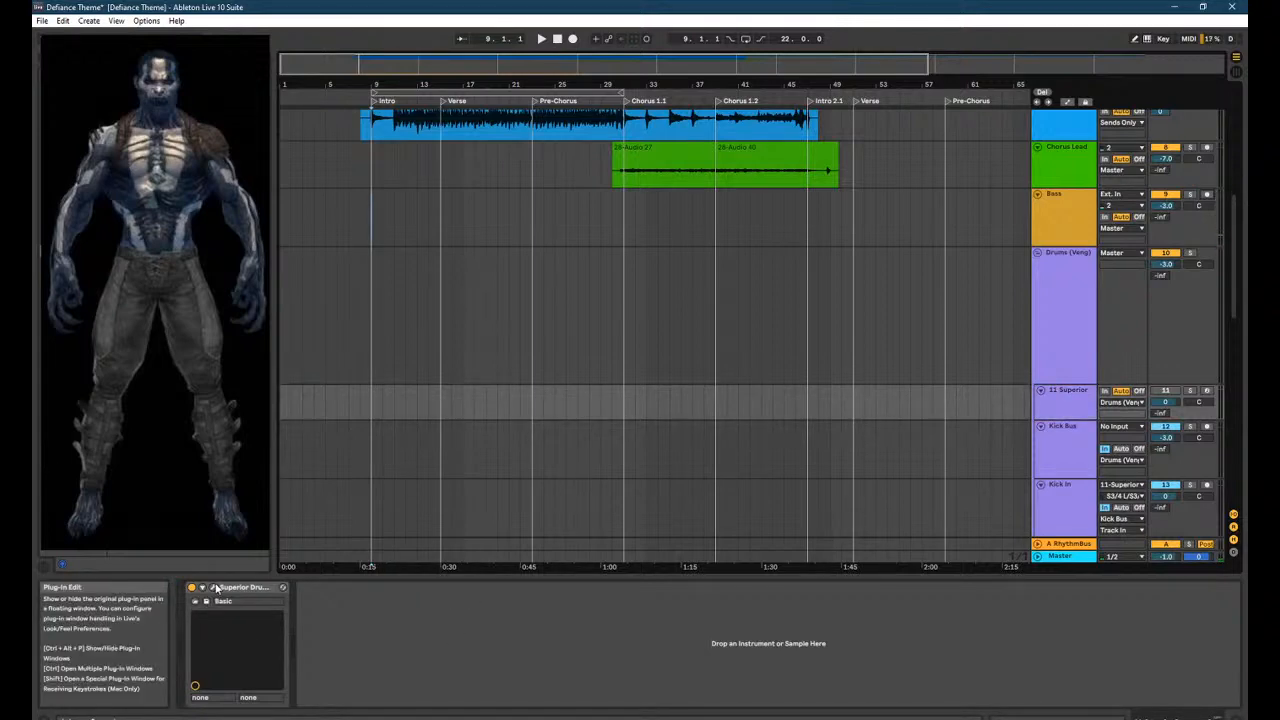
pyautogui.click(212, 588)
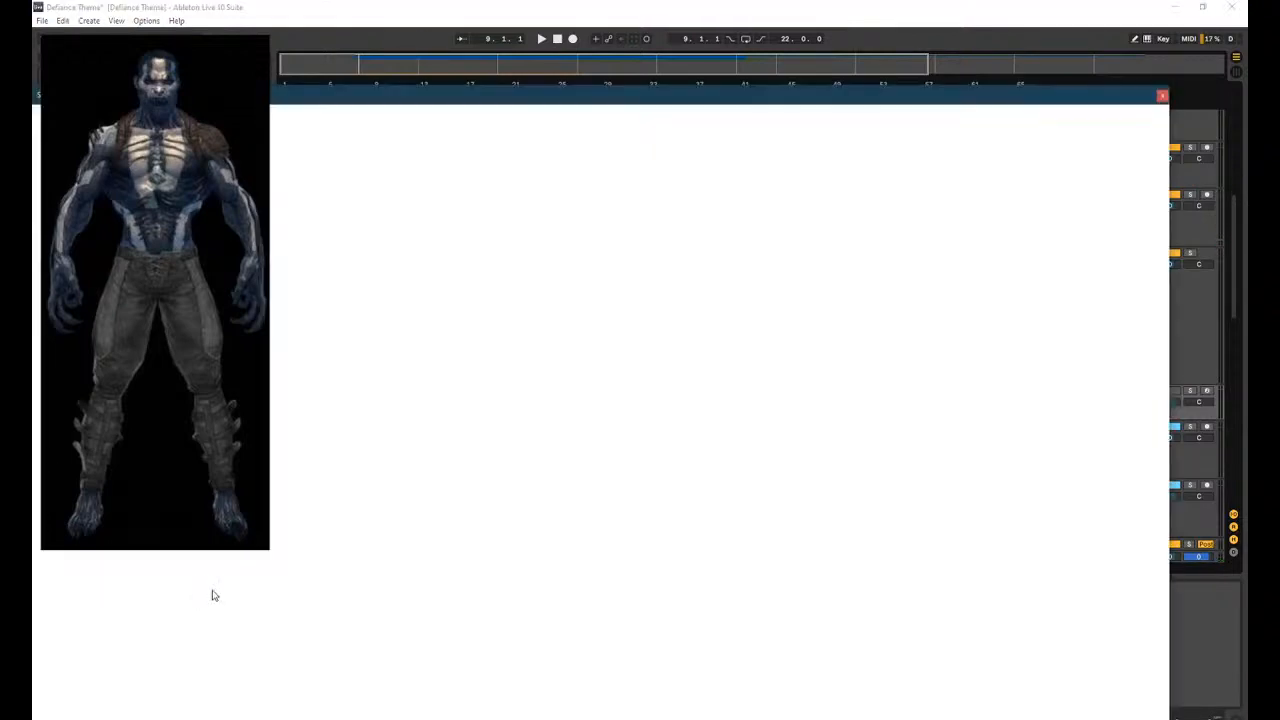
pyautogui.press('space')
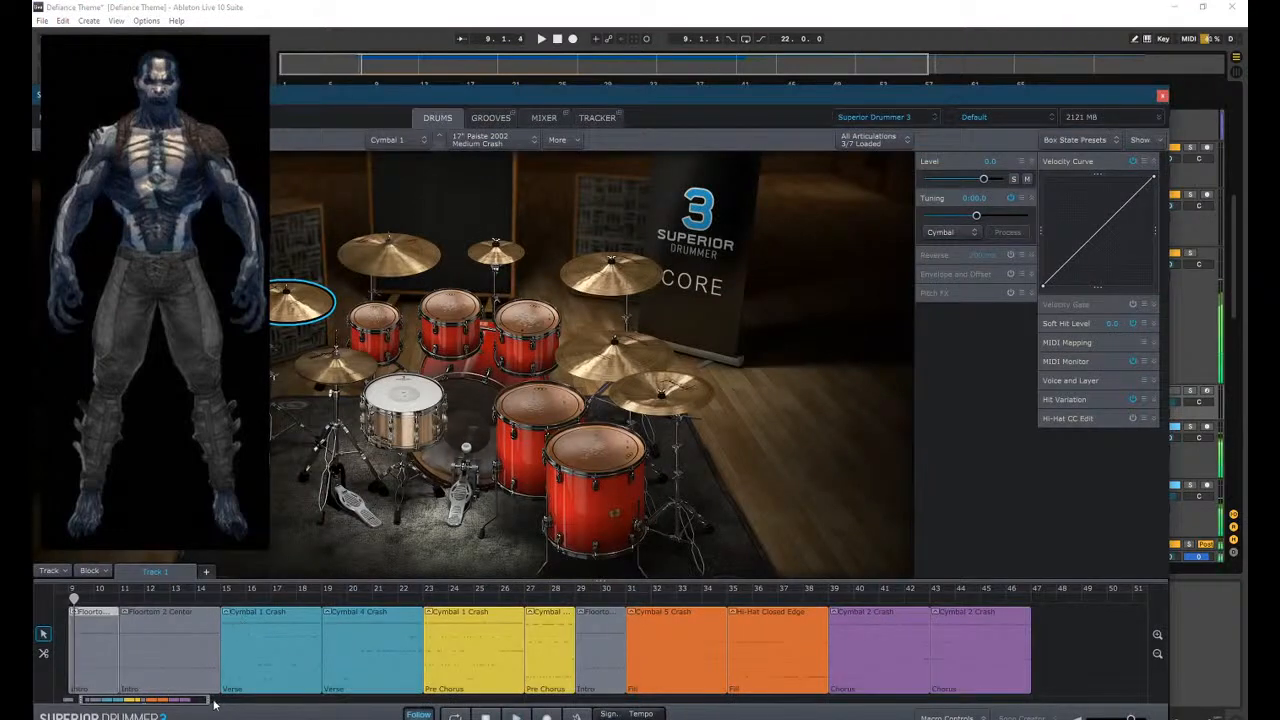
# Bring the start of the Superior Drummer 3 song track into view, and shrink and reposition the plug-in window to show its transport.
pyautogui.moveTo(174, 702); pyautogui.dragTo(145, 702)
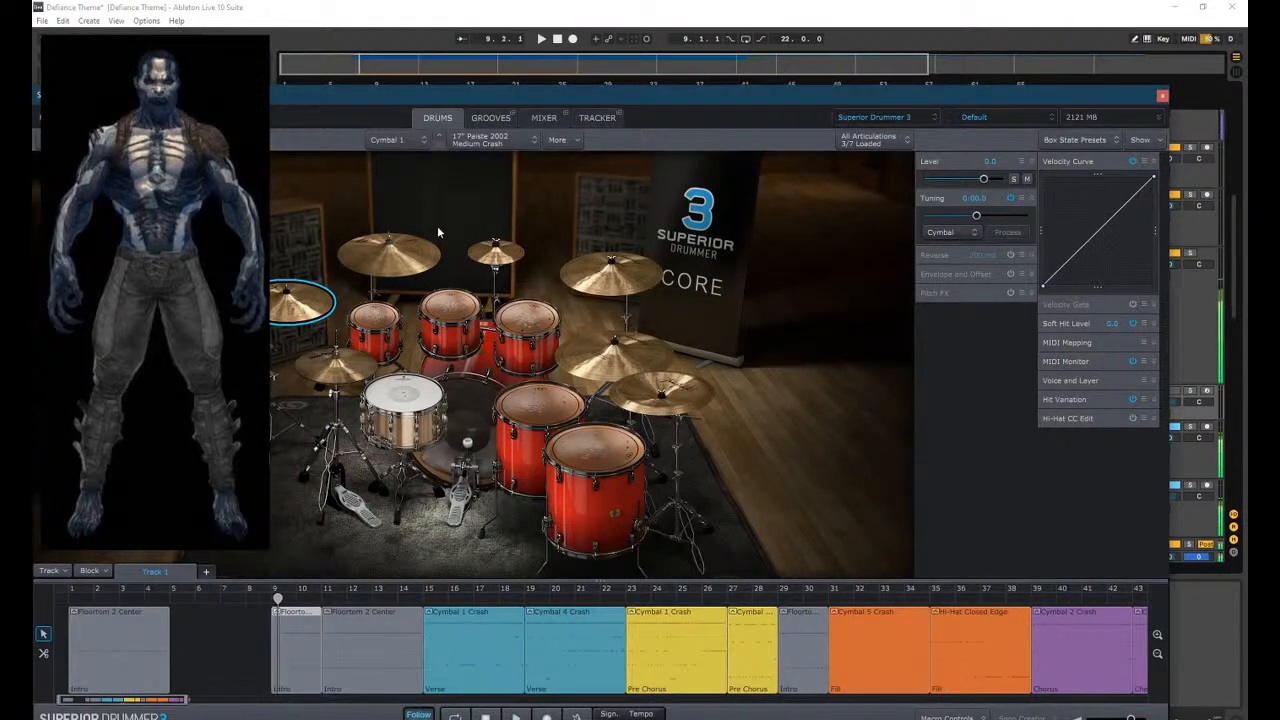
pyautogui.moveTo(172, 96); pyautogui.dragTo(157, 58)
pyautogui.moveTo(1150, 694); pyautogui.dragTo(1020, 655)
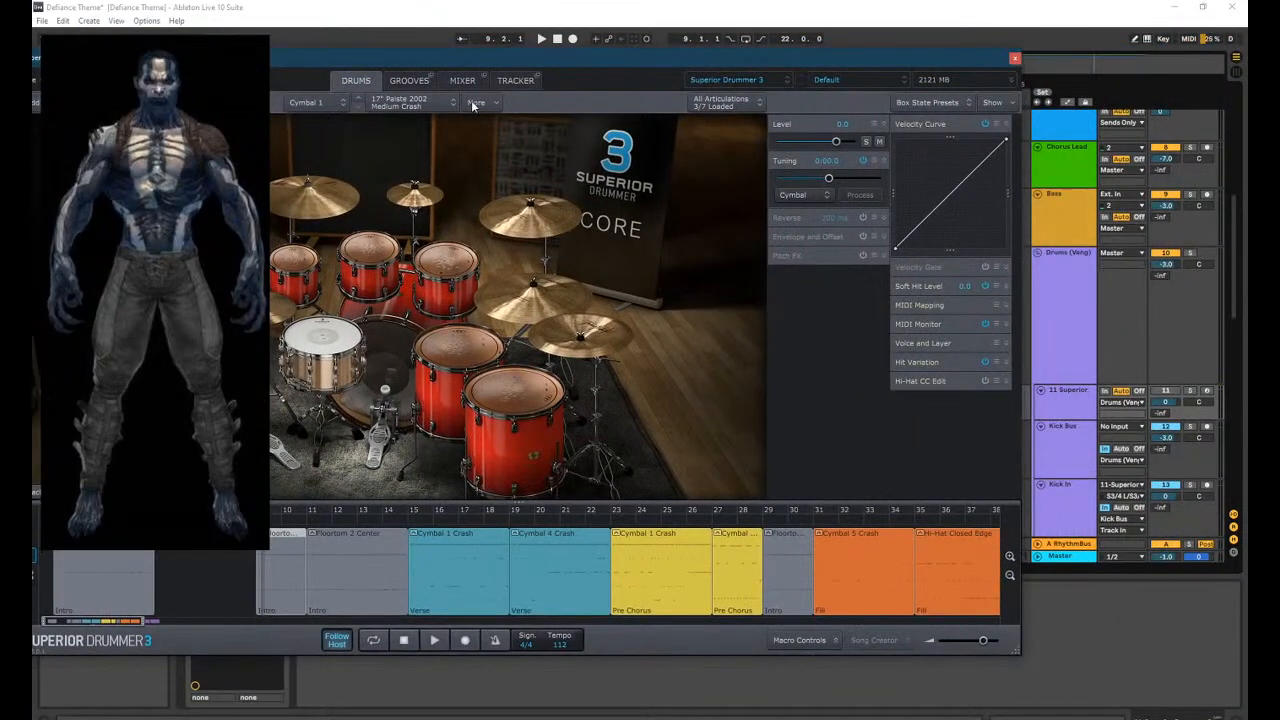
pyautogui.moveTo(445, 62); pyautogui.dragTo(703, 77)
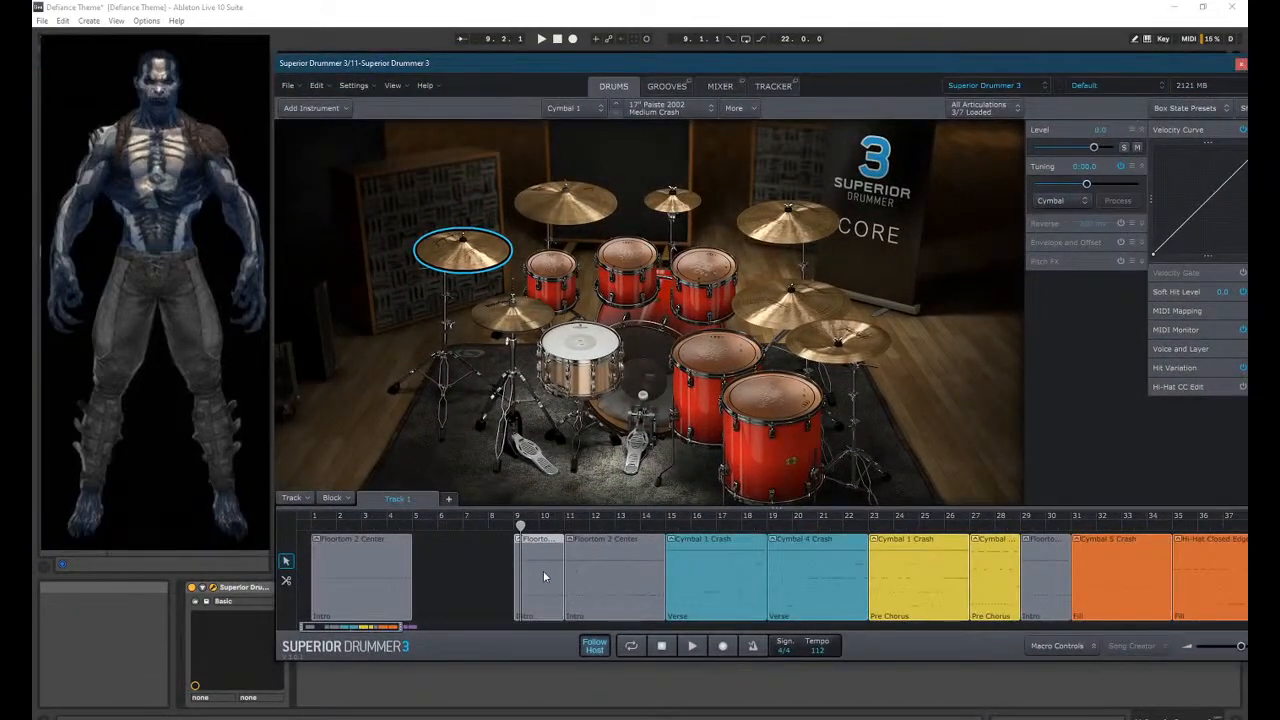
# Open the short Intro block at bar 9 in Superior Drummer's Grid Editor.
pyautogui.doubleClick(543, 577)
pyautogui.click(801, 88)
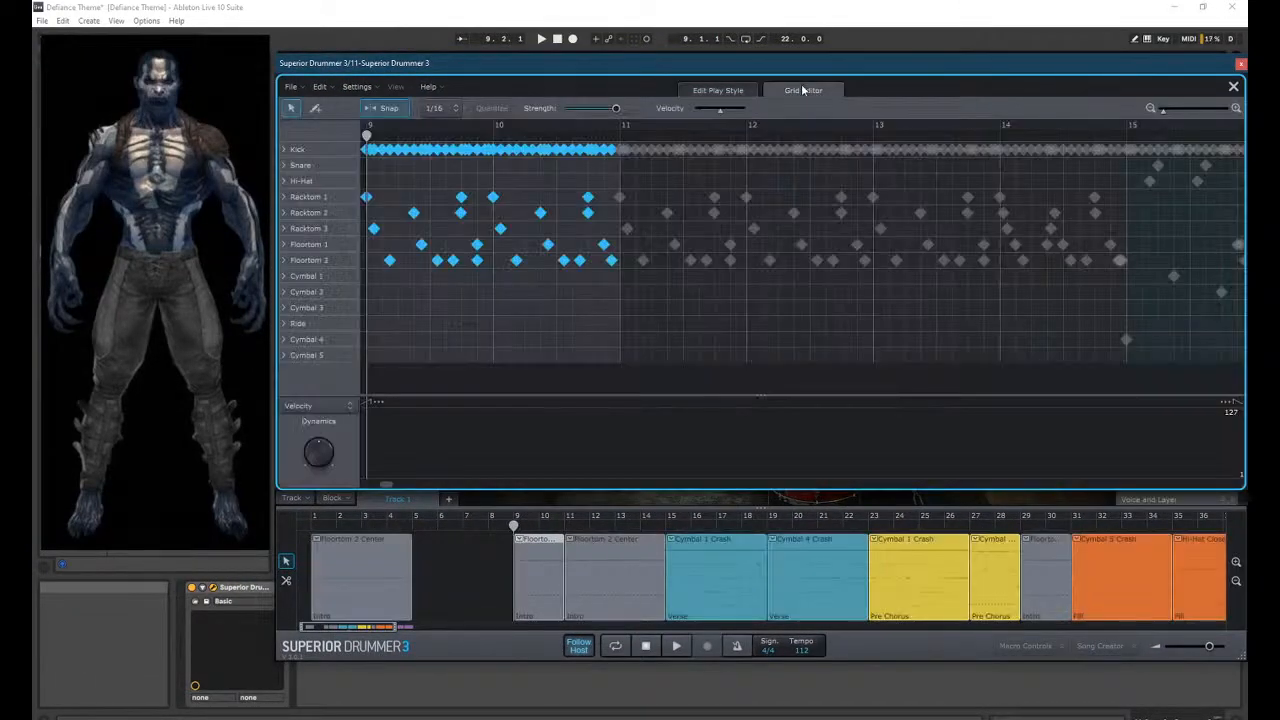
pyautogui.moveTo(386, 485)
pyautogui.mouseDown()
pyautogui.moveTo(431, 493)
pyautogui.moveTo(383, 487)
pyautogui.mouseUp()
# Add an empty MIDI block spanning bars 7 and 8, directly before the bar 9 Intro block, and set its song part to Fill.
pyautogui.rightClick(472, 569)
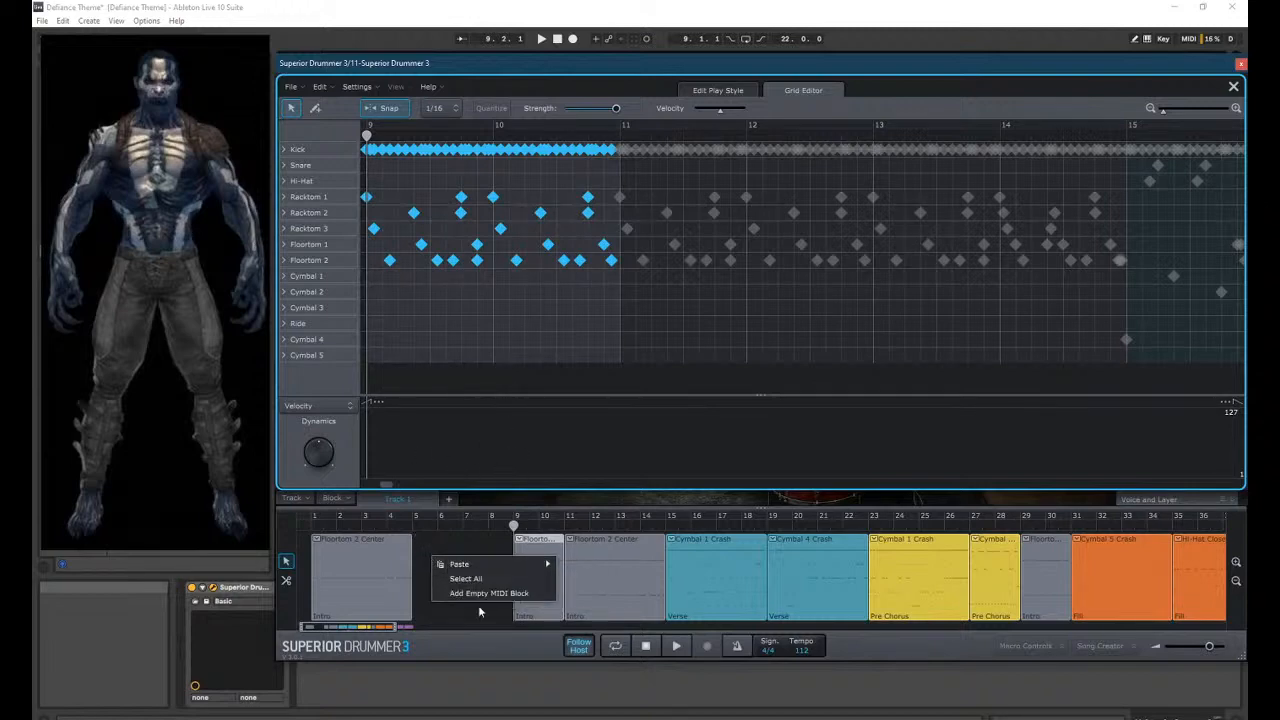
pyautogui.click(478, 603)
pyautogui.moveTo(462, 568); pyautogui.dragTo(483, 563)
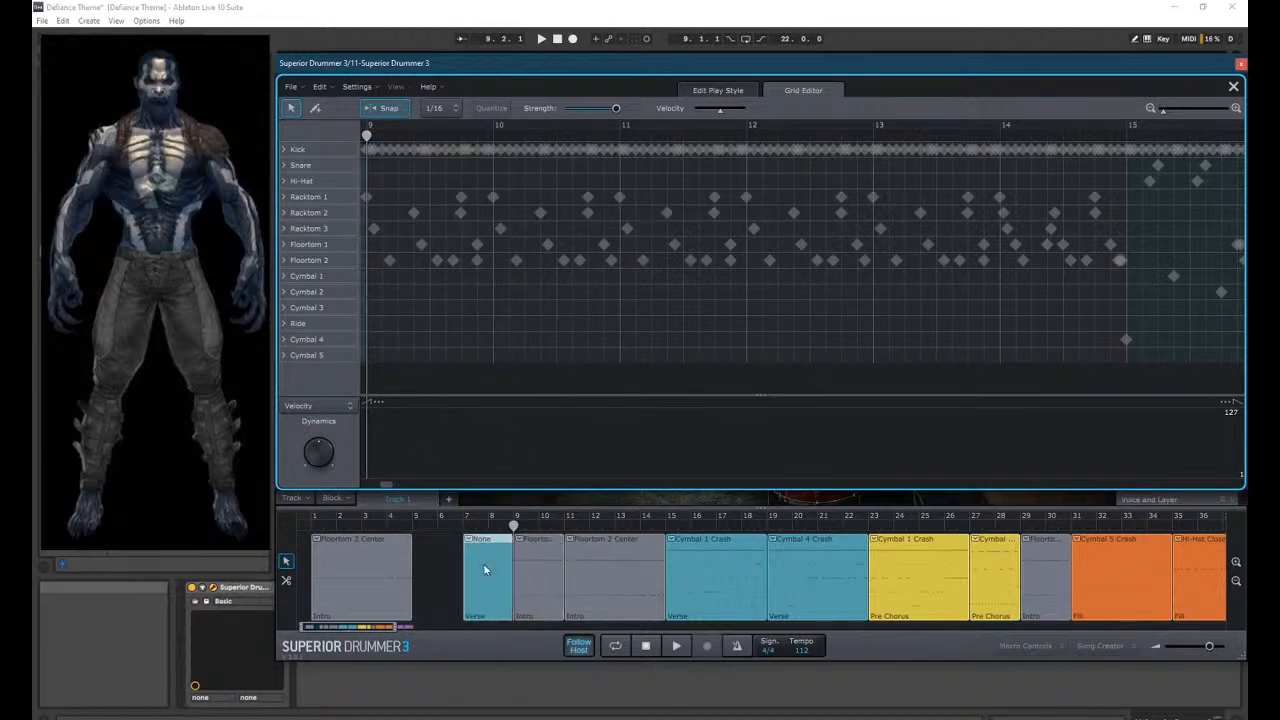
pyautogui.rightClick(483, 563)
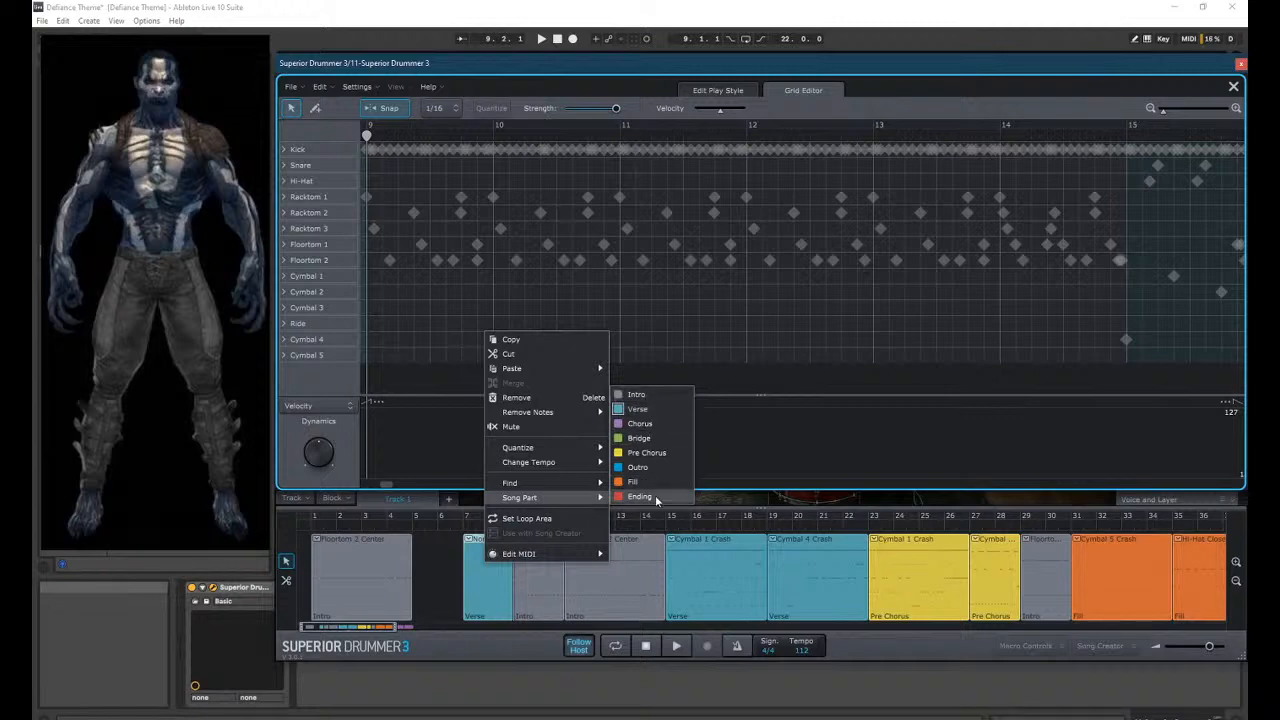
pyautogui.click(633, 481)
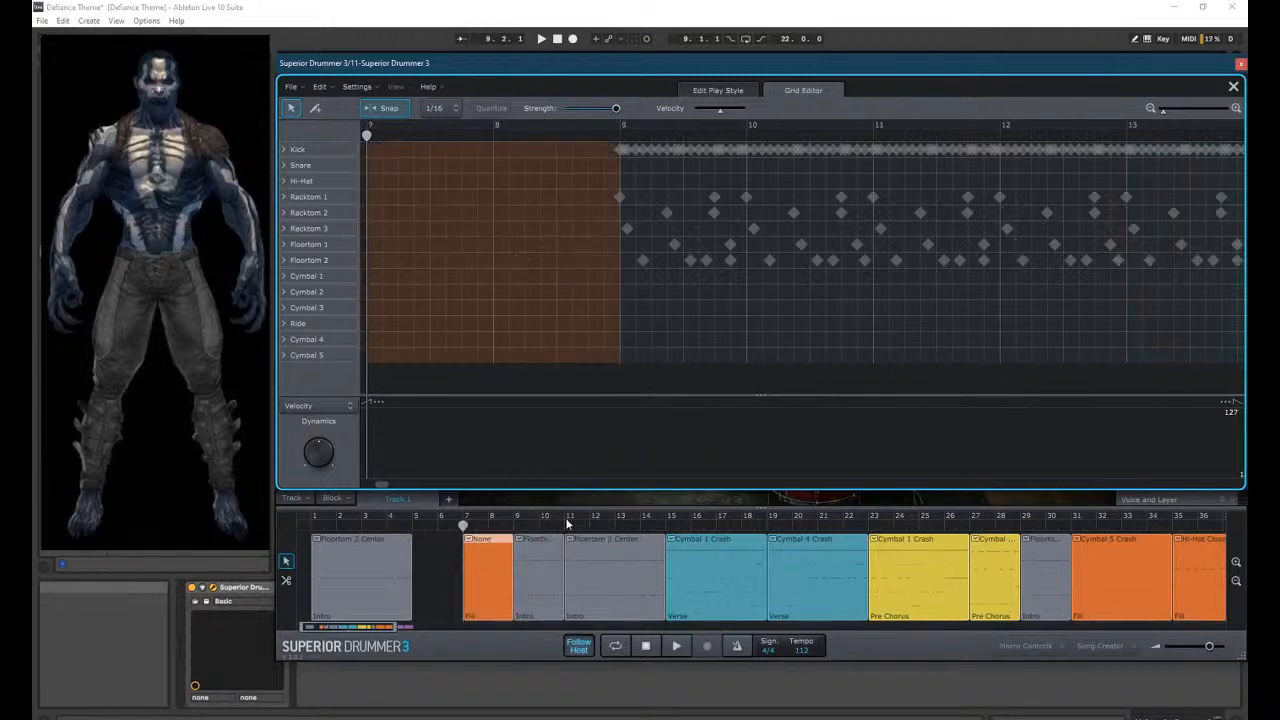
# Set the Grid Editor's snap value to 1/4 and activate the Pencil tool for the new Fill block.
pyautogui.moveTo(389, 484); pyautogui.dragTo(384, 483)
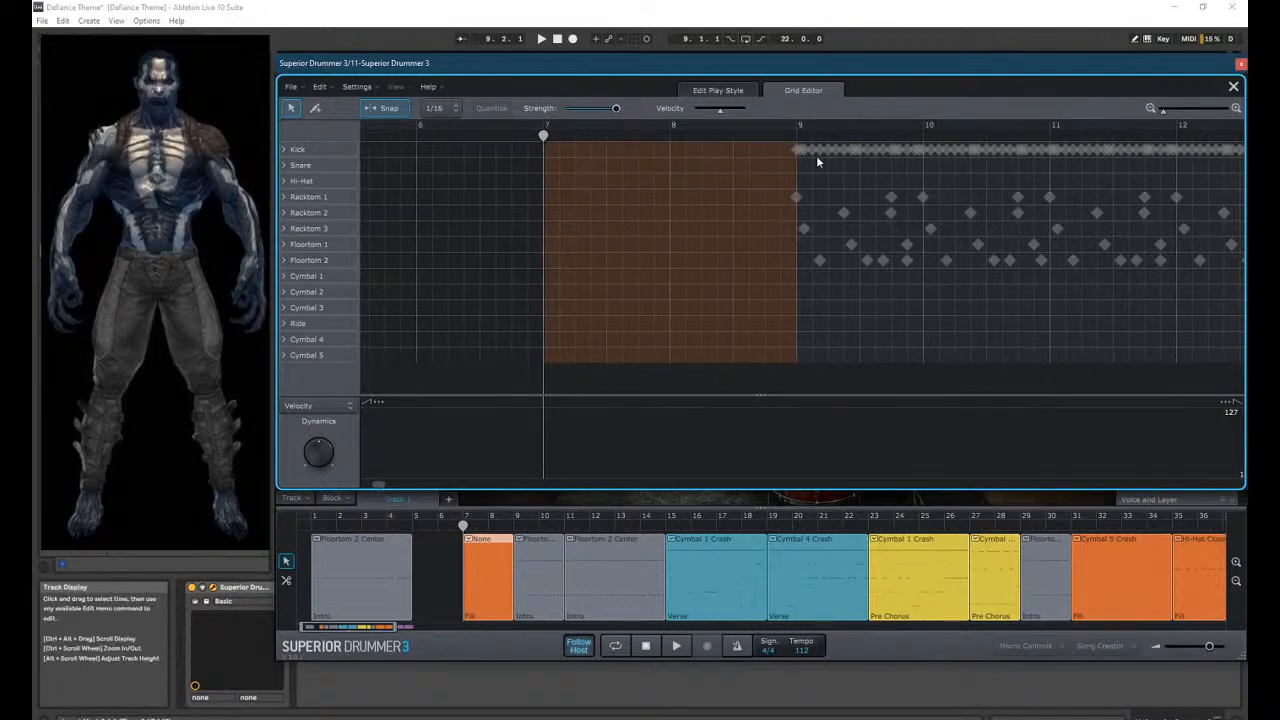
pyautogui.scroll(2, 816, 155)
pyautogui.click(436, 108)
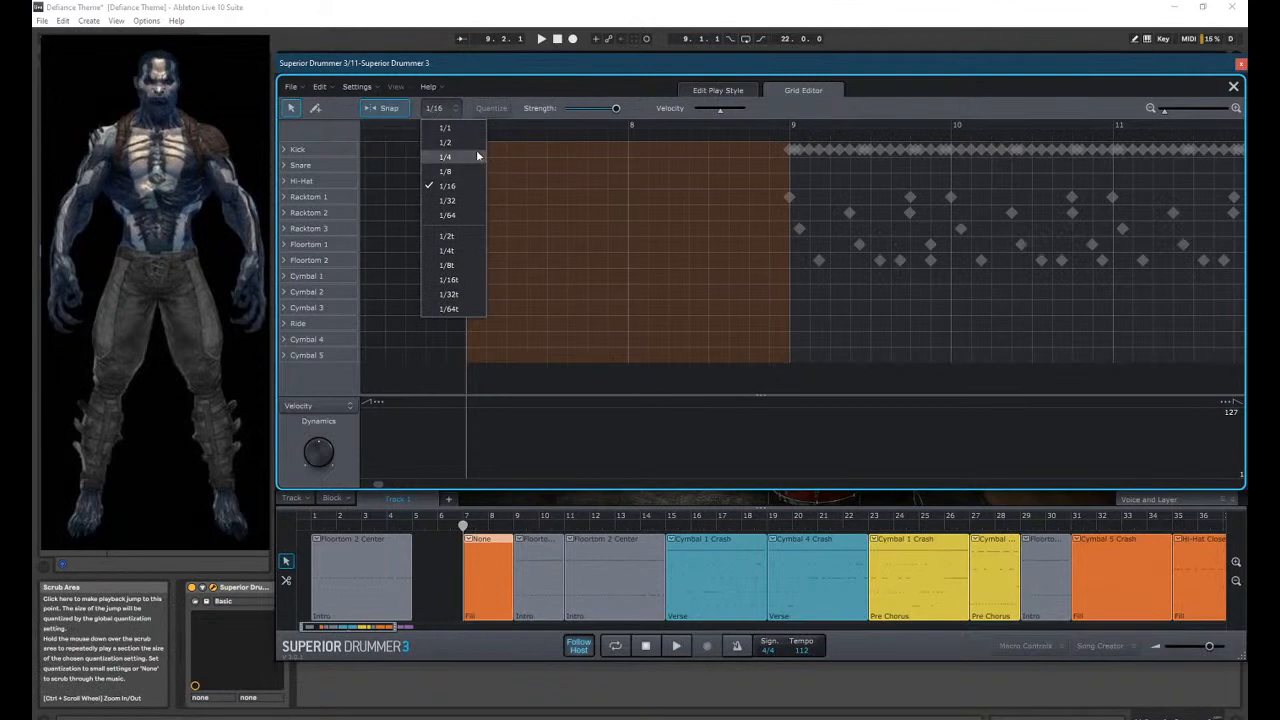
pyautogui.click(445, 157)
pyautogui.click(316, 108)
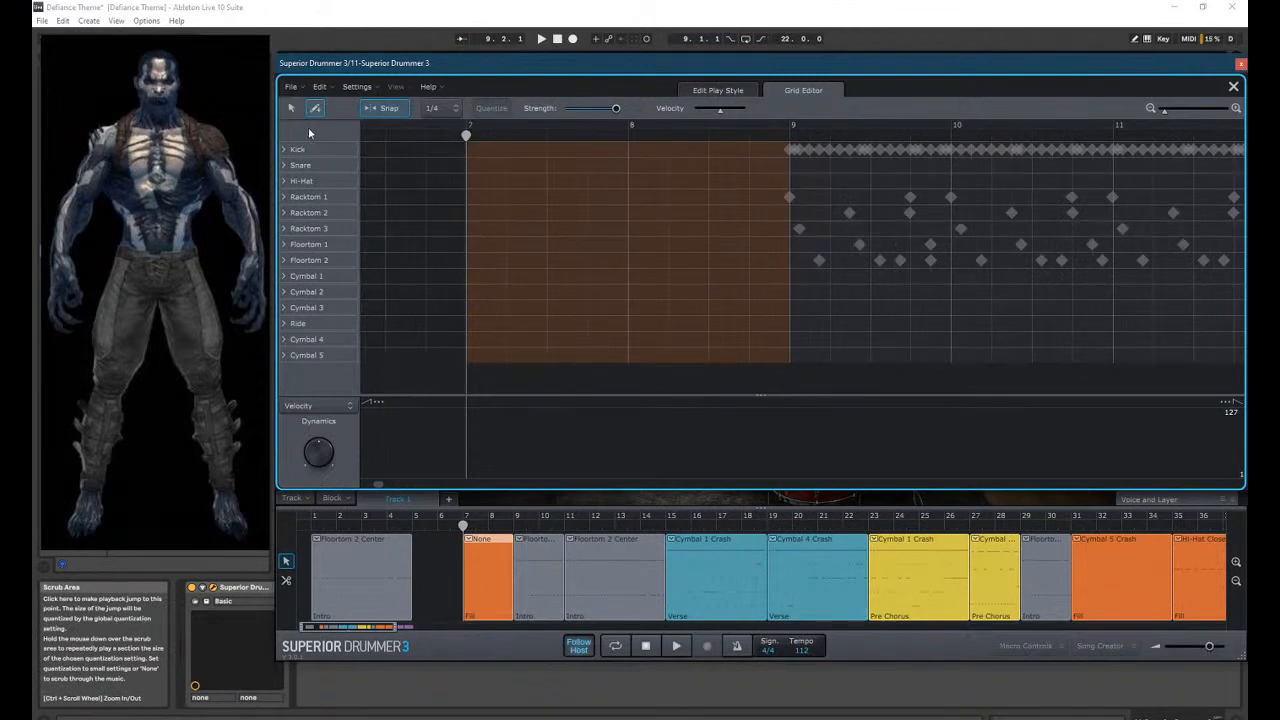
# Enter eight quarter-note Hi-Hat hits across bars 7 and 8, moving the last one from the Snare row to the Hi-Hat row.
pyautogui.click(314, 181)
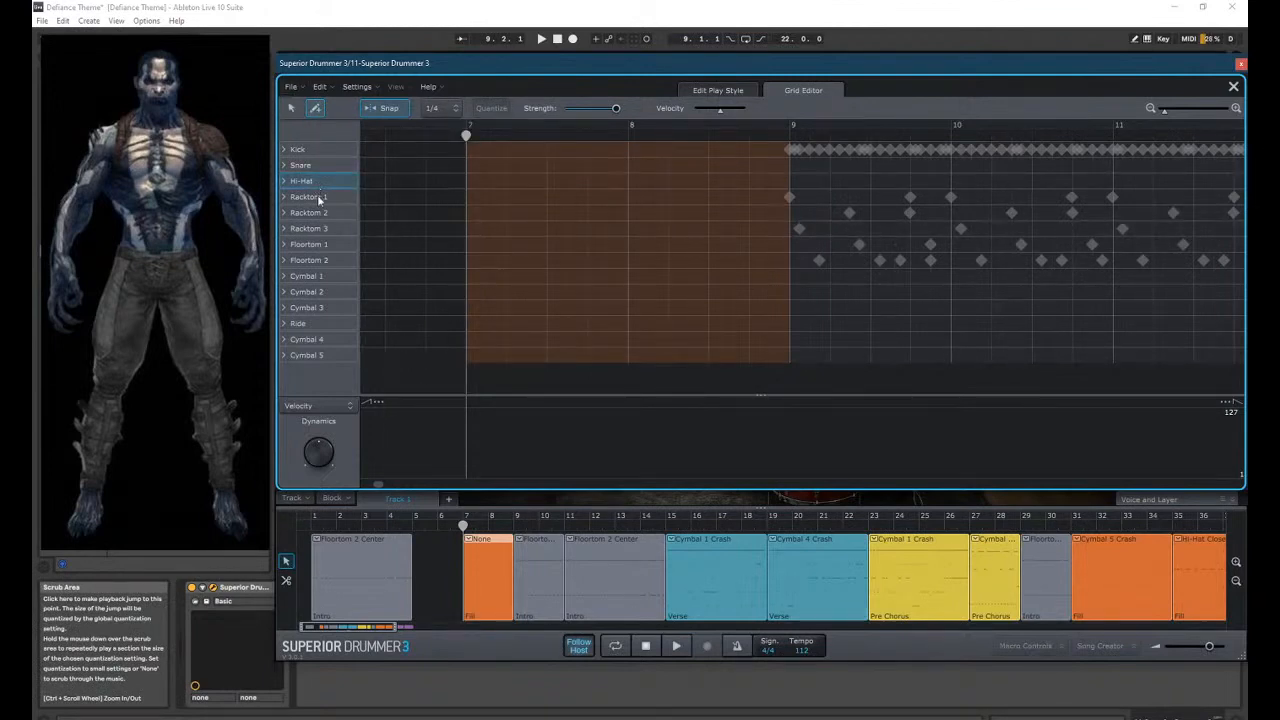
pyautogui.click(466, 181)
pyautogui.click(506, 181)
pyautogui.click(547, 181)
pyautogui.click(587, 181)
pyautogui.click(627, 181)
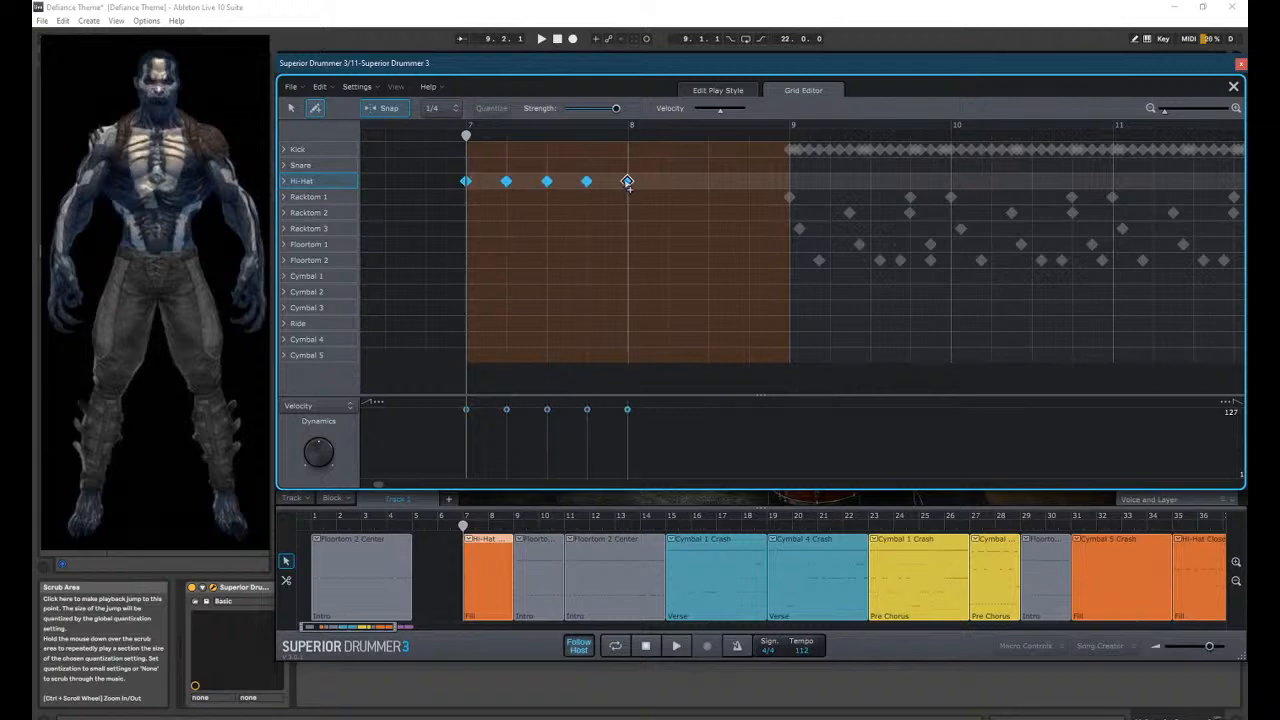
pyautogui.click(668, 181)
pyautogui.click(708, 181)
pyautogui.click(749, 165)
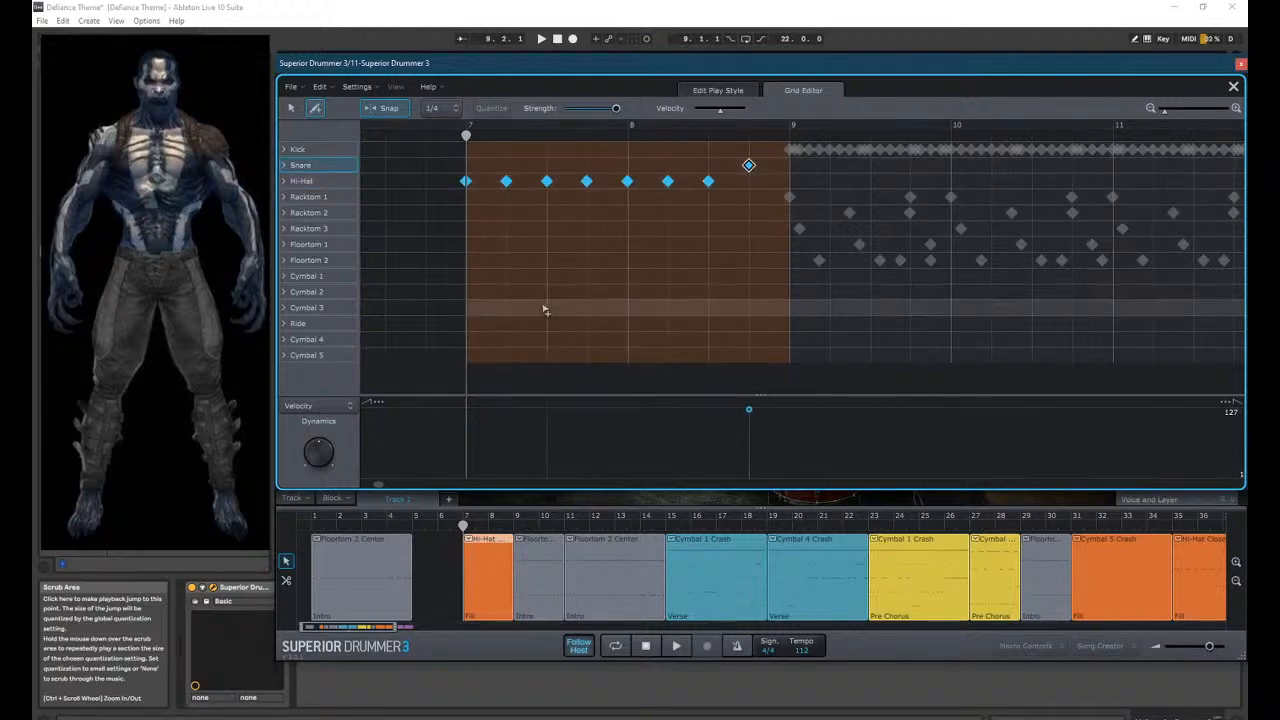
pyautogui.moveTo(749, 165); pyautogui.dragTo(749, 181)
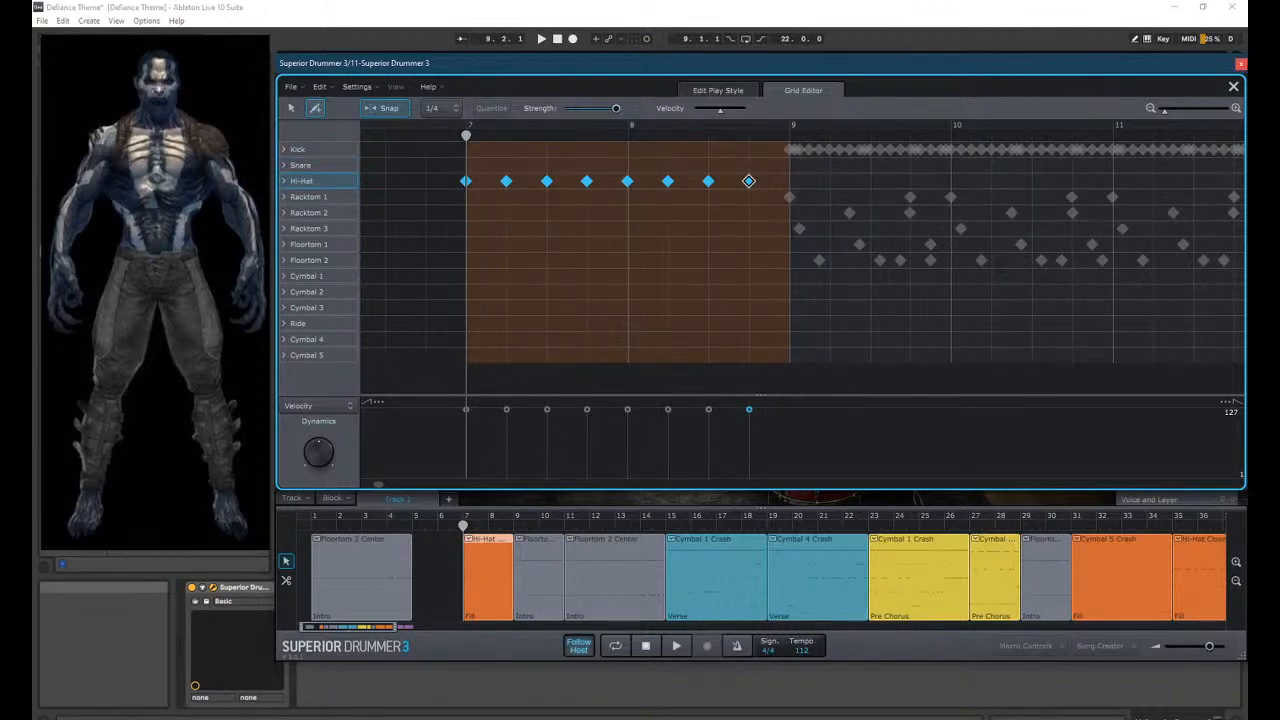
# Close Superior Drummer 3 and prepare the Bass track for a take from bar 8, armed and with the metronome on.
pyautogui.click(1240, 64)
pyautogui.scroll(1, 365, 212)
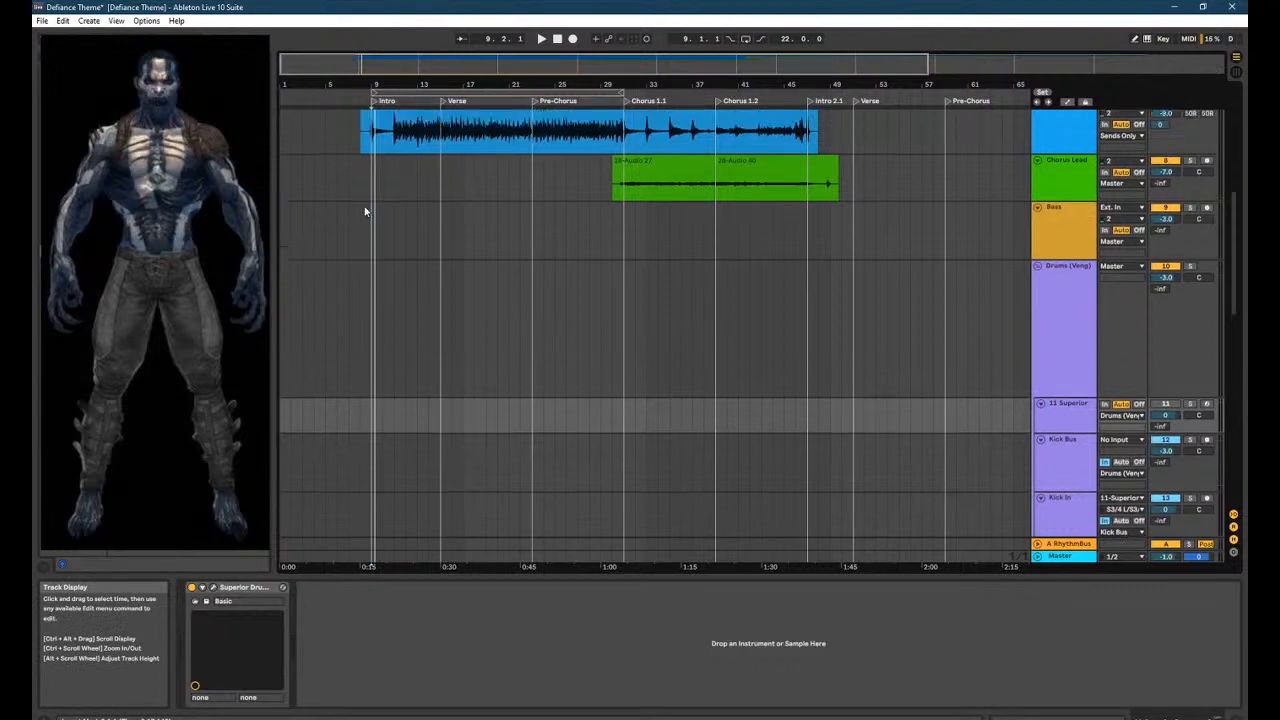
pyautogui.scroll(3, 365, 212)
pyautogui.click(362, 249)
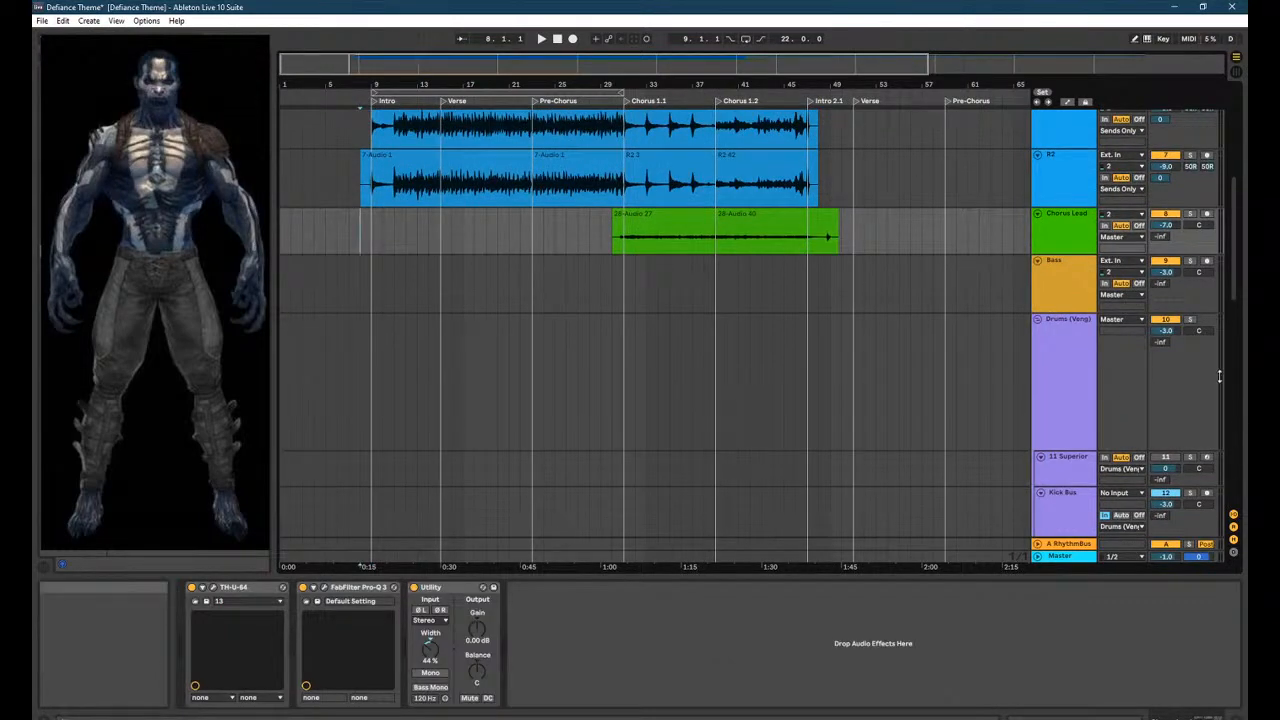
pyautogui.click(1209, 262)
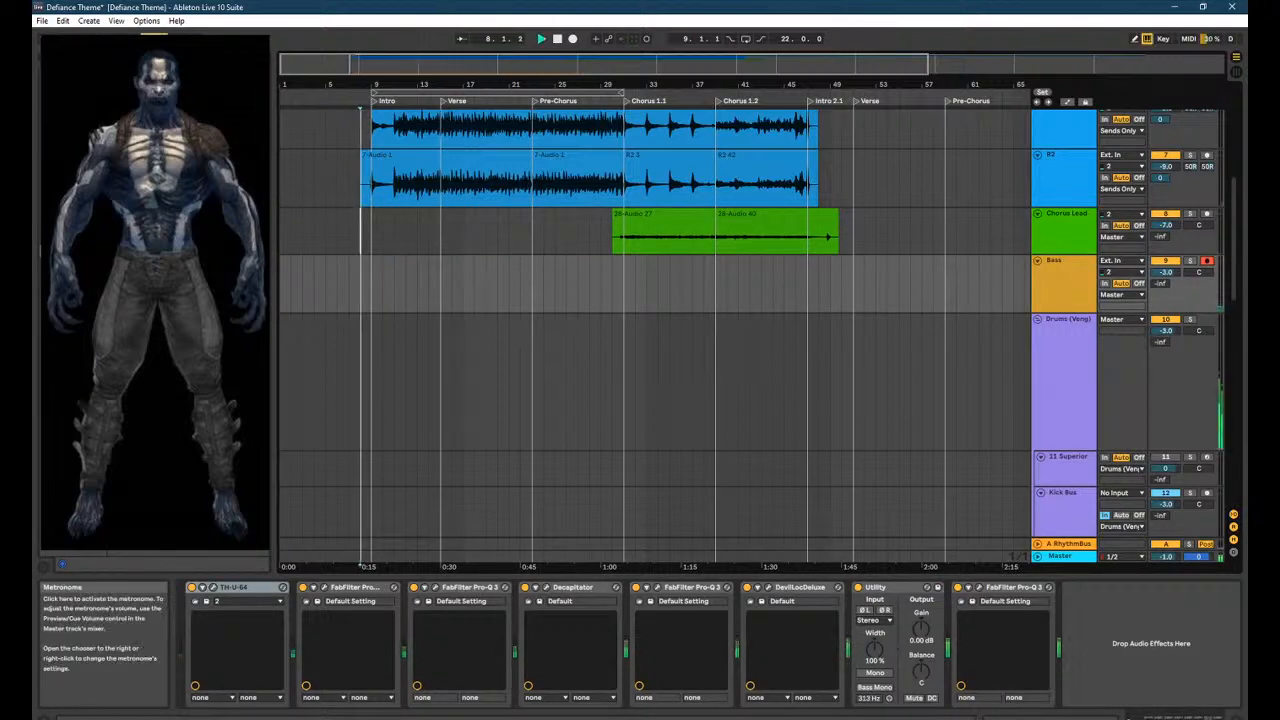
# Disarm and re-arm the Bass track, and rehearse the bass part by playing the arrangement from bar 8 several times.
pyautogui.click(1207, 261)
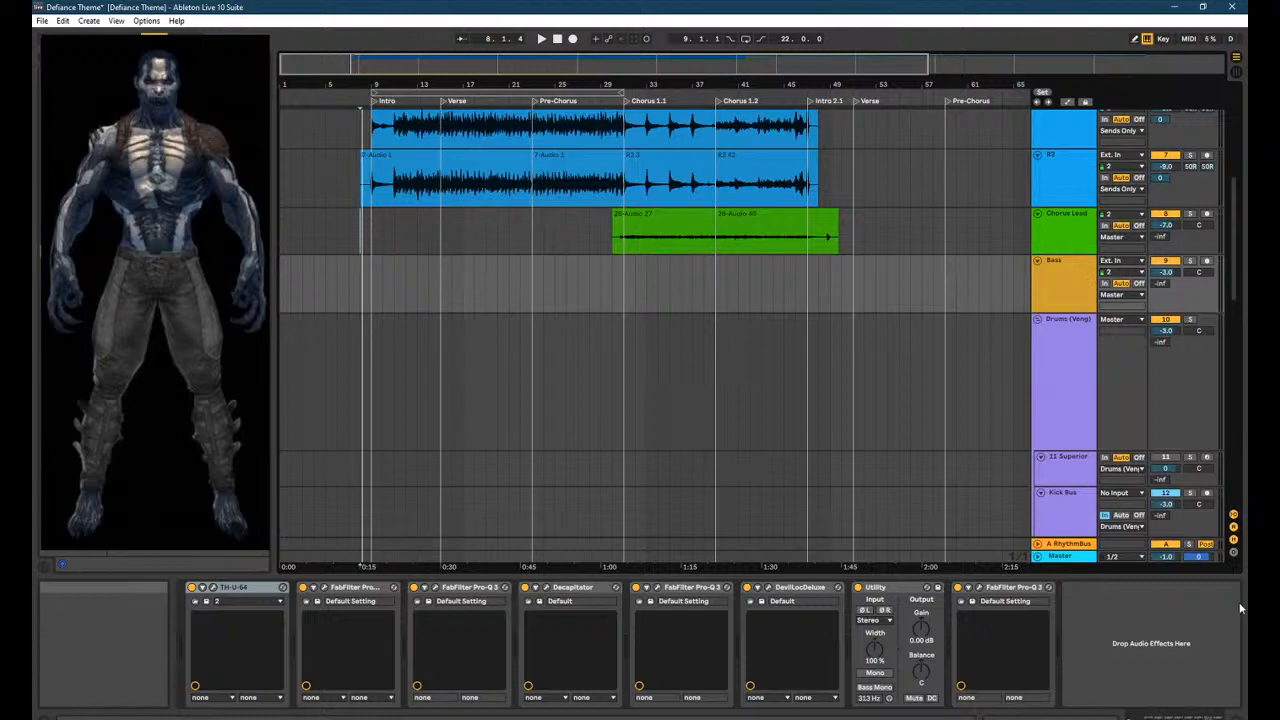
pyautogui.click(1207, 262)
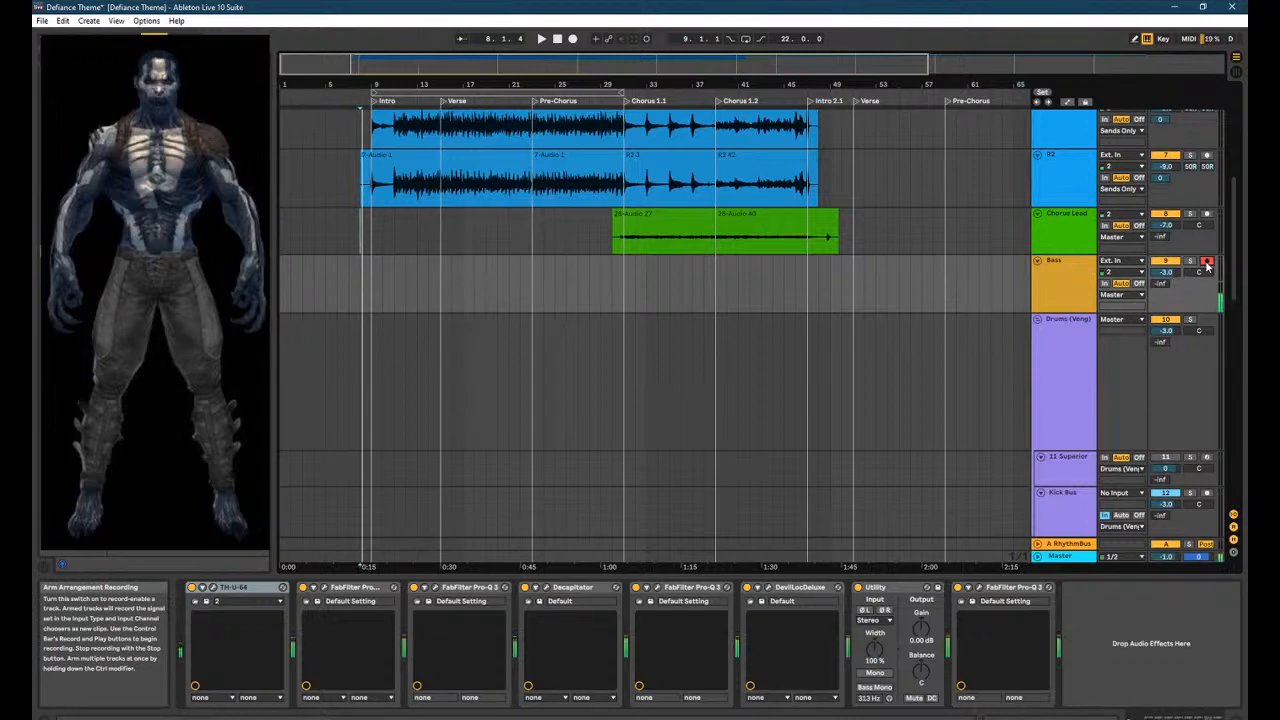
pyautogui.press('space')
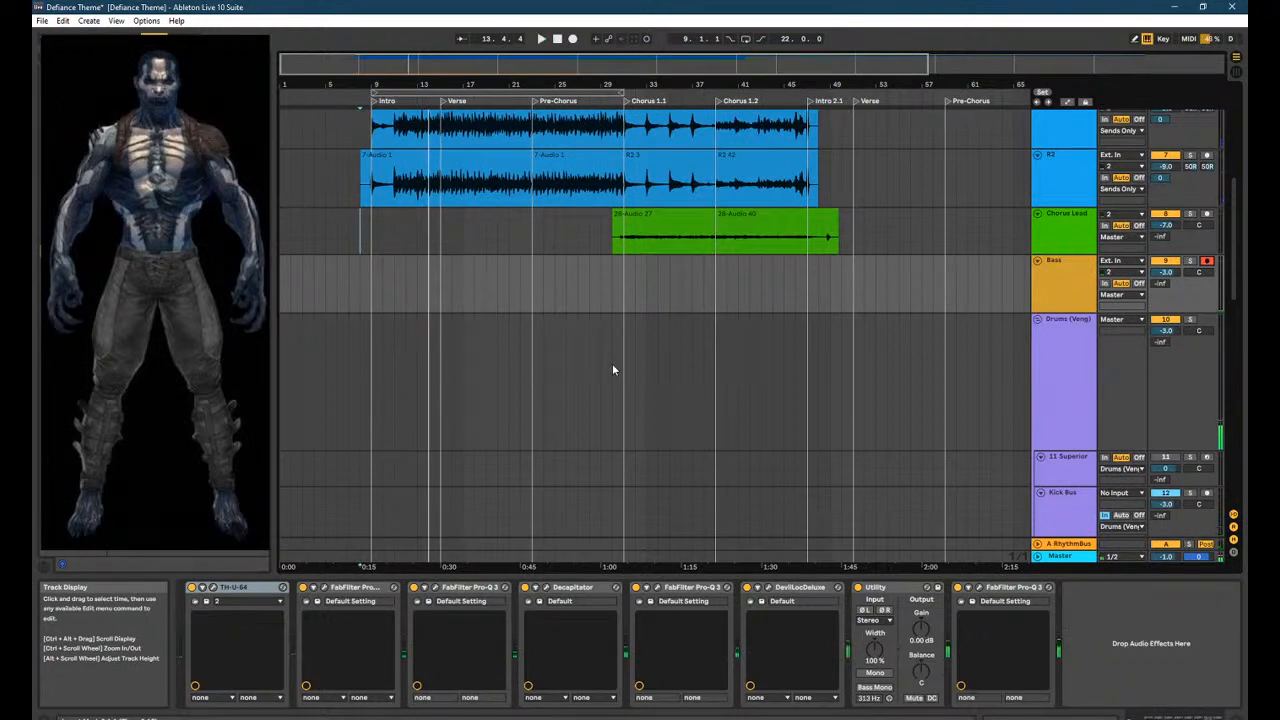
pyautogui.press('space')
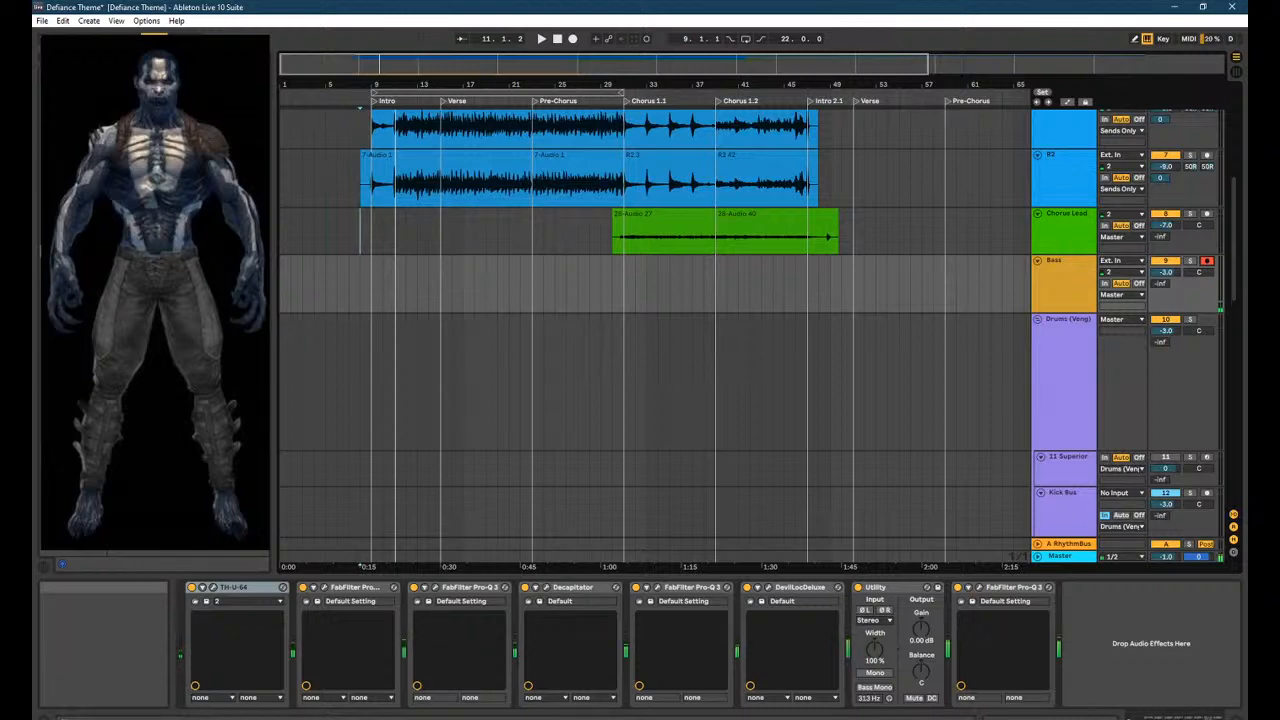
pyautogui.click(362, 229)
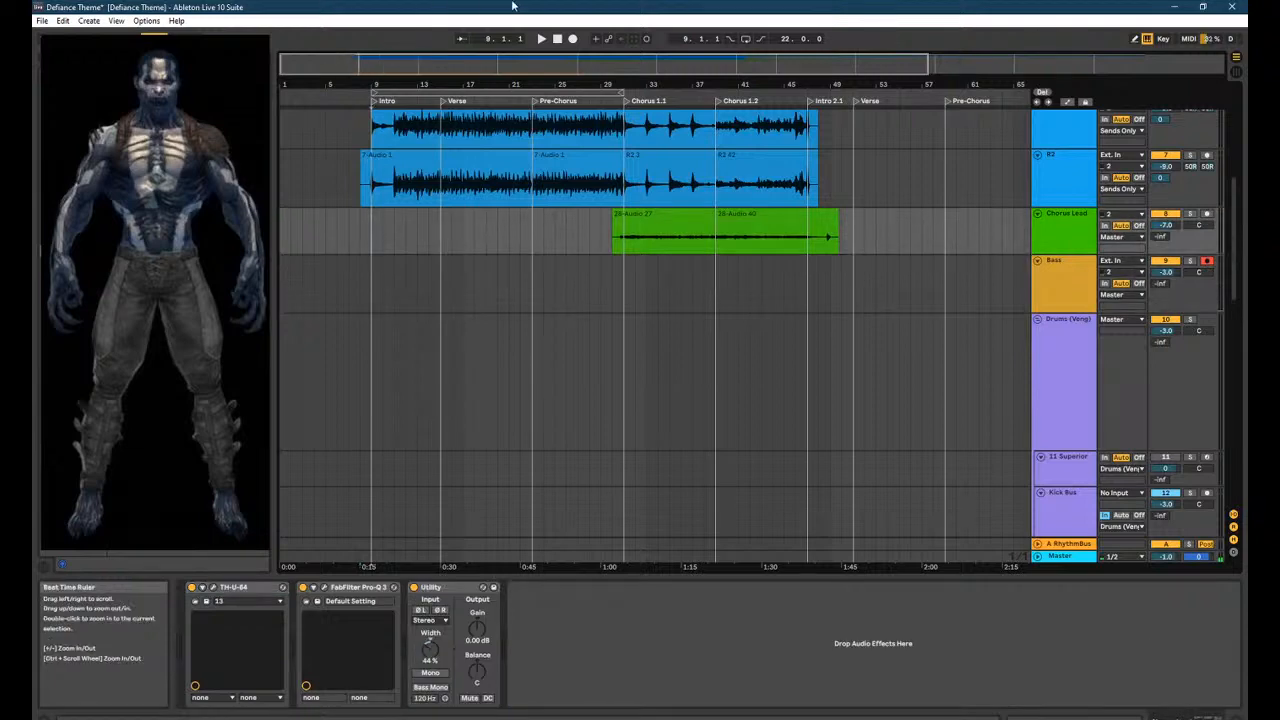
pyautogui.press('space')
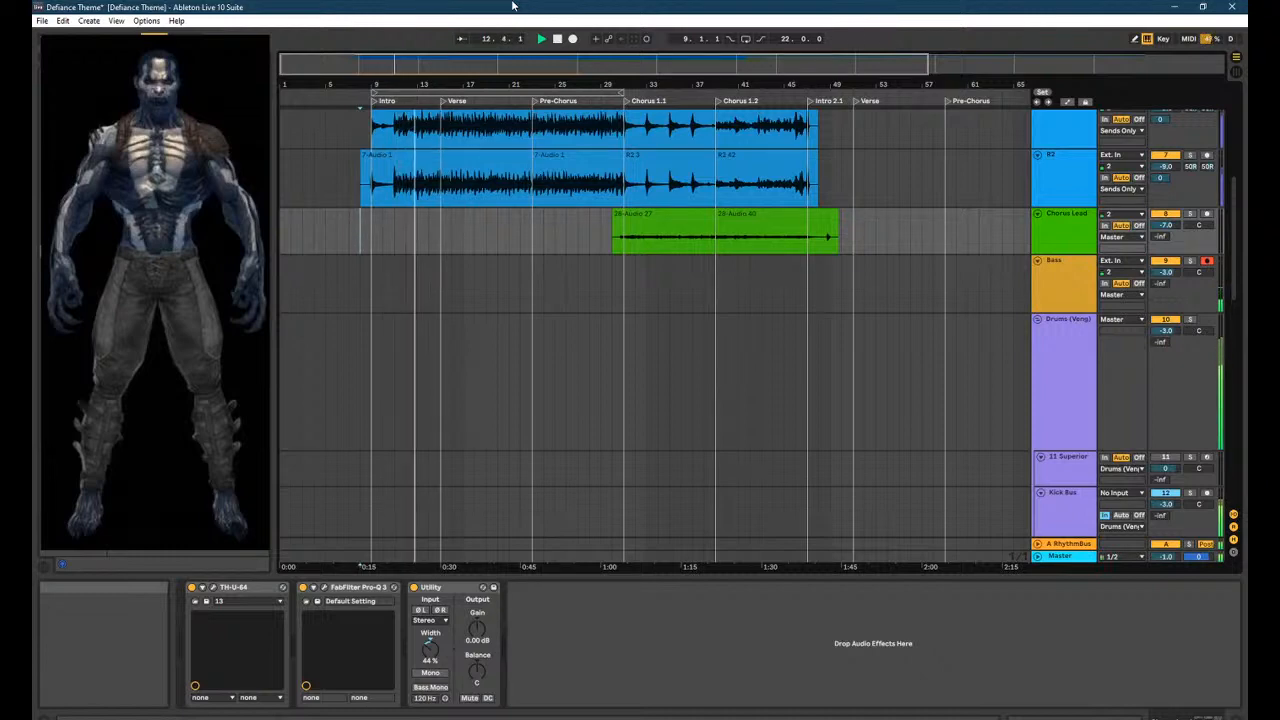
pyautogui.scroll(5, 885, 389)
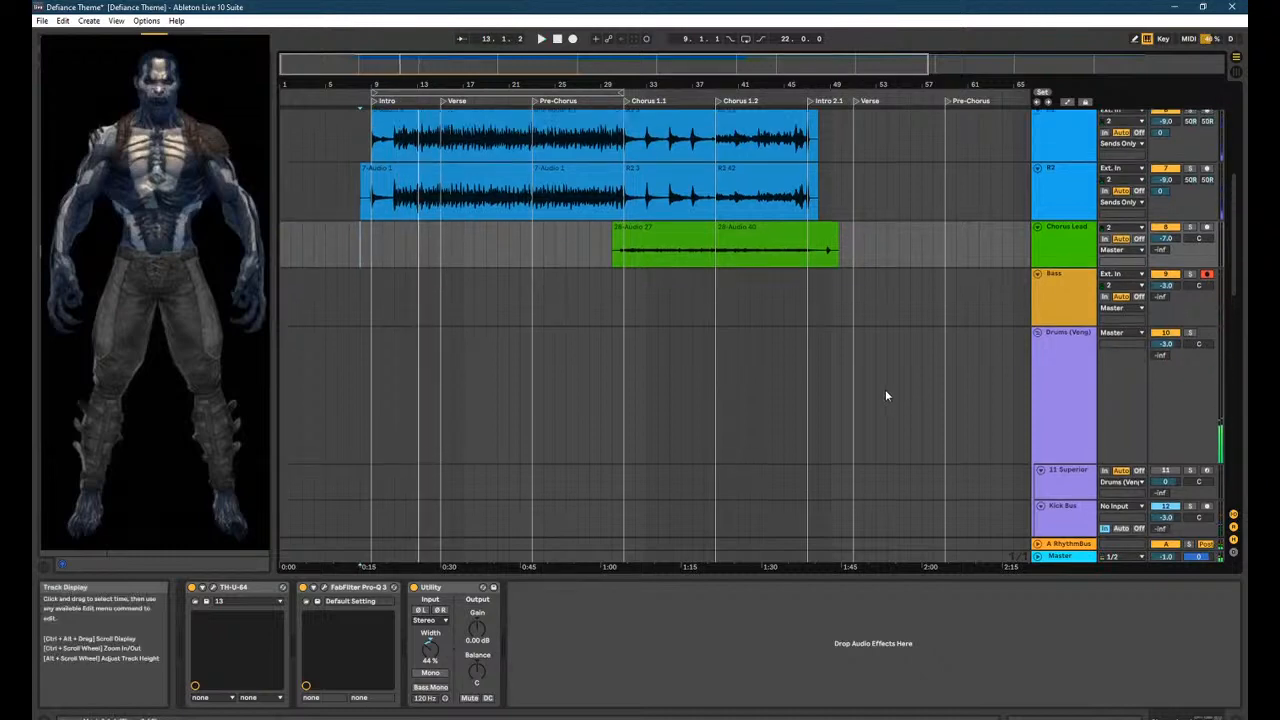
# Reposition the playback start around bar 9 at the Intro and rehearse the bass part.
pyautogui.scroll(-1, 414, 263)
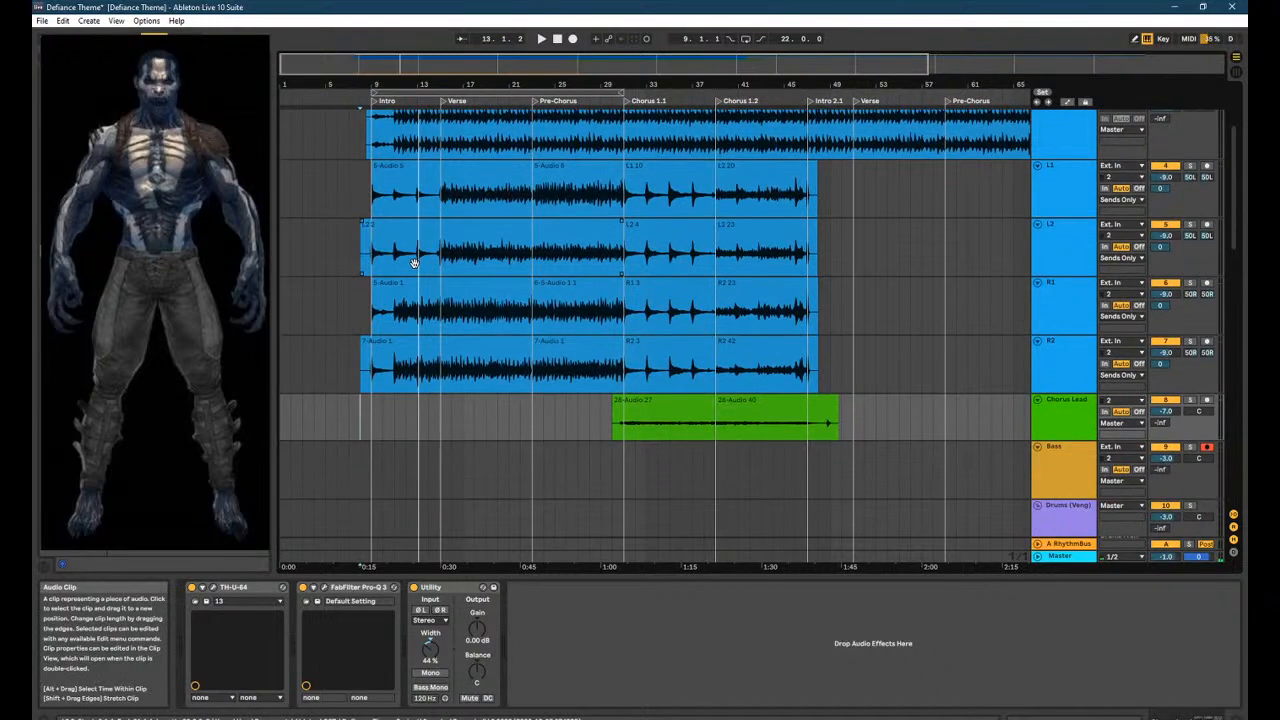
pyautogui.moveTo(452, 370); pyautogui.dragTo(376, 397)
pyautogui.click(447, 418)
pyautogui.click(373, 416)
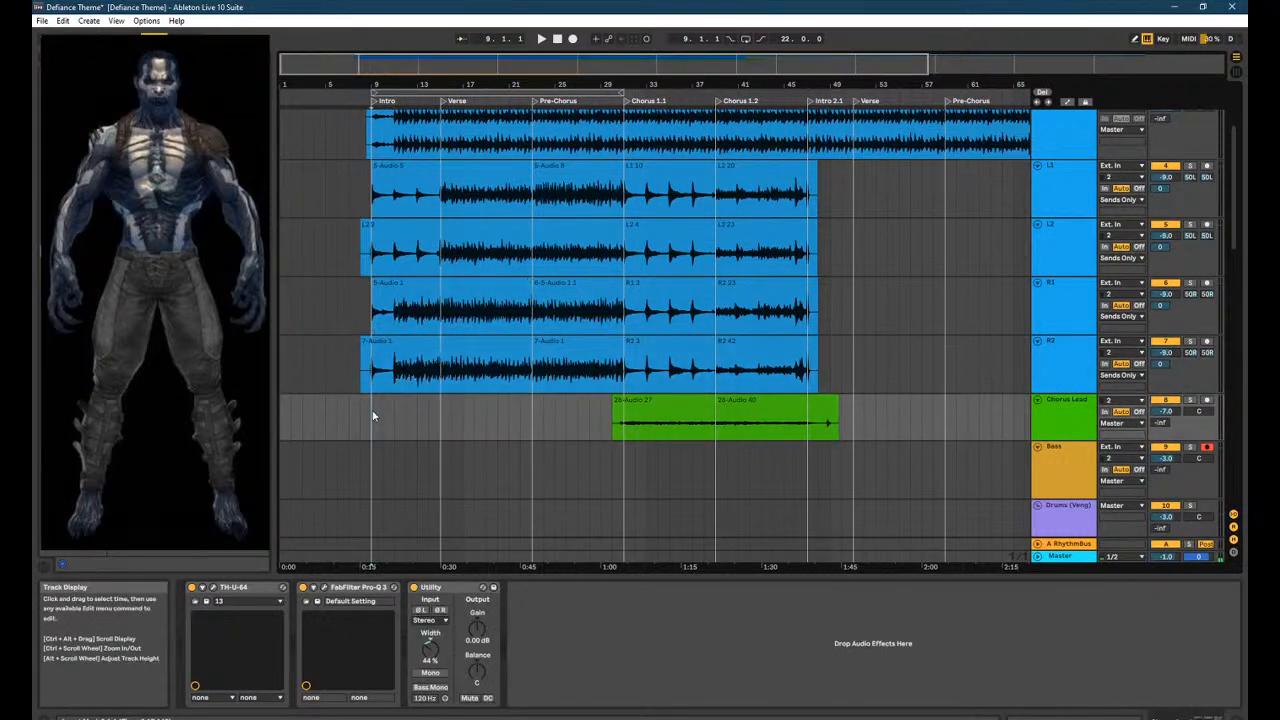
pyautogui.press('Left')
pyautogui.click(372, 416)
pyautogui.press('Right')
pyautogui.hotkey('shift', 'Left')
pyautogui.hotkey('shift', 'Left')
pyautogui.press('Right')
pyautogui.press('Right')
pyautogui.press('Left')
# Play from bar 11, lower the Master track's cue volume to -3.0 and check the audio mixer levels in OBS before stopping playback.
pyautogui.click(403, 428)
pyautogui.press('space')
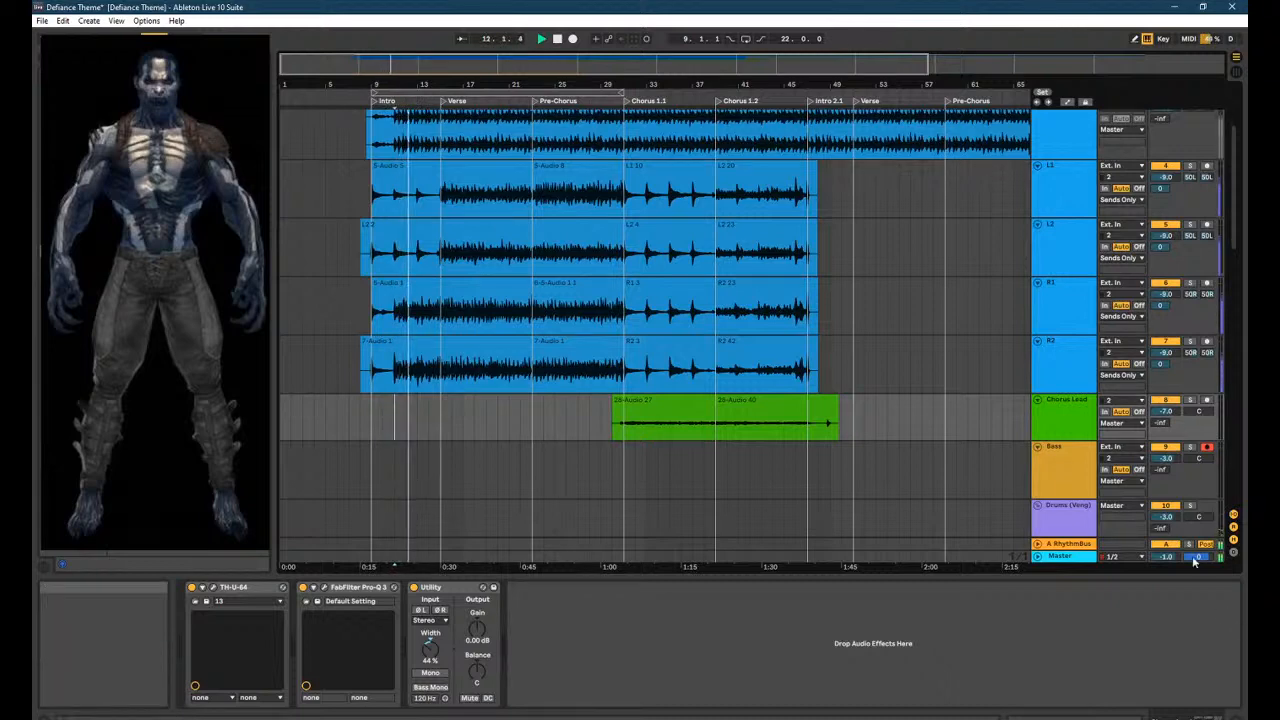
pyautogui.click(955, 719)
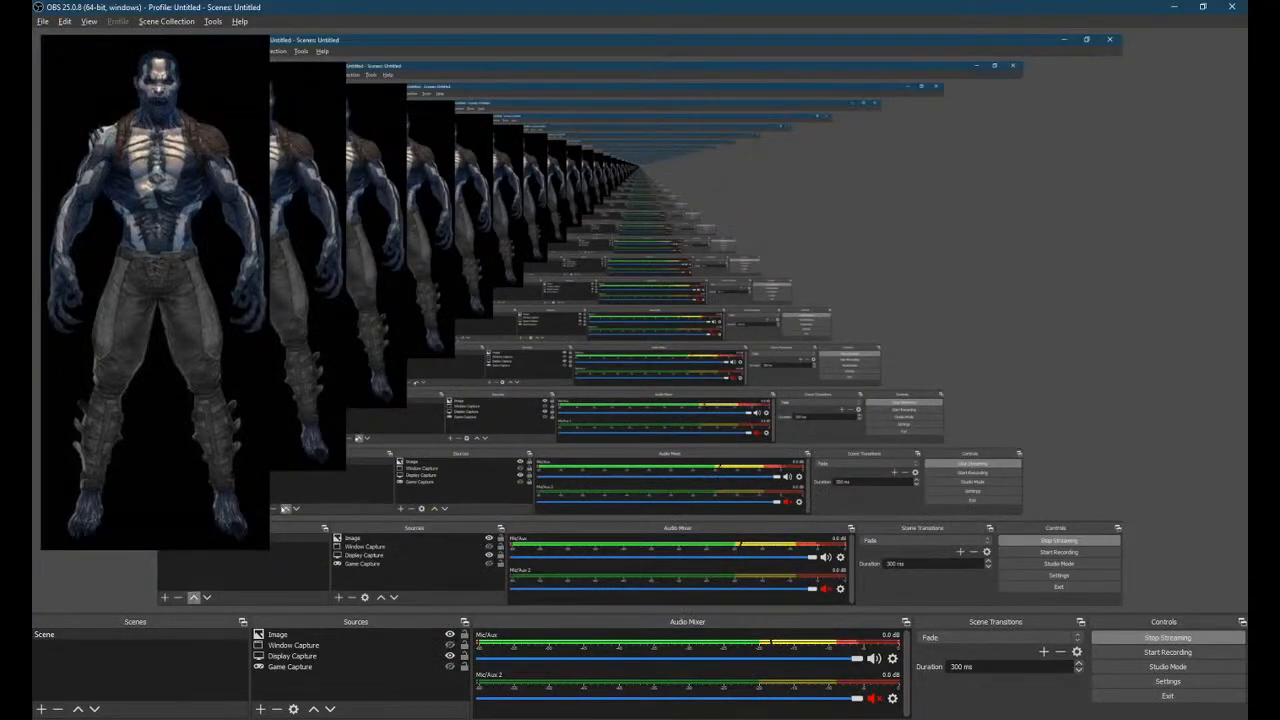
pyautogui.click(327, 719)
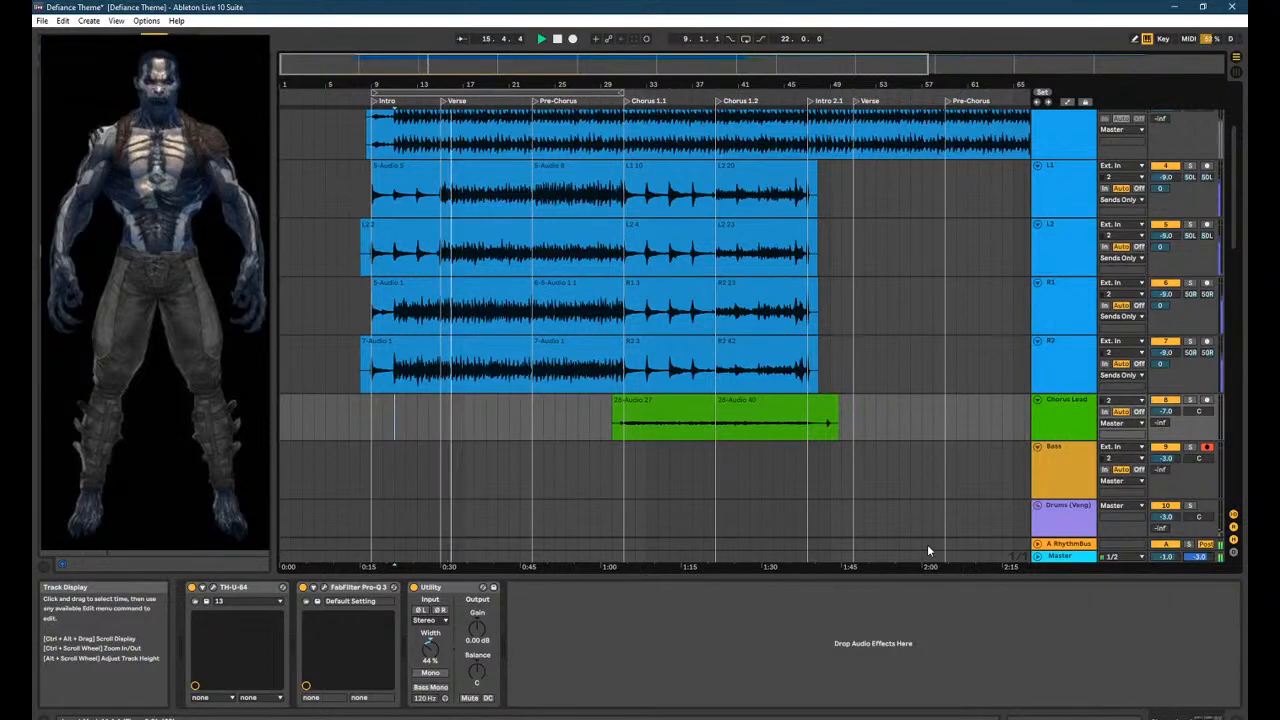
pyautogui.press('space')
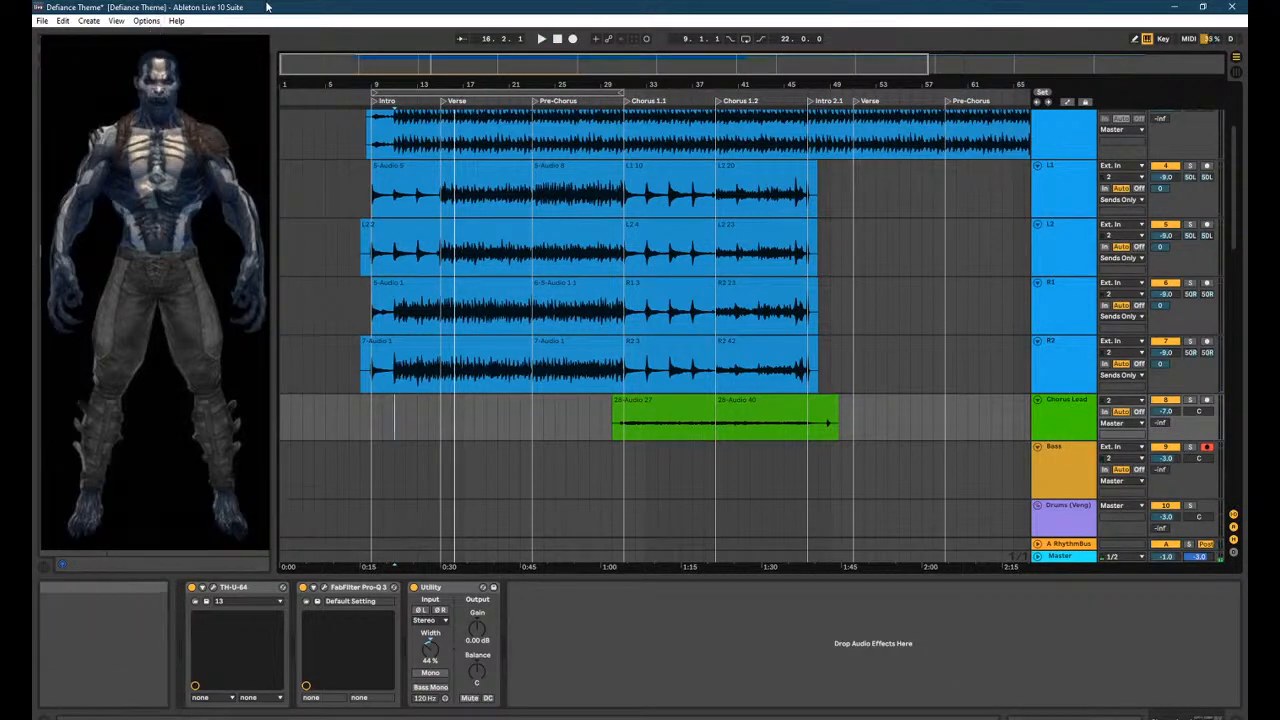
# Rehearse the Intro bass part by playing the arrangement repeatedly from bars 8 to 11.
pyautogui.press('space')
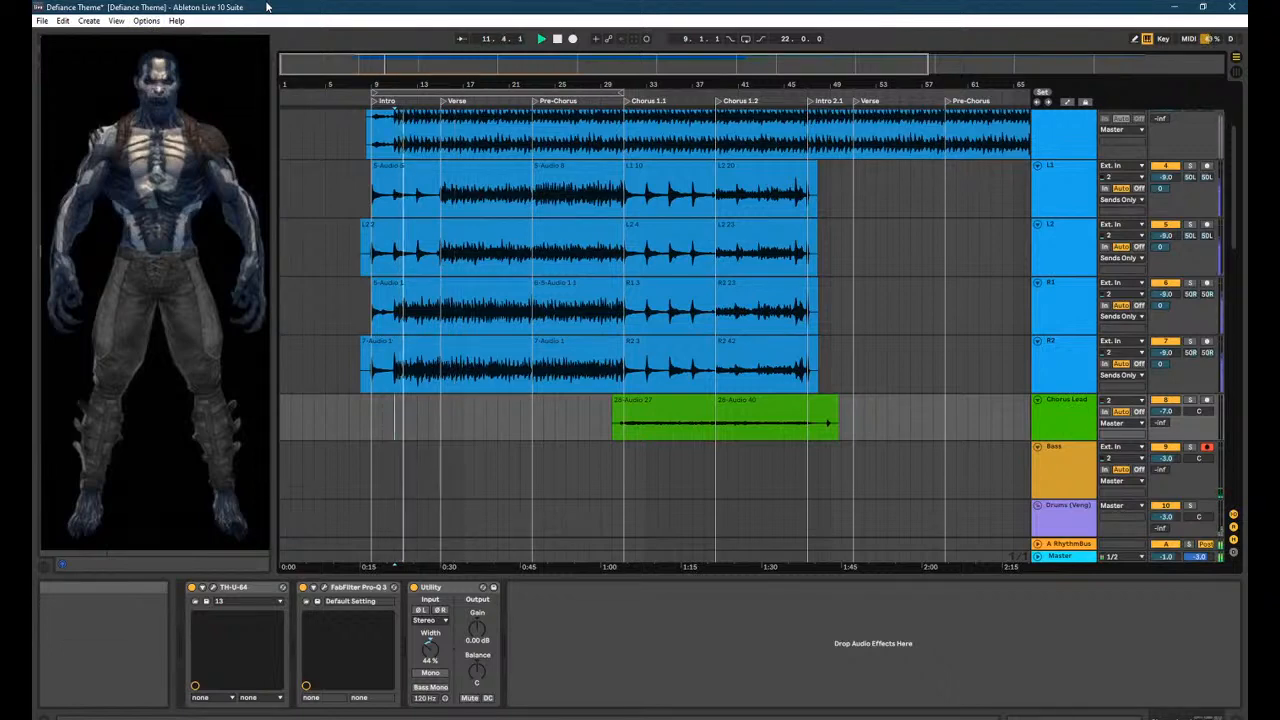
pyautogui.press('space')
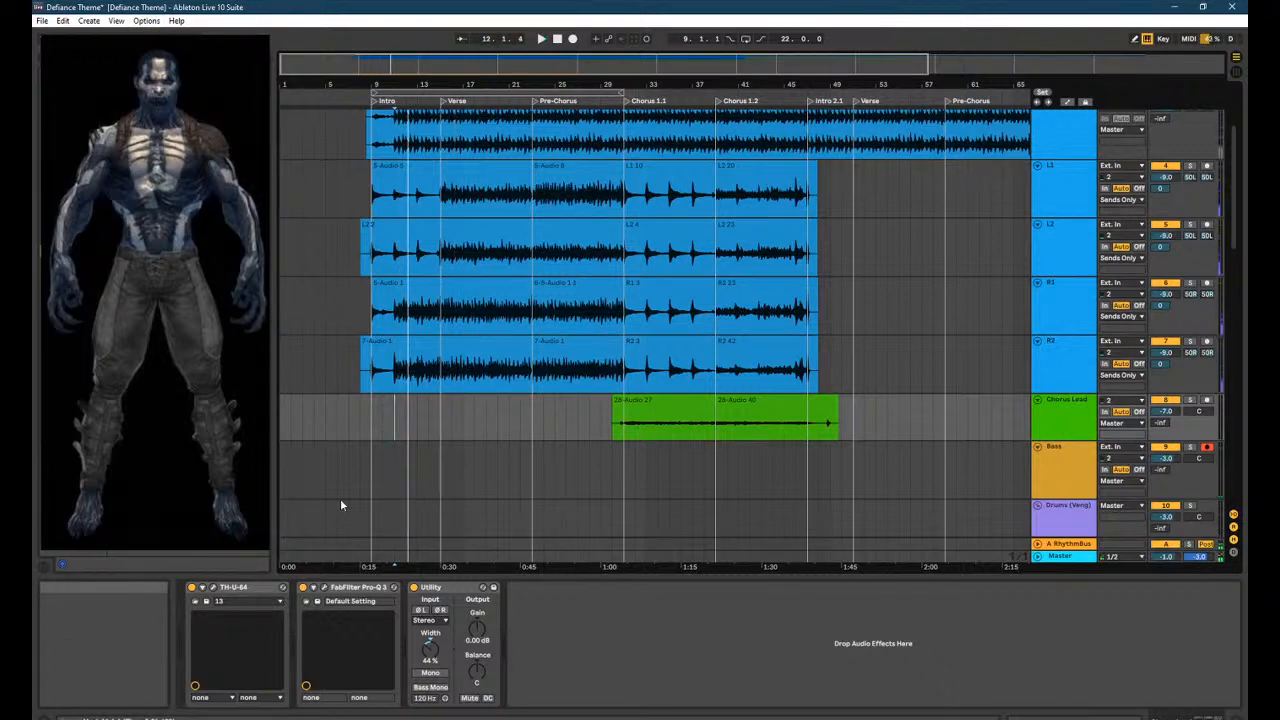
pyautogui.click(362, 408)
pyautogui.press('space')
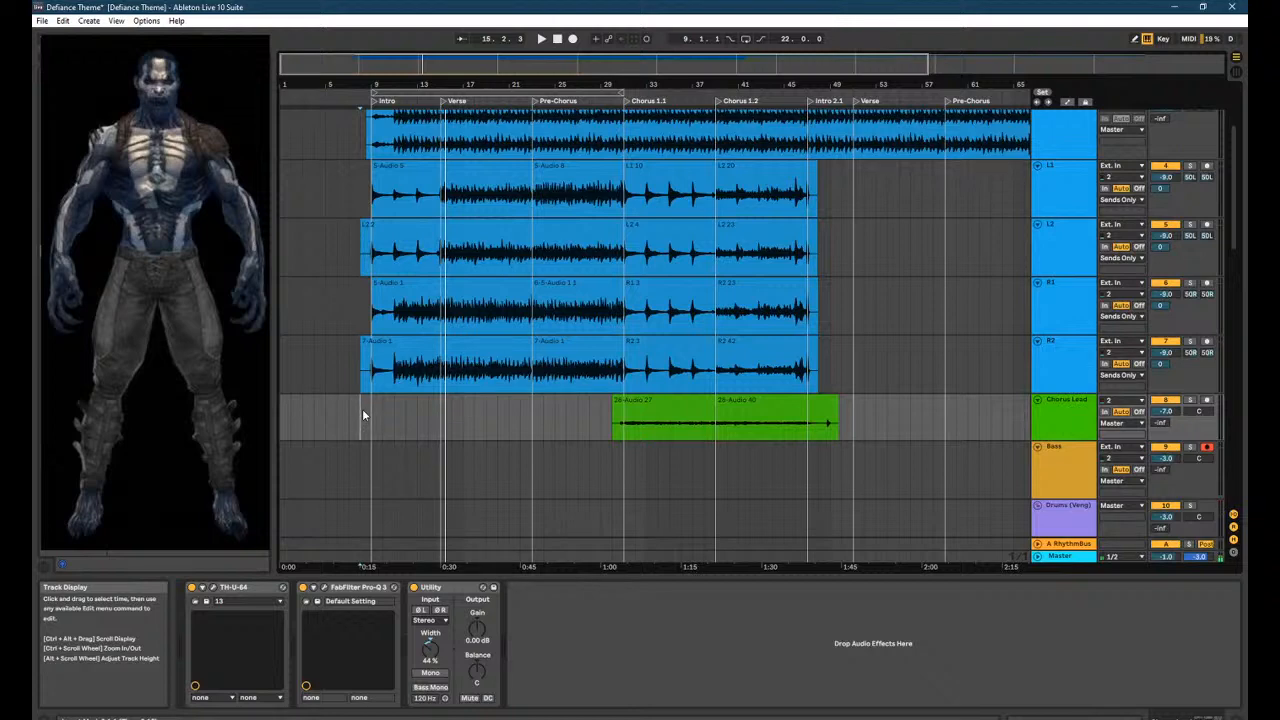
pyautogui.press('space')
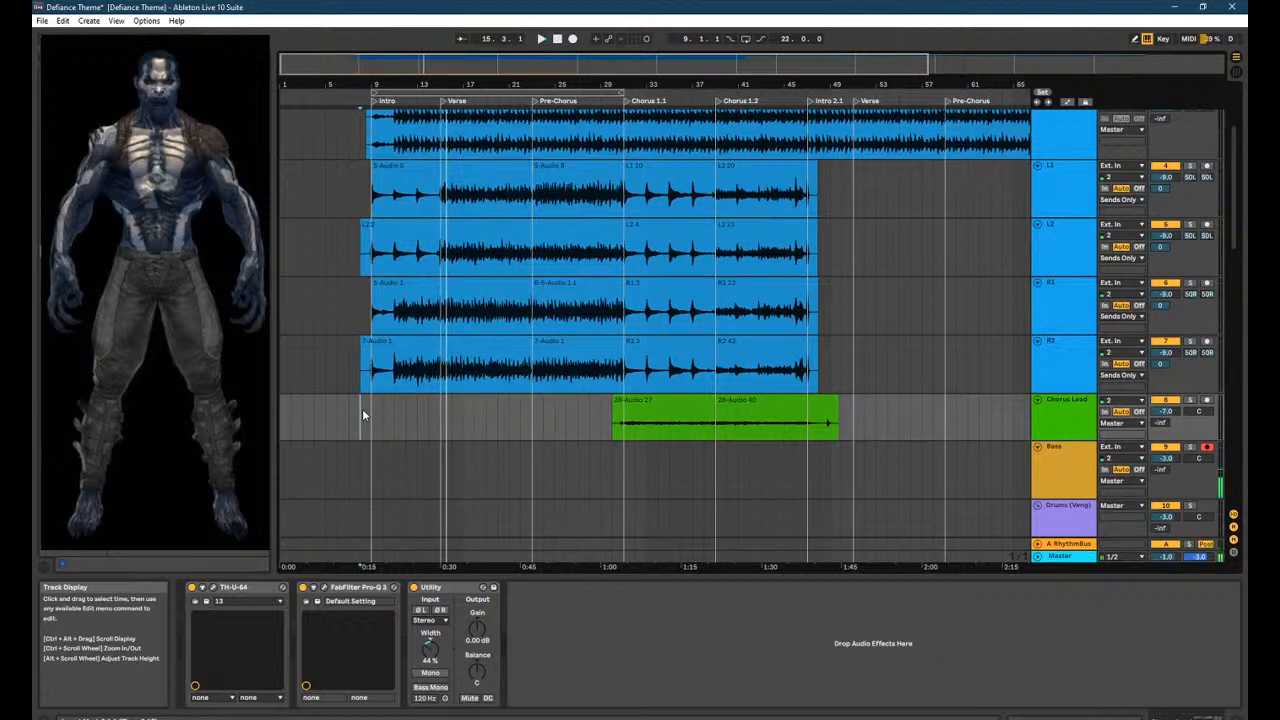
pyautogui.press('space')
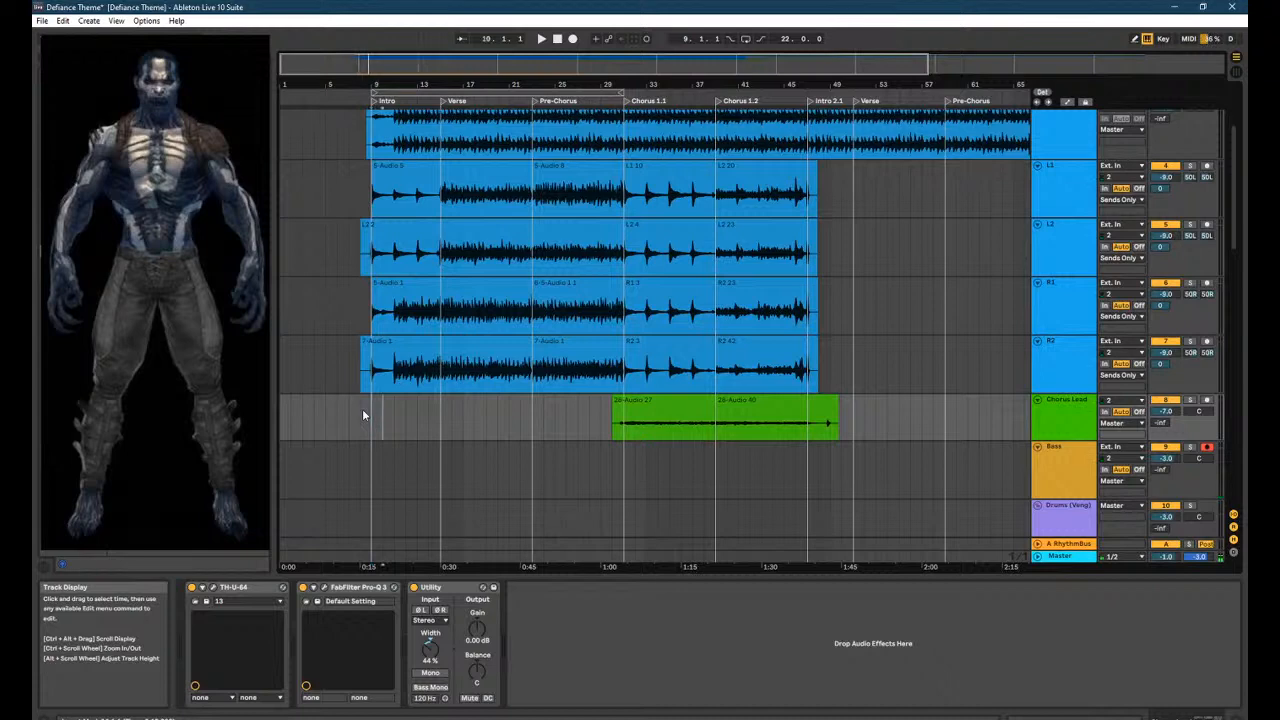
pyautogui.hotkey('alt', 'space')
pyautogui.click(361, 414)
pyautogui.press('space')
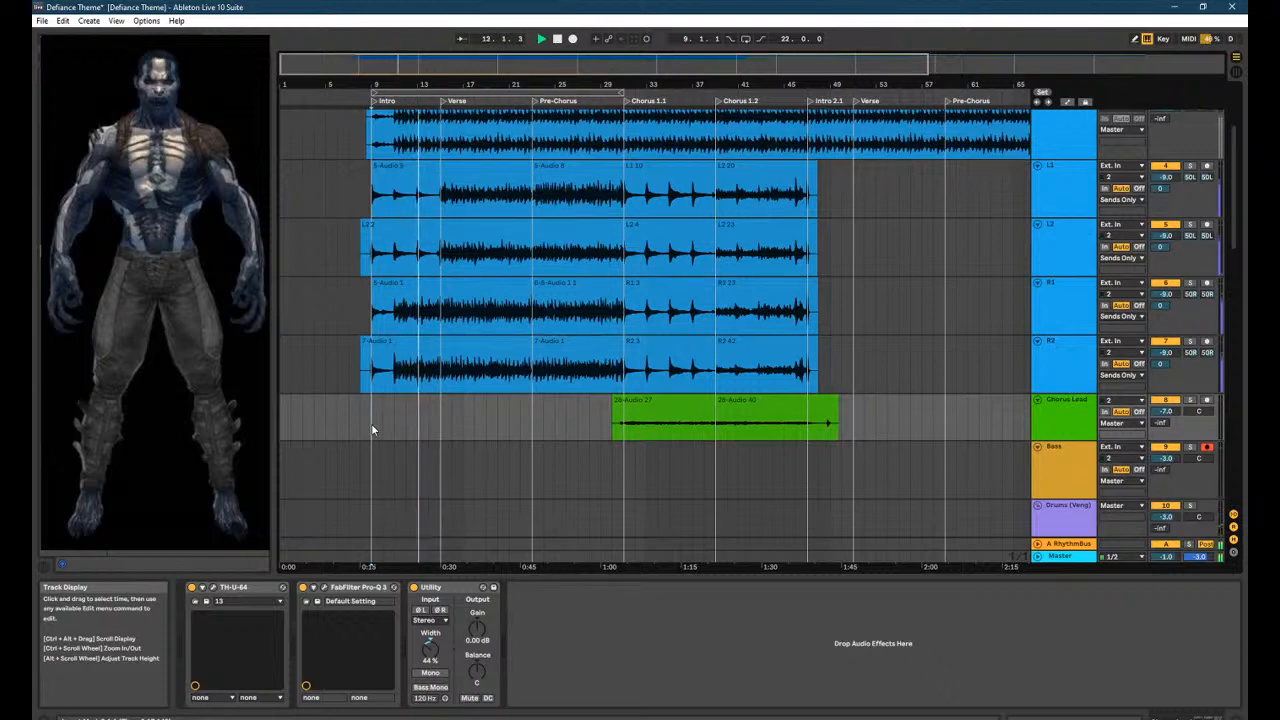
# Rehearse the bass once more from bar 8 and disarm the Bass track.
pyautogui.scroll(5, 320, 342)
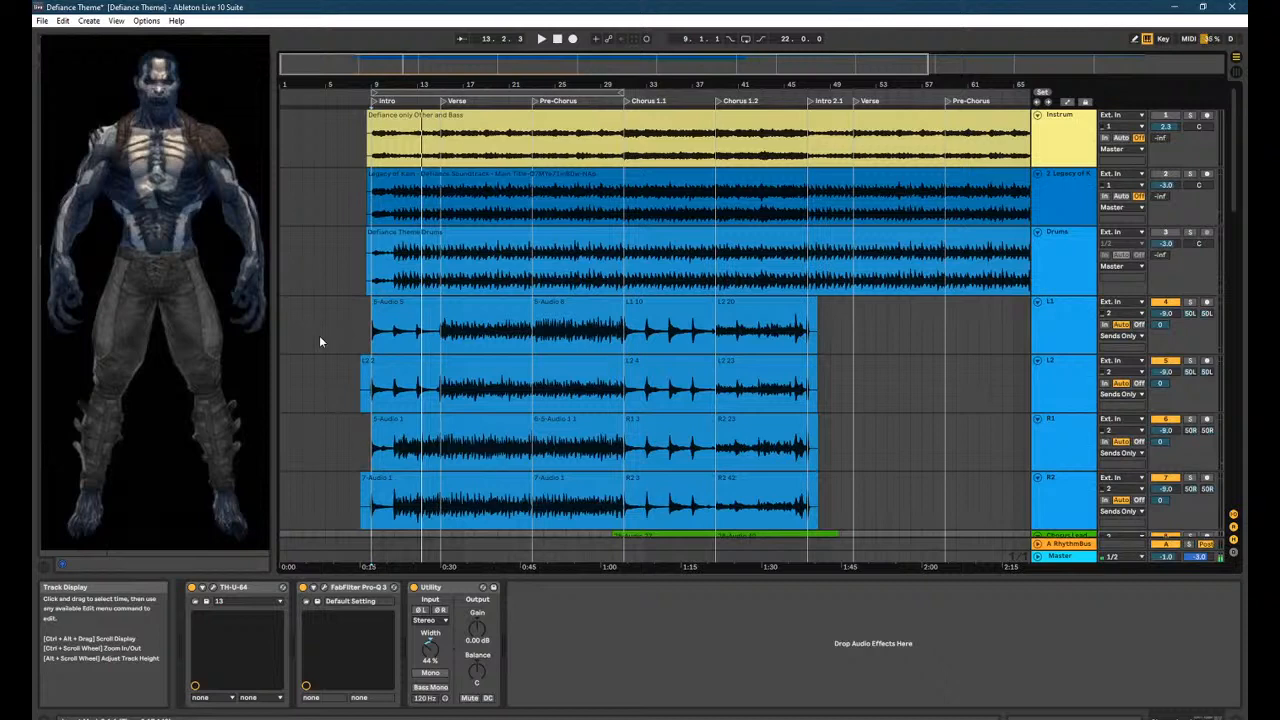
pyautogui.scroll(-5, 500, 331)
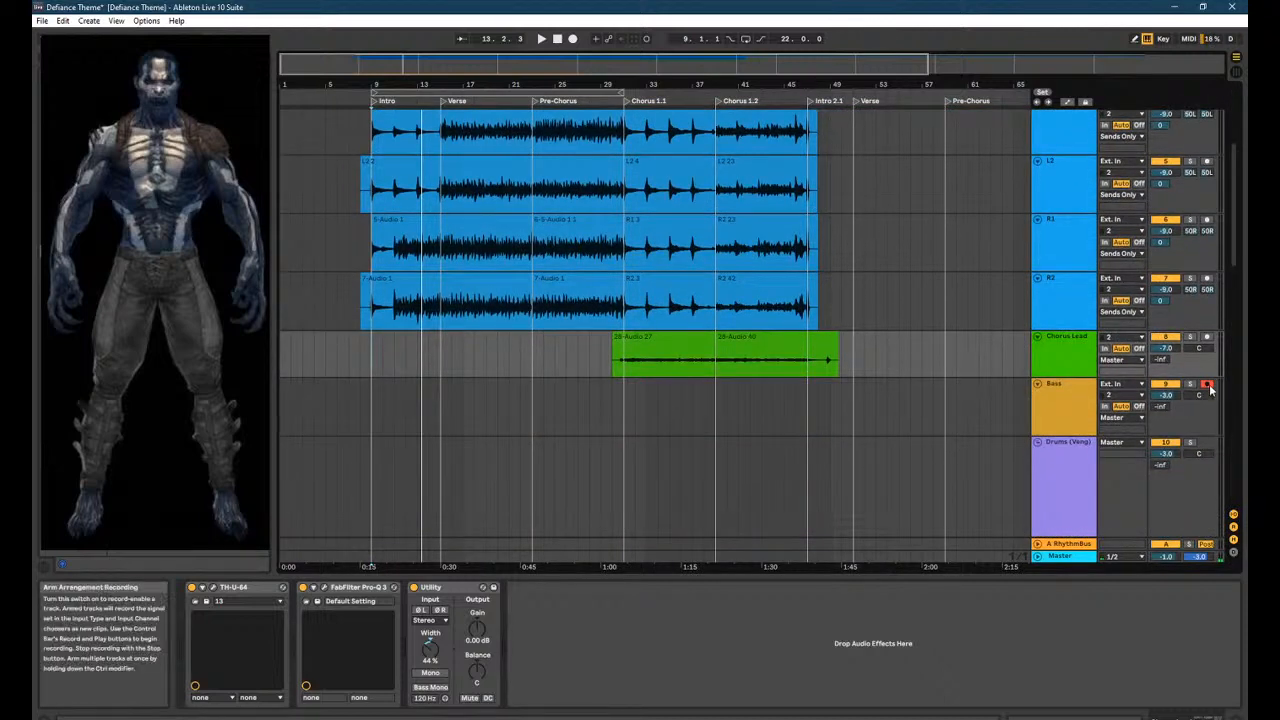
pyautogui.click(349, 358)
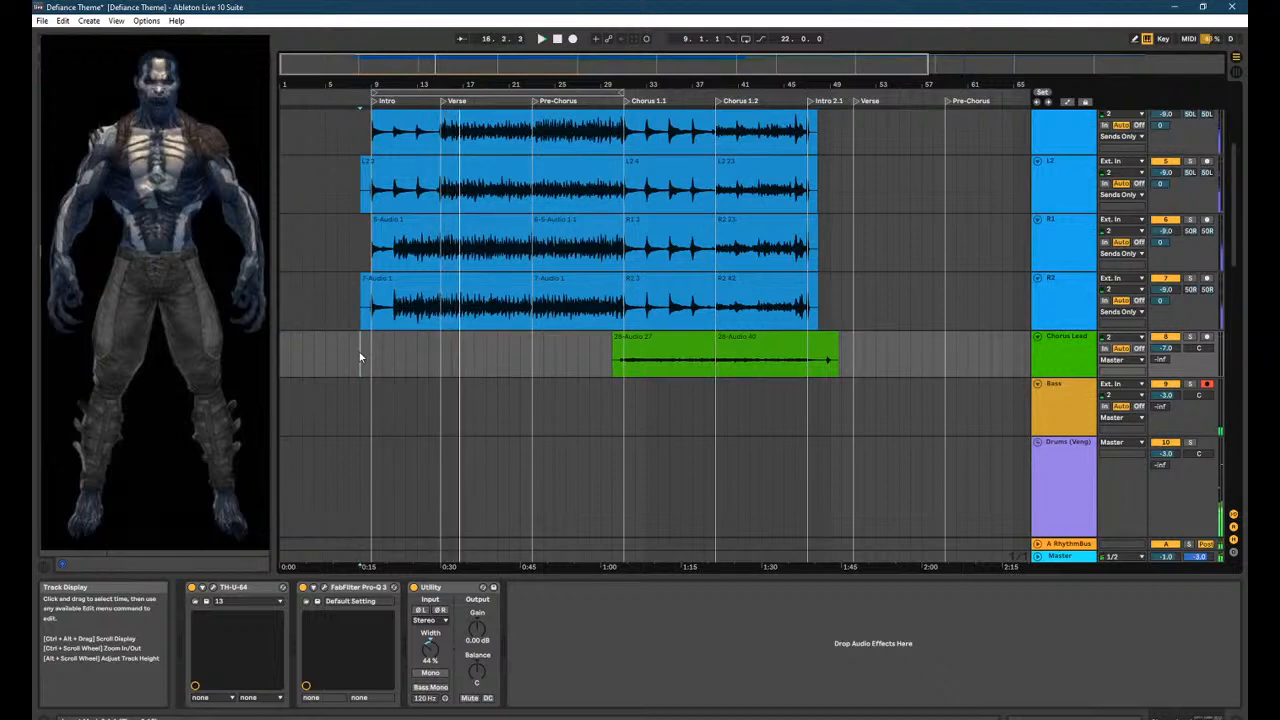
pyautogui.scroll(3, 385, 351)
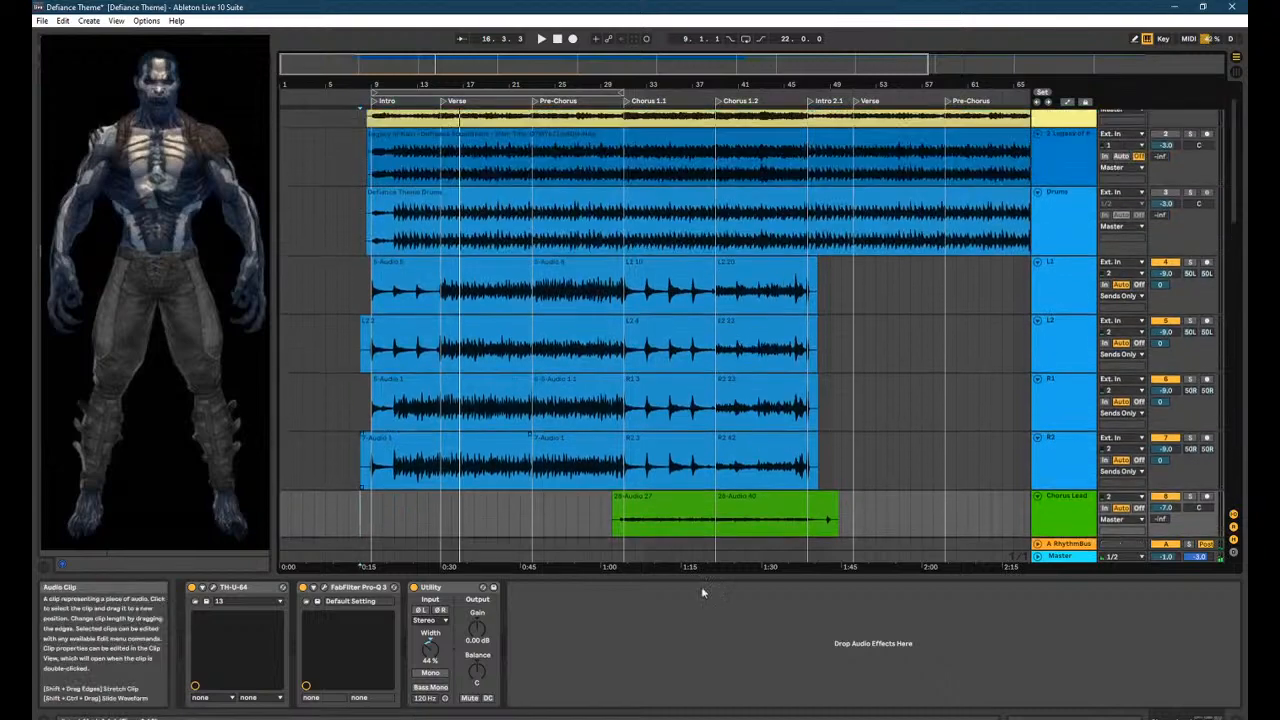
pyautogui.scroll(-2, 740, 522)
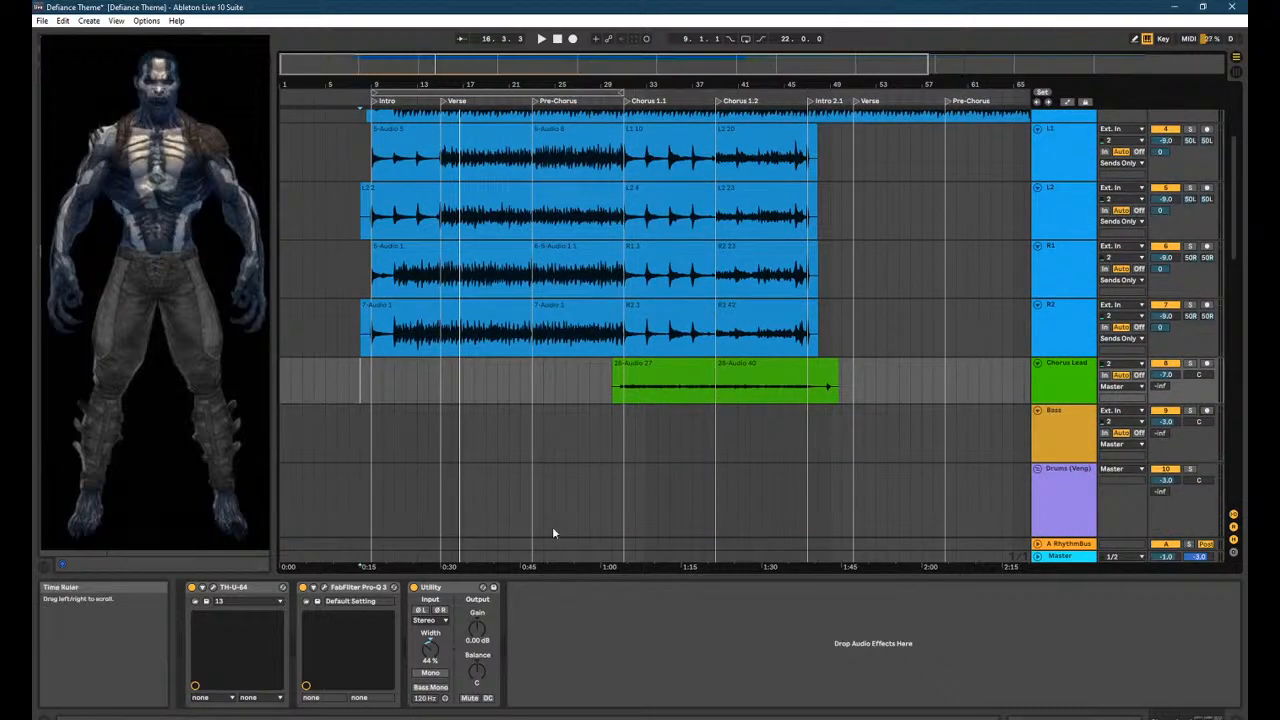
pyautogui.scroll(5, 569, 442)
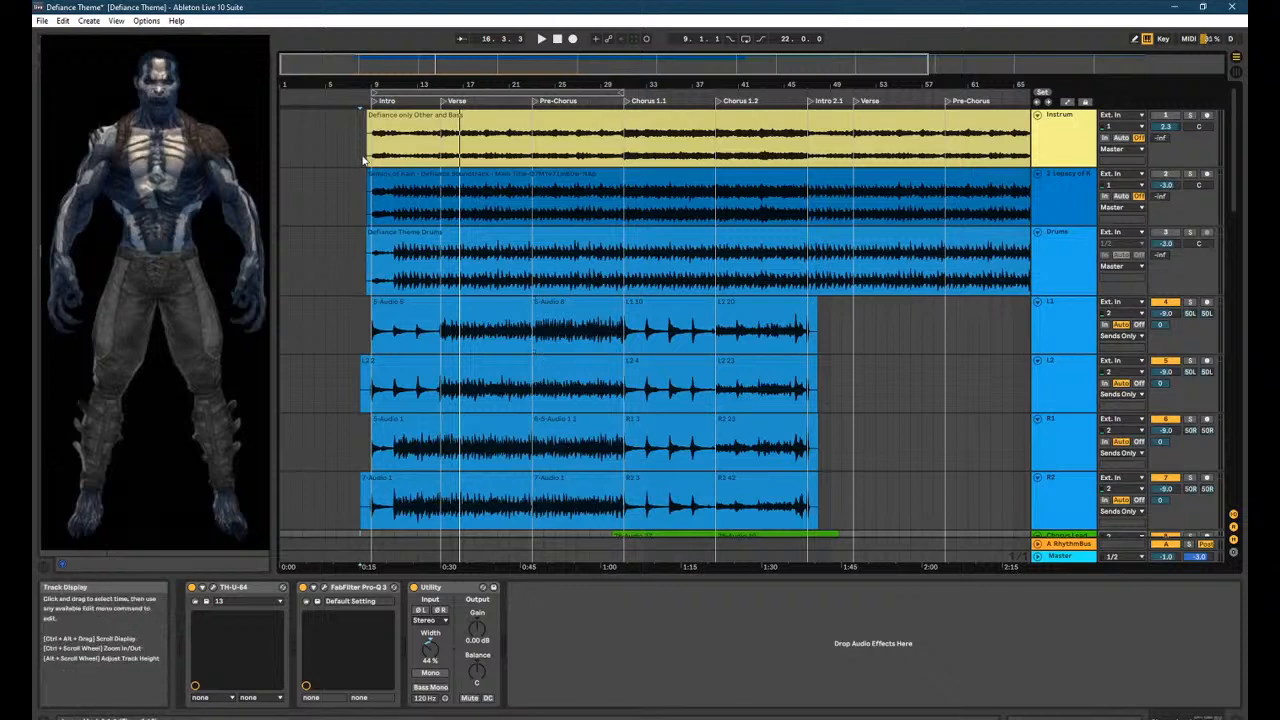
# Solo the original Legacy of Kain soundtrack track and listen to it from the Intro, the Verse and bar 20.
pyautogui.click(378, 152)
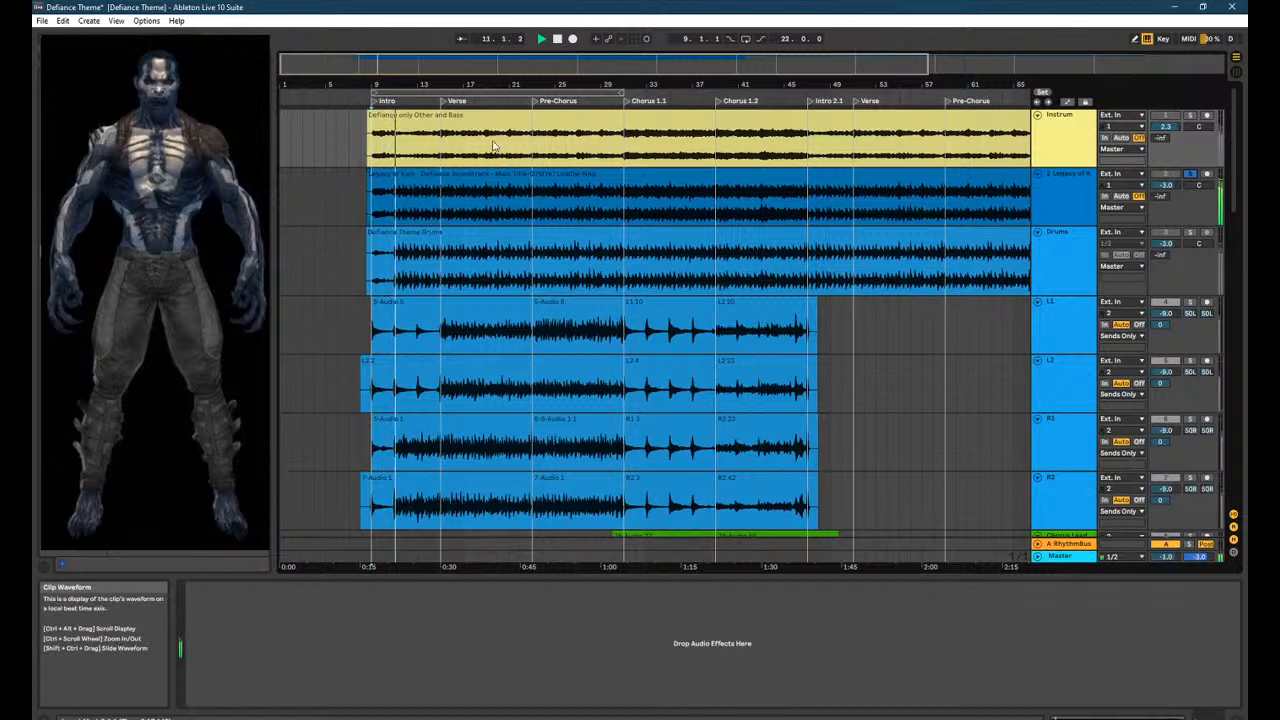
pyautogui.click(443, 210)
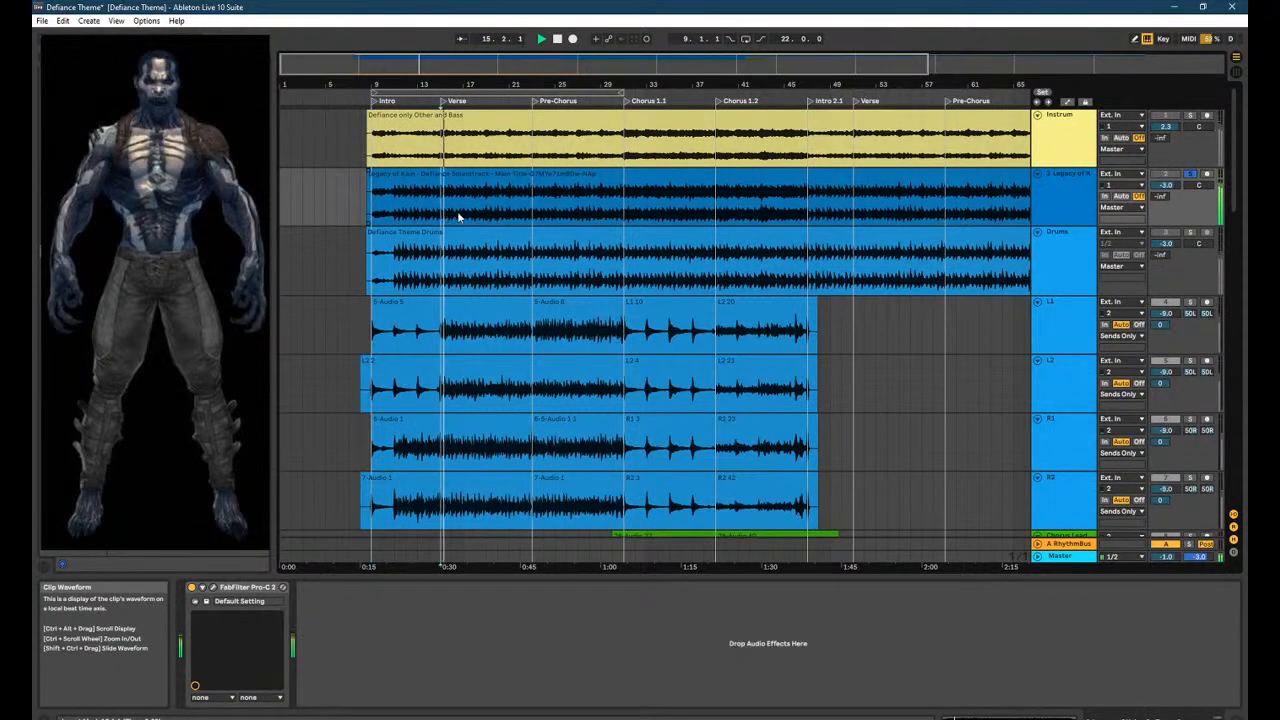
pyautogui.click(497, 213)
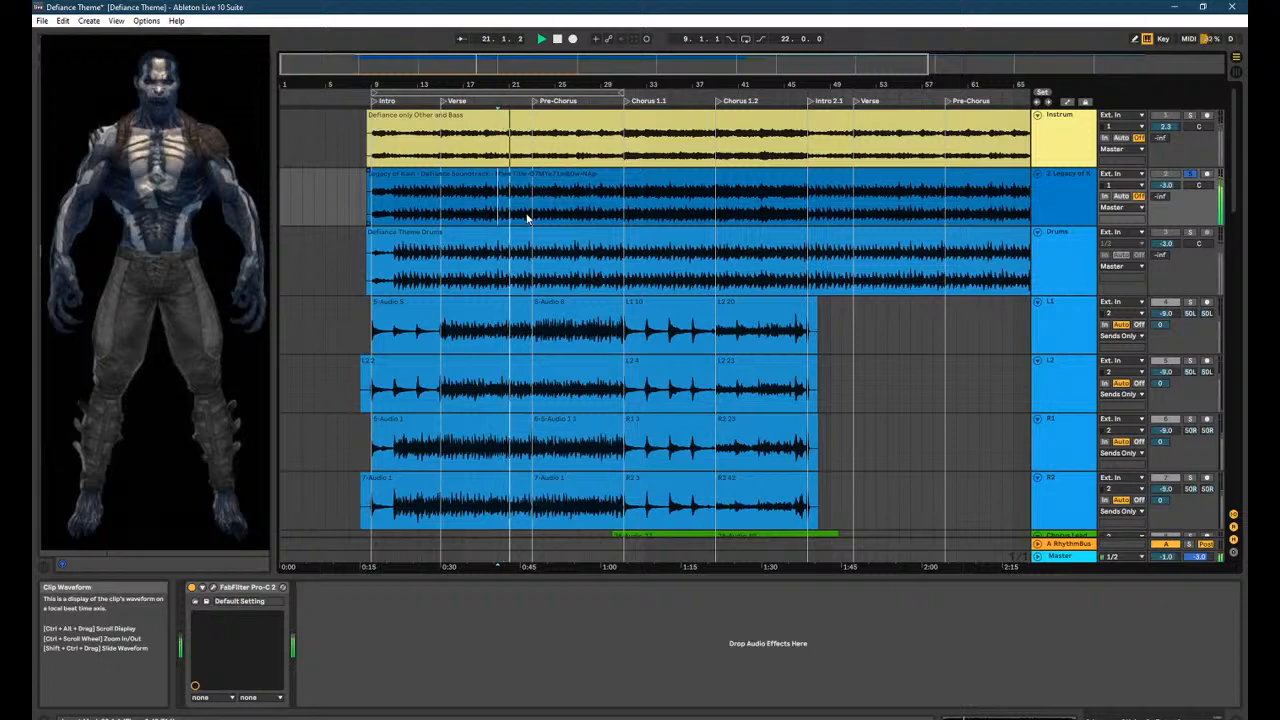
# Solo the Instrum track from the Verse, set its track volume to 0 and raise its clip gain to 5.69 dB.
pyautogui.click(449, 161)
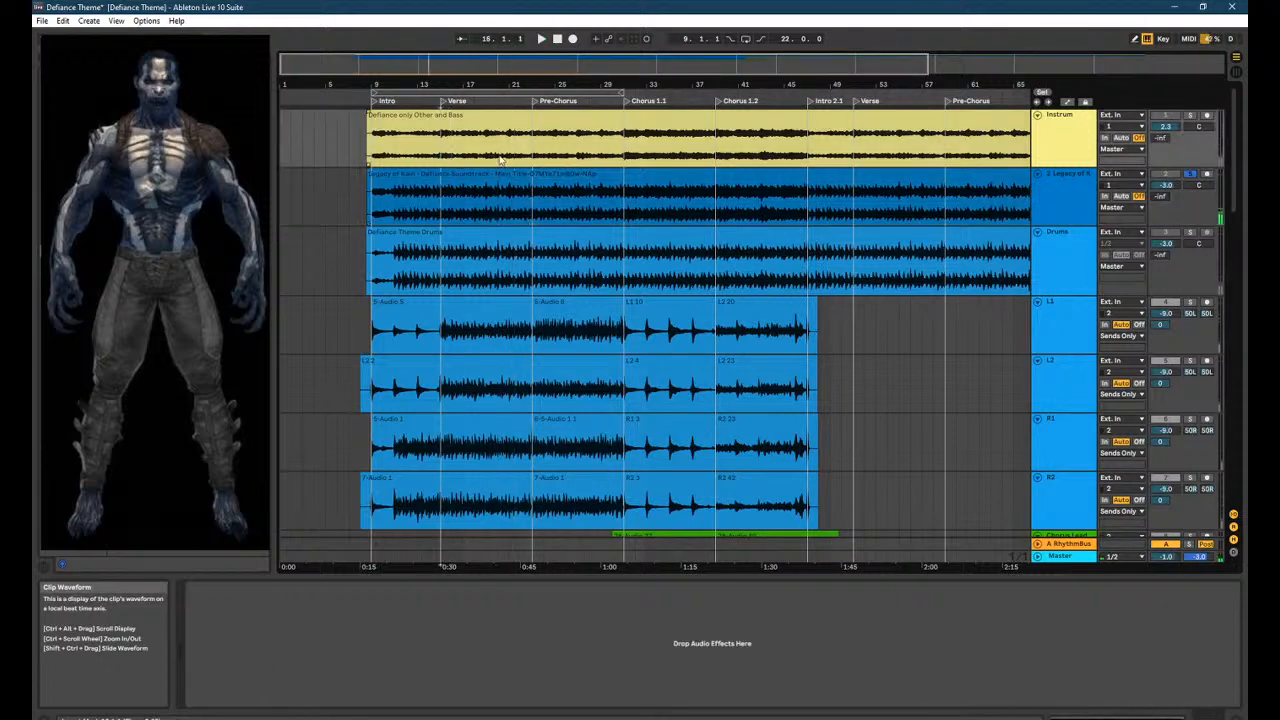
pyautogui.press('space')
pyautogui.click(1191, 116)
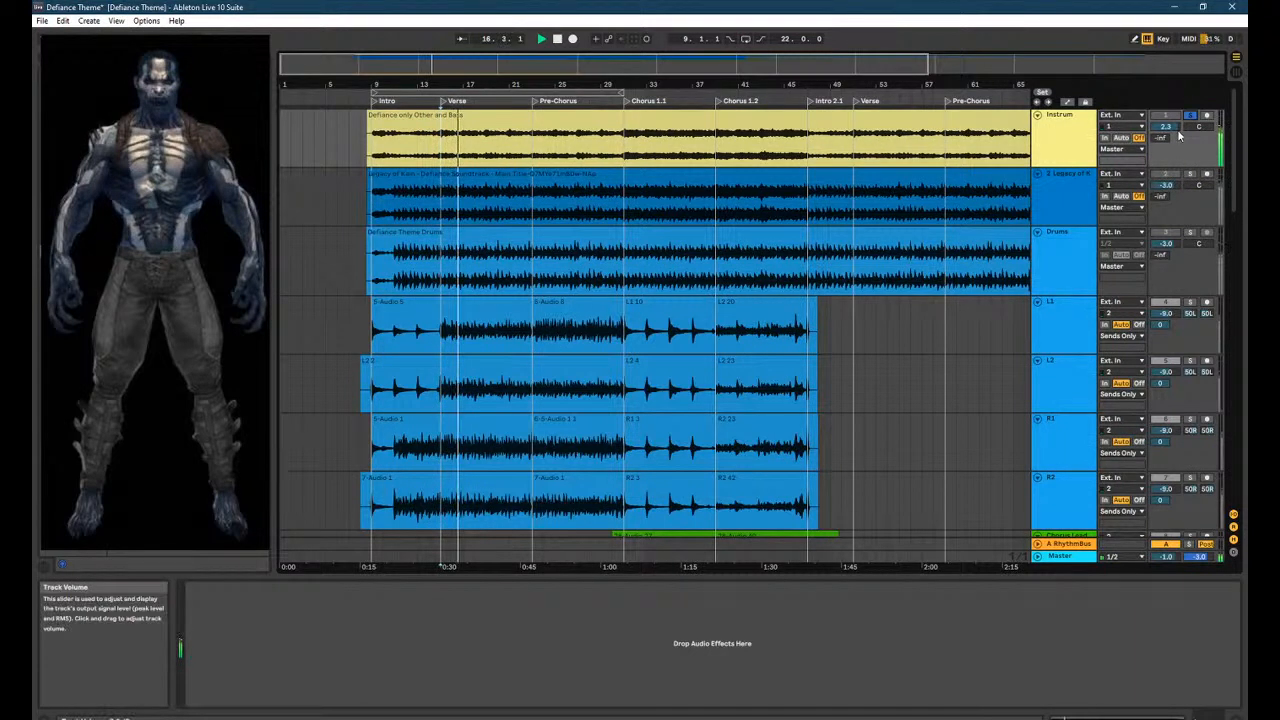
pyautogui.doubleClick(660, 117)
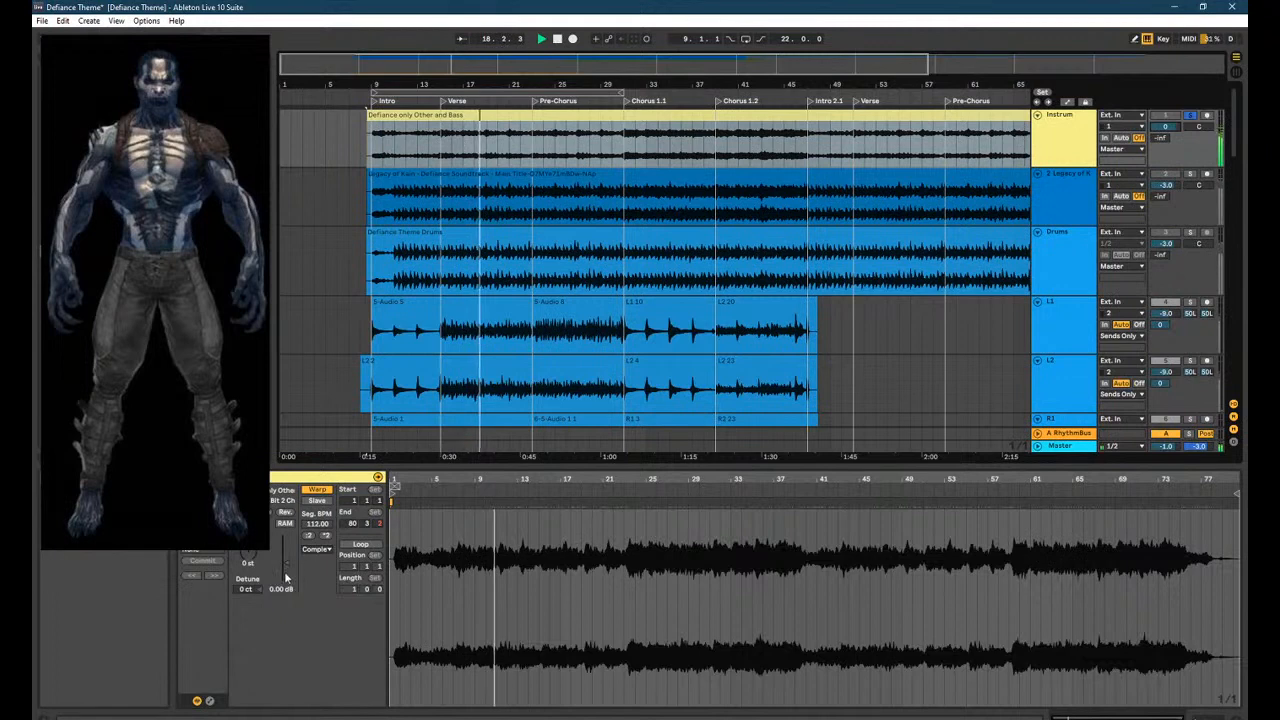
pyautogui.moveTo(285, 577); pyautogui.dragTo(285, 558)
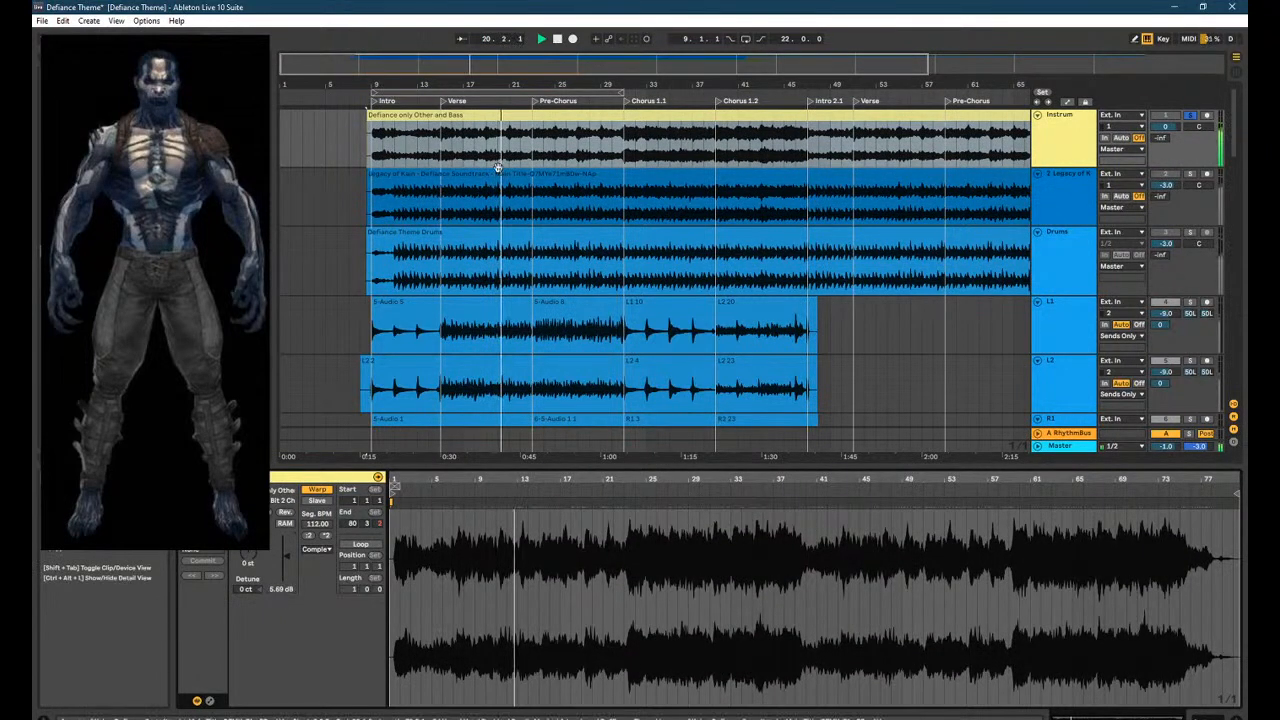
# Listen to the soloed Instrum track's bass line through the Verse and turn off its solo.
pyautogui.click(462, 150)
pyautogui.press('space')
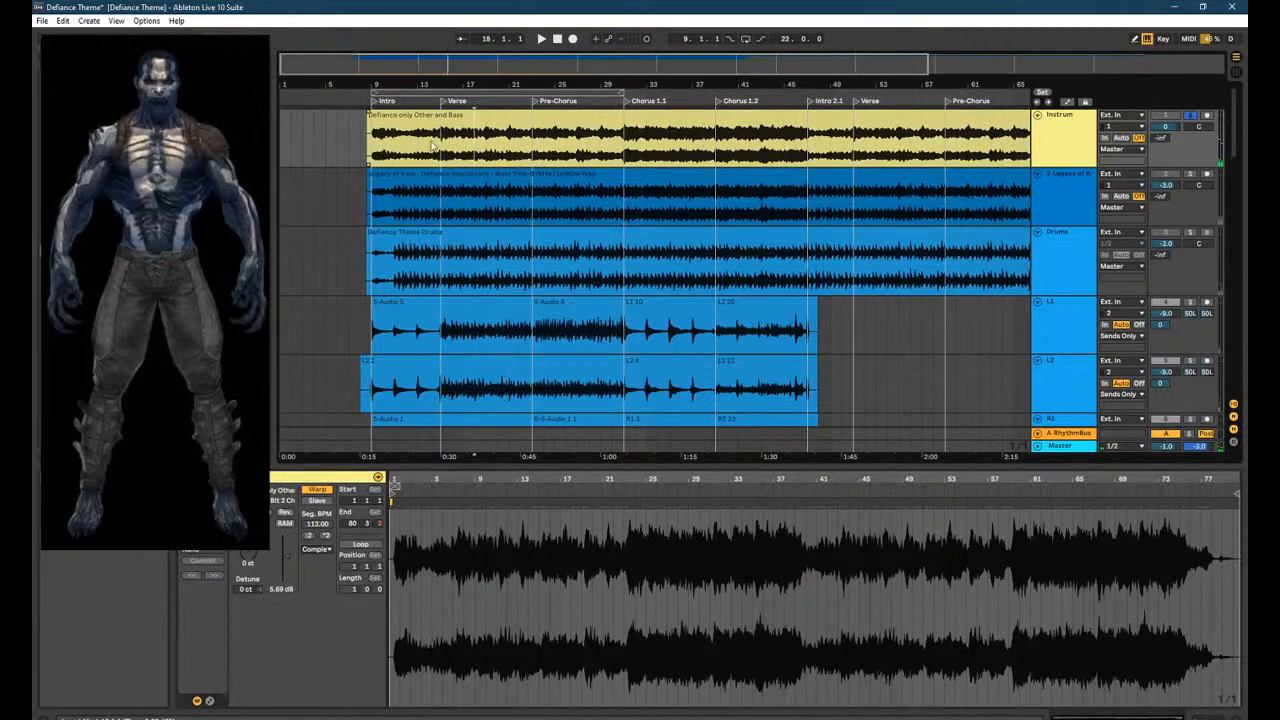
pyautogui.press('space')
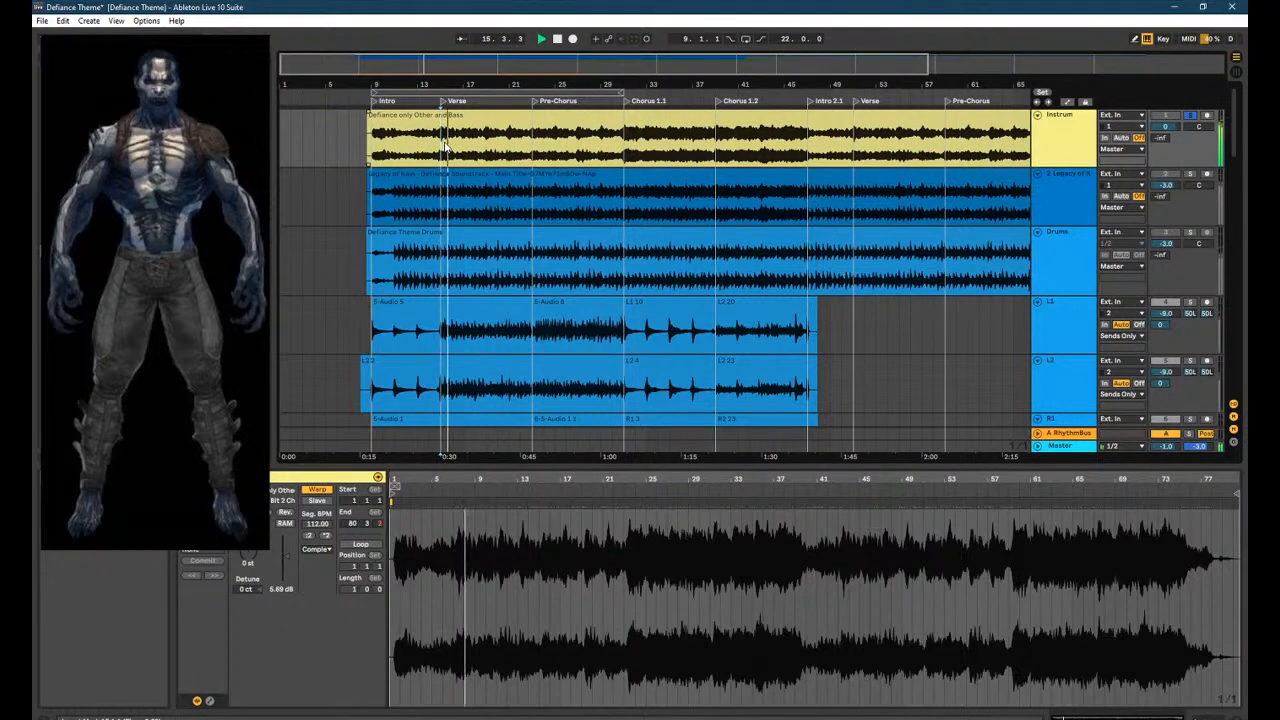
pyautogui.scroll(3, 452, 146)
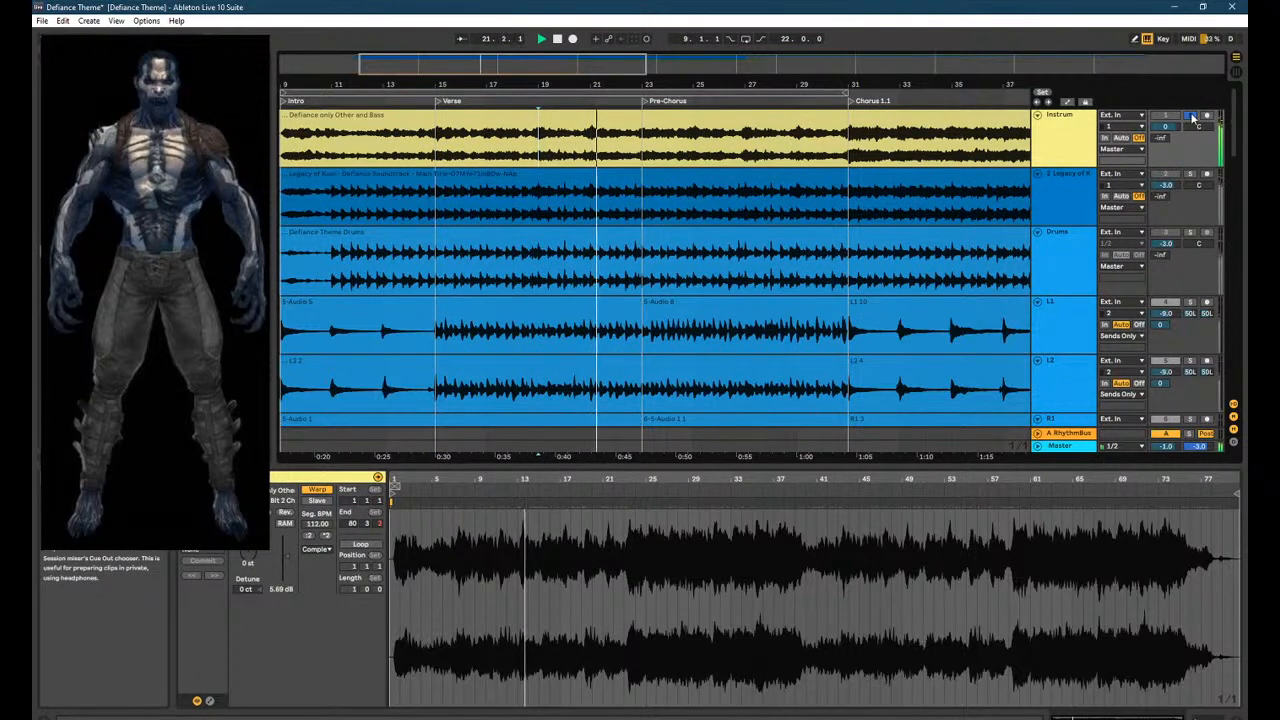
pyautogui.scroll(-4, 707, 278)
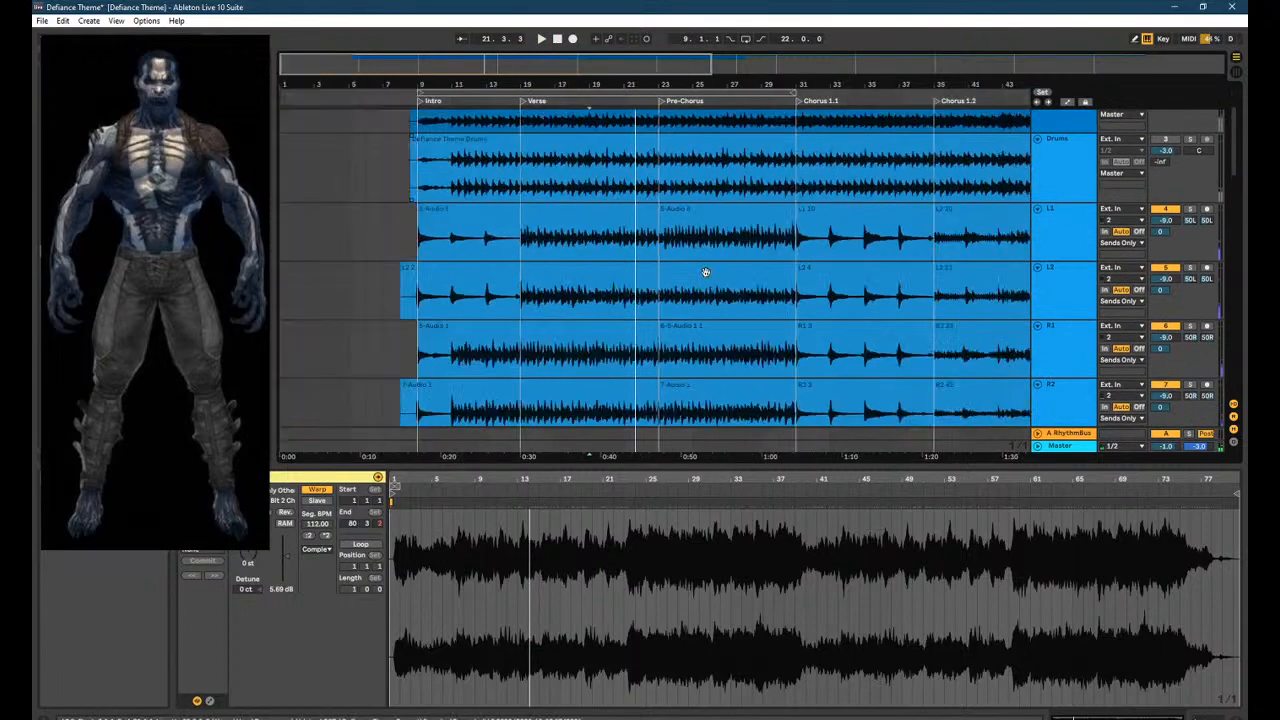
# Listen to the recorded guitar tracks in the full mix from the start of the Verse and from bar 19.
pyautogui.scroll(-2, 647, 340)
pyautogui.scroll(1, 519, 281)
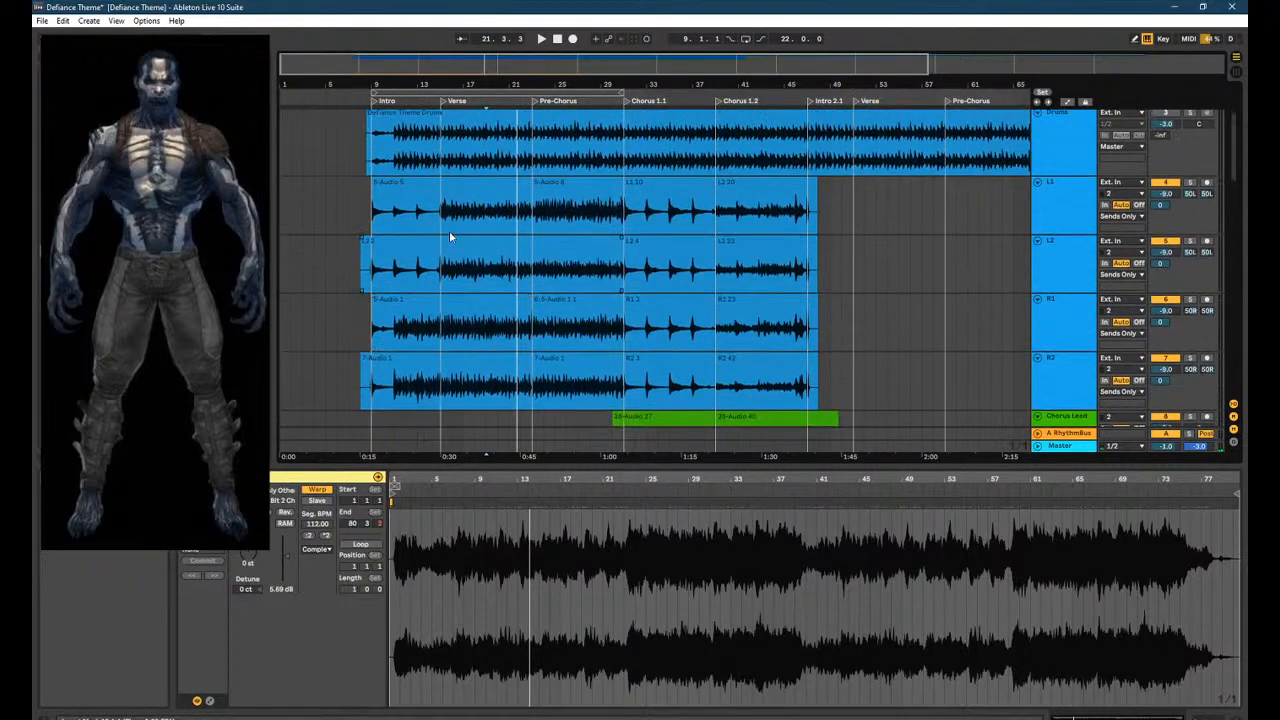
pyautogui.click(447, 229)
pyautogui.scroll(3, 482, 238)
pyautogui.press('space')
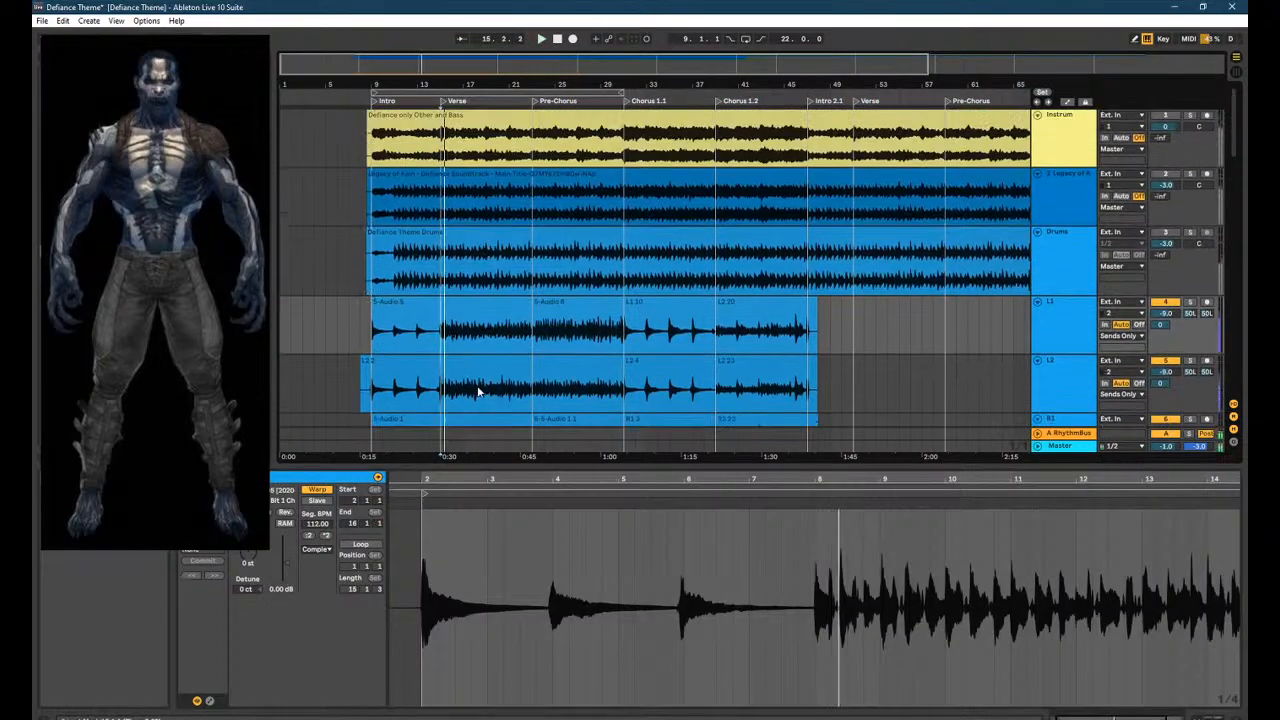
pyautogui.click(476, 390)
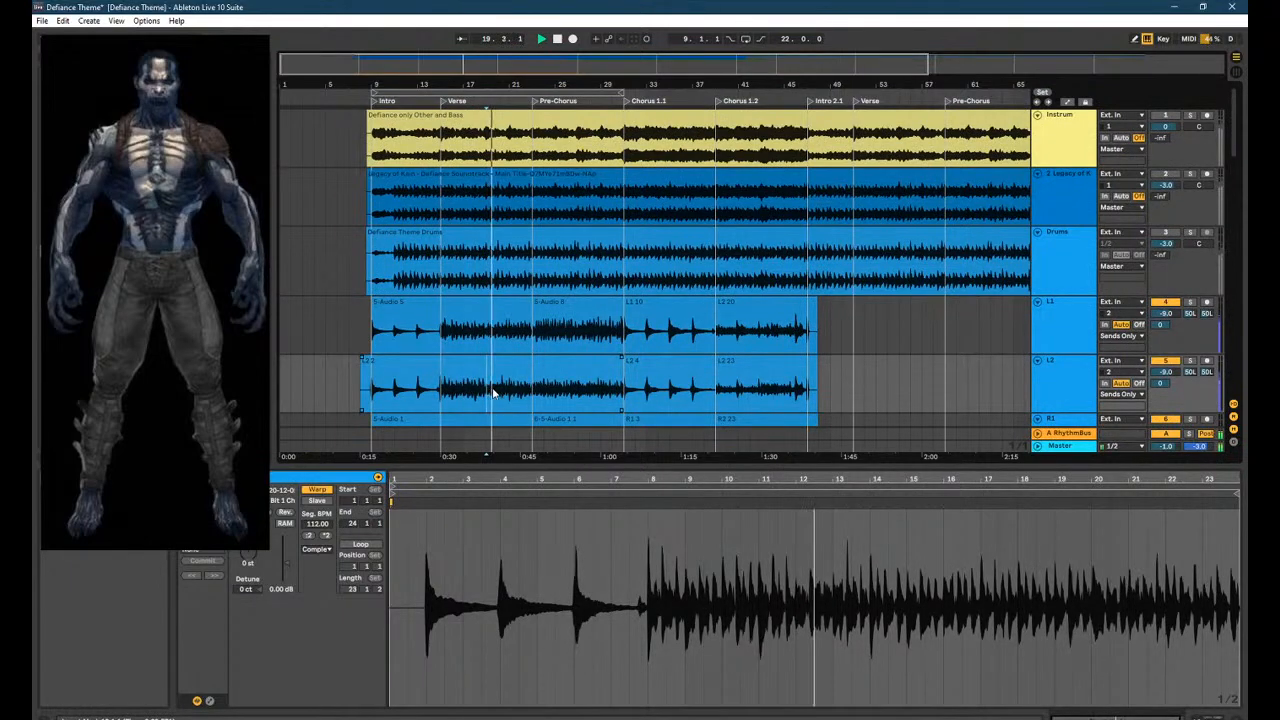
# Stop playback and select the Bass track to bring up its effect chain.
pyautogui.scroll(-3, 748, 331)
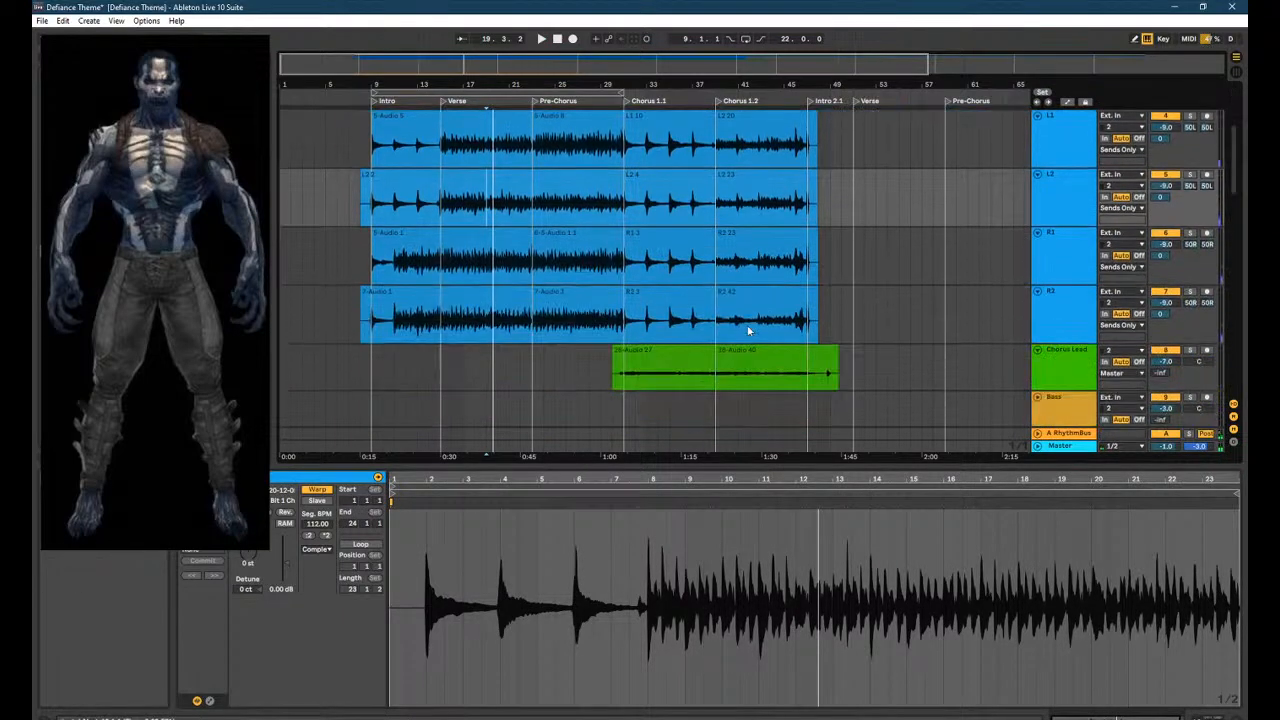
pyautogui.scroll(-1, 1057, 378)
pyautogui.click(1066, 384)
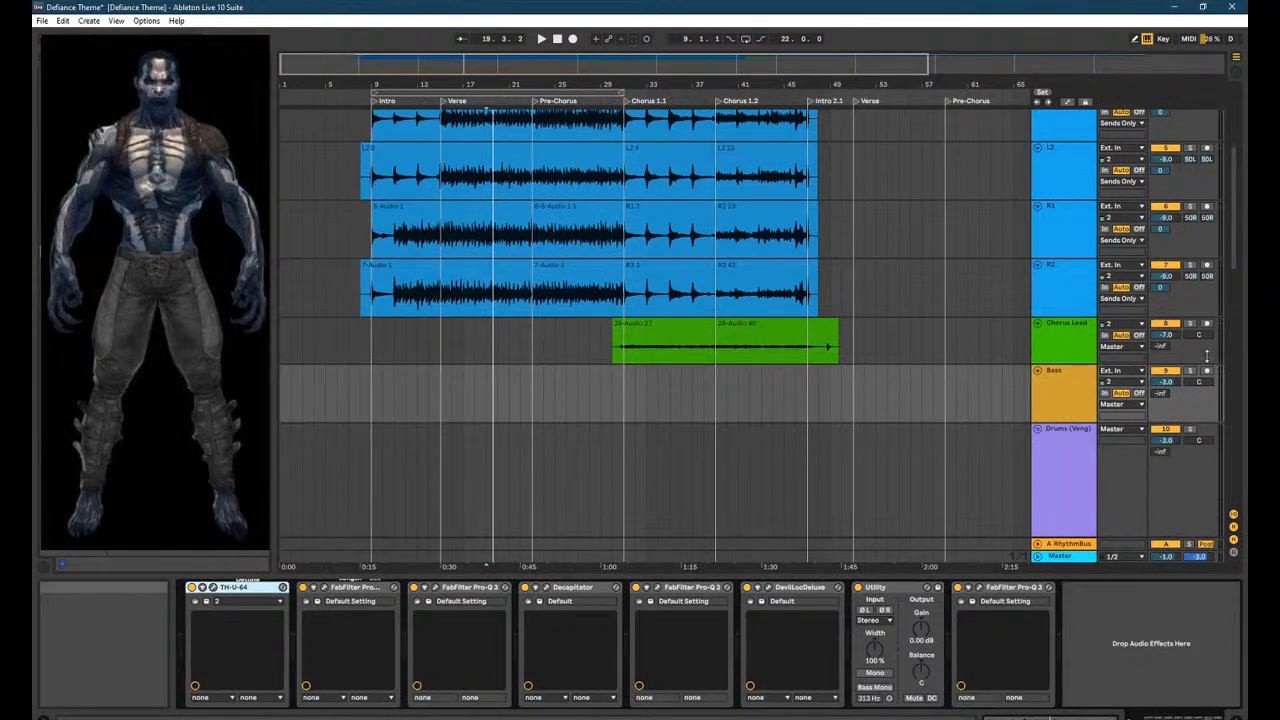
pyautogui.click(1190, 371)
pyautogui.scroll(5, 698, 546)
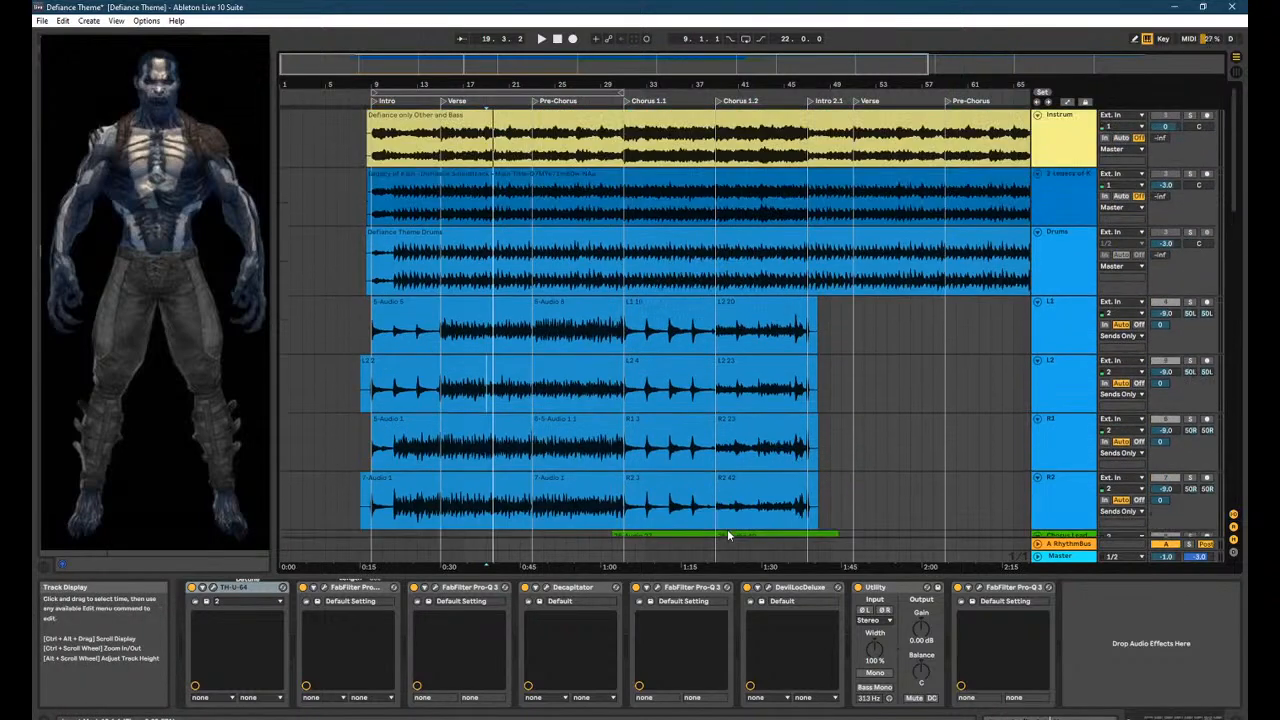
# Listen to the soloed original soundtrack from bar 19 into the start of the Pre-Chorus.
pyautogui.scroll(-5, 900, 277)
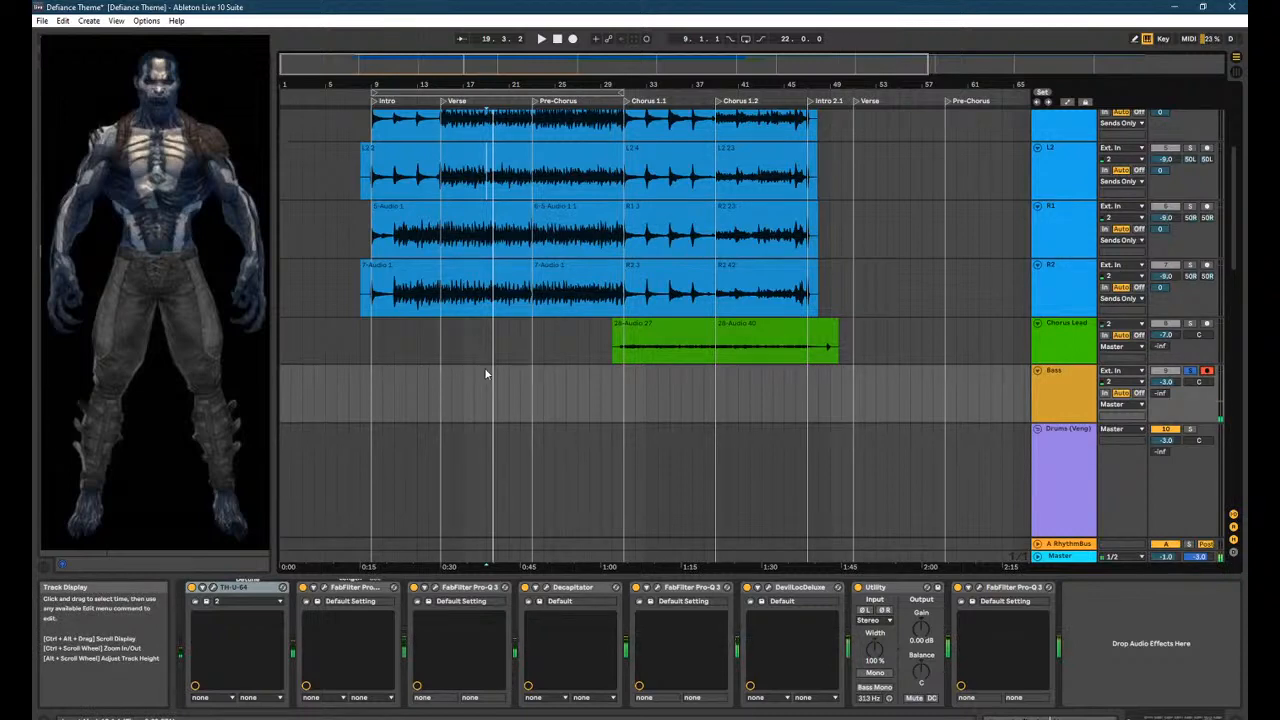
pyautogui.click(506, 349)
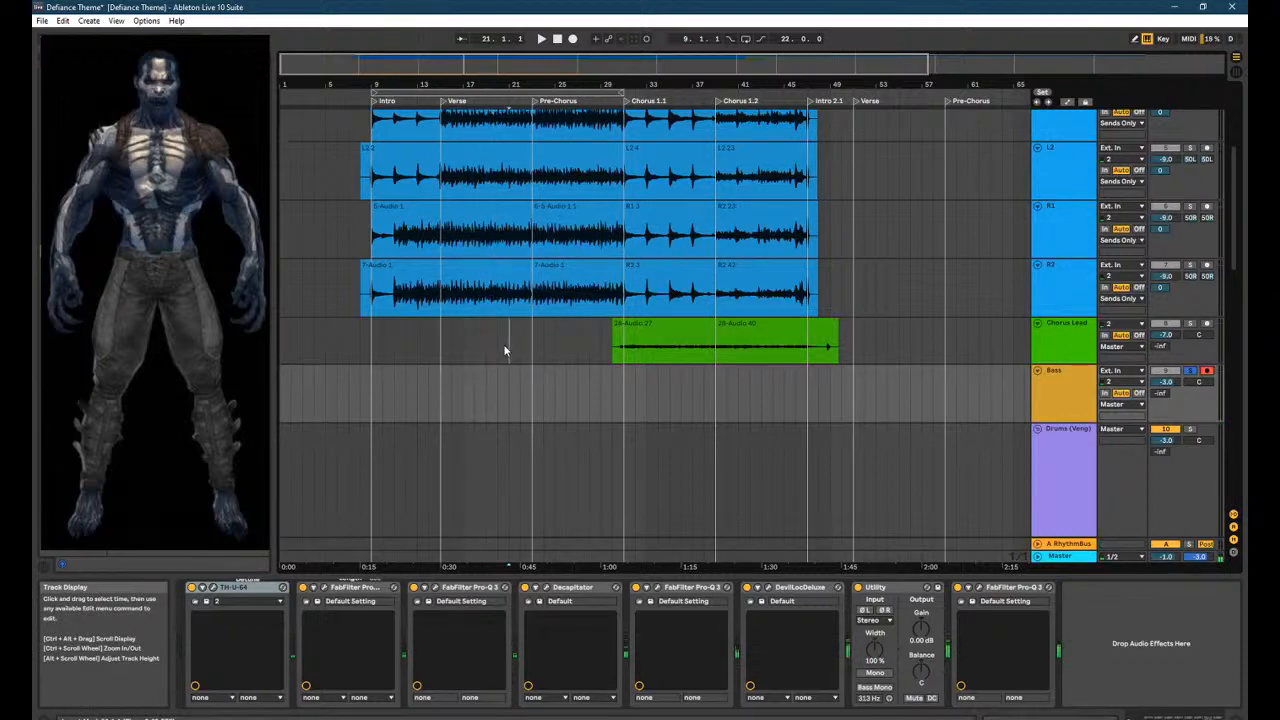
pyautogui.scroll(3, 497, 347)
pyautogui.scroll(3, 497, 347)
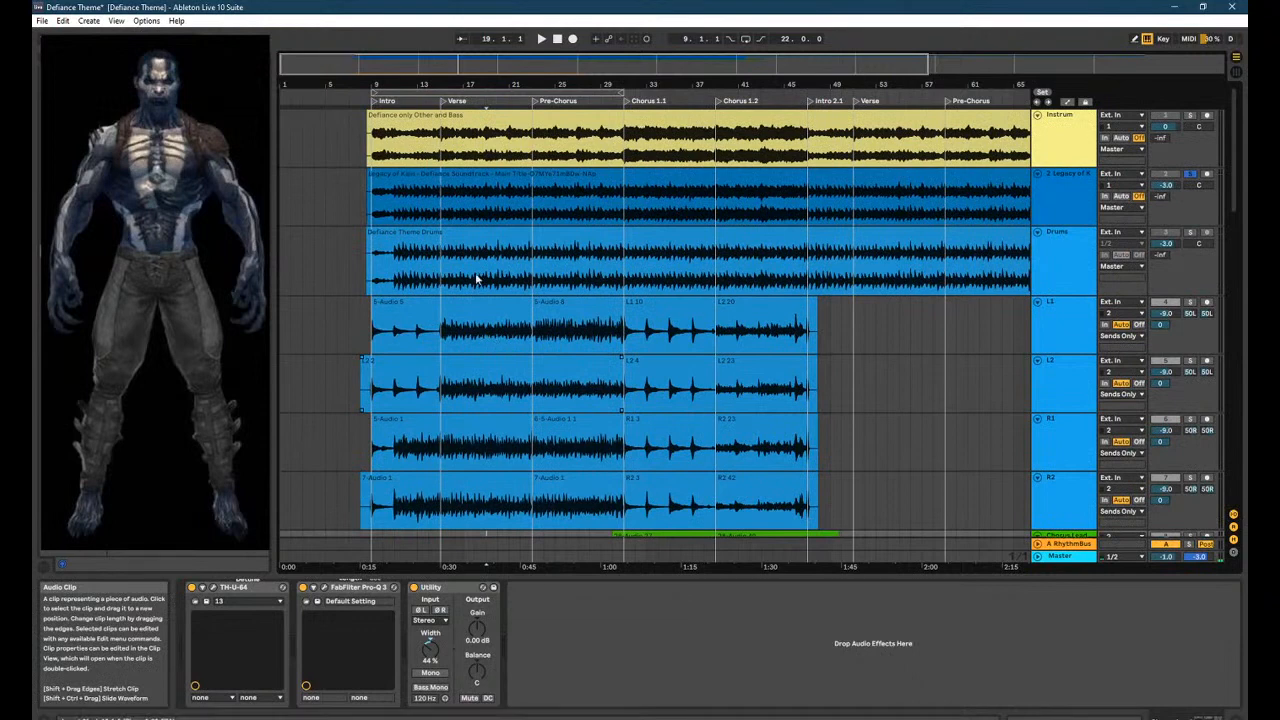
pyautogui.click(478, 220)
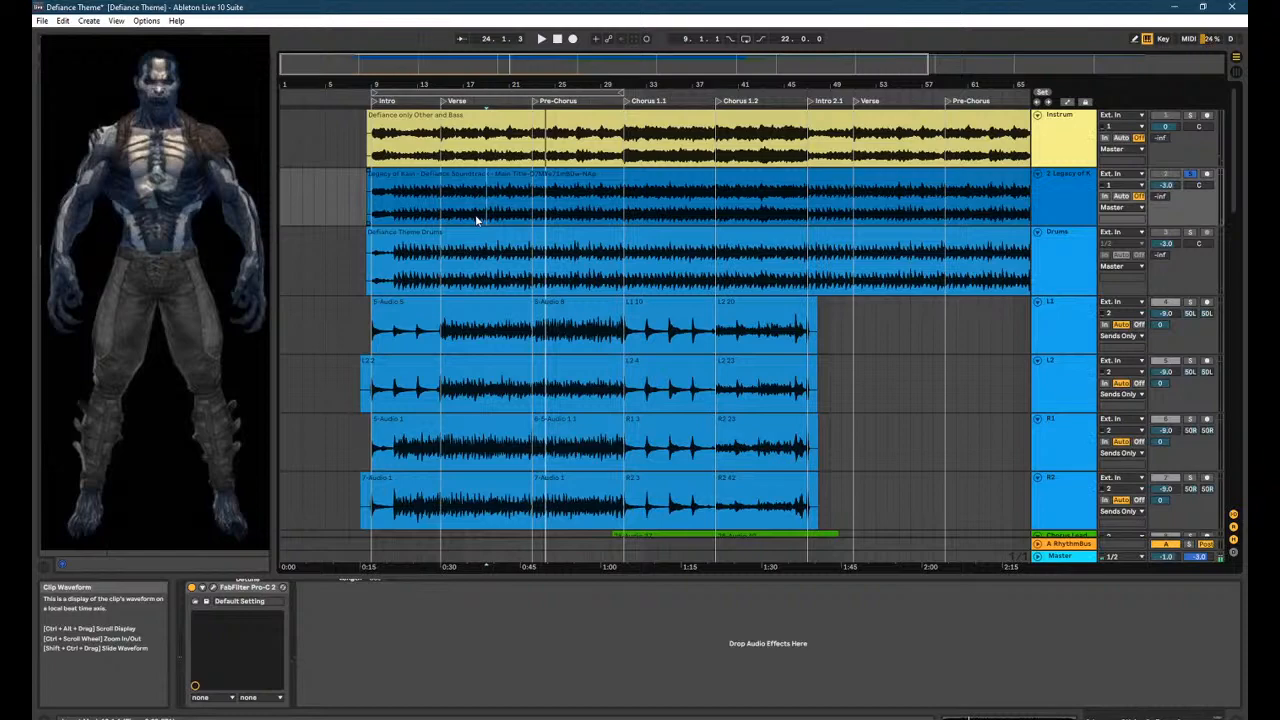
# Turn off the active solos and disarm the Bass track for recording.
pyautogui.scroll(-4, 1175, 162)
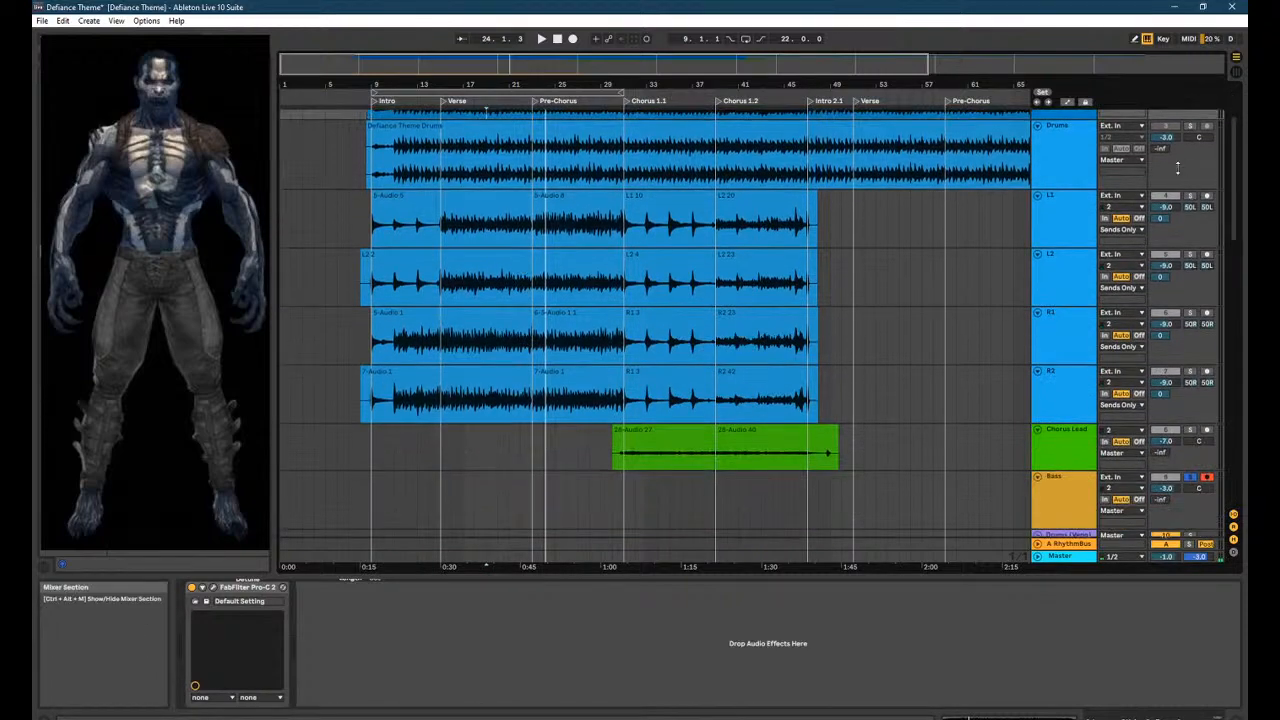
pyautogui.scroll(2, 1175, 162)
pyautogui.scroll(1, 1175, 162)
pyautogui.scroll(-5, 951, 406)
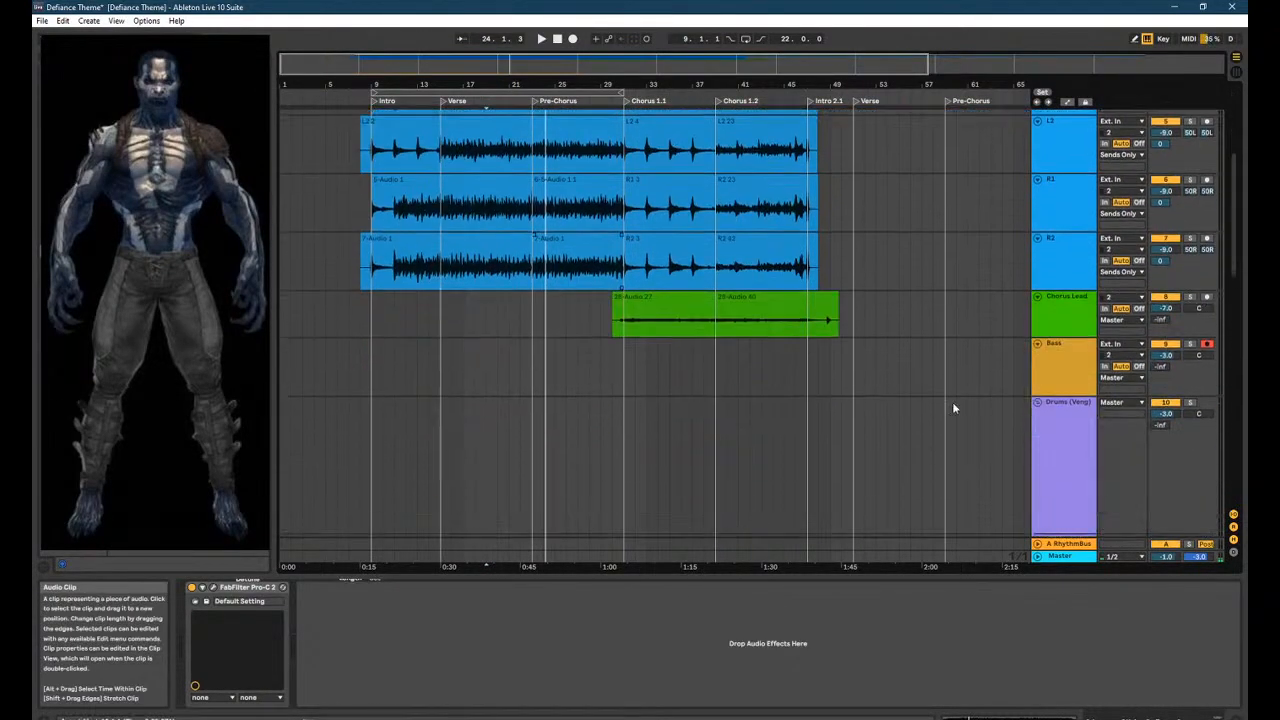
pyautogui.click(1208, 345)
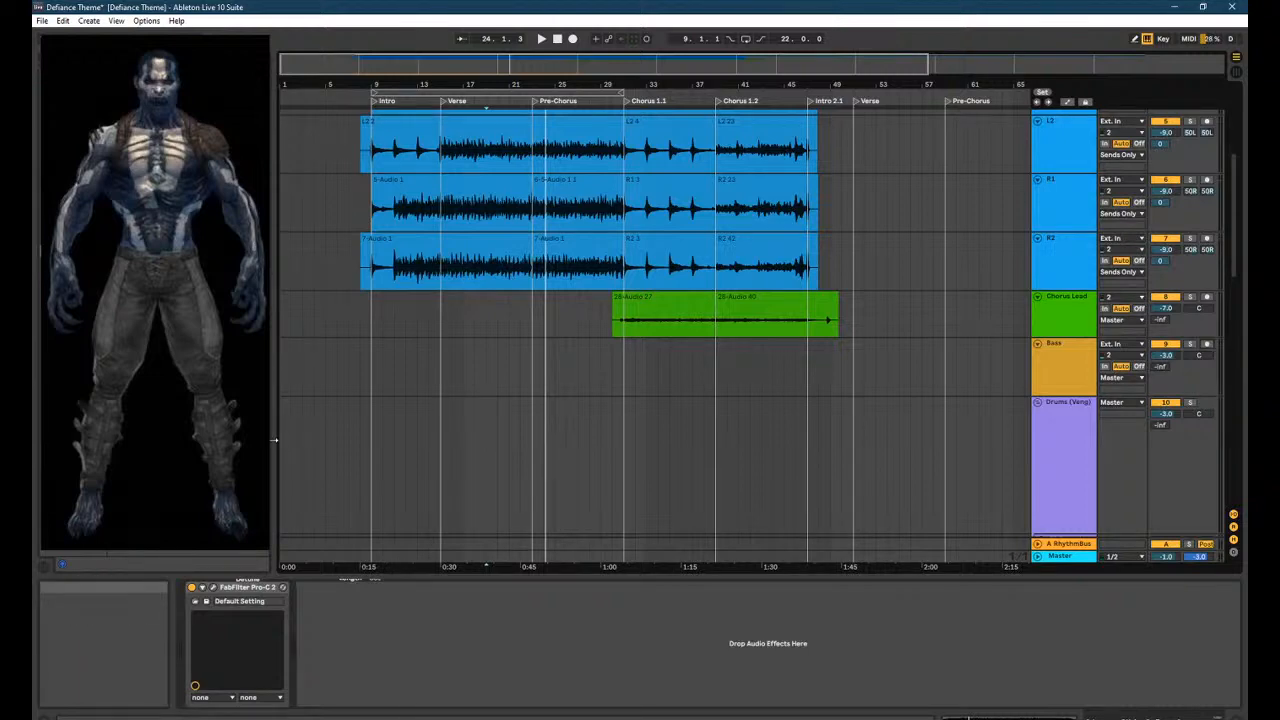
# Play the full mix from the Pre-Chorus and solo the original soundtrack for comparison.
pyautogui.scroll(5, 382, 427)
pyautogui.click(531, 355)
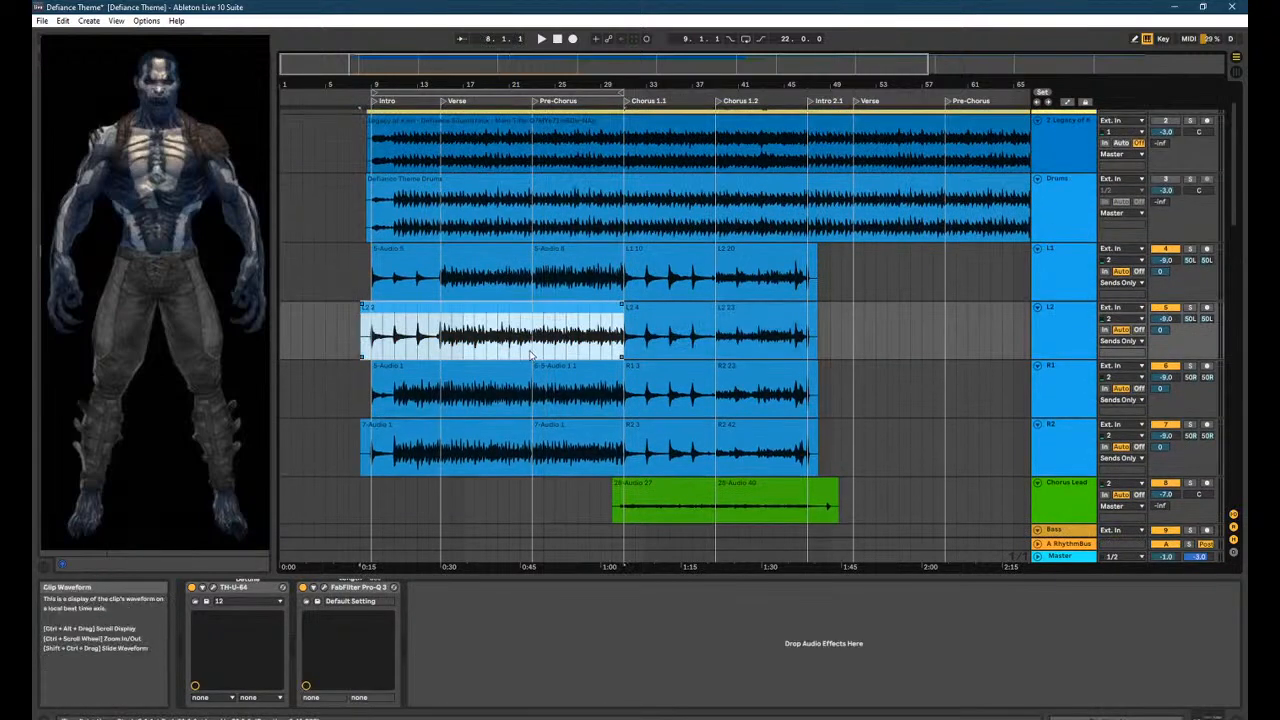
pyautogui.click(532, 355)
pyautogui.press('space')
pyautogui.scroll(2, 1187, 154)
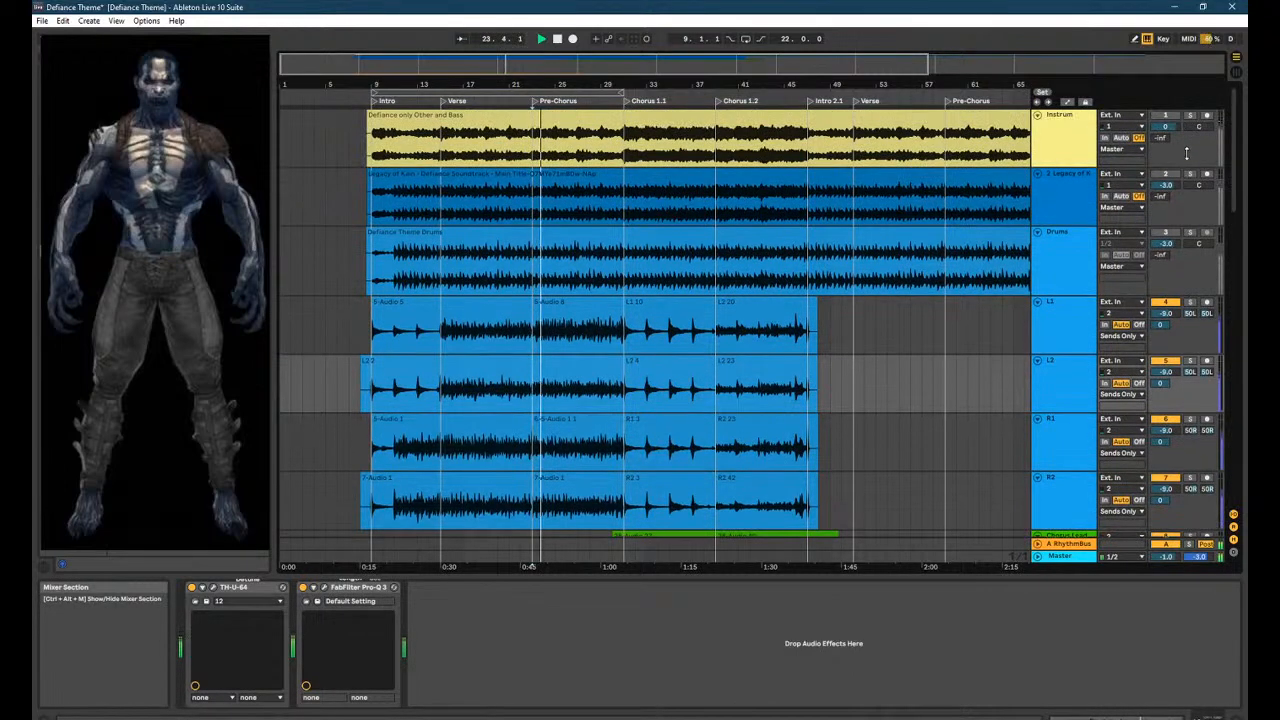
pyautogui.click(1190, 174)
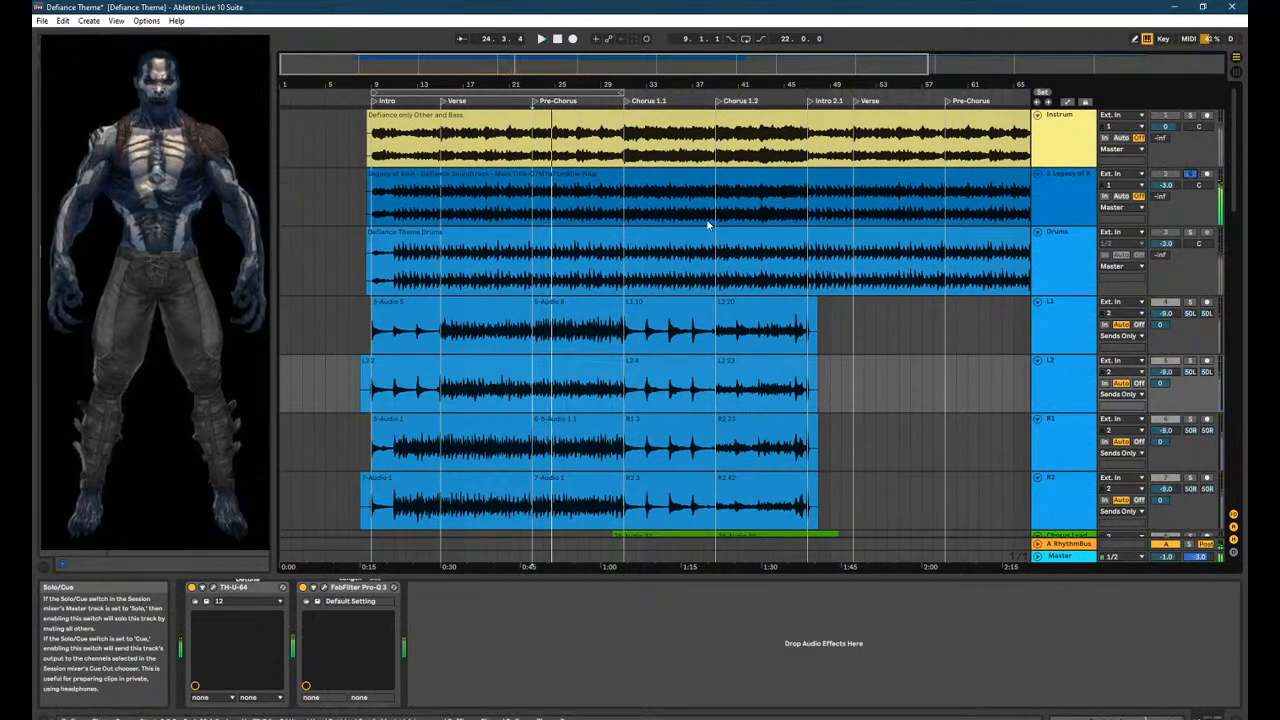
# Listen to the soloed Instrum track from the Pre-Chorus and turn off its solo.
pyautogui.click(1190, 116)
pyautogui.press('space')
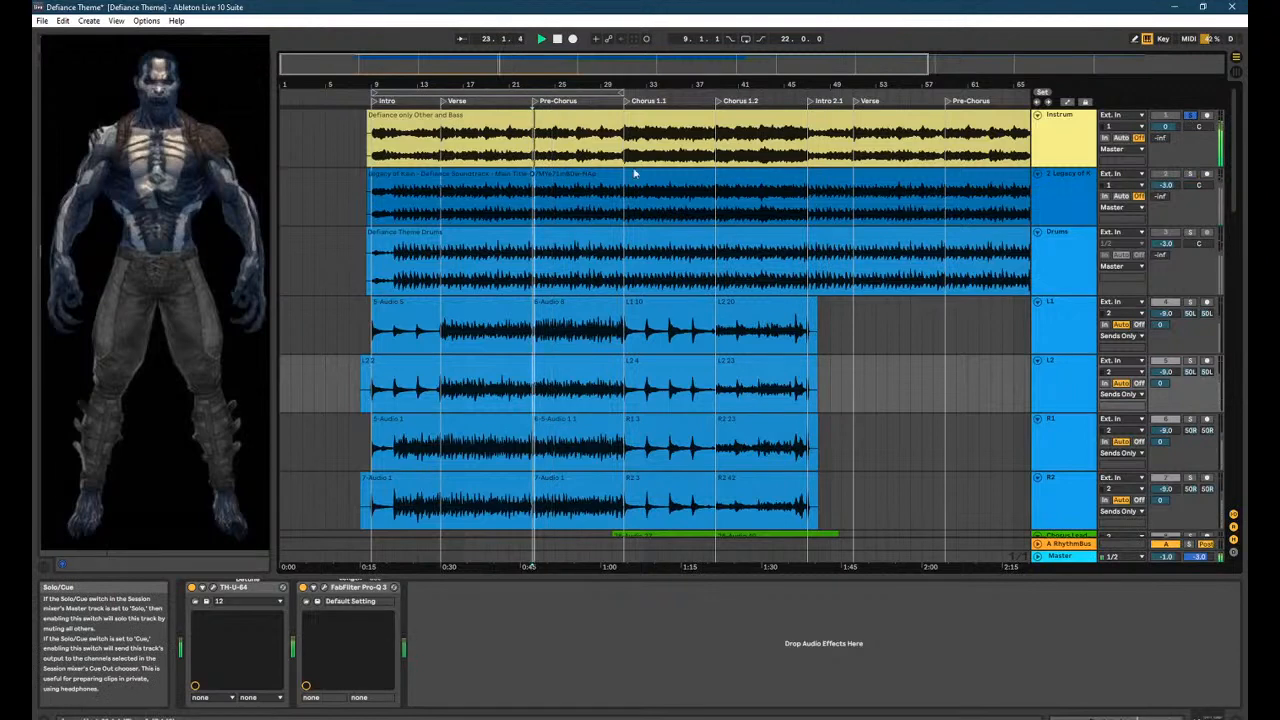
pyautogui.press('space')
pyautogui.click(1190, 117)
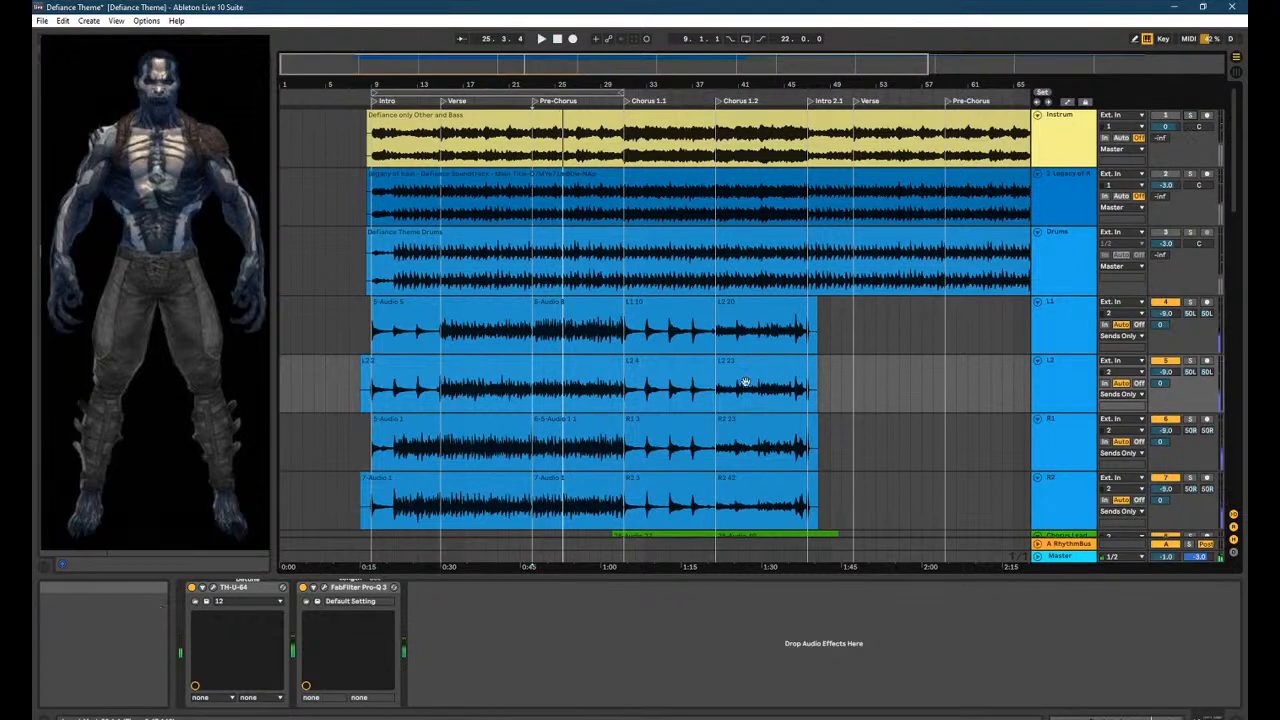
# Play the recorded guitars with the drums from the start of the Pre-Chorus.
pyautogui.scroll(-2, 746, 374)
pyautogui.click(528, 239)
pyautogui.press('space')
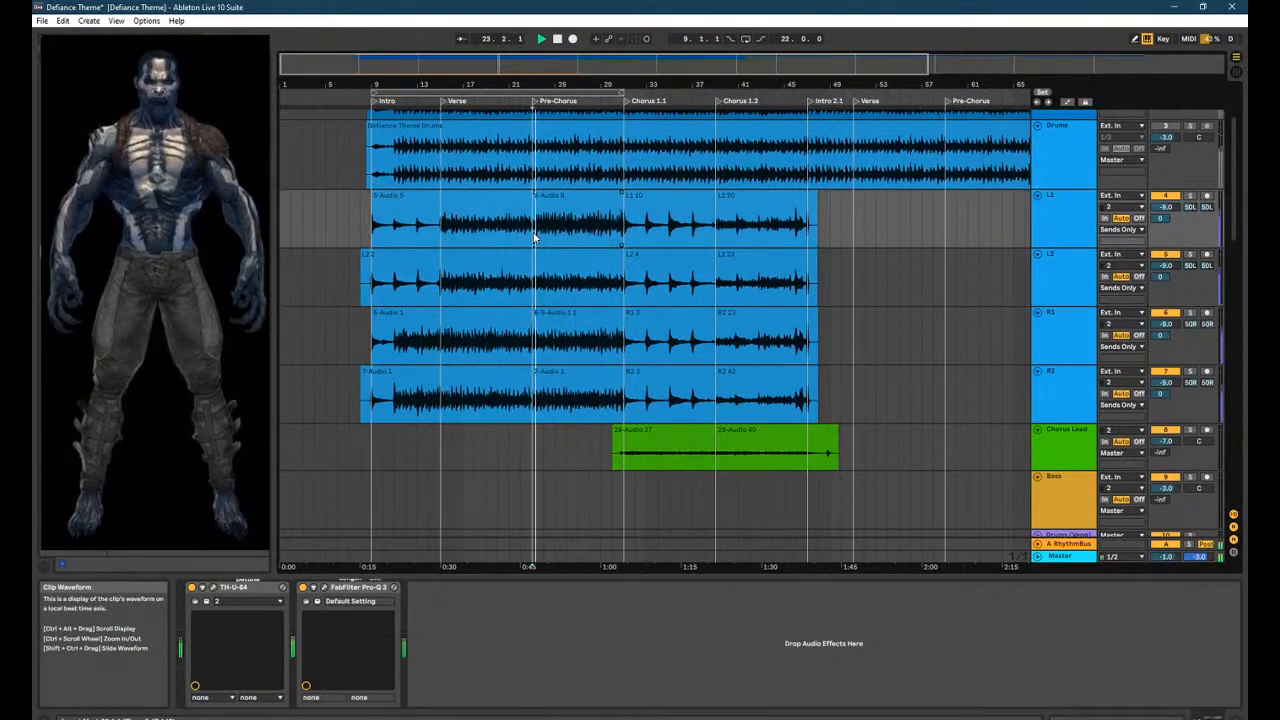
# Fold the Drums (Veng) group to reach the 29 Bass 6 track below it, and stop playback.
pyautogui.scroll(-5, 531, 383)
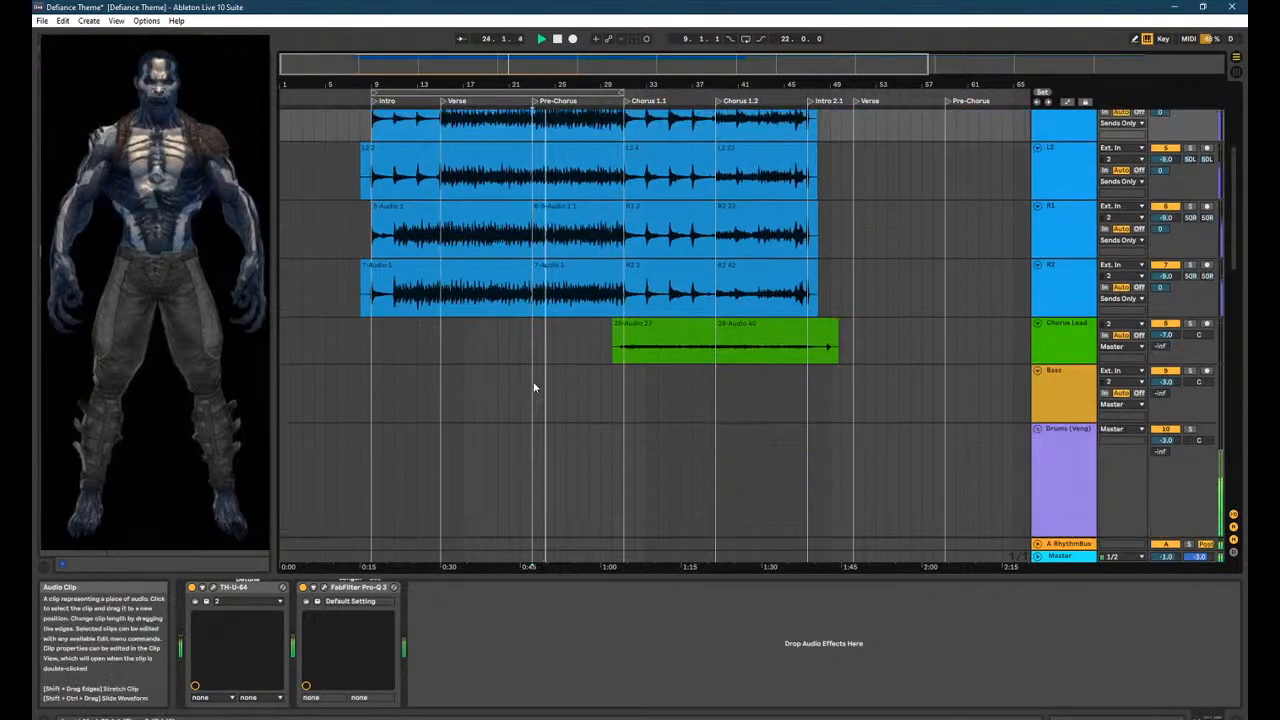
pyautogui.scroll(2, 622, 366)
pyautogui.scroll(-6, 651, 360)
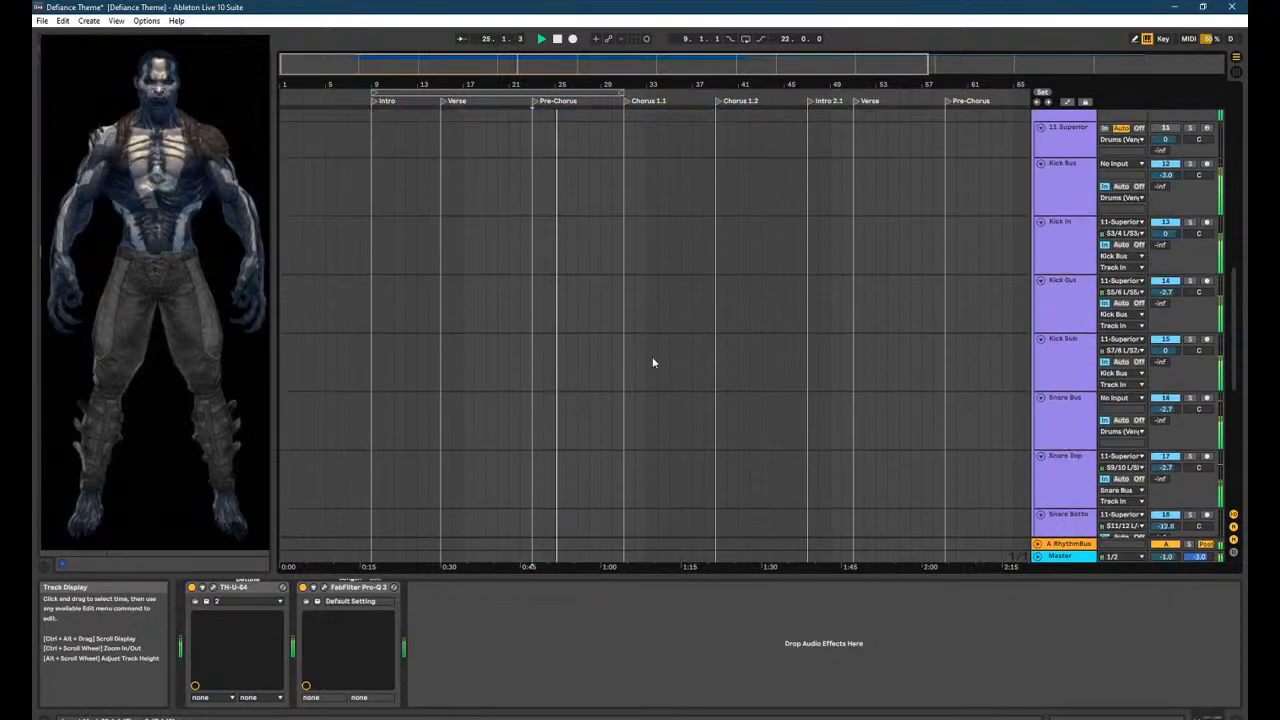
pyautogui.scroll(6, 930, 310)
pyautogui.click(1037, 243)
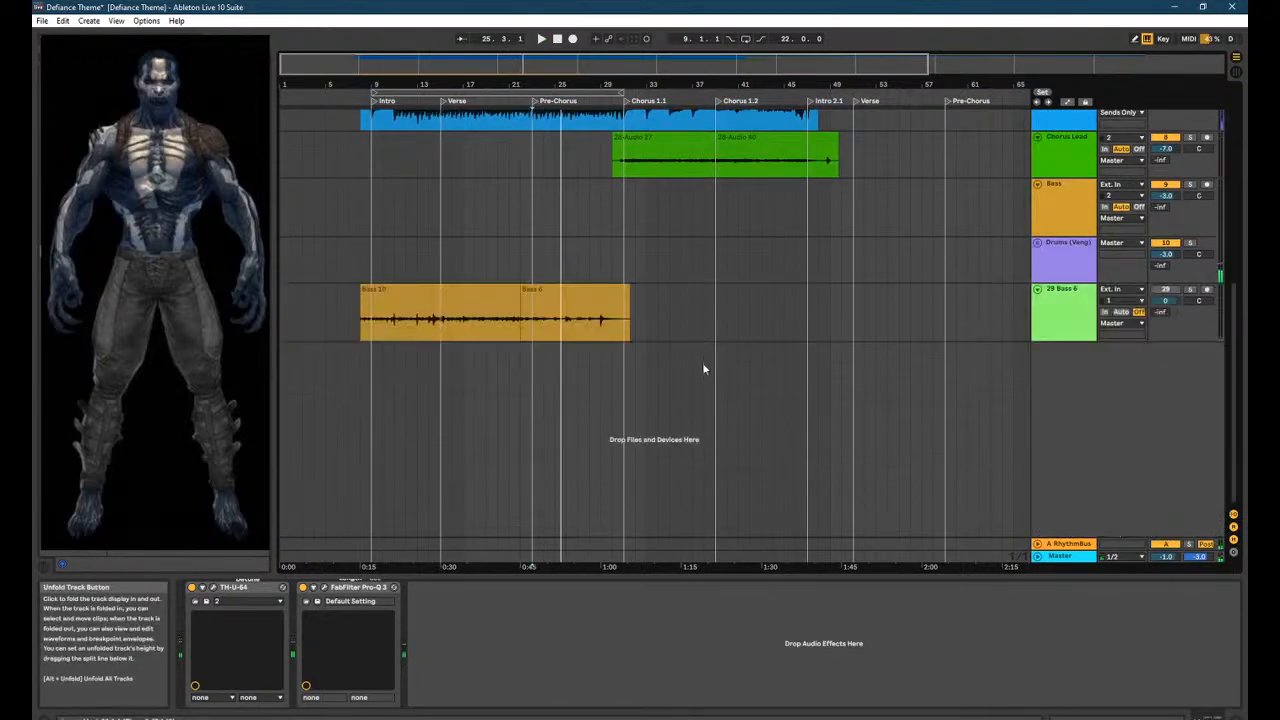
# Move the Bass 6 clip onto the Bass track, audition it, and return it to the 29 Bass 6 track.
pyautogui.scroll(2, 680, 370)
pyautogui.click(595, 386)
pyautogui.moveTo(590, 388); pyautogui.dragTo(590, 317)
pyautogui.press('space')
pyautogui.scroll(4, 525, 318)
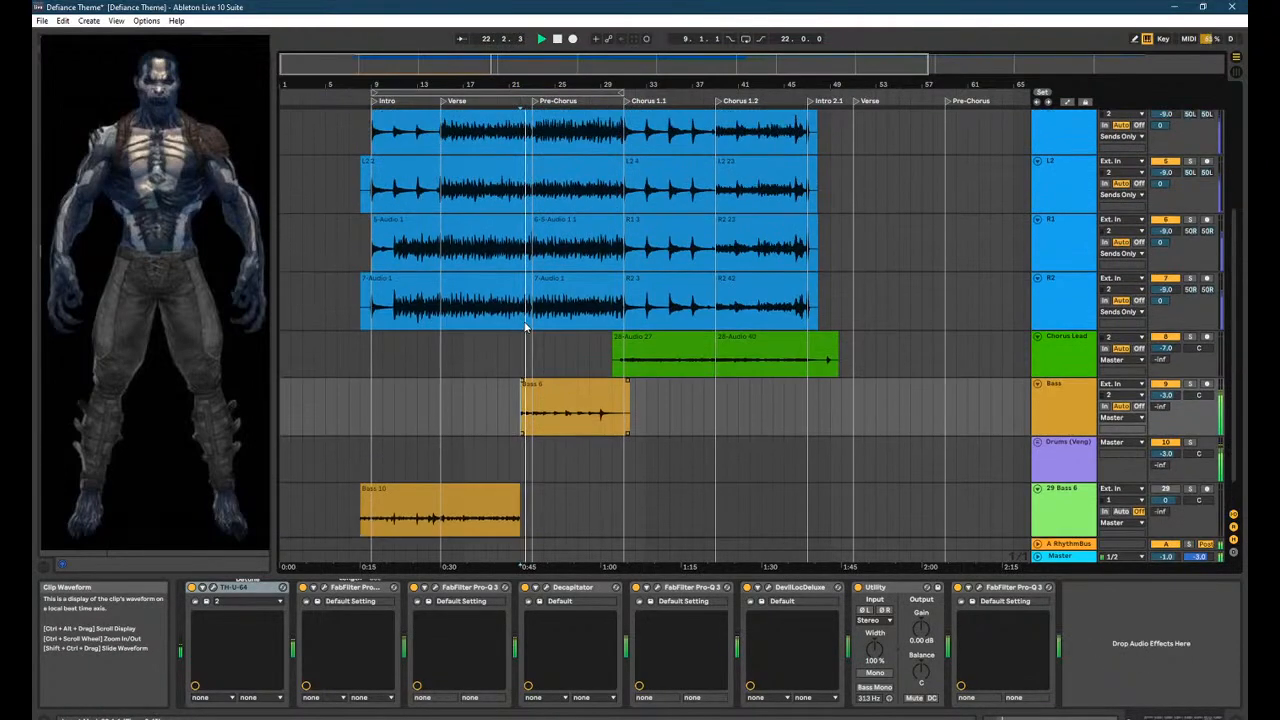
pyautogui.scroll(-2, 565, 450)
pyautogui.moveTo(563, 413); pyautogui.dragTo(563, 518)
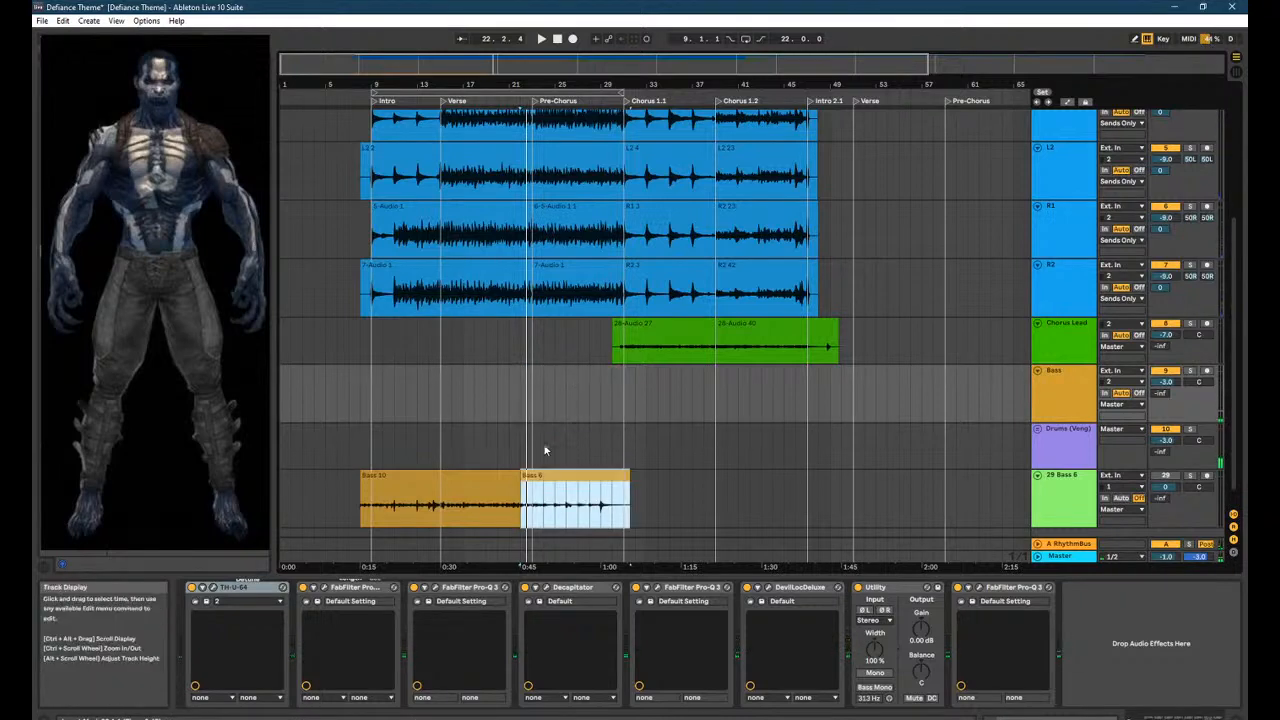
# Shift the Bass 10 and Bass 6 clips together one bar later so they start at the Intro marker.
pyautogui.click(498, 473)
pyautogui.keyDown('shift'); pyautogui.click(552, 476); pyautogui.keyUp('shift')
pyautogui.moveTo(388, 476); pyautogui.dragTo(400, 477)
# Play the realigned Bass 6 clip on the Bass track from the Pre-Chorus and put it back beside Bass 10.
pyautogui.click(553, 450)
pyautogui.moveTo(573, 474); pyautogui.dragTo(571, 401)
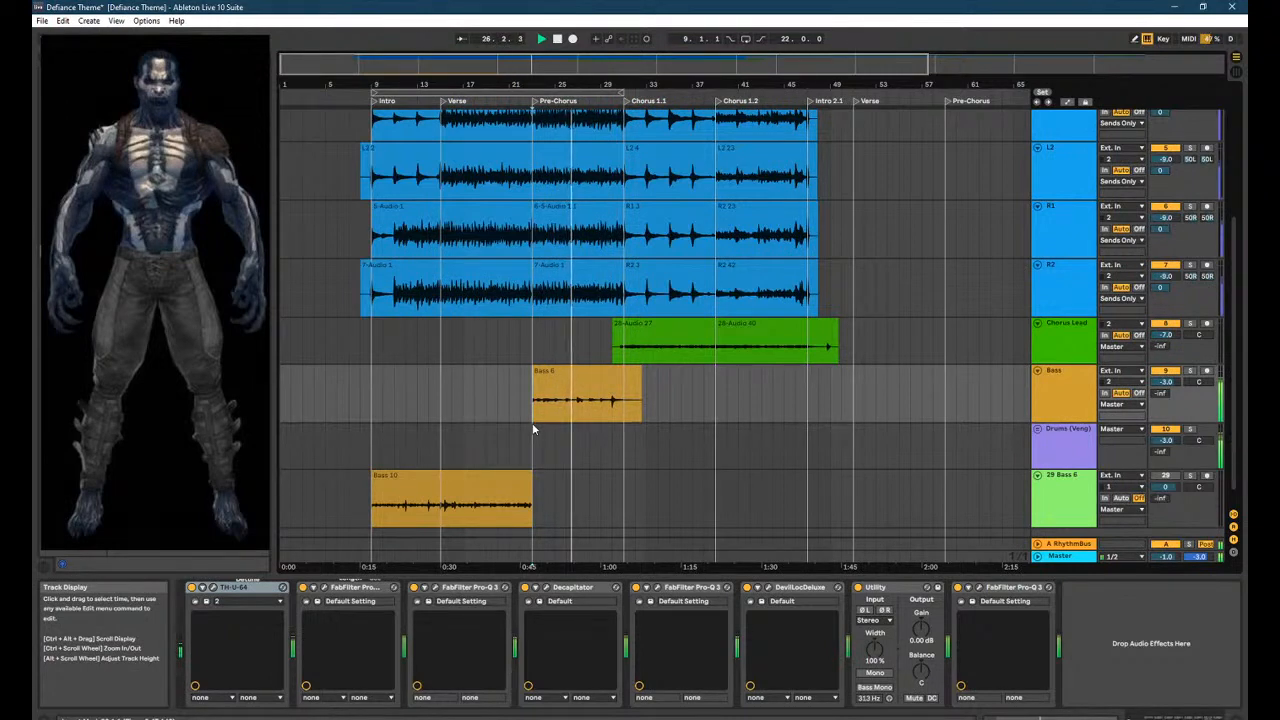
pyautogui.press('space')
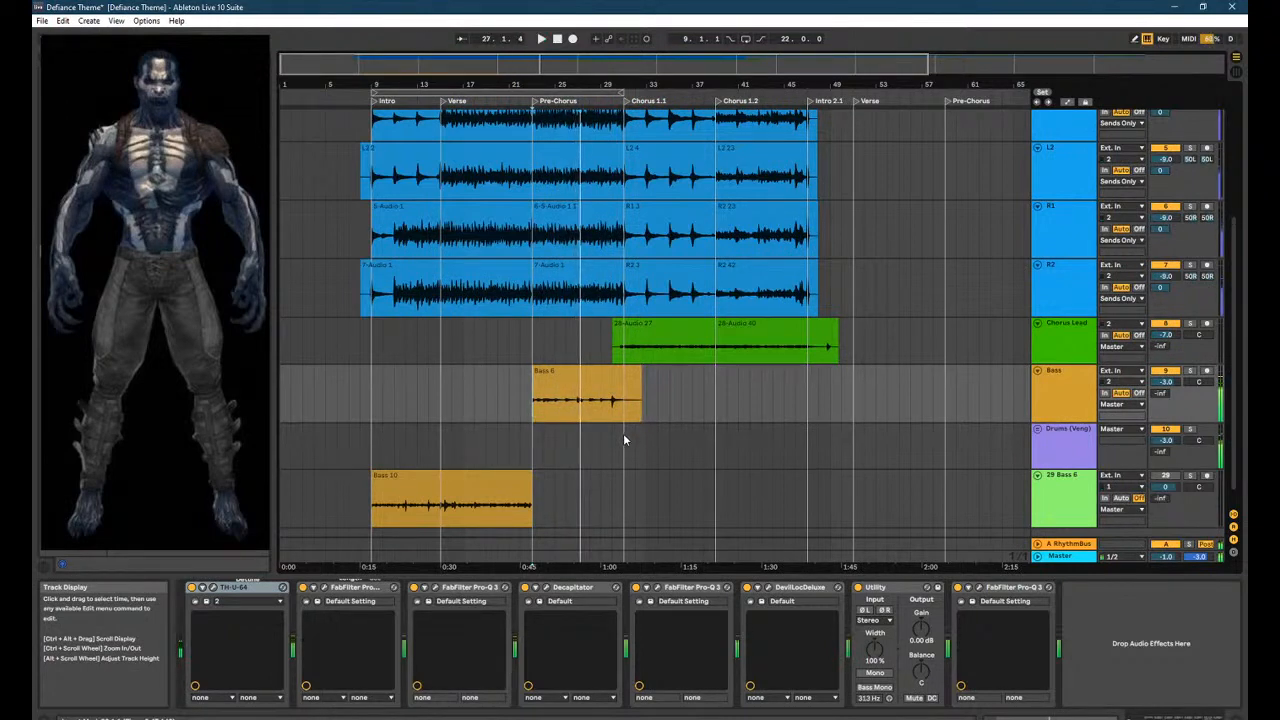
pyautogui.scroll(-1, 566, 362)
pyautogui.scroll(4, 568, 366)
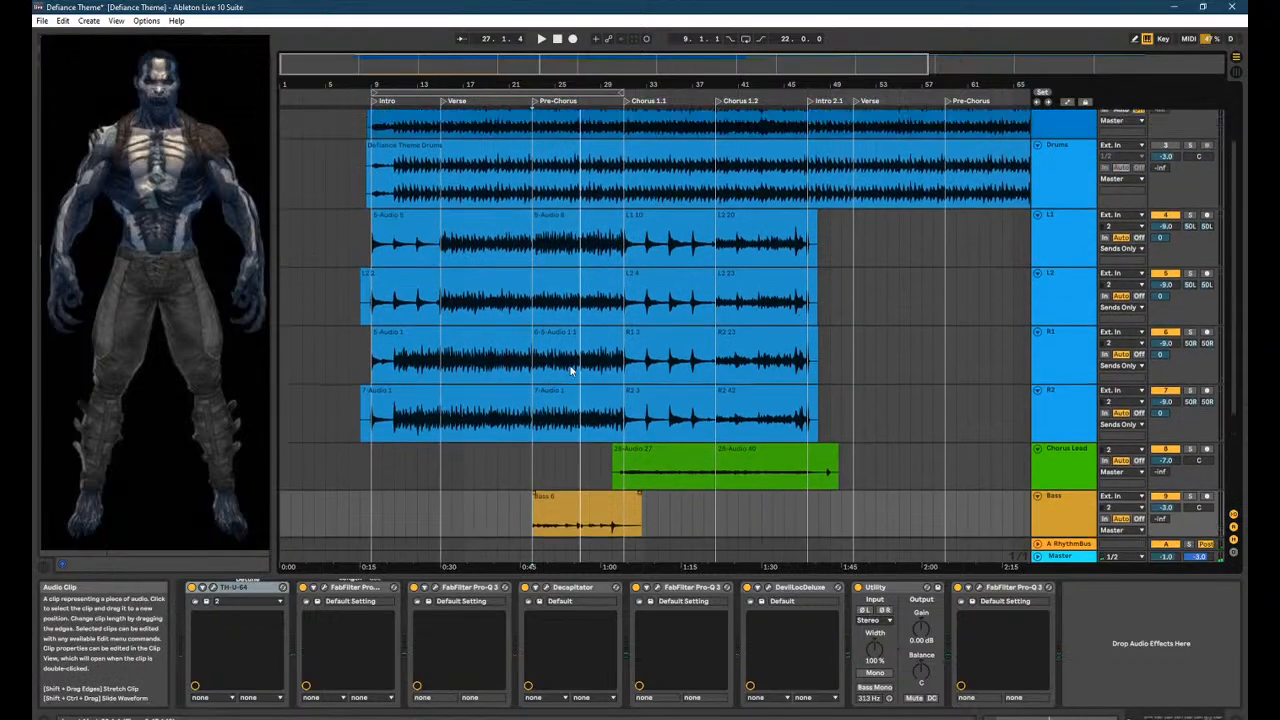
pyautogui.scroll(-4, 583, 361)
pyautogui.moveTo(586, 352); pyautogui.dragTo(591, 502)
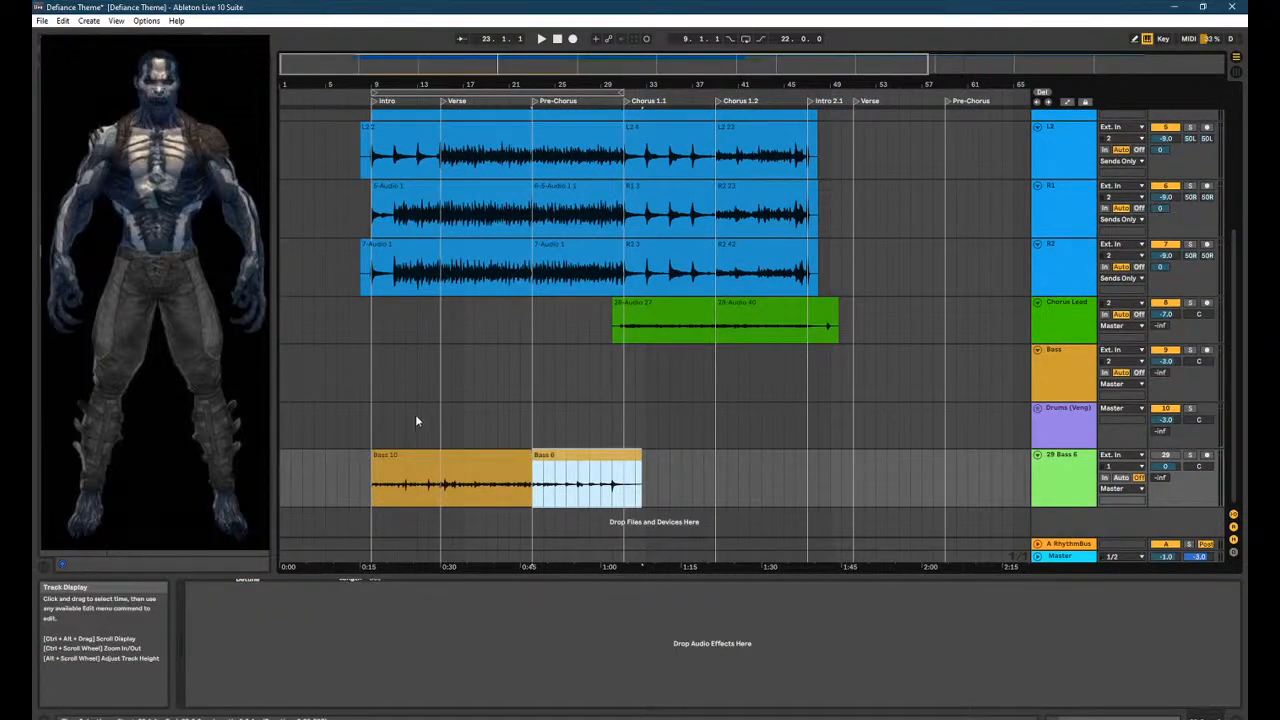
# Set the start position to the Intro and view the Pro-C 2 compressor on the Drums (Veng) group.
pyautogui.click(367, 374)
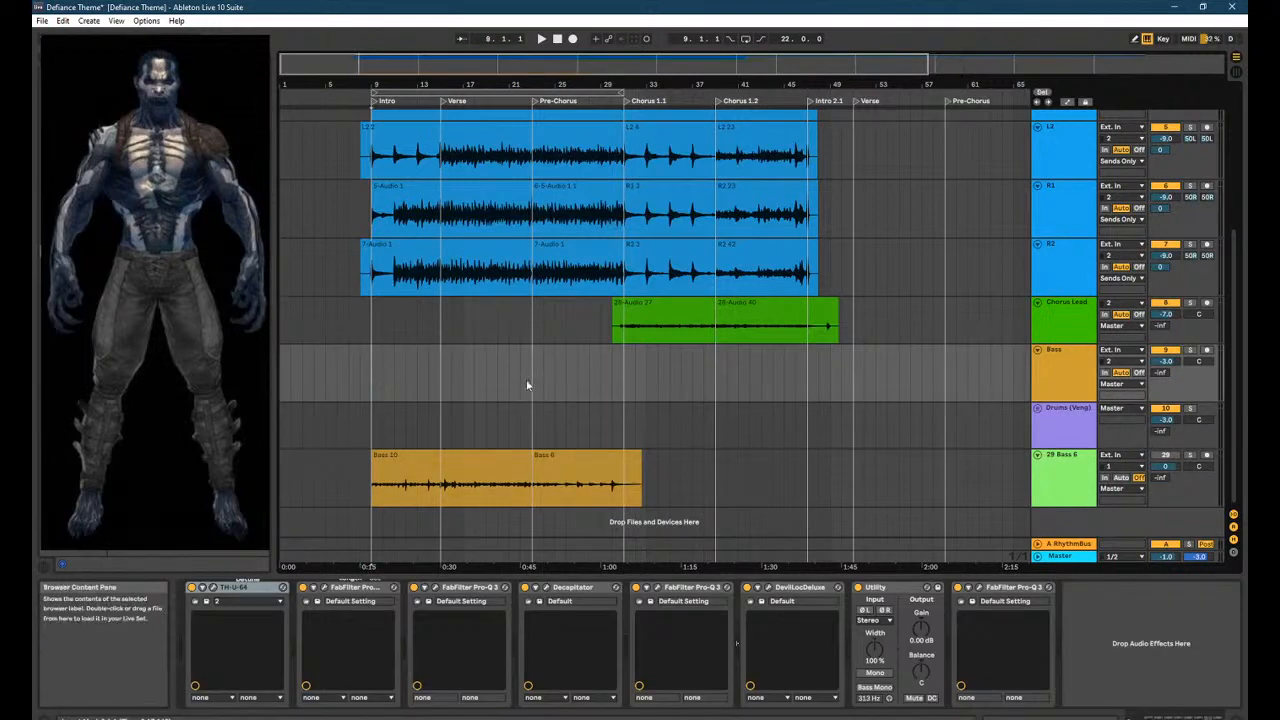
pyautogui.click(1070, 436)
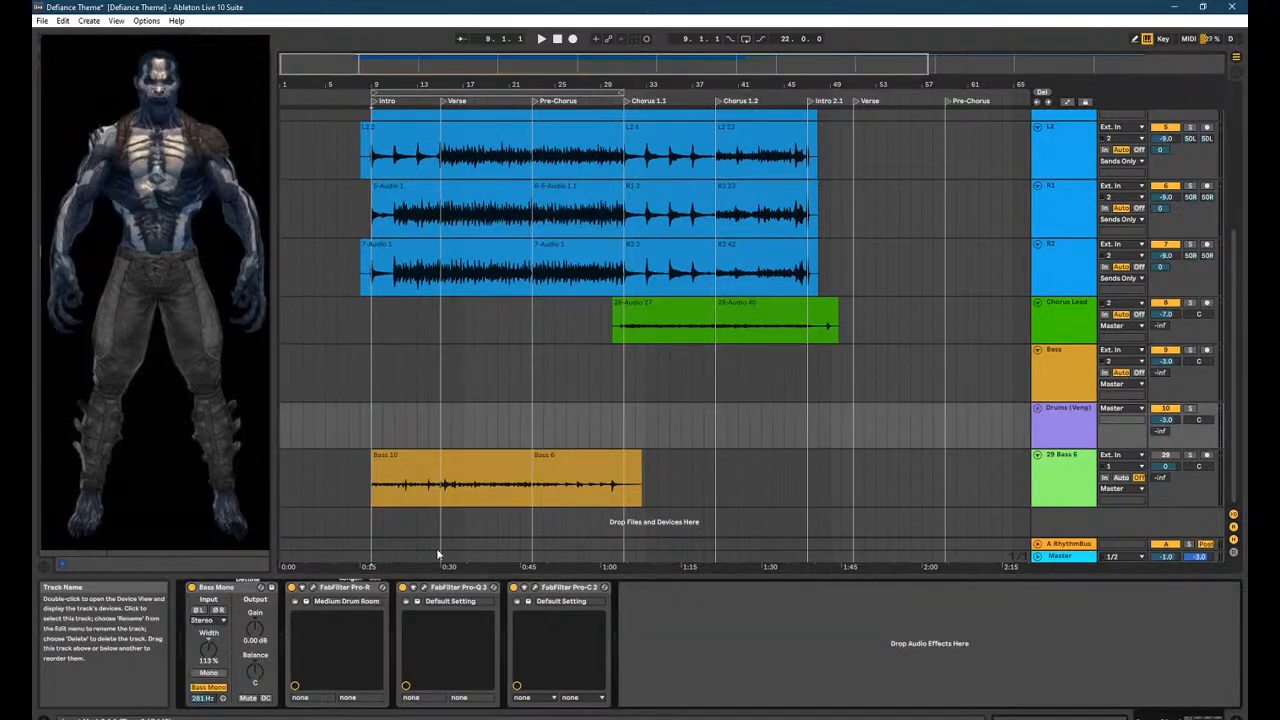
pyautogui.click(536, 588)
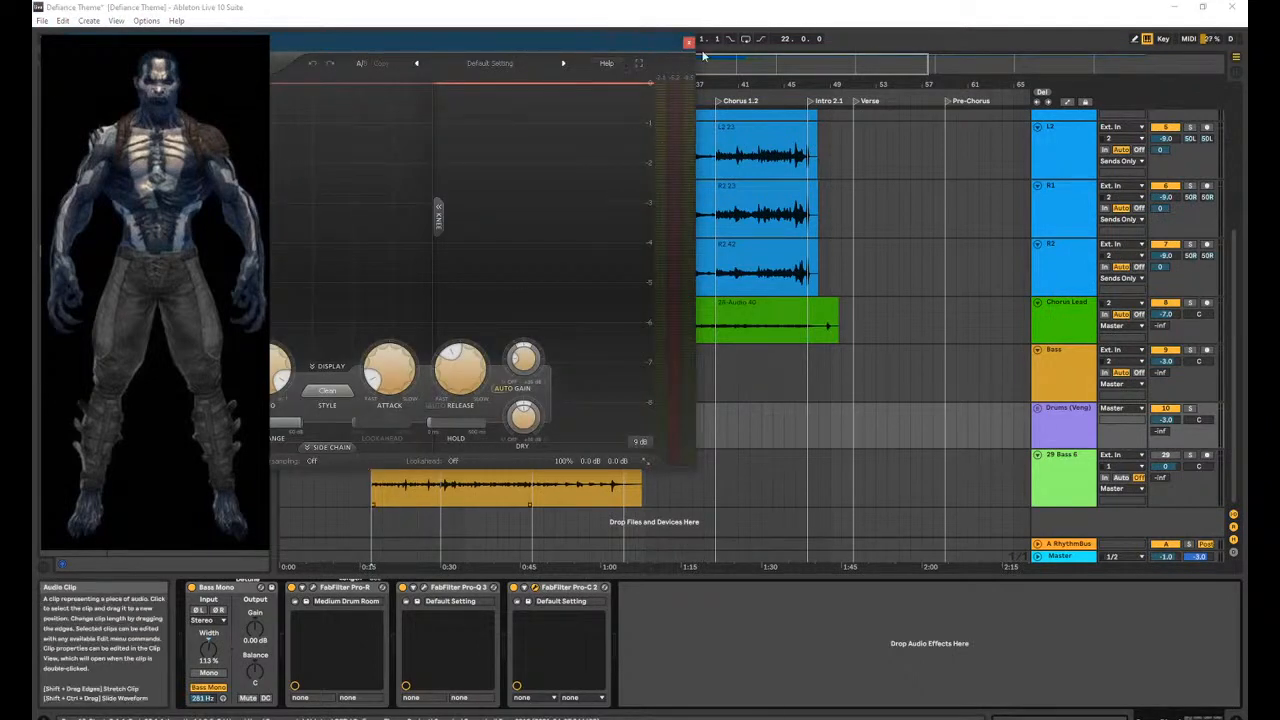
pyautogui.click(689, 43)
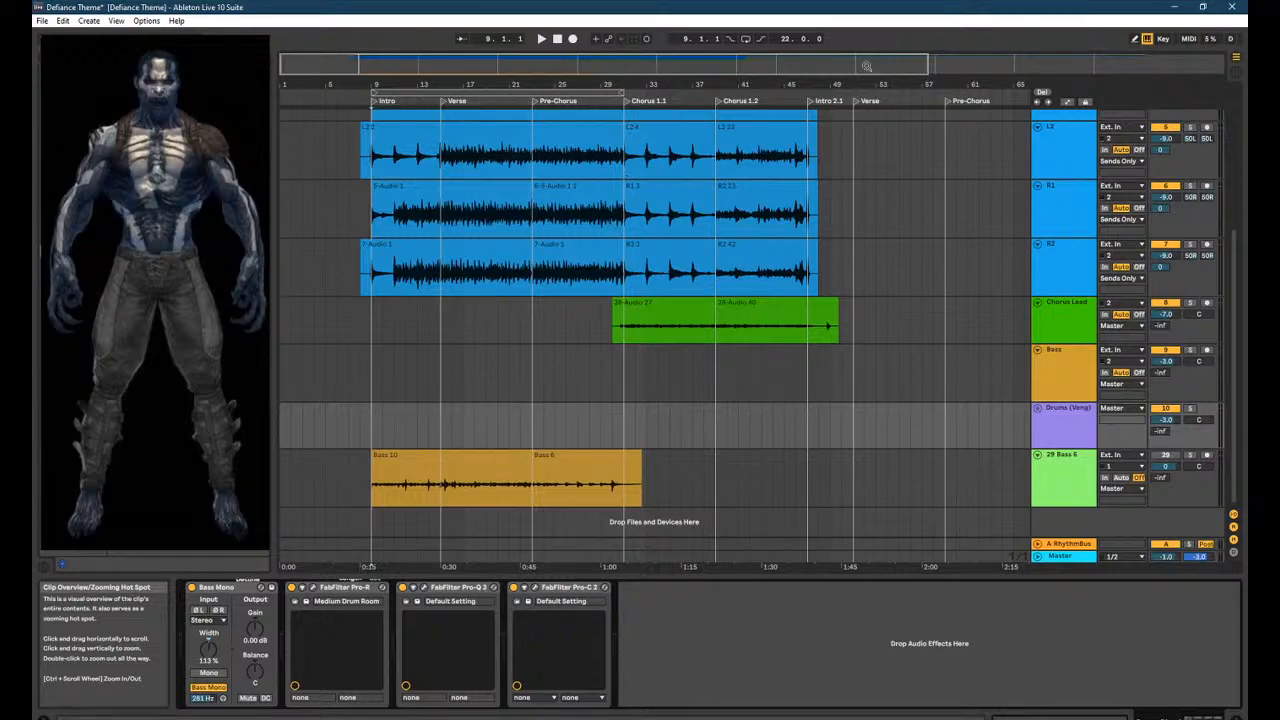
# Check the effect chains of the L1, R2 and Chorus Lead tracks.
pyautogui.scroll(5, 1064, 311)
pyautogui.click(1078, 313)
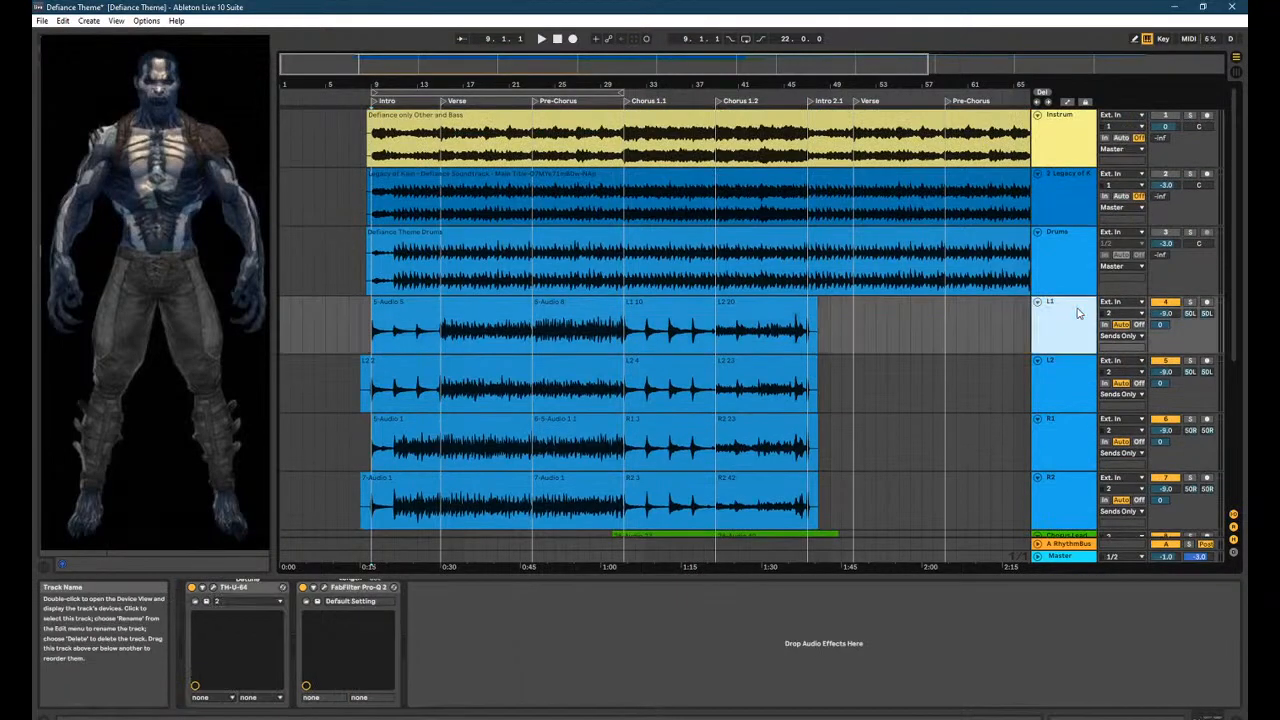
pyautogui.scroll(-3, 956, 377)
pyautogui.click(1010, 420)
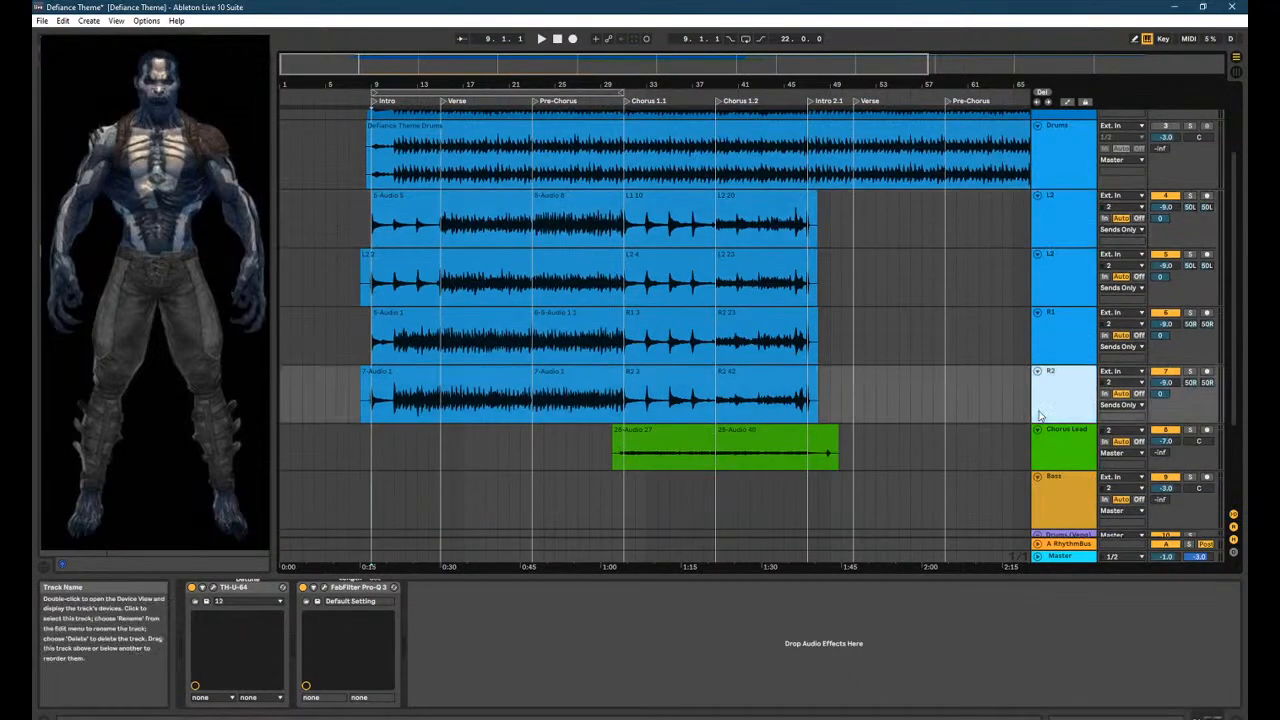
pyautogui.click(1060, 466)
# Inspect the Pro-C 2 compressor and its side chain settings on the Bass track, and close its window.
pyautogui.click(1061, 480)
pyautogui.scroll(-3, 858, 374)
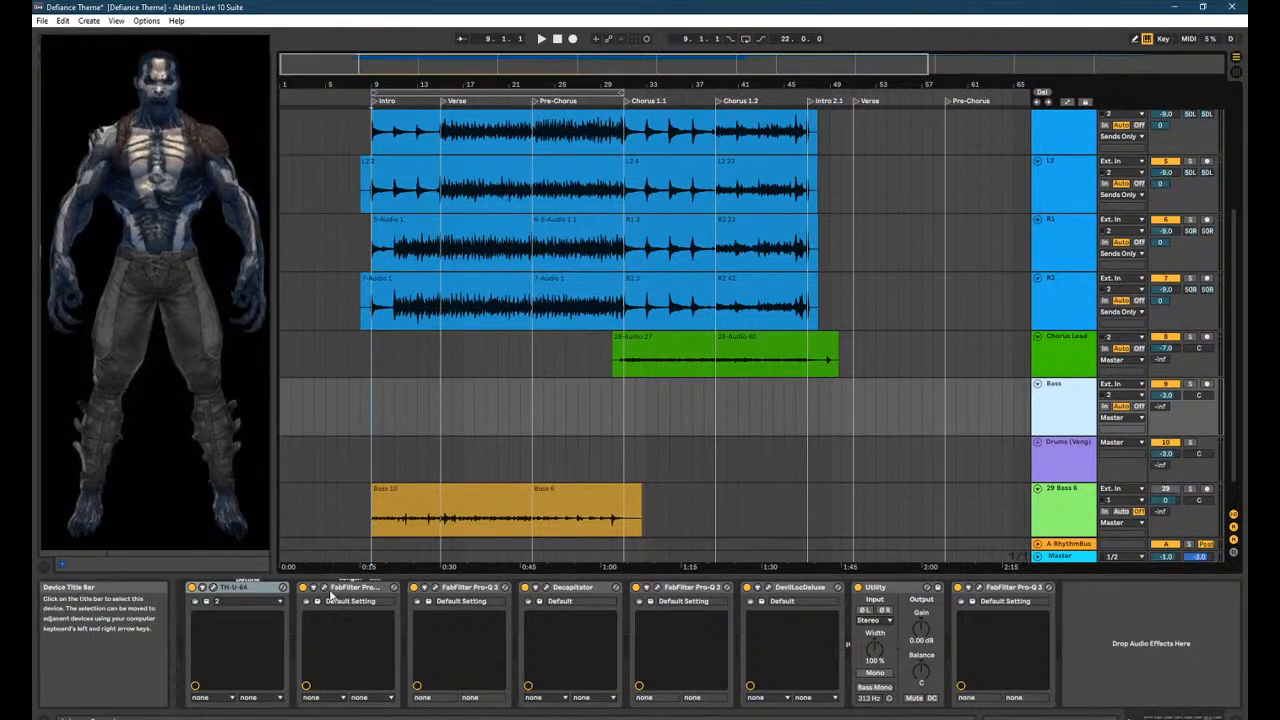
pyautogui.click(326, 588)
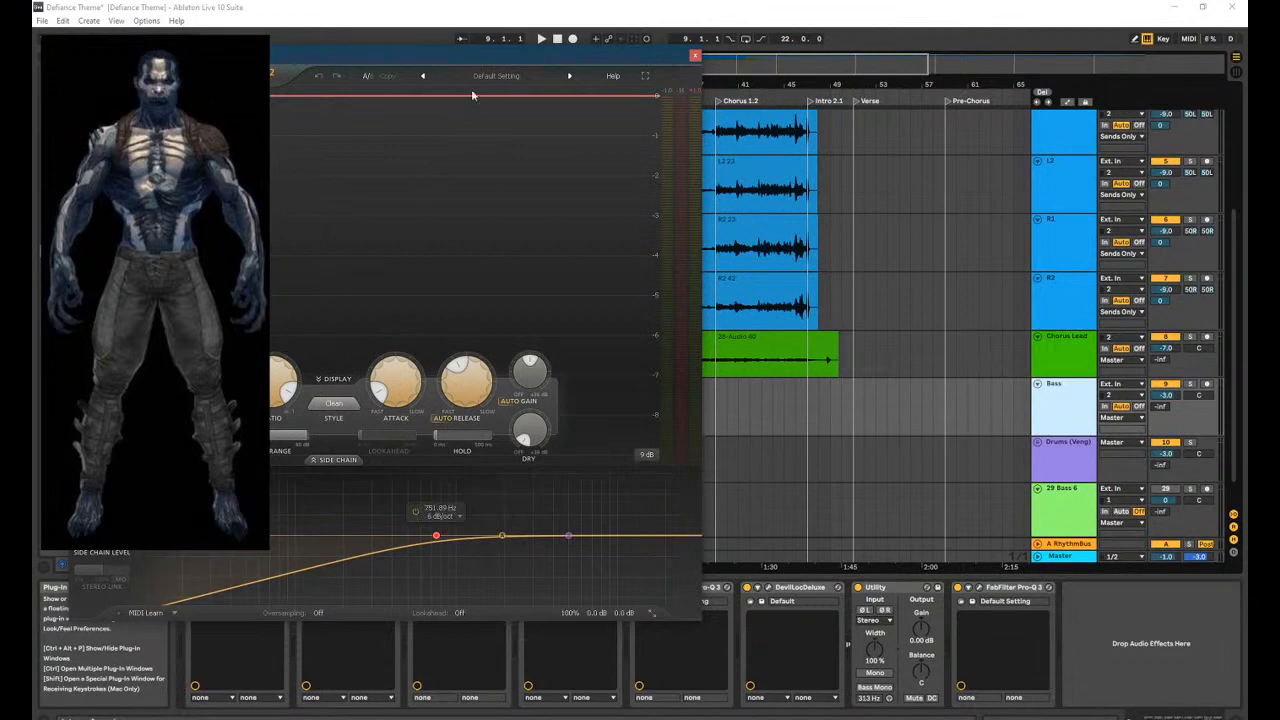
pyautogui.moveTo(495, 56); pyautogui.dragTo(869, 52)
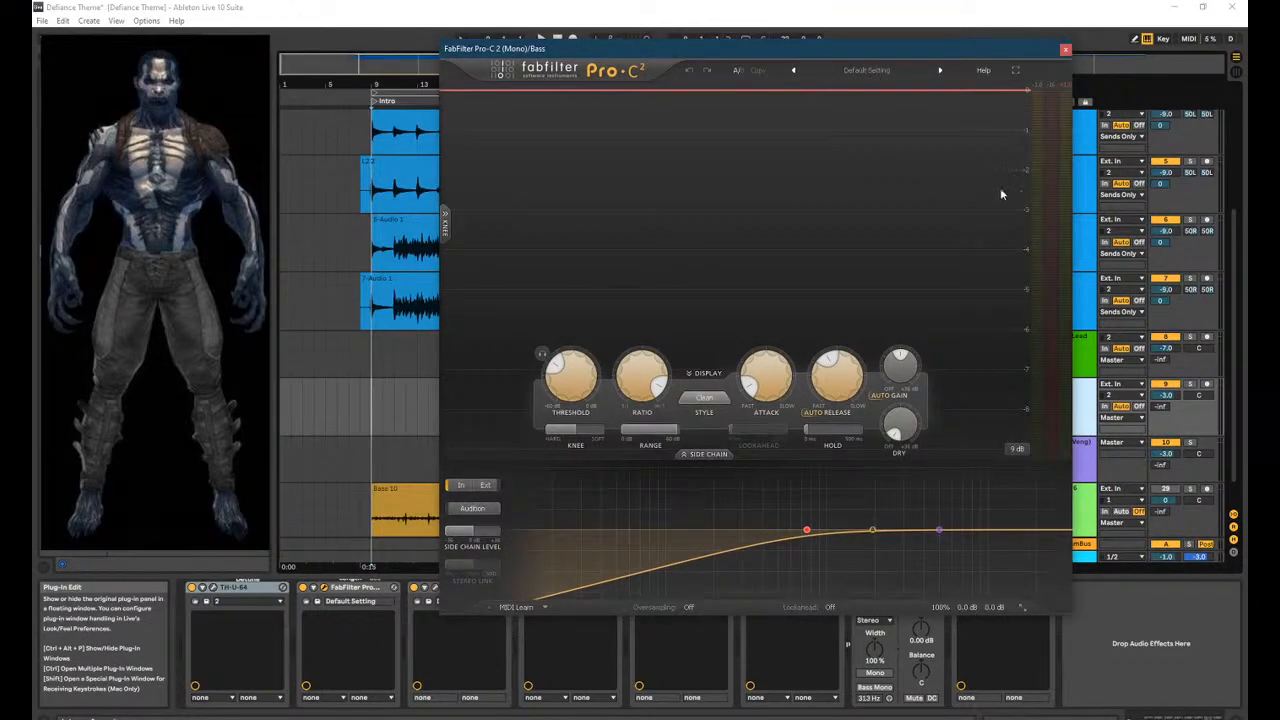
pyautogui.click(1066, 50)
# Select the 29 Bass 6 track to view its effects, and start playback of the mix from bar 7.
pyautogui.scroll(-2, 724, 191)
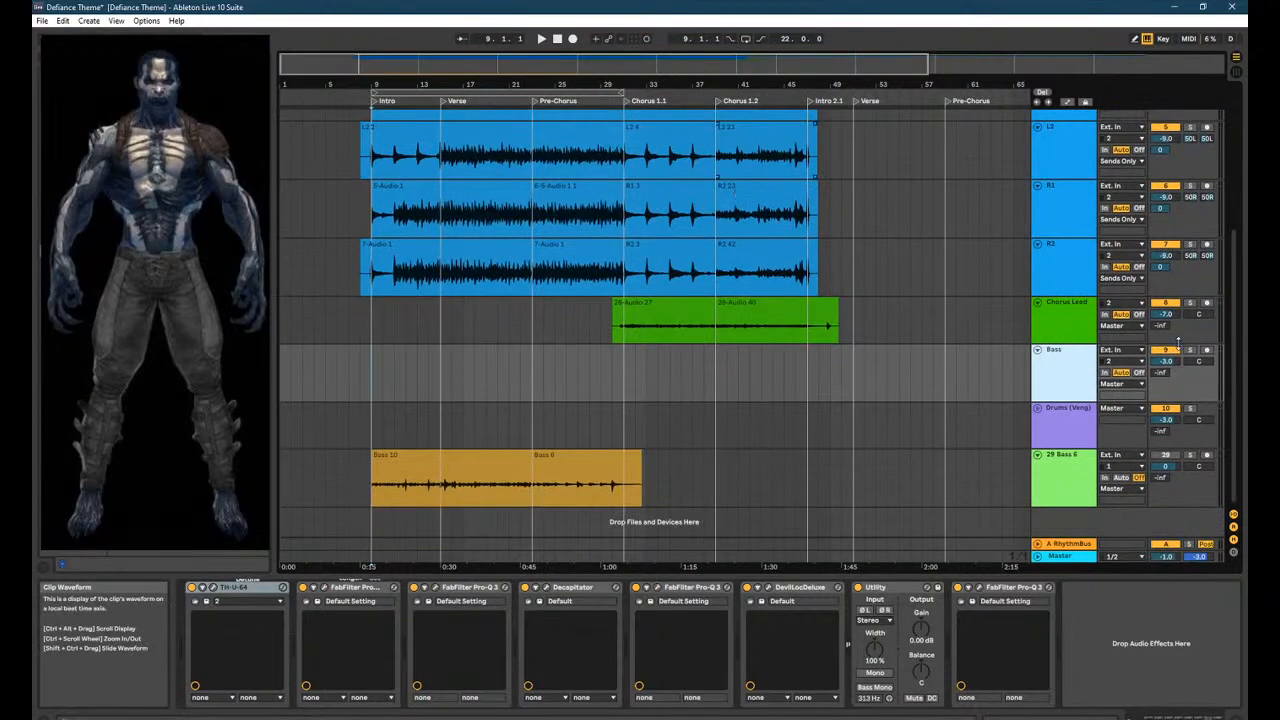
pyautogui.click(1068, 482)
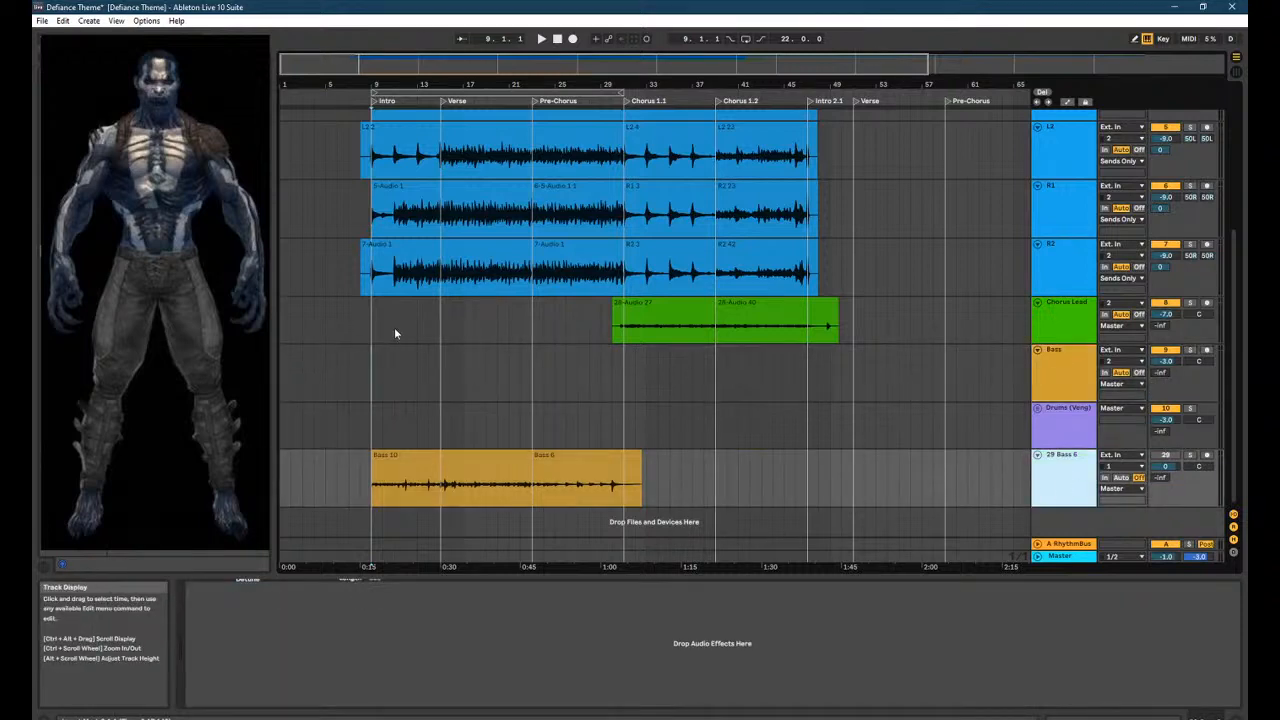
pyautogui.click(444, 328)
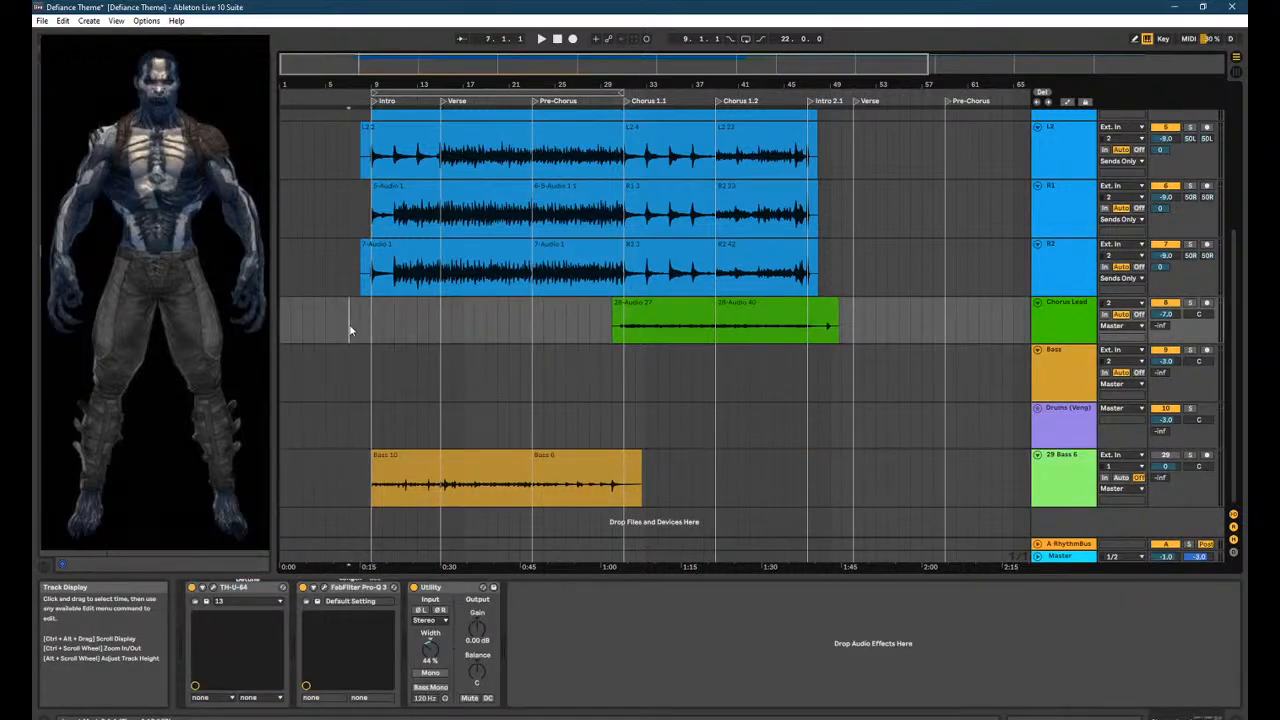
pyautogui.press('space')
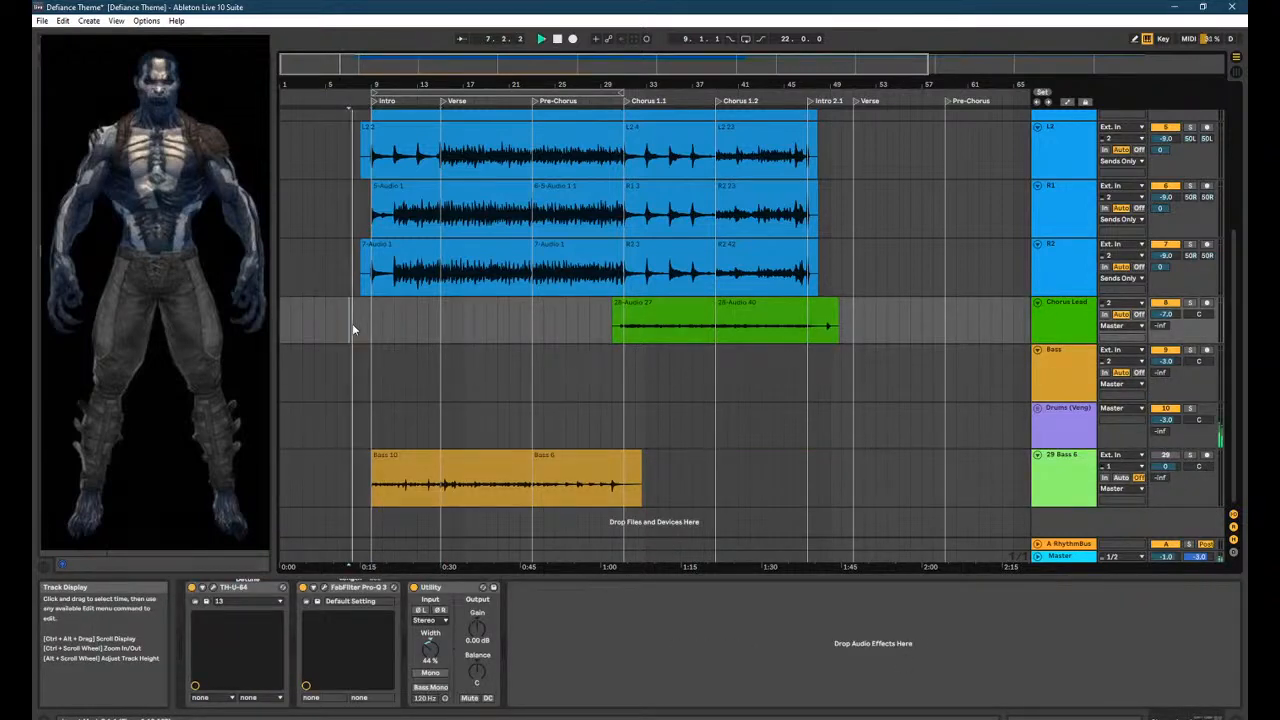
# Arm the Bass track, and compare the soloed Instrum and original Legacy of Kain tracks by playing each from the Intro.
pyautogui.click(1207, 350)
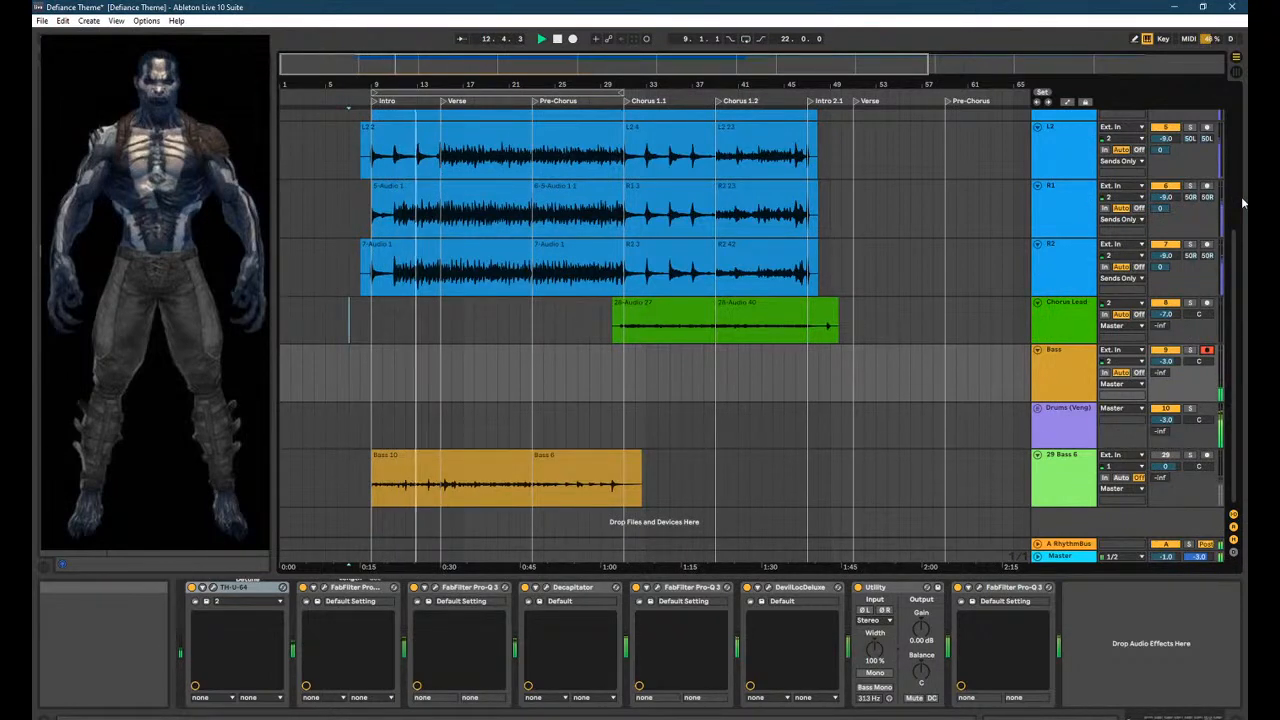
pyautogui.scroll(5, 1186, 466)
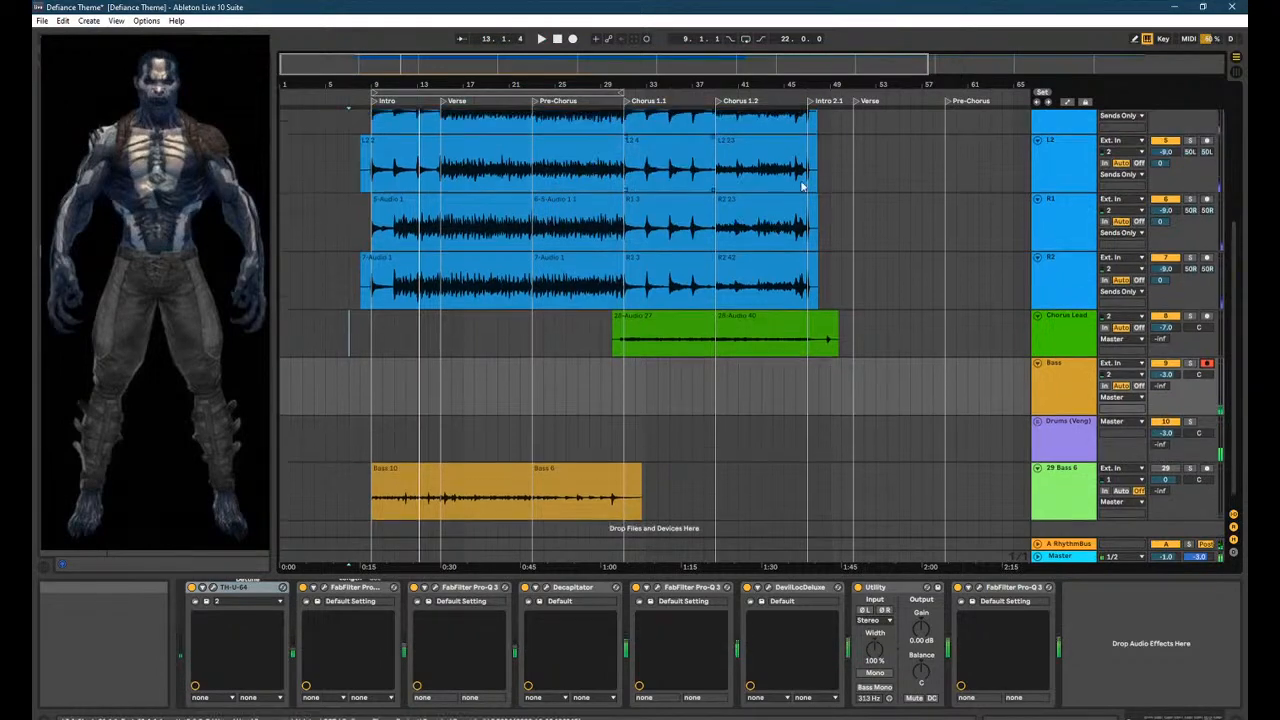
pyautogui.scroll(2, 1184, 330)
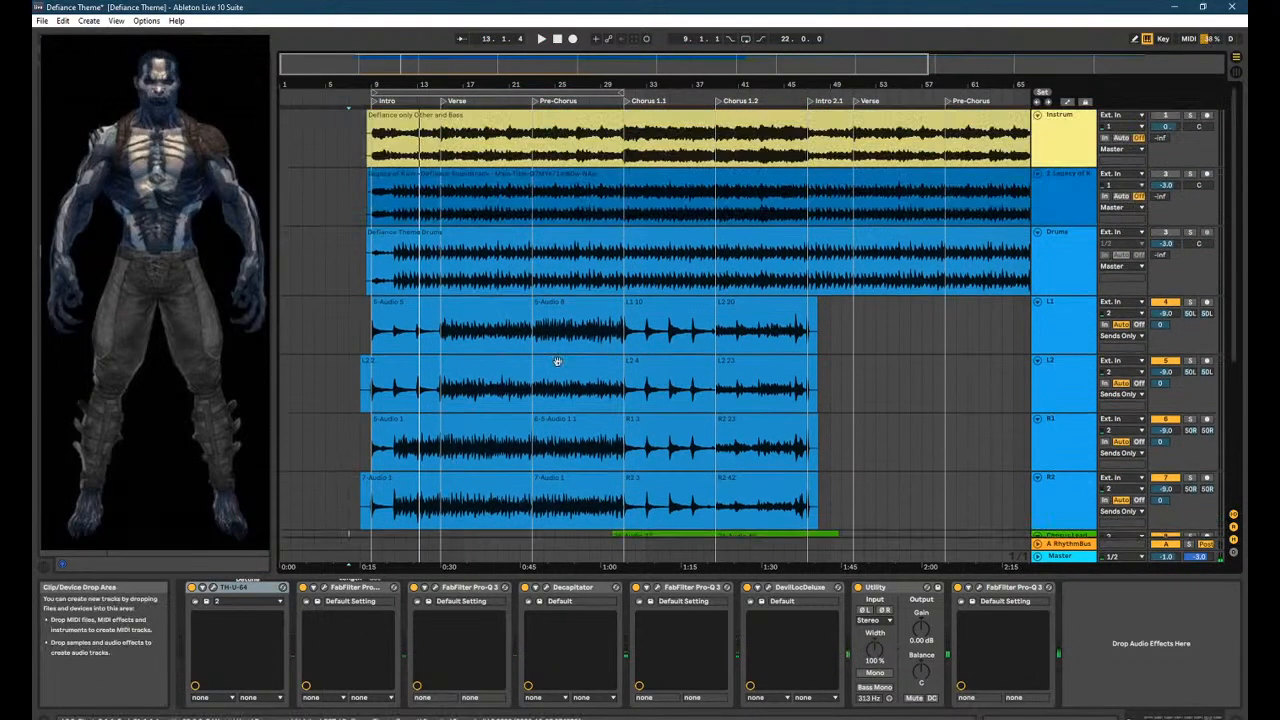
pyautogui.click(1189, 164)
pyautogui.click(1190, 116)
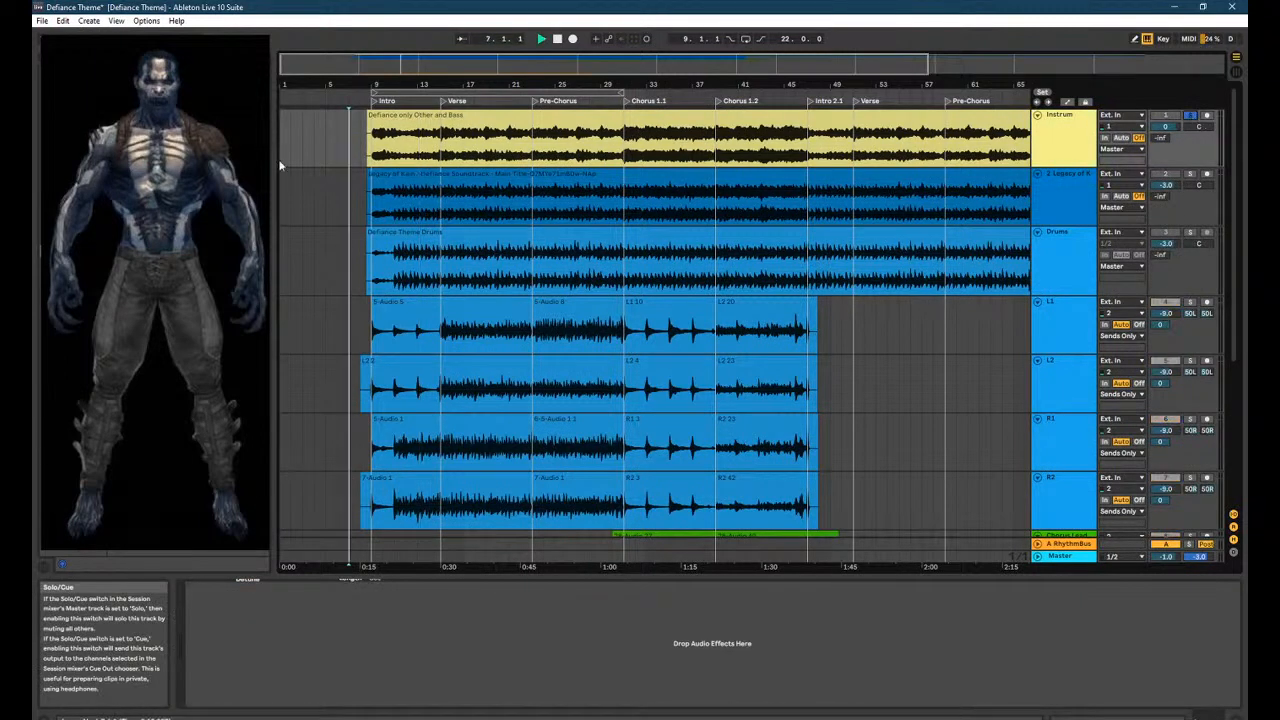
pyautogui.click(376, 154)
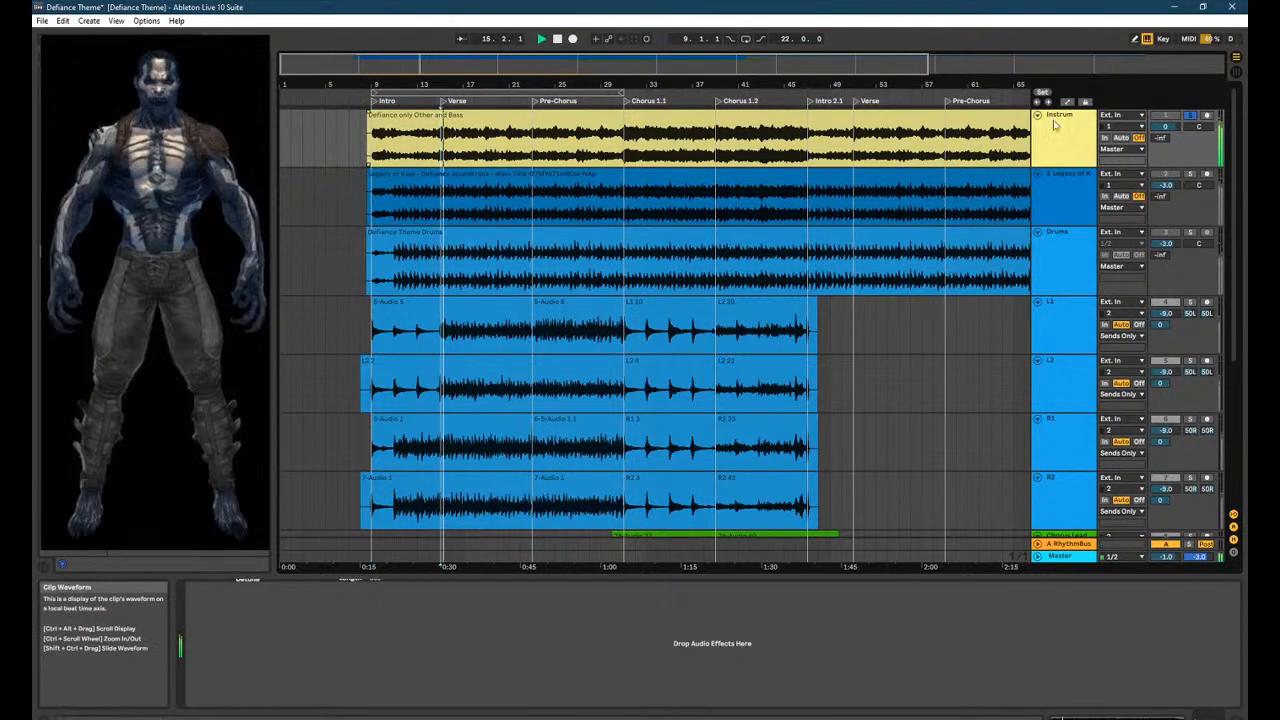
pyautogui.click(1191, 175)
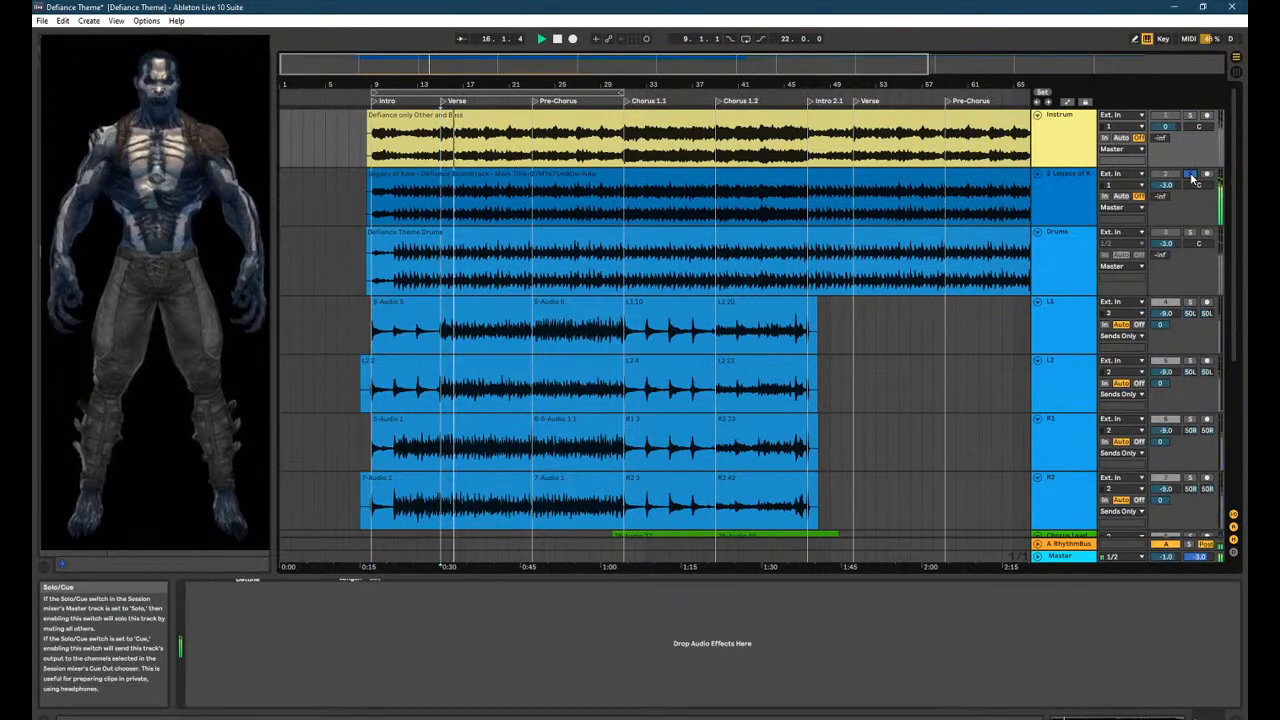
pyautogui.click(378, 214)
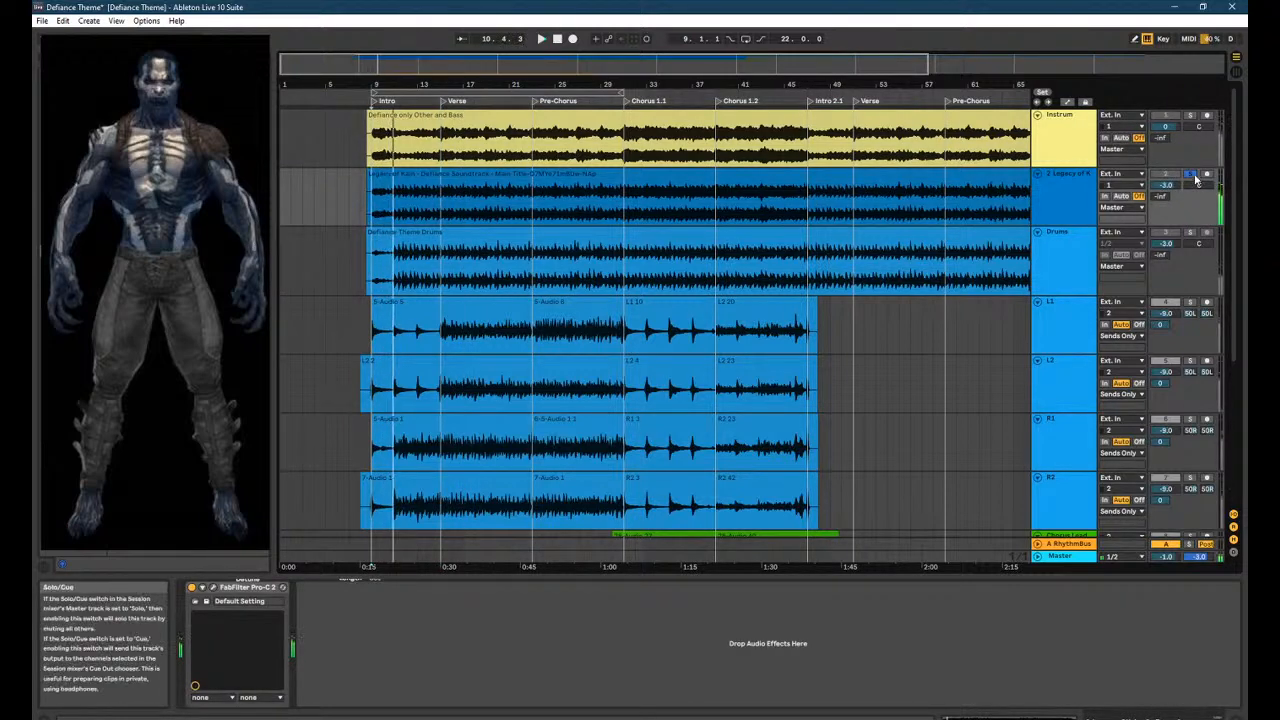
# Arm the Bass track again and play the mix from bar 8.
pyautogui.scroll(-5, 400, 430)
pyautogui.click(372, 362)
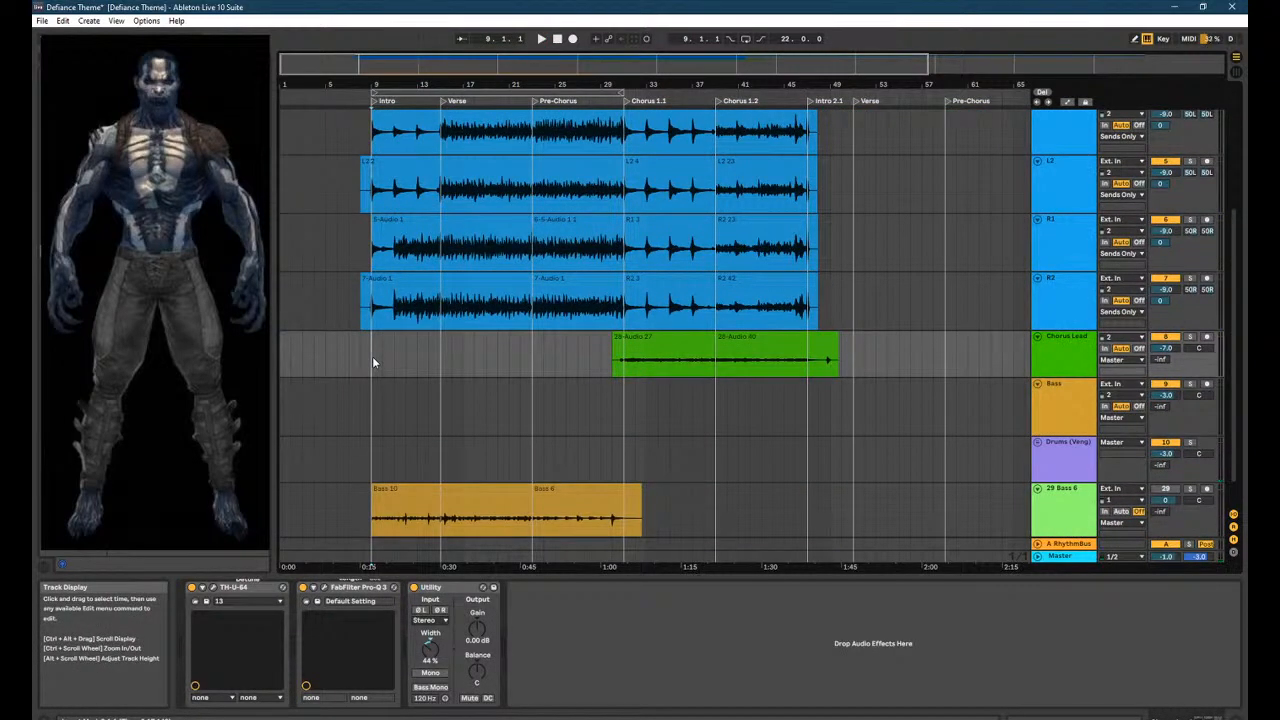
pyautogui.click(1207, 385)
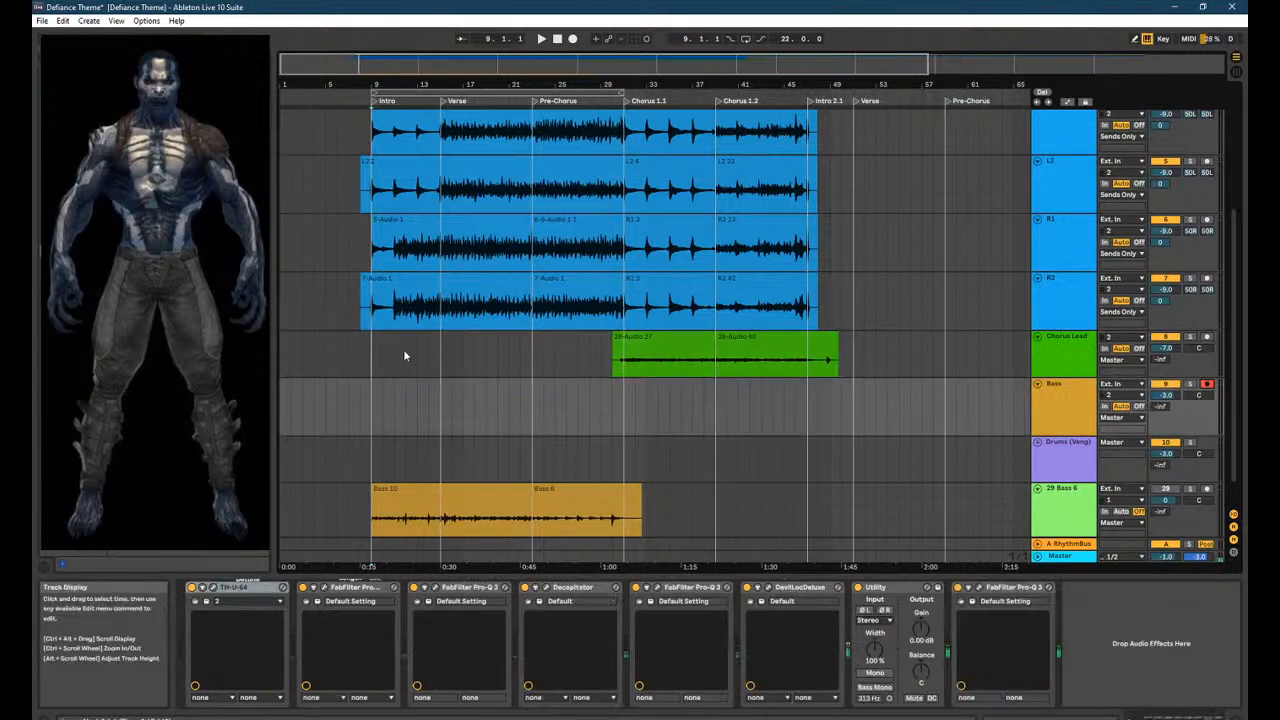
pyautogui.click(369, 359)
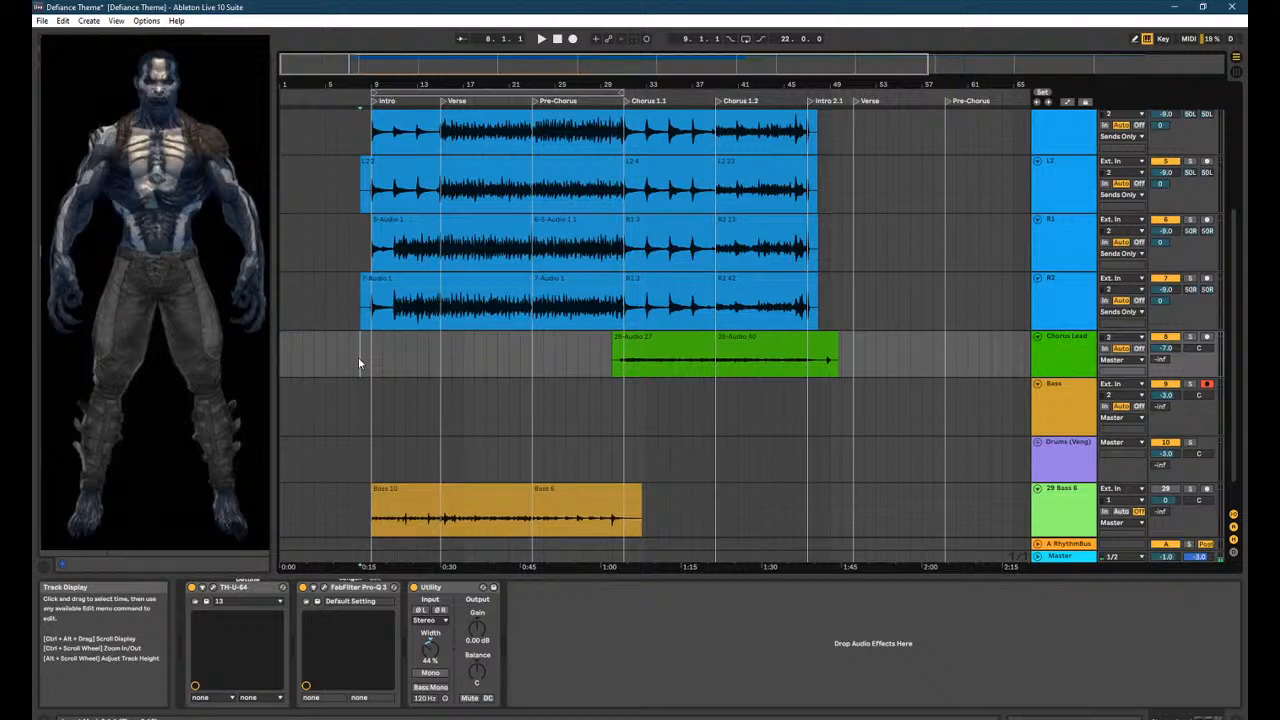
pyautogui.press('space')
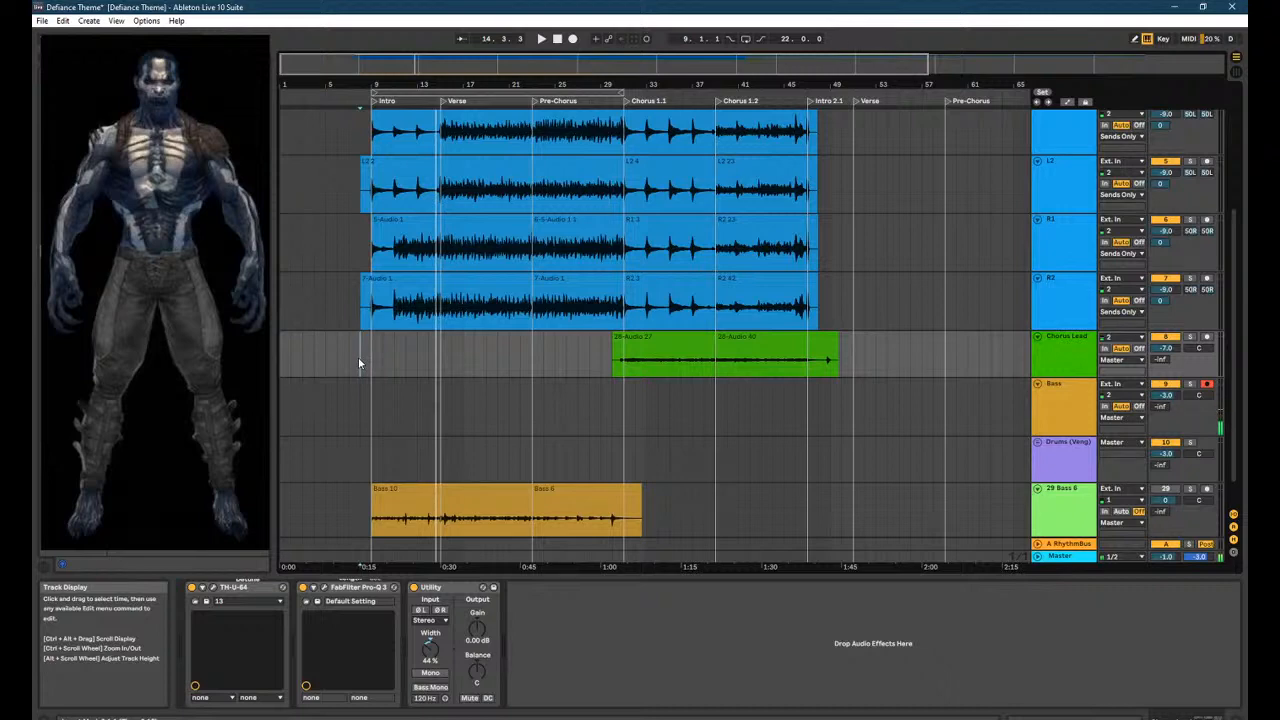
# Show the Bass track's effect chain and switch DevilLocDeluxe off and back on to compare the sound.
pyautogui.click(1062, 405)
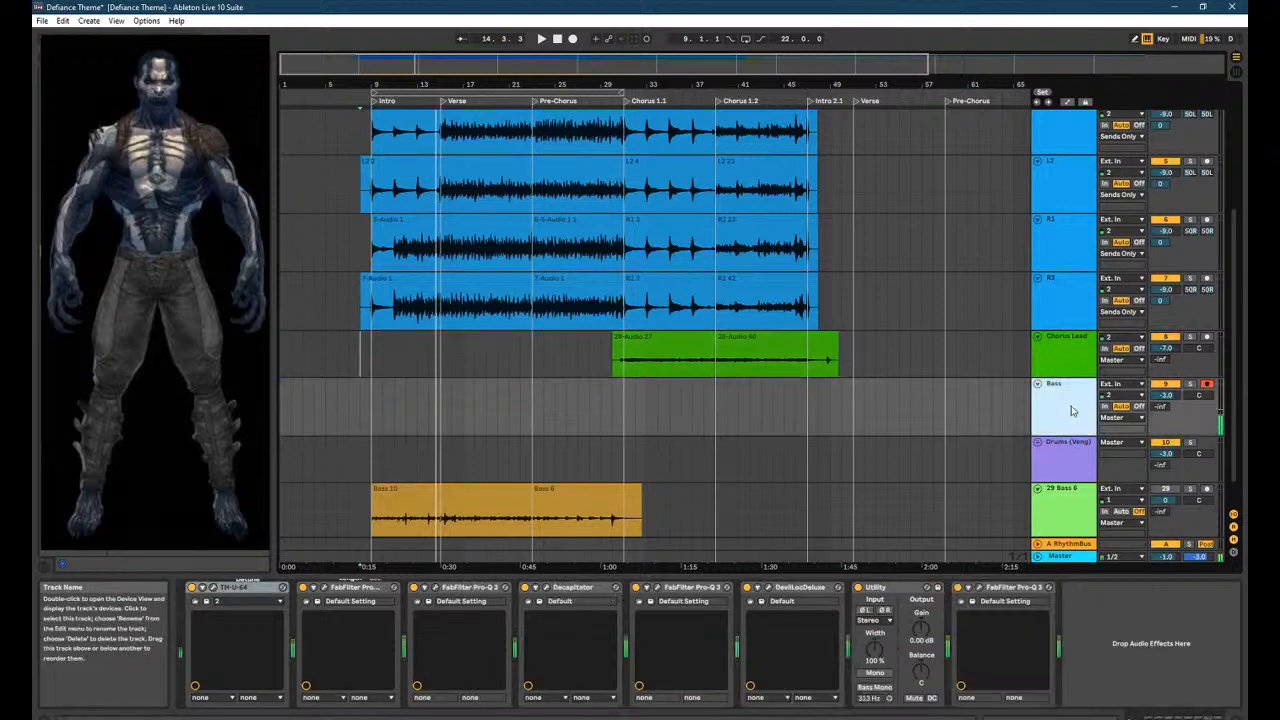
pyautogui.click(757, 590)
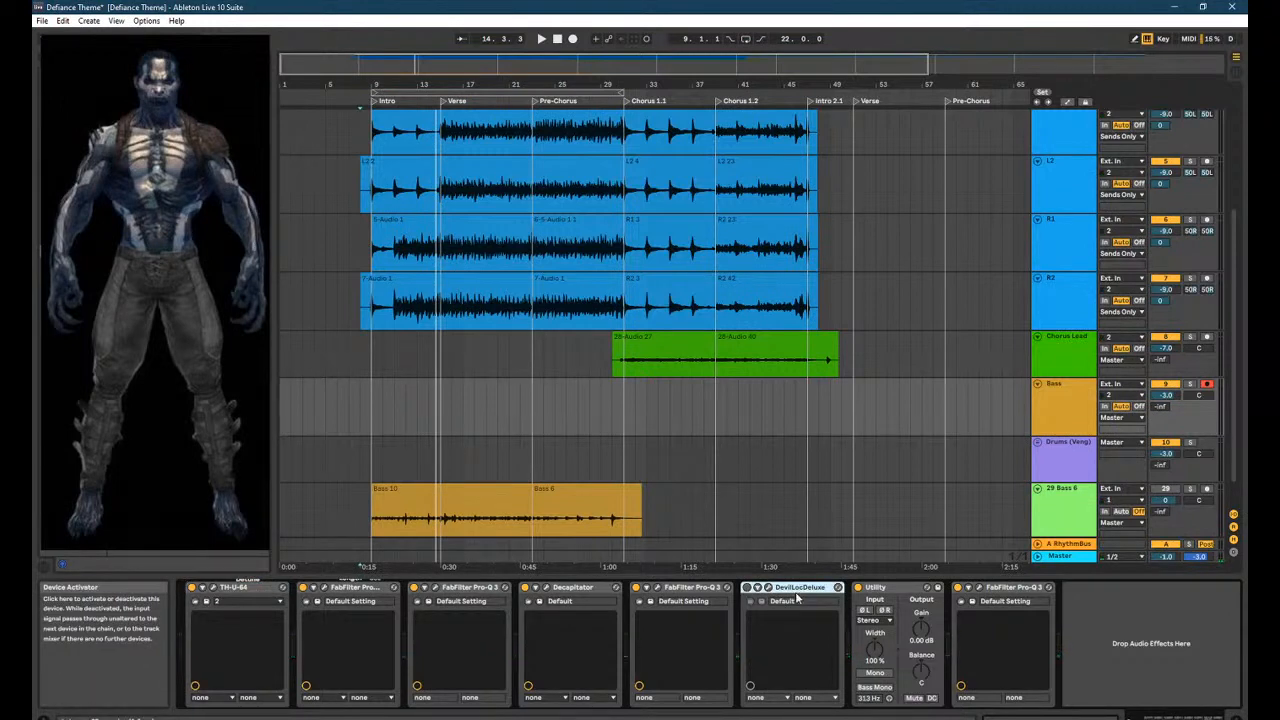
pyautogui.click(757, 588)
pyautogui.click(757, 588)
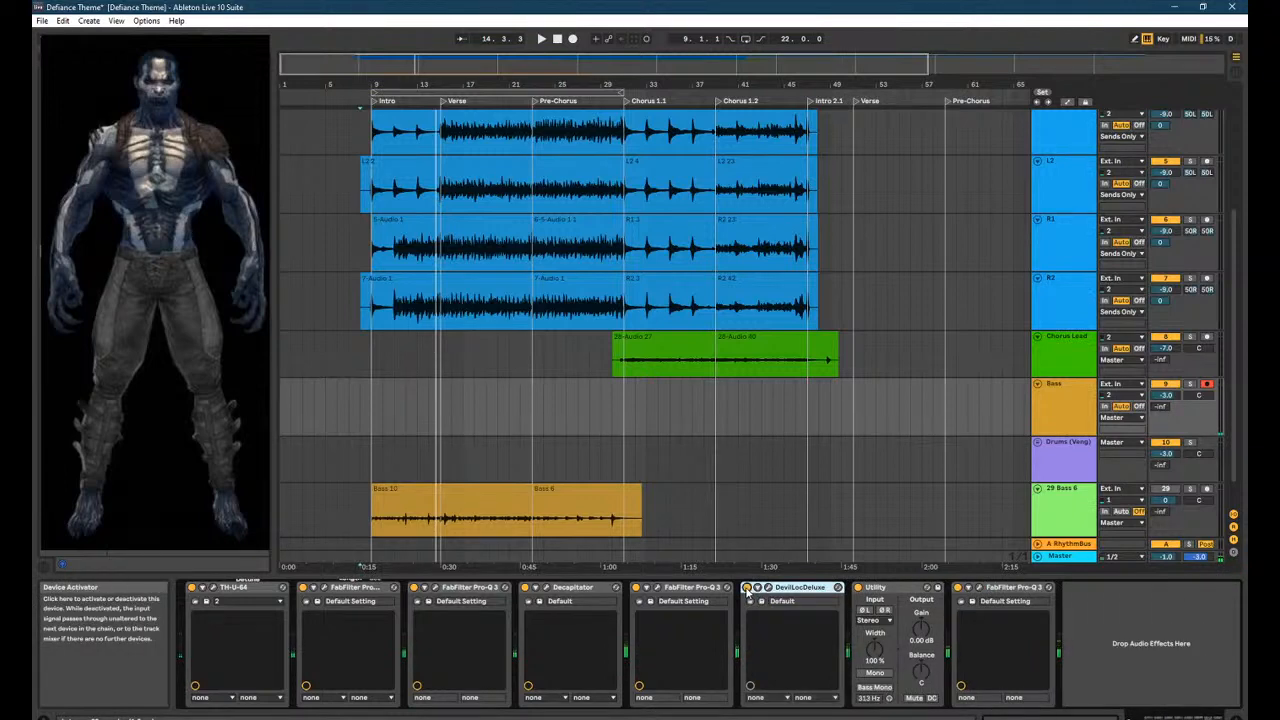
# Open the Decapitator on the Bass track to view its settings, and deactivate the effect.
pyautogui.click(545, 588)
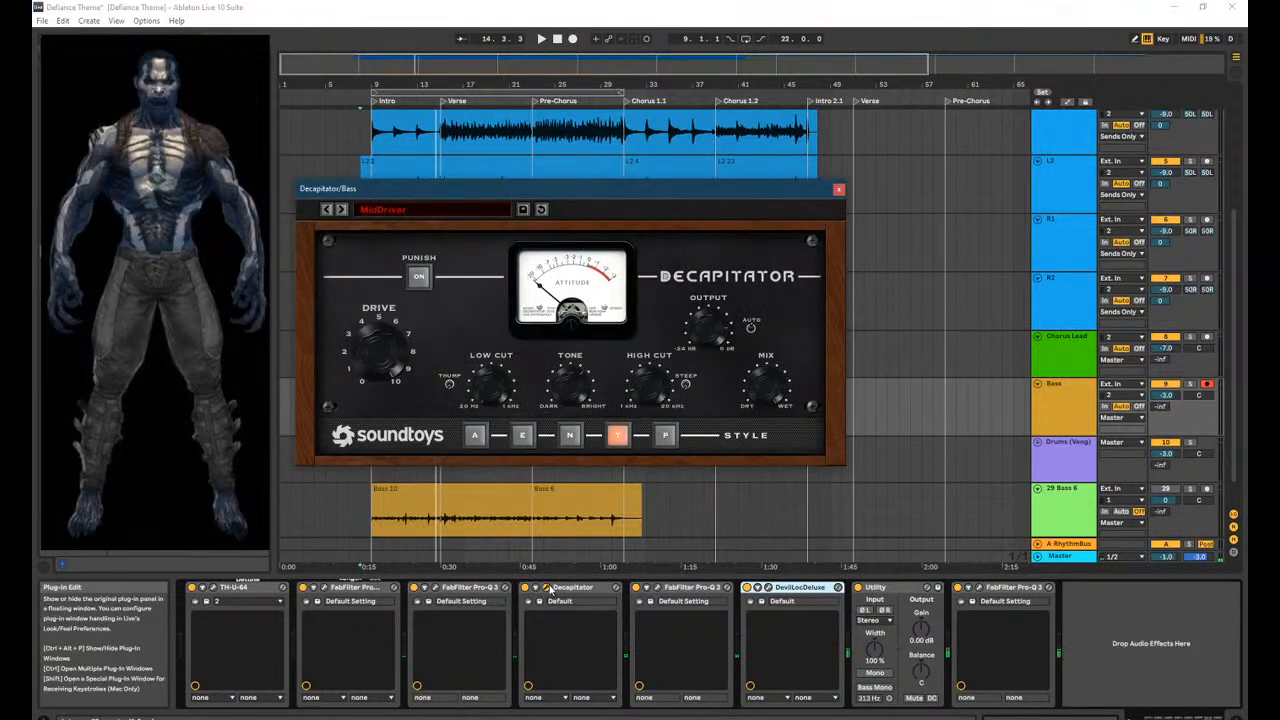
pyautogui.moveTo(629, 191); pyautogui.dragTo(665, 187)
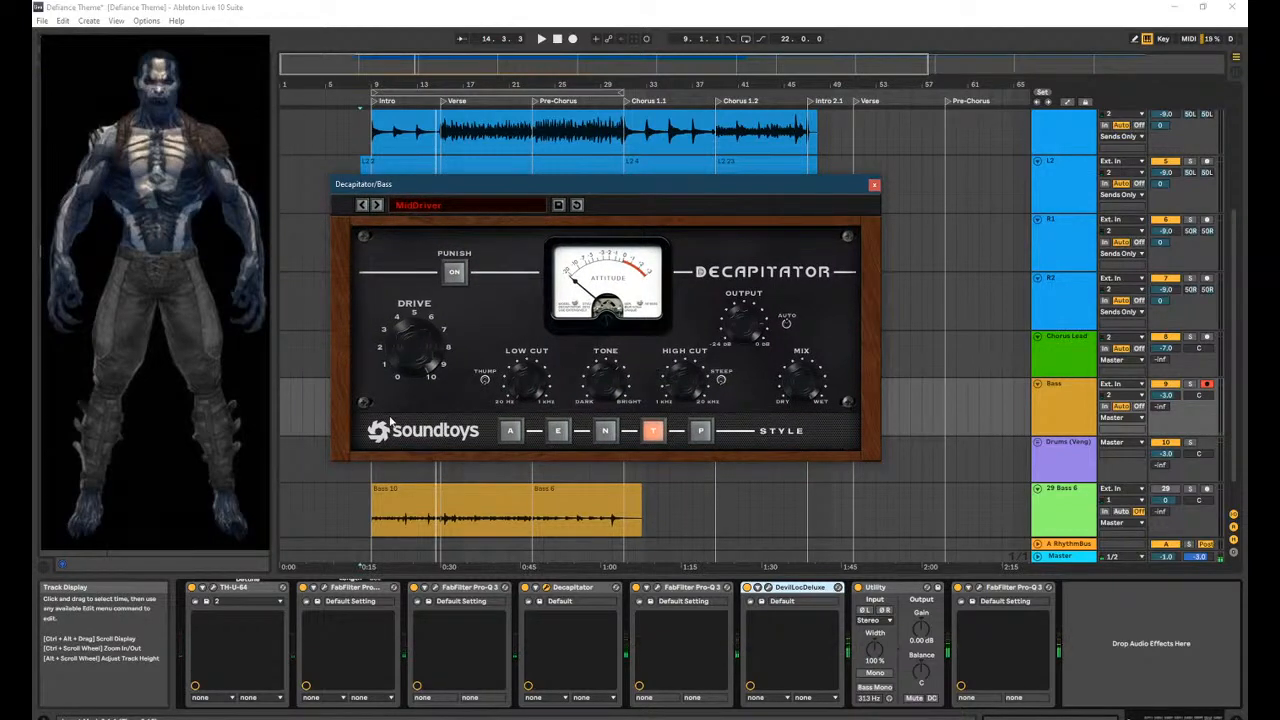
pyautogui.click(525, 592)
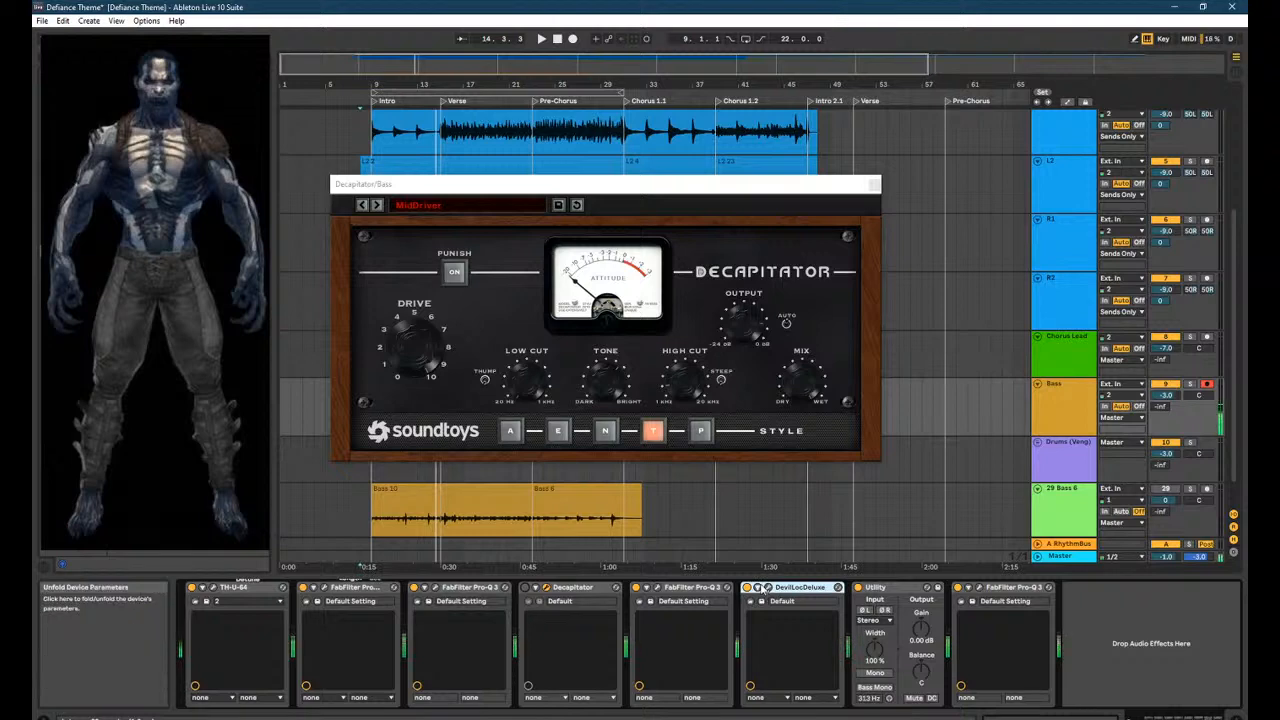
# Inspect the DevilLocDeluxe settings on the Bass track, and close the Decapitator and DevilLocDeluxe windows.
pyautogui.click(768, 589)
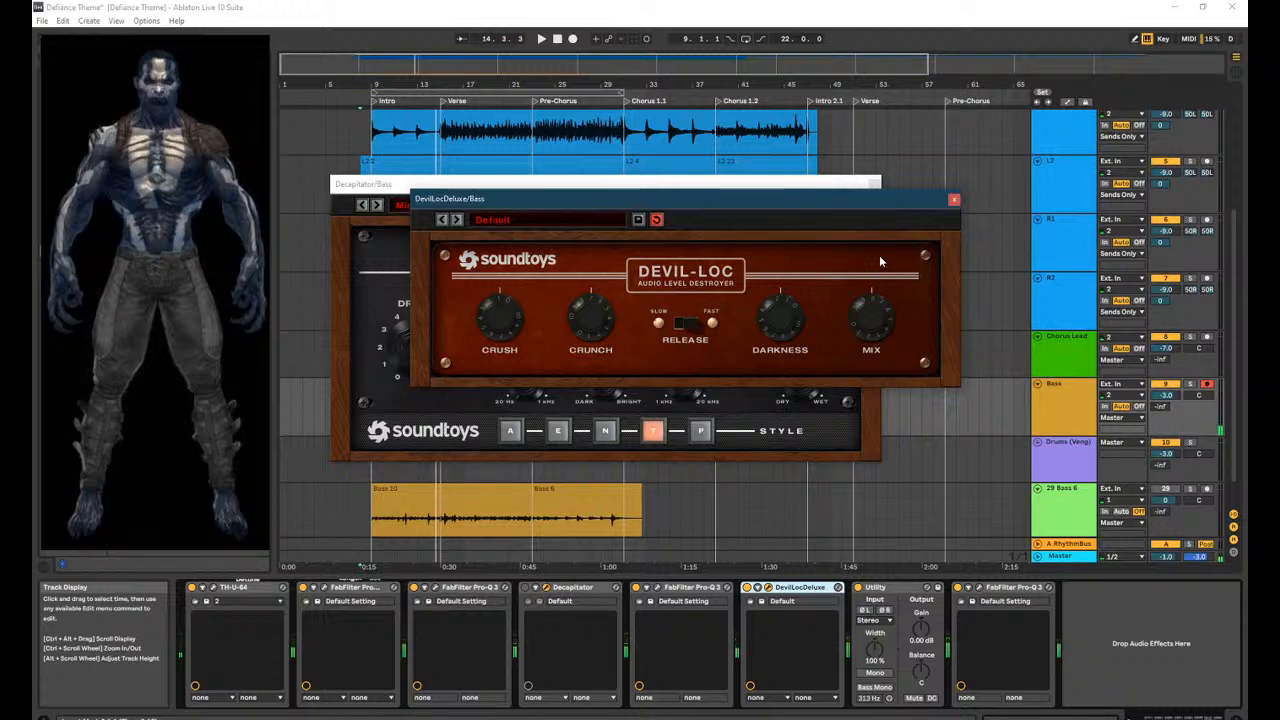
pyautogui.click(393, 209)
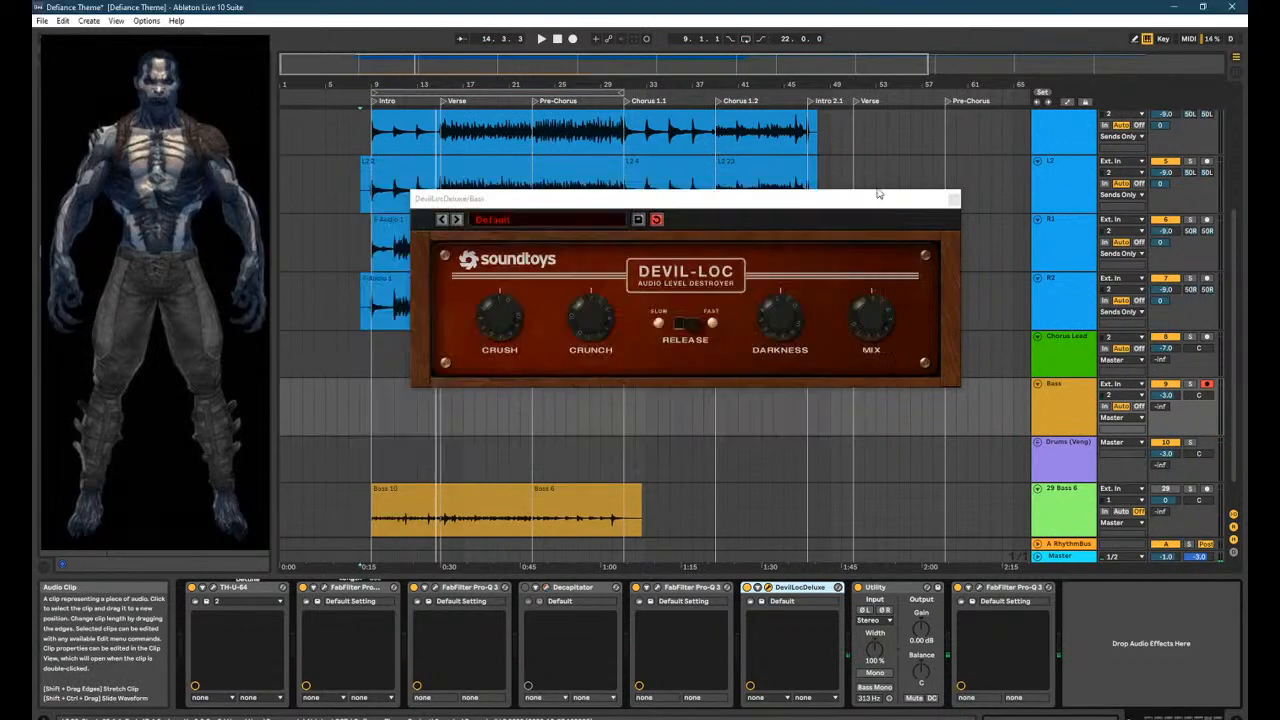
pyautogui.click(945, 199)
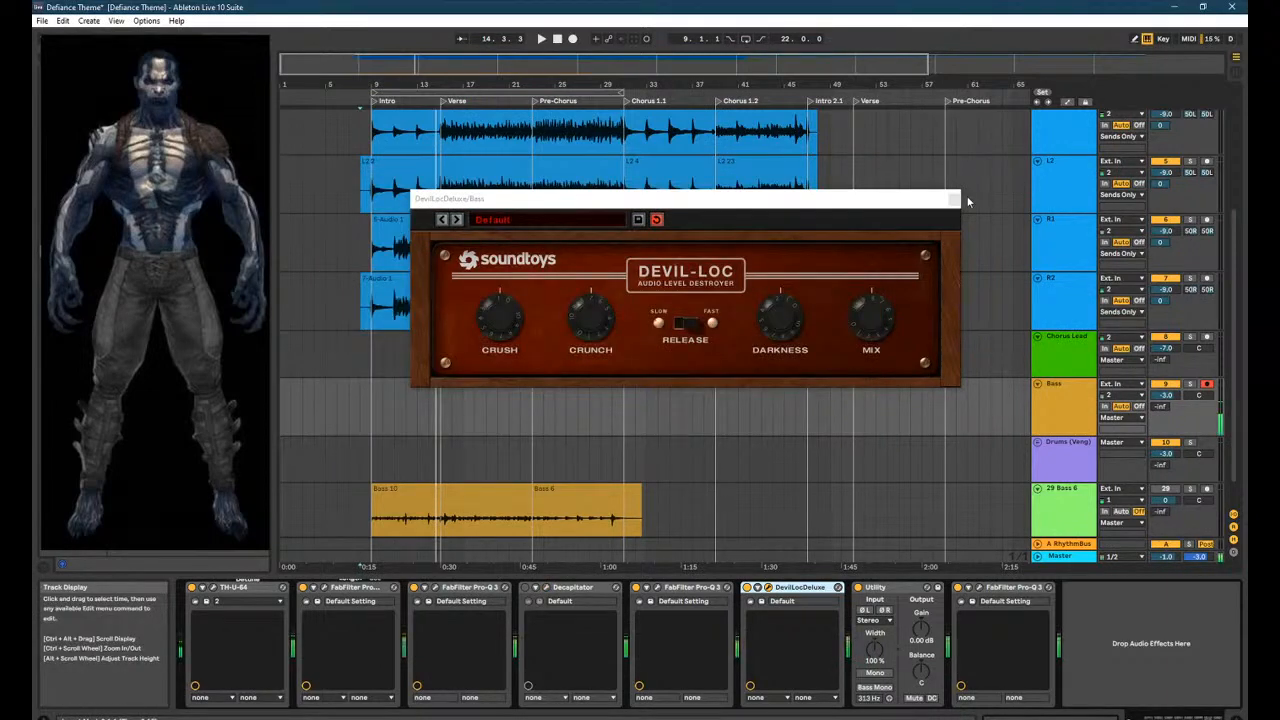
pyautogui.click(953, 200)
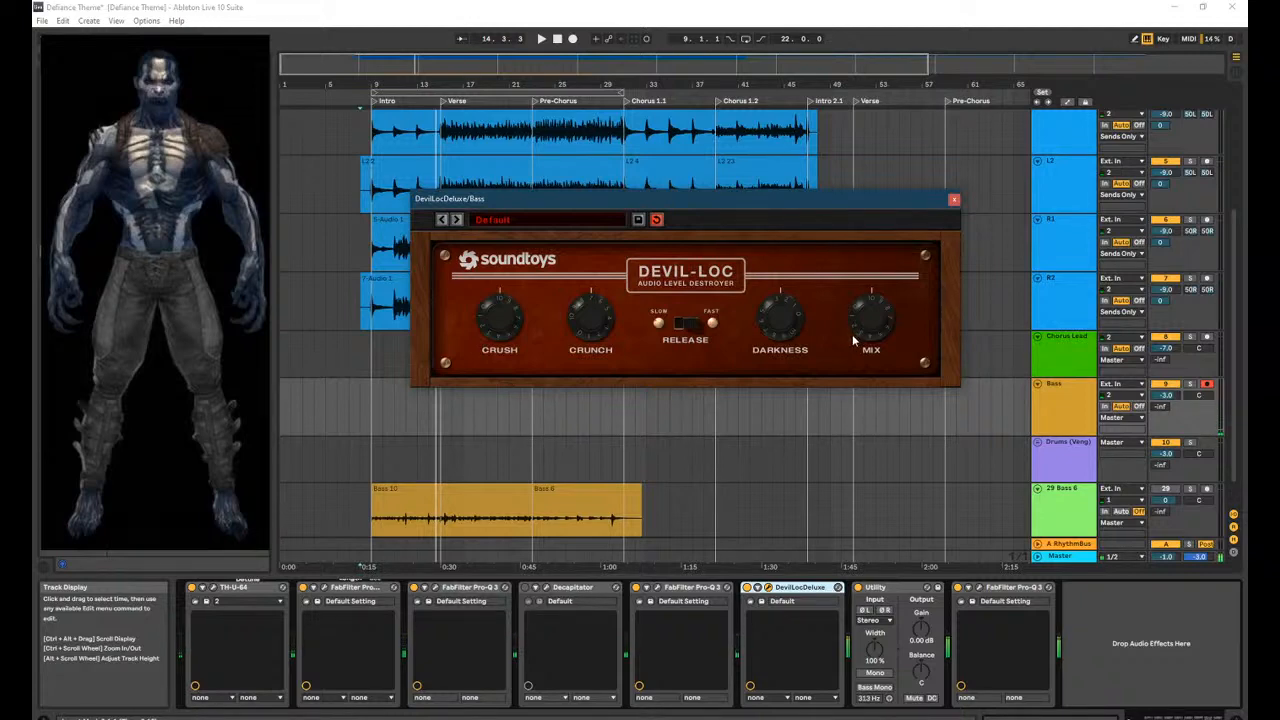
pyautogui.click(954, 199)
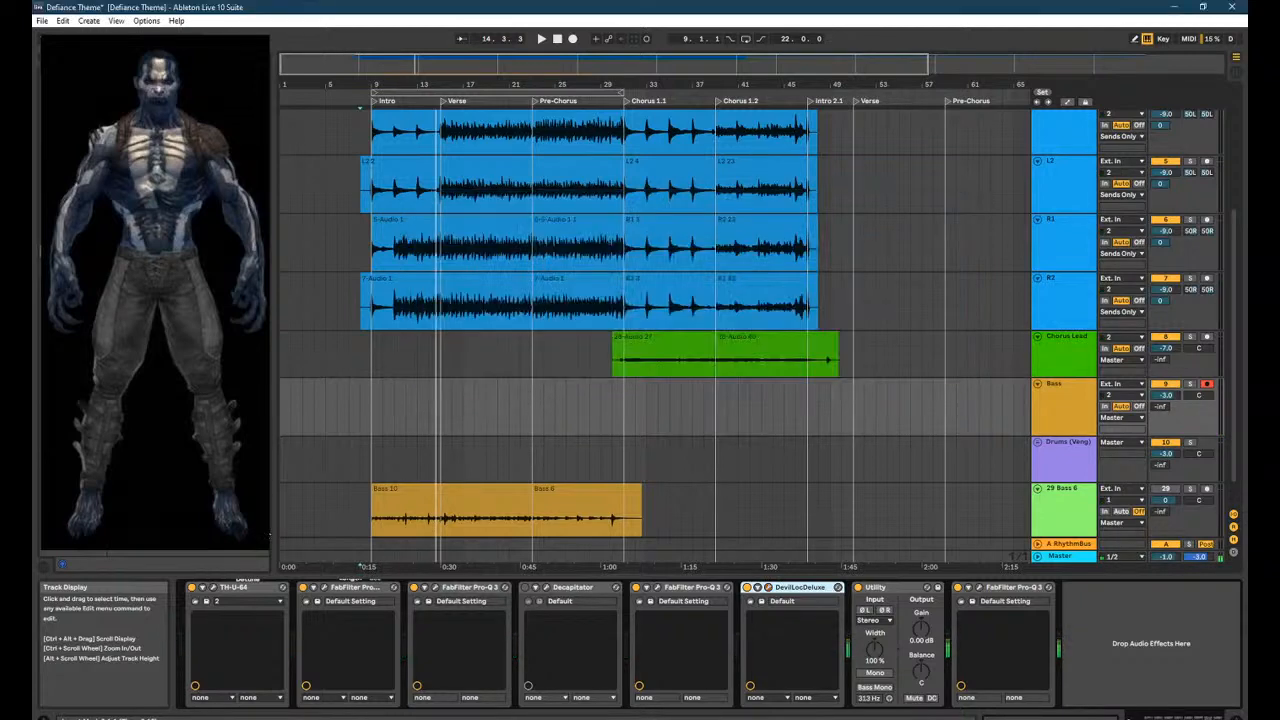
# Adjust the noise gate in the master controls of the Bass track's TH-U amp, and close the plug-in window after rechecking it.
pyautogui.click(208, 590)
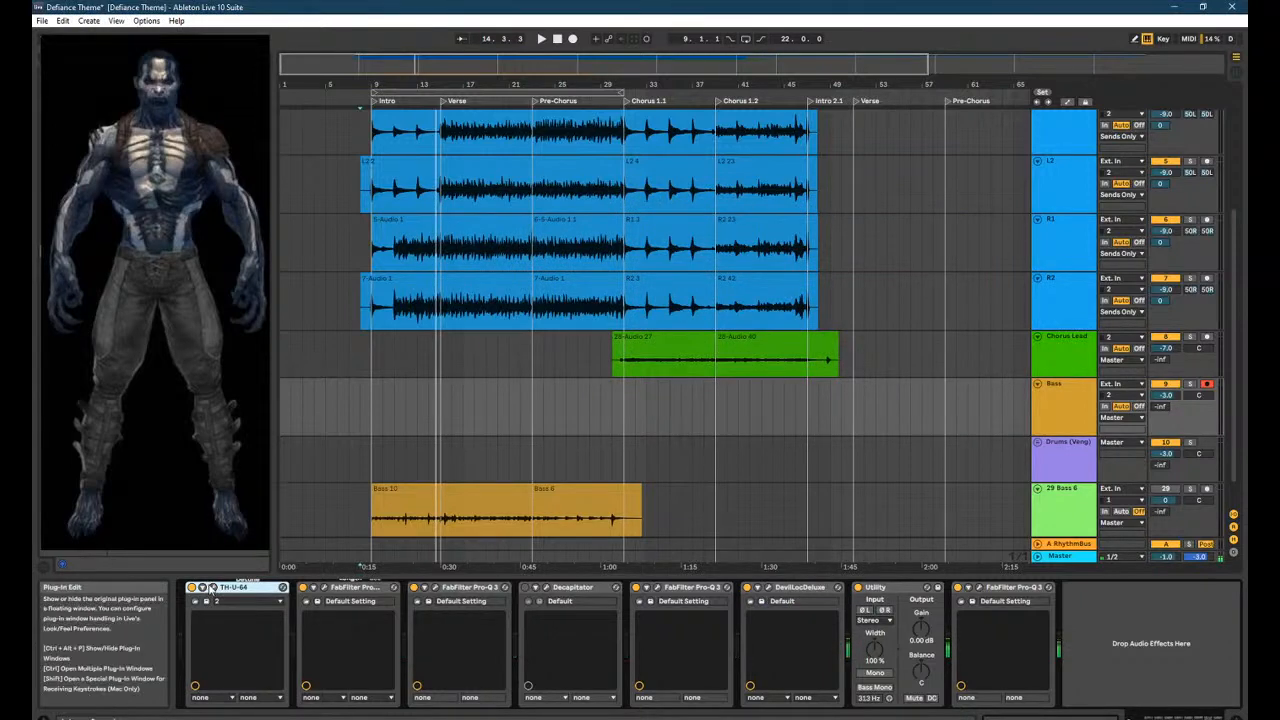
pyautogui.click(210, 590)
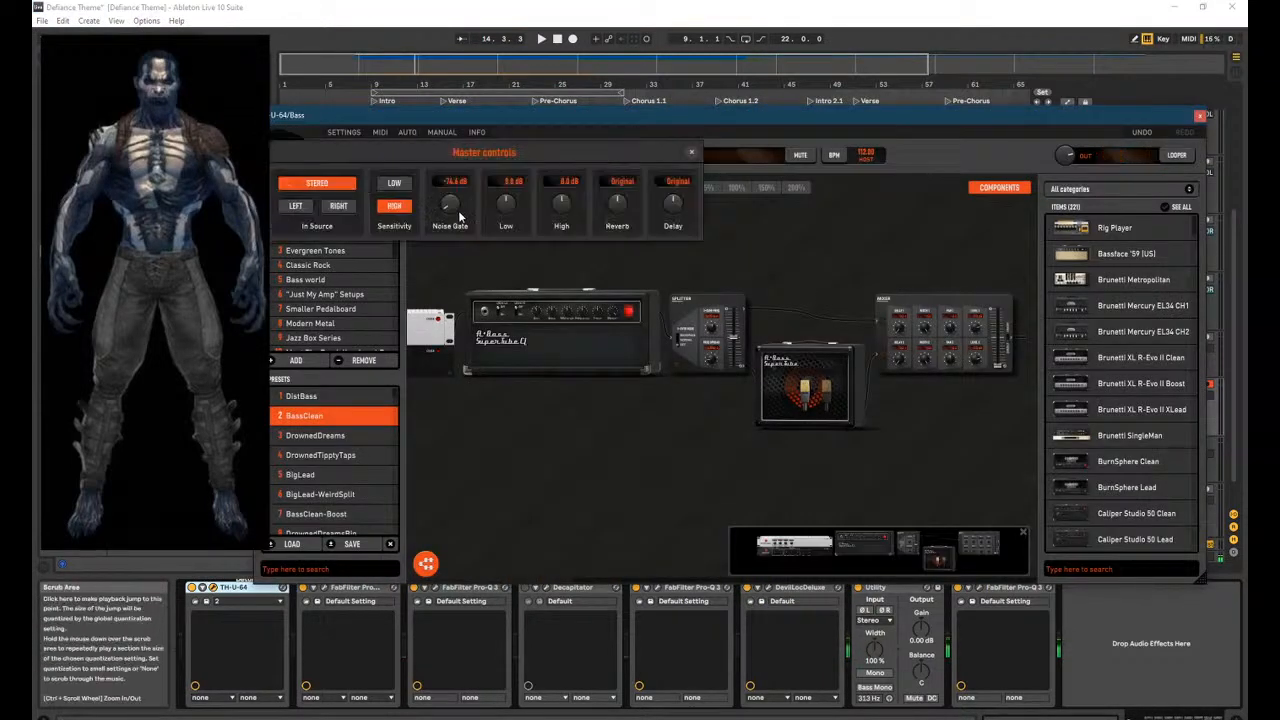
pyautogui.moveTo(460, 216); pyautogui.dragTo(460, 198)
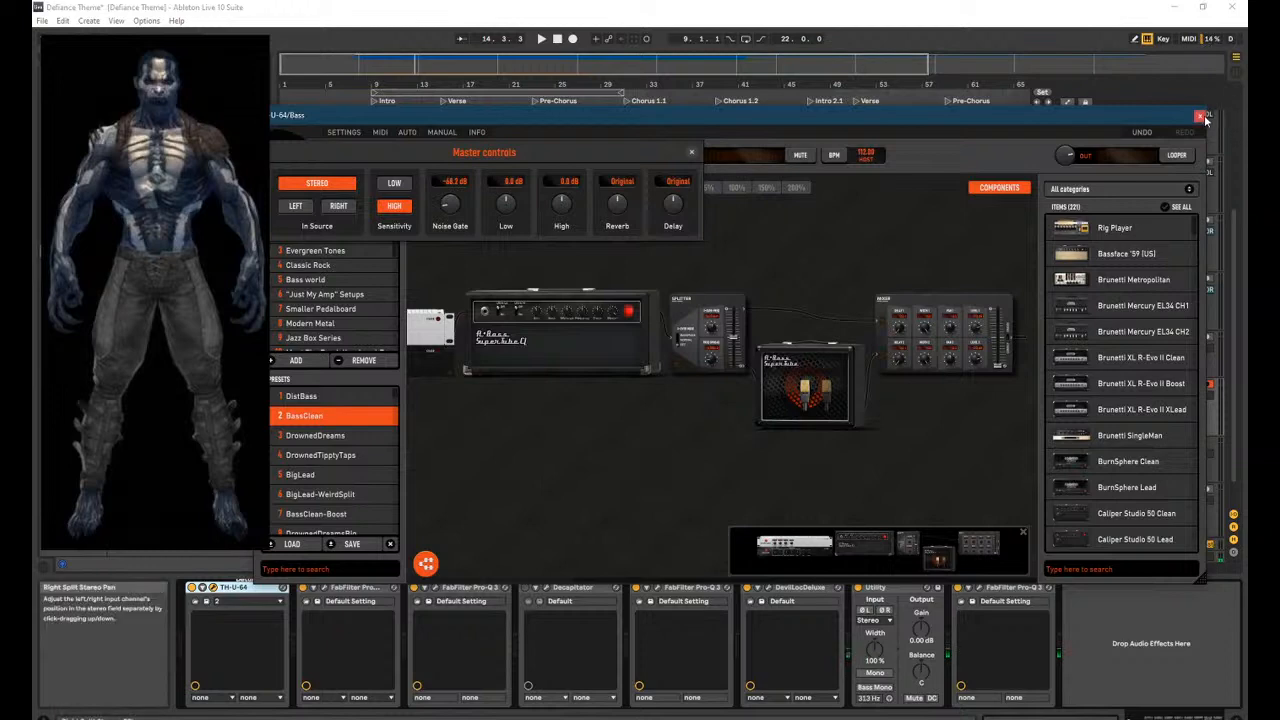
pyautogui.click(1200, 117)
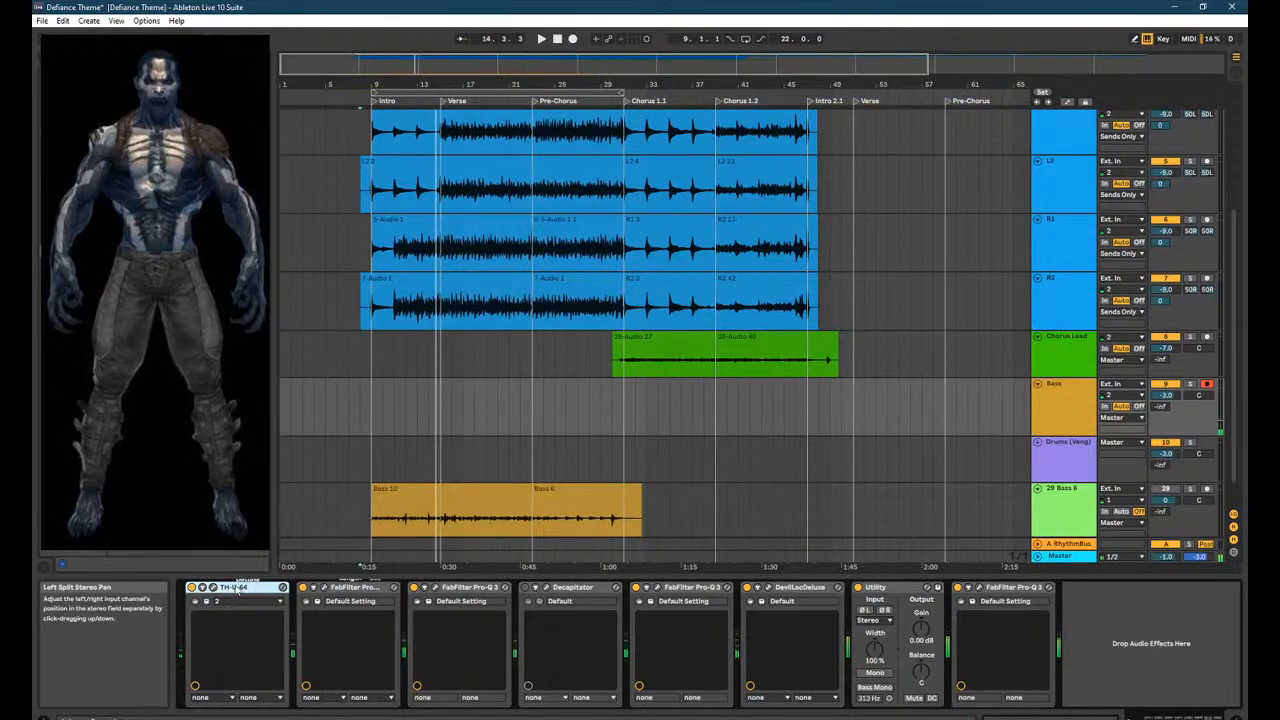
pyautogui.click(211, 588)
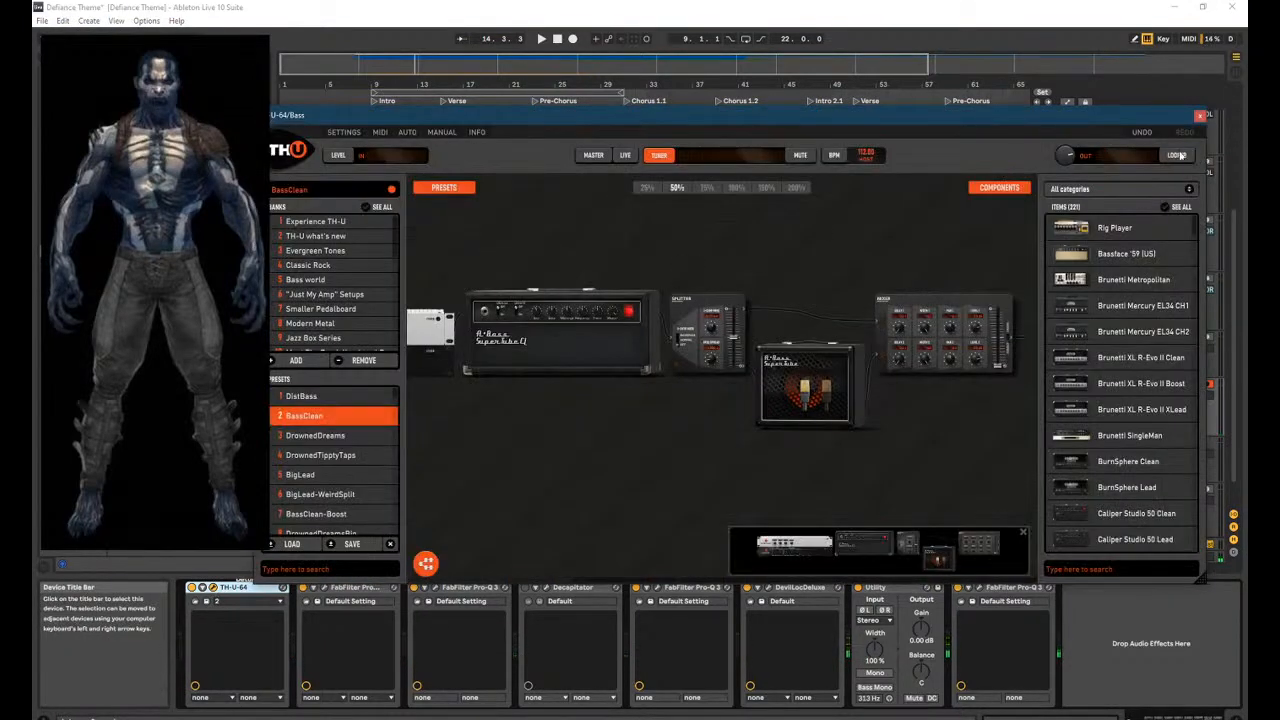
pyautogui.click(1200, 117)
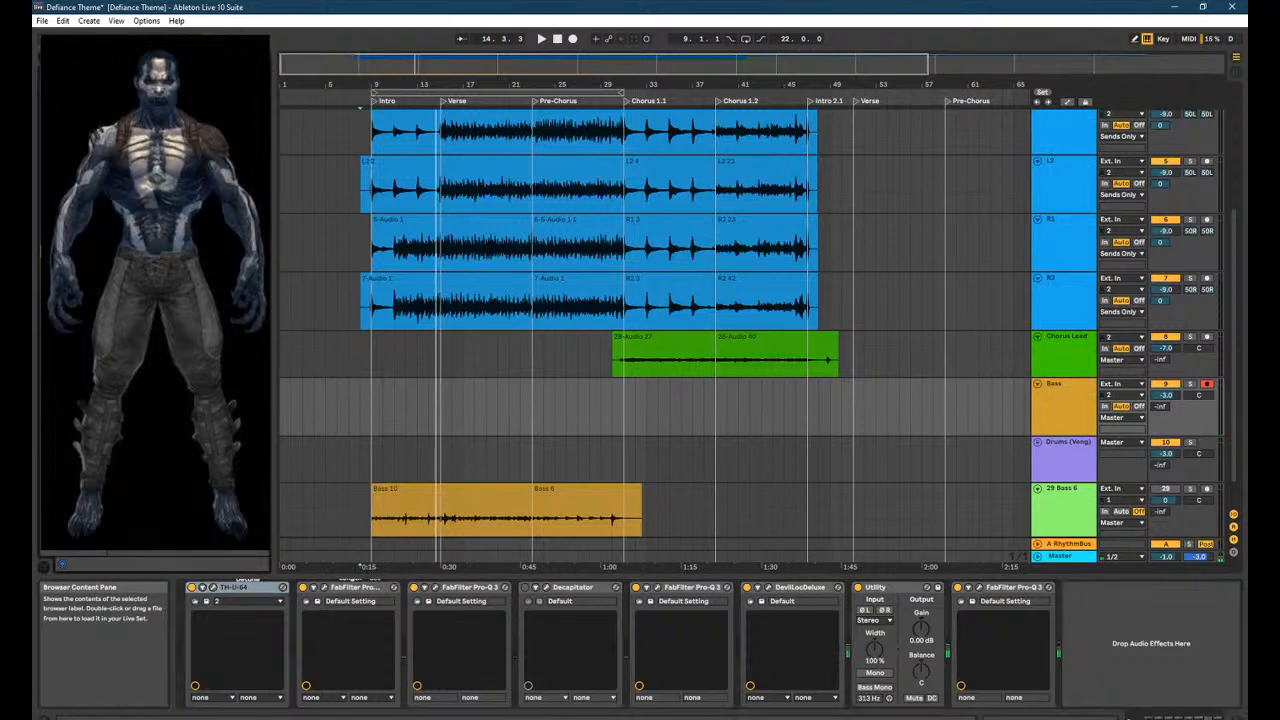
# Add FabFilter Pro-G (Mono) to the Bass track and move it to the start of the effect chain, before TH-U.
pyautogui.doubleClick(160, 290)
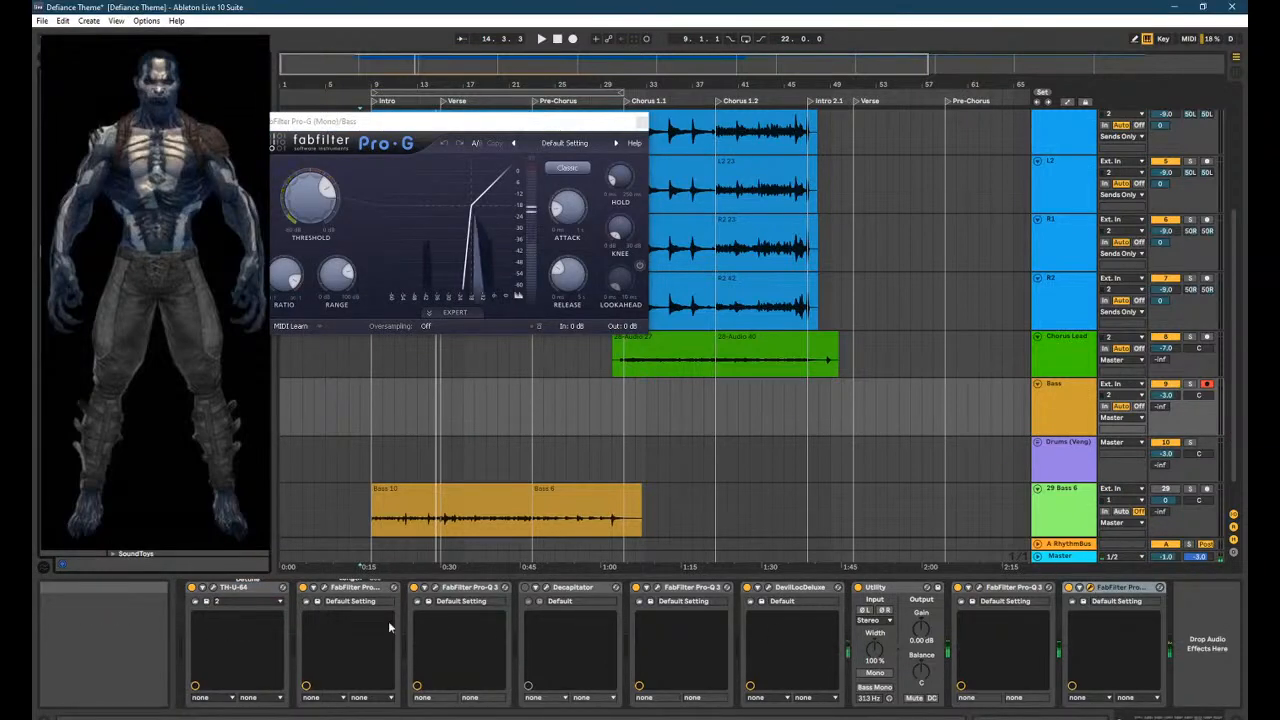
pyautogui.moveTo(1110, 588); pyautogui.dragTo(217, 652)
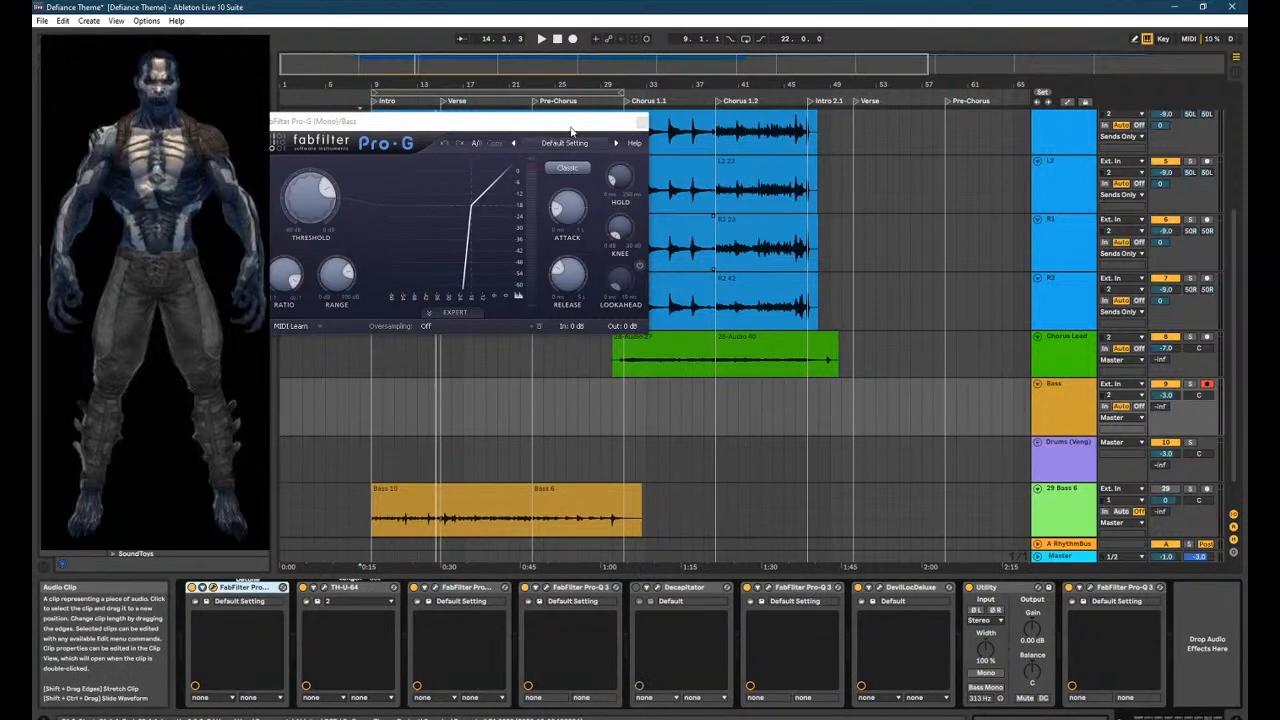
pyautogui.moveTo(580, 121); pyautogui.dragTo(673, 157)
# Load the Bass preset "Tight and Clicky Attack bM" in Pro-G and set the threshold to about -41.52 dB.
pyautogui.click(667, 177)
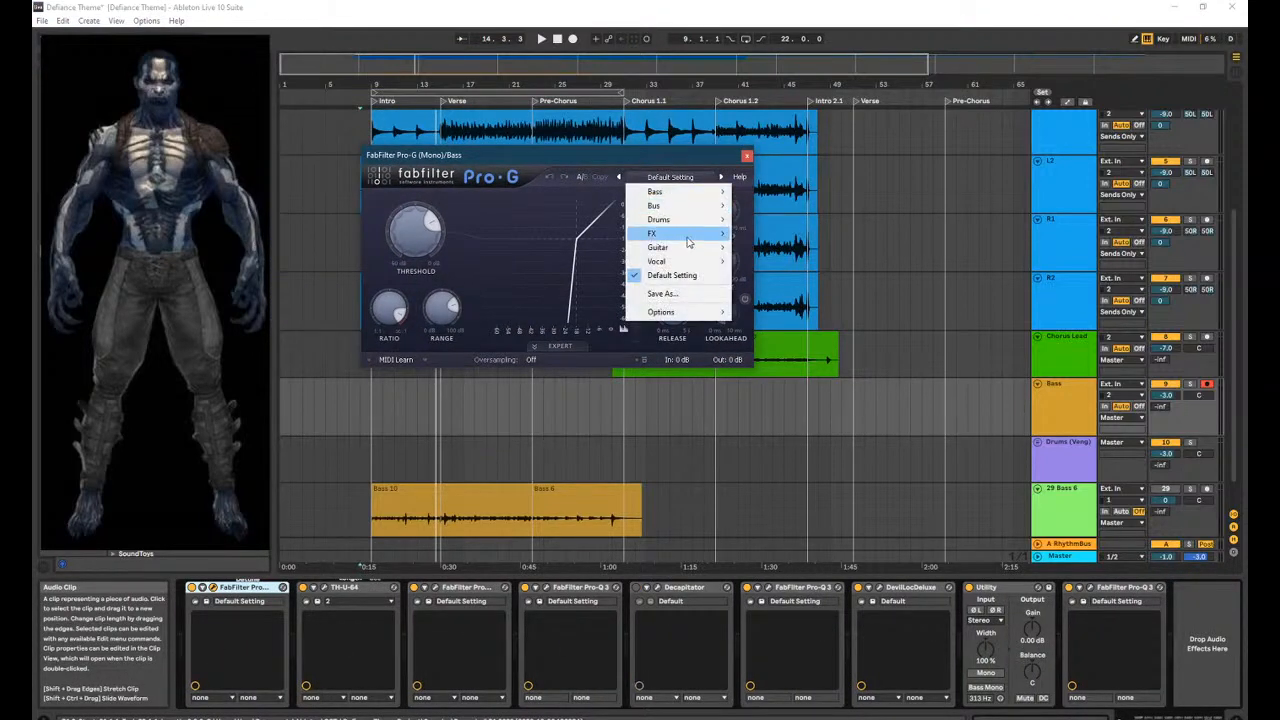
pyautogui.moveTo(703, 255)
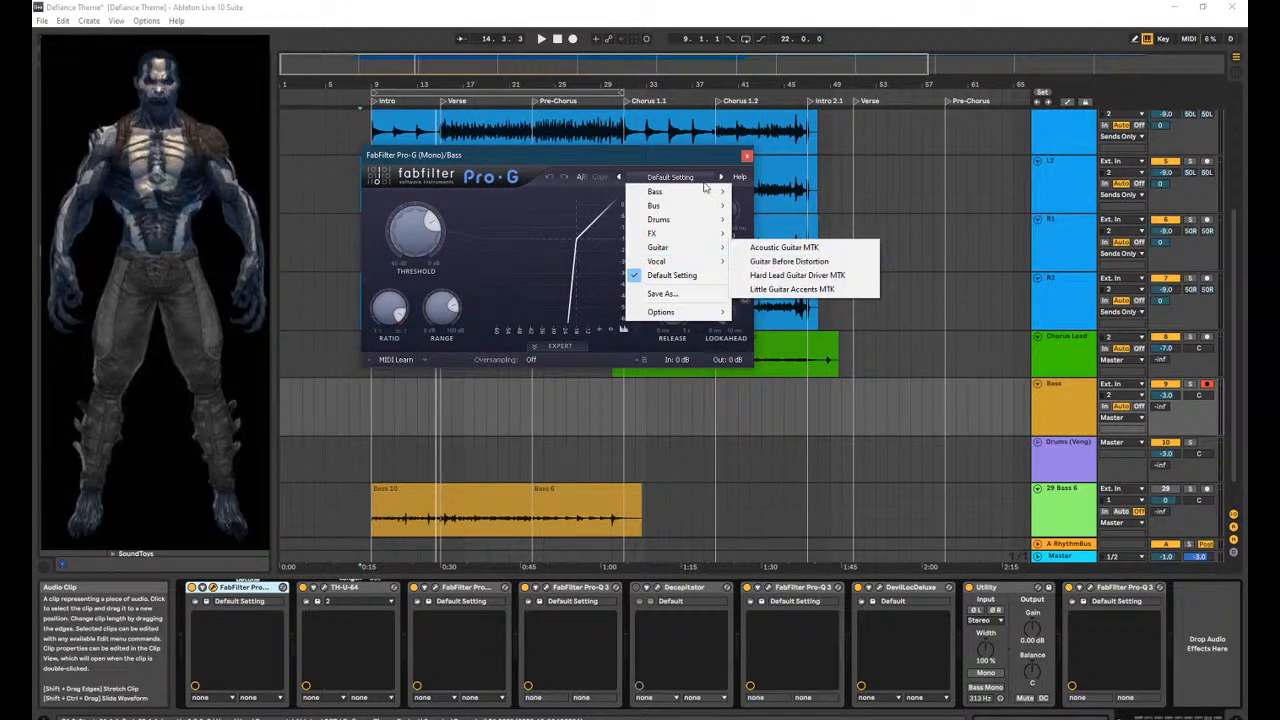
pyautogui.moveTo(697, 190)
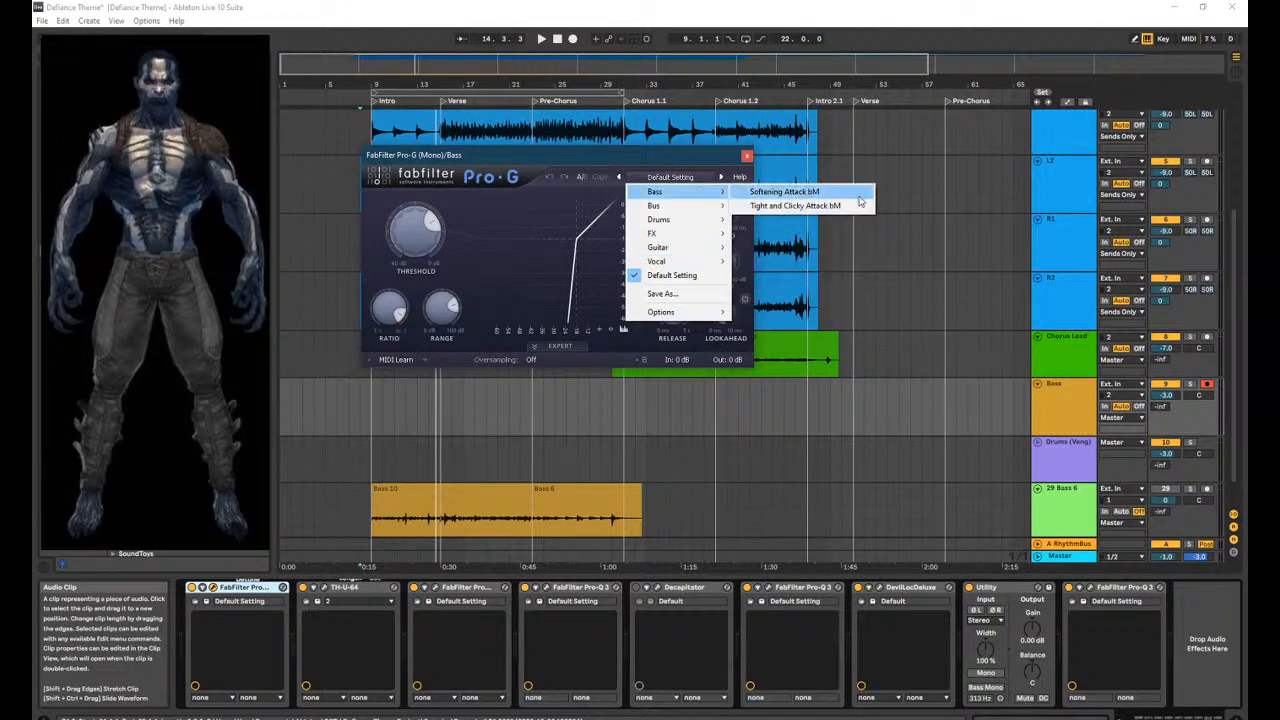
pyautogui.click(795, 205)
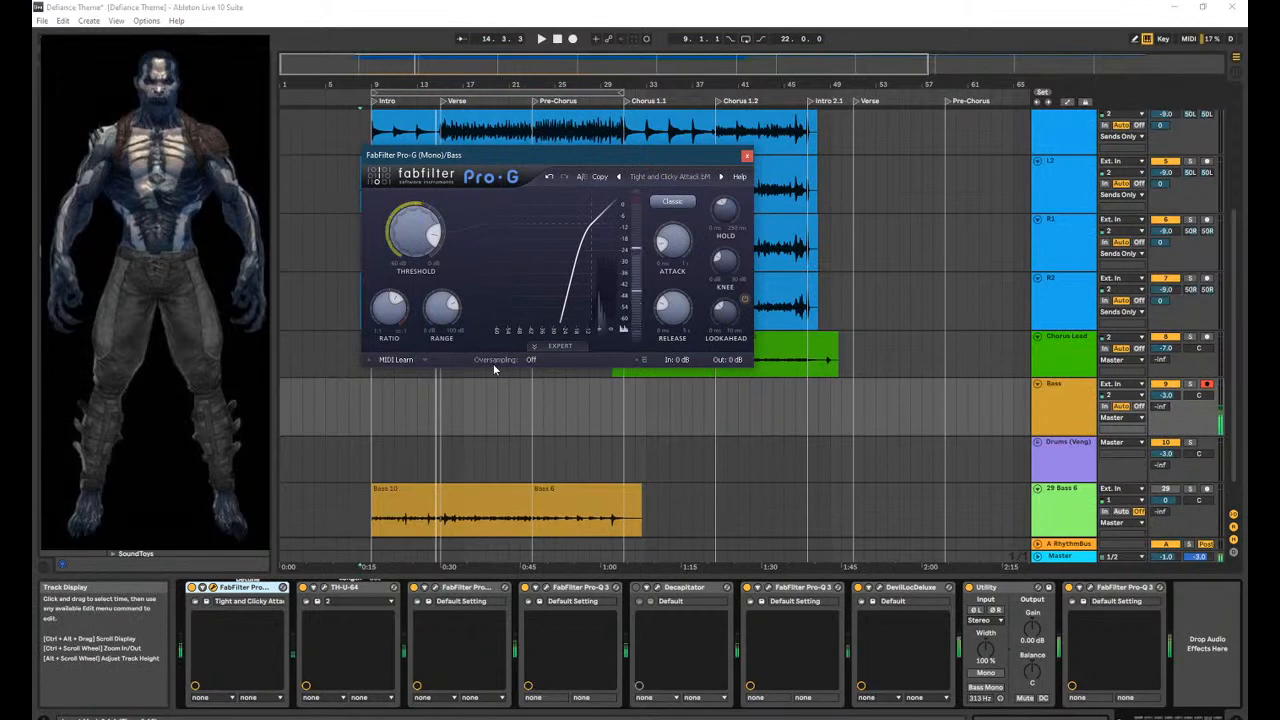
pyautogui.moveTo(412, 247)
pyautogui.moveTo(418, 243); pyautogui.dragTo(418, 280)
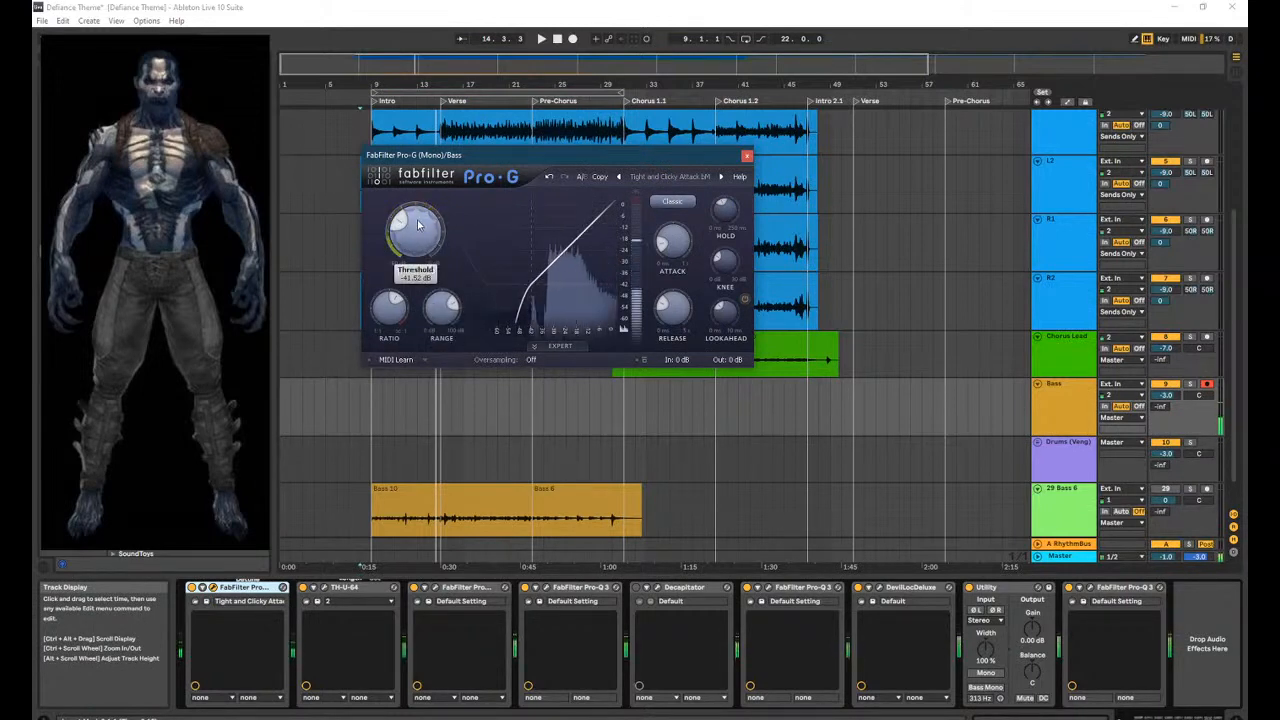
# Set the Pro-G threshold to about -34.99 dB and view the expert side-chain settings, collapsing them again.
pyautogui.moveTo(419, 226); pyautogui.dragTo(421, 213)
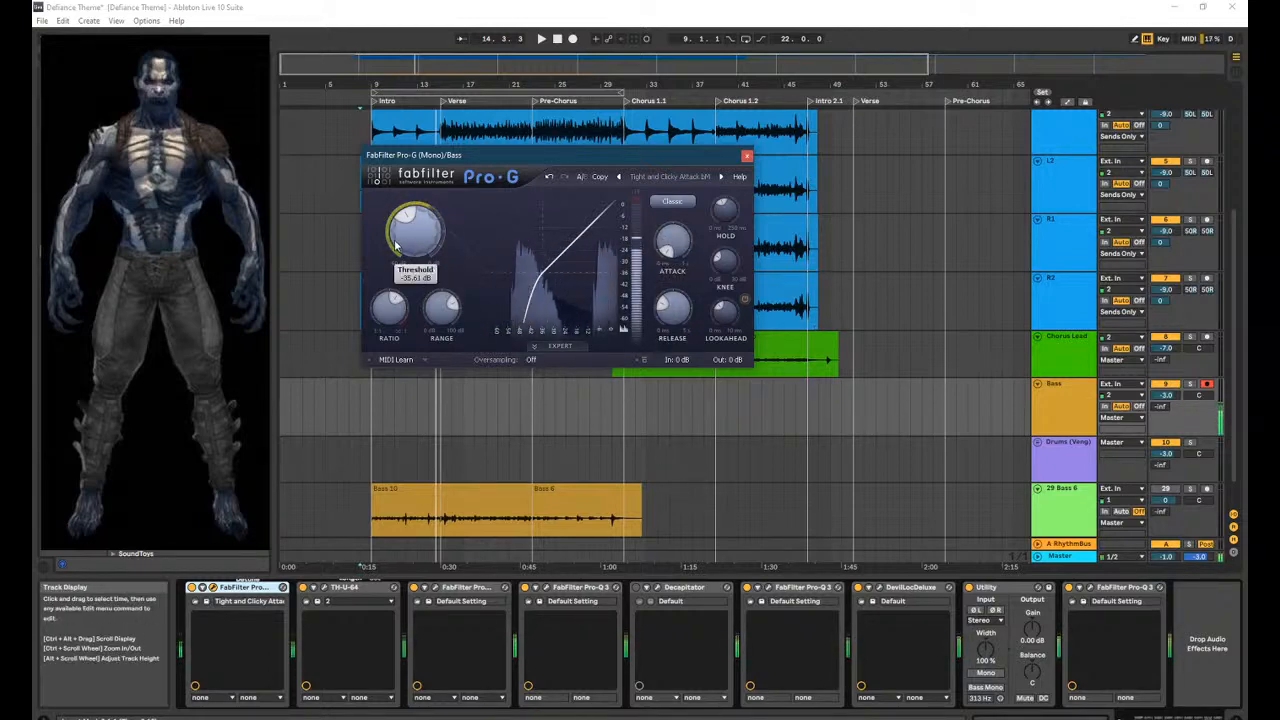
pyautogui.moveTo(416, 252)
pyautogui.mouseDown()
pyautogui.moveTo(418, 237)
pyautogui.moveTo(417, 325)
pyautogui.moveTo(409, 236)
pyautogui.mouseUp()
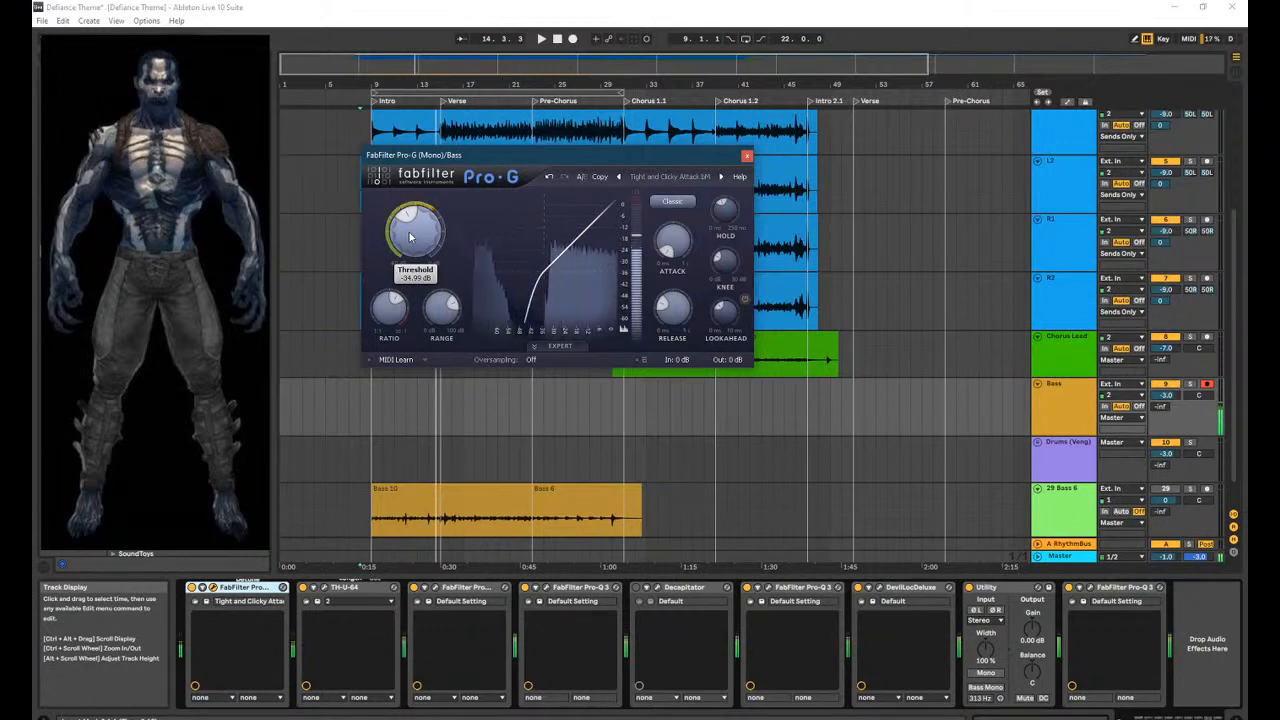
pyautogui.click(559, 346)
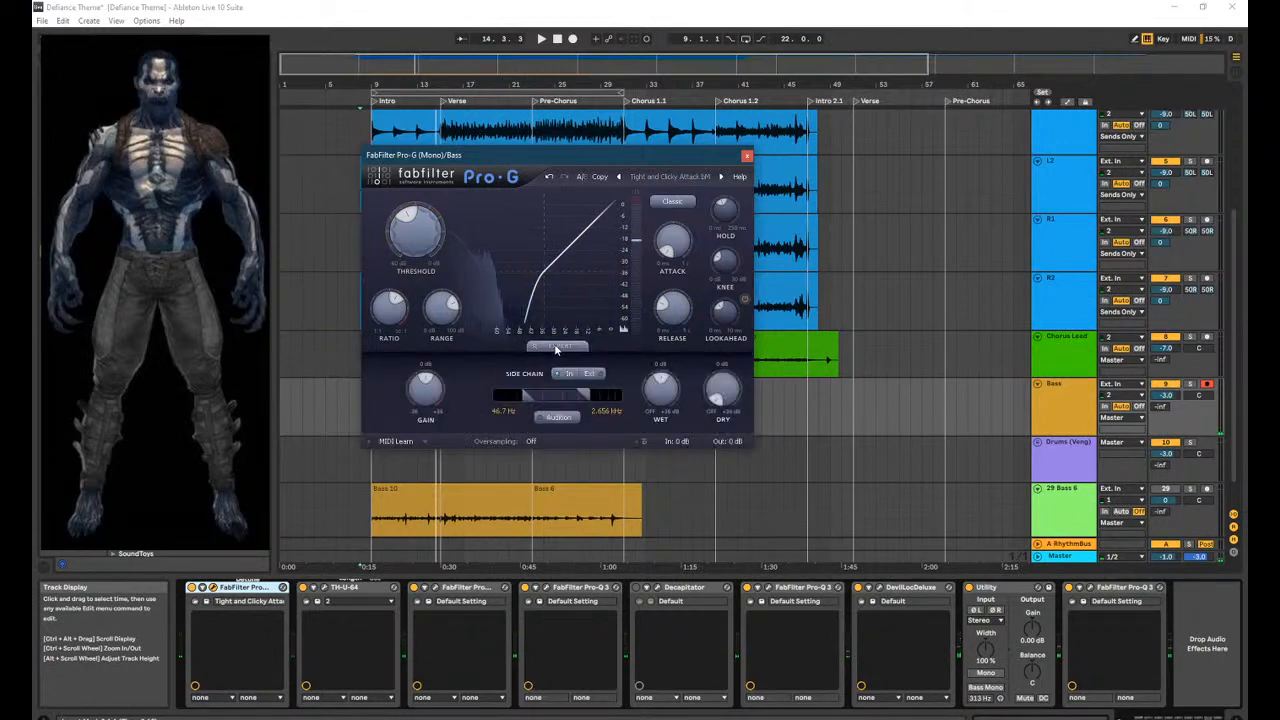
pyautogui.click(557, 347)
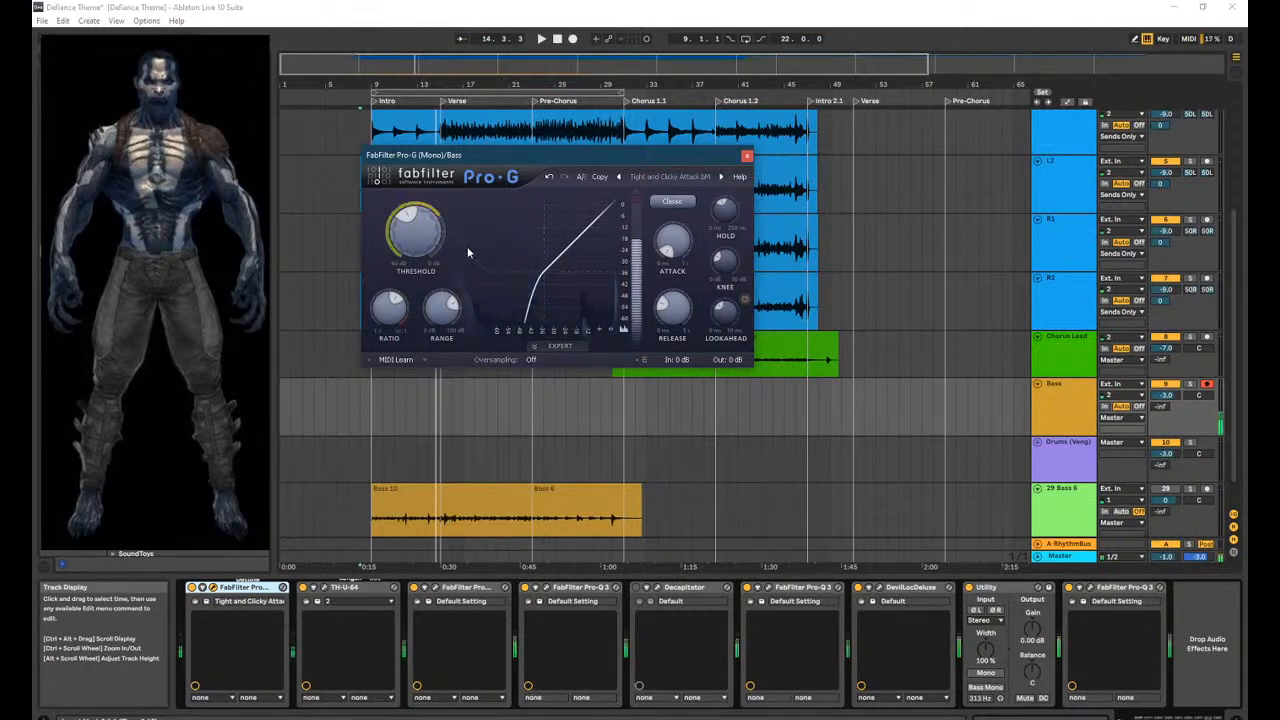
# Increase the Pro-G ratio, readjust the gate threshold on the Bass track, and close the plug-in window.
pyautogui.moveTo(427, 281)
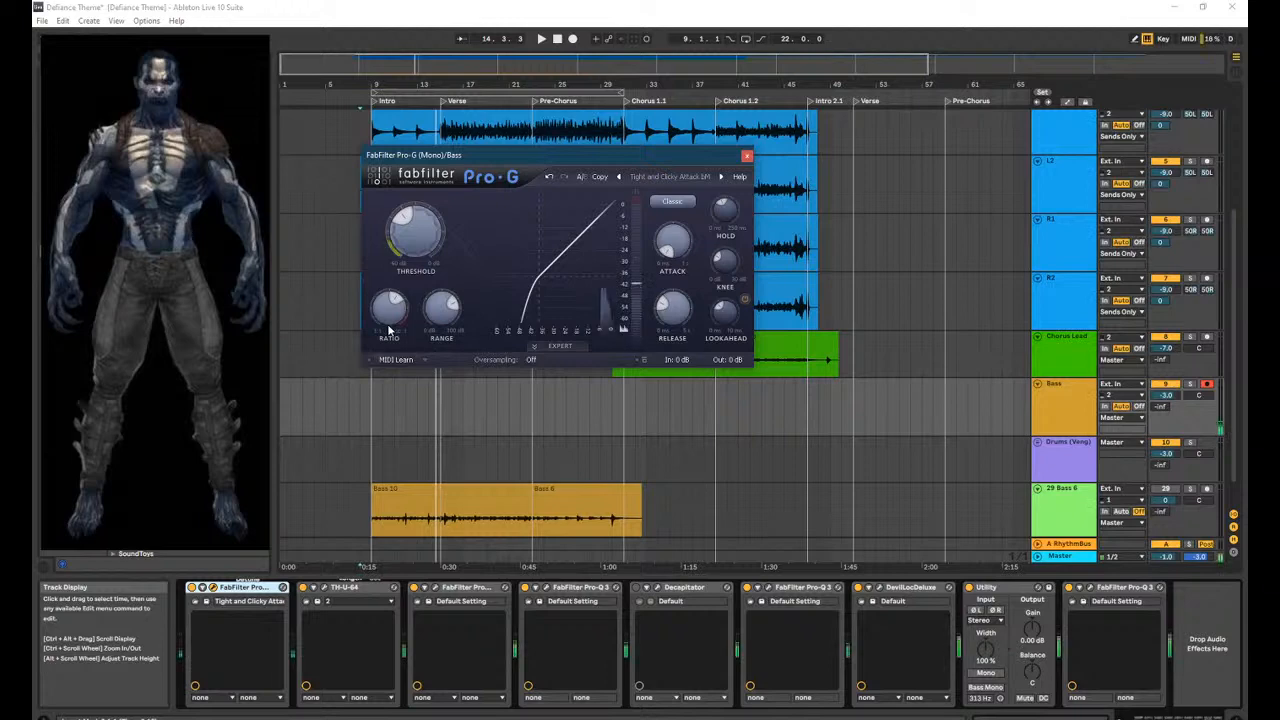
pyautogui.moveTo(388, 320)
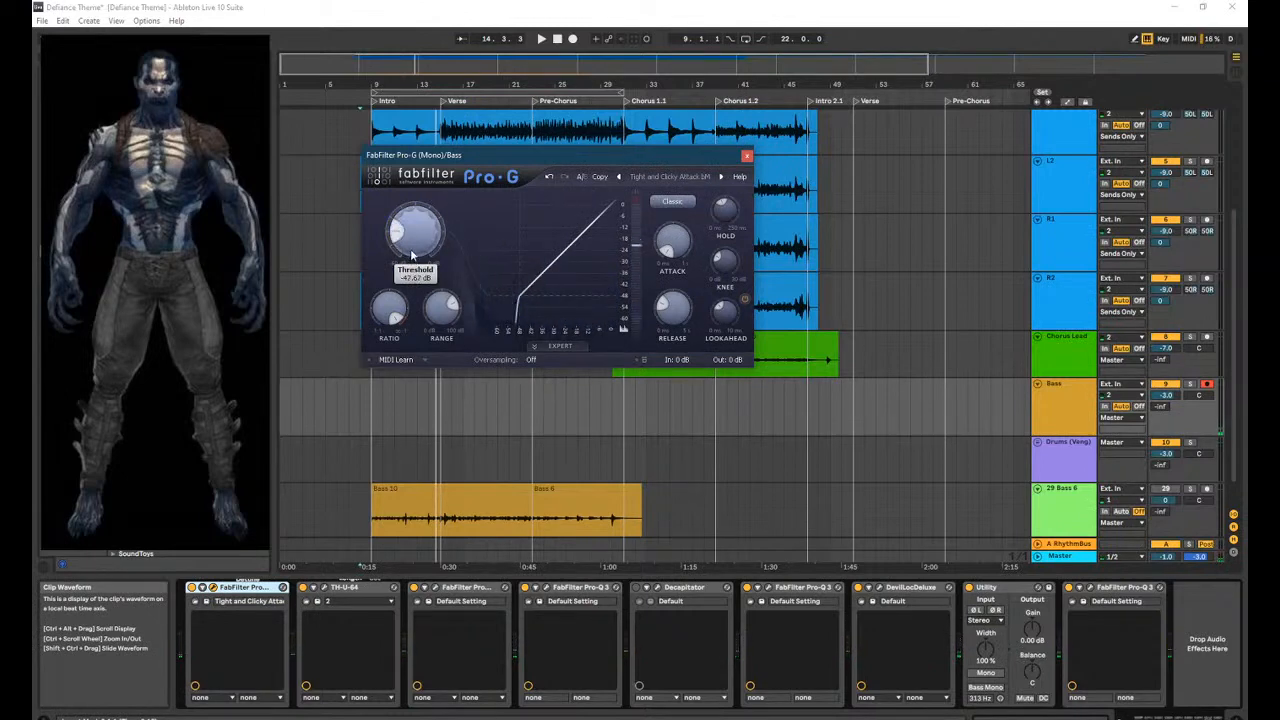
pyautogui.moveTo(413, 255); pyautogui.dragTo(398, 232)
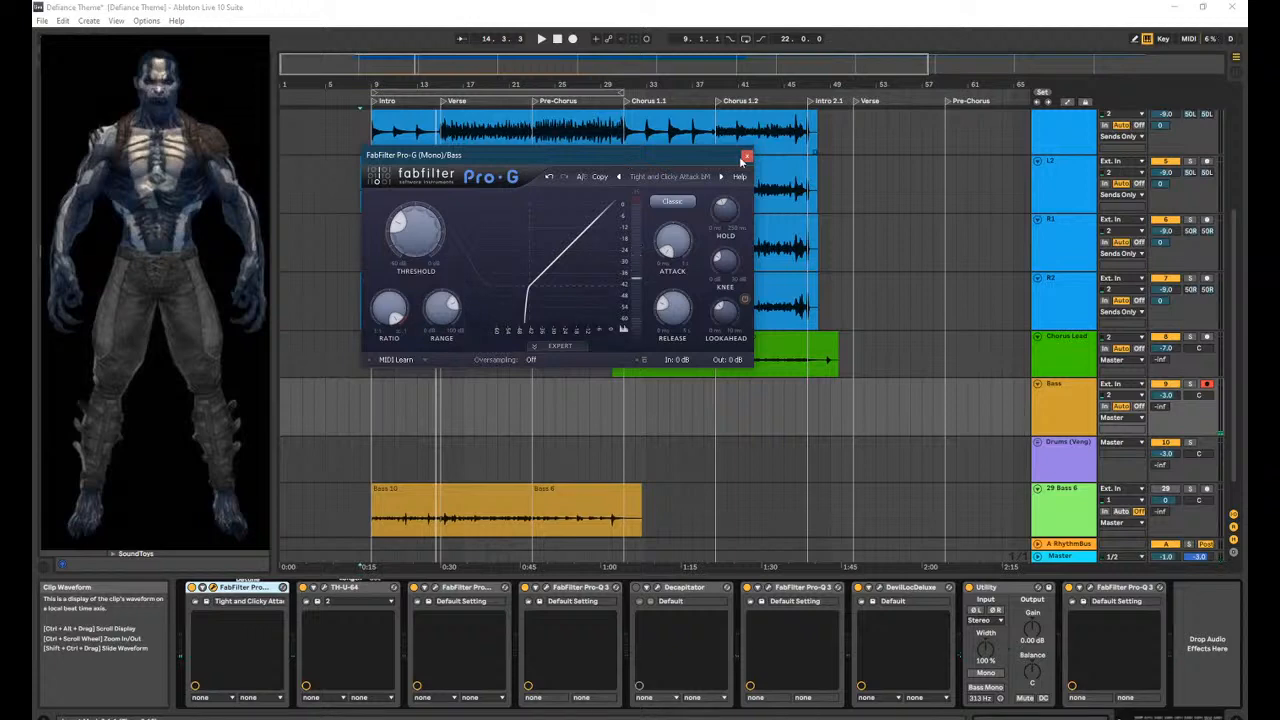
pyautogui.click(746, 157)
# Play the arrangement from bar 8, try a short bass recording from there, and undo the take.
pyautogui.click(363, 356)
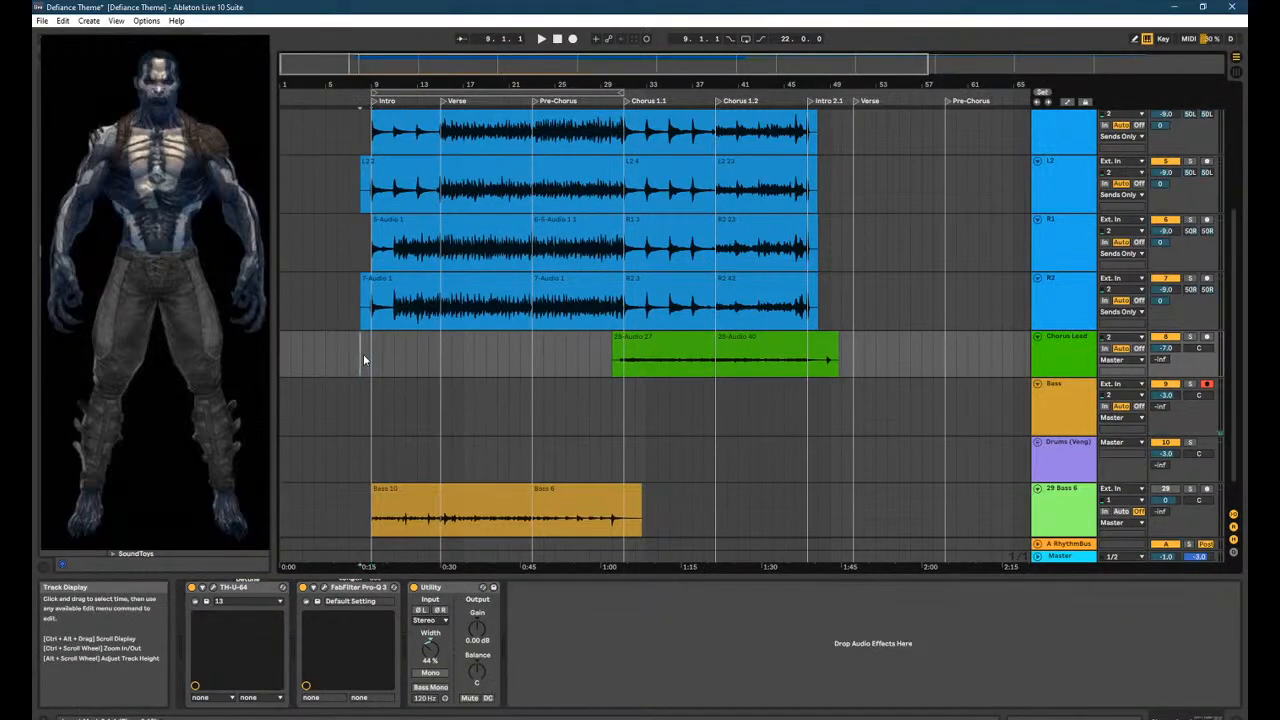
pyautogui.press('space')
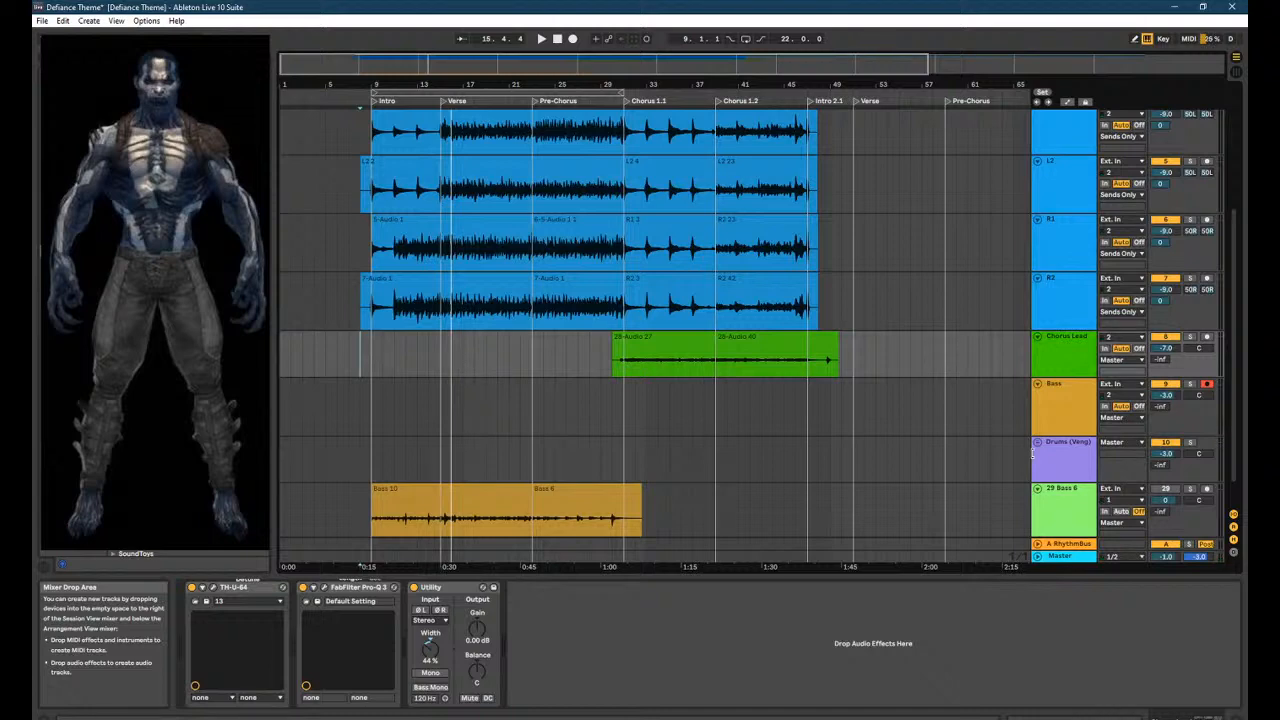
pyautogui.press('F9')
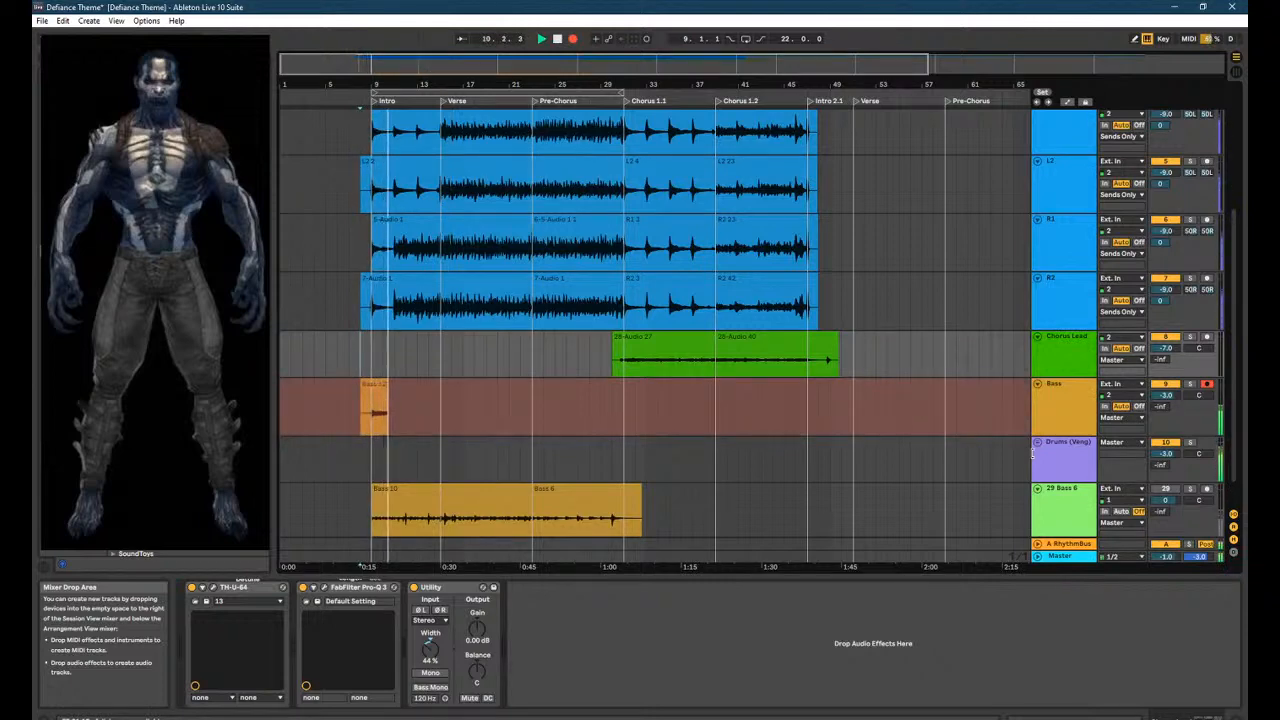
pyautogui.press('space')
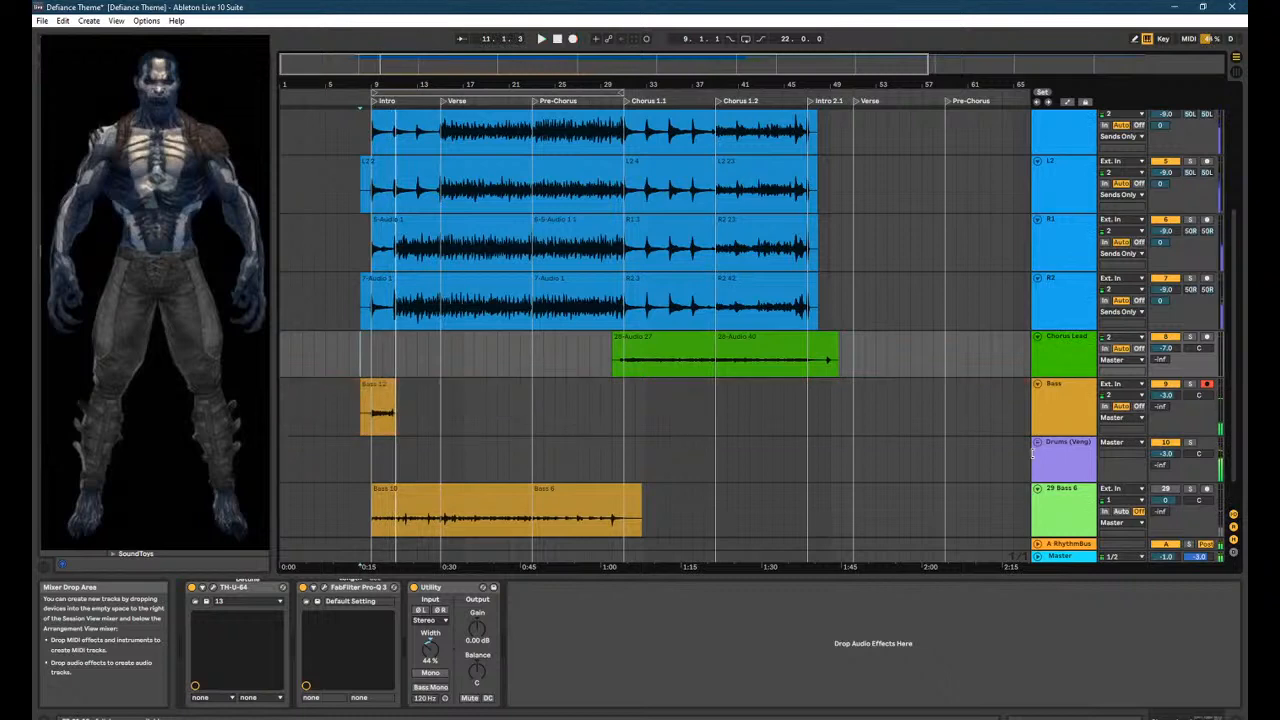
pyautogui.hotkey('ctrl', 'z')
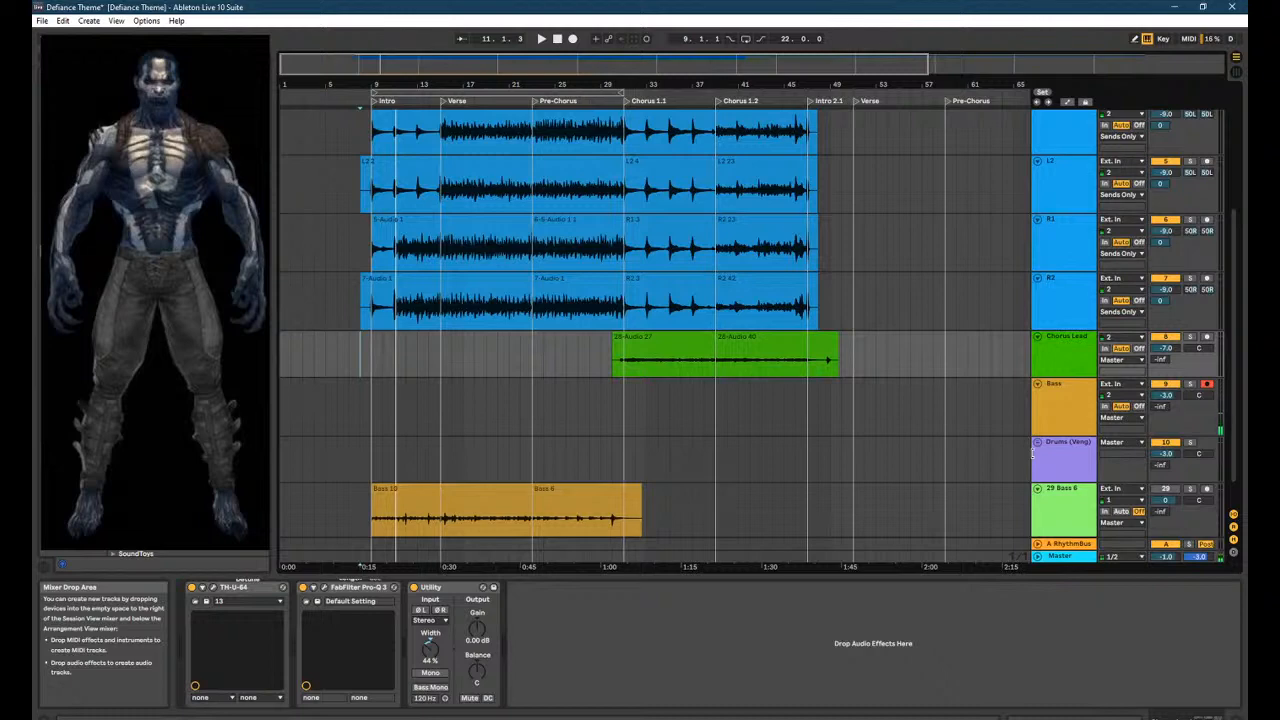
# Record a bass take from bar 8 into the start of the Verse, and play it back with the Bass track volume at -5.0 dB.
pyautogui.press('F9')
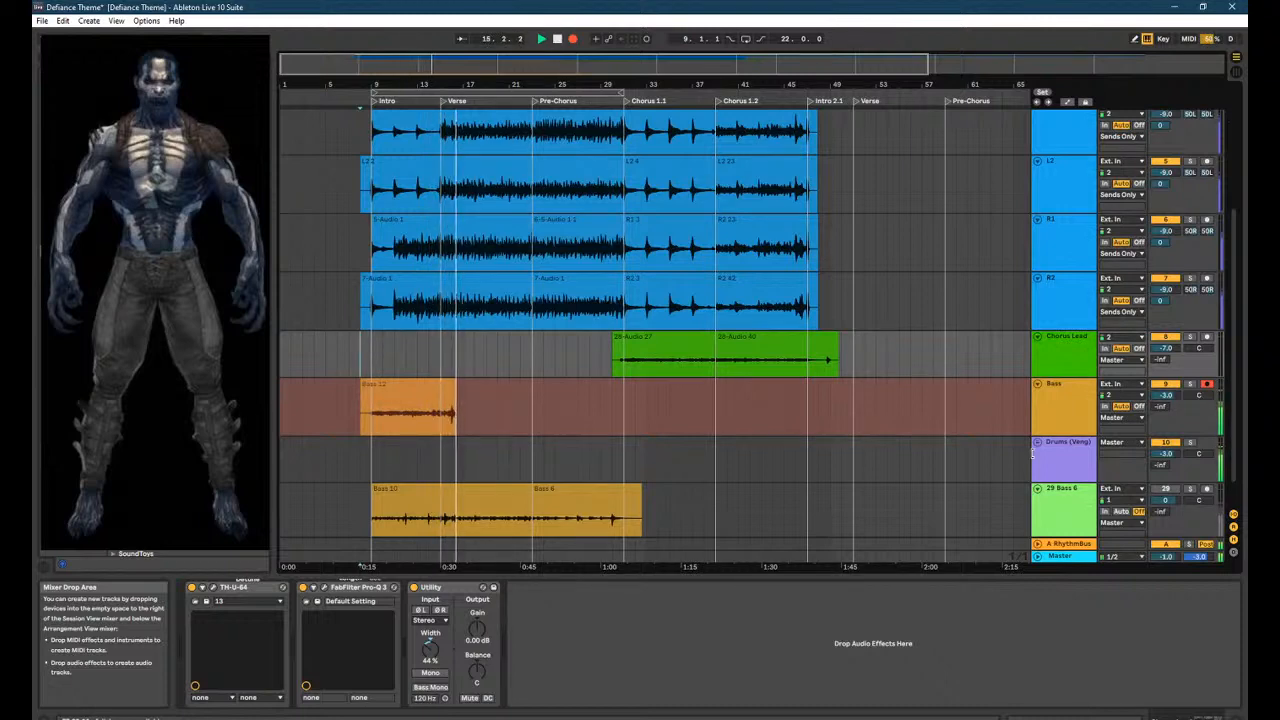
pyautogui.press('F9')
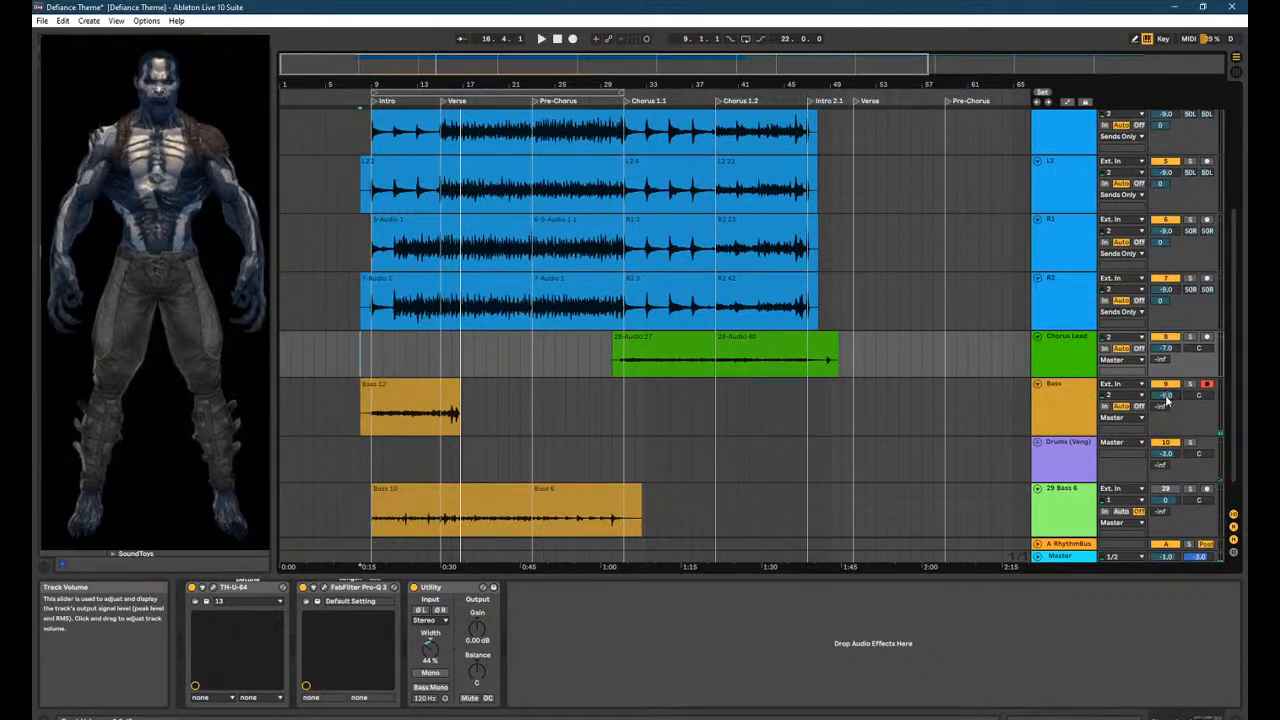
pyautogui.press('space')
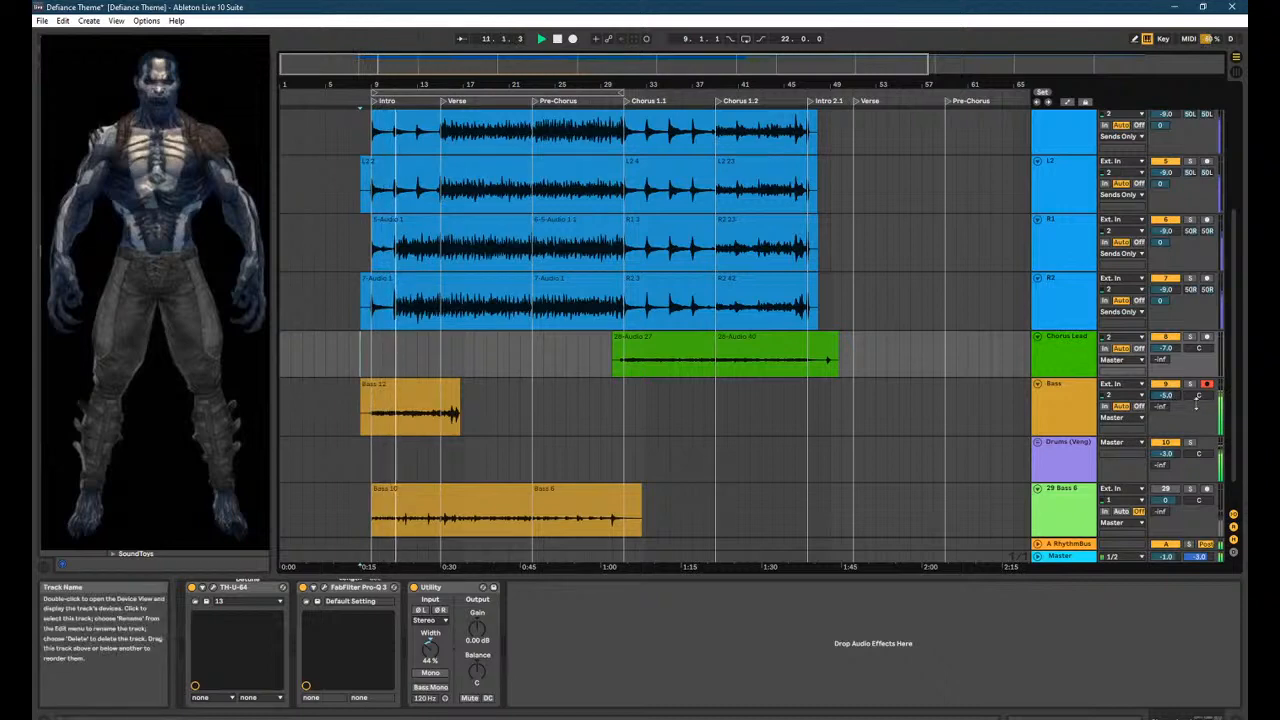
pyautogui.click(476, 430)
pyautogui.click(408, 394)
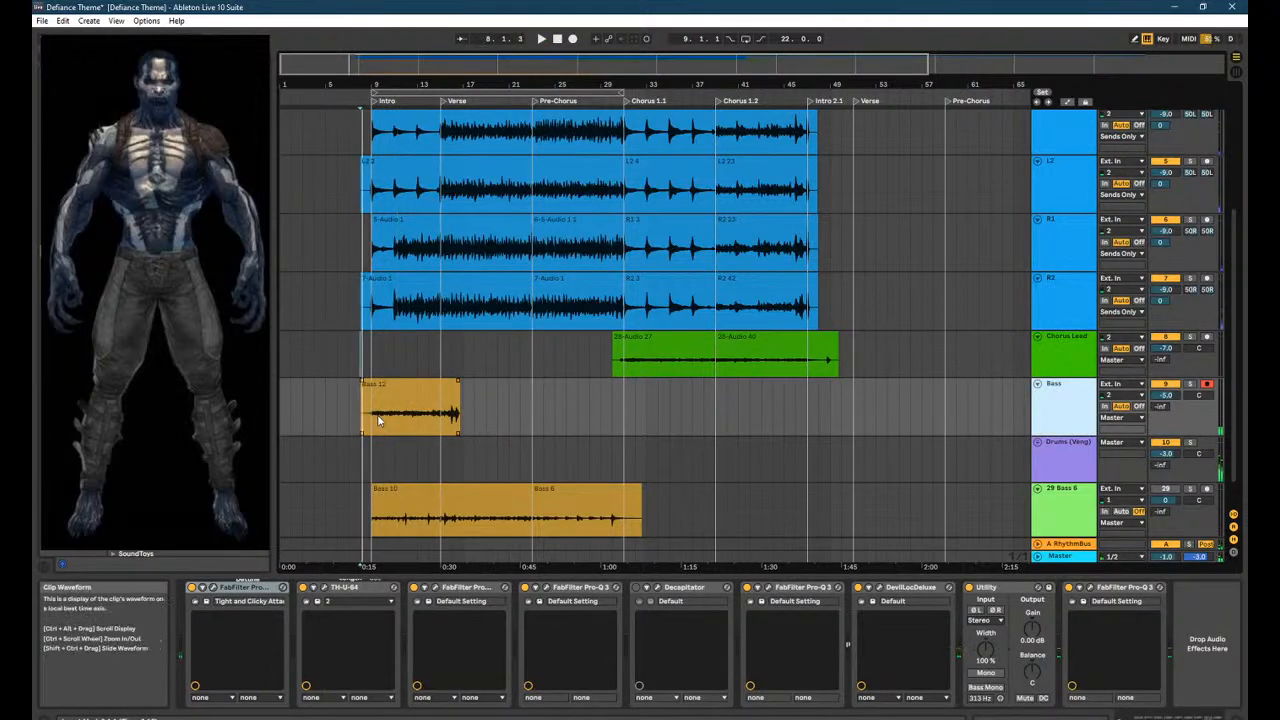
# Open the recorded Bass clip's waveform and shift its first note slightly with a warp marker at clip bar 2.
pyautogui.doubleClick(385, 388)
pyautogui.scroll(3, 533, 623)
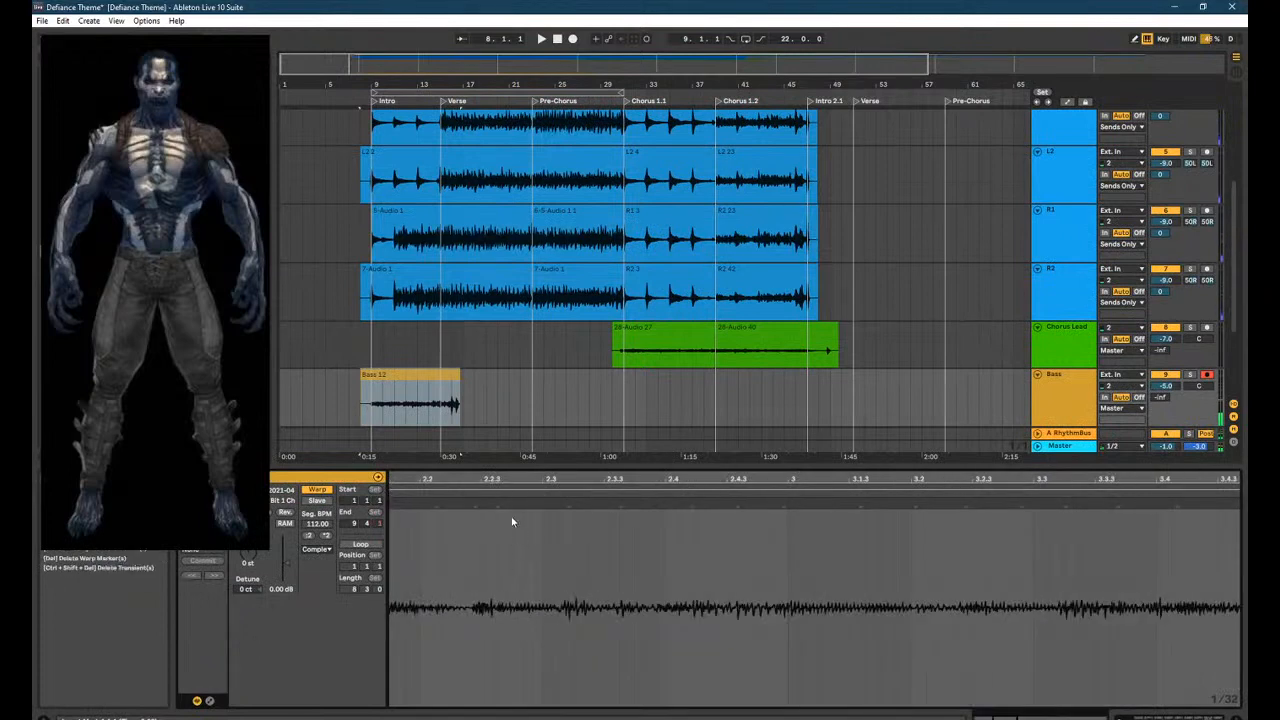
pyautogui.click(687, 487)
pyautogui.click(768, 487)
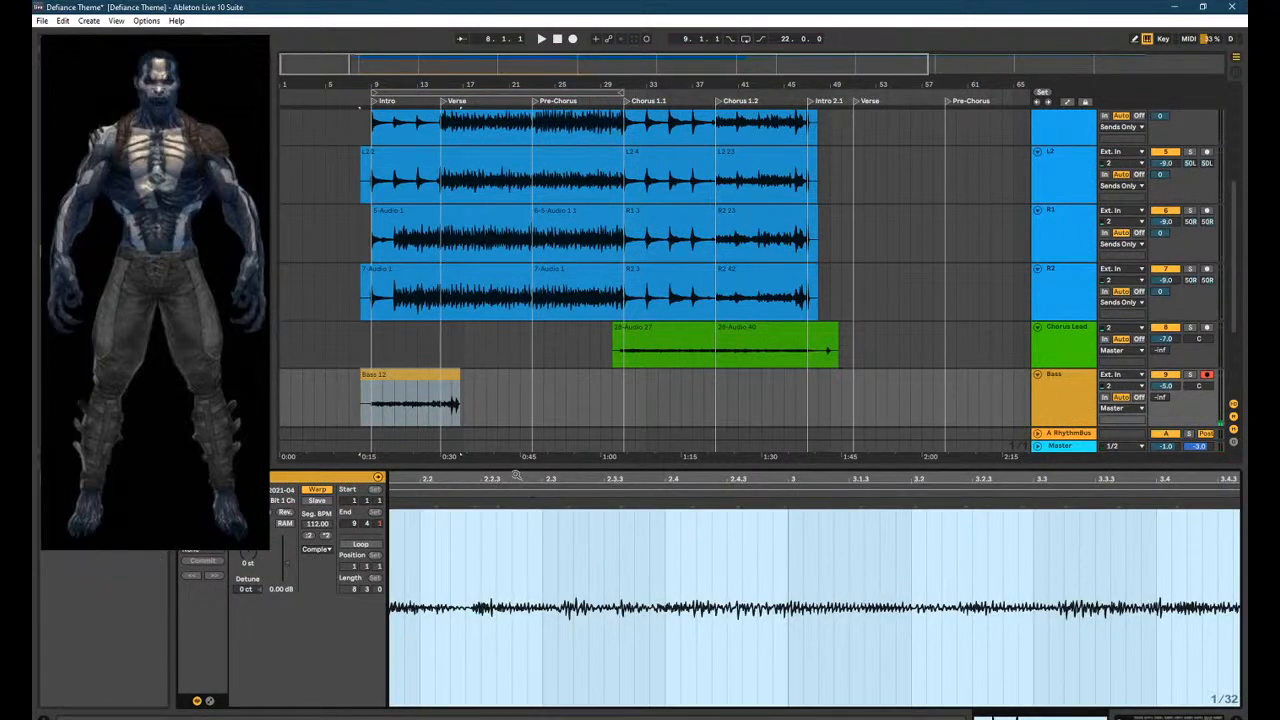
pyautogui.scroll(5, 940, 575)
pyautogui.click(940, 575)
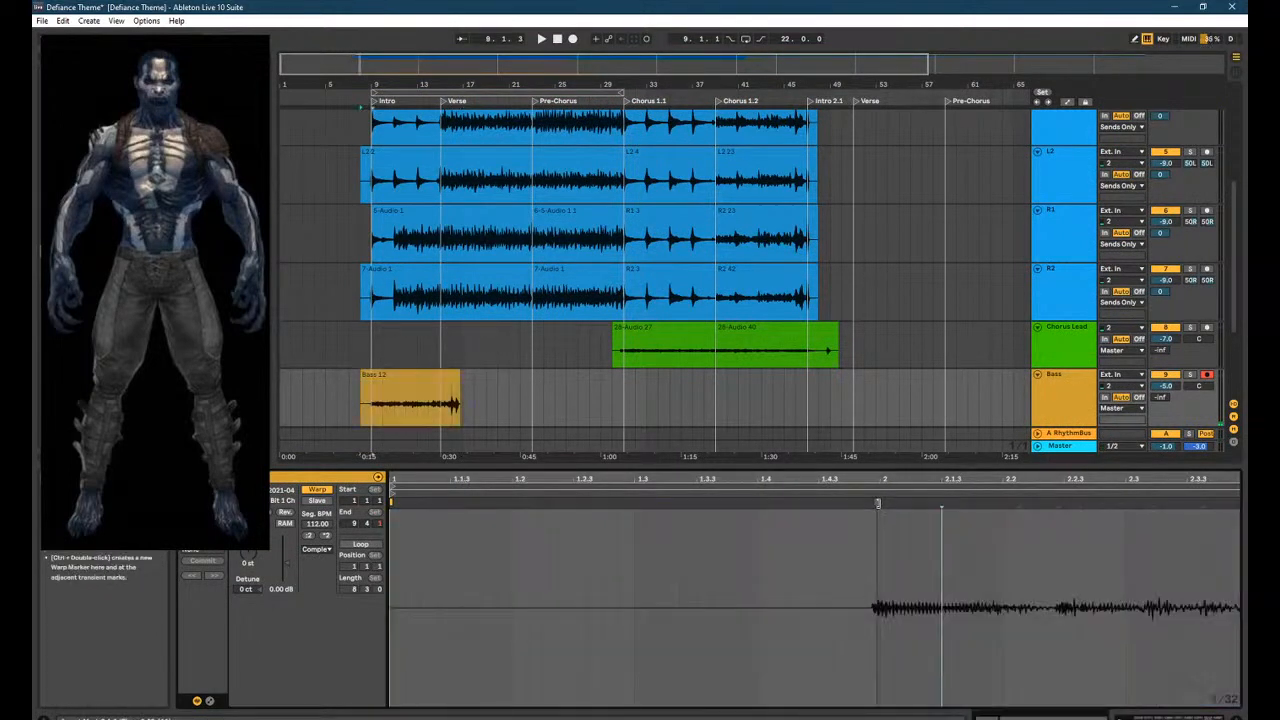
pyautogui.moveTo(878, 503); pyautogui.dragTo(881, 503)
pyautogui.scroll(2, 864, 563)
pyautogui.scroll(-2, 864, 563)
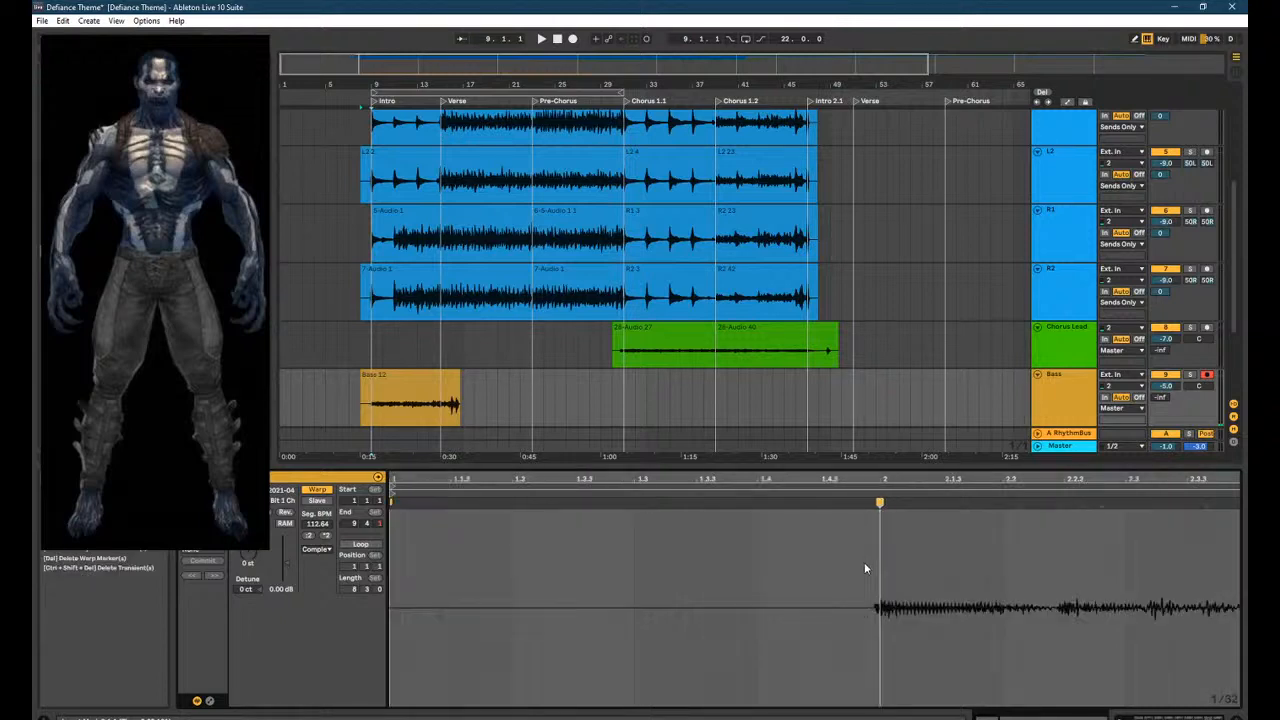
# Play back the recorded bass take with the Bass track soloed, and delete the clip.
pyautogui.click(1190, 375)
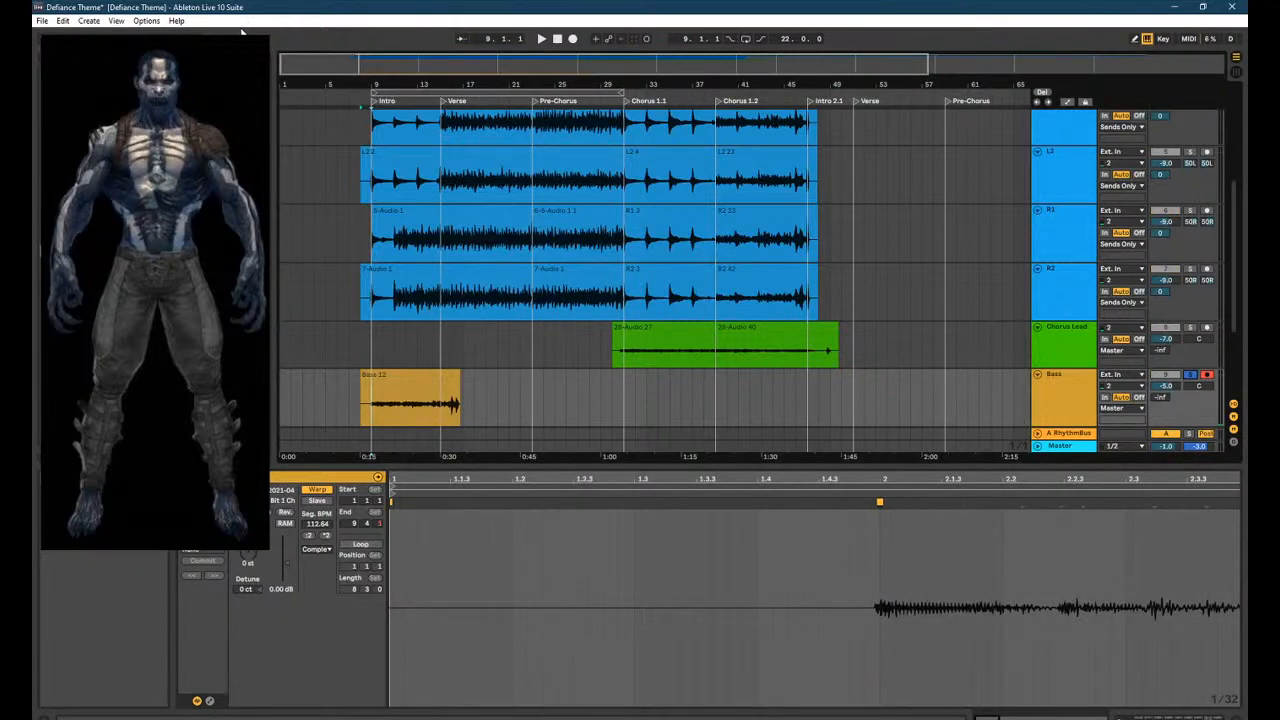
pyautogui.press('space')
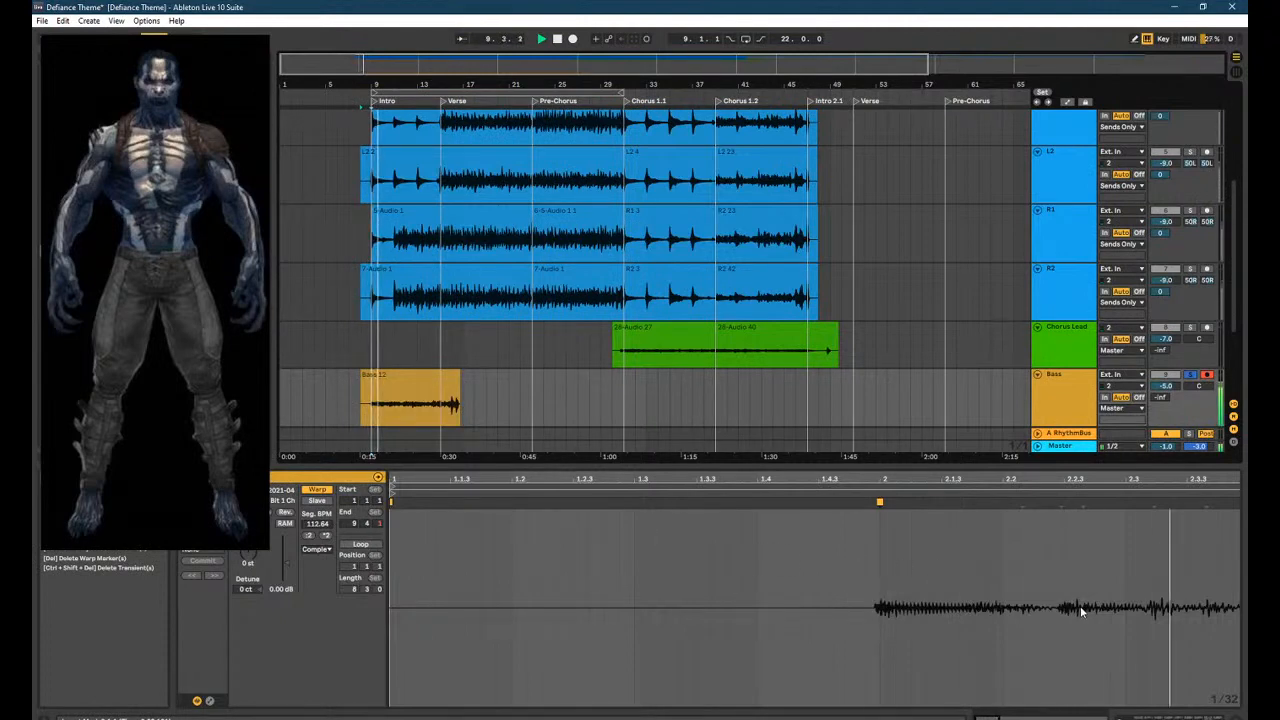
pyautogui.scroll(-2, 1062, 594)
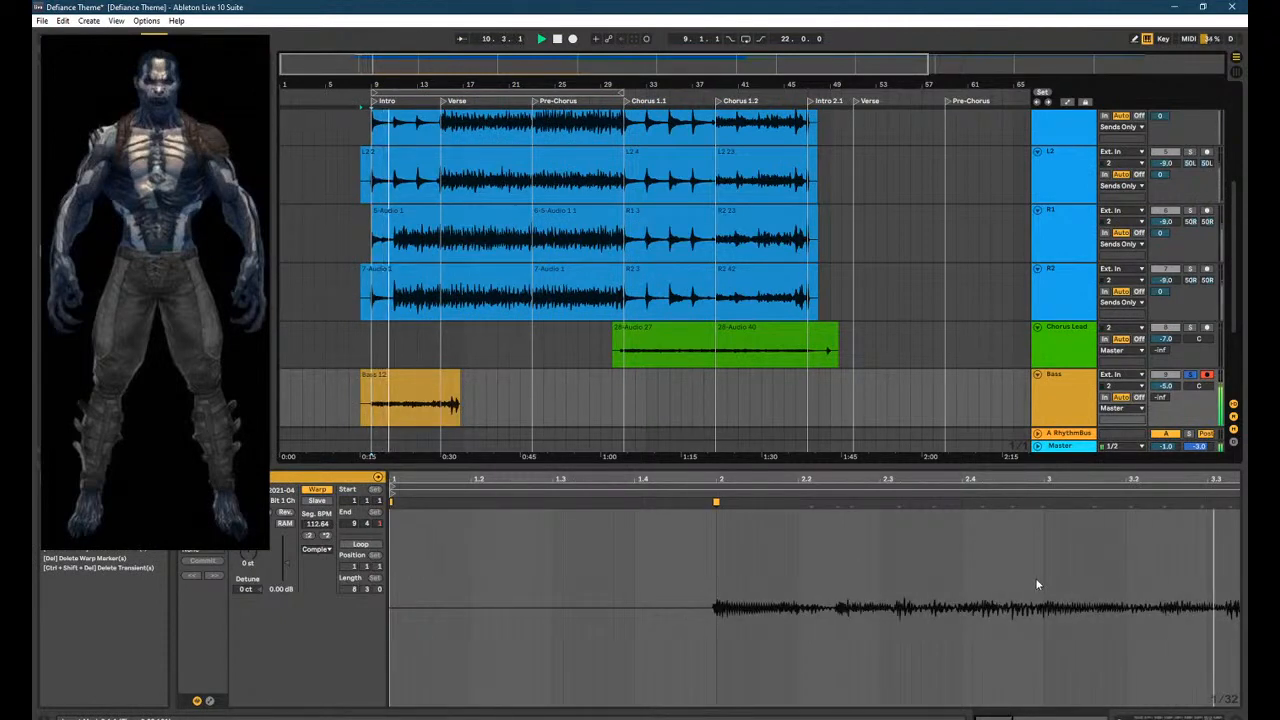
pyautogui.click(410, 374)
pyautogui.press('Delete')
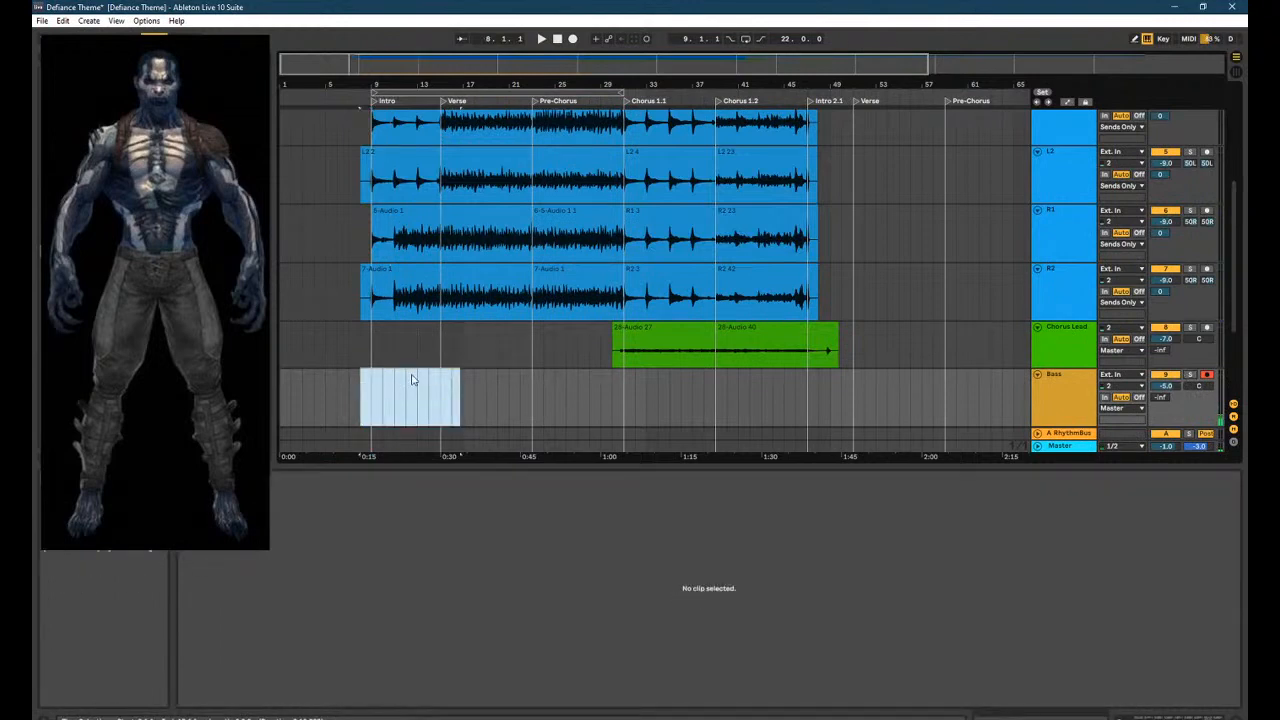
# Solo the Bass track at a volume of -3.0 dB and place the start position at bar 8.
pyautogui.click(1063, 400)
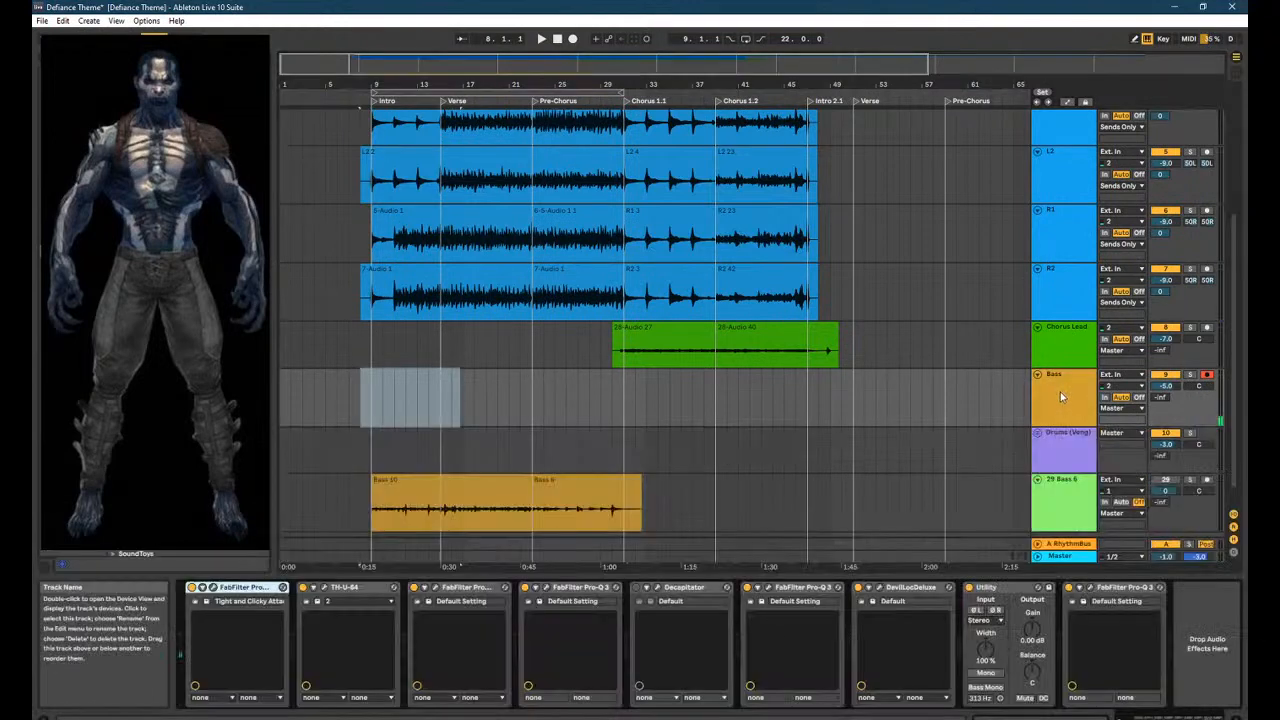
pyautogui.click(1194, 374)
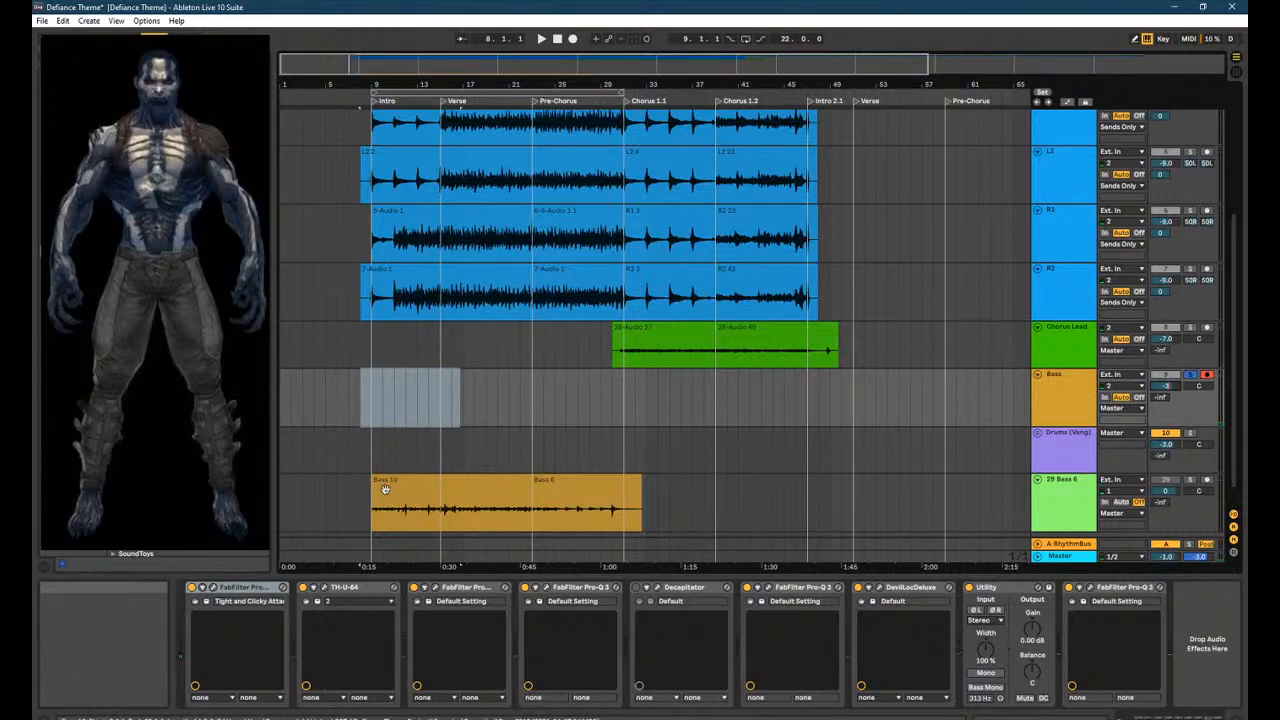
pyautogui.click(361, 408)
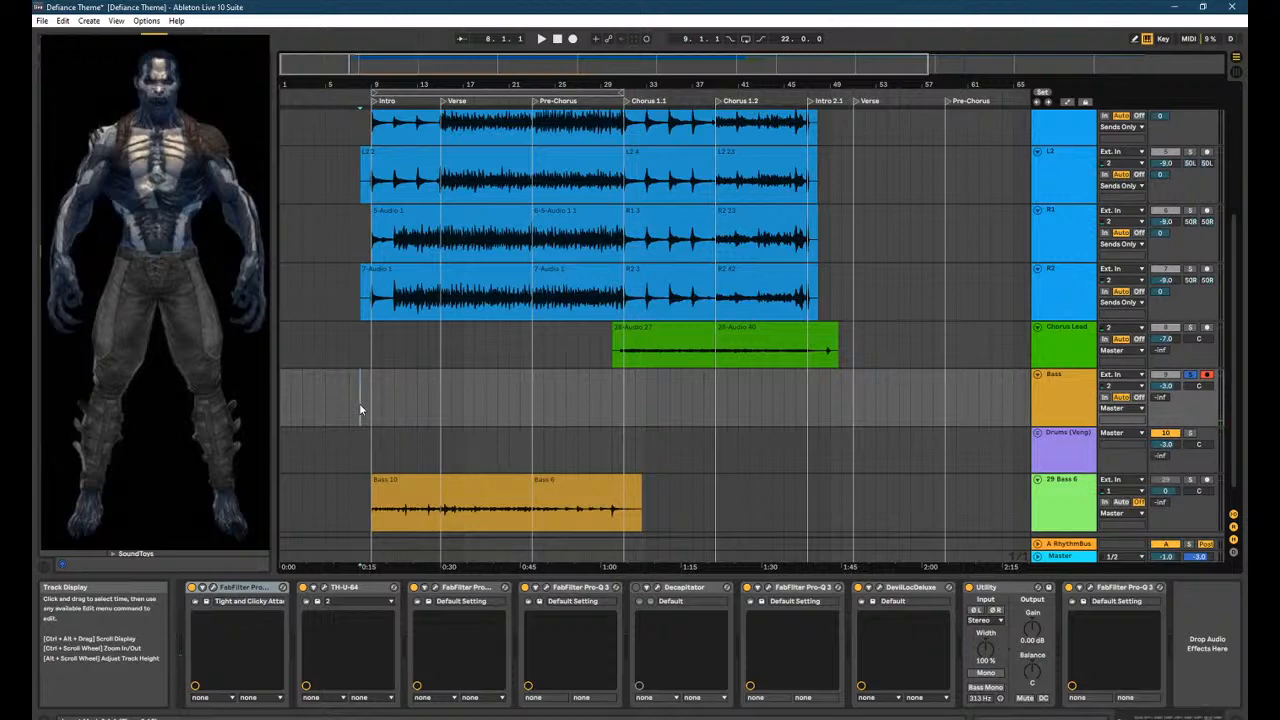
# Try recording another soloed bass take from bar 8 to about bar 12, and undo it.
pyautogui.click(359, 403)
pyautogui.press('F9')
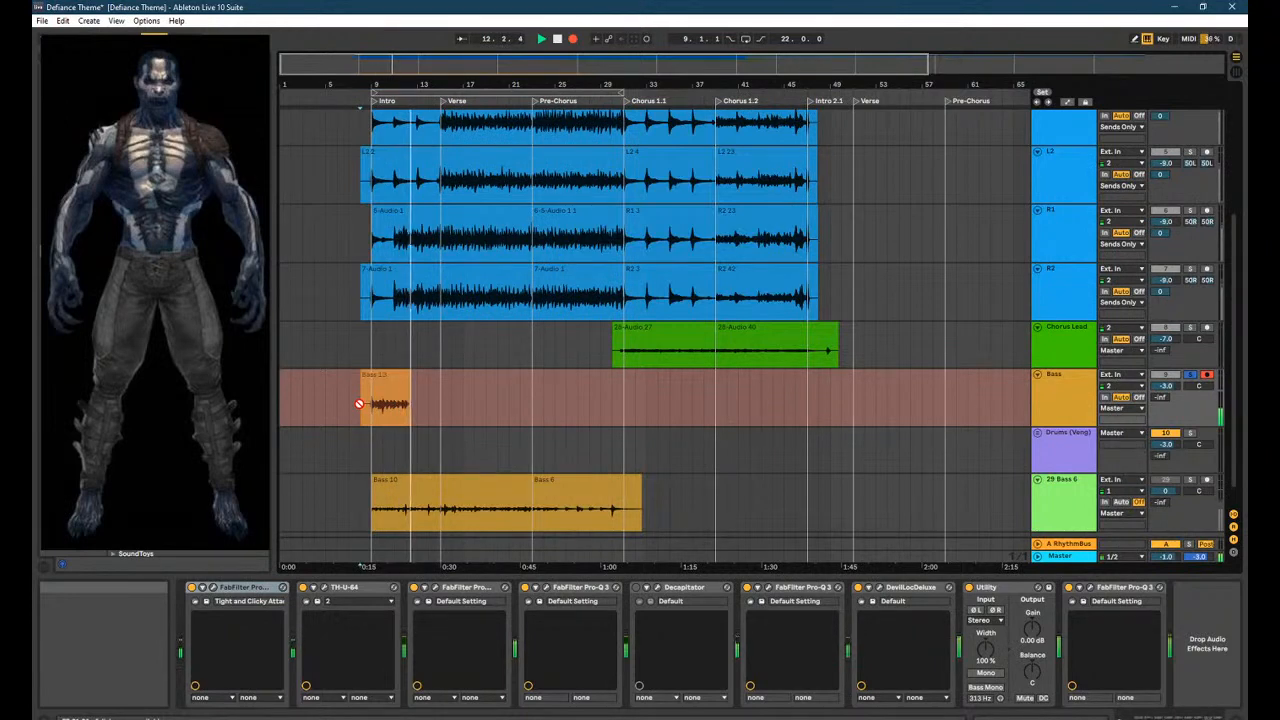
pyautogui.press('space')
pyautogui.hotkey('ctrl', 'z')
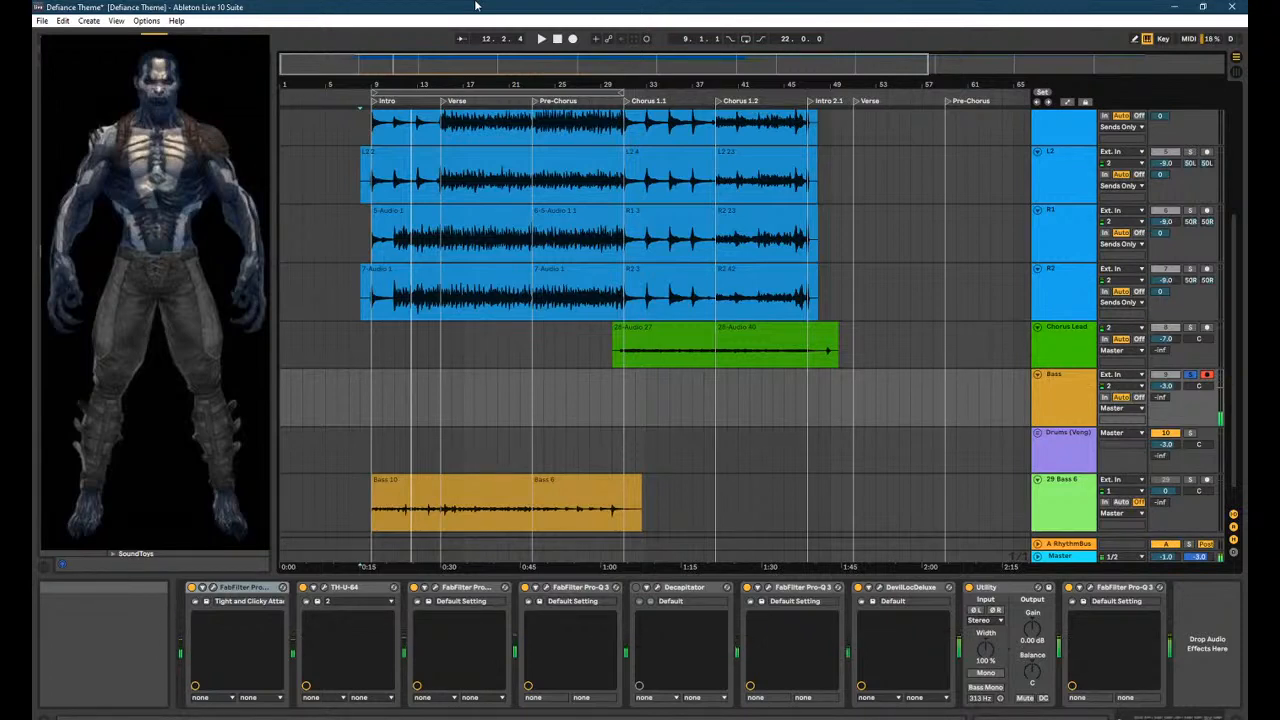
# Play the arrangement from bar 8 with the Bass track soloed, and turn on Draw Mode.
pyautogui.click(367, 396)
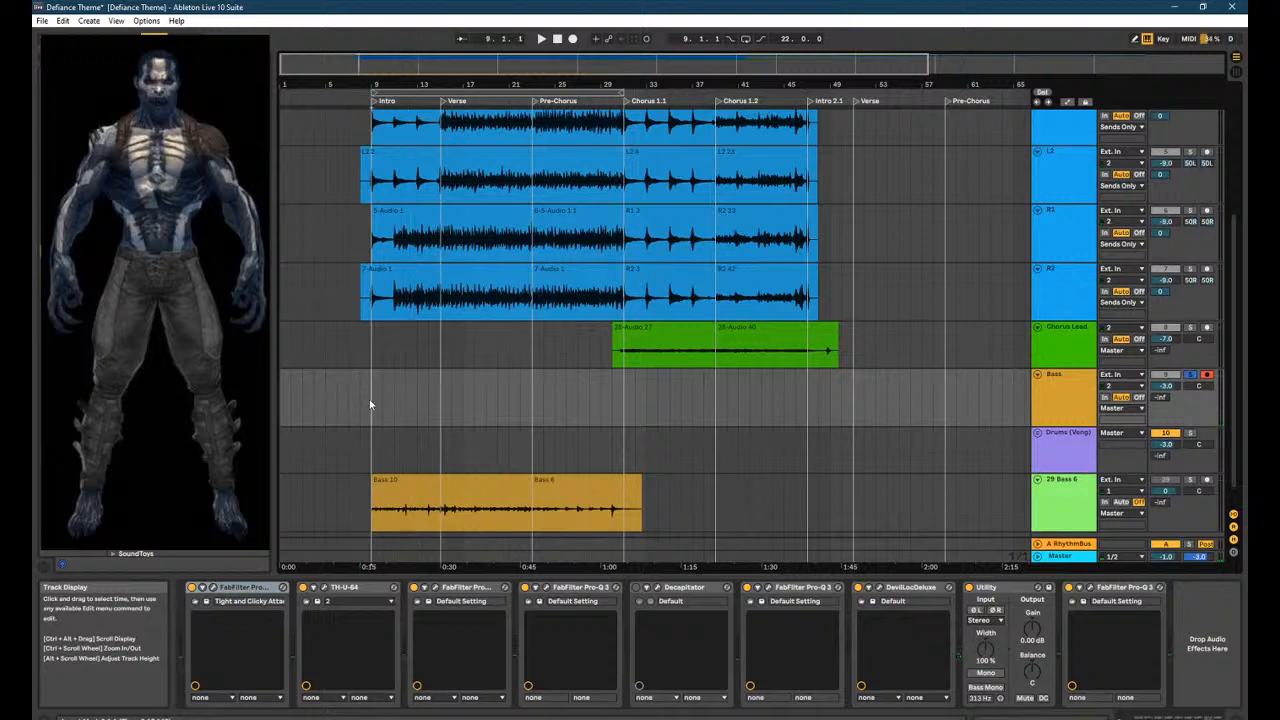
pyautogui.press('space')
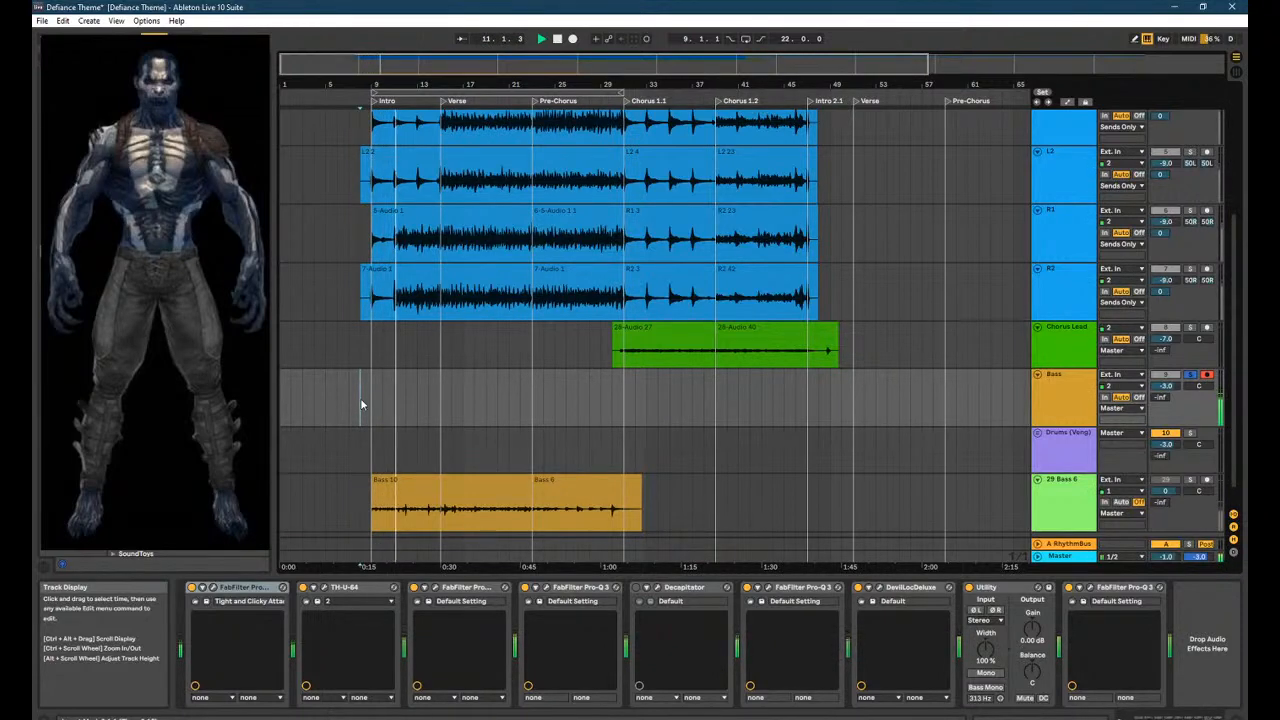
pyautogui.press('b')
pyautogui.press('space')
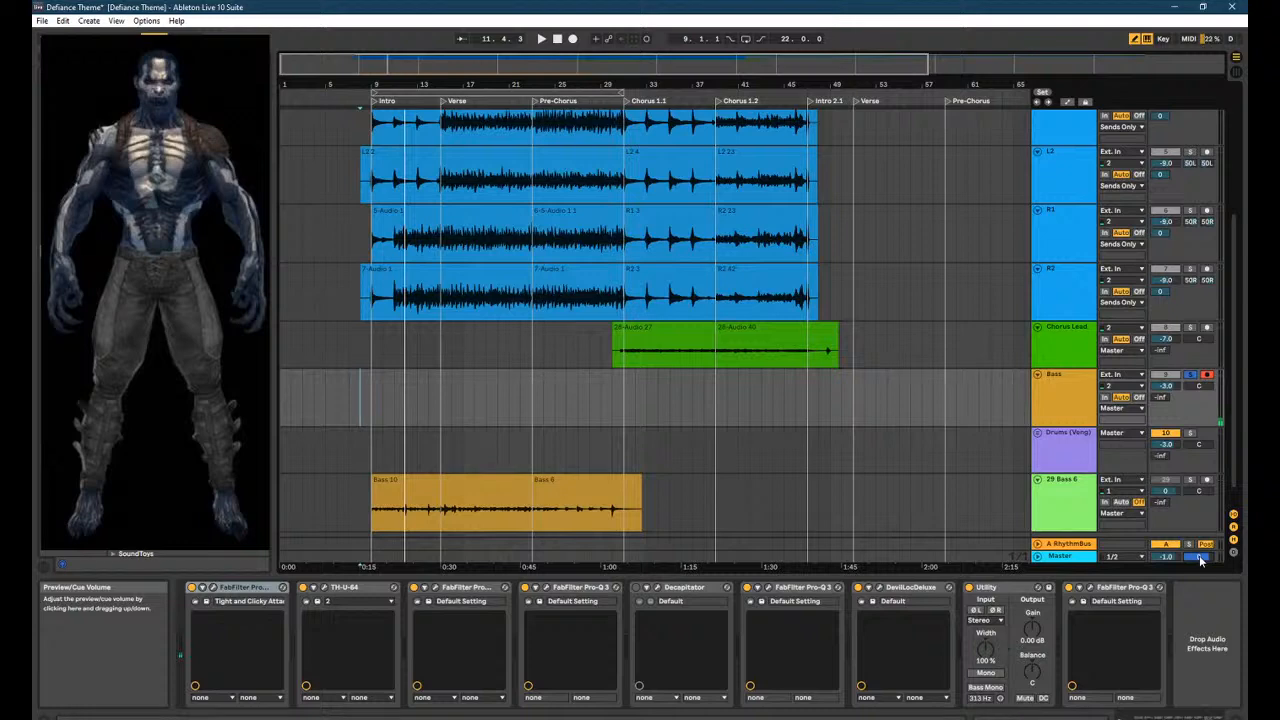
# Check the audio device and latency settings in Preferences, and select the DevilLocDeluxe device on the Bass track.
pyautogui.click(152, 20)
pyautogui.click(515, 373)
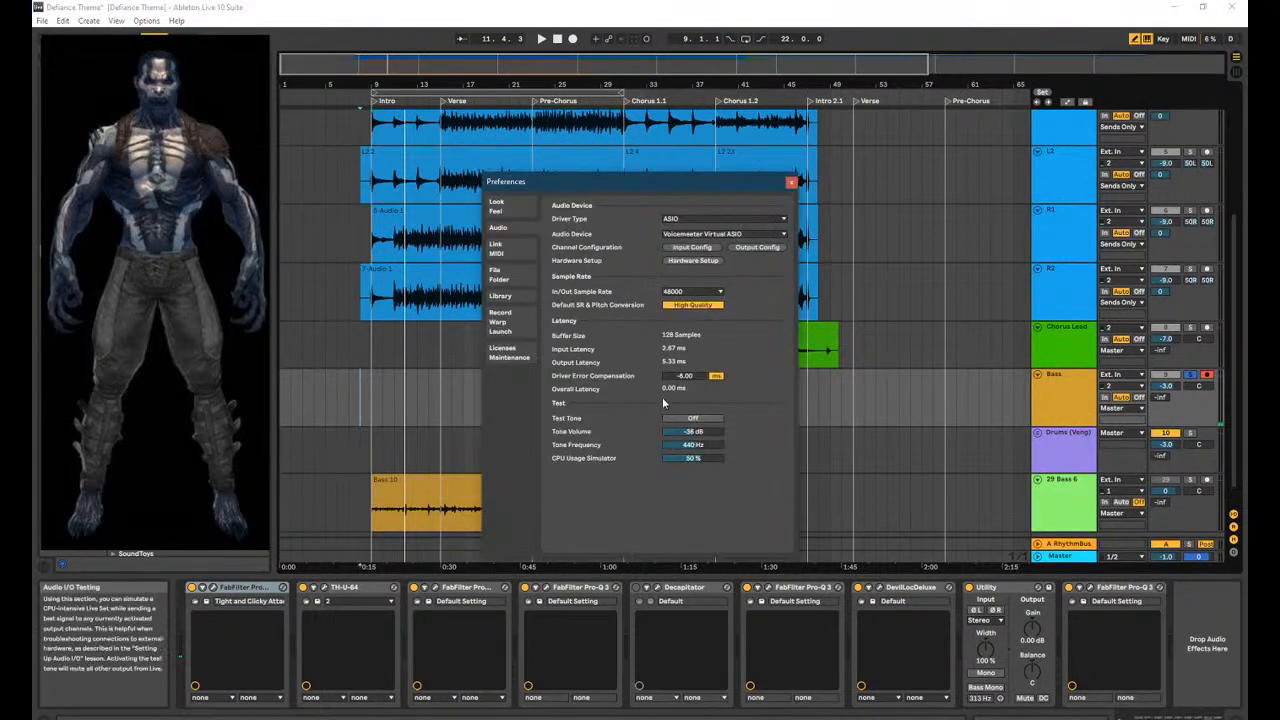
pyautogui.click(791, 182)
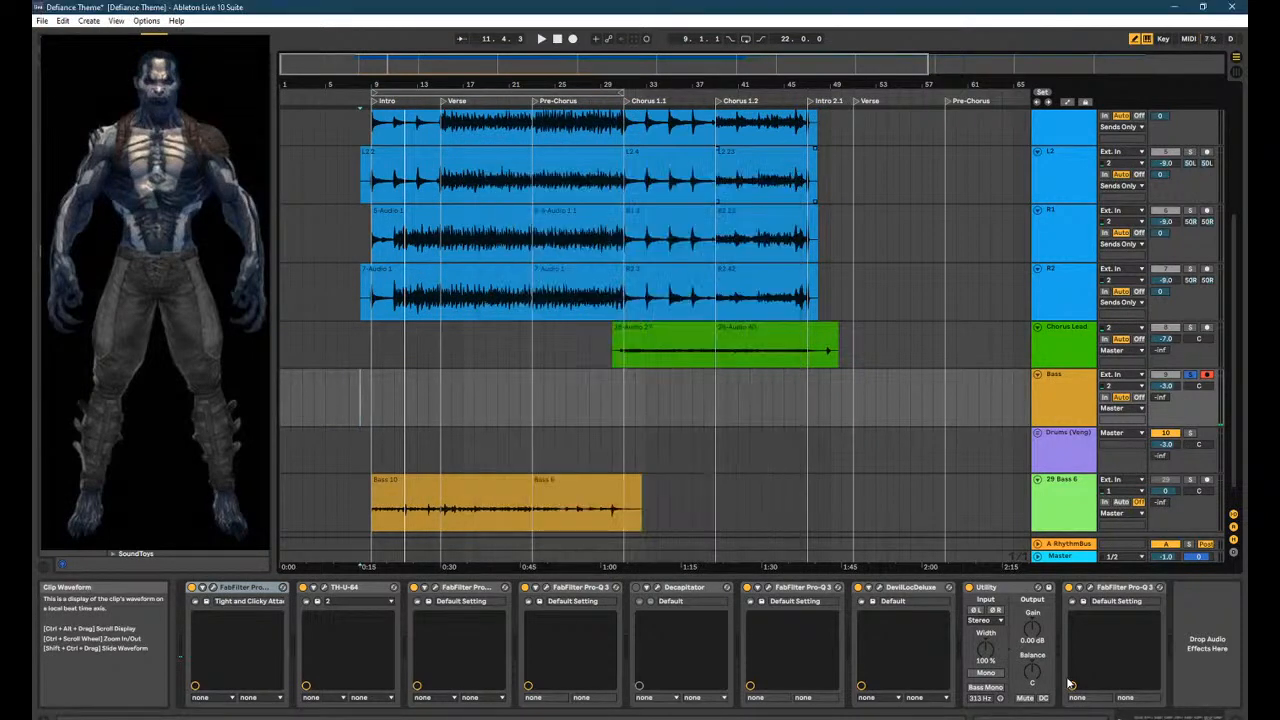
pyautogui.click(938, 589)
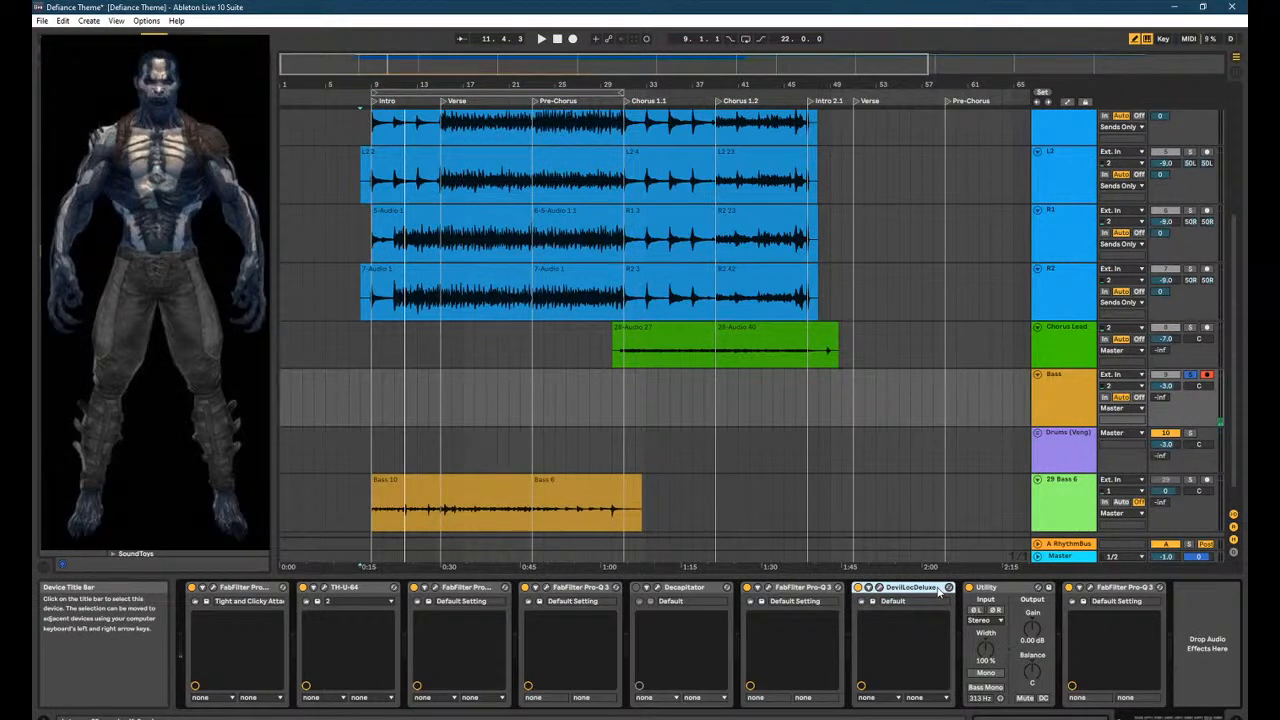
# Record a soloed bass take from bar 8 to about bar 14.
pyautogui.click(353, 379)
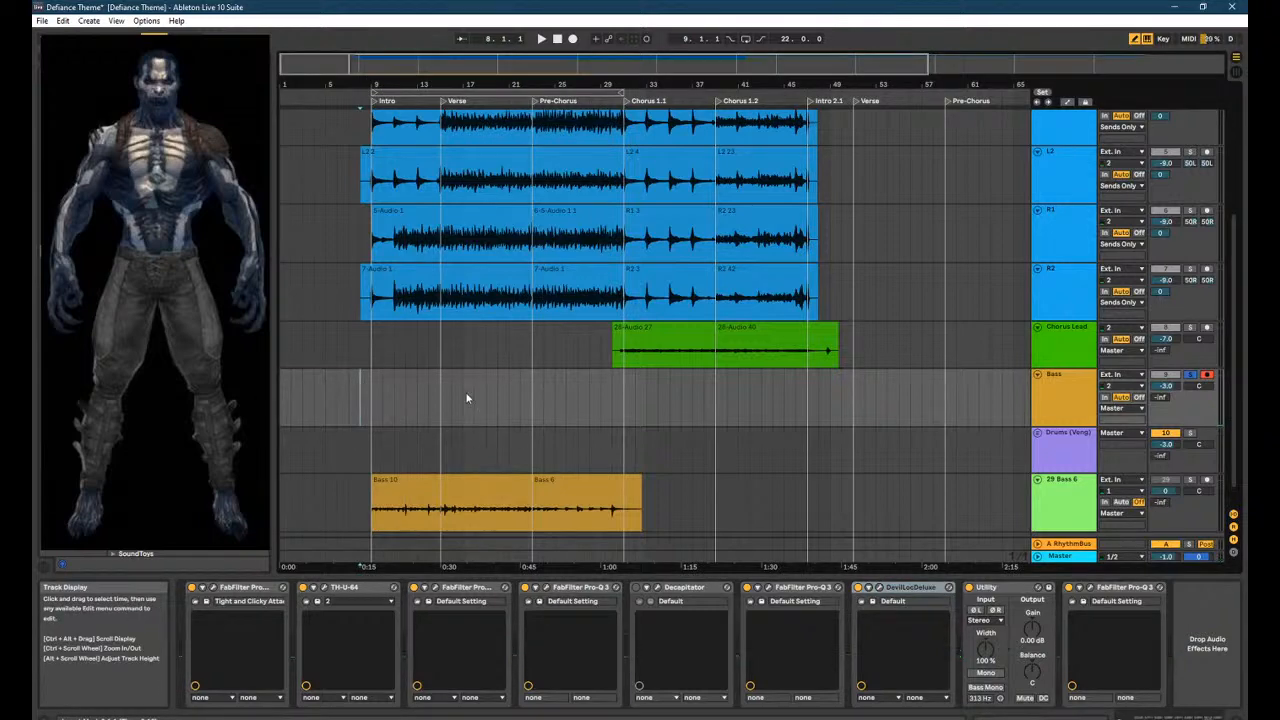
pyautogui.press('F9')
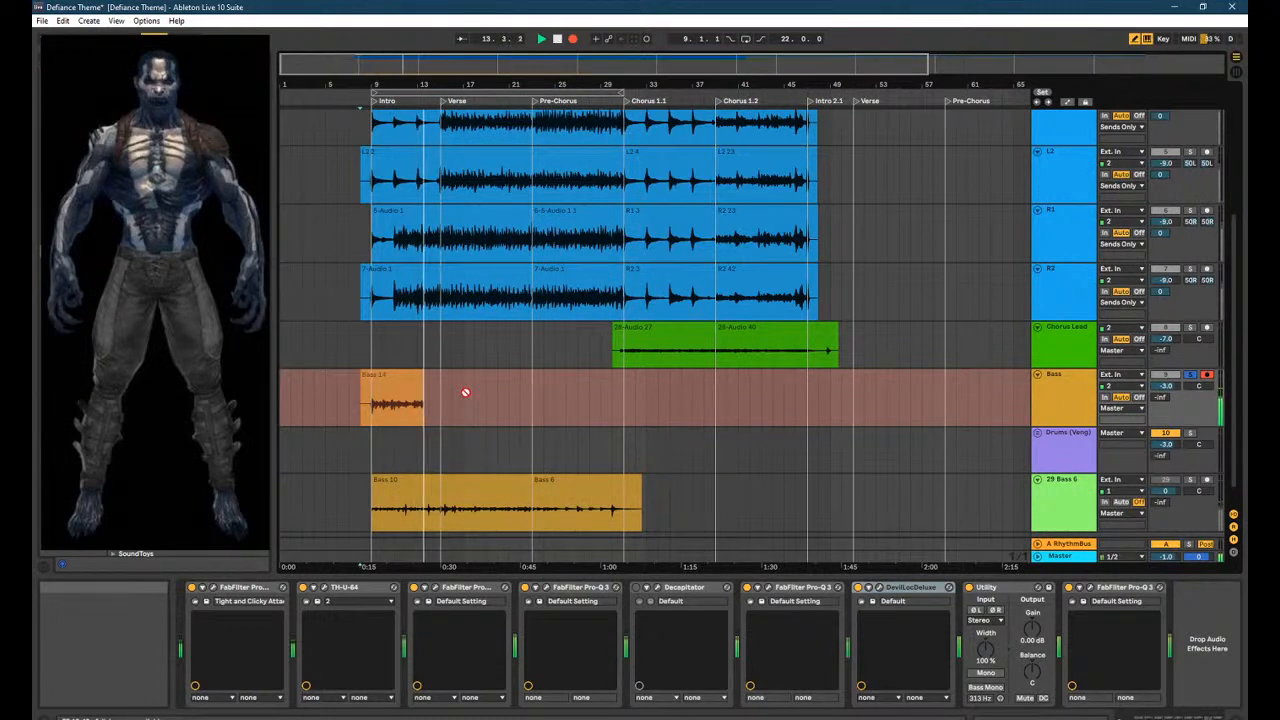
pyautogui.press('space')
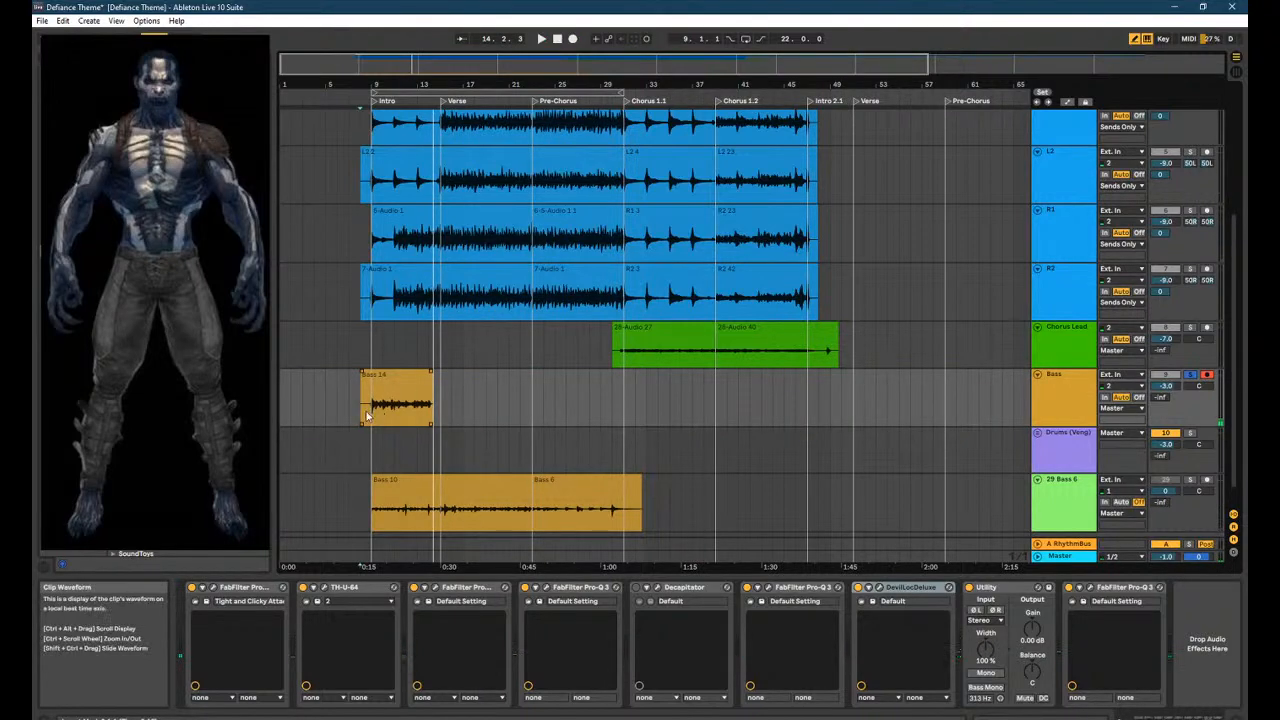
# Play the new bass take from bar 9 and examine its waveform timing in the clip view.
pyautogui.press('space')
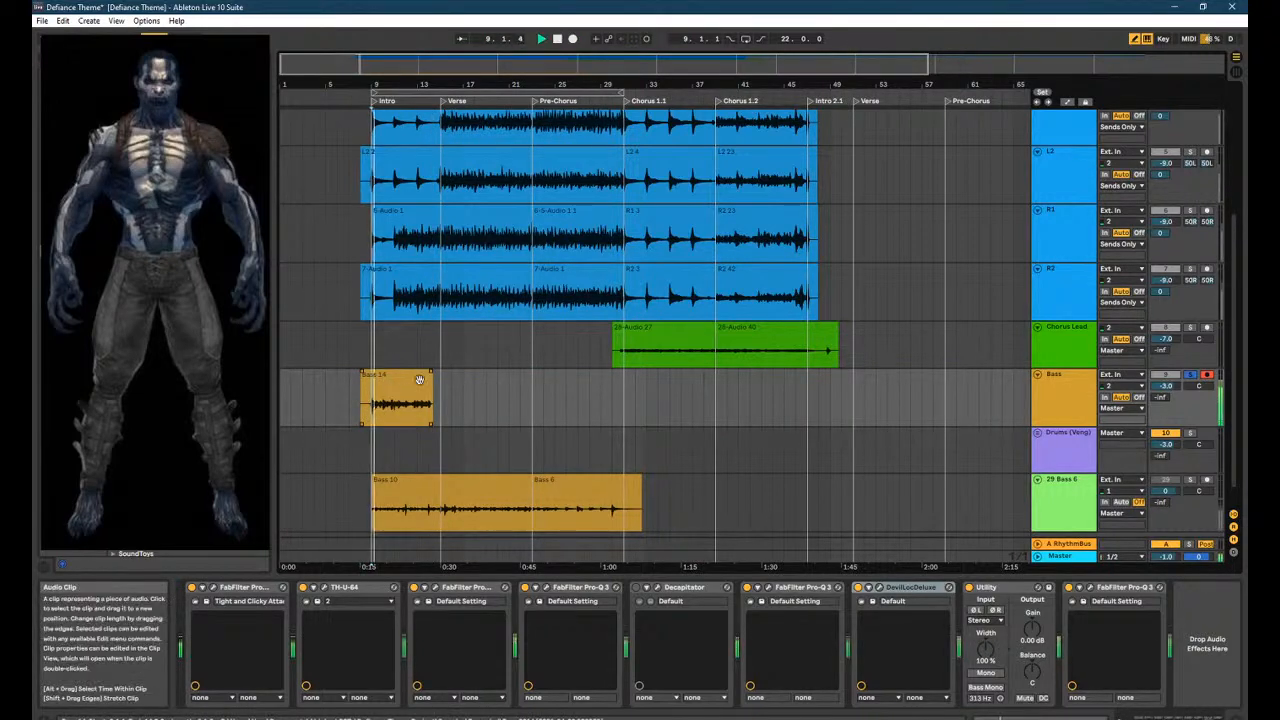
pyautogui.doubleClick(419, 380)
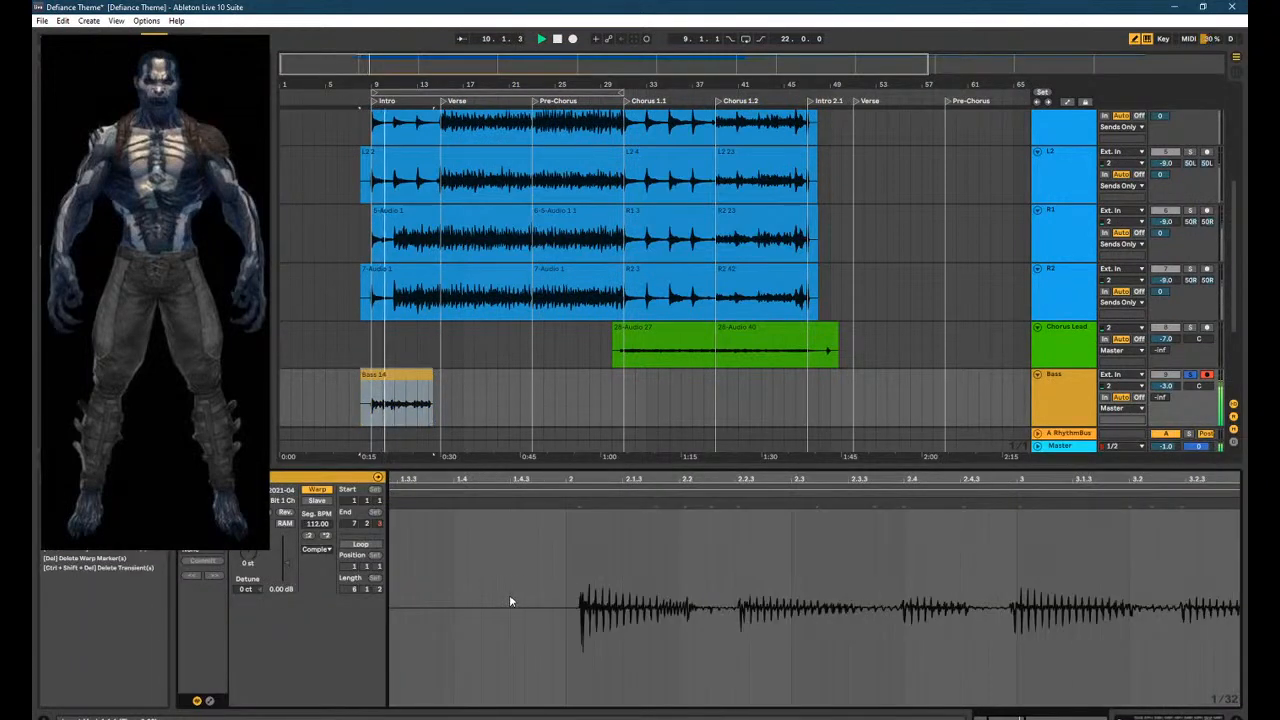
pyautogui.scroll(-3, 634, 598)
pyautogui.scroll(2, 1050, 625)
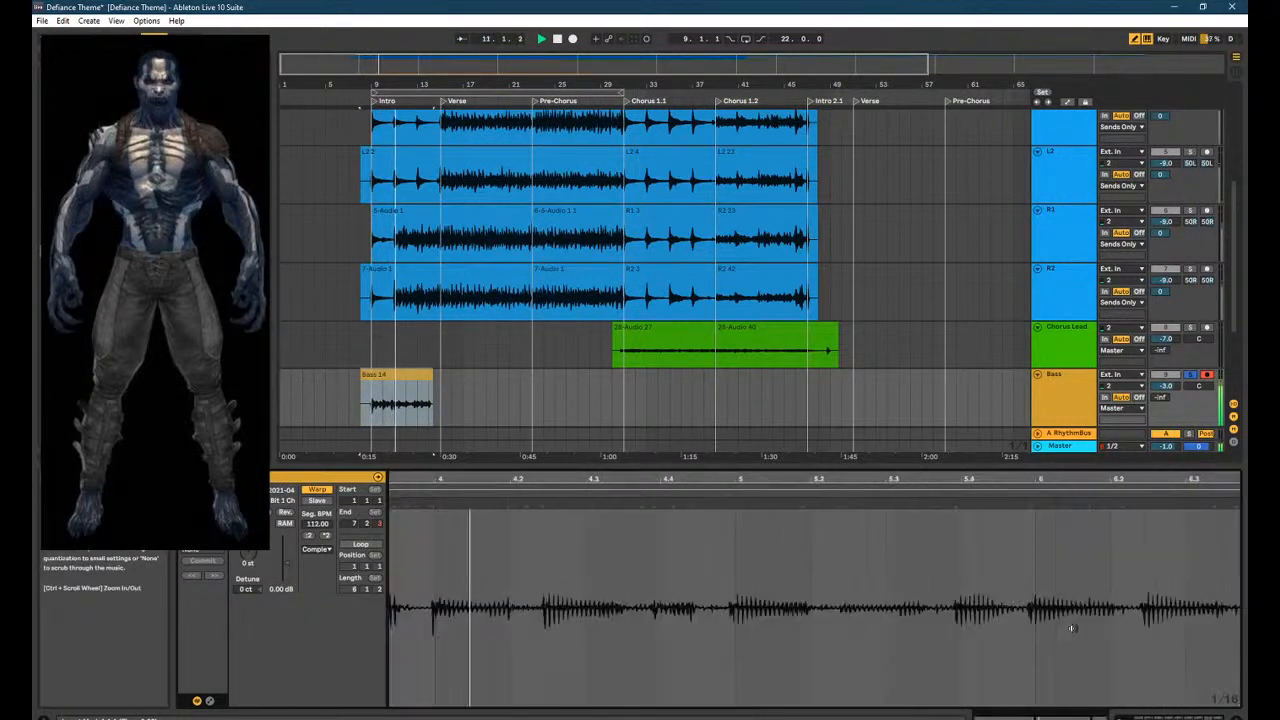
pyautogui.scroll(-2, 870, 603)
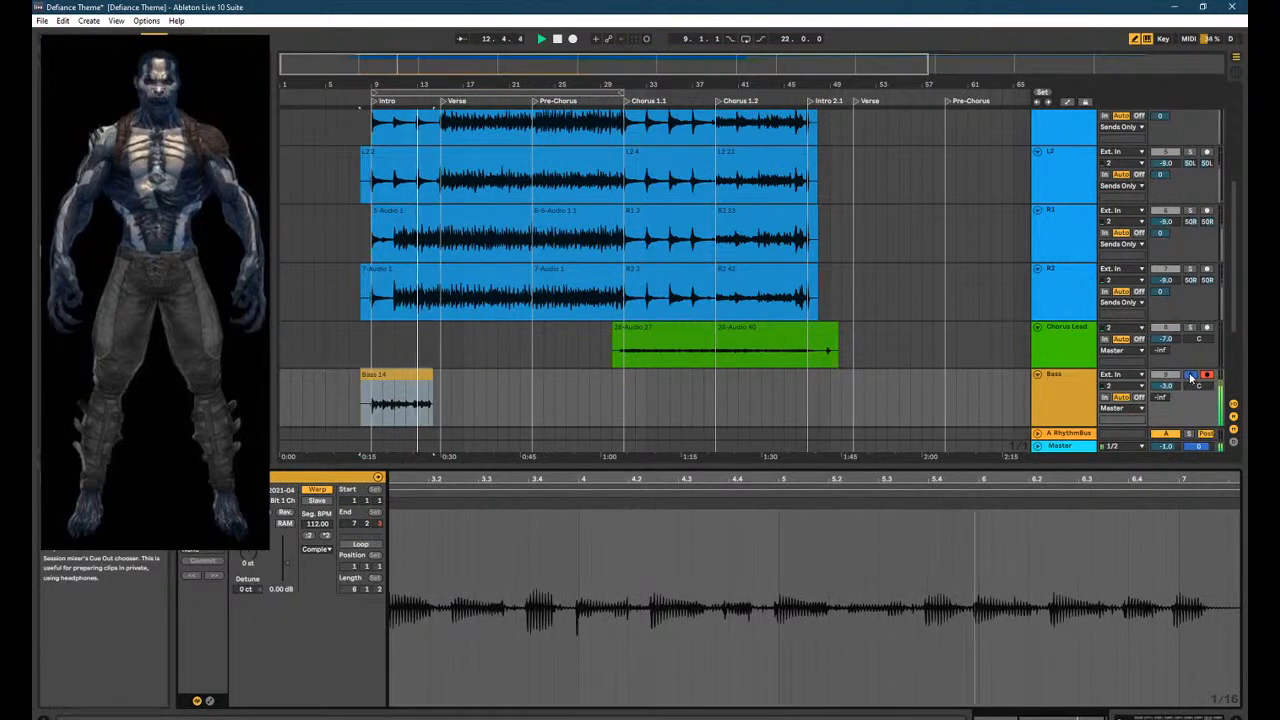
pyautogui.click(401, 368)
pyautogui.press('space')
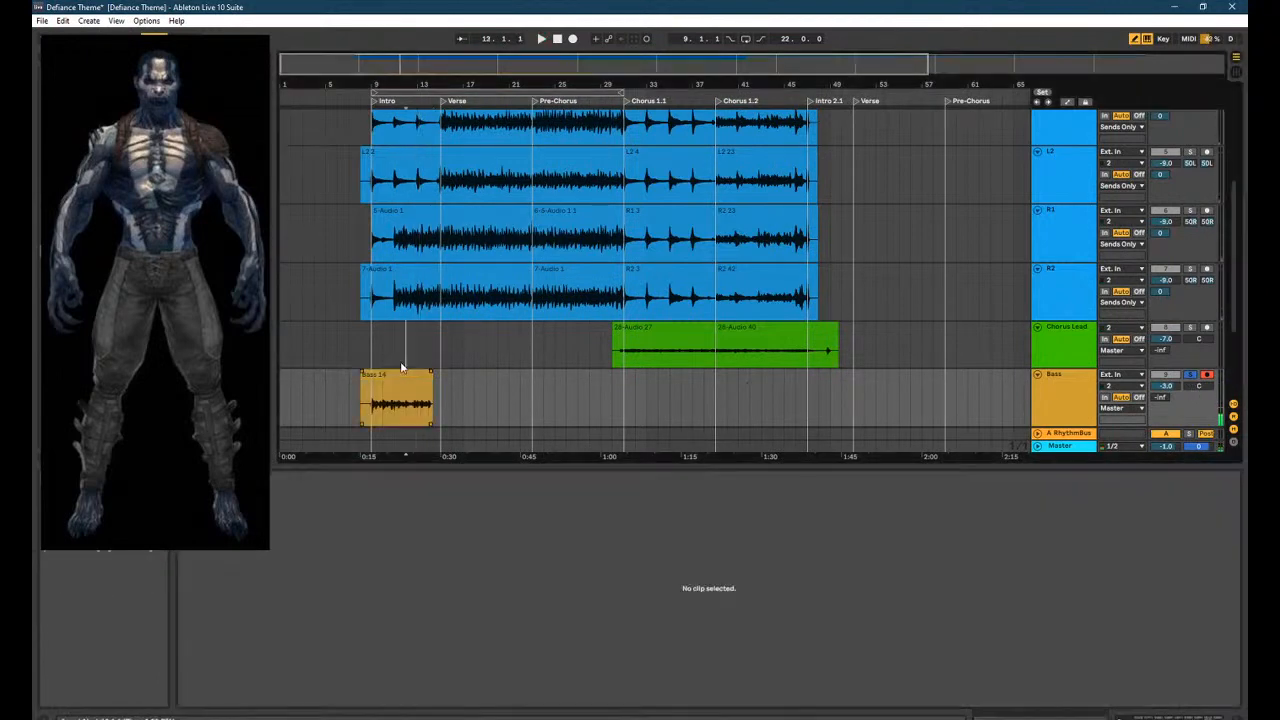
# Delete the newly recorded bass take from the Bass track.
pyautogui.click(401, 364)
pyautogui.click(404, 376)
pyautogui.press('Delete')
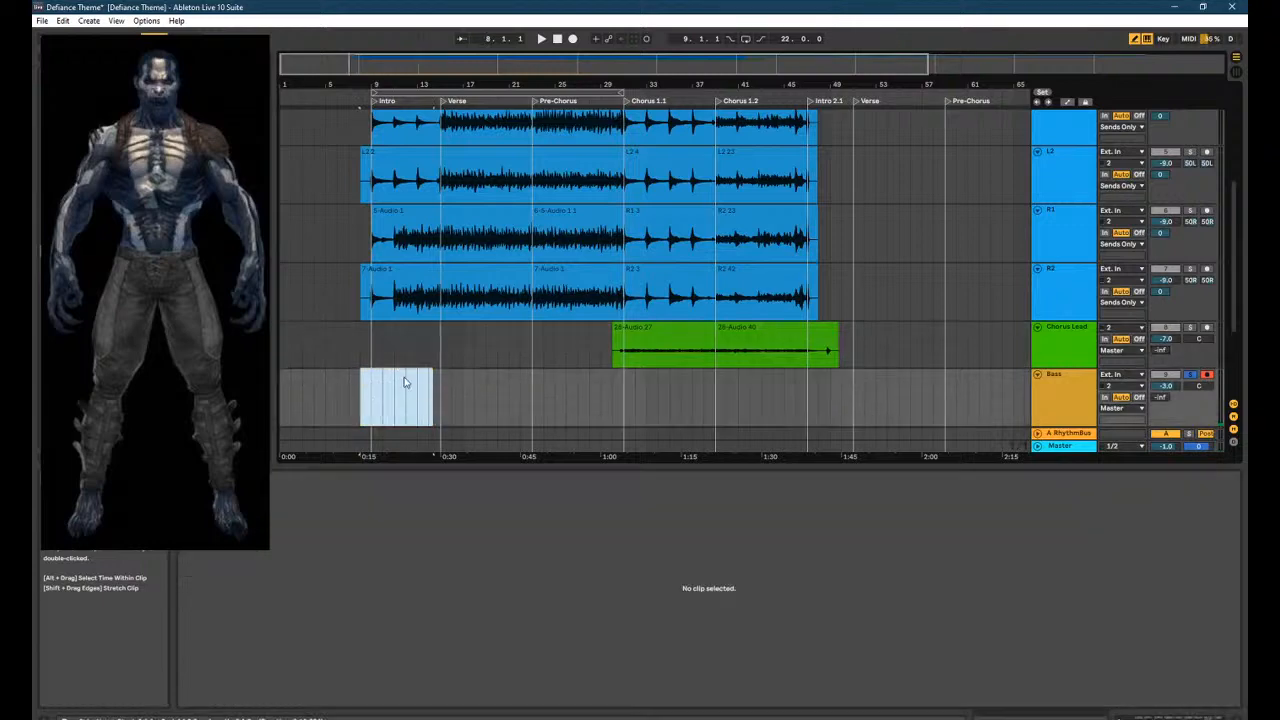
# Try recording another soloed bass take from bar 8 to about bar 11, and undo it.
pyautogui.click(367, 395)
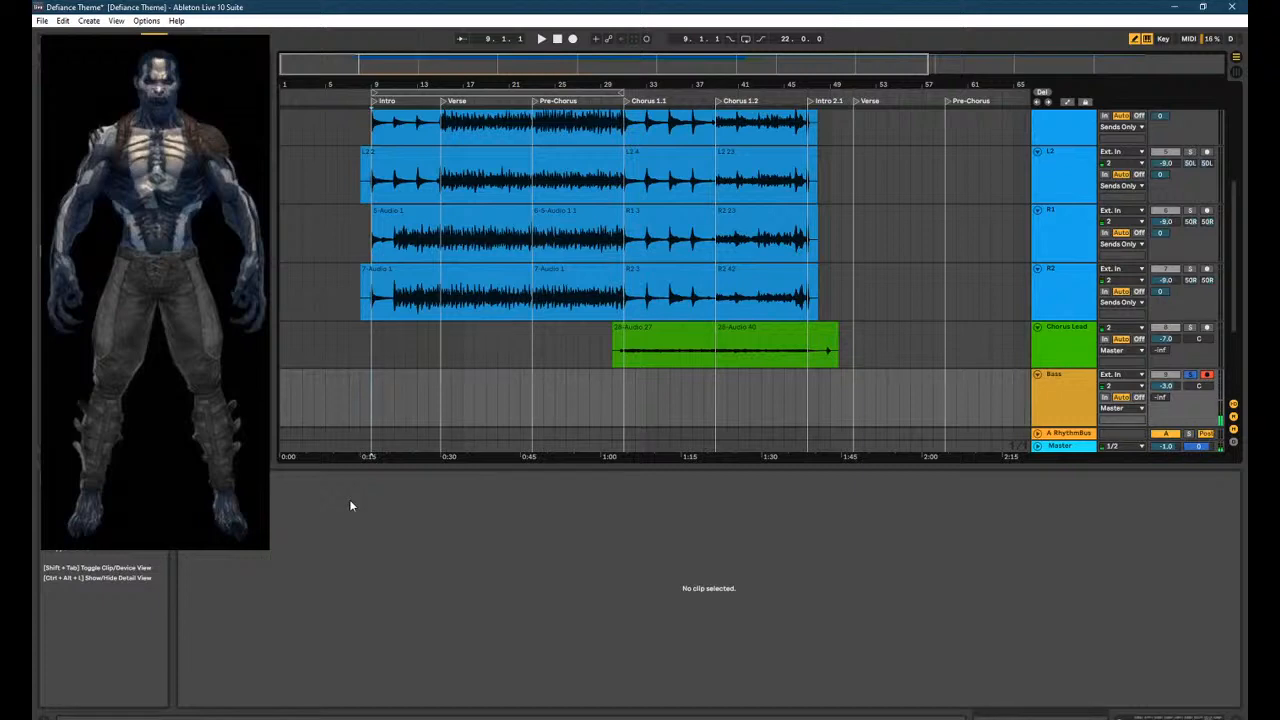
pyautogui.hotkey('ctrl', 'z')
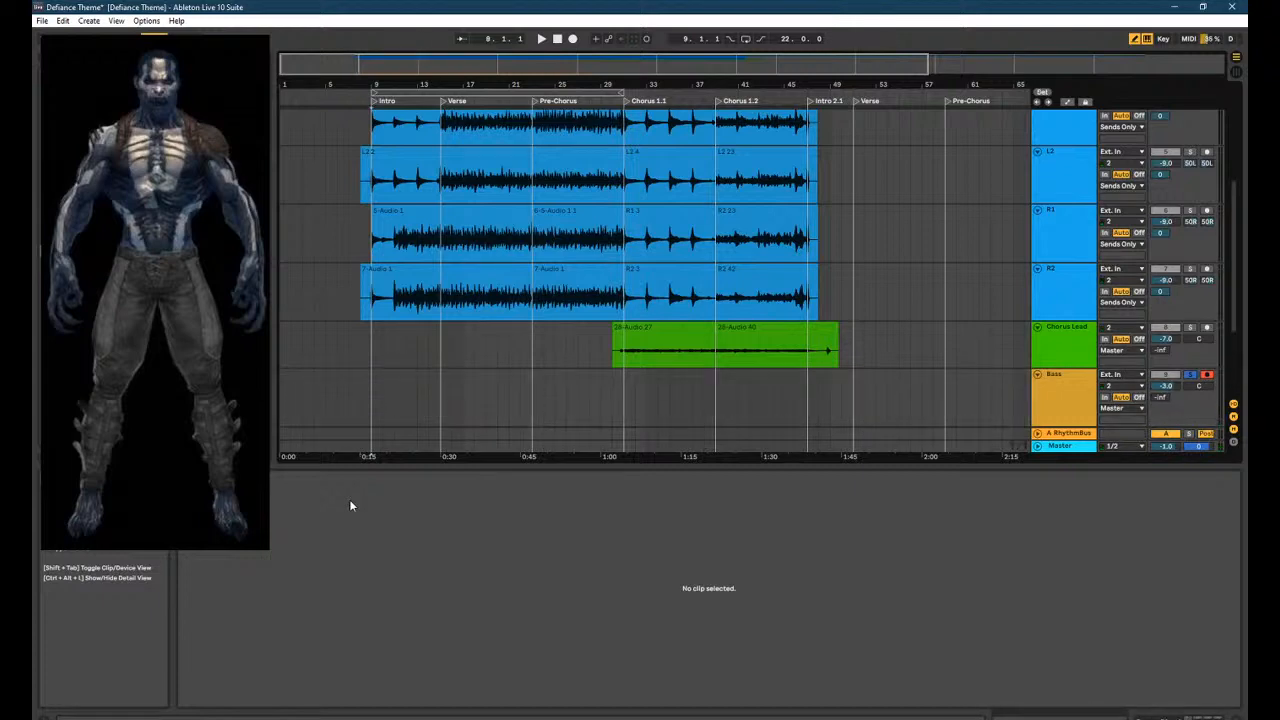
pyautogui.click(365, 400)
pyautogui.press('F9')
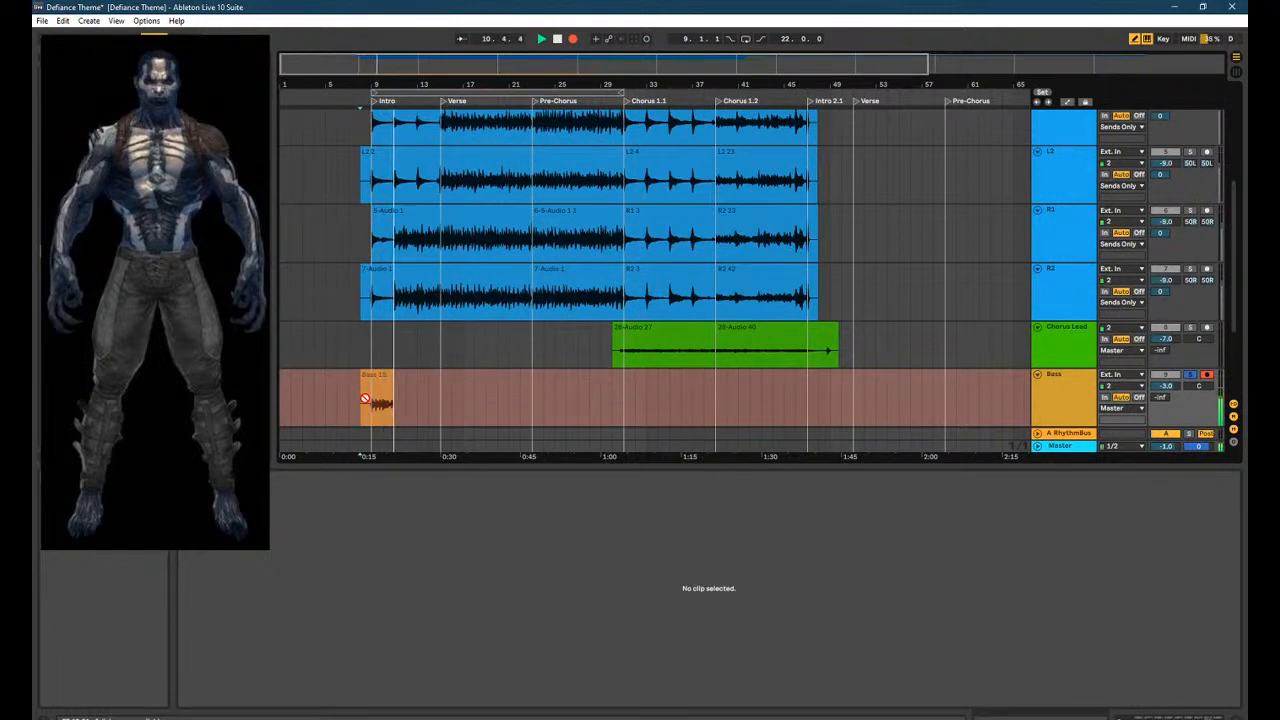
pyautogui.press('space')
pyautogui.hotkey('ctrl', 'z')
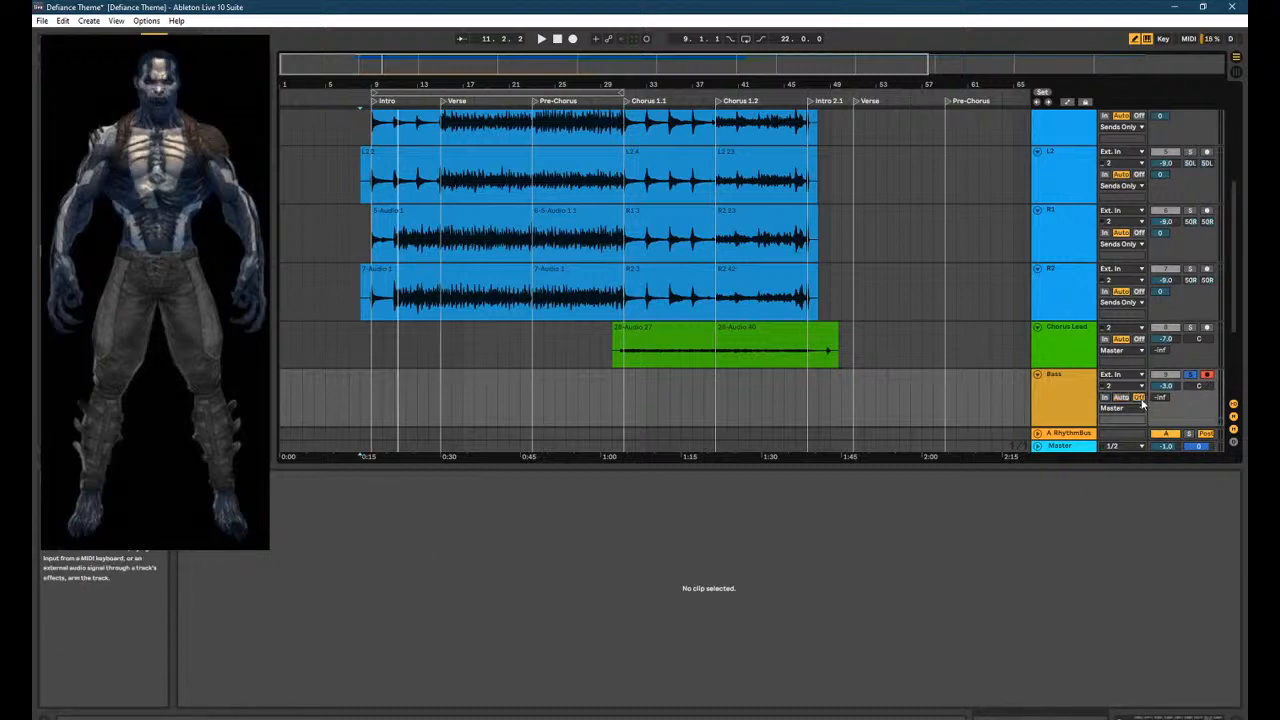
# Record a soloed bass take from bar 8 to about bar 15 with the Bass track's monitoring off.
pyautogui.press('space')
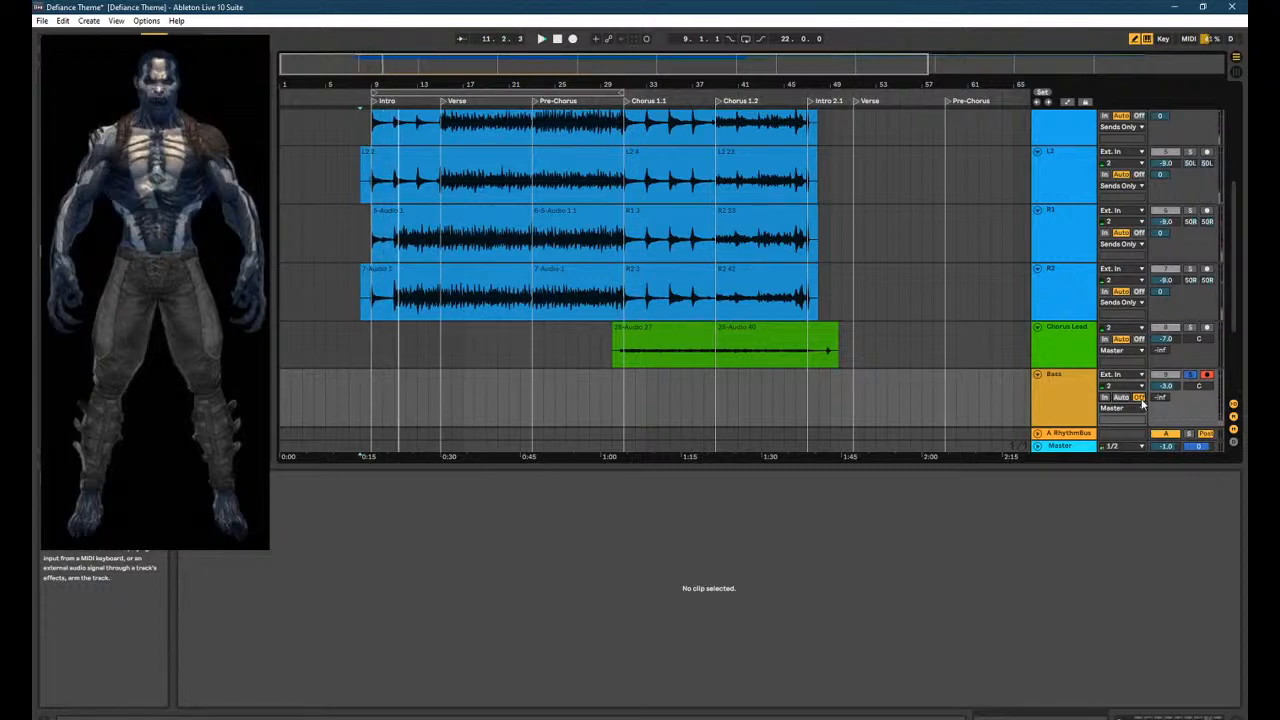
pyautogui.click(366, 402)
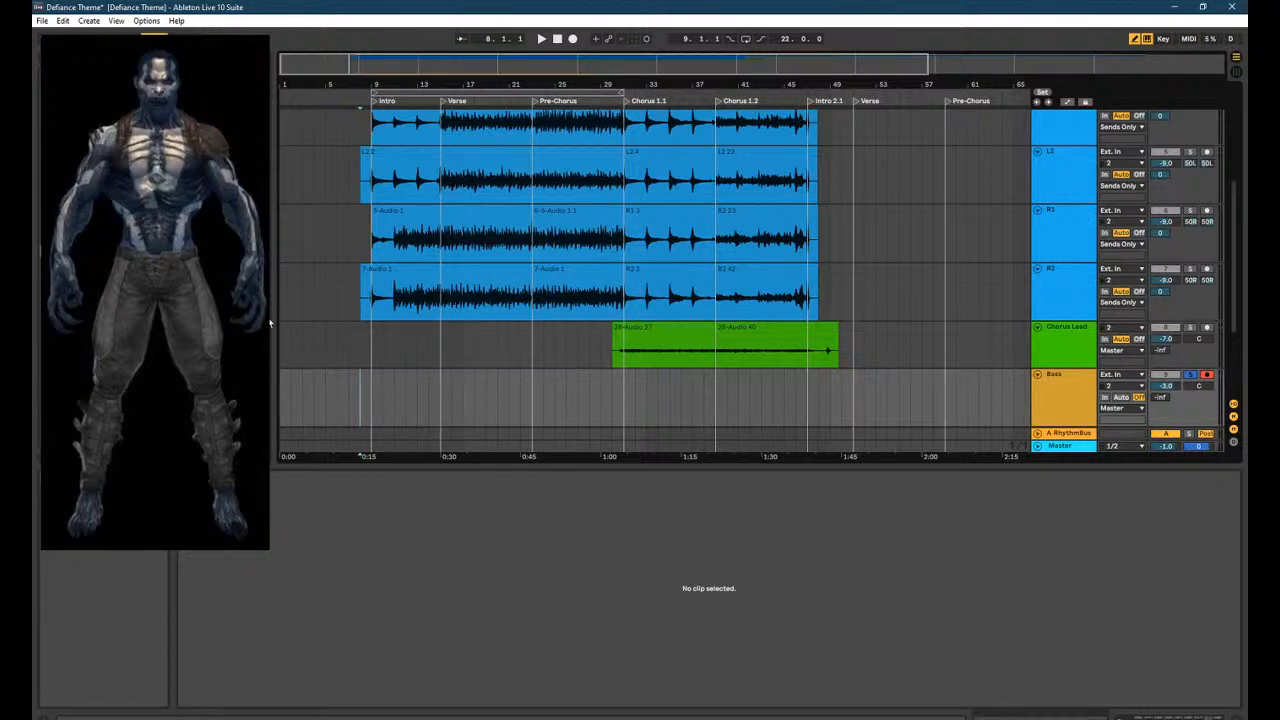
pyautogui.press('F9')
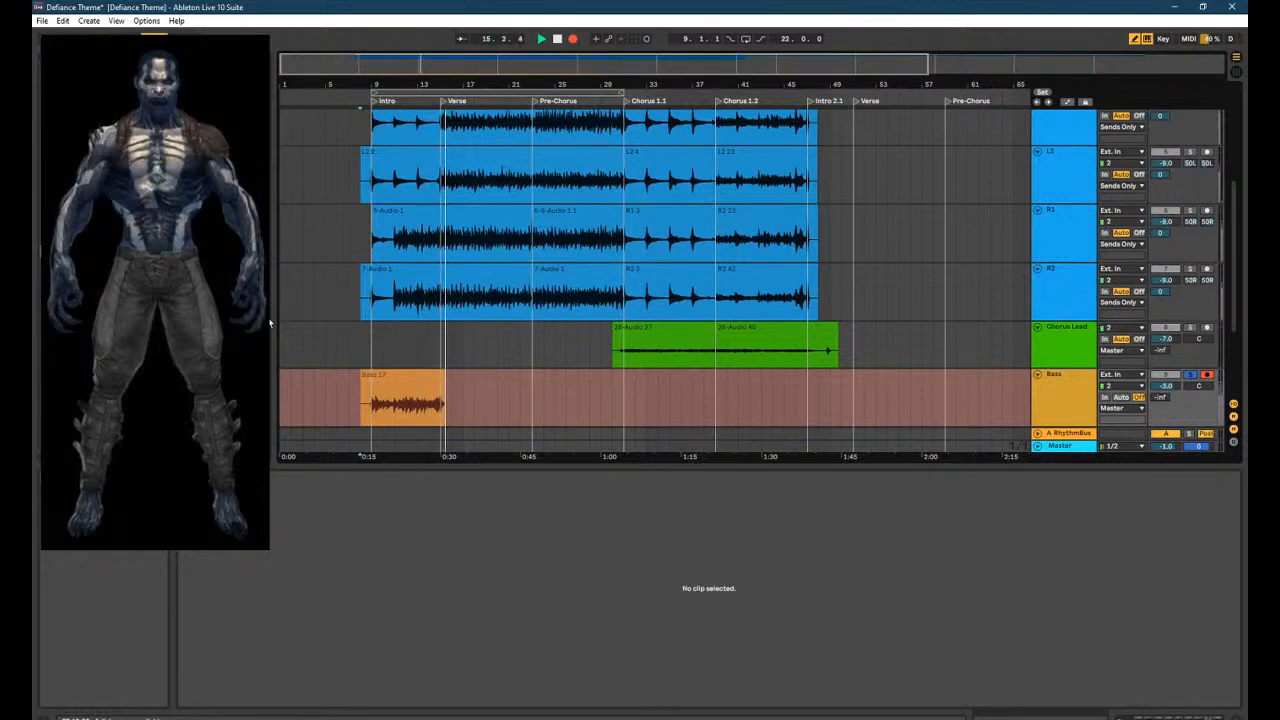
pyautogui.press('space')
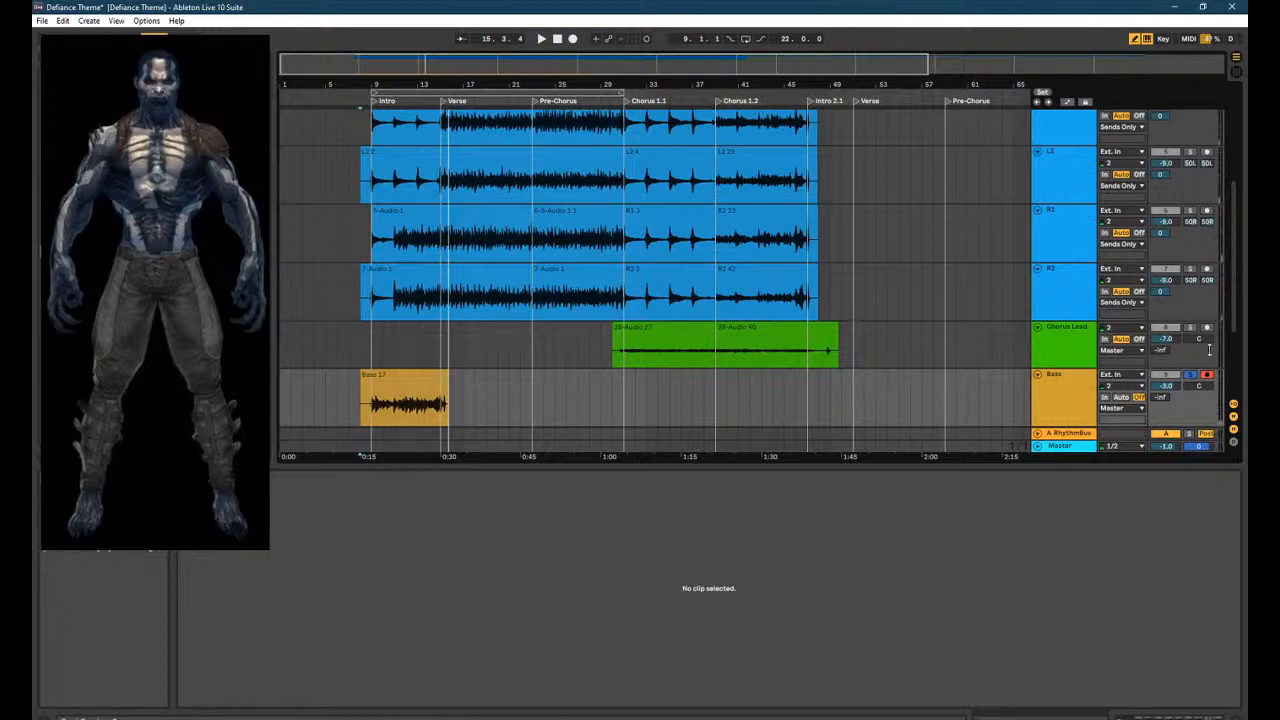
# Play the new bass take soloed from bar 9 and examine how its waveform lines up with the beat grid.
pyautogui.click(1190, 376)
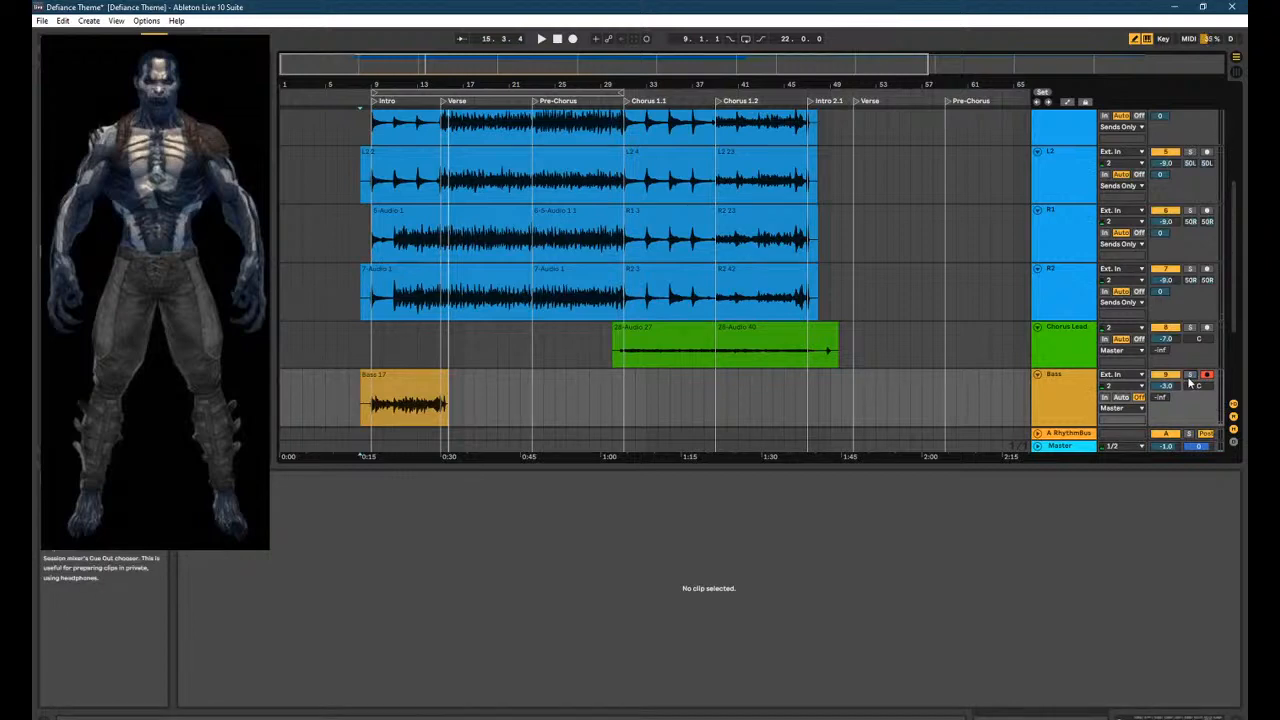
pyautogui.click(369, 408)
pyautogui.press('space')
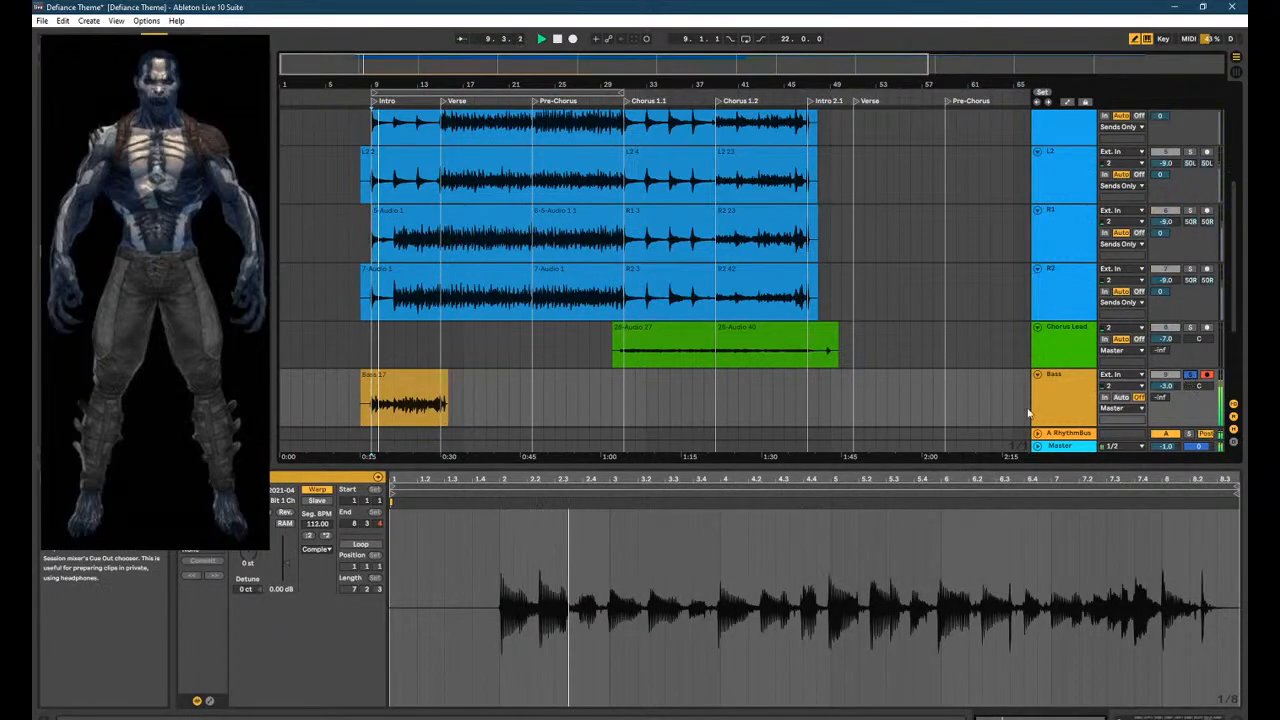
pyautogui.scroll(2, 608, 614)
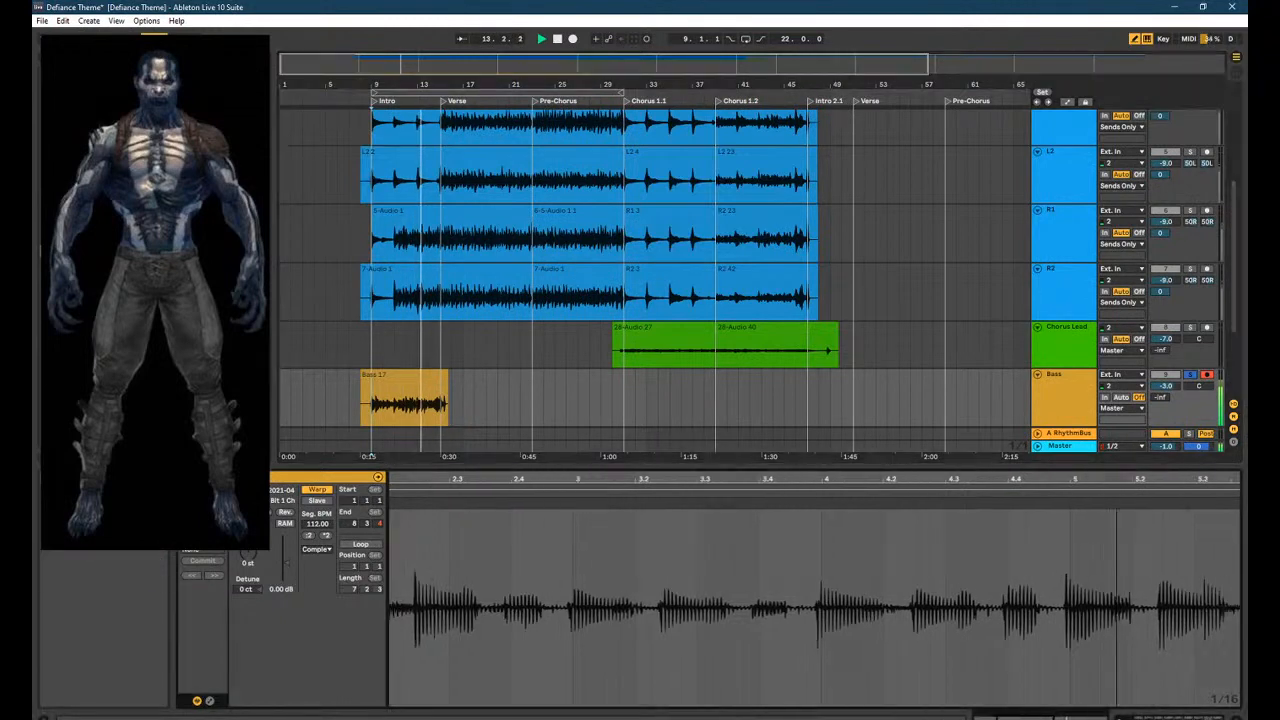
pyautogui.scroll(-4, 815, 607)
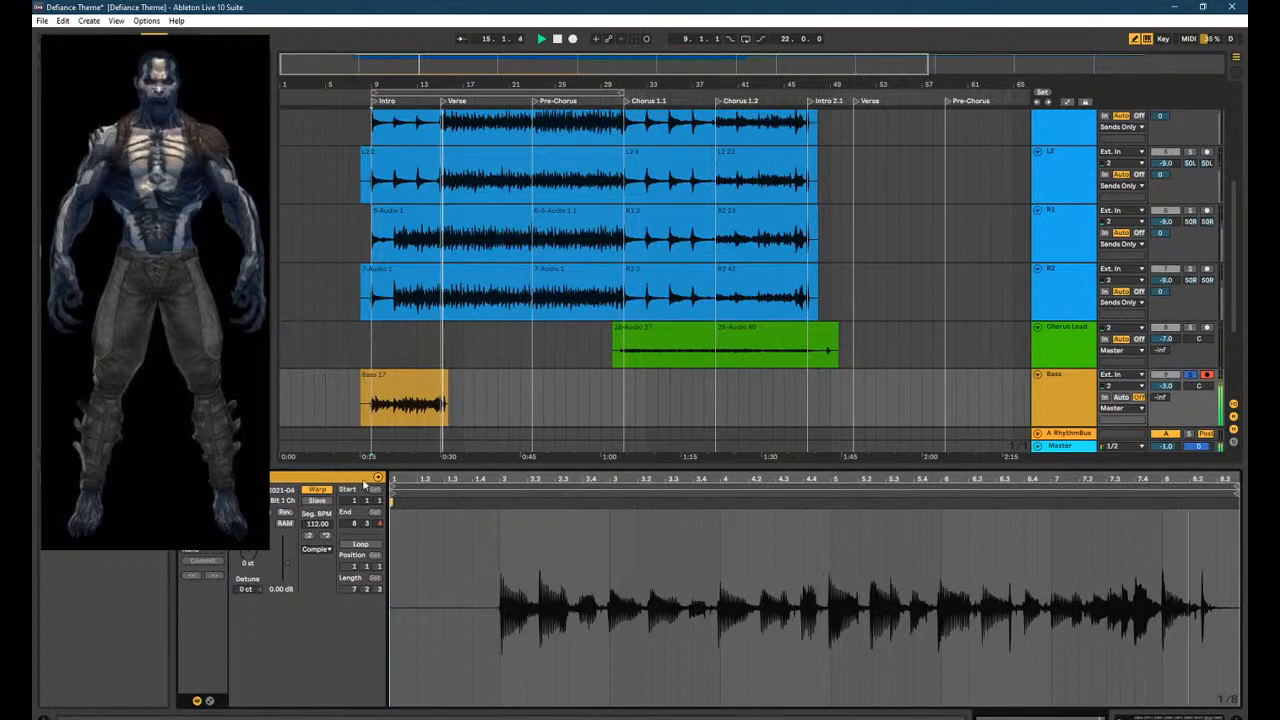
pyautogui.press('space')
pyautogui.scroll(3, 456, 545)
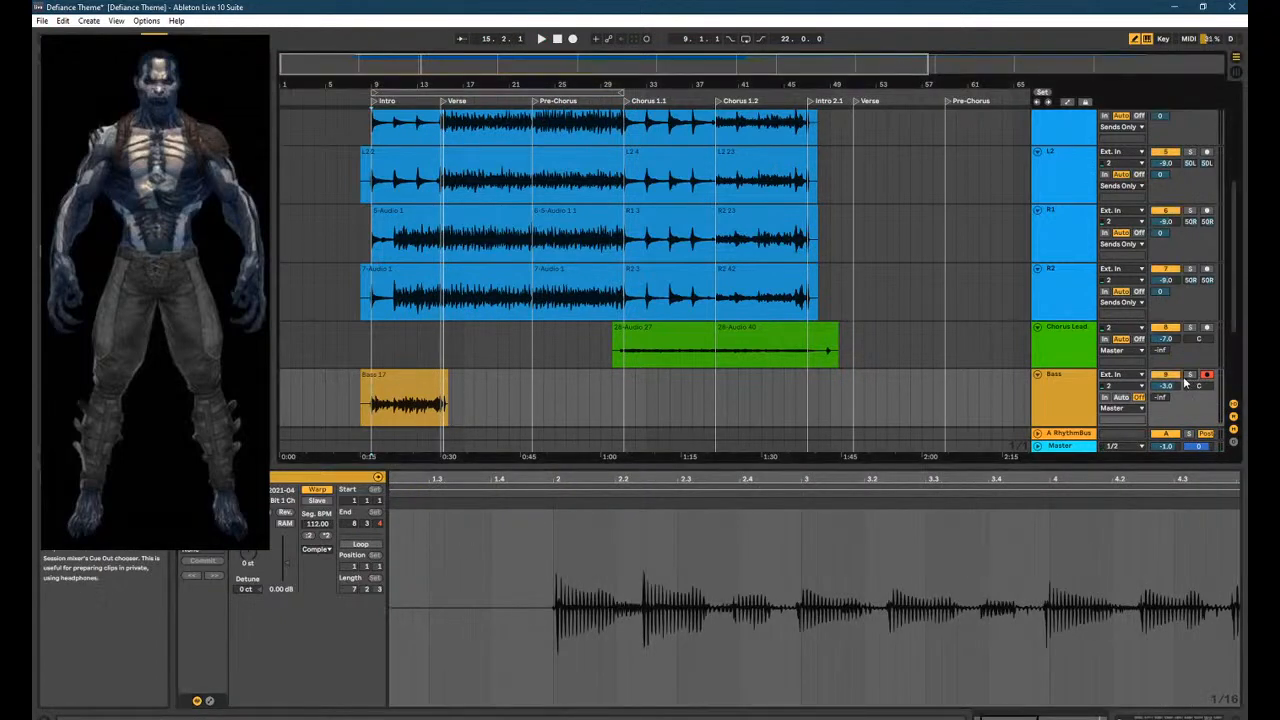
# Play the bass take with the guitars from bar 8, disarm the Bass track and set its volume to -5.0 dB.
pyautogui.press('space')
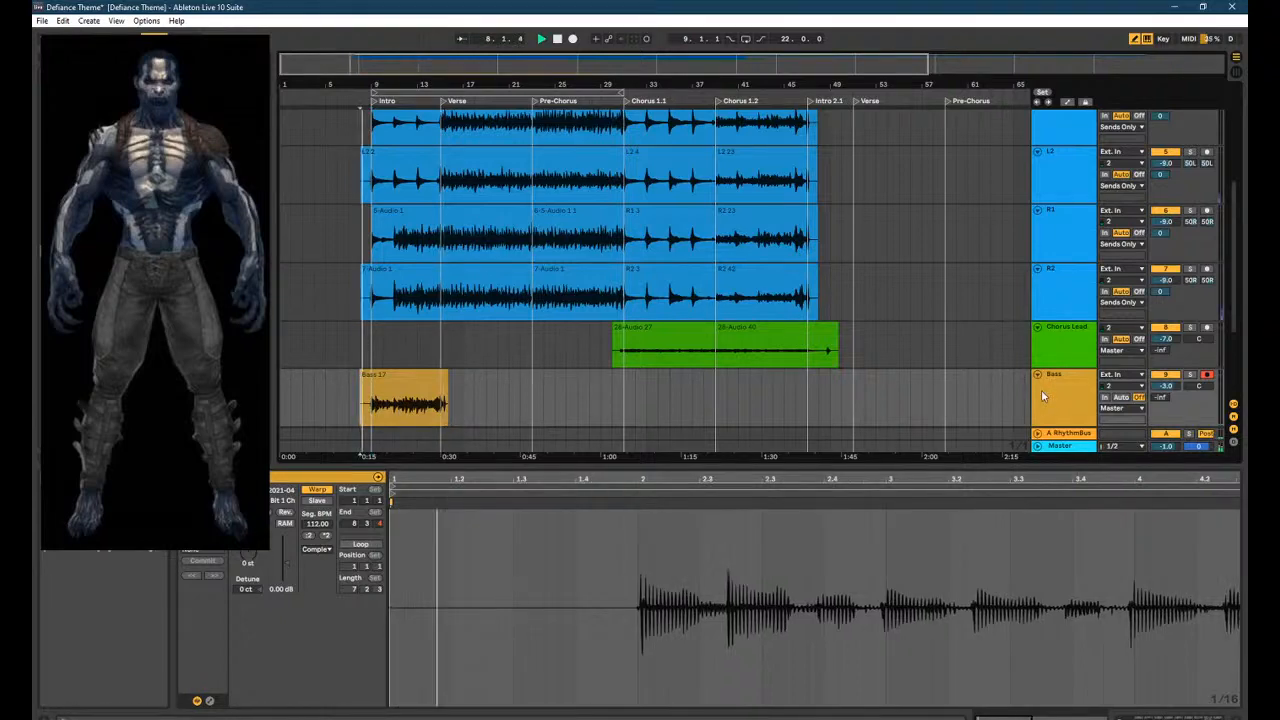
pyautogui.moveTo(1166, 387)
pyautogui.mouseDown()
pyautogui.moveTo(1166, 416)
pyautogui.moveTo(1168, 390)
pyautogui.mouseUp()
pyautogui.press('space')
pyautogui.click(1208, 376)
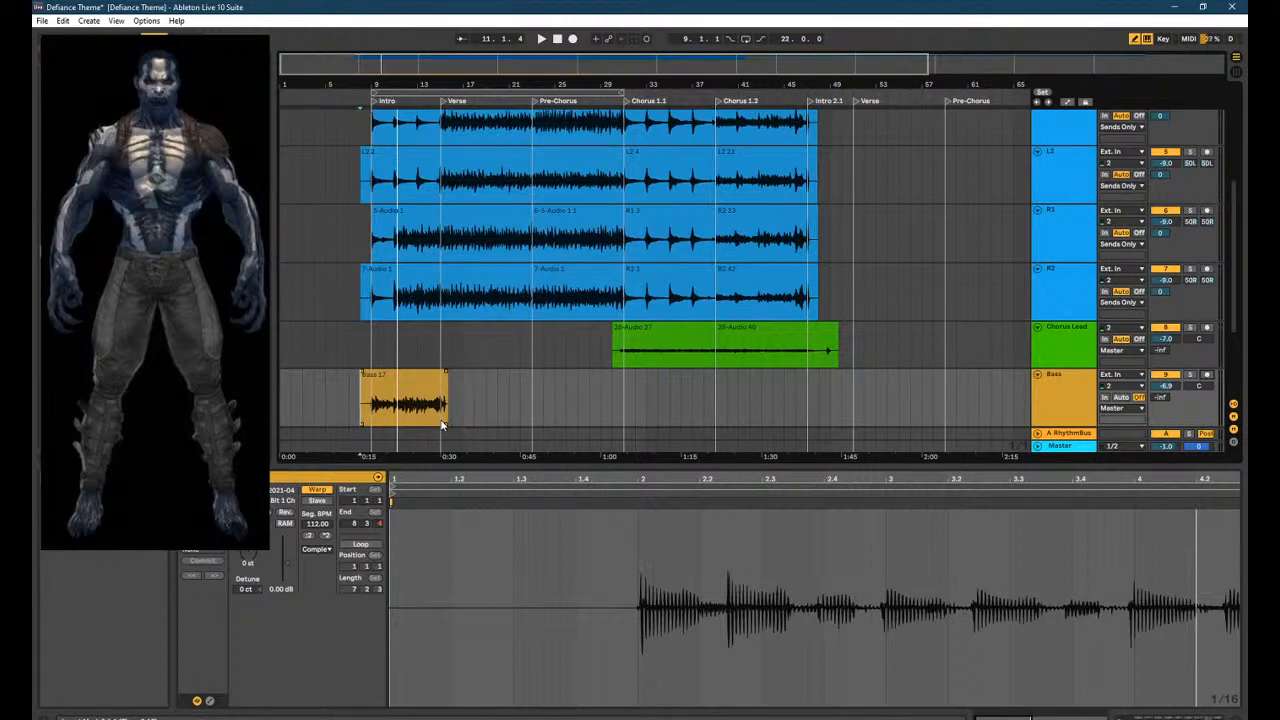
pyautogui.press('space')
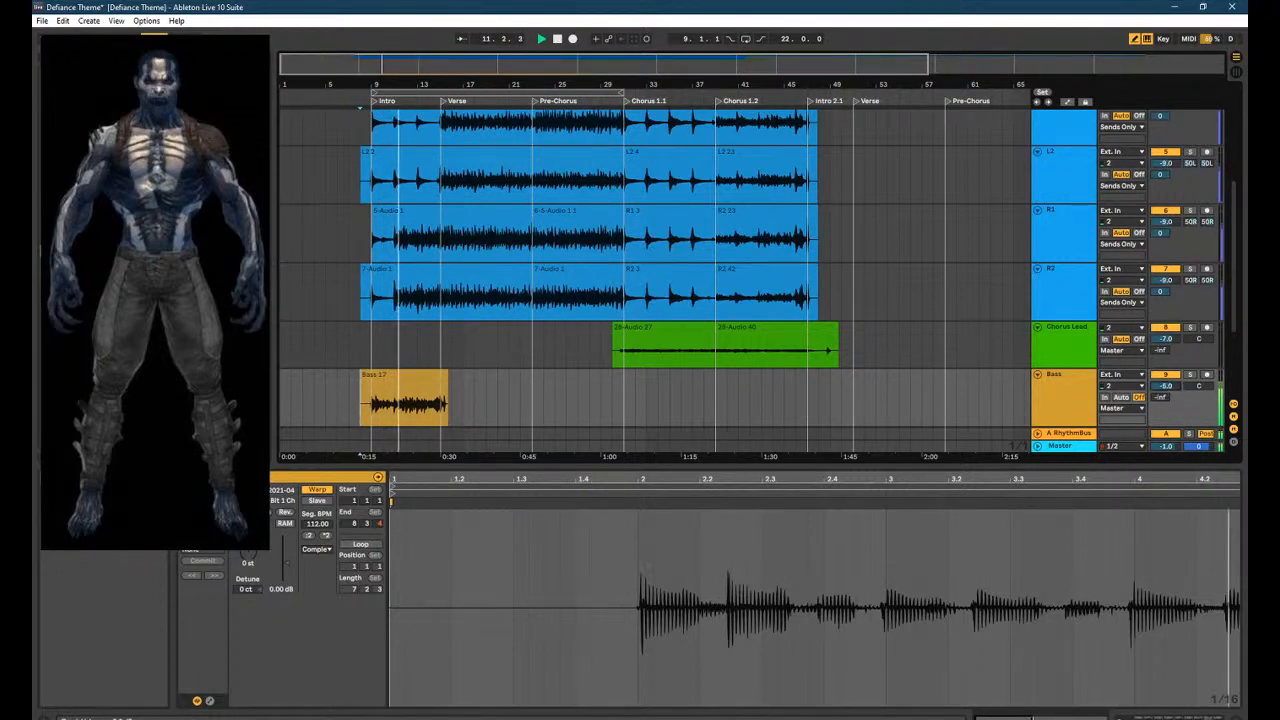
# Loop the six bars of the bass take from bar 9 to bar 15.
pyautogui.click(380, 405)
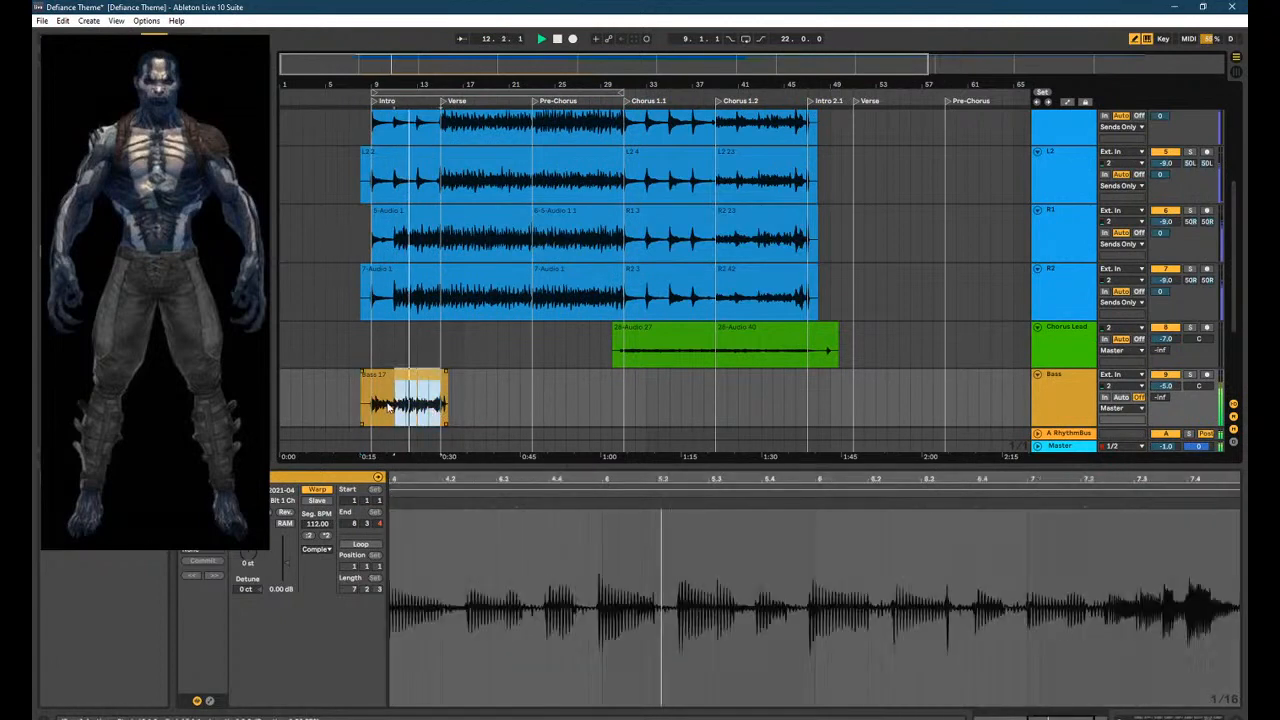
pyautogui.hotkey('ctrl', 'l')
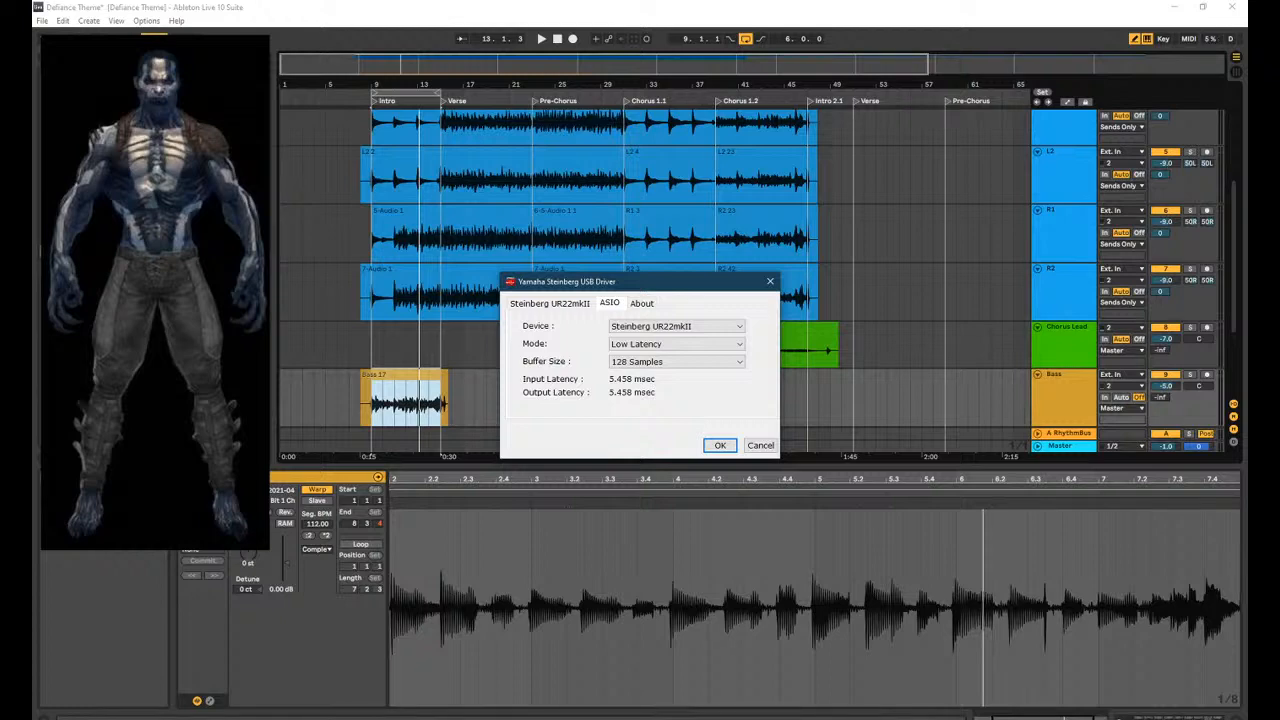
# Set the Steinberg UR22mkII ASIO driver to Stable mode with a 512-sample buffer.
pyautogui.click(712, 345)
pyautogui.click(708, 373)
pyautogui.click(708, 361)
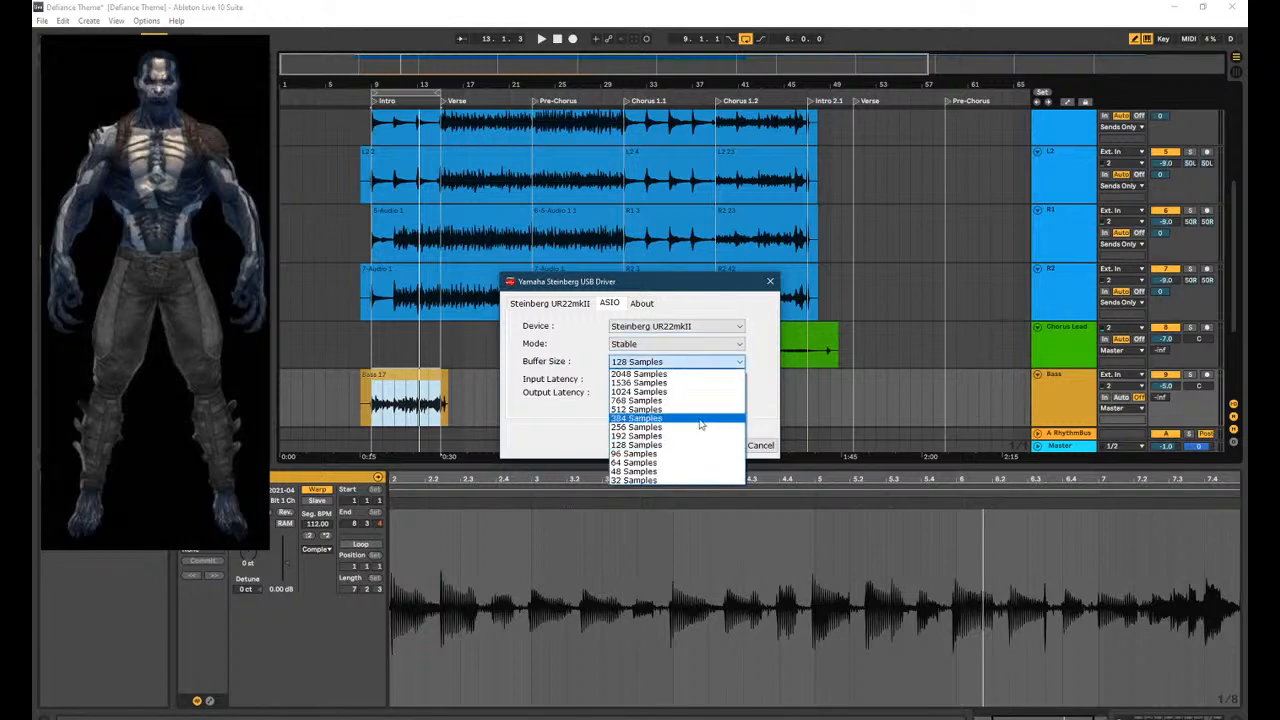
pyautogui.click(705, 436)
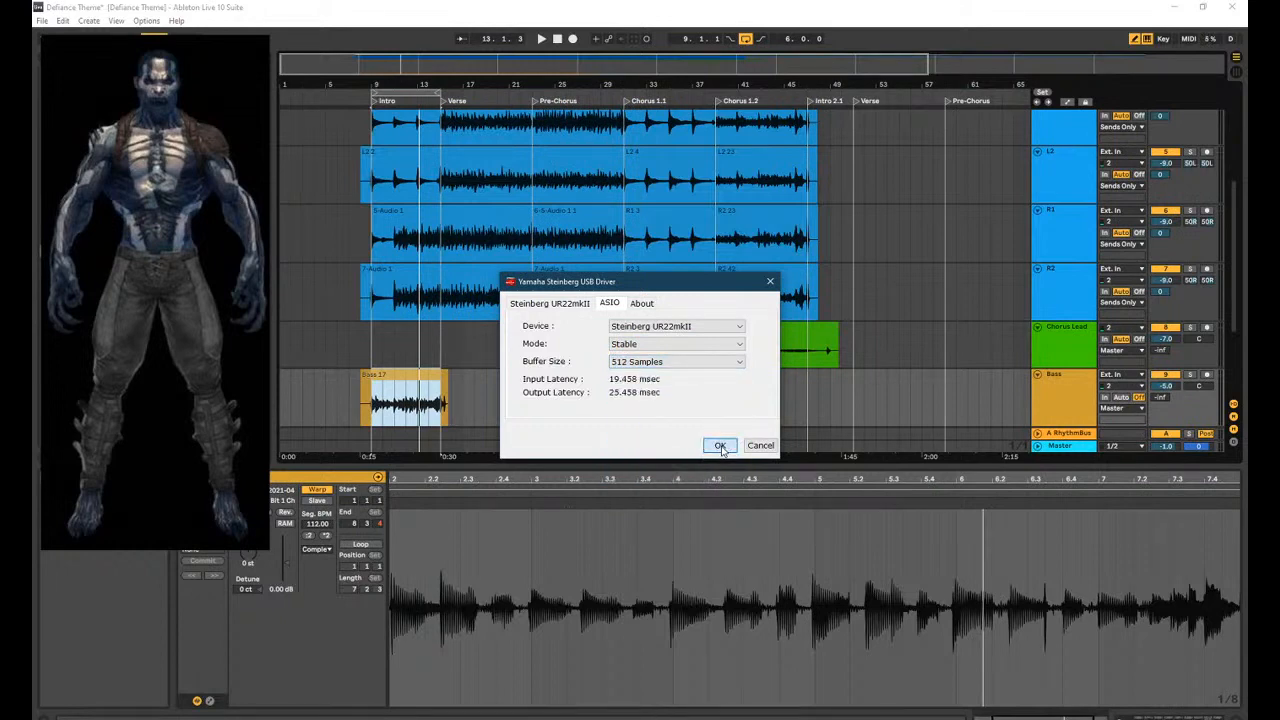
pyautogui.click(720, 446)
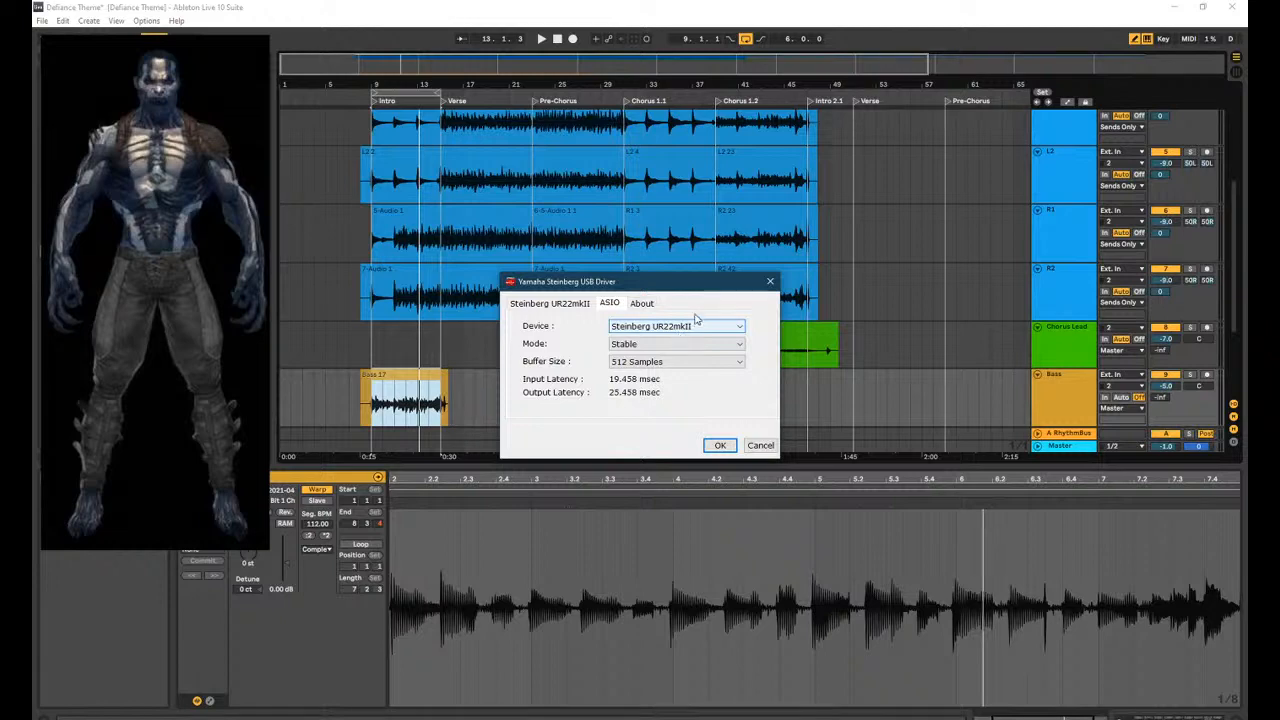
# Try other ASIO buffer sizes, including 1024 samples, and choose 512 samples again.
pyautogui.click(703, 361)
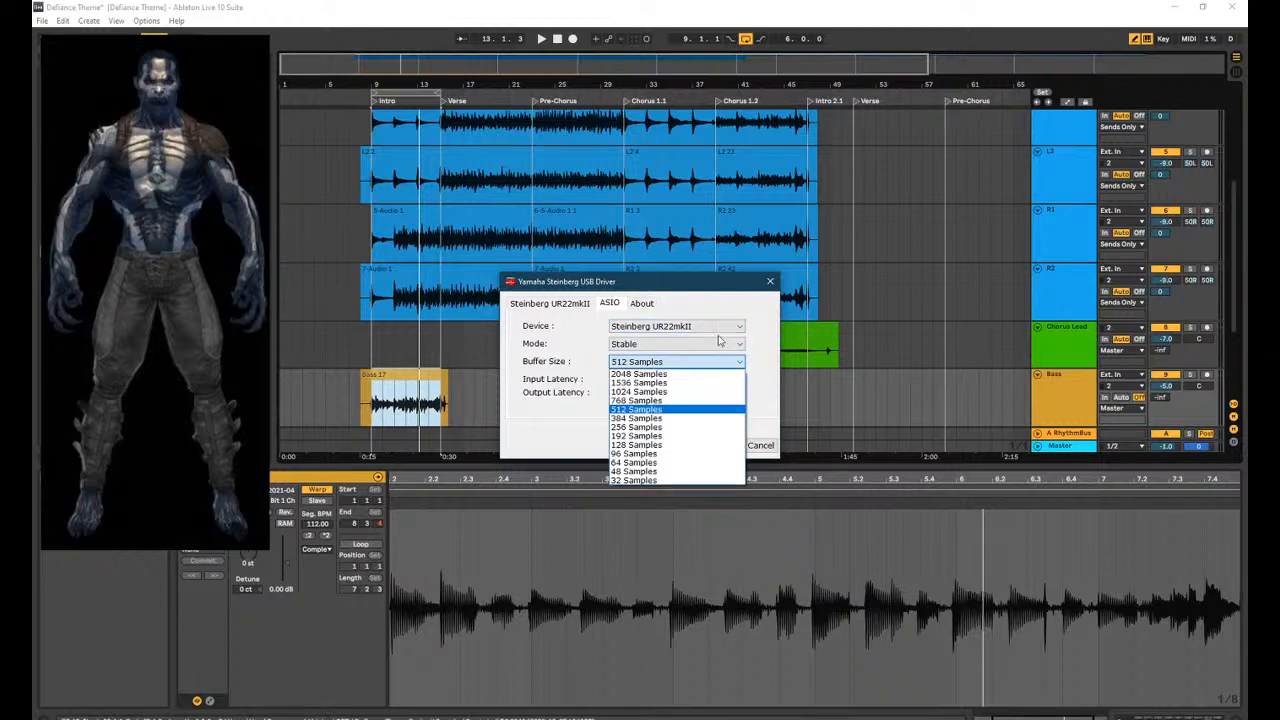
pyautogui.click(712, 410)
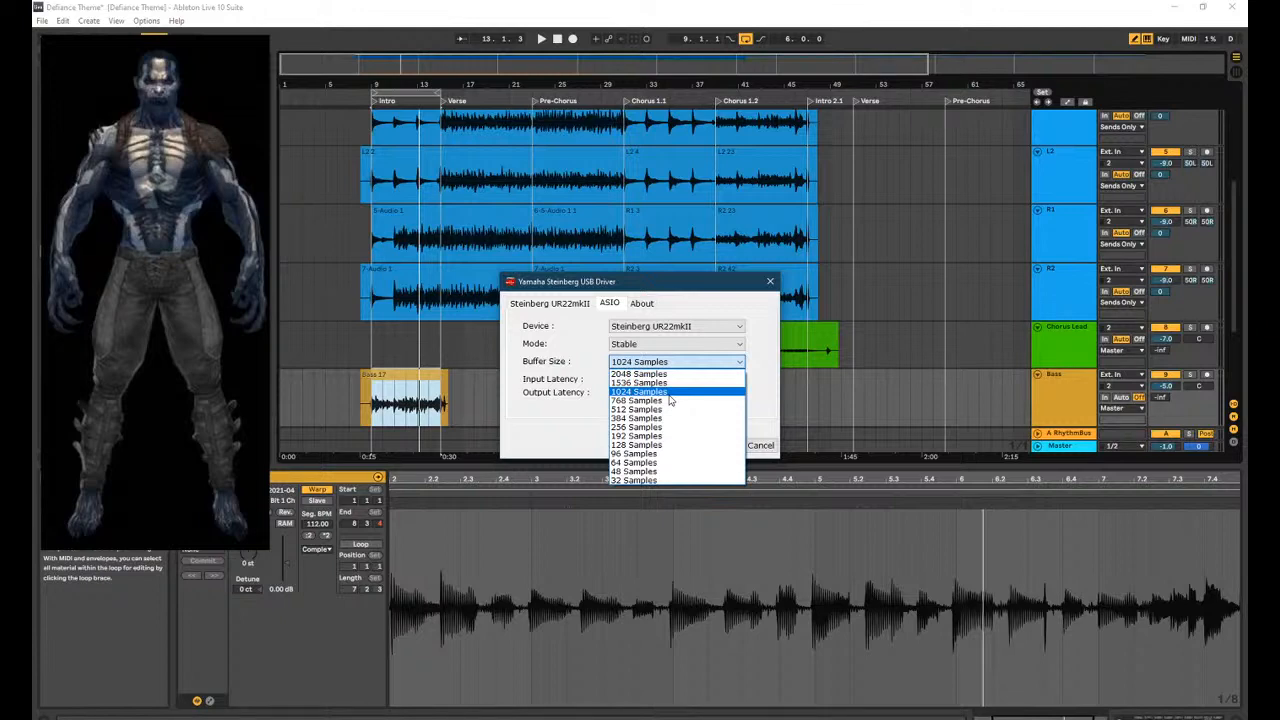
pyautogui.click(640, 409)
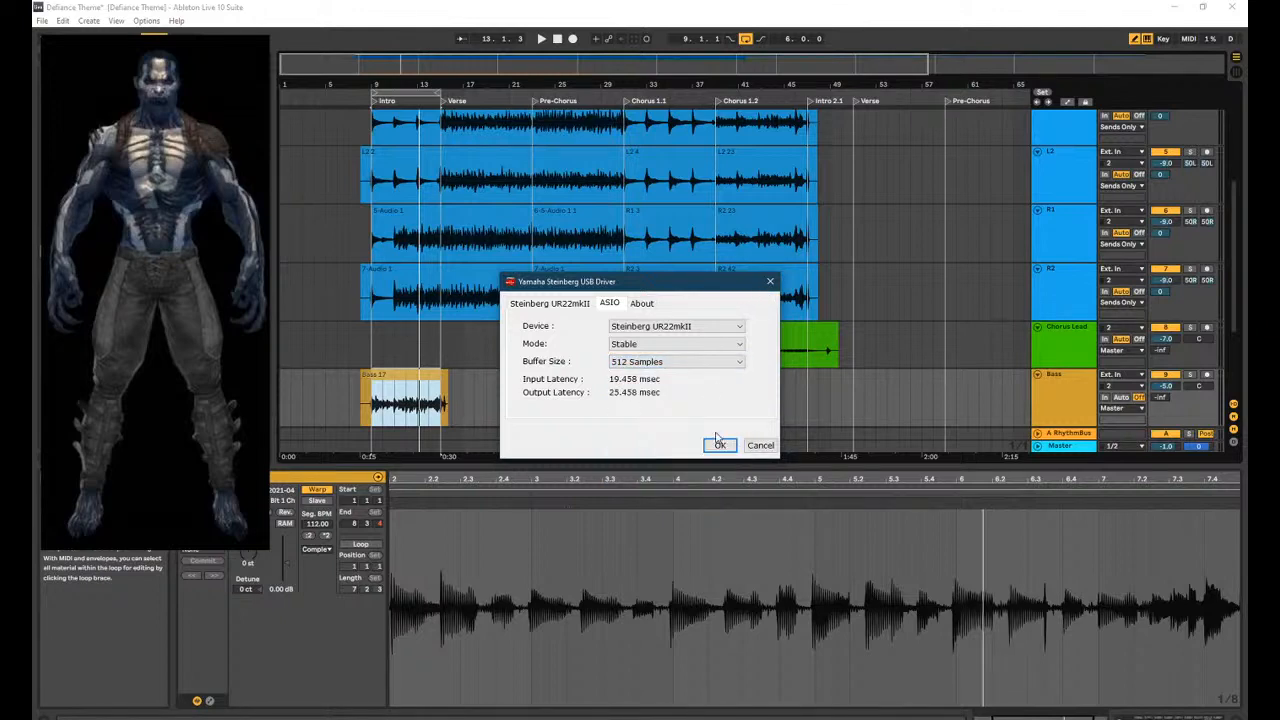
pyautogui.click(718, 444)
# Show the Bass track's device chain.
pyautogui.click(1073, 400)
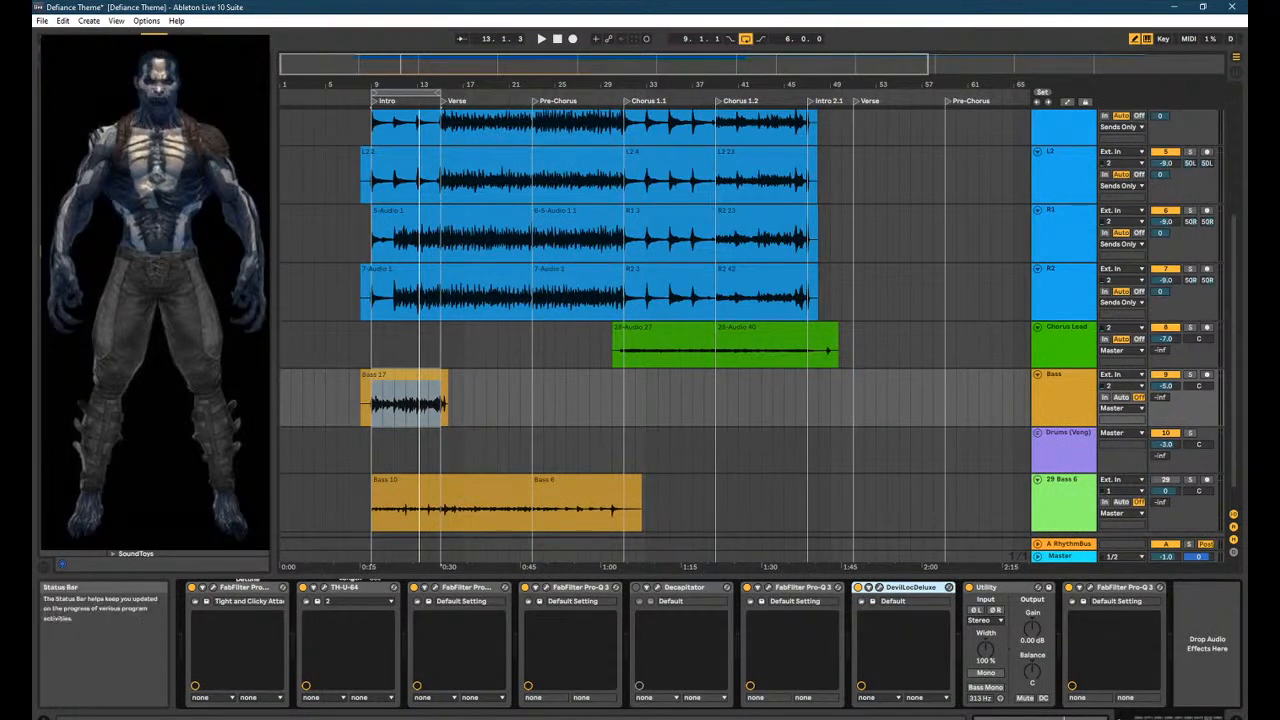
pyautogui.click(43, 718)
pyautogui.click(43, 718)
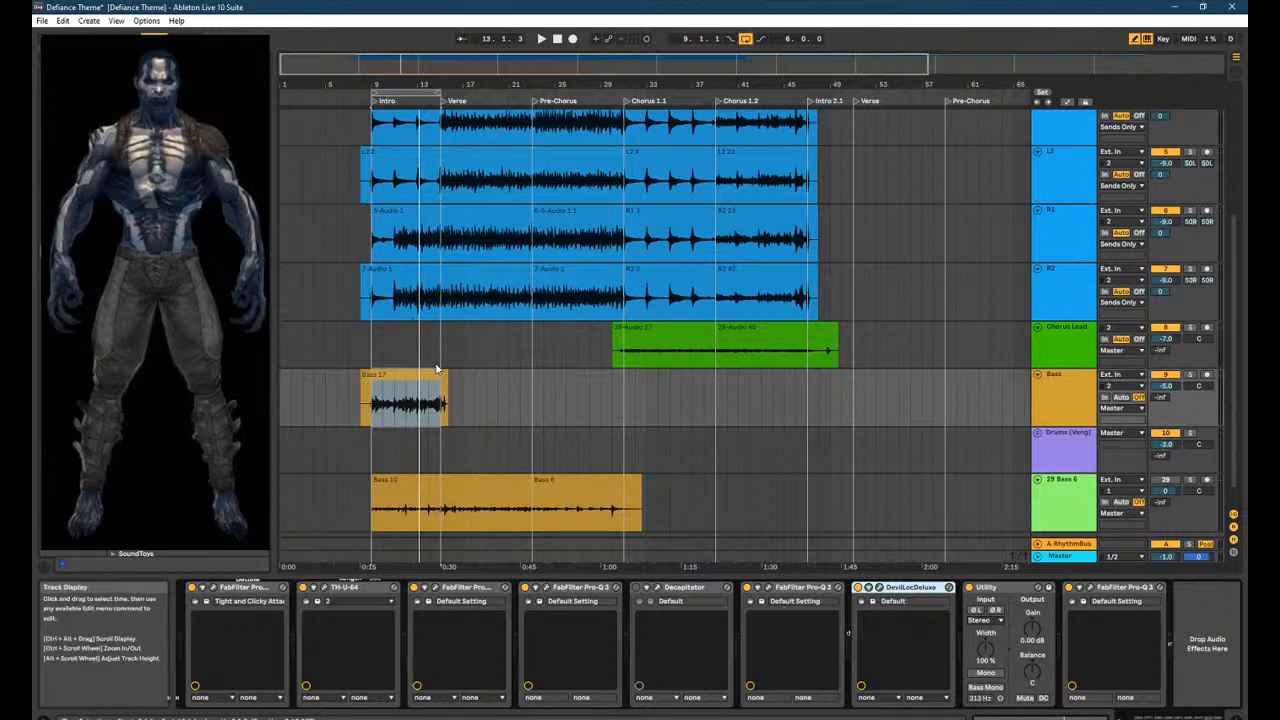
# Expand the Drums (Veng) group and show the Kick Bus track's device chain.
pyautogui.scroll(5, 1047, 335)
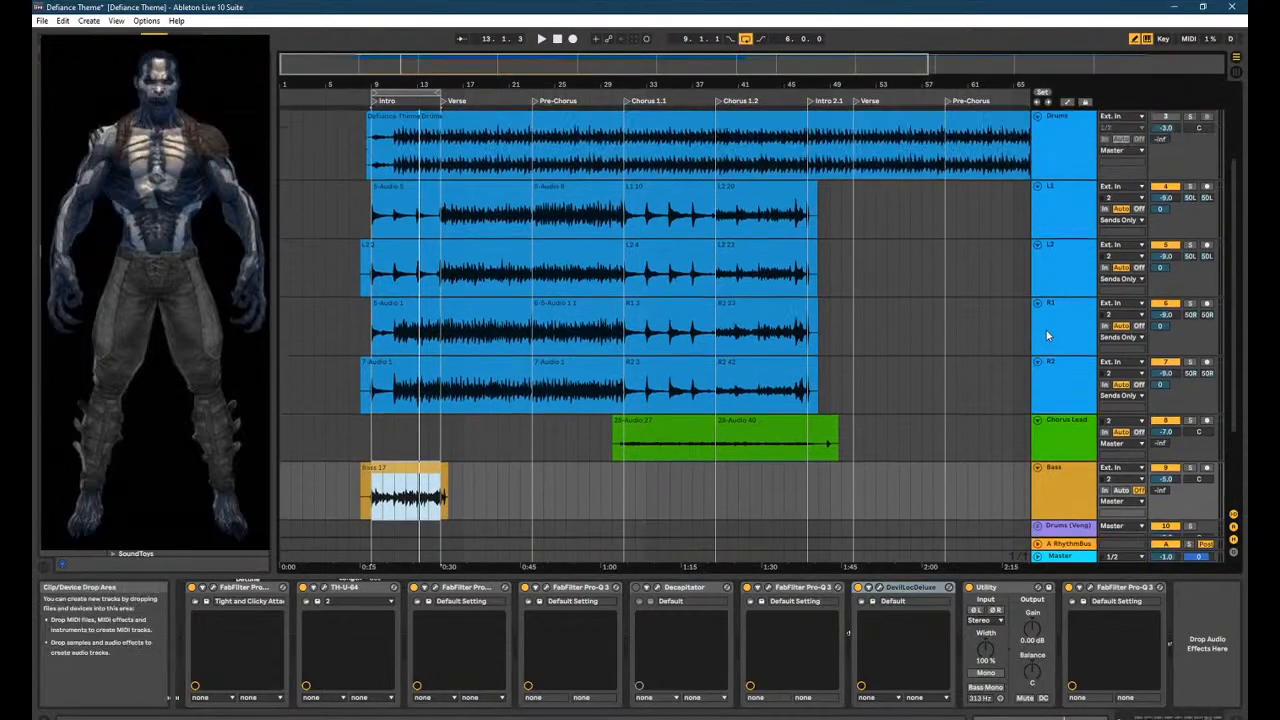
pyautogui.scroll(-5, 1047, 335)
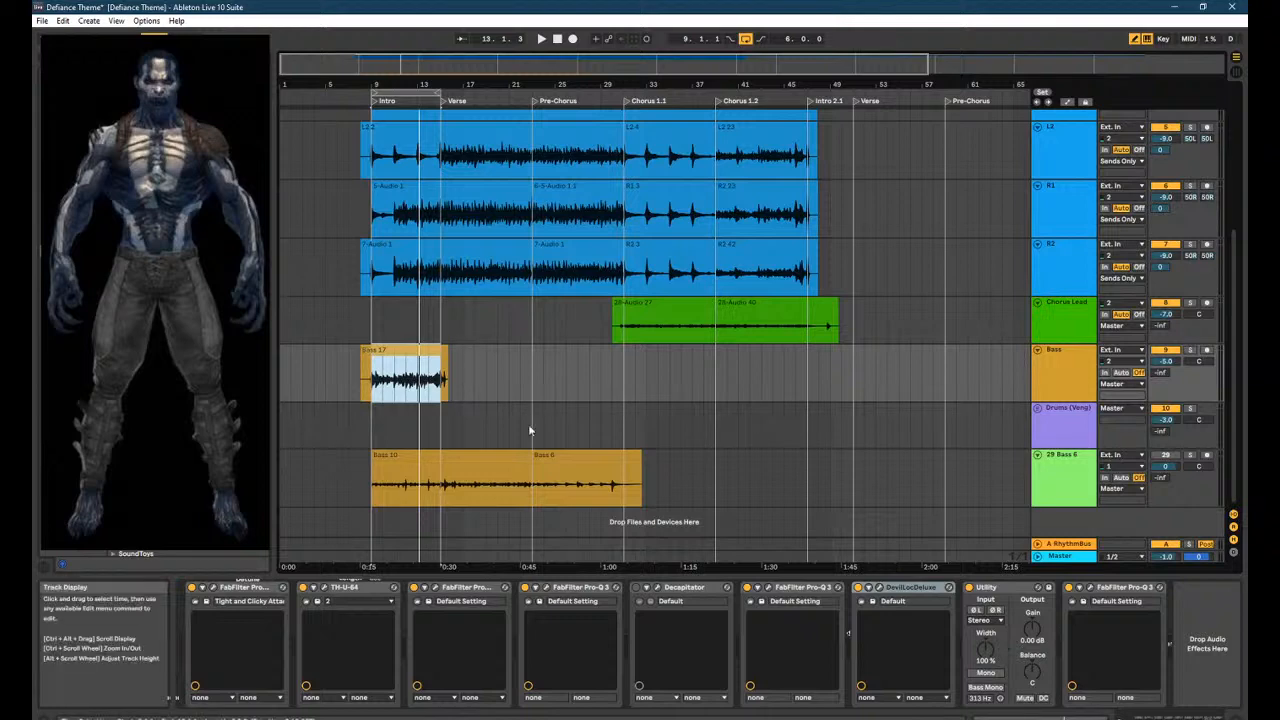
pyautogui.click(1057, 378)
pyautogui.click(1037, 415)
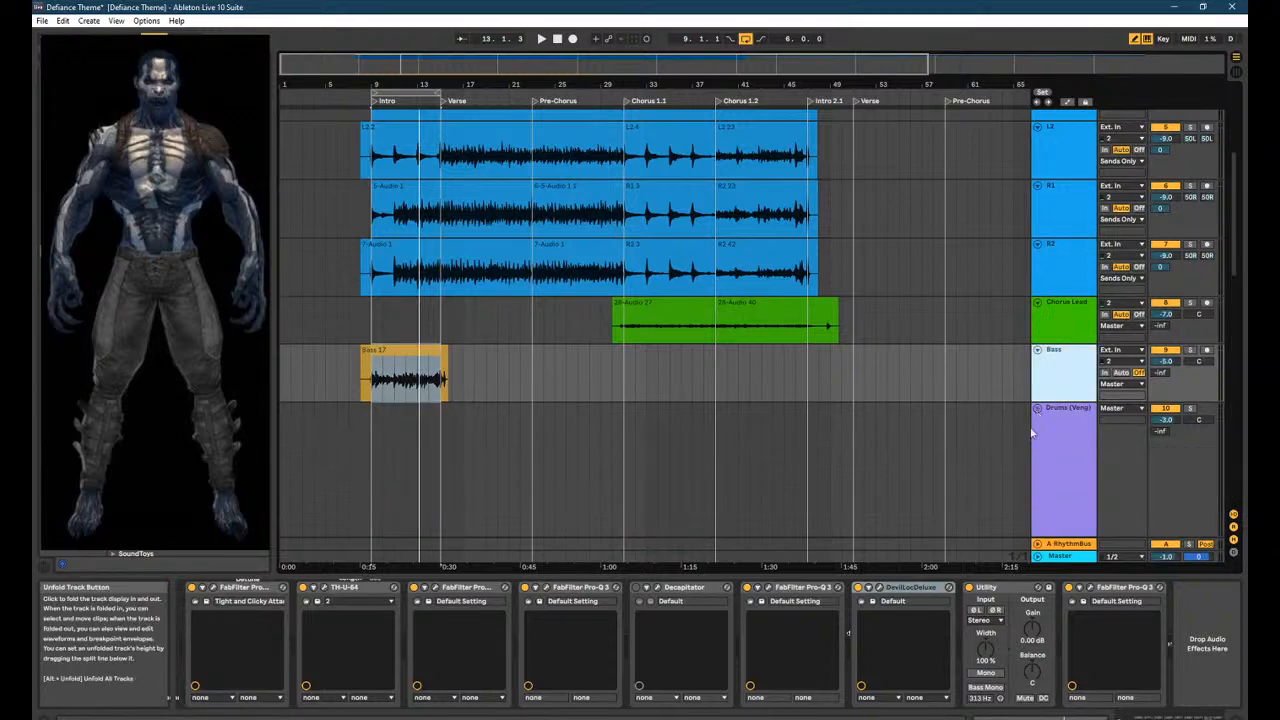
pyautogui.scroll(-6, 1030, 430)
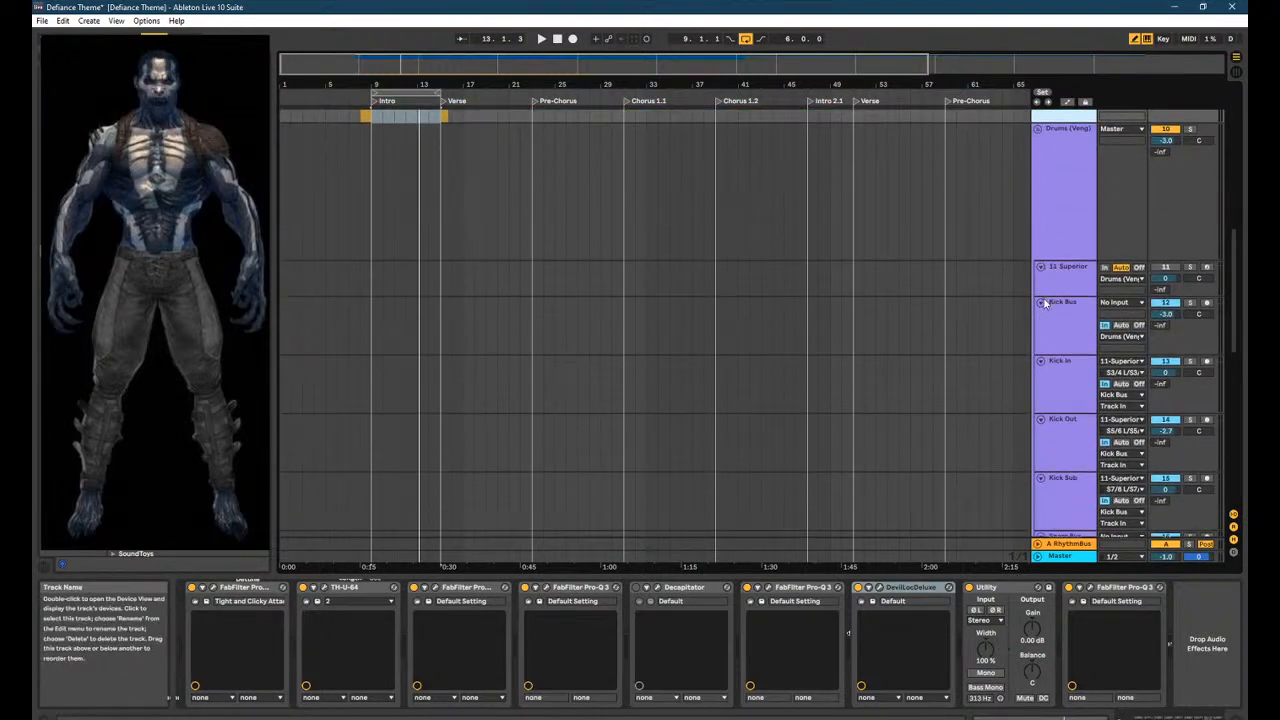
pyautogui.click(1050, 310)
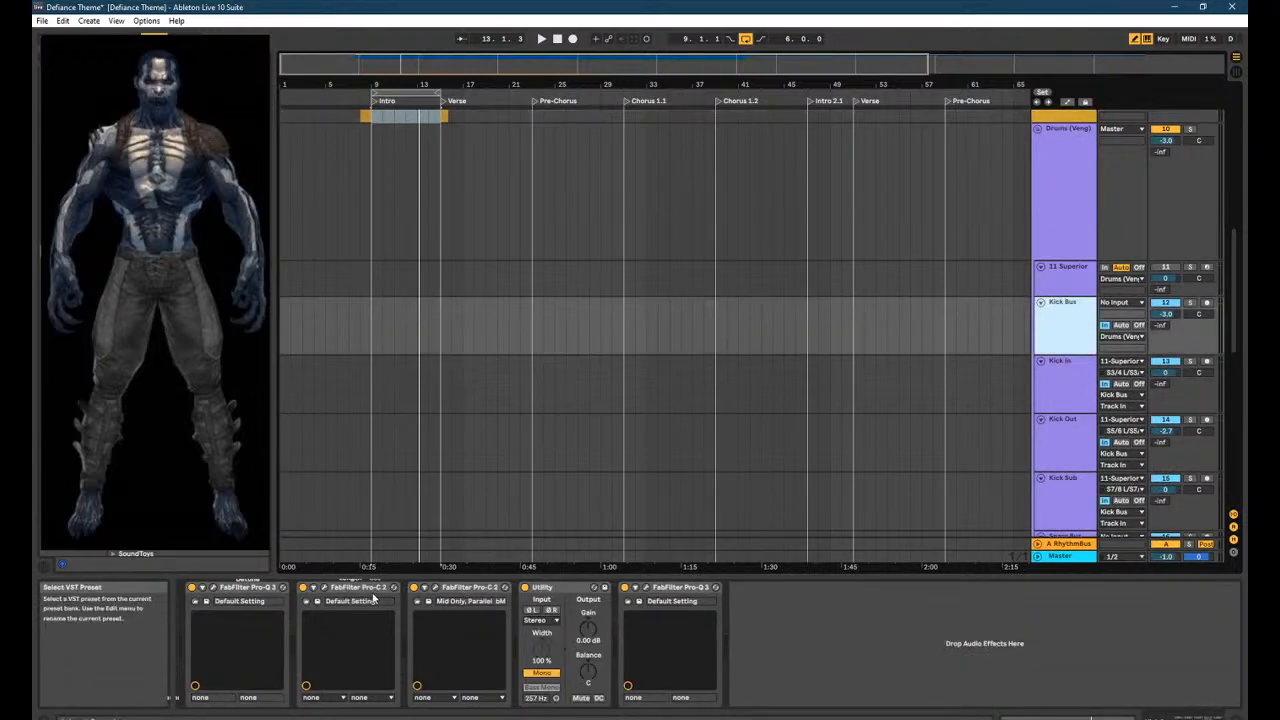
# Inspect the settings of both FabFilter Pro-C 2 compressors on the Kick Bus, closing each plug-in window.
pyautogui.click(326, 589)
pyautogui.click(324, 588)
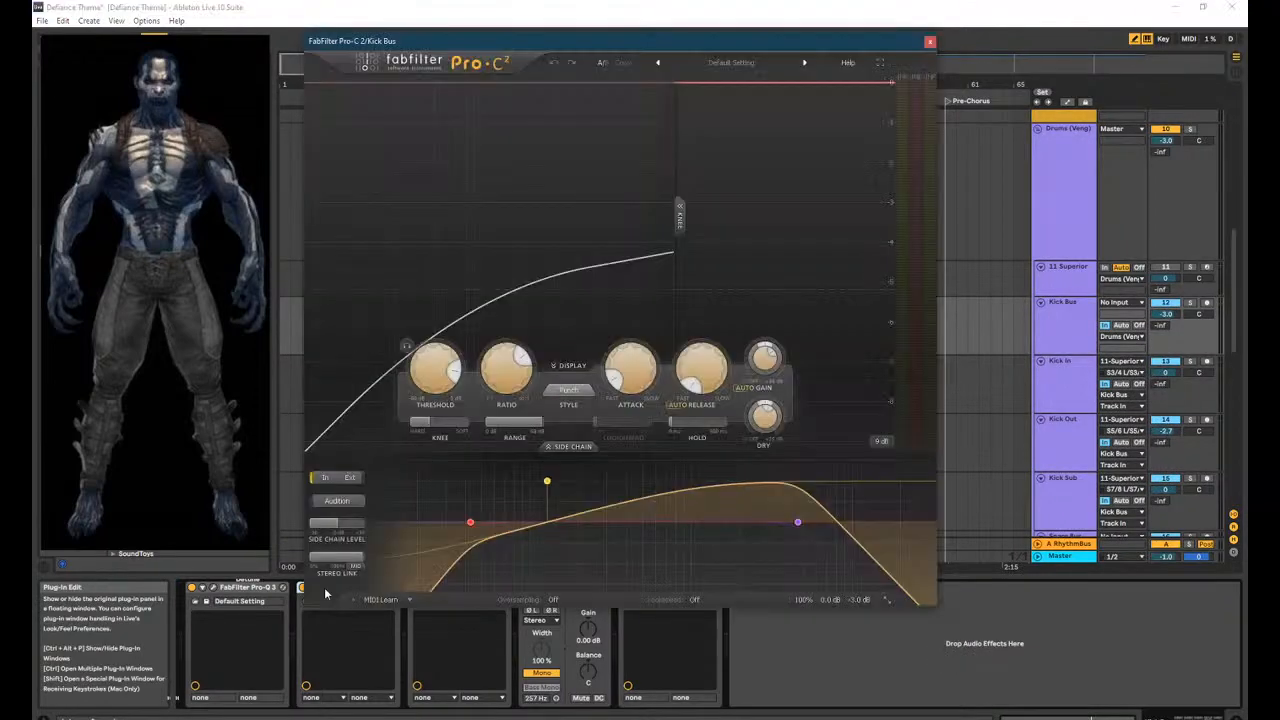
pyautogui.click(930, 41)
pyautogui.click(465, 587)
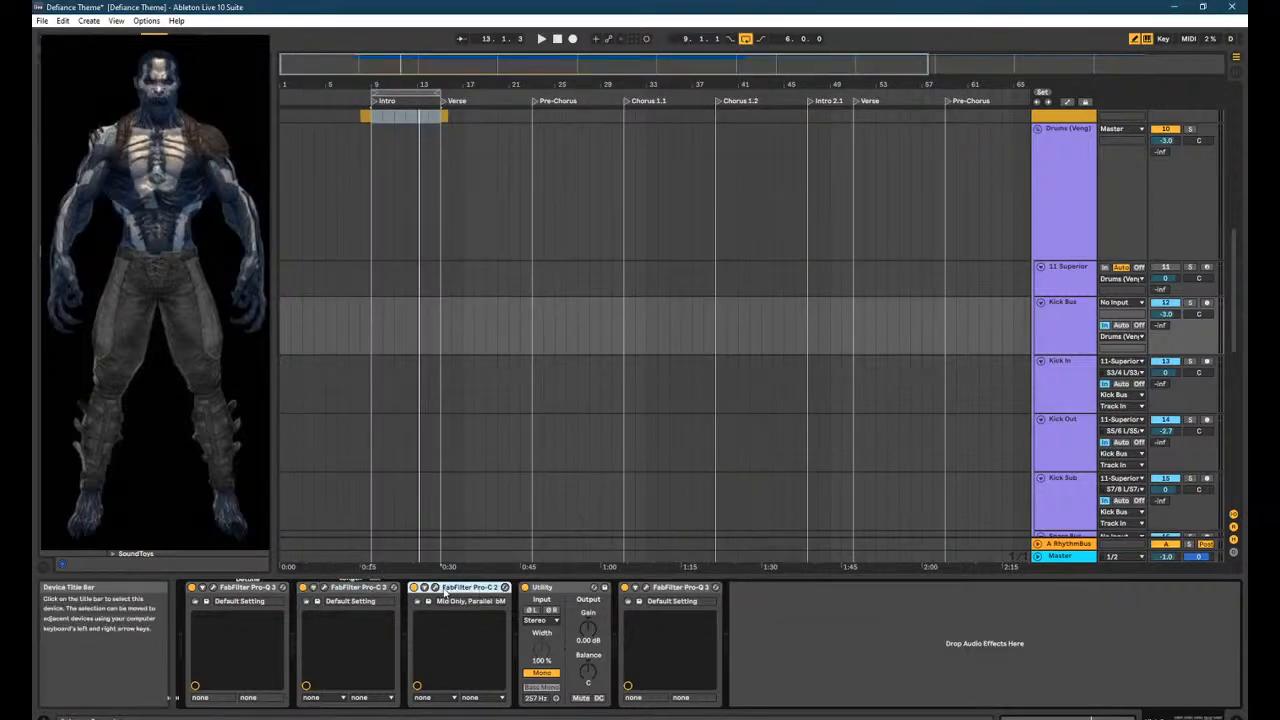
pyautogui.click(436, 587)
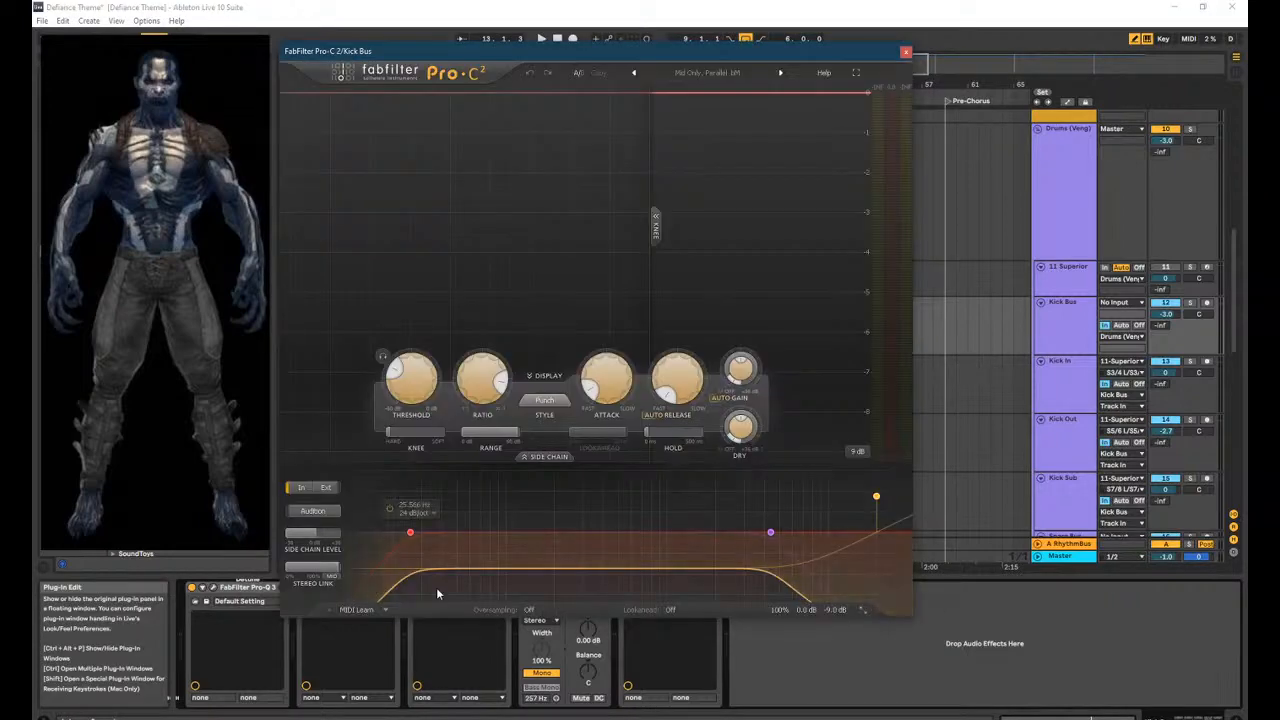
pyautogui.click(905, 51)
# Check the device chains of the individual kick tracks and the Superior instrument track in the drum group.
pyautogui.click(1048, 372)
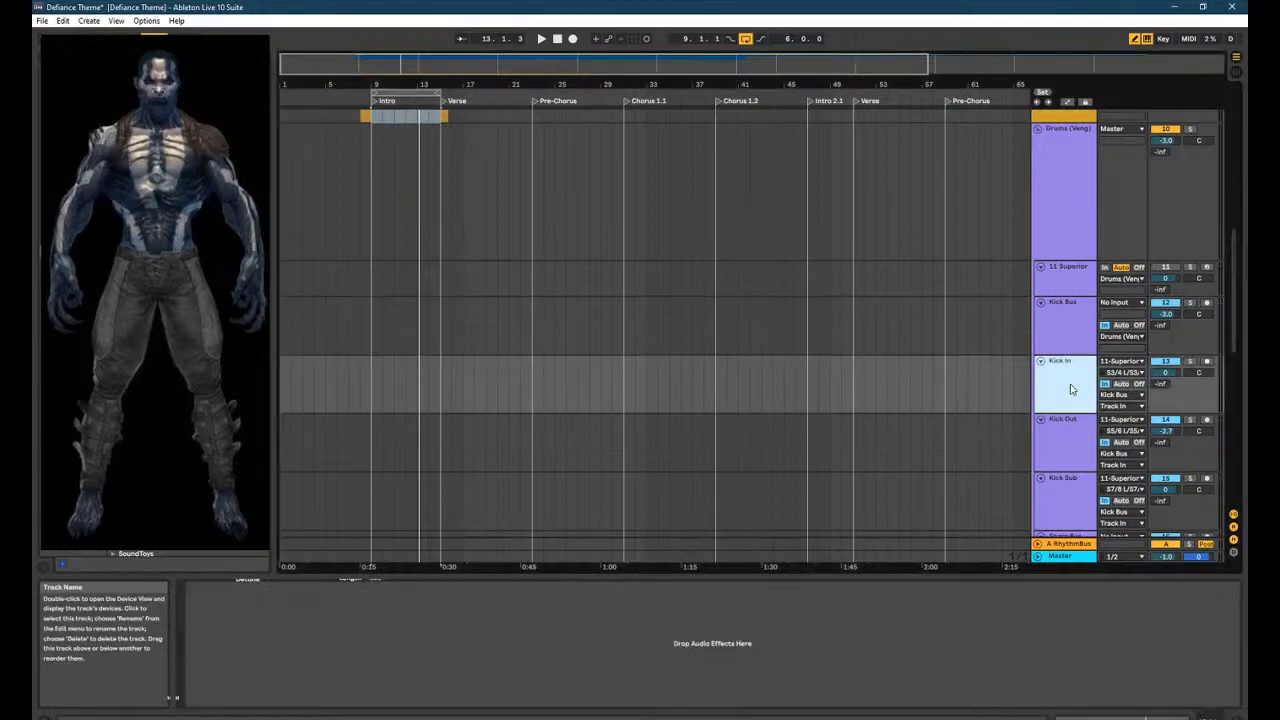
pyautogui.click(1064, 335)
pyautogui.click(1064, 283)
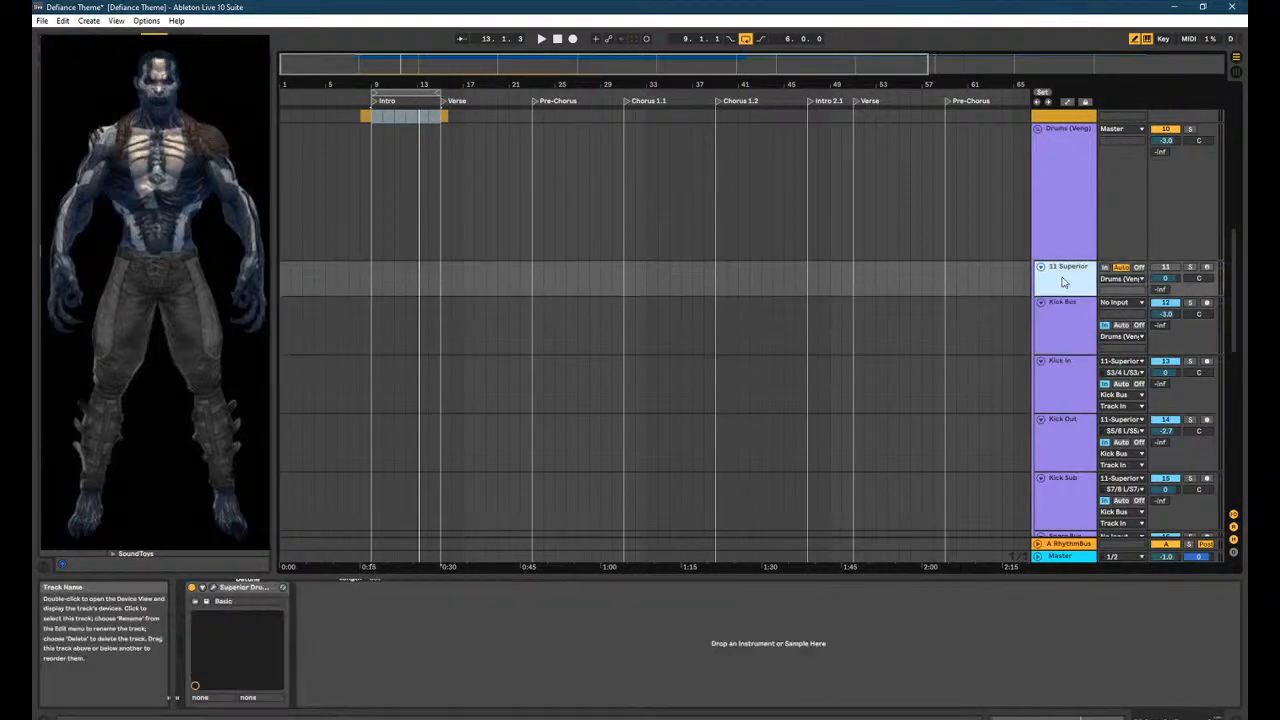
pyautogui.scroll(-2, 1063, 283)
pyautogui.click(1070, 332)
pyautogui.click(1052, 418)
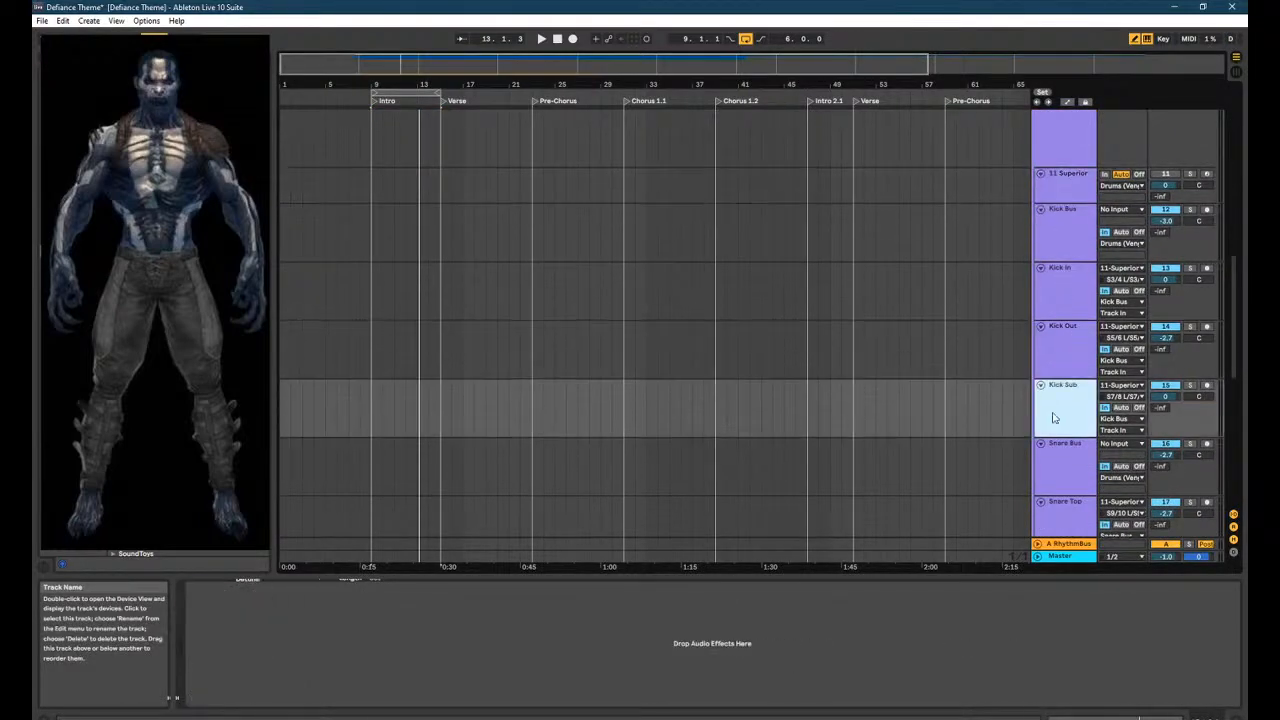
# Show the Snare Bus device chain and inspect its FabFilter Pro-C 2 compressor, closing the plug-in window.
pyautogui.click(1063, 470)
pyautogui.scroll(-2, 1063, 470)
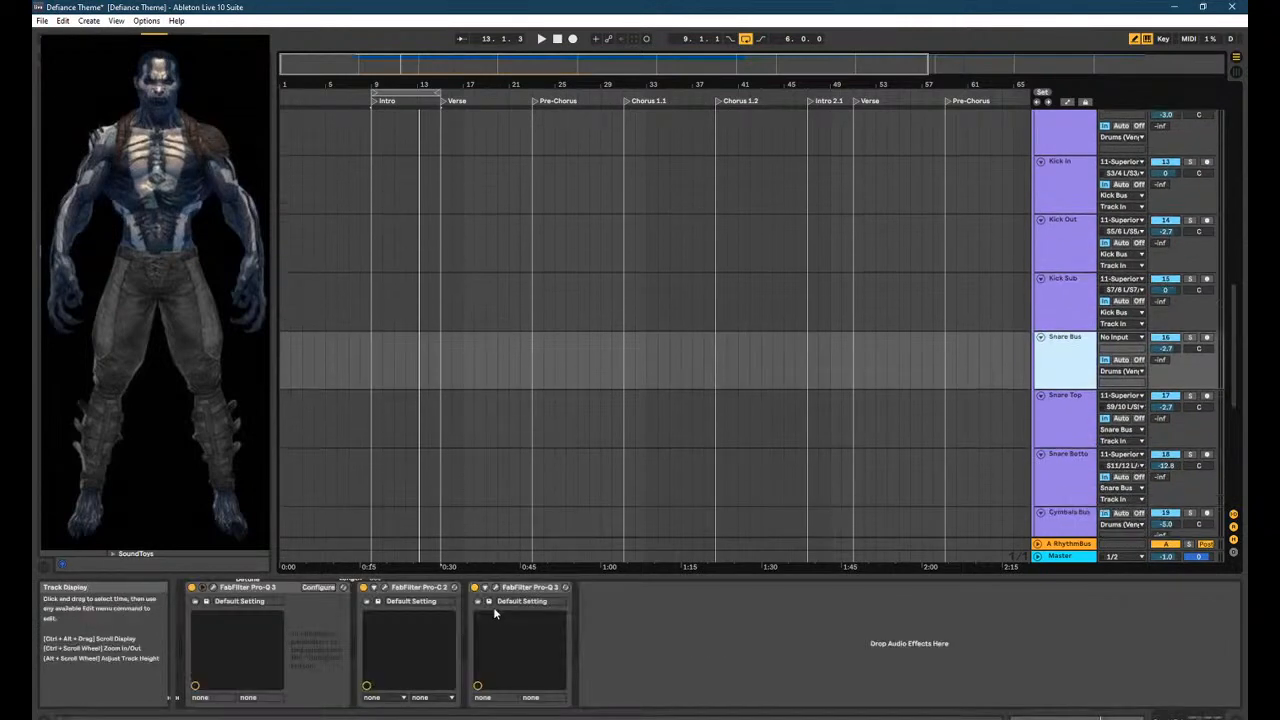
pyautogui.click(384, 587)
pyautogui.click(1014, 10)
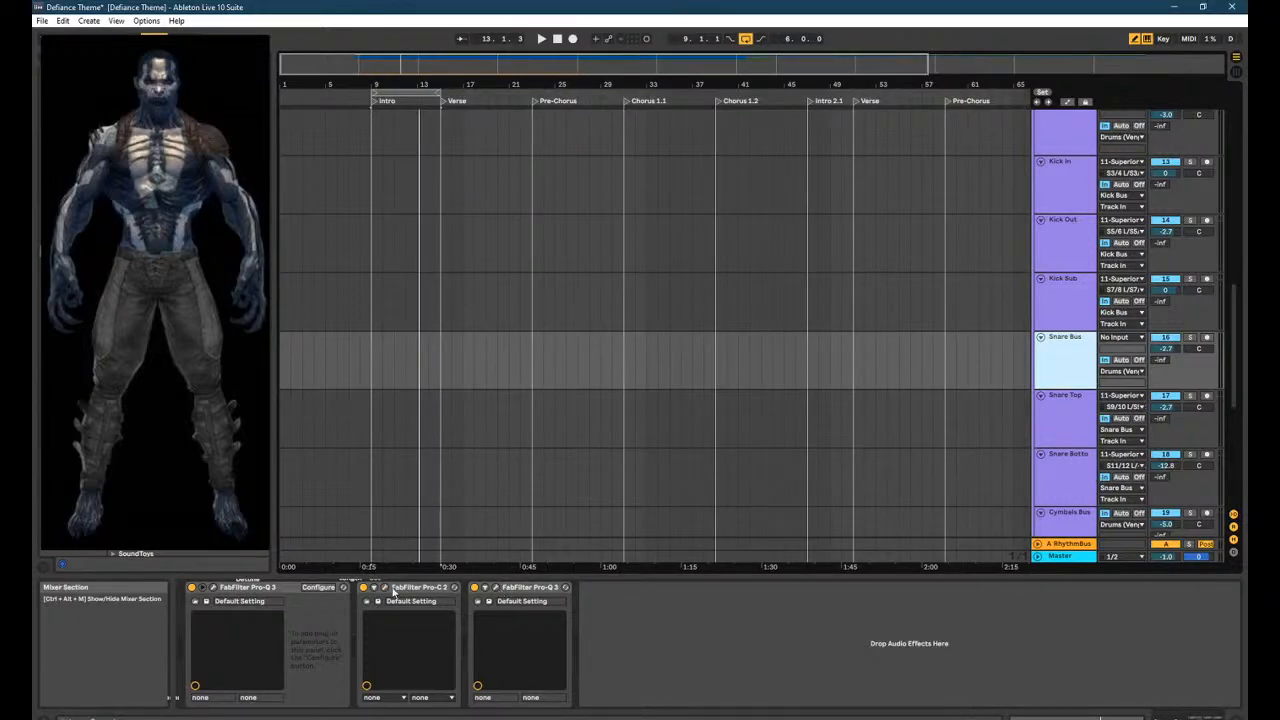
# Check the device chains of the Snare Top and Snare Bottom tracks.
pyautogui.click(1064, 399)
pyautogui.scroll(-3, 870, 460)
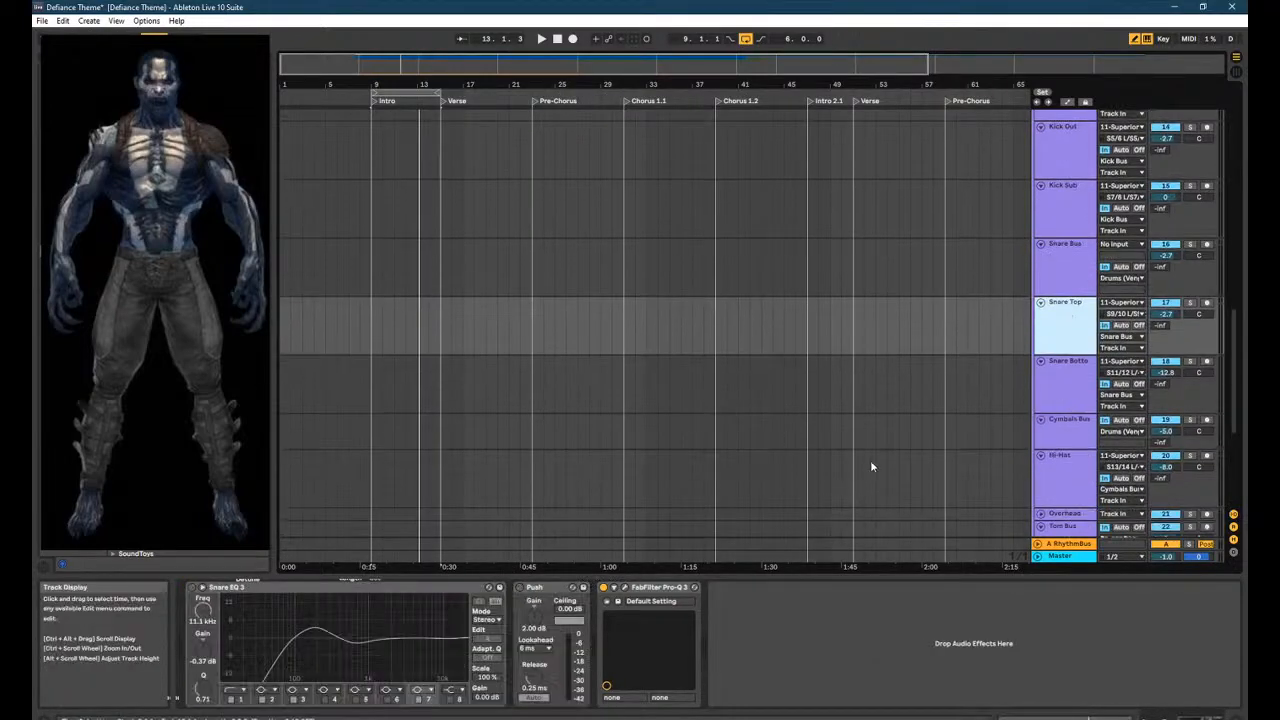
pyautogui.click(1075, 293)
# Show the Cymbals Bus device chain and inspect its FabFilter Pro-C 2 compressor, closing the plug-in window.
pyautogui.click(1072, 352)
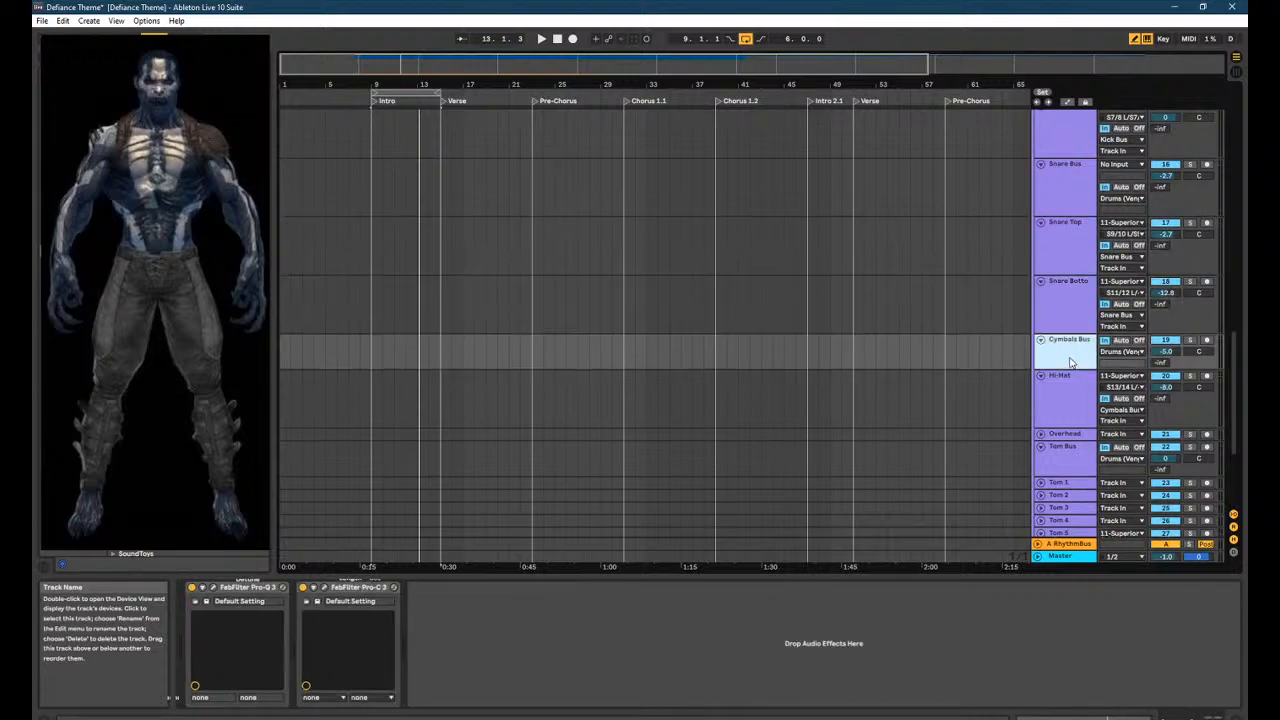
pyautogui.click(350, 610)
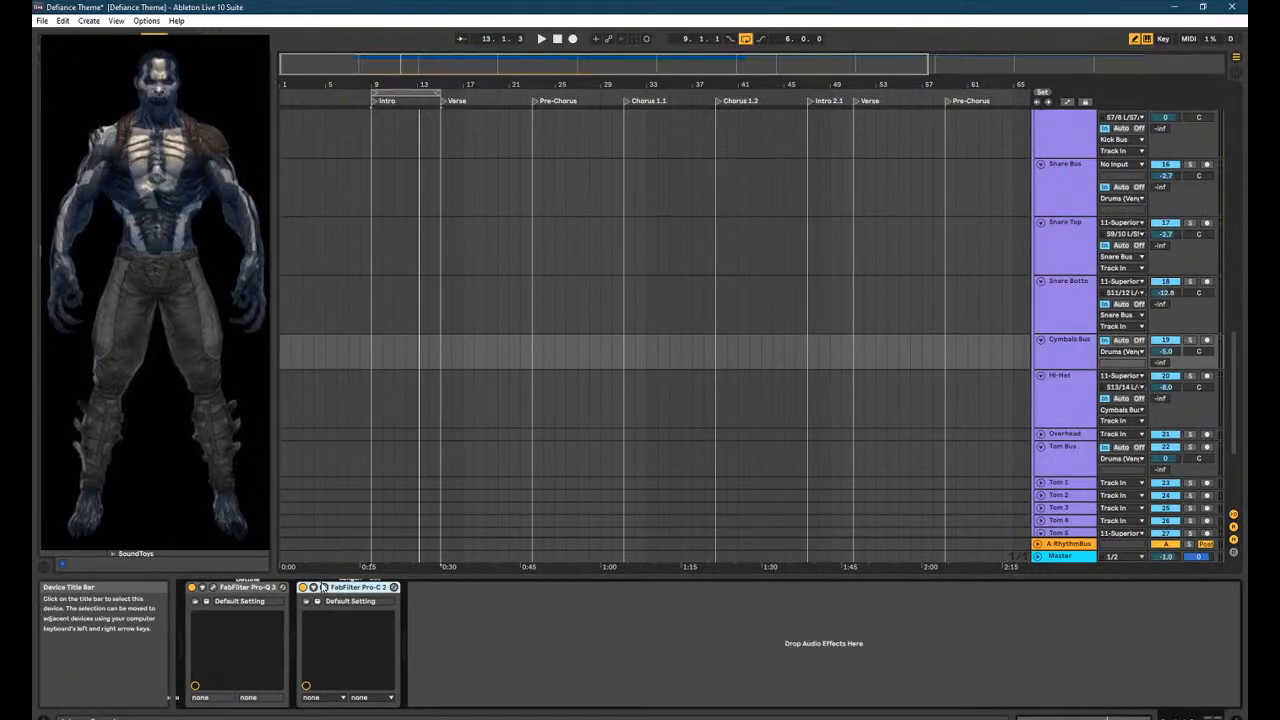
pyautogui.click(324, 587)
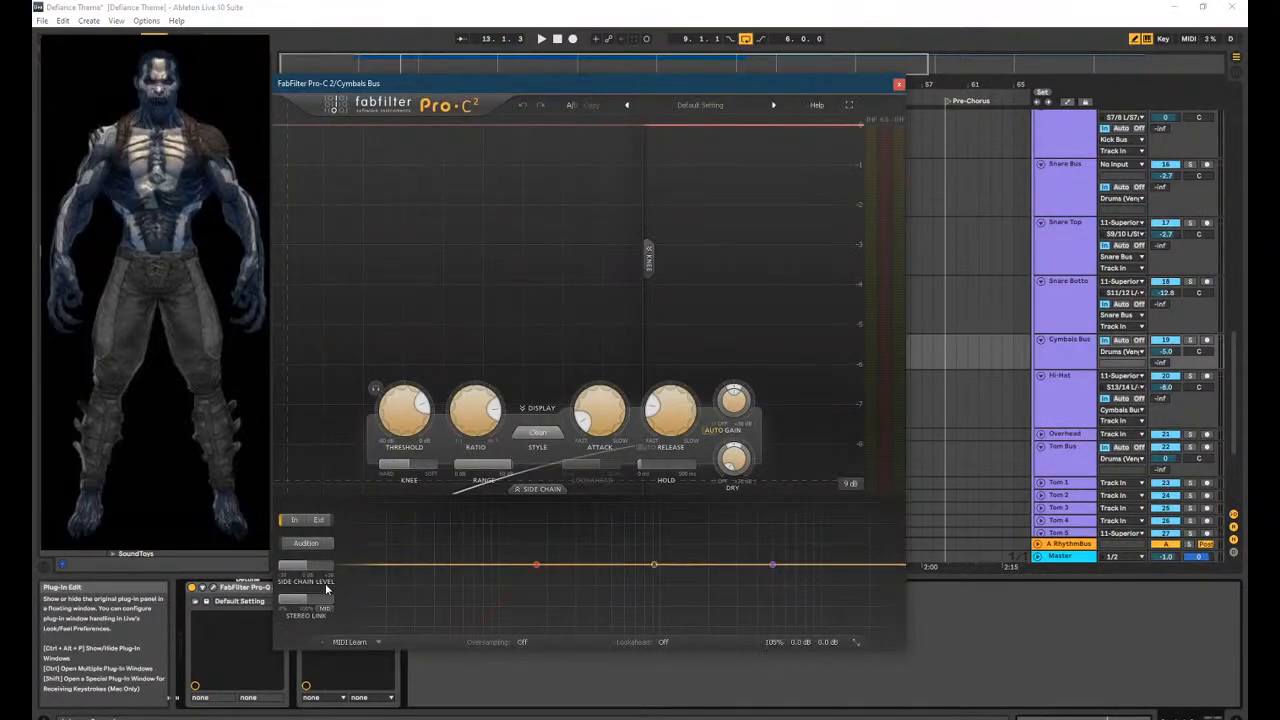
pyautogui.click(899, 84)
# Show the Tom Bus device chain and inspect its Parallel compression preset in FabFilter Pro-C 2, closing the plug-in window.
pyautogui.scroll(-3, 1092, 330)
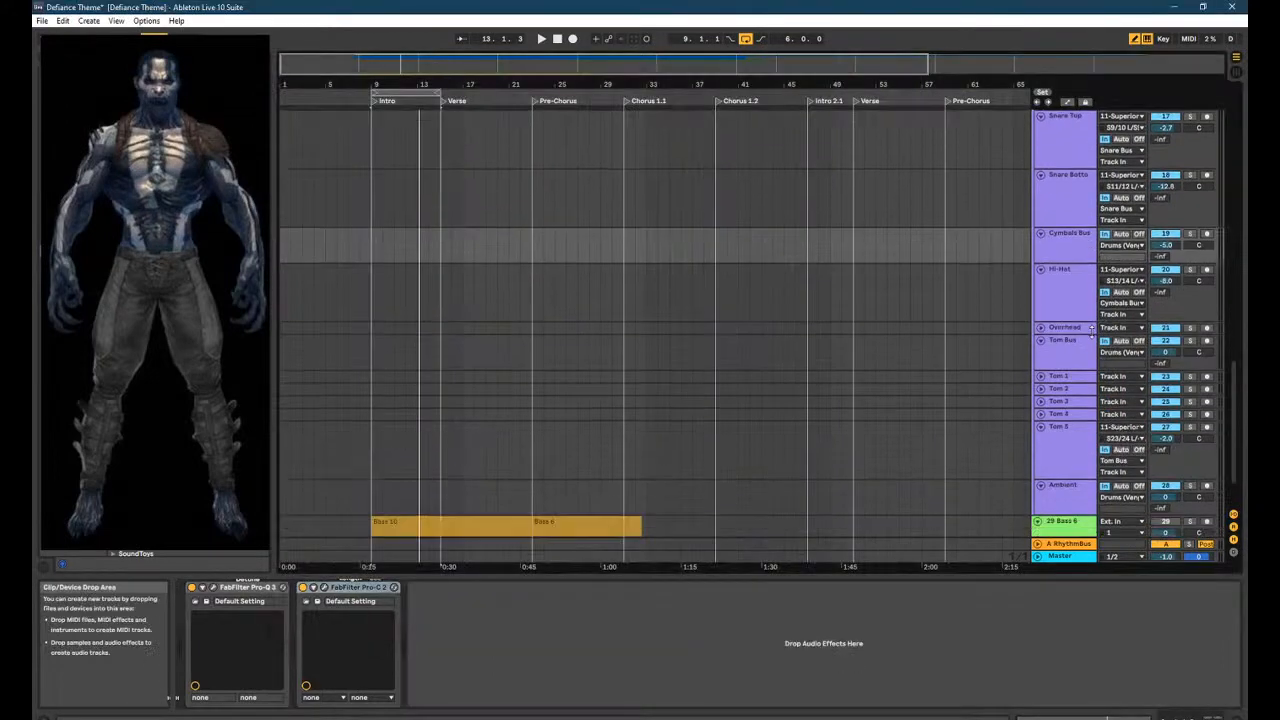
pyautogui.scroll(-2, 1092, 330)
pyautogui.click(1074, 262)
pyautogui.click(1074, 301)
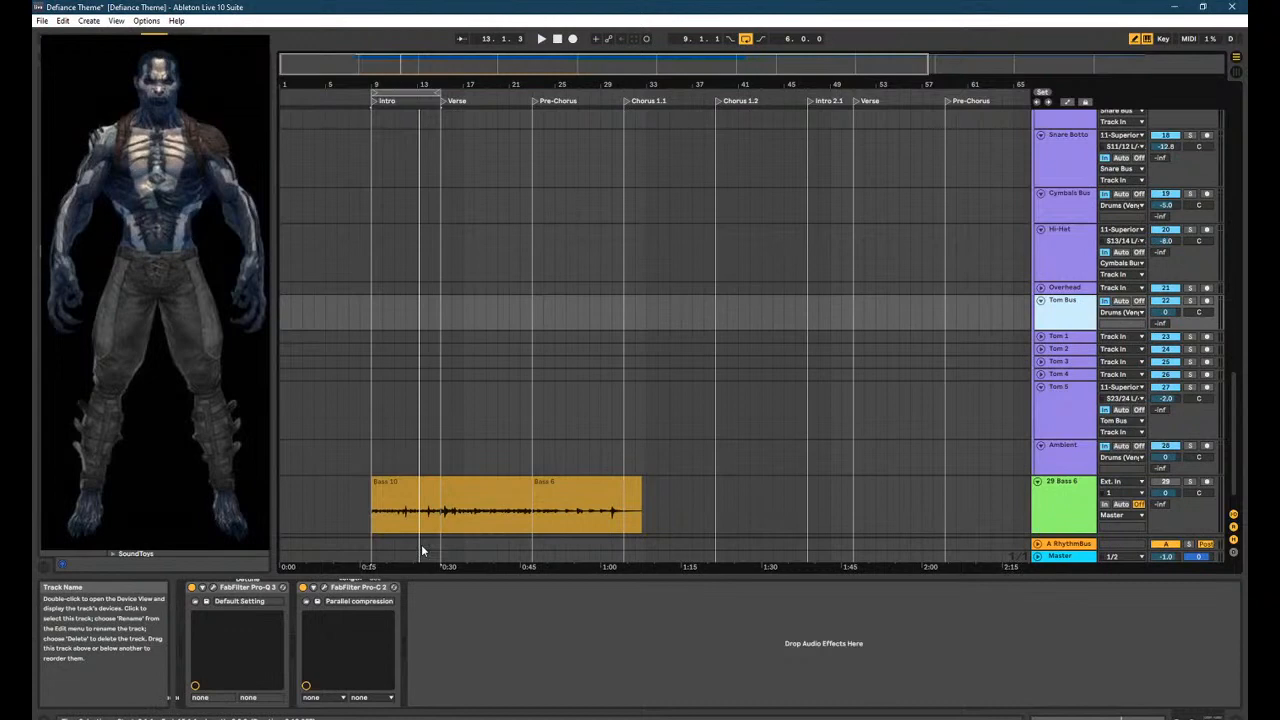
pyautogui.click(318, 599)
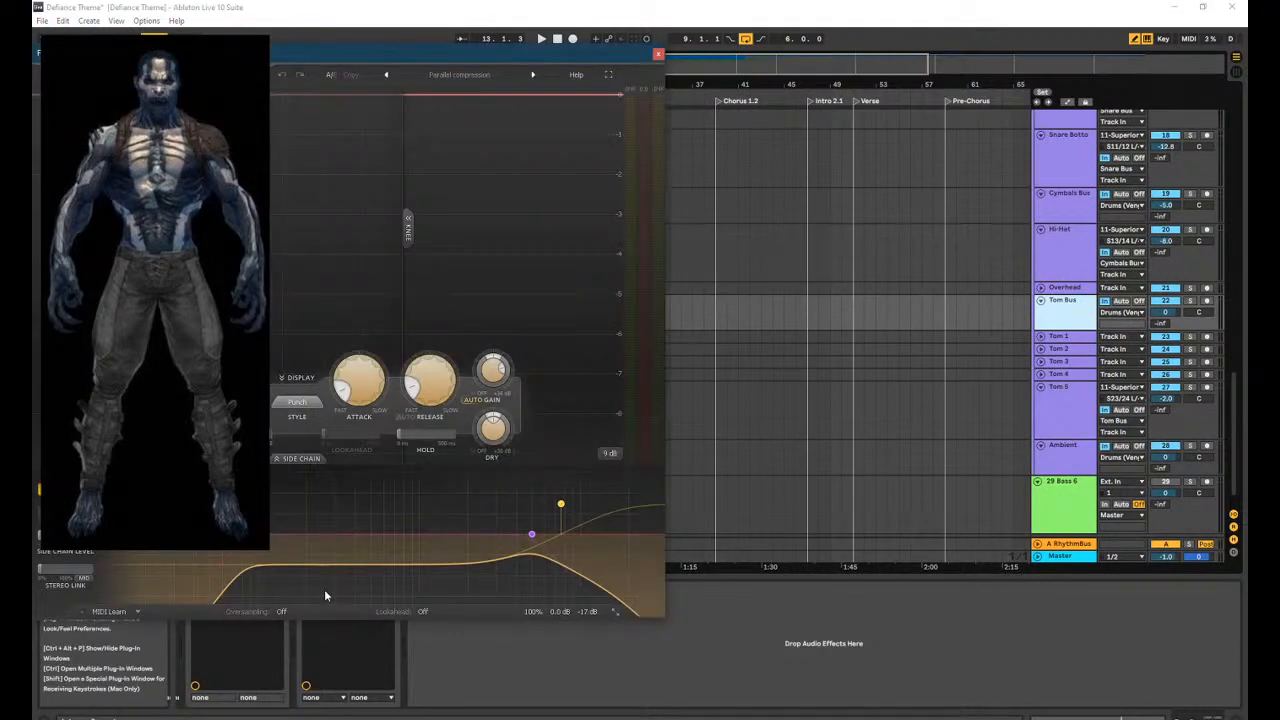
pyautogui.click(658, 53)
# Check the device chains of the Tom 1 through Tom 5 tracks.
pyautogui.click(1066, 336)
pyautogui.click(1068, 348)
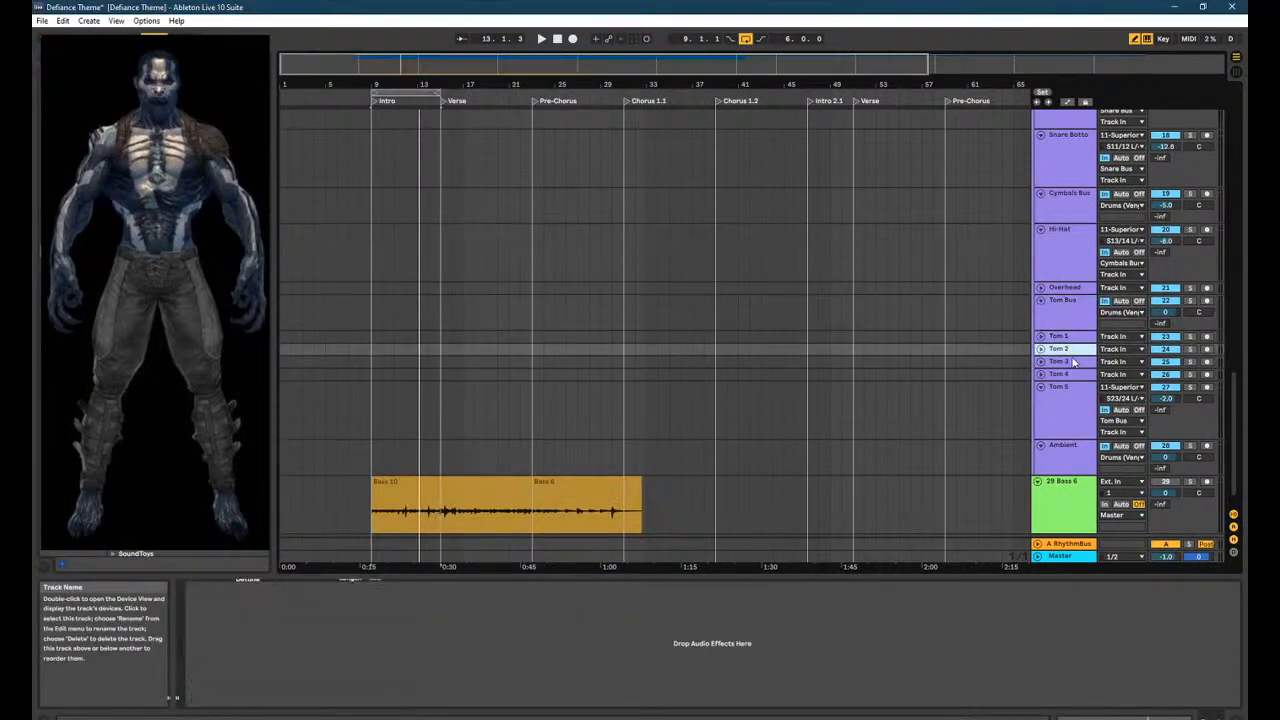
pyautogui.click(1070, 361)
pyautogui.click(1070, 374)
pyautogui.click(1065, 418)
# Show the Ambient track's device chain and inspect its FabFilter Pro-C 2 compressor, closing the plug-in window.
pyautogui.click(1073, 463)
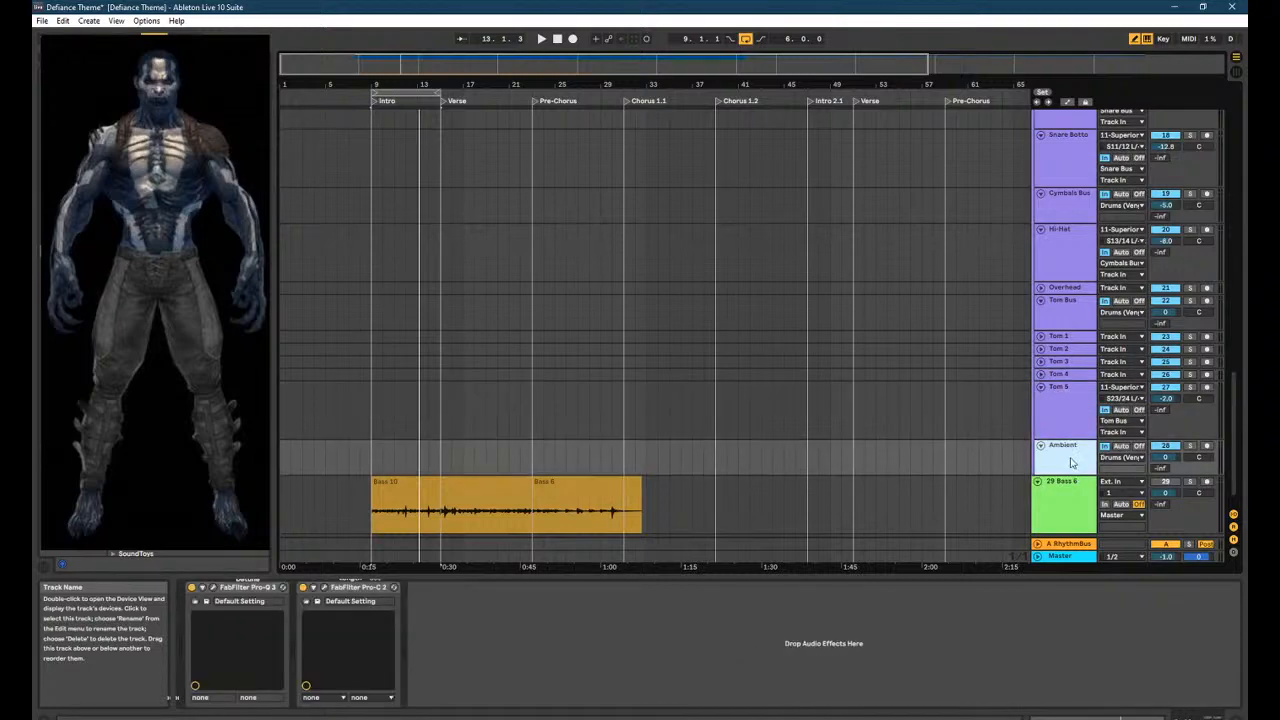
pyautogui.scroll(-1, 940, 265)
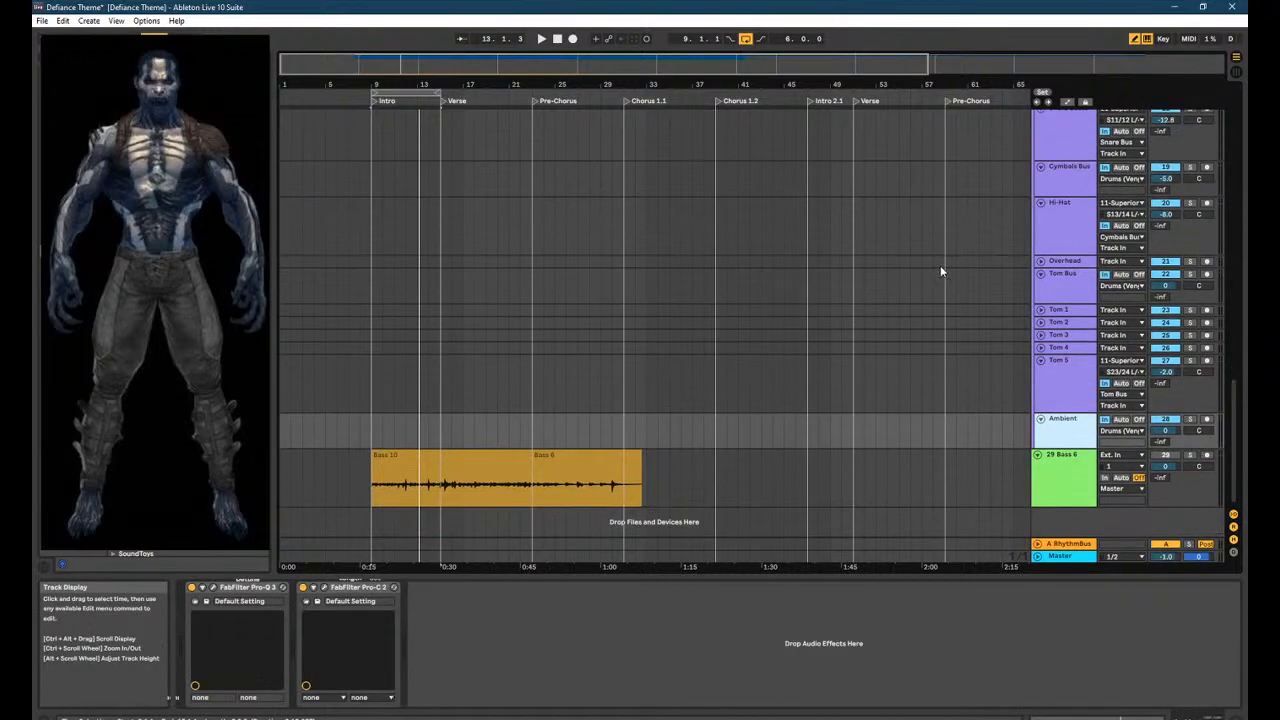
pyautogui.click(331, 594)
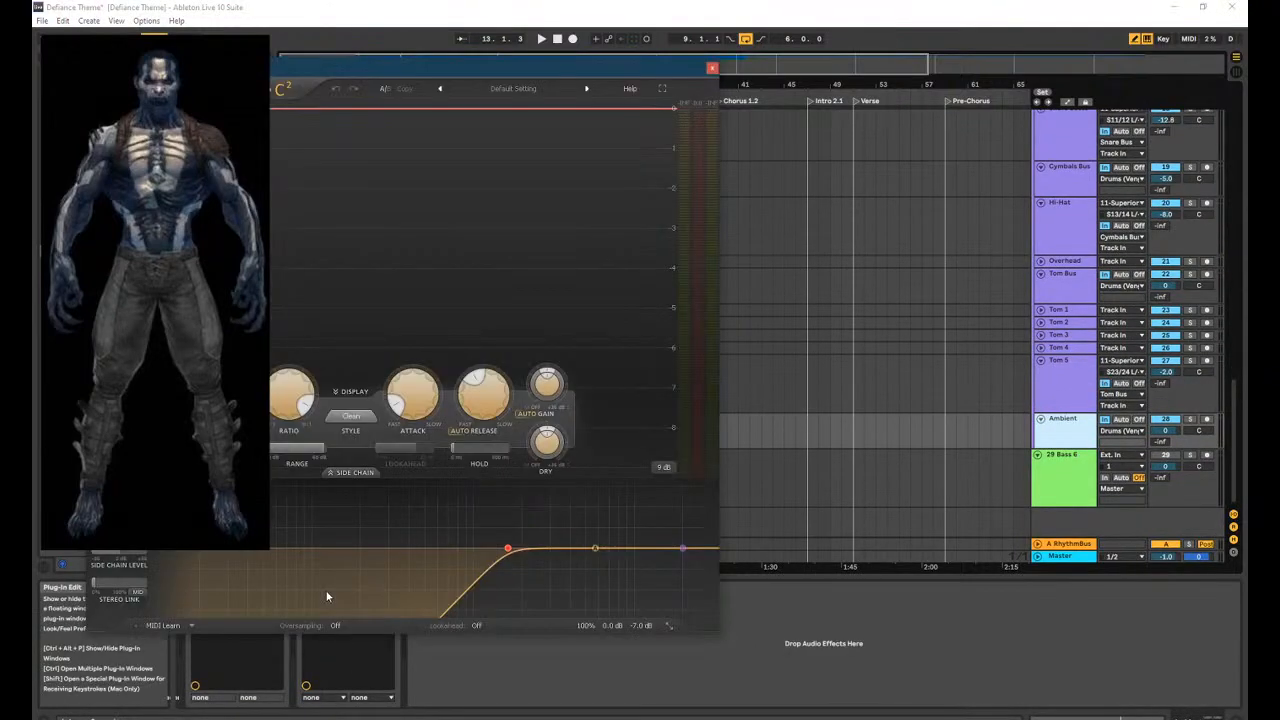
pyautogui.click(712, 68)
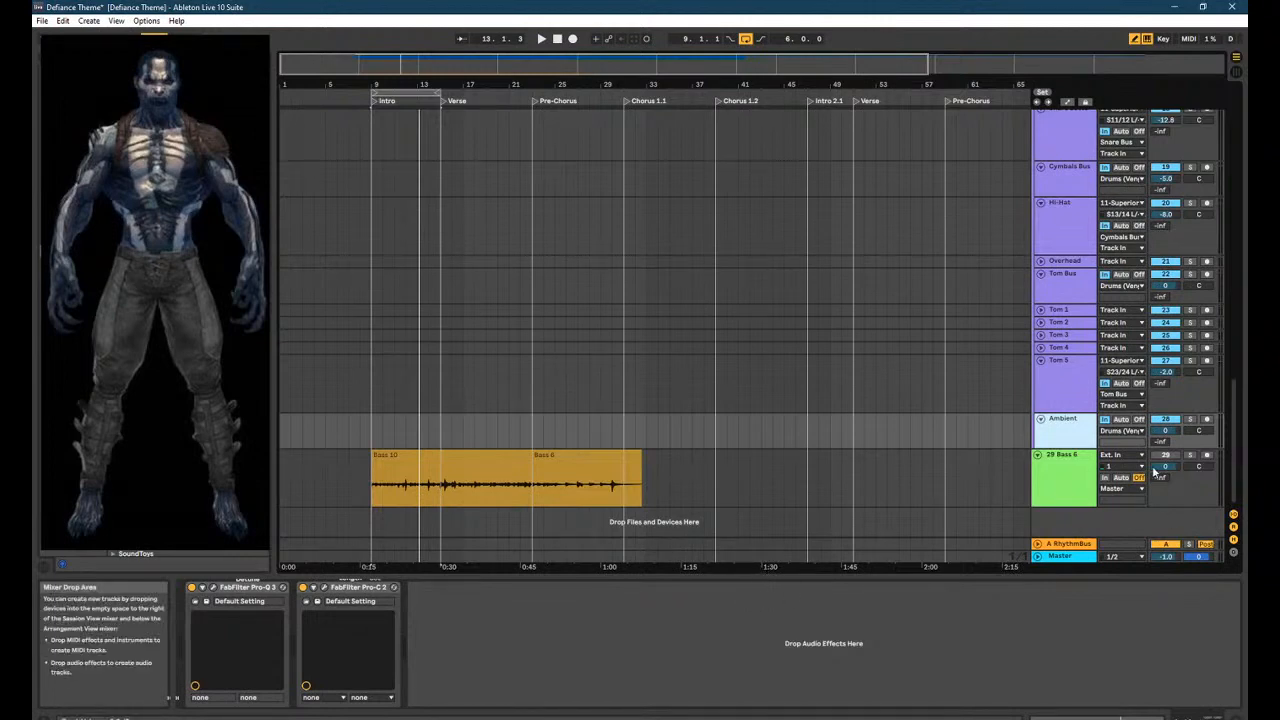
# Check the device chain of the 29 Bass 6 track below the drum group.
pyautogui.click(1062, 432)
pyautogui.click(1060, 462)
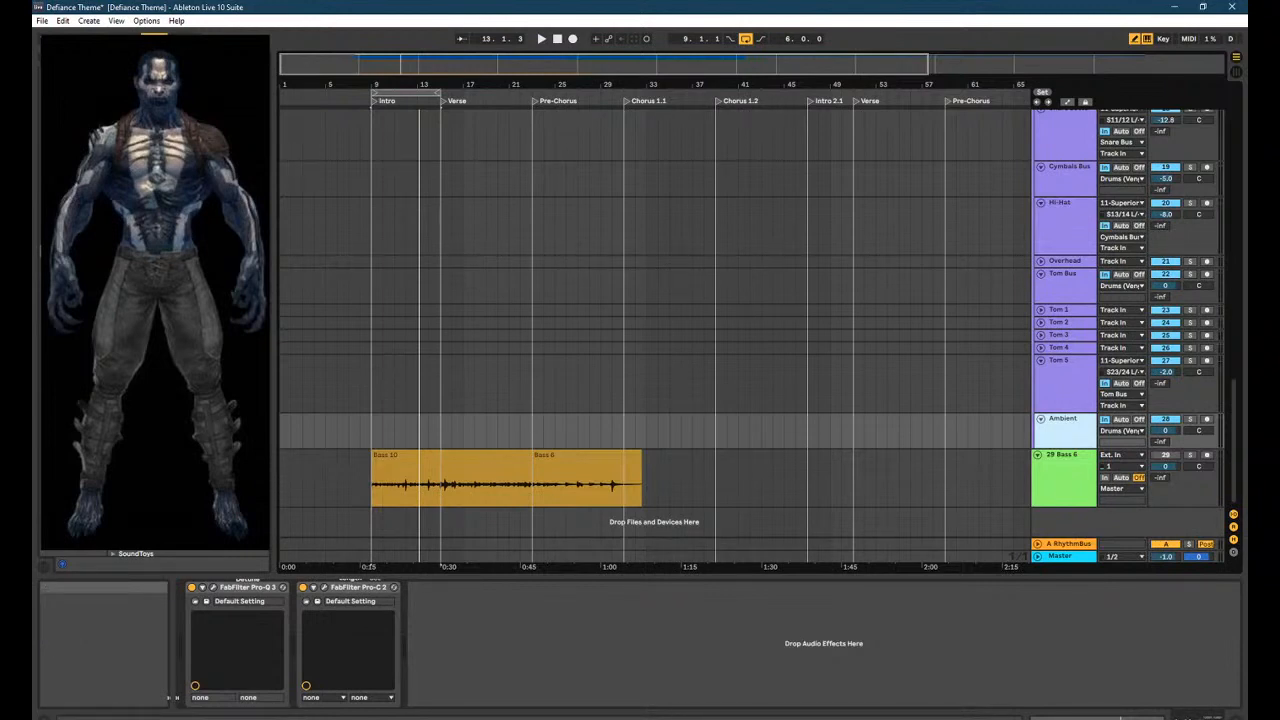
pyautogui.click(1041, 485)
pyautogui.scroll(3, 1040, 489)
pyautogui.scroll(-3, 1040, 489)
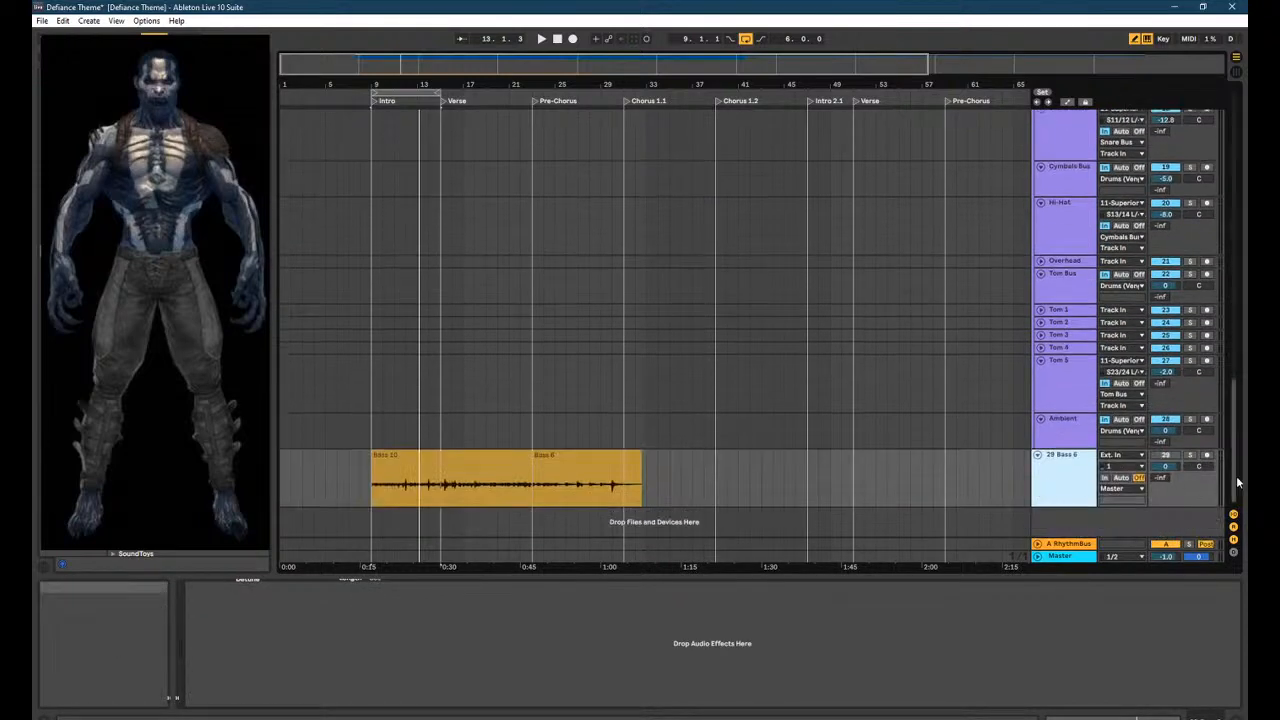
# Open the FabFilter Pro-G gate on the Bass track, switch the device off, and close its window.
pyautogui.scroll(10, 1088, 480)
pyautogui.click(1061, 466)
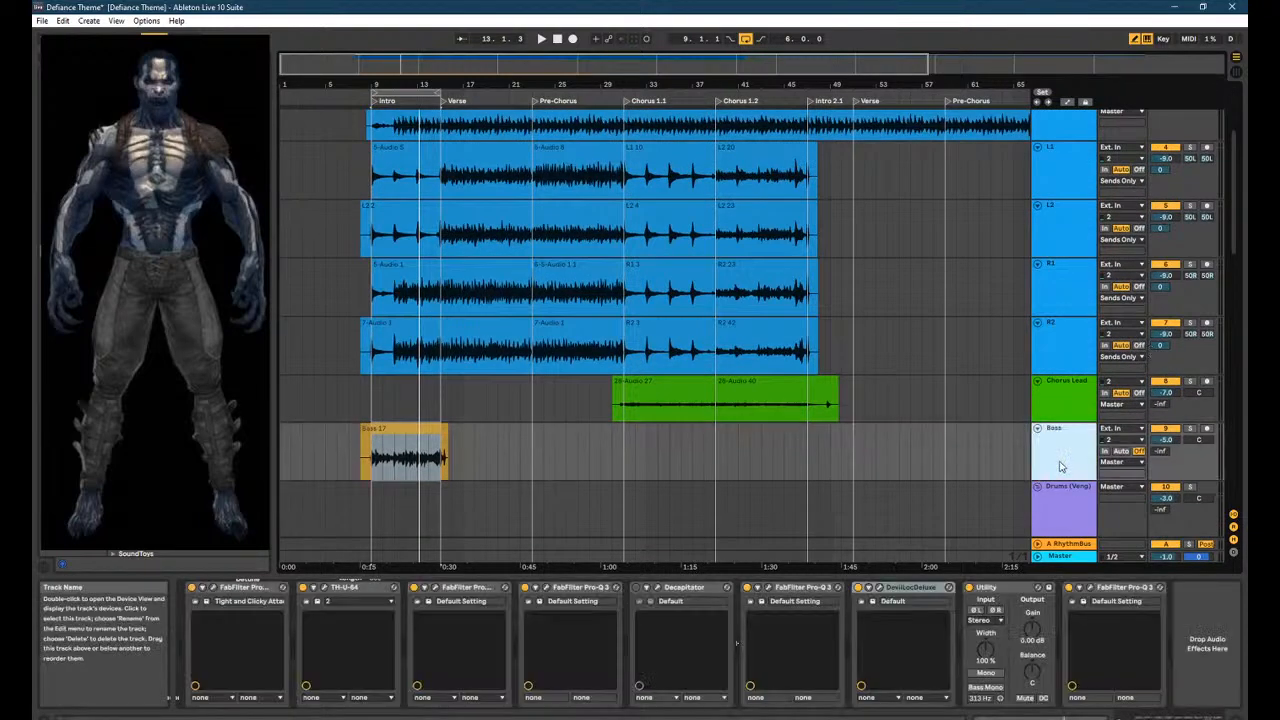
pyautogui.click(266, 594)
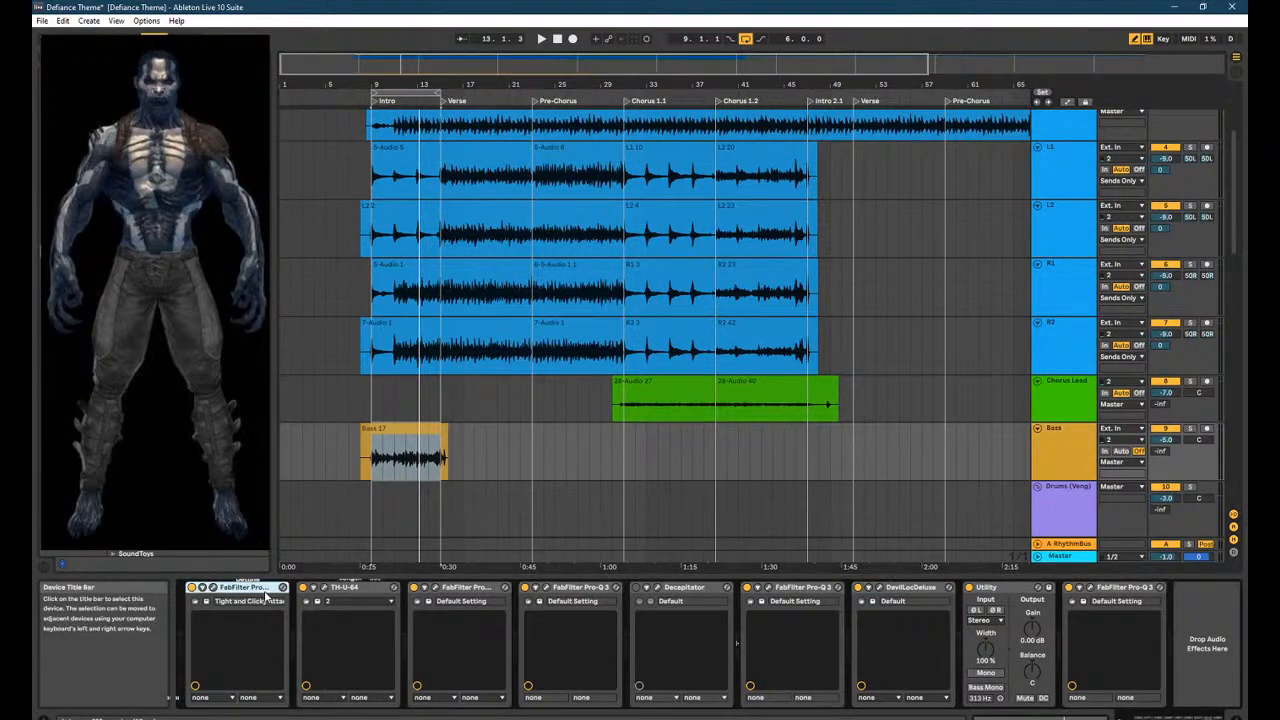
pyautogui.click(213, 590)
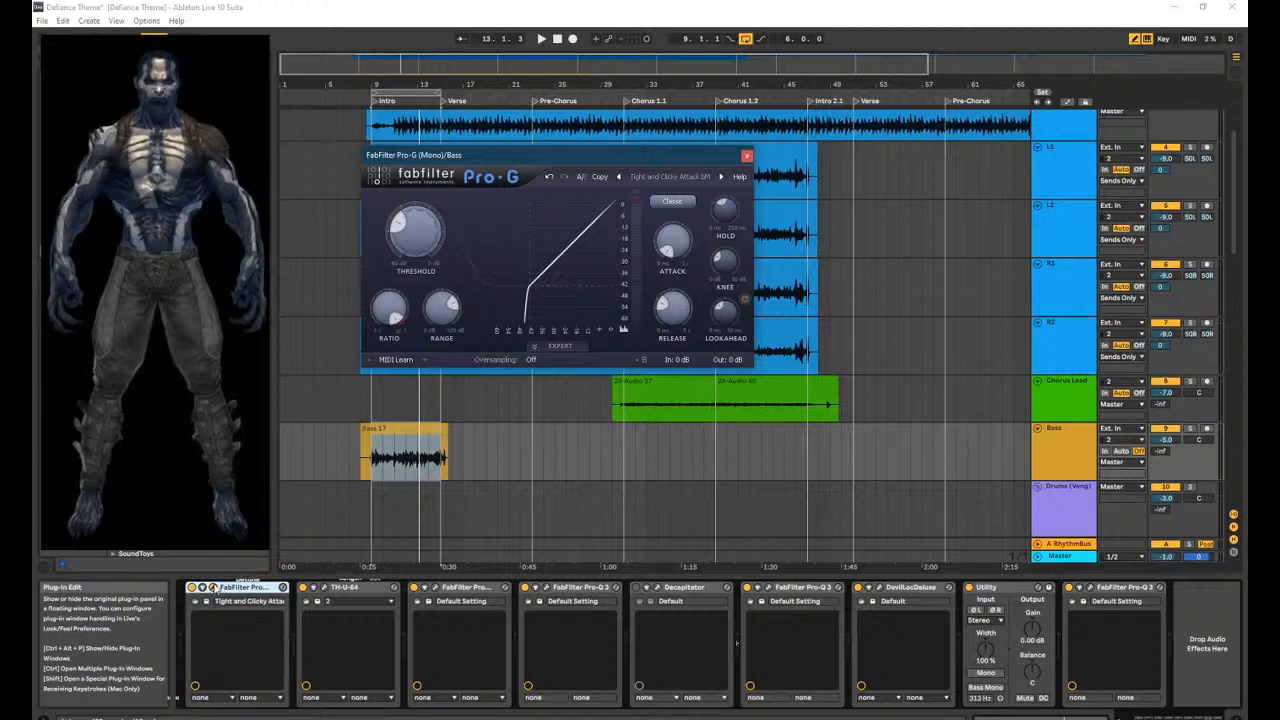
pyautogui.click(192, 590)
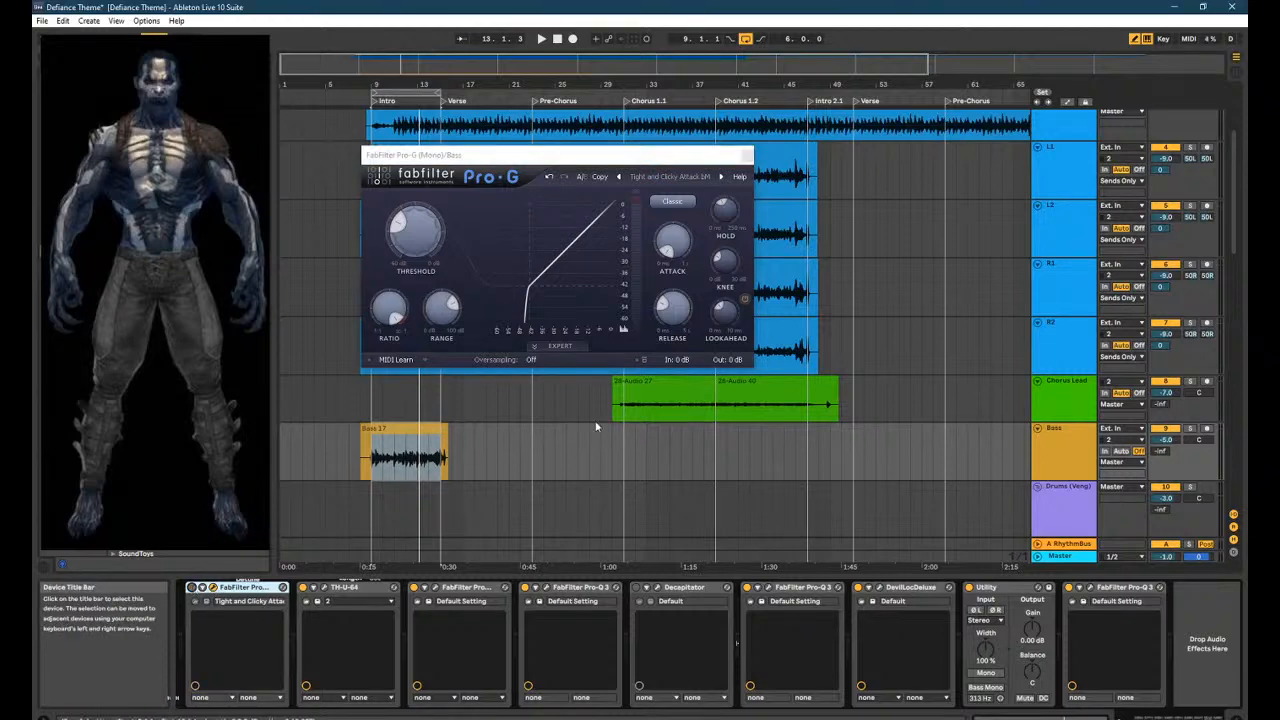
pyautogui.click(746, 157)
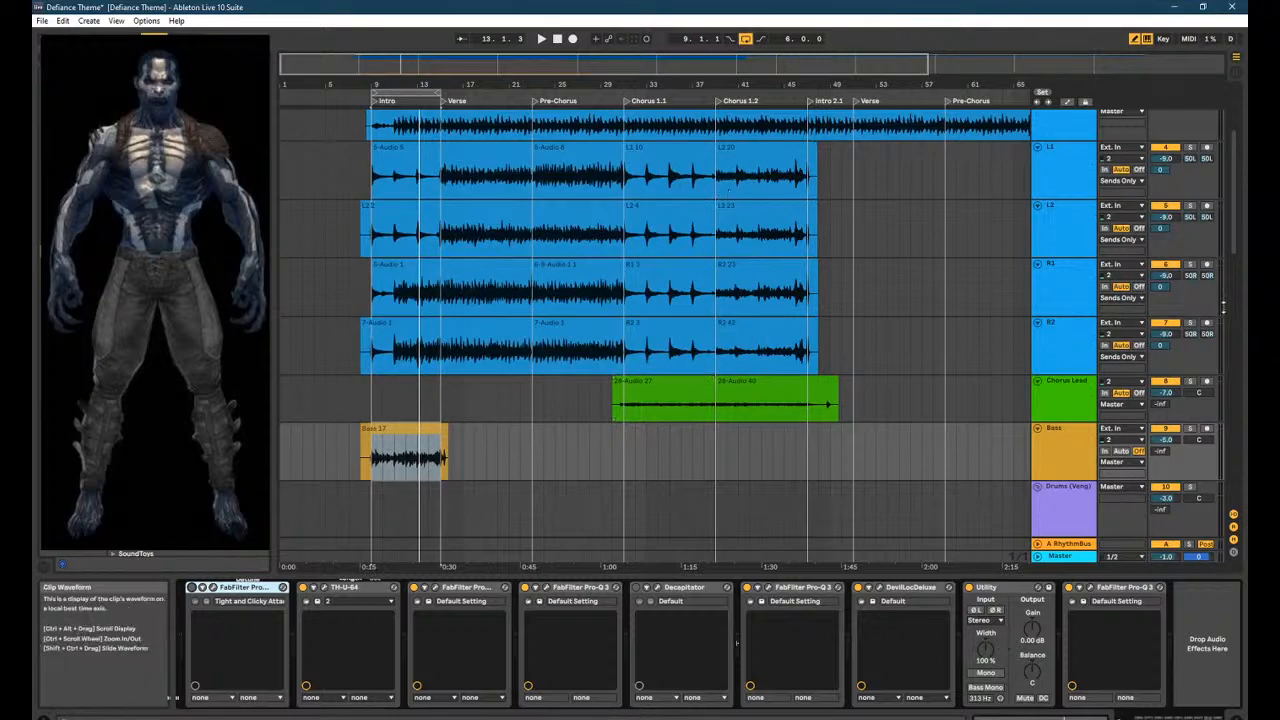
# Check the device chains of the Chorus Lead, rhythm guitar and Drums audio tracks.
pyautogui.click(1060, 385)
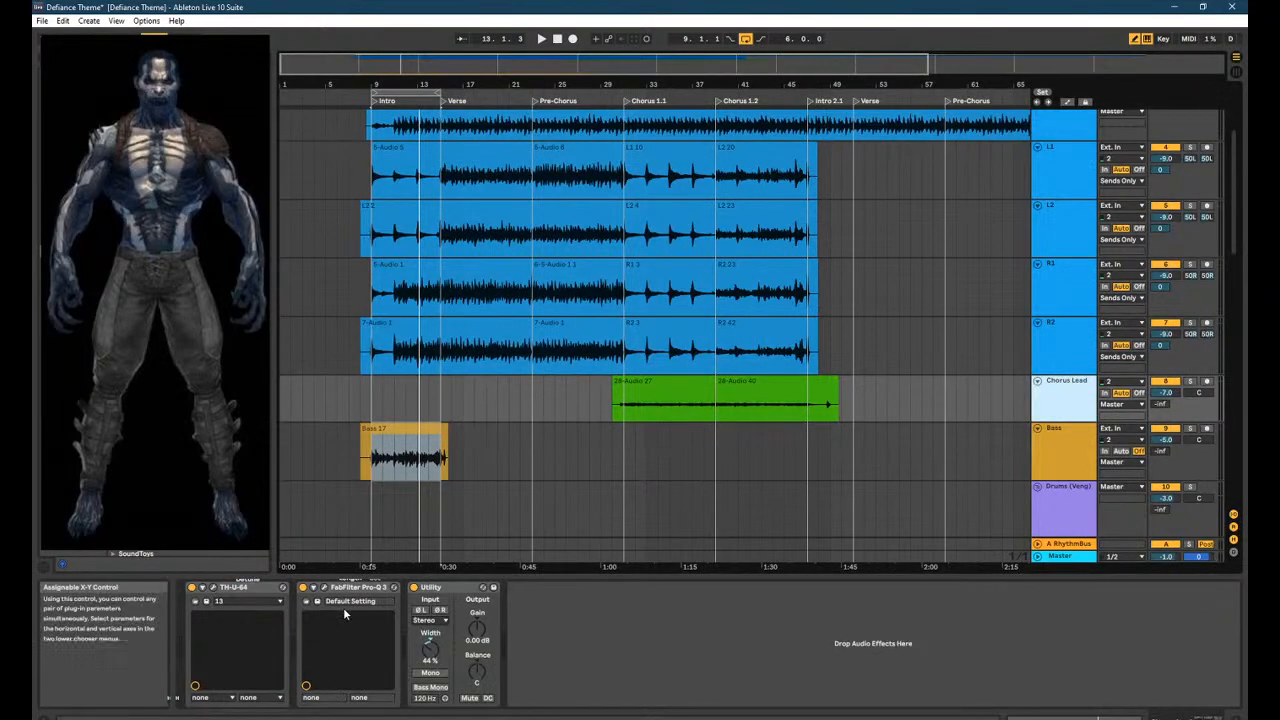
pyautogui.click(1070, 335)
pyautogui.click(1063, 296)
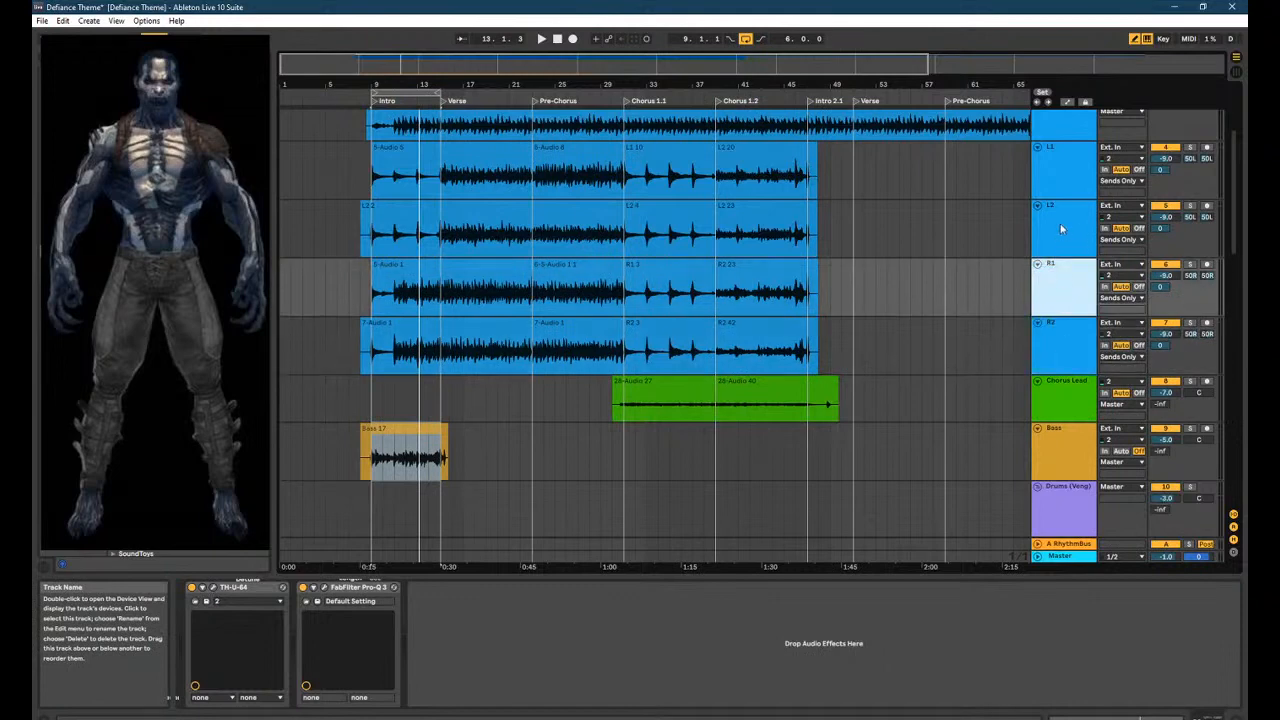
pyautogui.click(1063, 229)
pyautogui.scroll(2, 1061, 268)
pyautogui.click(1060, 272)
pyautogui.click(1062, 220)
pyautogui.scroll(2, 1062, 220)
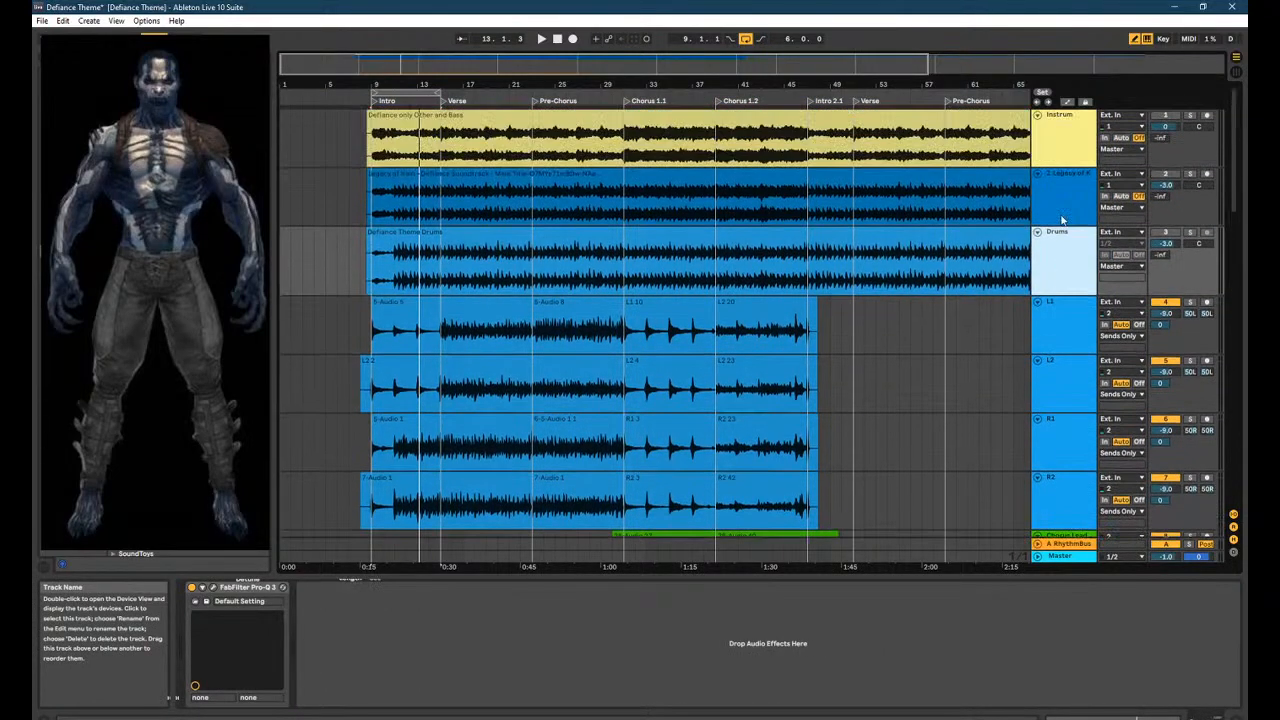
# Inspect the FabFilter Pro-C 2 compressor on the Legacy of Kain reference track and delete it from the device chain.
pyautogui.click(1072, 205)
pyautogui.click(1064, 128)
pyautogui.click(1073, 212)
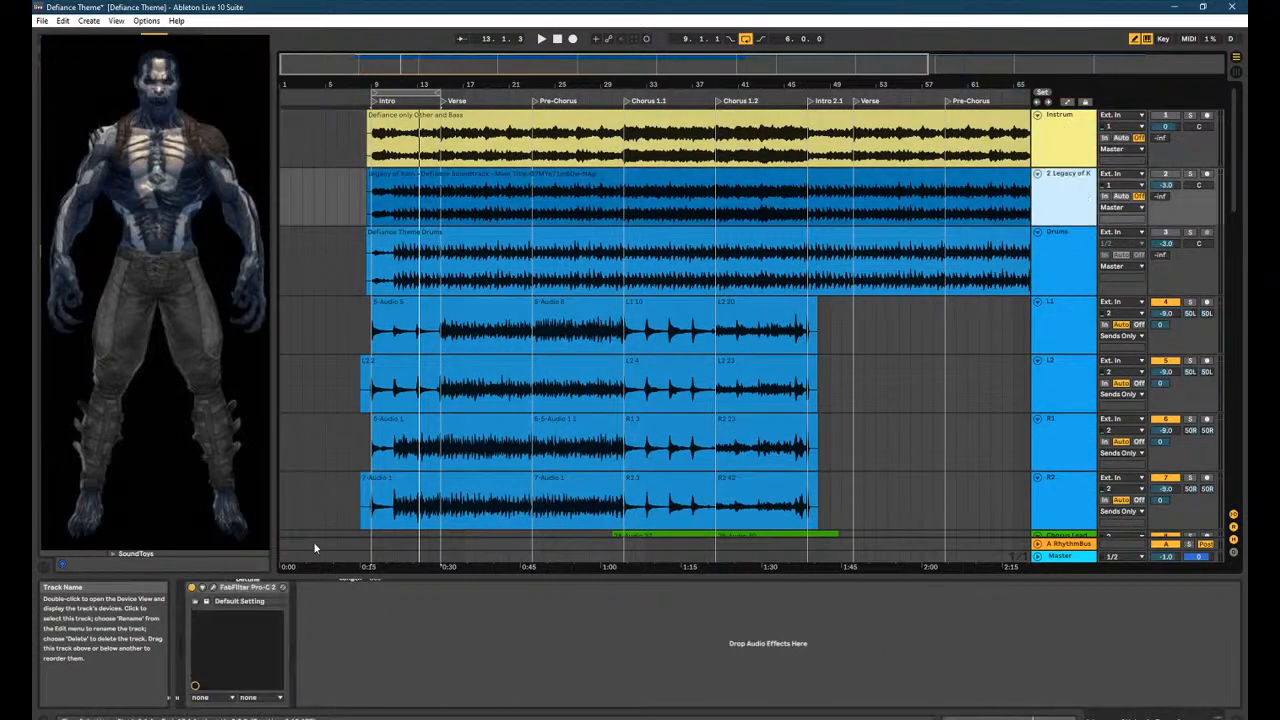
pyautogui.click(212, 589)
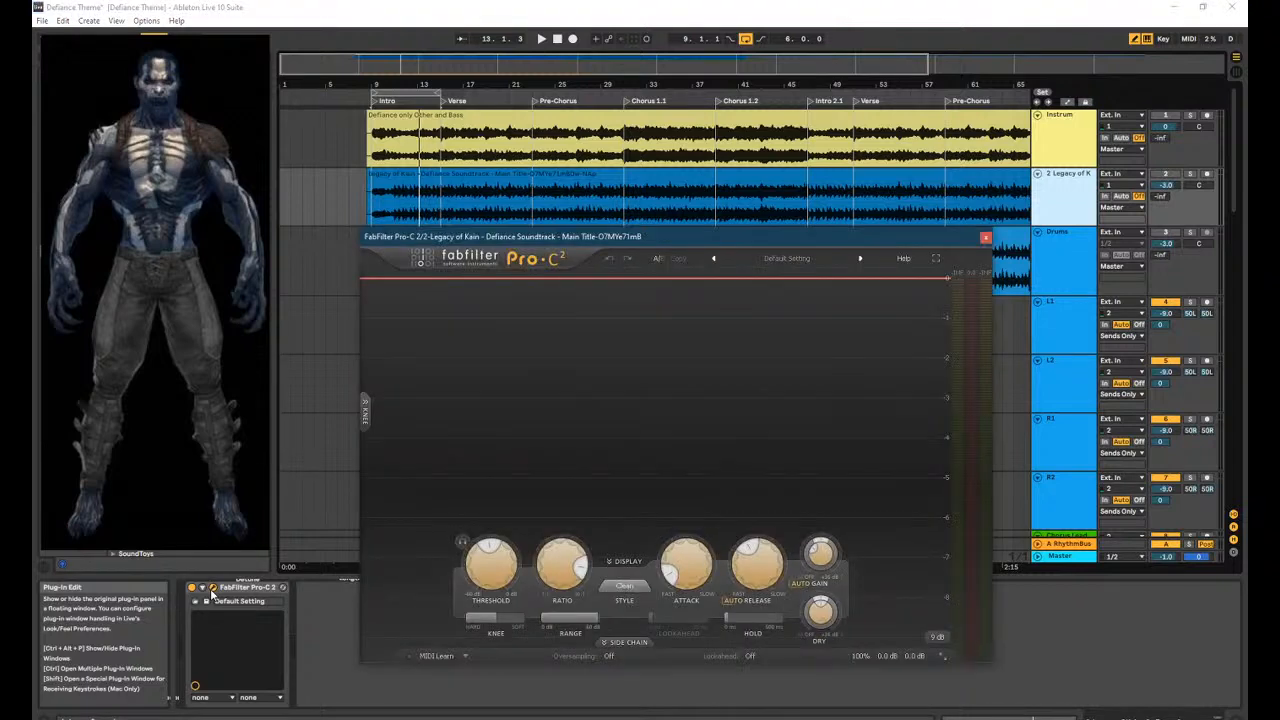
pyautogui.click(985, 237)
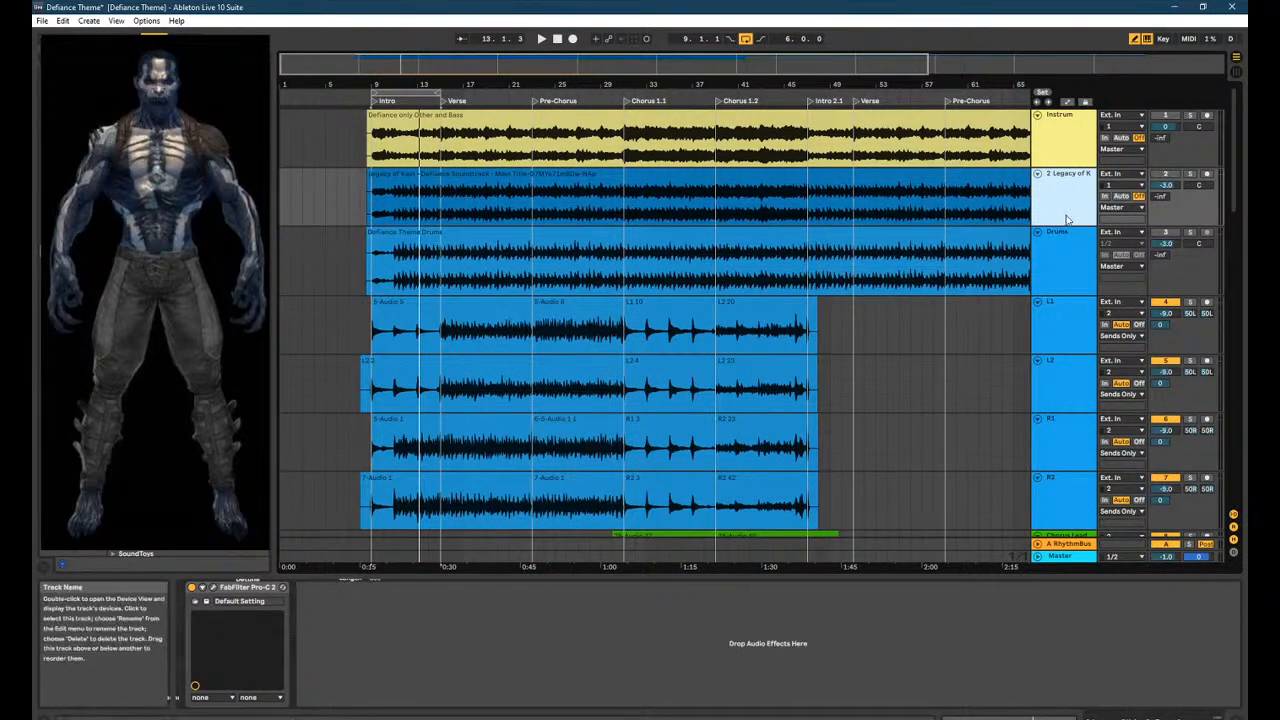
pyautogui.rightClick(253, 590)
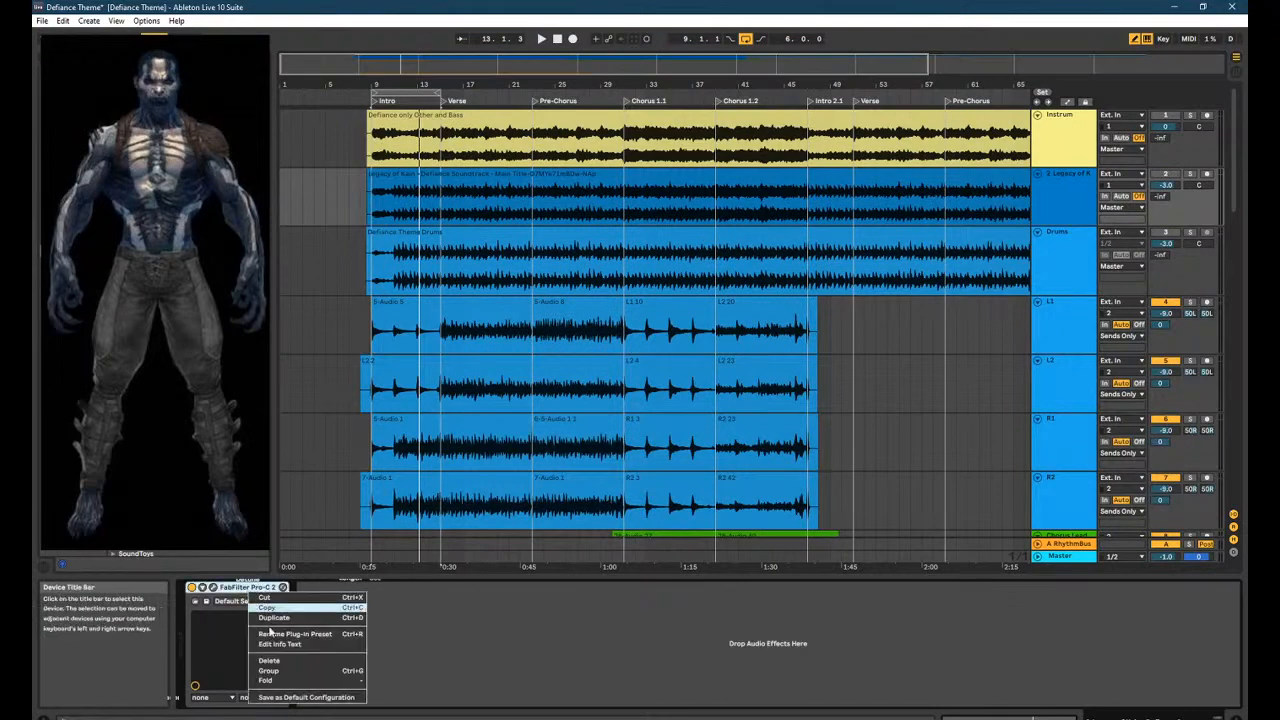
pyautogui.click(269, 660)
# Review the Bass track's device chain, looking at the TH-U-64, the neighbouring FabFilter plug-in and DevilLocDeluxe.
pyautogui.scroll(-5, 800, 498)
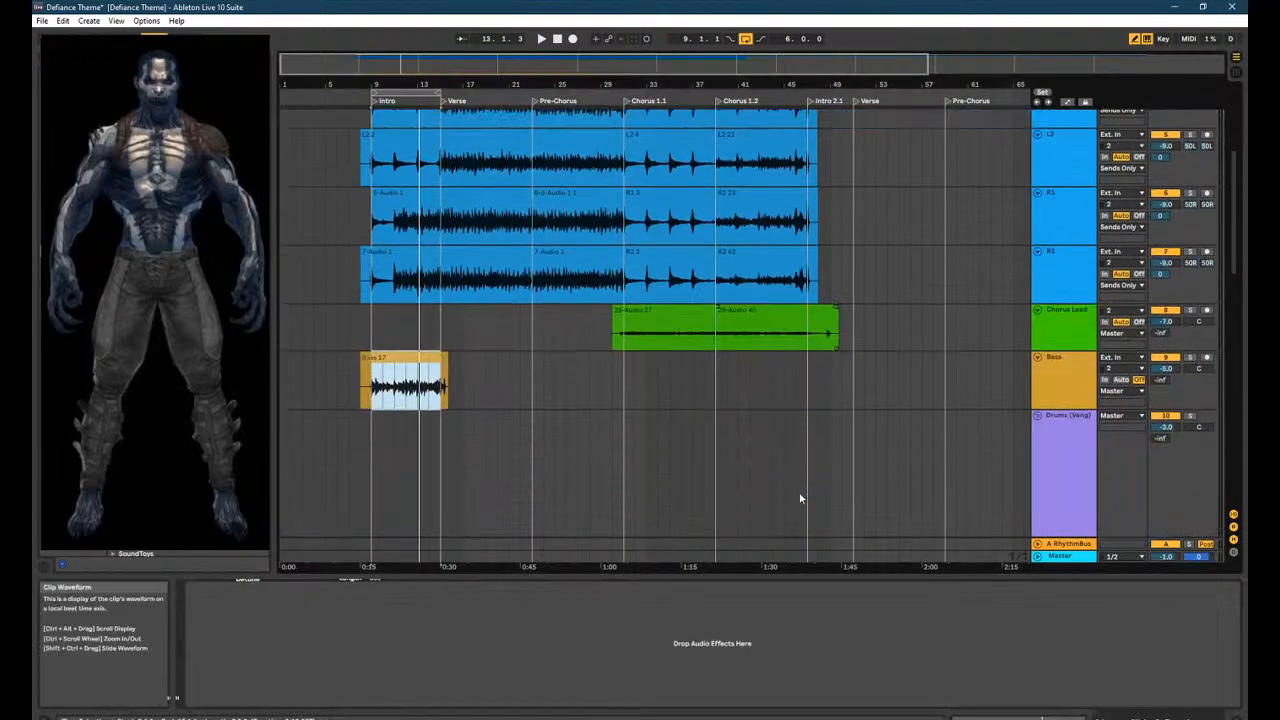
pyautogui.scroll(-2, 466, 465)
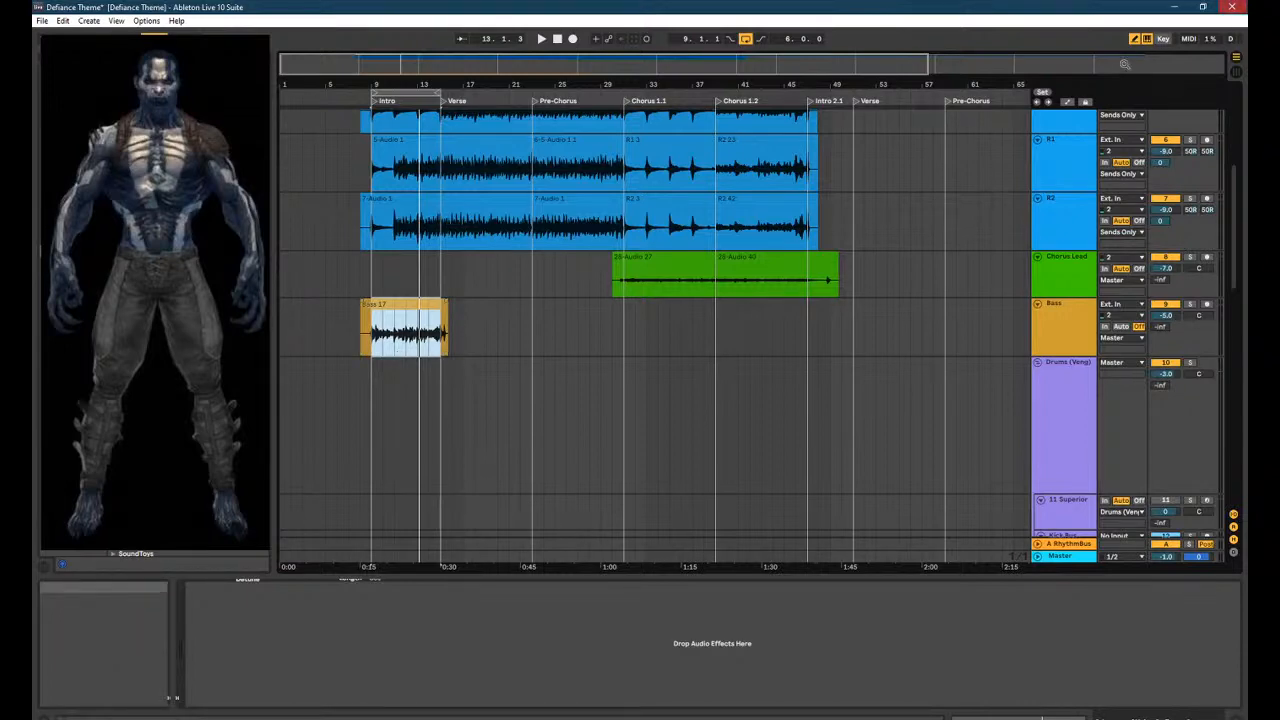
pyautogui.click(1050, 316)
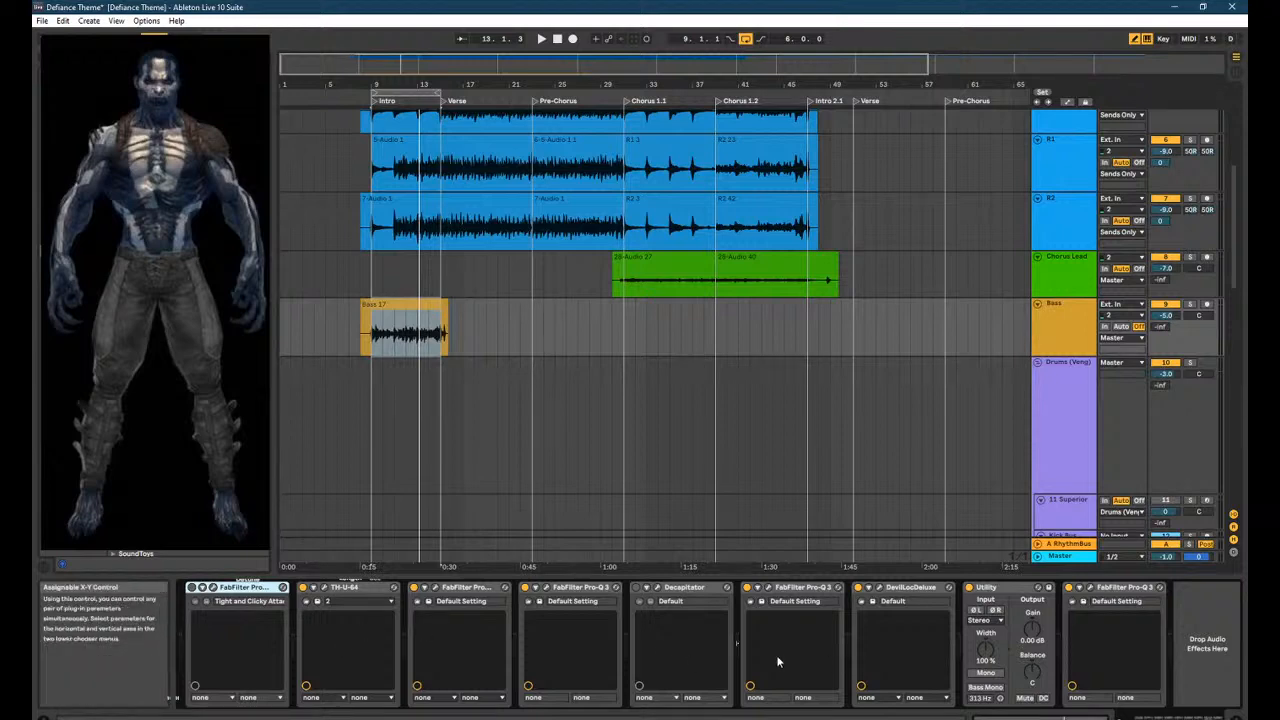
pyautogui.click(340, 591)
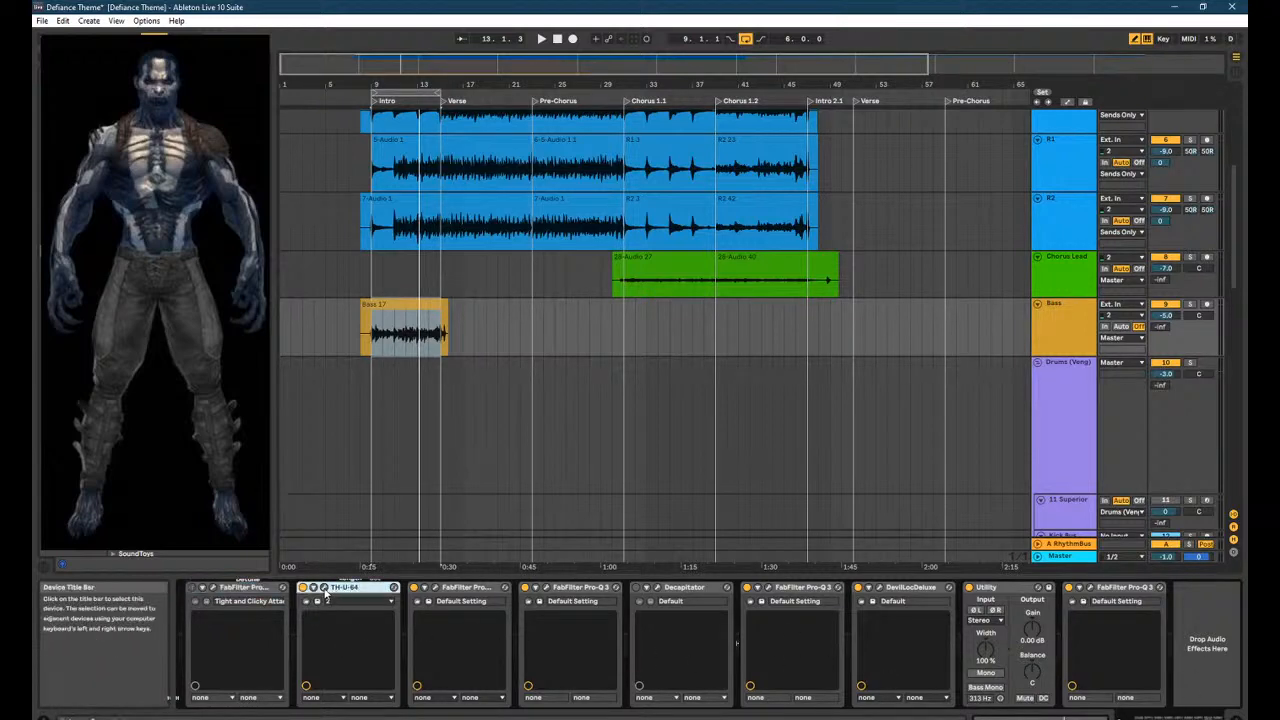
pyautogui.click(326, 588)
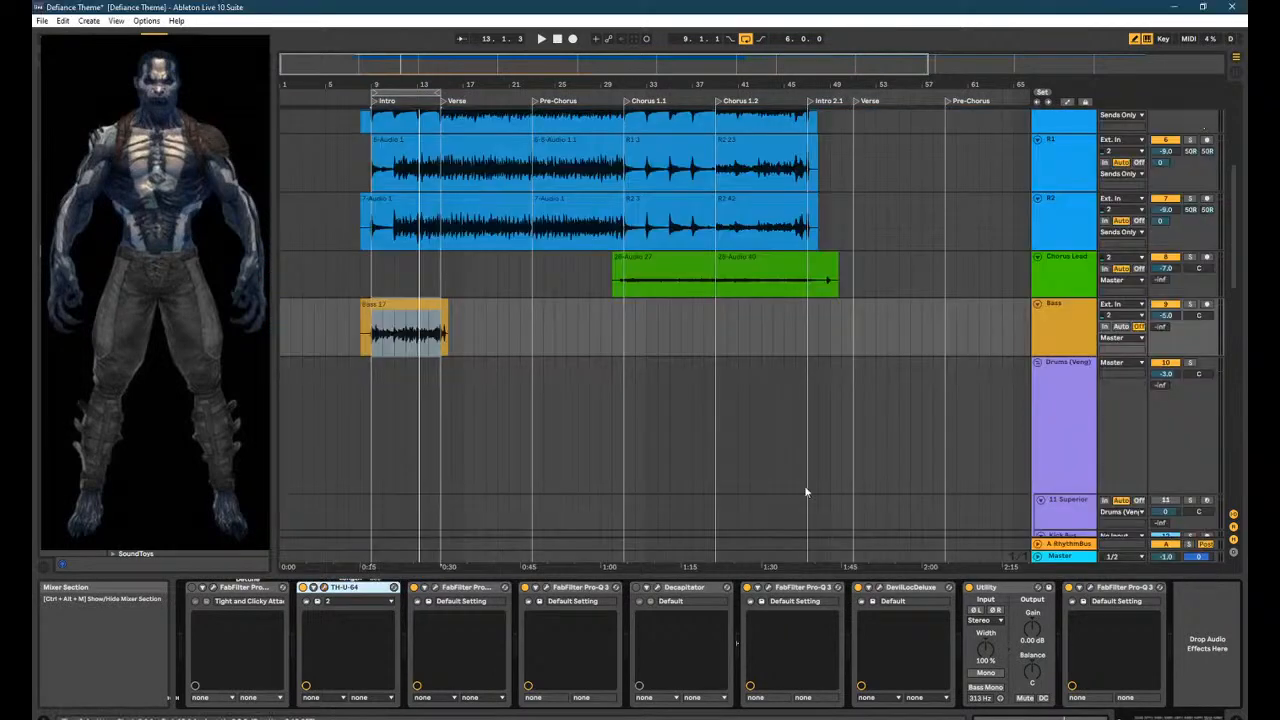
pyautogui.click(1200, 115)
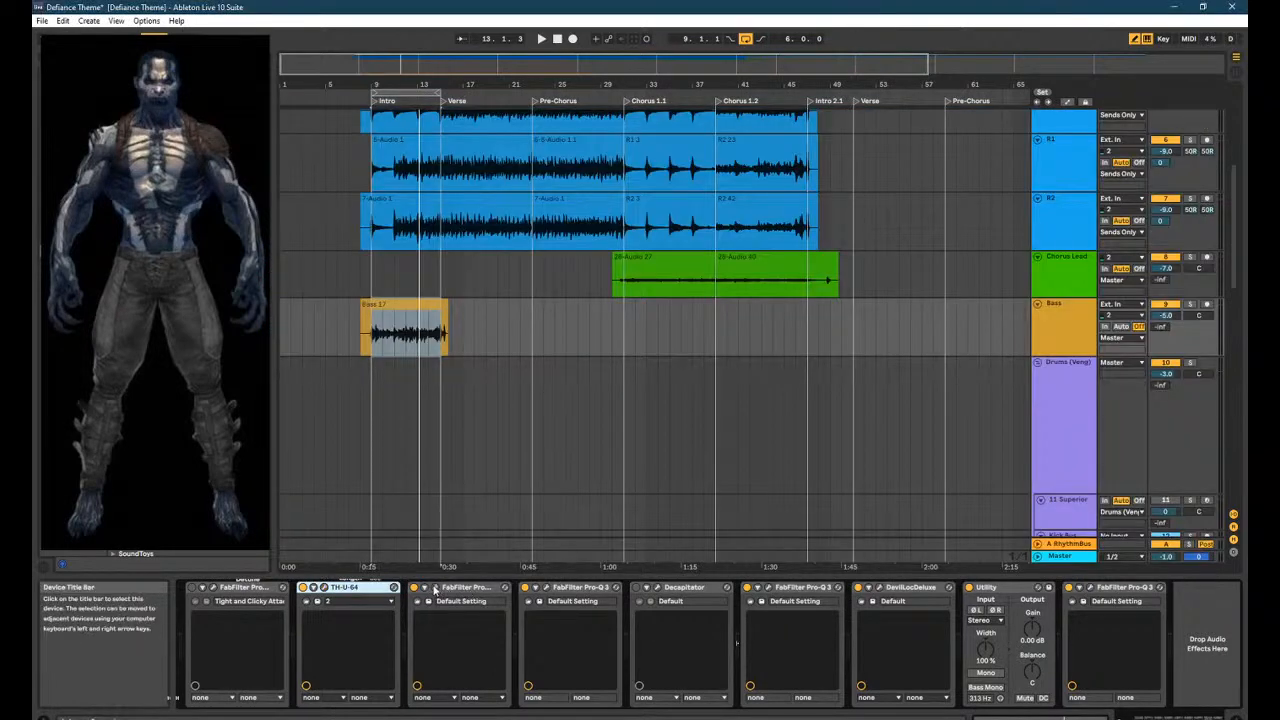
pyautogui.click(427, 588)
pyautogui.click(1065, 48)
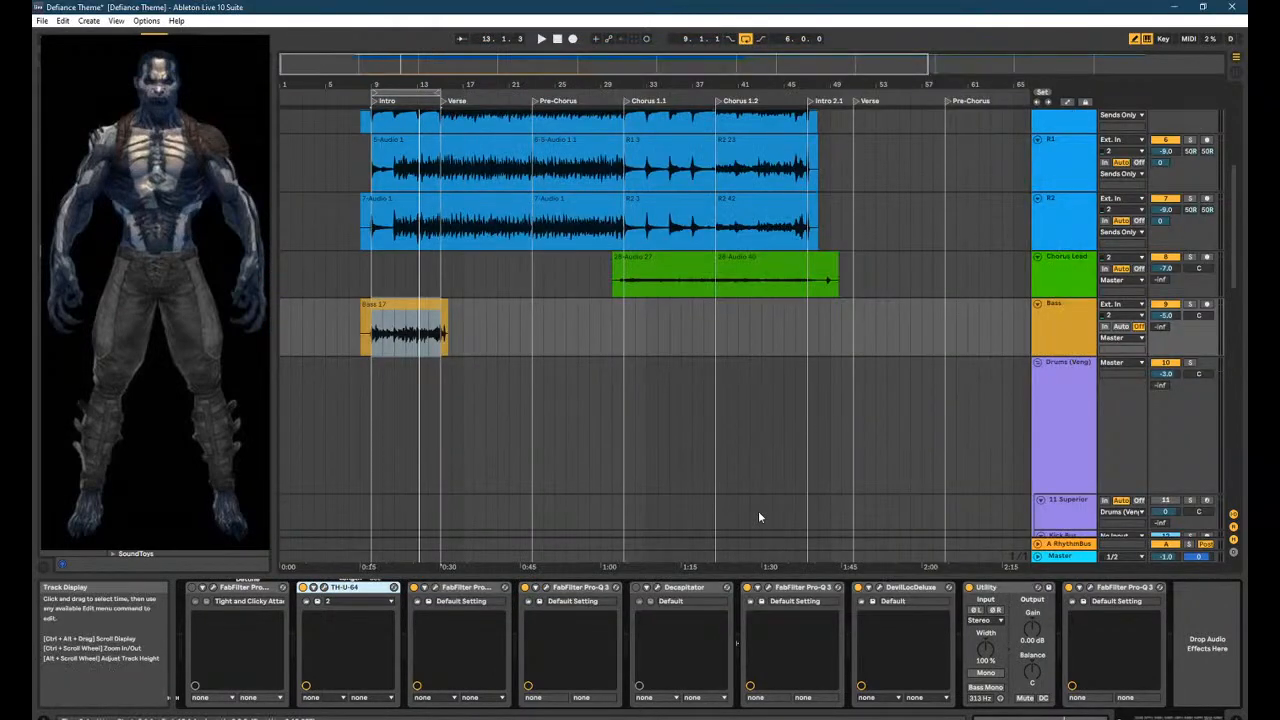
pyautogui.click(905, 593)
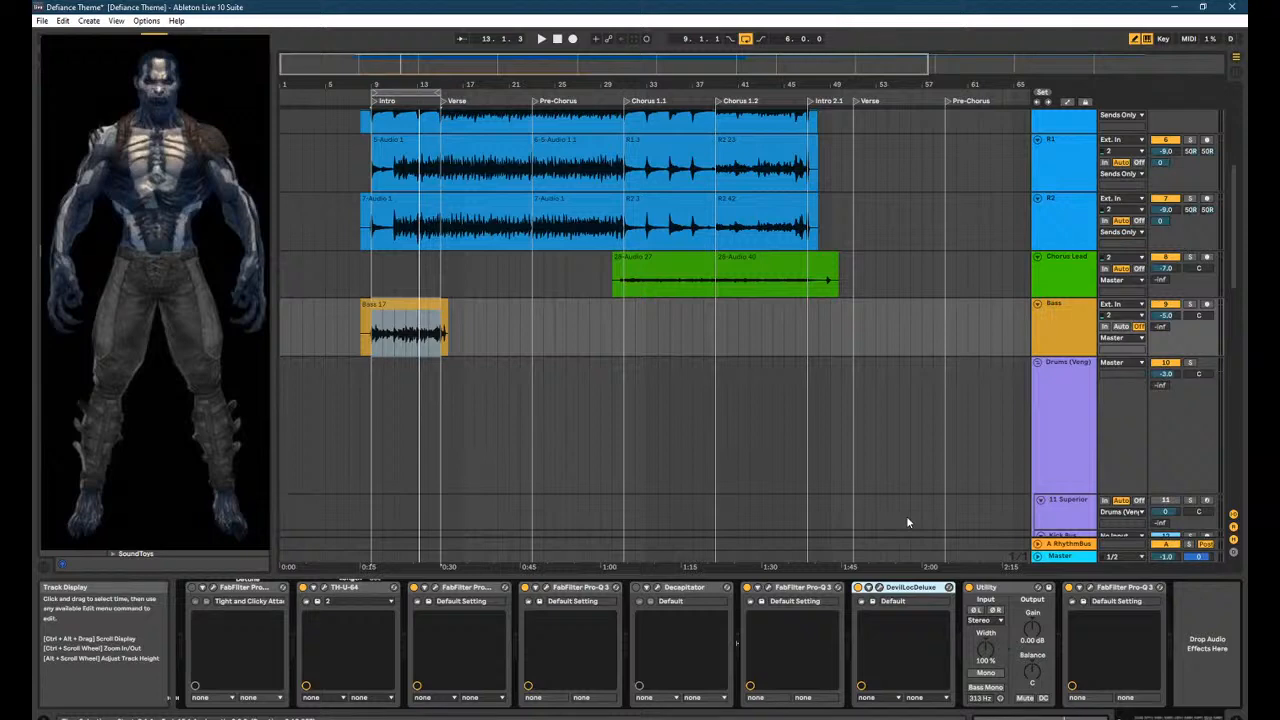
# Compare the Chorus Lead and Bass device chains and make the Chorus Lead track slightly taller.
pyautogui.click(1068, 279)
pyautogui.click(1067, 305)
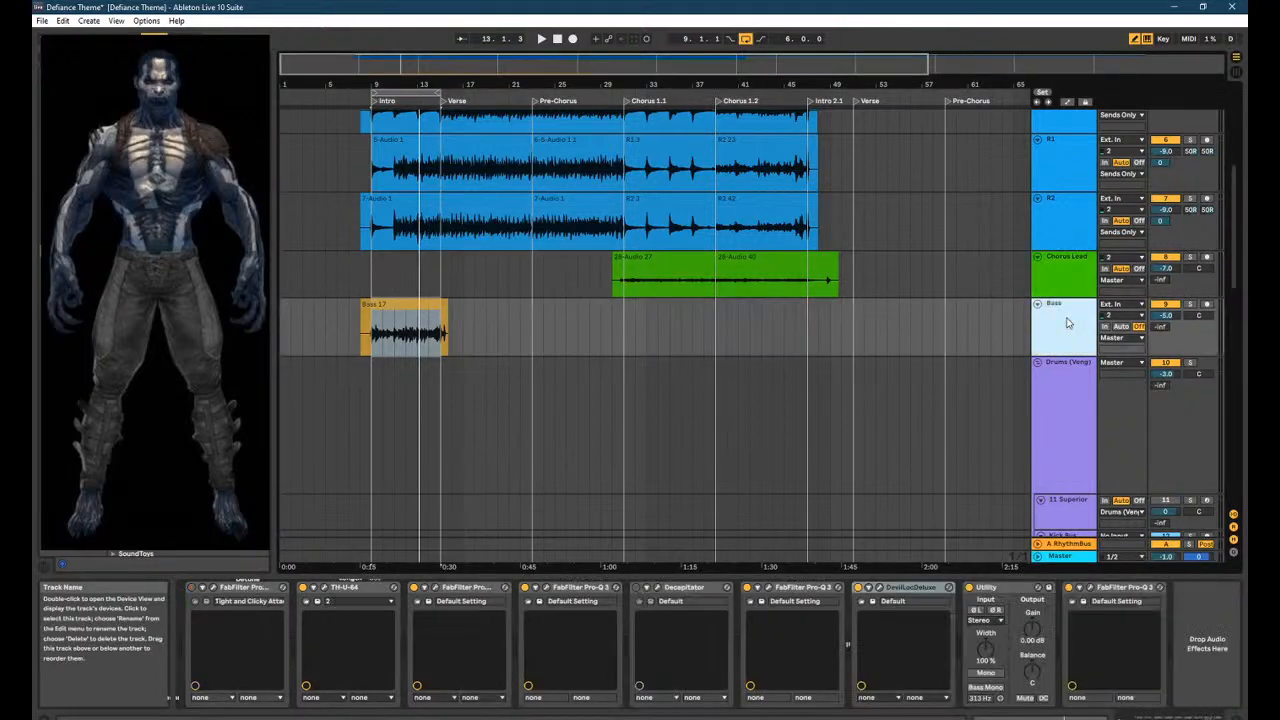
pyautogui.click(1088, 268)
pyautogui.scroll(3, 1060, 290)
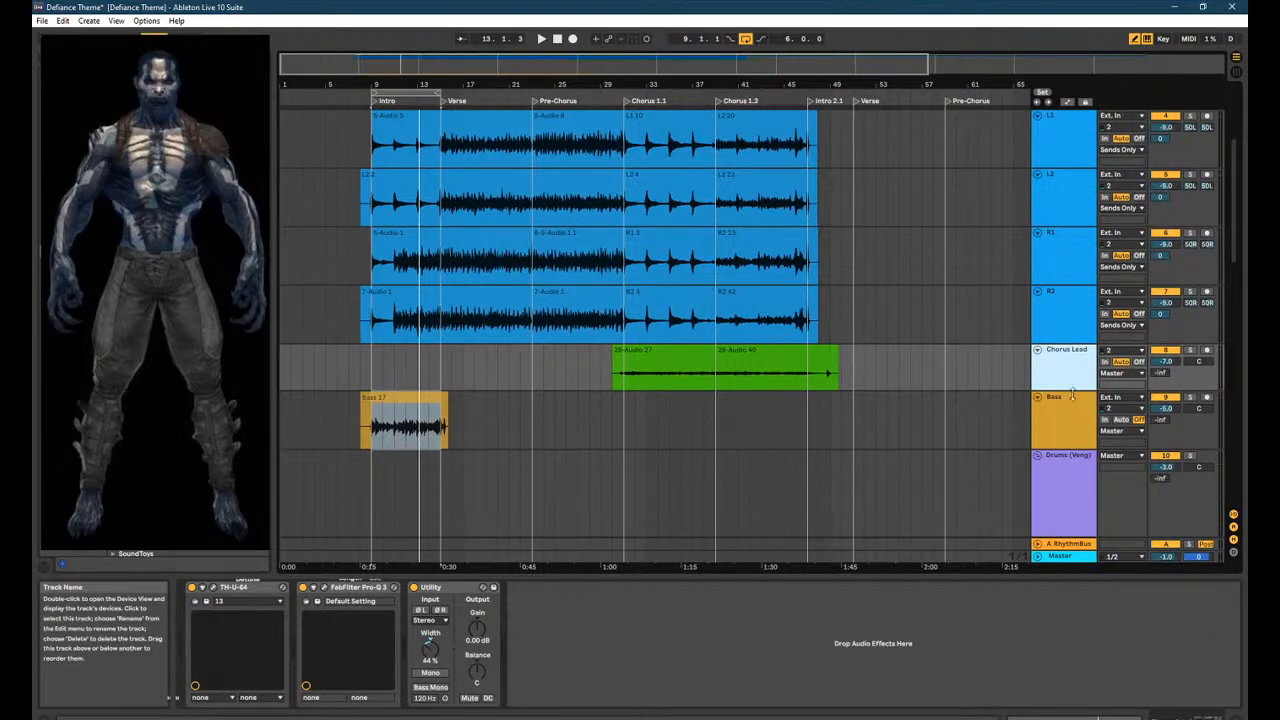
pyautogui.moveTo(1068, 390); pyautogui.dragTo(1080, 402)
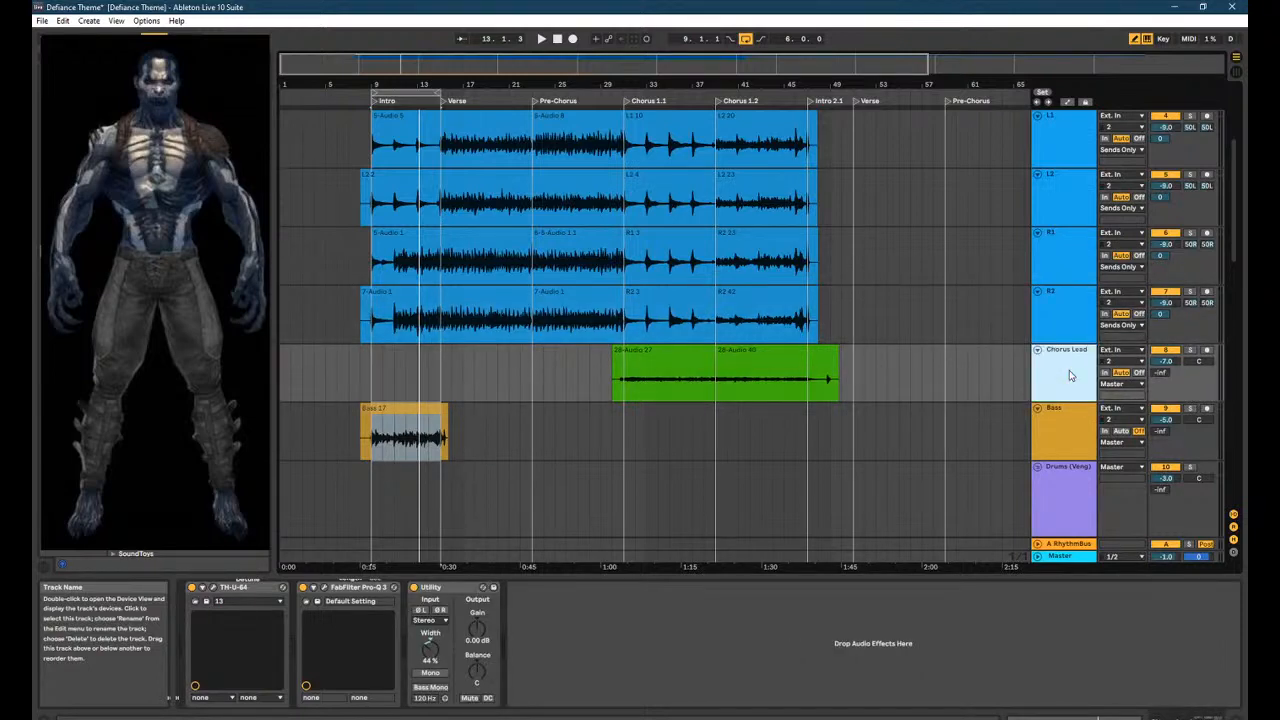
# Check the device chains of the Chorus Lead and R2 guitar tracks against the Bass track.
pyautogui.click(1058, 420)
pyautogui.click(1054, 398)
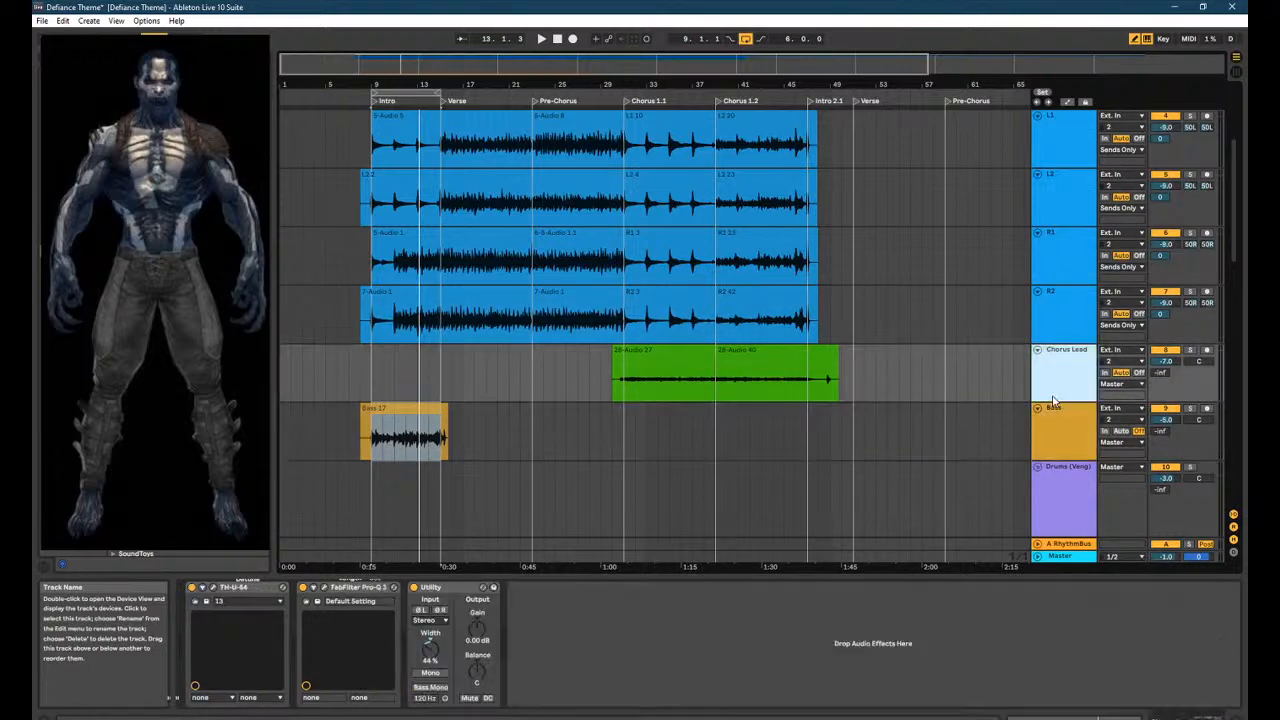
pyautogui.click(1047, 327)
pyautogui.scroll(-1, 1047, 327)
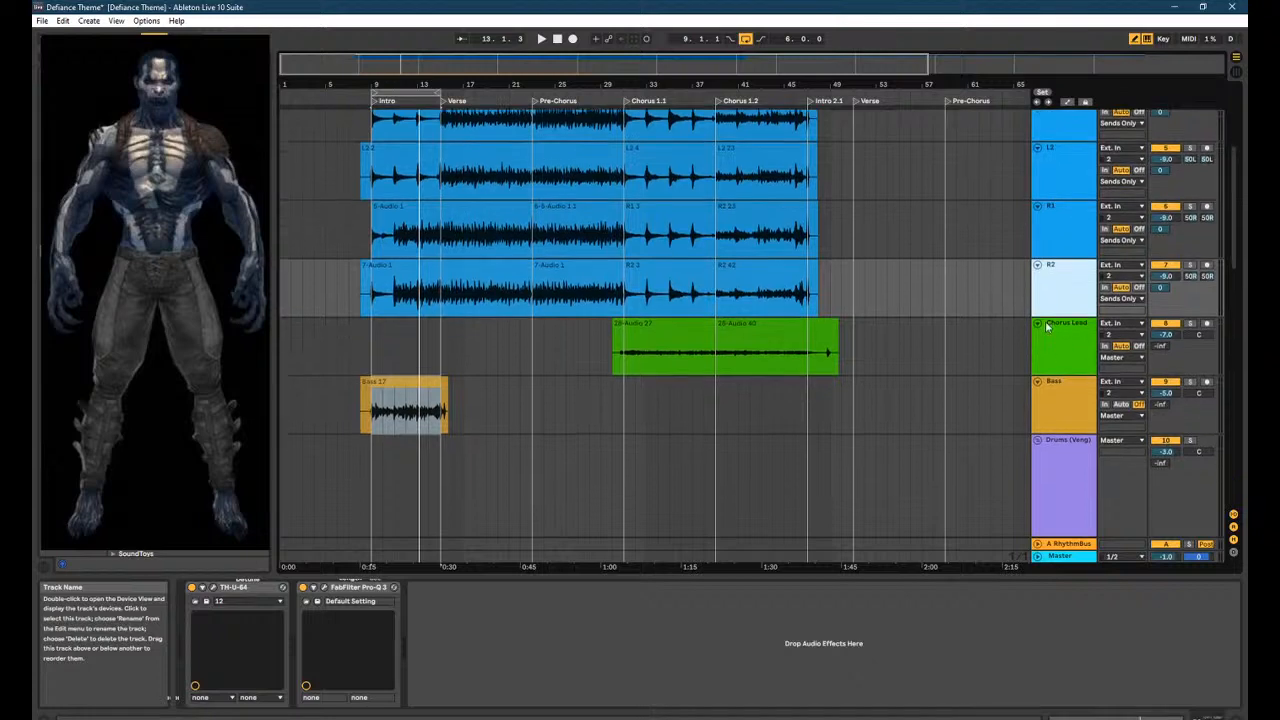
# Play the intro loop and solo the Bass track.
pyautogui.click(1106, 397)
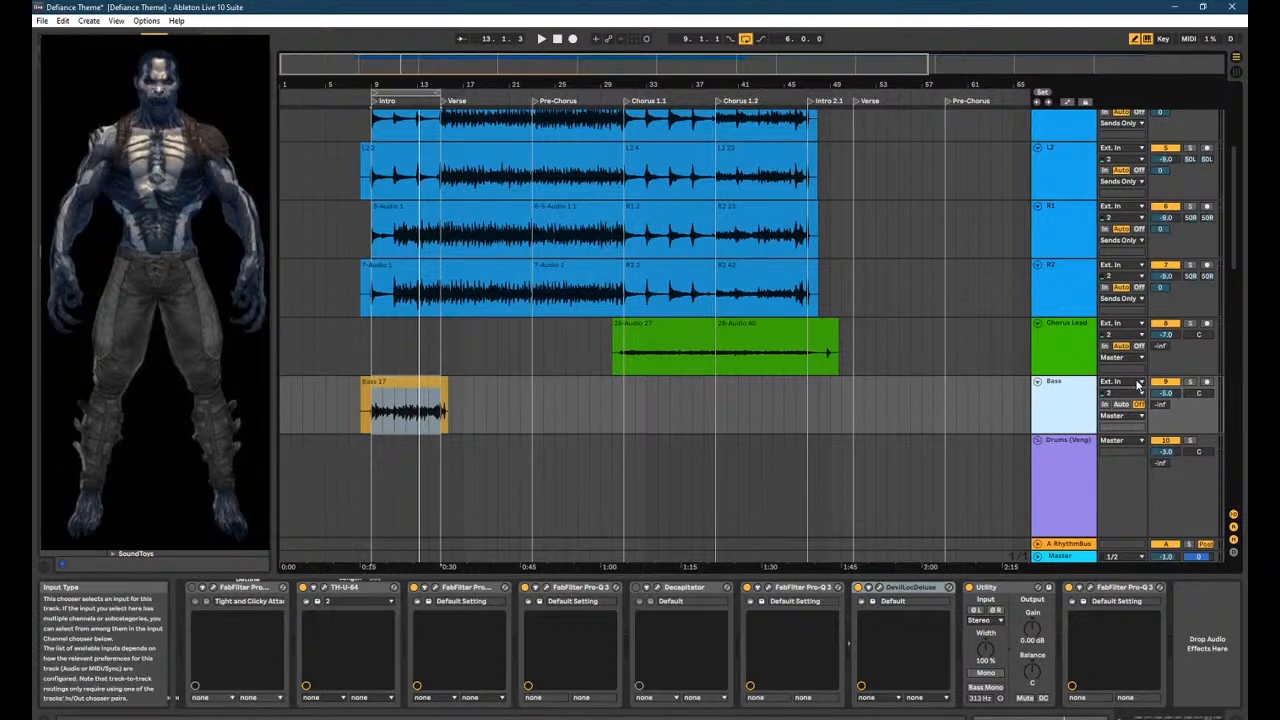
pyautogui.press('space')
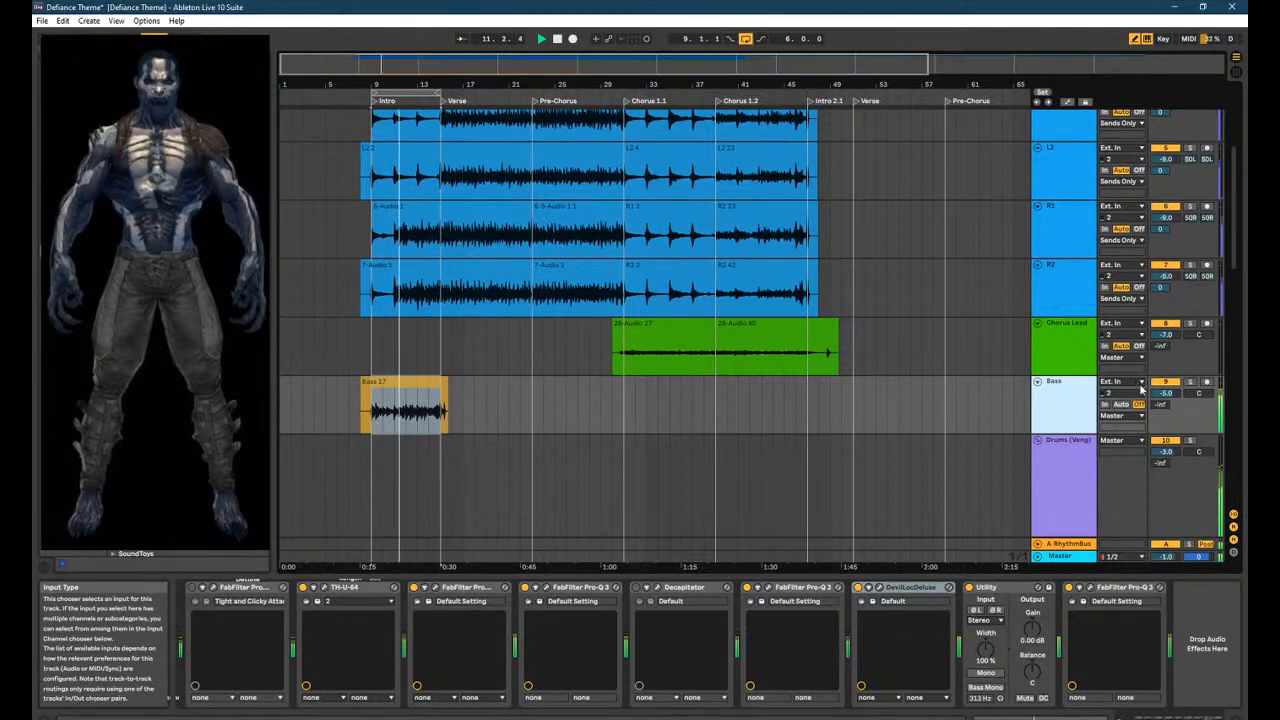
pyautogui.click(1191, 387)
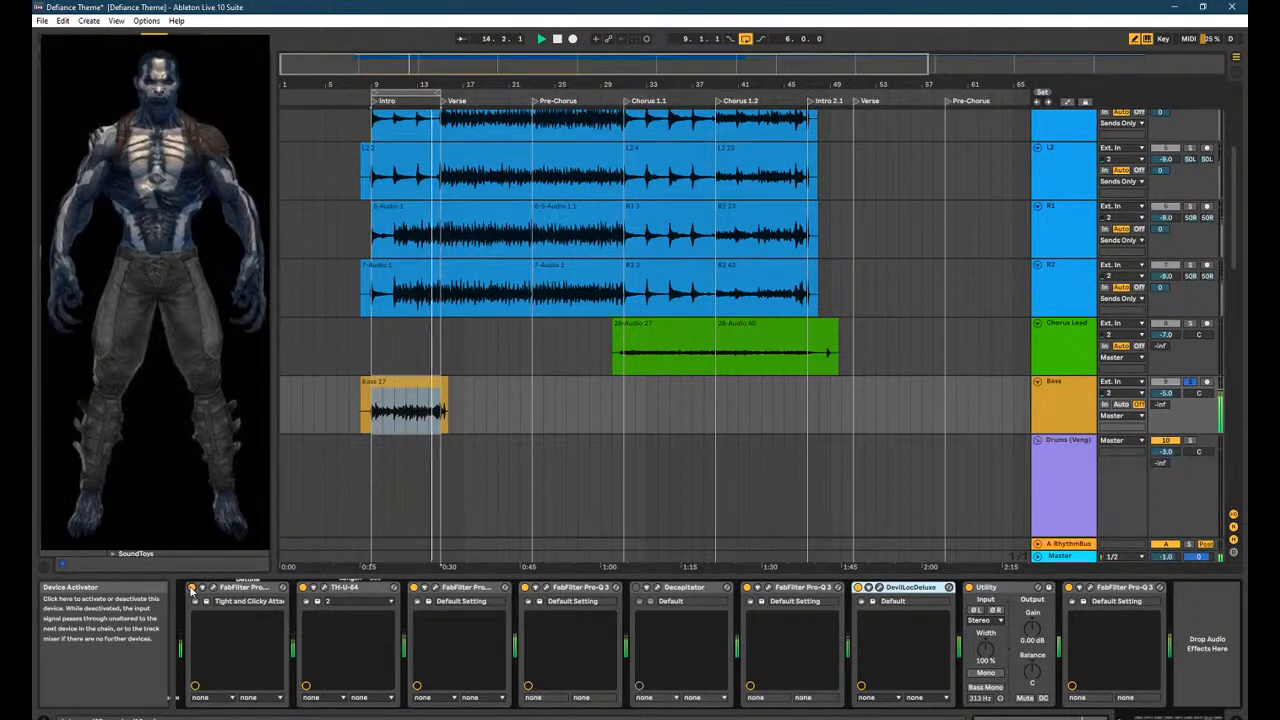
# Examine the waveform of the Bass 17 clip and return to the Bass track's device chain.
pyautogui.doubleClick(407, 400)
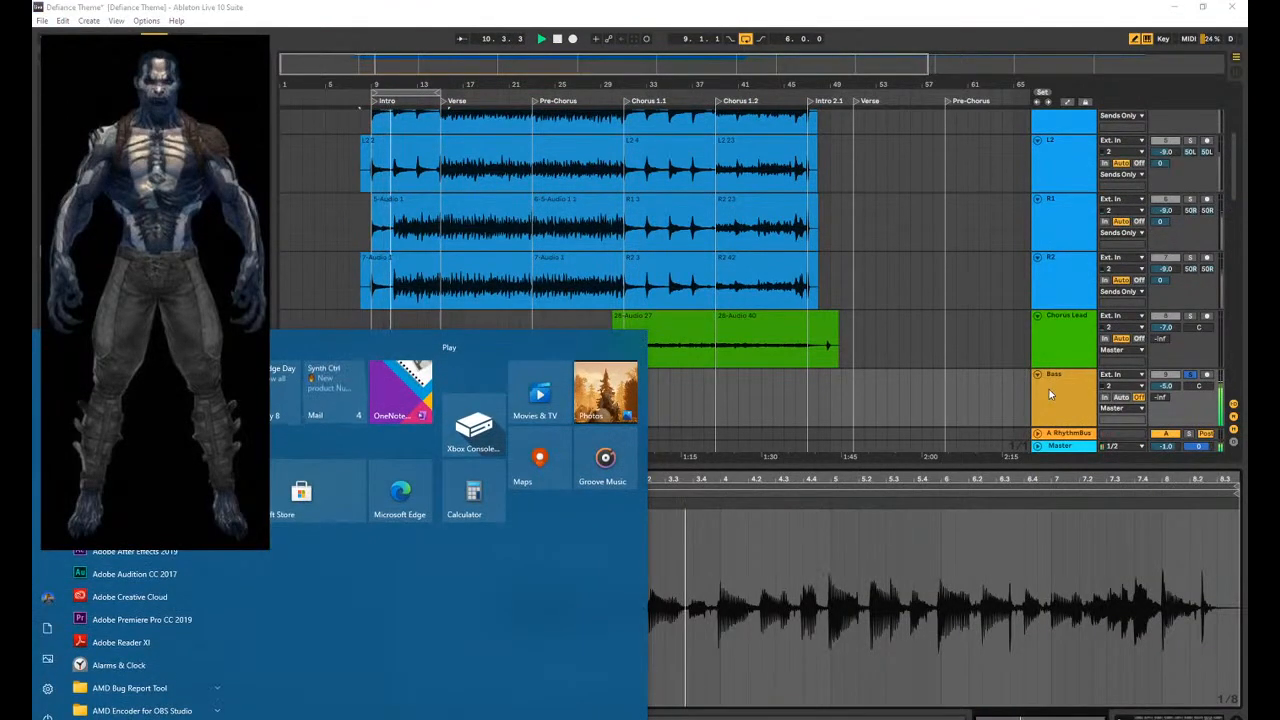
pyautogui.click(1055, 400)
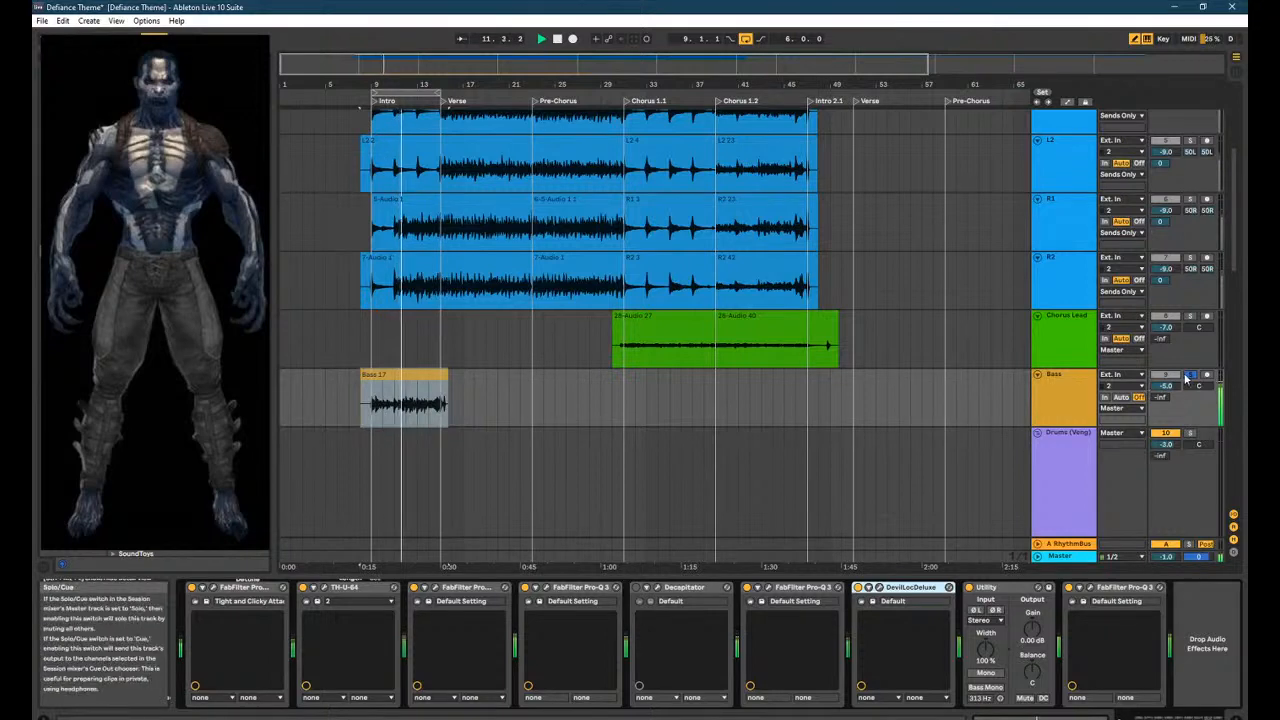
pyautogui.click(408, 374)
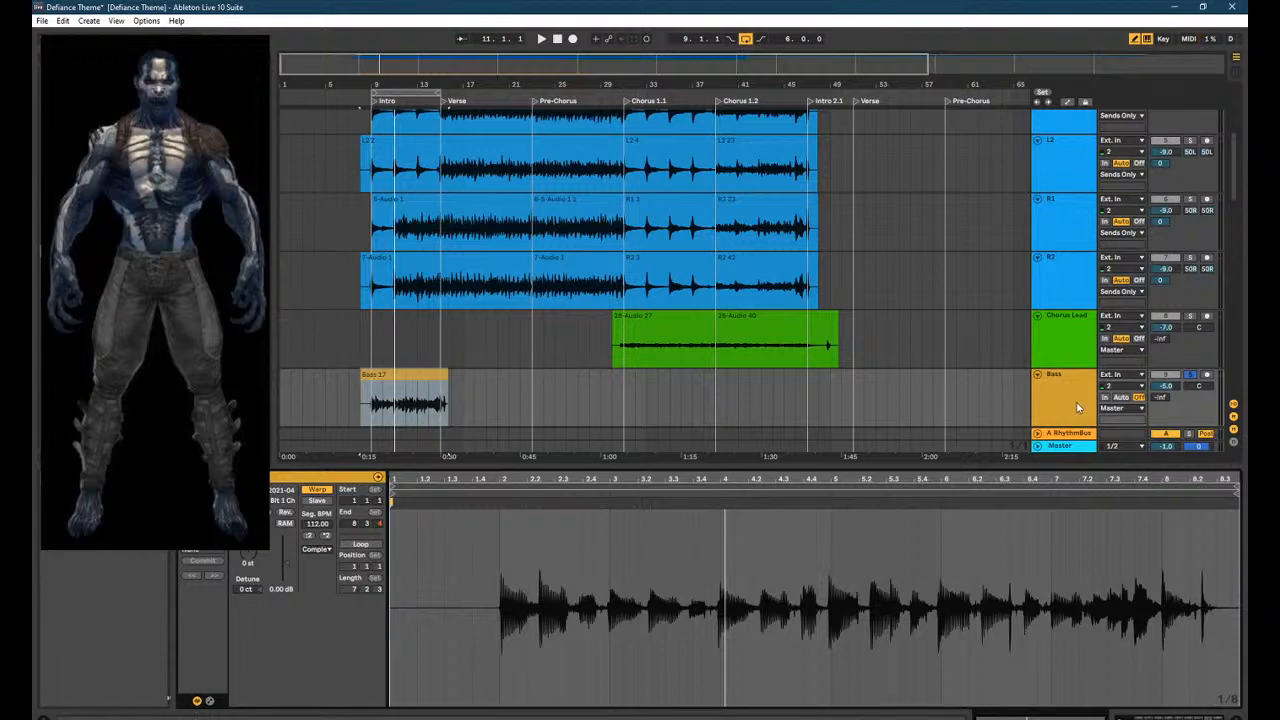
pyautogui.click(1078, 407)
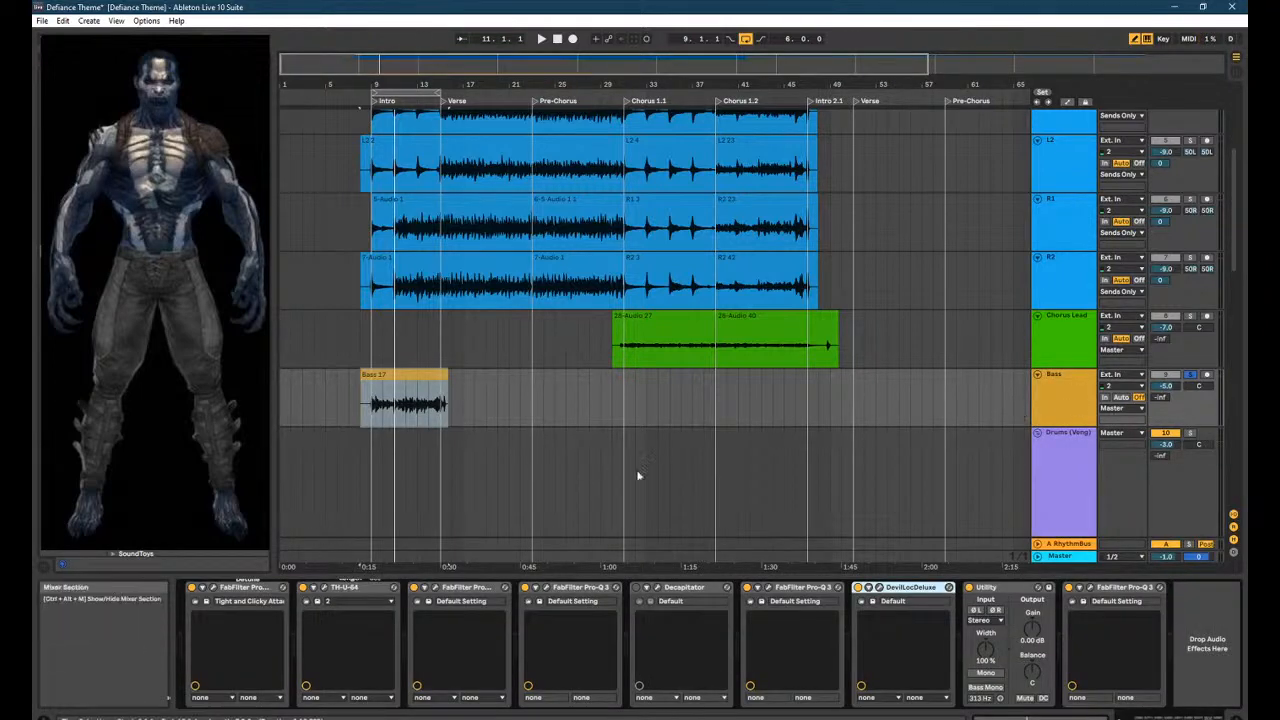
# Play the soloed Bass 17 clip from the start of the Intro at bar 9 and stop playback.
pyautogui.click(375, 414)
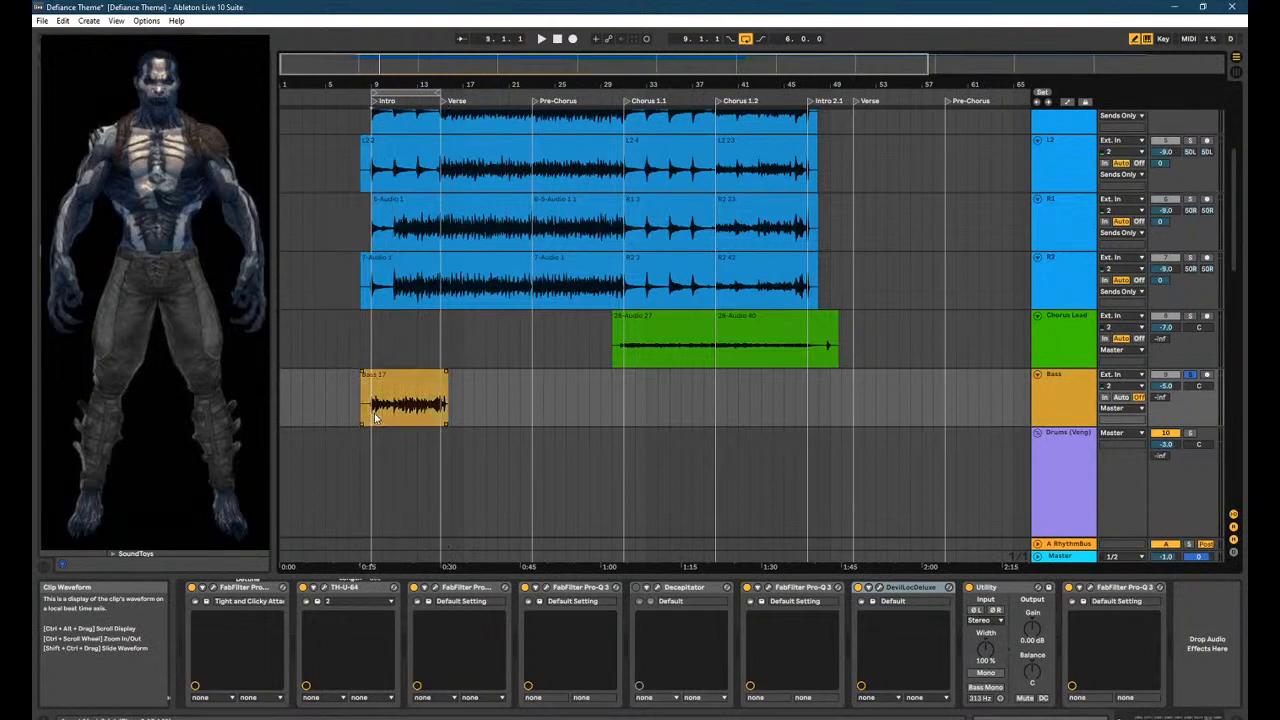
pyautogui.press('space')
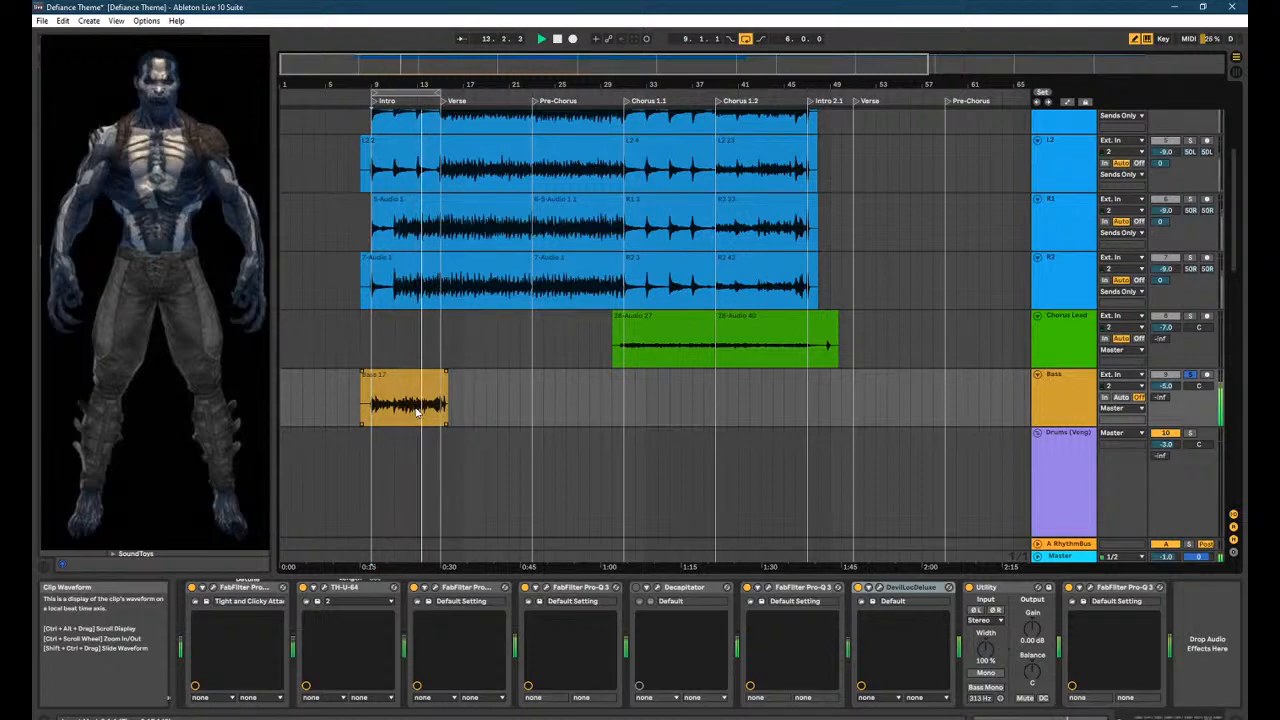
pyautogui.press('space')
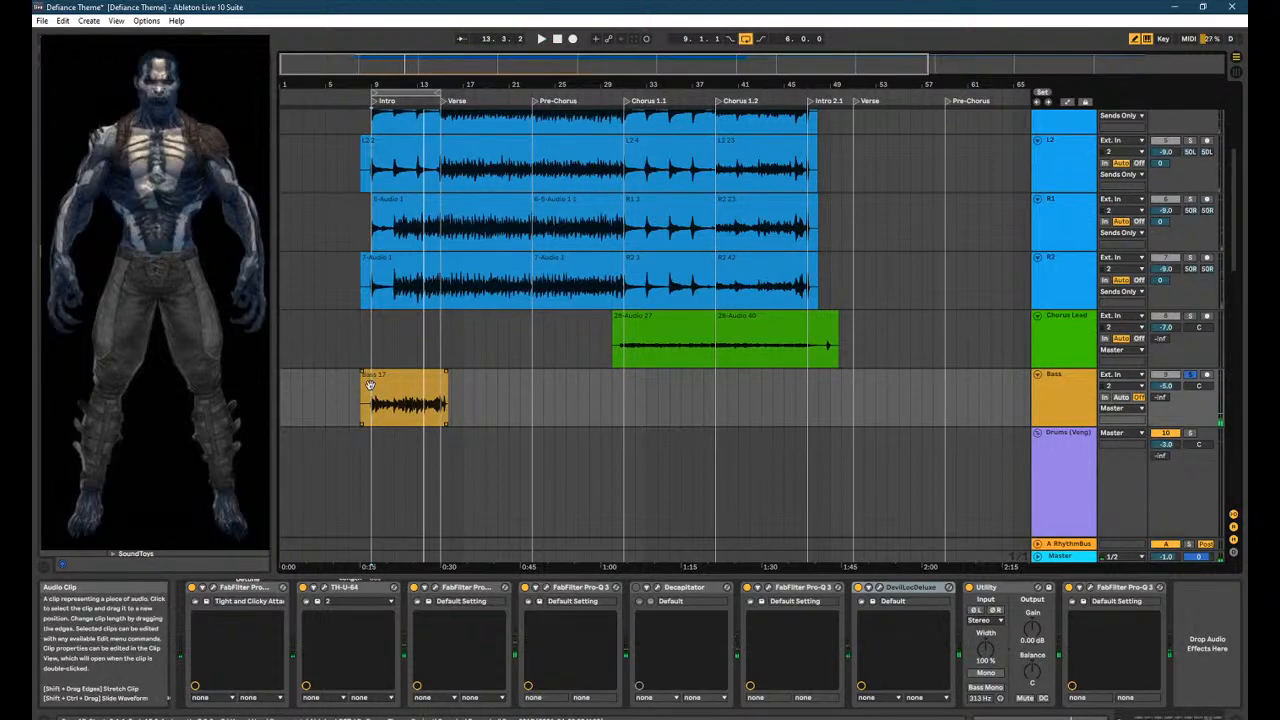
# Arm the Bass track for recording and set its input monitoring to Auto.
pyautogui.click(1073, 396)
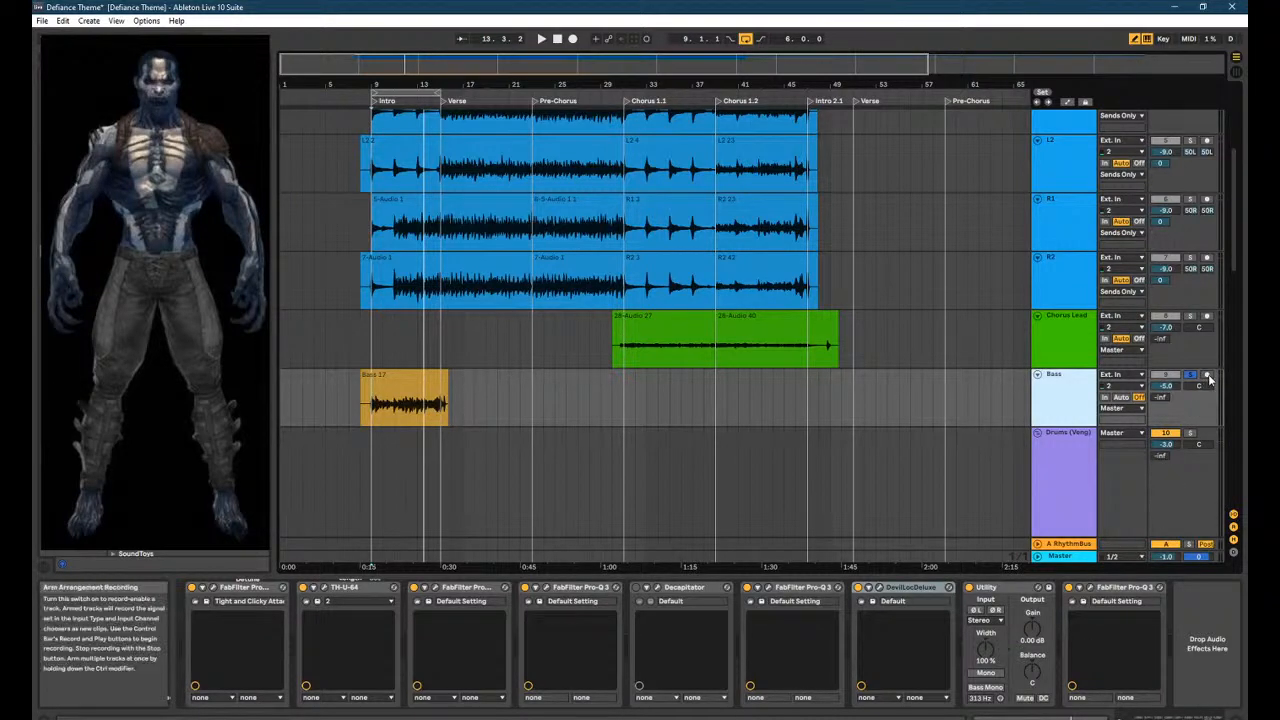
pyautogui.click(1208, 376)
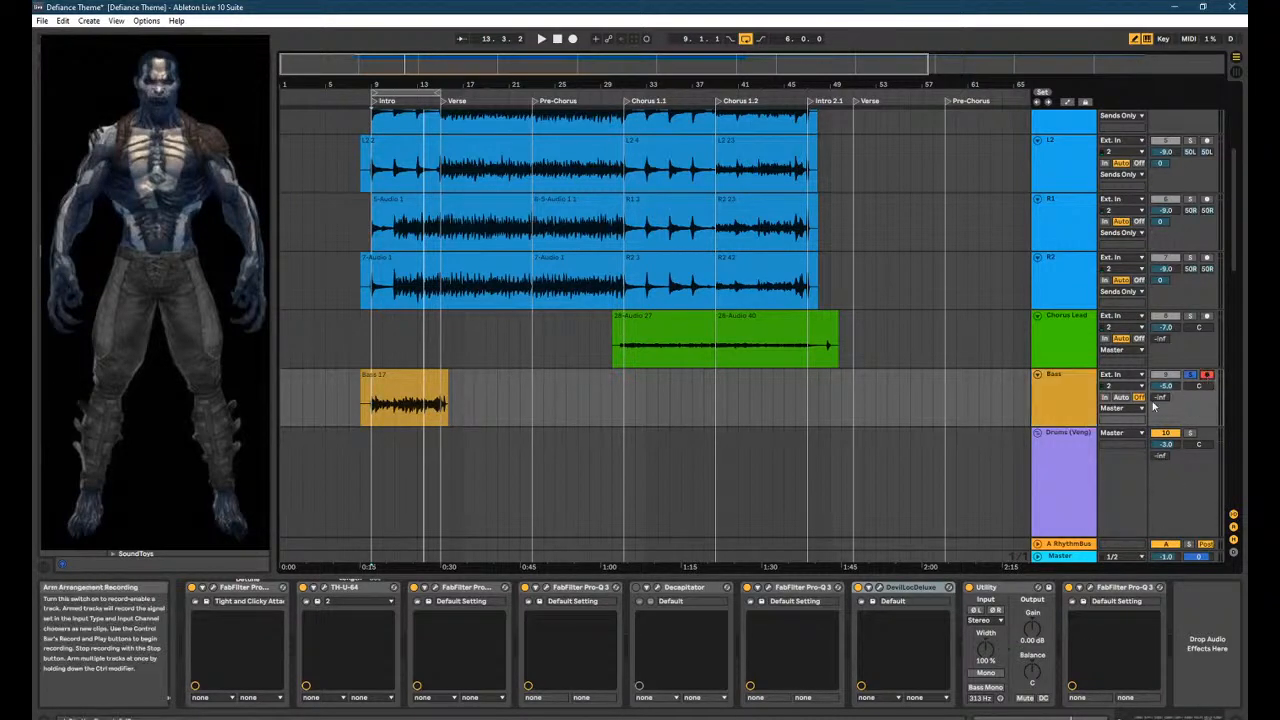
pyautogui.click(1122, 398)
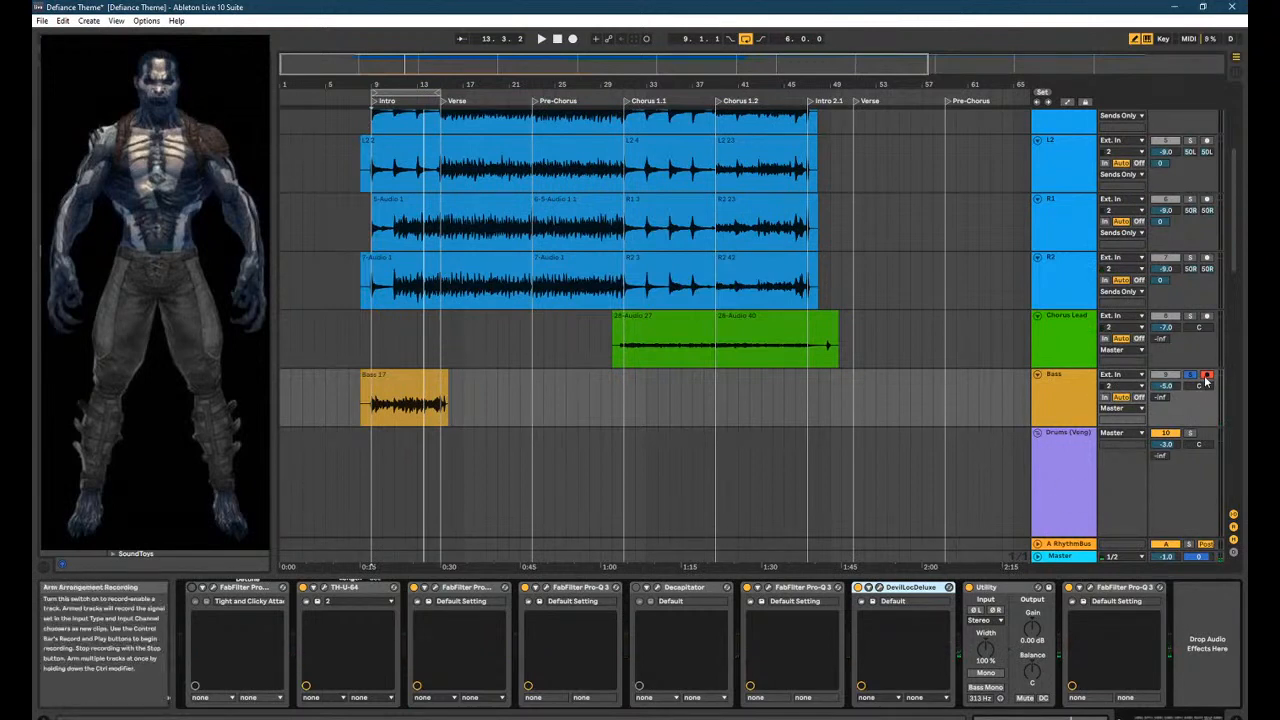
# Set the Steinberg UR22mkII ASIO driver to Low Latency mode with a 128-sample buffer, and reselect the Bass track.
pyautogui.click(1083, 420)
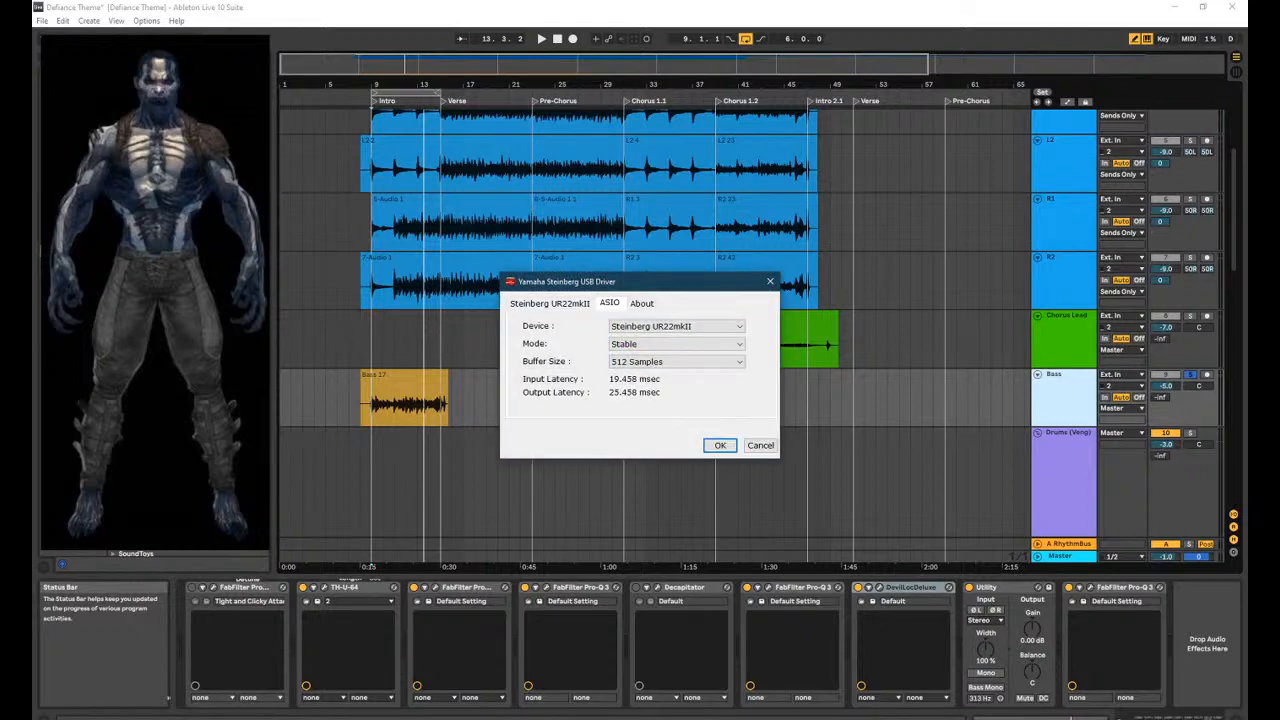
pyautogui.click(675, 343)
pyautogui.click(645, 366)
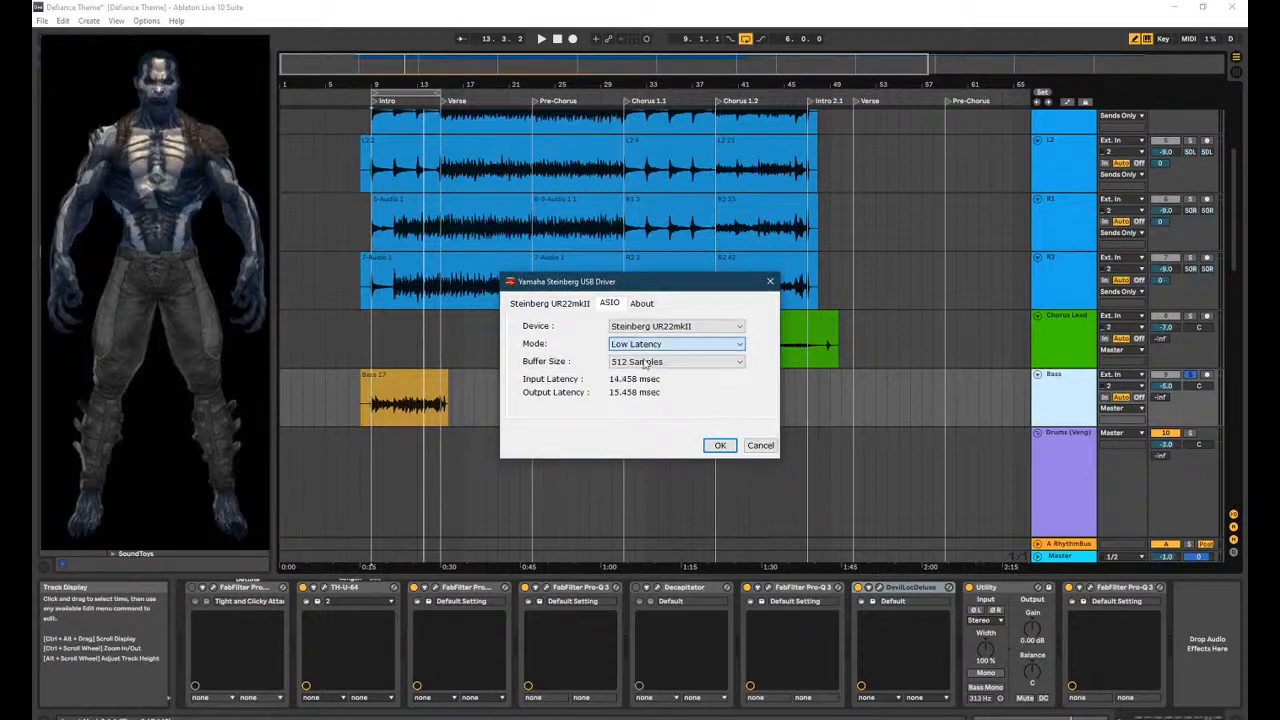
pyautogui.click(645, 362)
pyautogui.click(728, 458)
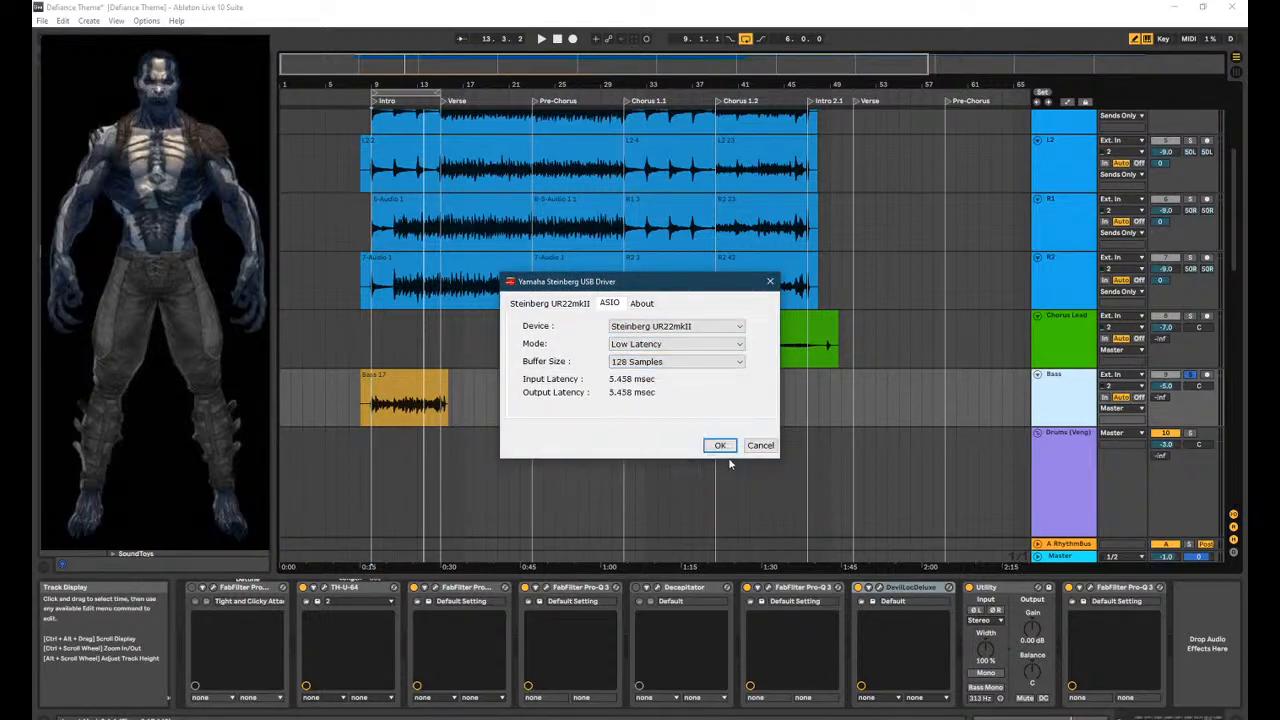
pyautogui.click(720, 446)
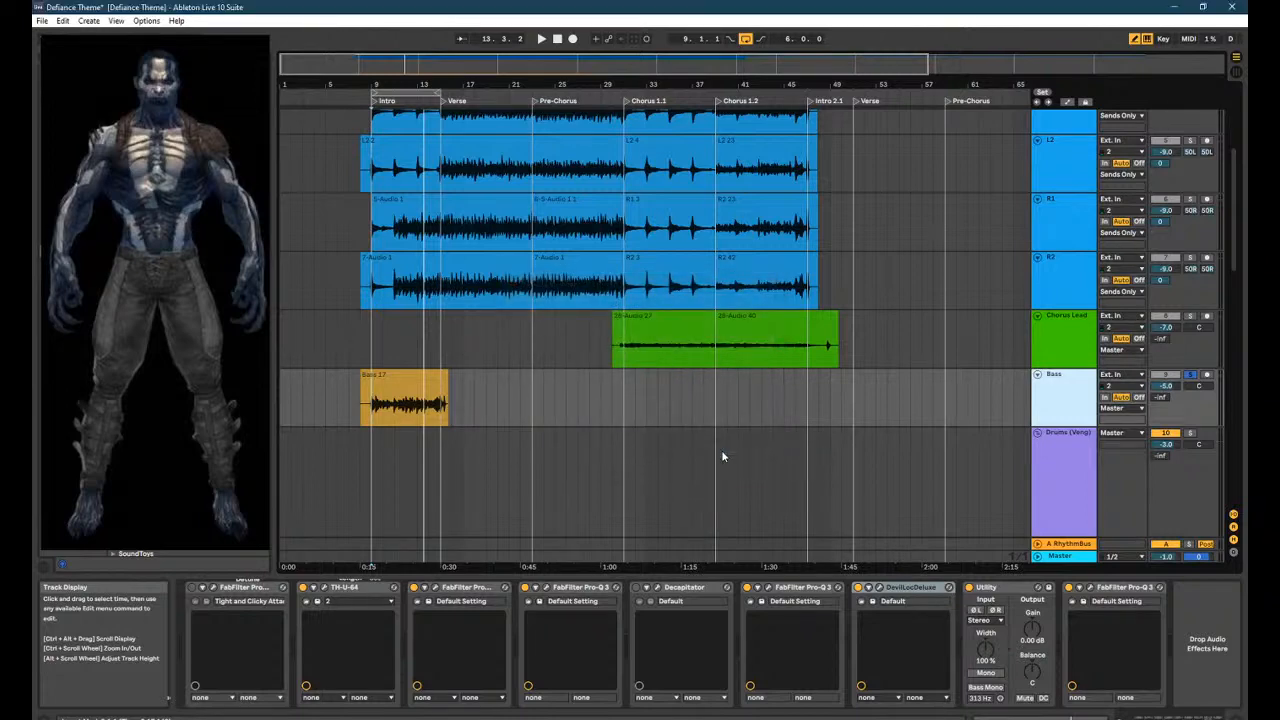
pyautogui.click(1086, 484)
pyautogui.click(1061, 400)
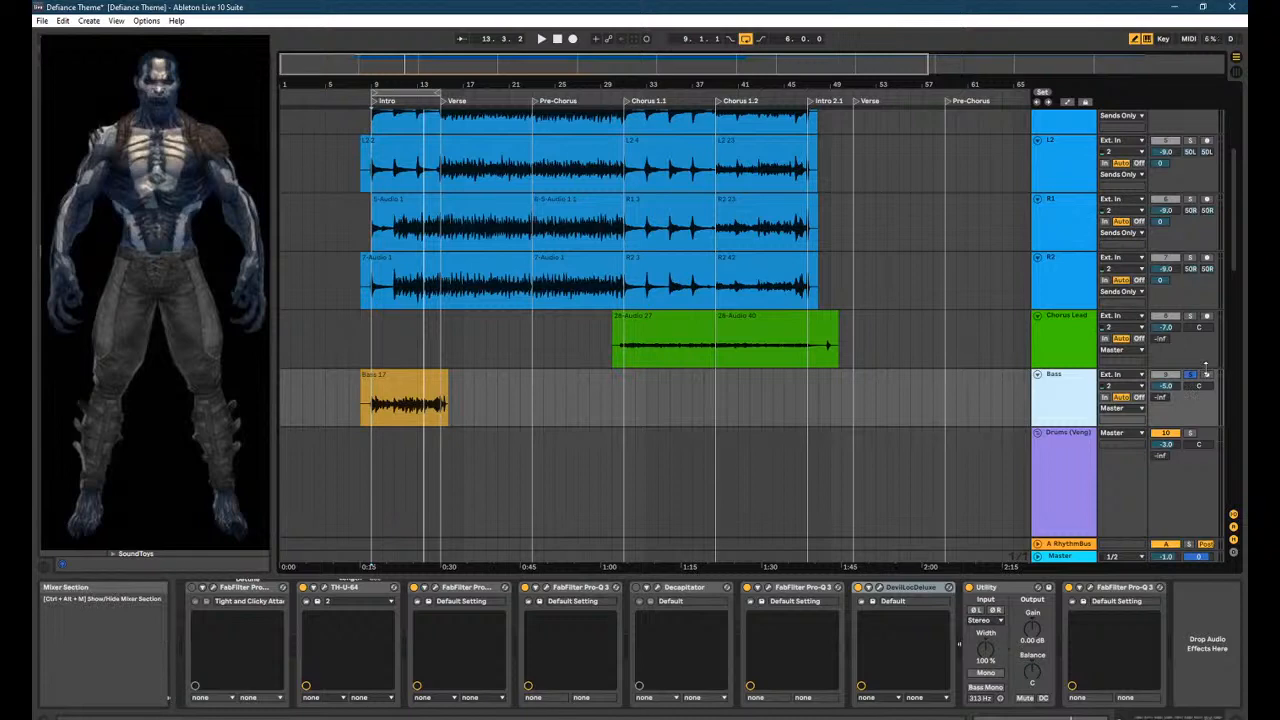
# Arm the Bass track for recording and delete the Bass 17 clip from it.
pyautogui.click(1206, 364)
pyautogui.click(1207, 375)
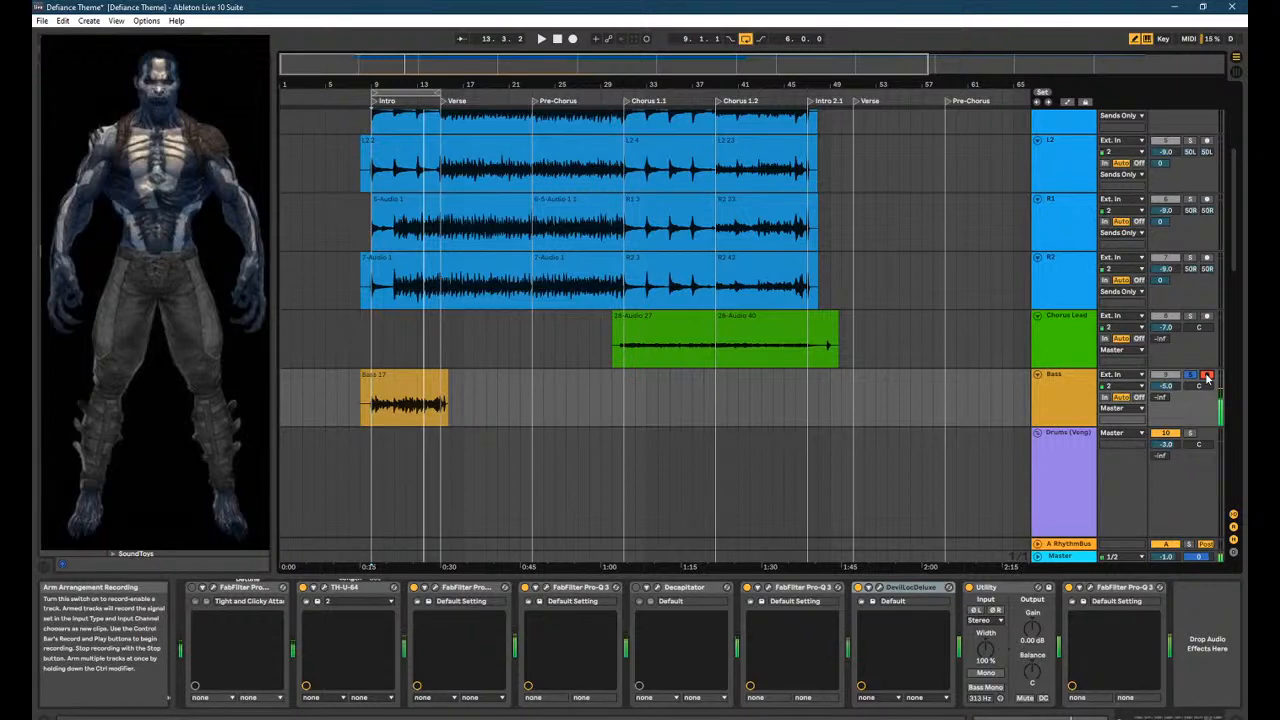
pyautogui.click(416, 386)
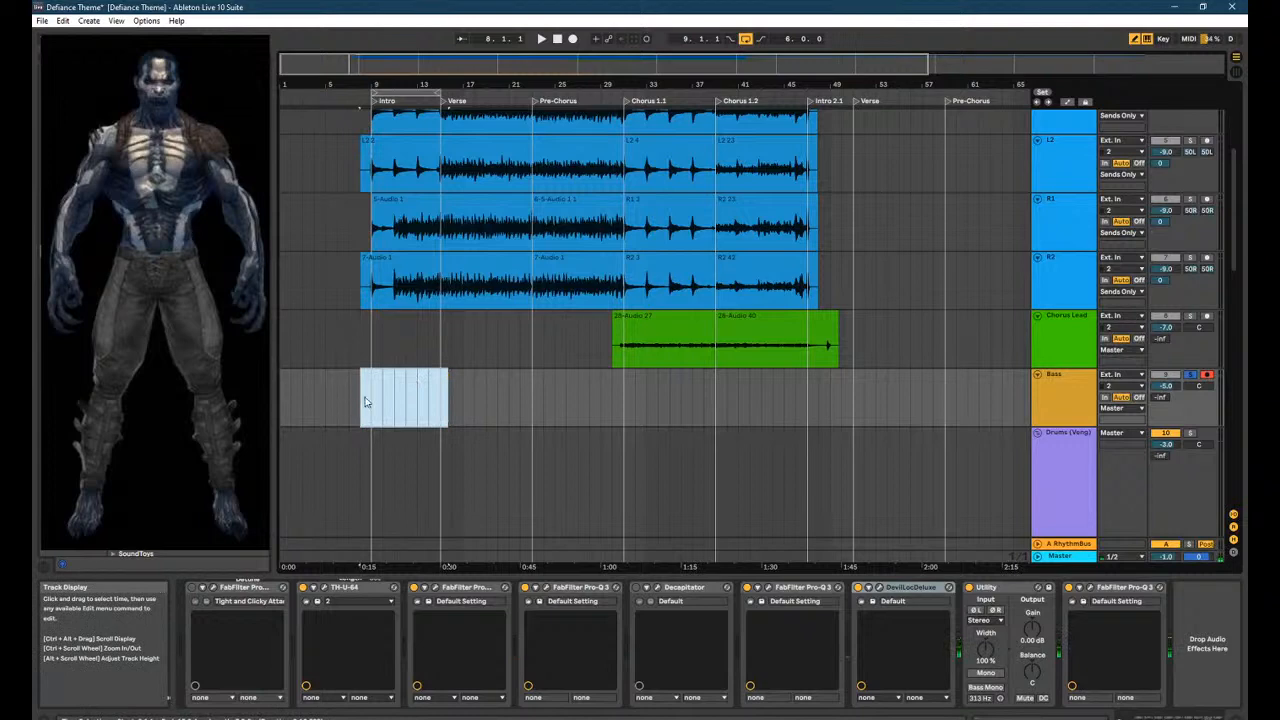
pyautogui.press('Delete')
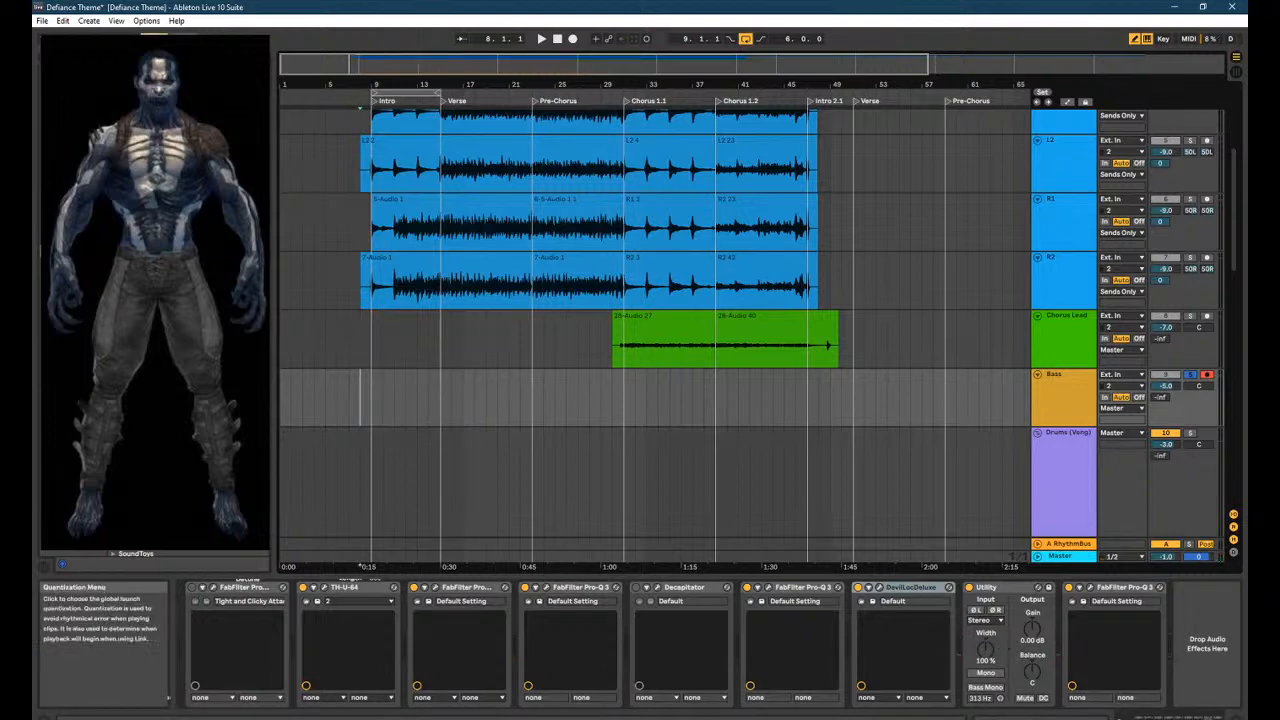
pyautogui.click(190, 39)
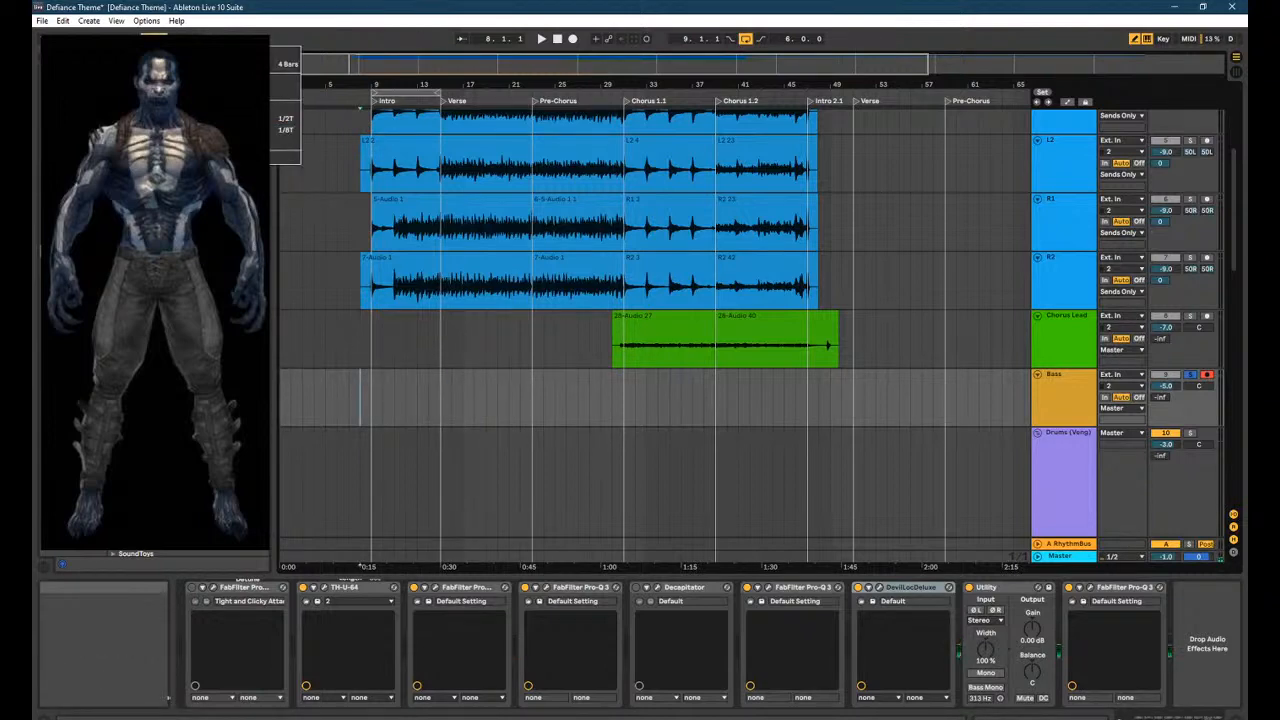
pyautogui.click(278, 6)
pyautogui.press('F9')
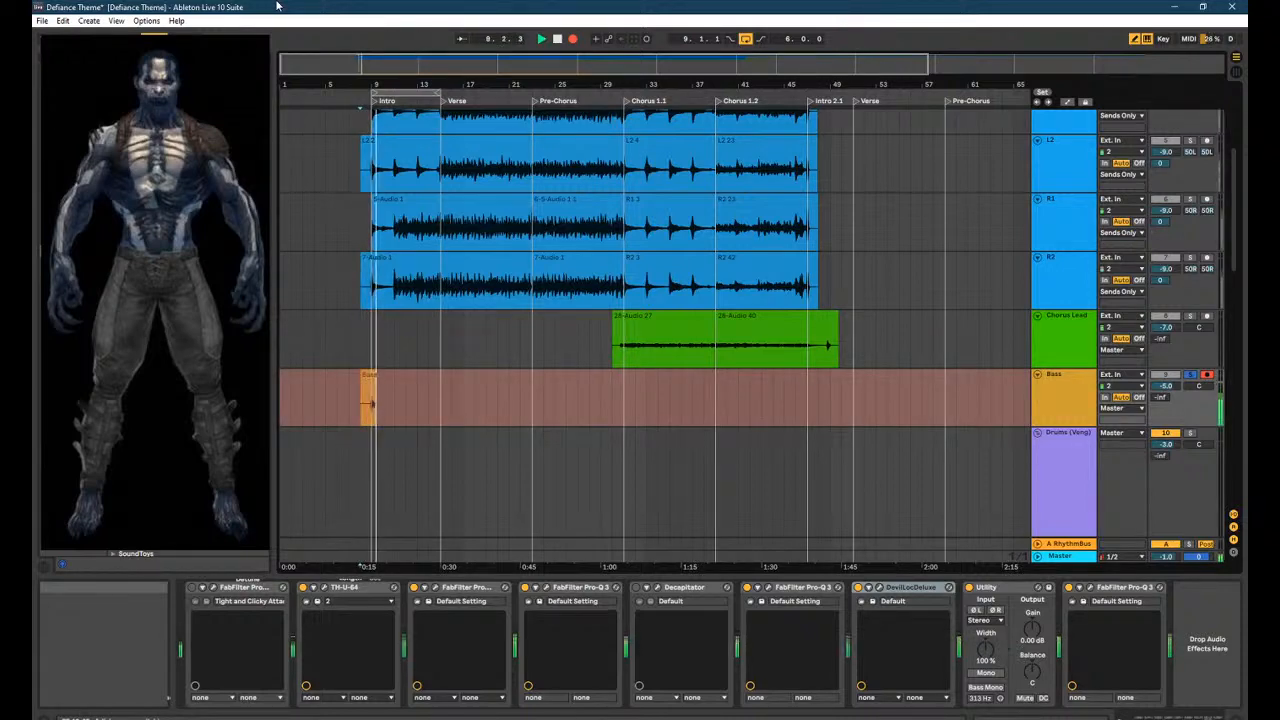
pyautogui.press('space')
pyautogui.hotkey('ctrl', 'z')
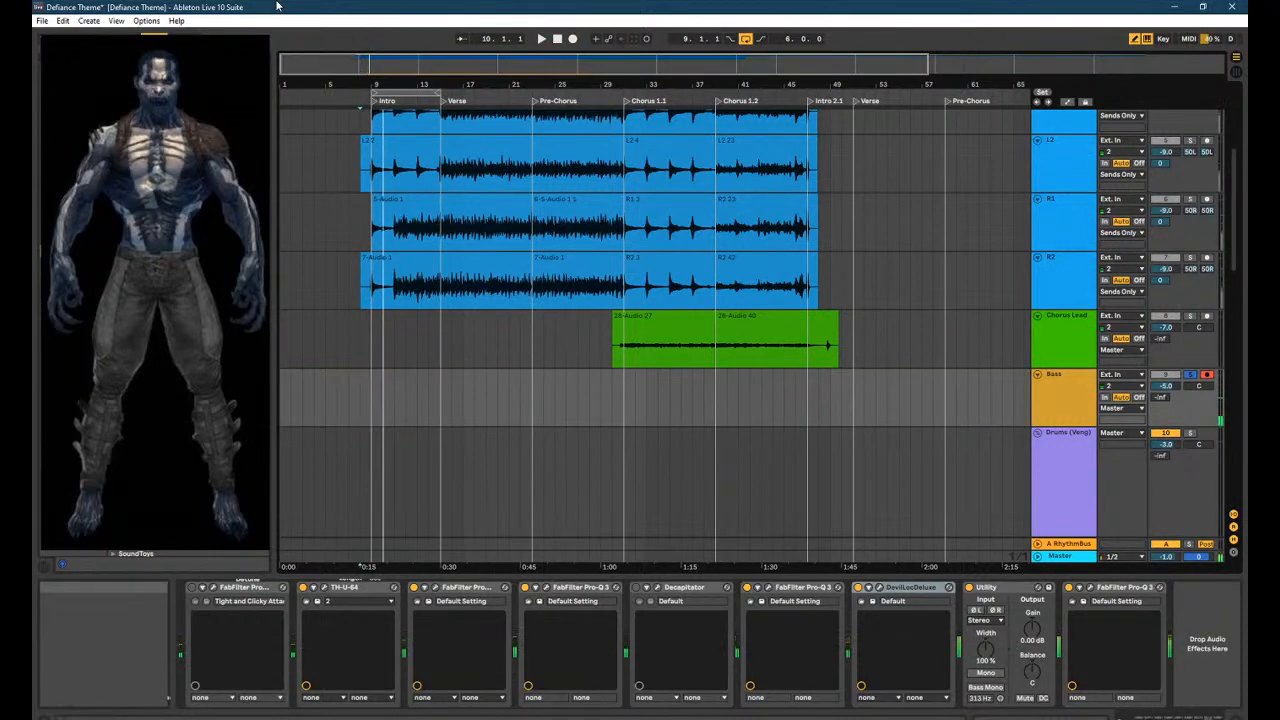
# Record a new Intro take on the Bass track from bar 8, stop, and disarm the track.
pyautogui.press('F9')
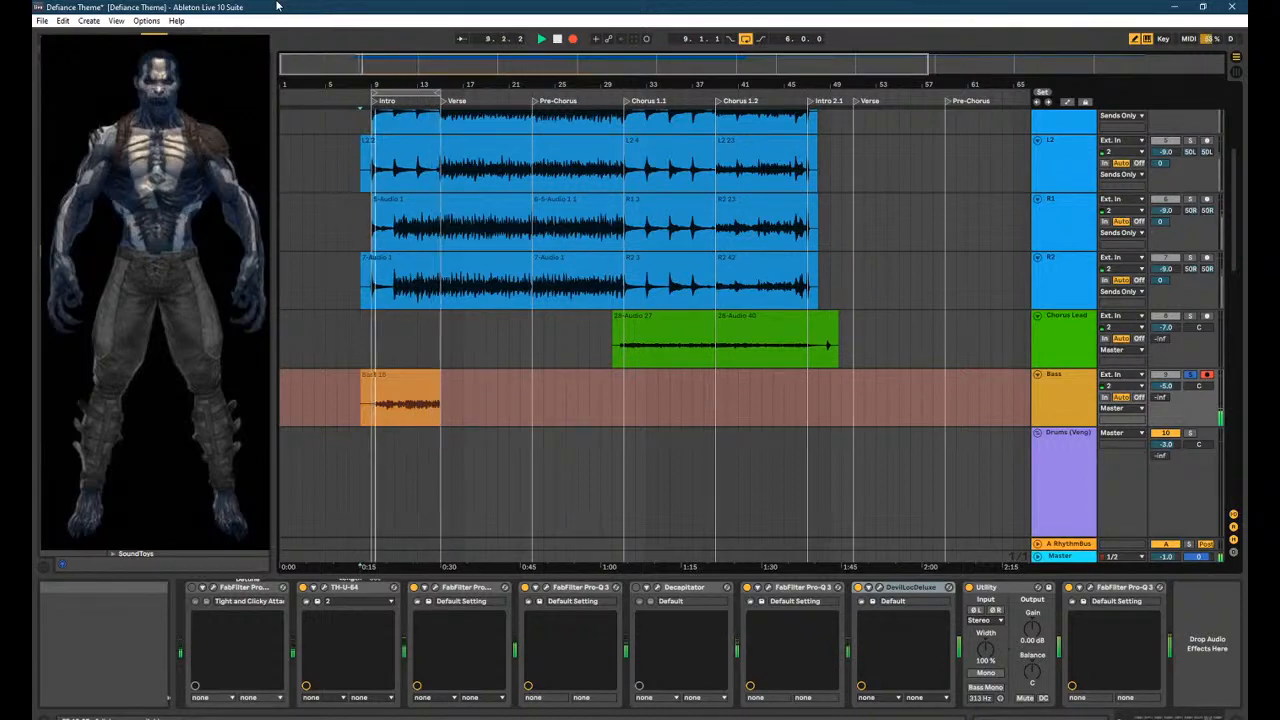
pyautogui.press('space')
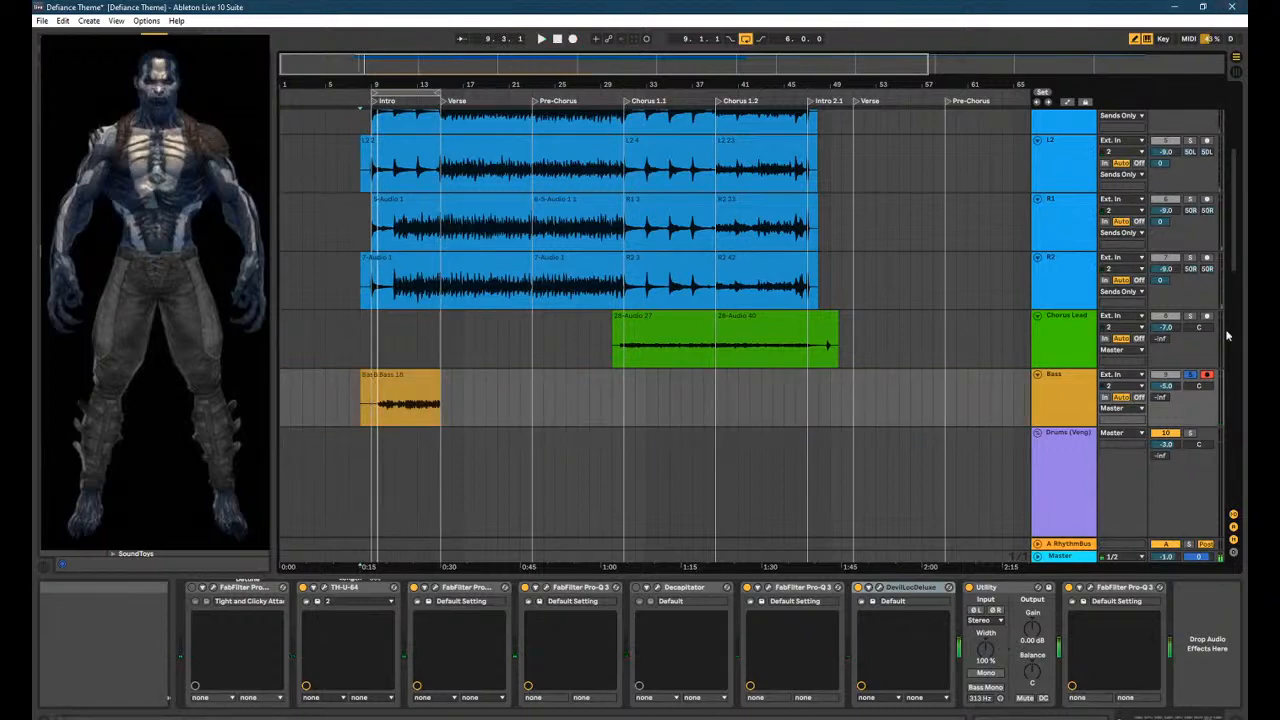
pyautogui.click(1207, 375)
# Extend the start of the Bass 18 clip back to bar 8 over the short overlapping piece, and open its waveform.
pyautogui.click(392, 411)
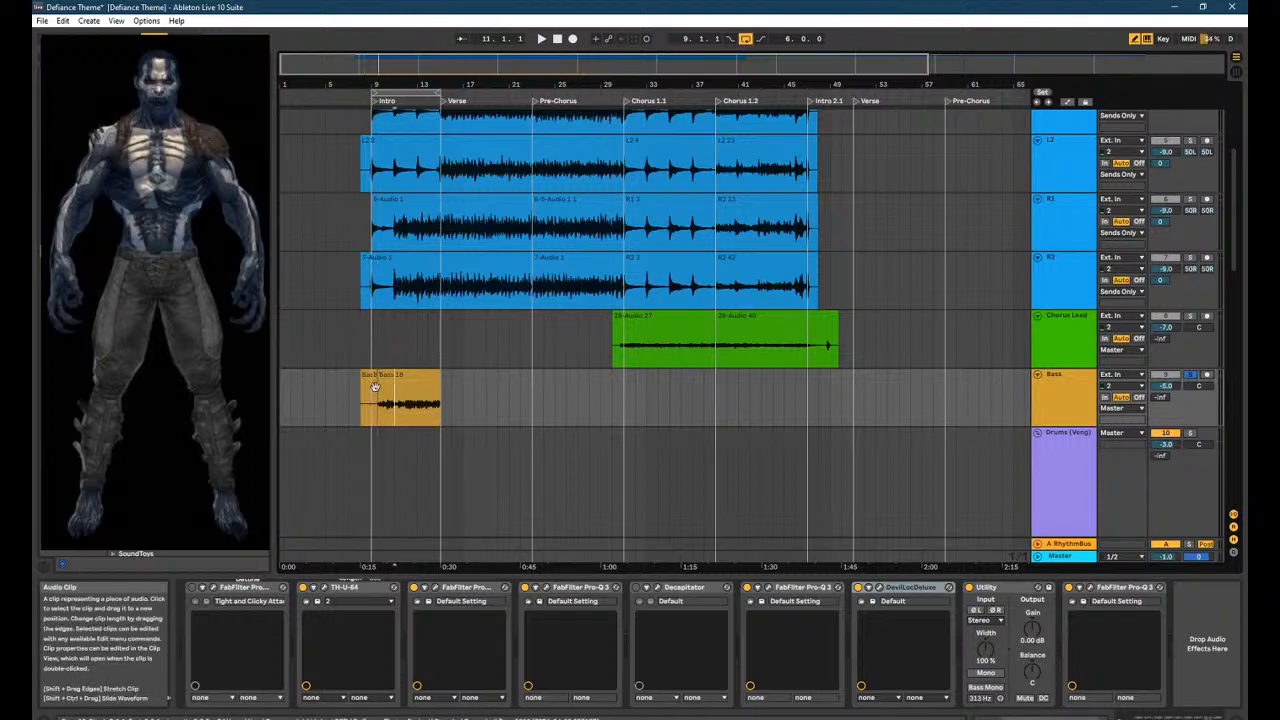
pyautogui.moveTo(381, 388); pyautogui.dragTo(370, 388)
pyautogui.doubleClick(390, 378)
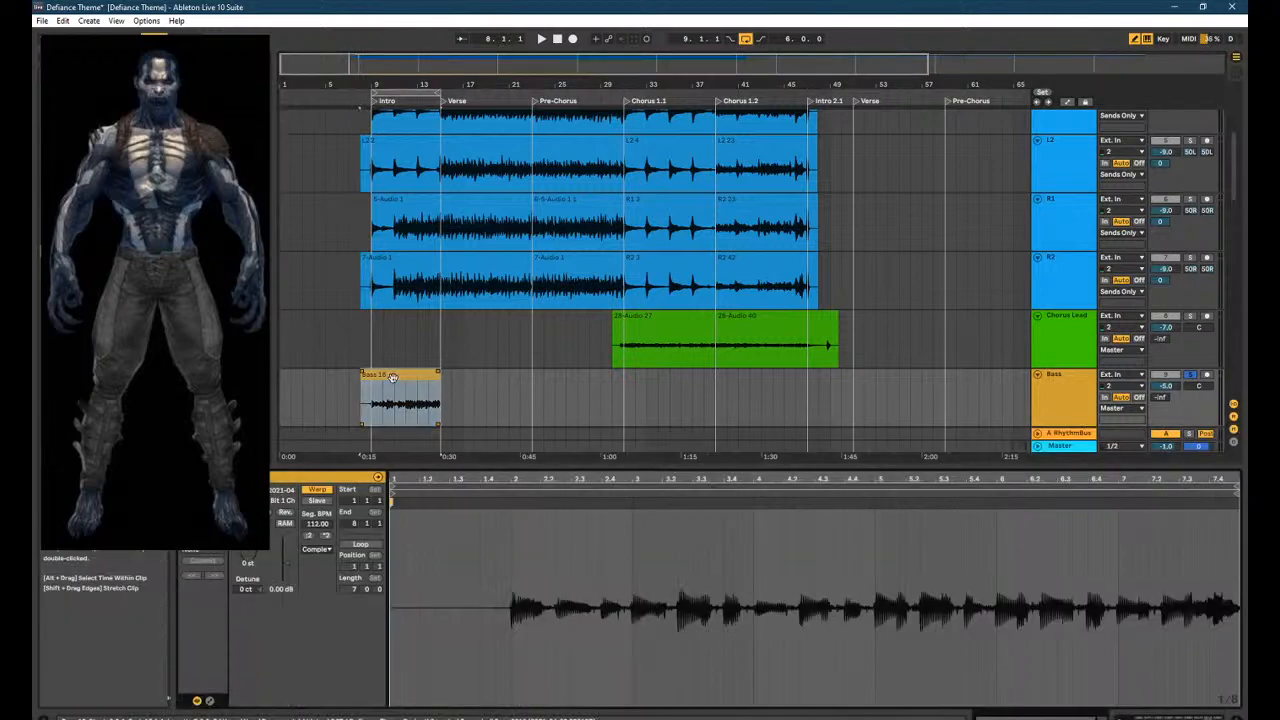
# Play the soloed Bass 18 clip around the start of the Intro and return to the Bass track's device chain.
pyautogui.click(525, 582)
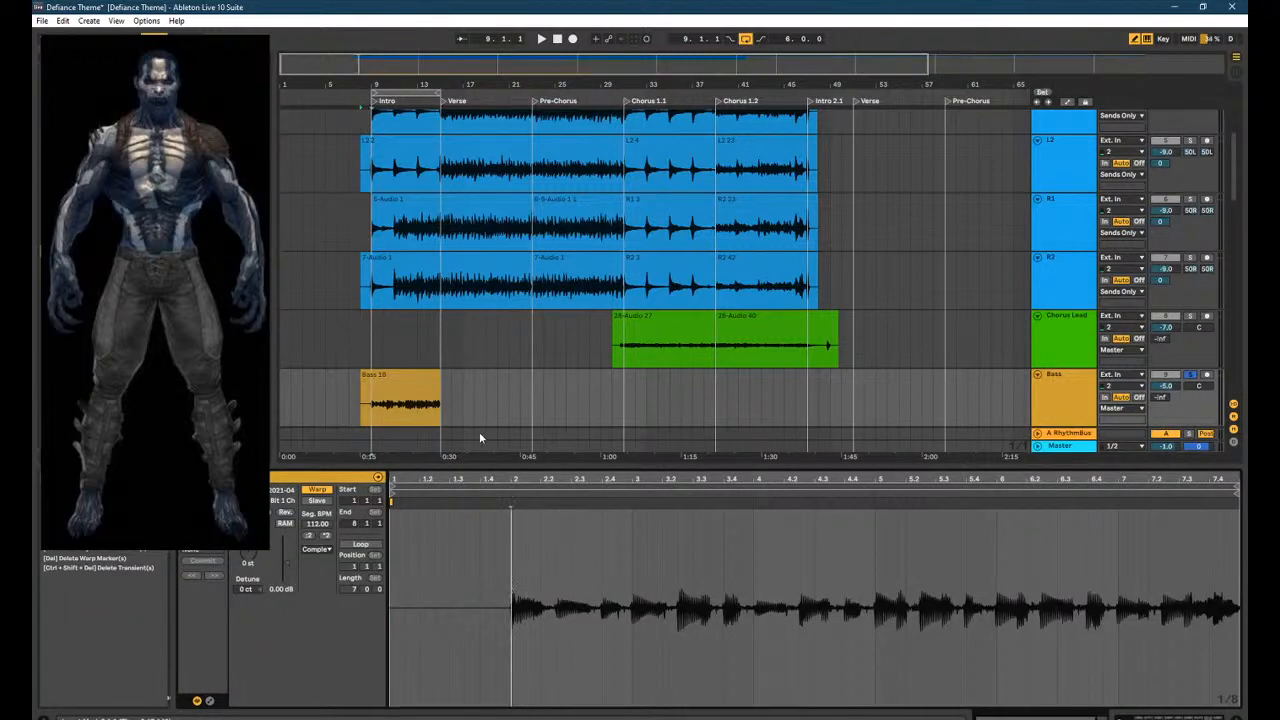
pyautogui.press('space')
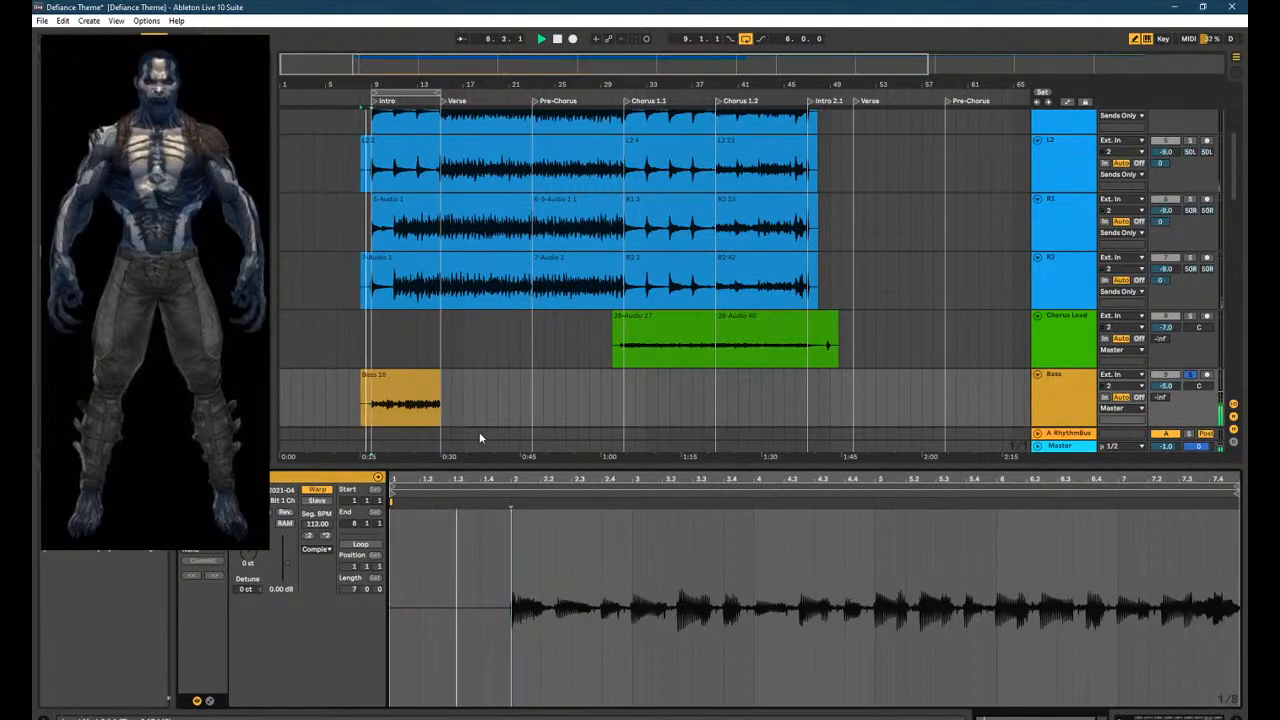
pyautogui.doubleClick(1062, 375)
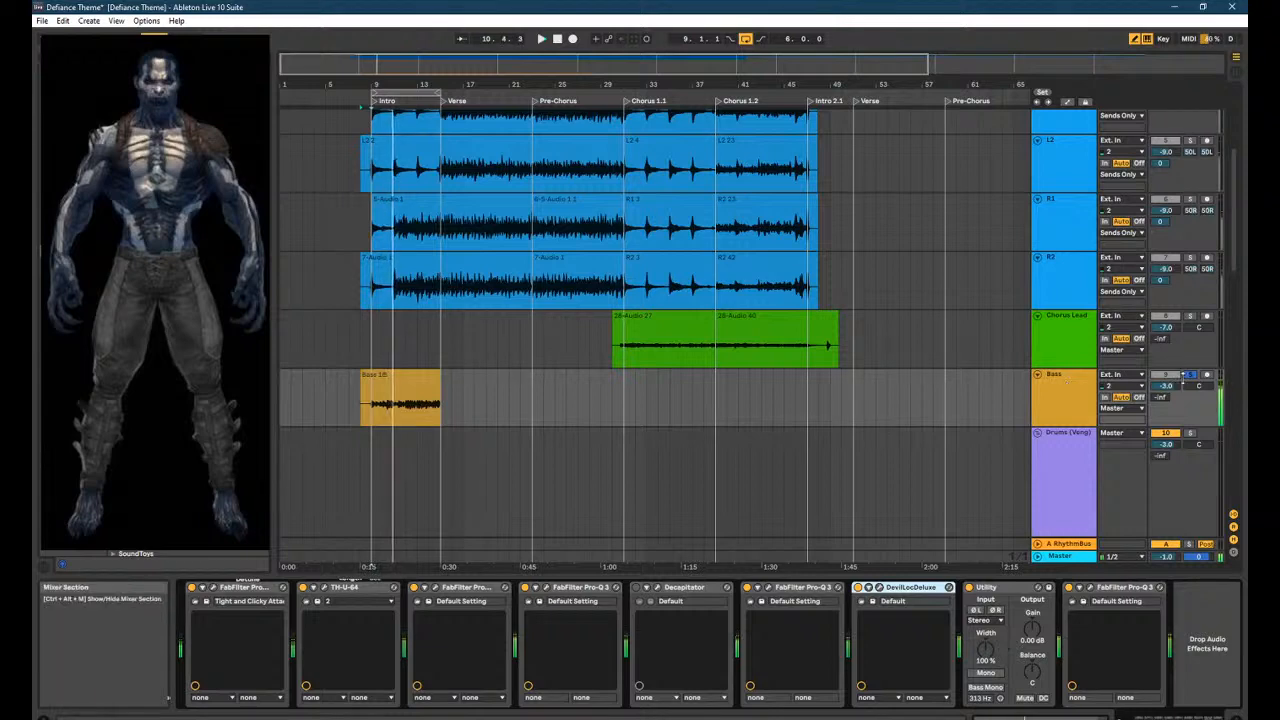
# Unsolo the Bass track and play the full mix from the start of the Intro at bar 9.
pyautogui.click(1190, 377)
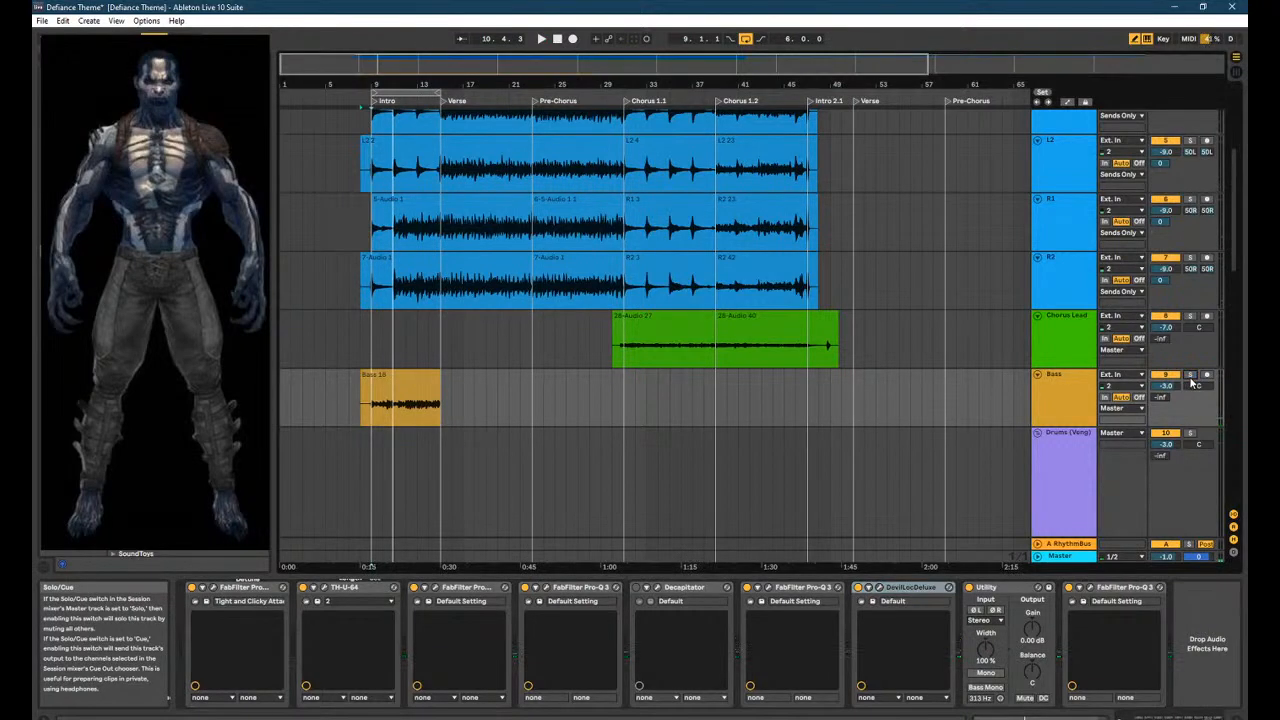
pyautogui.click(371, 405)
pyautogui.press('space')
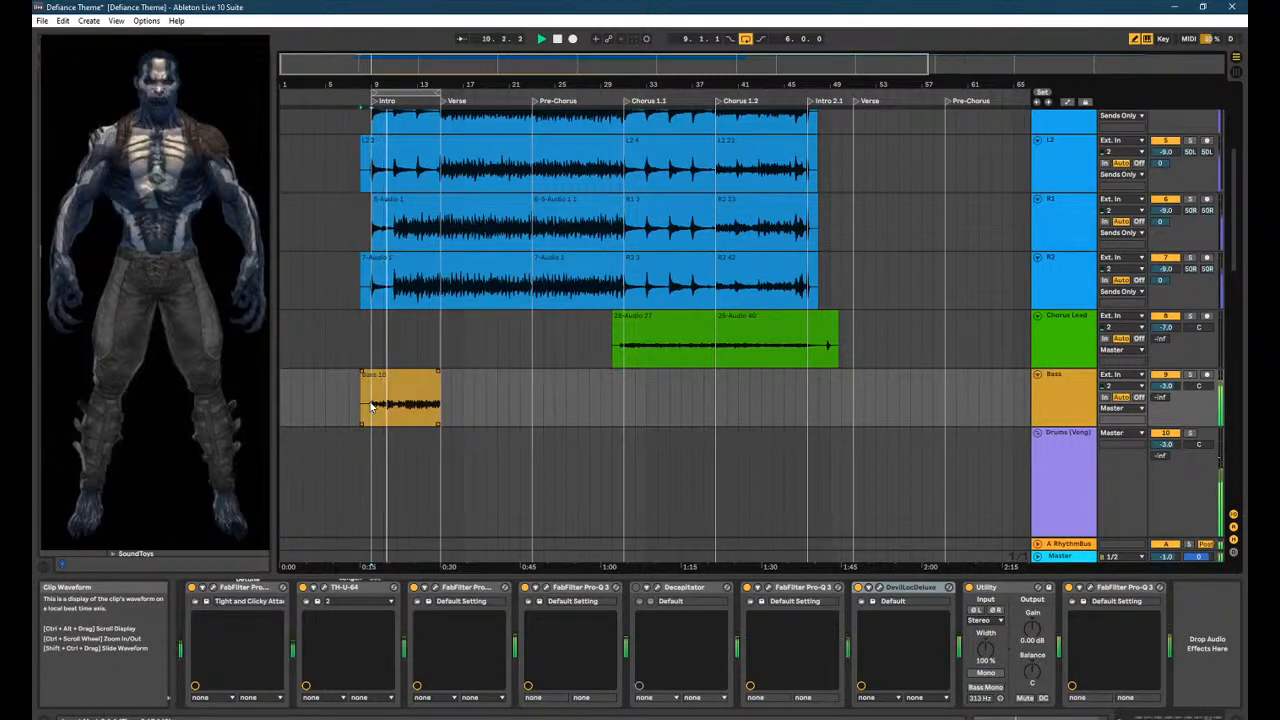
pyautogui.keyDown('ctrl'); pyautogui.scroll(3, 378, 410); pyautogui.keyUp('ctrl')
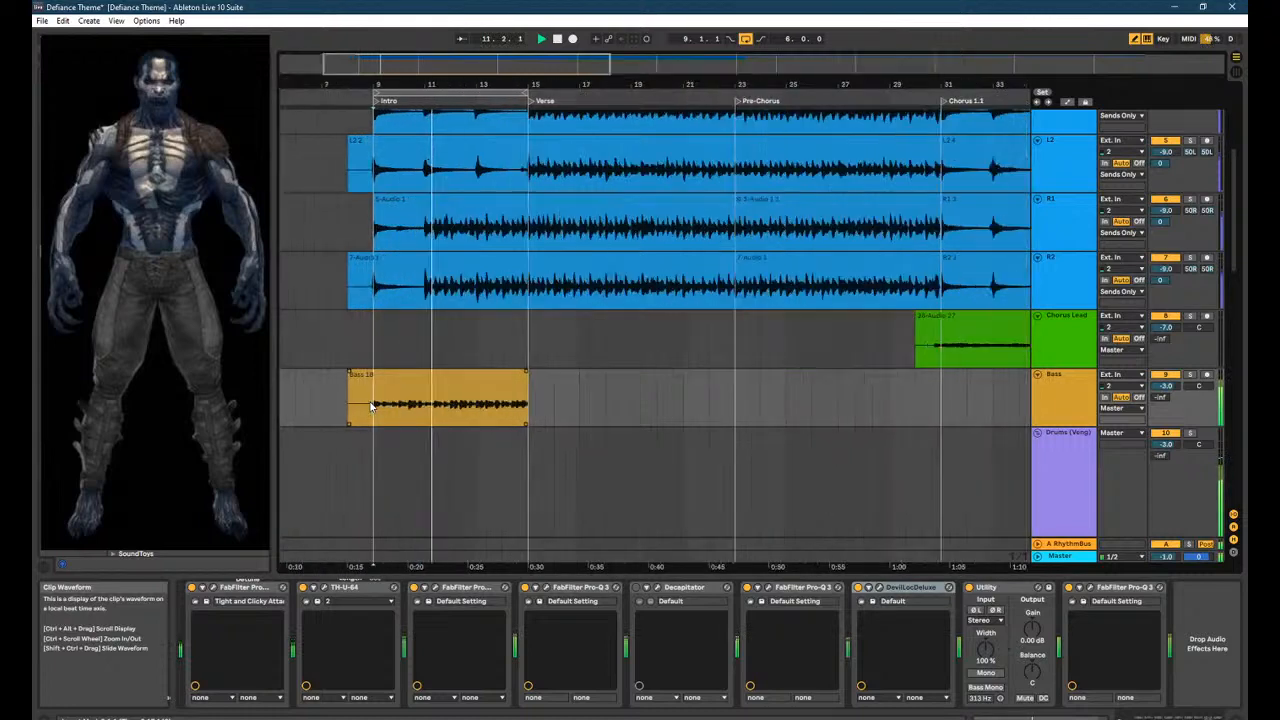
# Set the Bass track's volume to -5.0 dB and check it in playback.
pyautogui.click(1168, 386)
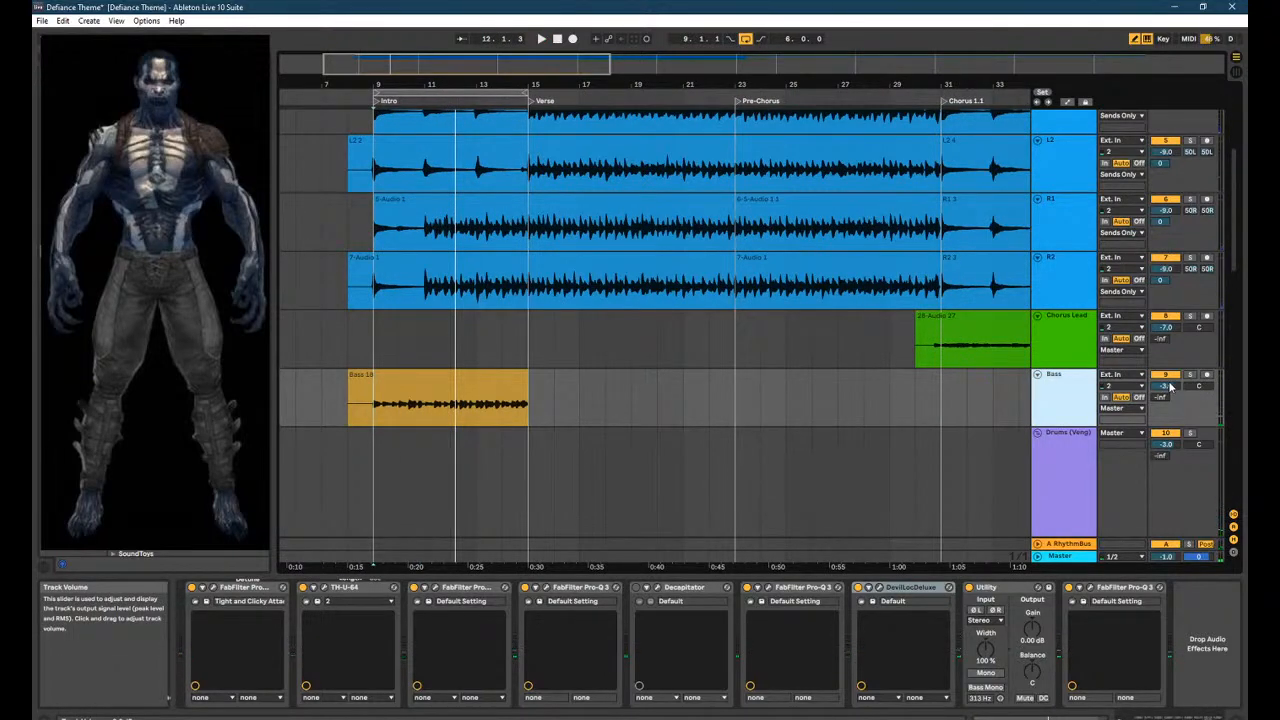
pyautogui.moveTo(1167, 387); pyautogui.dragTo(1167, 392)
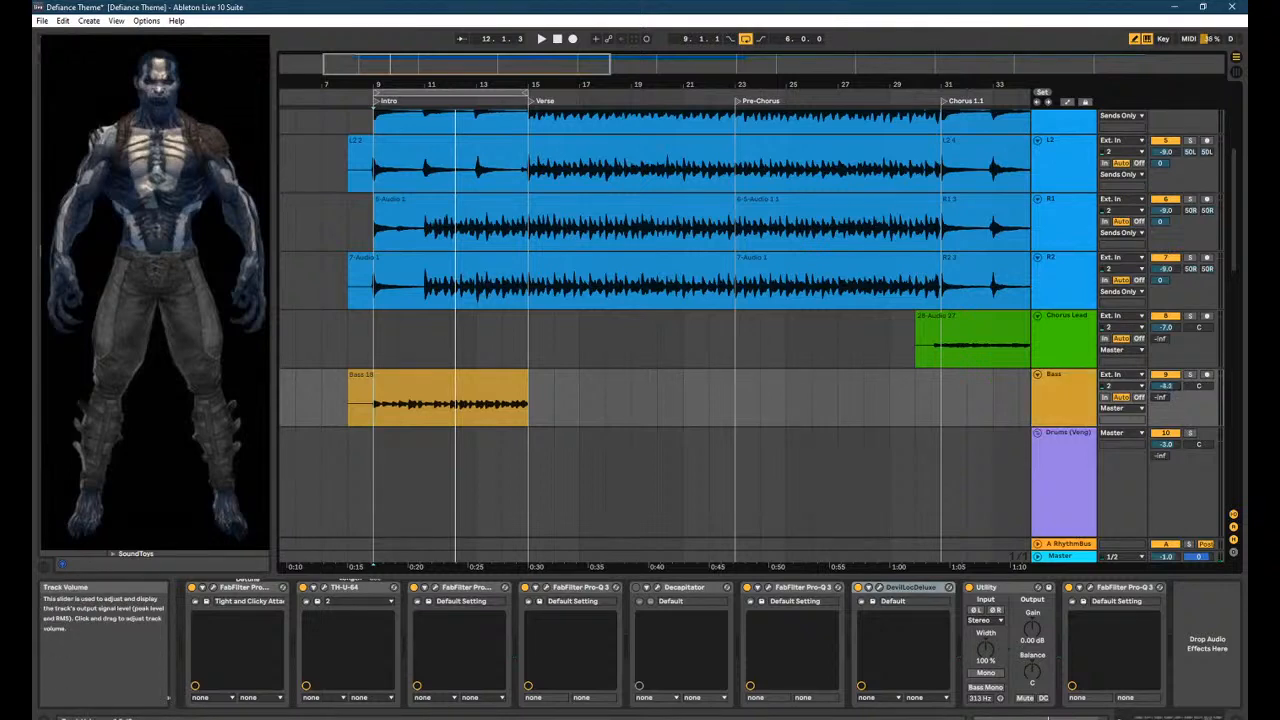
pyautogui.press('space')
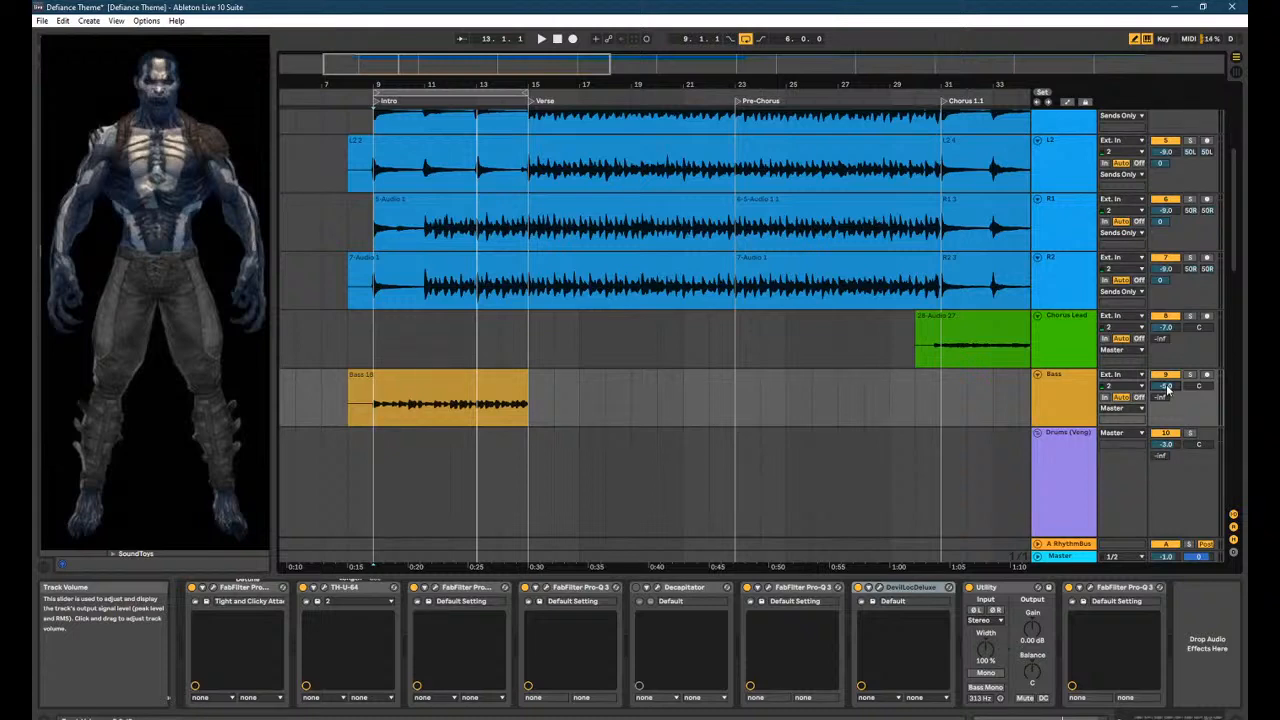
# Switch to the Yamaha Steinberg USB Driver dialog and set the UR22mkII to Stable mode with a 512-sample buffer.
pyautogui.scroll(1, 1167, 390)
pyautogui.scroll(-4, 770, 300)
pyautogui.hotkey('alt', 'Tab')
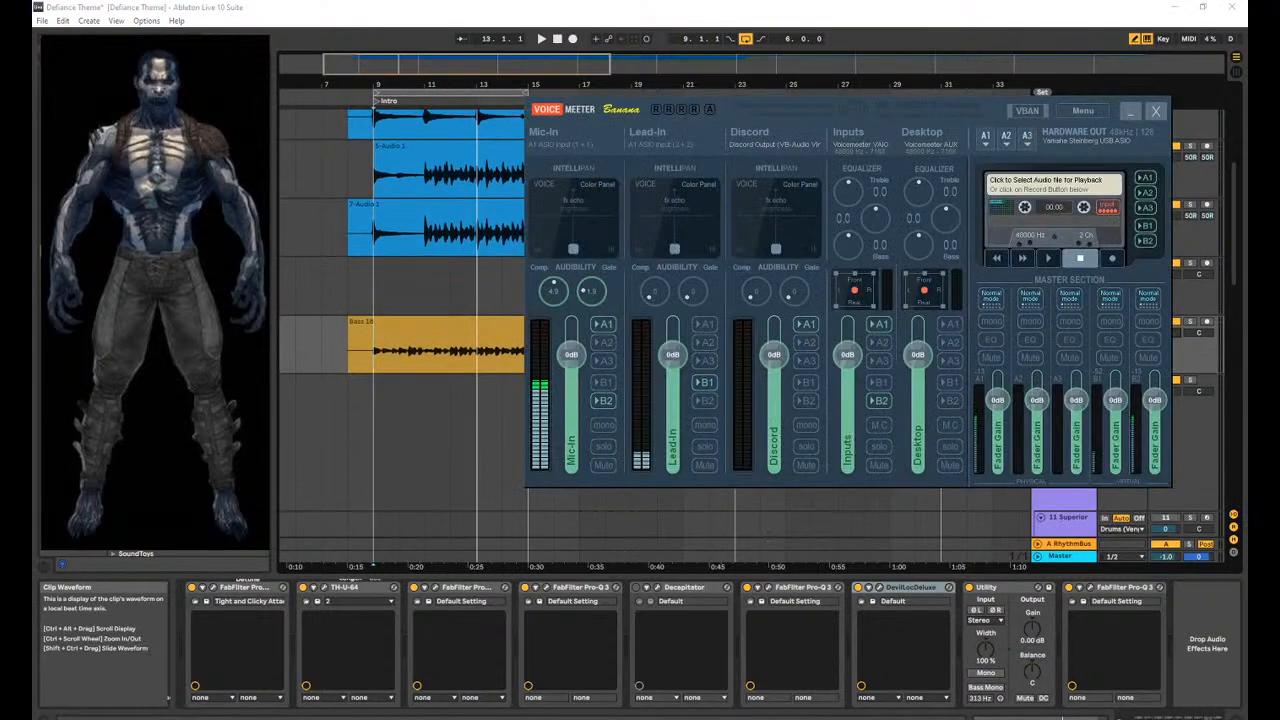
pyautogui.hotkey('alt', 'Tab')
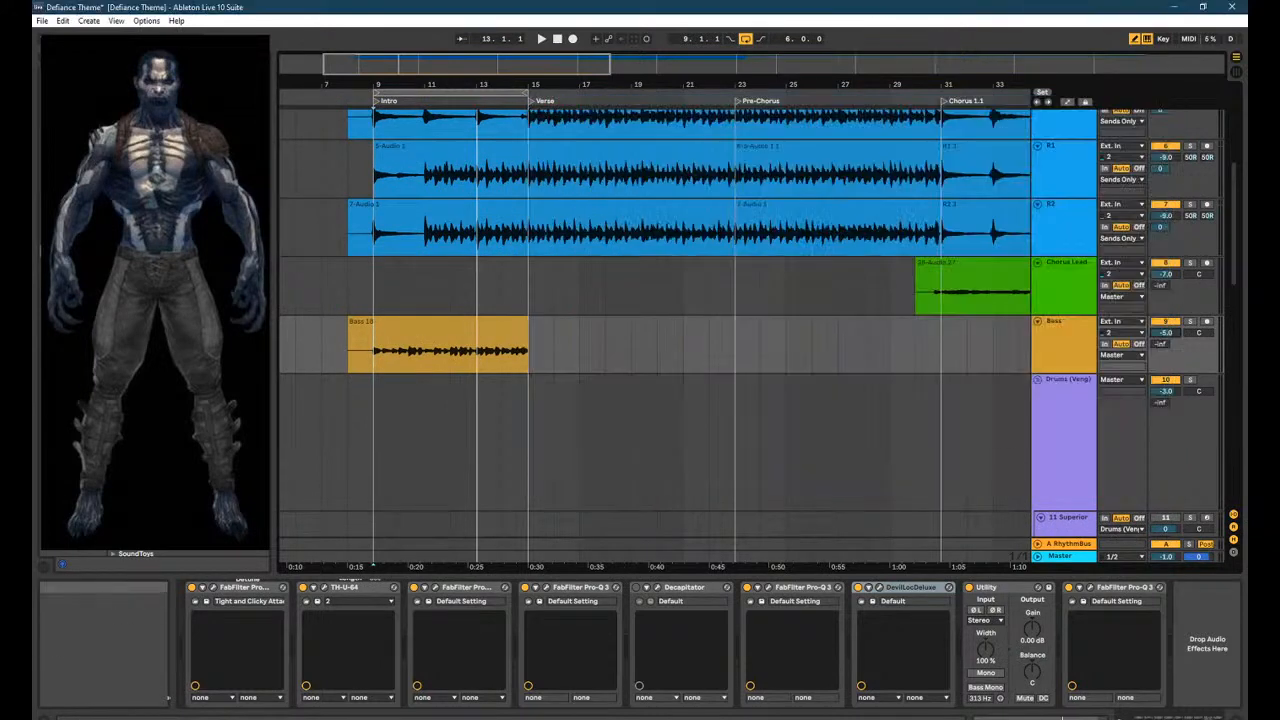
pyautogui.hotkey('alt', 'Tab')
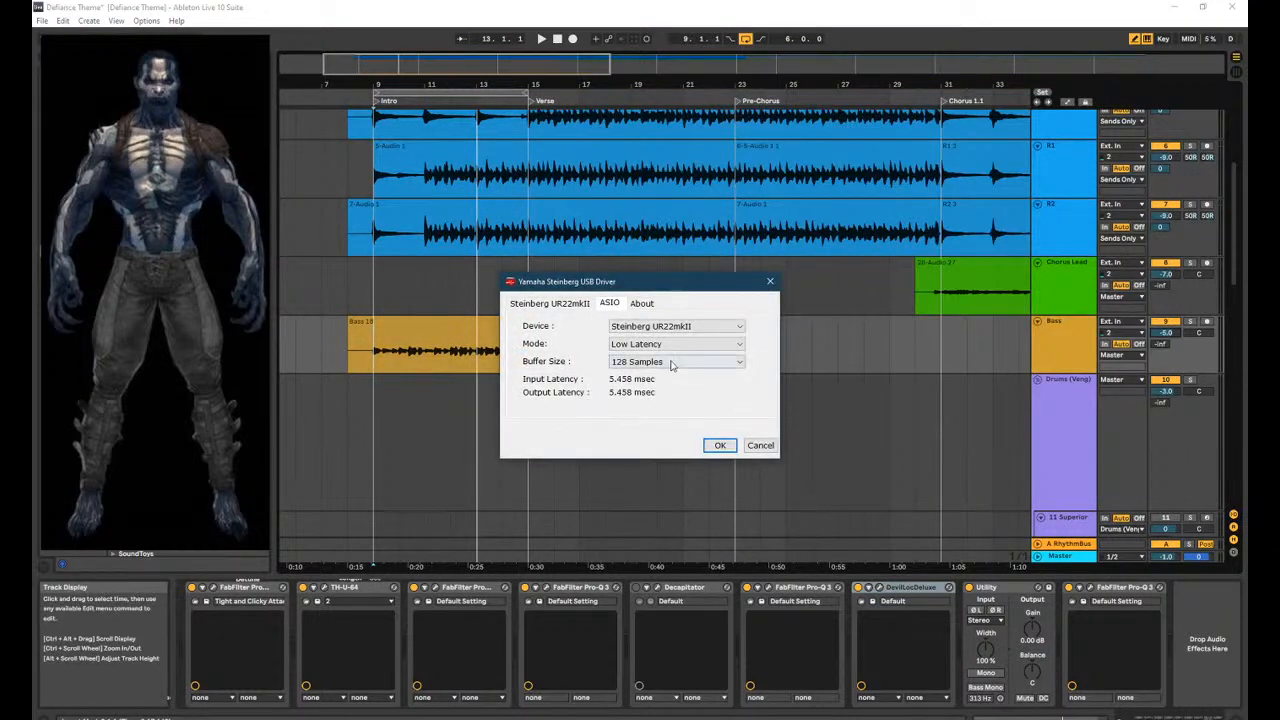
pyautogui.click(689, 331)
pyautogui.click(690, 337)
pyautogui.click(697, 346)
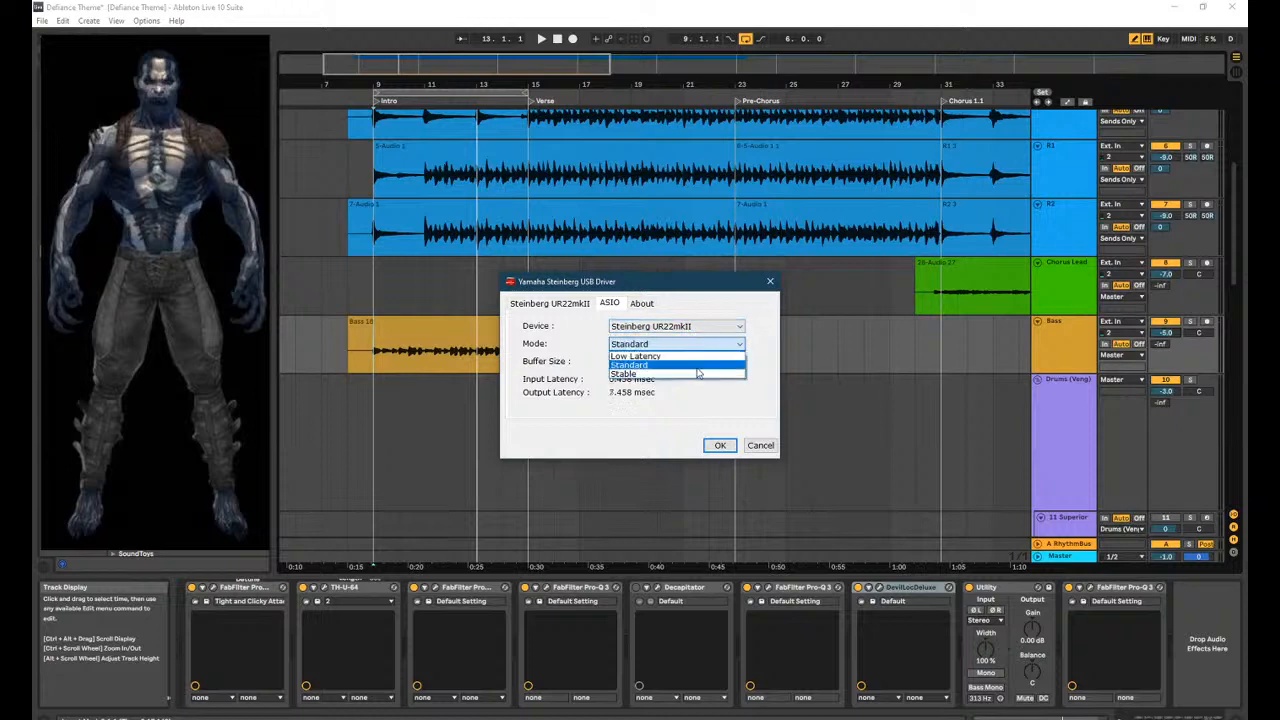
pyautogui.click(707, 375)
pyautogui.click(704, 362)
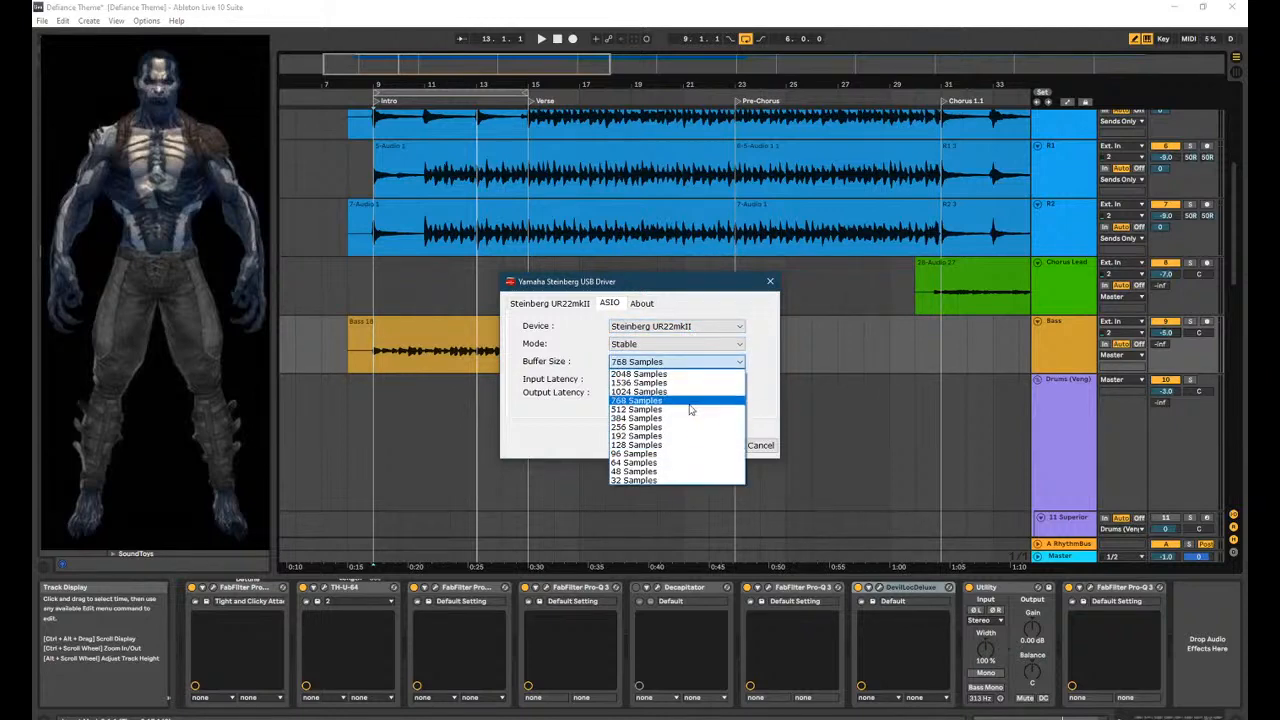
pyautogui.click(698, 411)
pyautogui.click(717, 446)
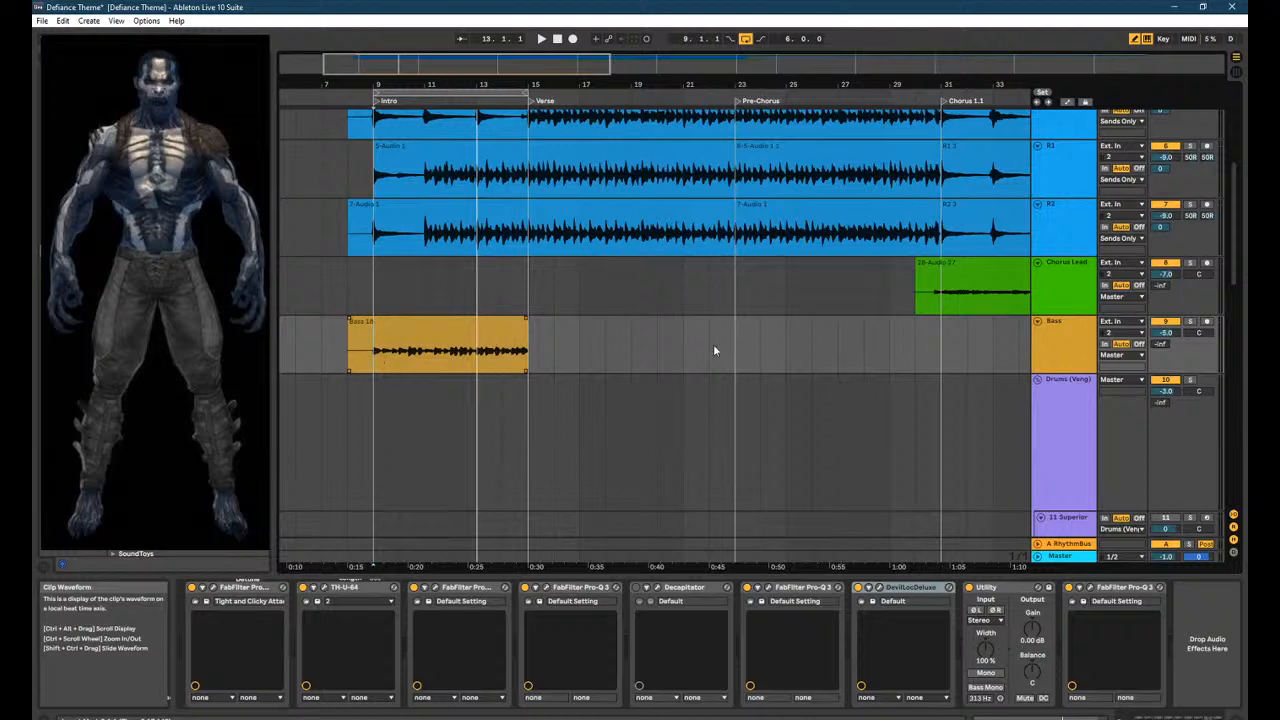
# Play the full mix from bar 9 and set the Bass track's volume to -6.0 dB.
pyautogui.click(376, 352)
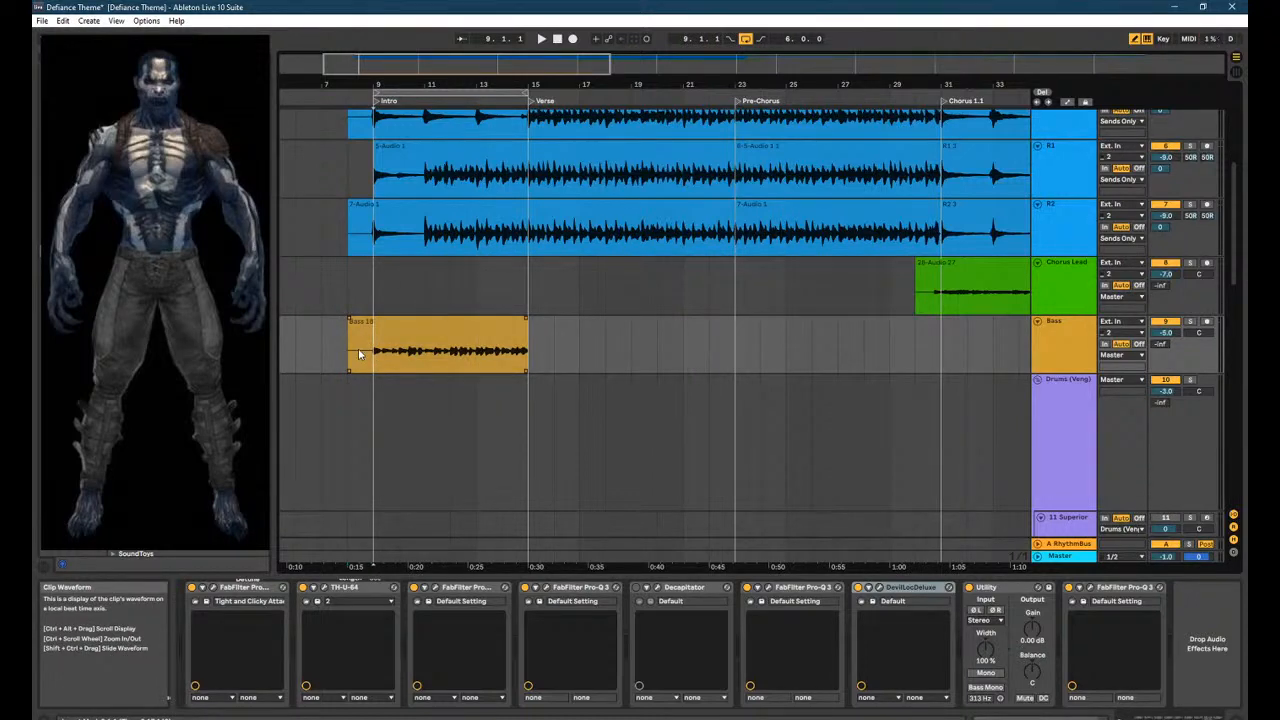
pyautogui.press('space')
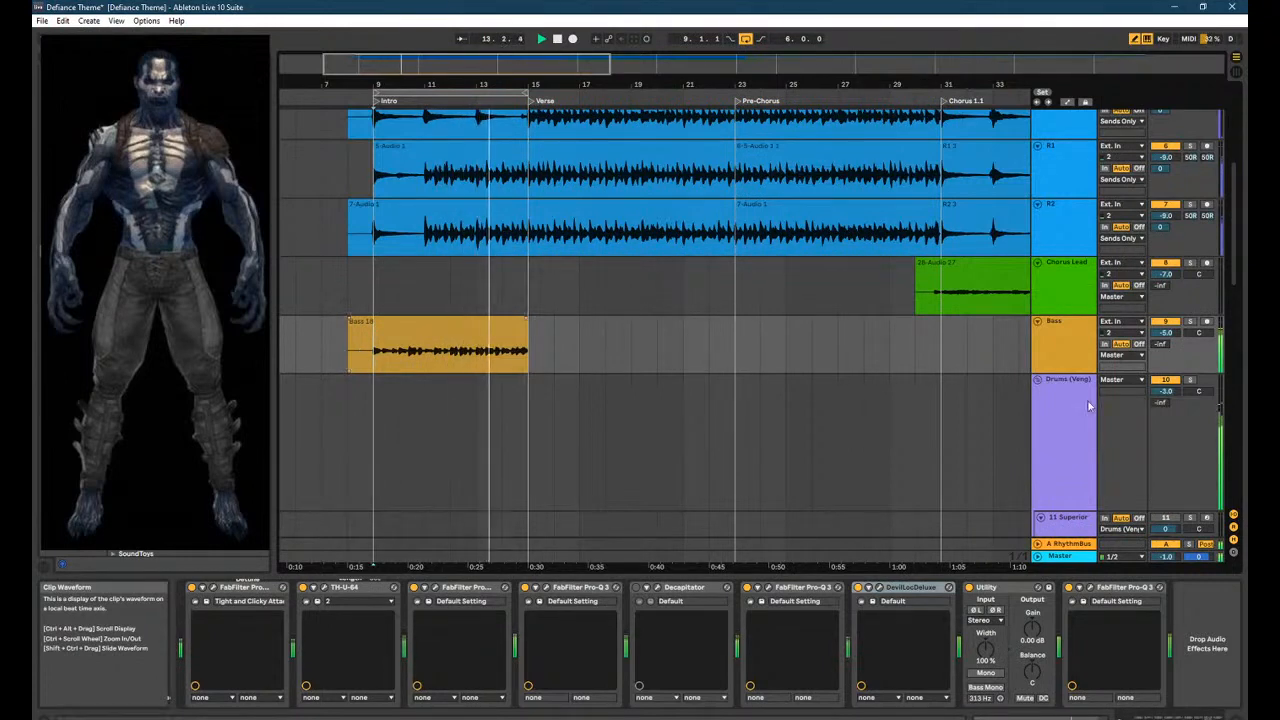
pyautogui.moveTo(1165, 332)
pyautogui.mouseDown()
pyautogui.moveTo(1165, 345)
pyautogui.moveTo(1165, 326)
pyautogui.mouseUp()
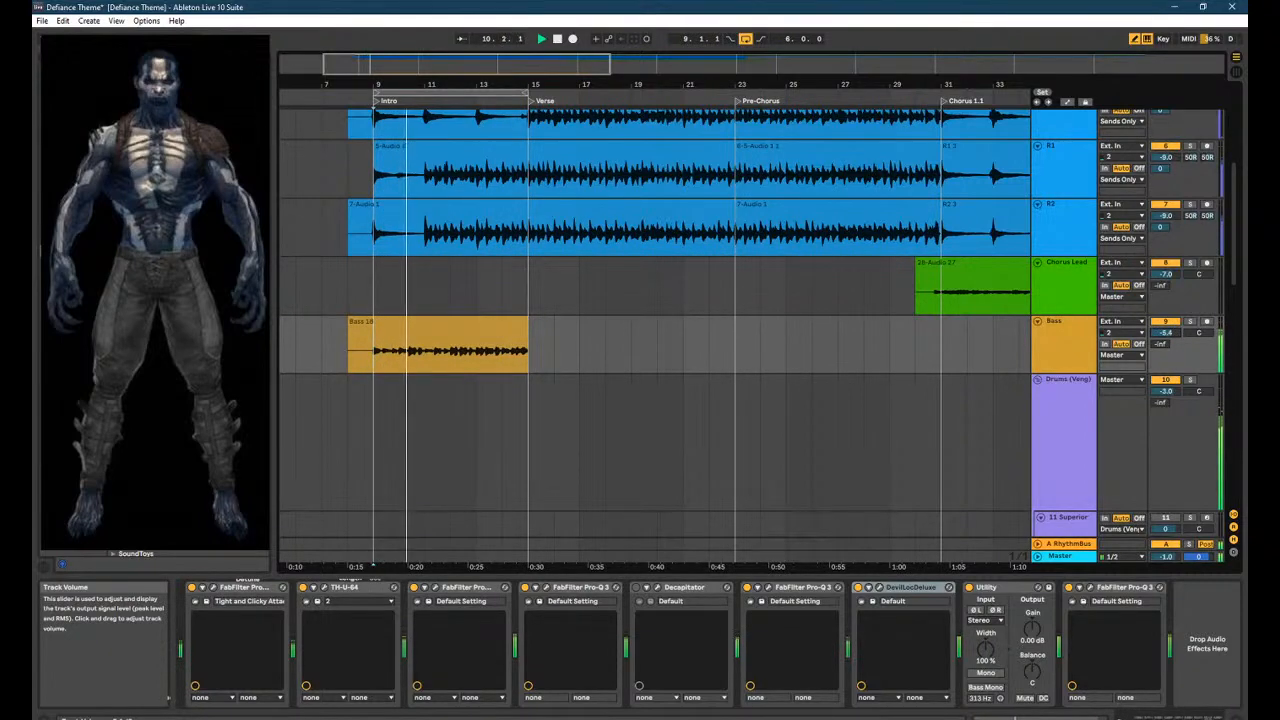
pyautogui.moveTo(1172, 332); pyautogui.dragTo(1172, 338)
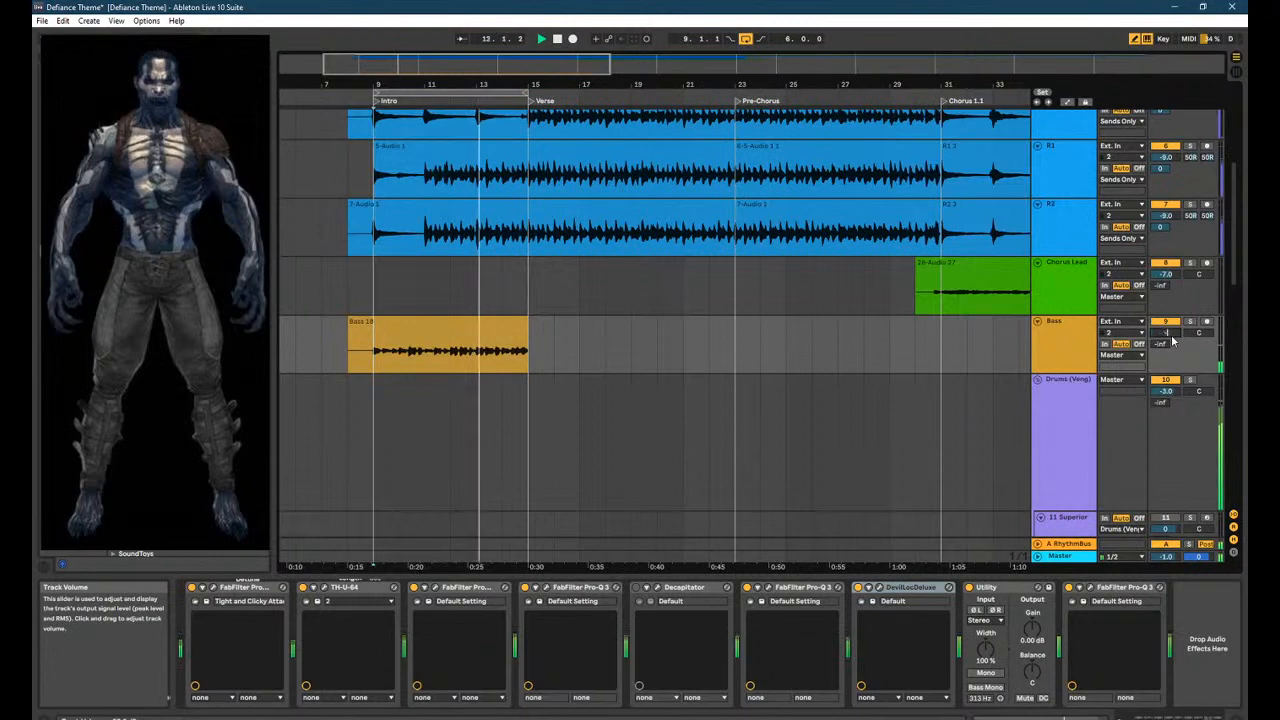
# Solo the Bass track and switch its last FabFilter Pro-Q 3 to the alternate A/B state.
pyautogui.click(1091, 588)
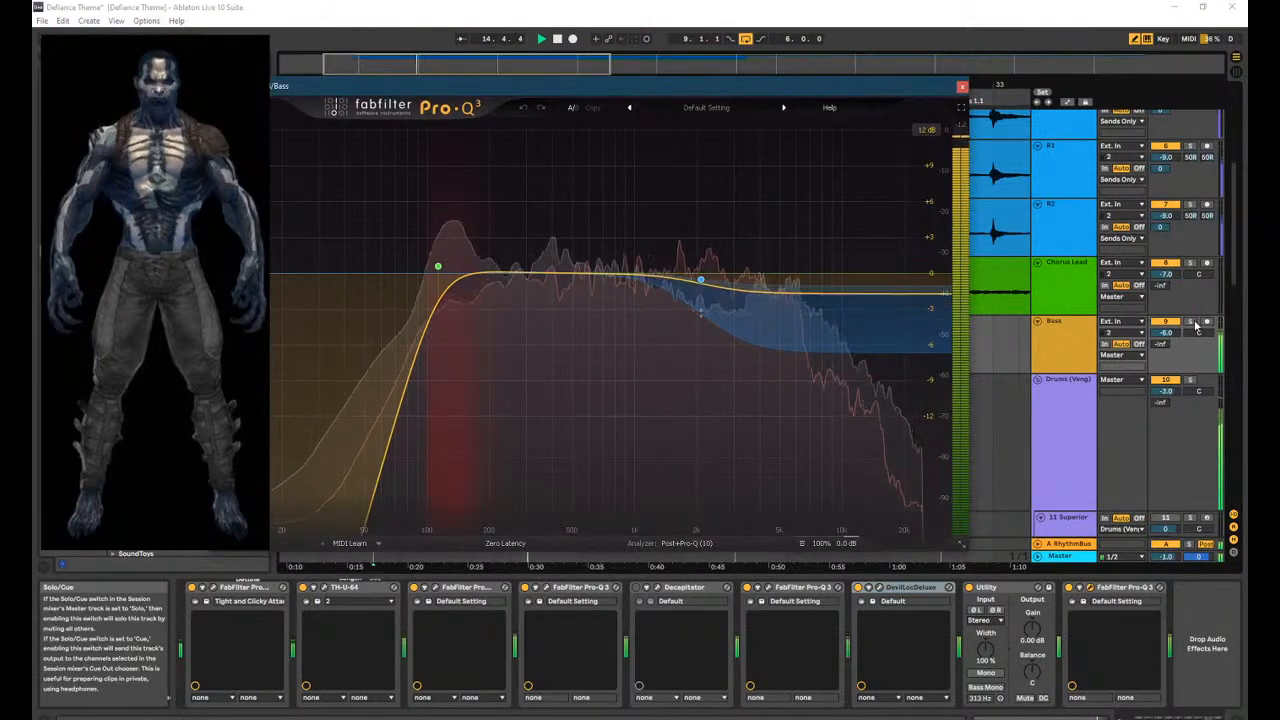
pyautogui.click(1195, 325)
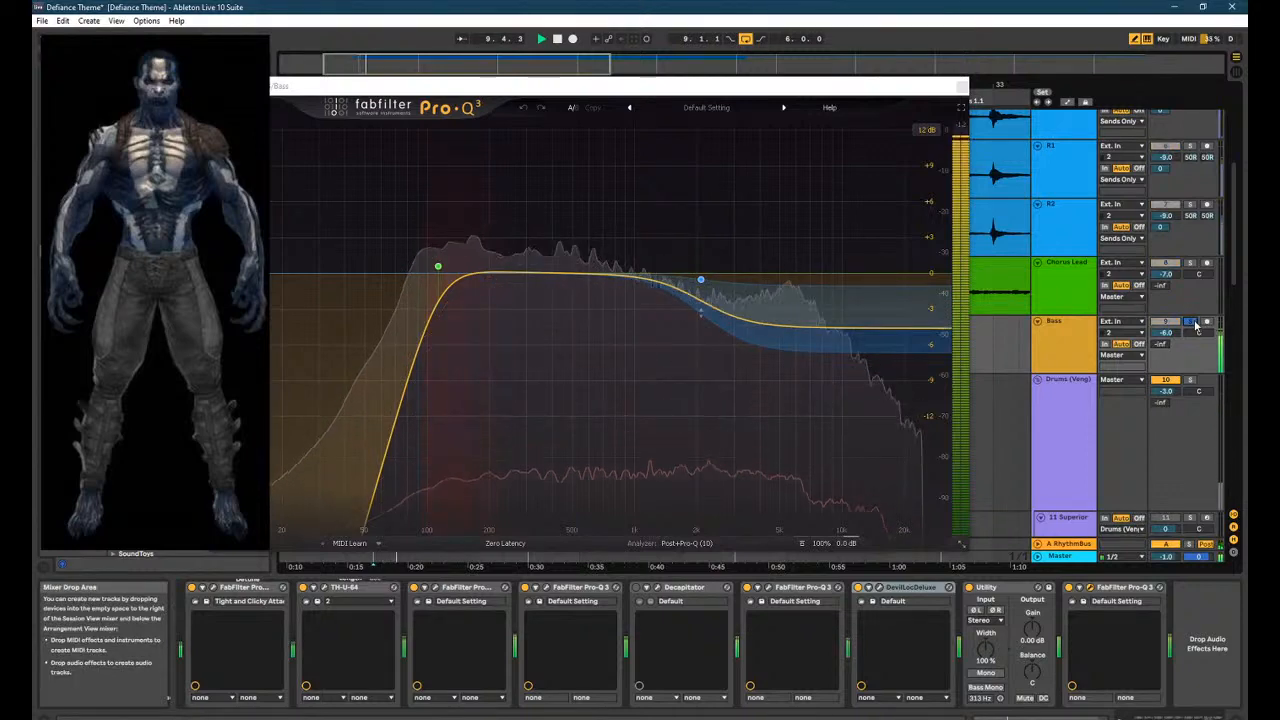
pyautogui.click(575, 113)
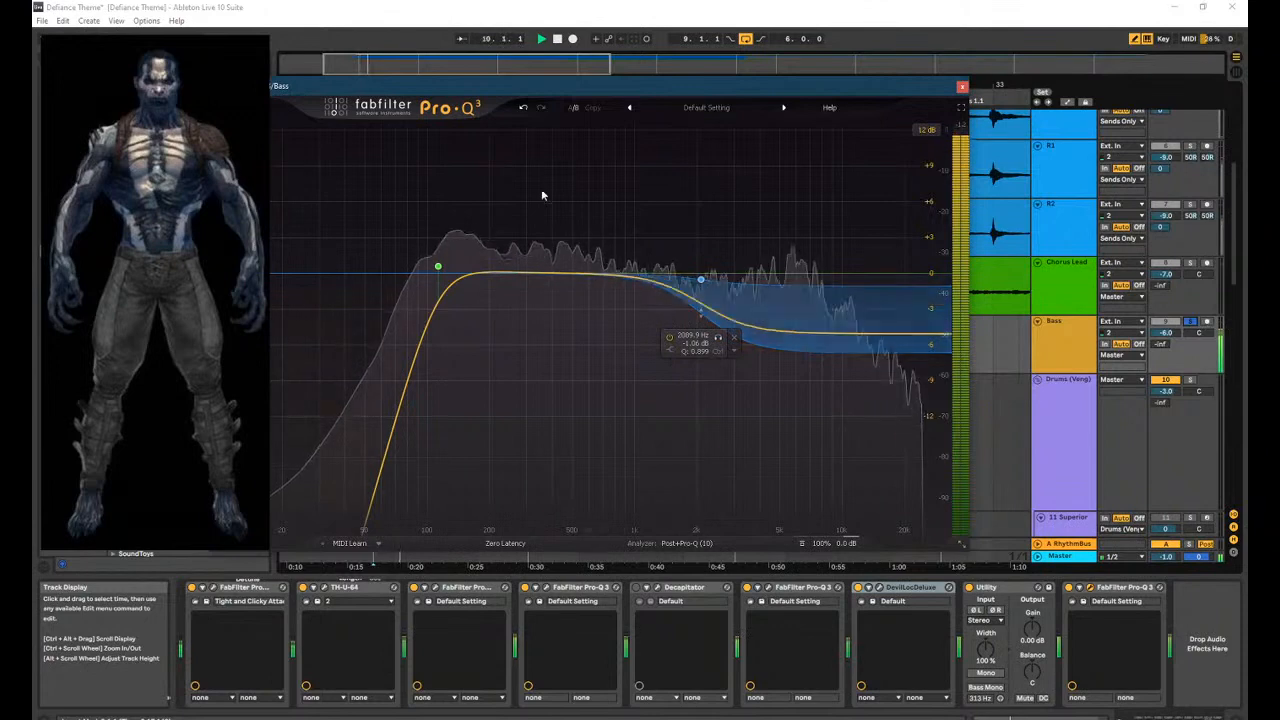
# Remove both existing Pro-Q 3 bands and add a Low Cut band just below 100 Hz.
pyautogui.click(734, 338)
pyautogui.click(473, 235)
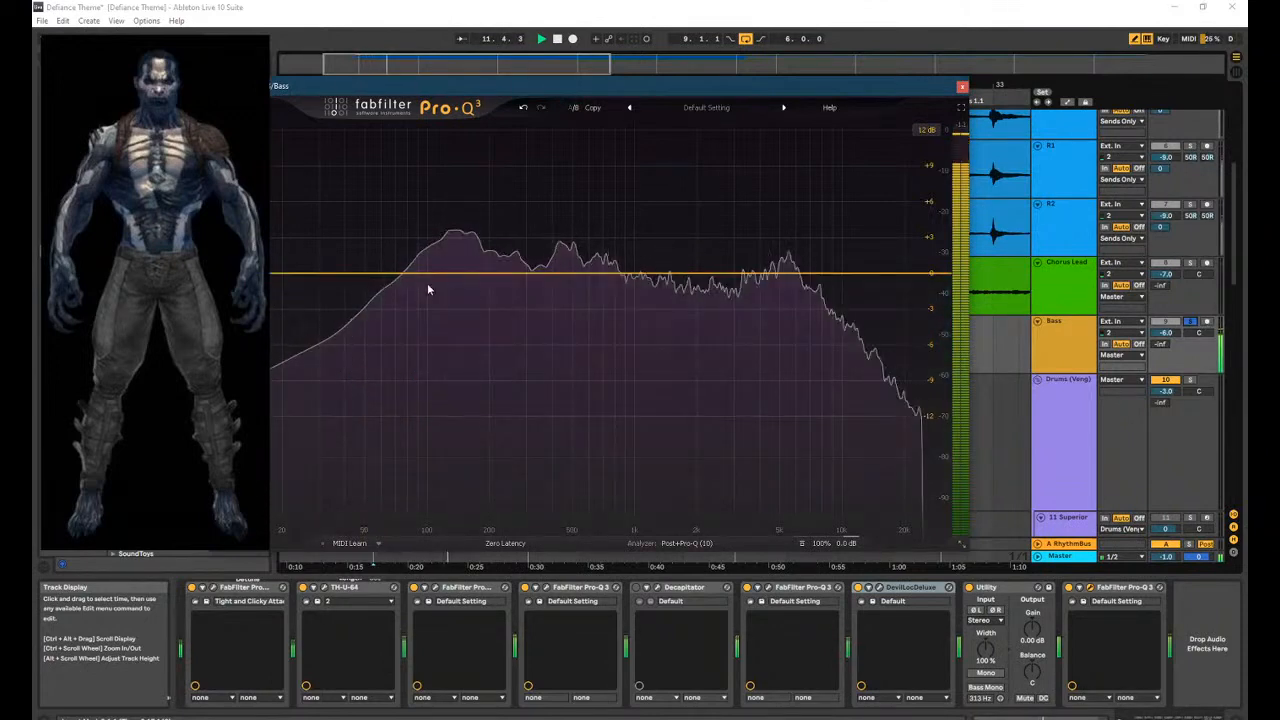
pyautogui.doubleClick(411, 263)
pyautogui.click(303, 480)
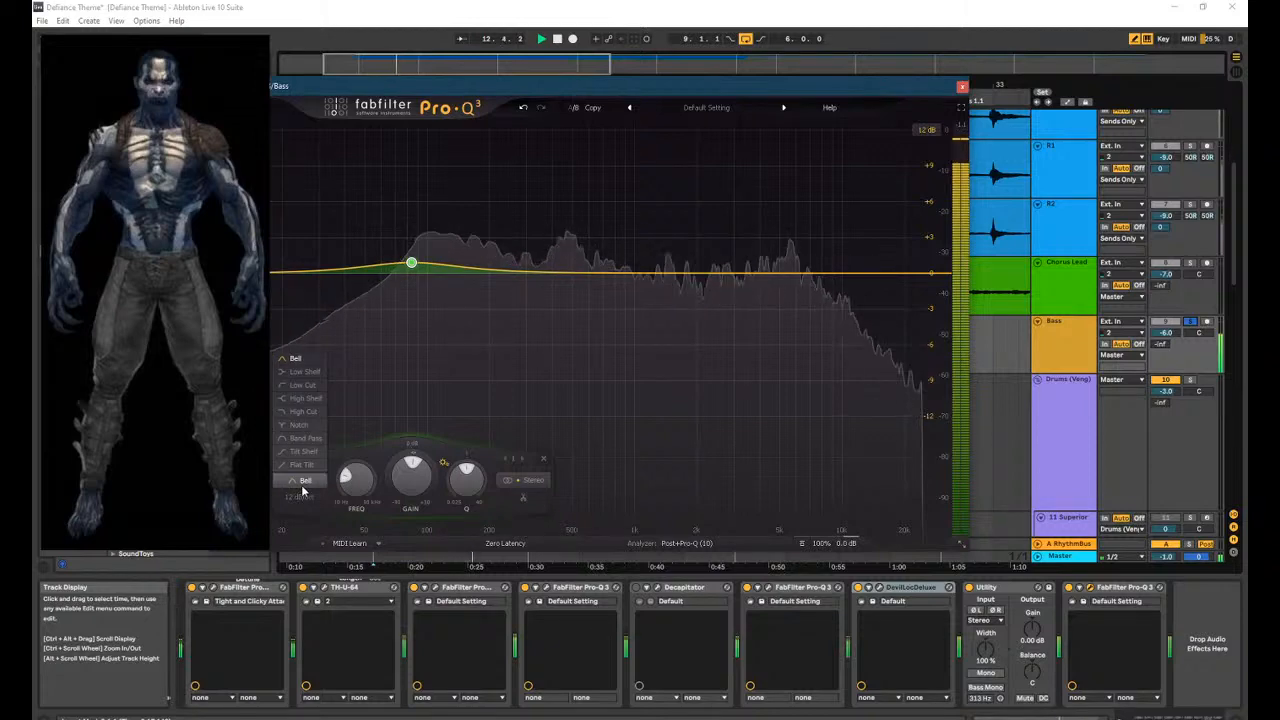
pyautogui.click(303, 384)
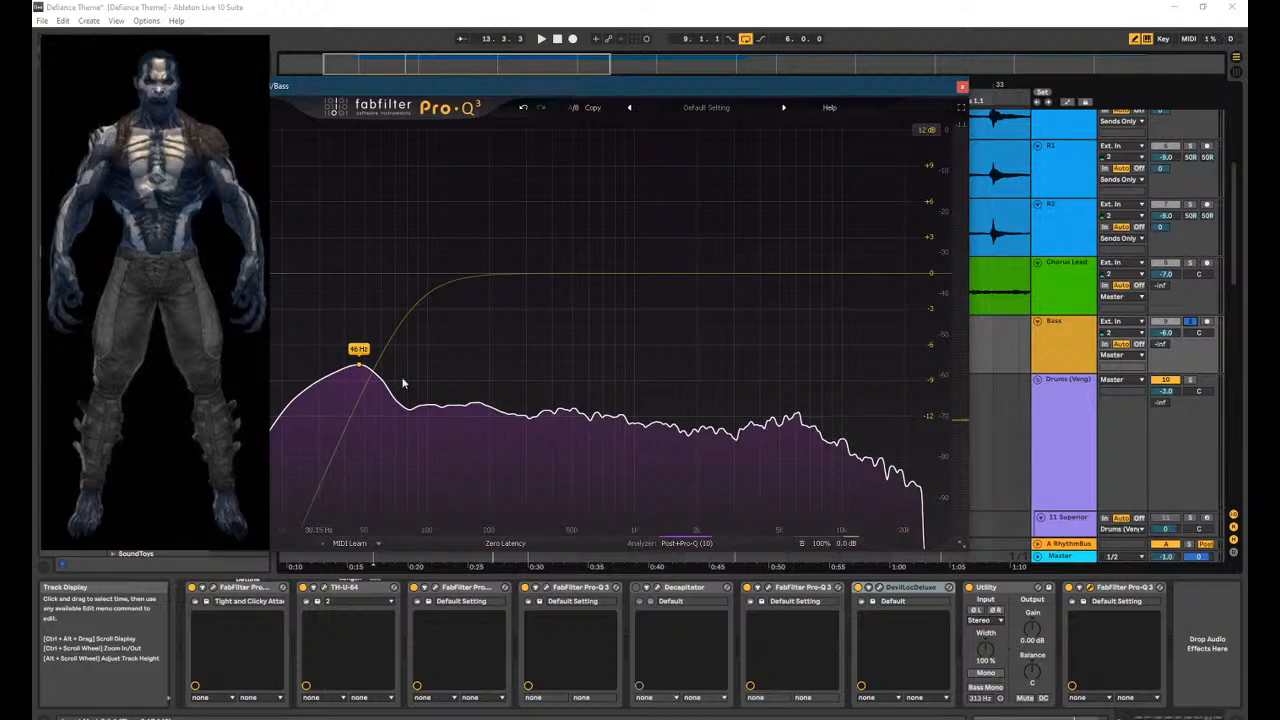
# Move the Pro-Q 3 window aside to uncover more of the tracks and return to the arrangement.
pyautogui.moveTo(905, 86); pyautogui.dragTo(751, 114)
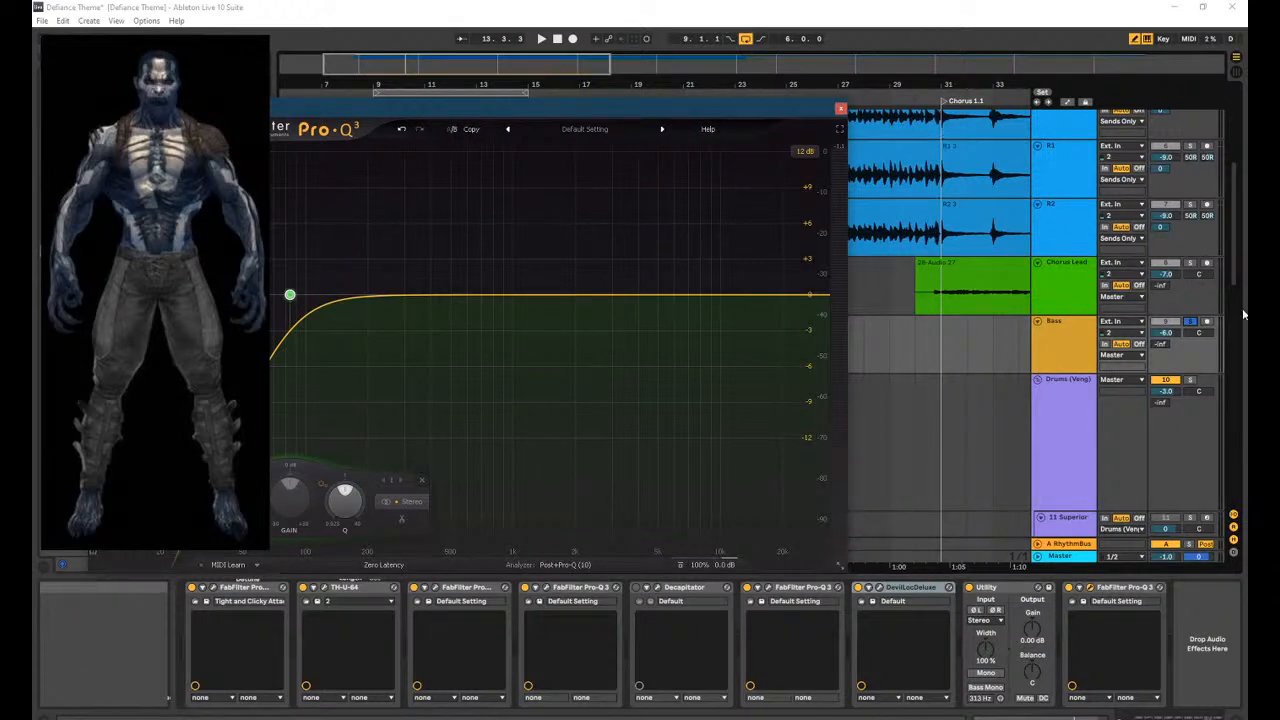
pyautogui.click(917, 6)
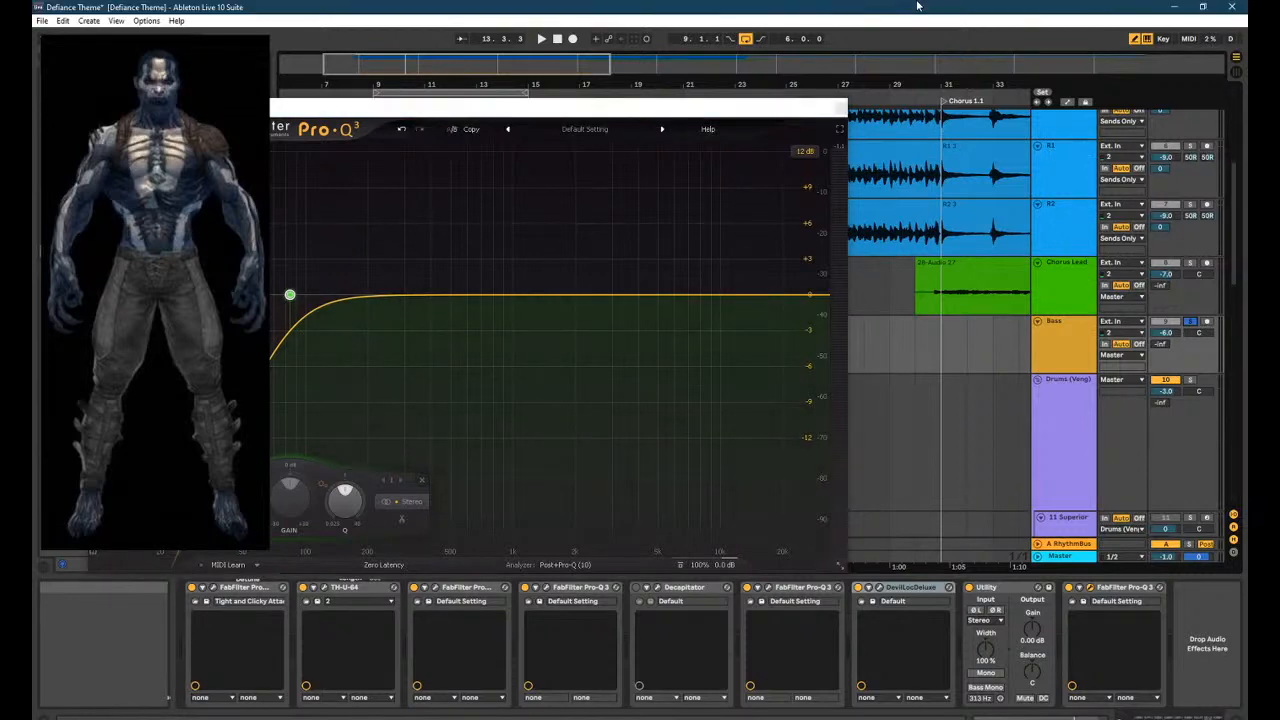
# Play the bass loop and add a bell band boosted about 6 dB, sweeping it up to about 5.5 kHz.
pyautogui.press('space')
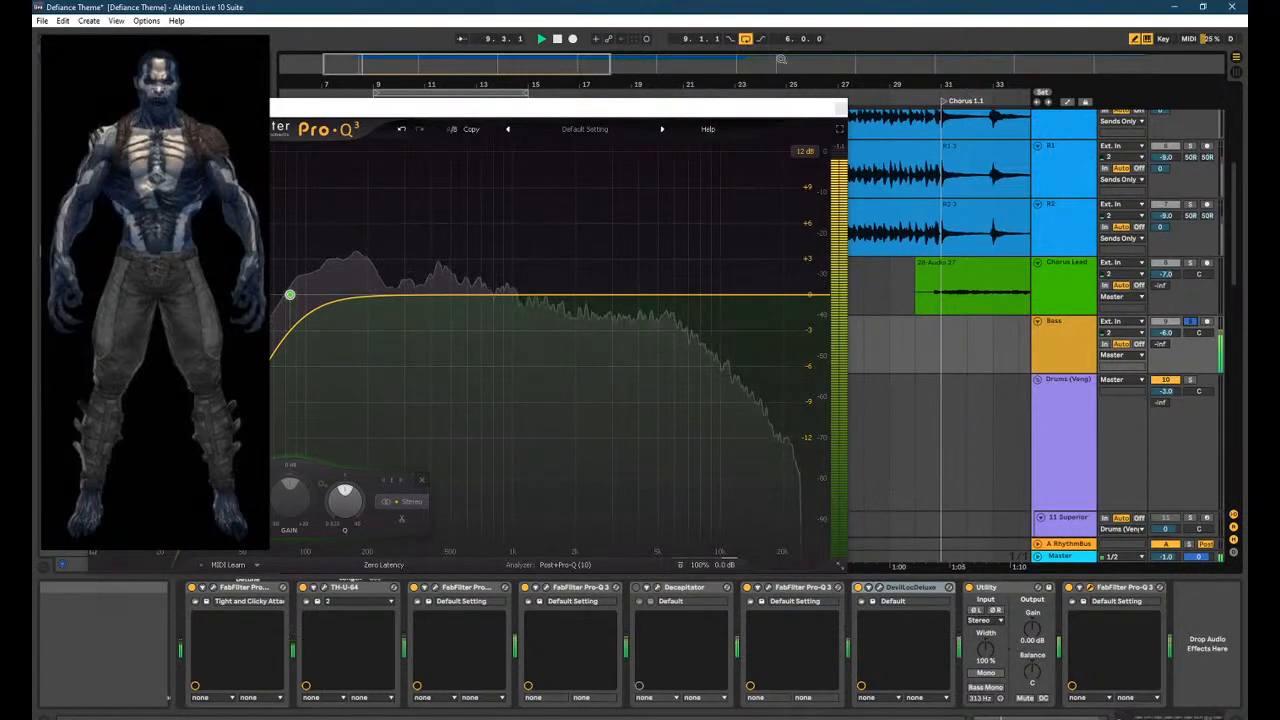
pyautogui.click(706, 120)
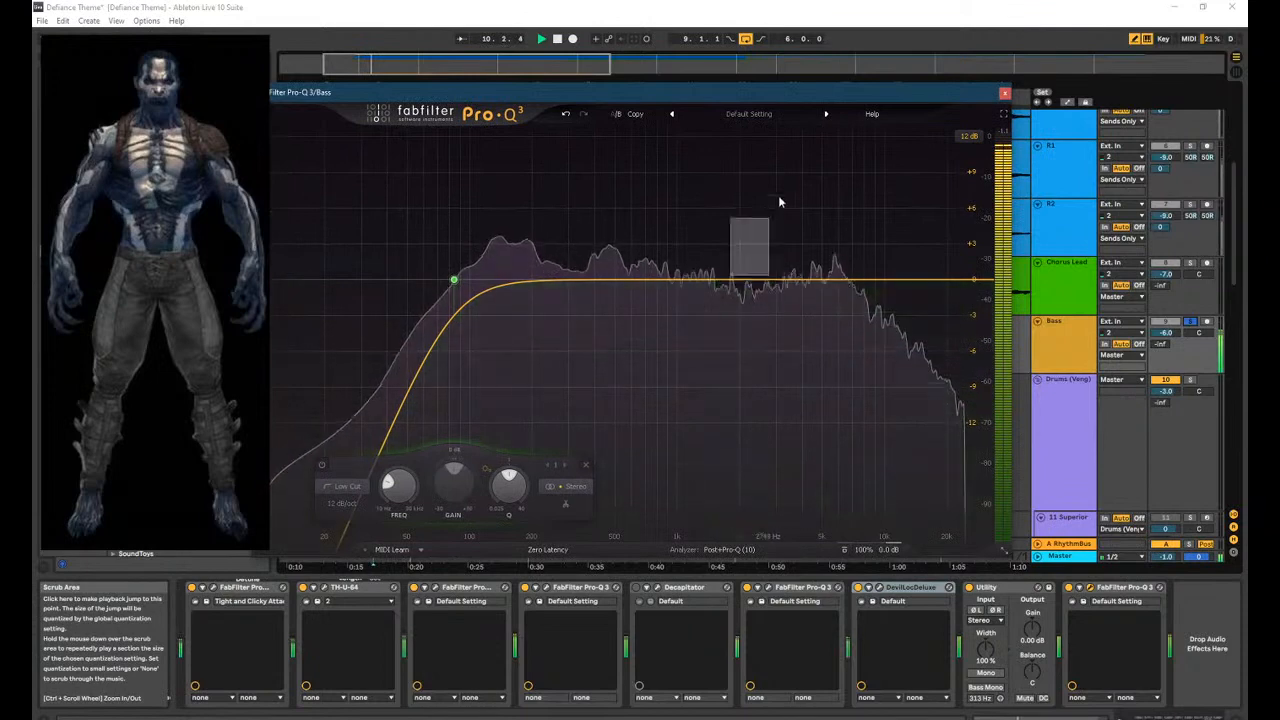
pyautogui.moveTo(760, 277); pyautogui.dragTo(758, 155)
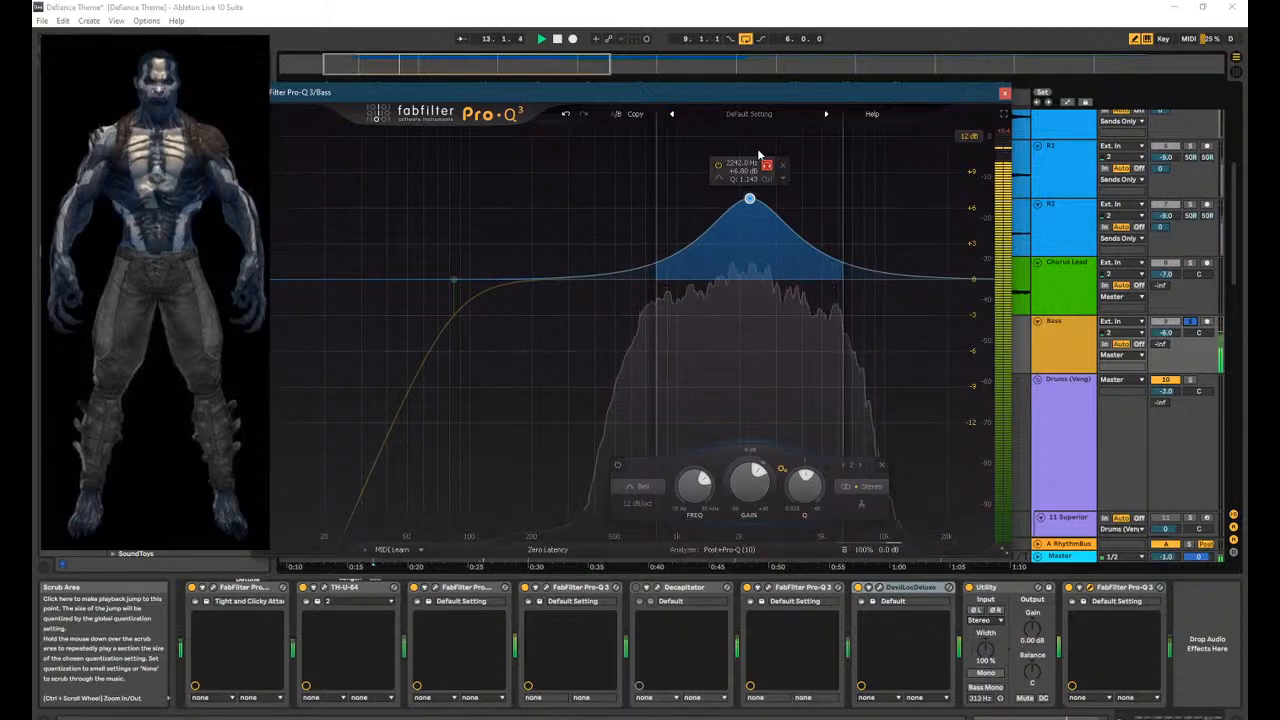
pyautogui.moveTo(758, 156); pyautogui.dragTo(841, 148)
pyautogui.moveTo(828, 211); pyautogui.dragTo(829, 273)
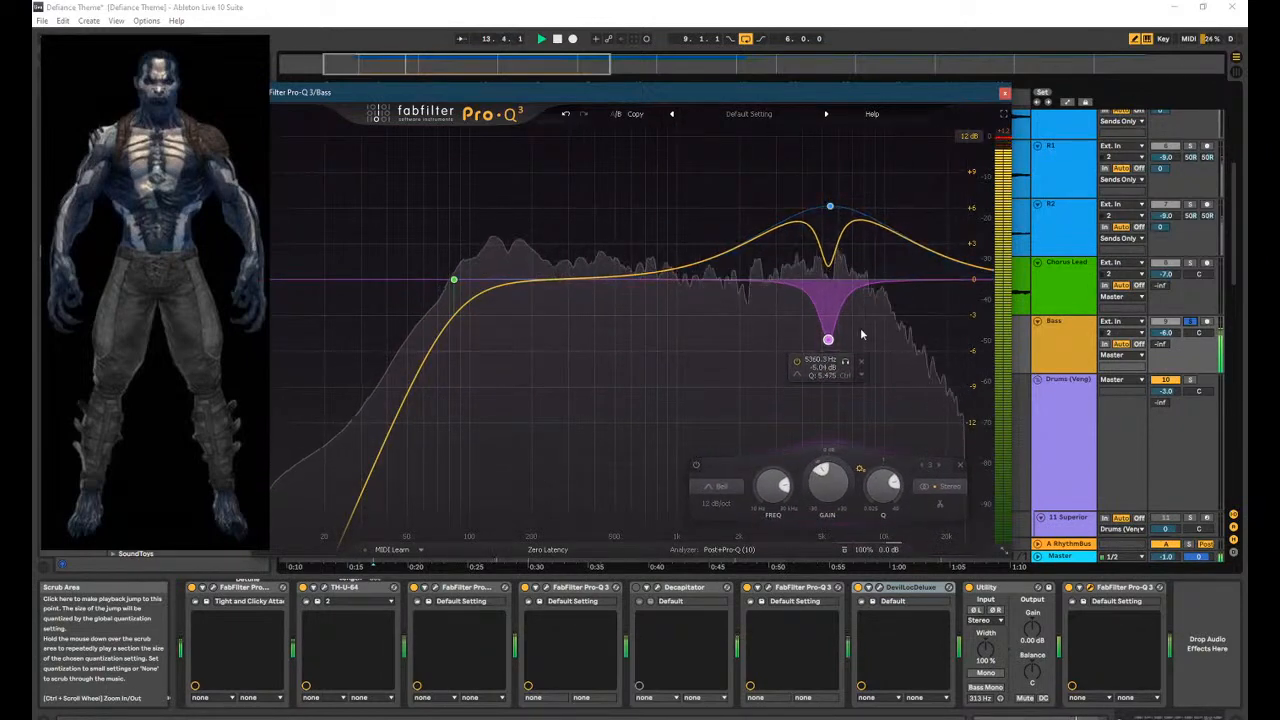
pyautogui.doubleClick(828, 339)
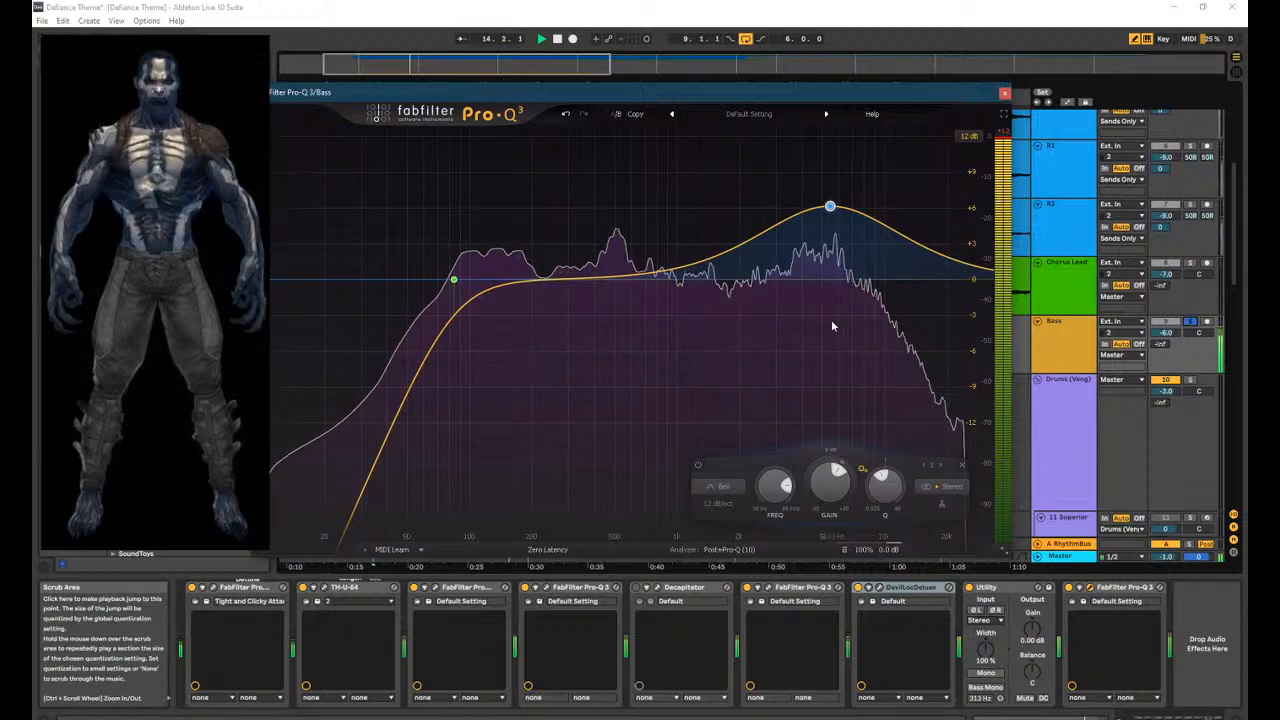
# Change the bell band to a 12 dB/oct High Cut at about 4.1 kHz with a Q of about 1.1.
pyautogui.click(712, 486)
pyautogui.click(729, 421)
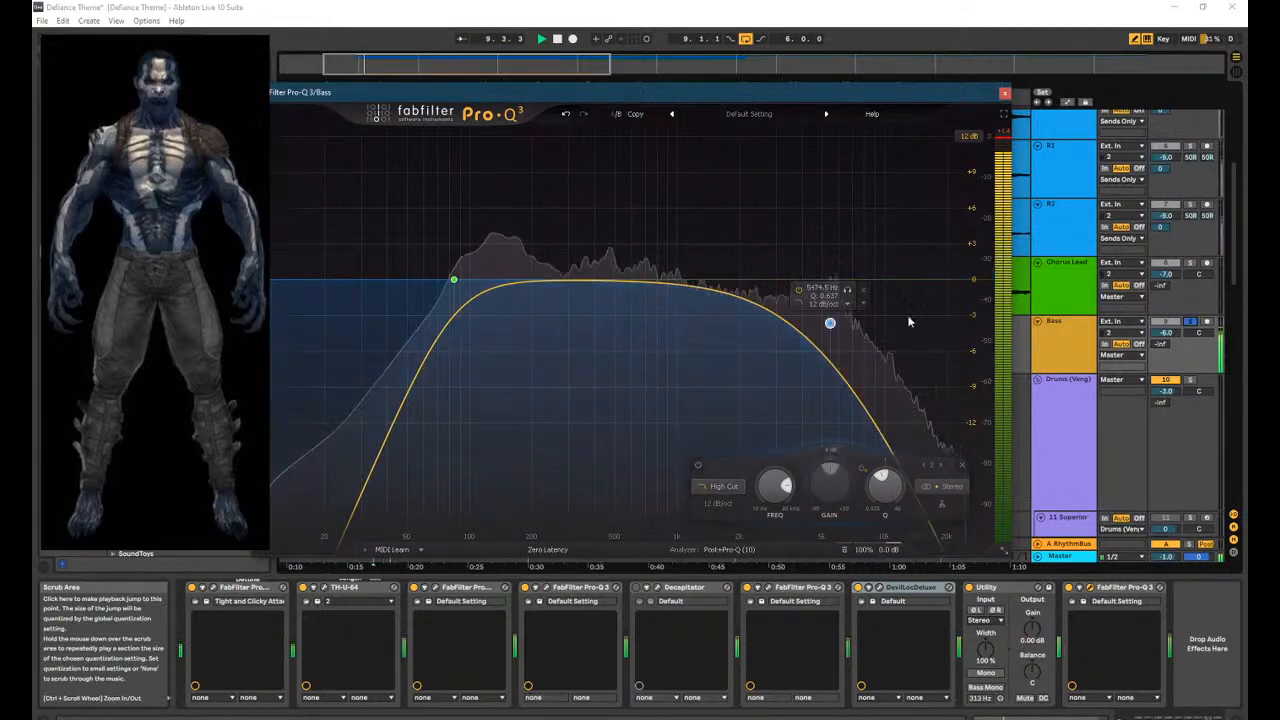
pyautogui.moveTo(830, 325)
pyautogui.mouseDown()
pyautogui.moveTo(833, 230)
pyautogui.moveTo(790, 275)
pyautogui.moveTo(818, 268)
pyautogui.moveTo(849, 211)
pyautogui.moveTo(851, 258)
pyautogui.moveTo(806, 263)
pyautogui.moveTo(818, 263)
pyautogui.moveTo(811, 214)
pyautogui.moveTo(794, 228)
pyautogui.moveTo(829, 263)
pyautogui.moveTo(852, 195)
pyautogui.moveTo(874, 198)
pyautogui.moveTo(791, 277)
pyautogui.moveTo(821, 270)
pyautogui.moveTo(804, 271)
pyautogui.mouseUp()
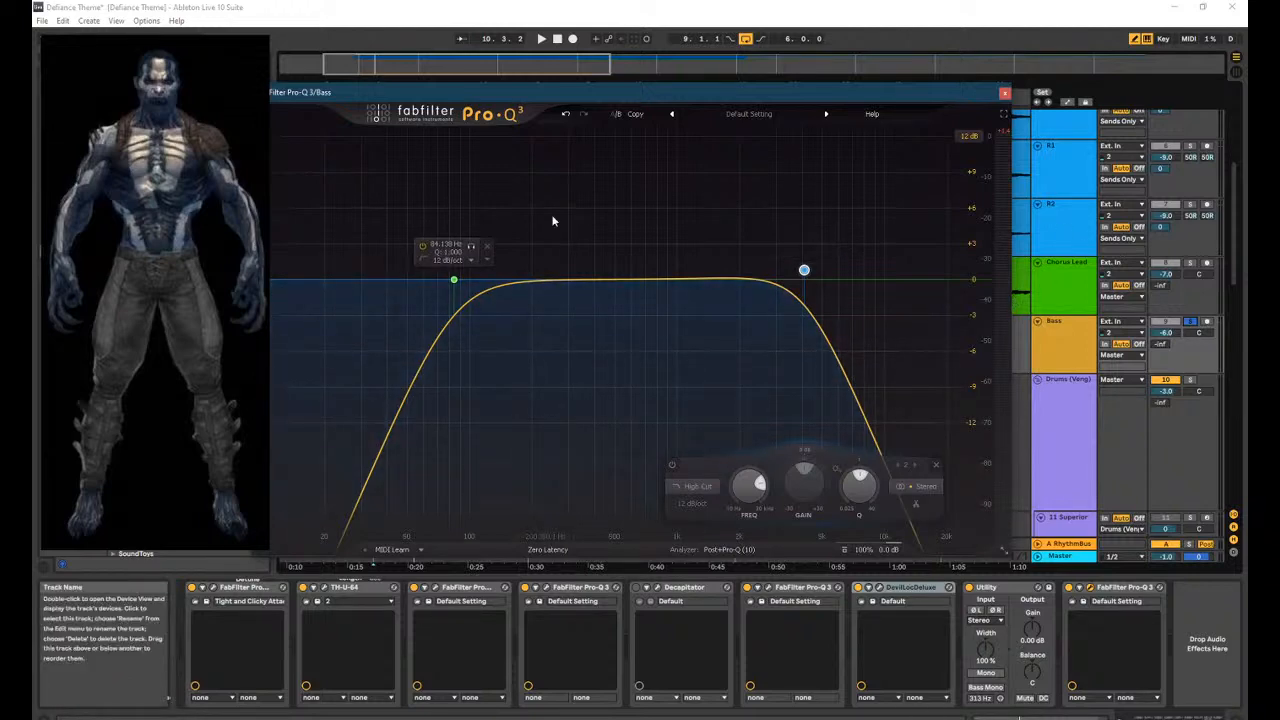
# Save the project and close the bass equalizer.
pyautogui.click(1143, 55)
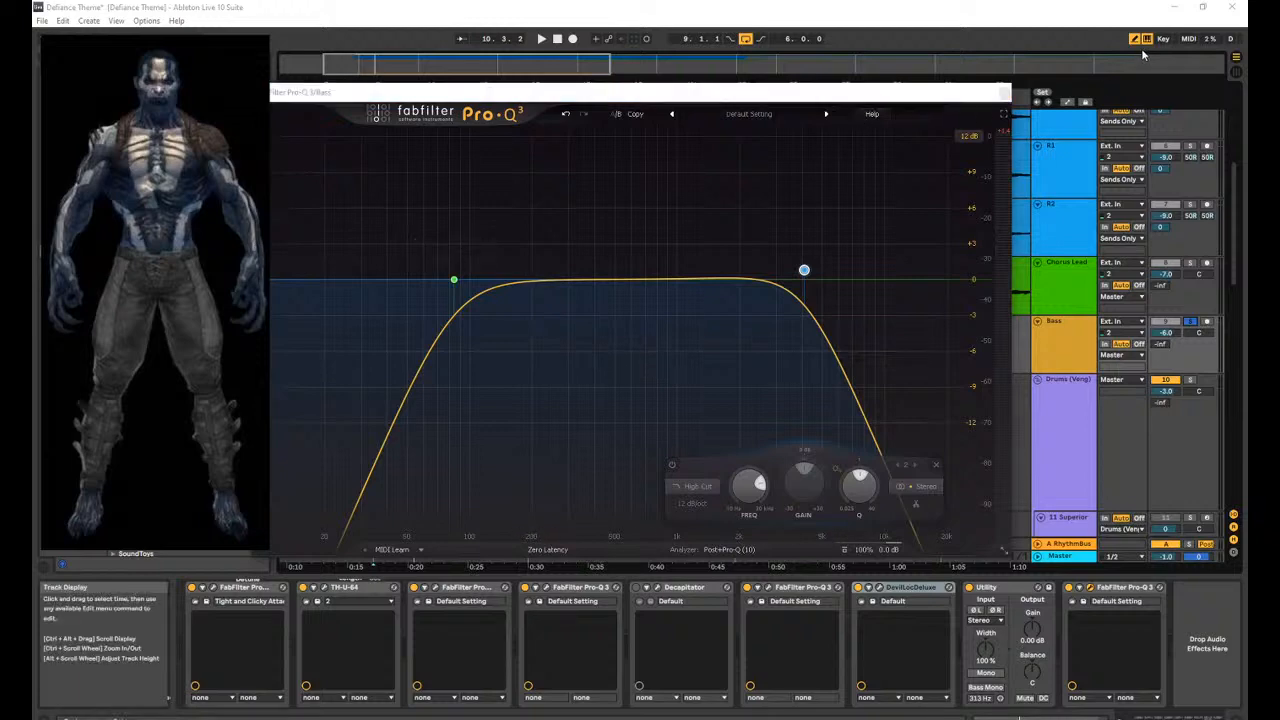
pyautogui.click(1008, 93)
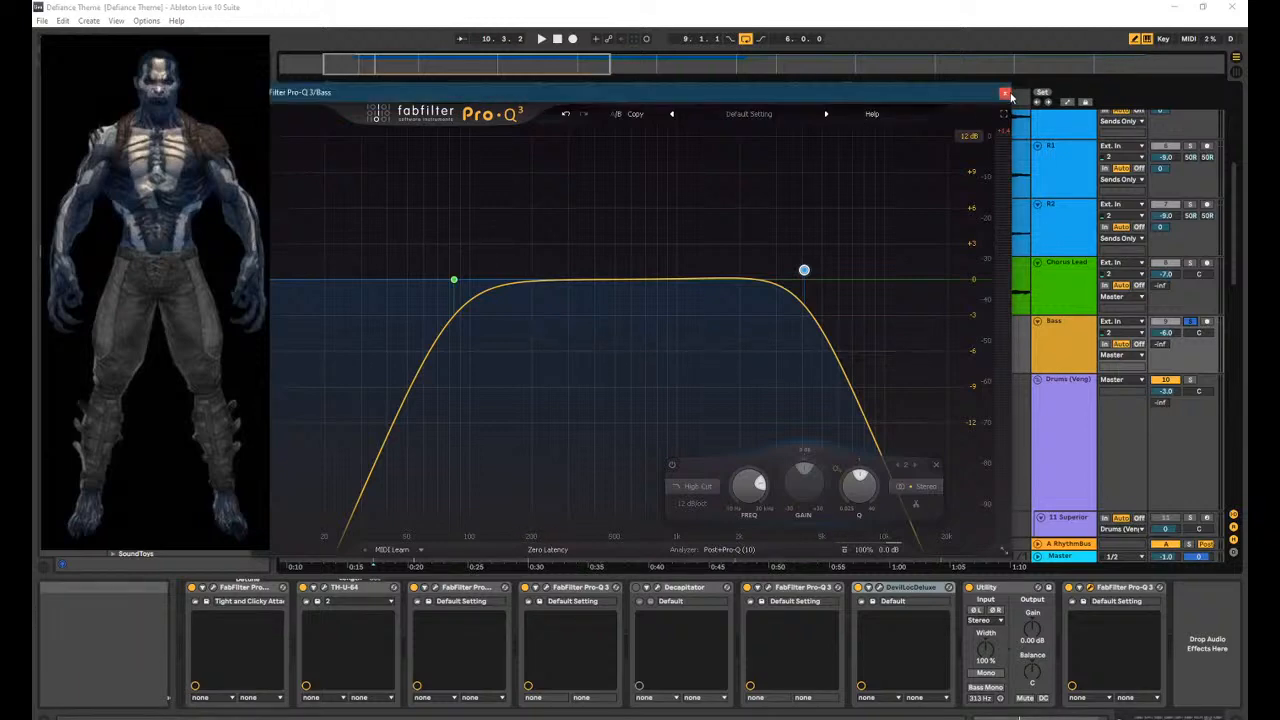
pyautogui.click(1007, 93)
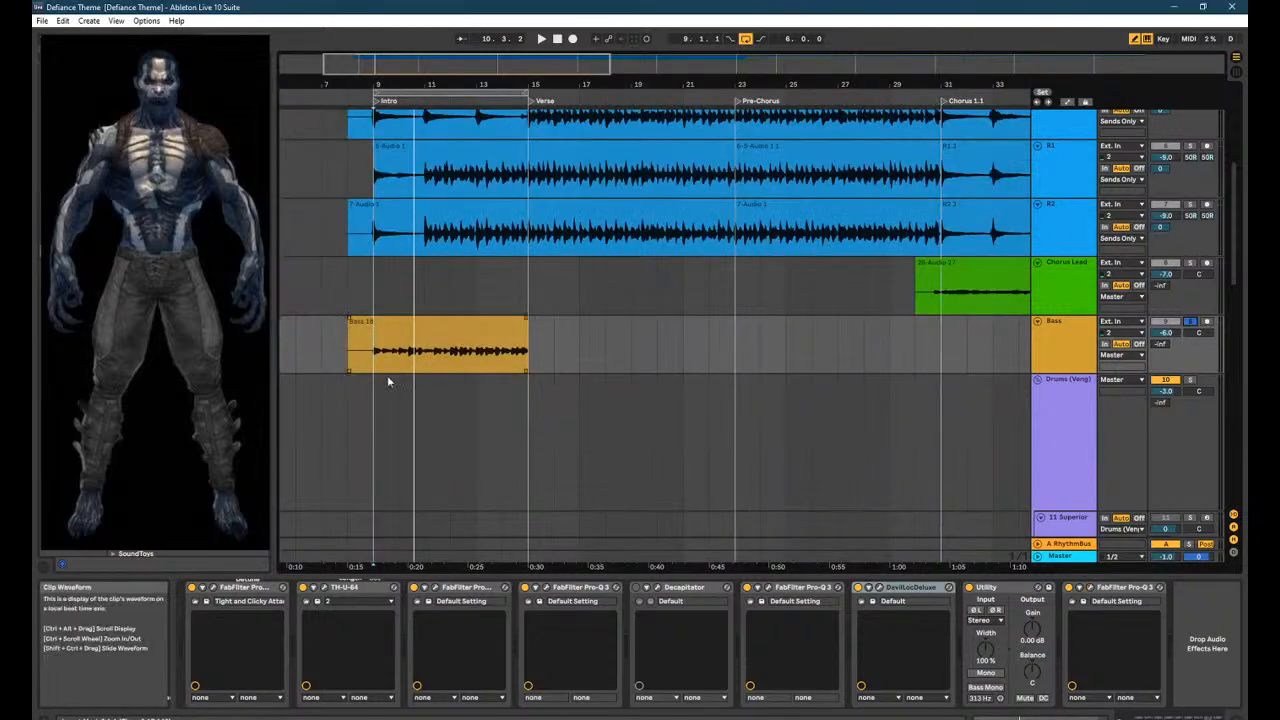
# Audition the soloed bass and raise the Bass track volume to -0.4 dB.
pyautogui.press('space')
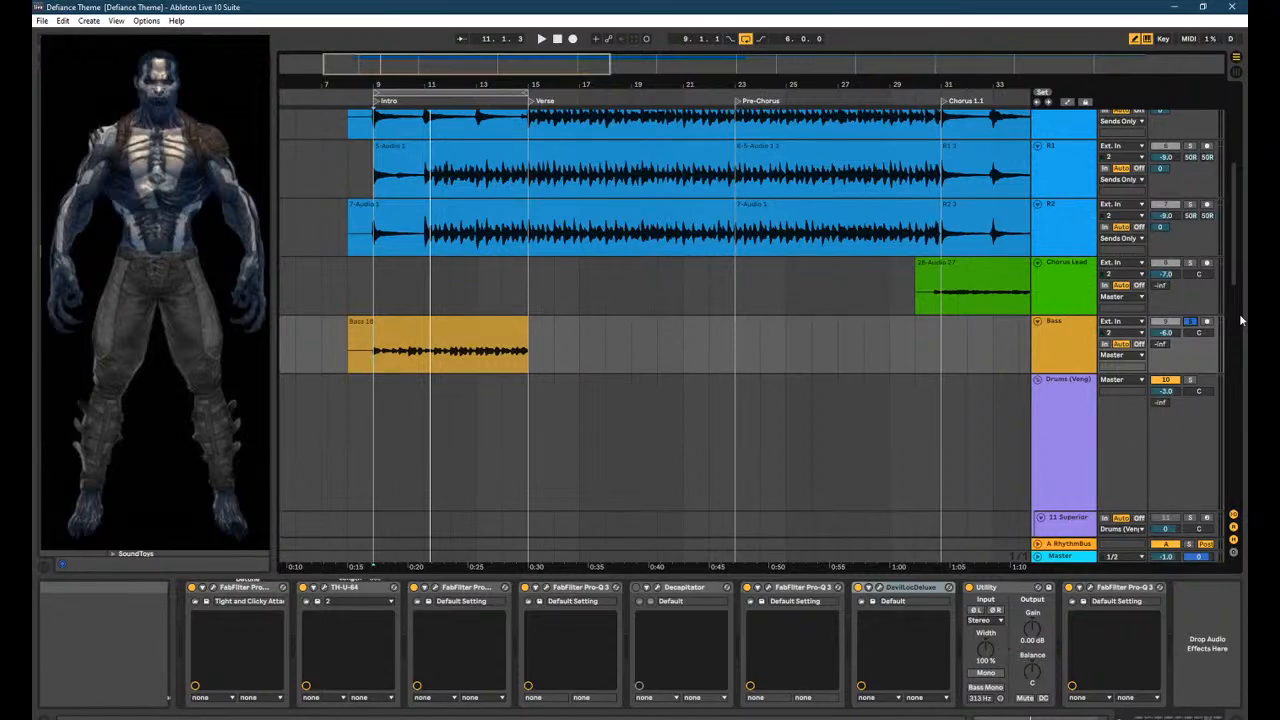
pyautogui.press('space')
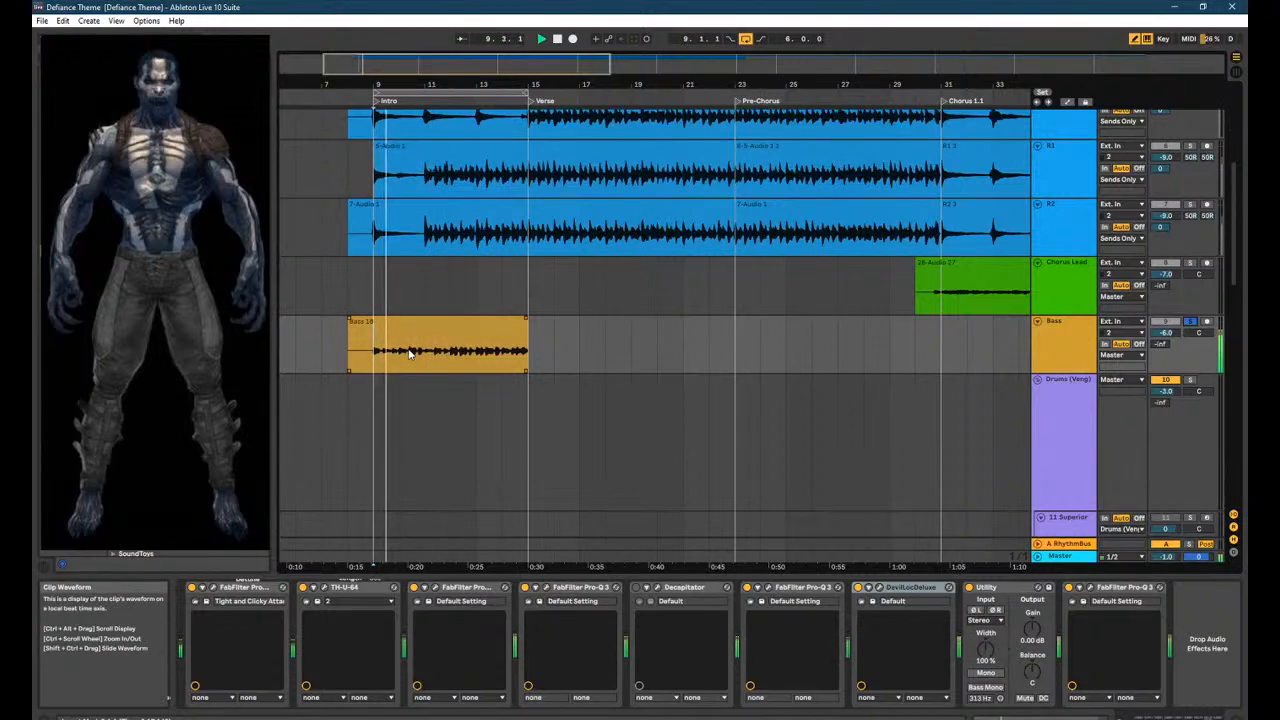
pyautogui.moveTo(1168, 334); pyautogui.dragTo(1168, 316)
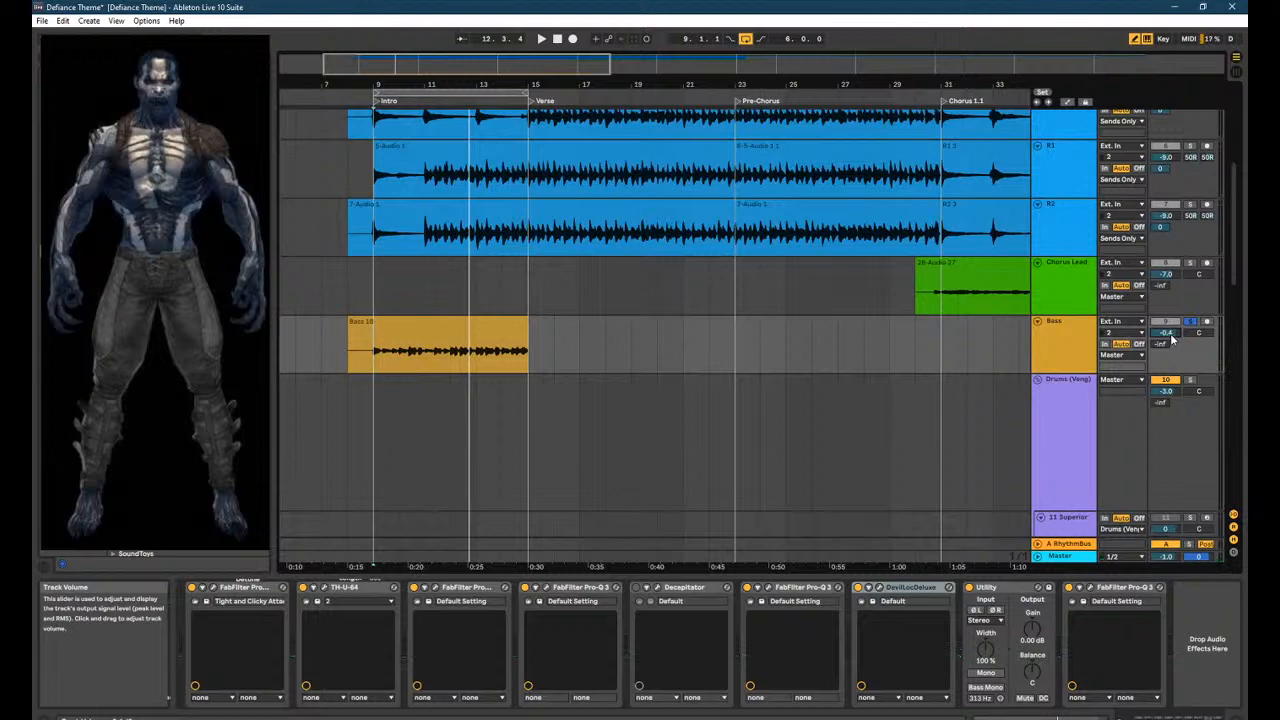
pyautogui.press('space')
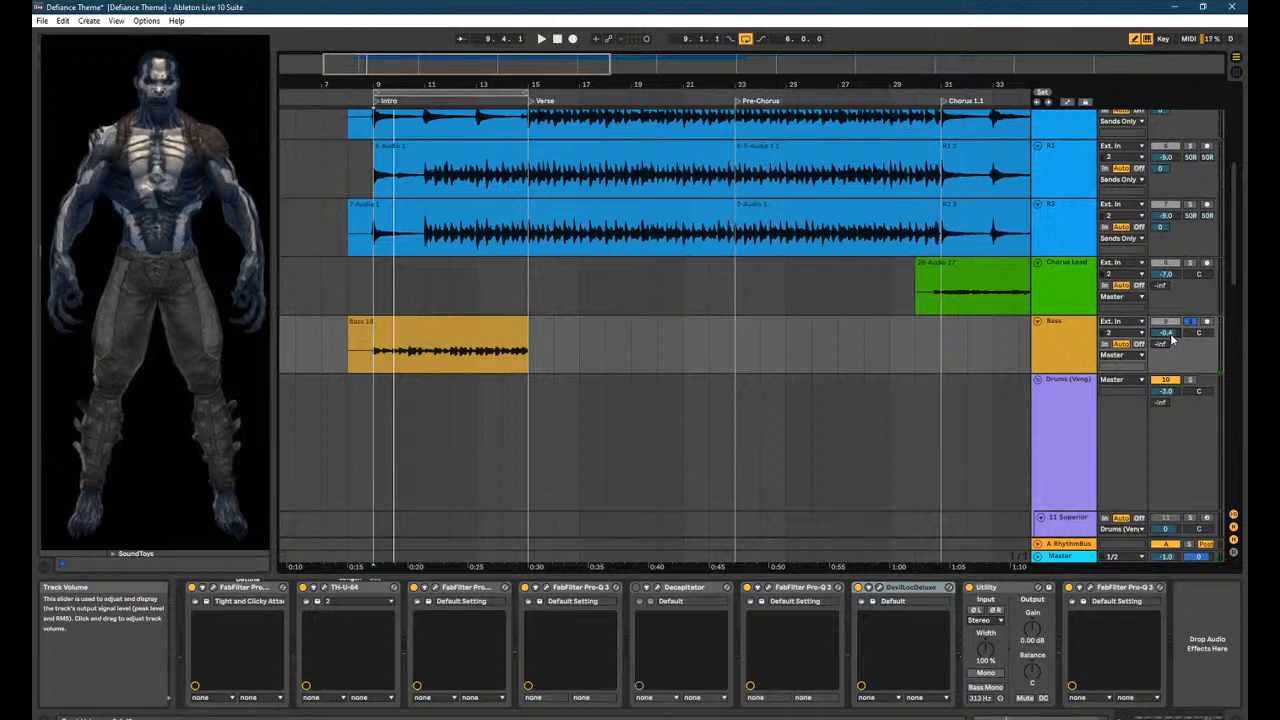
pyautogui.press('space')
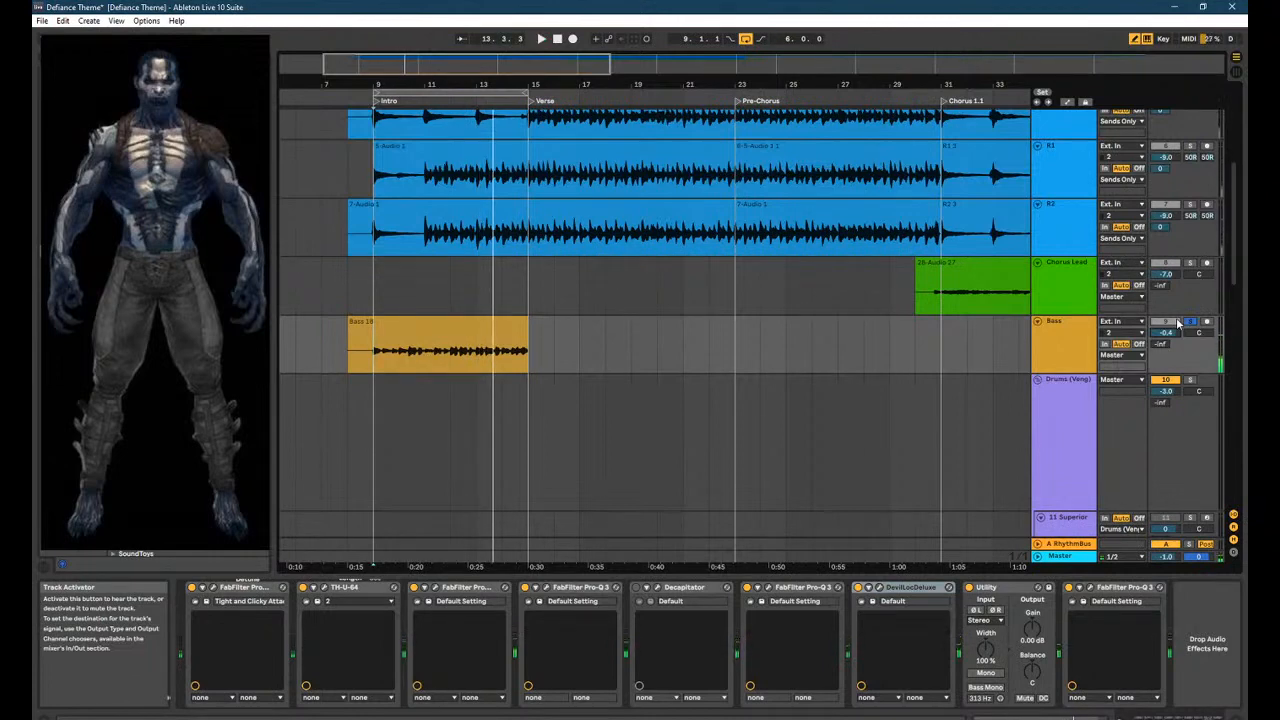
# Readjust the bass Pro-Q 3 High Cut to 12 dB/oct at about 9.3 kHz with a Q of about 0.55, and close the plug-in.
pyautogui.click(1076, 341)
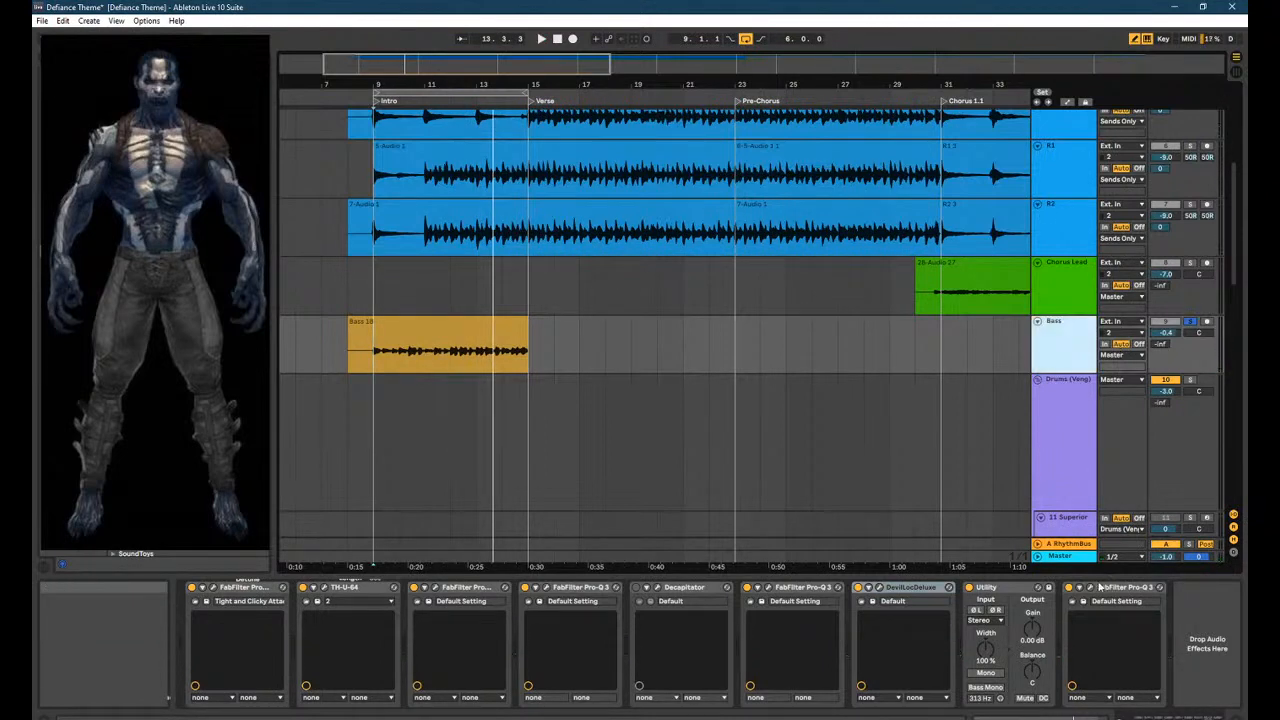
pyautogui.press('space')
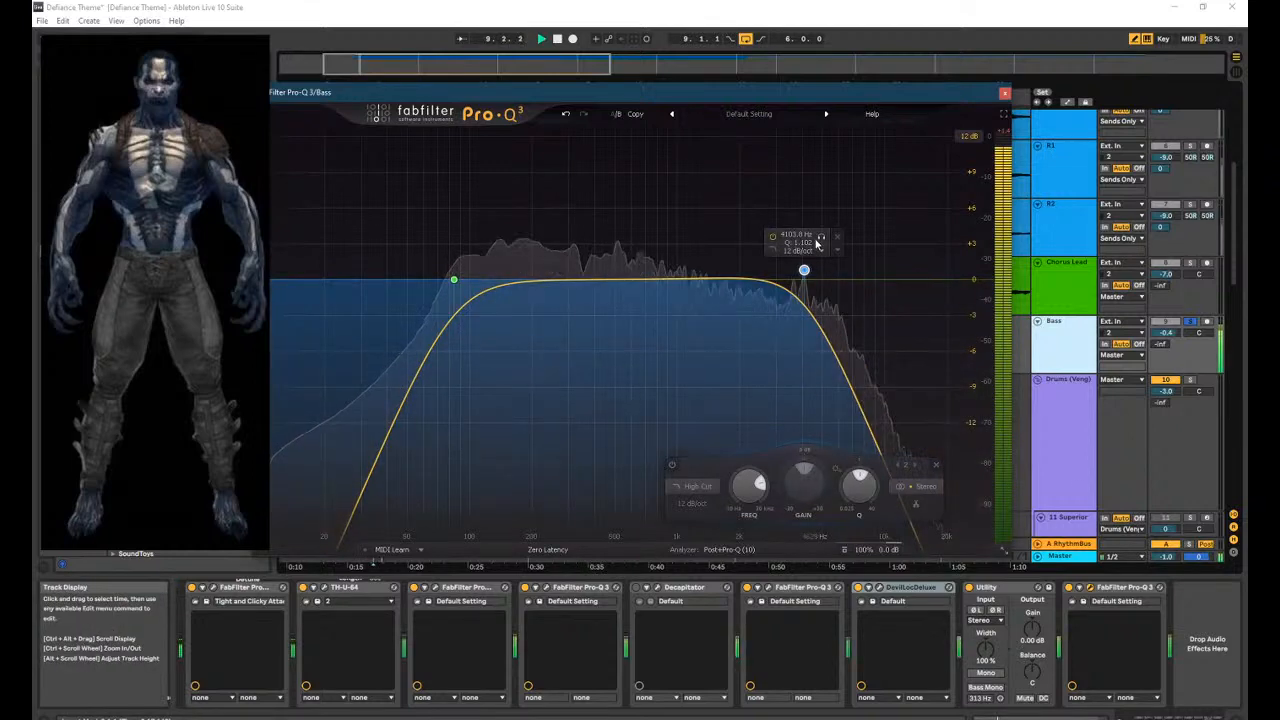
pyautogui.moveTo(817, 239); pyautogui.dragTo(867, 248)
pyautogui.moveTo(831, 287); pyautogui.dragTo(804, 307)
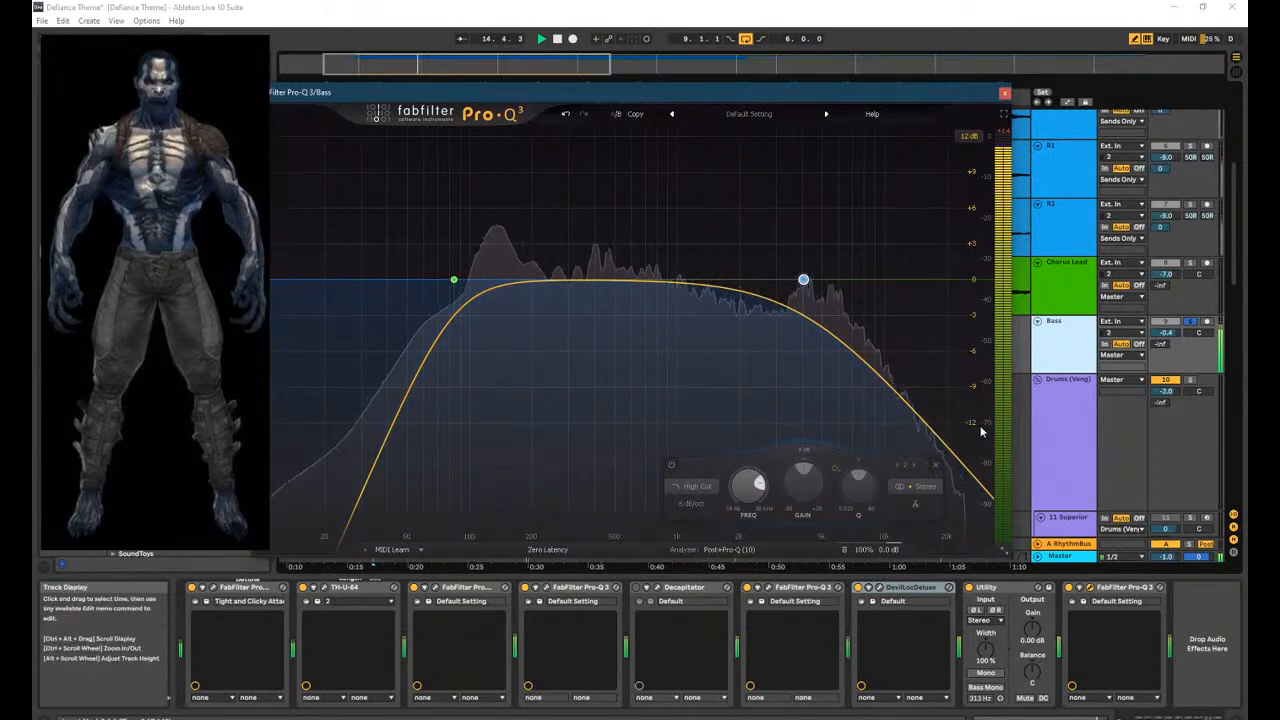
pyautogui.moveTo(805, 281); pyautogui.dragTo(813, 280)
pyautogui.click(806, 291)
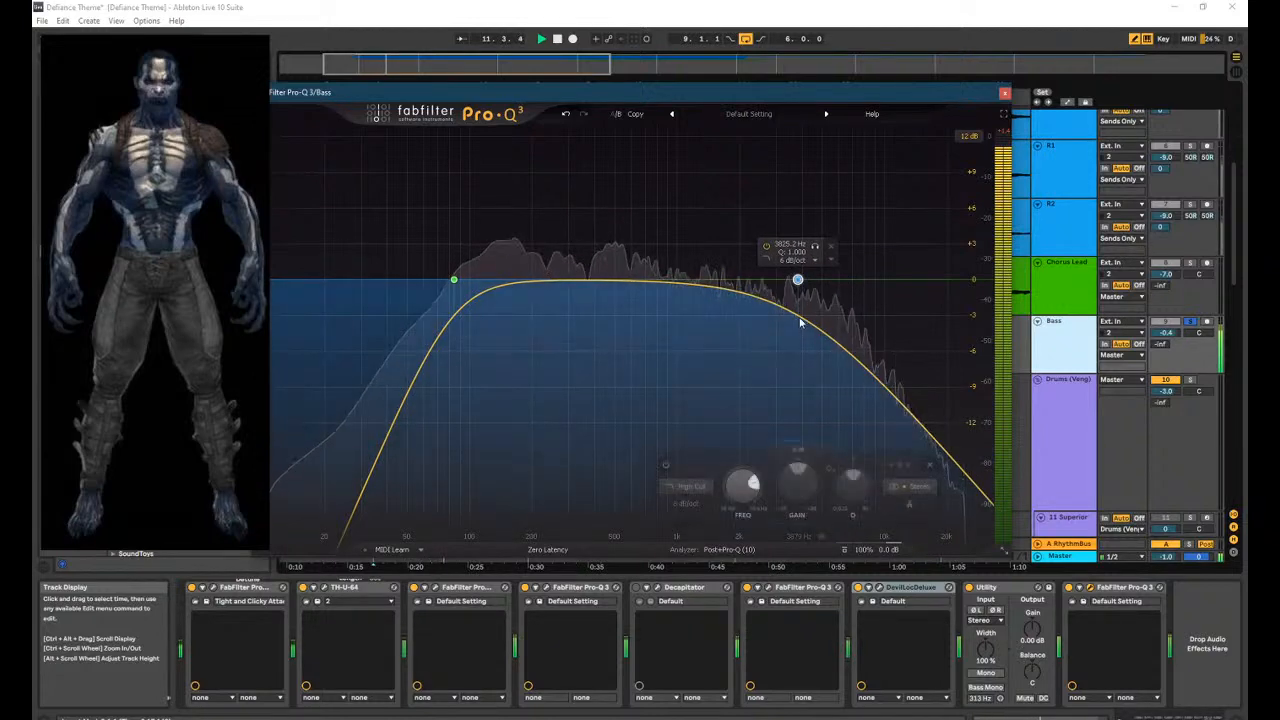
pyautogui.moveTo(817, 324); pyautogui.dragTo(789, 293)
pyautogui.scroll(2, 789, 293)
pyautogui.scroll(-2, 790, 295)
pyautogui.scroll(1, 791, 292)
pyautogui.click(795, 296)
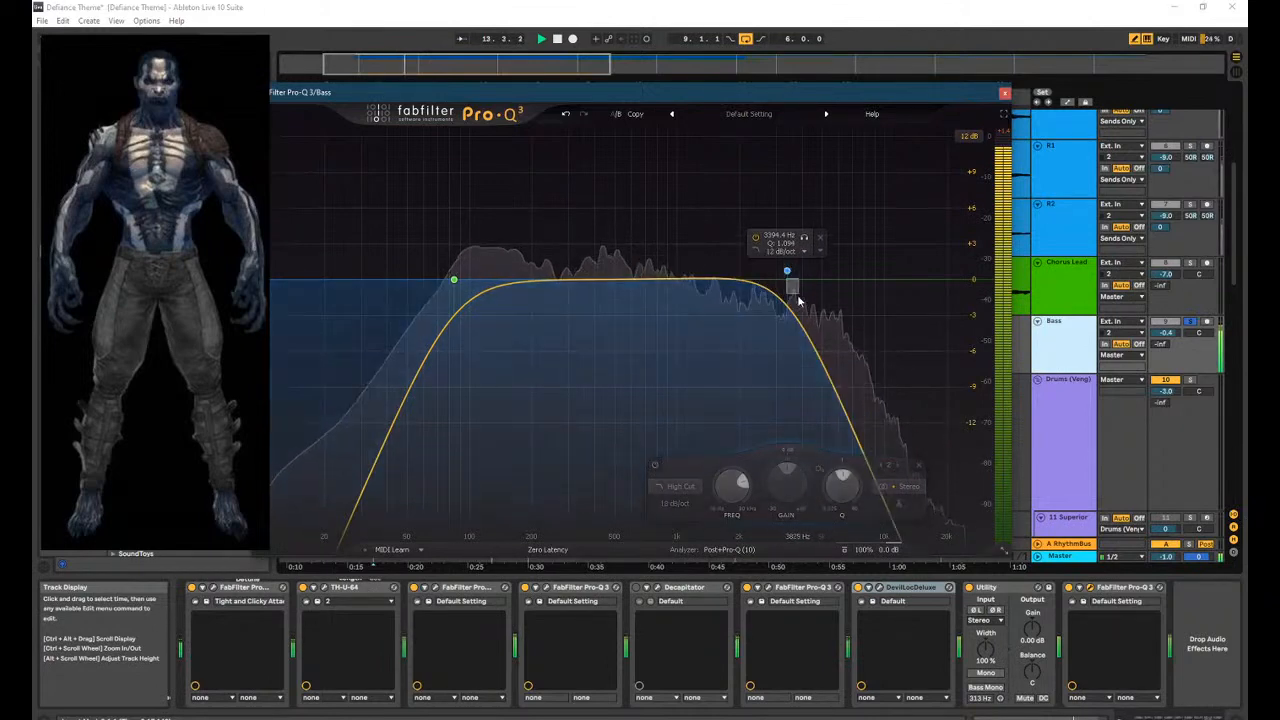
pyautogui.moveTo(799, 311); pyautogui.dragTo(876, 340)
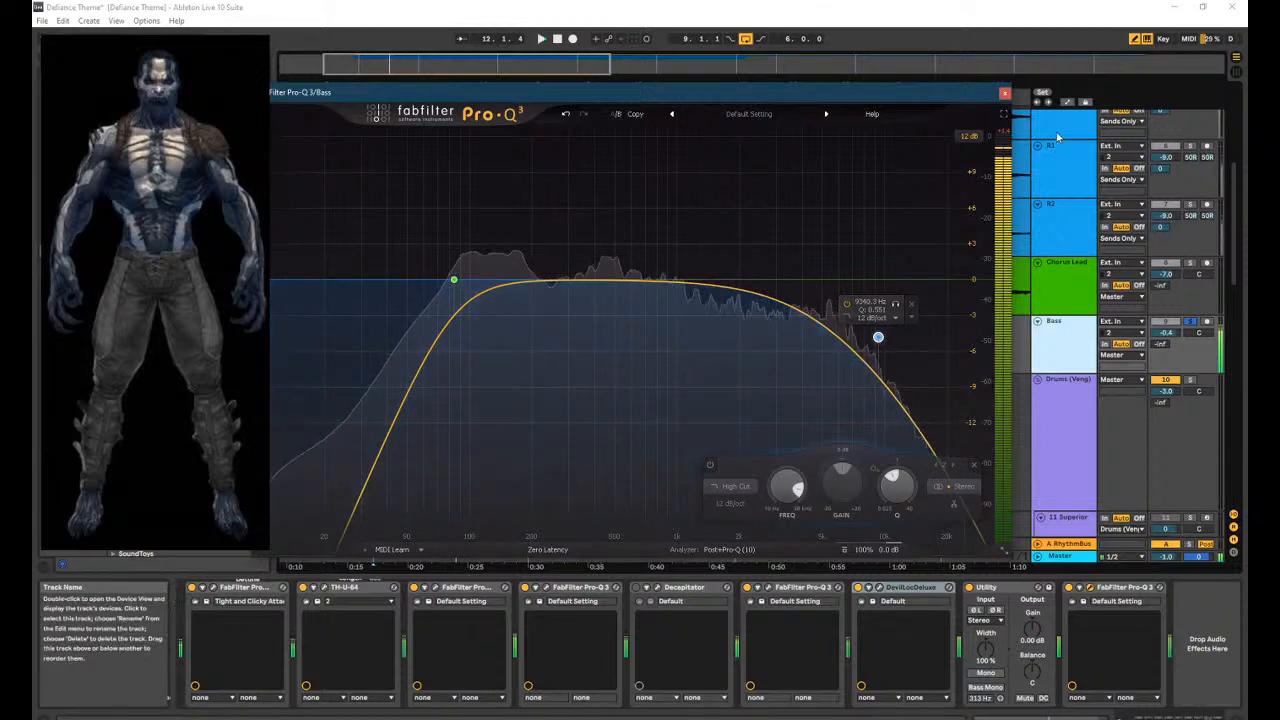
pyautogui.click(1005, 93)
pyautogui.press('space')
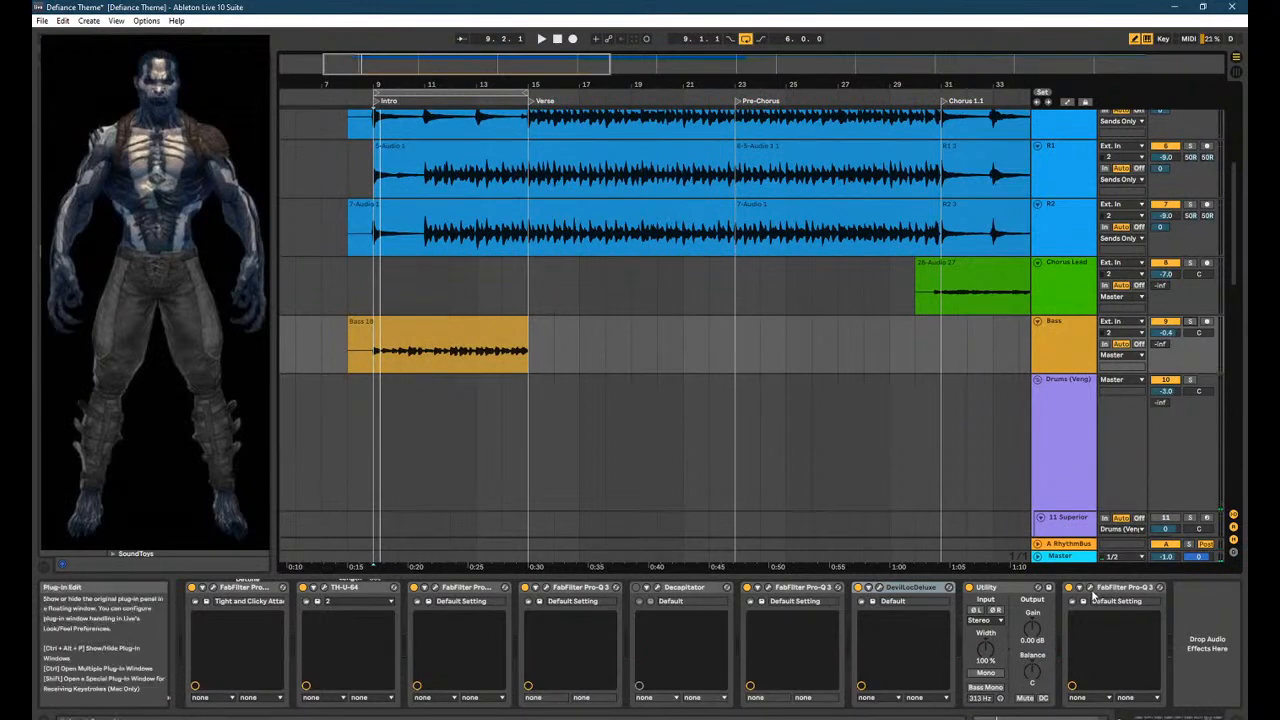
# Play the bass with the full mix and set the Bass track volume to -6.8 dB.
pyautogui.click(1092, 590)
pyautogui.click(1004, 98)
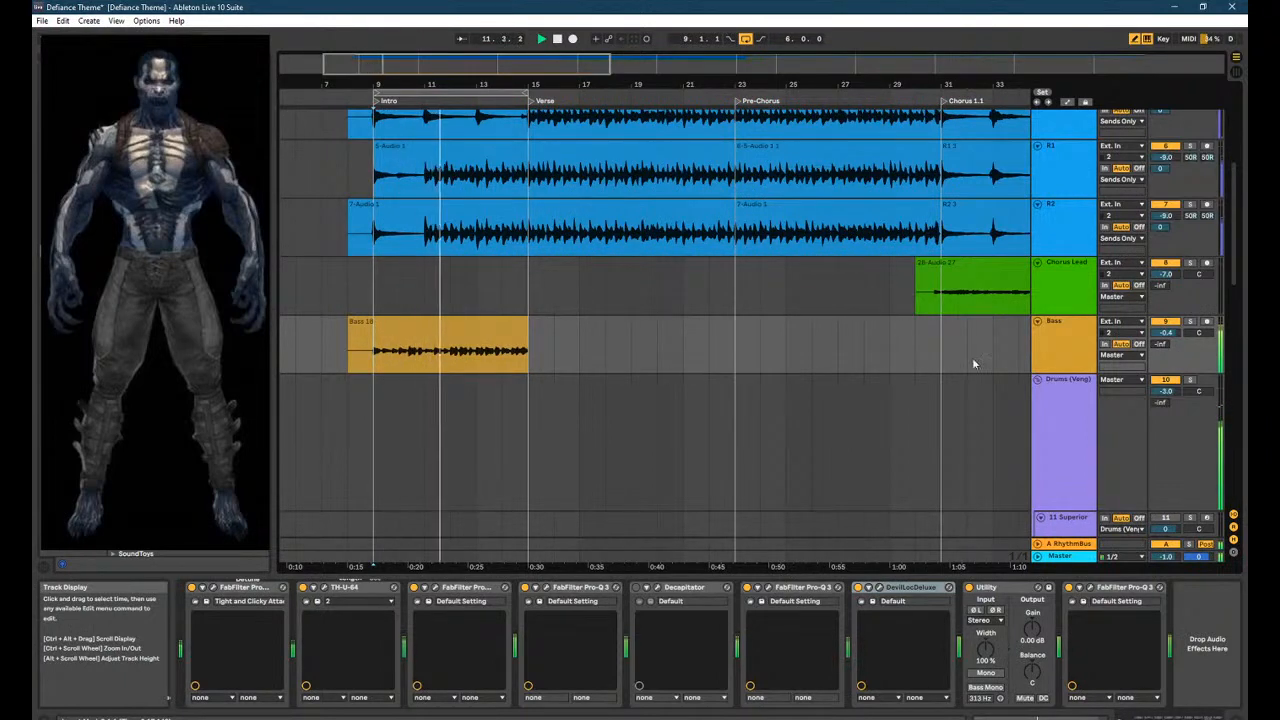
pyautogui.moveTo(1165, 333); pyautogui.dragTo(1165, 405)
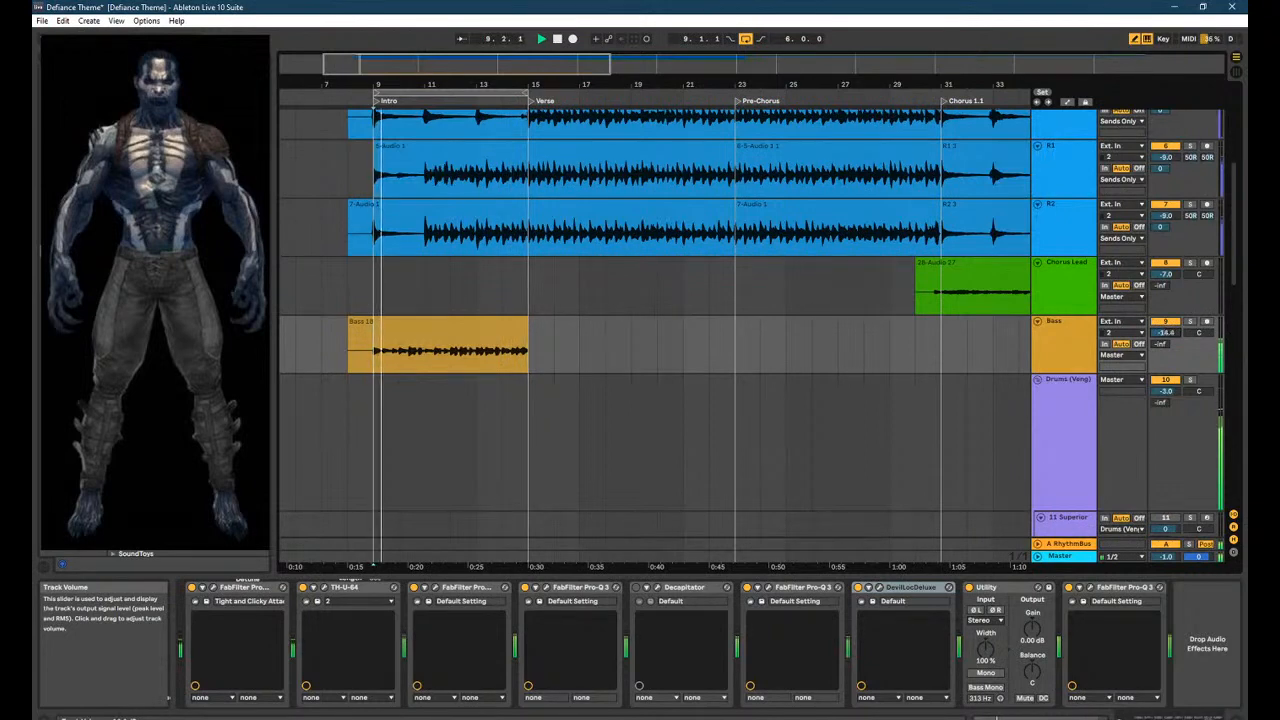
pyautogui.moveTo(1165, 332); pyautogui.dragTo(1165, 328)
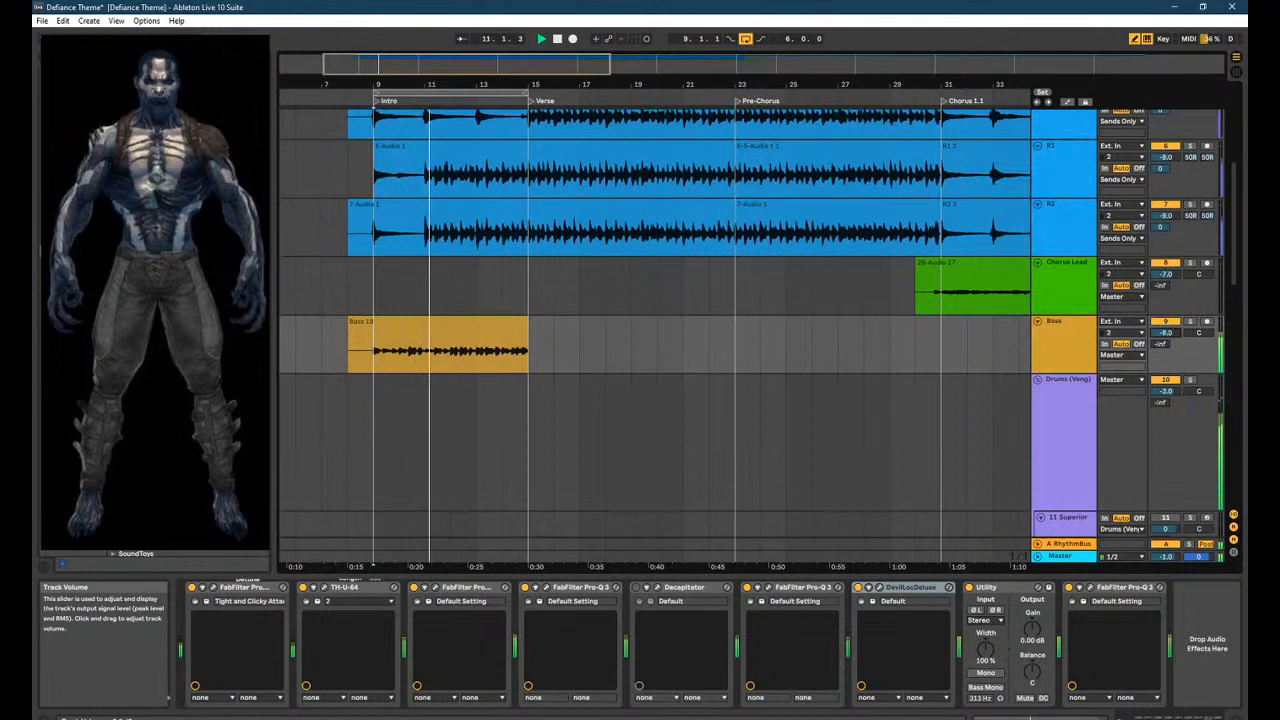
pyautogui.press('space')
pyautogui.press('space')
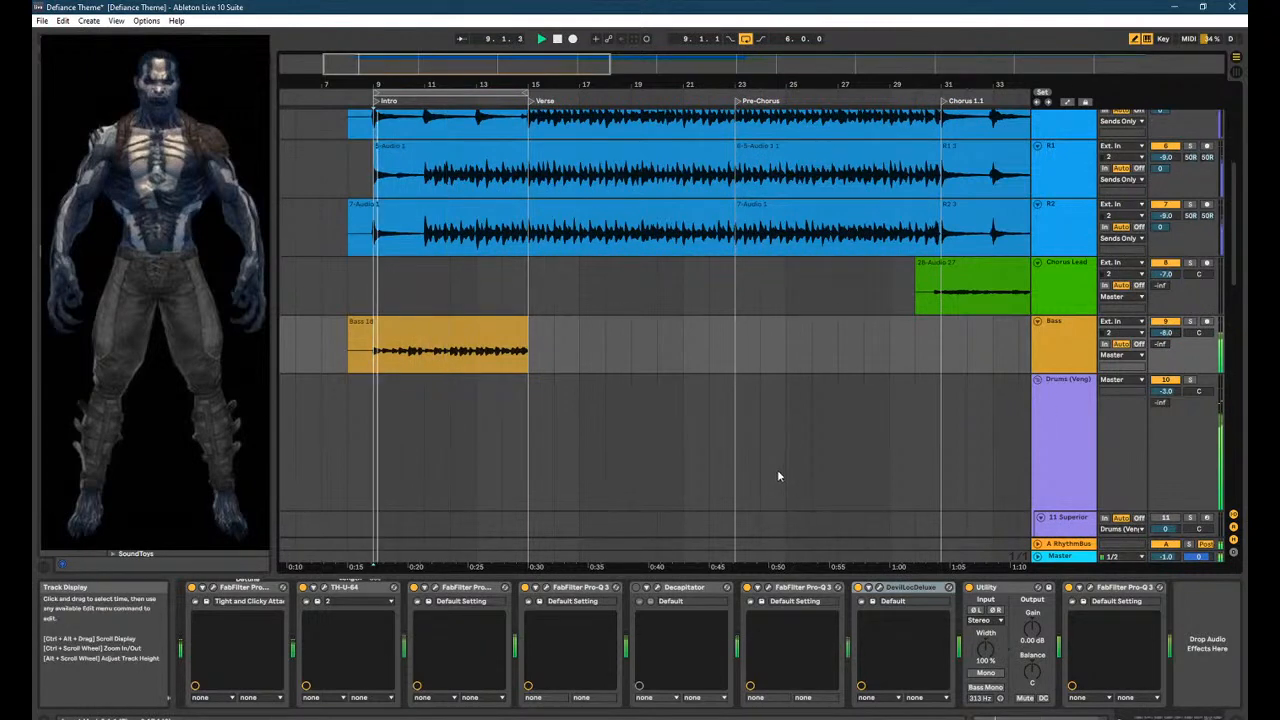
pyautogui.moveTo(1167, 333); pyautogui.dragTo(1167, 331)
pyautogui.press('space')
pyautogui.press('space')
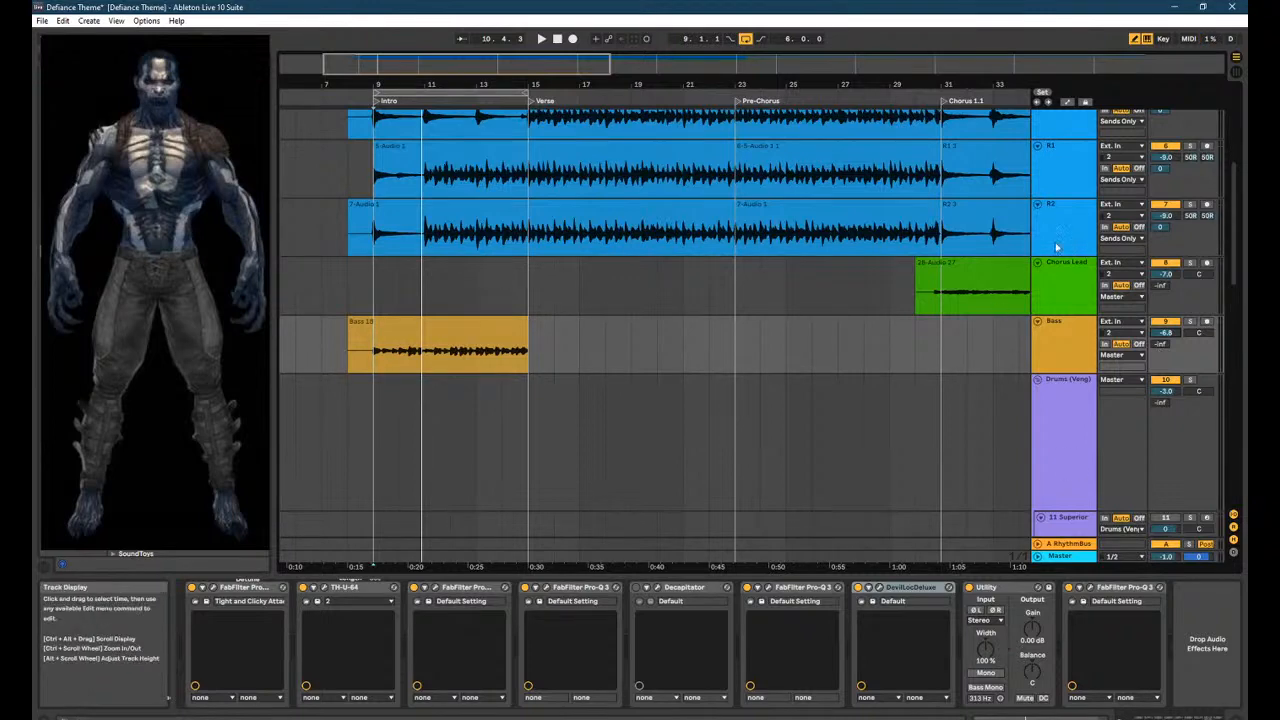
# Collapse the Drums (Veng) group and open the FabFilter Pro-Q 3 on the A RhythmBus return track.
pyautogui.click(1090, 218)
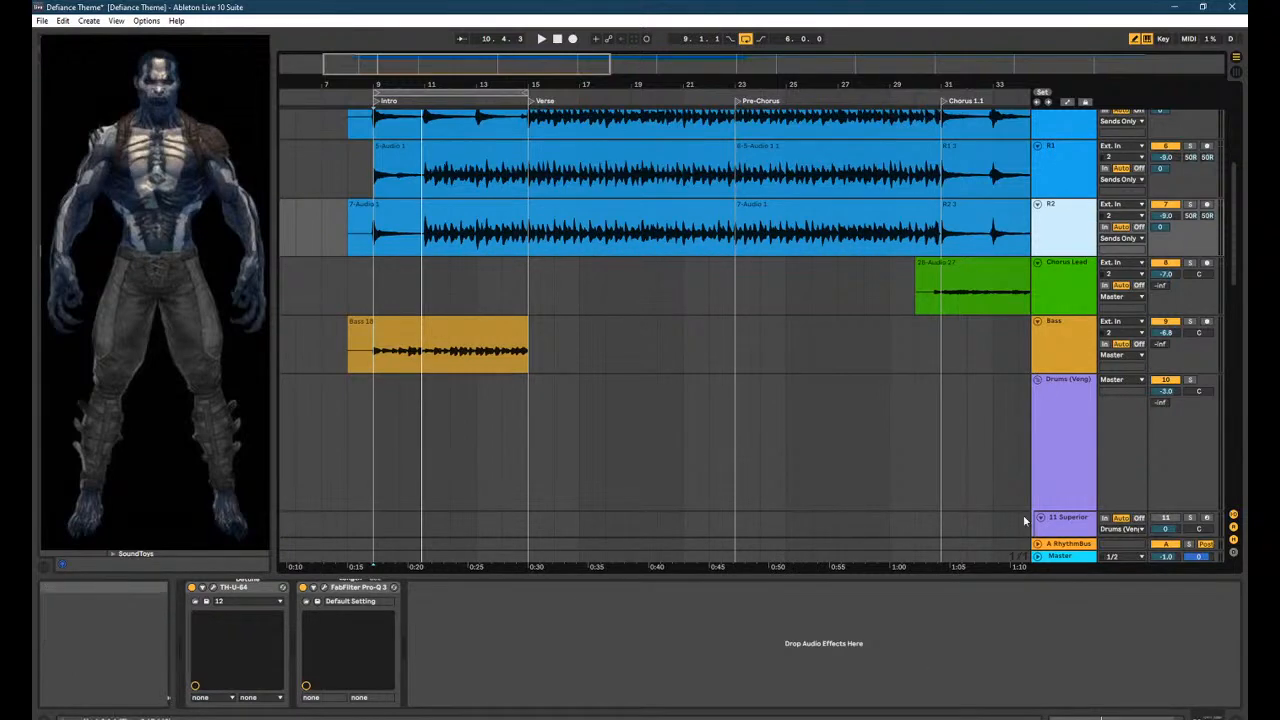
pyautogui.click(1037, 380)
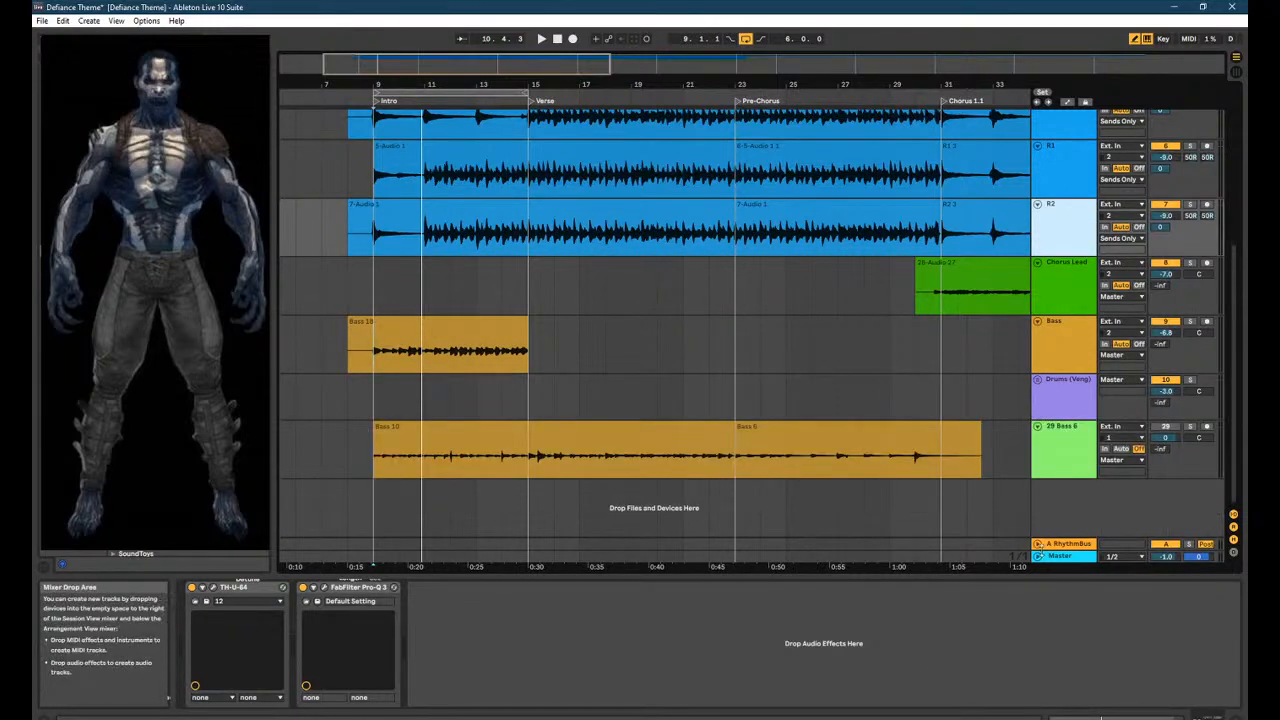
pyautogui.click(1038, 544)
pyautogui.click(1063, 527)
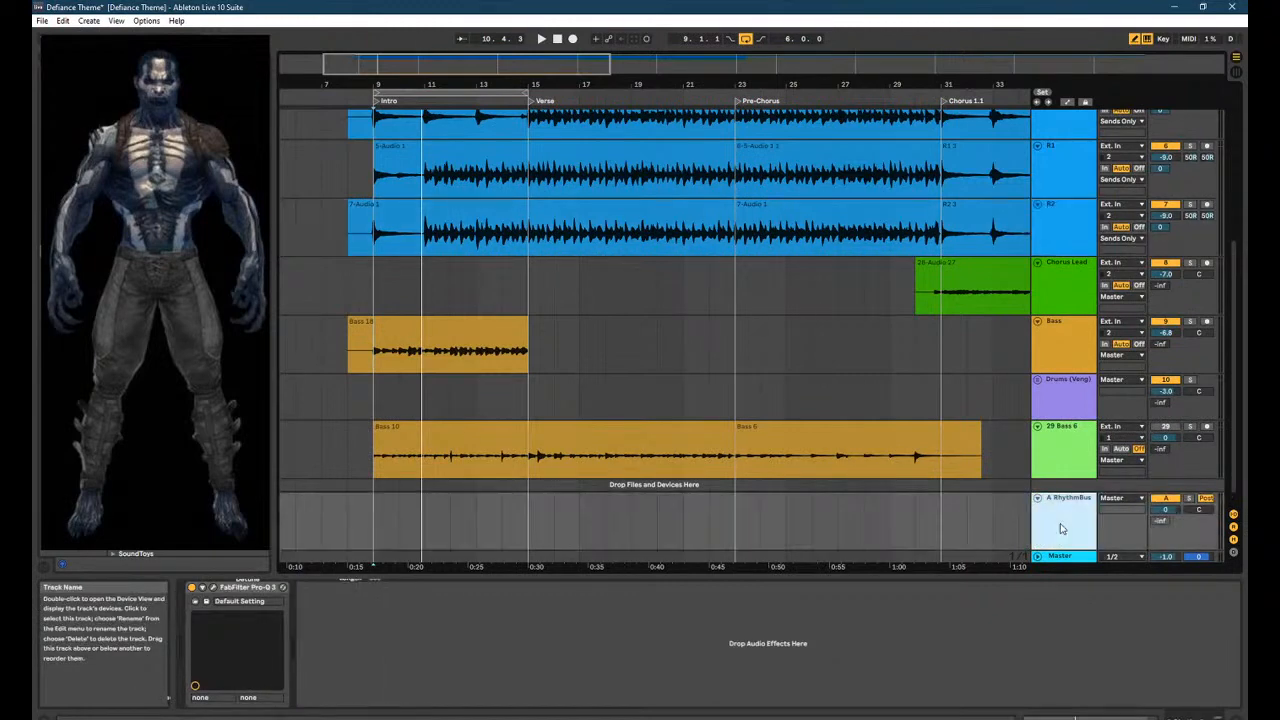
pyautogui.click(206, 601)
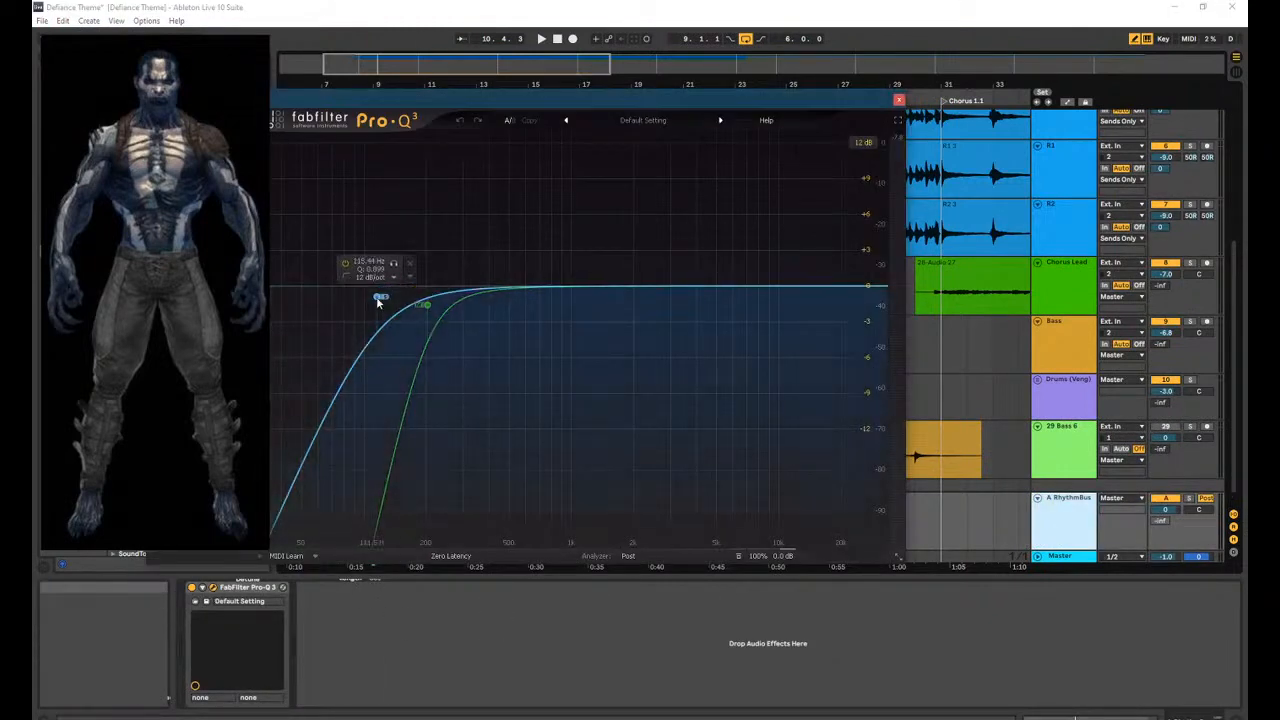
# Delete the 24 dB/oct Low Cut band from the RhythmBus equalizer.
pyautogui.click(380, 296)
pyautogui.click(484, 494)
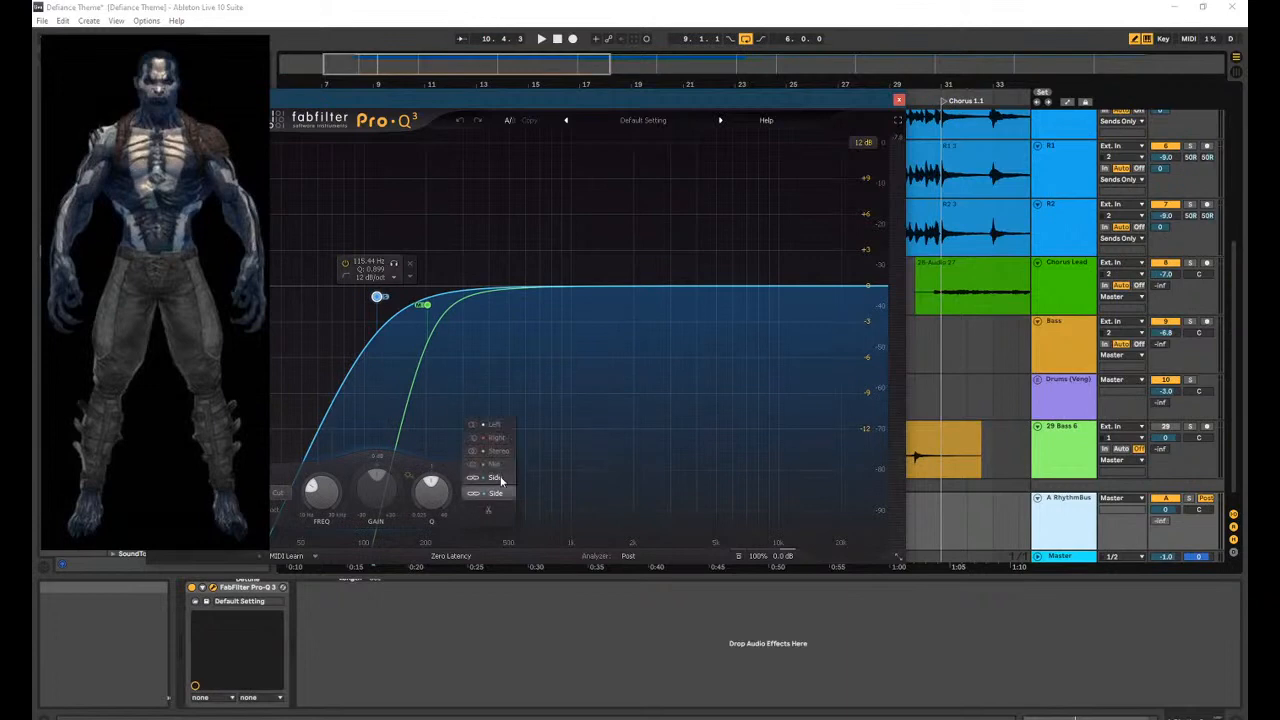
pyautogui.click(588, 148)
pyautogui.click(514, 120)
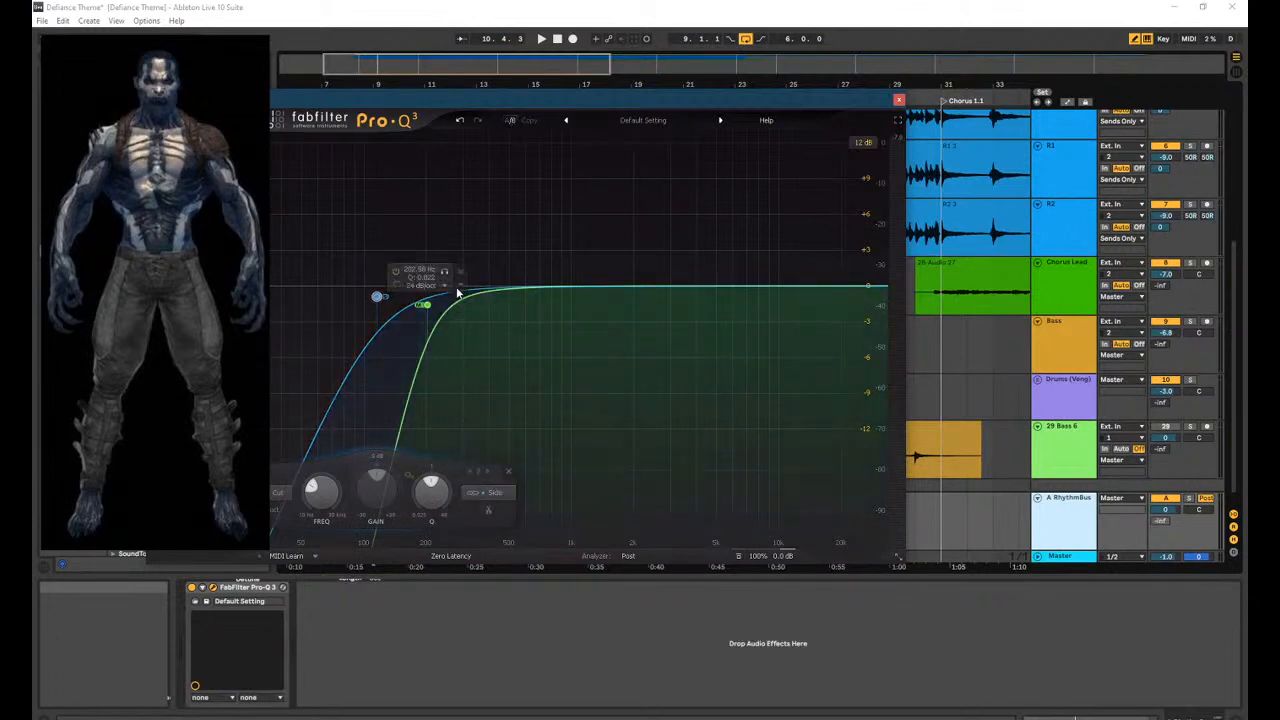
pyautogui.click(461, 272)
# Switch the remaining Low Cut band from Side to Stereo and raise its frequency to just above 200 Hz.
pyautogui.click(476, 492)
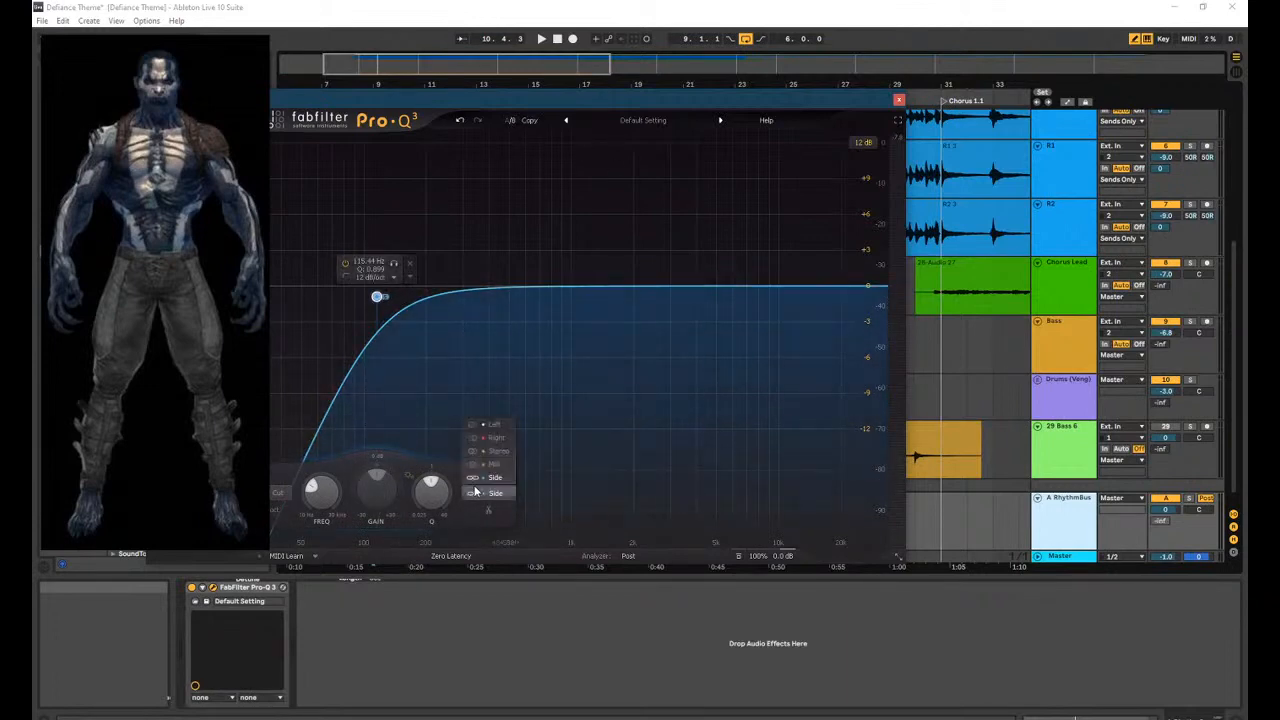
pyautogui.click(497, 451)
pyautogui.moveTo(377, 297); pyautogui.dragTo(423, 301)
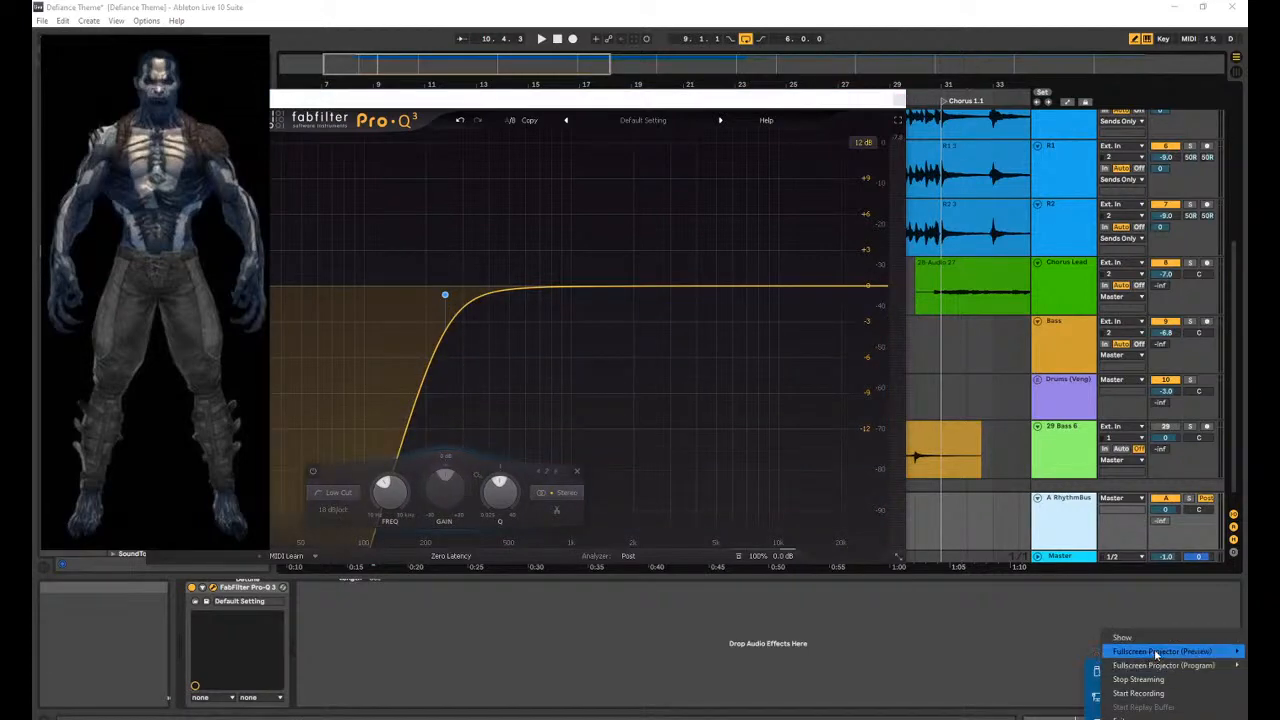
# Switch to OBS Studio, dismiss its reconnection notification, and return to Ableton Live.
pyautogui.click(1156, 641)
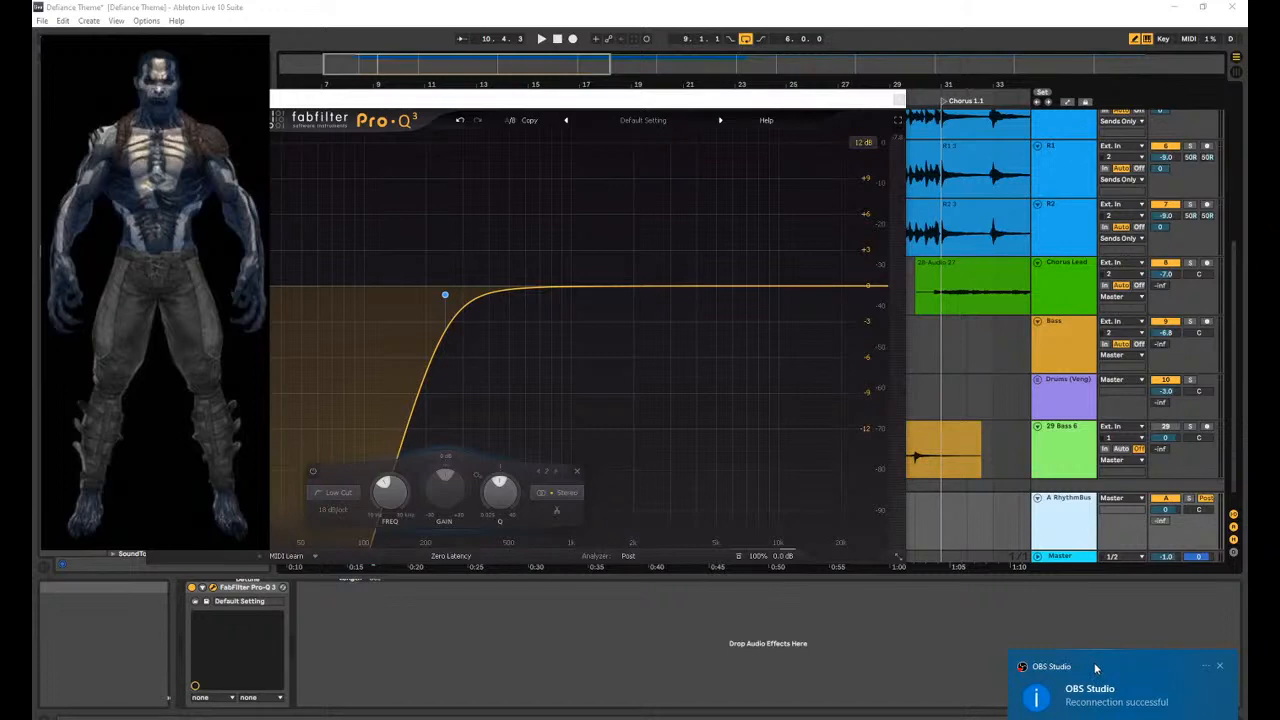
pyautogui.click(1104, 718)
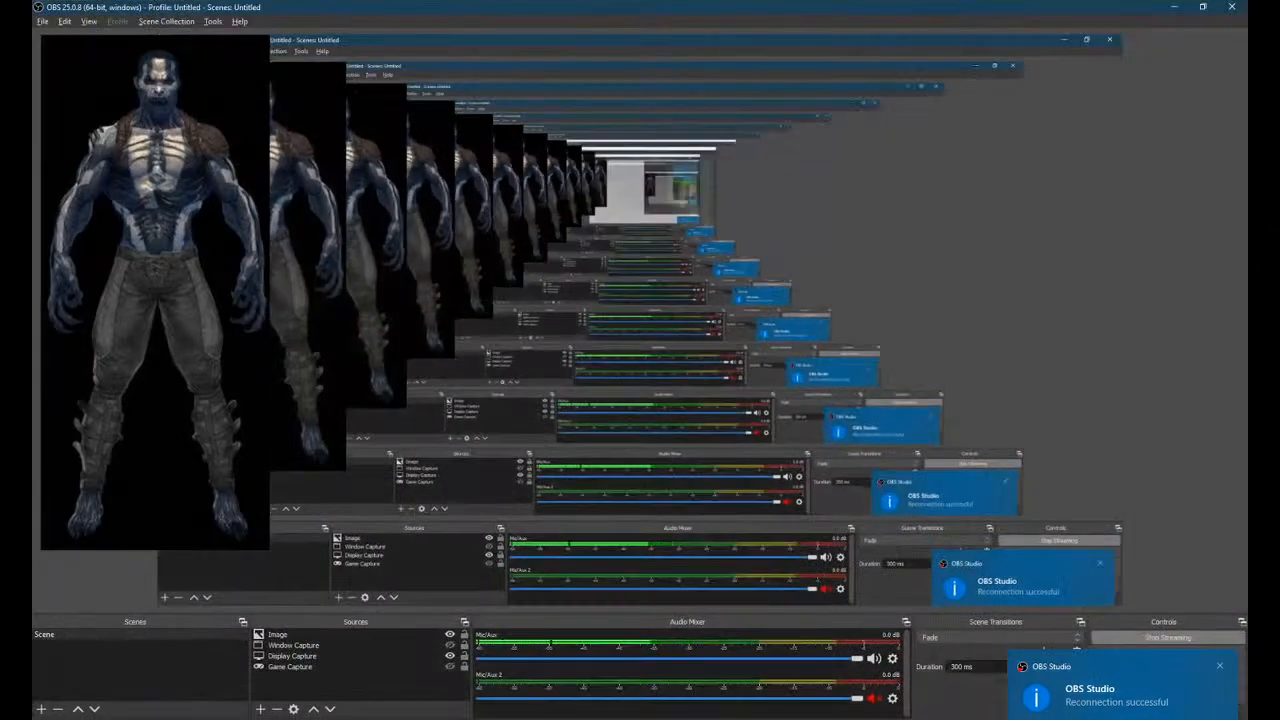
pyautogui.click(1219, 666)
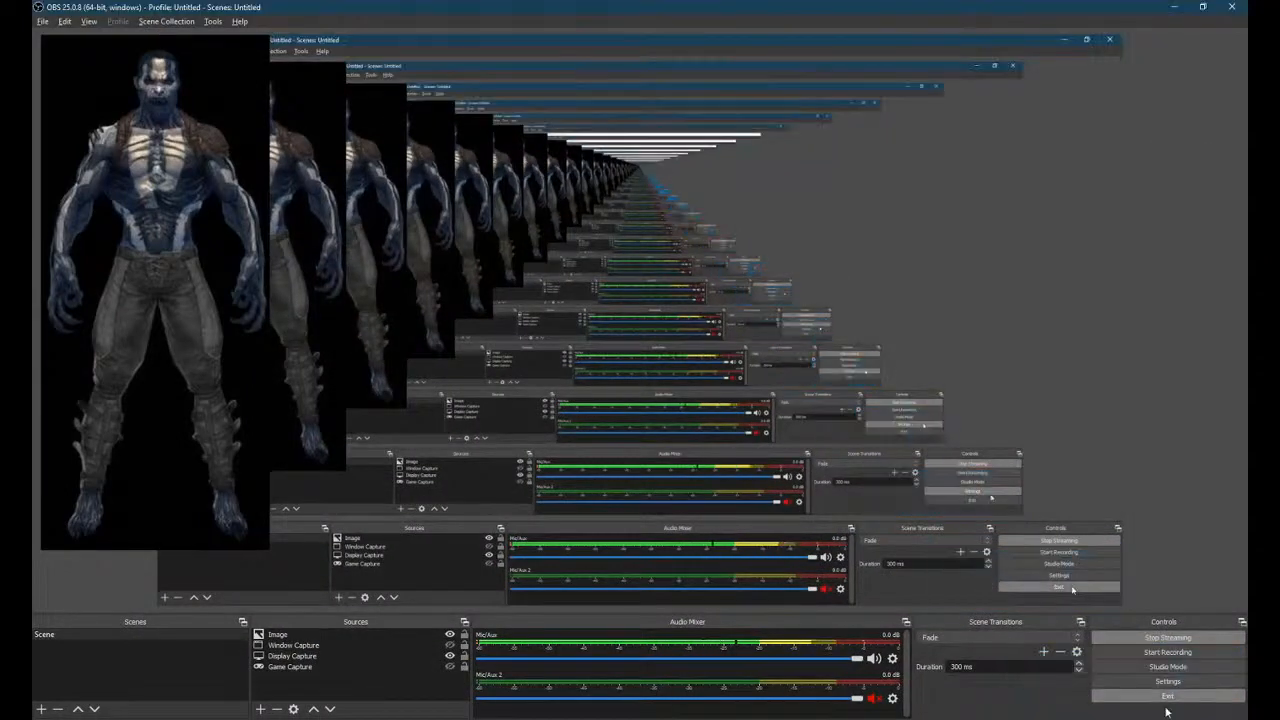
pyautogui.hotkey('alt', 'Tab')
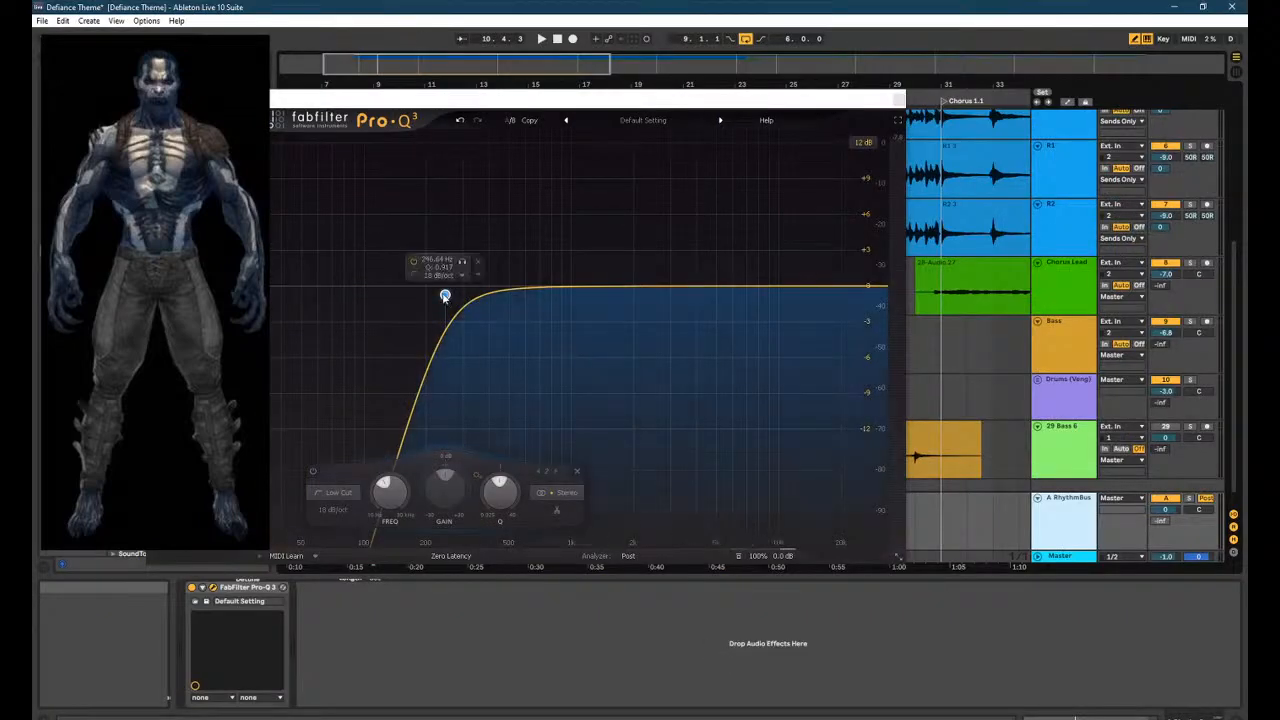
# Set the RhythmBus equalizer's Low Cut frequency to about 250 Hz and close the equalizer.
pyautogui.moveTo(445, 295)
pyautogui.mouseDown()
pyautogui.moveTo(457, 287)
pyautogui.moveTo(446, 296)
pyautogui.mouseUp()
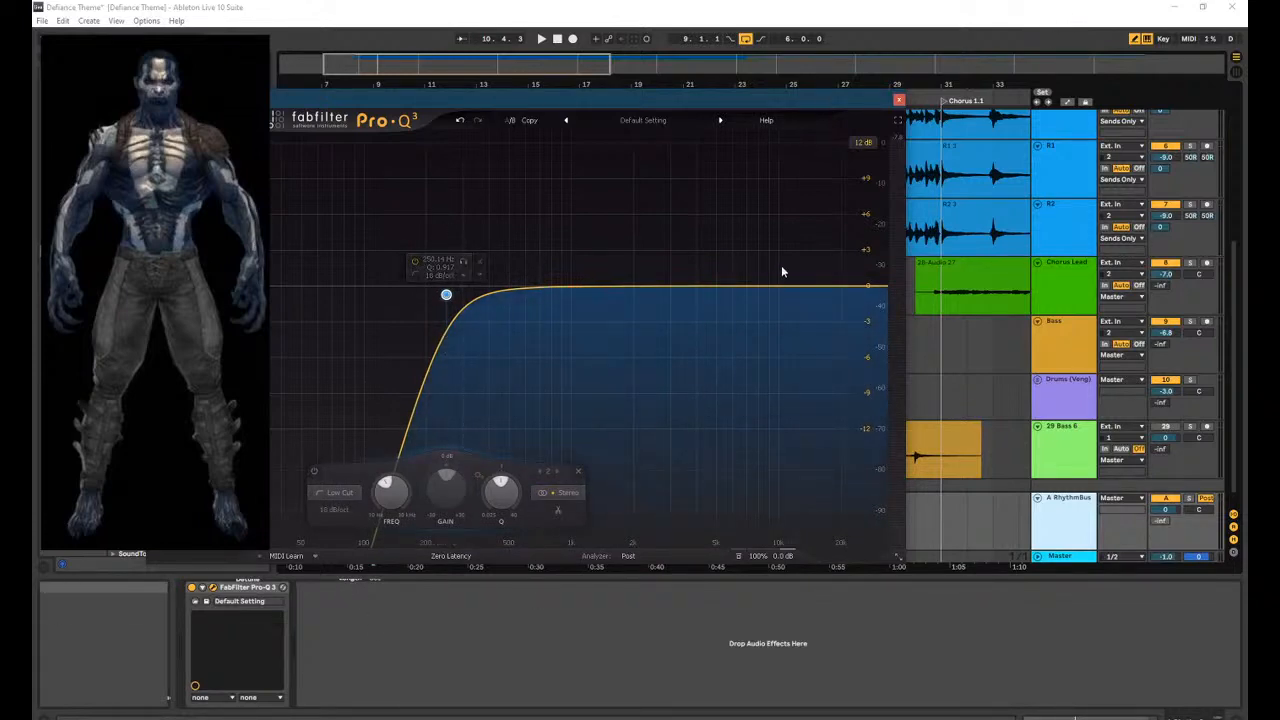
pyautogui.click(898, 102)
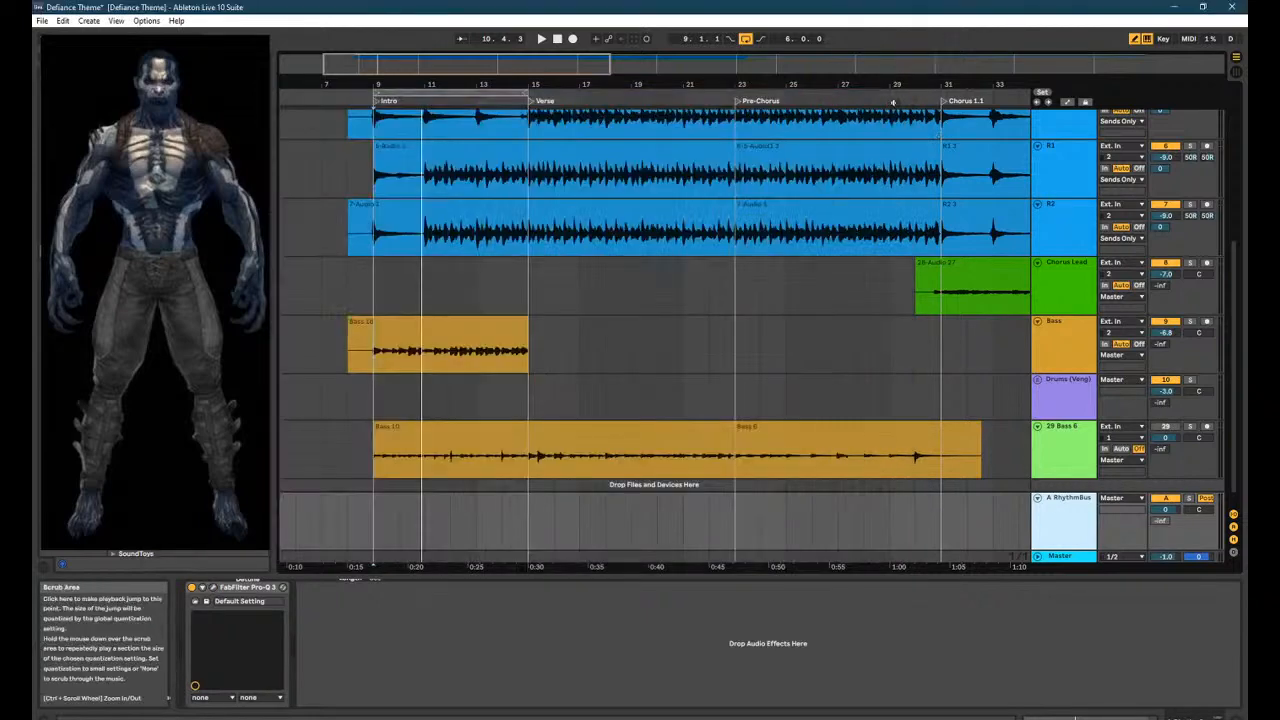
# Play the mix and set the Bass track volume to -8.0 dB.
pyautogui.press('space')
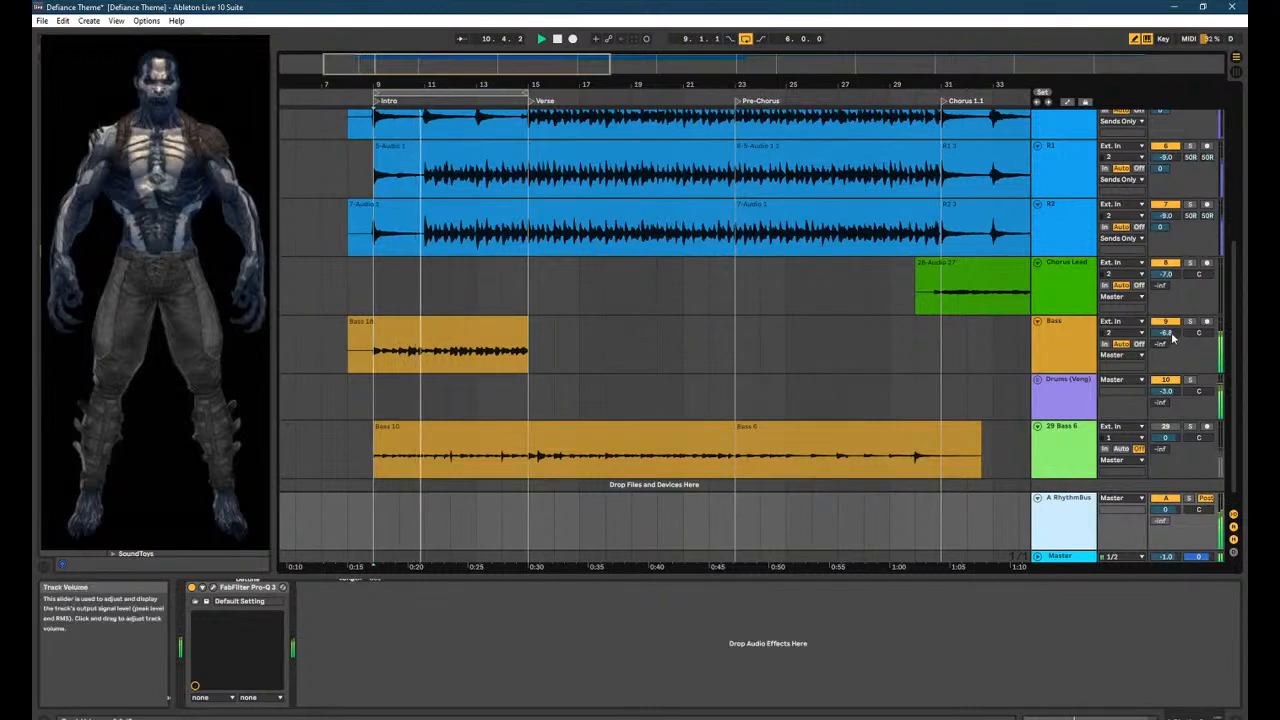
pyautogui.moveTo(1173, 338); pyautogui.dragTo(1173, 420)
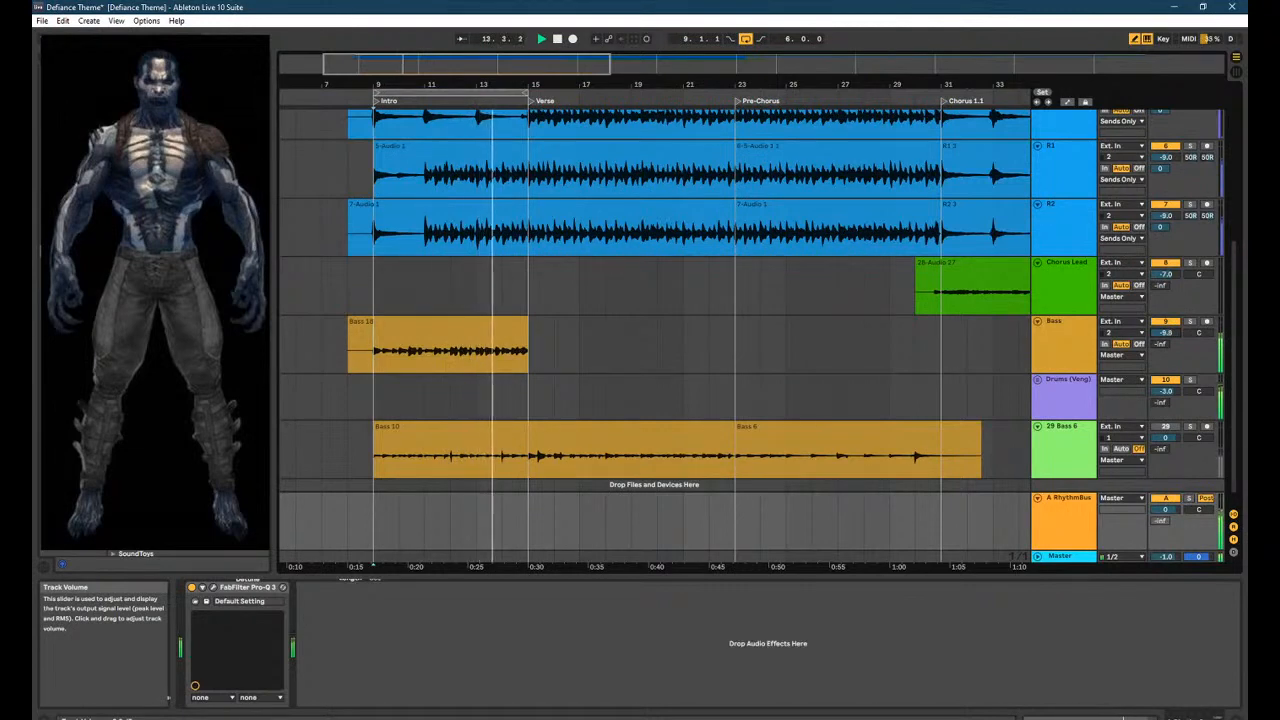
pyautogui.moveTo(1173, 338); pyautogui.dragTo(1173, 336)
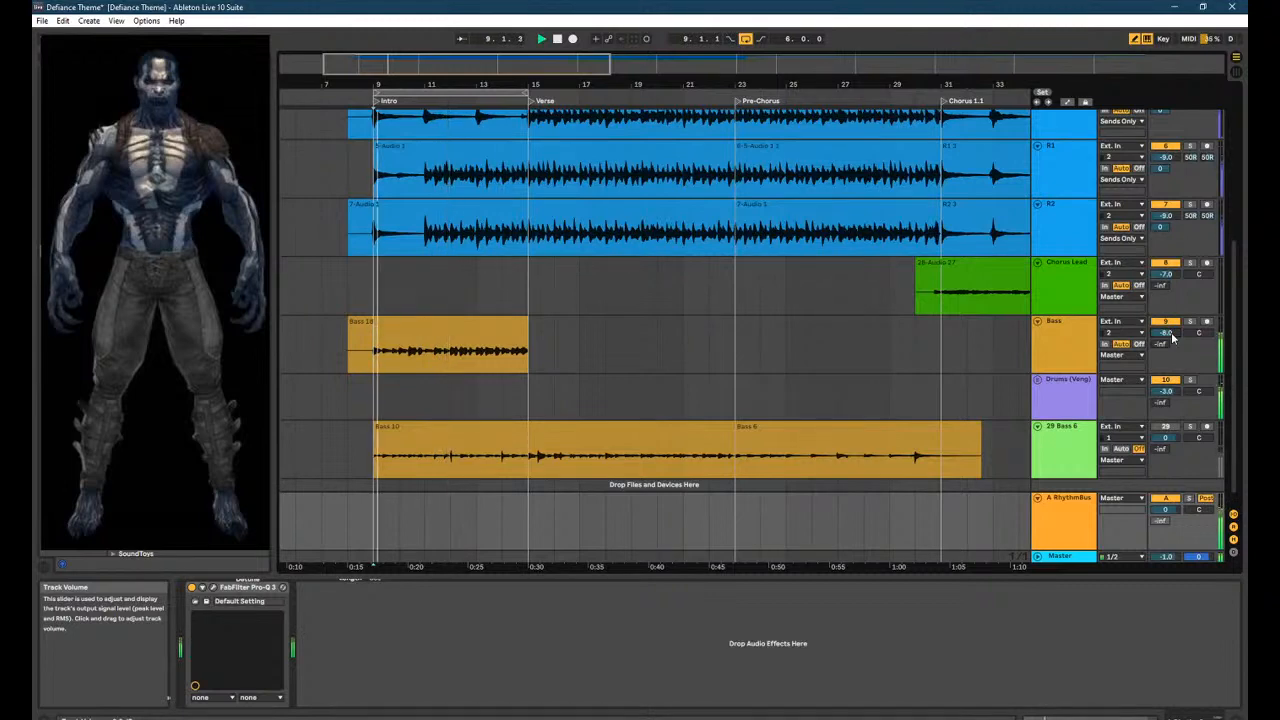
# Open the last FabFilter Pro-Q 3 on the Bass track, examine its spectrum against the guitars, and close it.
pyautogui.click(1080, 349)
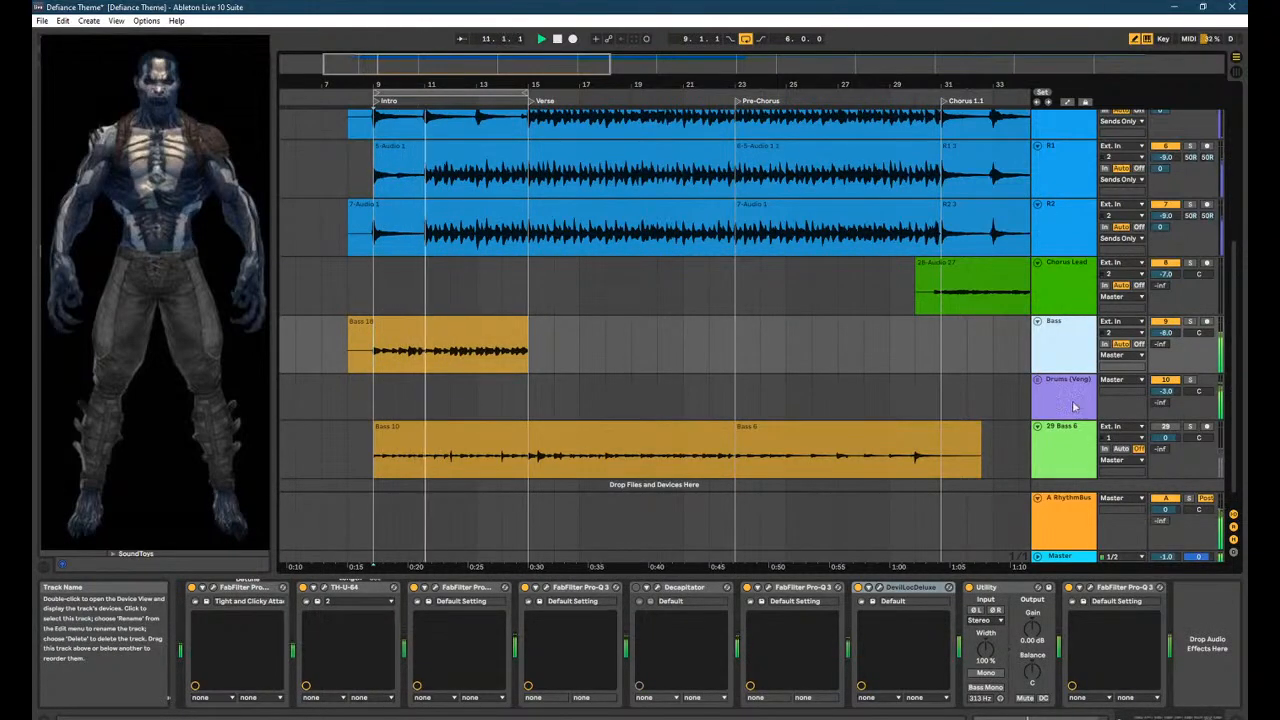
pyautogui.click(1090, 587)
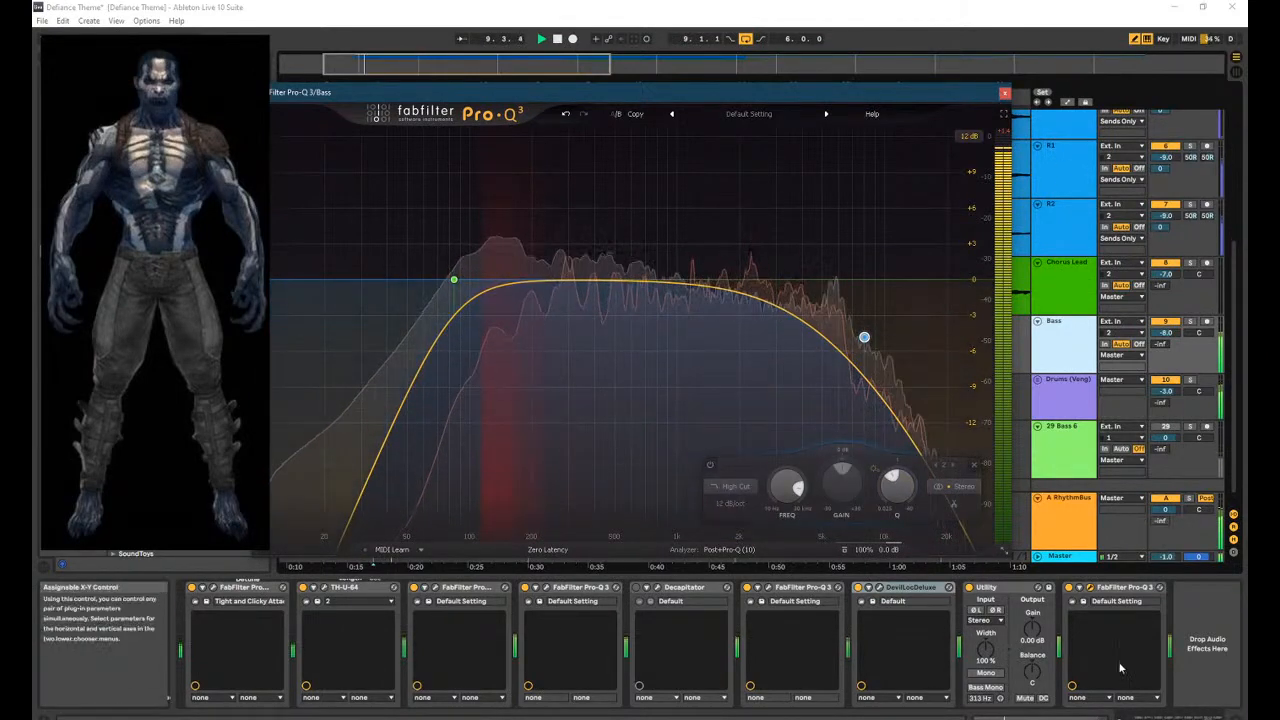
pyautogui.click(1003, 94)
# Reopen the FabFilter Pro-Q 3 on the A RhythmBus return and raise its Low Cut frequency to about 270 Hz.
pyautogui.click(655, 553)
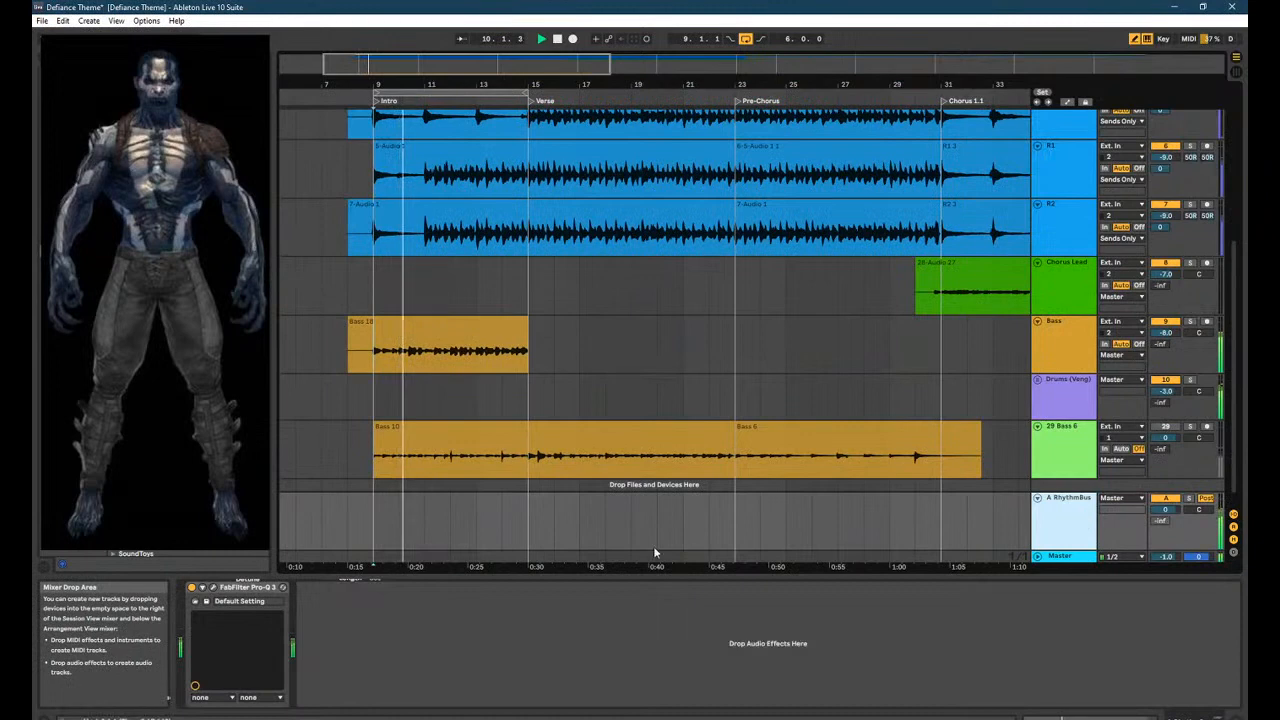
pyautogui.click(213, 588)
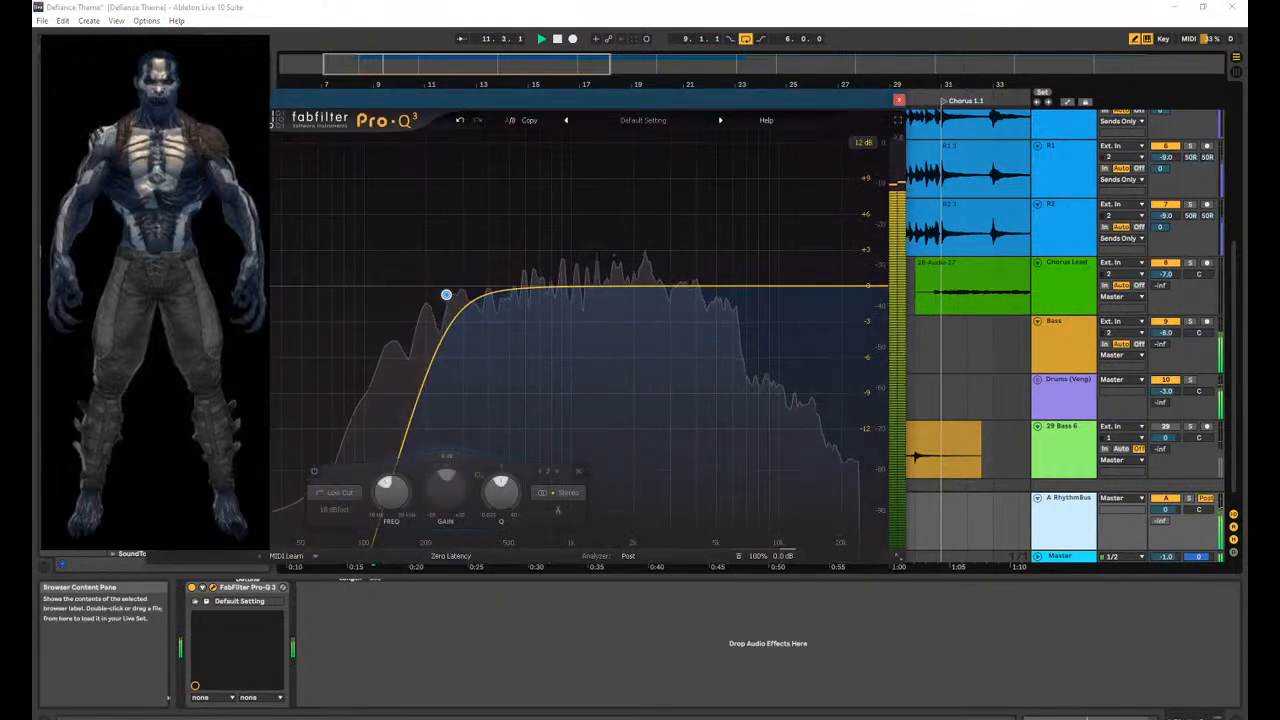
pyautogui.moveTo(444, 301)
pyautogui.mouseDown()
pyautogui.moveTo(457, 299)
pyautogui.moveTo(445, 301)
pyautogui.moveTo(445, 268)
pyautogui.moveTo(672, 268)
pyautogui.moveTo(476, 272)
pyautogui.moveTo(486, 278)
pyautogui.moveTo(461, 296)
pyautogui.moveTo(420, 294)
pyautogui.moveTo(459, 303)
pyautogui.mouseUp()
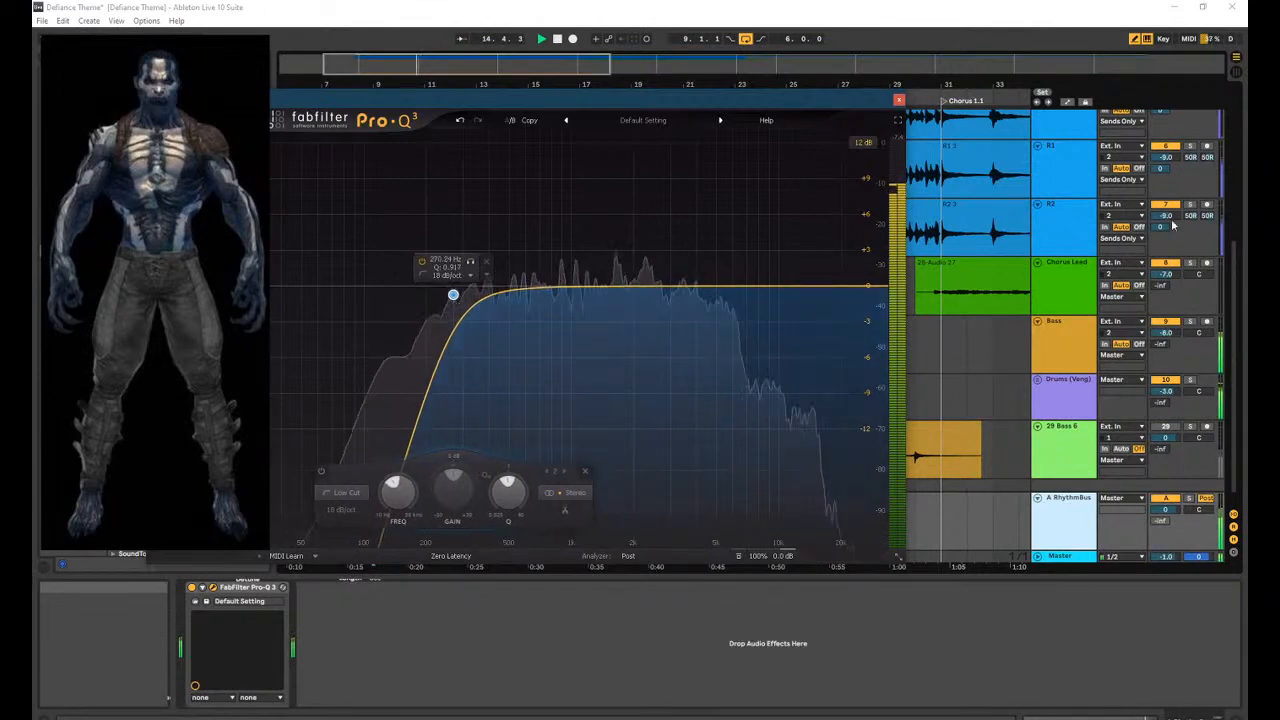
# Compare the Bass equalizer's Post spectrum with the external Pro-Q (10) spectrum by toggling Post, then stop playback and close the equalizer.
pyautogui.click(1066, 341)
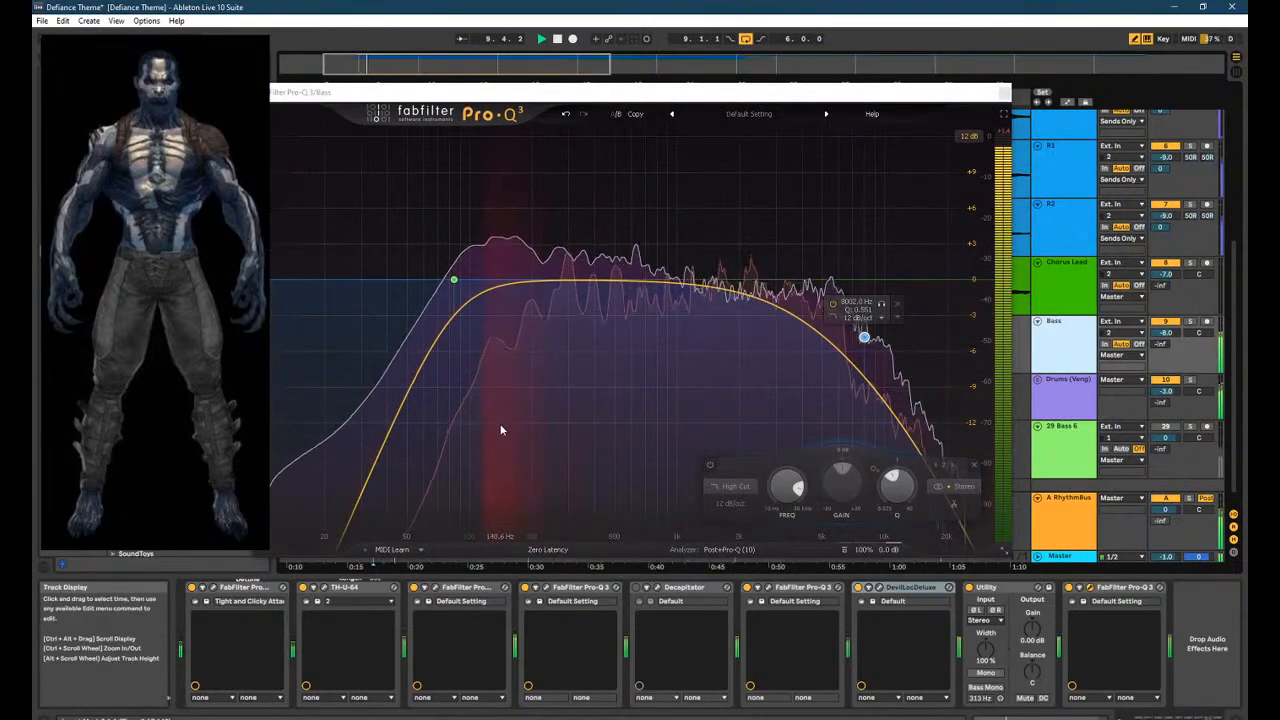
pyautogui.click(732, 550)
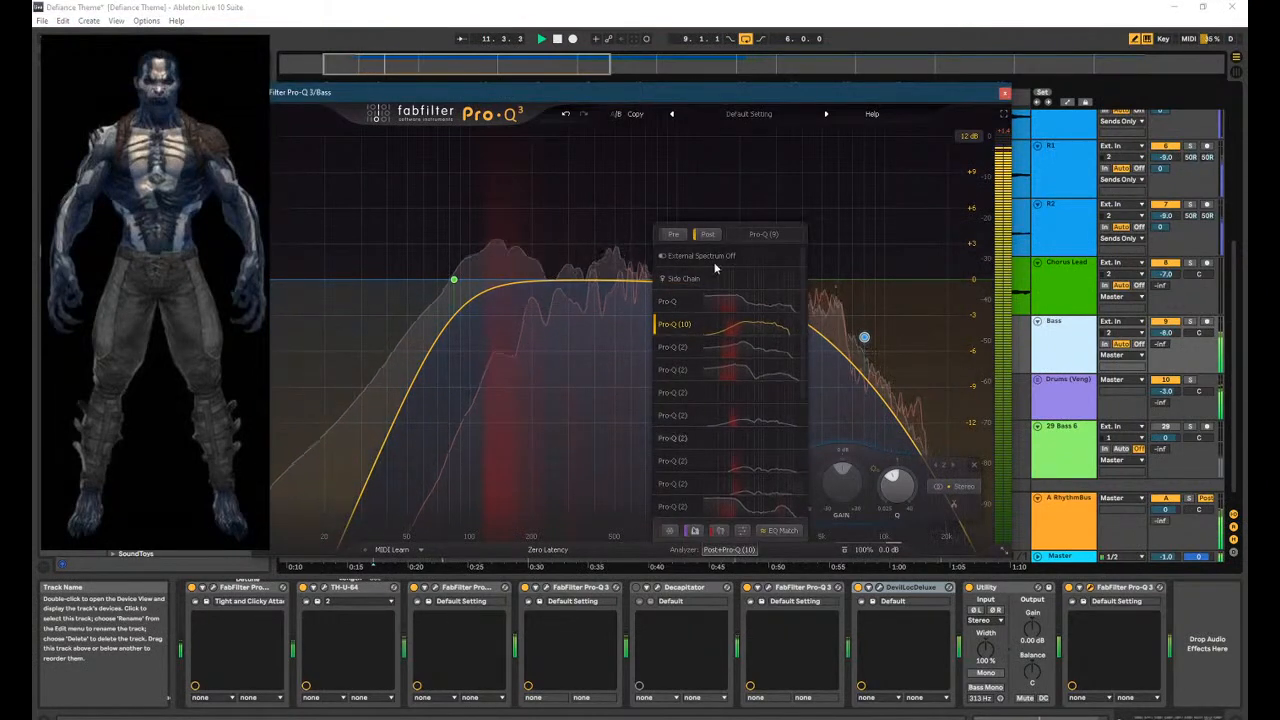
pyautogui.click(707, 236)
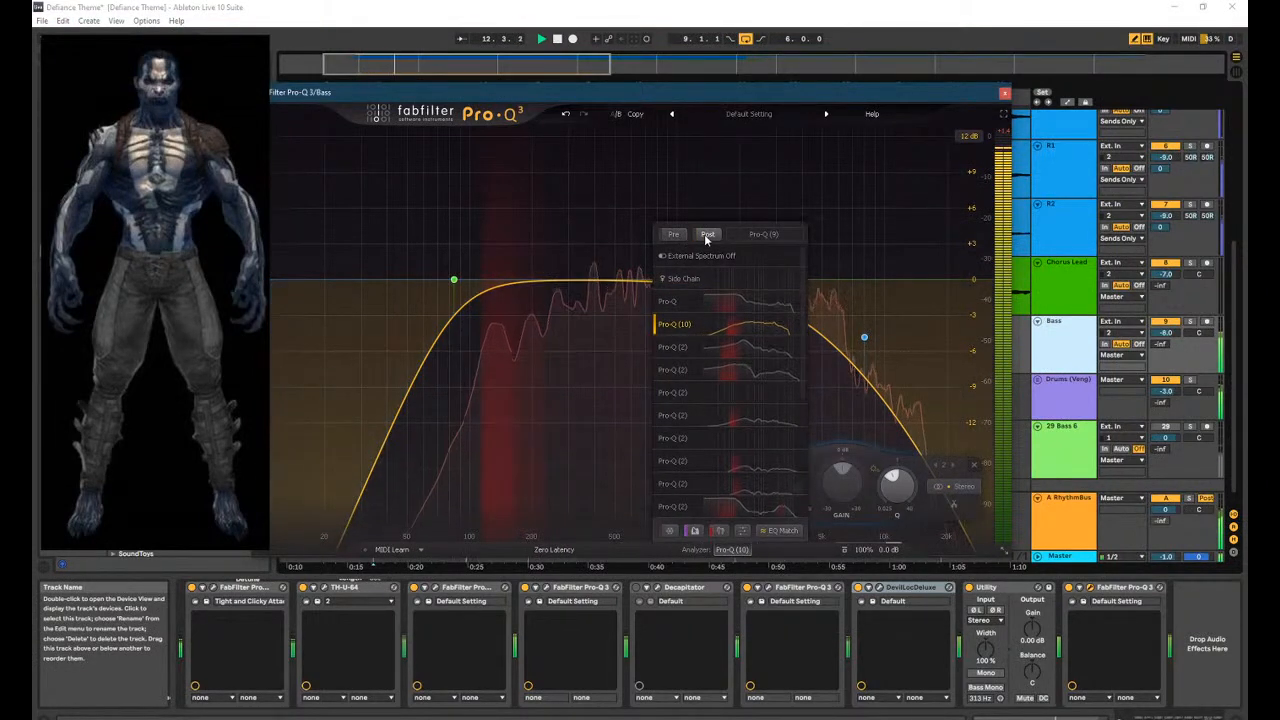
pyautogui.click(706, 235)
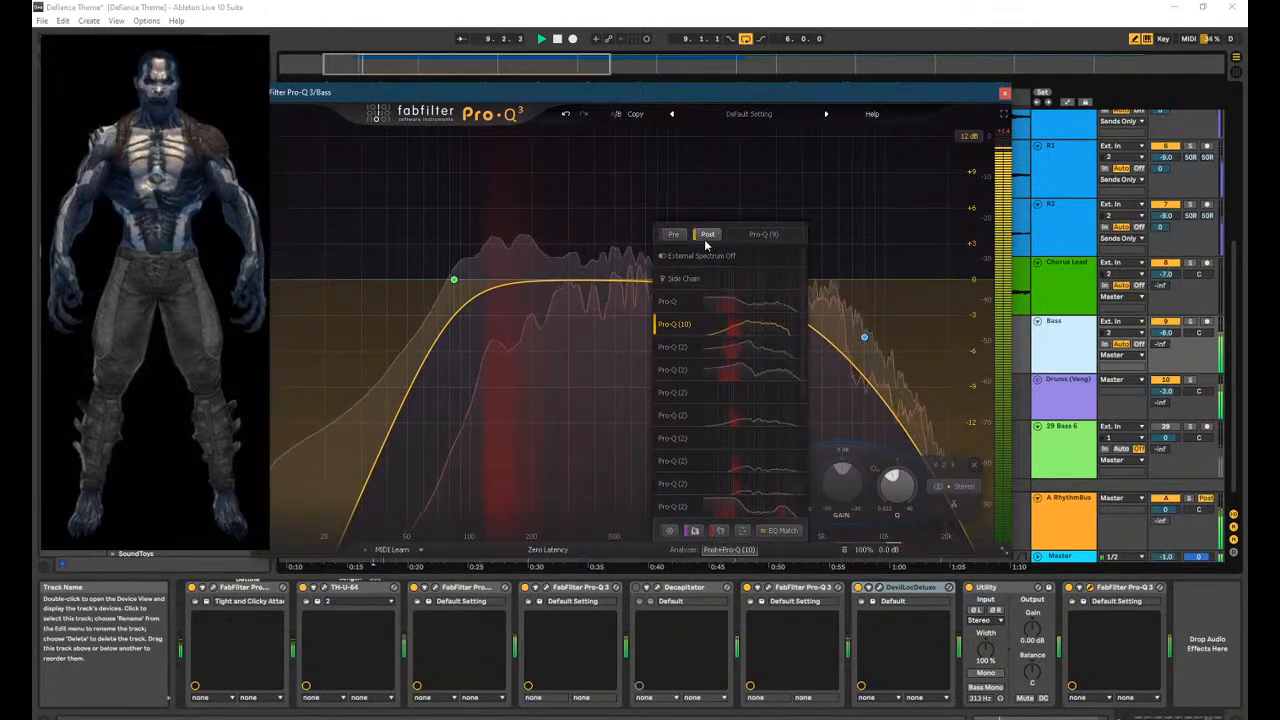
pyautogui.click(704, 239)
pyautogui.click(704, 239)
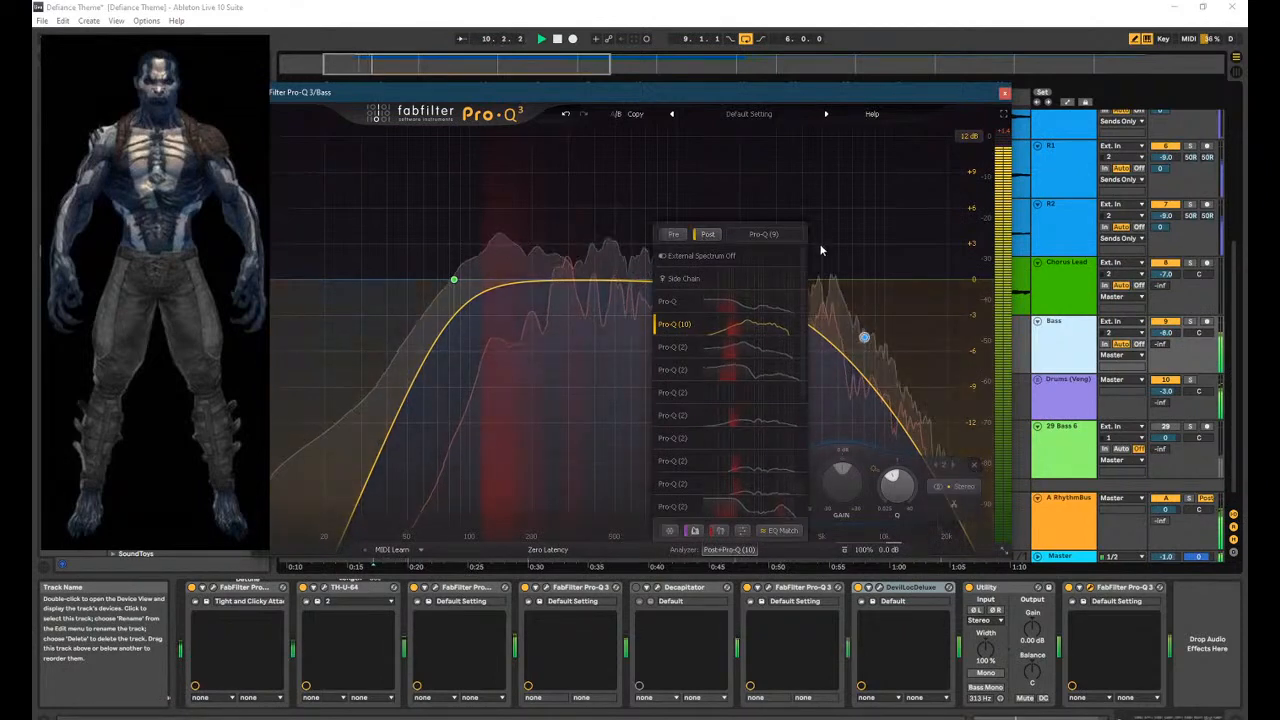
pyautogui.press('space')
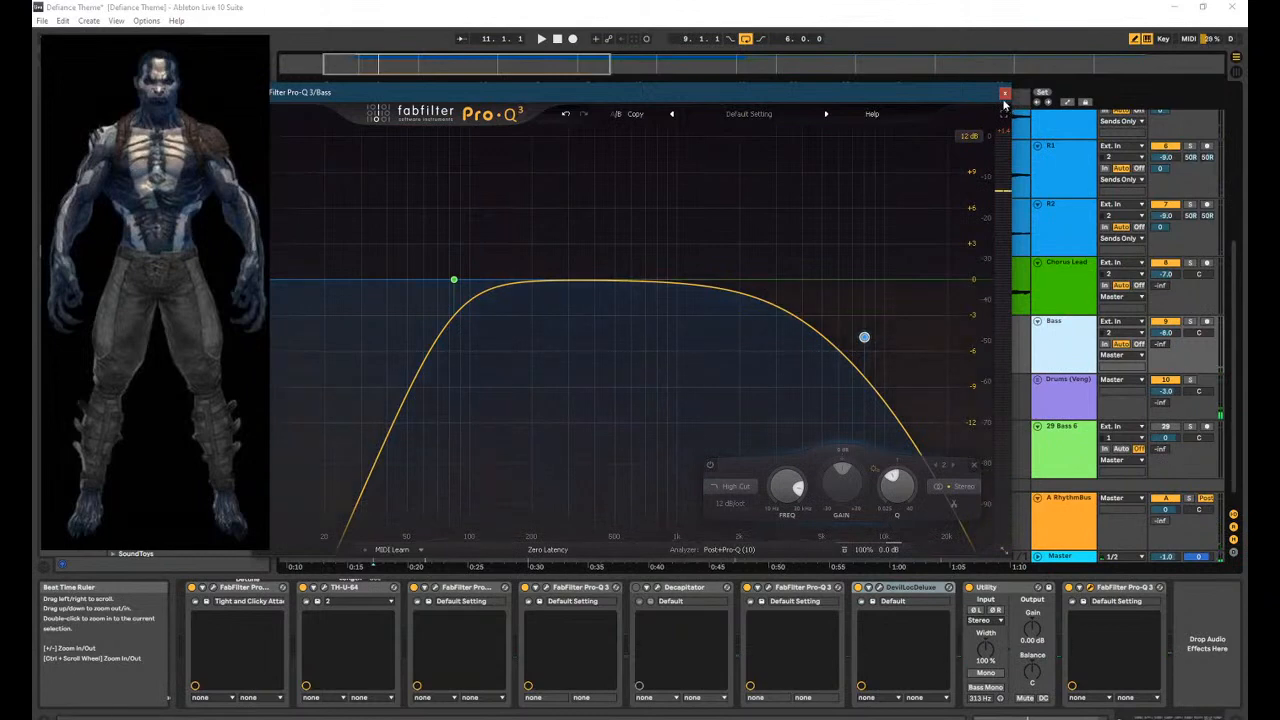
pyautogui.click(1005, 93)
# Play the mix, pull the bass nearly silent for comparison, and set the Bass track volume to -8.5 dB.
pyautogui.press('space')
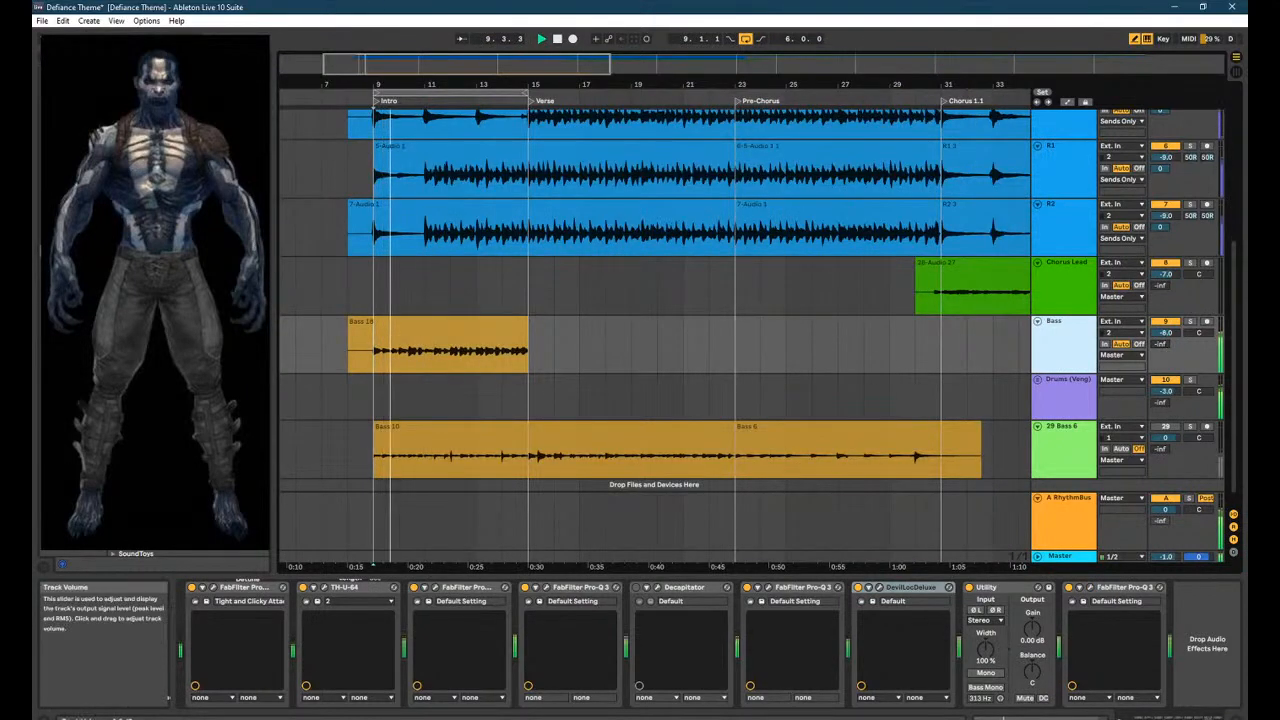
pyautogui.moveTo(1165, 333); pyautogui.dragTo(1165, 440)
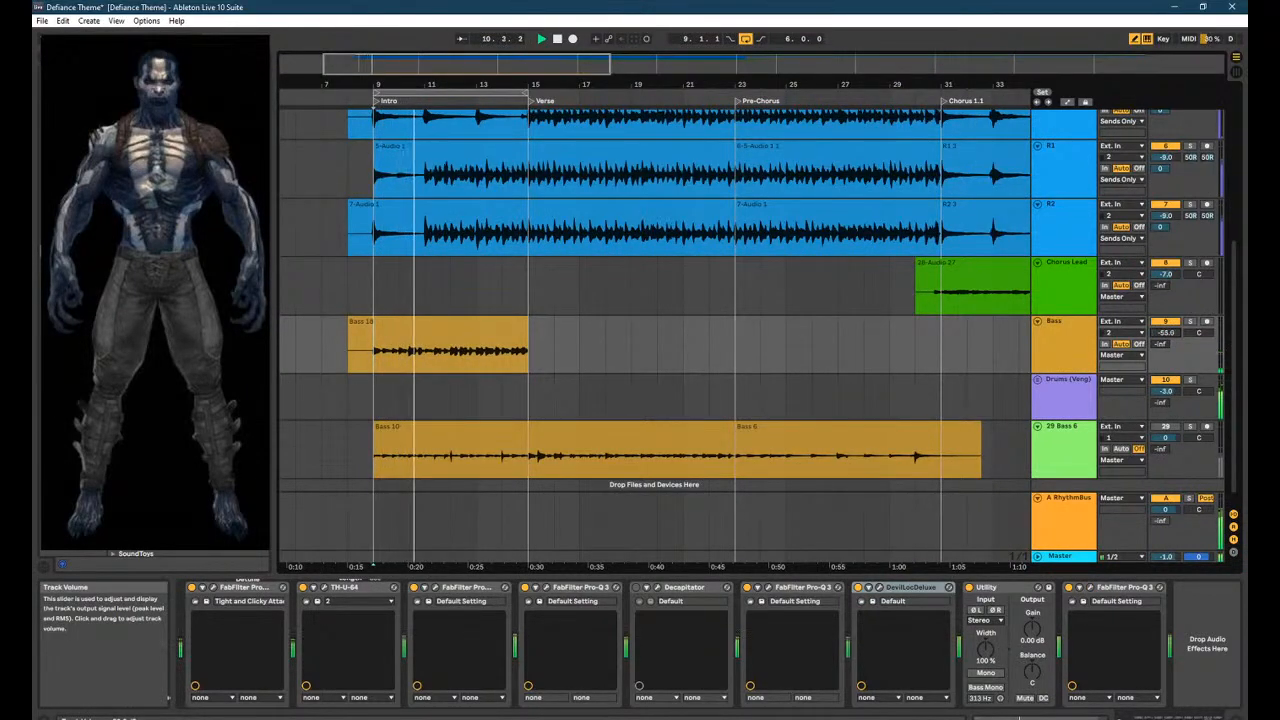
pyautogui.moveTo(1165, 333); pyautogui.dragTo(1165, 323)
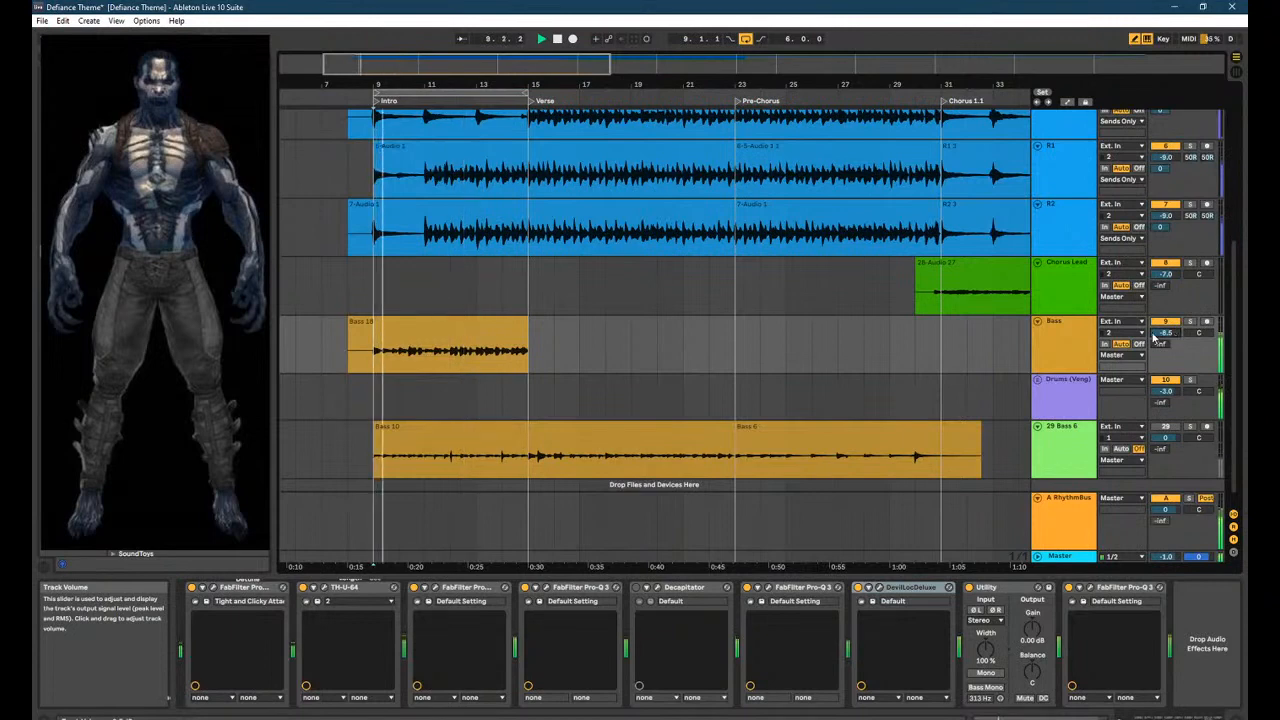
# Add a bell cut of about 4.5 dB between 500 Hz and 1 kHz in the Bass track's last Pro-Q 3 and audition it soloed.
pyautogui.click(1066, 346)
pyautogui.click(1093, 588)
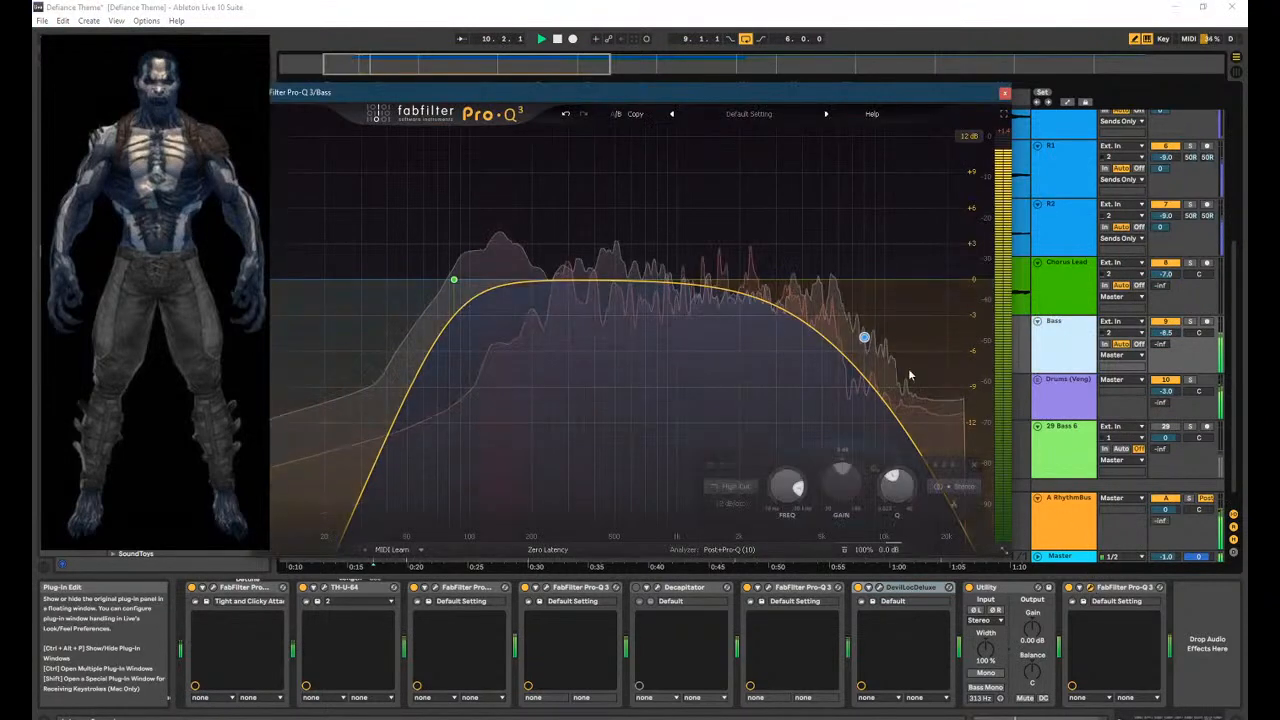
pyautogui.moveTo(864, 337)
pyautogui.mouseDown()
pyautogui.moveTo(858, 268)
pyautogui.moveTo(883, 289)
pyautogui.moveTo(858, 289)
pyautogui.moveTo(873, 279)
pyautogui.moveTo(869, 252)
pyautogui.moveTo(865, 321)
pyautogui.mouseUp()
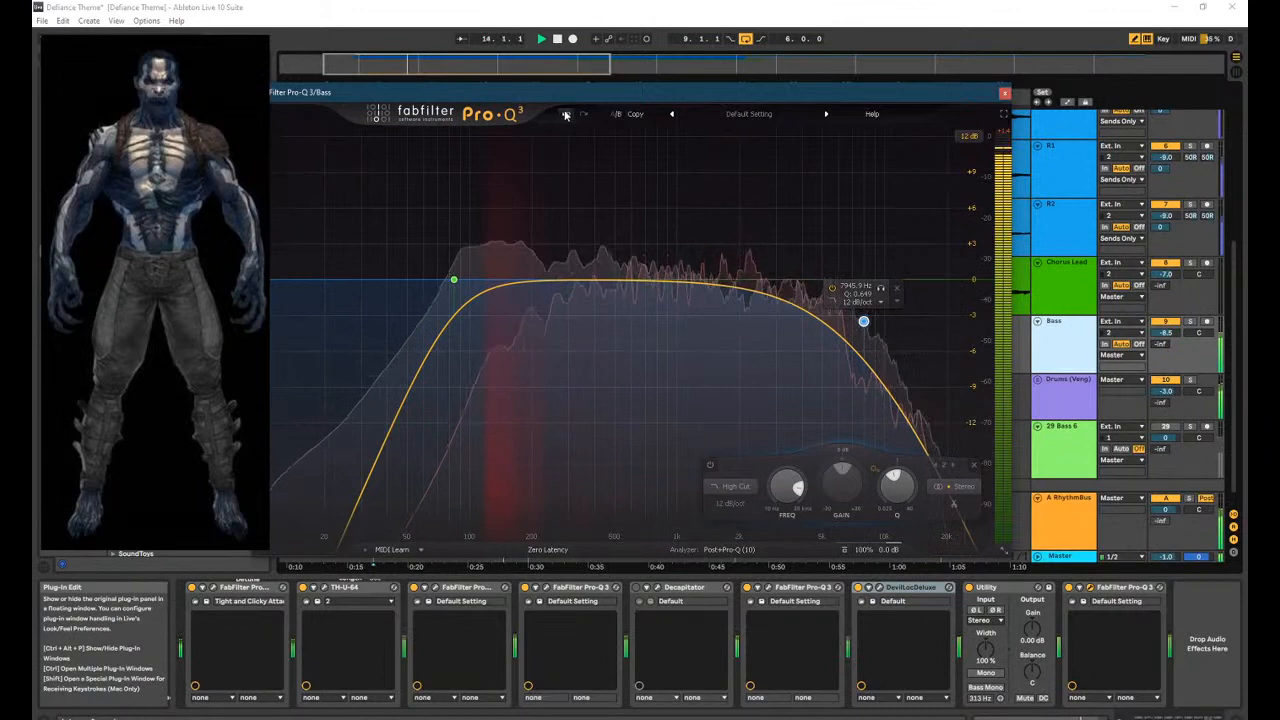
pyautogui.moveTo(606, 284); pyautogui.dragTo(638, 334)
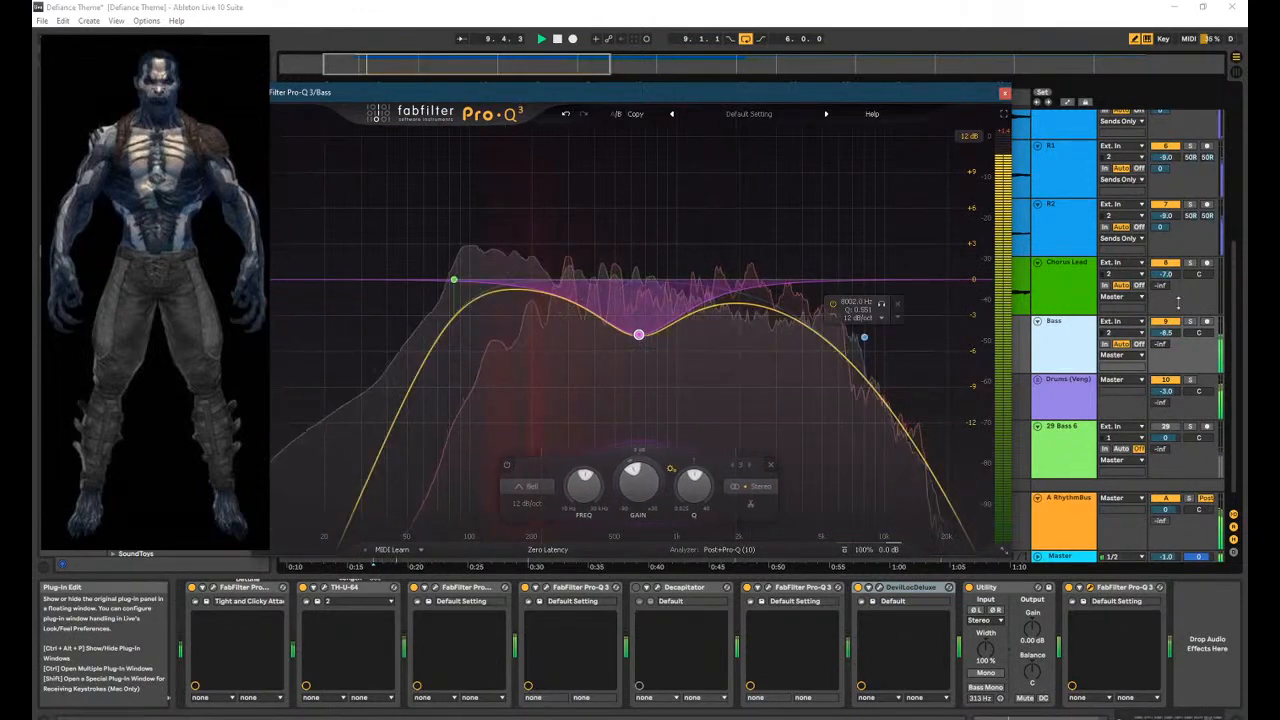
pyautogui.click(1189, 327)
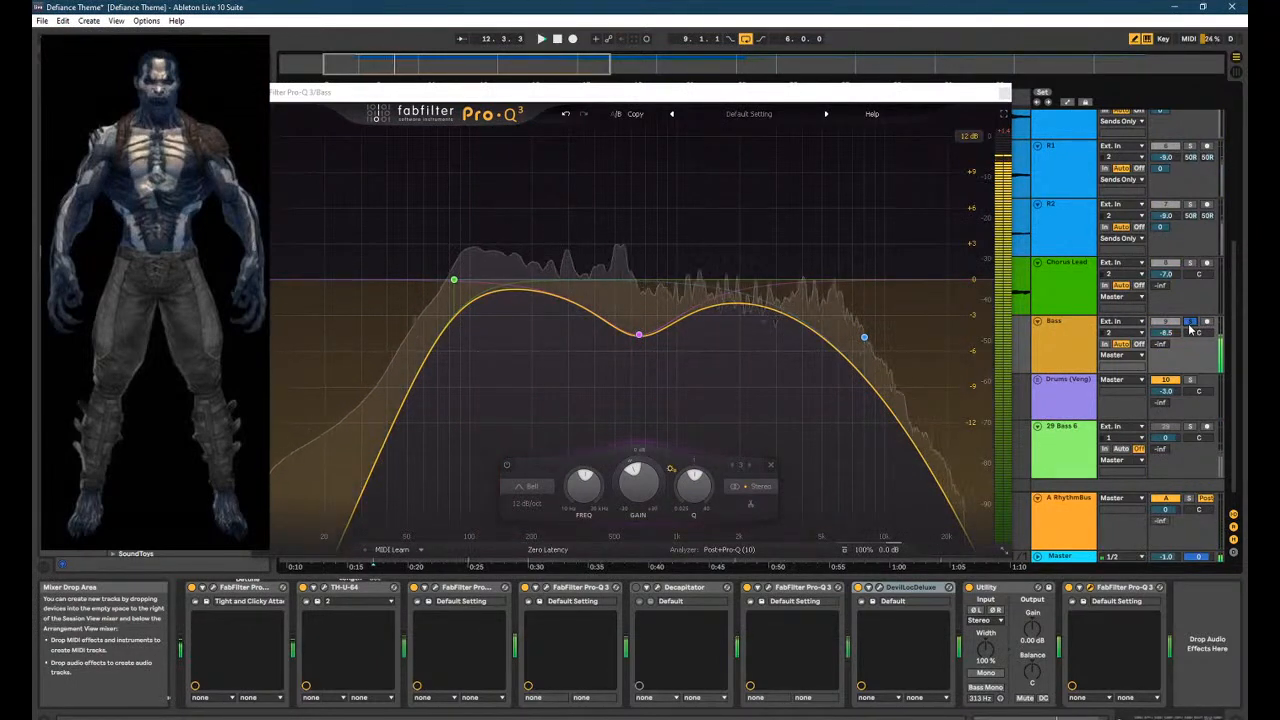
pyautogui.press('space')
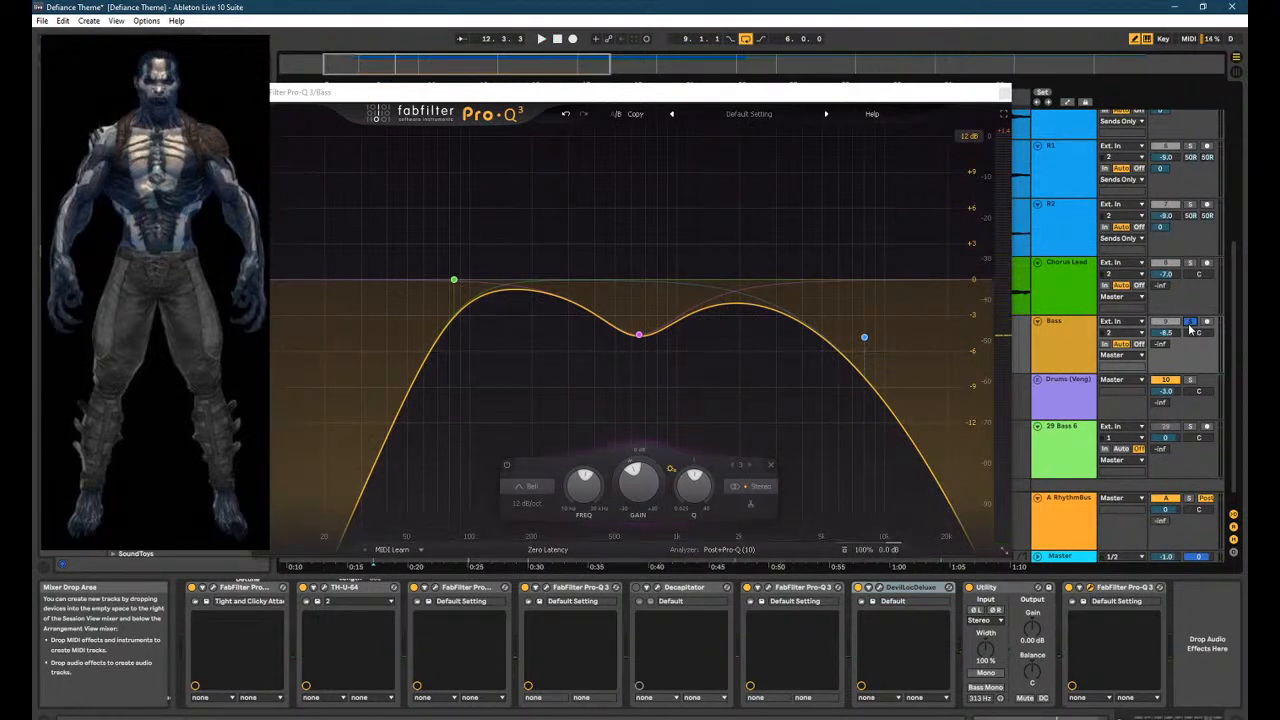
# Switch to Voicemeeter Banana to check the audio routing and return to the RhythmBus equalizer in Ableton Live.
pyautogui.hotkey('alt', 'Tab')
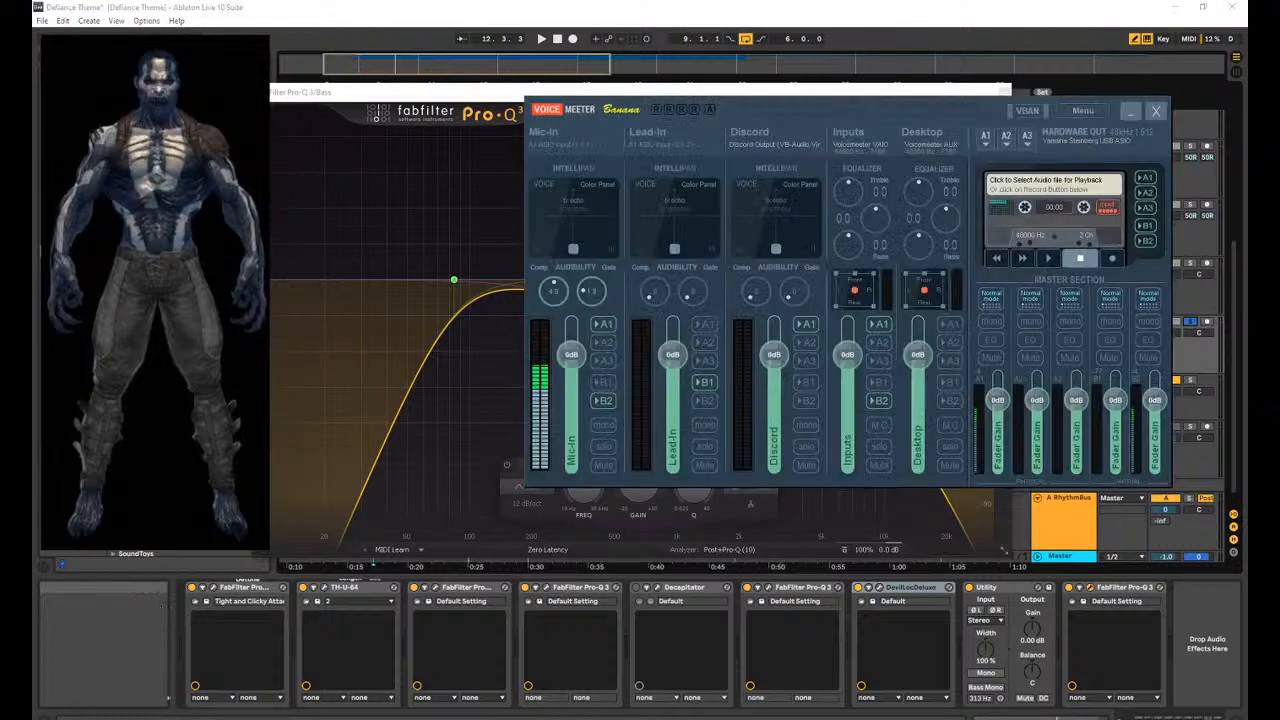
pyautogui.click(942, 5)
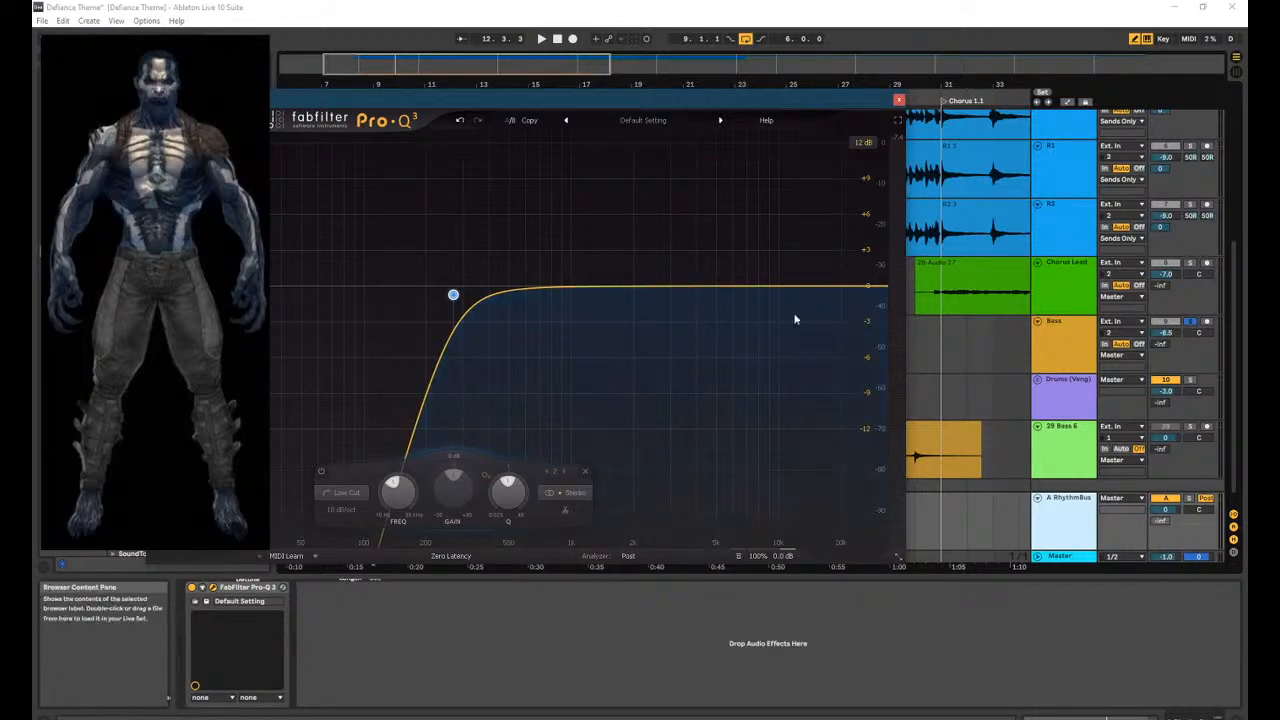
# Solo the A RhythmBus return, try its volume at 6.0 dB during playback, and reset it to 0 dB for the full mix.
pyautogui.click(1189, 500)
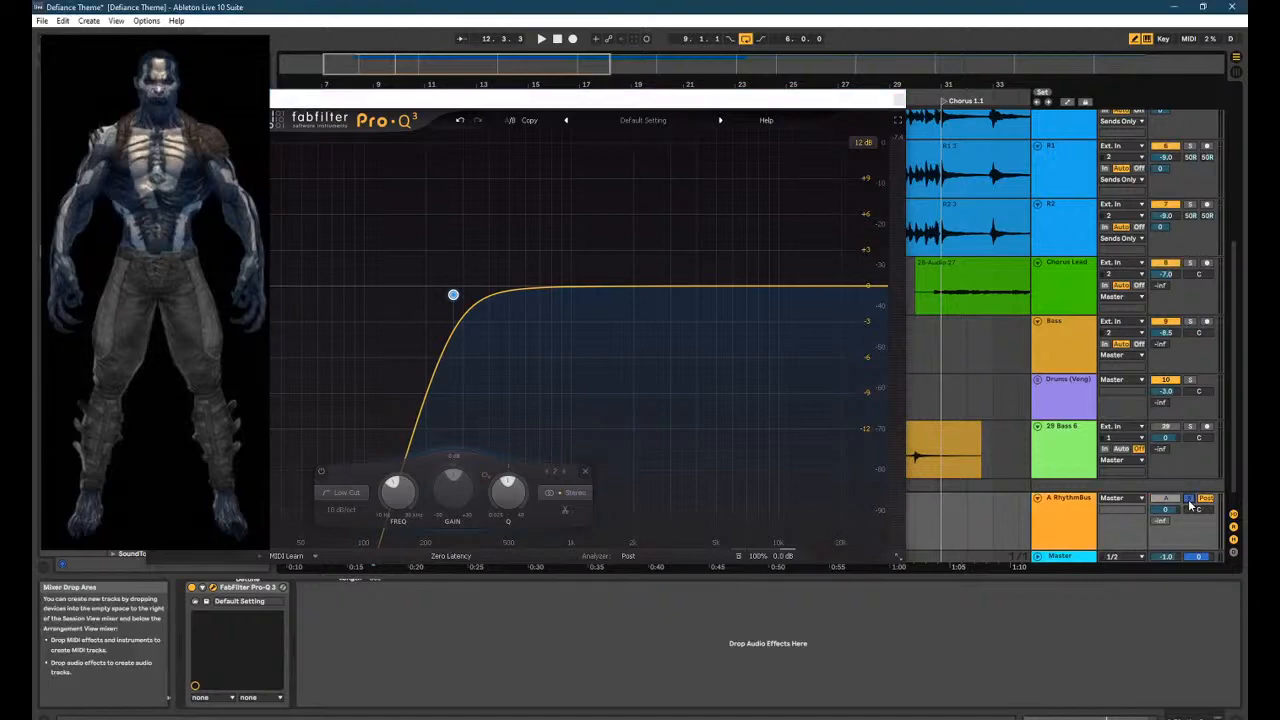
pyautogui.press('space')
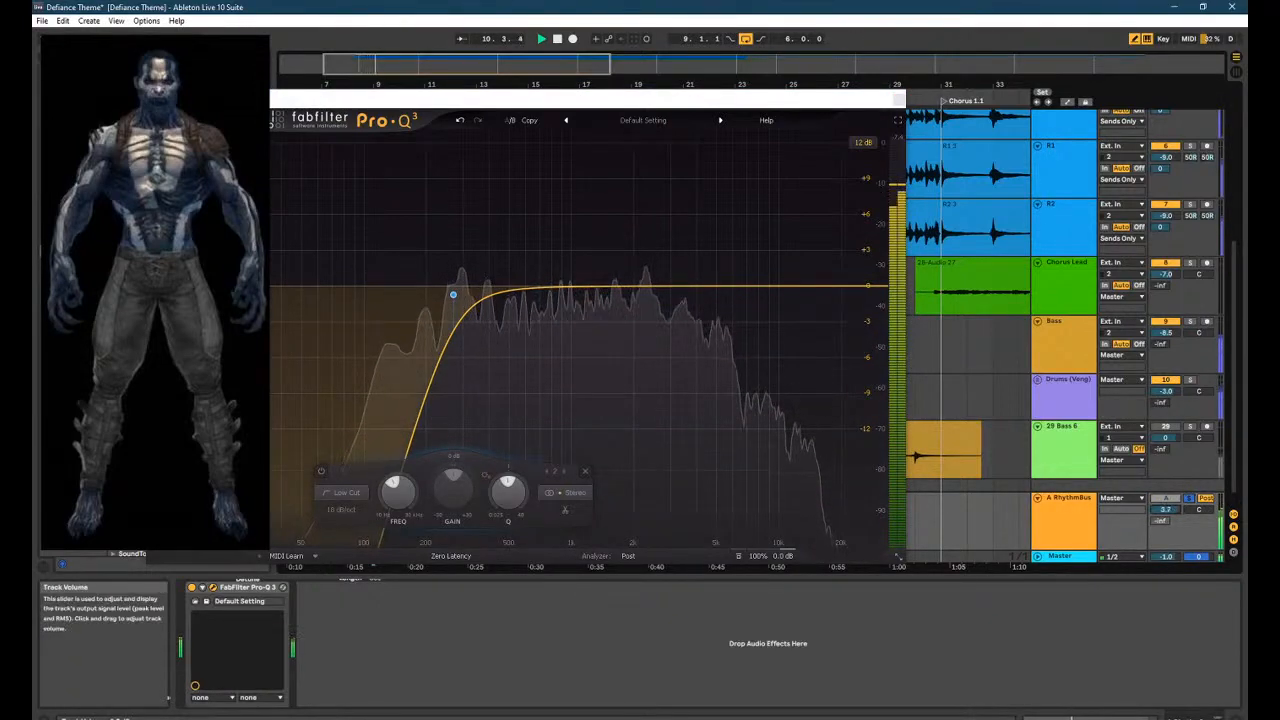
pyautogui.moveTo(1166, 510); pyautogui.dragTo(1166, 450)
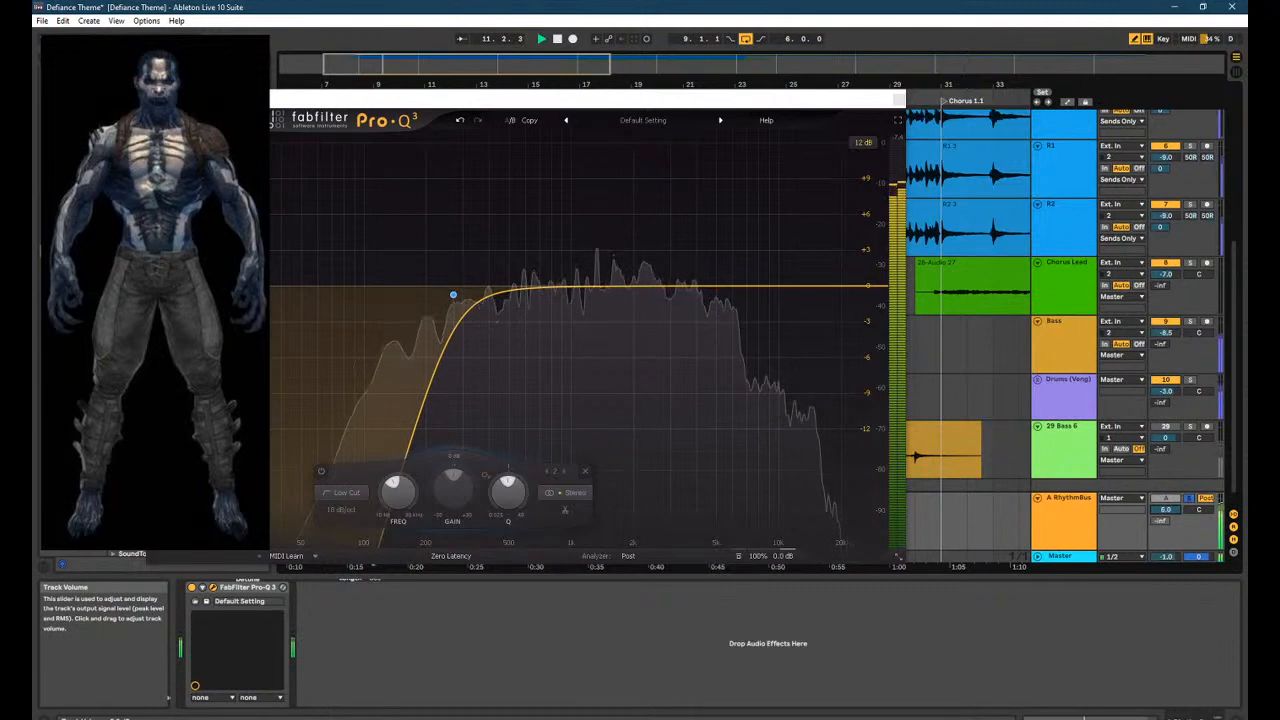
pyautogui.press('space')
pyautogui.doubleClick(1166, 510)
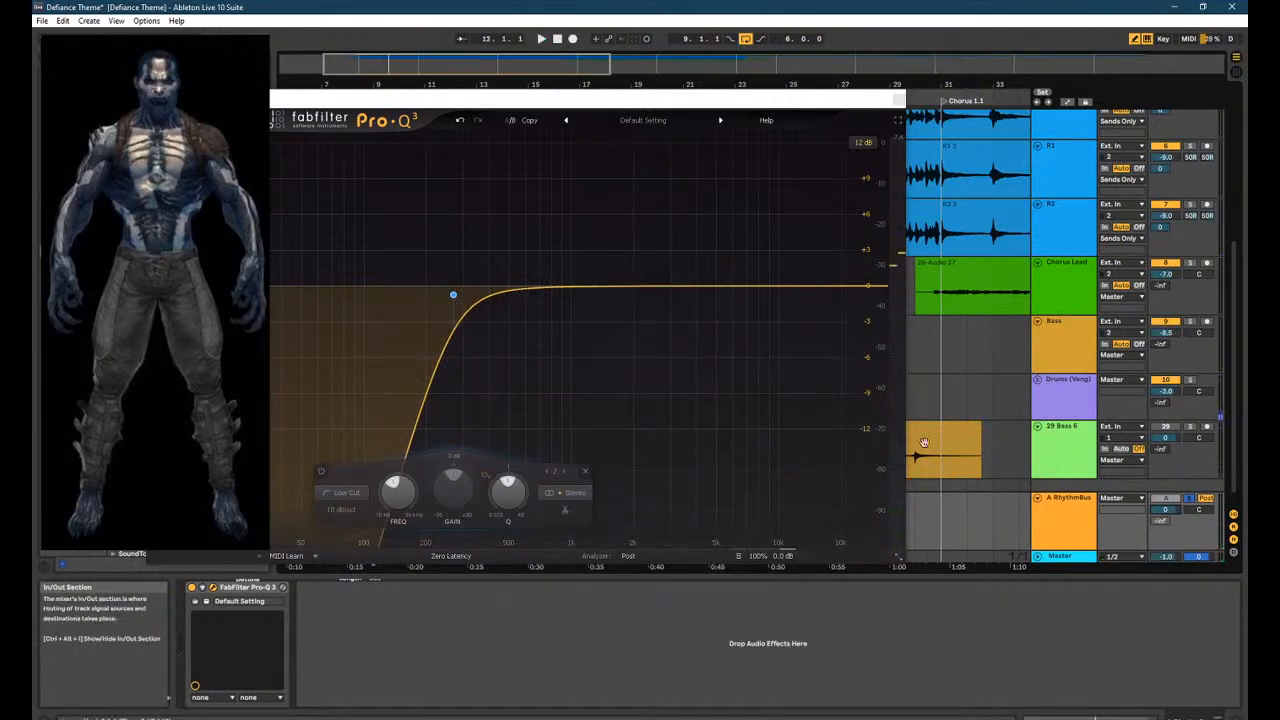
pyautogui.press('space')
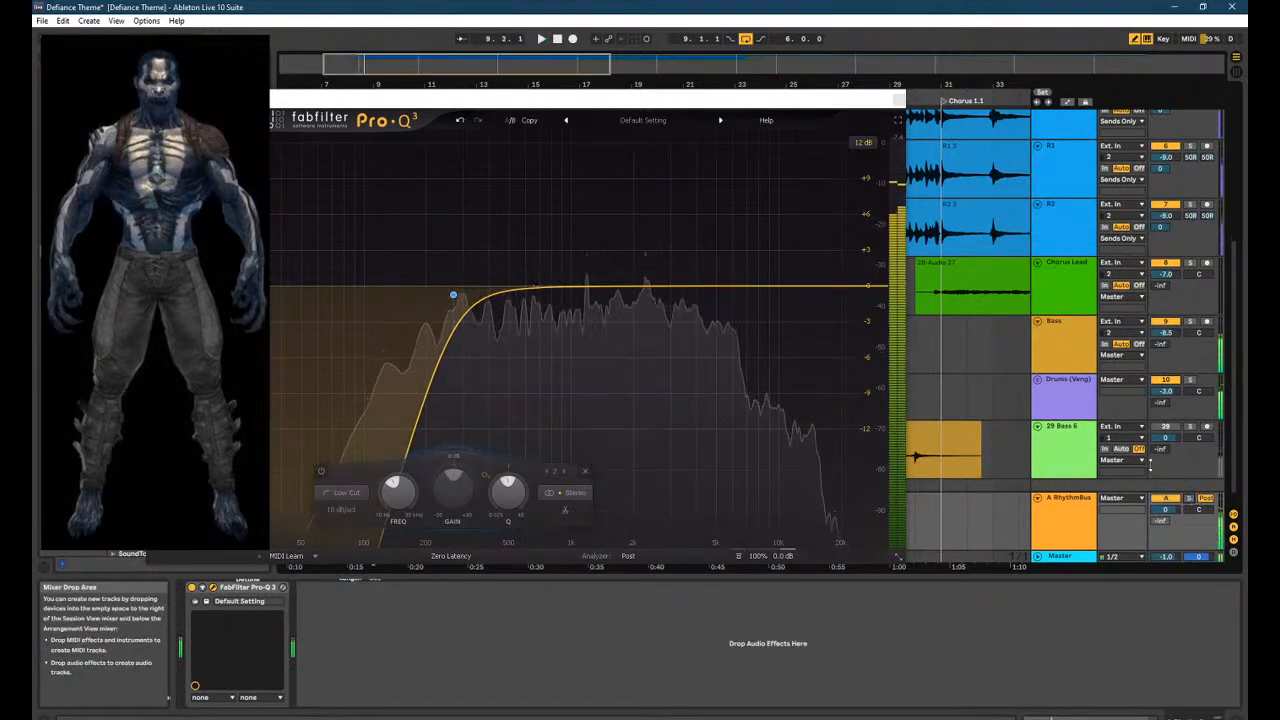
# Pause the mix to check the Desktop strip in Voicemeeter Banana, and return to Ableton Live for a brief playback.
pyautogui.press('space')
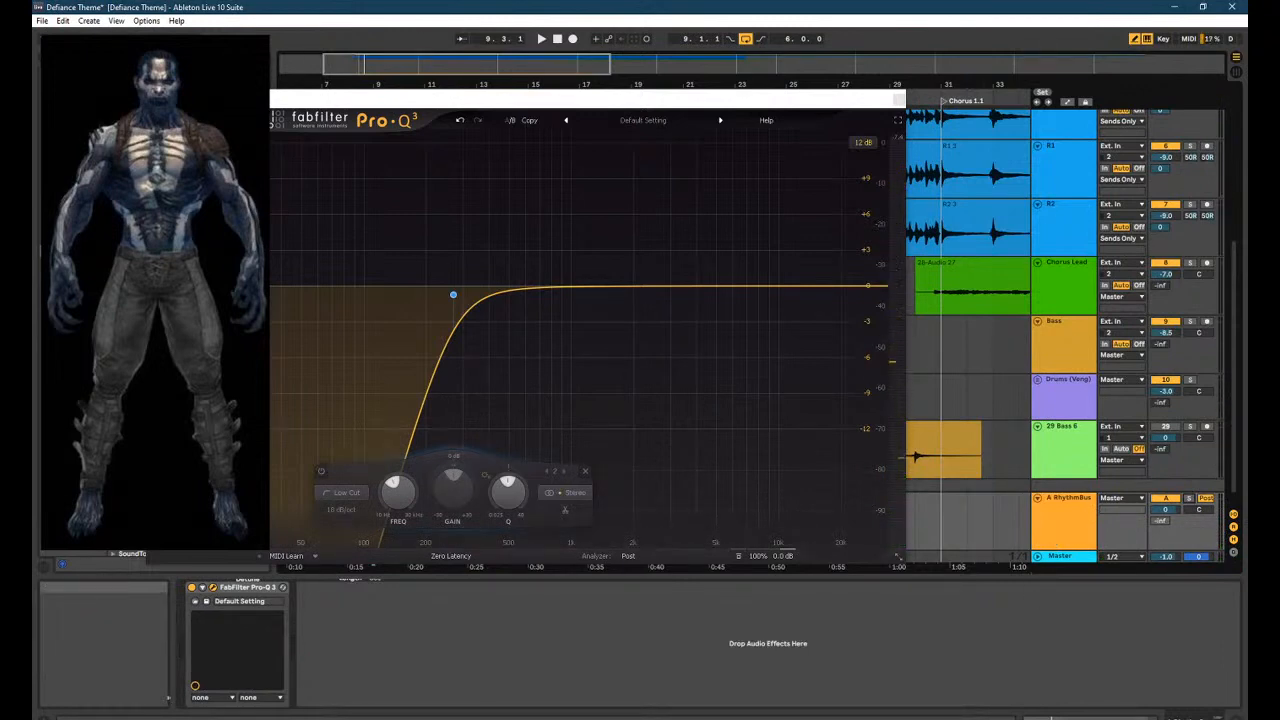
pyautogui.click(949, 718)
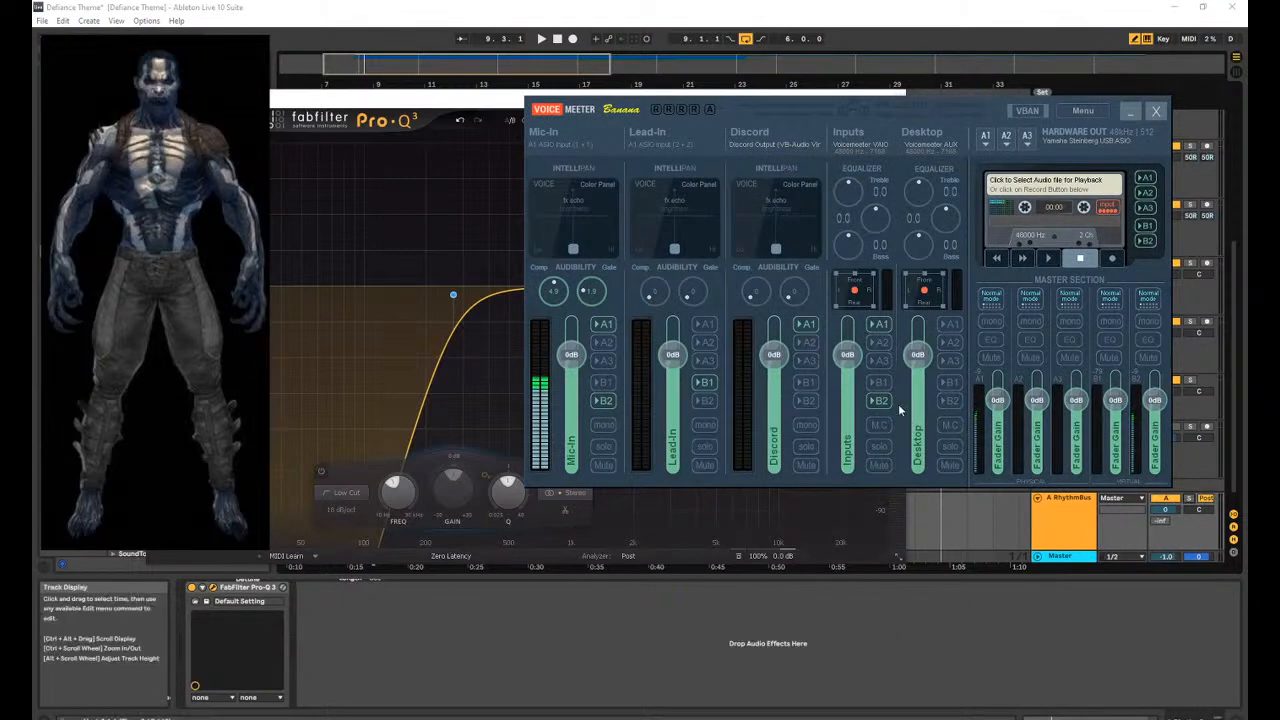
pyautogui.doubleClick(926, 350)
pyautogui.click(829, 6)
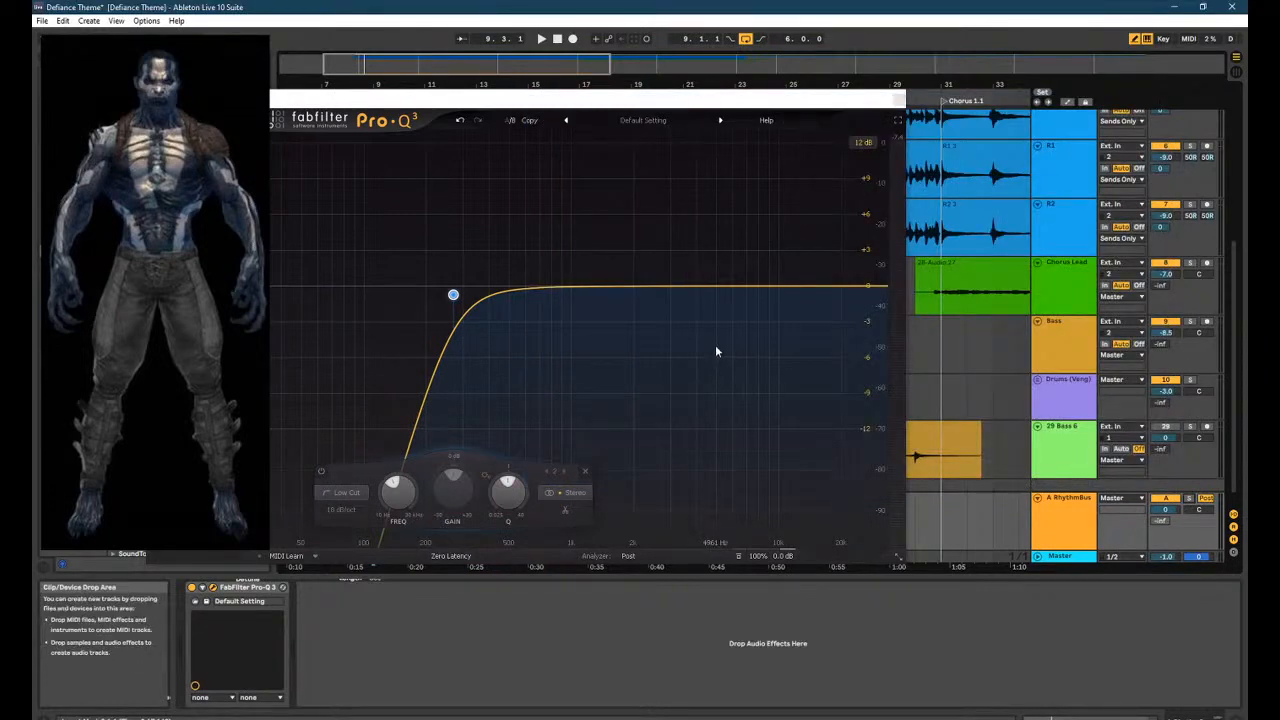
pyautogui.press('space')
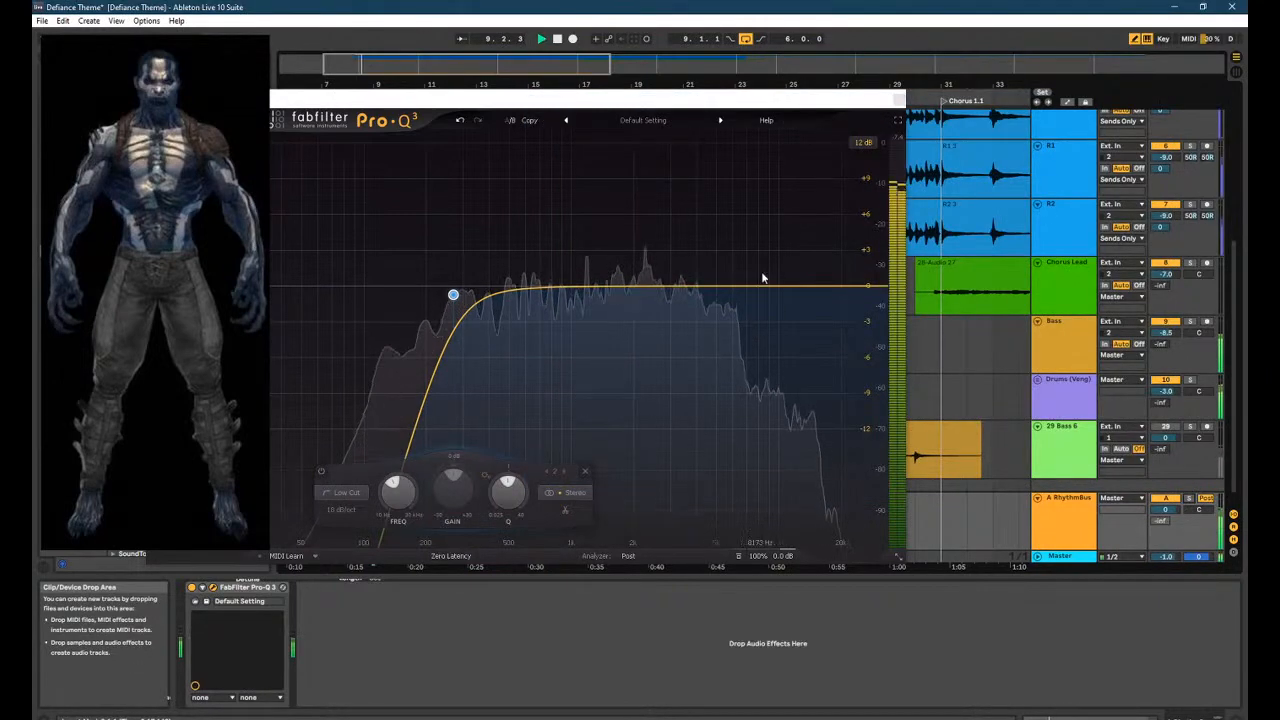
pyautogui.press('space')
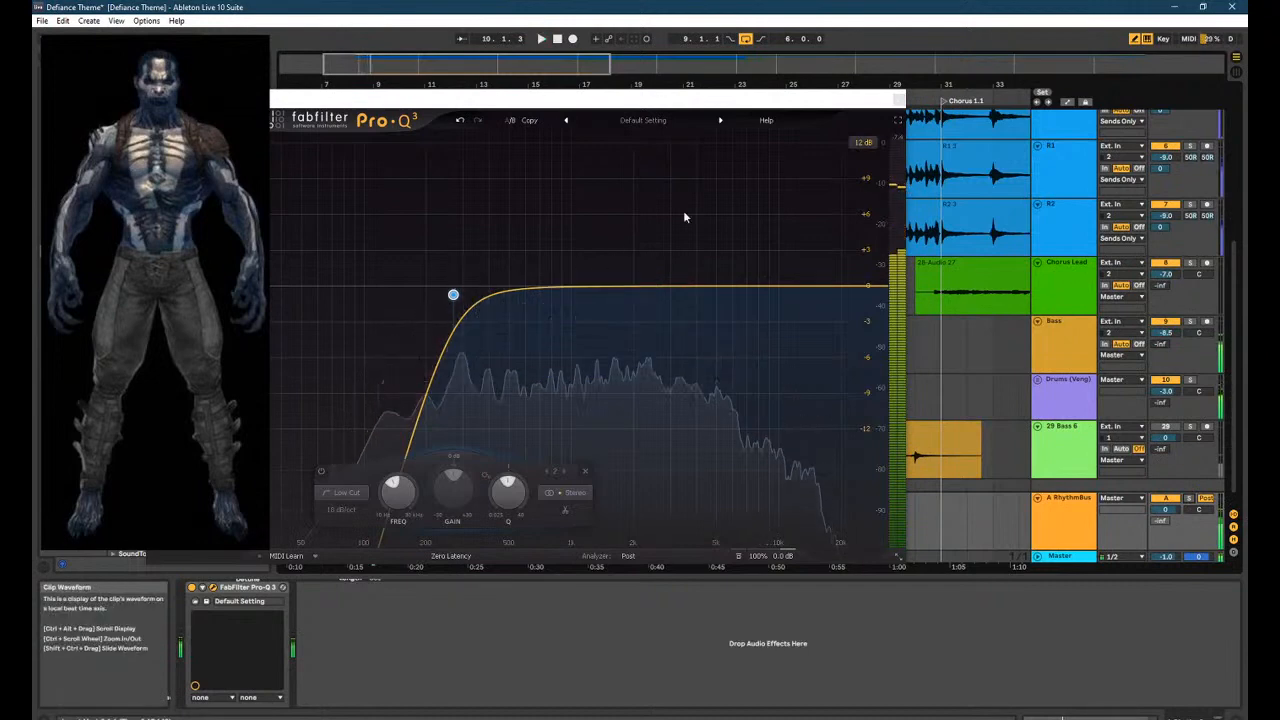
pyautogui.moveTo(453, 297)
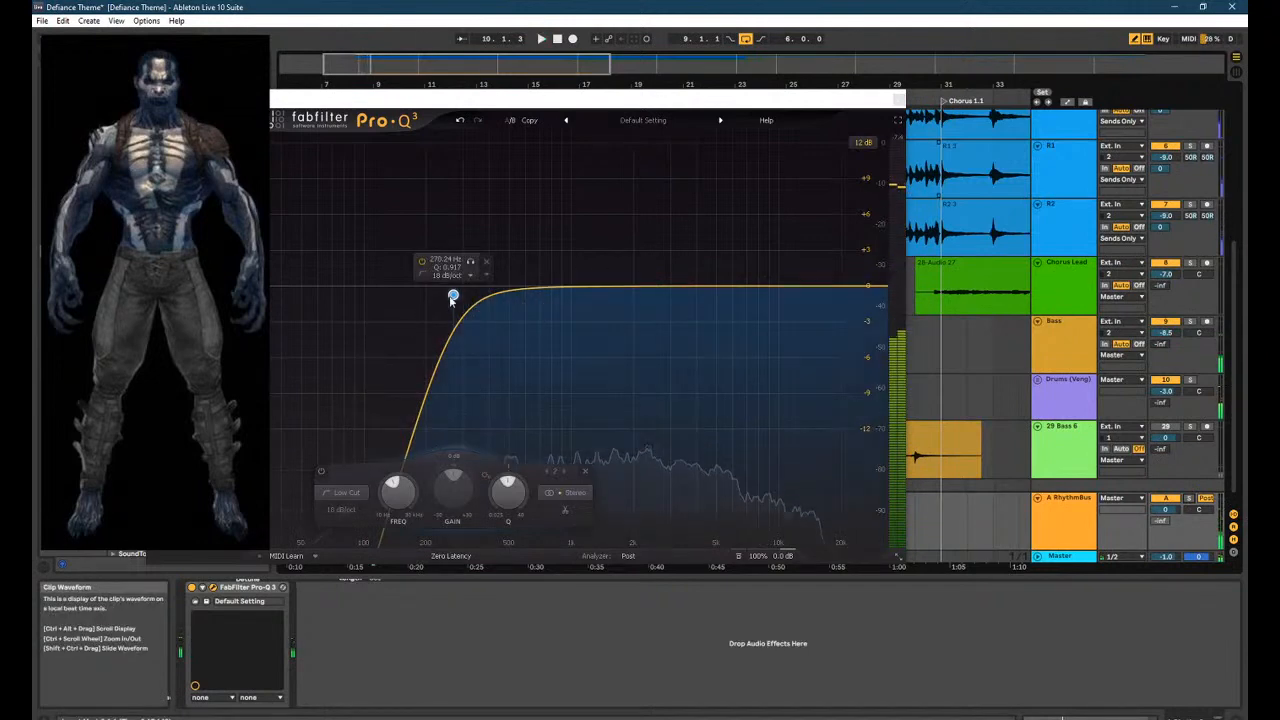
# In the Bass track's last Pro-Q 3, raise the high cut's Q to about 0.83 near 7.4 kHz and audition the bass soloed.
pyautogui.click(899, 100)
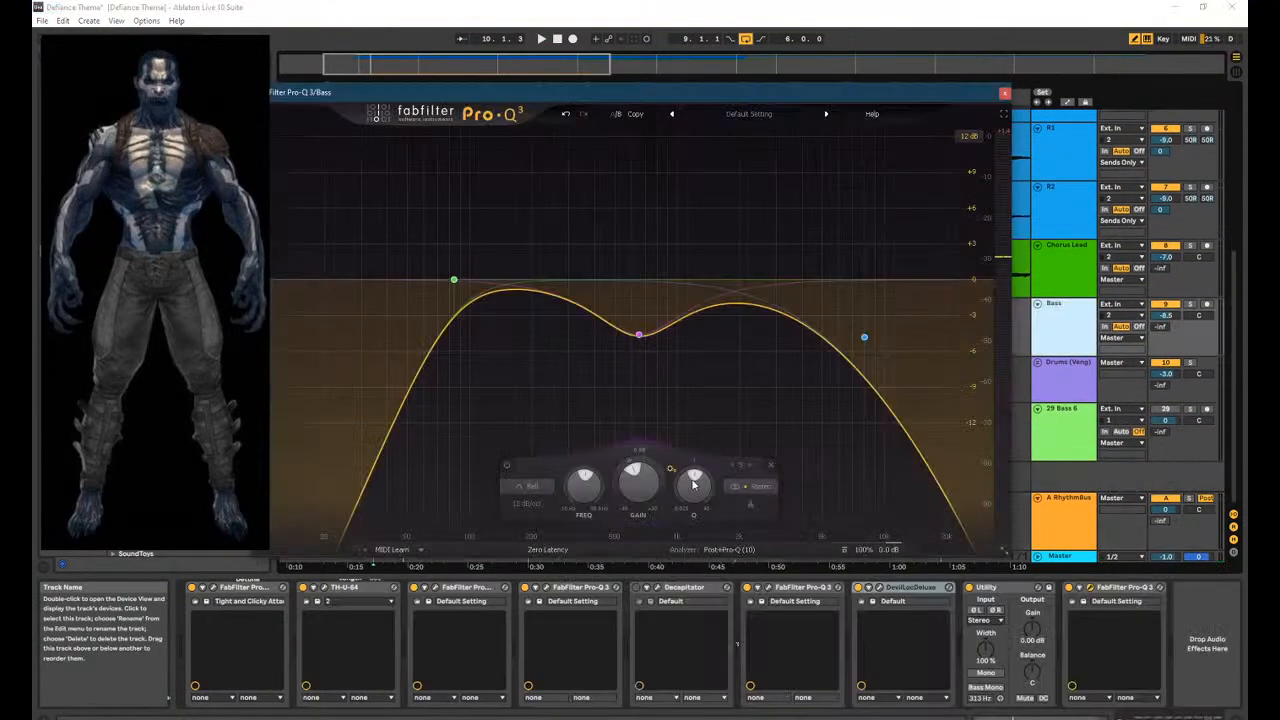
pyautogui.moveTo(586, 385)
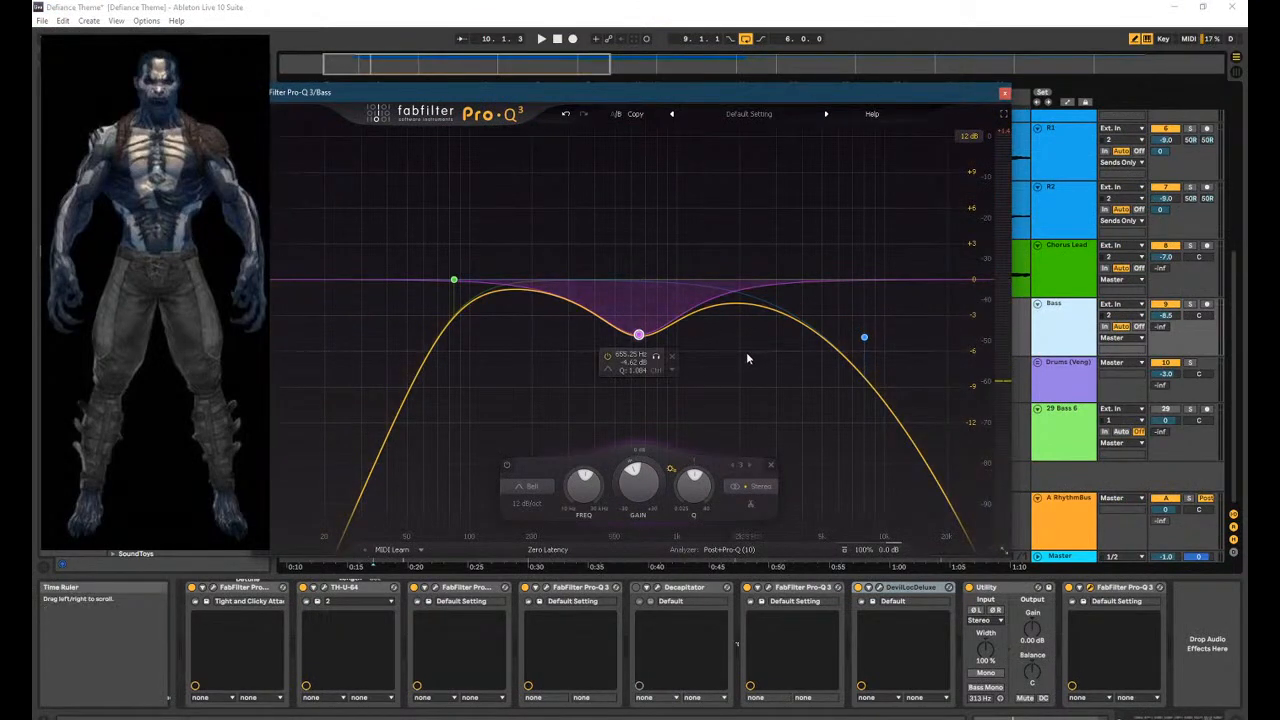
pyautogui.moveTo(864, 337); pyautogui.dragTo(829, 266)
pyautogui.click(1190, 304)
pyautogui.press('space')
pyautogui.moveTo(858, 297)
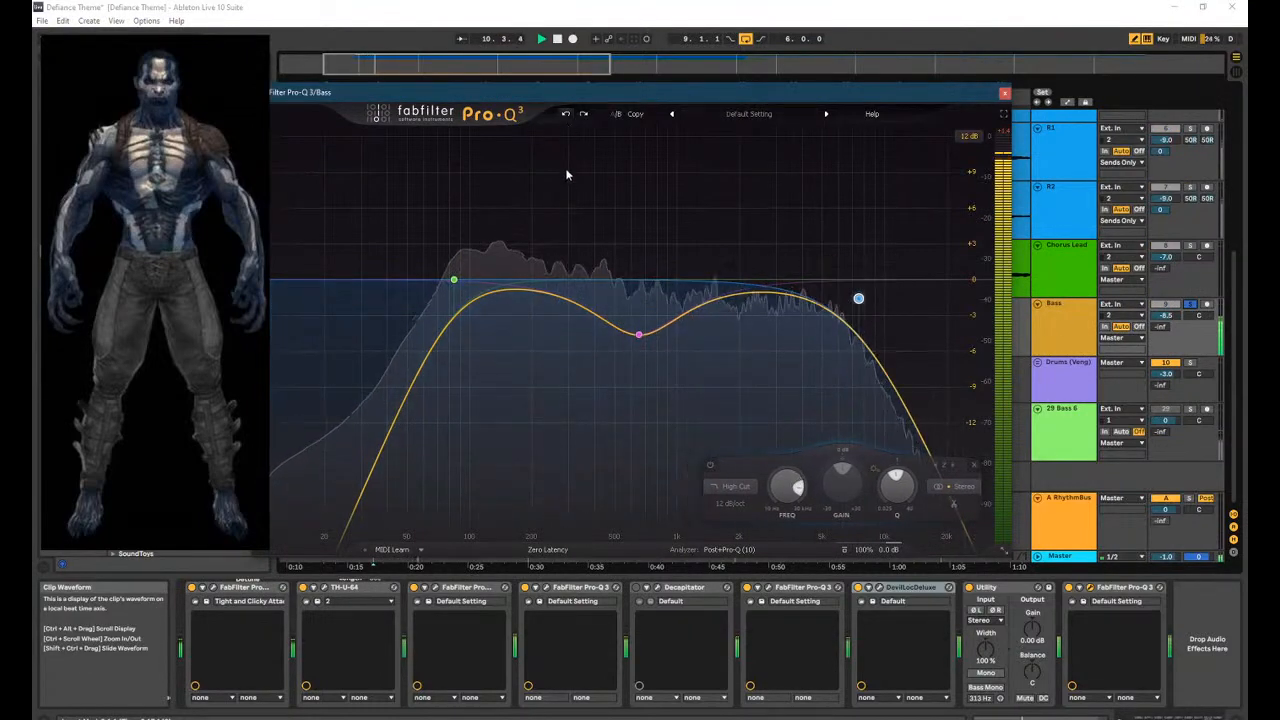
pyautogui.press('space')
# Shift the bass equalizer's bell cut to about 792 Hz and -4.8 dB, and open the analyzer's external spectrum list.
pyautogui.moveTo(639, 386)
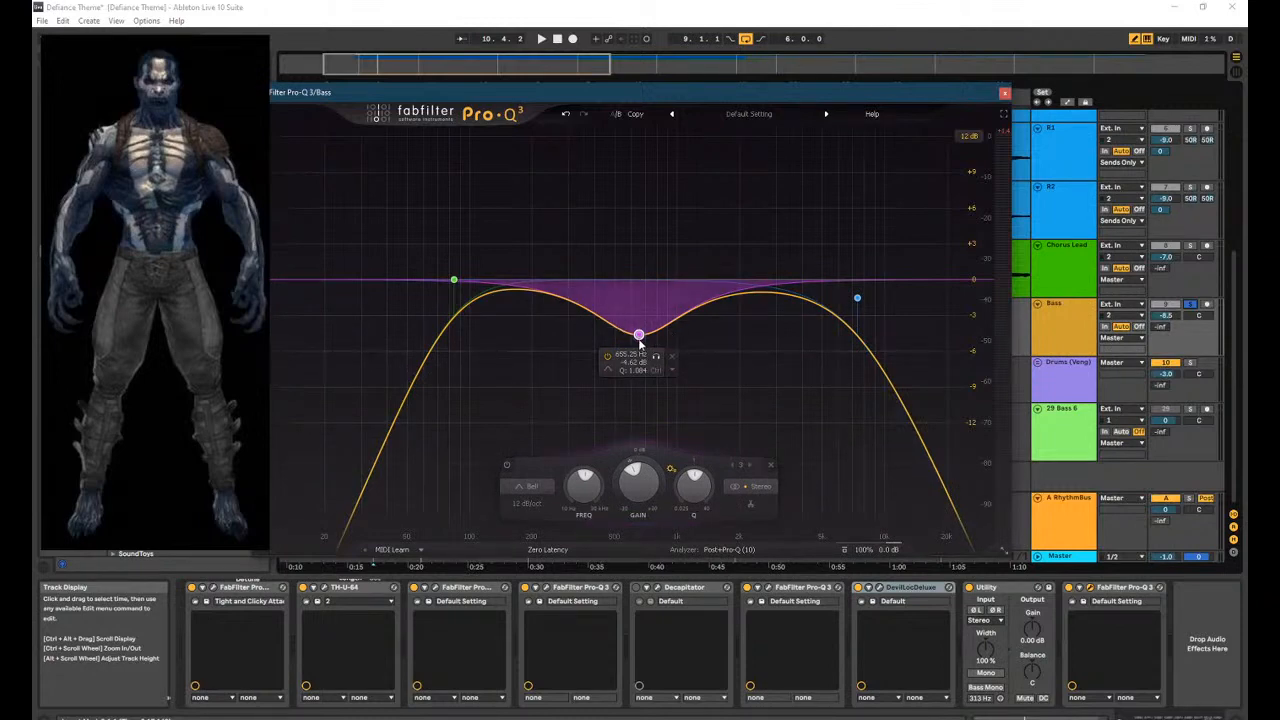
pyautogui.moveTo(640, 343)
pyautogui.mouseDown()
pyautogui.moveTo(619, 339)
pyautogui.moveTo(681, 337)
pyautogui.moveTo(615, 336)
pyautogui.moveTo(665, 326)
pyautogui.moveTo(659, 344)
pyautogui.mouseUp()
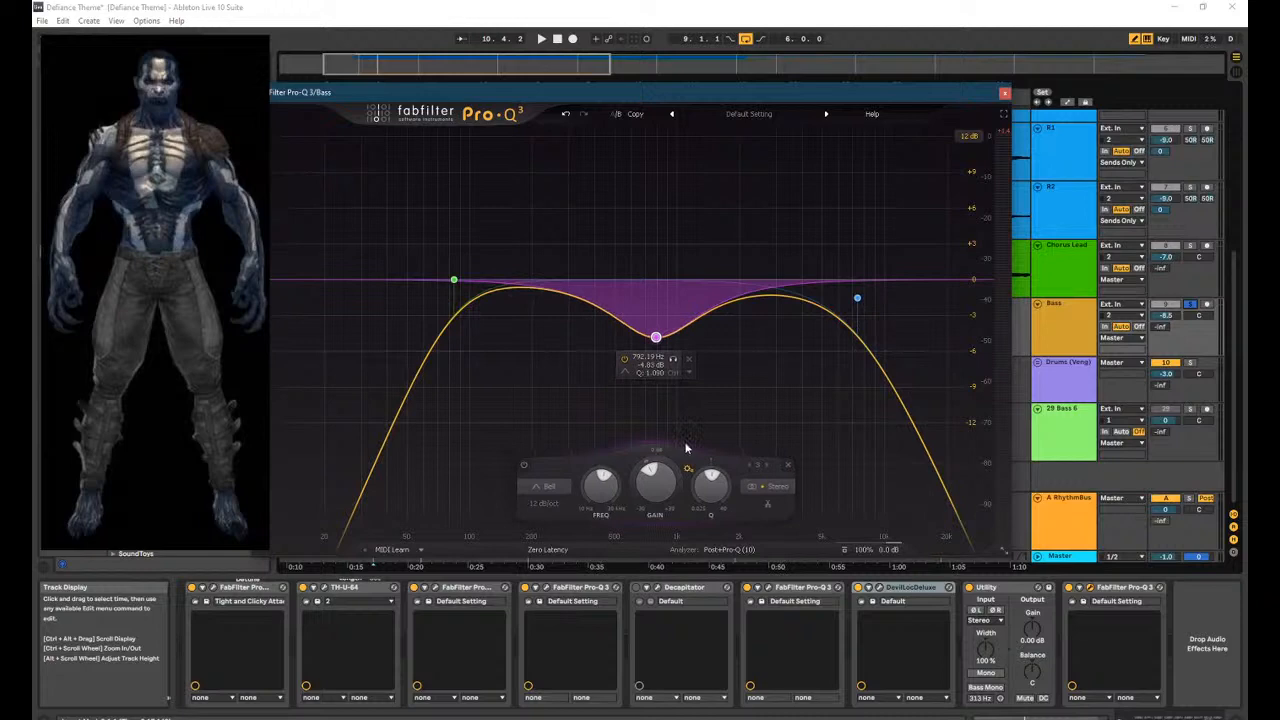
pyautogui.click(750, 549)
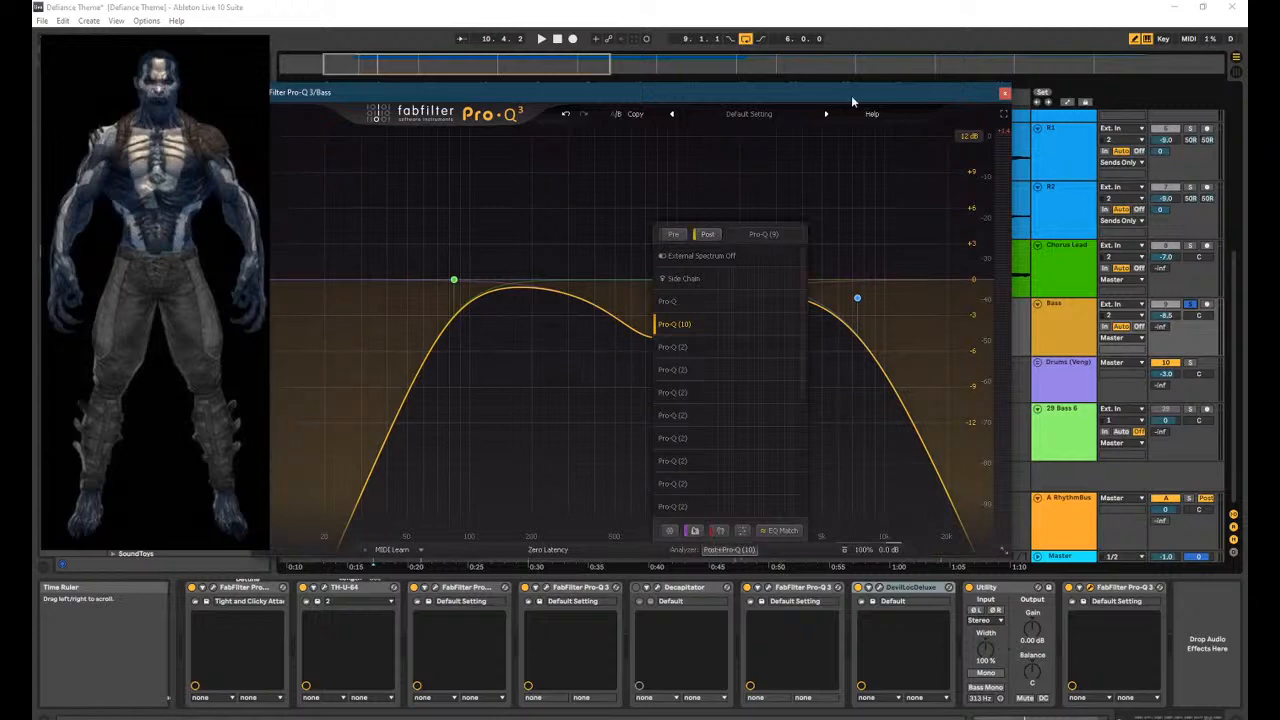
# Audition the bell band in isolation during playback, sweeping it between about 630 and 965 Hz, and undo the sweep.
pyautogui.press('space')
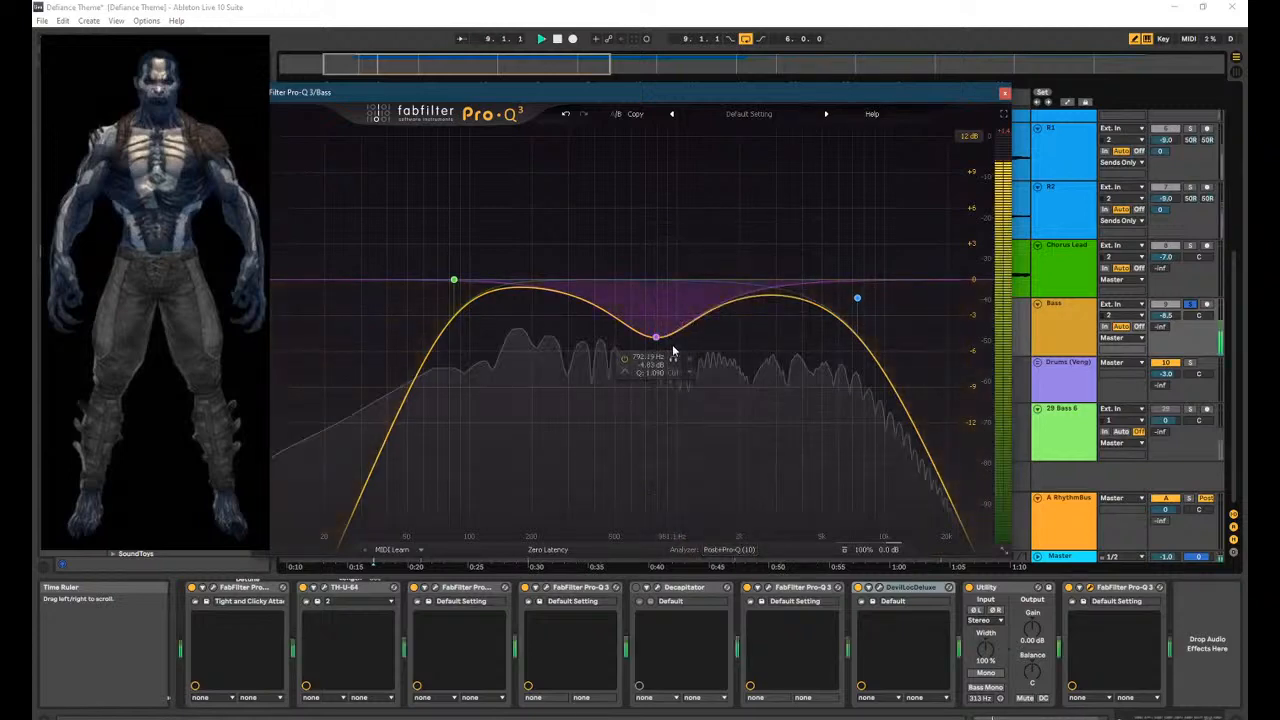
pyautogui.click(672, 361)
pyautogui.moveTo(672, 361)
pyautogui.mouseDown()
pyautogui.moveTo(622, 362)
pyautogui.moveTo(662, 363)
pyautogui.moveTo(649, 368)
pyautogui.mouseUp()
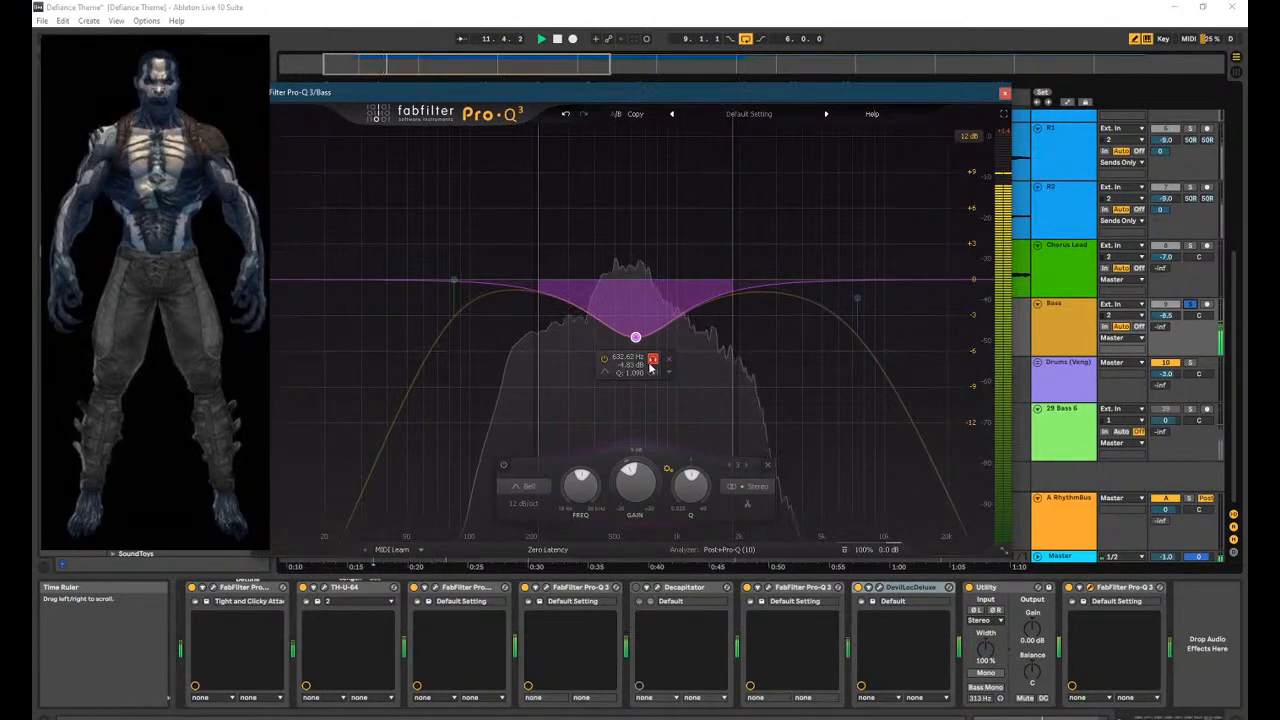
pyautogui.moveTo(649, 368); pyautogui.dragTo(692, 363)
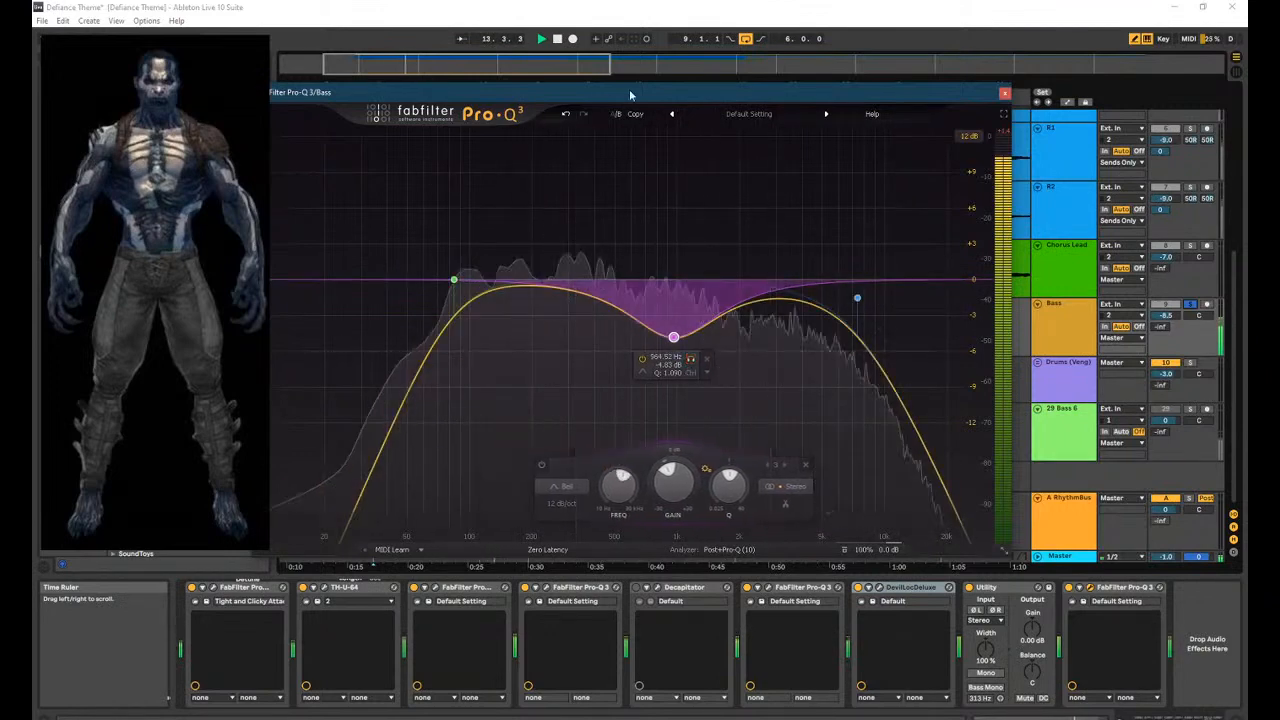
pyautogui.click(565, 115)
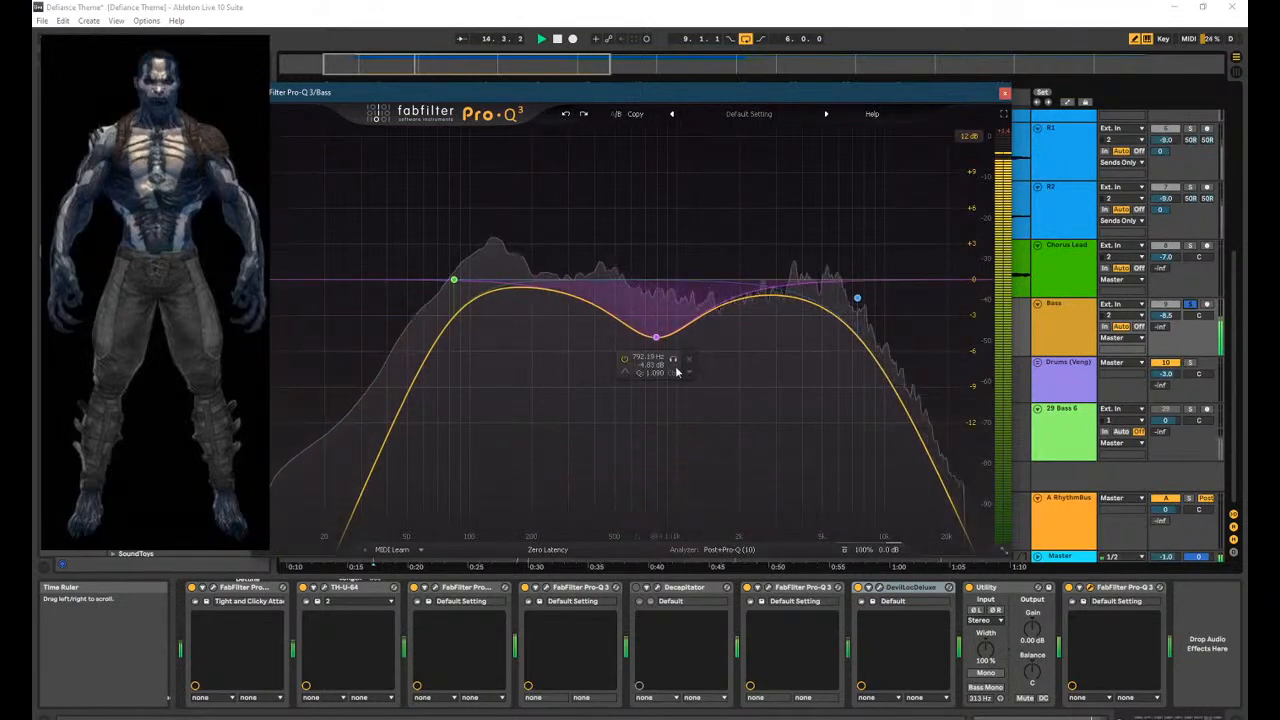
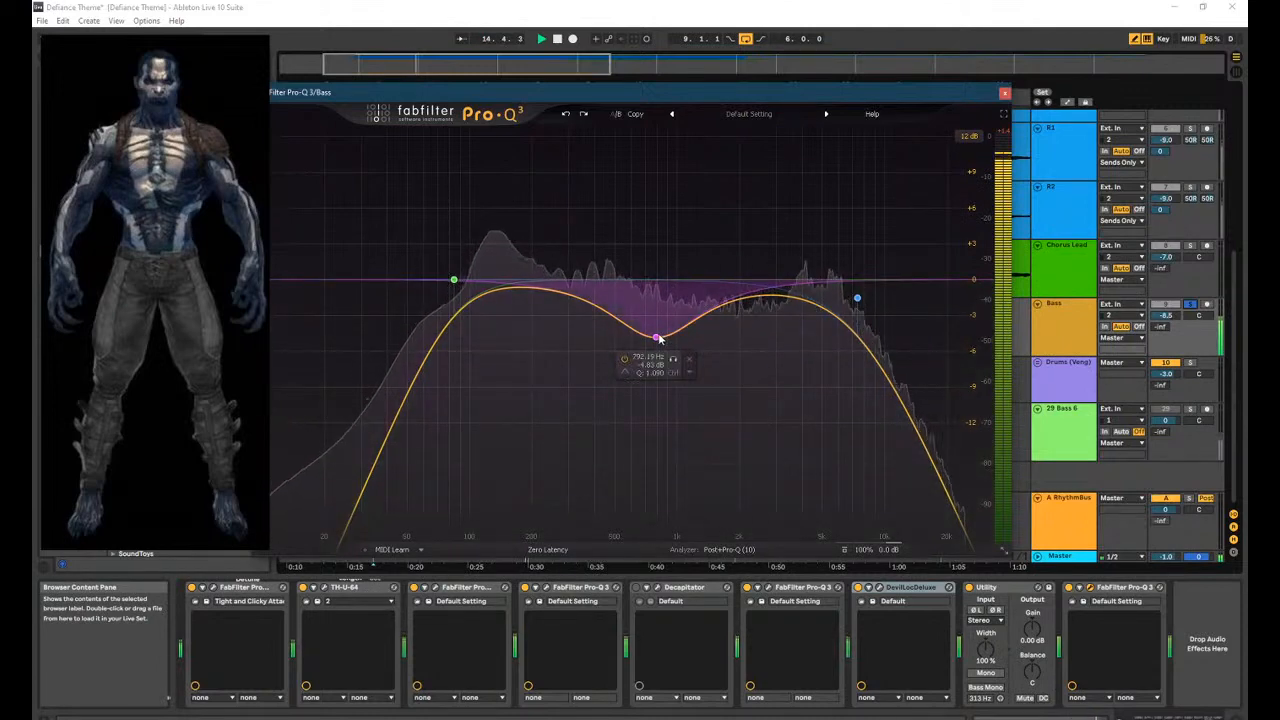
# Fine-tune the bell cut to about 826 Hz and -5.15 dB, and take the Bass track out of solo.
pyautogui.moveTo(658, 339)
pyautogui.mouseDown()
pyautogui.moveTo(648, 343)
pyautogui.moveTo(662, 341)
pyautogui.mouseUp()
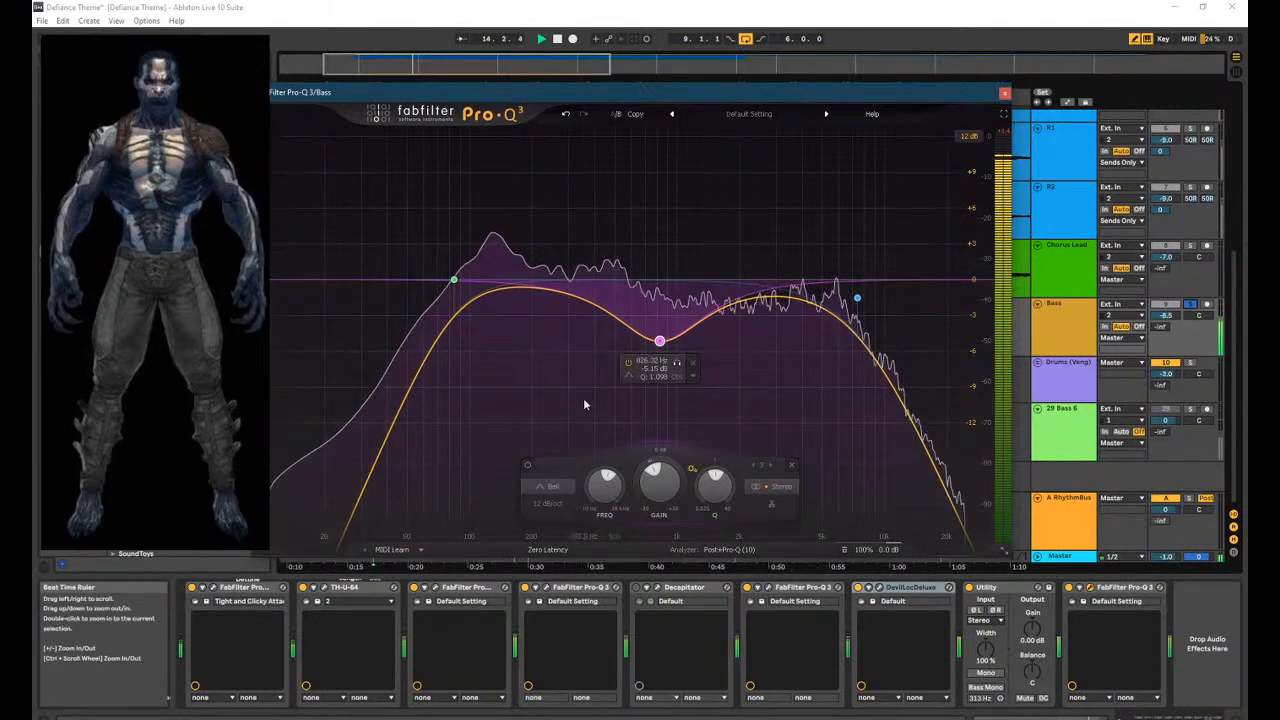
pyautogui.click(1190, 305)
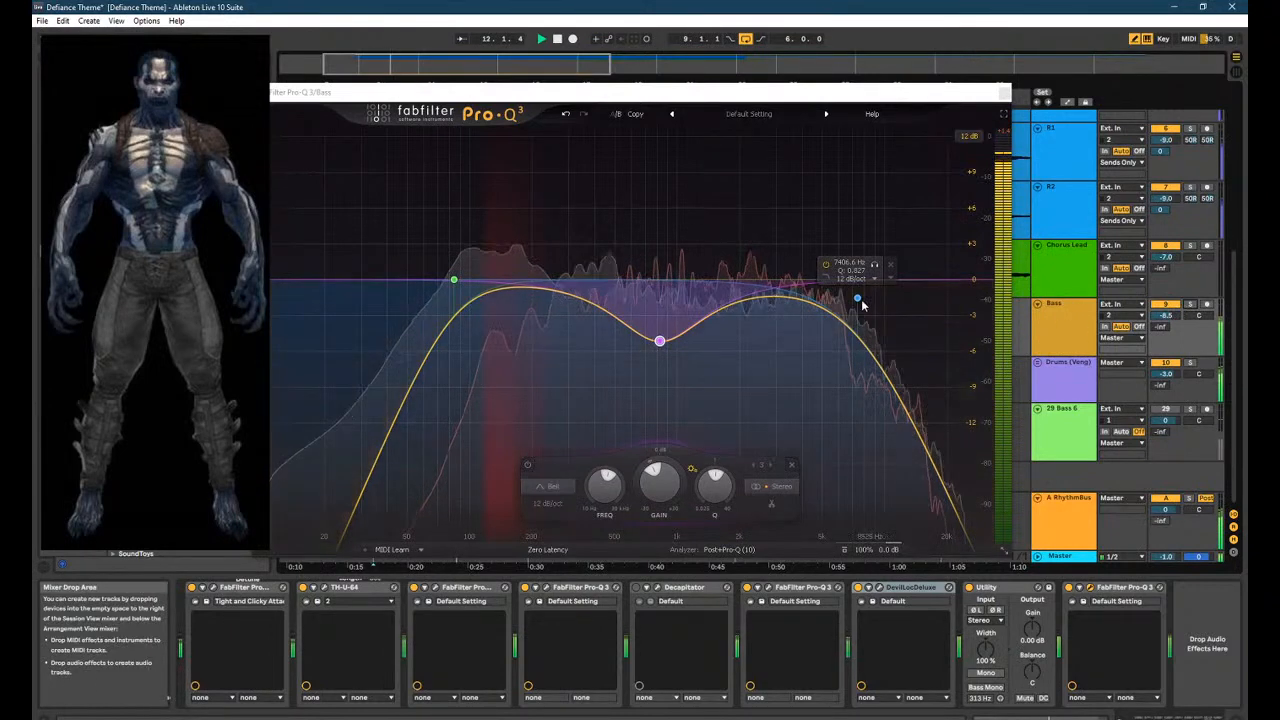
# Compare the bass high cut bypassed and enabled, raise its Q slightly, and move the low cut to just above 100 Hz.
pyautogui.click(826, 265)
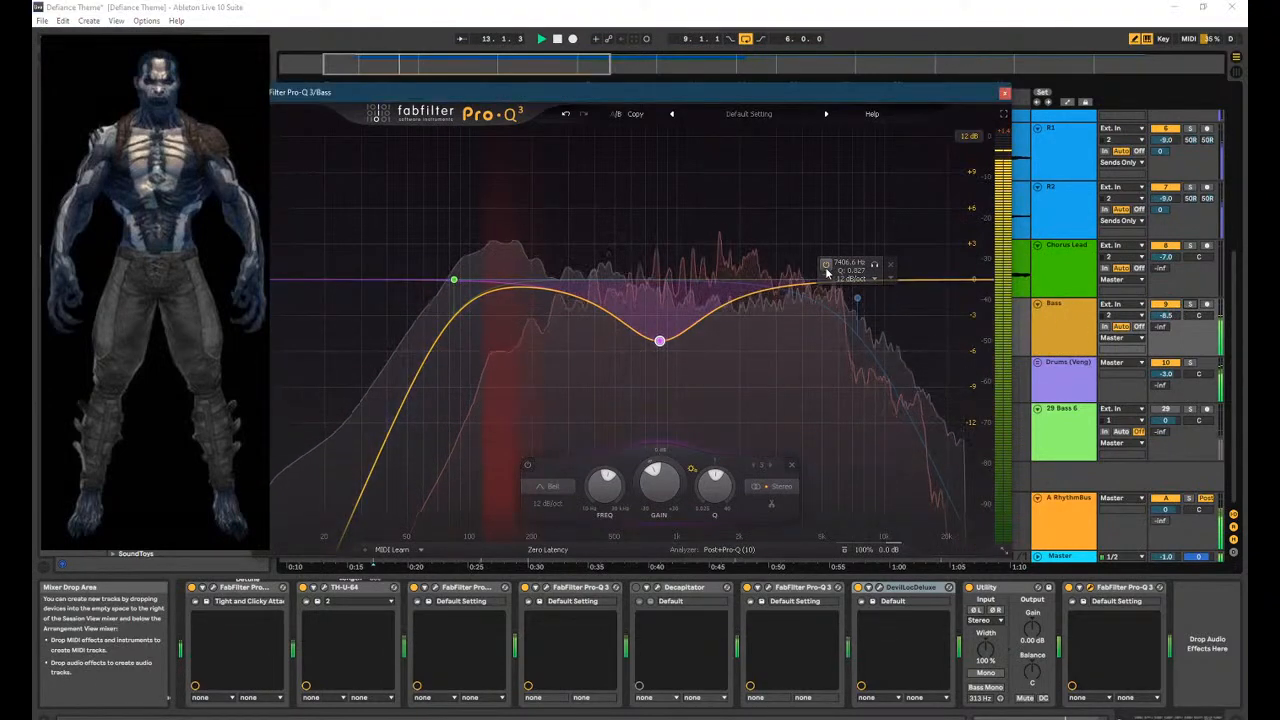
pyautogui.click(826, 265)
pyautogui.moveTo(857, 297)
pyautogui.mouseDown()
pyautogui.moveTo(860, 266)
pyautogui.moveTo(858, 320)
pyautogui.moveTo(858, 293)
pyautogui.mouseUp()
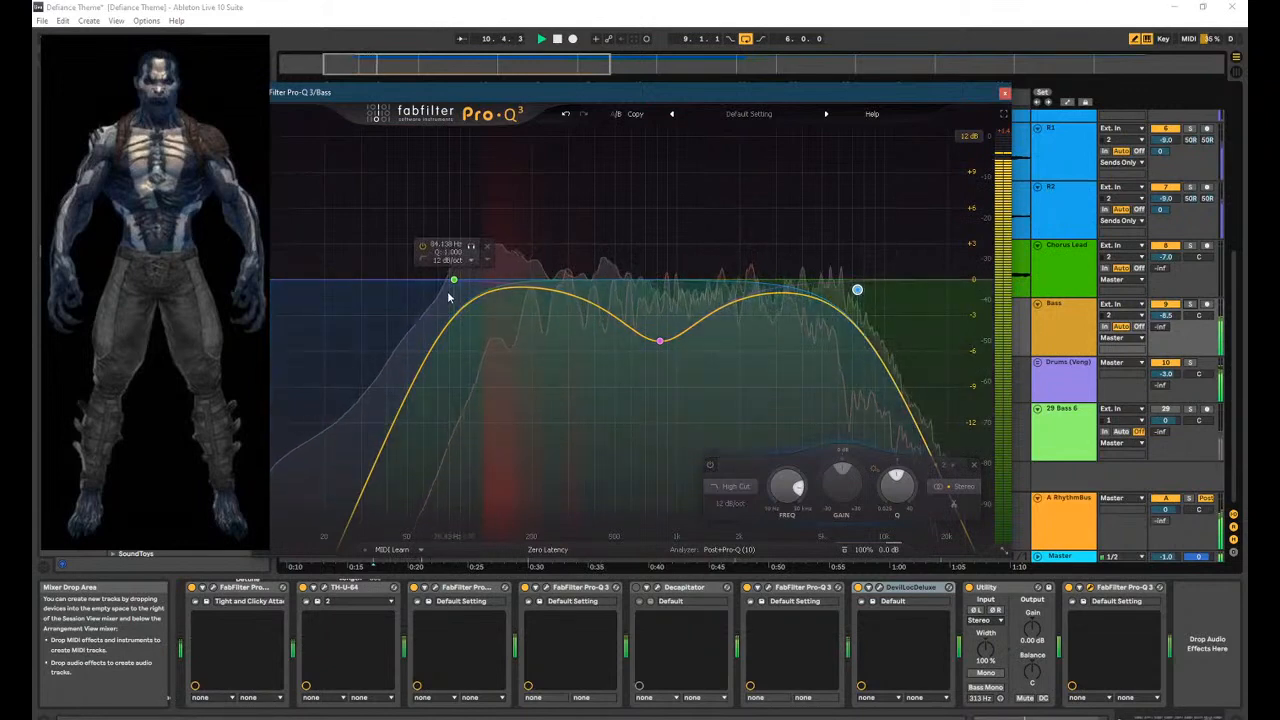
pyautogui.moveTo(454, 280); pyautogui.dragTo(474, 290)
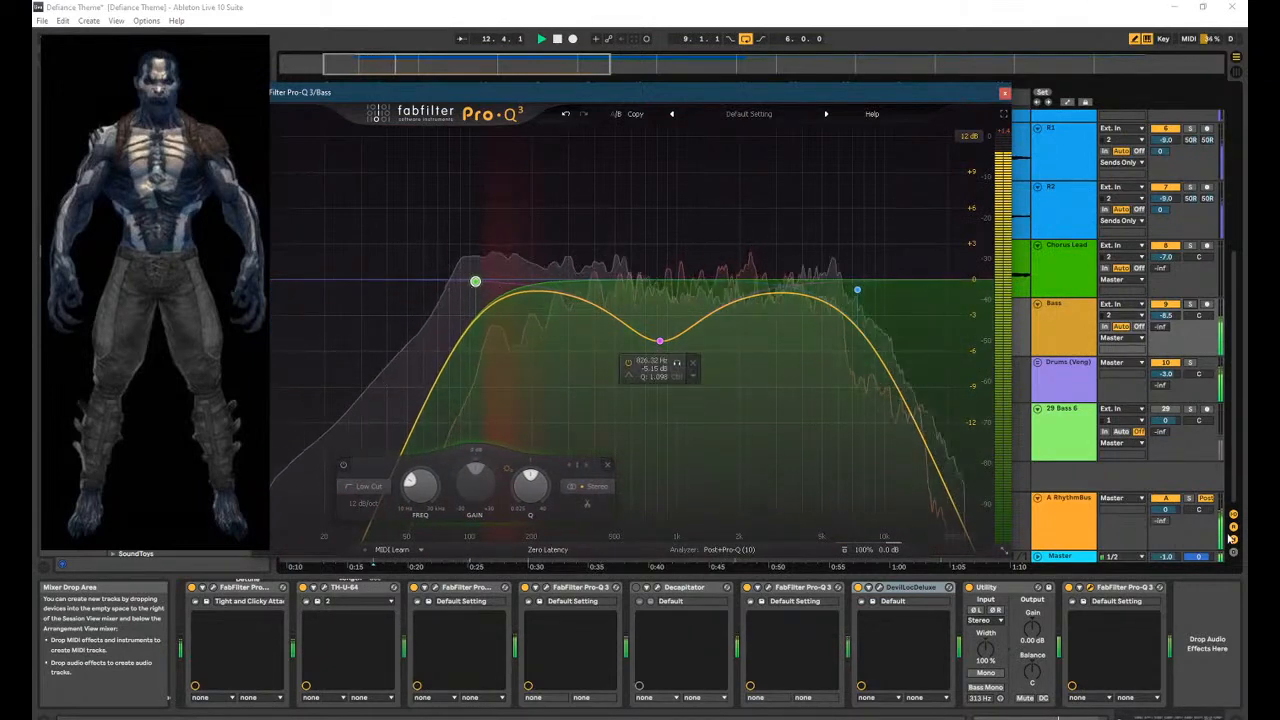
# Compare the analyzer's external spectrum lists in the A RhythmBus and Bass Pro-Q 3 equalizers during playback.
pyautogui.click(1071, 531)
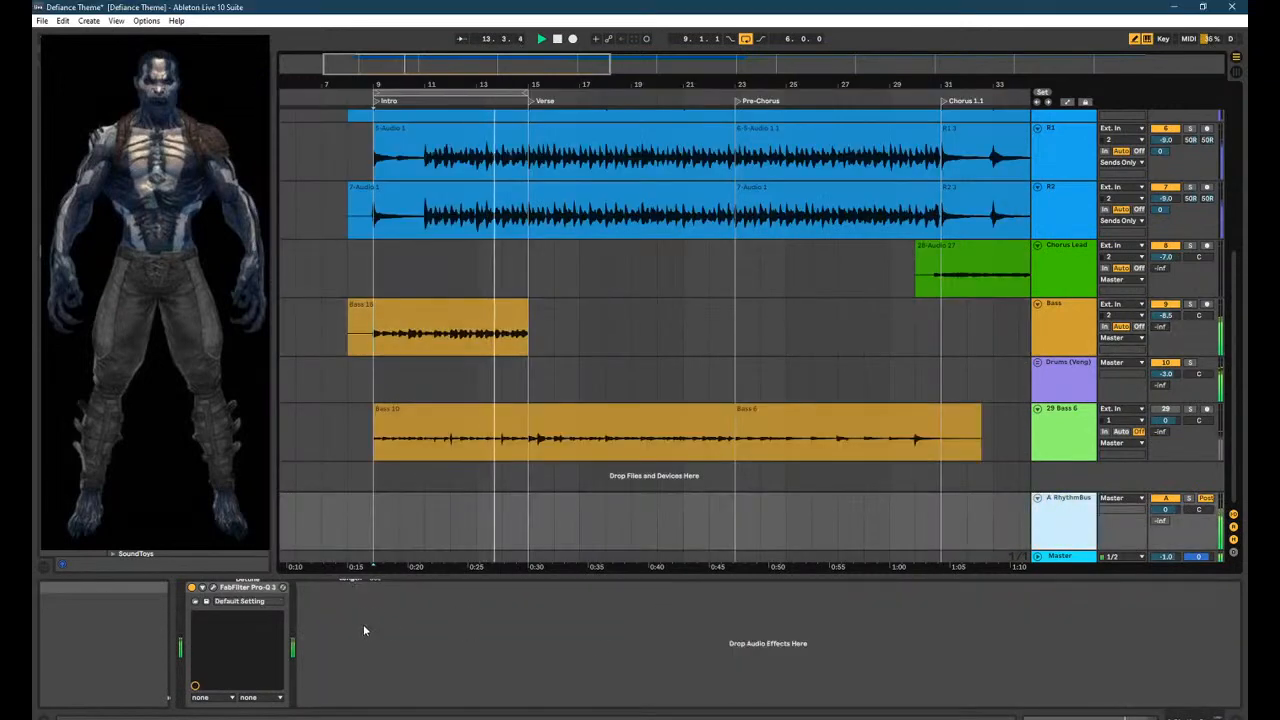
pyautogui.click(212, 589)
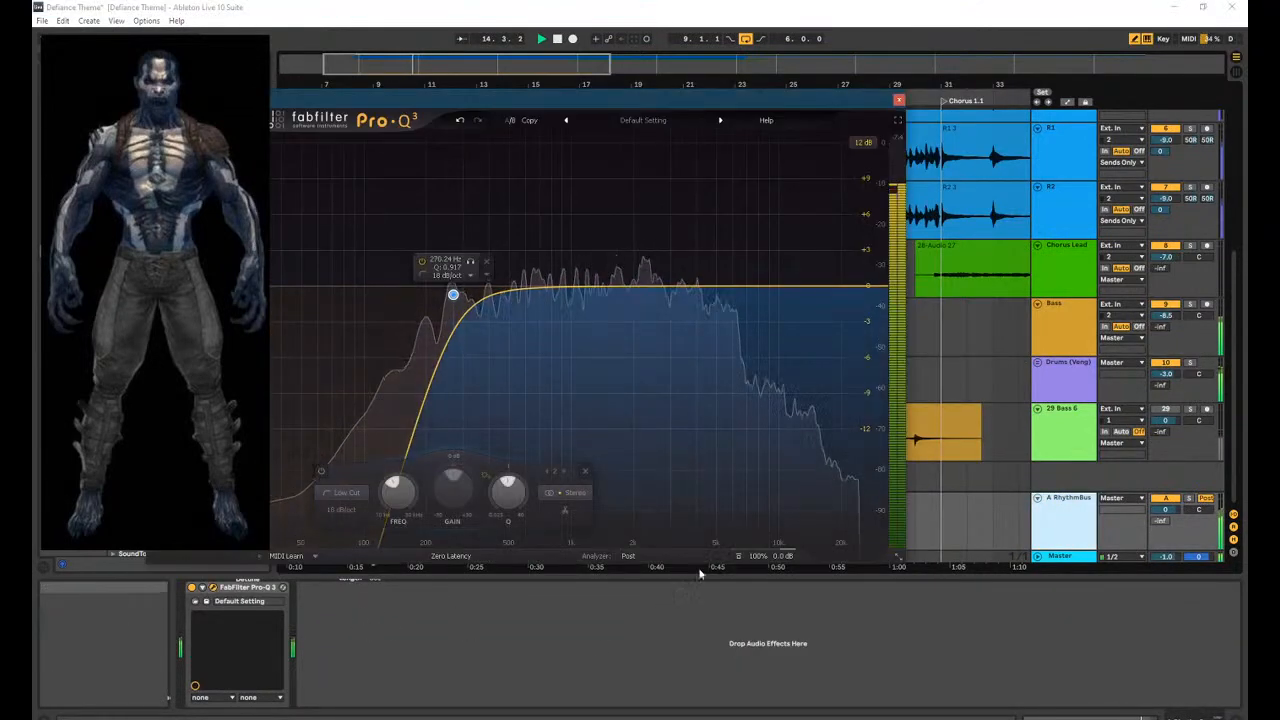
pyautogui.click(628, 556)
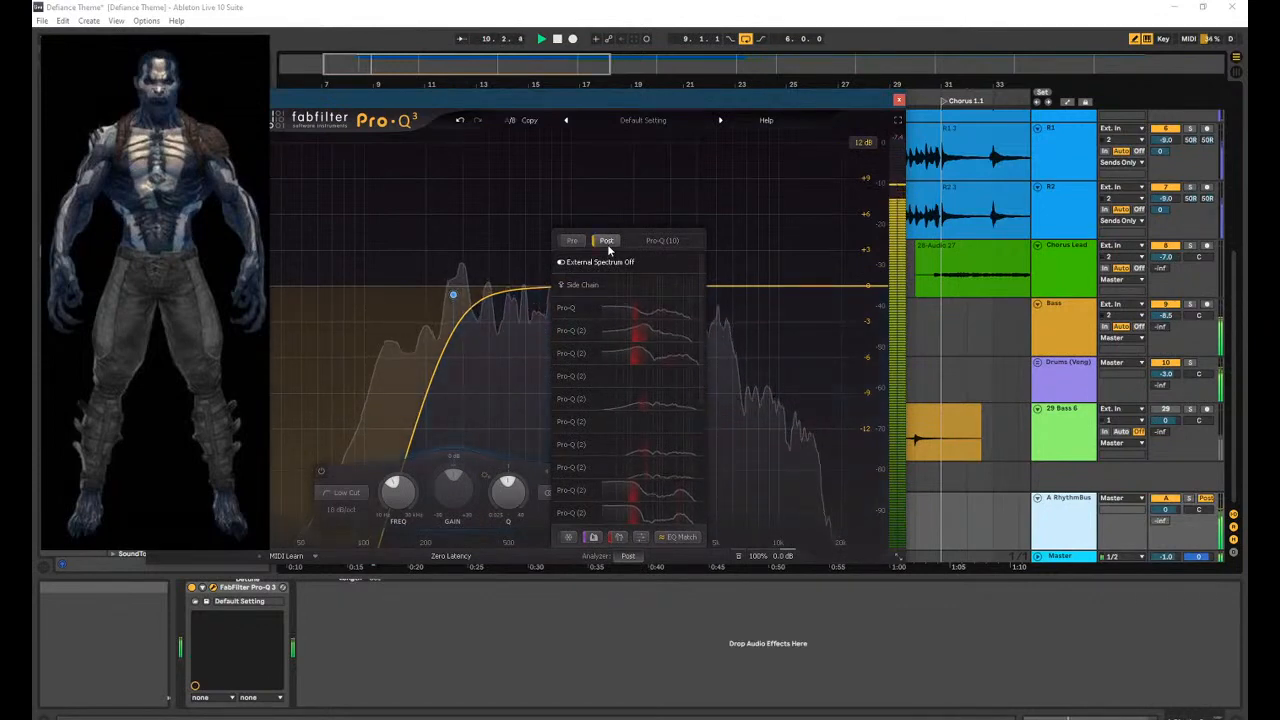
pyautogui.click(1064, 338)
pyautogui.click(729, 549)
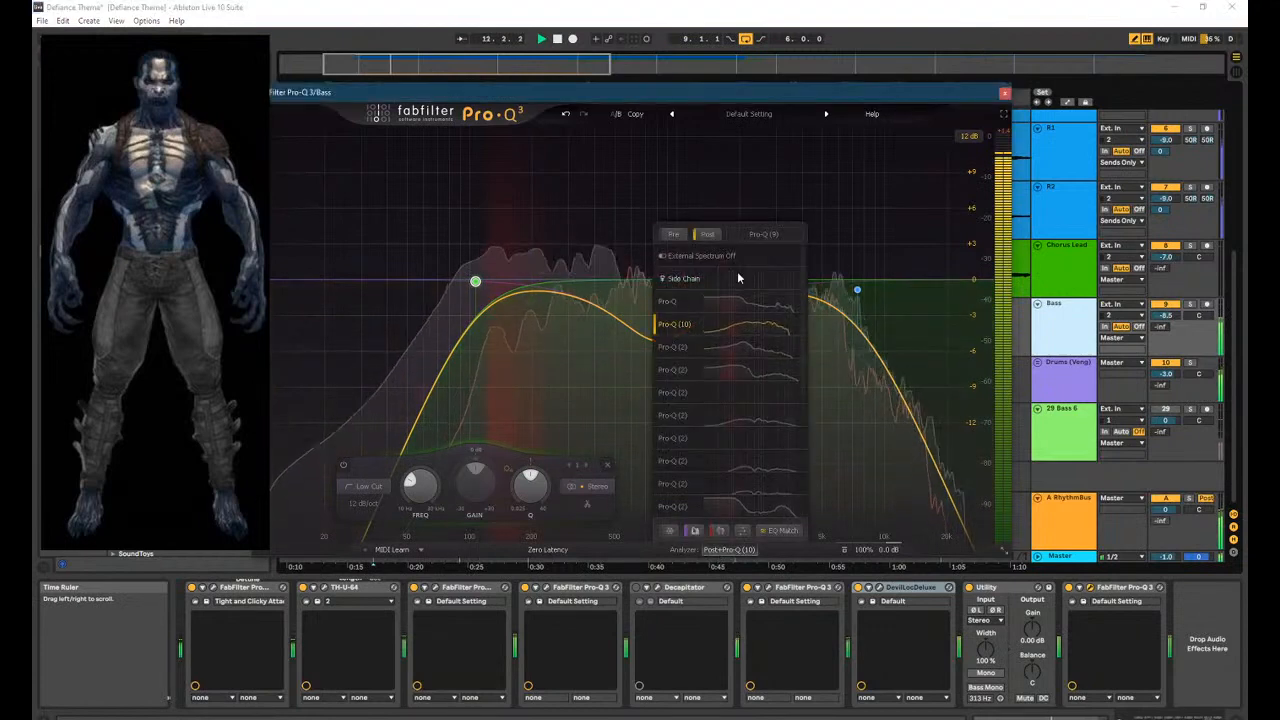
pyautogui.click(1047, 521)
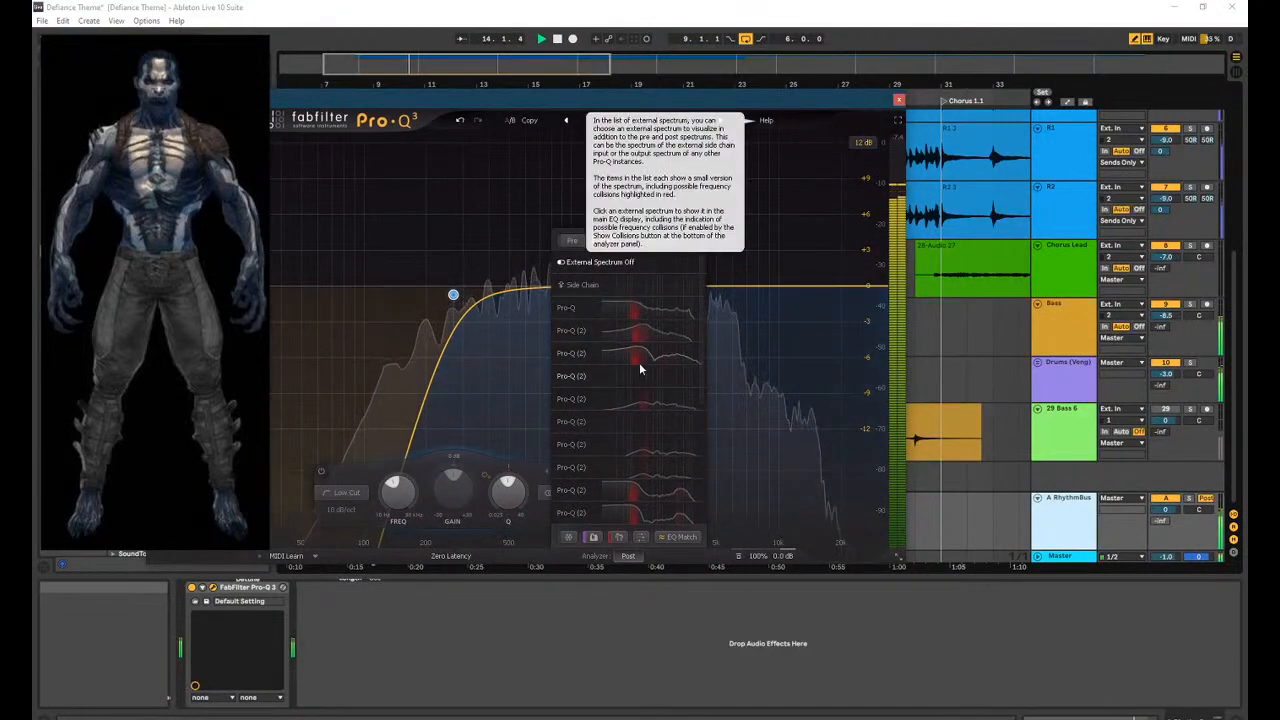
# Solo the Bass and try external spectra in the RhythmBus analyzer, settling on the first Pro-Q (2) entry as the overlay.
pyautogui.click(650, 308)
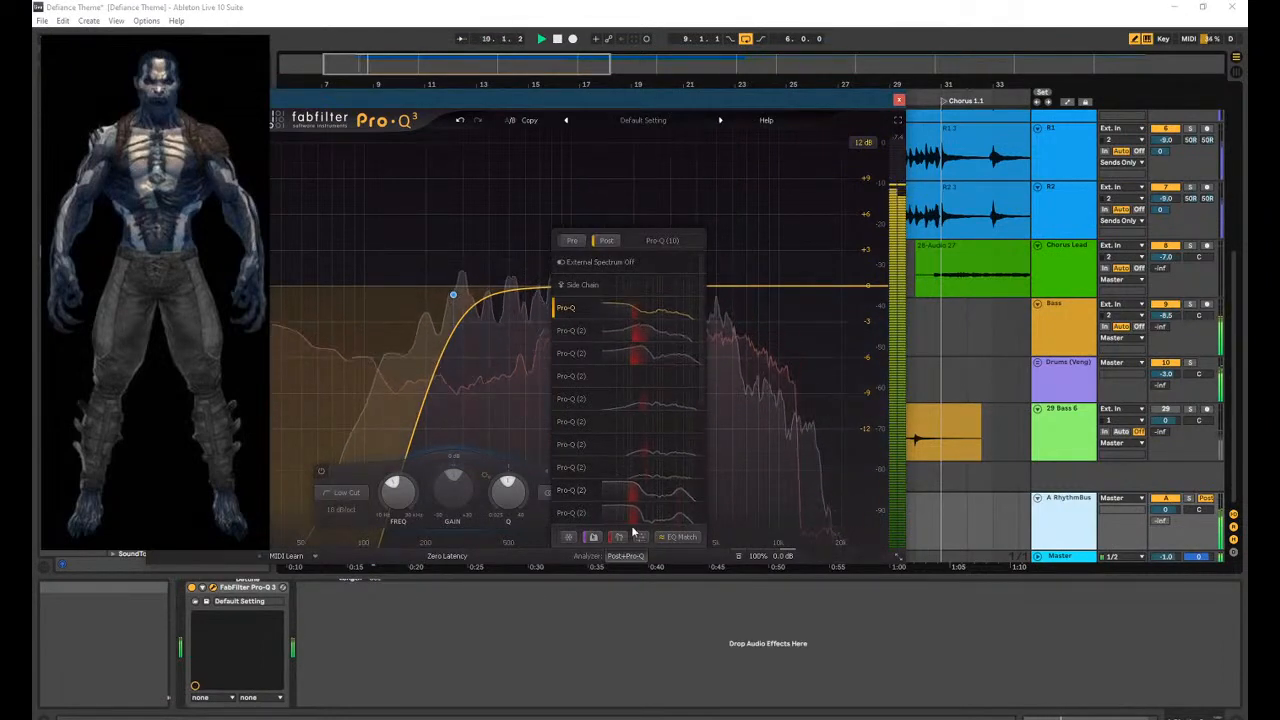
pyautogui.click(1190, 304)
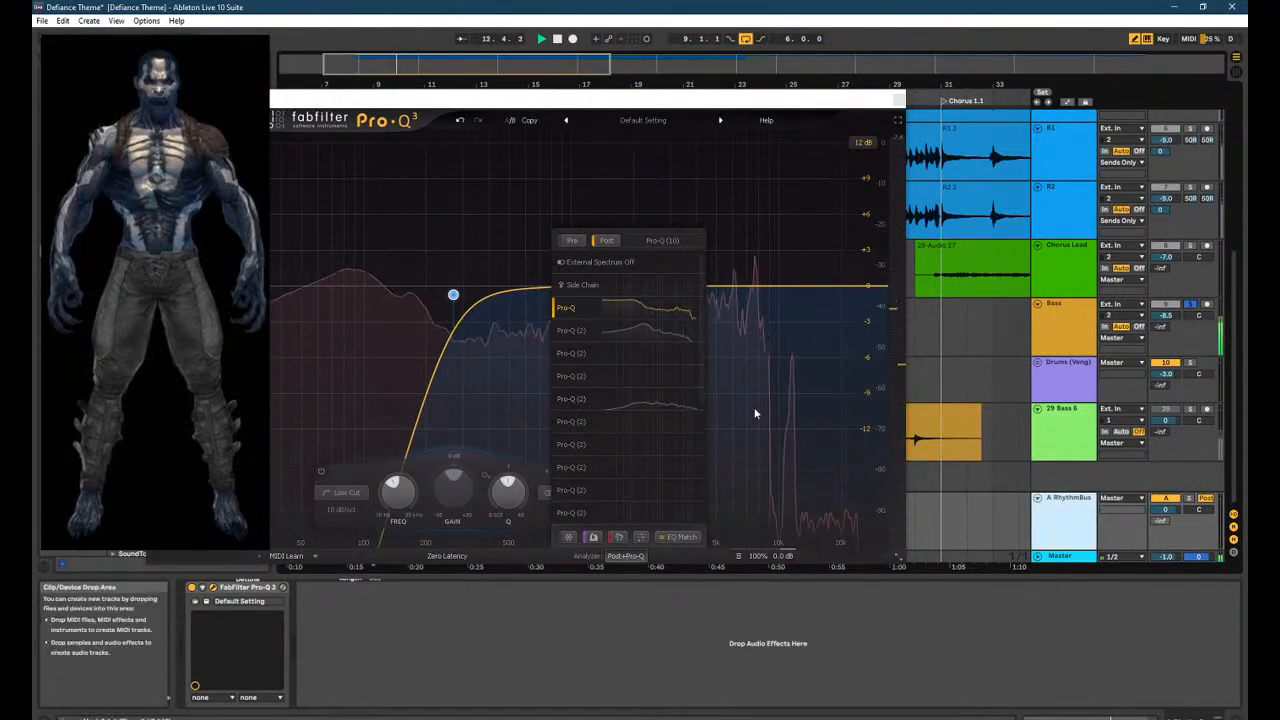
pyautogui.moveTo(655, 323)
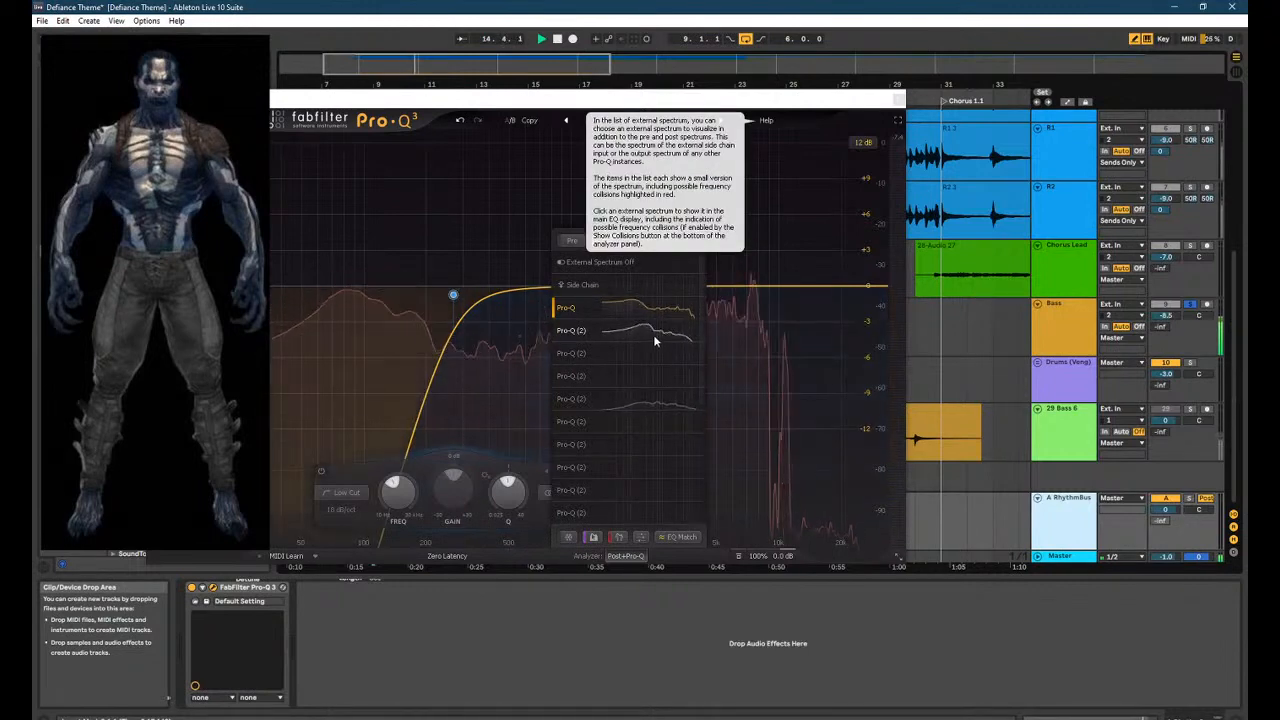
pyautogui.click(654, 341)
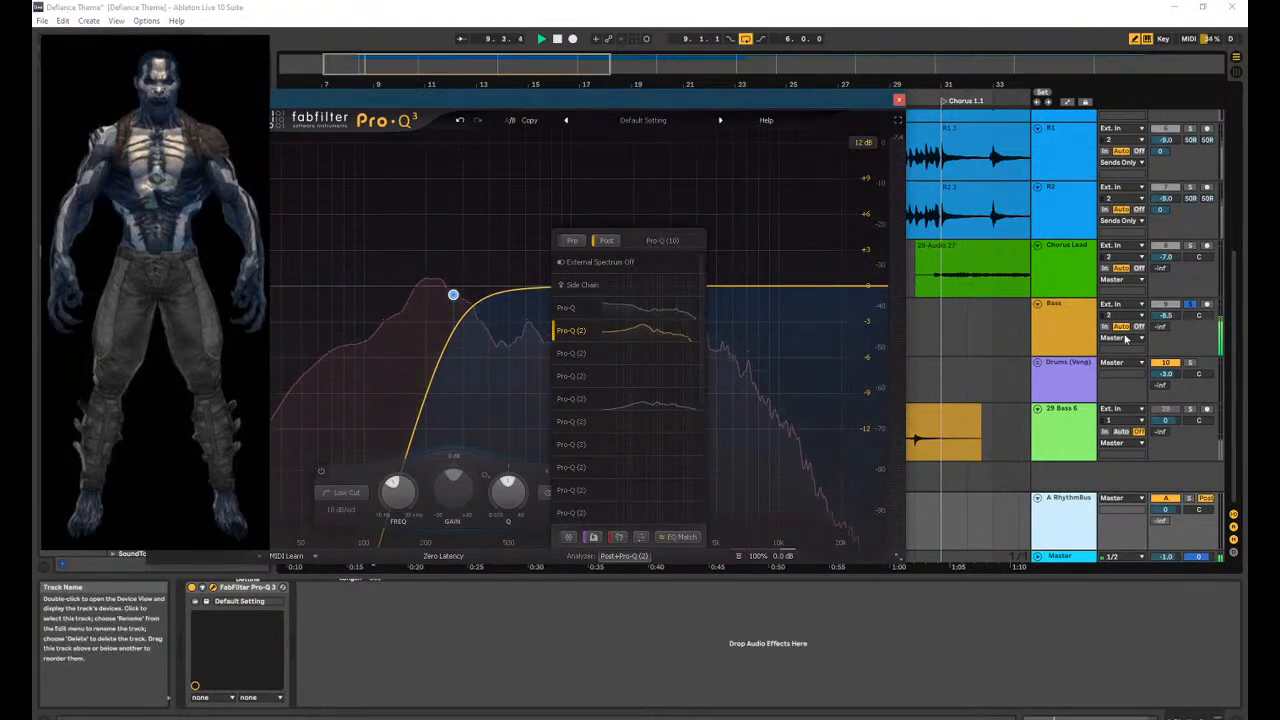
pyautogui.click(655, 400)
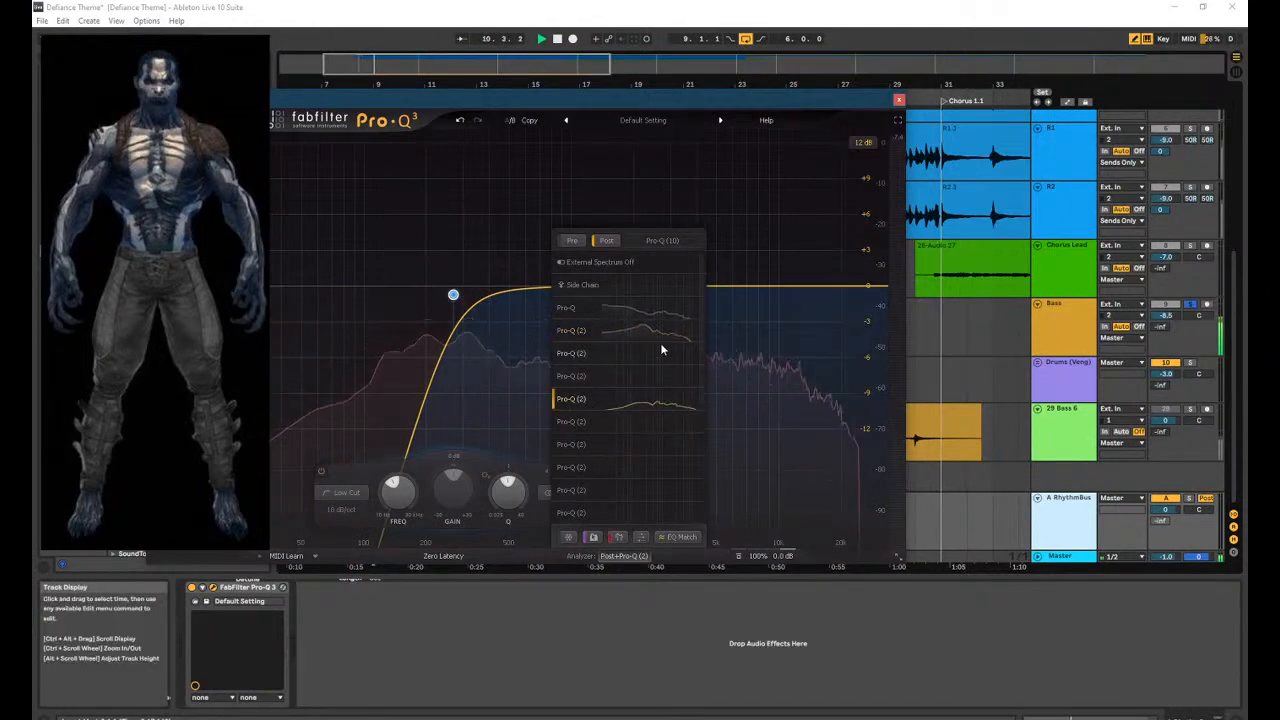
# Unsolo the Bass, restart playback of the full mix, and close the RhythmBus analyzer's spectrum list.
pyautogui.click(1190, 304)
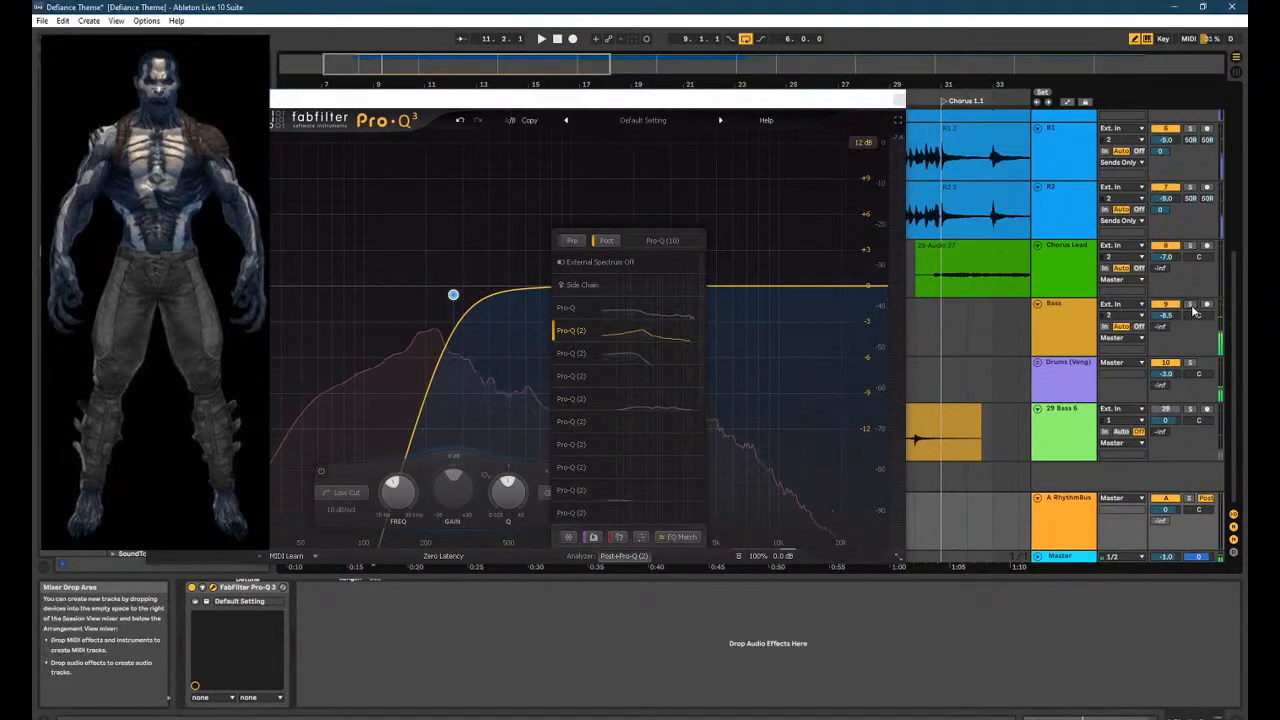
pyautogui.press('space')
pyautogui.press('space')
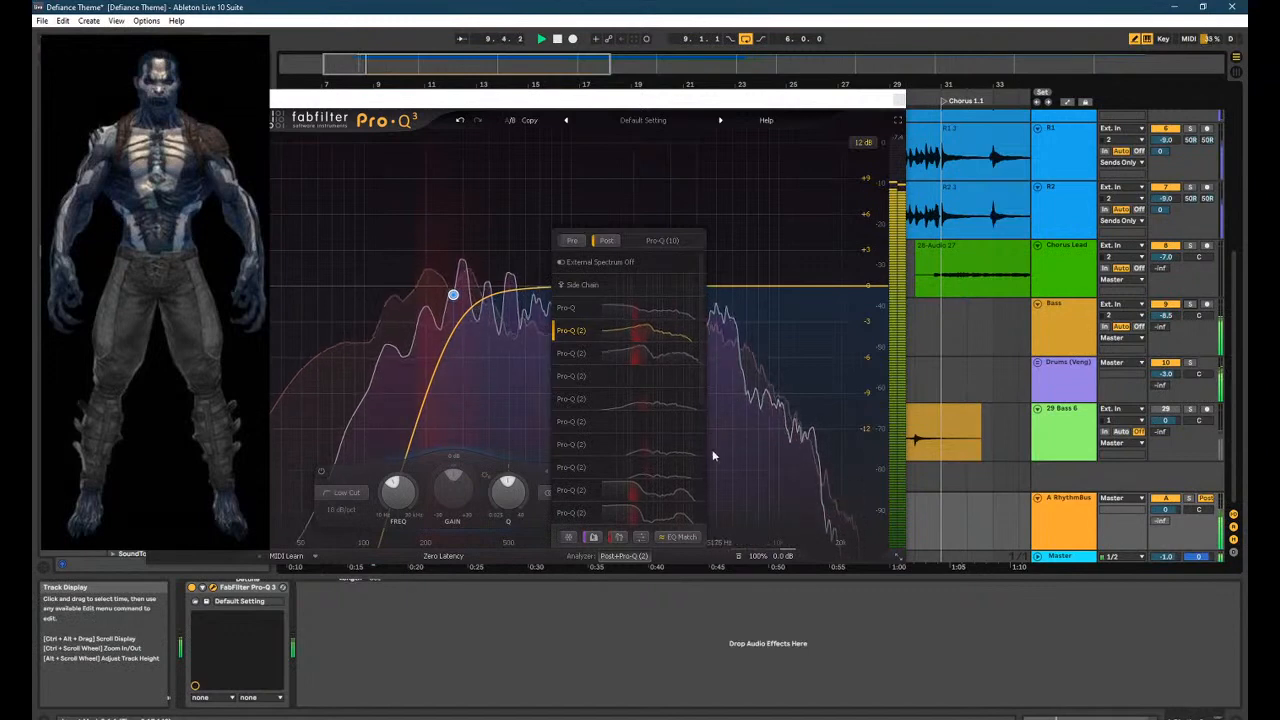
pyautogui.click(618, 556)
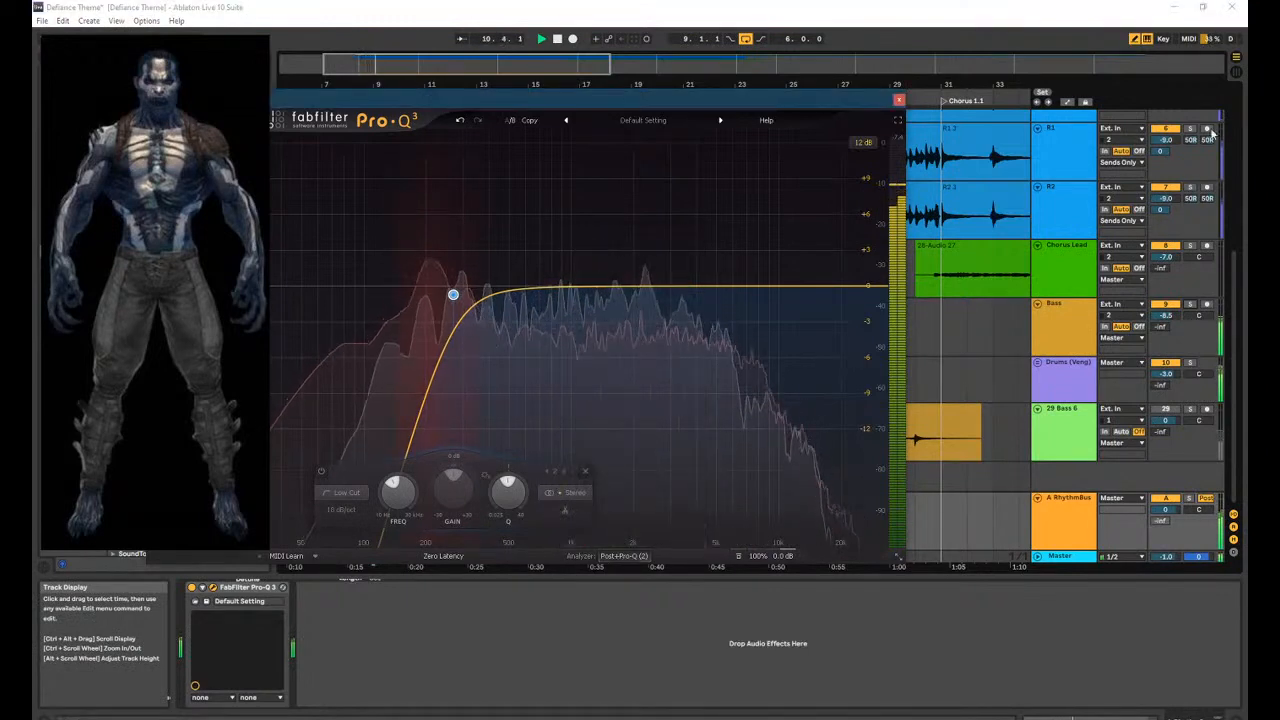
# Try the A RhythmBus low cut at about 288 Hz with a 30 dB/oct slope, and undo the latest adjustments.
pyautogui.moveTo(453, 295)
pyautogui.mouseDown()
pyautogui.moveTo(556, 290)
pyautogui.moveTo(458, 304)
pyautogui.mouseUp()
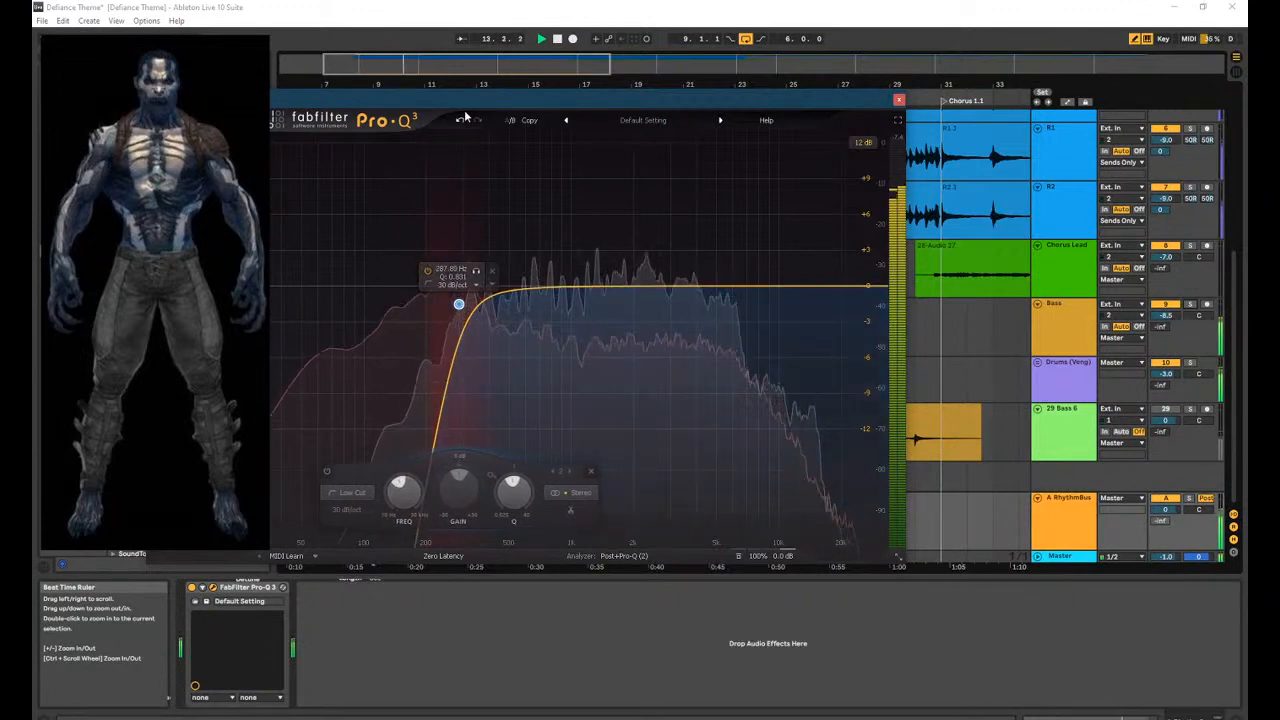
pyautogui.click(464, 118)
pyautogui.click(464, 118)
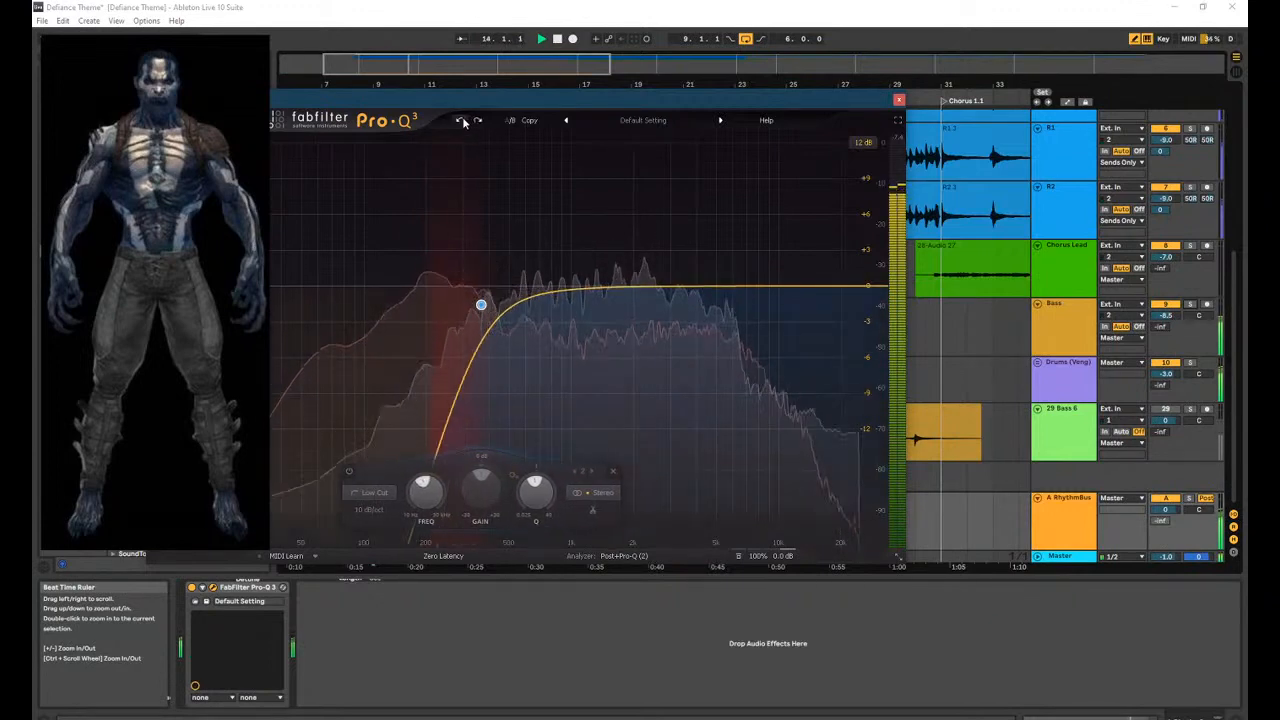
# Try a second low cut on the rhythm guitars at 12 dB/oct, moved up to about 436 Hz, and undo it.
pyautogui.doubleClick(424, 292)
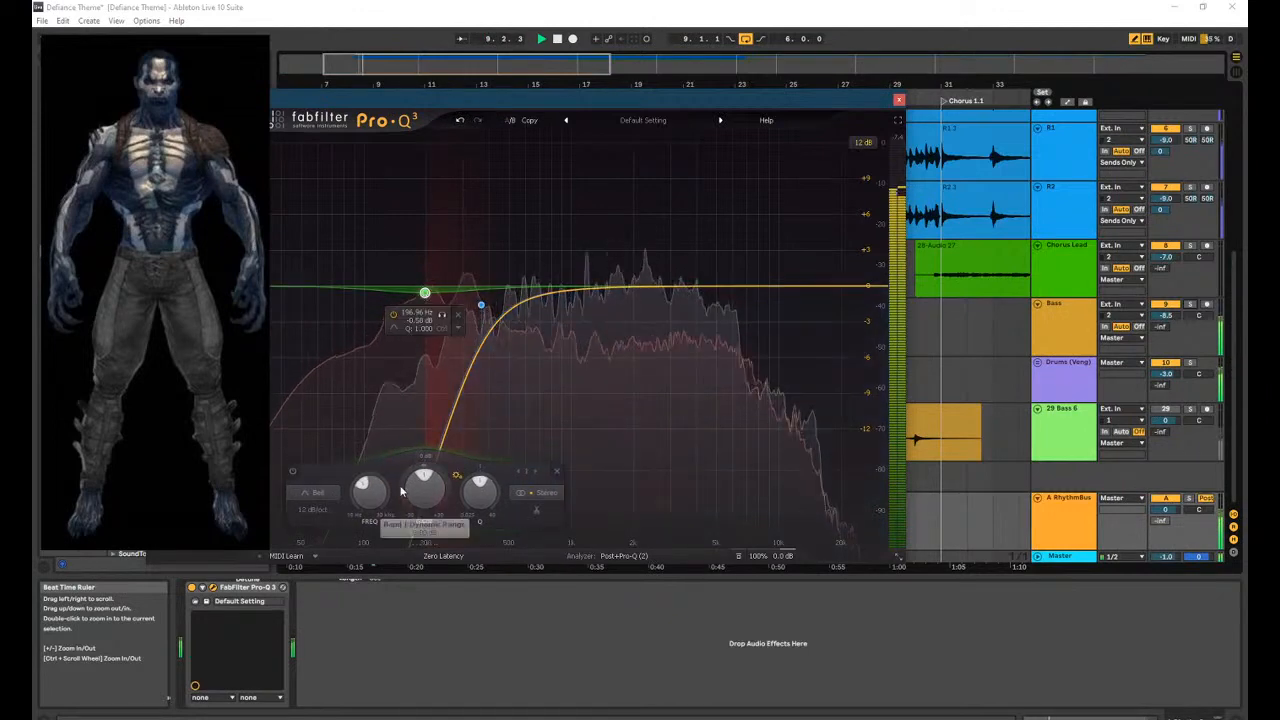
pyautogui.click(318, 492)
pyautogui.click(321, 399)
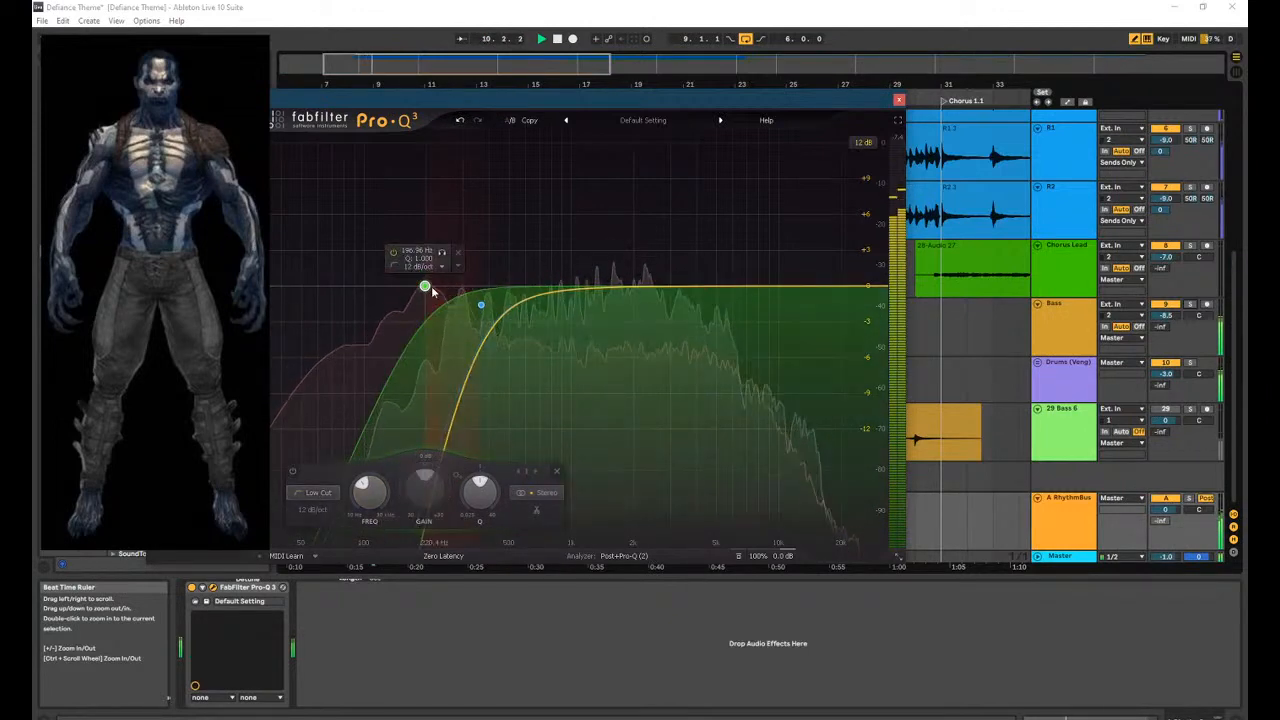
pyautogui.moveTo(432, 291); pyautogui.dragTo(502, 296)
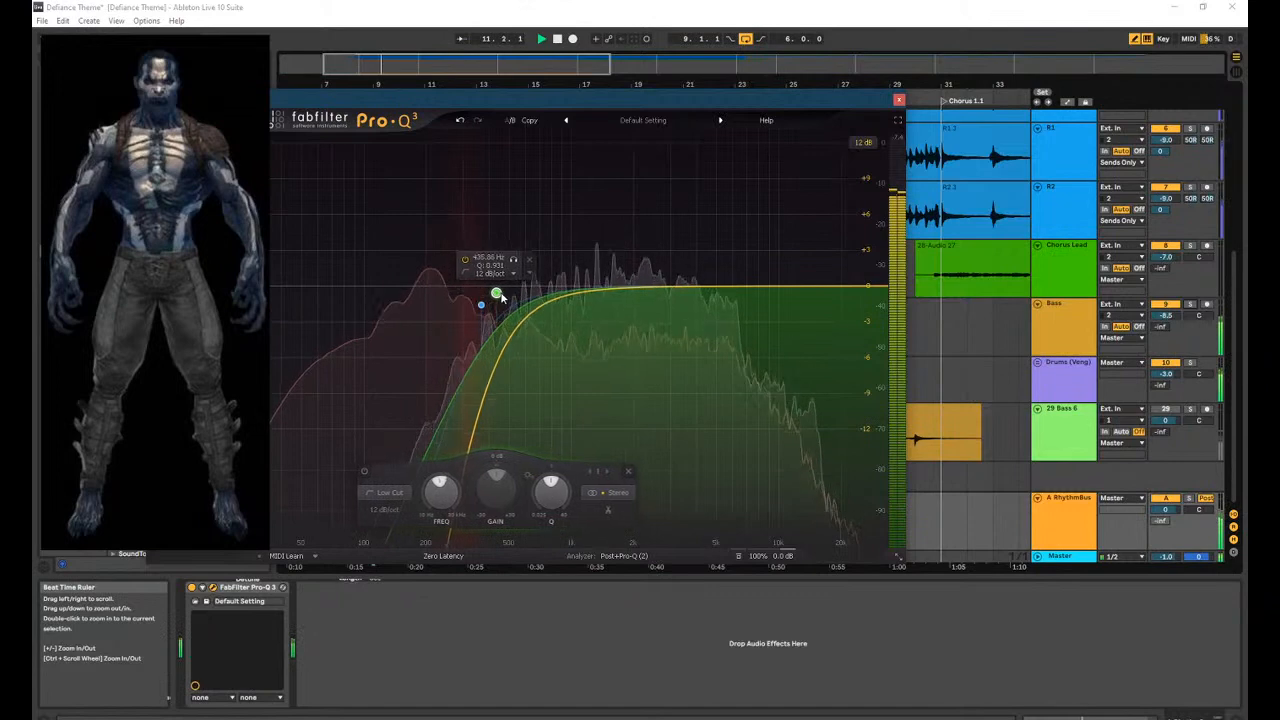
pyautogui.click(460, 120)
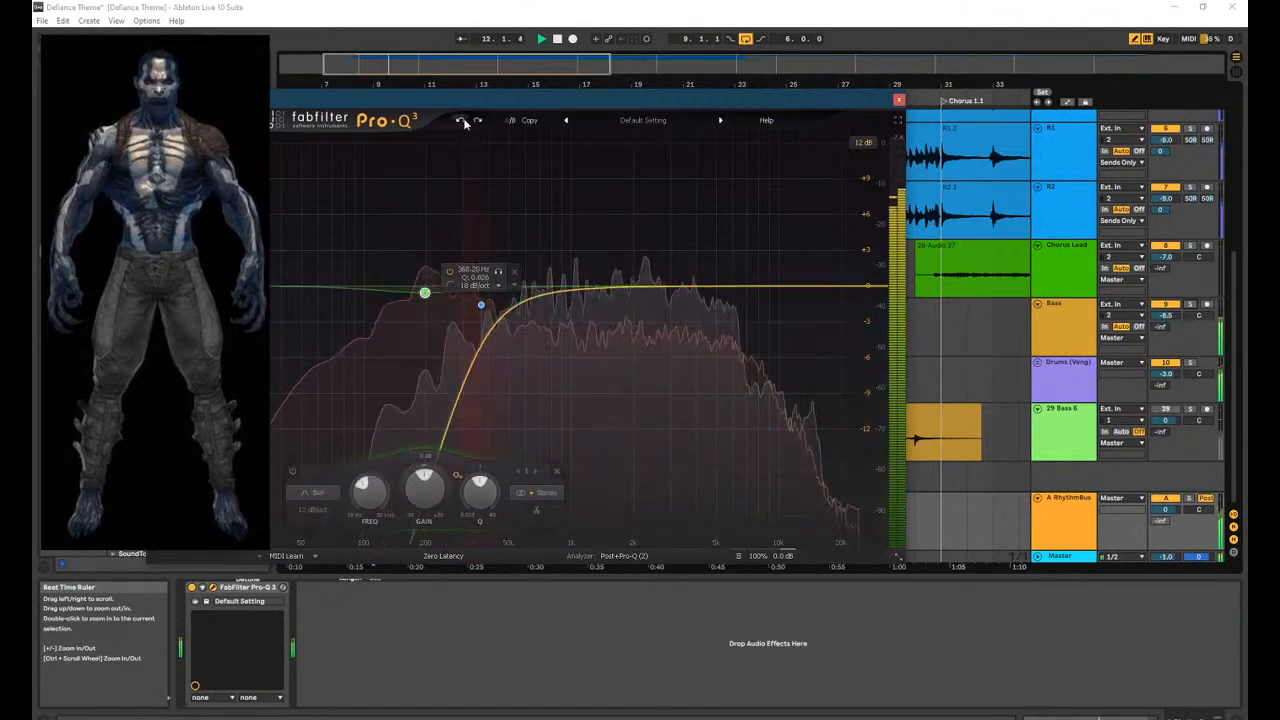
# Try a bell cut of about -2 dB near 309 Hz on the rhythm guitars, shift it lower, and discard it.
pyautogui.click(457, 313)
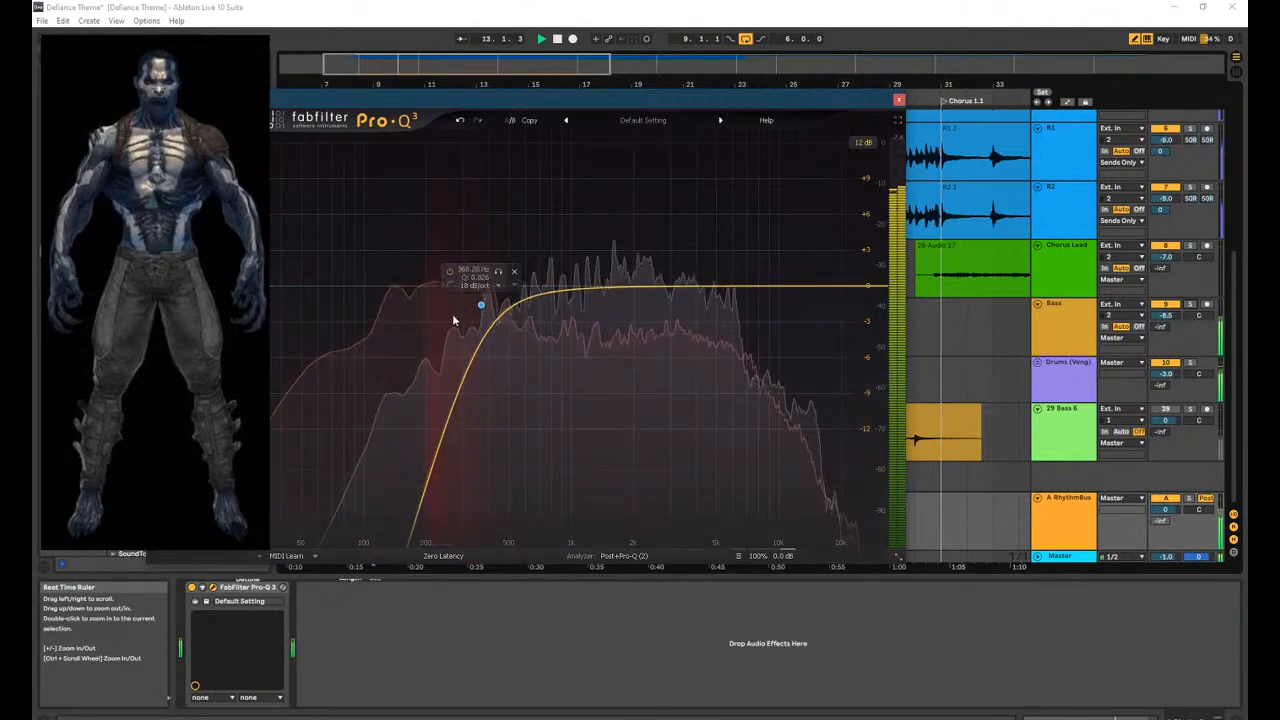
pyautogui.click(465, 313)
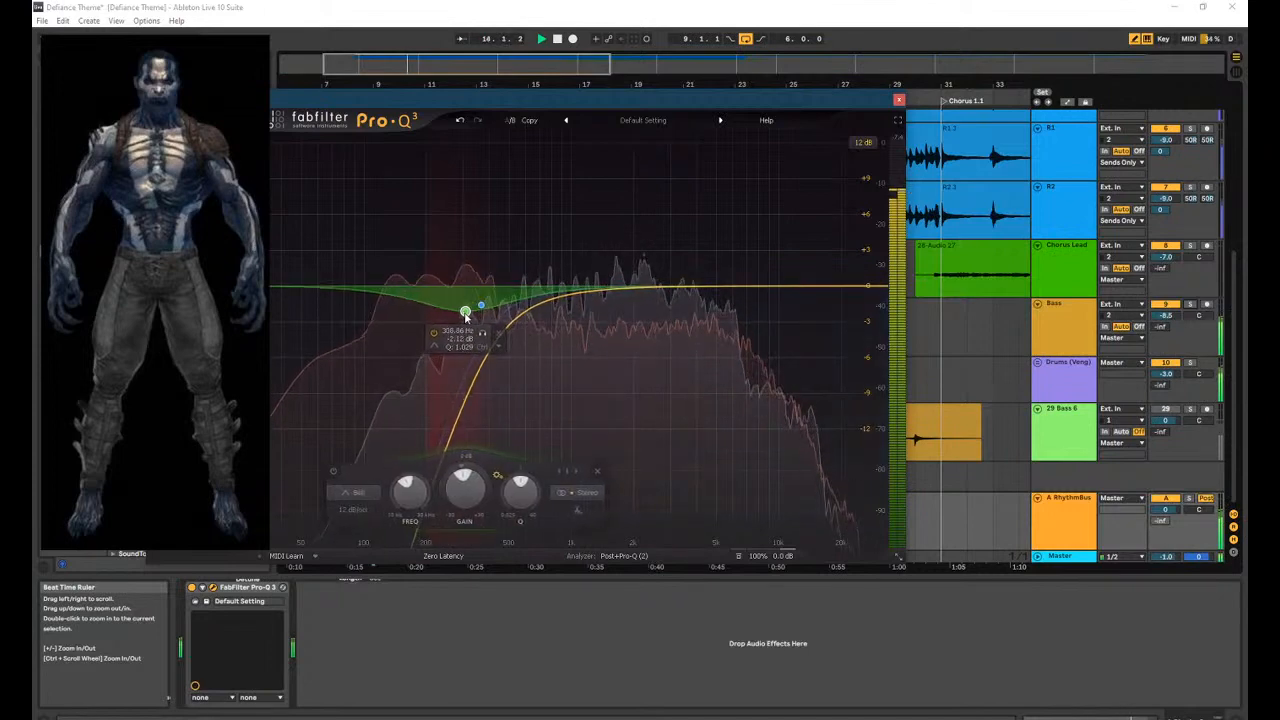
pyautogui.scroll(3, 465, 313)
pyautogui.moveTo(465, 313); pyautogui.dragTo(443, 329)
pyautogui.click(475, 354)
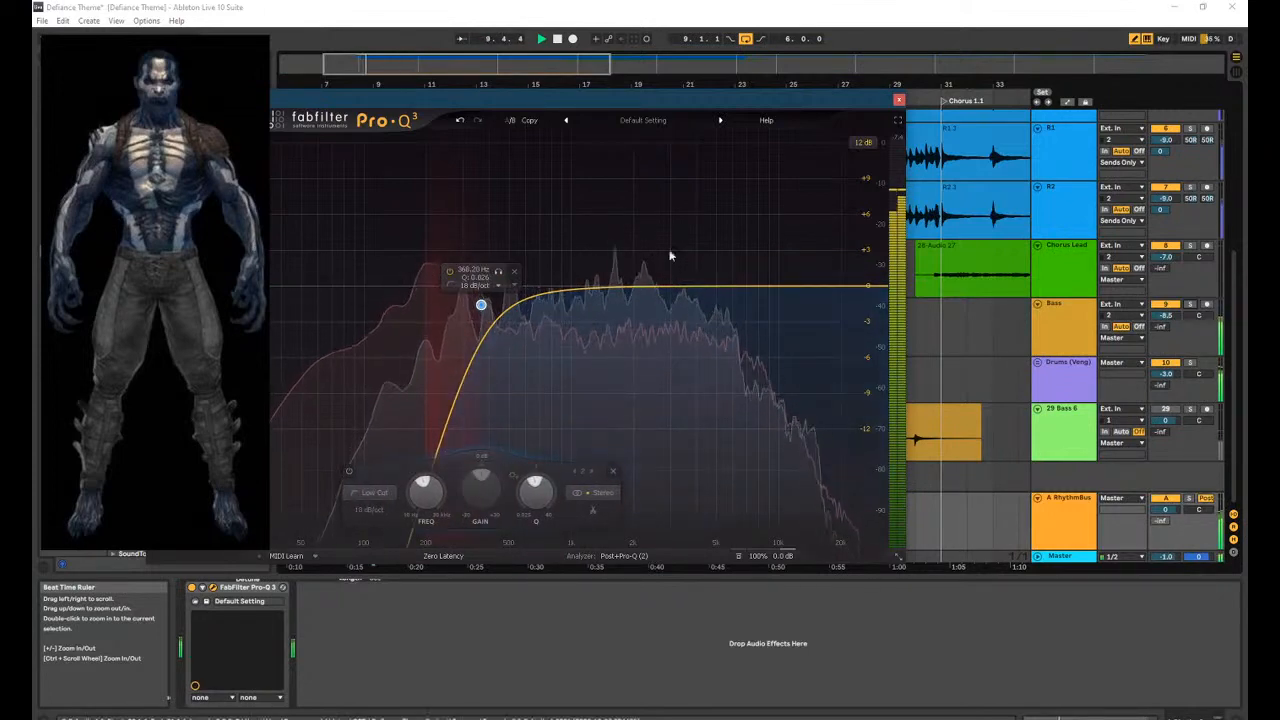
# Lower the rhythm guitars' low cut to about 318 Hz, and close the Bass equalizer's spectrum list and window.
pyautogui.moveTo(481, 304); pyautogui.dragTo(468, 308)
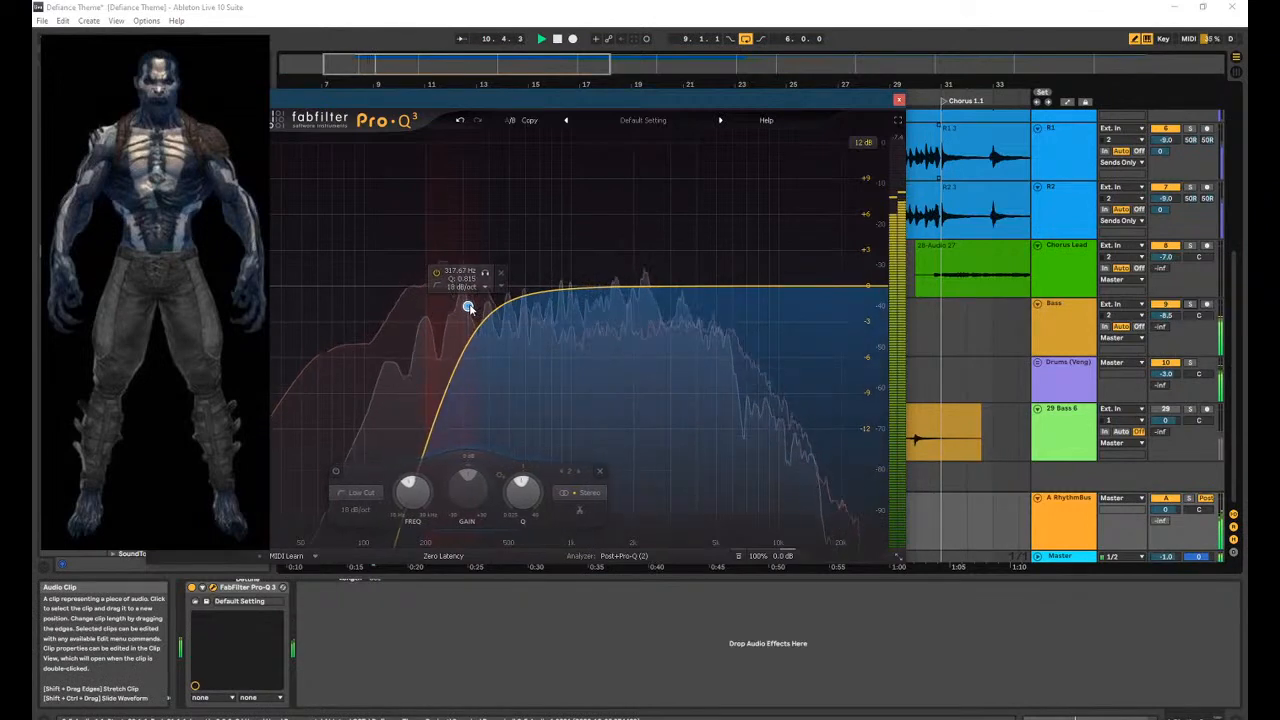
pyautogui.click(1075, 314)
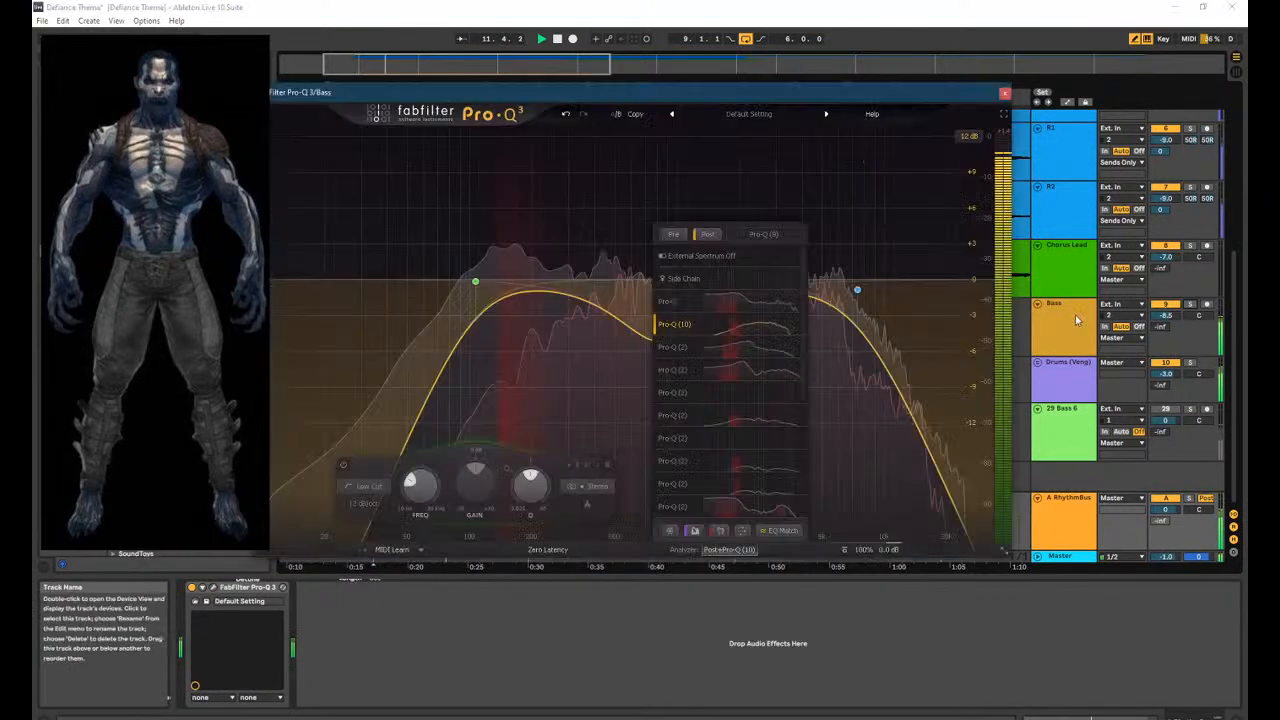
pyautogui.click(738, 547)
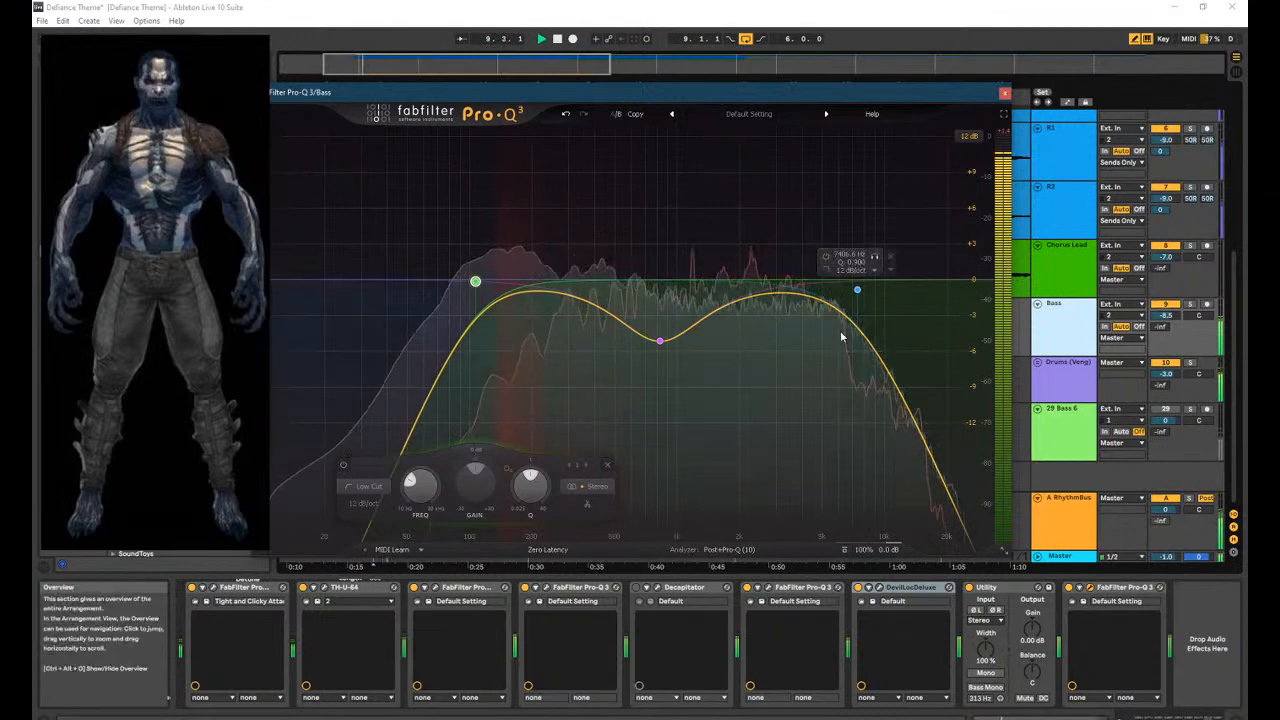
pyautogui.click(1005, 93)
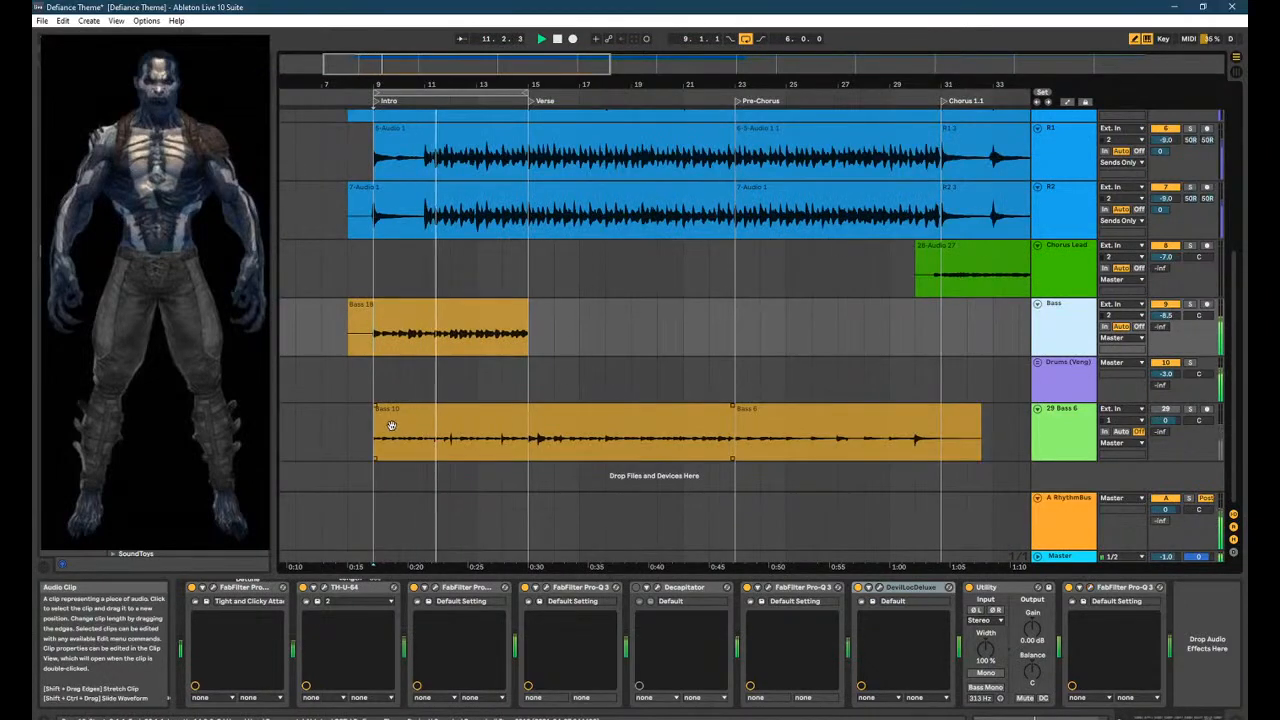
# Split the Bass 10 clip at the Verse marker and move its Verse section up to the Bass track.
pyautogui.moveTo(374, 437); pyautogui.dragTo(517, 437)
pyautogui.click(513, 437)
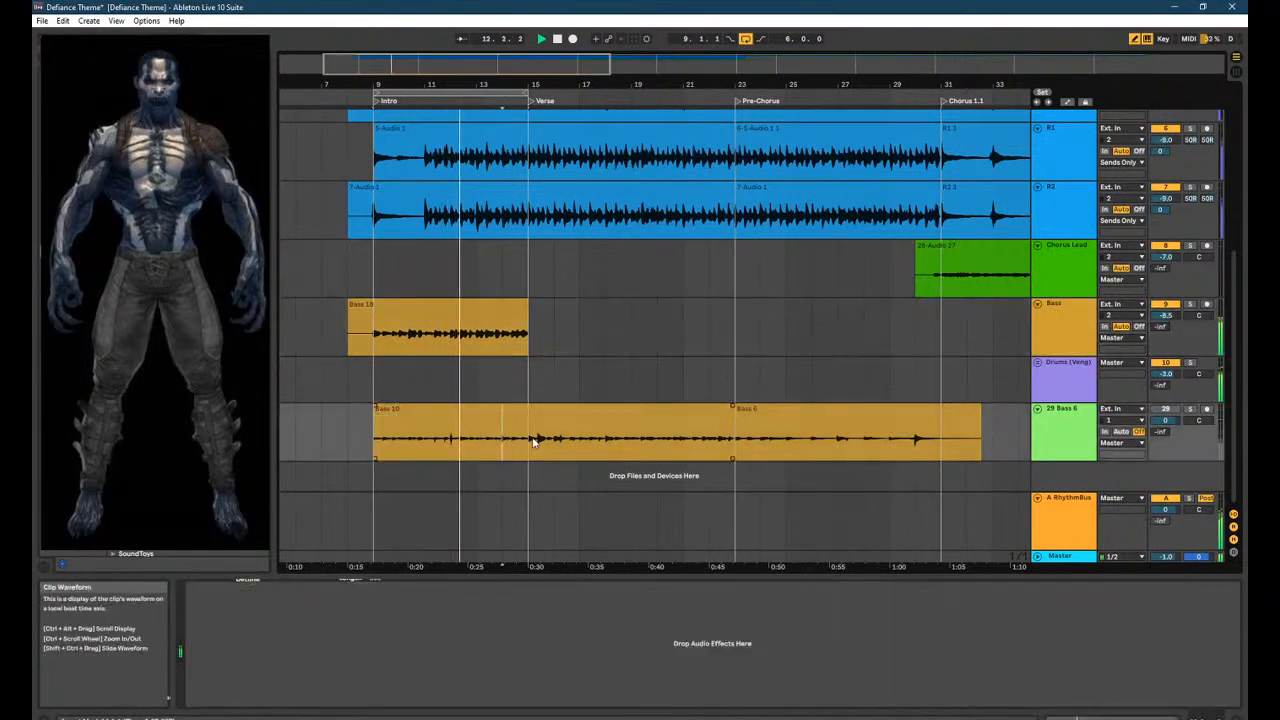
pyautogui.click(535, 438)
pyautogui.hotkey('ctrl', 'e')
pyautogui.click(654, 412)
pyautogui.moveTo(654, 412); pyautogui.dragTo(654, 306)
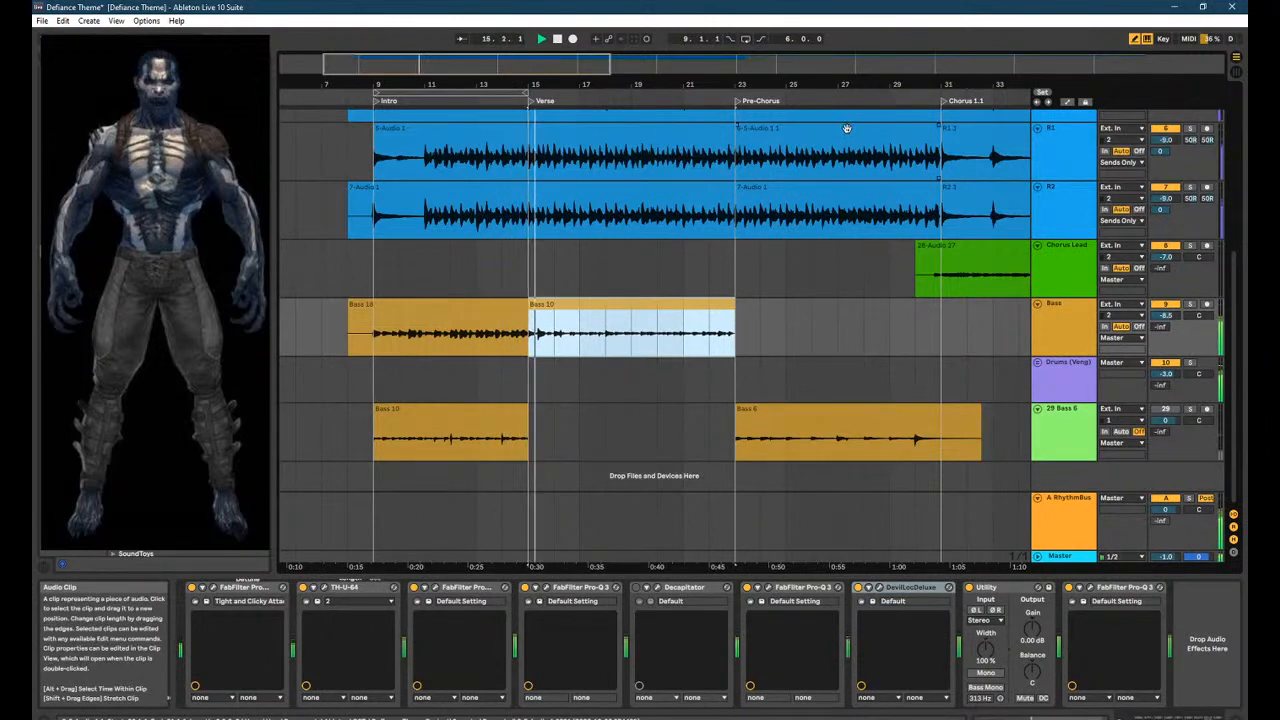
# Play the mix from the start of the Bass 18 clip, and select the Verse section of the Bass track.
pyautogui.scroll(3, 846, 128)
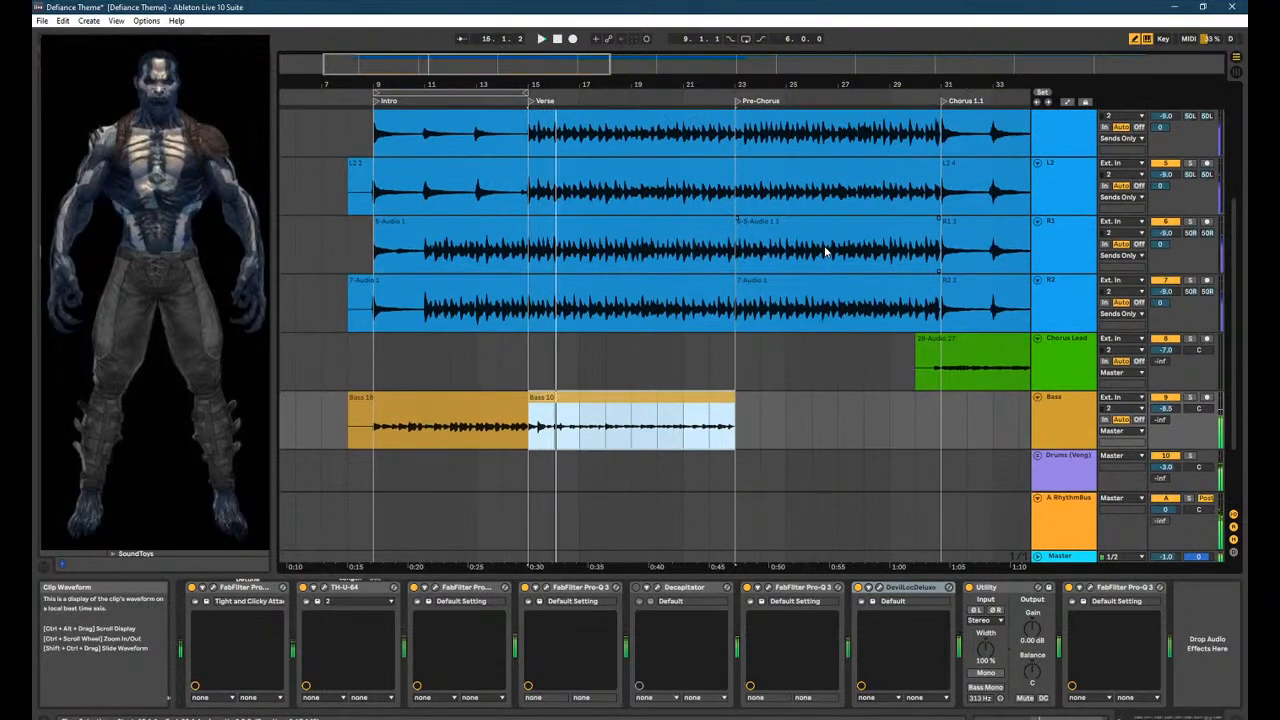
pyautogui.click(359, 431)
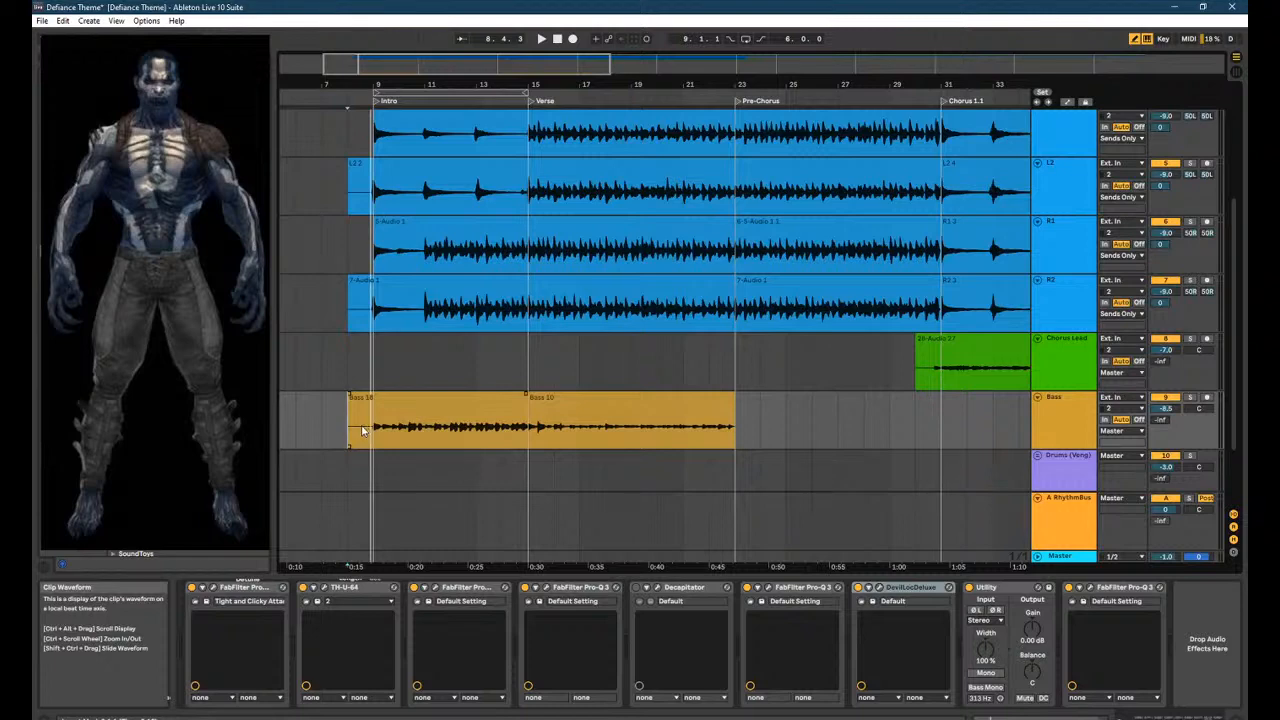
pyautogui.moveTo(380, 432); pyautogui.dragTo(725, 406)
pyautogui.moveTo(529, 428); pyautogui.dragTo(734, 432)
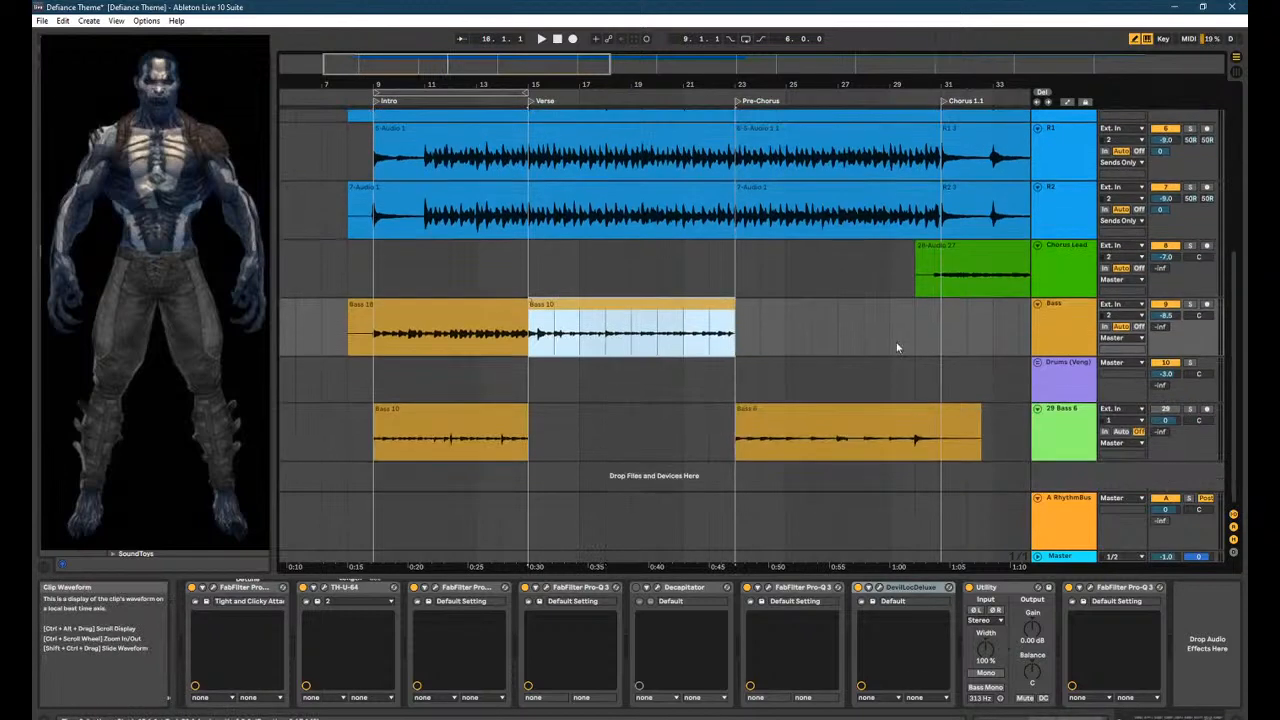
# Move the Bass 6 clip up to the Bass track, undoing a misaligned placement and keeping its start at the Pre-Chorus marker.
pyautogui.moveTo(874, 431); pyautogui.dragTo(883, 323)
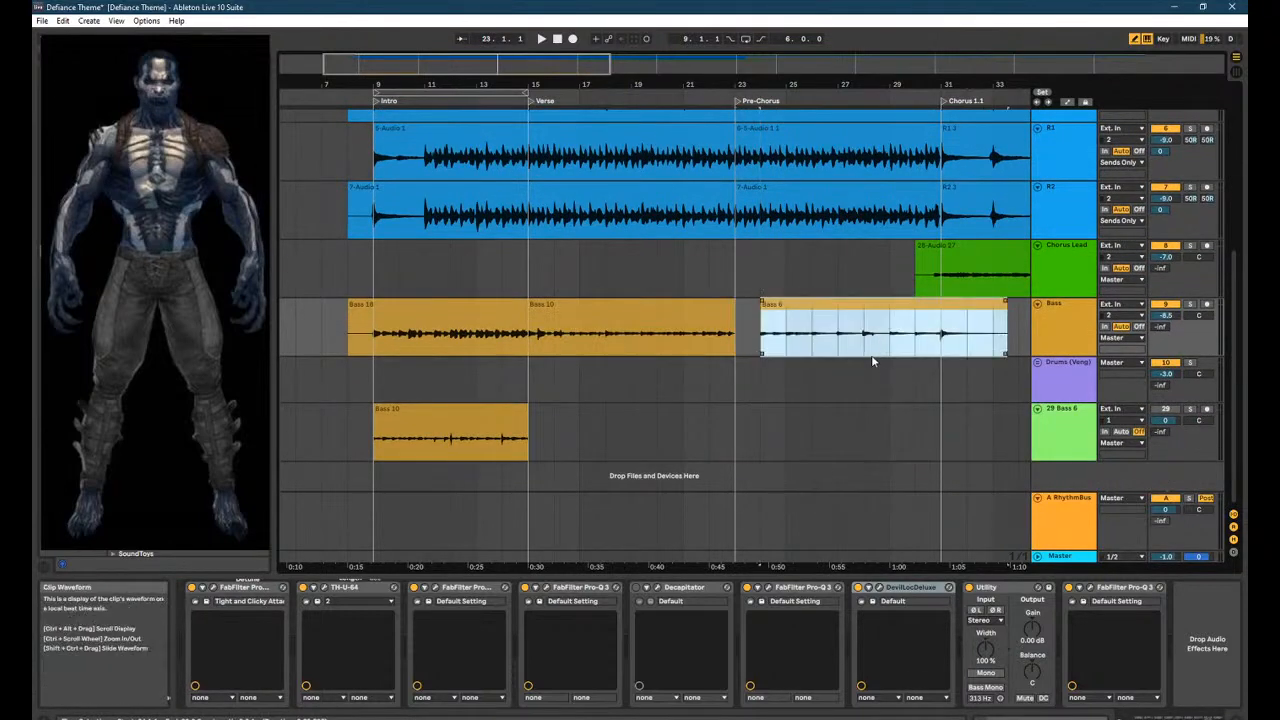
pyautogui.hotkey('ctrl', 'z')
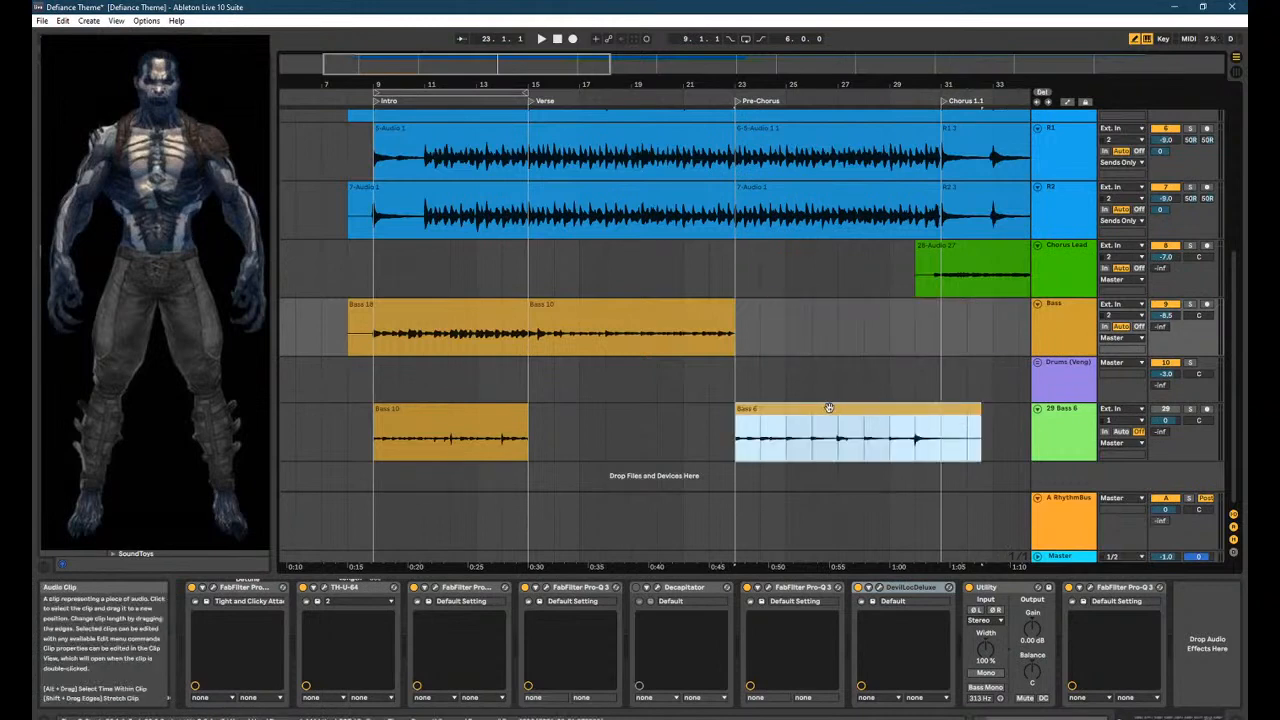
pyautogui.moveTo(829, 407); pyautogui.dragTo(824, 340)
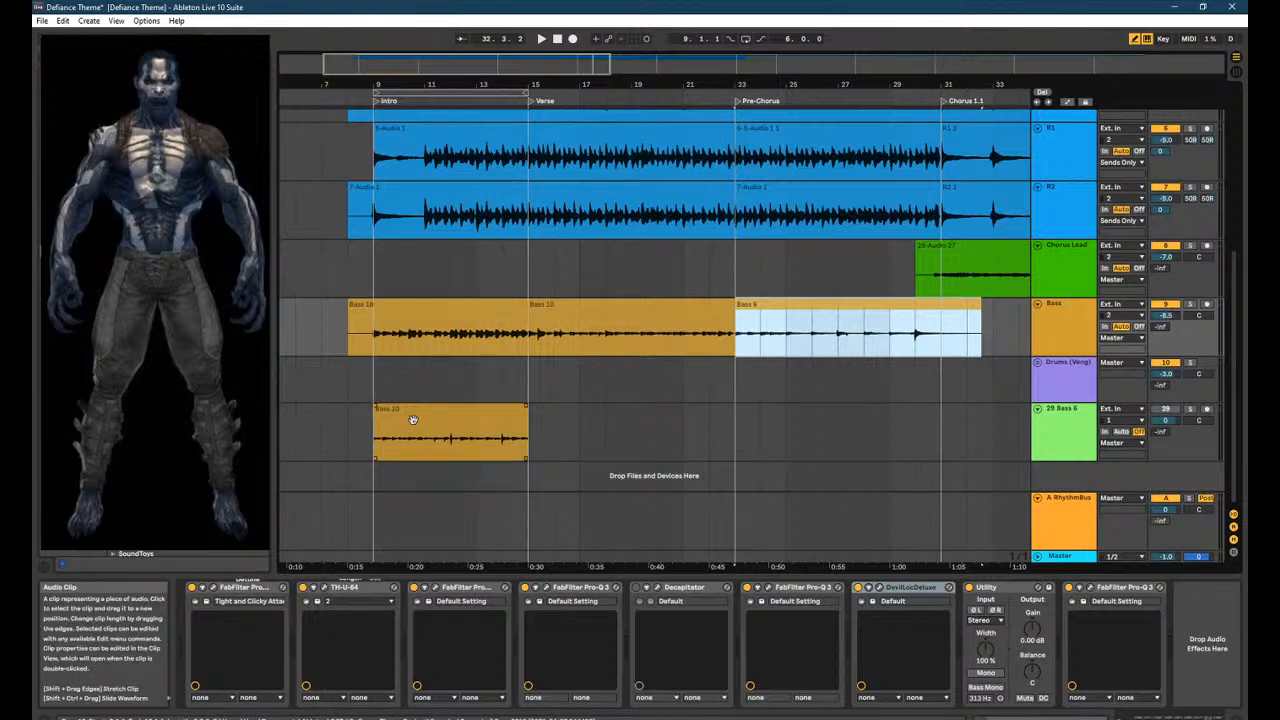
# Play the mix from the start of the first Bass clip, and check the Voicemeeter Banana mixer before minimizing it.
pyautogui.click(349, 331)
pyautogui.press('space')
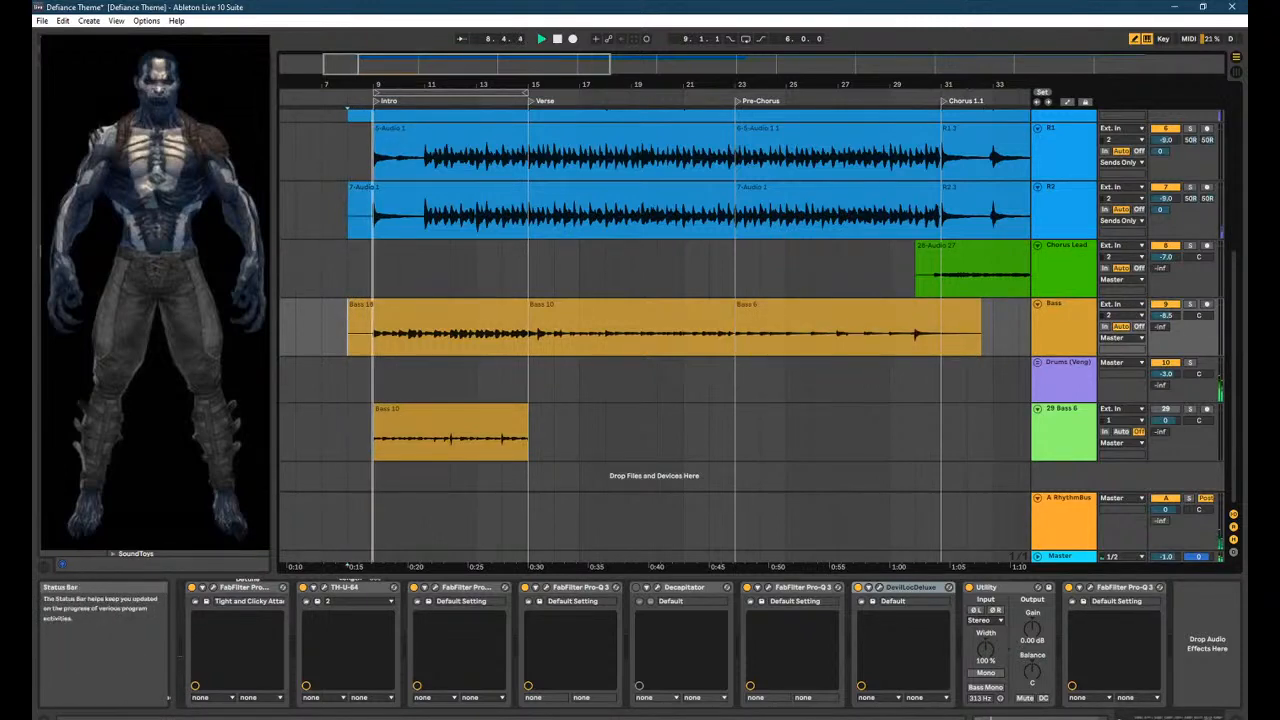
pyautogui.click(949, 718)
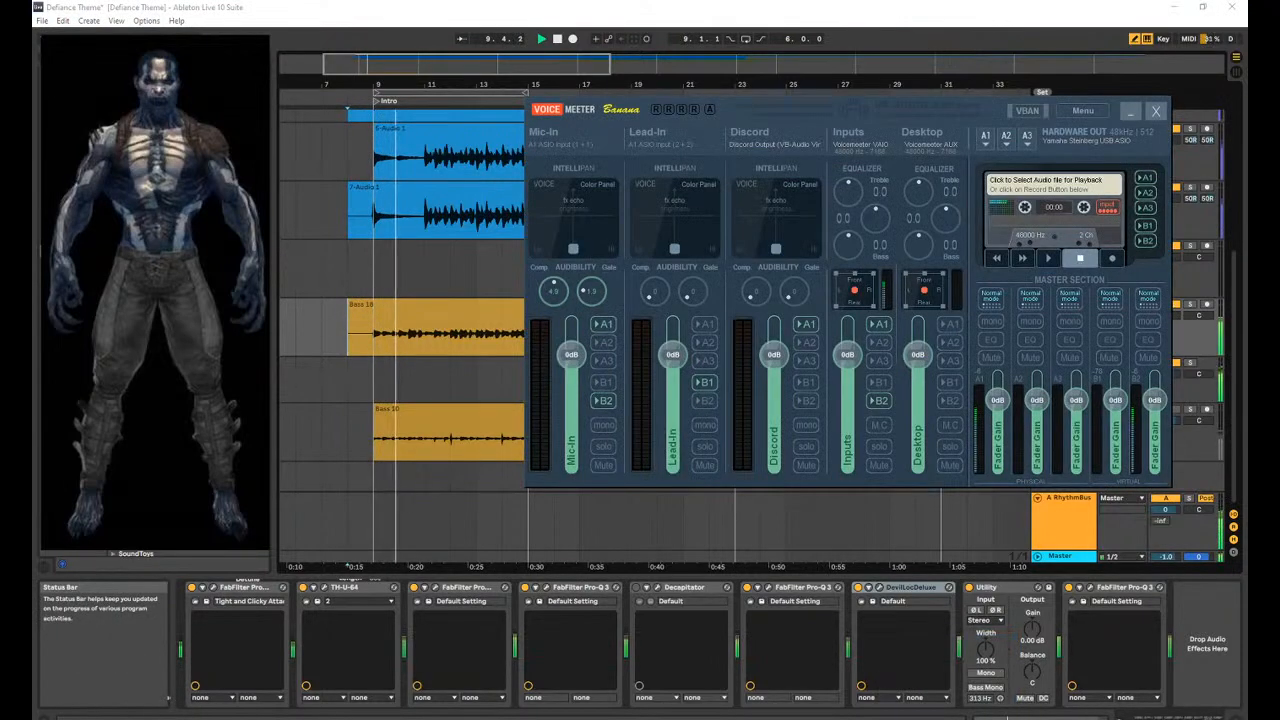
pyautogui.click(1130, 112)
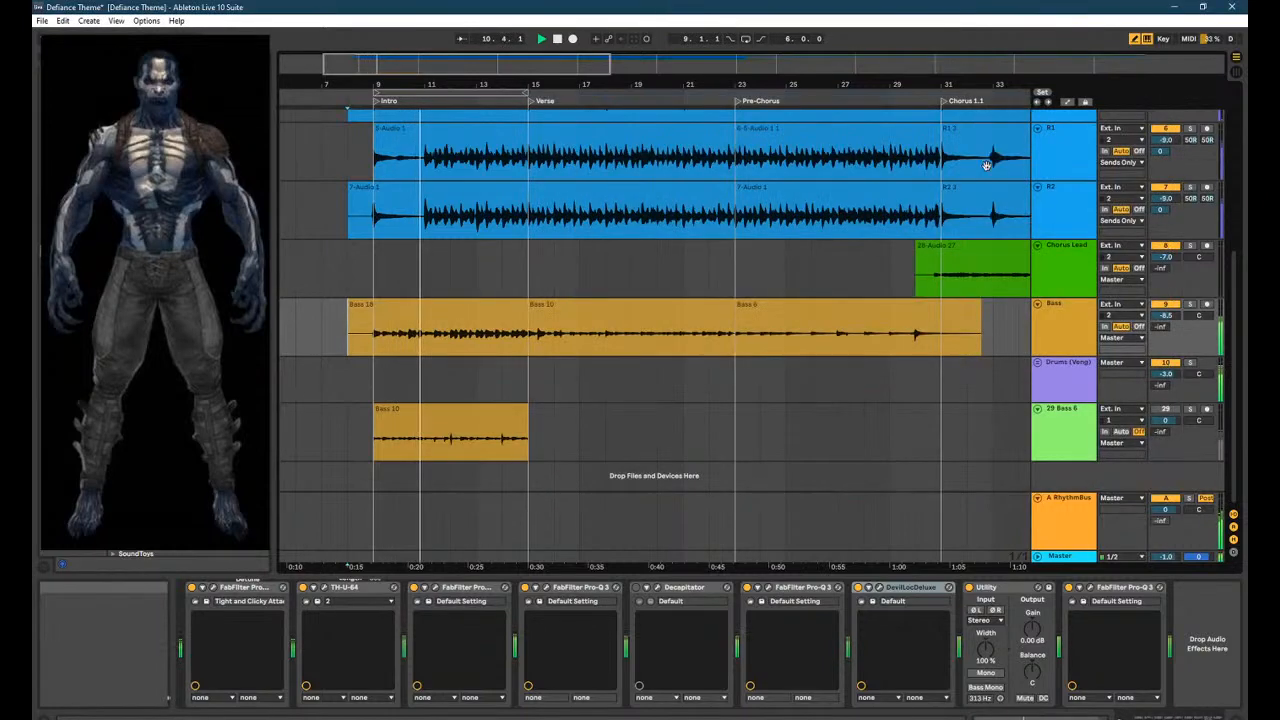
# Add a Utility device to the Master track, and check the track levels in the Session View mixer.
pyautogui.click(1066, 556)
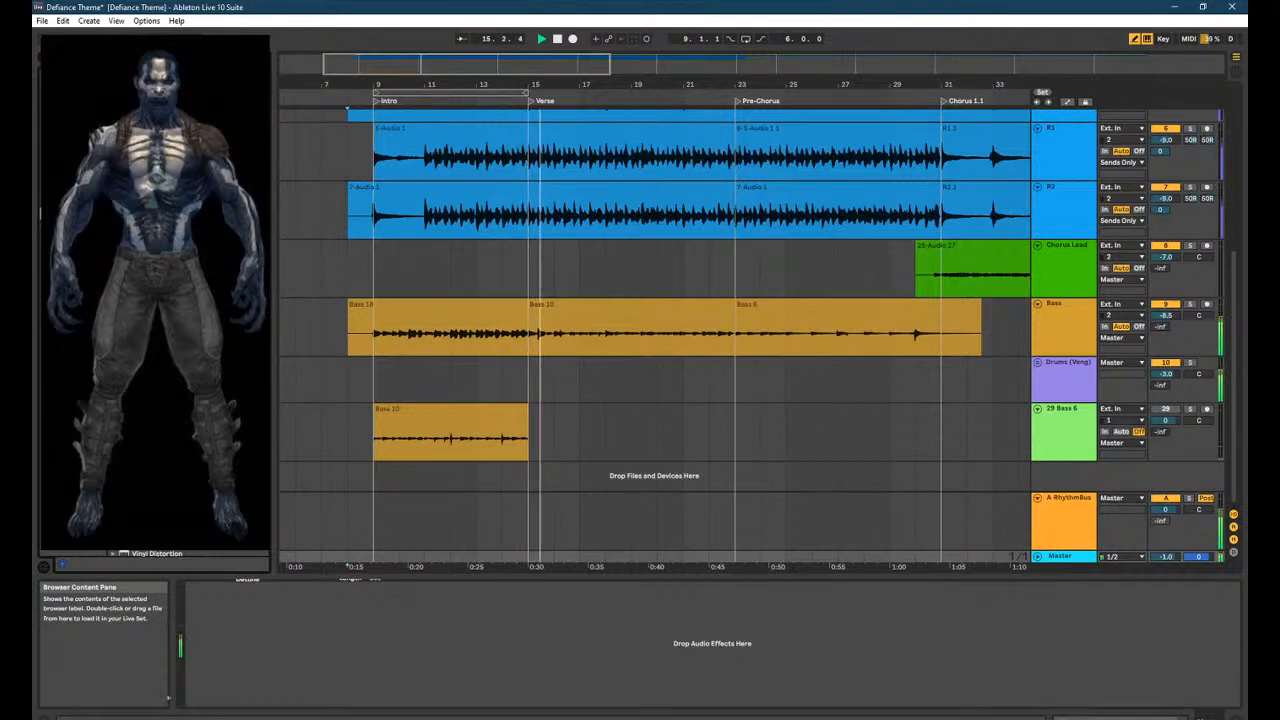
pyautogui.doubleClick(146, 525)
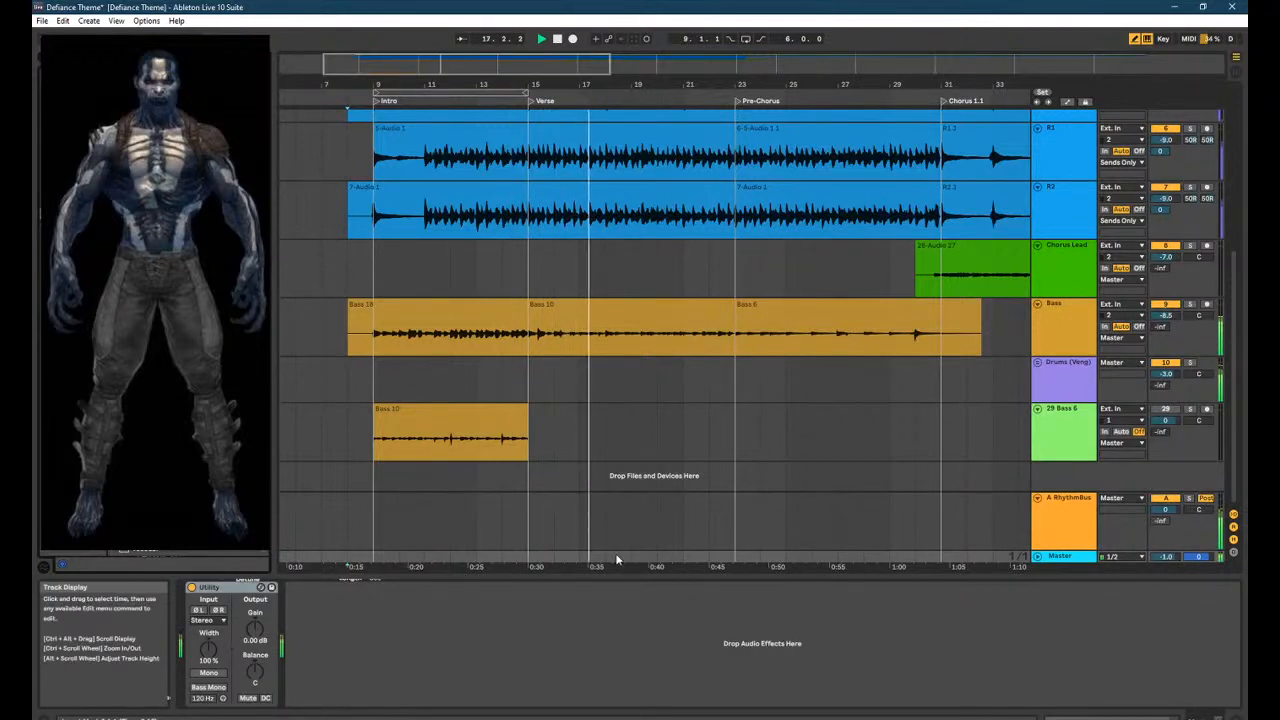
pyautogui.press('Tab')
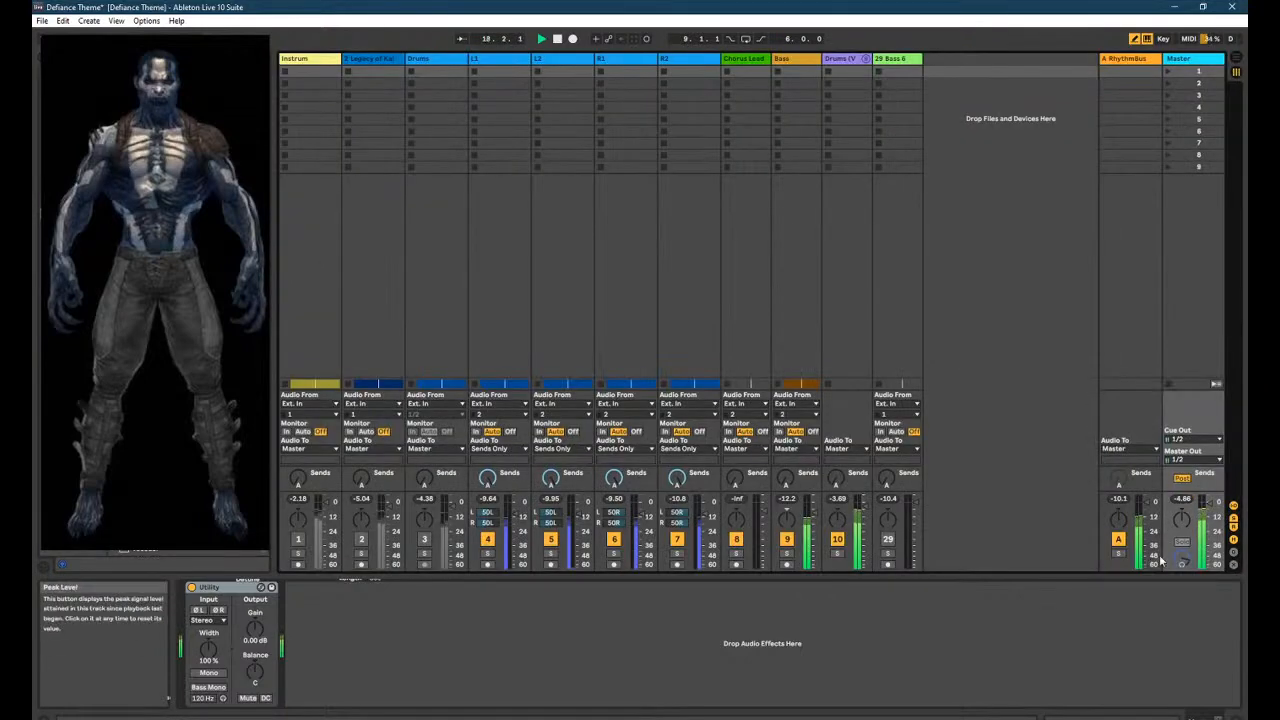
pyautogui.press('Tab')
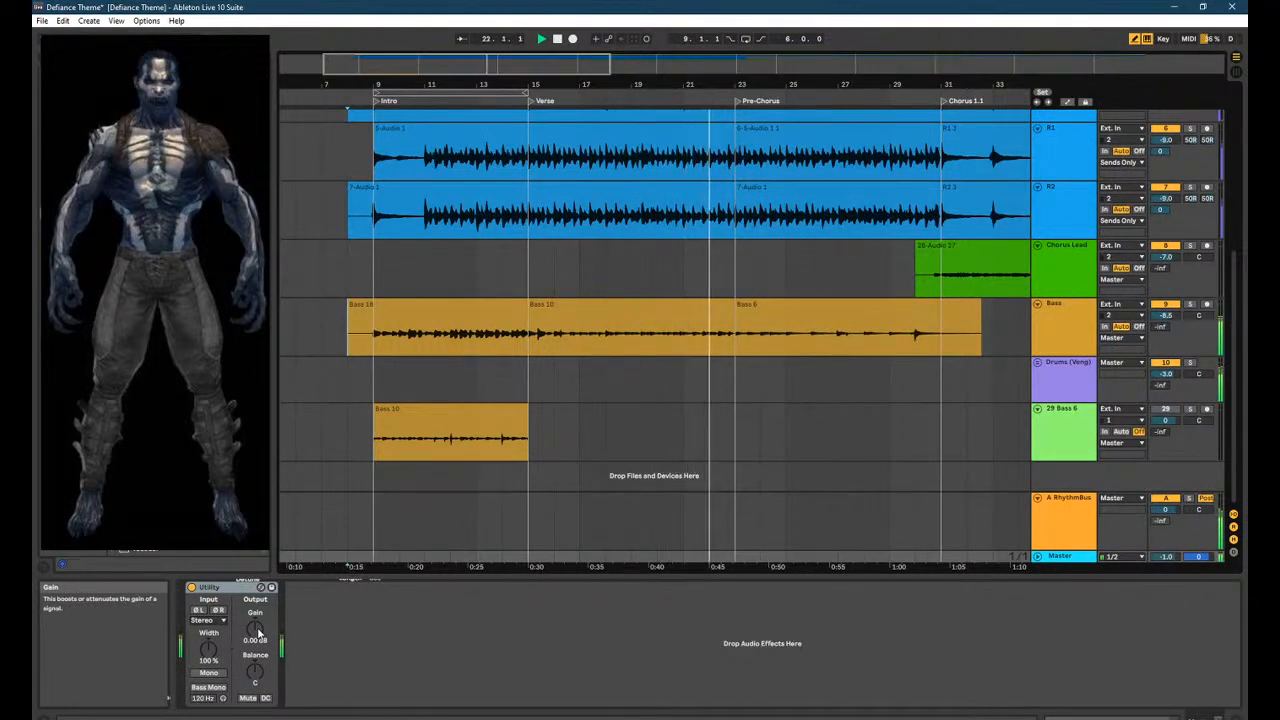
pyautogui.press('Tab')
pyautogui.press('Tab')
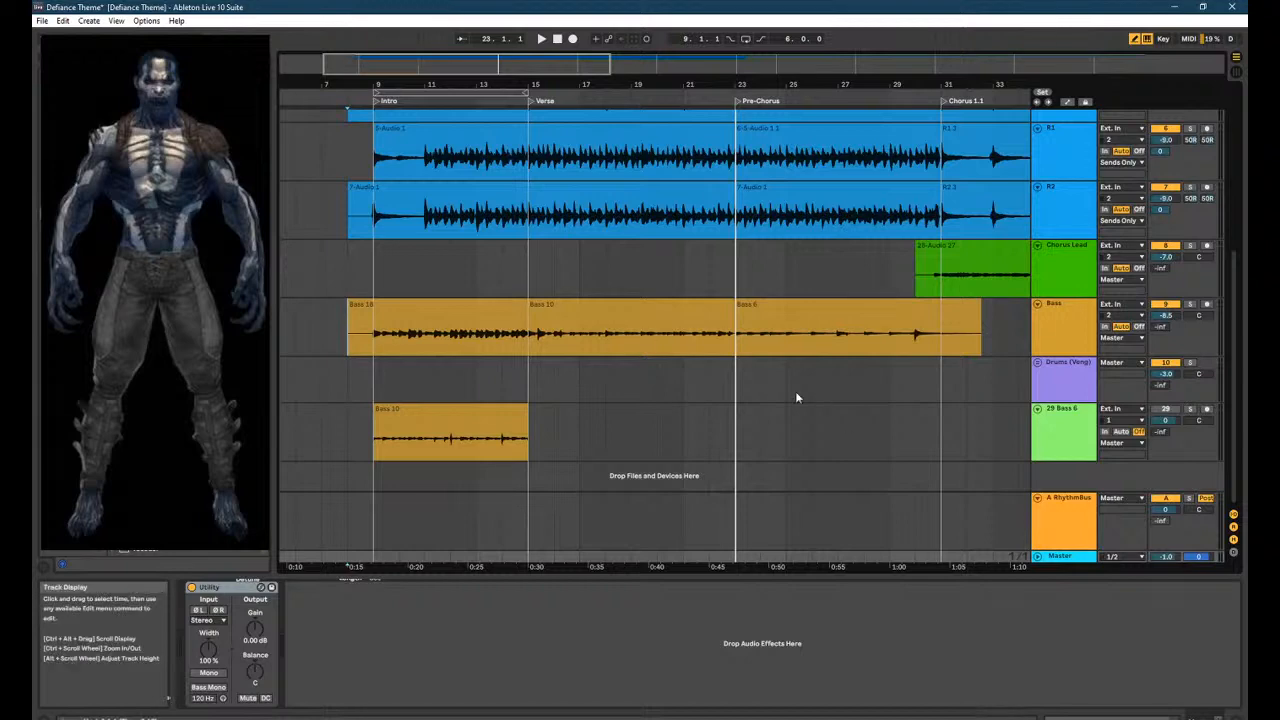
# Solo the Bass track and play it from the start of the Verse.
pyautogui.click(640, 305)
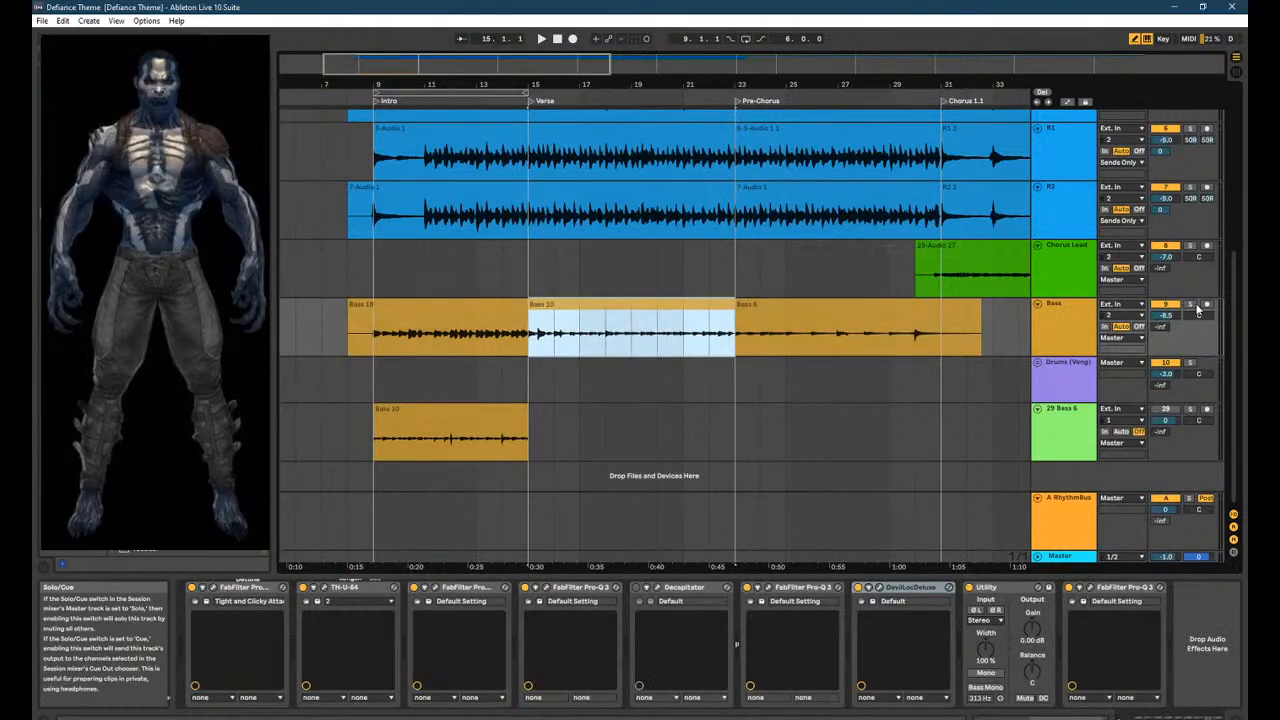
pyautogui.click(1190, 304)
pyautogui.scroll(2, 551, 352)
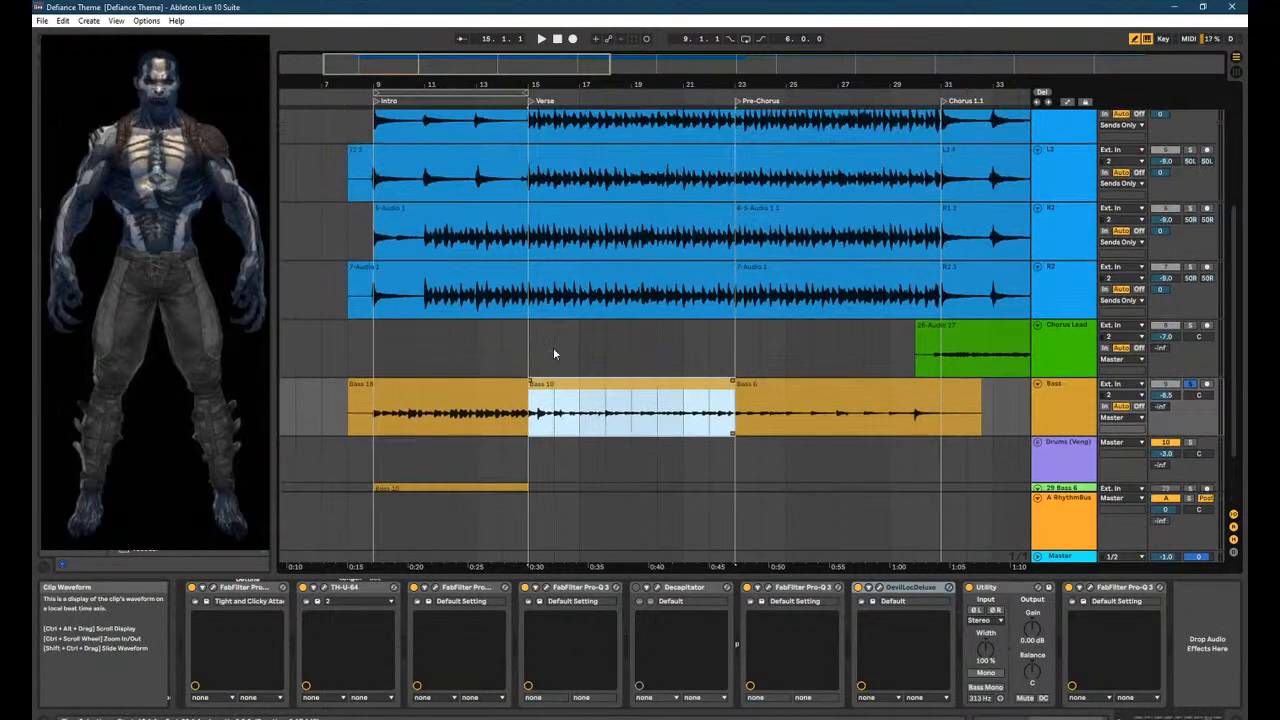
pyautogui.click(530, 427)
pyautogui.press('space')
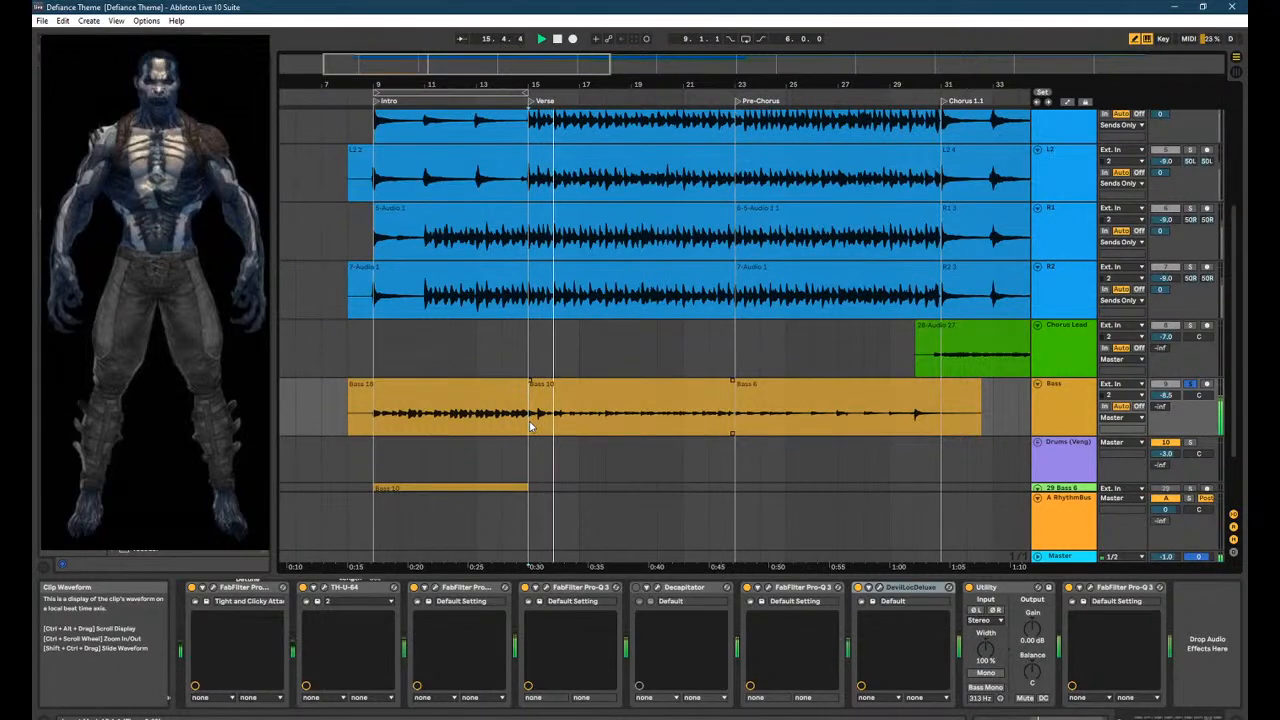
# Raise the Master track's Utility gain to 4.00 dB, and show the levels in the Session View mixer.
pyautogui.click(1070, 558)
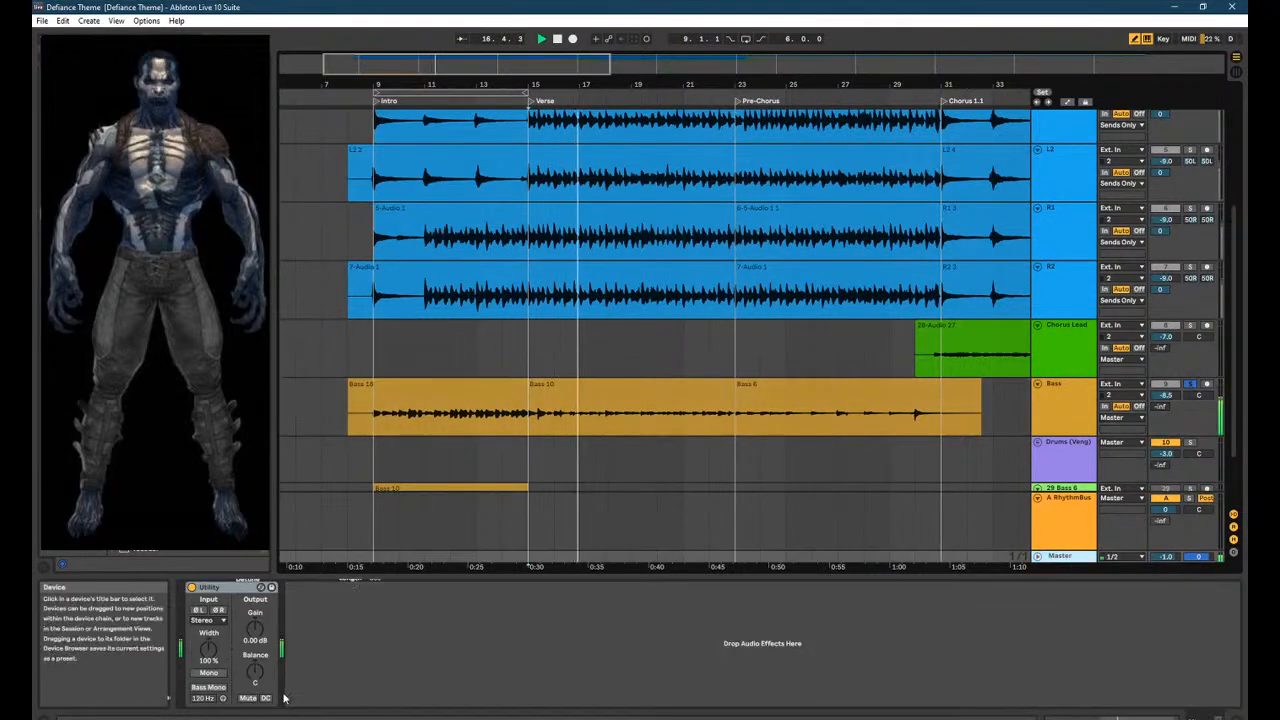
pyautogui.moveTo(254, 632); pyautogui.dragTo(255, 612)
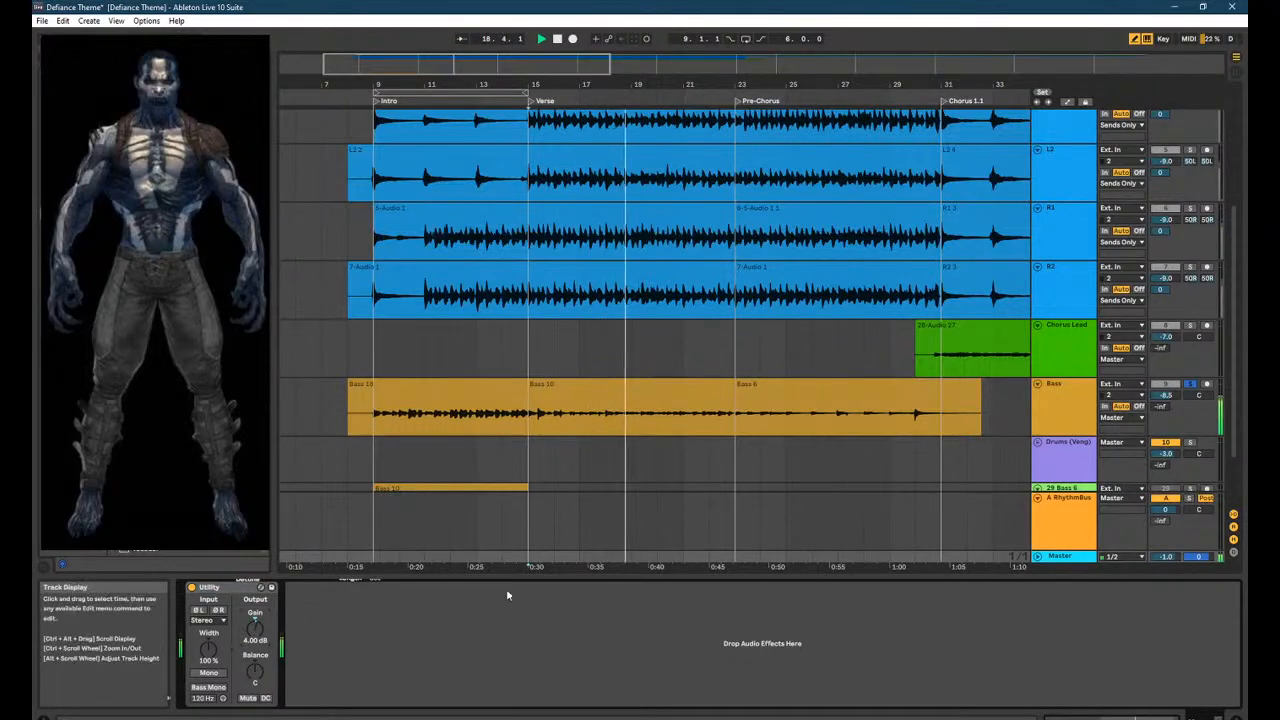
pyautogui.press('Tab')
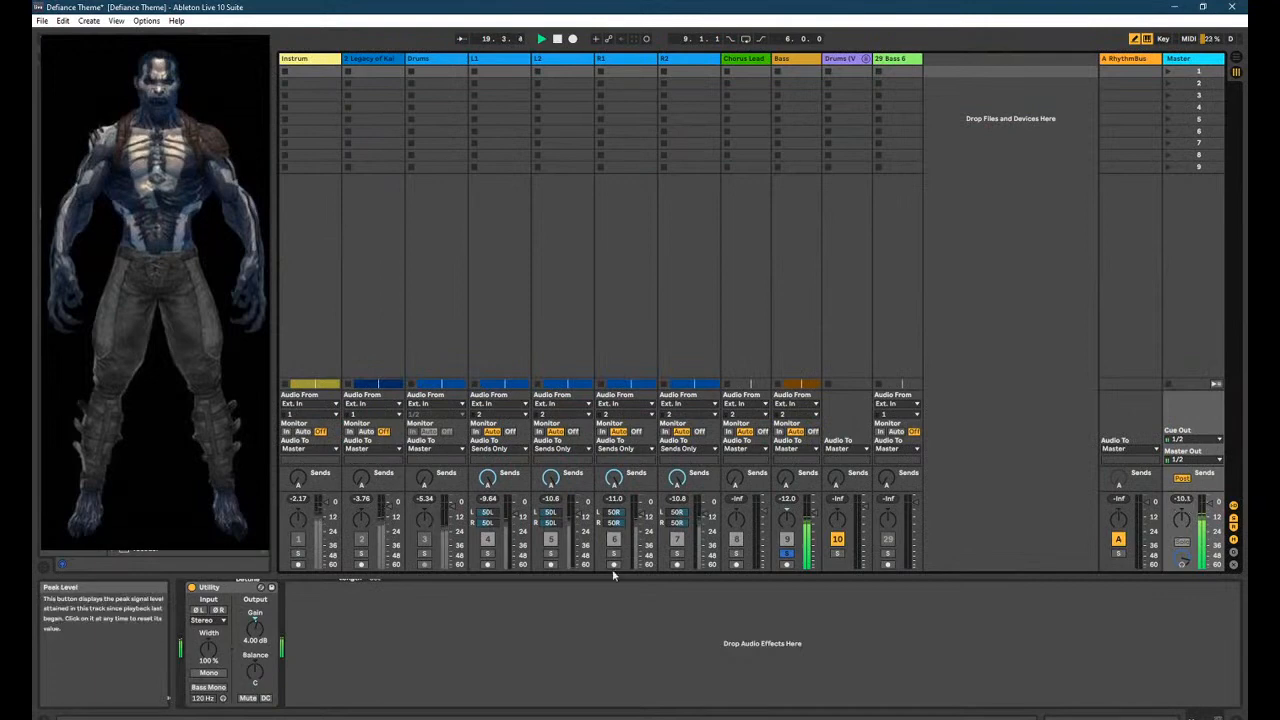
# Raise the Master track's Utility gain to 11.1 dB, and return to the Arrangement View.
pyautogui.moveTo(255, 628); pyautogui.dragTo(255, 598)
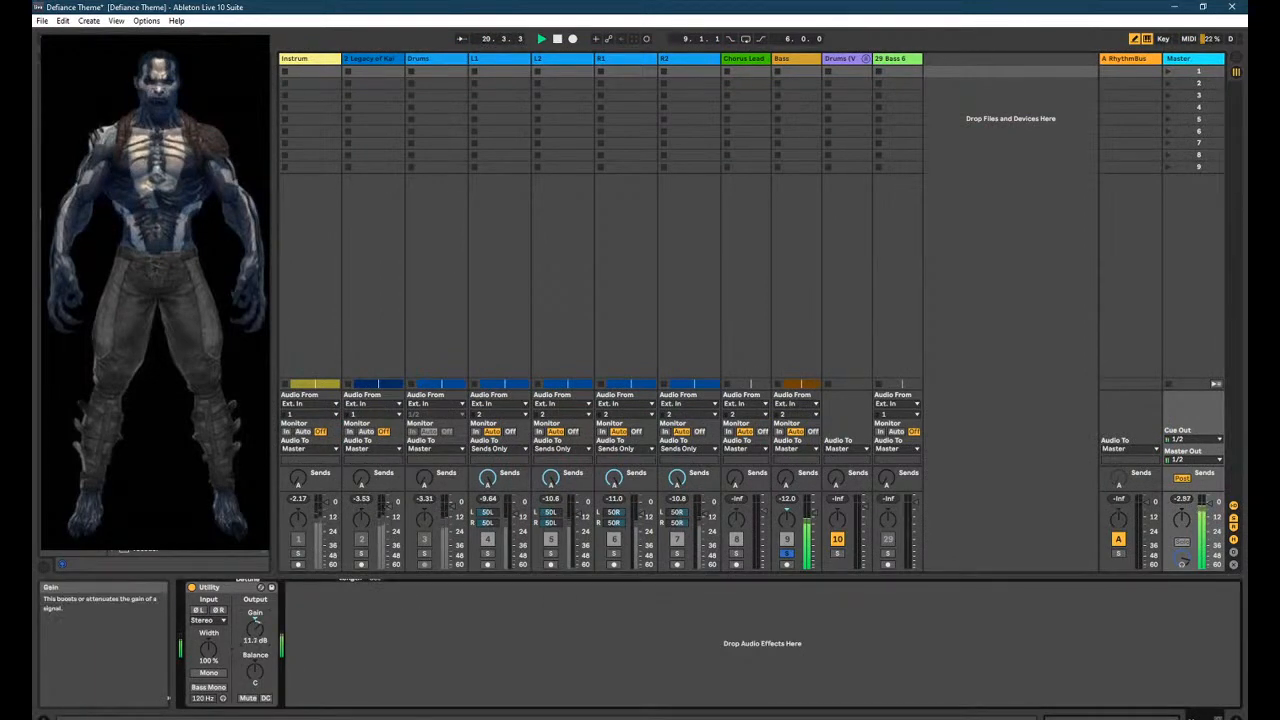
pyautogui.press('Tab')
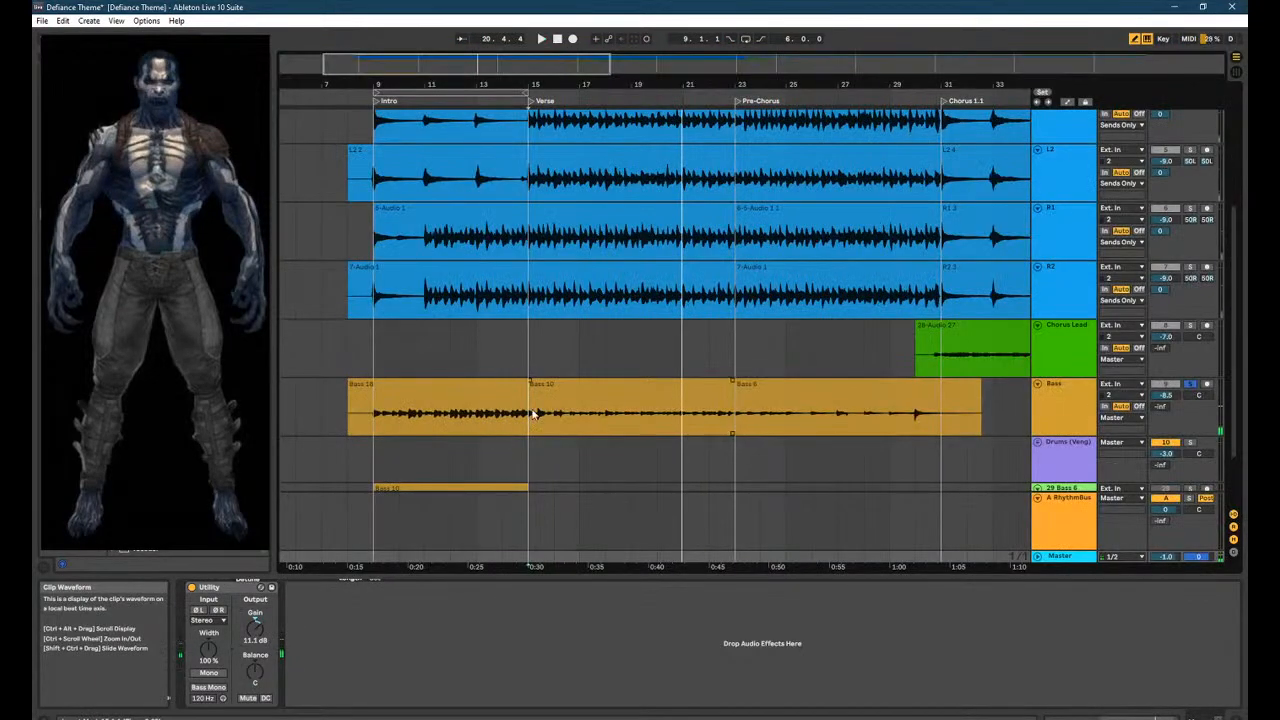
# Loop the Verse by selecting the Bass 10 clip's span from bar 15 to the Pre-Chorus.
pyautogui.moveTo(533, 413); pyautogui.dragTo(742, 405)
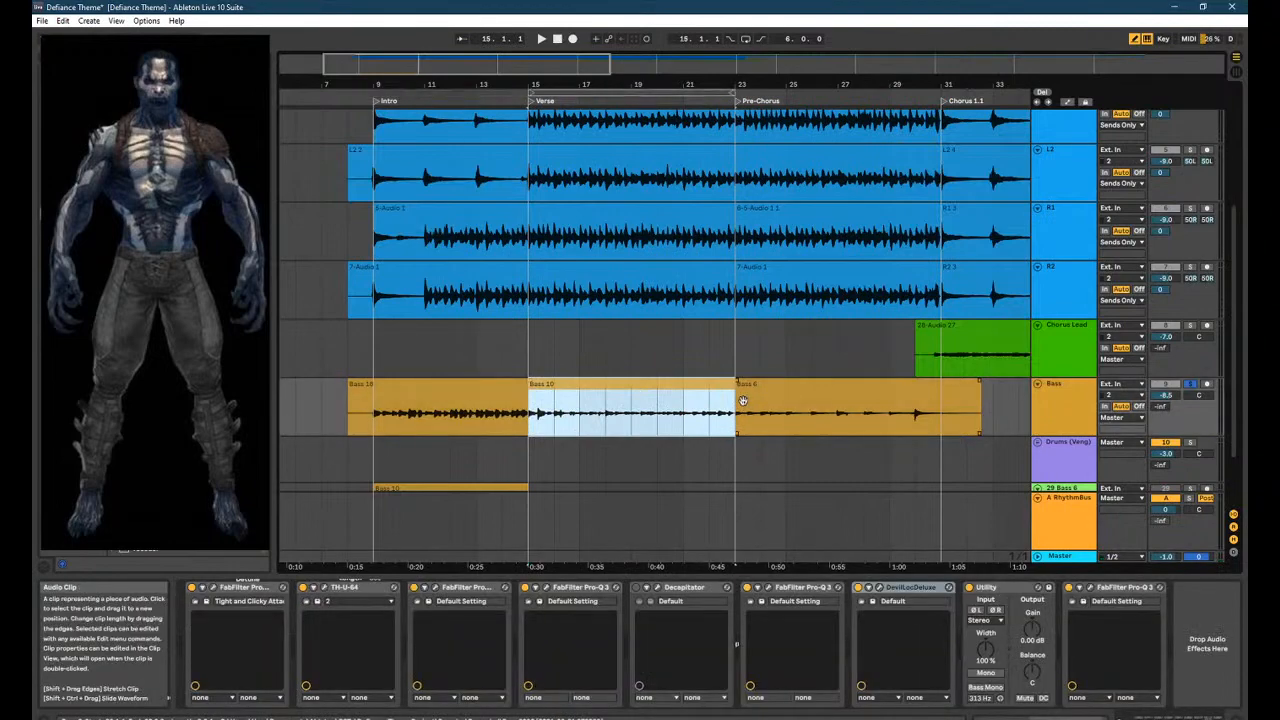
pyautogui.press('Tab')
pyautogui.press('Tab')
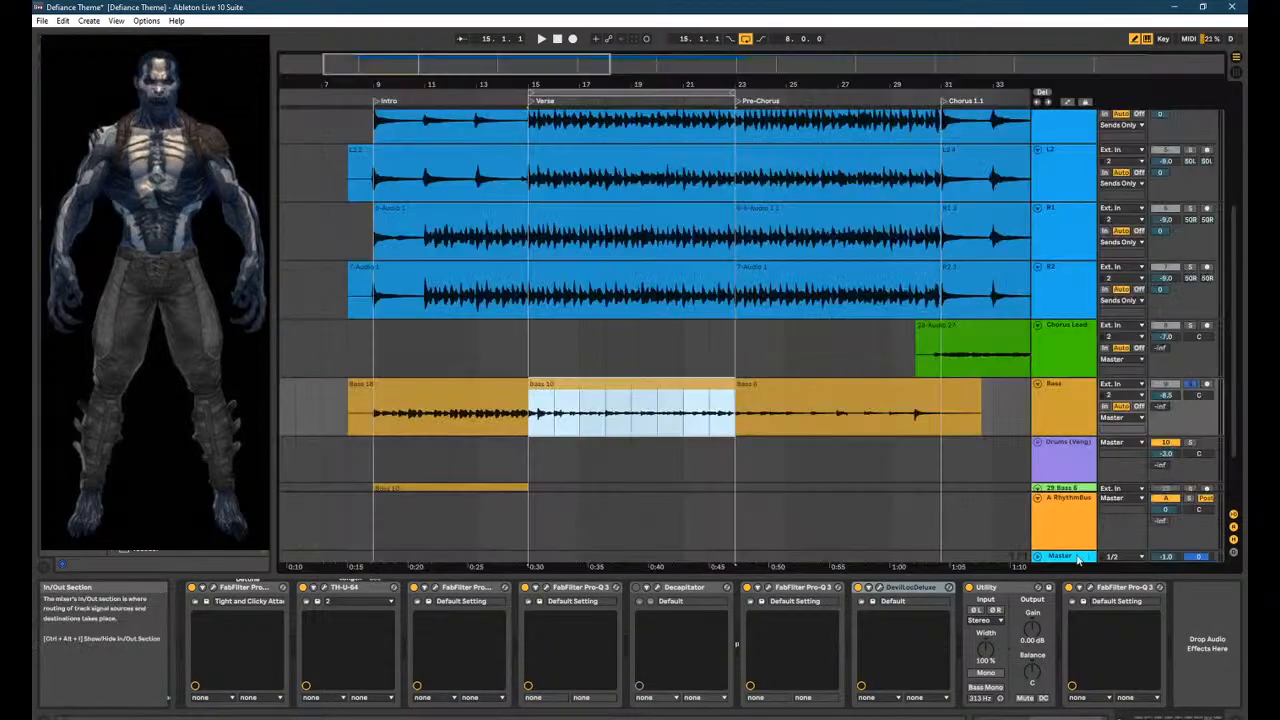
# Show the Master track's devices, play the looped Verse, and check the output level in the Session View mixer.
pyautogui.click(1077, 558)
pyautogui.press('Tab')
pyautogui.press('Tab')
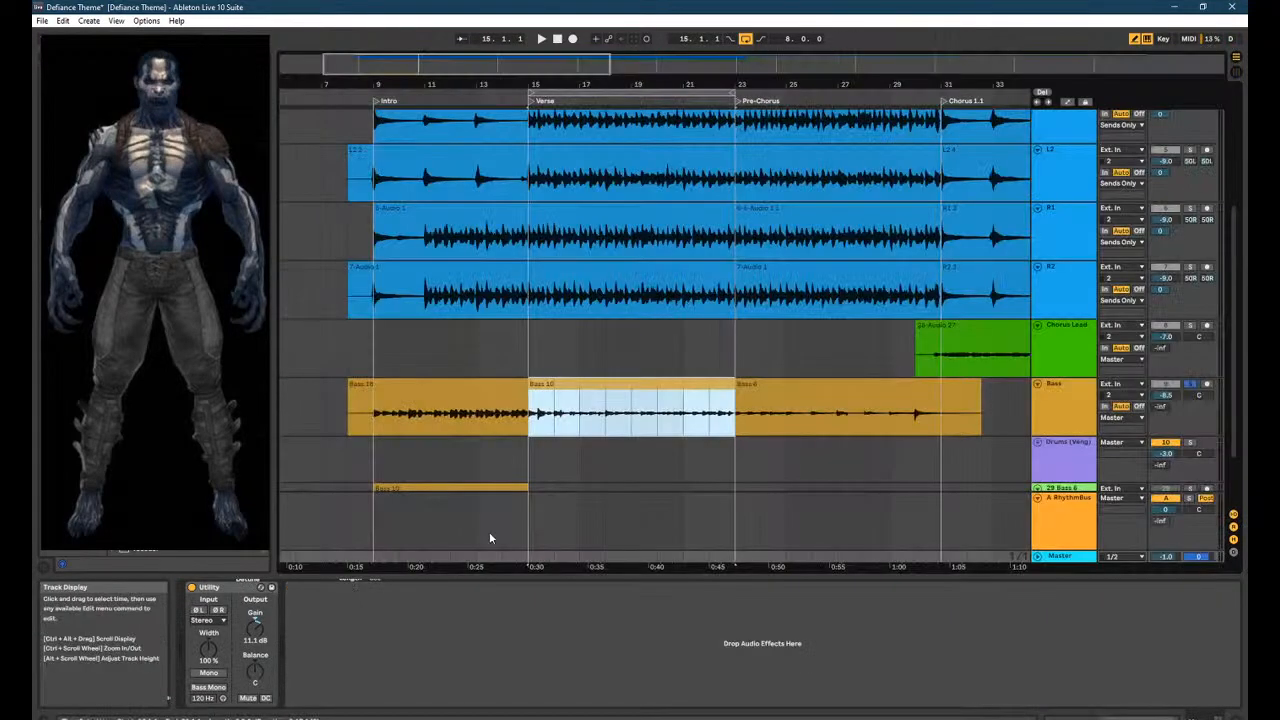
pyautogui.press('space')
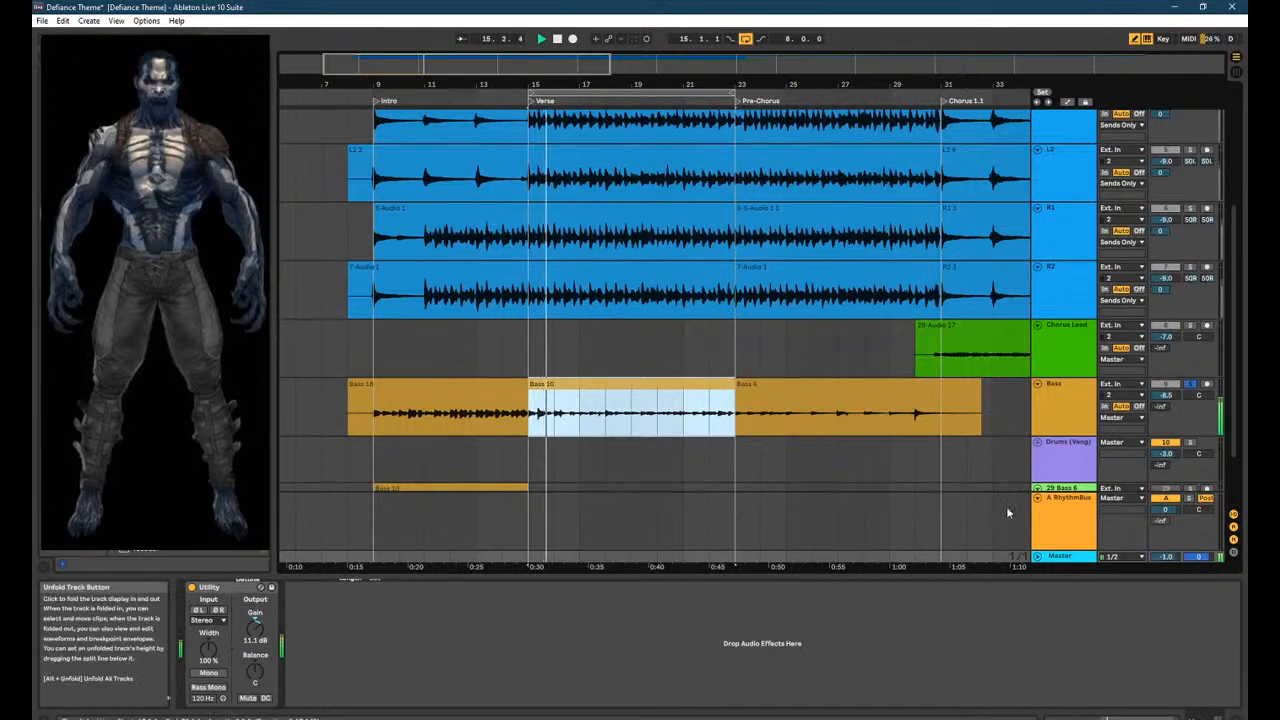
pyautogui.press('Tab')
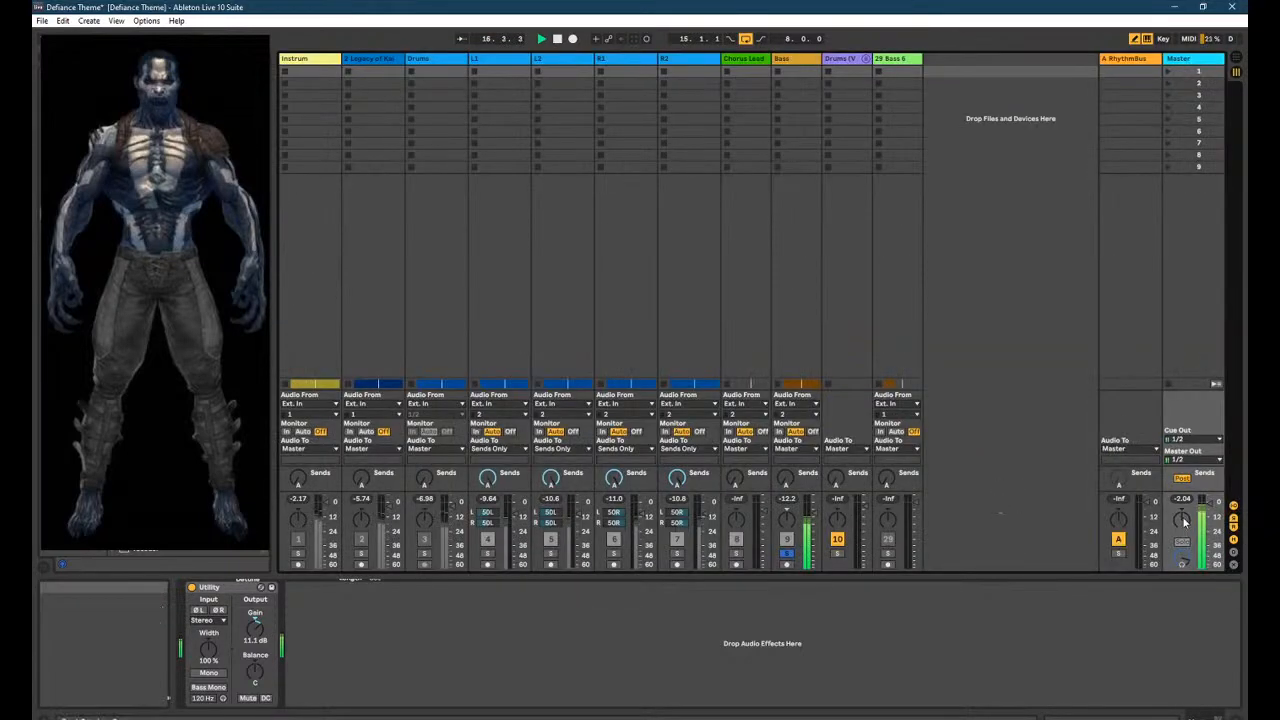
pyautogui.press('Tab')
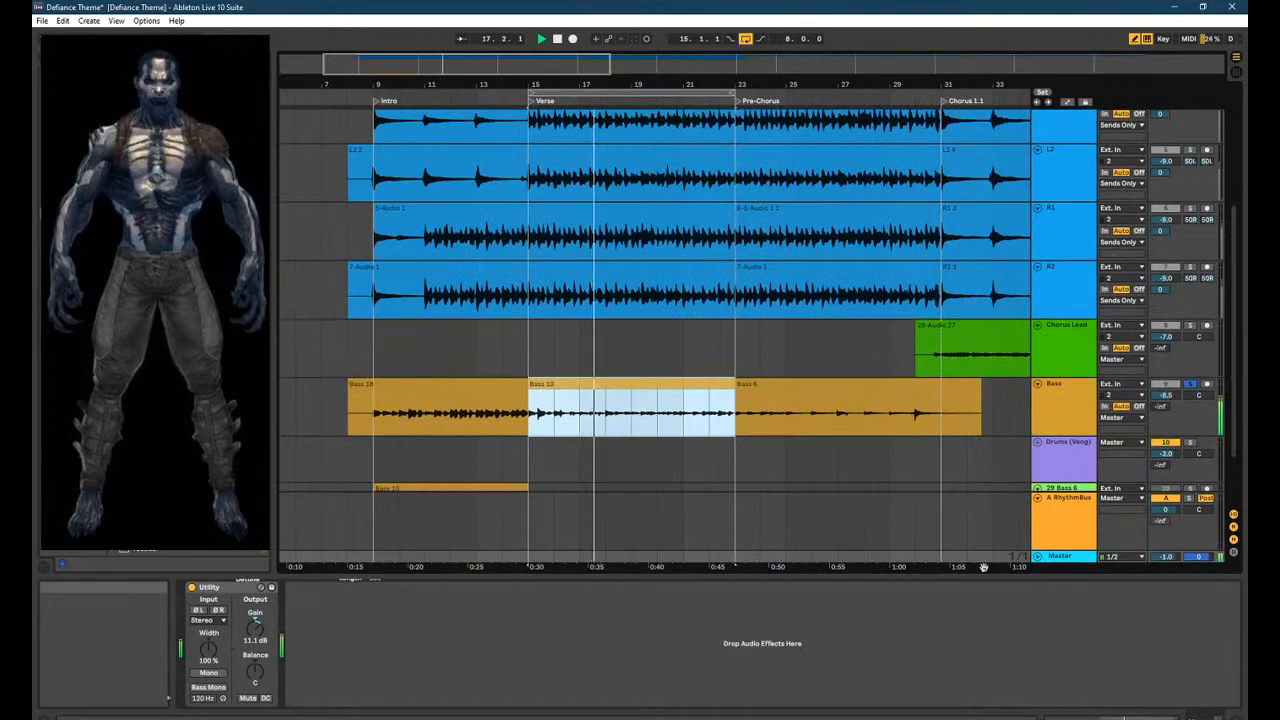
# Set the Master track's Utility gain to 13.0 dB, and check the levels in the Session View mixer.
pyautogui.click(258, 632)
pyautogui.write('3')
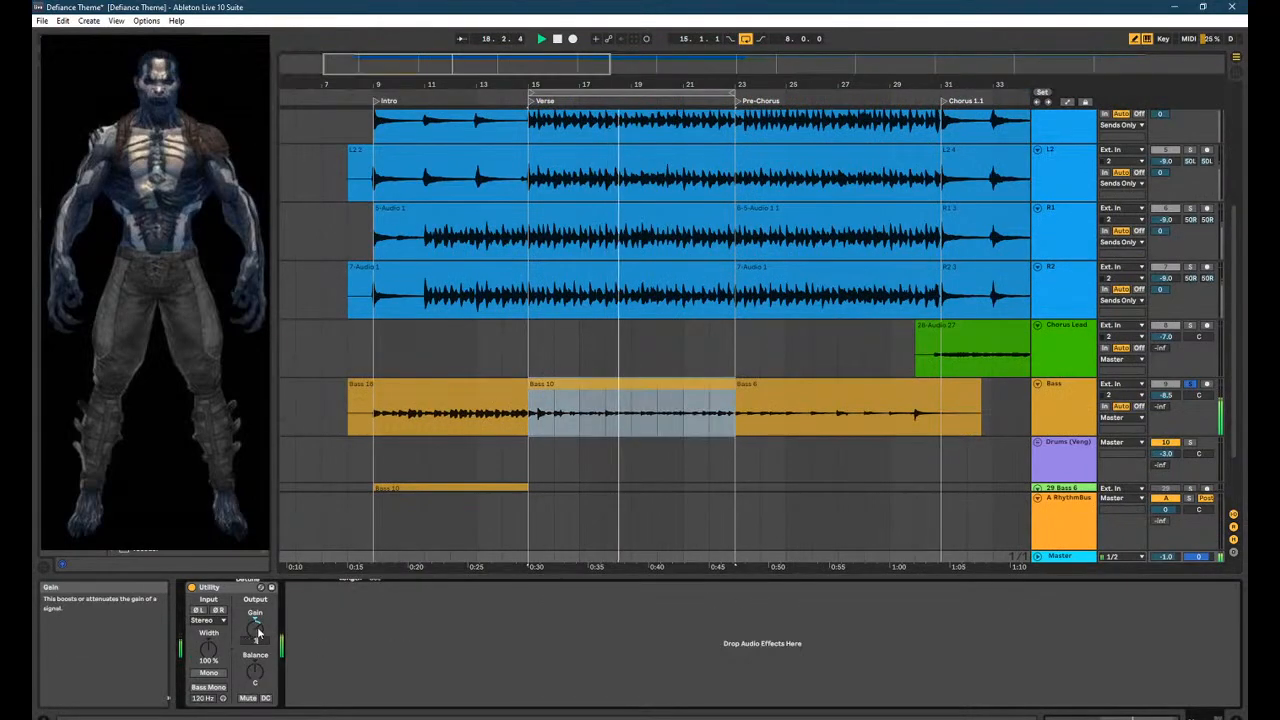
pyautogui.press('Tab')
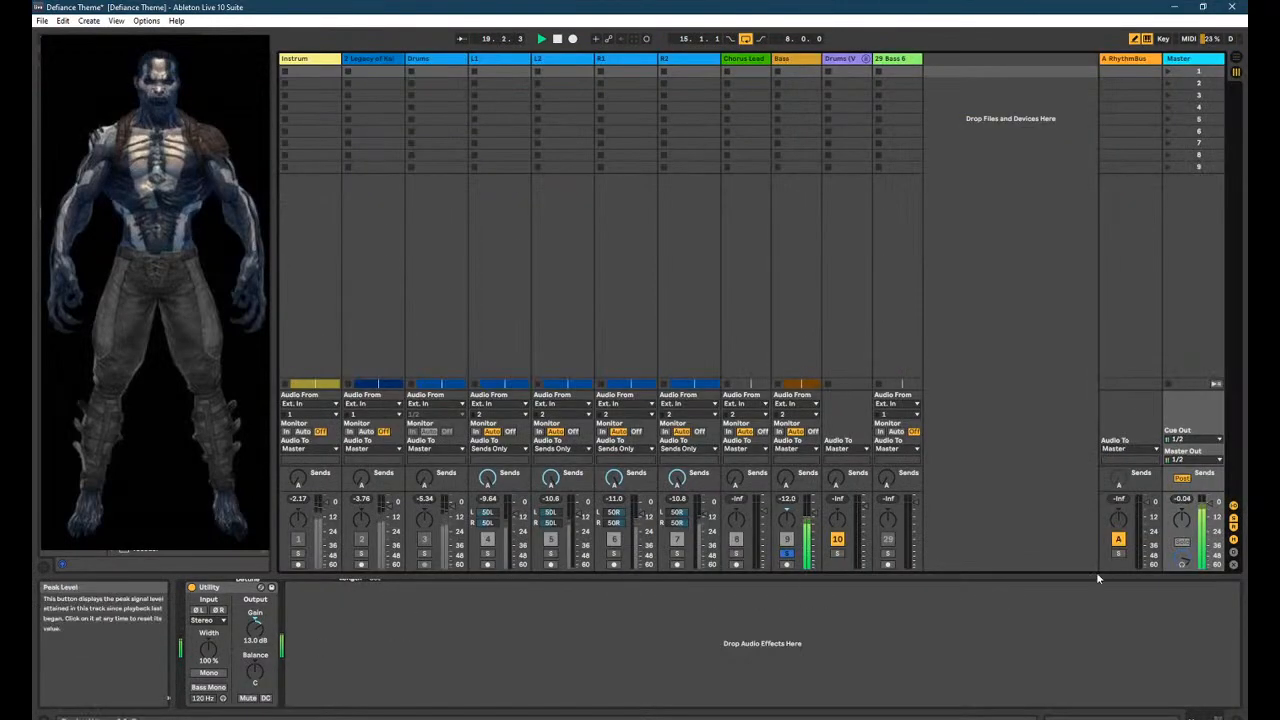
# Lower the Master track's Utility gain to 11.0 dB from the Arrangement View.
pyautogui.press('Tab')
pyautogui.click(258, 630)
pyautogui.write('1')
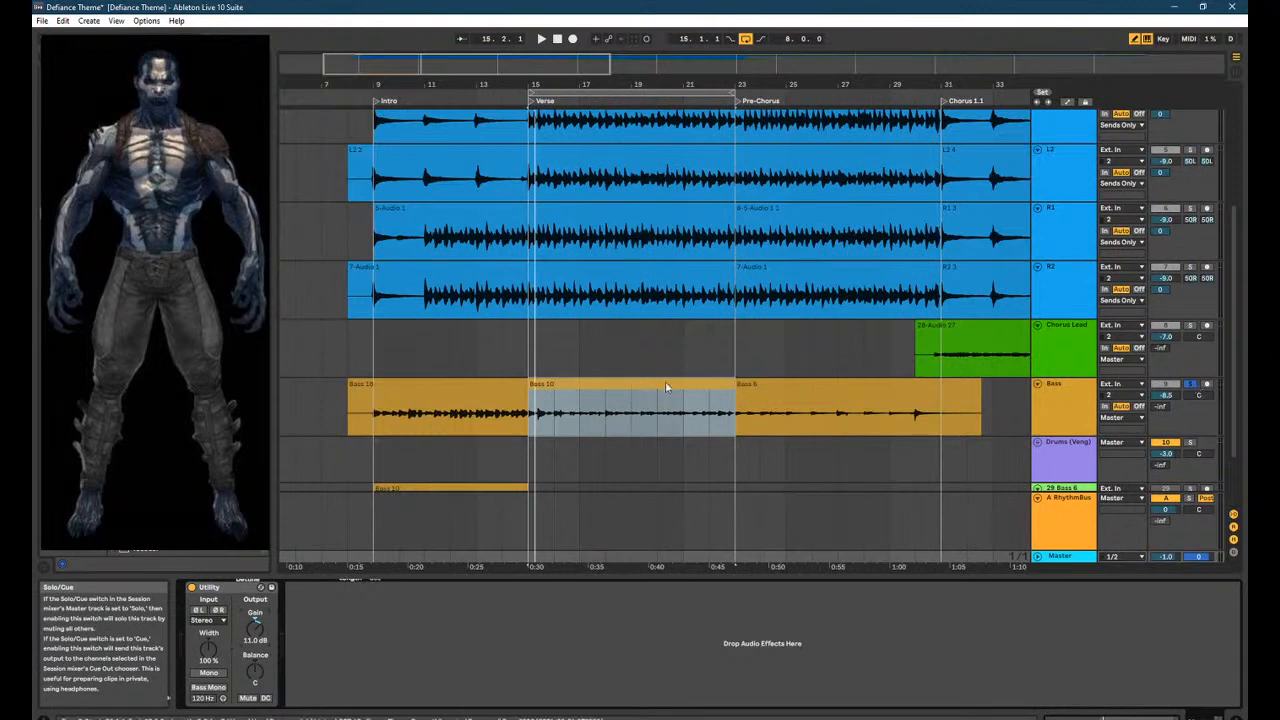
# Play the soloed Bass track from the start of the Verse, and compare its level with the other tracks in the Session View mixer.
pyautogui.click(641, 432)
pyautogui.moveTo(736, 425); pyautogui.dragTo(563, 415)
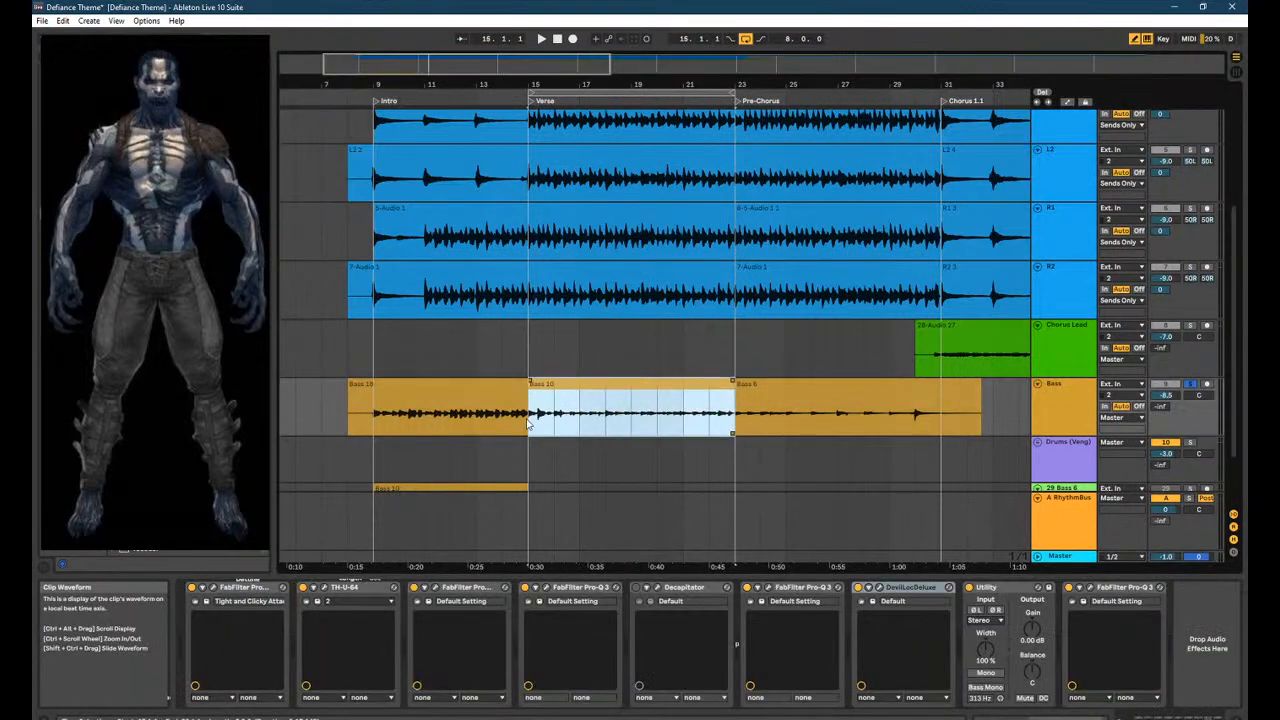
pyautogui.click(528, 423)
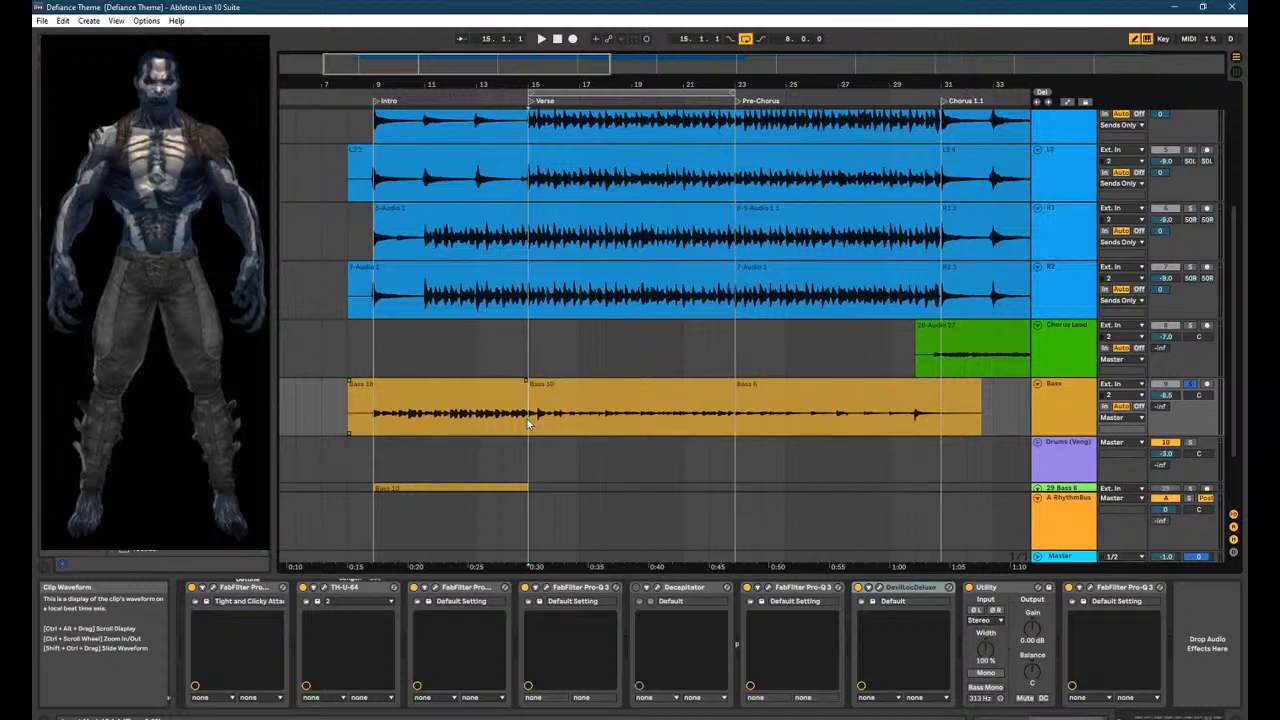
pyautogui.click(529, 419)
pyautogui.press('space')
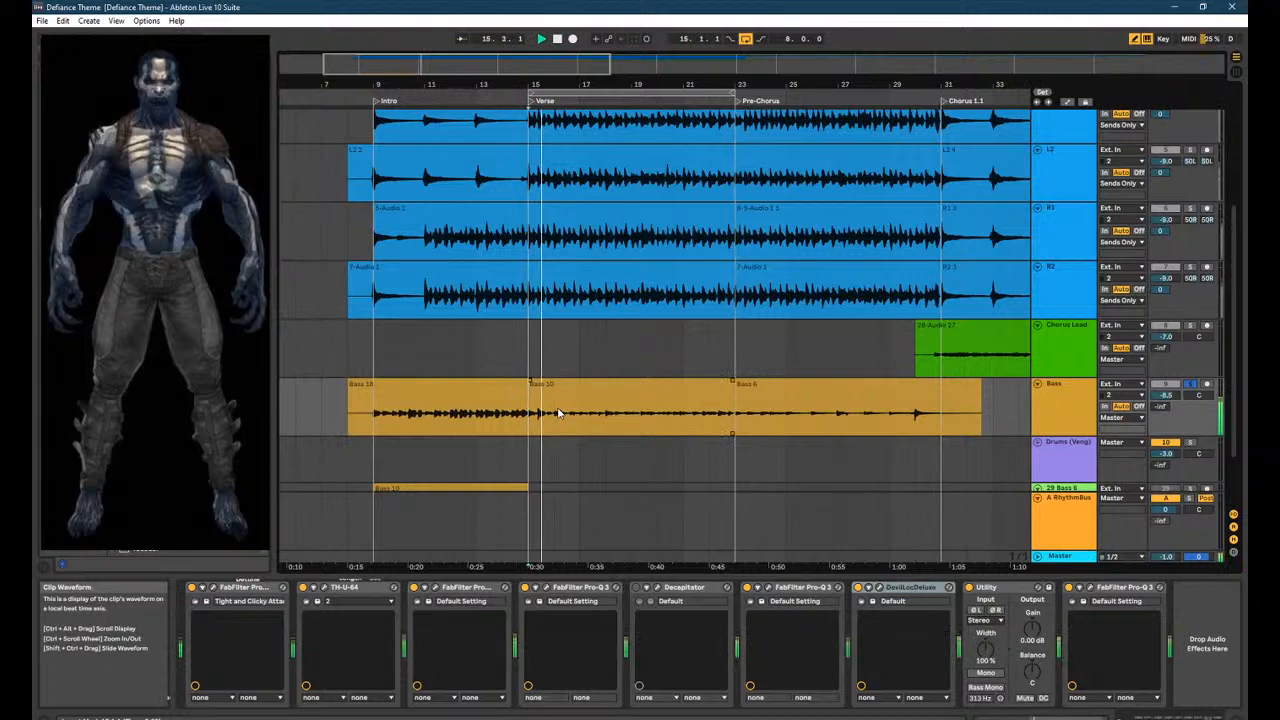
pyautogui.press('Tab')
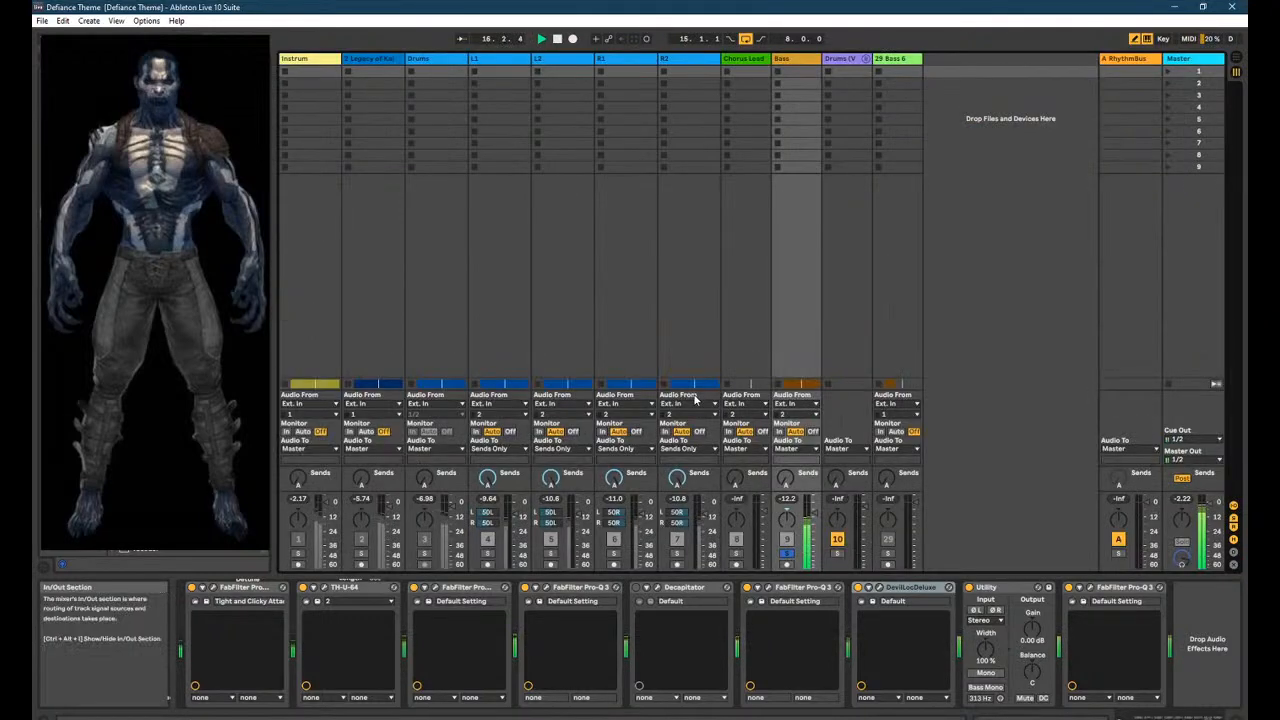
pyautogui.press('Tab')
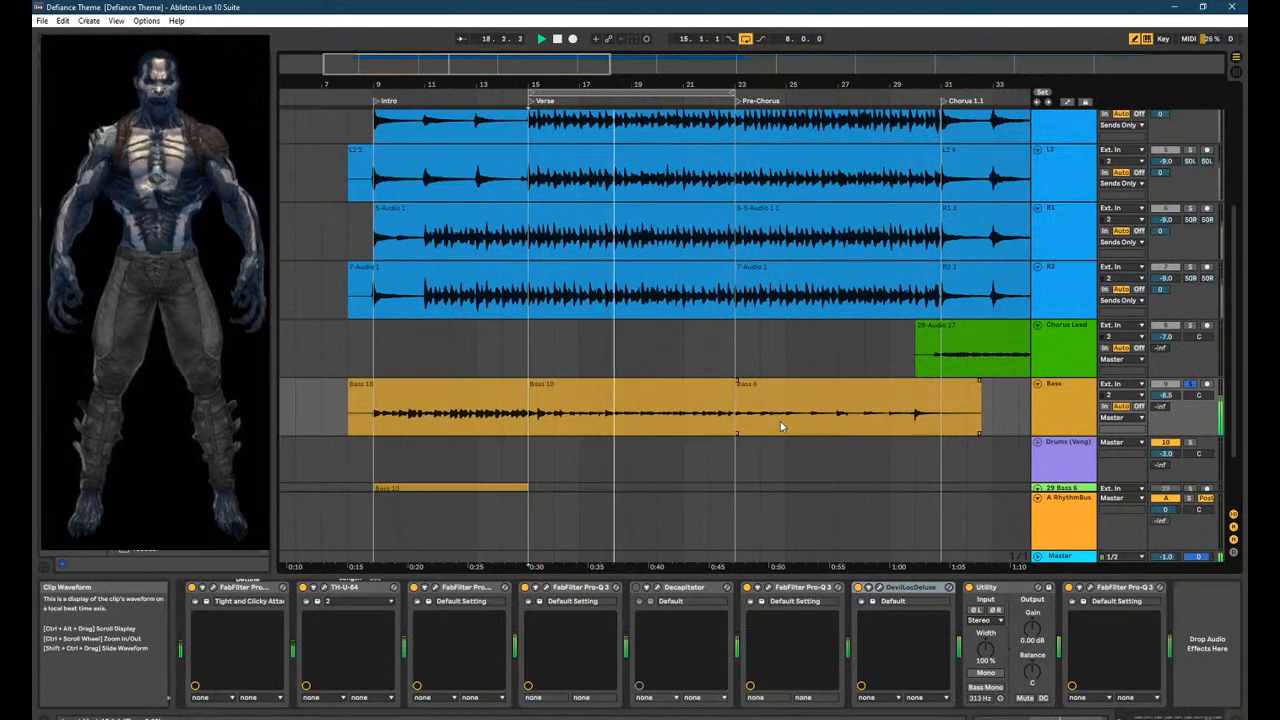
pyautogui.press('space')
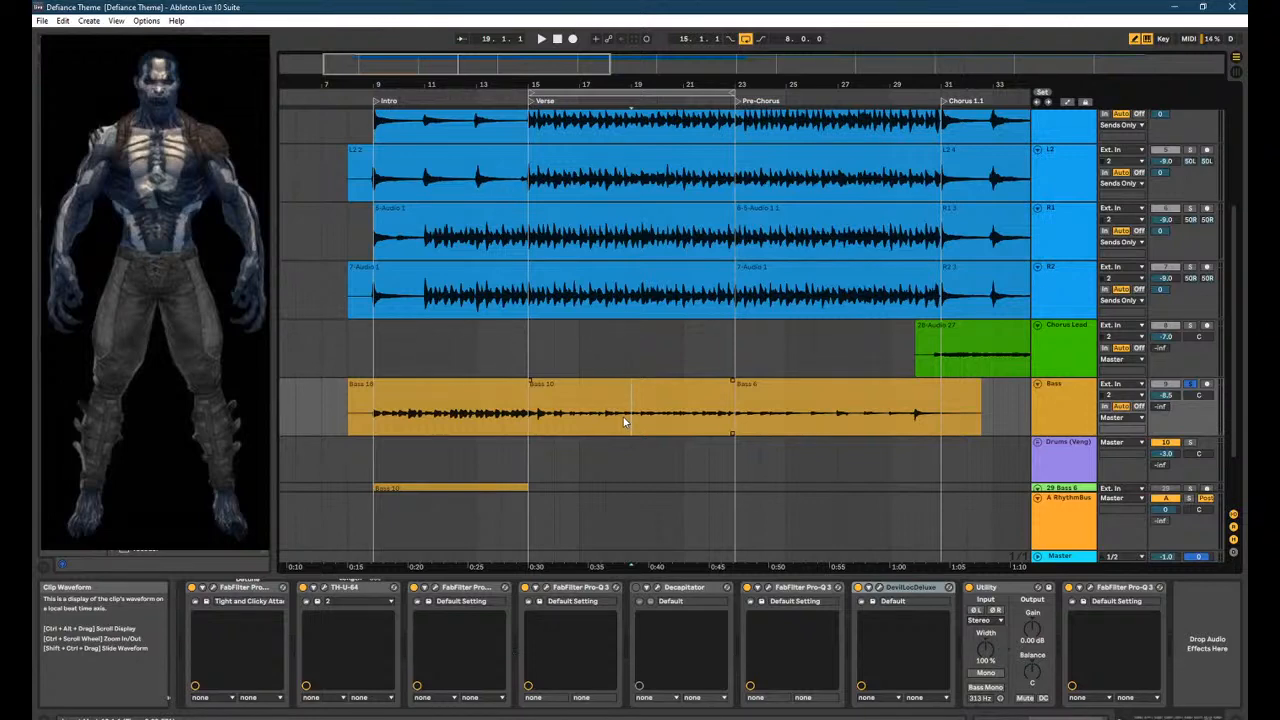
pyautogui.press('space')
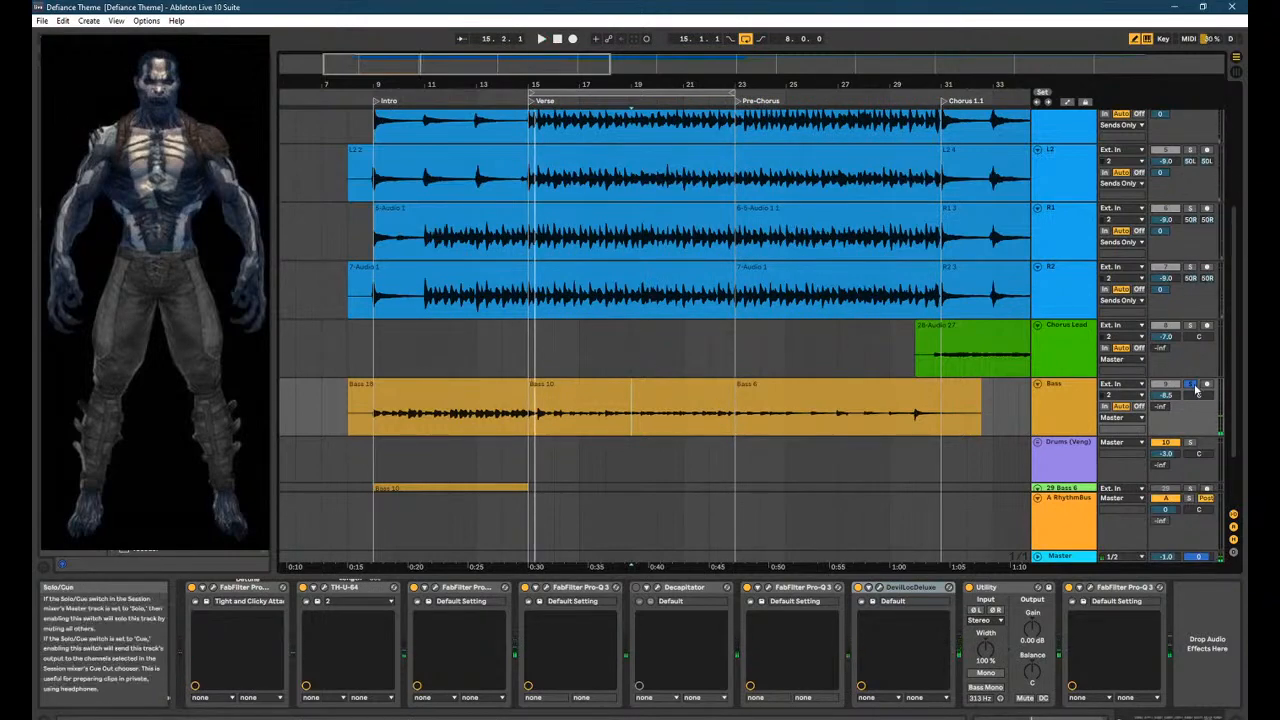
# Switch the solo from the Bass track to the A RhythmBus return, and play it from the start of the Verse.
pyautogui.scroll(3, 757, 284)
pyautogui.scroll(-1, 757, 284)
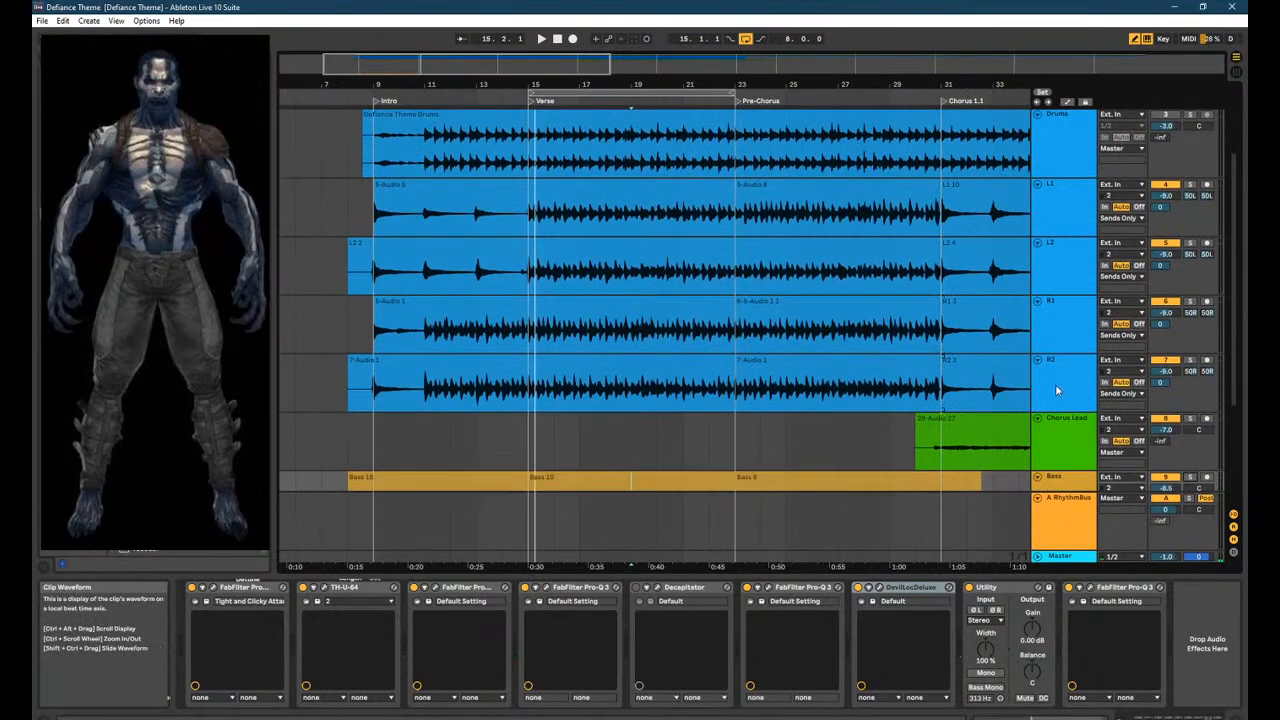
pyautogui.click(1058, 390)
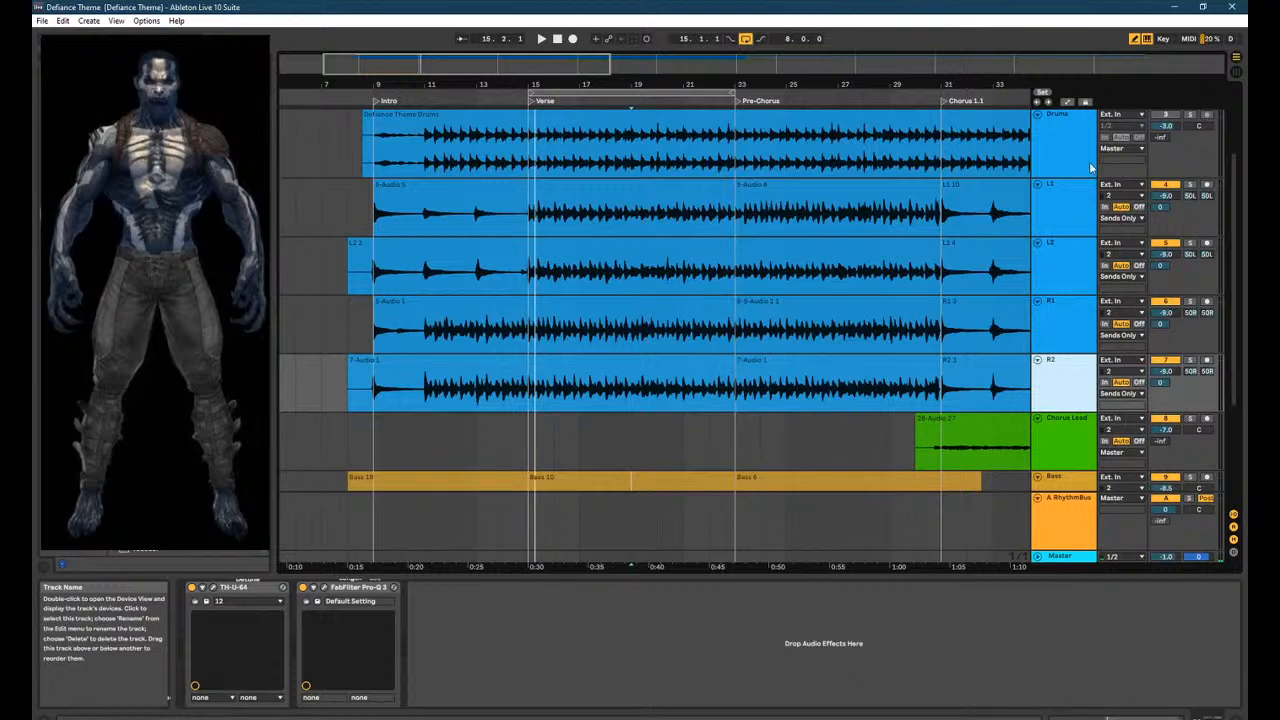
pyautogui.click(1187, 511)
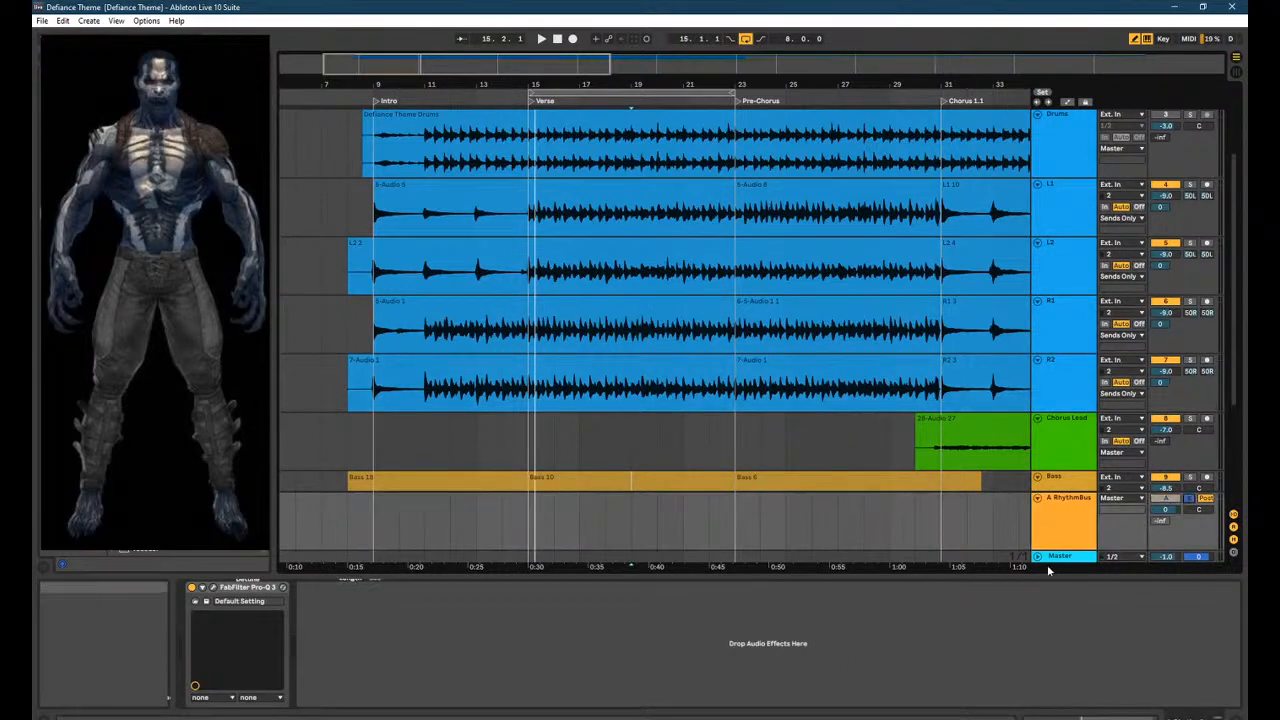
pyautogui.press('Tab')
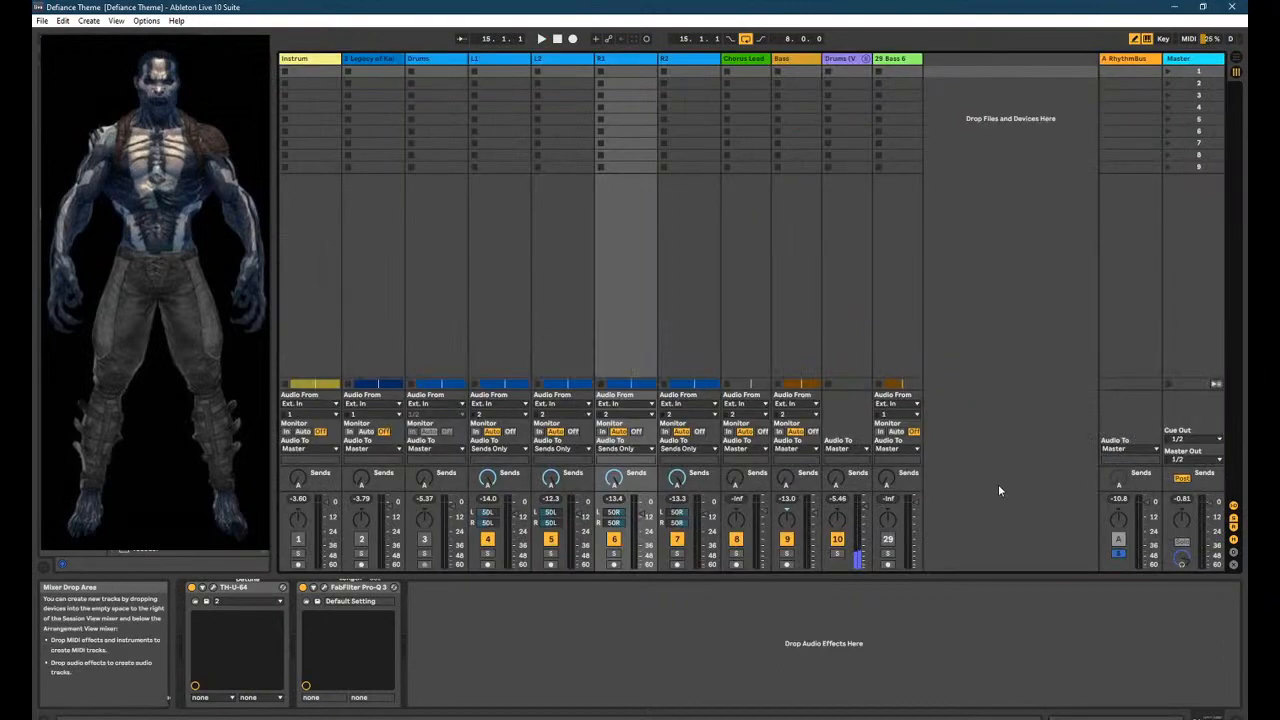
pyautogui.press('Tab')
pyautogui.press('space')
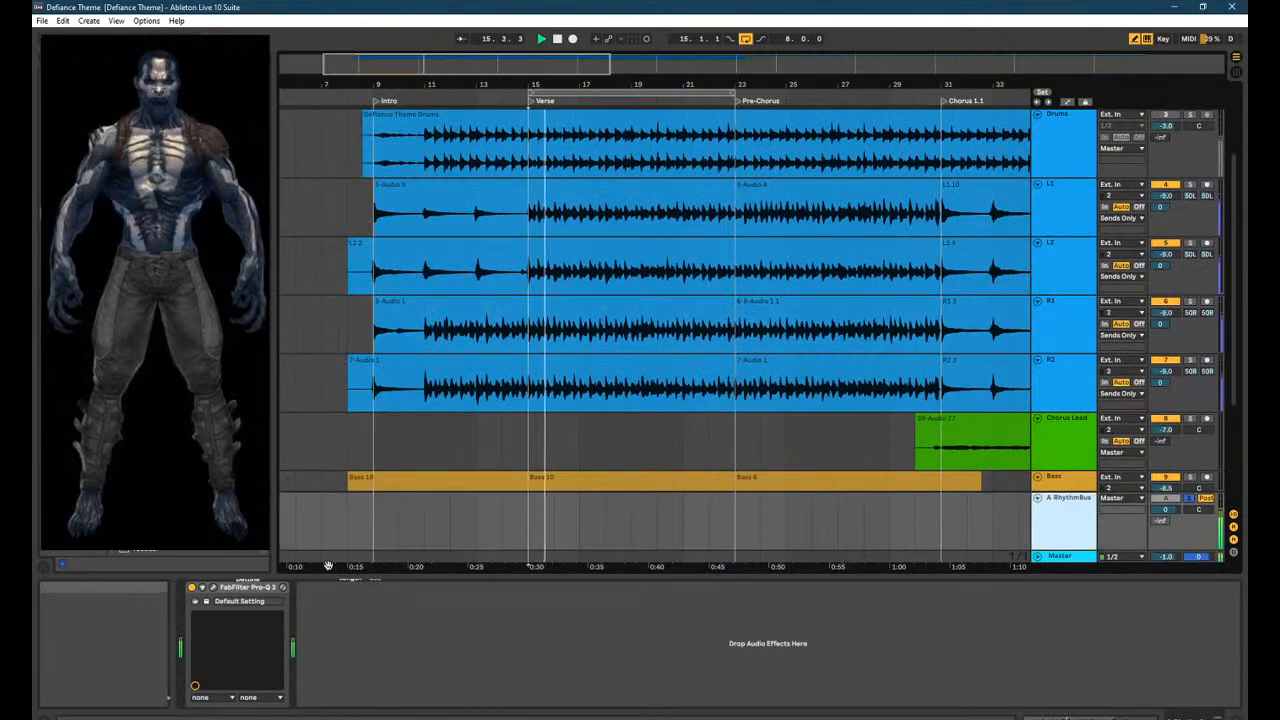
# Compare the A RhythmBus sound with its Pro-Q 3 bypassed and enabled, and view the Master and R2 device chains.
pyautogui.click(192, 588)
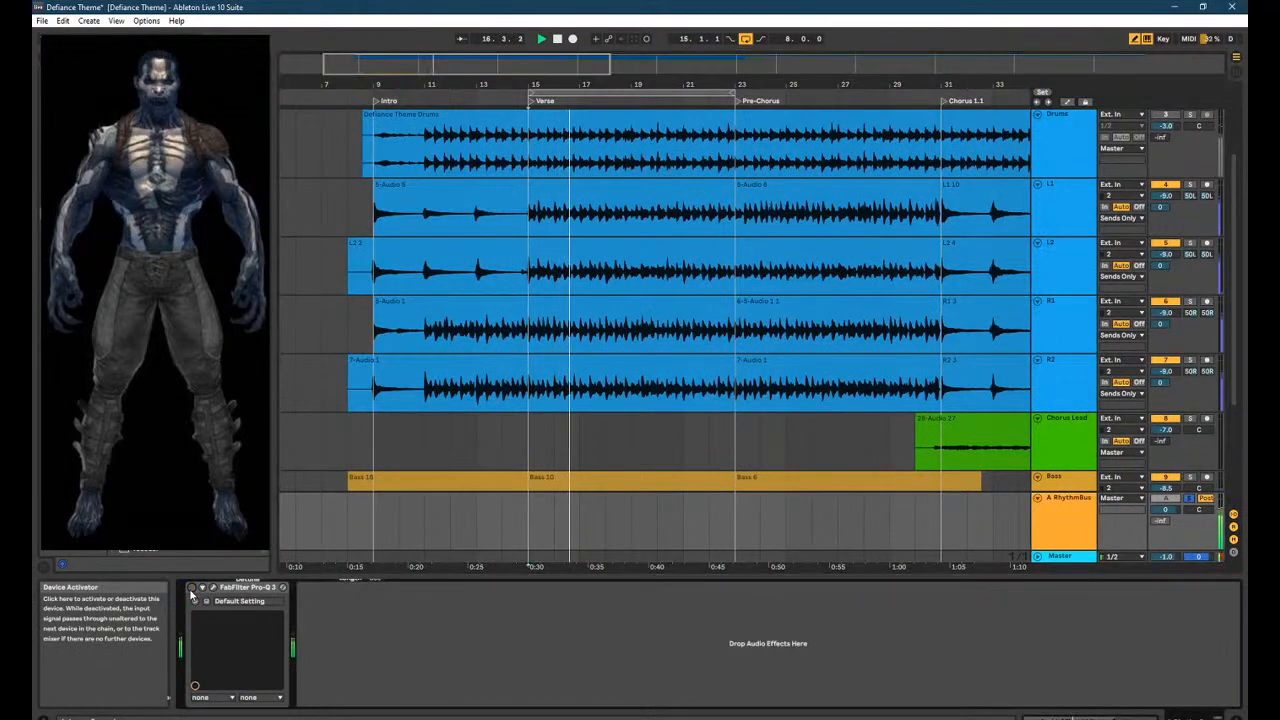
pyautogui.click(192, 589)
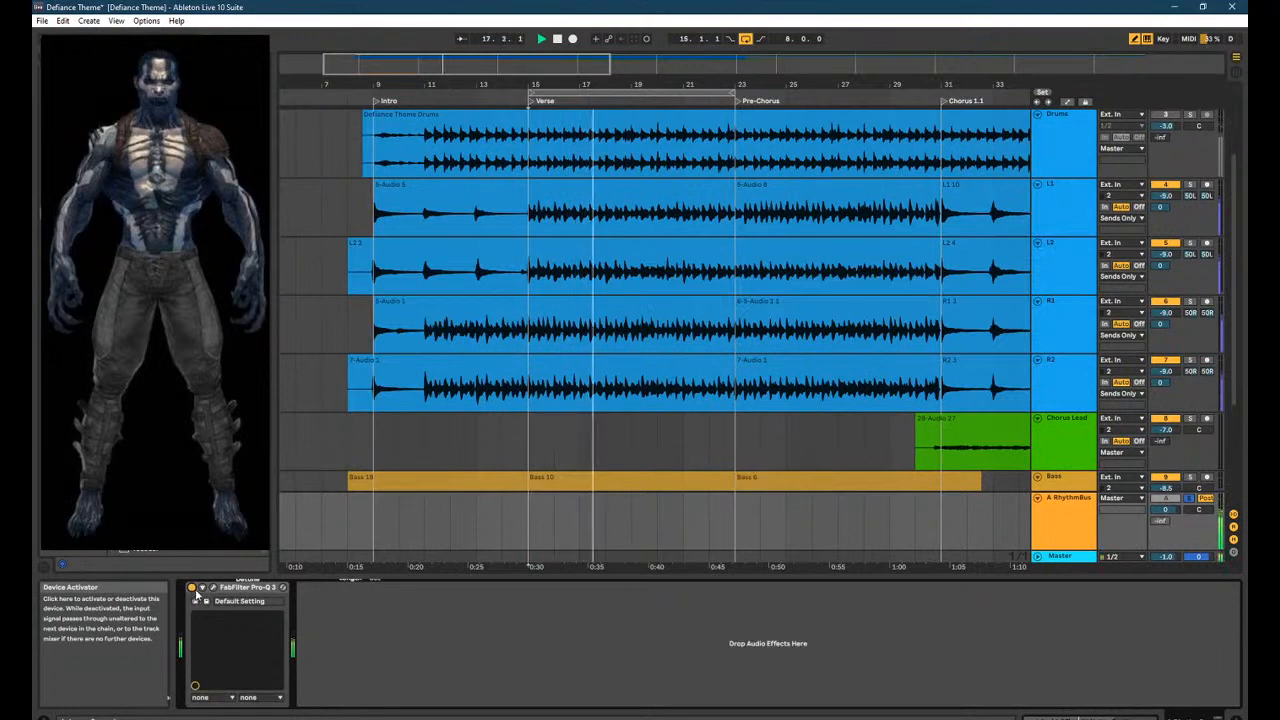
pyautogui.click(1068, 560)
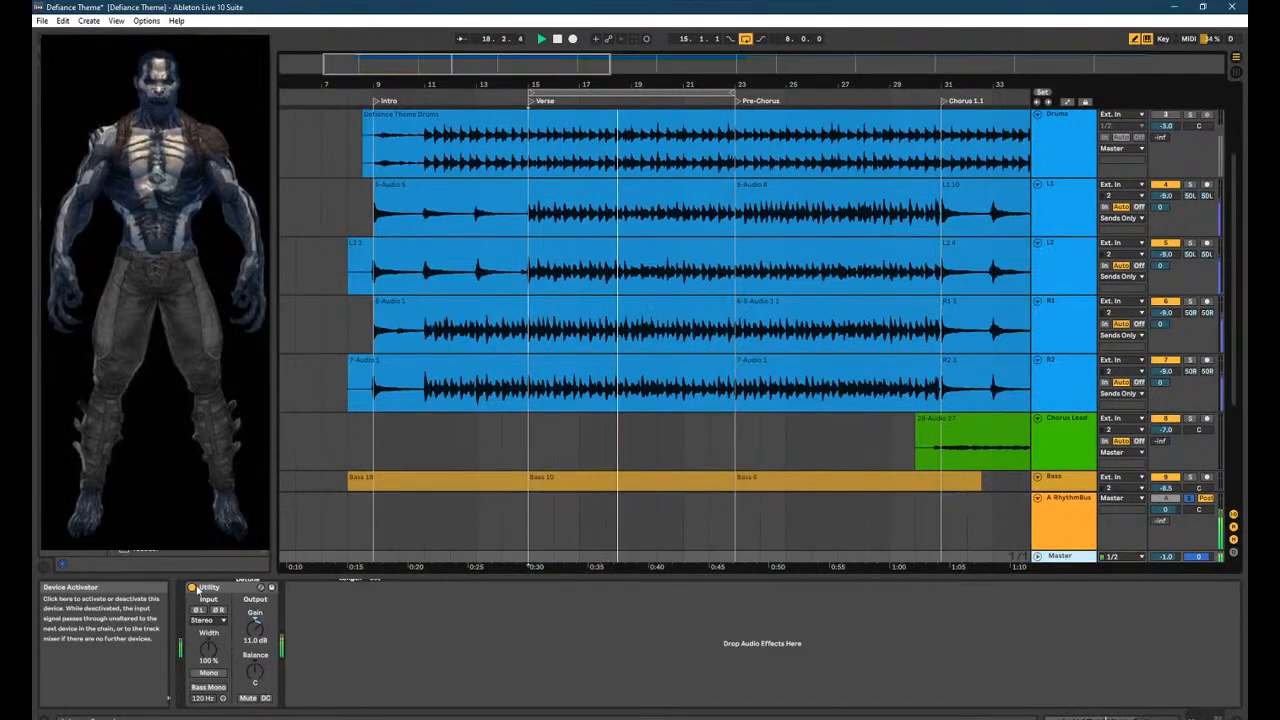
pyautogui.click(1068, 390)
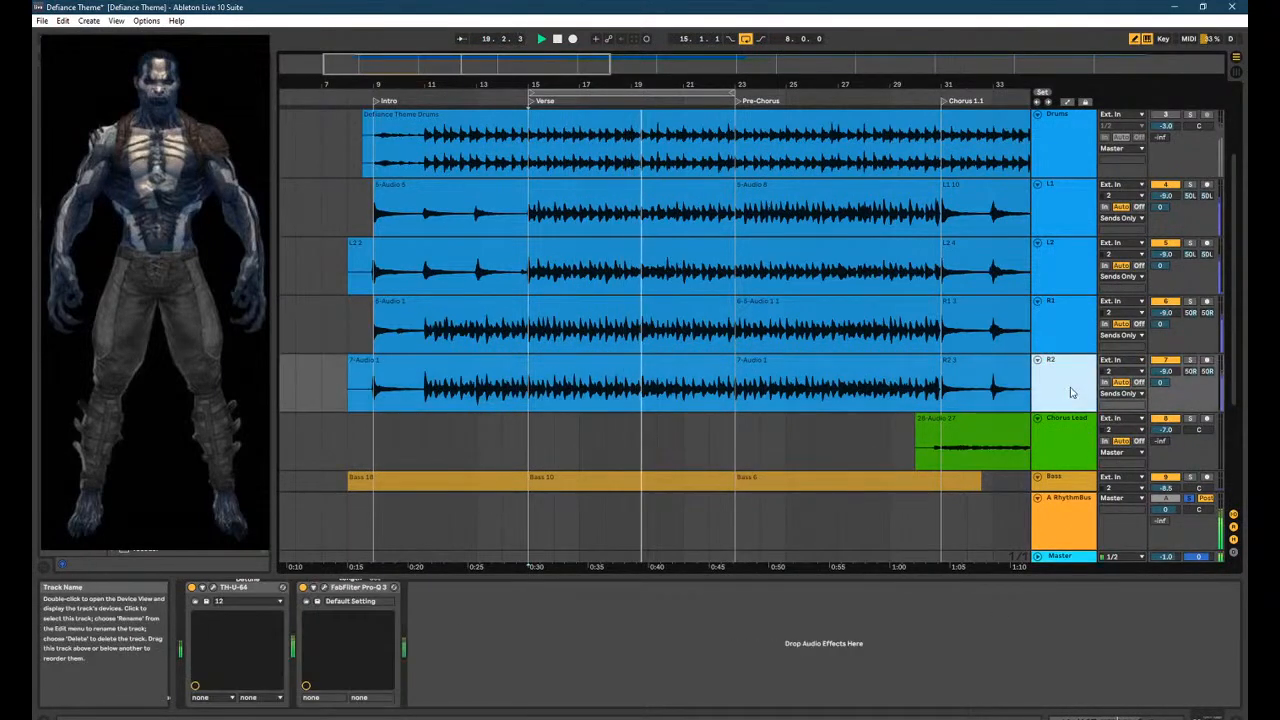
pyautogui.click(1068, 508)
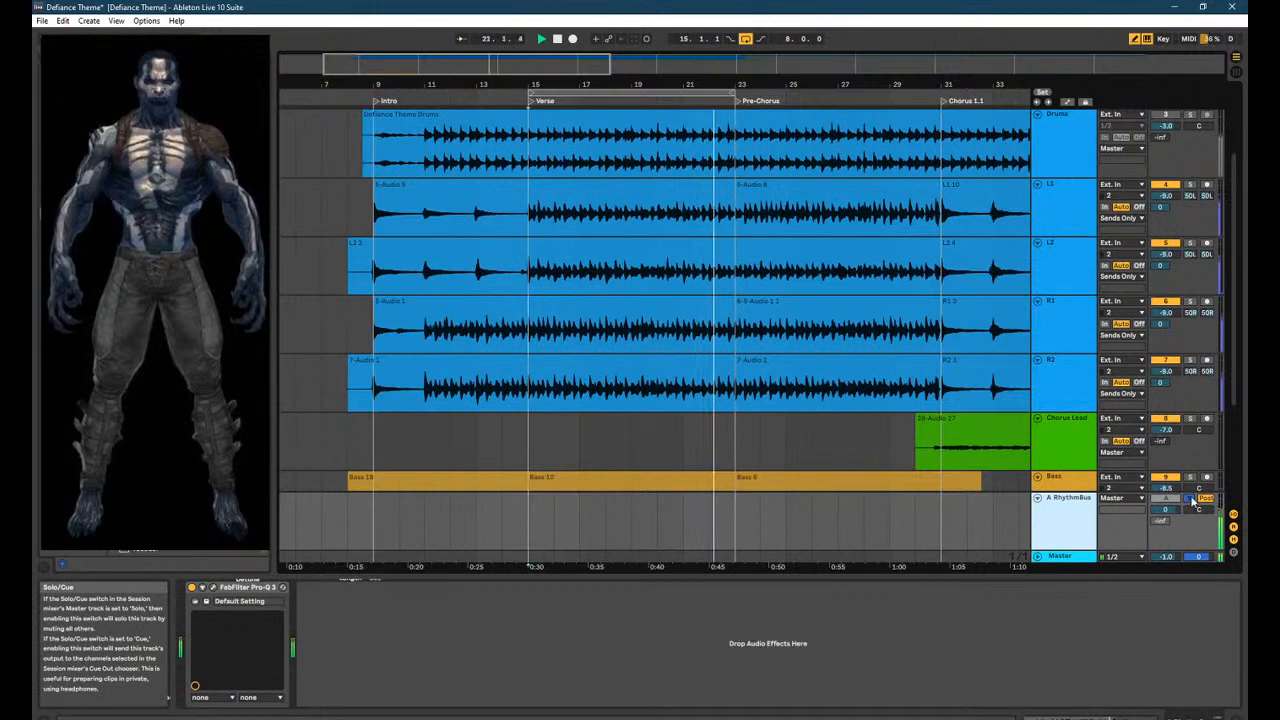
# Switch the solo from the A RhythmBus to the Instrum track, and play it briefly from the start of the Verse.
pyautogui.press('space')
pyautogui.scroll(3, 607, 299)
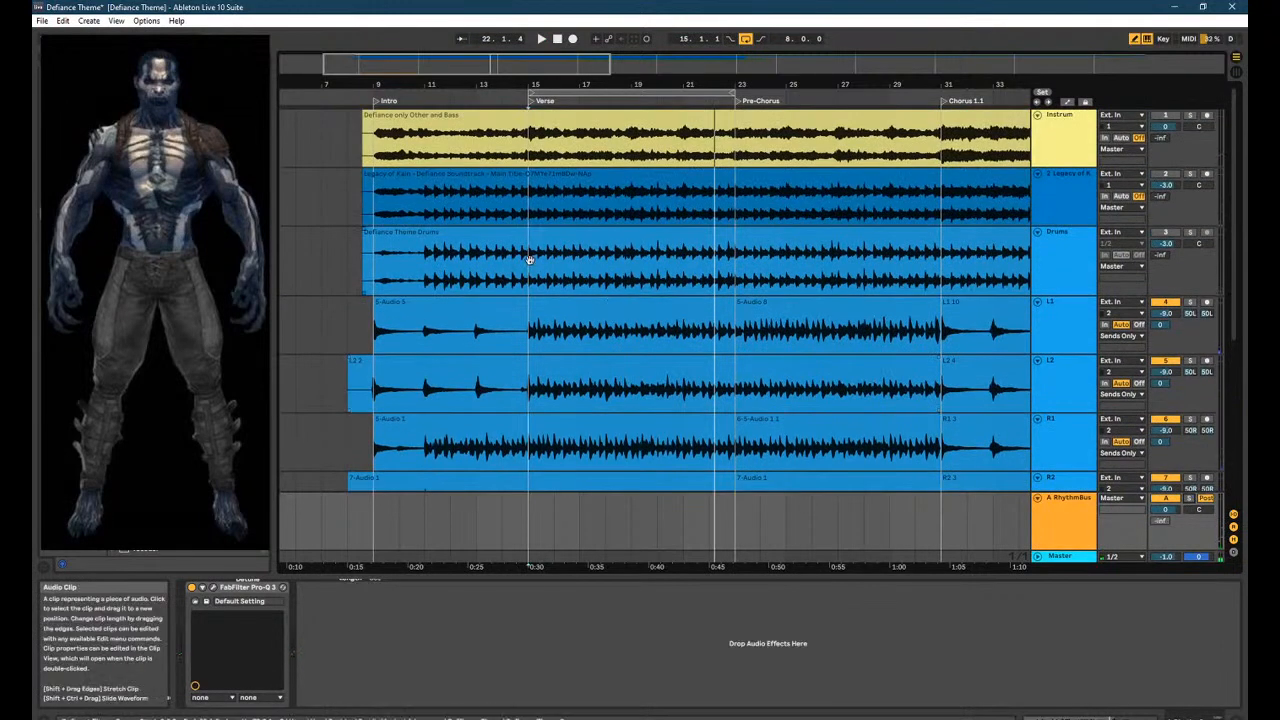
pyautogui.click(530, 259)
pyautogui.click(535, 208)
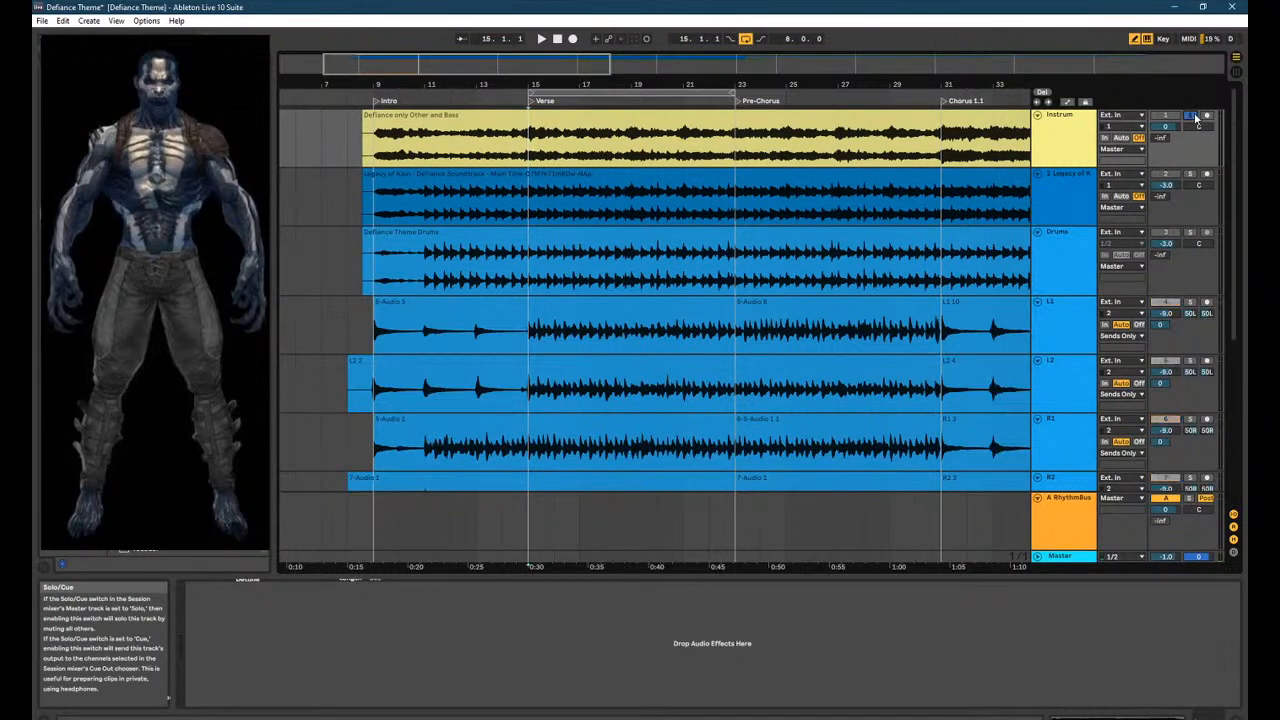
pyautogui.press('space')
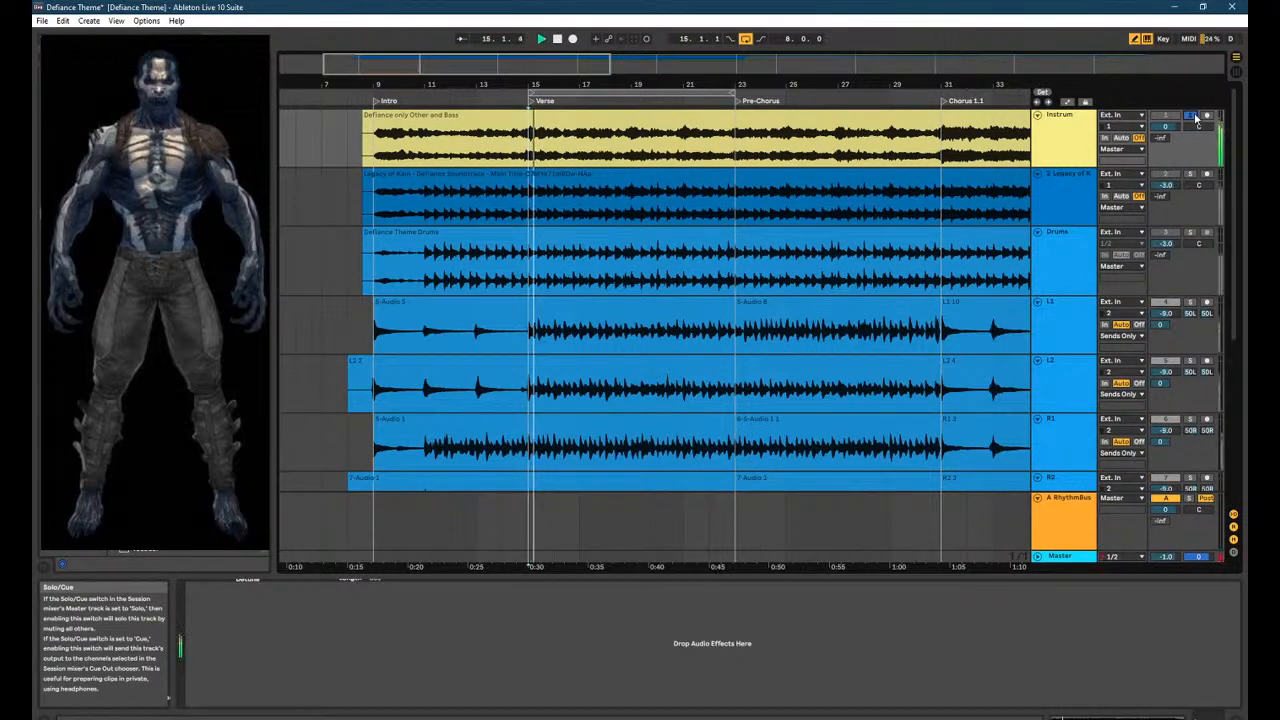
pyautogui.press('space')
# Set the Master track's Utility gain to 4.00 dB, and play the soloed Instrum track with the Session View mixer shown.
pyautogui.click(1074, 558)
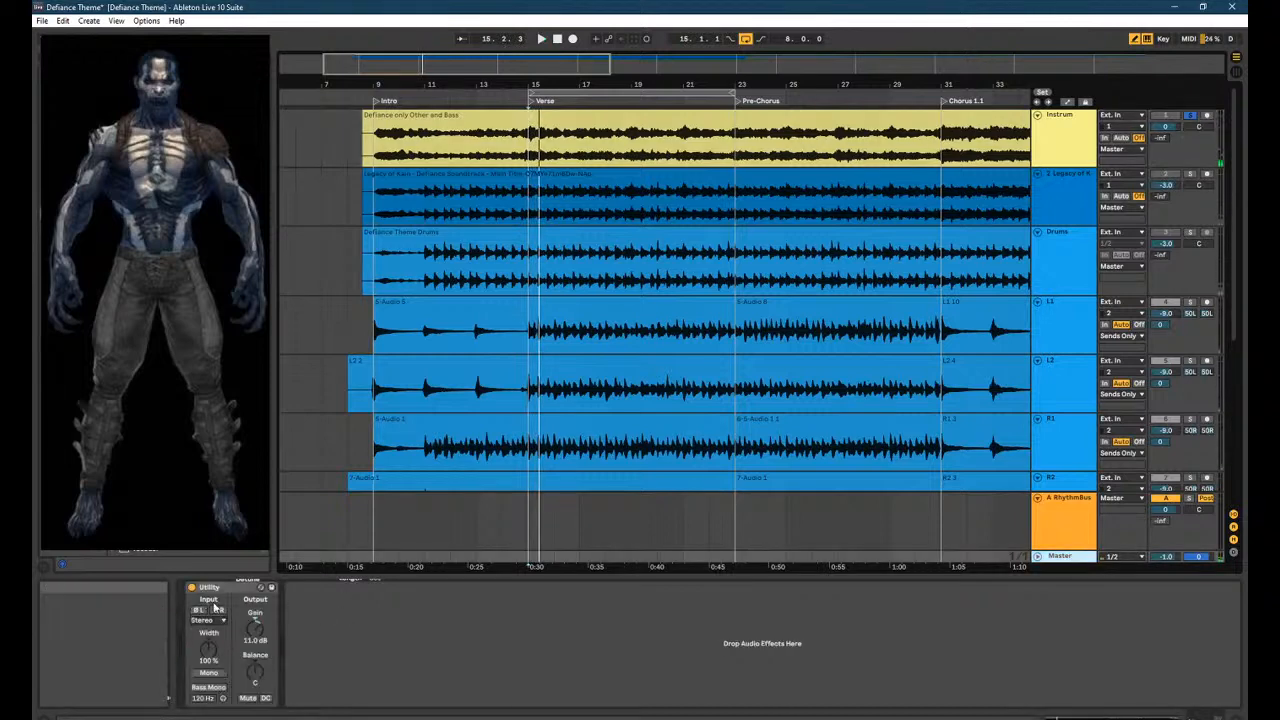
pyautogui.doubleClick(262, 633)
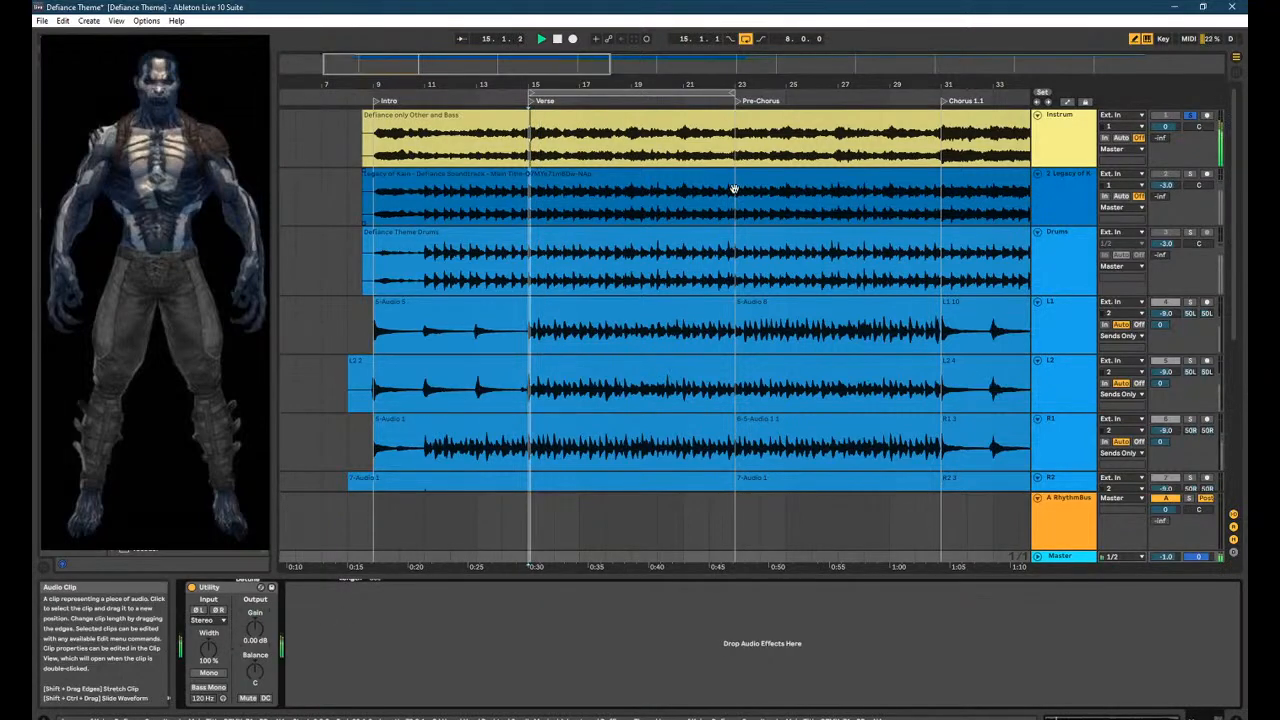
pyautogui.press('Tab')
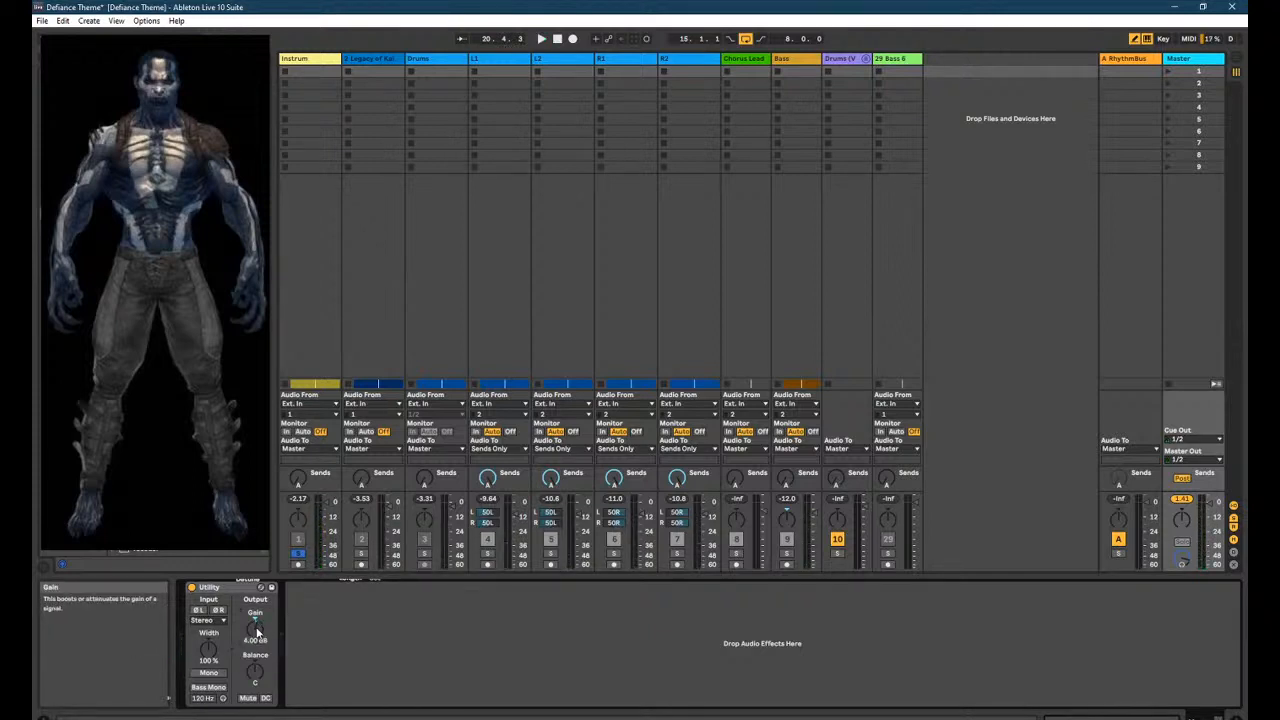
pyautogui.press('space')
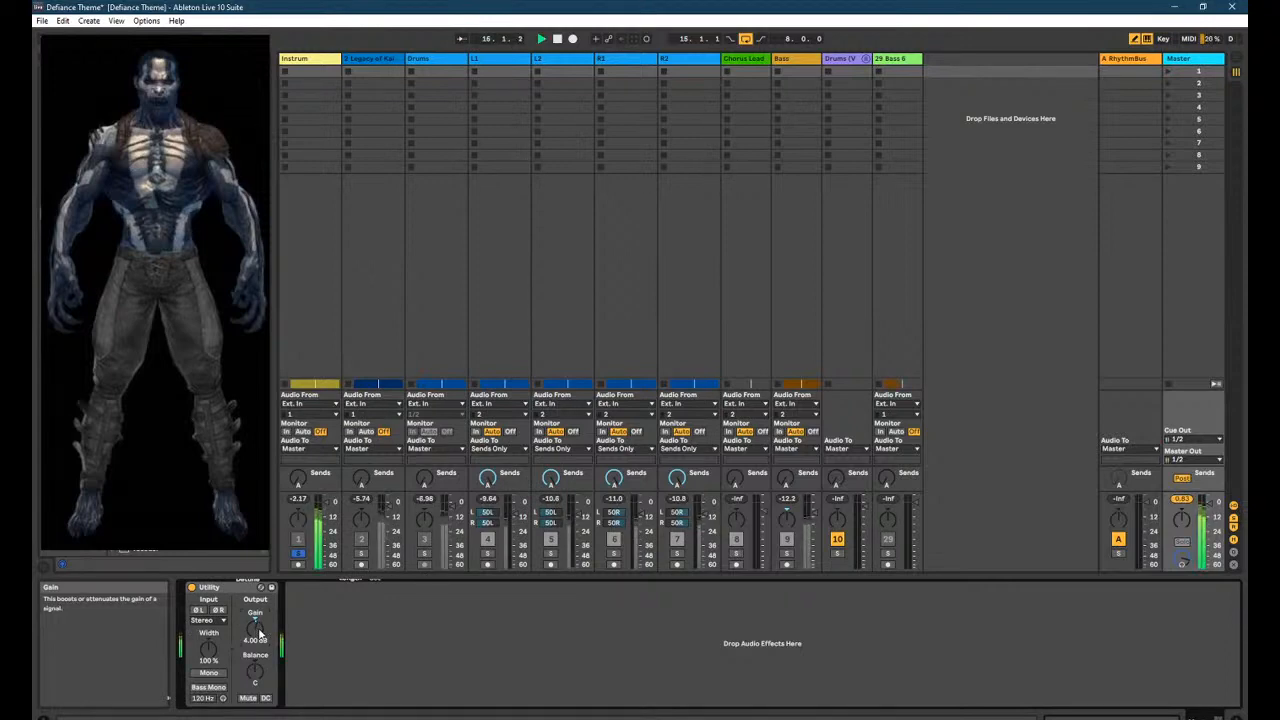
# Return to Arrangement View, and play the soloed A RhythmBus return from the start of the Verse.
pyautogui.press('Tab')
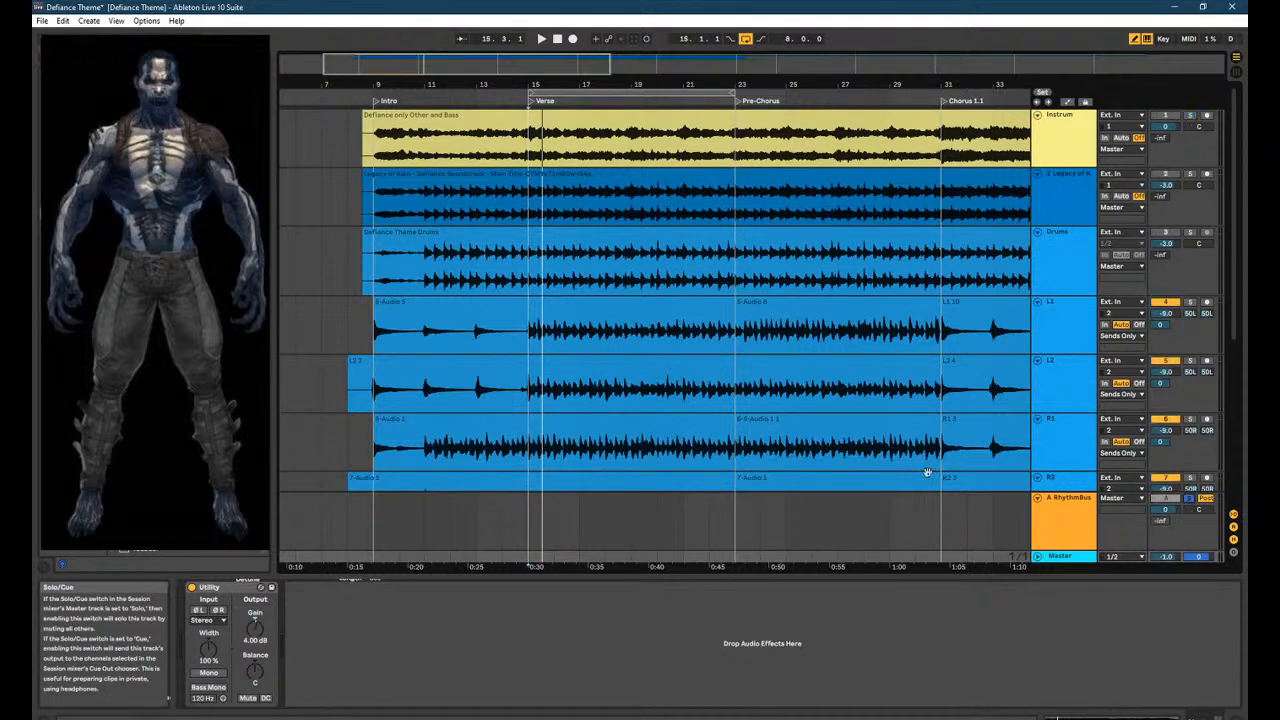
pyautogui.click(532, 399)
pyautogui.press('space')
# Set the gain of the Master track's Utility to 10 dB while the A RhythmBus plays.
pyautogui.click(1087, 559)
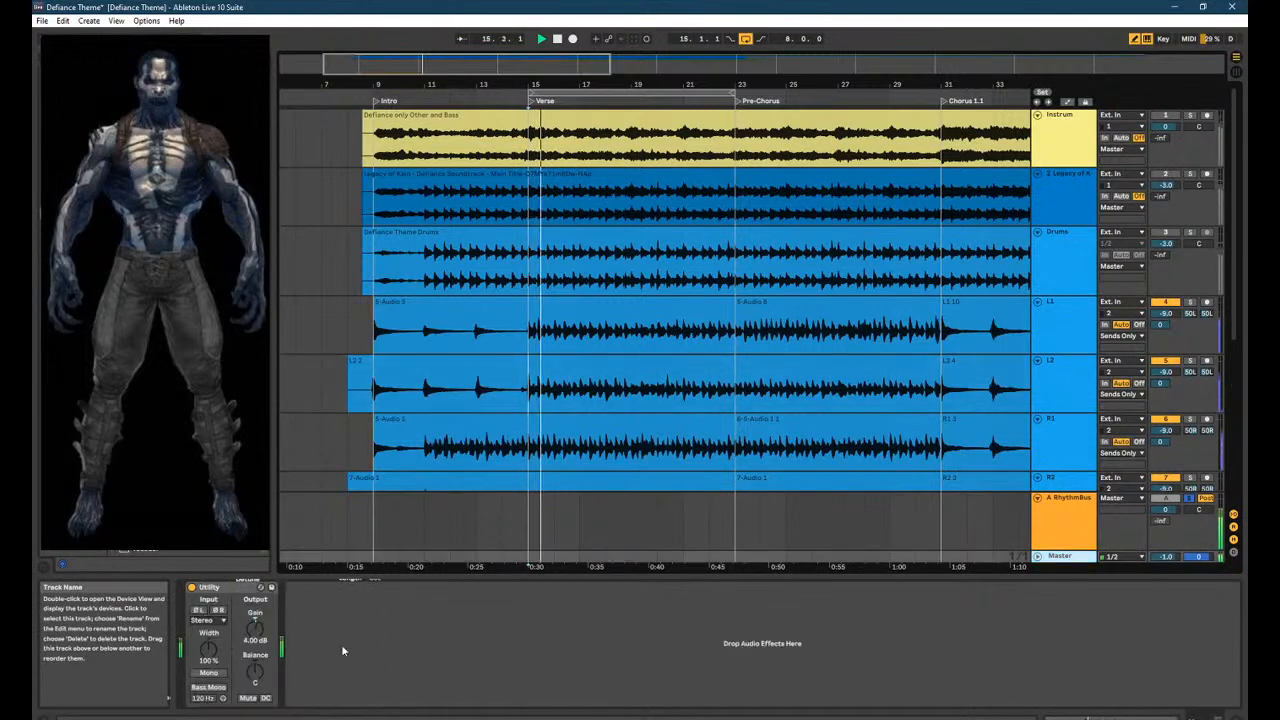
pyautogui.click(257, 629)
pyautogui.write('10')
pyautogui.press('Return')
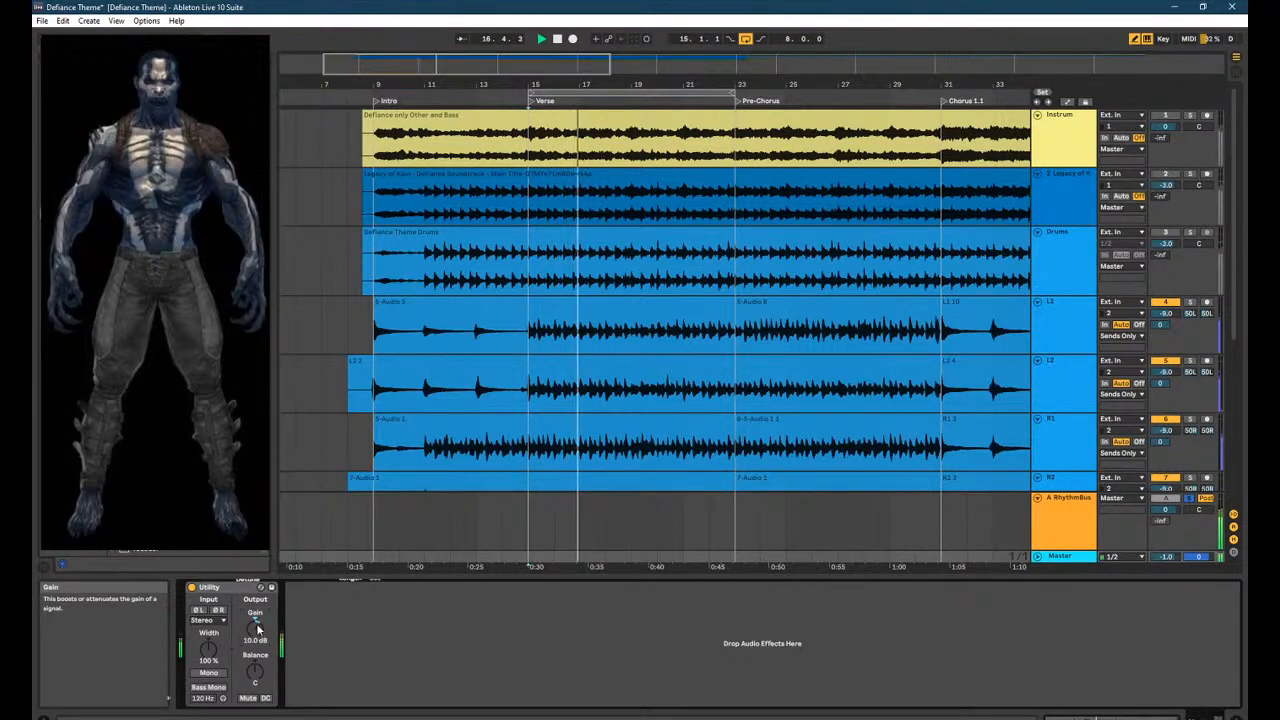
# Switch the solo from the A RhythmBus to the Bass track, and play it briefly from the start of the Verse.
pyautogui.click(615, 465)
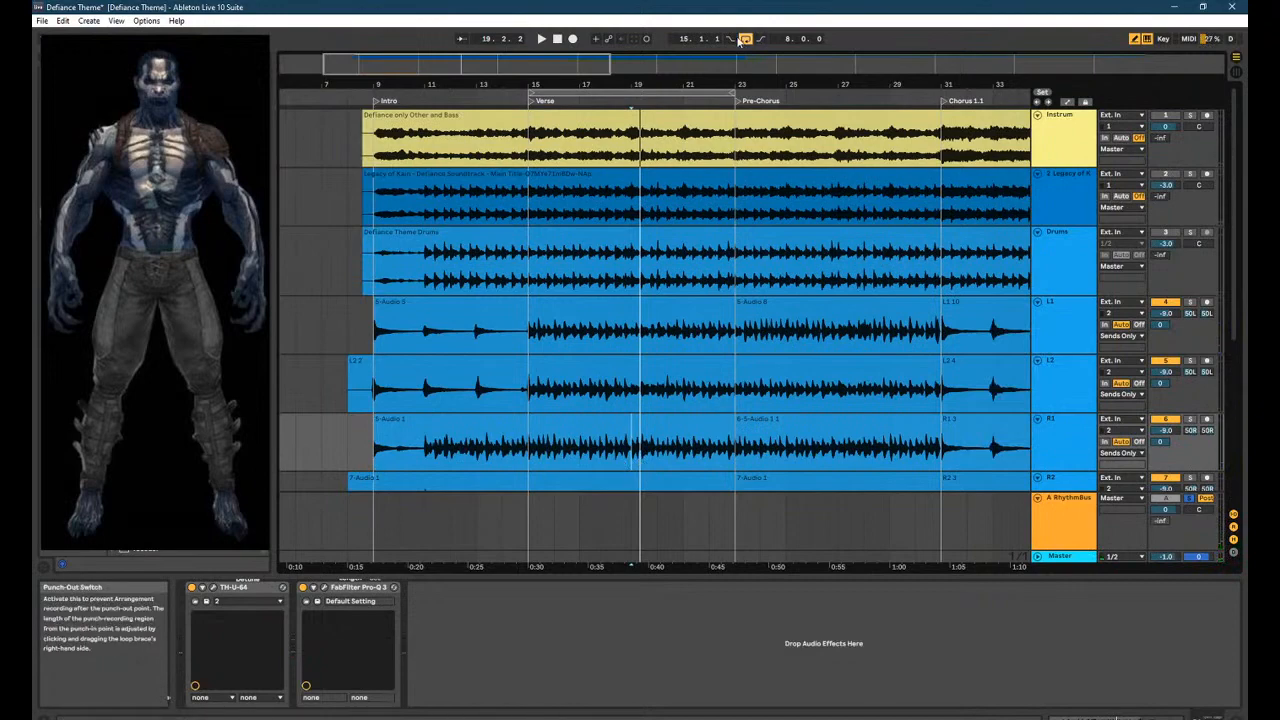
pyautogui.moveTo(565, 61)
pyautogui.mouseDown()
pyautogui.moveTo(603, 58)
pyautogui.moveTo(559, 60)
pyautogui.mouseUp()
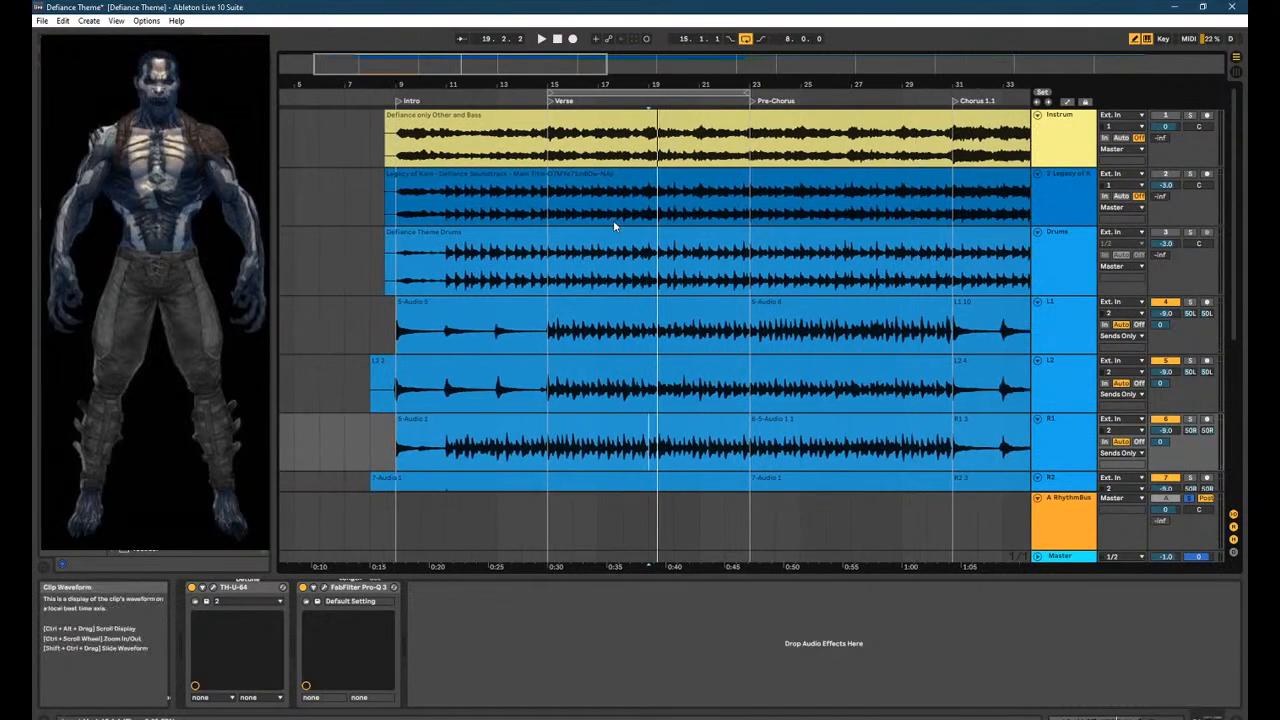
pyautogui.scroll(-6, 1077, 397)
pyautogui.click(1190, 305)
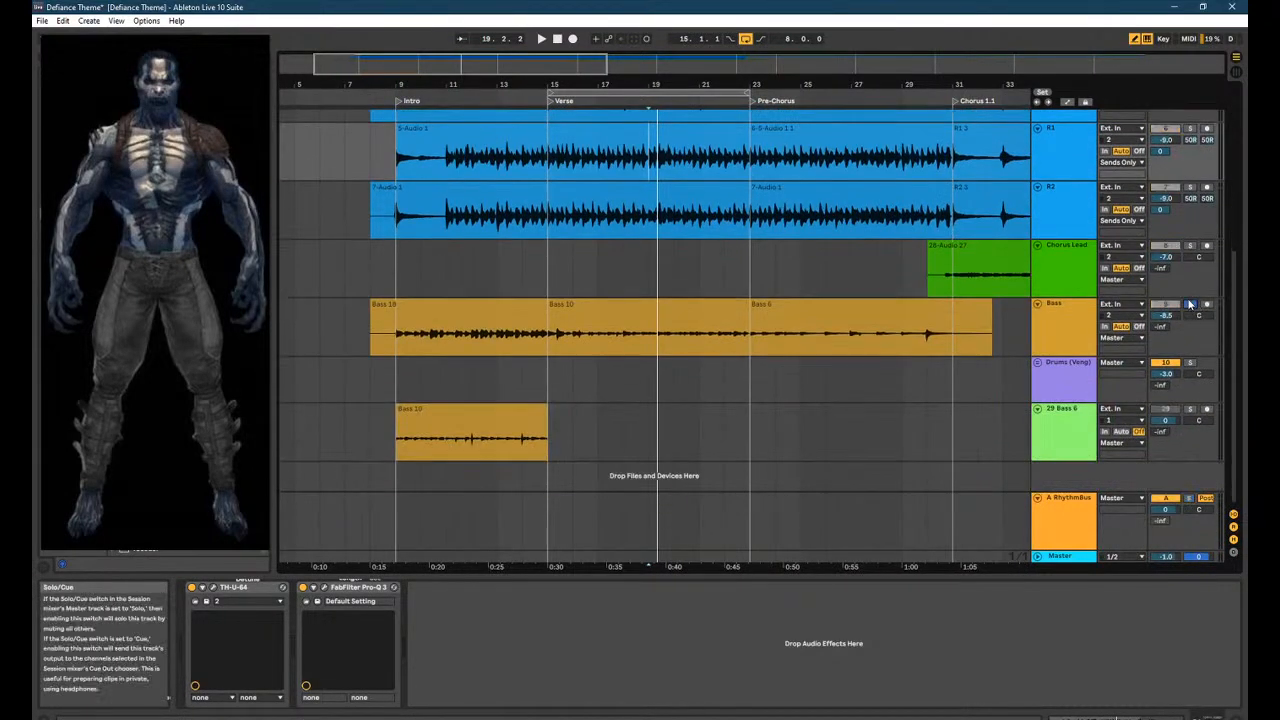
pyautogui.press('space')
pyautogui.click(549, 336)
pyautogui.press('space')
pyautogui.press('space')
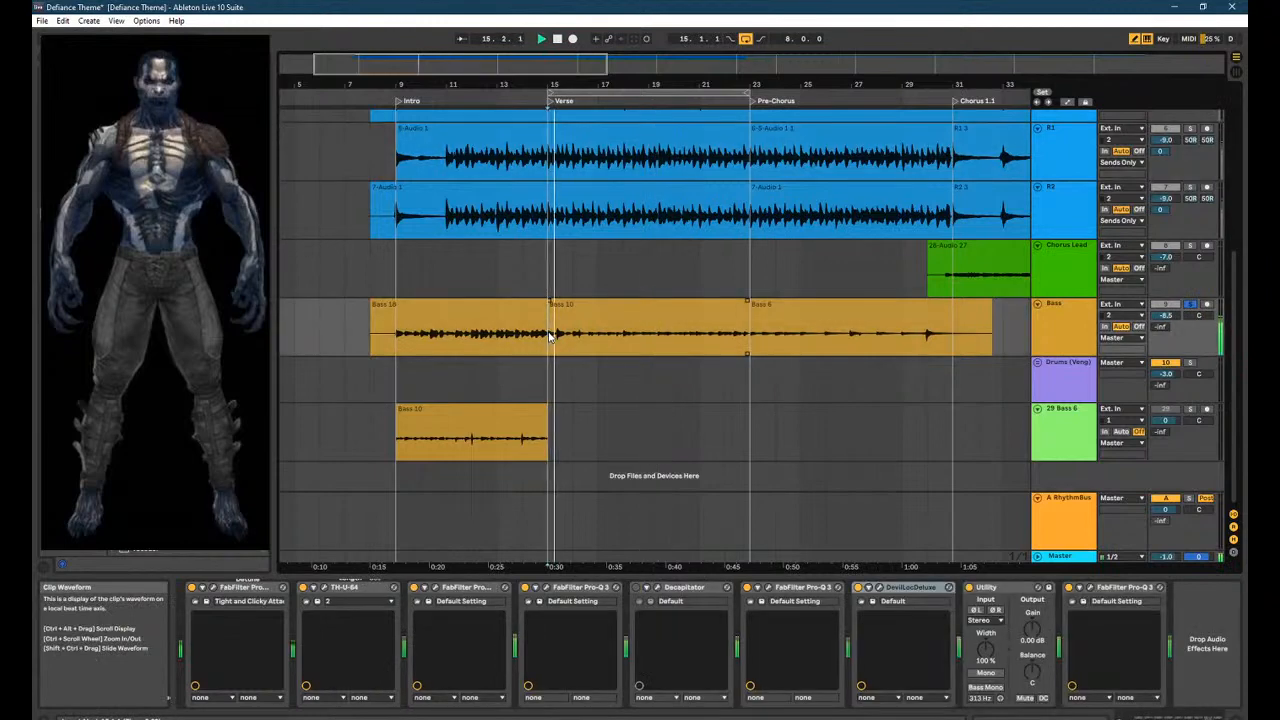
# Turn the Bass track's solo off and on again, and replay the track from the start of the Verse.
pyautogui.click(1190, 304)
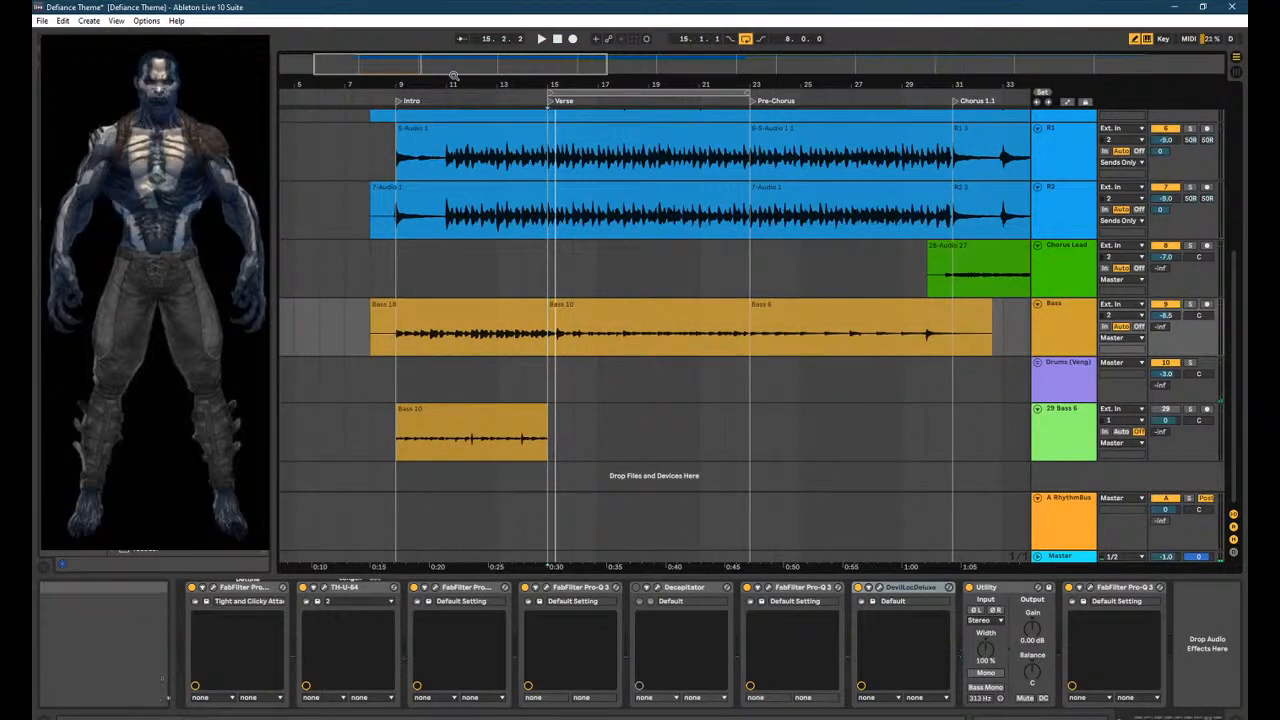
pyautogui.moveTo(453, 82); pyautogui.dragTo(533, 100)
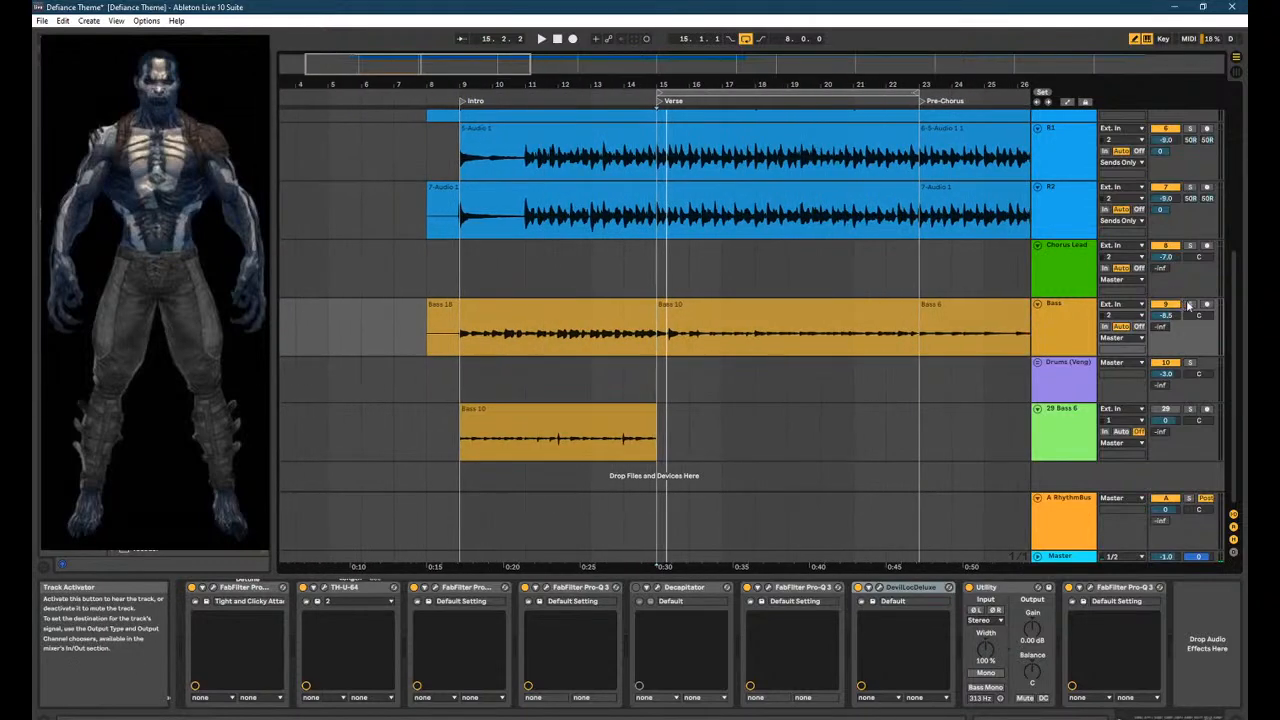
pyautogui.click(1189, 304)
pyautogui.scroll(2, 802, 345)
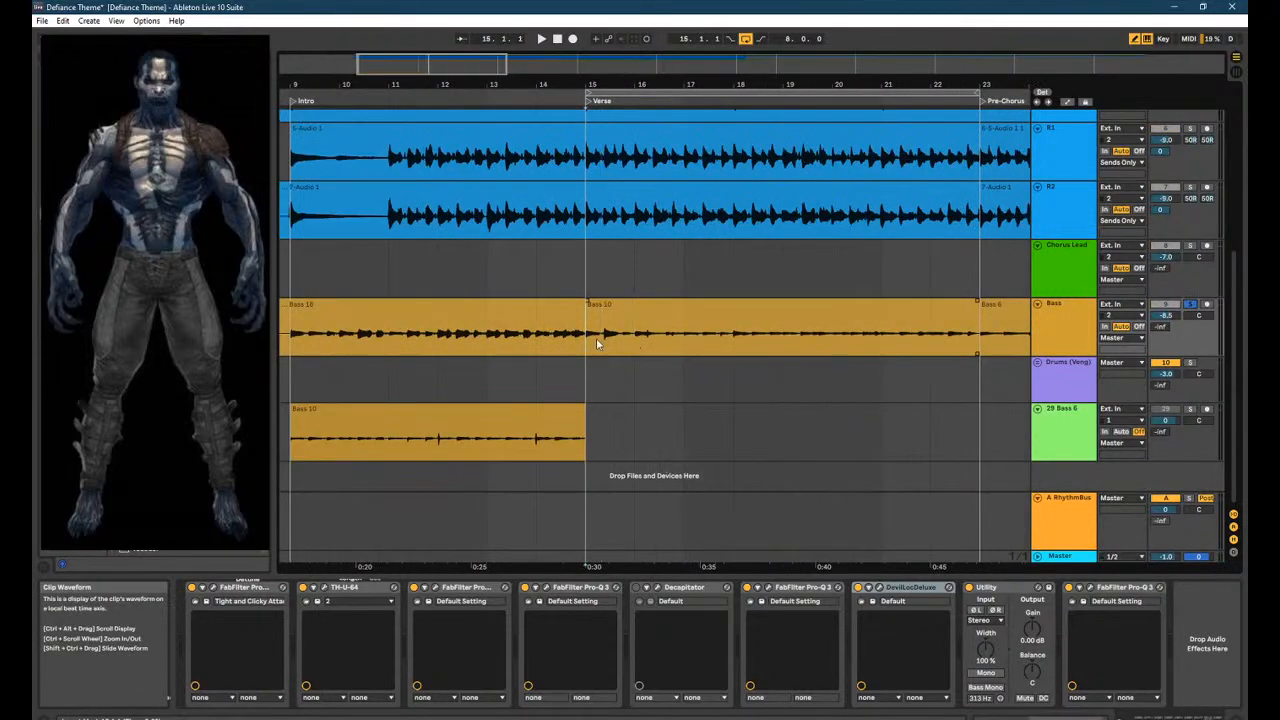
pyautogui.press('space')
pyautogui.scroll(1, 633, 348)
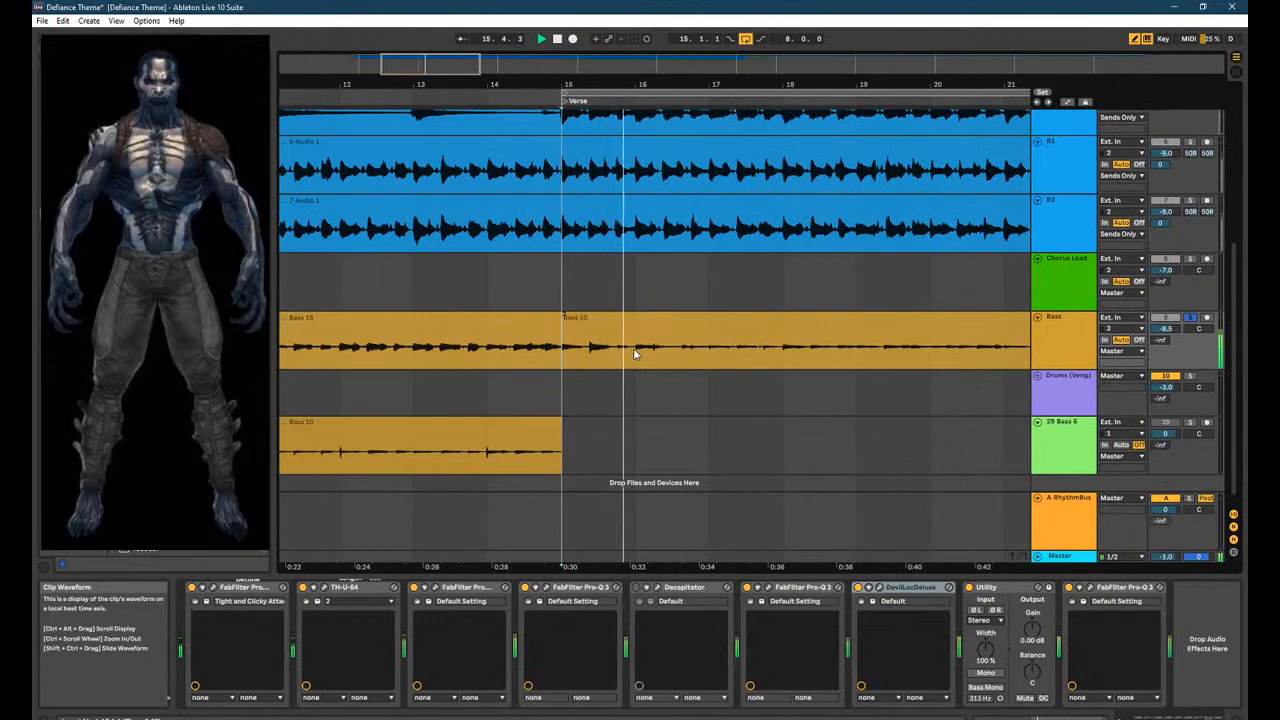
# Change the arrangement's fixed grid to 1/8 and after that to 1/4.
pyautogui.rightClick(699, 391)
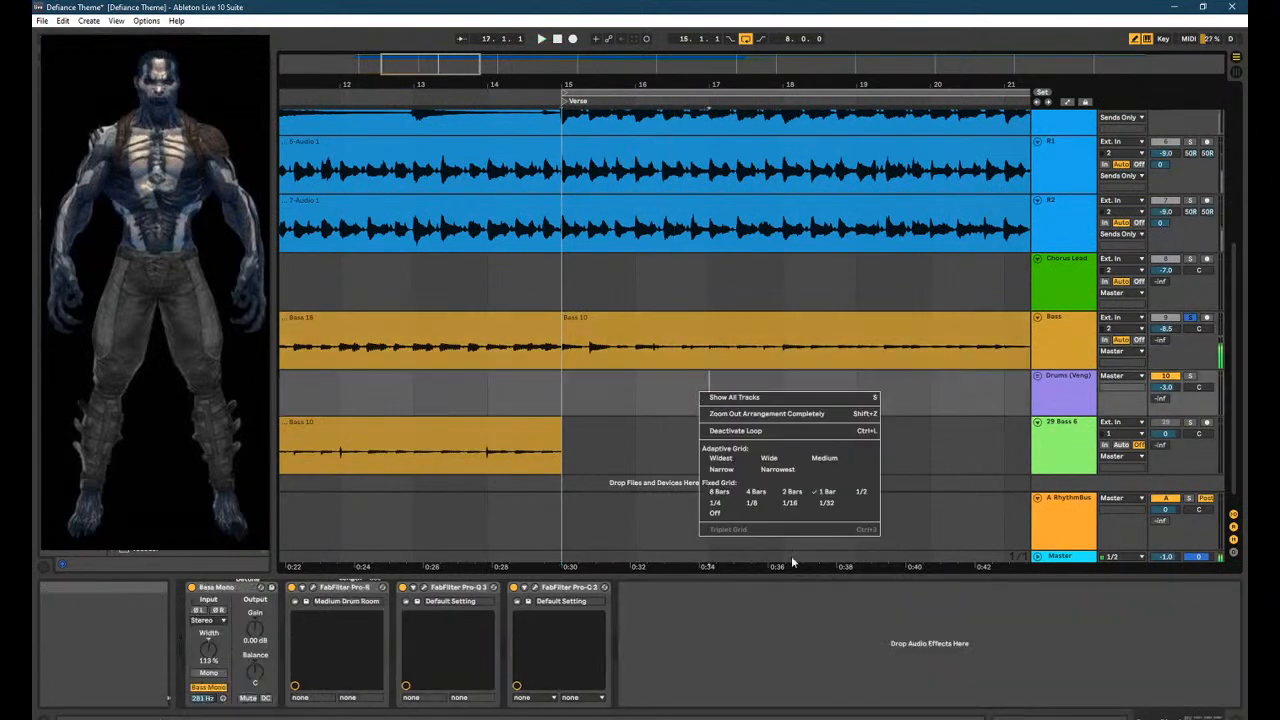
pyautogui.click(753, 503)
pyautogui.click(665, 363)
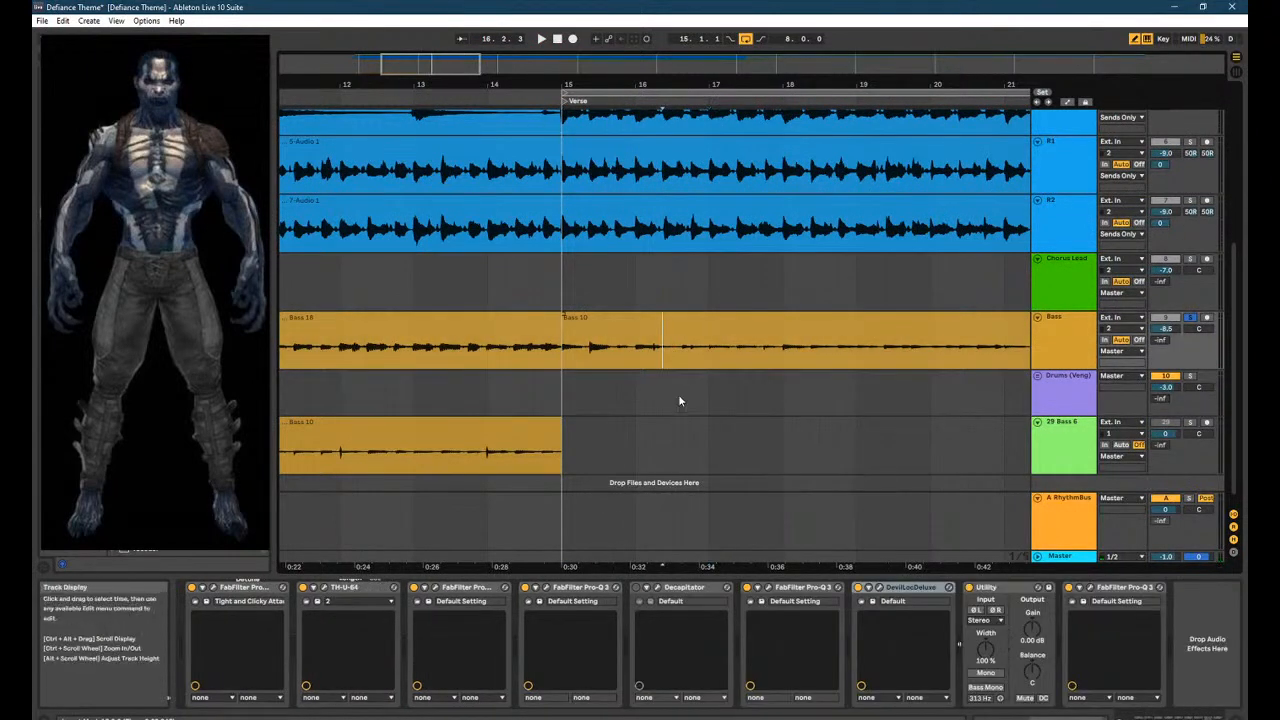
pyautogui.scroll(2, 679, 401)
pyautogui.rightClick(680, 399)
pyautogui.click(698, 508)
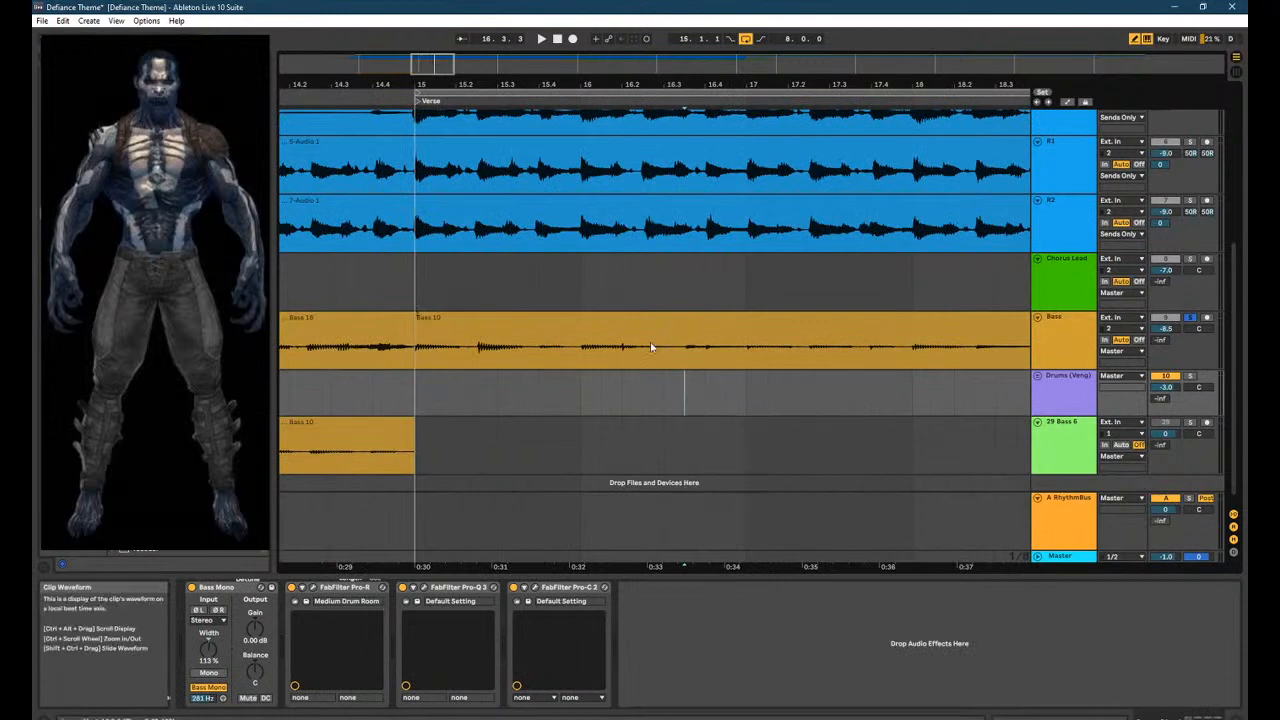
# Play the soloed Bass track from bar 16, and listen to it again from bar 18.
pyautogui.click(663, 350)
pyautogui.click(587, 358)
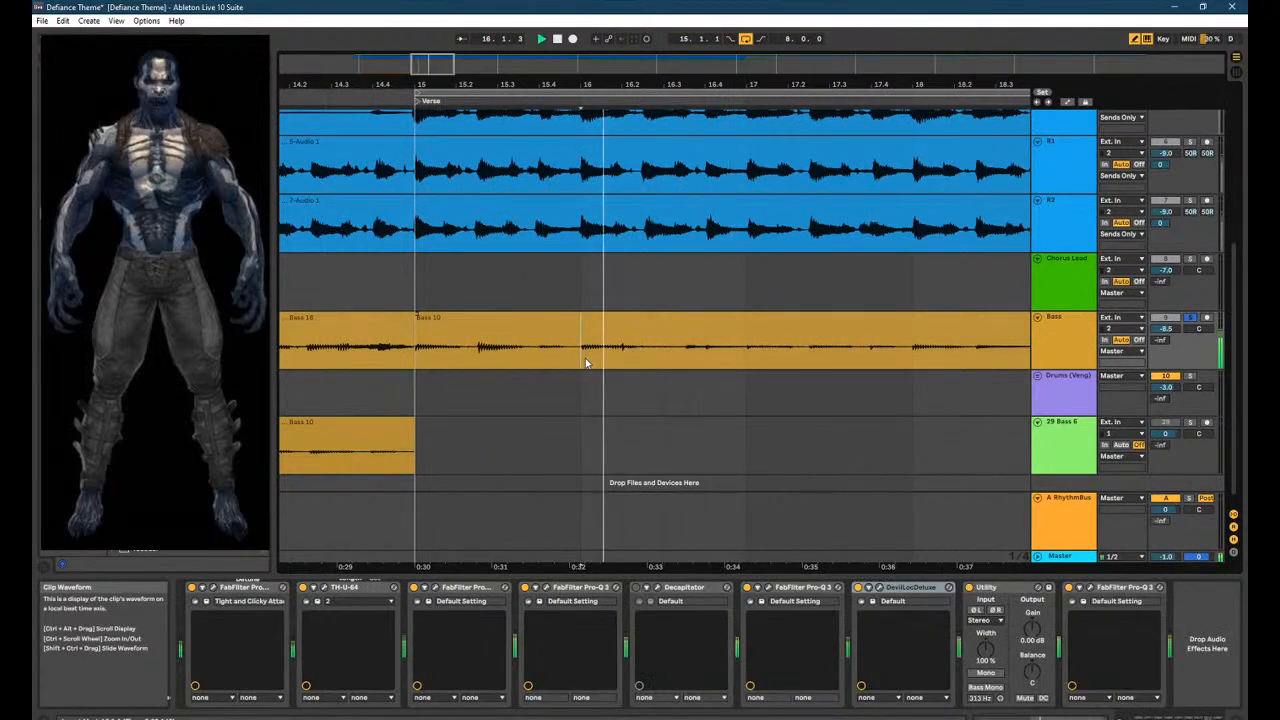
pyautogui.press('space')
pyautogui.click(959, 357)
pyautogui.click(917, 356)
pyautogui.press('space')
pyautogui.moveTo(425, 85)
pyautogui.mouseDown()
pyautogui.moveTo(438, 85)
pyautogui.moveTo(281, 84)
pyautogui.mouseUp()
pyautogui.press('space')
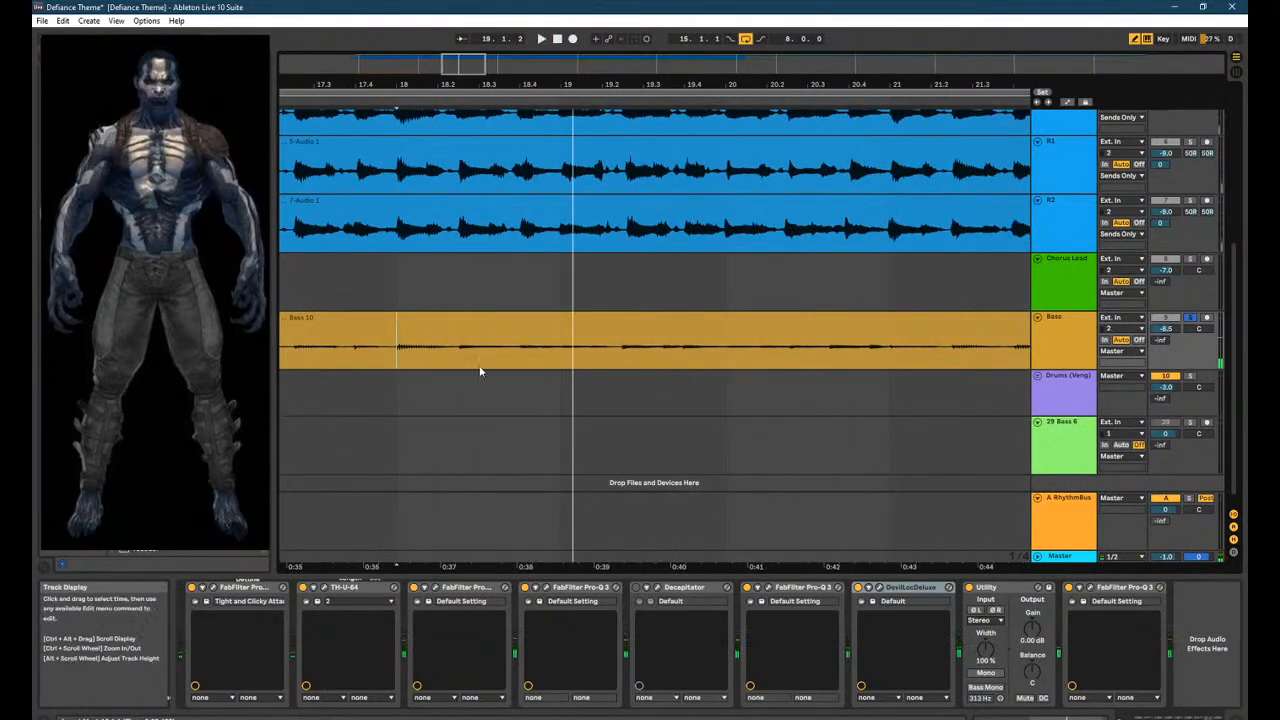
# Play the soloed Bass track from bar 19 through the end of the Verse region, and stop playback.
pyautogui.click(559, 352)
pyautogui.moveTo(682, 84); pyautogui.dragTo(484, 84)
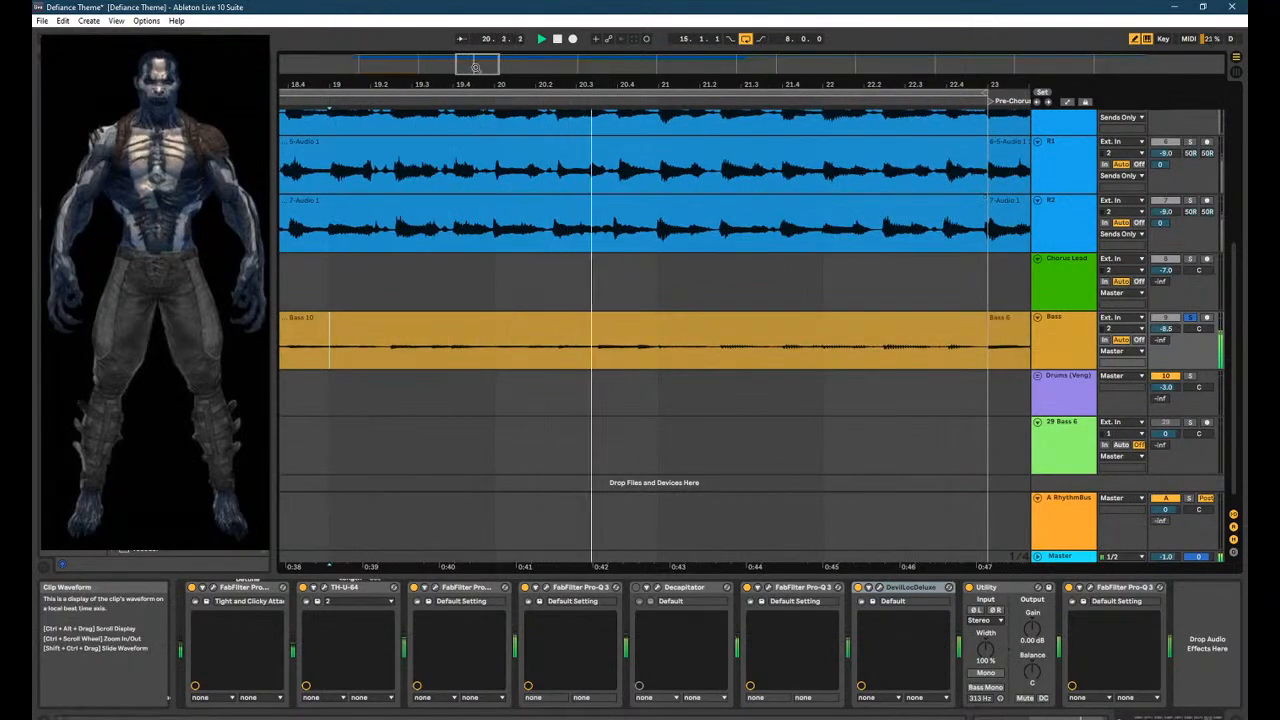
pyautogui.scroll(-4, 576, 141)
pyautogui.scroll(4, 582, 160)
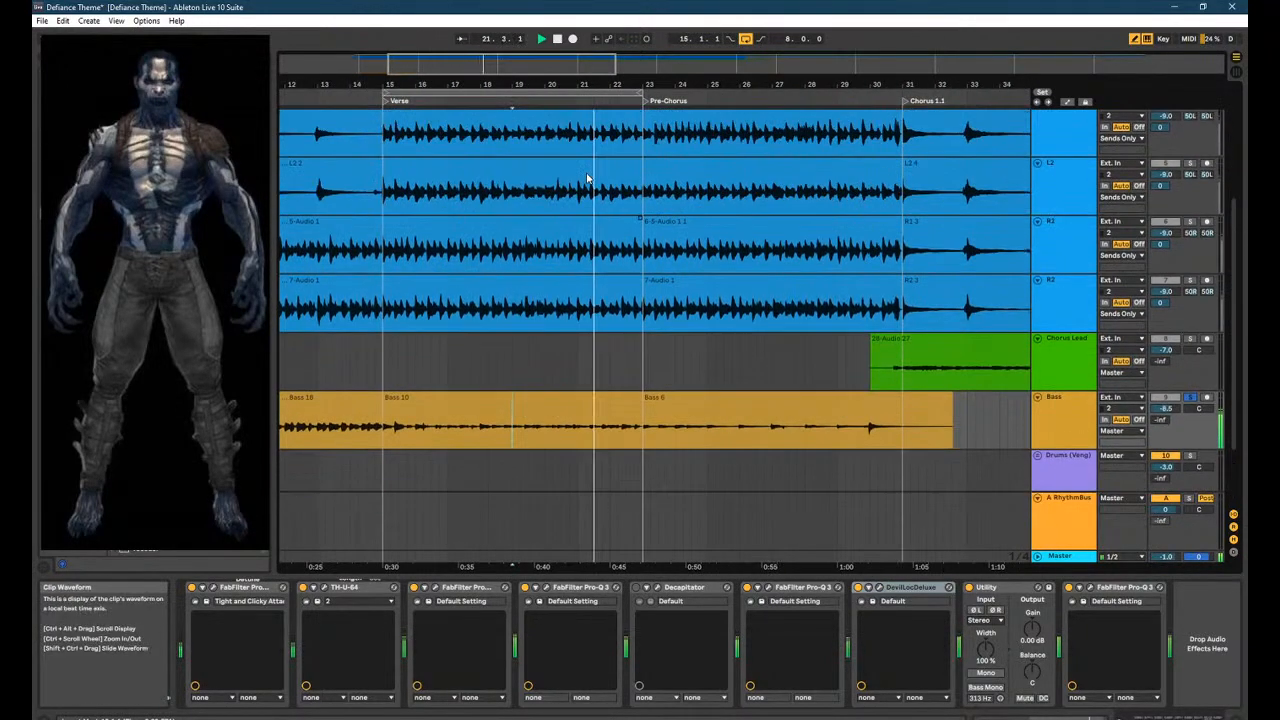
pyautogui.scroll(-4, 595, 175)
pyautogui.press('space')
# Switch the solo from the Bass track to the Instrum track, and set the fixed grid to 1 Bar.
pyautogui.click(1193, 480)
pyautogui.scroll(2, 600, 287)
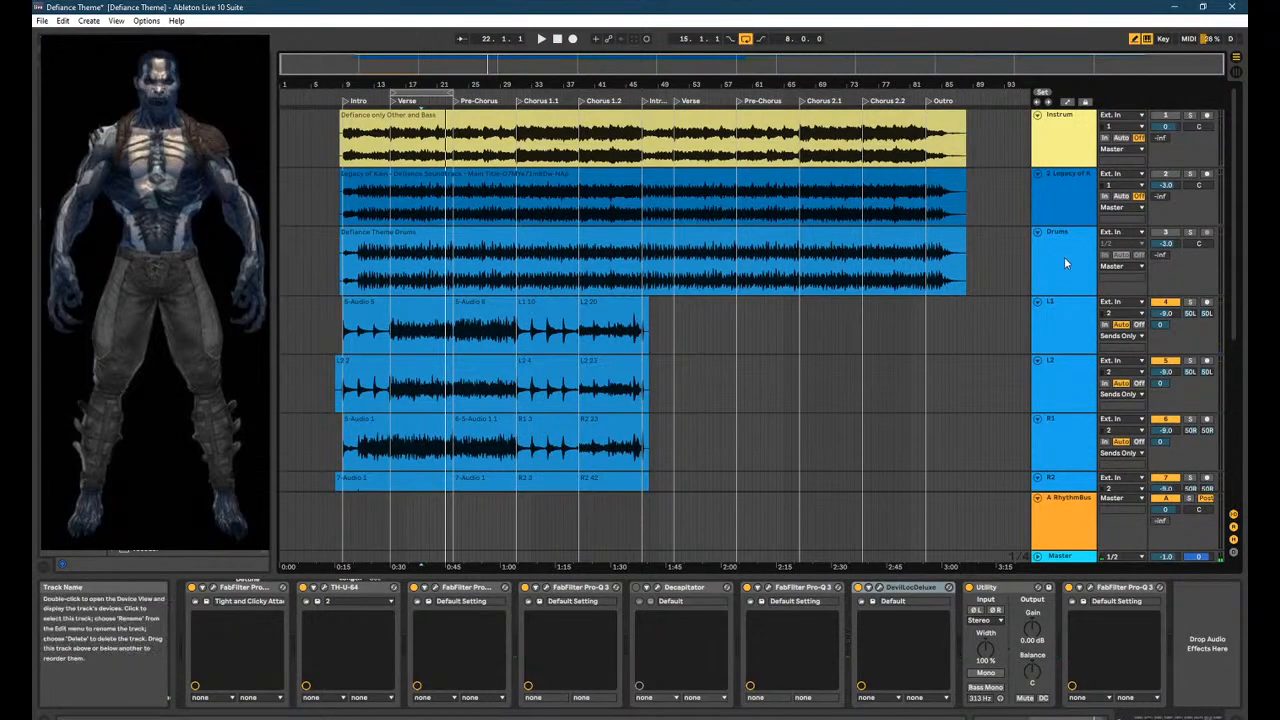
pyautogui.click(1069, 140)
pyautogui.click(1190, 115)
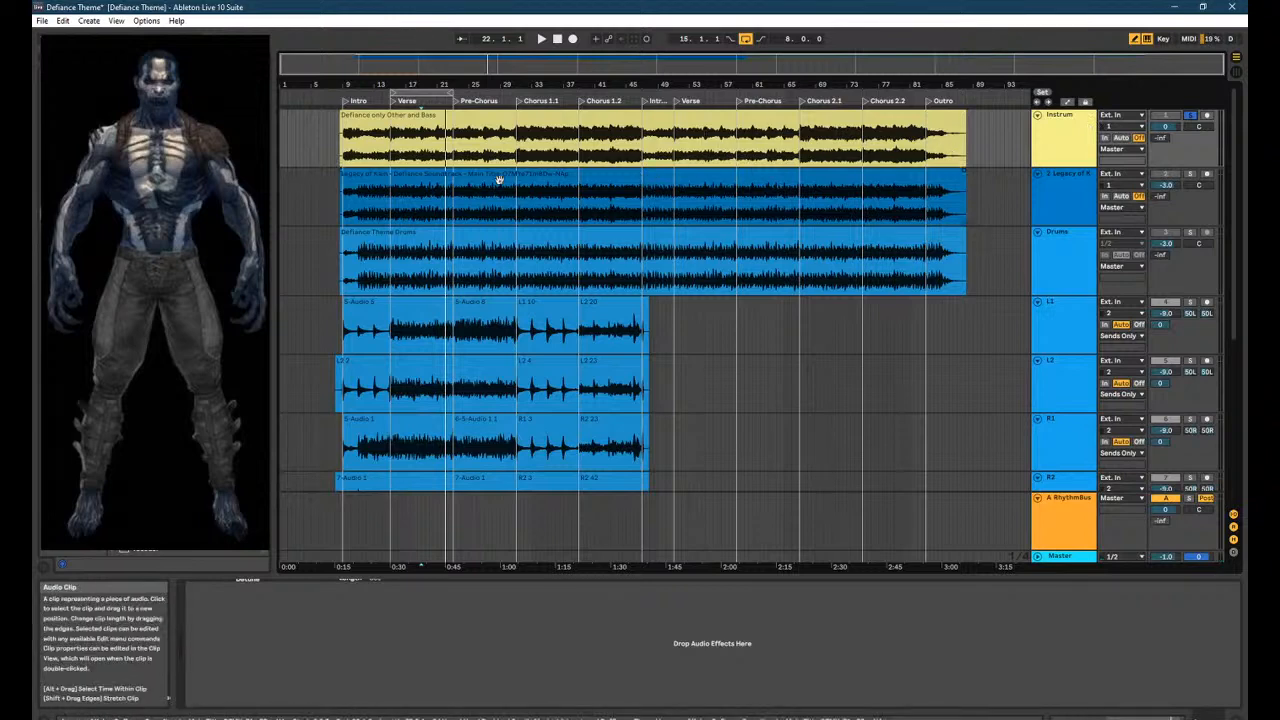
pyautogui.rightClick(749, 375)
pyautogui.click(881, 515)
# Play the soloed Instrum track from the start of the Pre-Chorus.
pyautogui.click(519, 160)
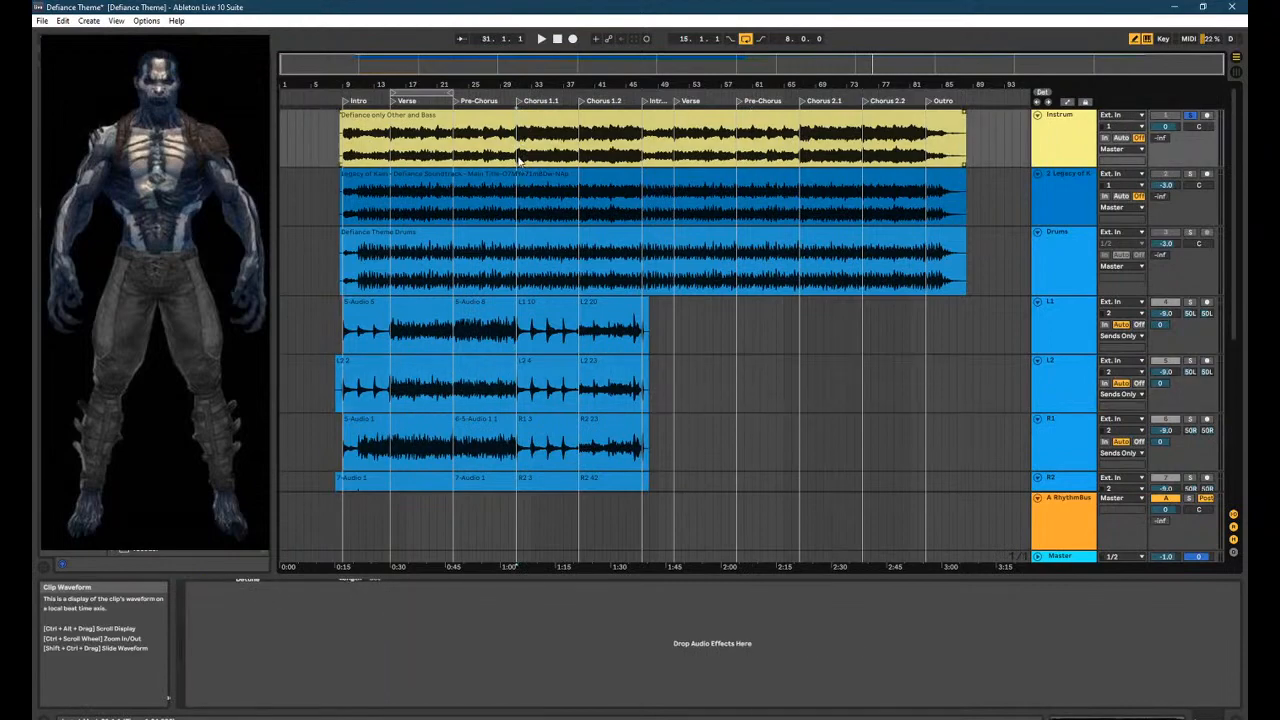
pyautogui.scroll(2, 519, 160)
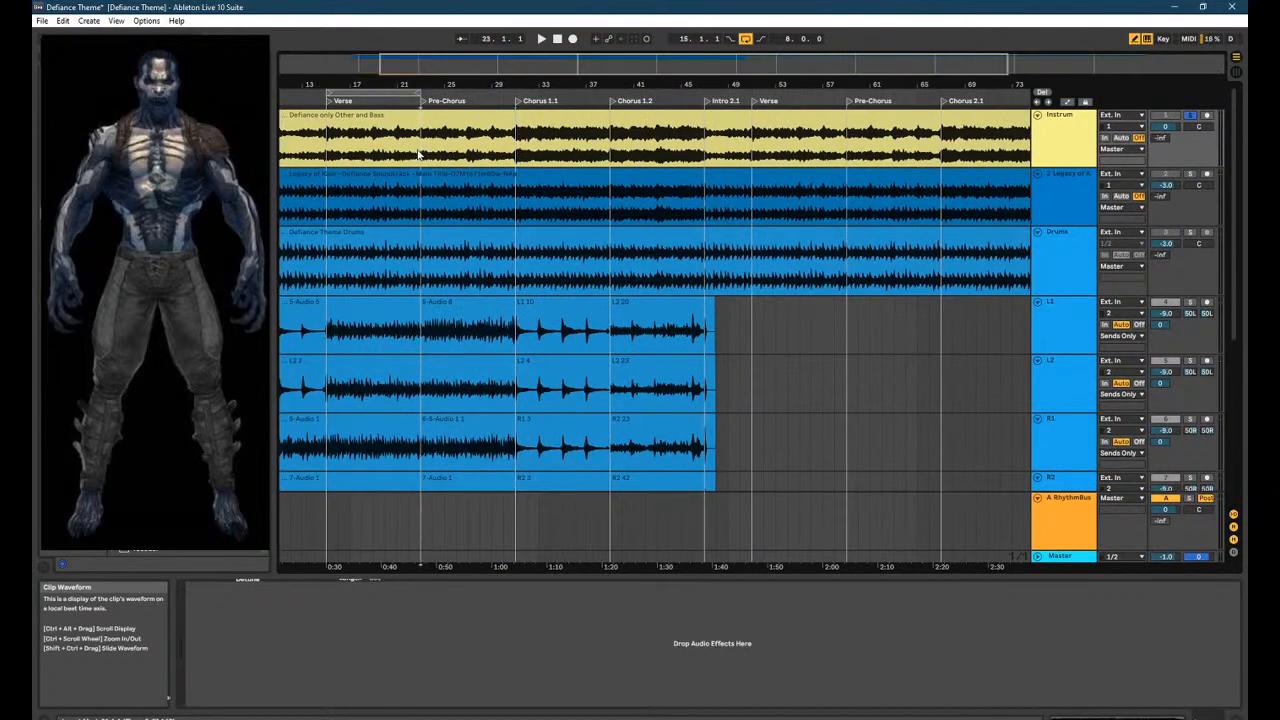
pyautogui.press('space')
pyautogui.scroll(2, 418, 154)
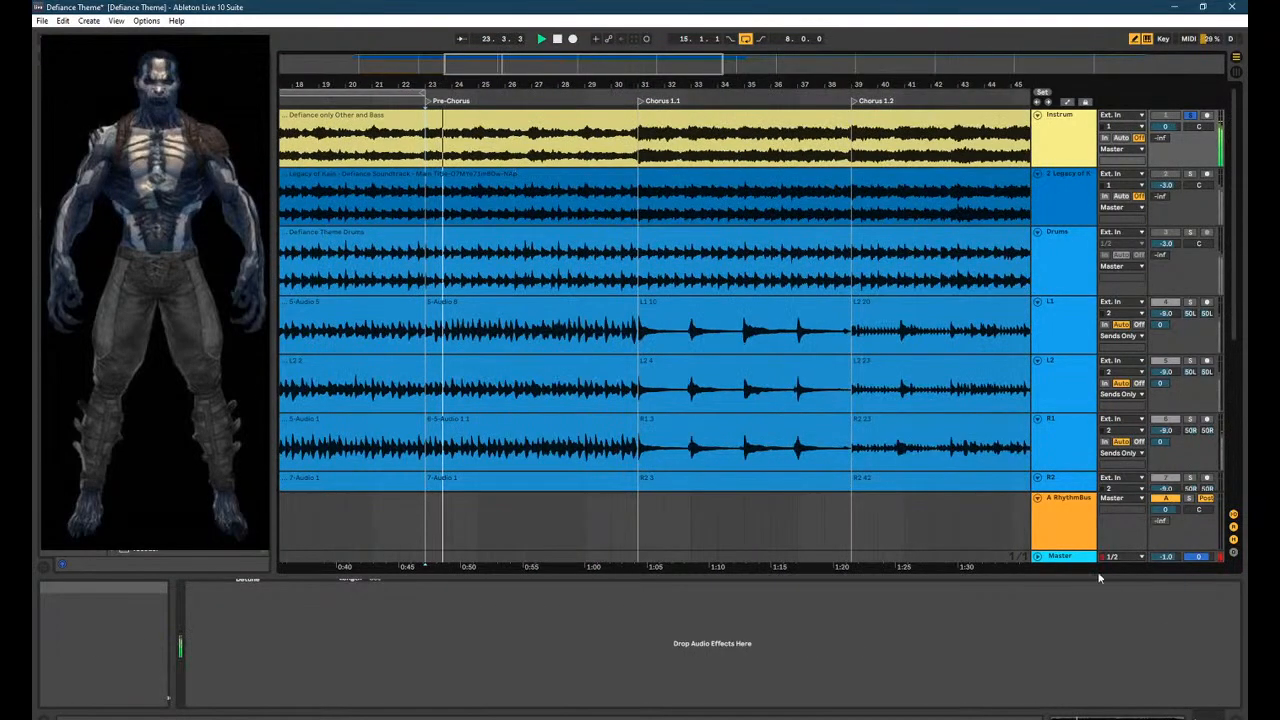
# Bypass the Master track's Utility, set its gain to 4.00 dB, and reactivate the device.
pyautogui.click(1062, 556)
pyautogui.click(192, 588)
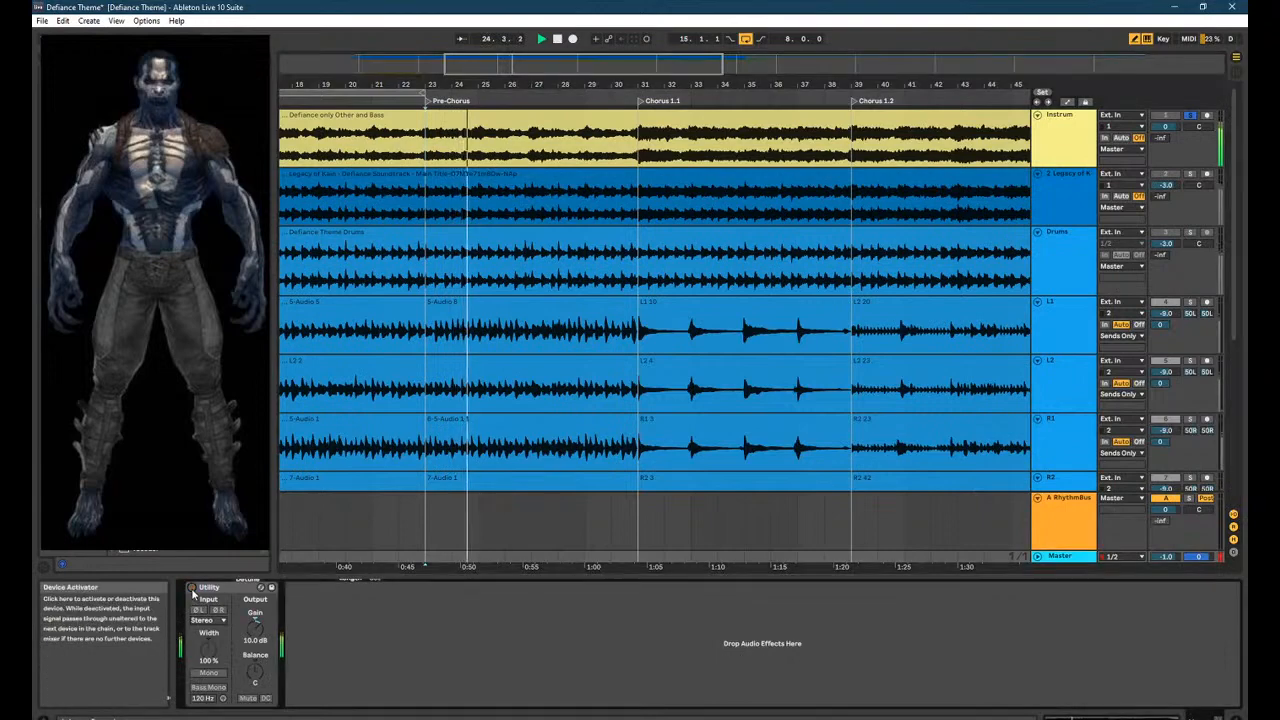
pyautogui.press('Tab')
pyautogui.press('Tab')
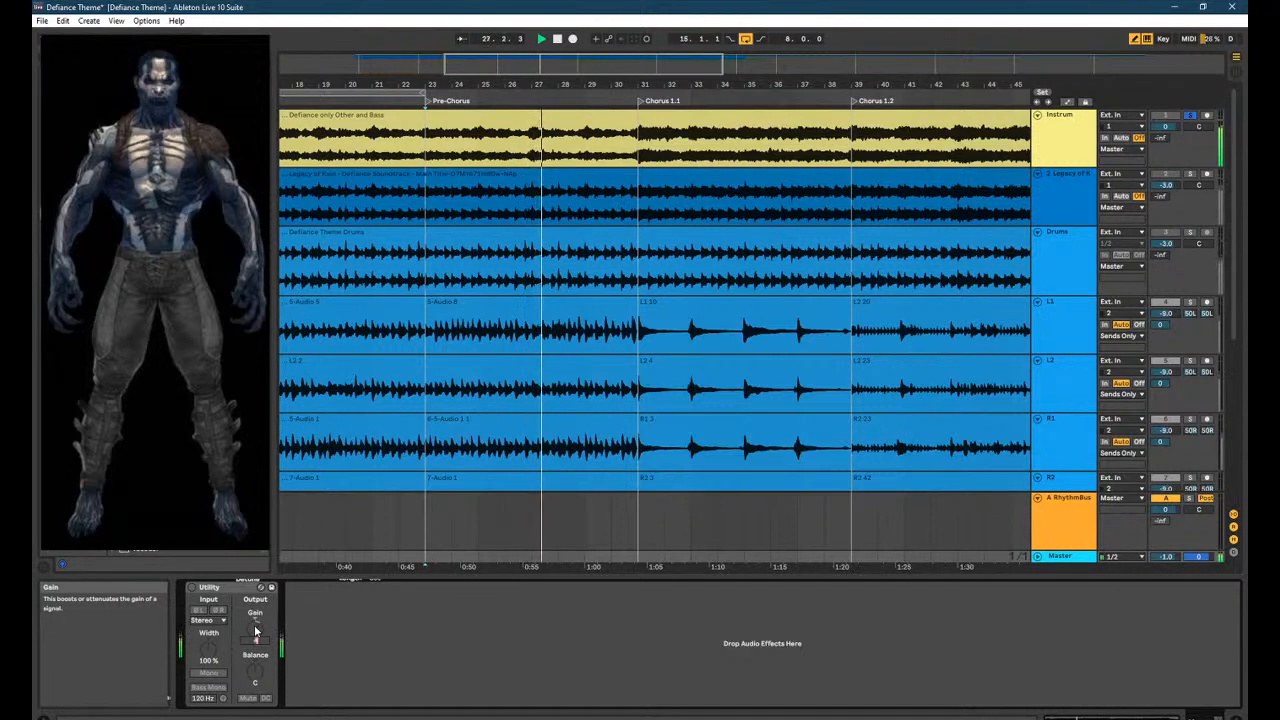
pyautogui.press('Return')
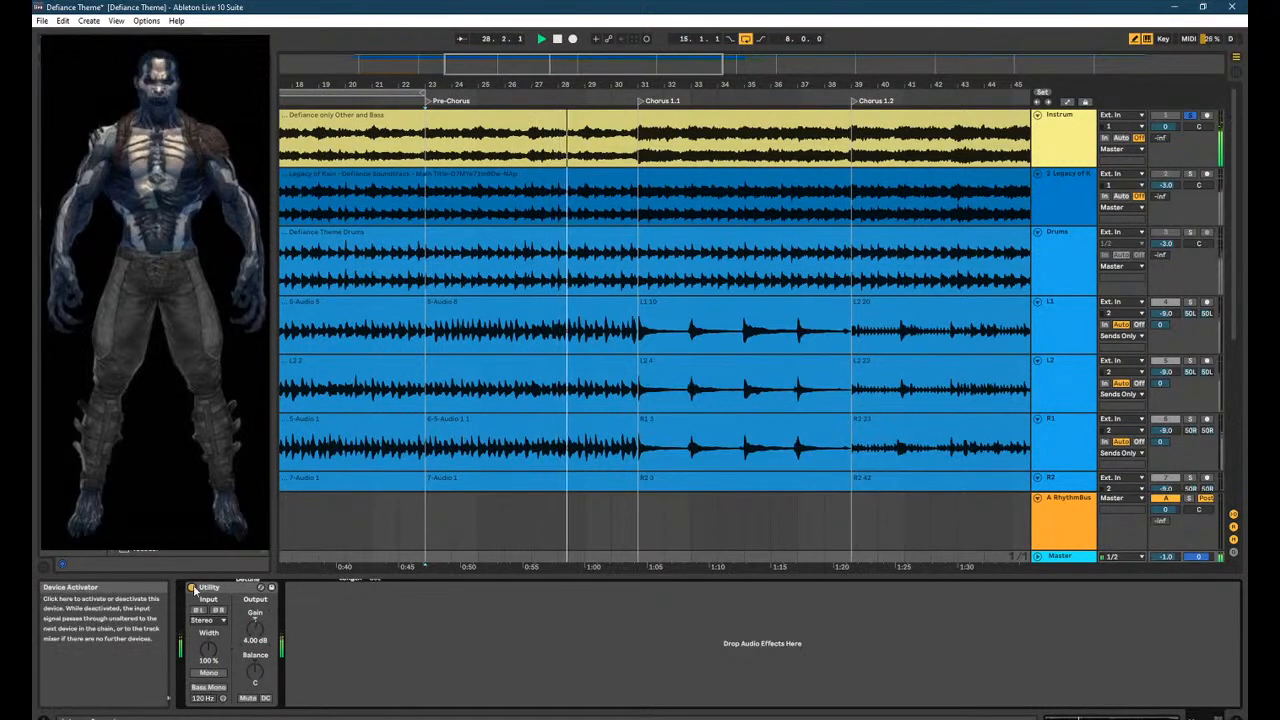
pyautogui.click(192, 587)
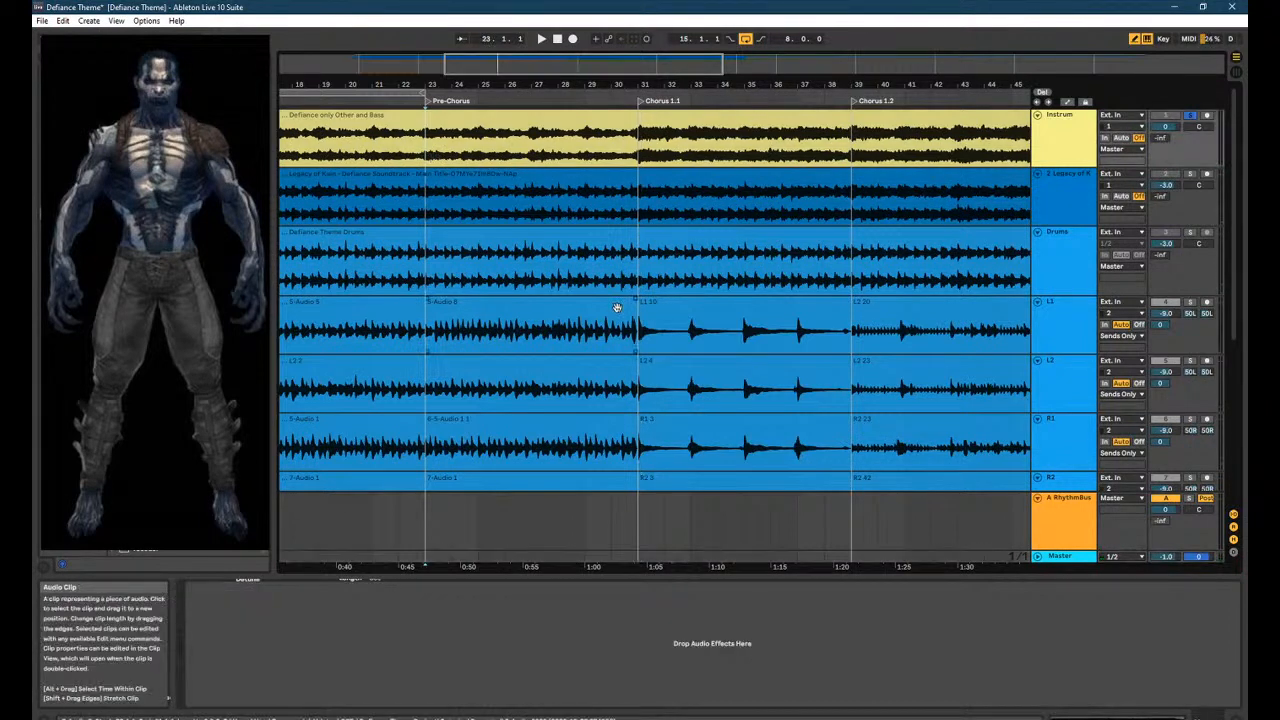
# Play the soloed Instrum track from the Pre-Chorus again while viewing the Bass track's clips, and stop playback.
pyautogui.press('space')
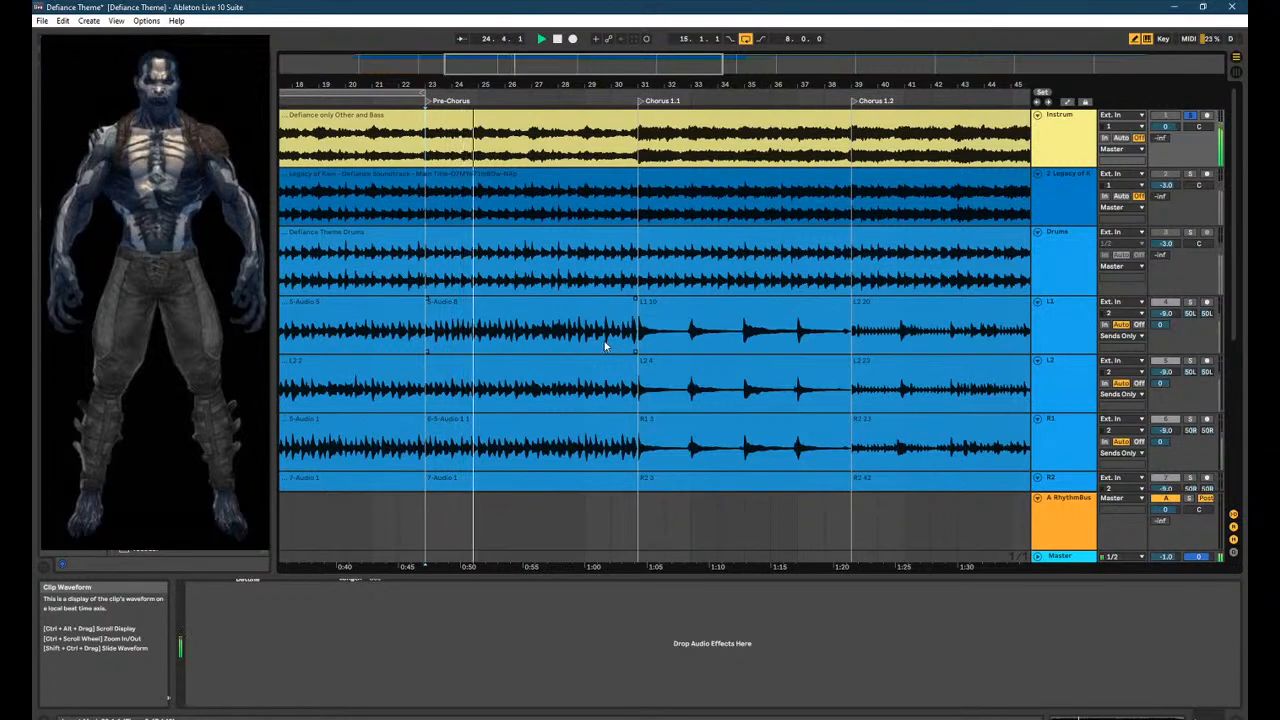
pyautogui.scroll(-5, 616, 482)
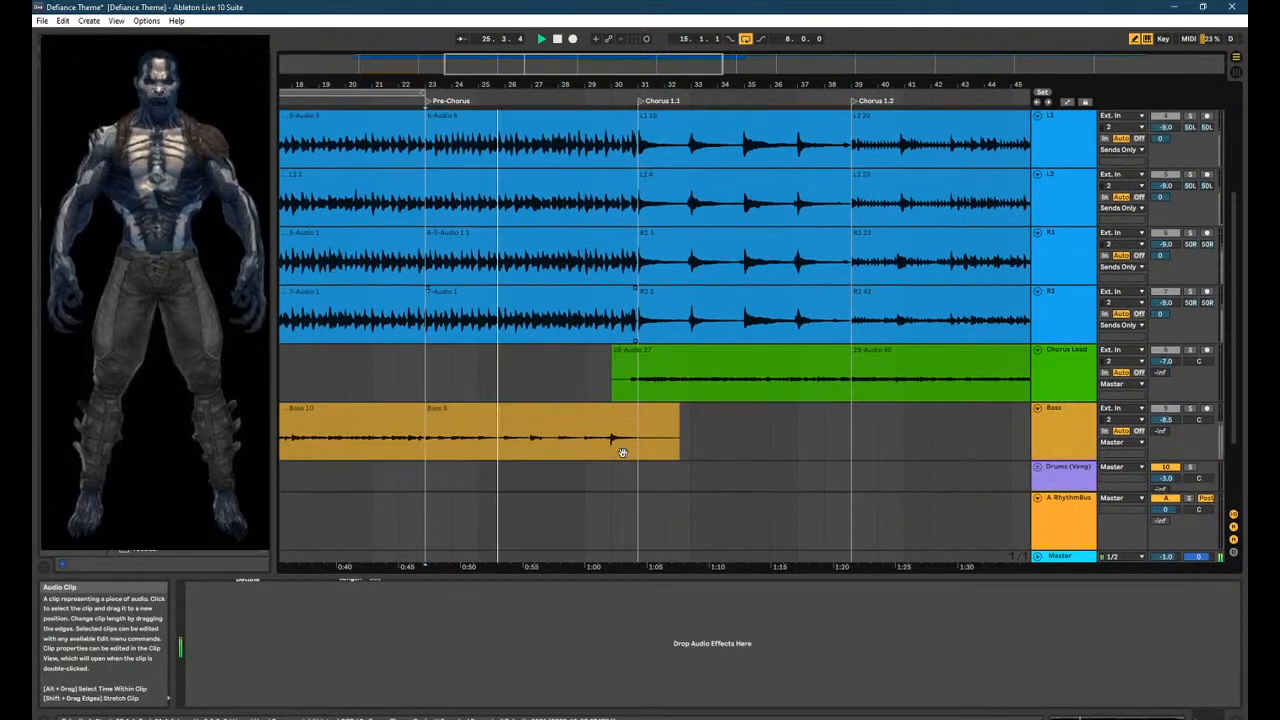
pyautogui.scroll(5, 595, 390)
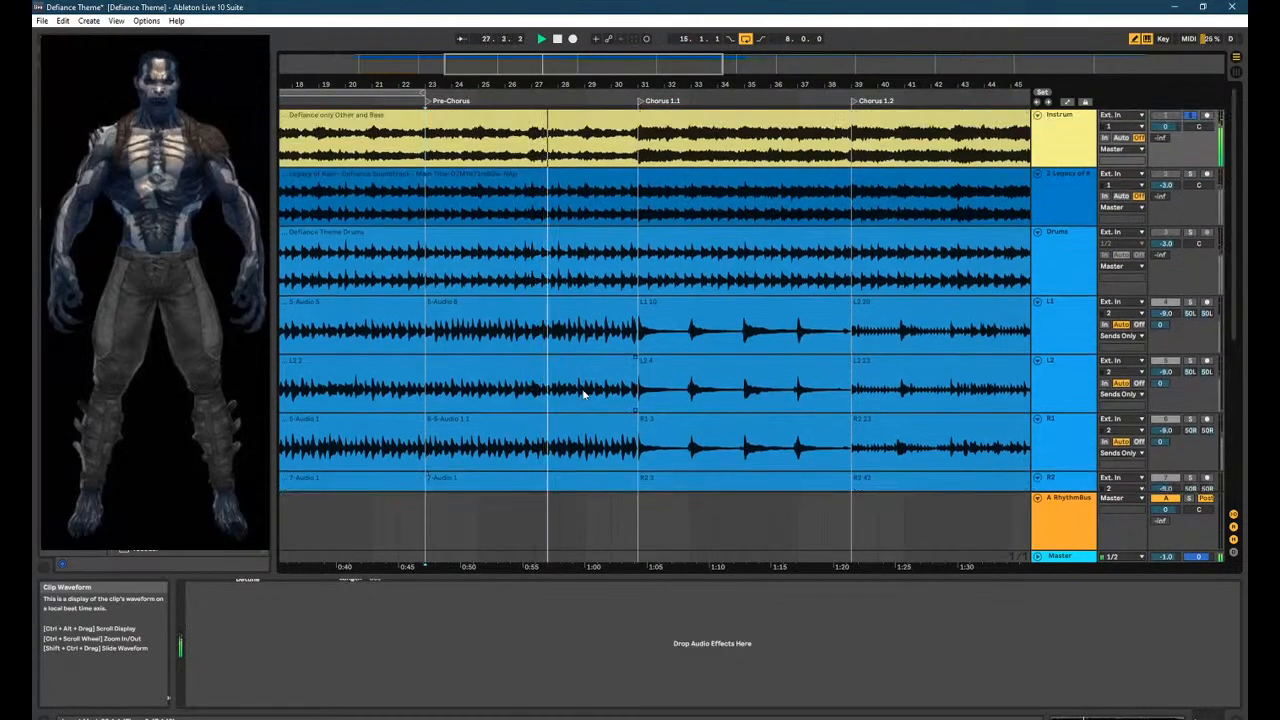
pyautogui.scroll(-5, 585, 393)
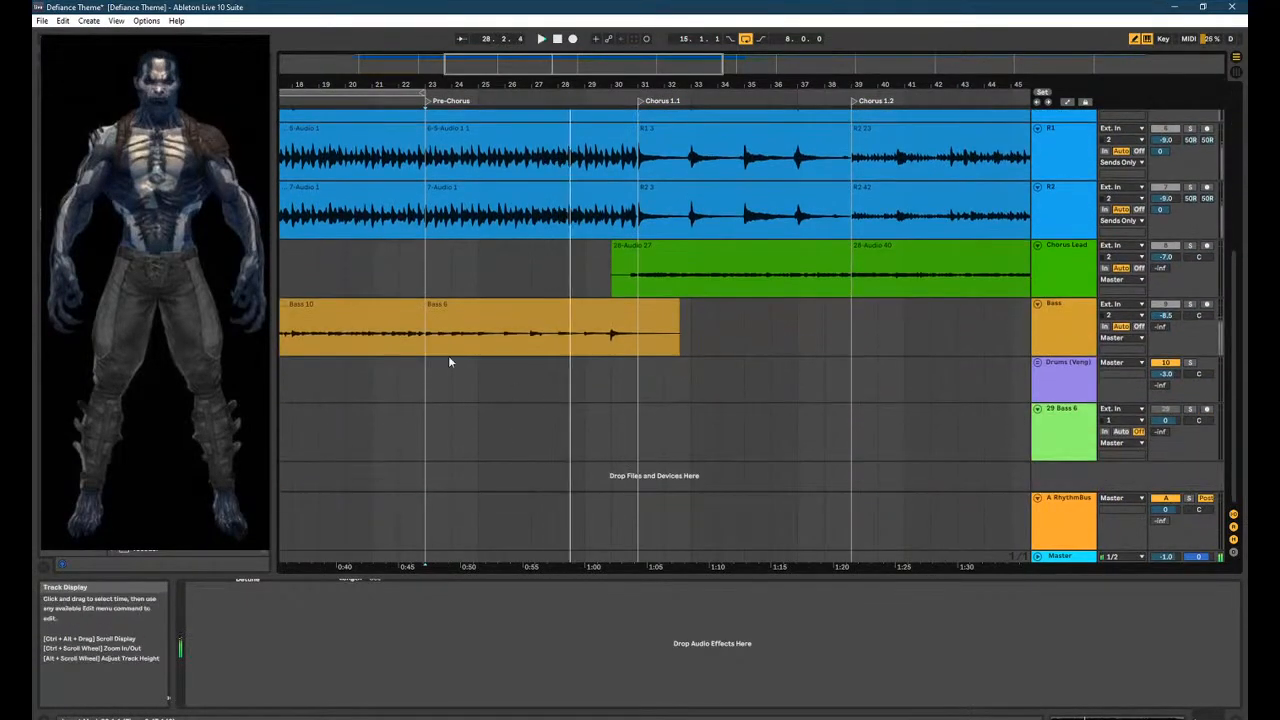
pyautogui.press('space')
# Switch the solo from the Instrum track to the Bass track, and play it from the start of the Pre-Chorus.
pyautogui.click(1233, 318)
pyautogui.click(1191, 306)
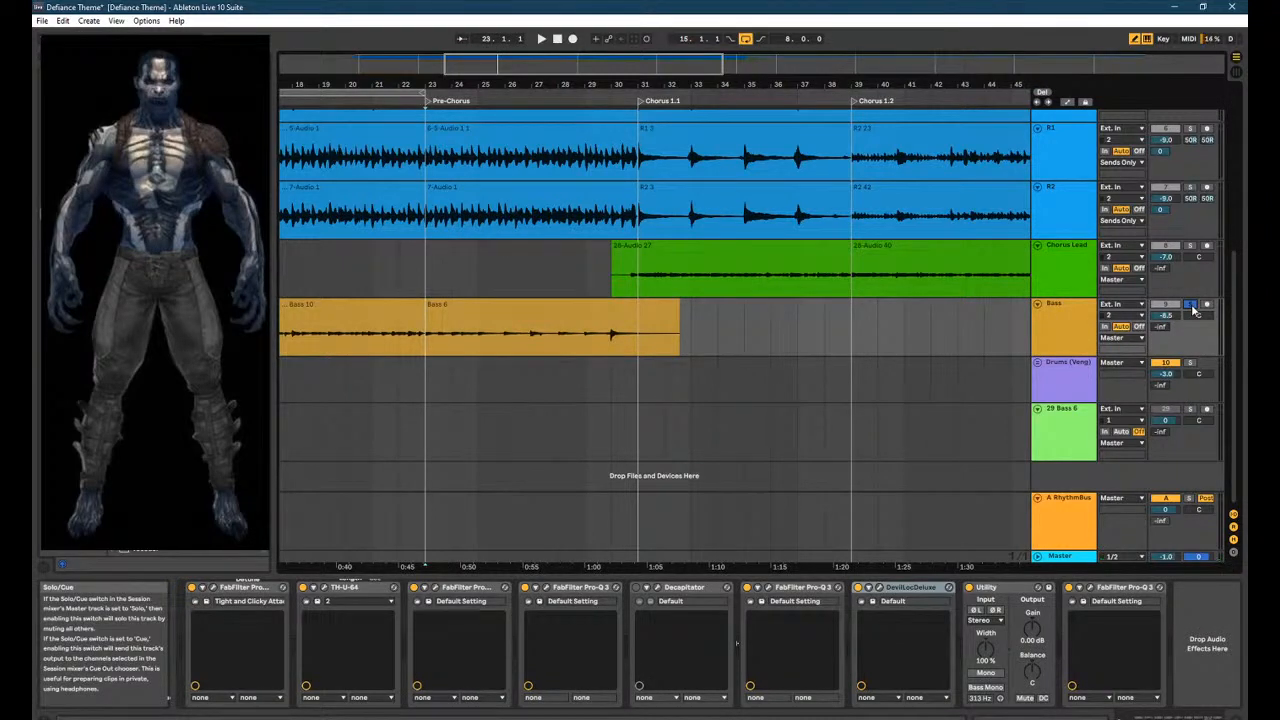
pyautogui.press('space')
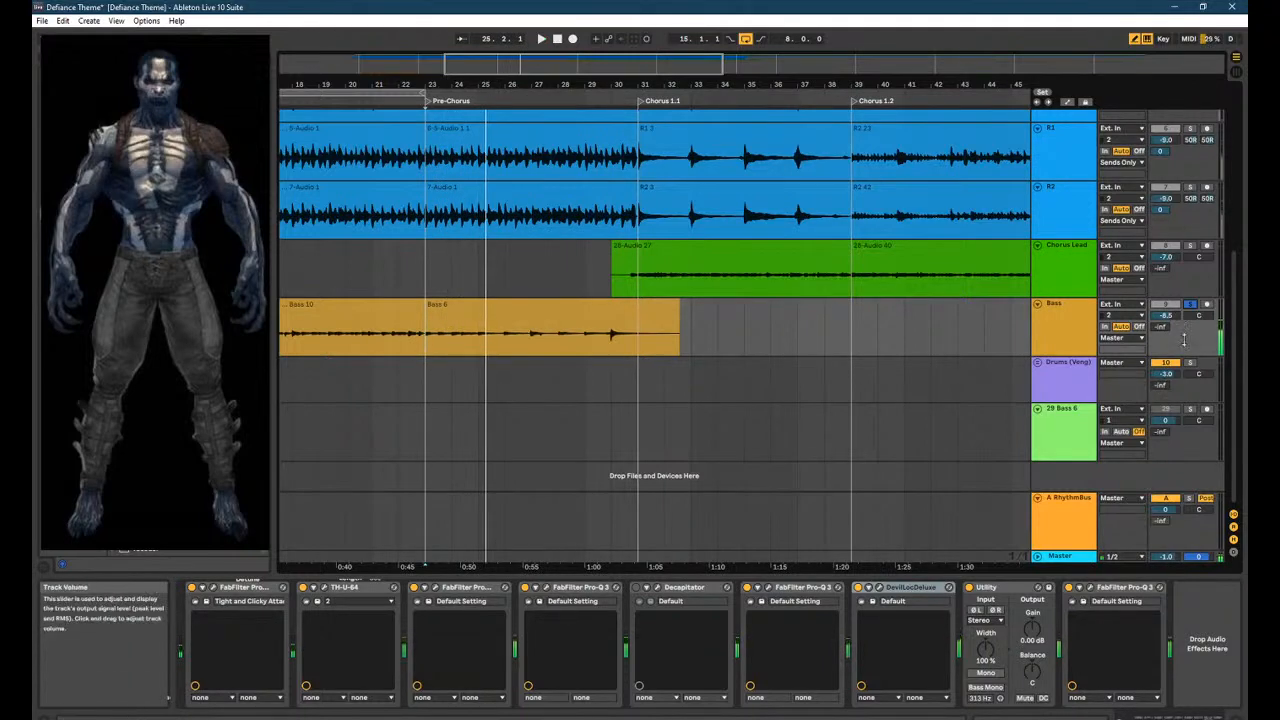
# Clear the Bass track's solo, and bring the whole arrangement into view at the Instrum track.
pyautogui.click(1191, 303)
pyautogui.scroll(-5, 829, 334)
pyautogui.scroll(4, 857, 360)
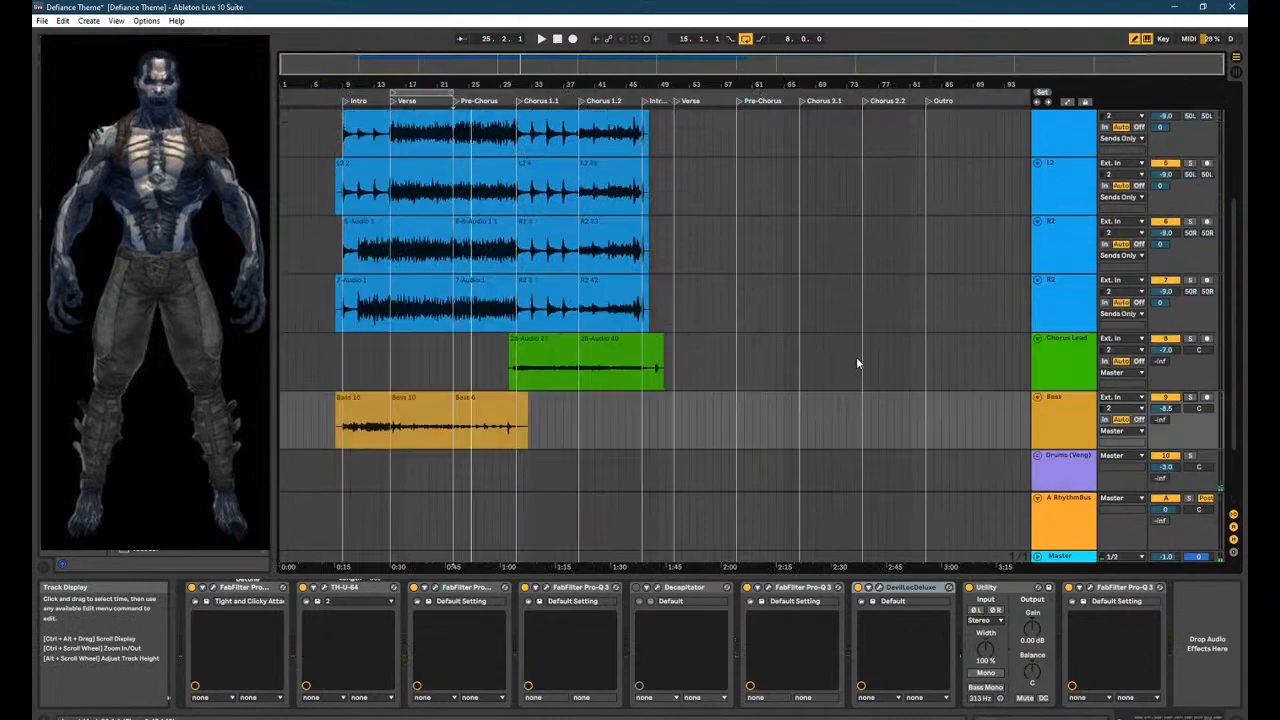
pyautogui.scroll(3, 1147, 185)
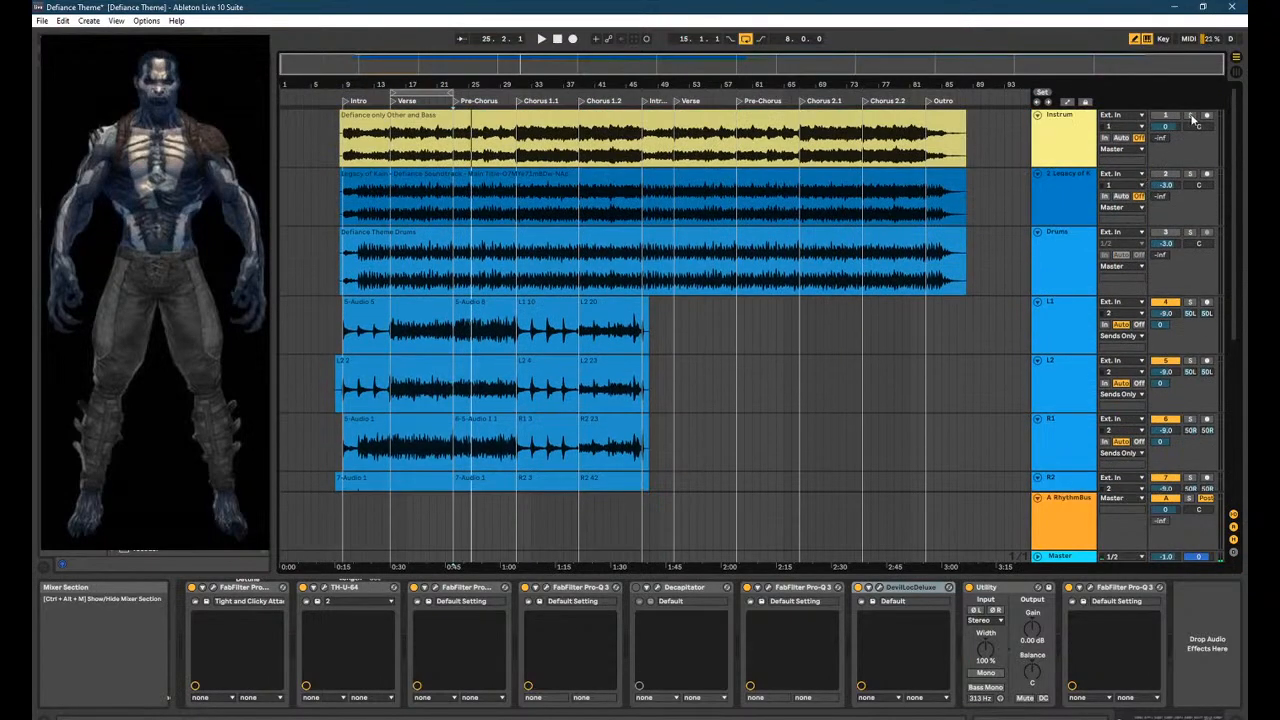
# Solo the Instrum track and play it from the start of Chorus 1.1.
pyautogui.keyDown('ctrl'); pyautogui.scroll(5, 480, 174); pyautogui.keyUp('ctrl')
pyautogui.keyDown('ctrl'); pyautogui.scroll(-3, 480, 174); pyautogui.keyUp('ctrl')
pyautogui.click(330, 152)
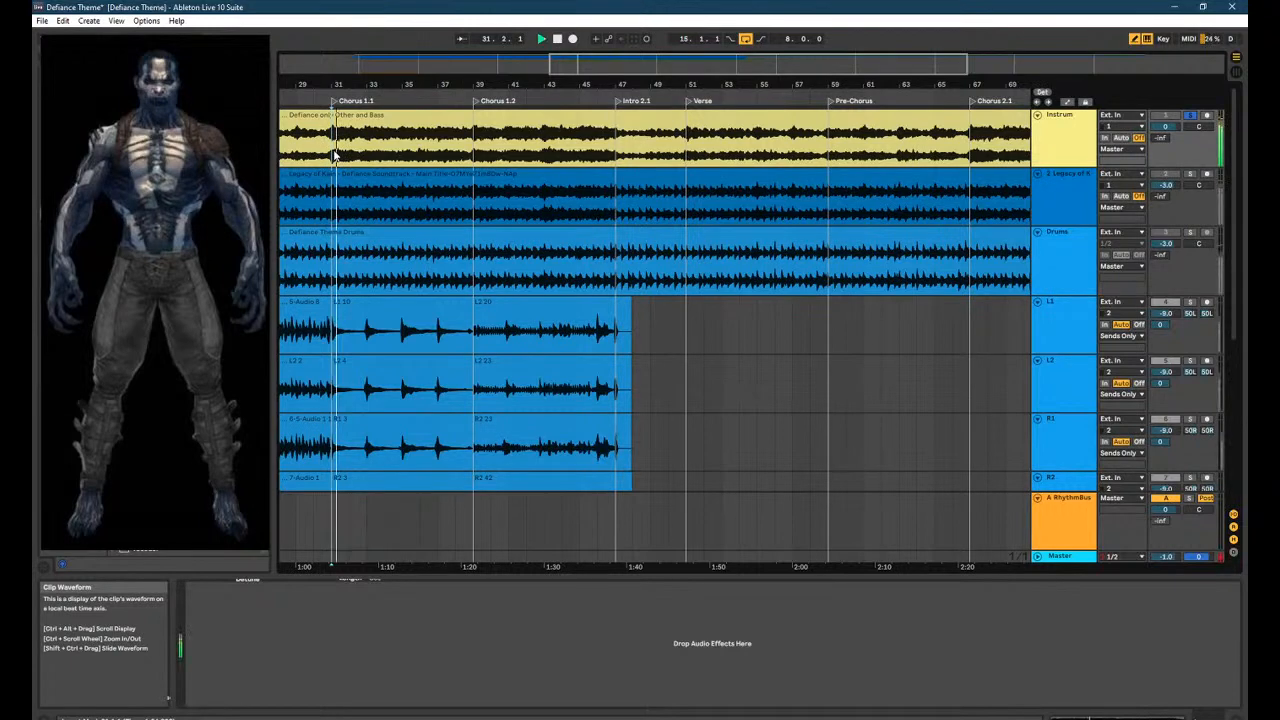
pyautogui.keyDown('ctrl'); pyautogui.scroll(3, 335, 155); pyautogui.keyUp('ctrl')
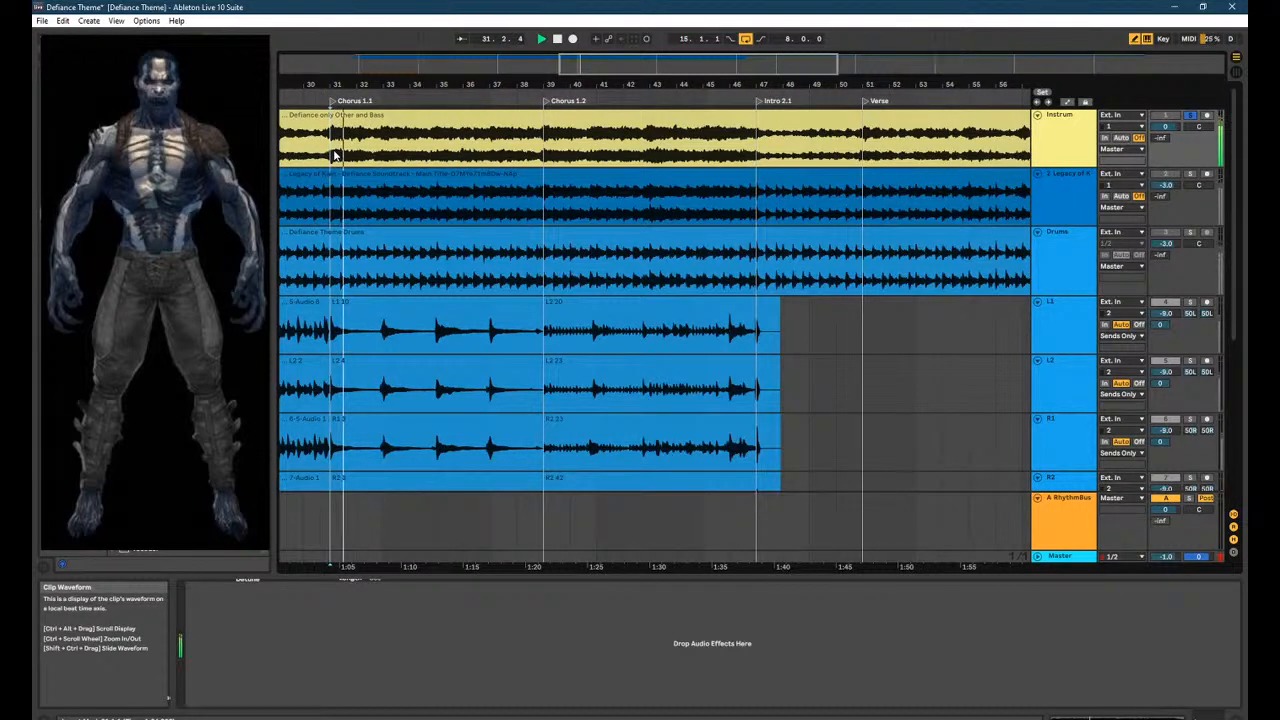
# Check the mixer levels while the soloed Instrum track plays, and set the Master track's Utility gain to 3.00 dB.
pyautogui.click(1052, 558)
pyautogui.press('Tab')
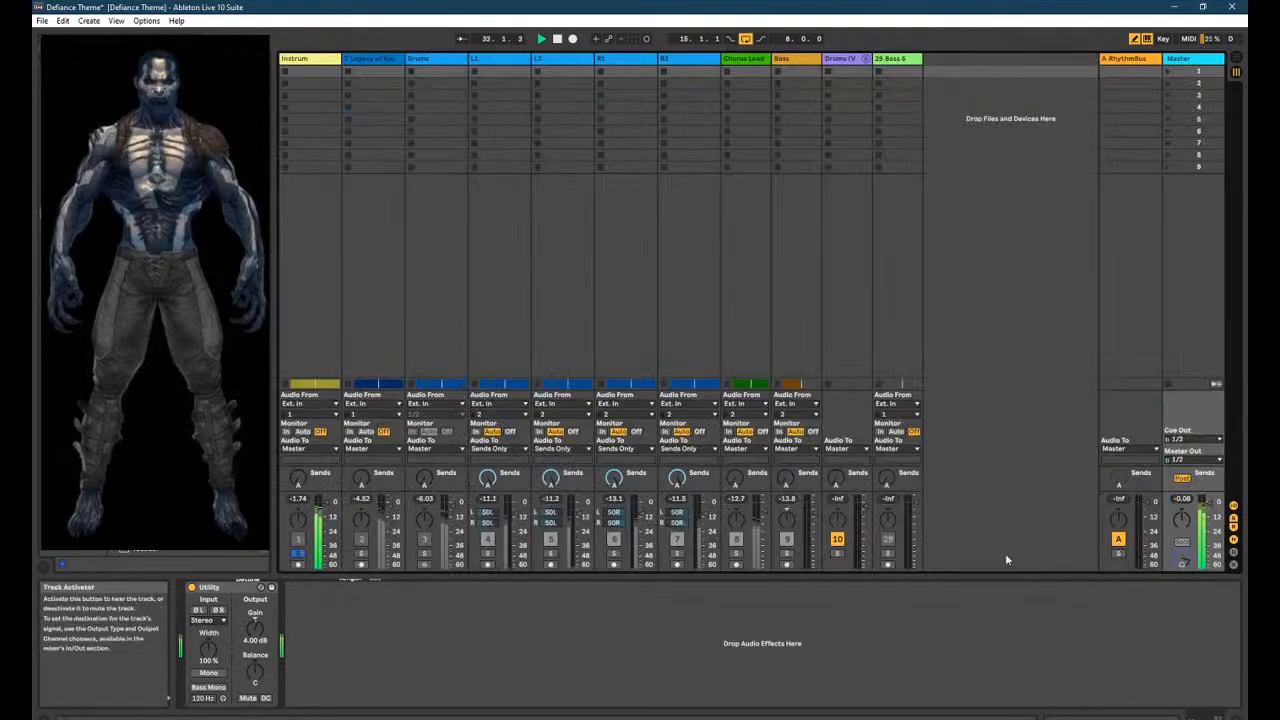
pyautogui.press('Tab')
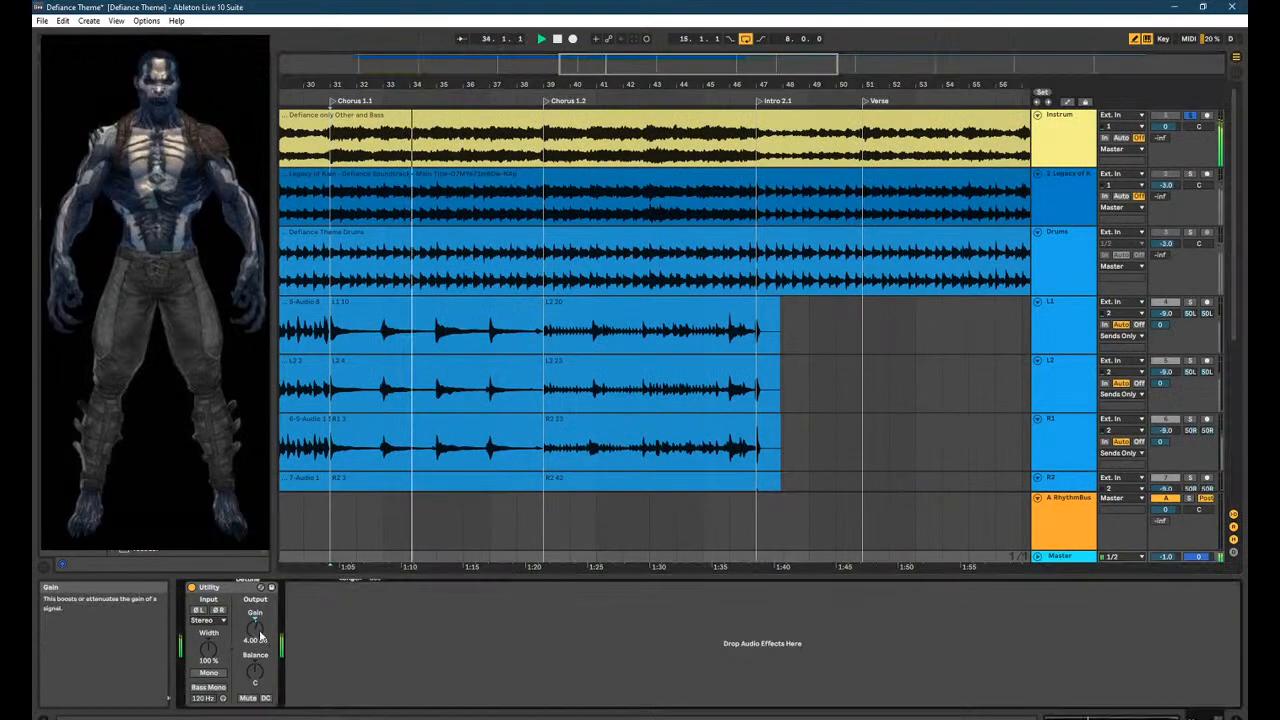
pyautogui.moveTo(260, 636); pyautogui.dragTo(260, 640)
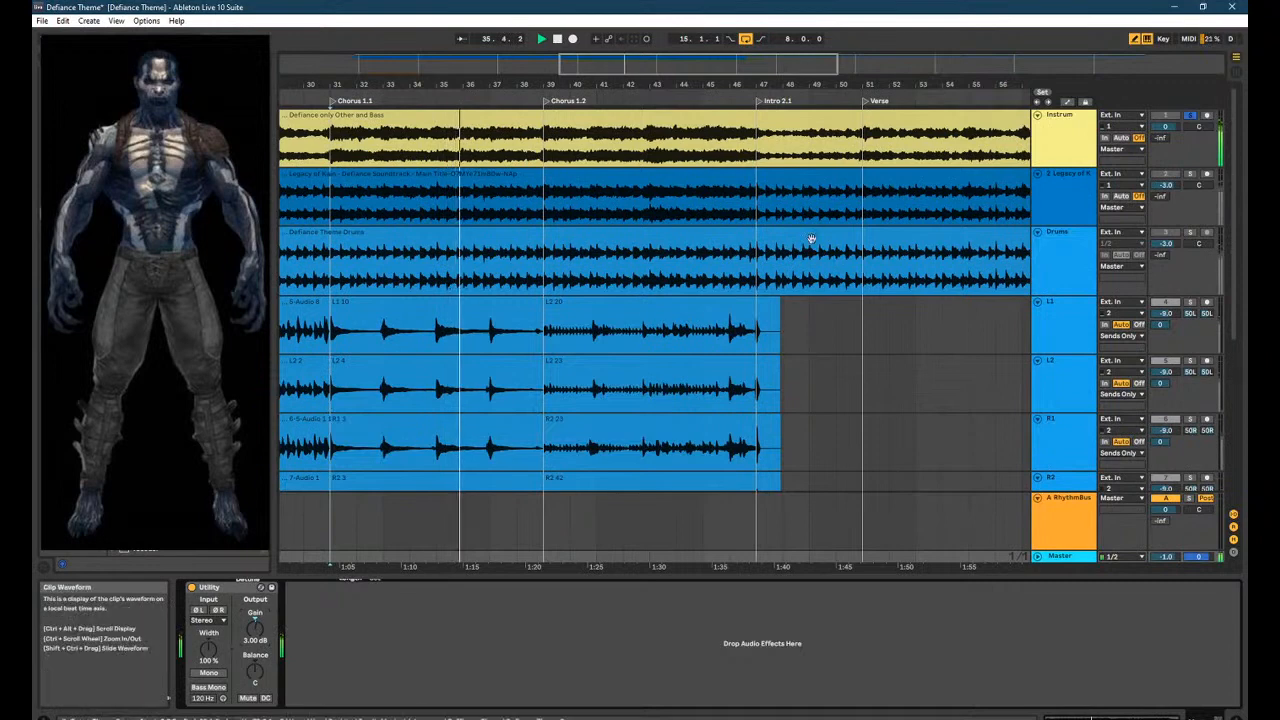
# Play the soloed Instrum track from the start of Chorus 1.2, and cancel the Yamaha Steinberg USB Driver settings.
pyautogui.click(548, 161)
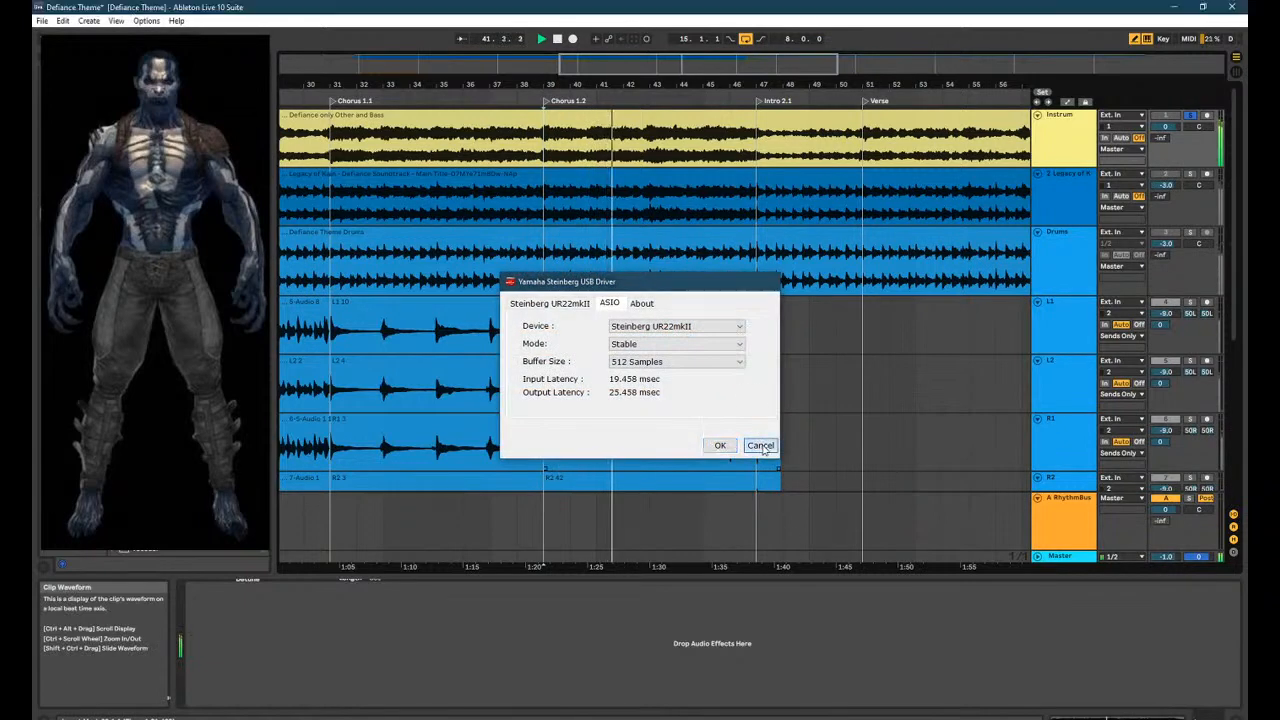
pyautogui.click(760, 446)
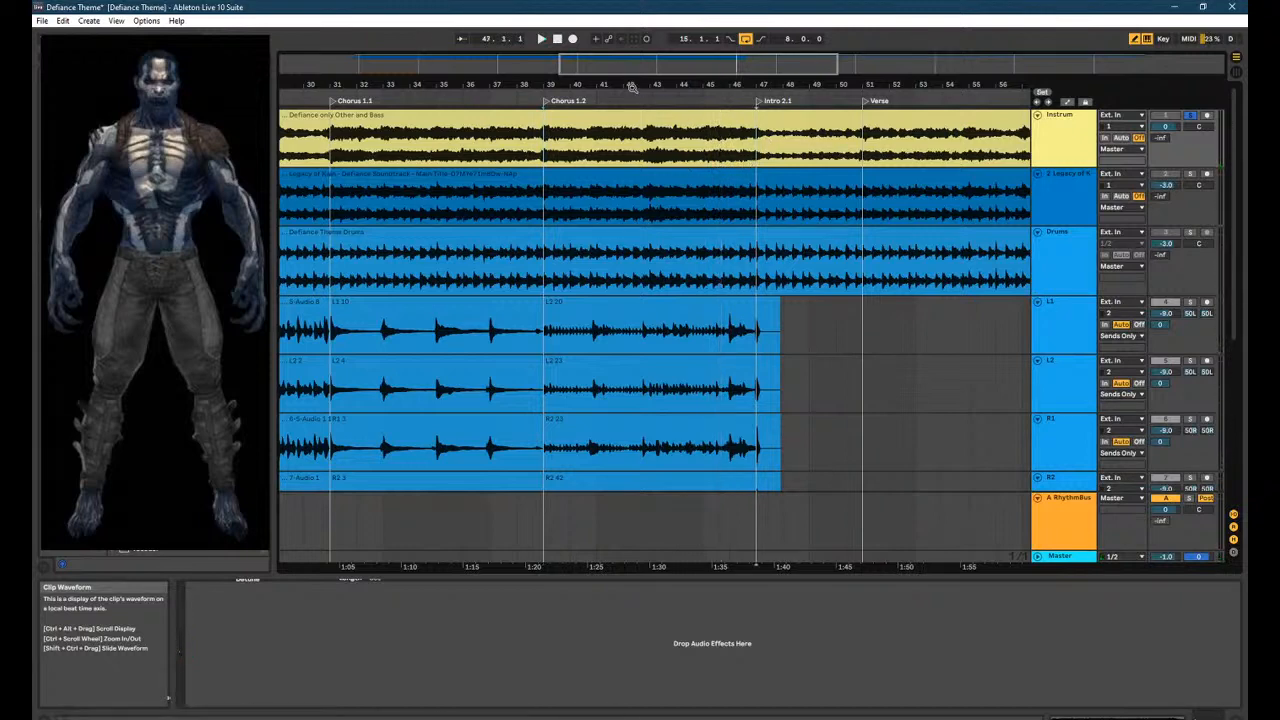
# Switch the solo from the Instrum track to the A RhythmBus return, and play it from the start of Chorus 1.1.
pyautogui.scroll(-2, 1196, 493)
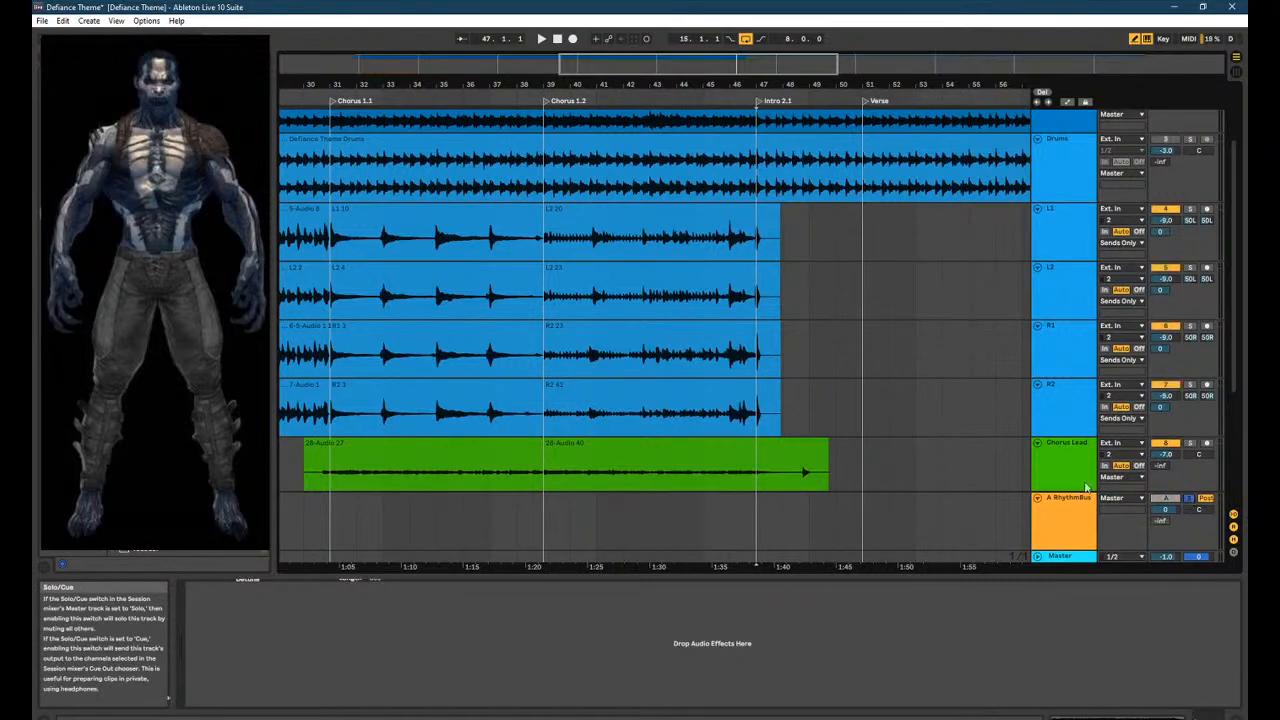
pyautogui.scroll(1, 443, 408)
pyautogui.click(337, 443)
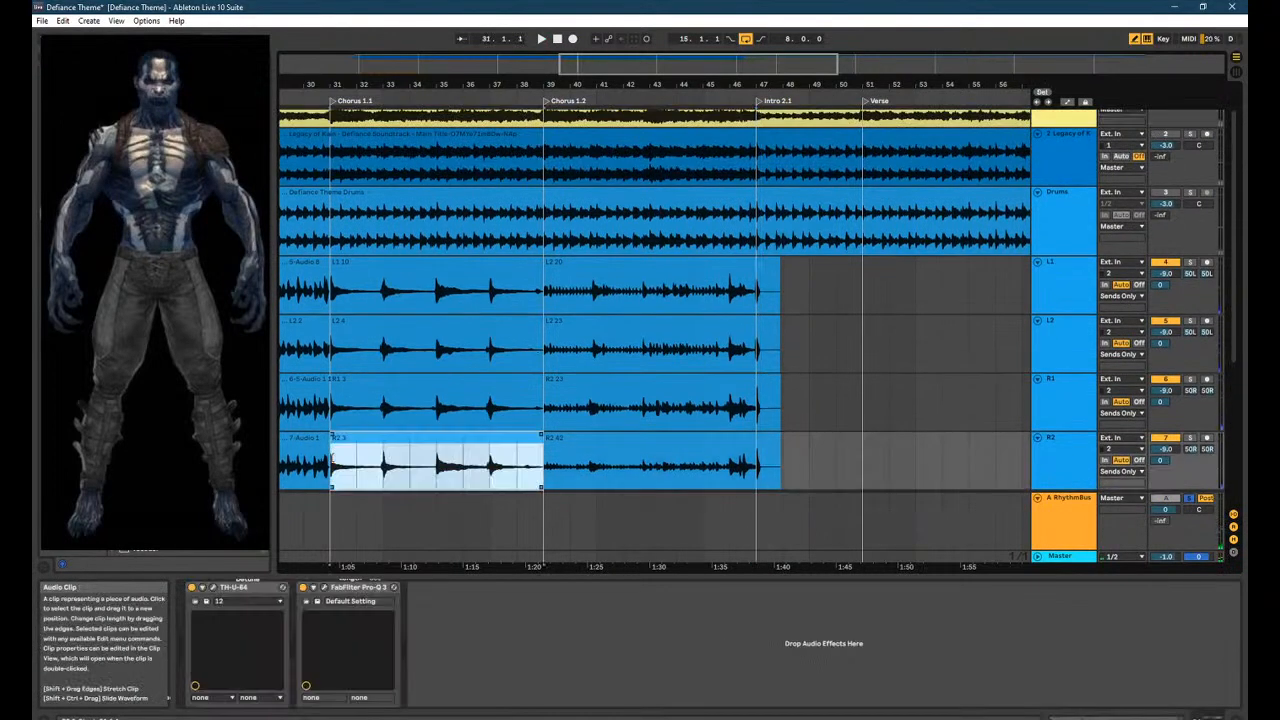
pyautogui.click(356, 470)
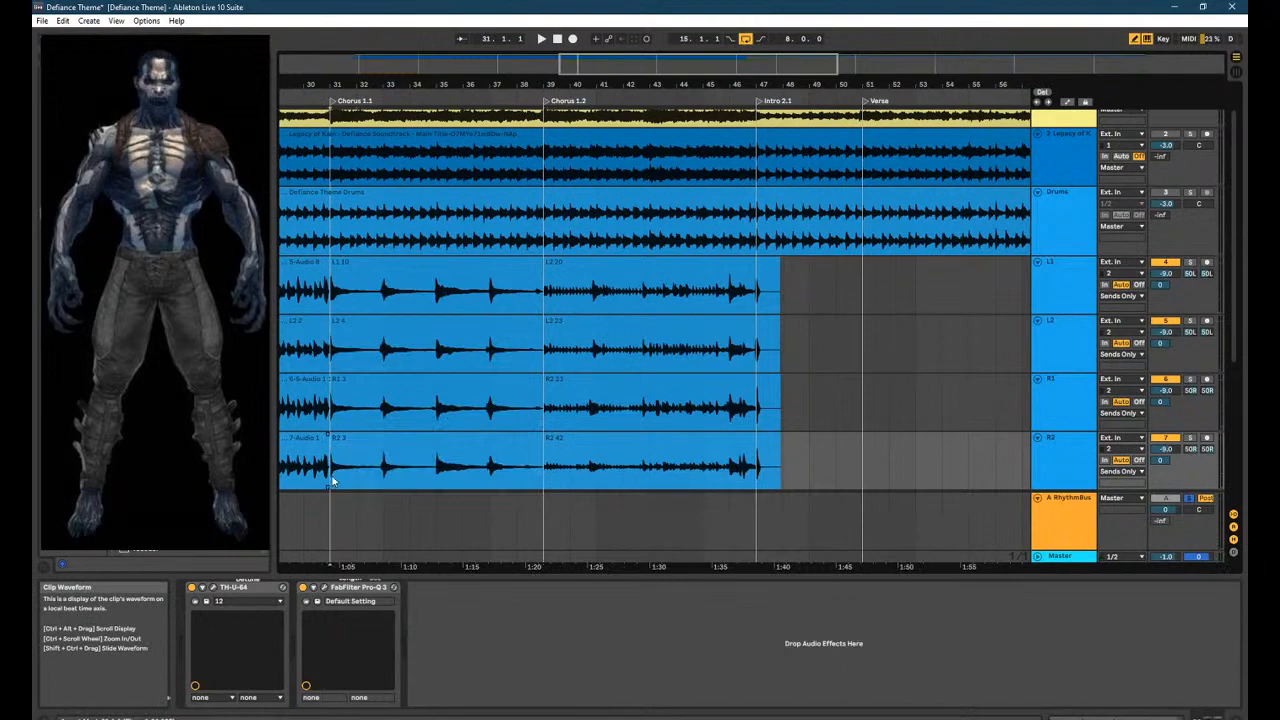
pyautogui.press('space')
pyautogui.press('Tab')
pyautogui.press('Tab')
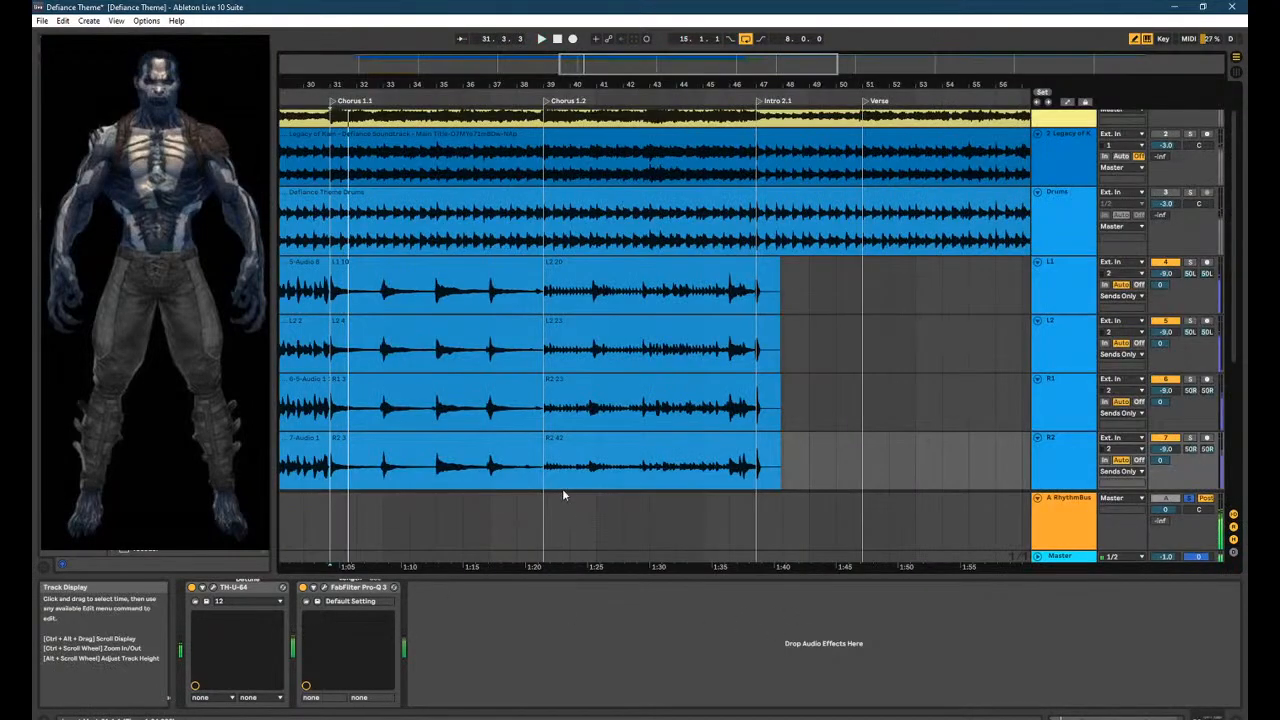
pyautogui.press('space')
# Play the soloed A RhythmBus from Chorus 1.2, and set the Master track's Utility gain to 10.6 dB while checking the mixer levels.
pyautogui.click(550, 476)
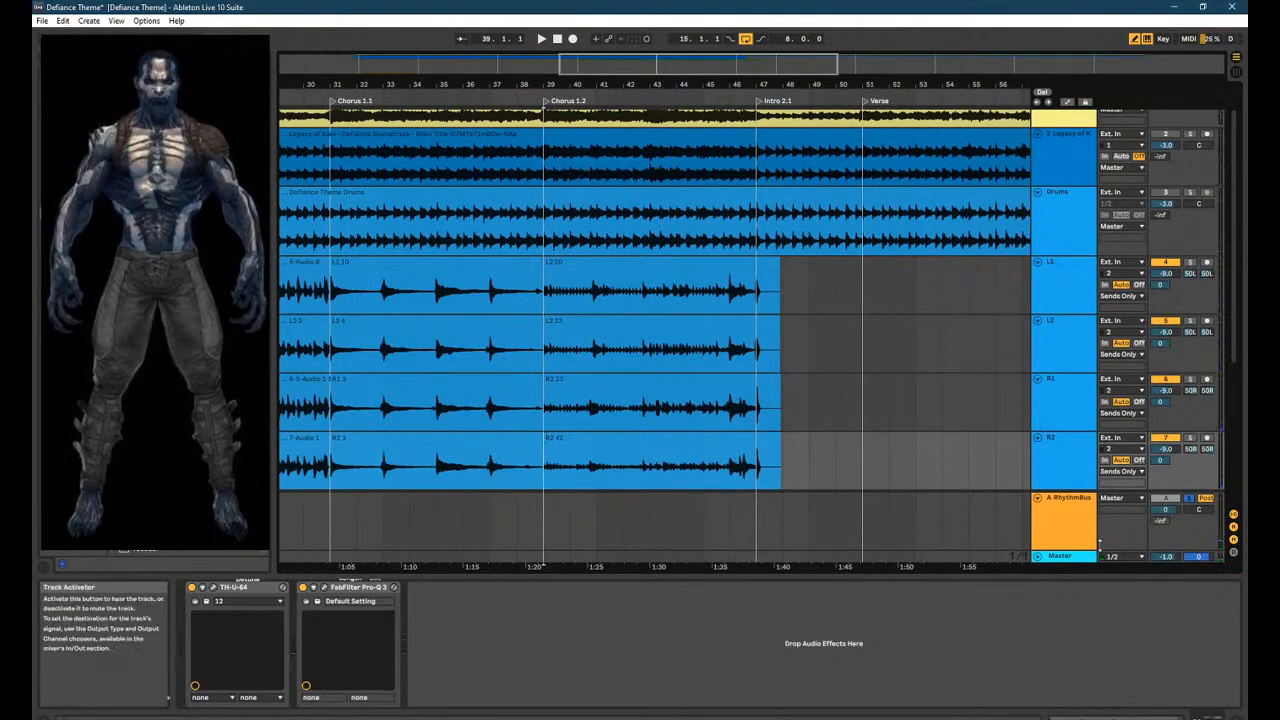
pyautogui.press('space')
pyautogui.click(1068, 556)
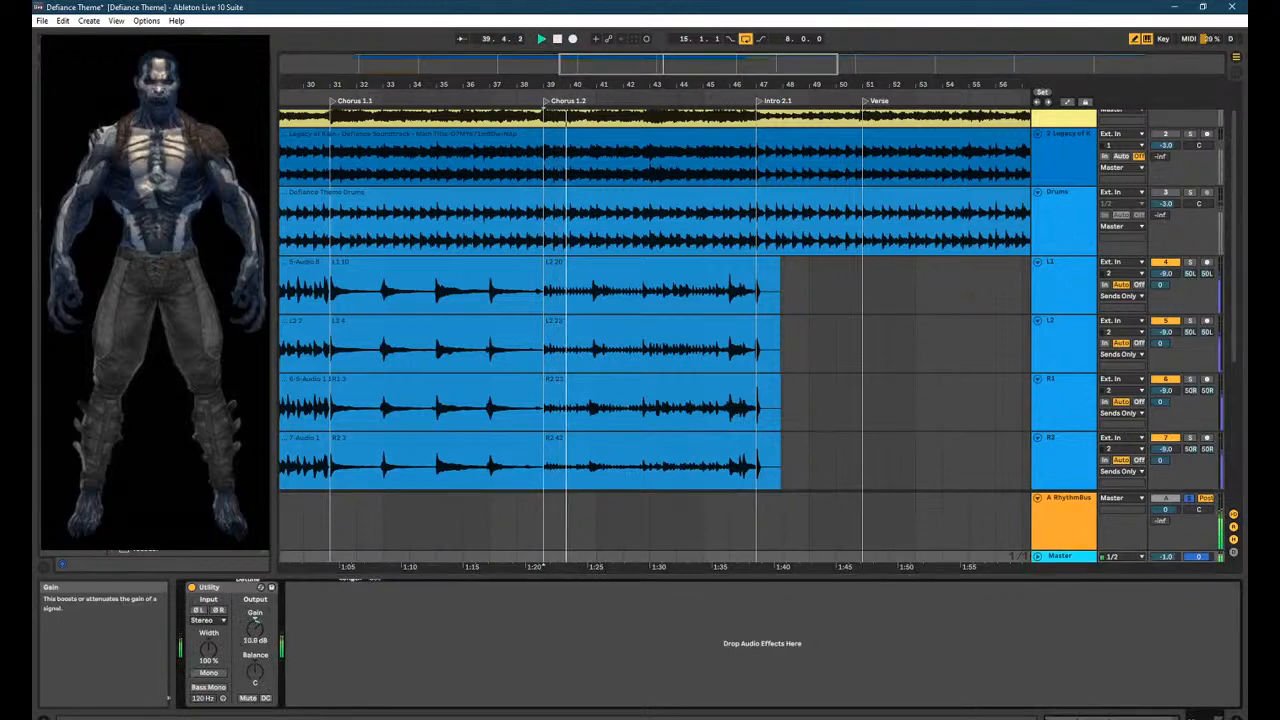
pyautogui.press('Tab')
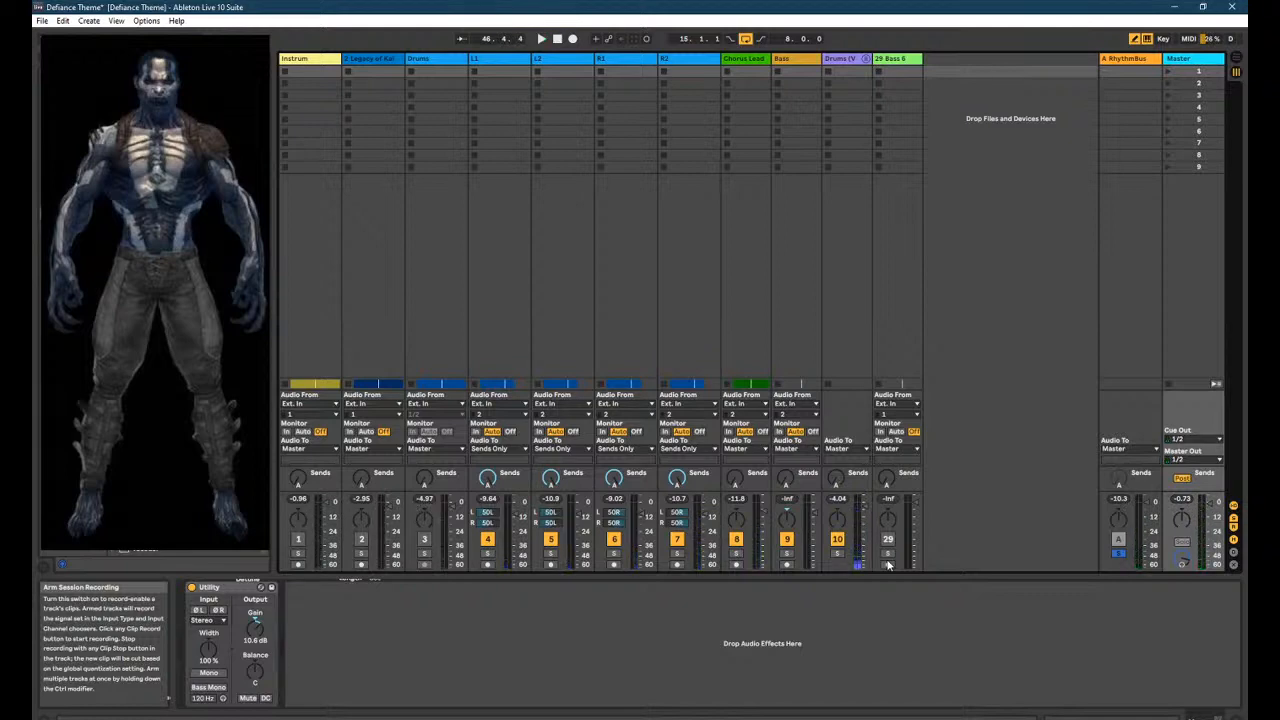
pyautogui.press('Tab')
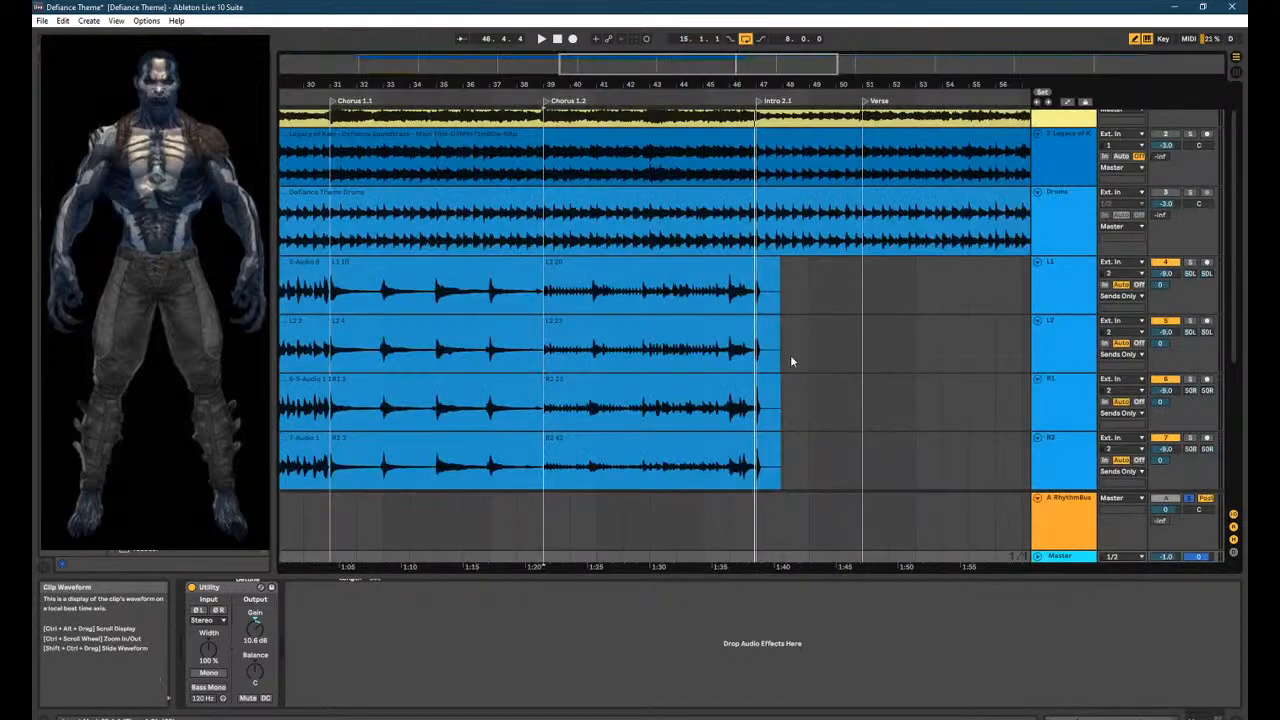
# Adjust the Master track's Utility gain, and play the Instrum track from Intro 2.1 soloed in place of the A RhythmBus.
pyautogui.scroll(2, 790, 354)
pyautogui.click(757, 165)
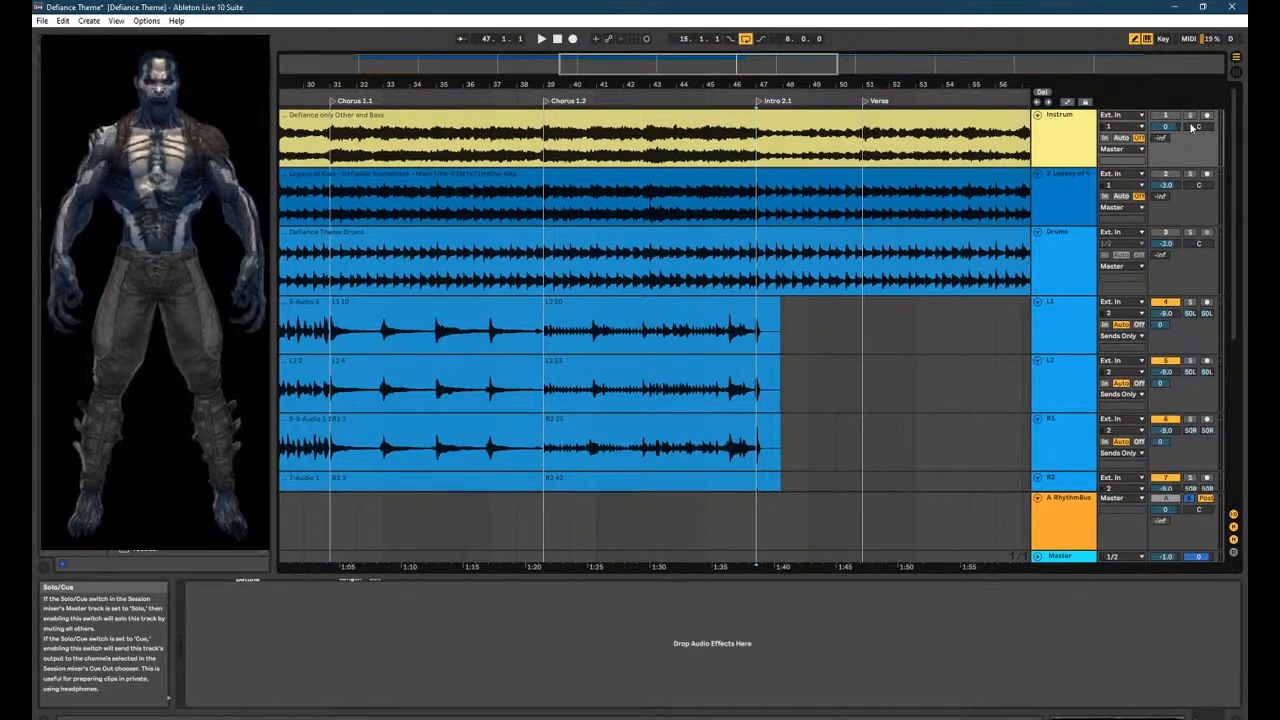
pyautogui.click(1062, 556)
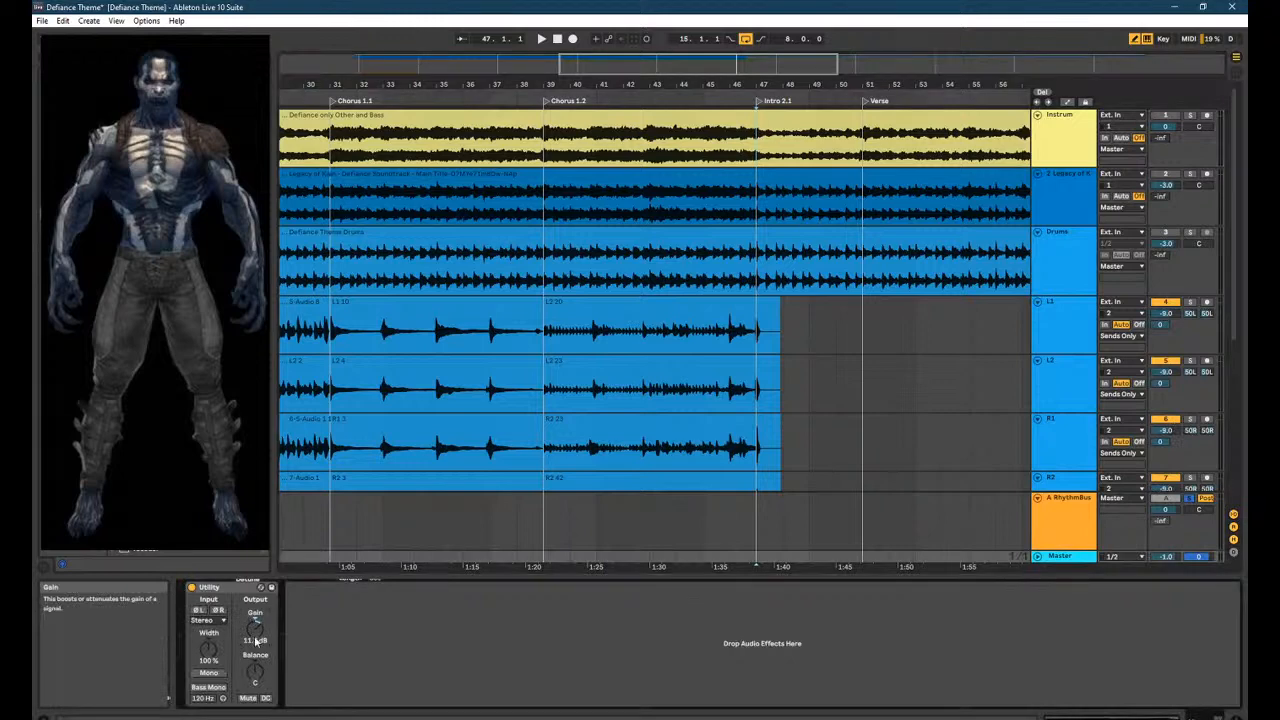
pyautogui.click(1195, 126)
pyautogui.press('space')
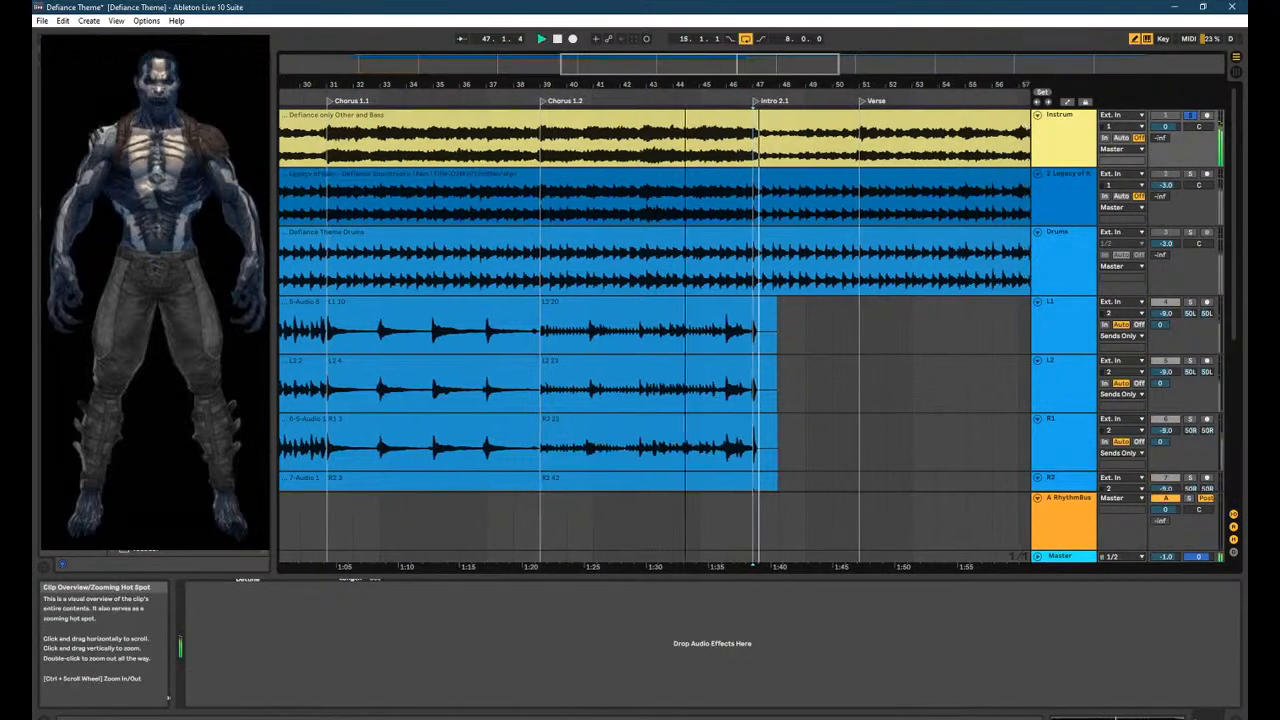
# Listen to the soloed Instrum track from the second Verse, the second Pre-Chorus and Chorus 2.2.
pyautogui.moveTo(836, 85); pyautogui.dragTo(431, 80)
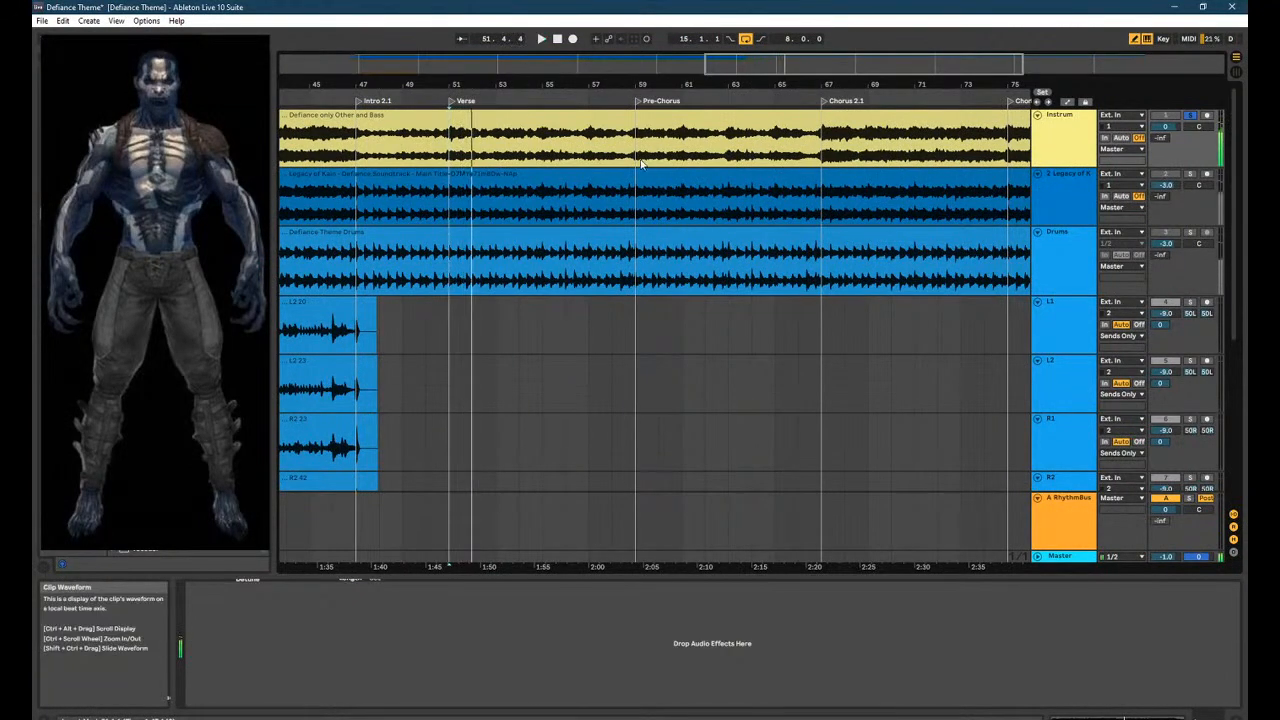
pyautogui.moveTo(866, 66); pyautogui.dragTo(1066, 72)
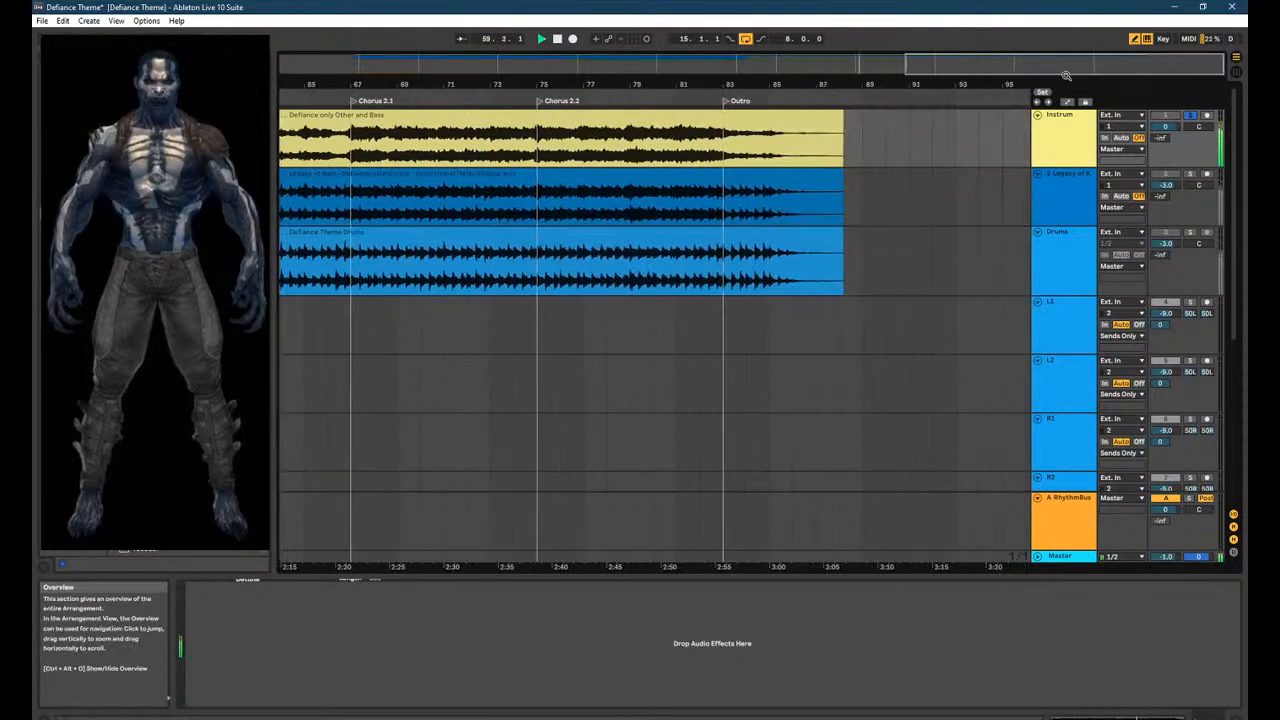
pyautogui.scroll(-5, 532, 155)
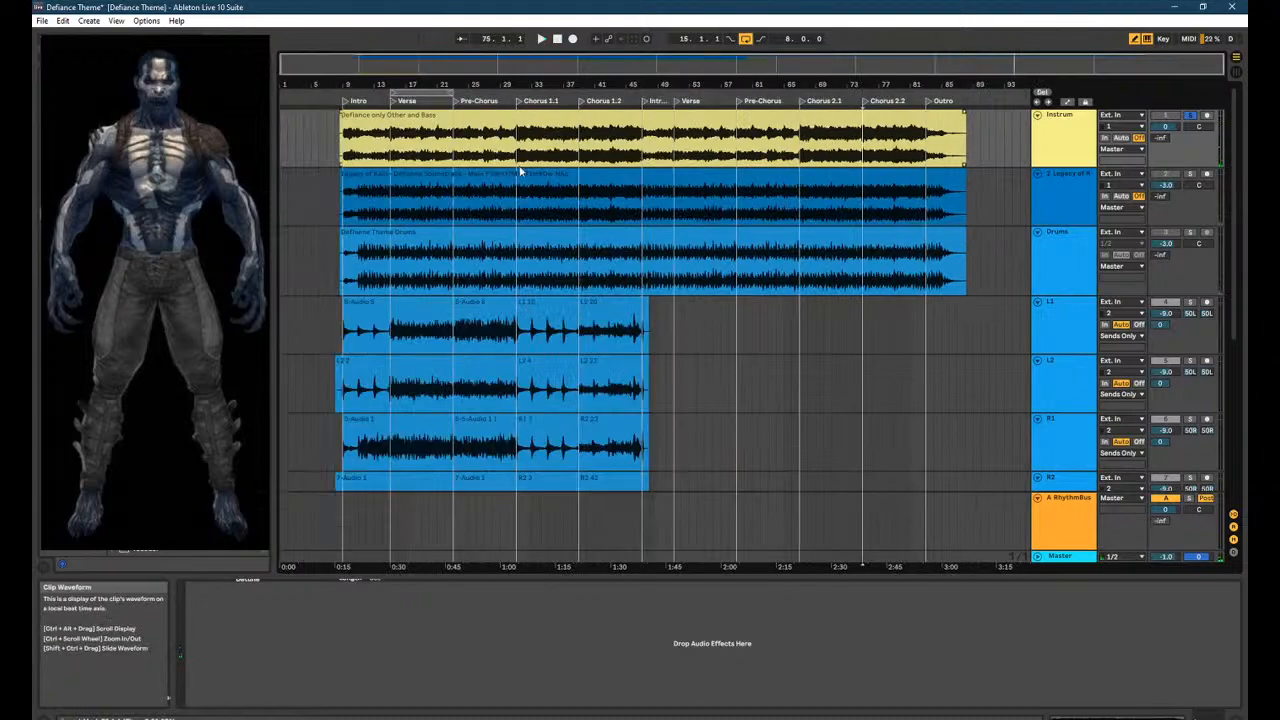
pyautogui.click(640, 333)
pyautogui.scroll(-5, 640, 333)
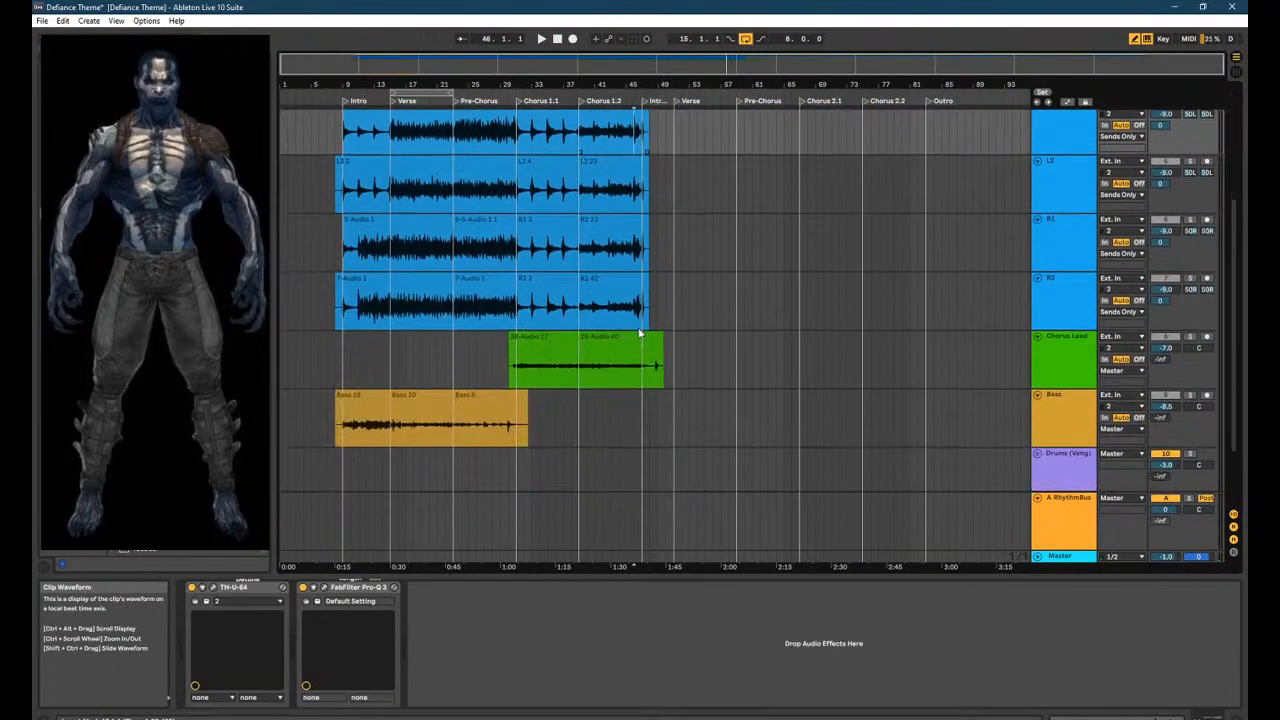
pyautogui.scroll(5, 640, 333)
pyautogui.scroll(-6, 640, 333)
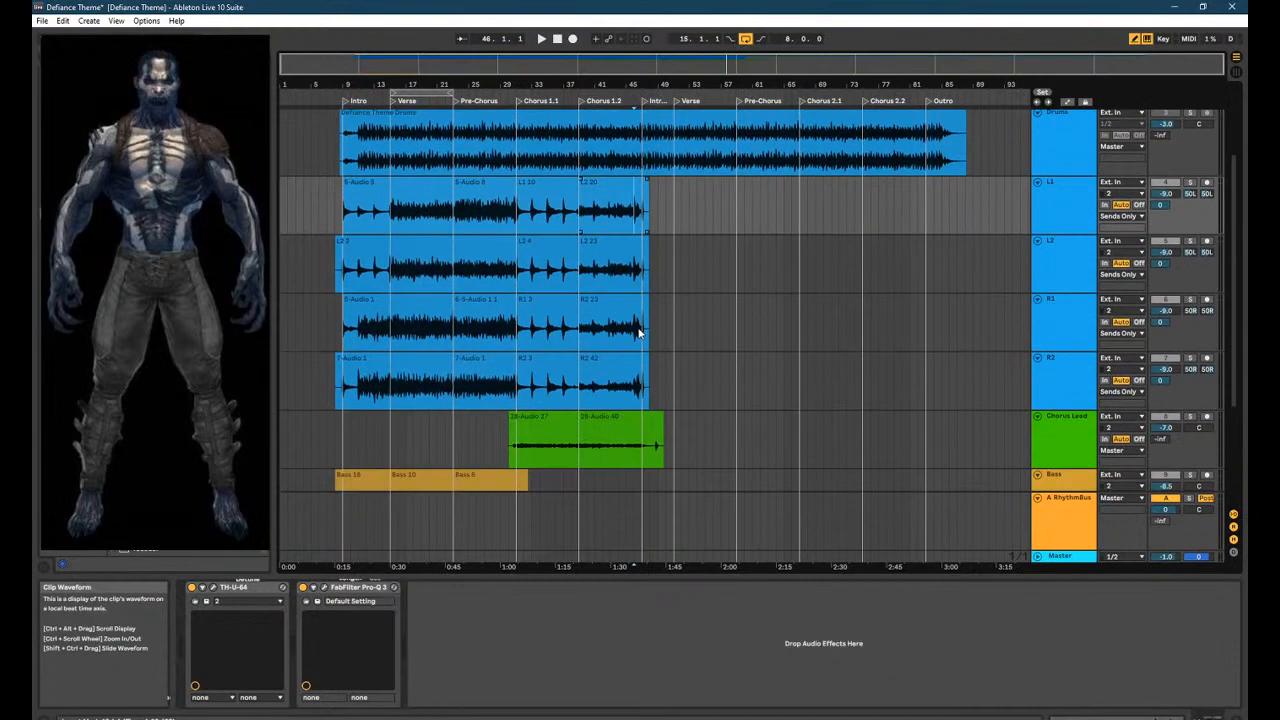
pyautogui.scroll(-1, 640, 333)
pyautogui.rightClick(708, 350)
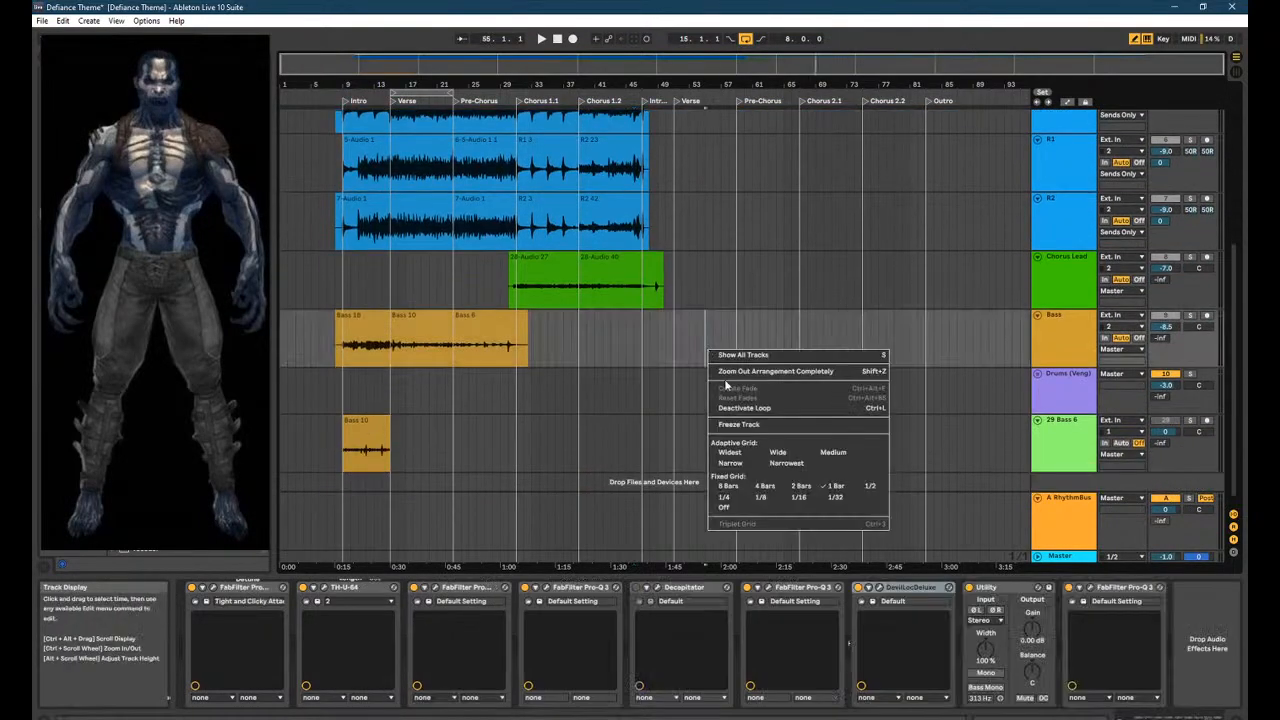
pyautogui.click(756, 201)
# Play the soloed Drums track from the Intro and the Pre-Chorus while checking its level in the mixer.
pyautogui.scroll(8, 738, 262)
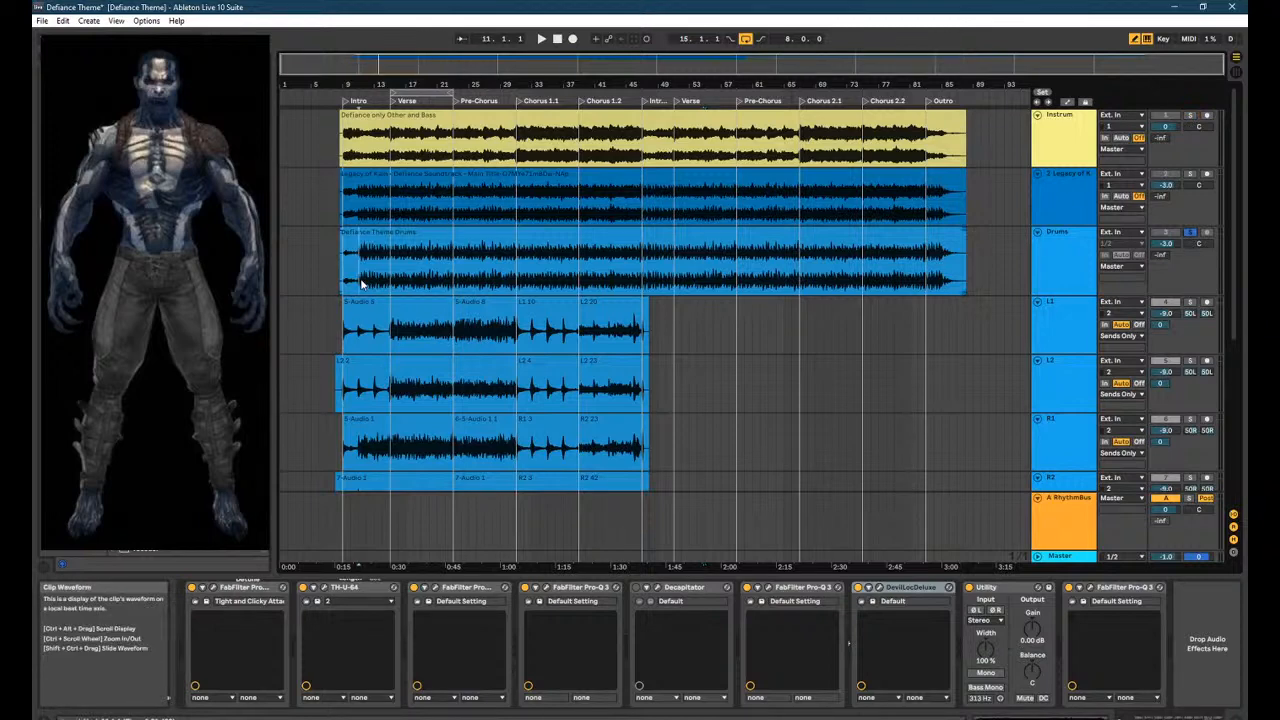
pyautogui.click(362, 284)
pyautogui.press('space')
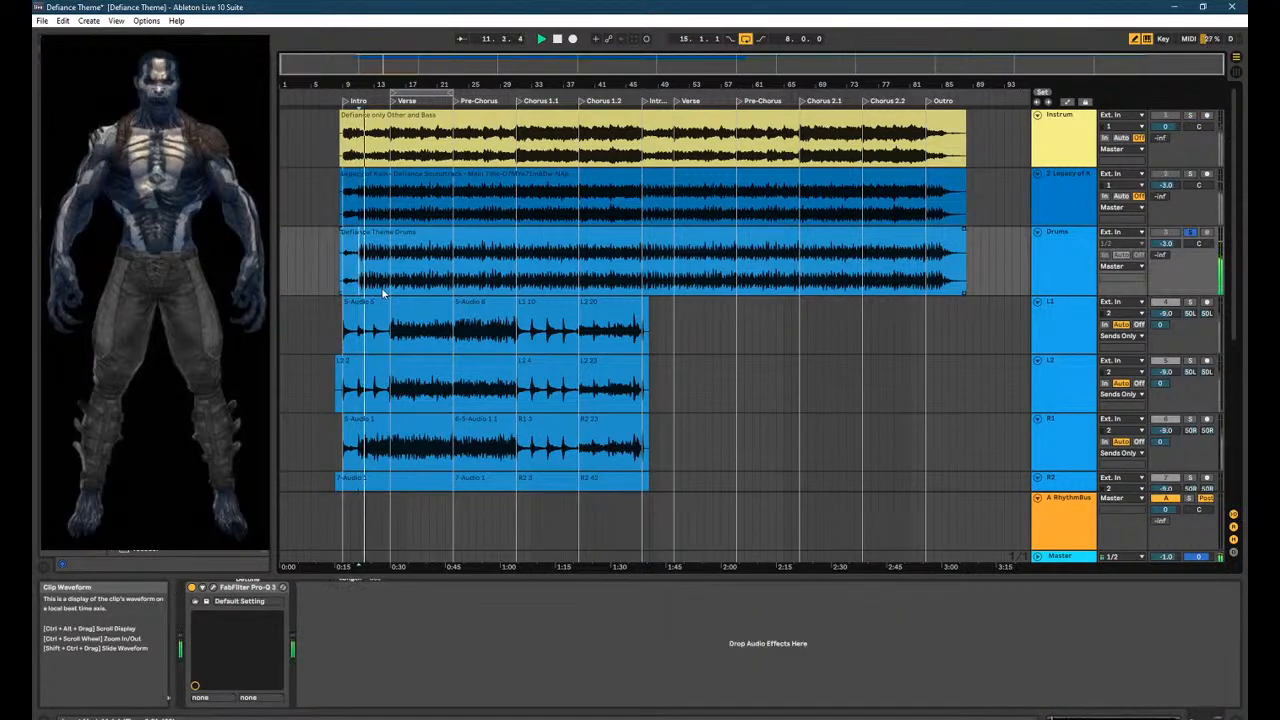
pyautogui.press('Tab')
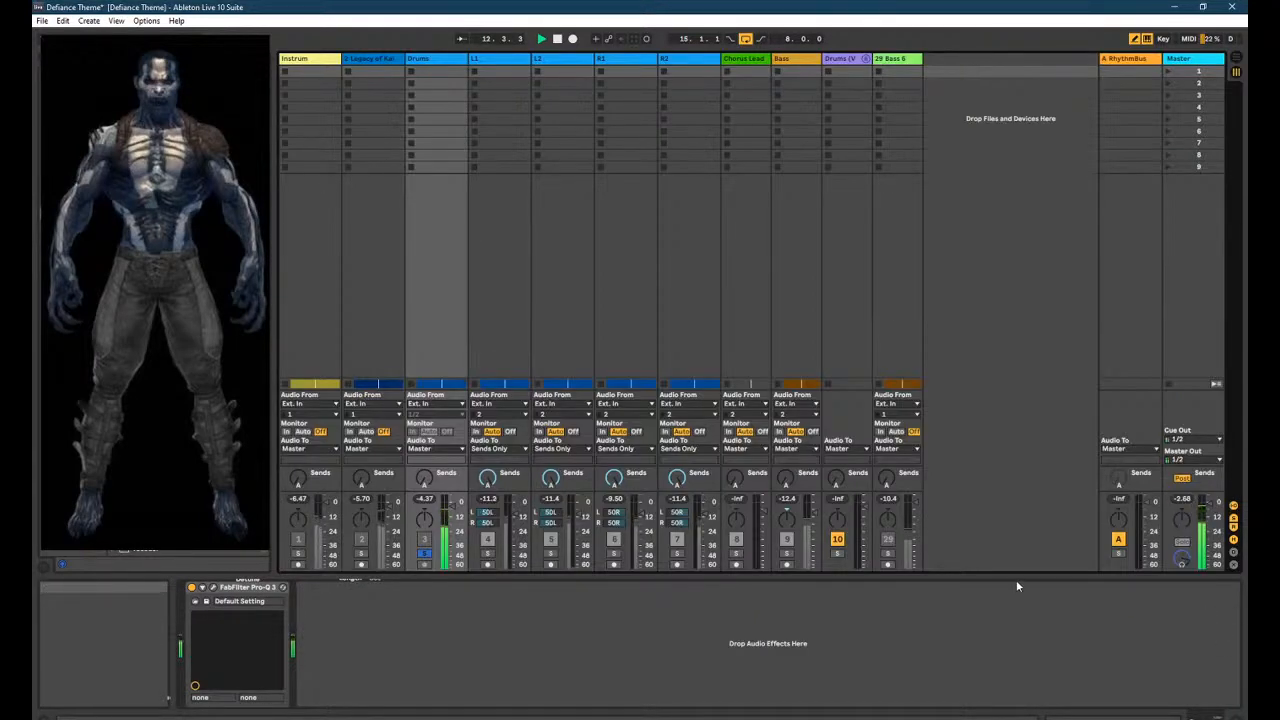
pyautogui.press('Tab')
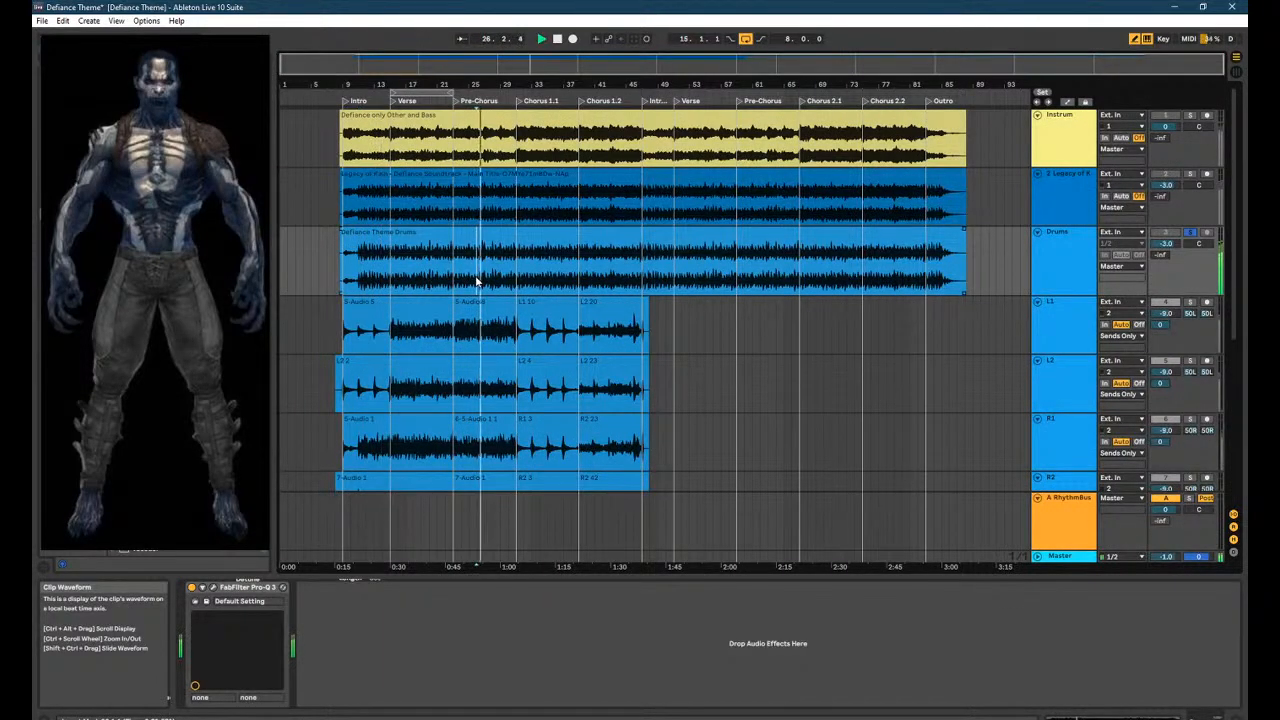
# Switch the solo to the Drums (Veng) group, and play it from the Intro, the Verse and Chorus 1.2.
pyautogui.scroll(-8, 584, 414)
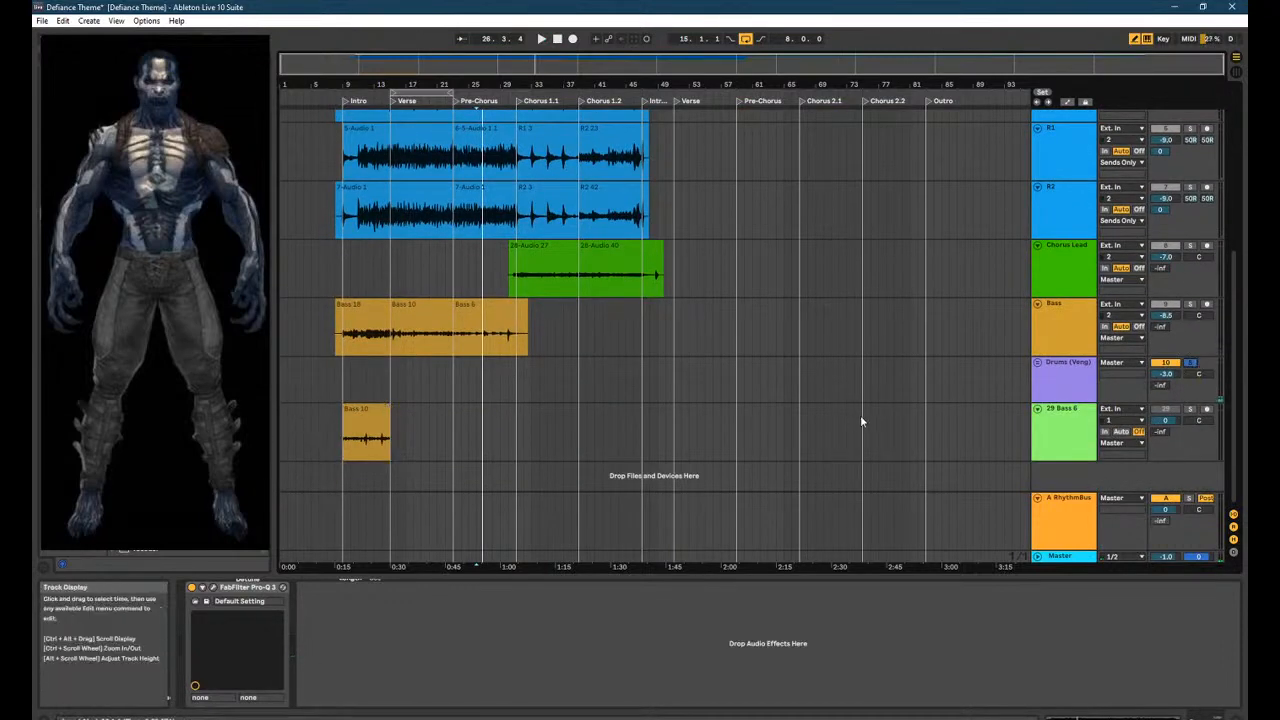
pyautogui.click(349, 377)
pyautogui.press('space')
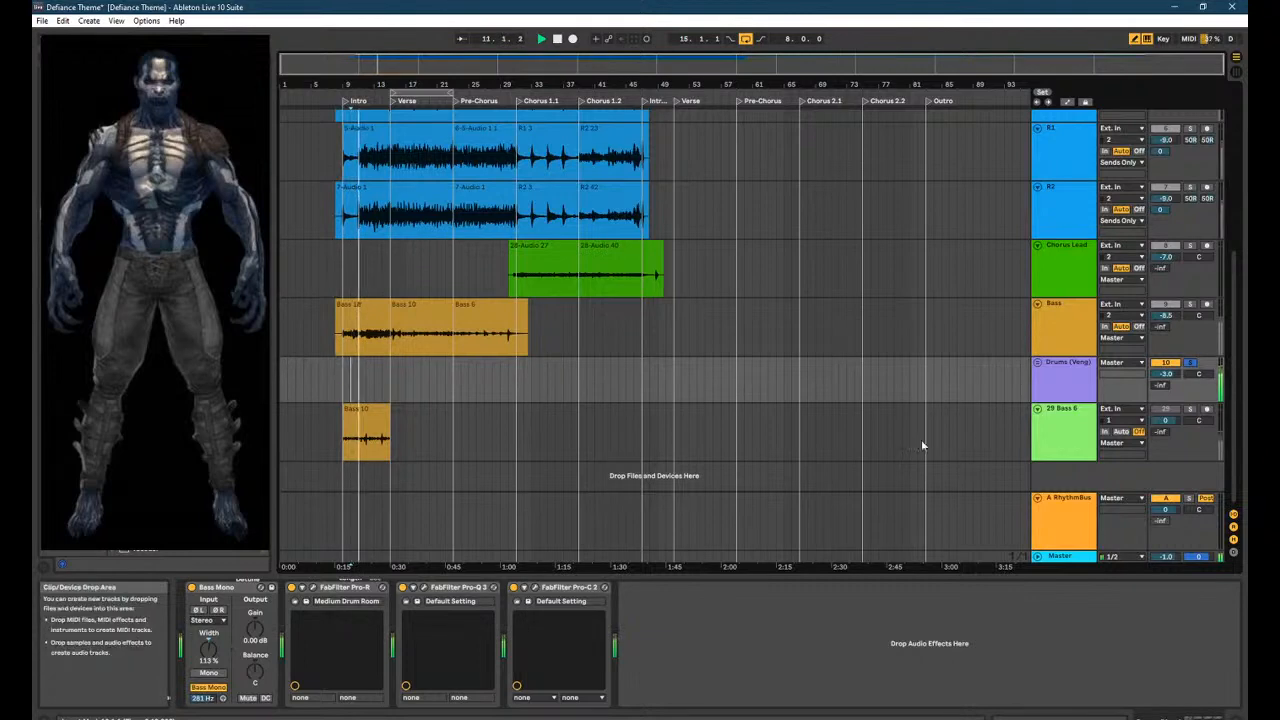
pyautogui.click(394, 384)
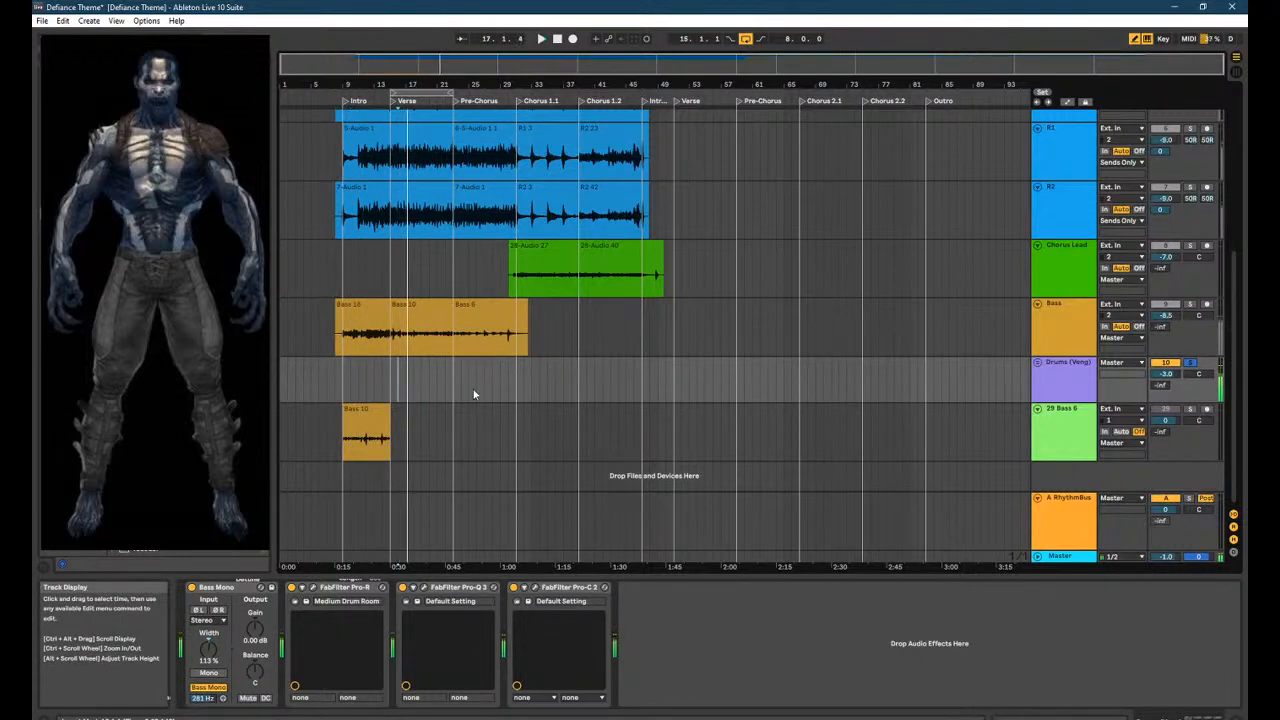
pyautogui.click(576, 380)
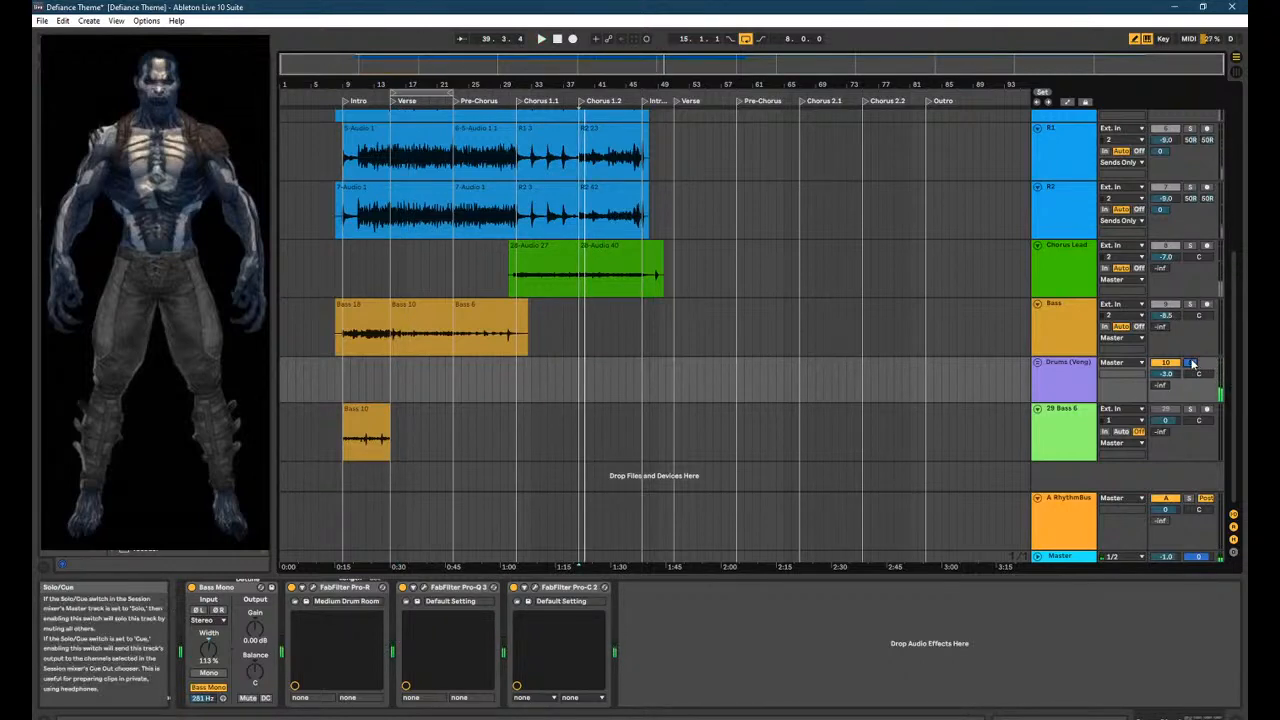
# Clear the Drums (Veng) solo, and set the playback start on the Bass track to the beginning of the Pre-Chorus.
pyautogui.press('Tab')
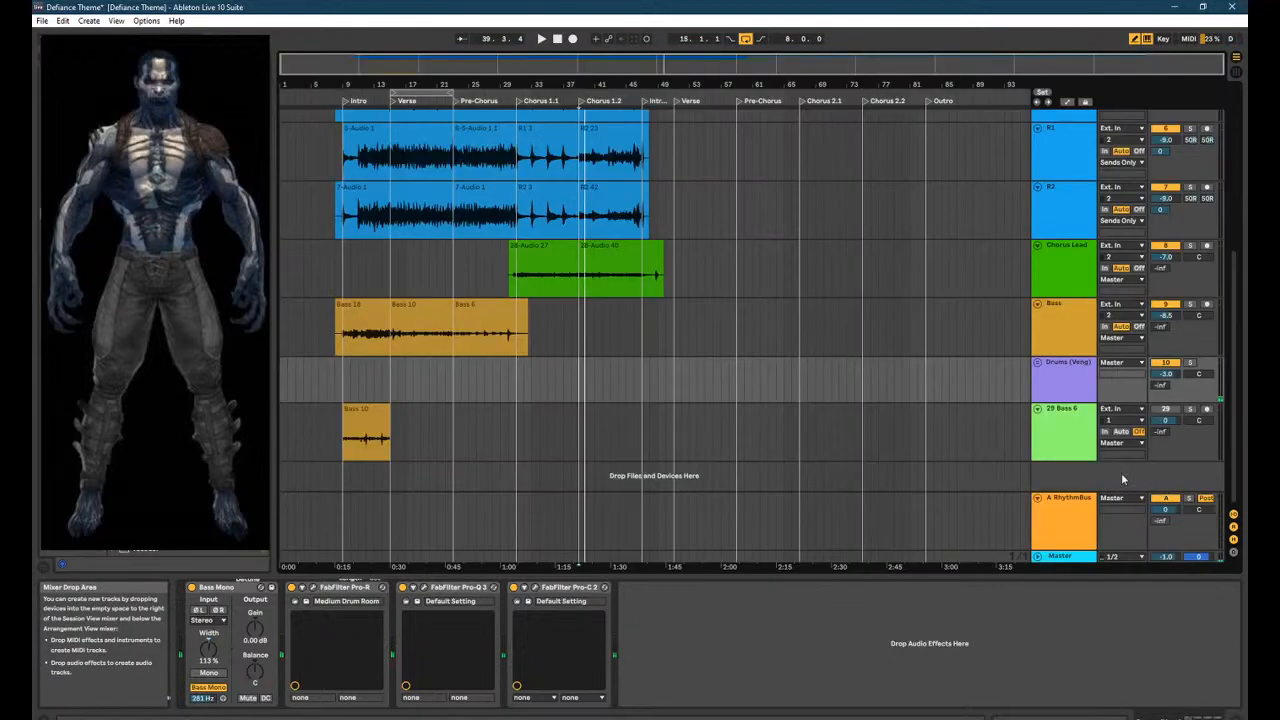
pyautogui.press('Tab')
pyautogui.scroll(3, 525, 410)
pyautogui.click(451, 424)
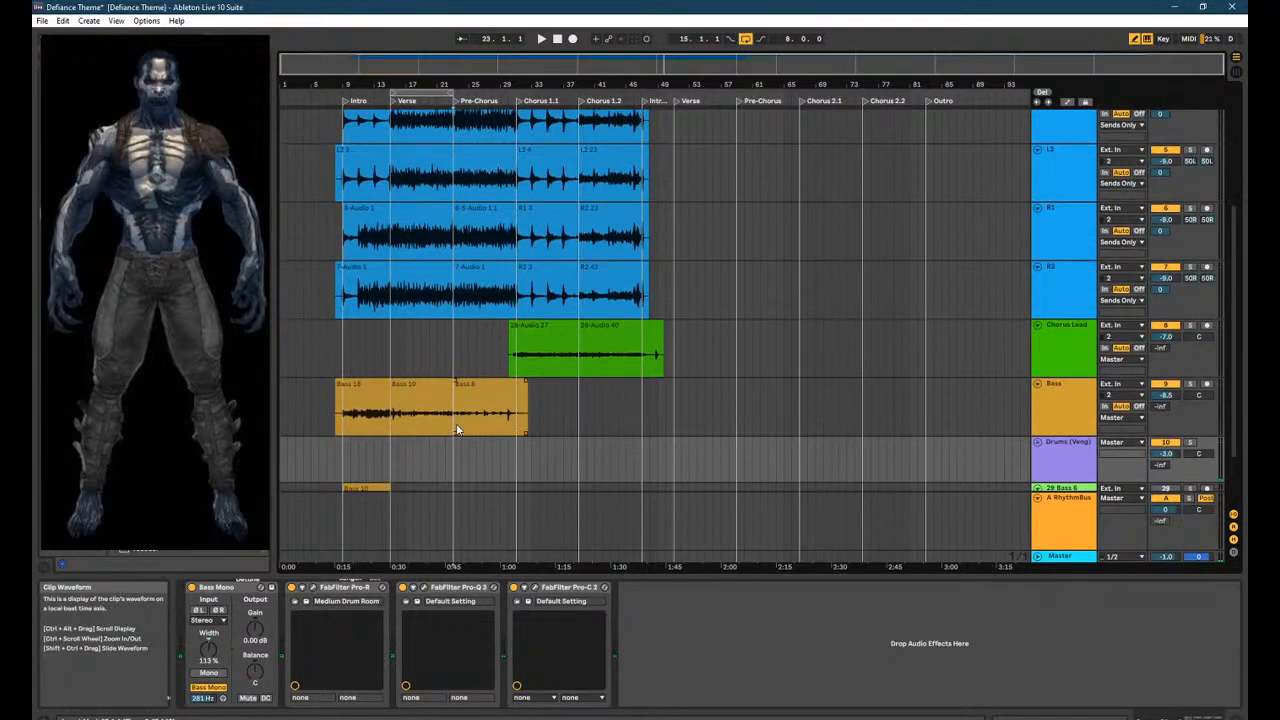
pyautogui.press('Tab')
pyautogui.press('Tab')
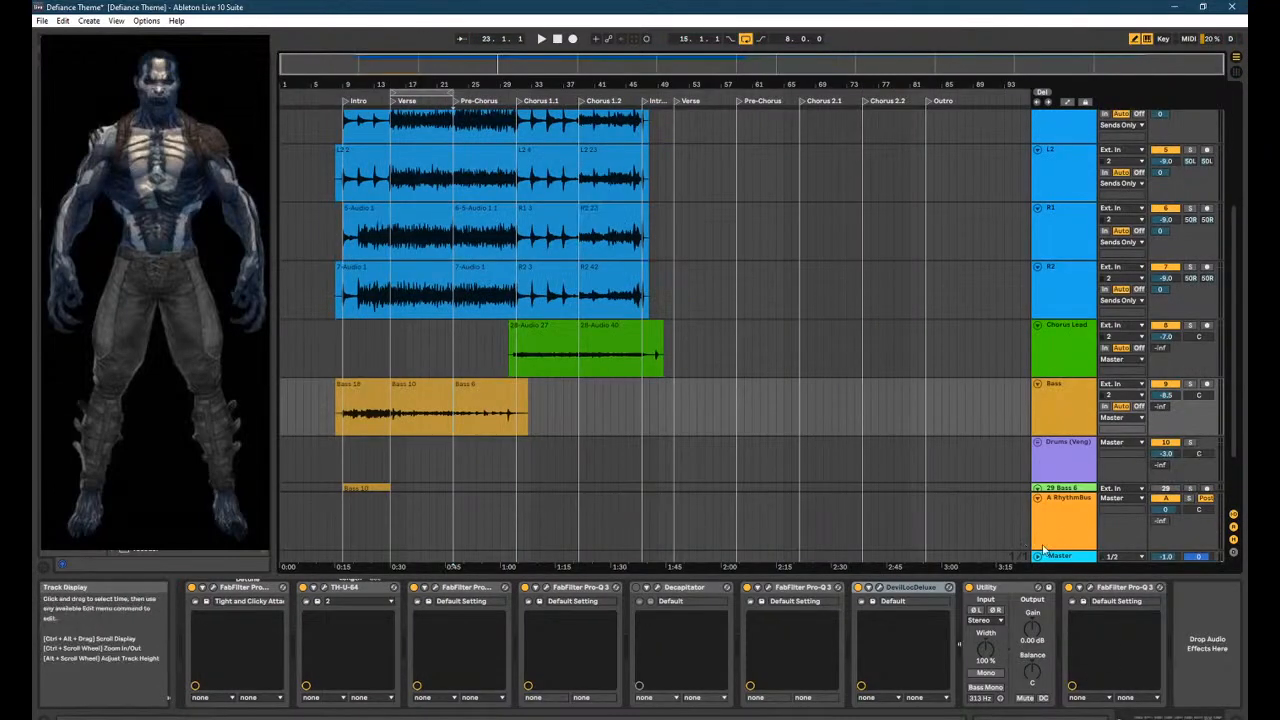
# Bypass the Master's Utility and play the mix from the Pre-Chorus and the Verse while checking the master level in the mixer.
pyautogui.click(1070, 560)
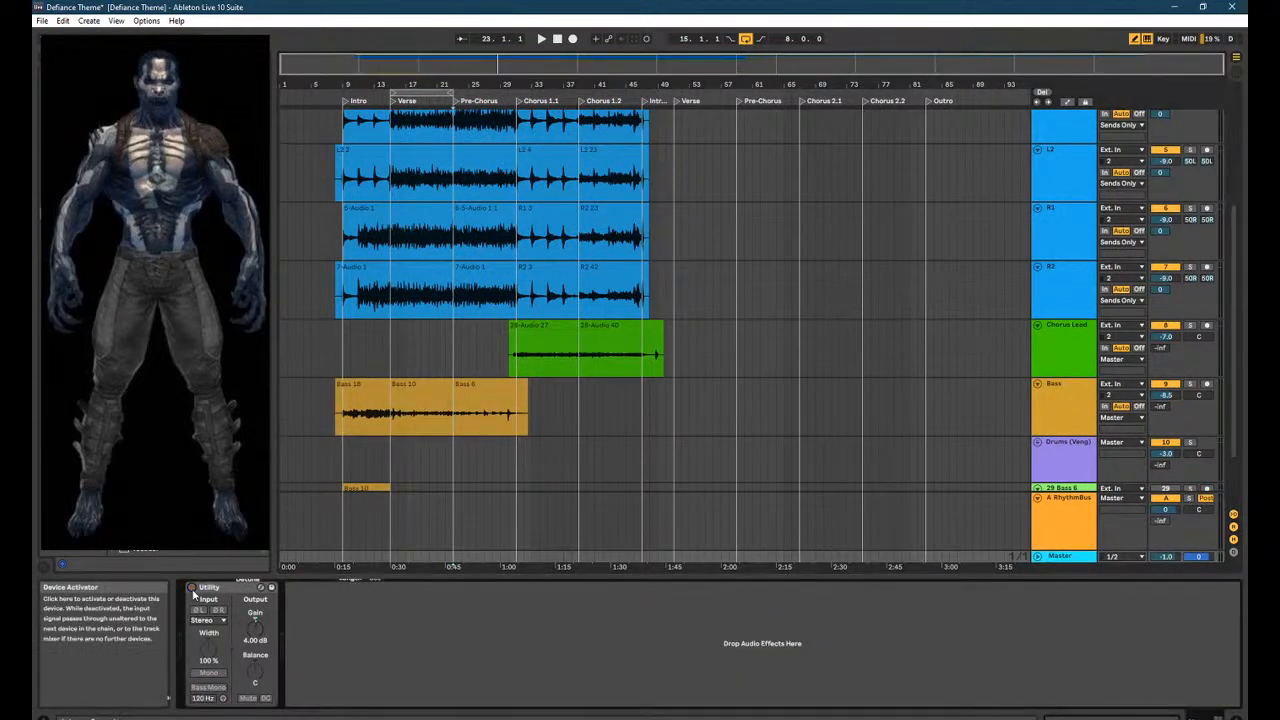
pyautogui.click(458, 430)
pyautogui.press('space')
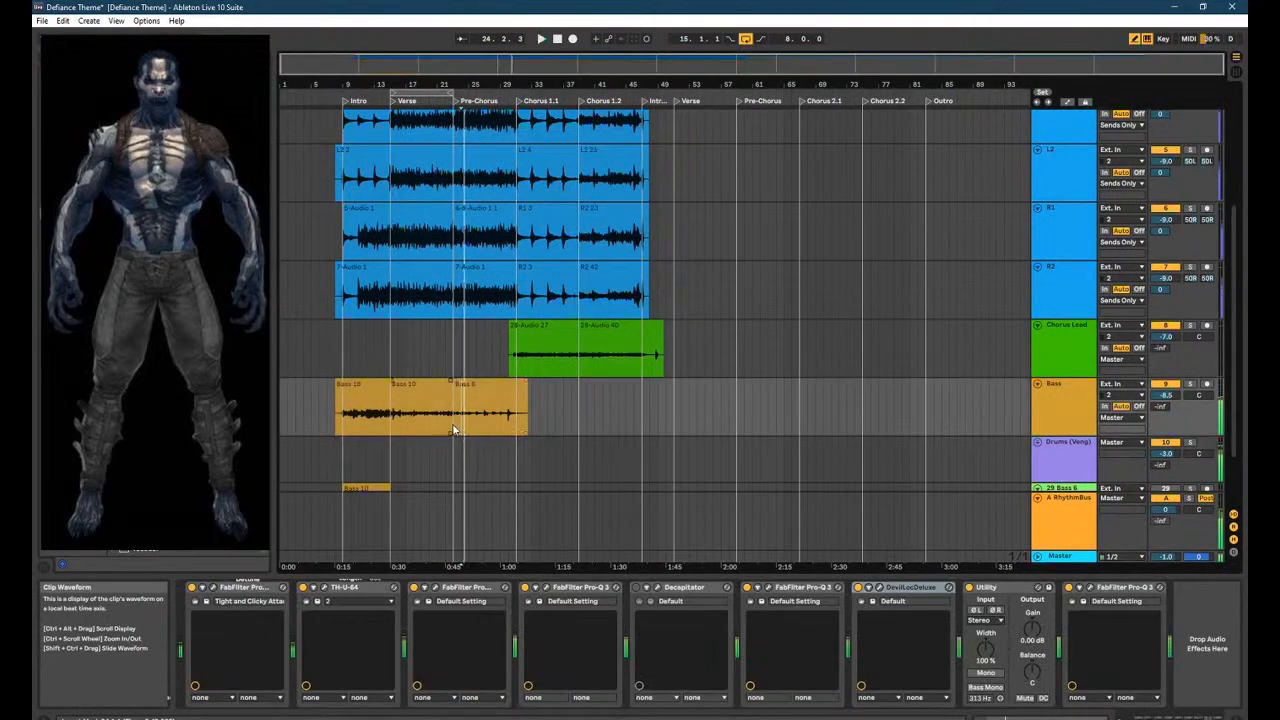
pyautogui.press('space')
pyautogui.click(392, 426)
pyautogui.press('space')
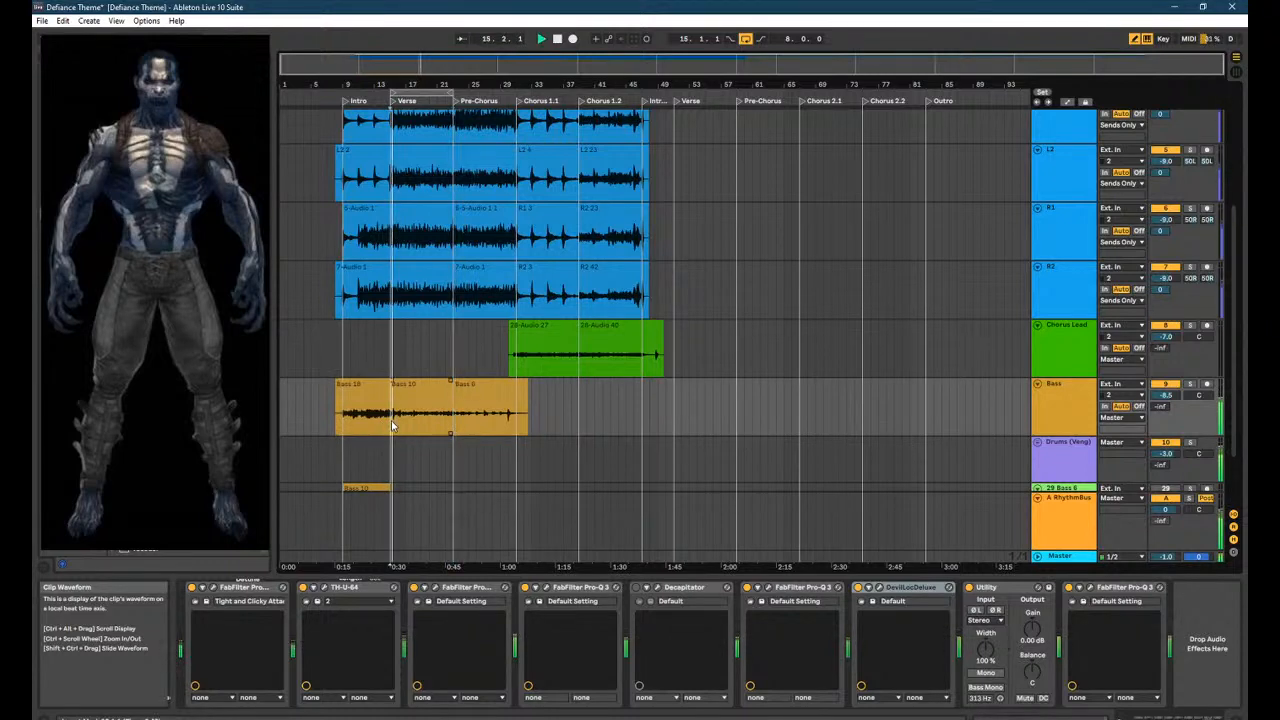
pyautogui.press('Tab')
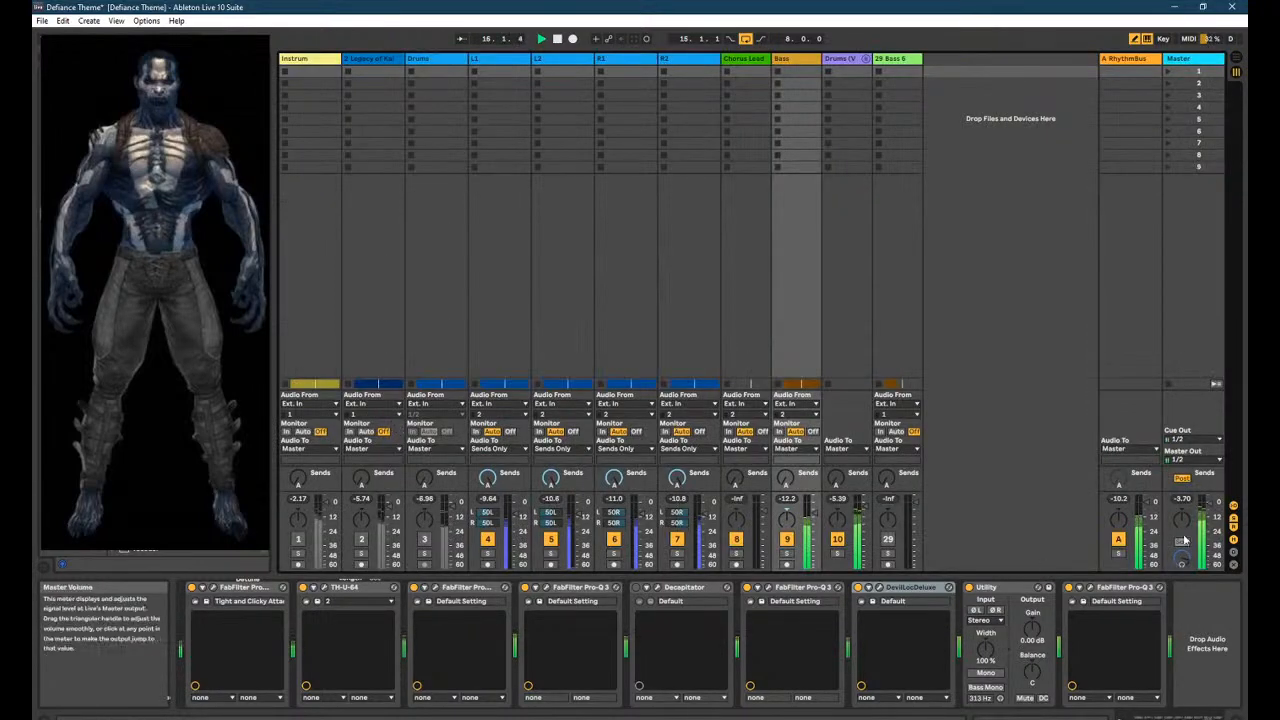
pyautogui.press('Tab')
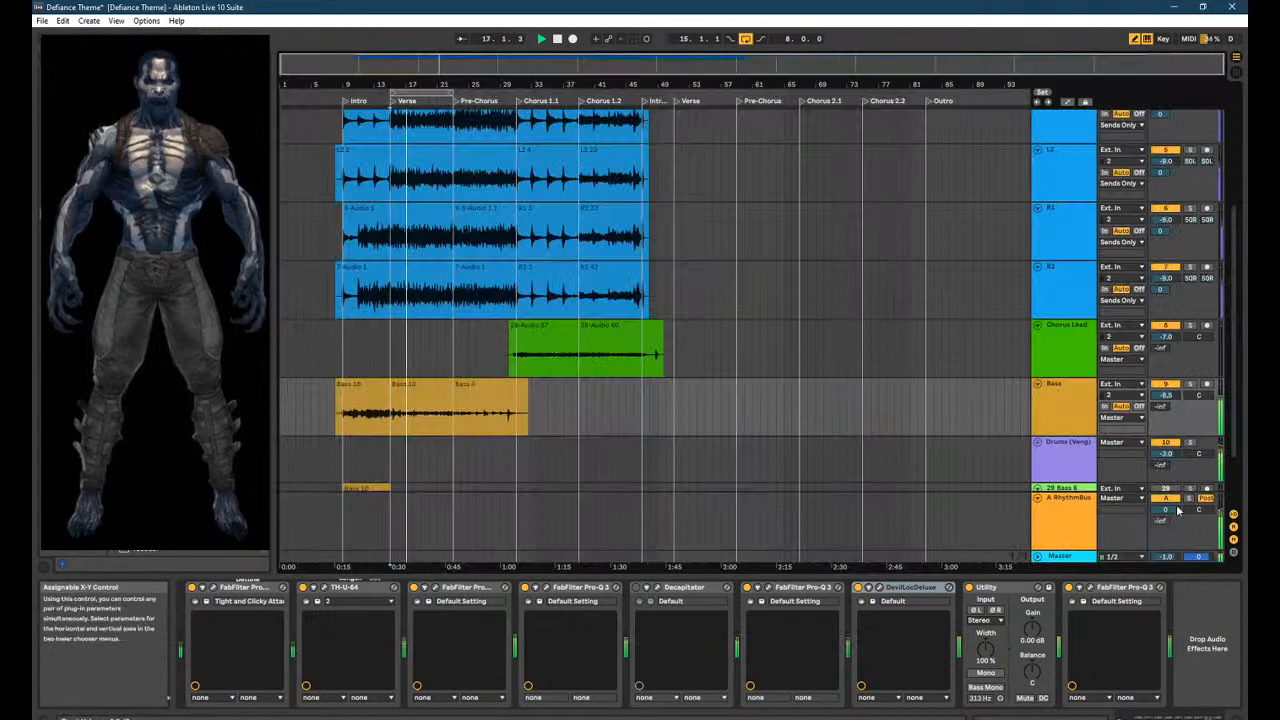
# Reactivate the Utility on the Master, set its gain to 3.00 dB and check the master level in the mixer.
pyautogui.click(1082, 557)
pyautogui.click(192, 590)
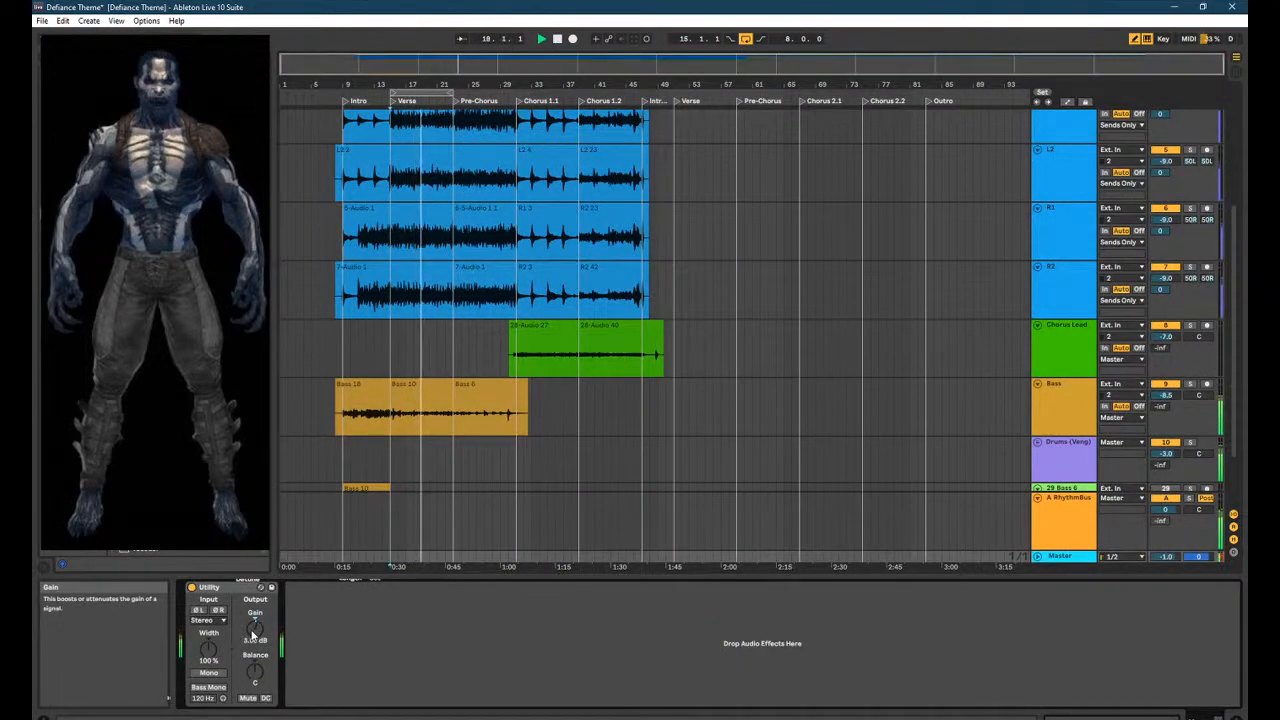
pyautogui.press('Tab')
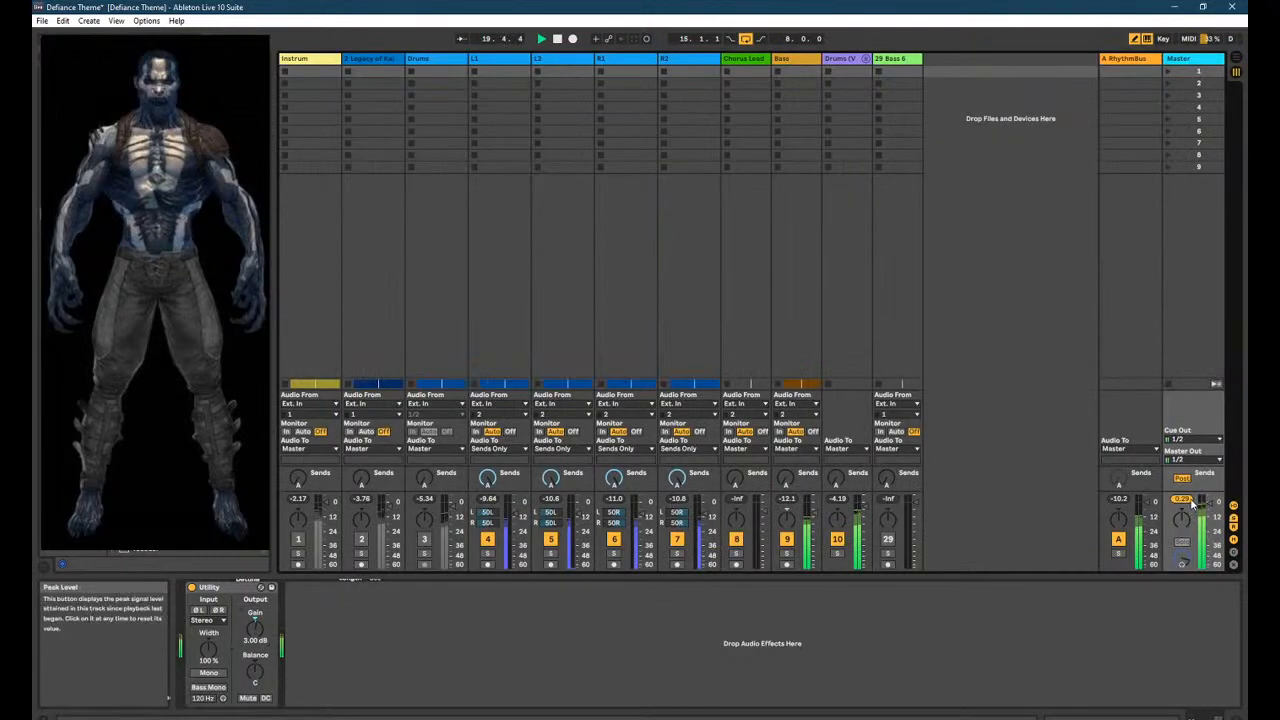
pyautogui.press('Tab')
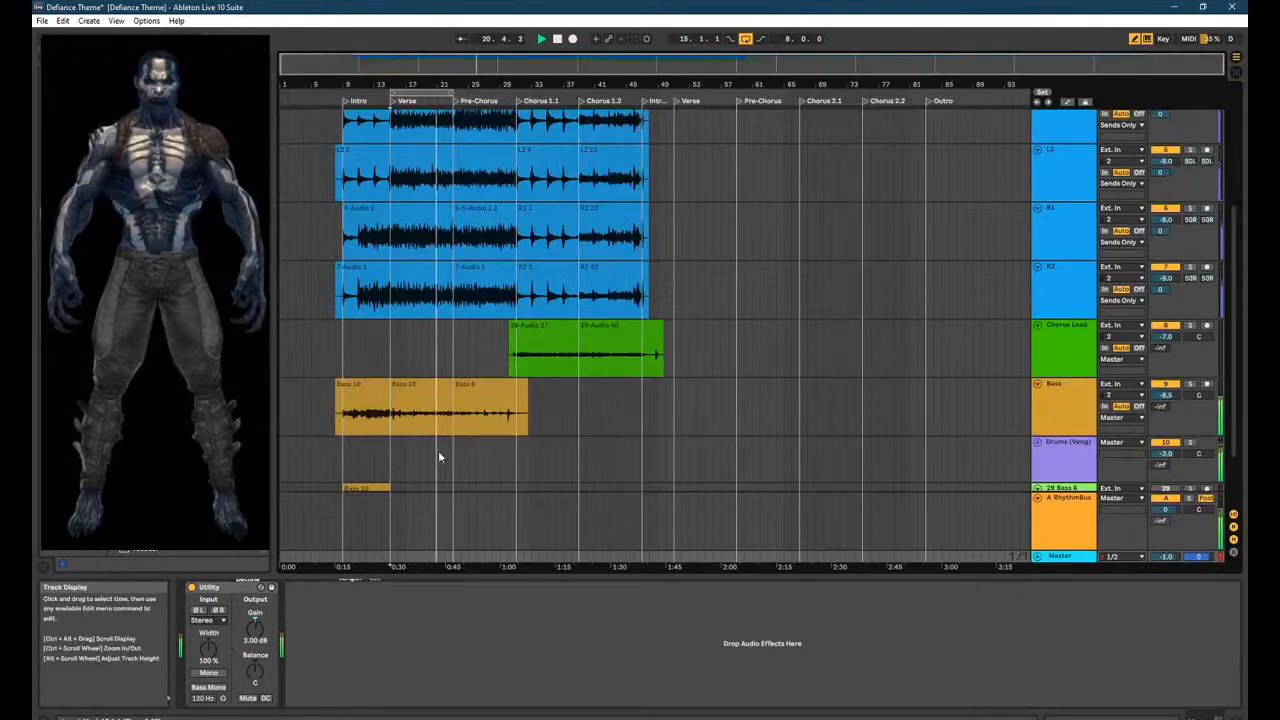
# Solo the Bass track, open the Verse's Bass 10 clip in the clip editor and play it.
pyautogui.scroll(3, 438, 450)
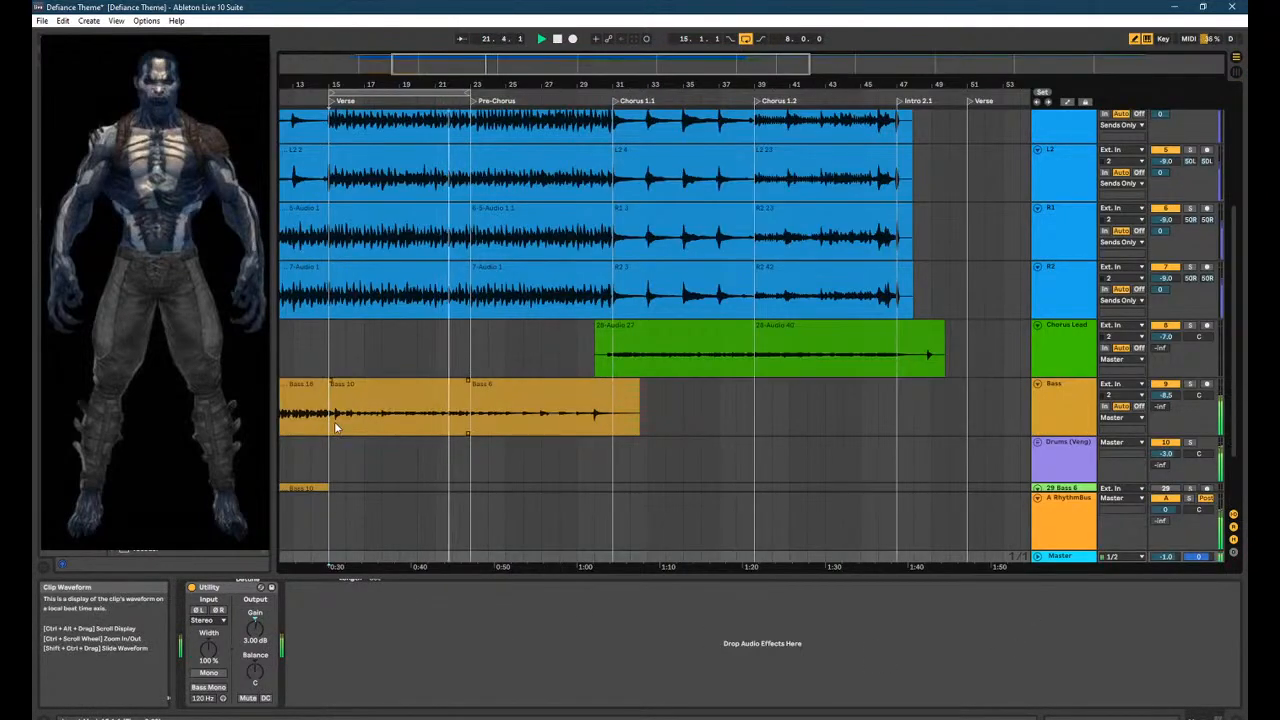
pyautogui.click(334, 421)
pyautogui.press('space')
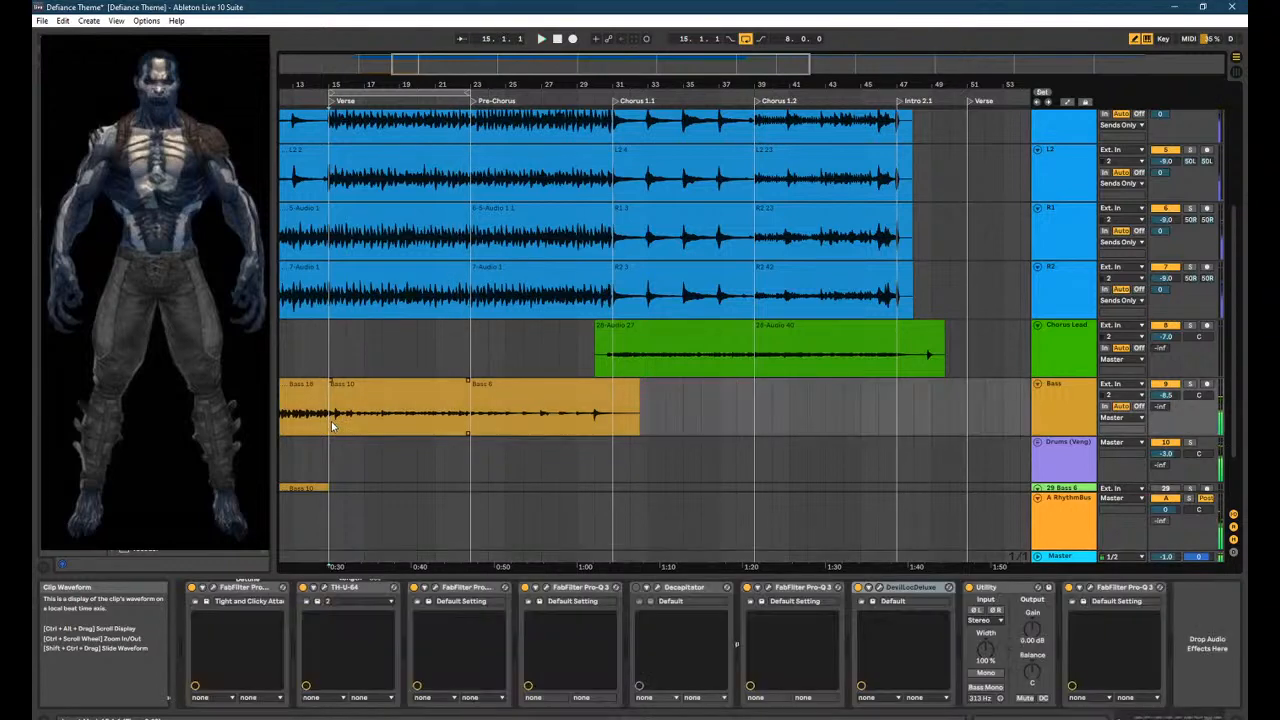
pyautogui.click(1189, 386)
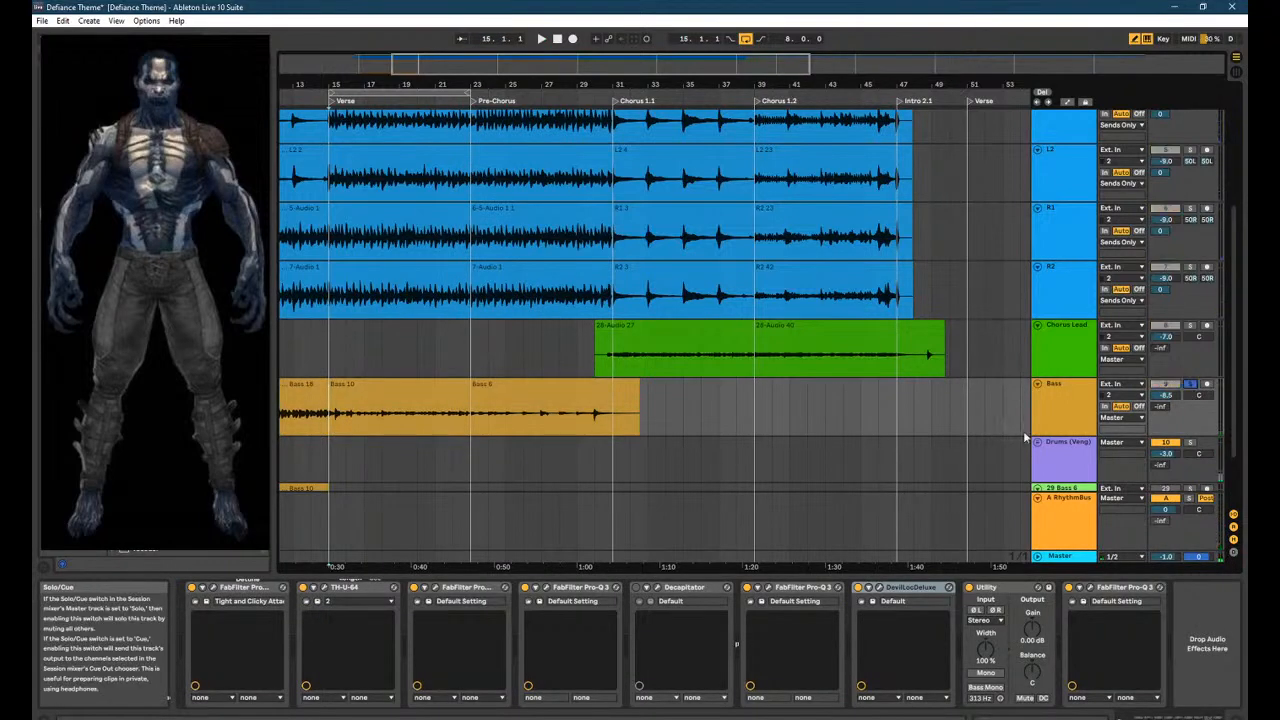
pyautogui.scroll(3, 338, 424)
pyautogui.scroll(1, 338, 424)
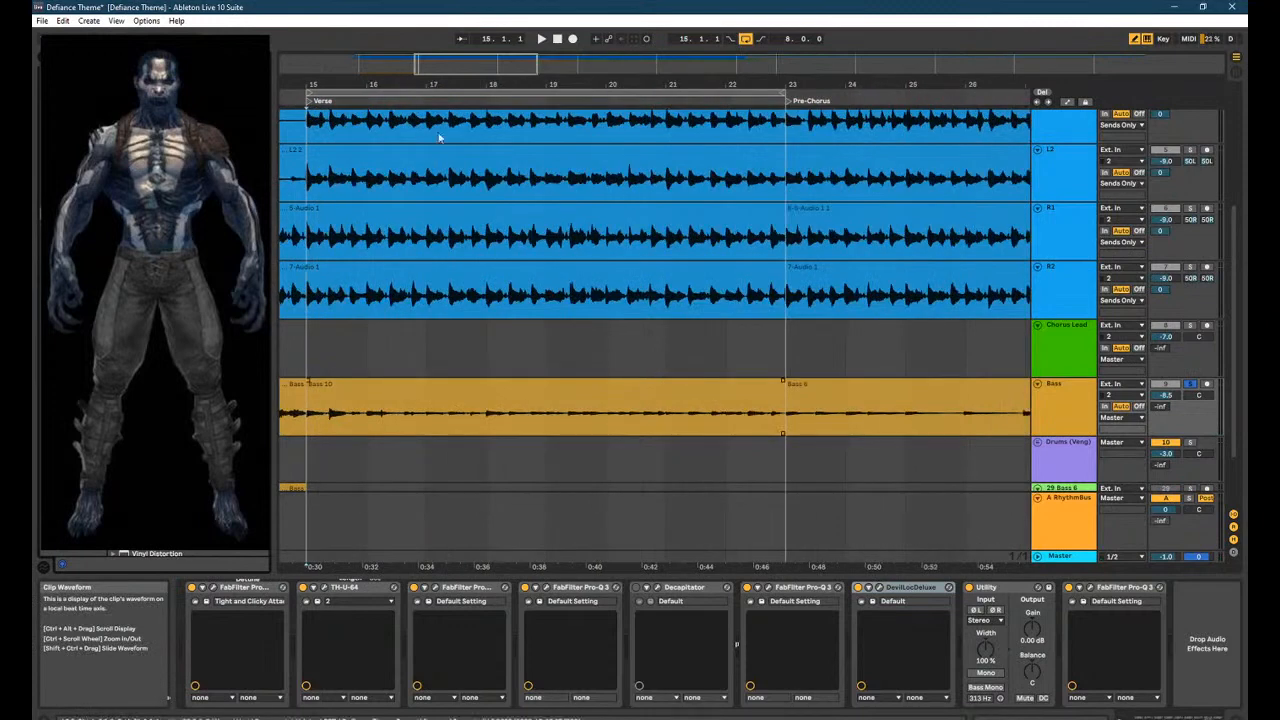
pyautogui.moveTo(518, 64); pyautogui.dragTo(493, 66)
pyautogui.click(704, 383)
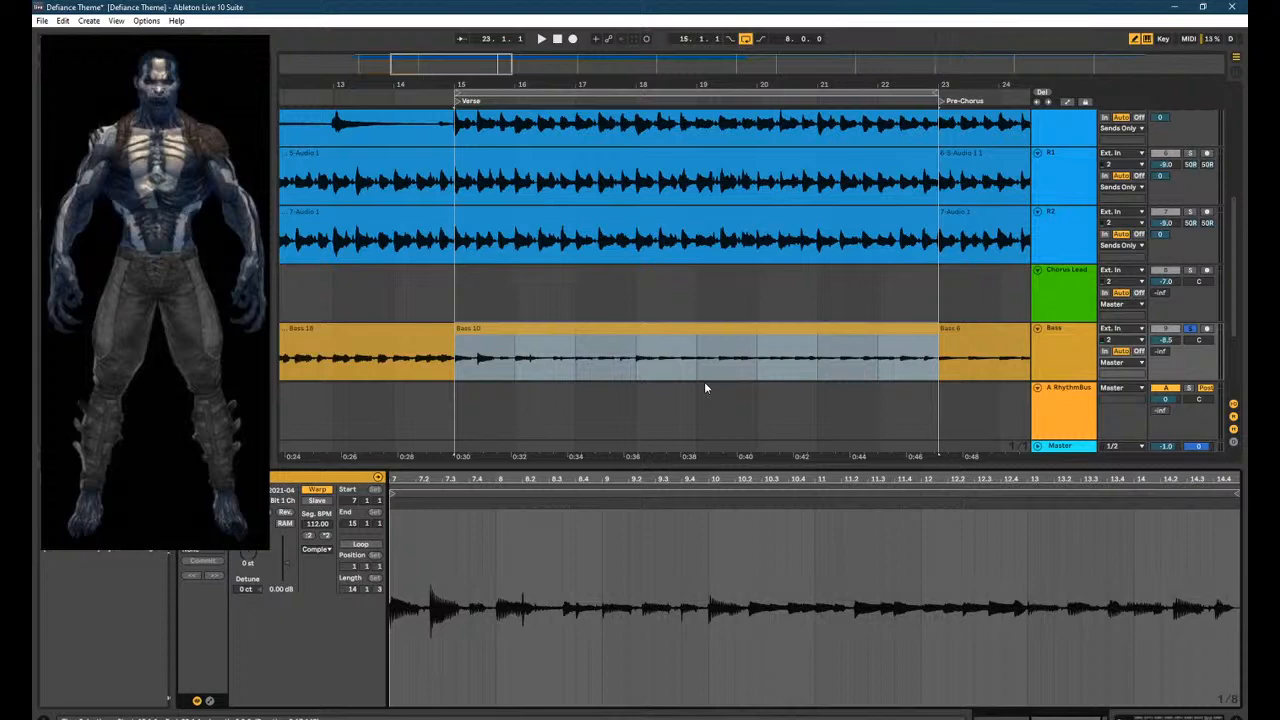
pyautogui.press('space')
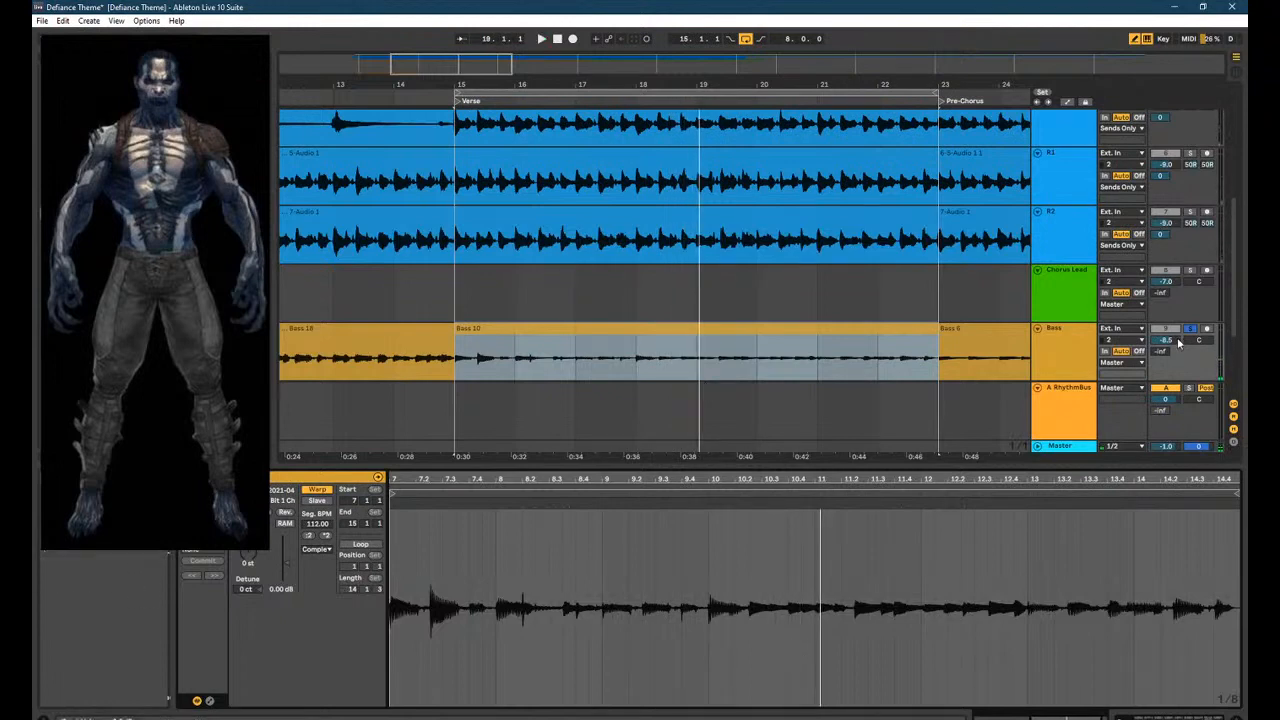
# Try the soloed Bass track at a higher volume of -5.5 dB while replaying the Verse.
pyautogui.moveTo(1178, 343); pyautogui.dragTo(1178, 336)
pyautogui.press('space')
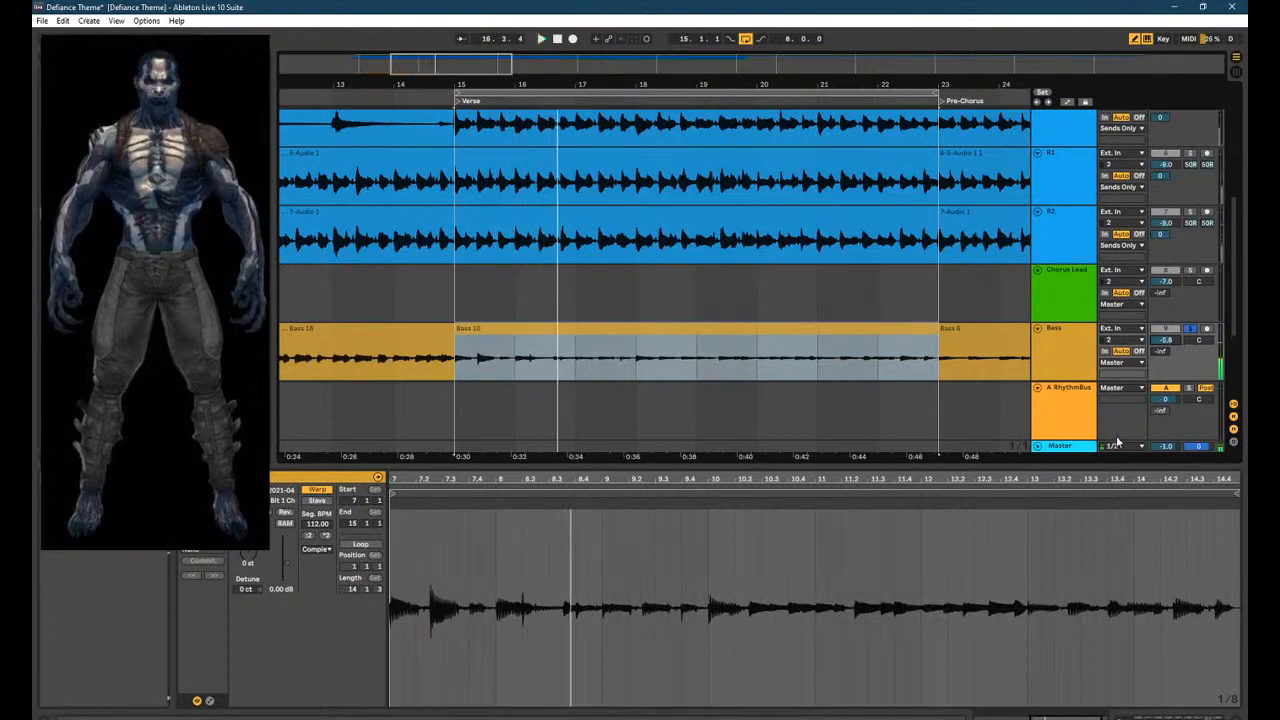
pyautogui.press('space')
pyautogui.press('space')
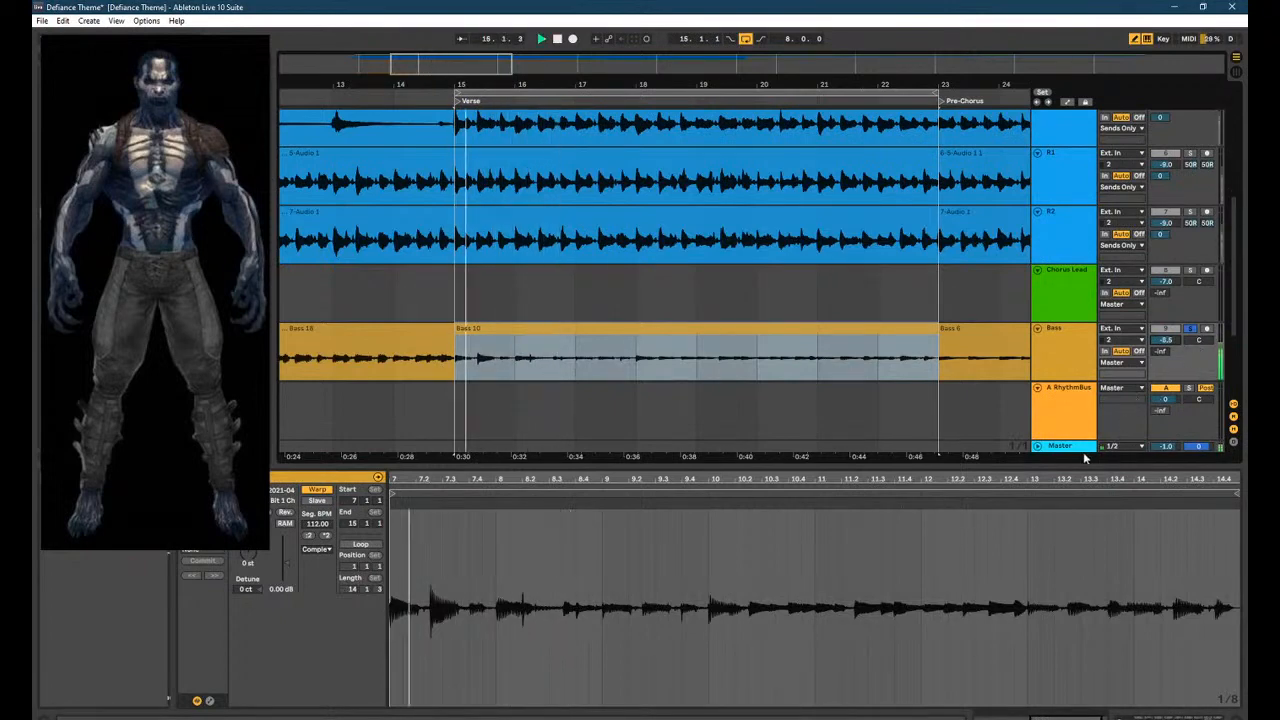
pyautogui.press('space')
# Set the Master's Utility gain to 10.0 dB during playback of the soloed Bass and check the master level in the mixer.
pyautogui.doubleClick(1058, 448)
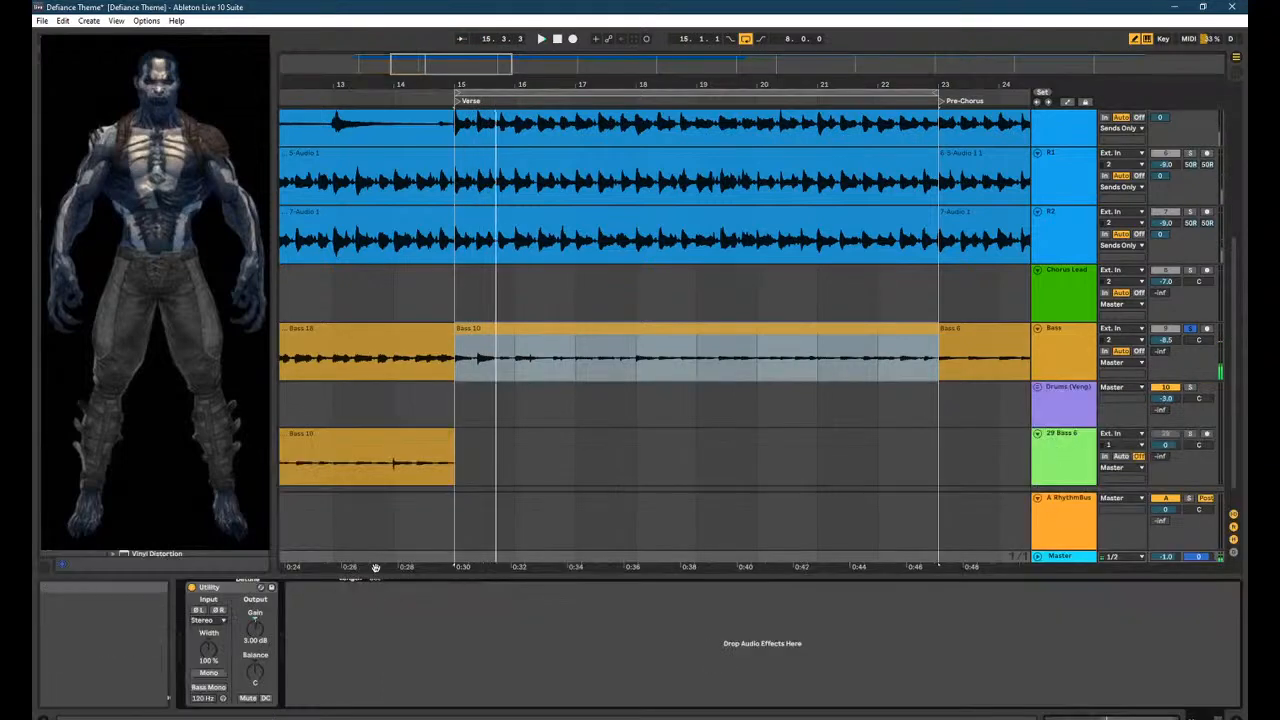
pyautogui.press('space')
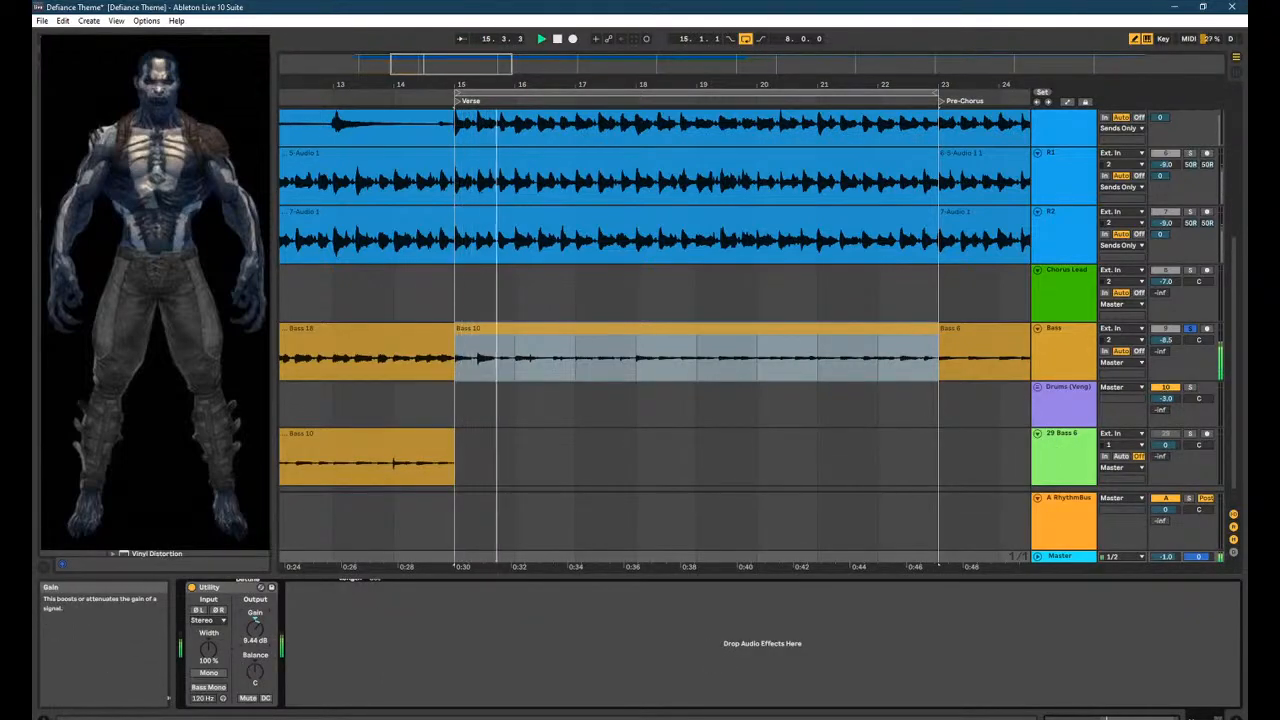
pyautogui.press('Tab')
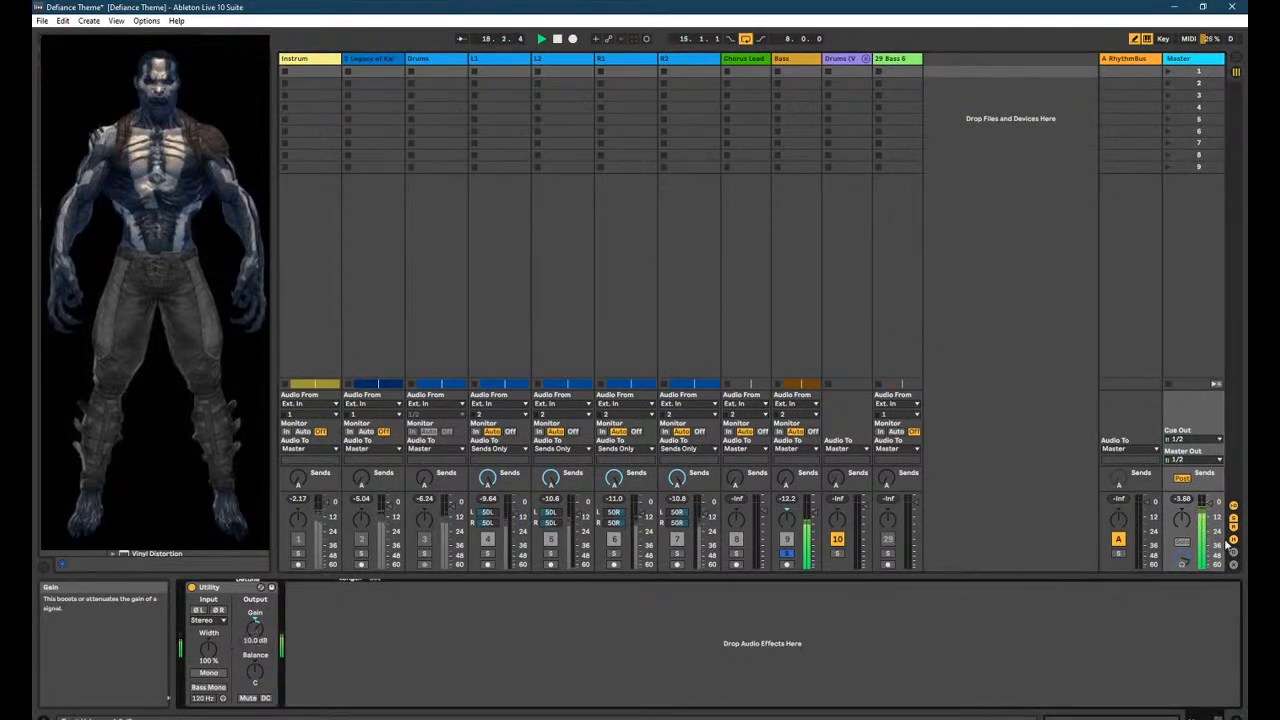
pyautogui.press('Tab')
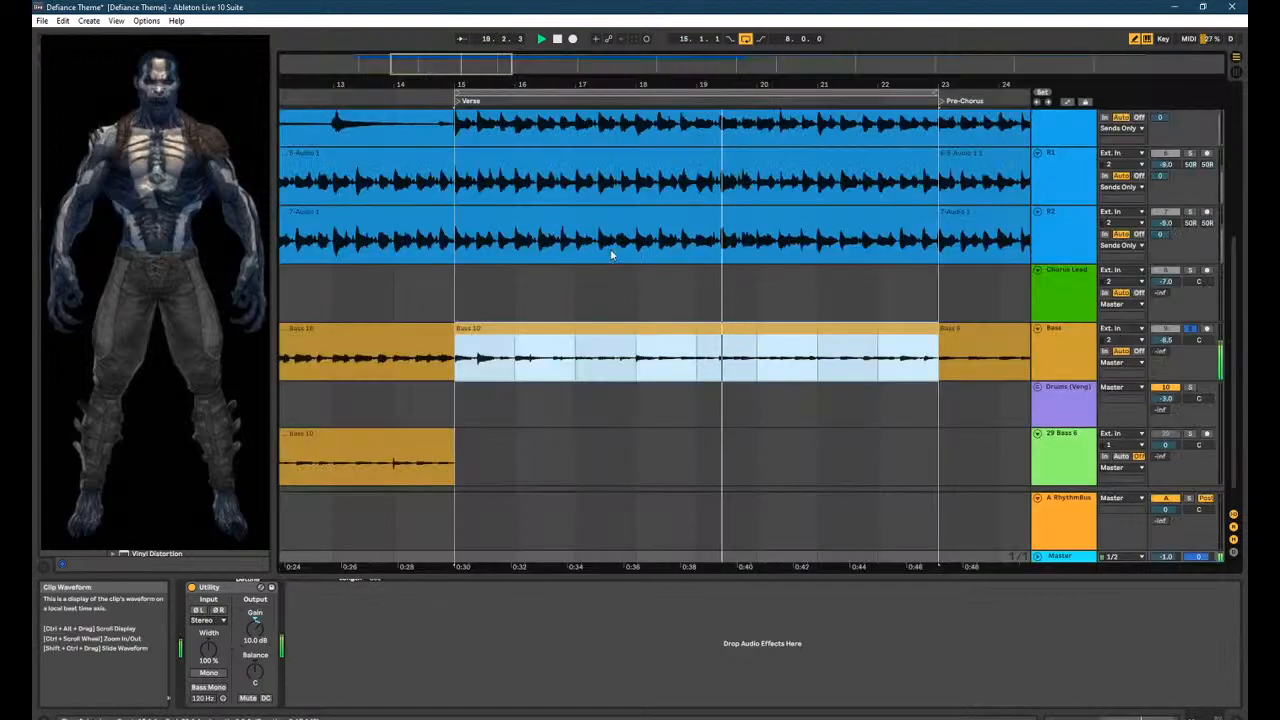
# Replay the soloed Bass from the Verse start and examine the Bass 10 clip's waveform up close.
pyautogui.click(466, 365)
pyautogui.press('space')
pyautogui.doubleClick(638, 331)
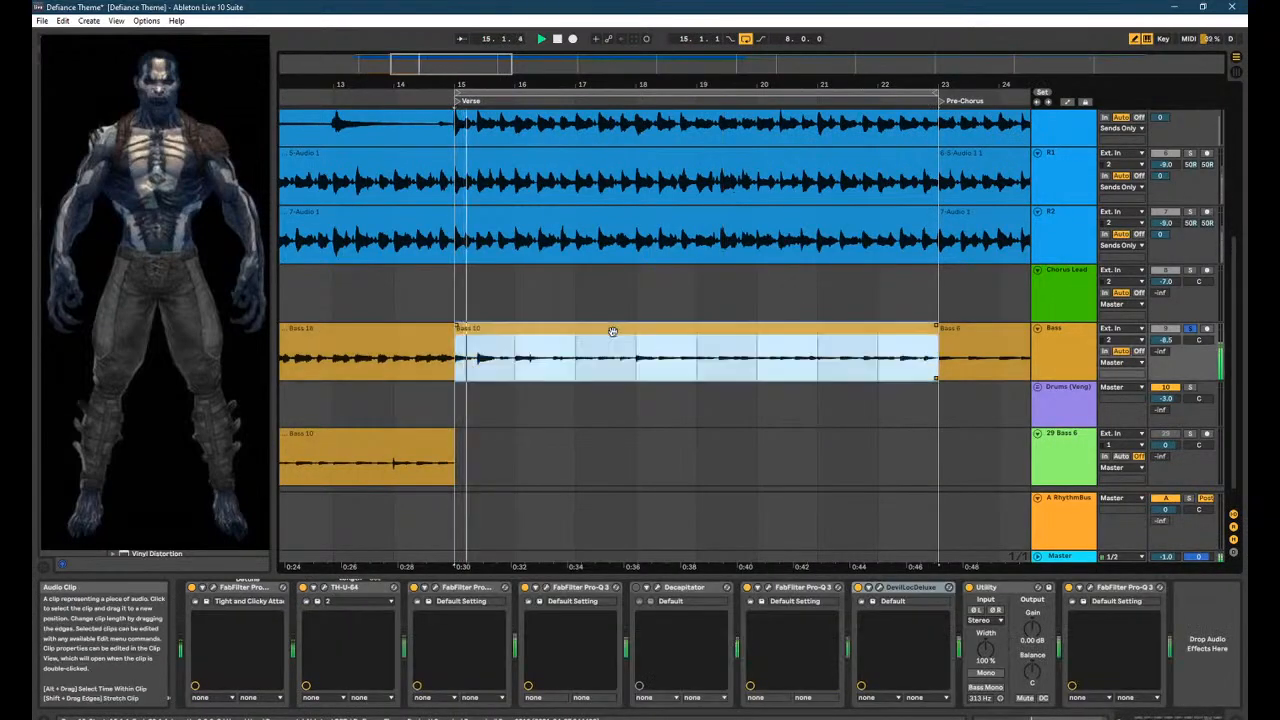
pyautogui.press('space')
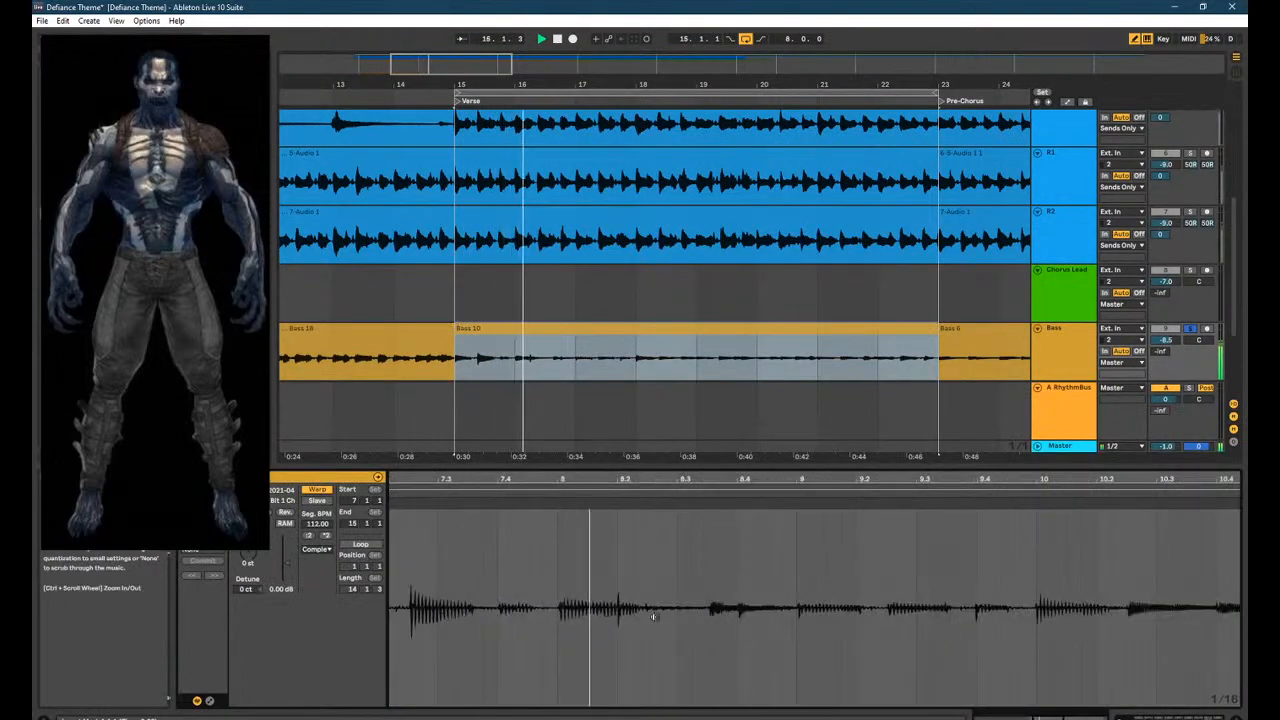
pyautogui.scroll(3, 850, 589)
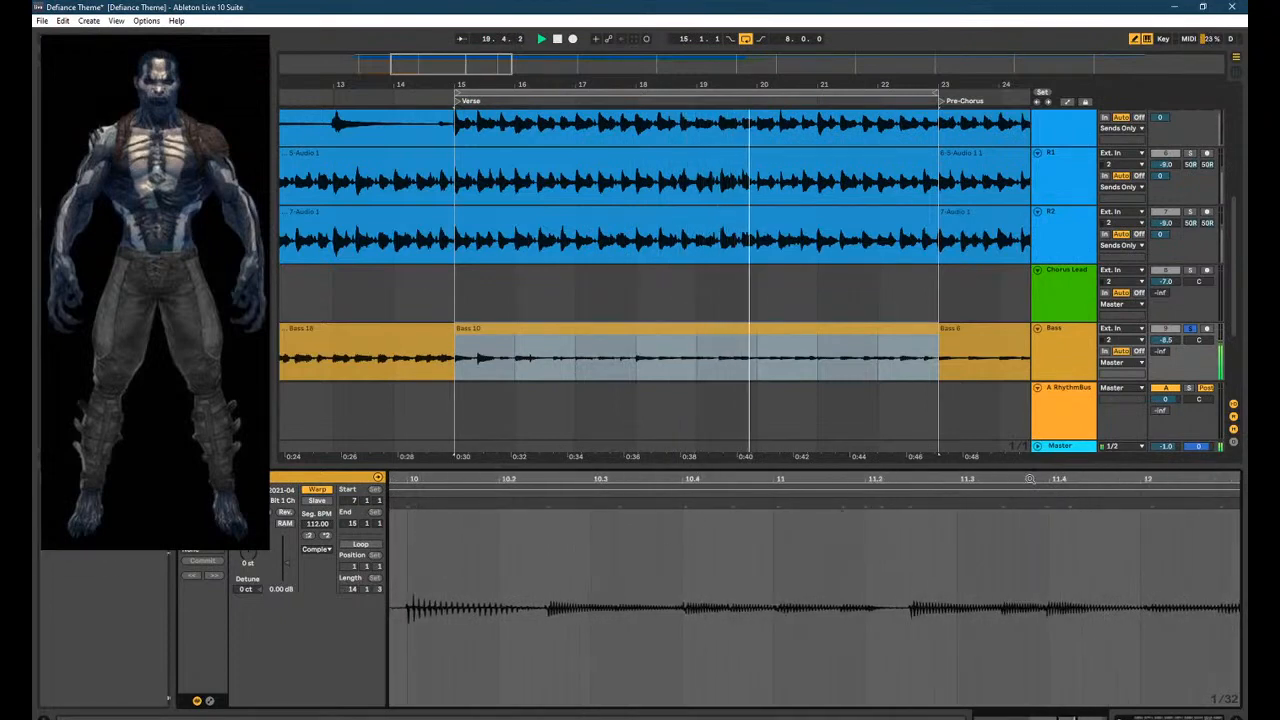
# Add two warp markers to the Bass 10 clip after 11.4, pull the second onto beat 12 and replay from bar 19.
pyautogui.click(740, 569)
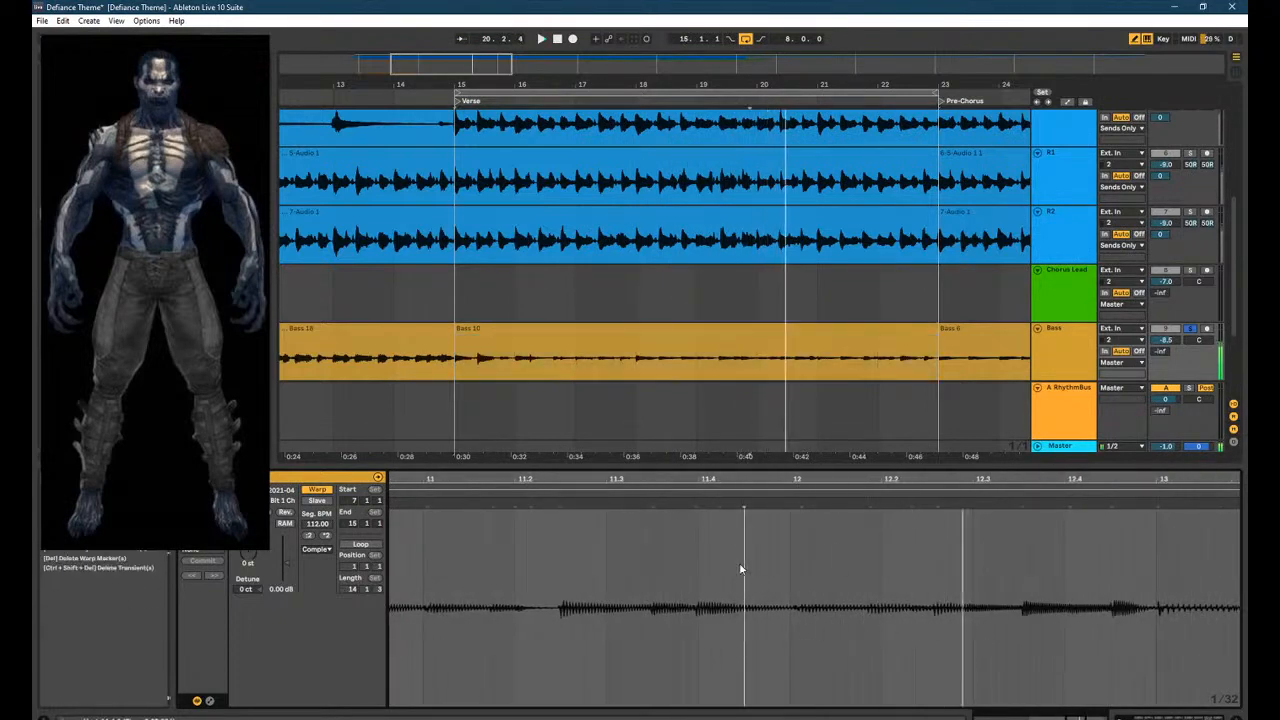
pyautogui.click(720, 547)
pyautogui.doubleClick(697, 508)
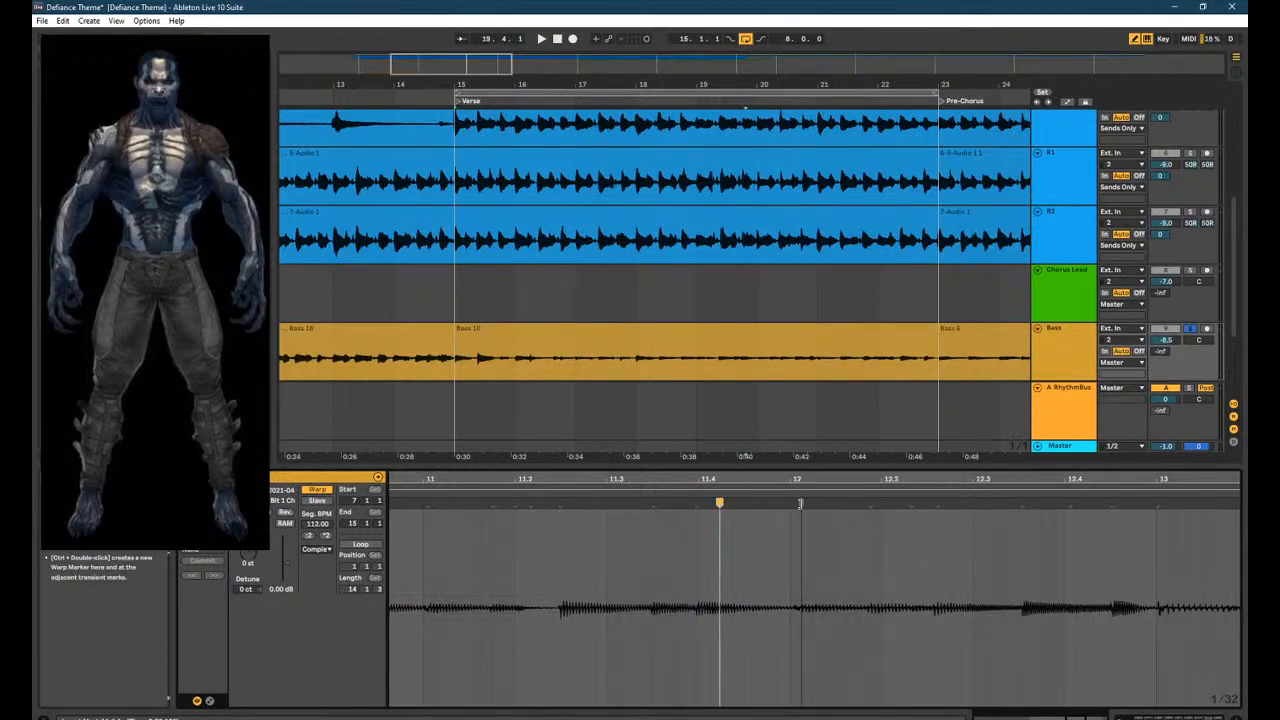
pyautogui.moveTo(800, 503); pyautogui.dragTo(790, 503)
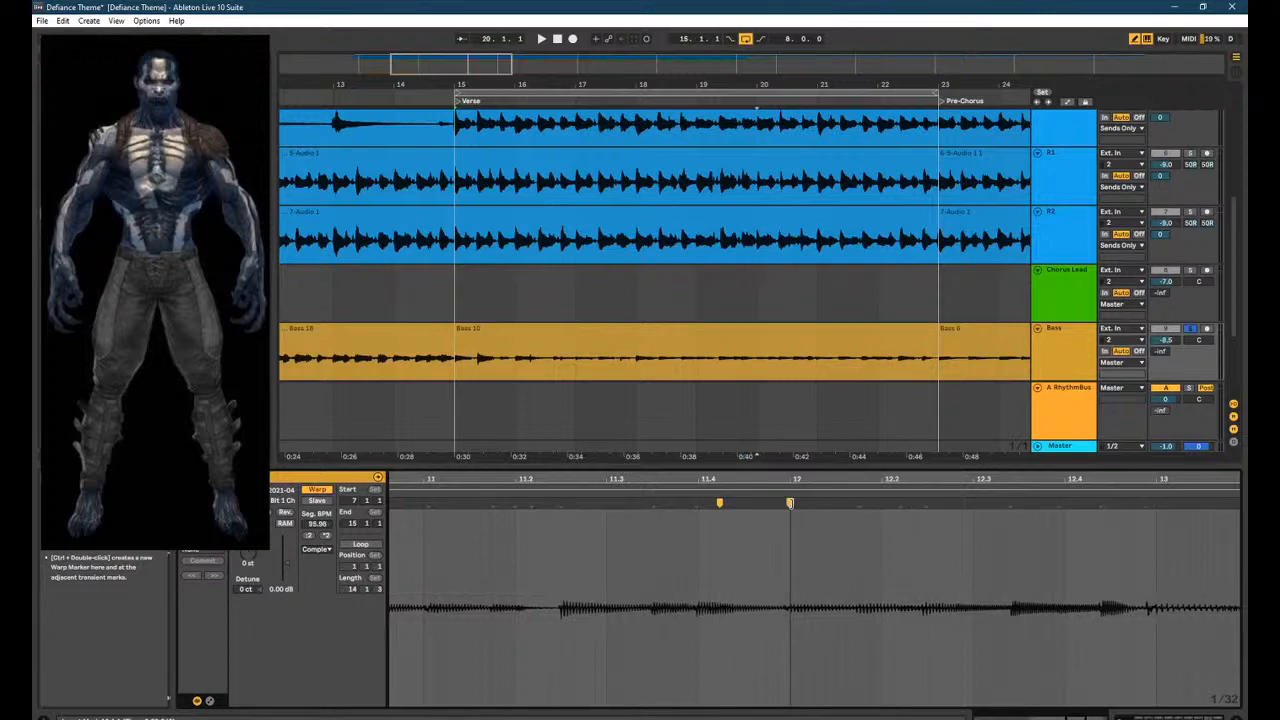
pyautogui.press('space')
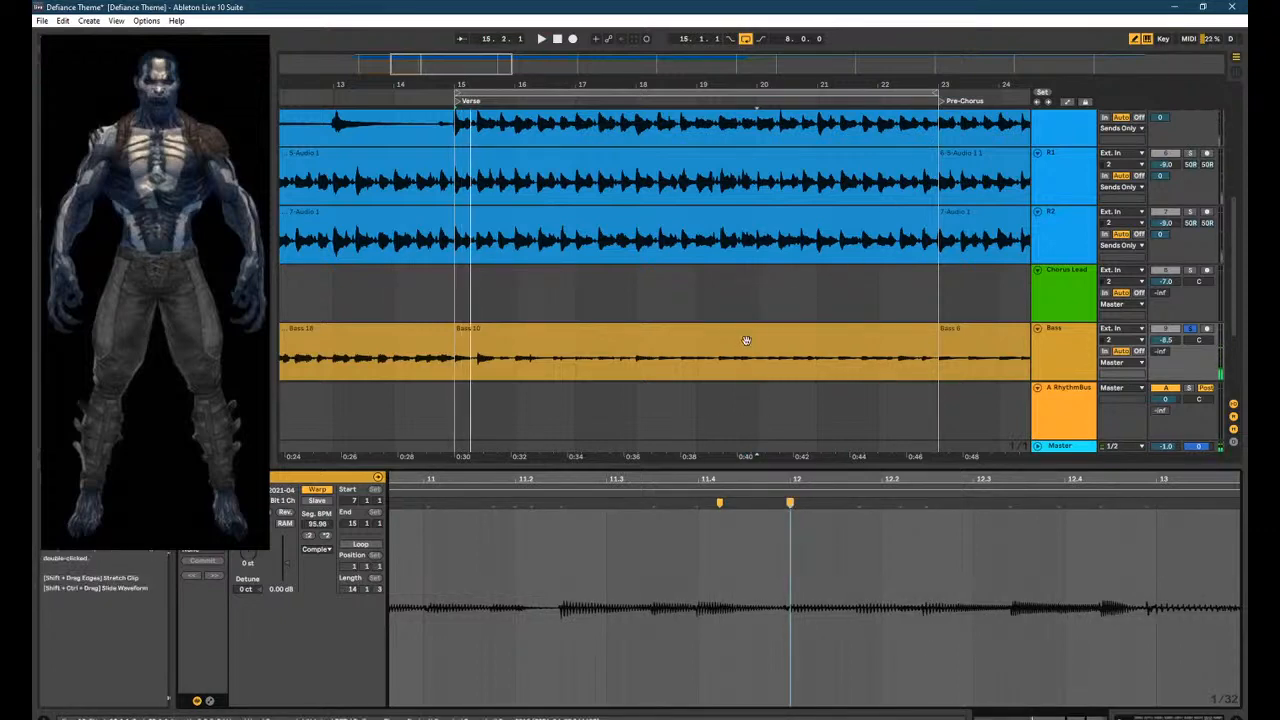
pyautogui.click(697, 373)
pyautogui.press('space')
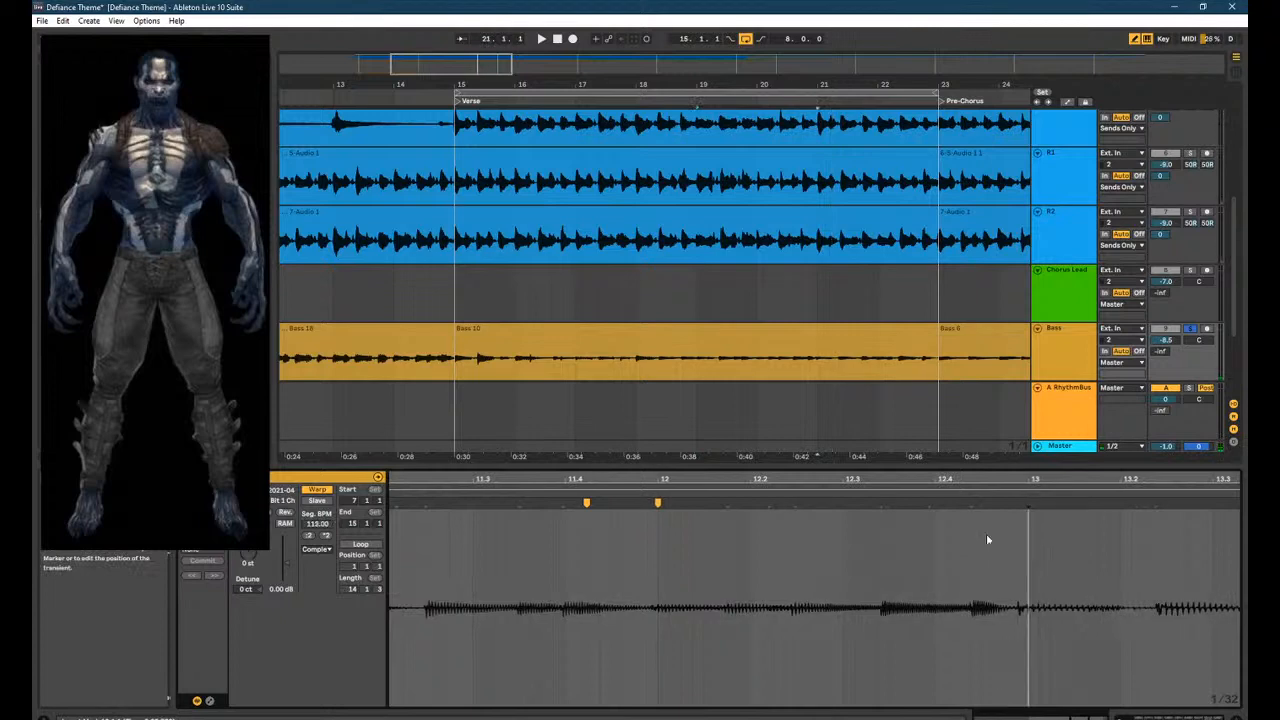
# Check the Bass 10 clip's note timing around bar 20 and at the start of the Verse.
pyautogui.rightClick(770, 545)
pyautogui.click(858, 502)
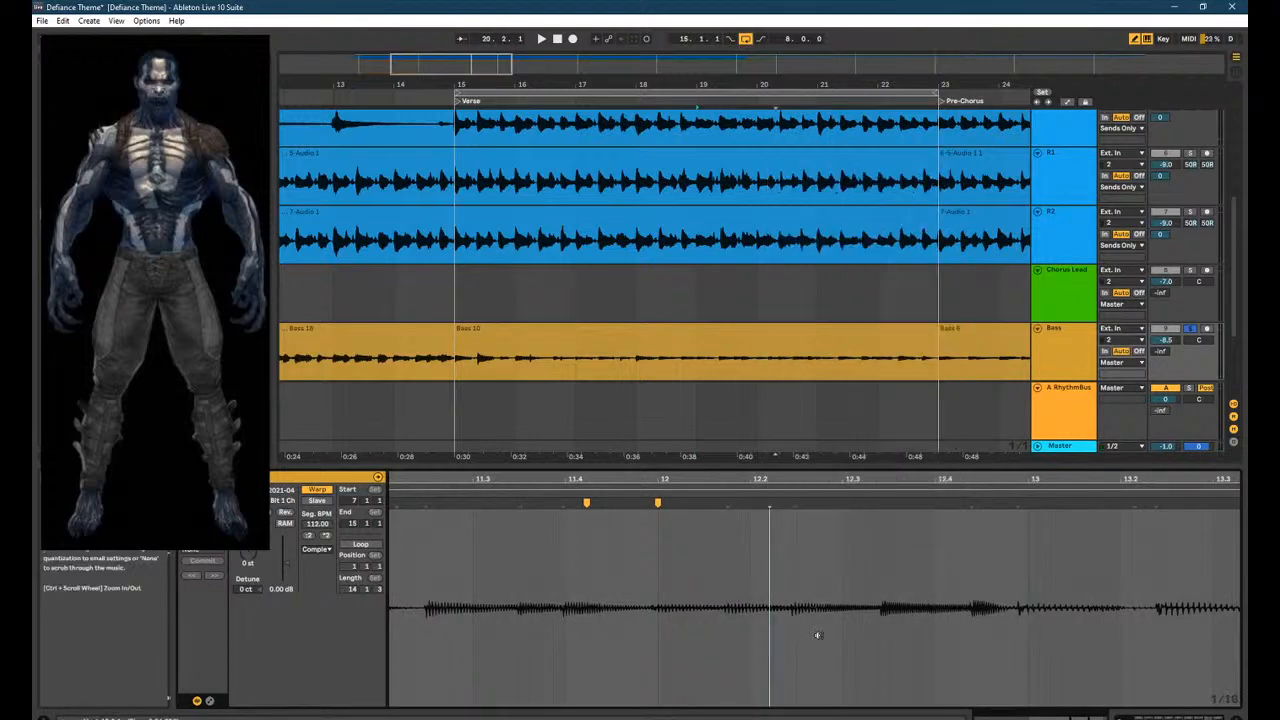
pyautogui.click(462, 375)
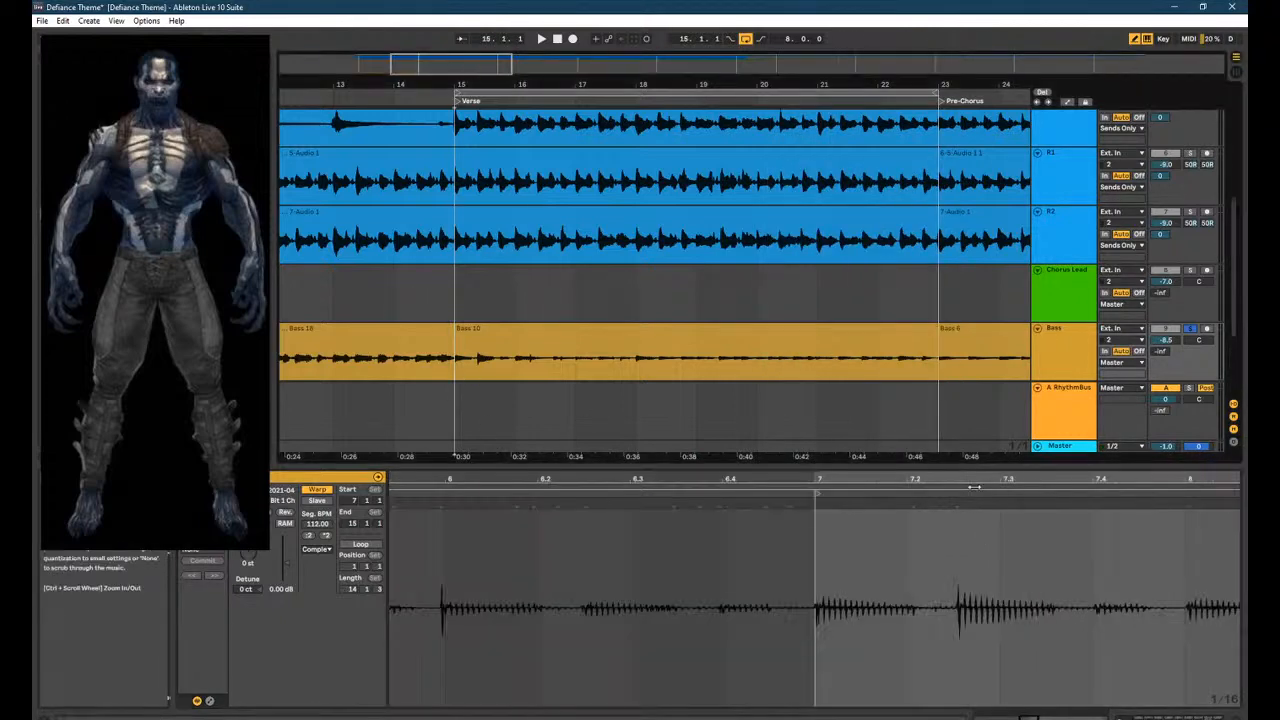
pyautogui.click(815, 590)
pyautogui.click(814, 590)
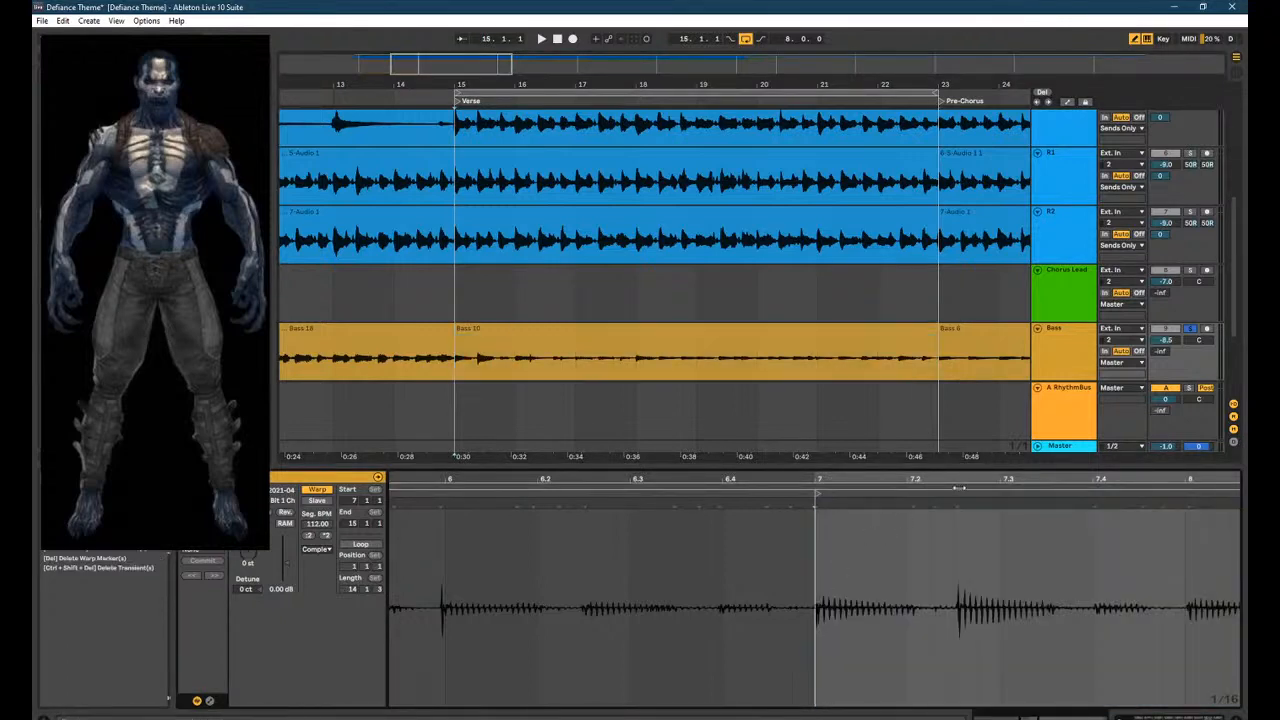
# Replay the warped Bass passage from bar 19 and save the project.
pyautogui.click(697, 371)
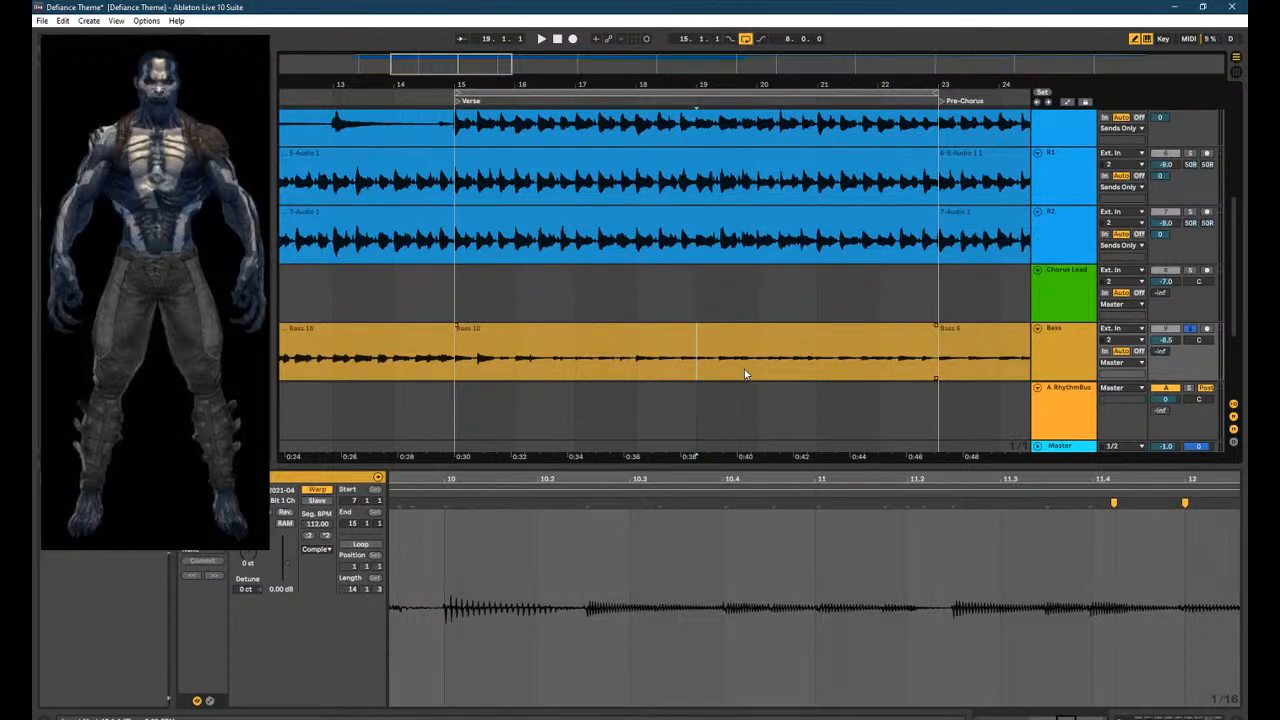
pyautogui.press('space')
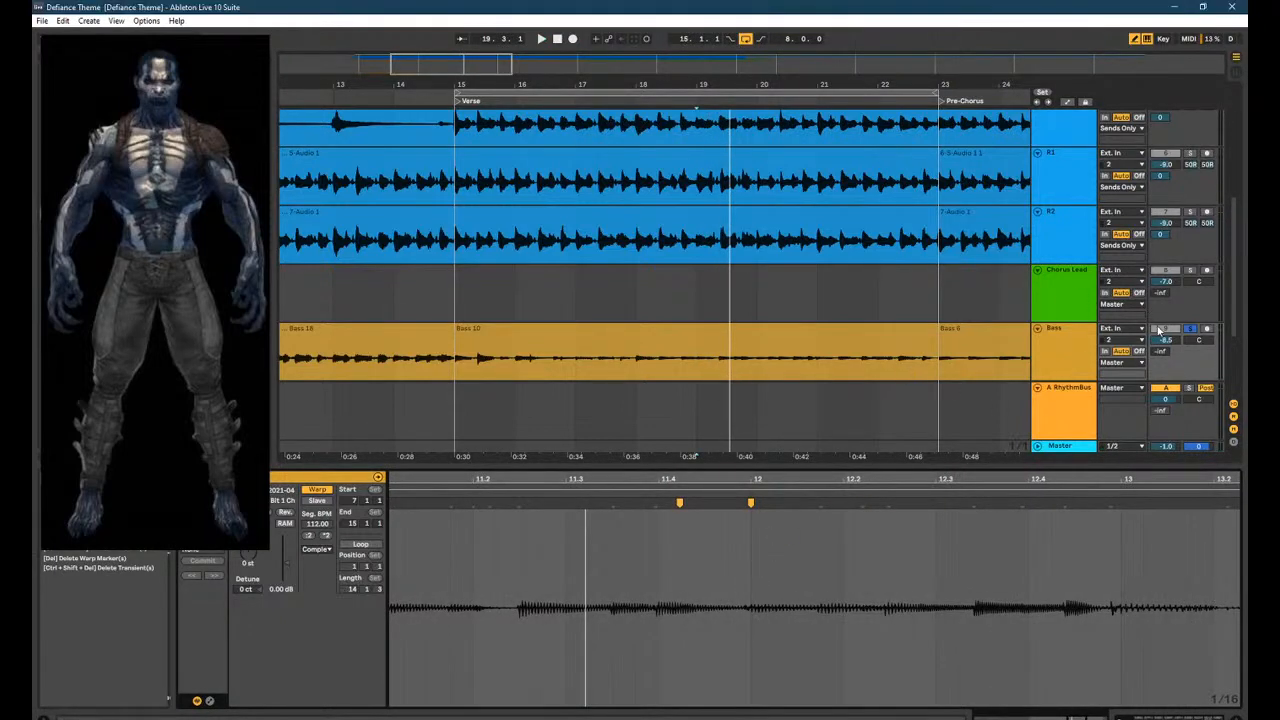
pyautogui.scroll(-3, 915, 277)
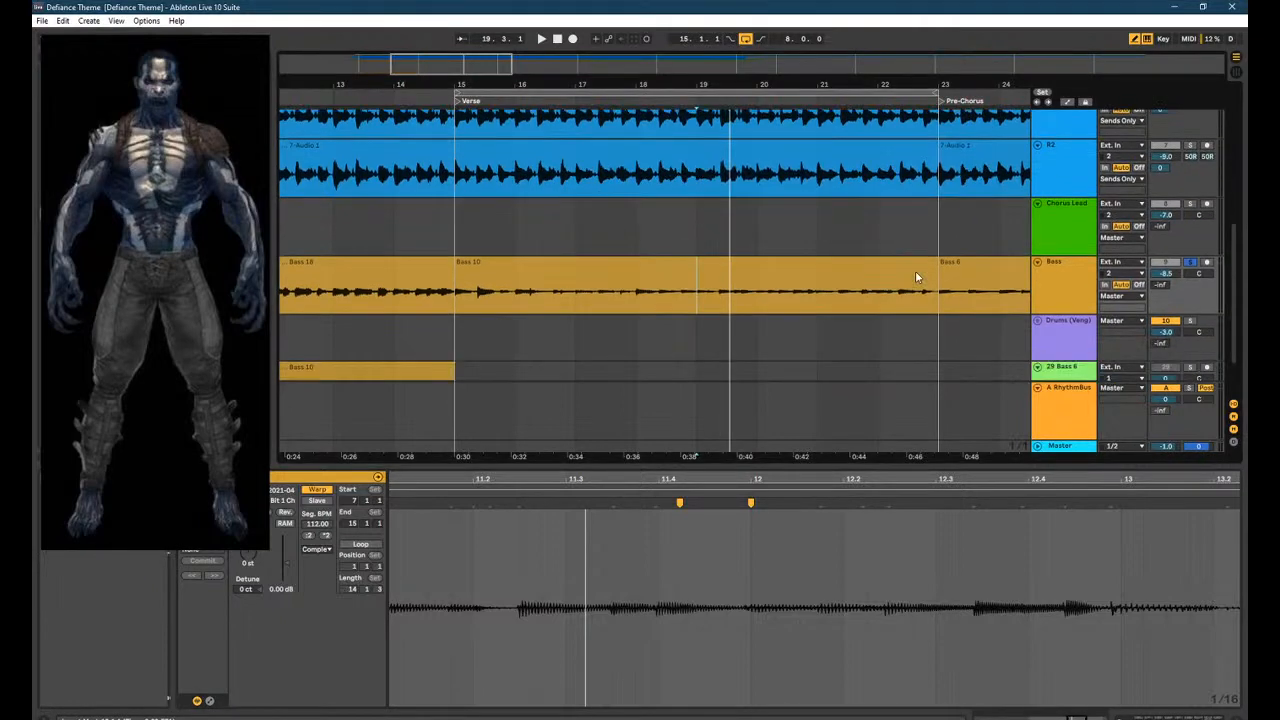
pyautogui.scroll(3, 701, 228)
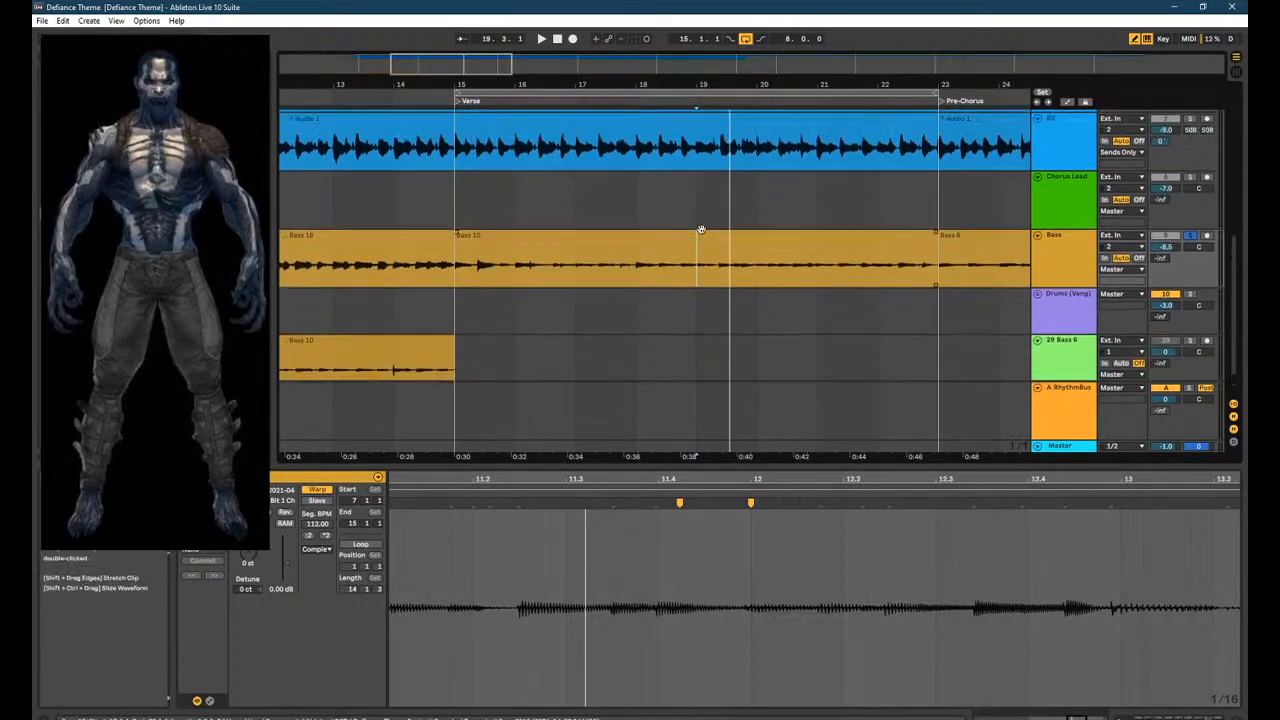
# Unfold the Drums (Veng) group at bar 19, view the Superior Drummer 3 grid on the 11 Superior track and close the plug-in window.
pyautogui.scroll(6, 711, 242)
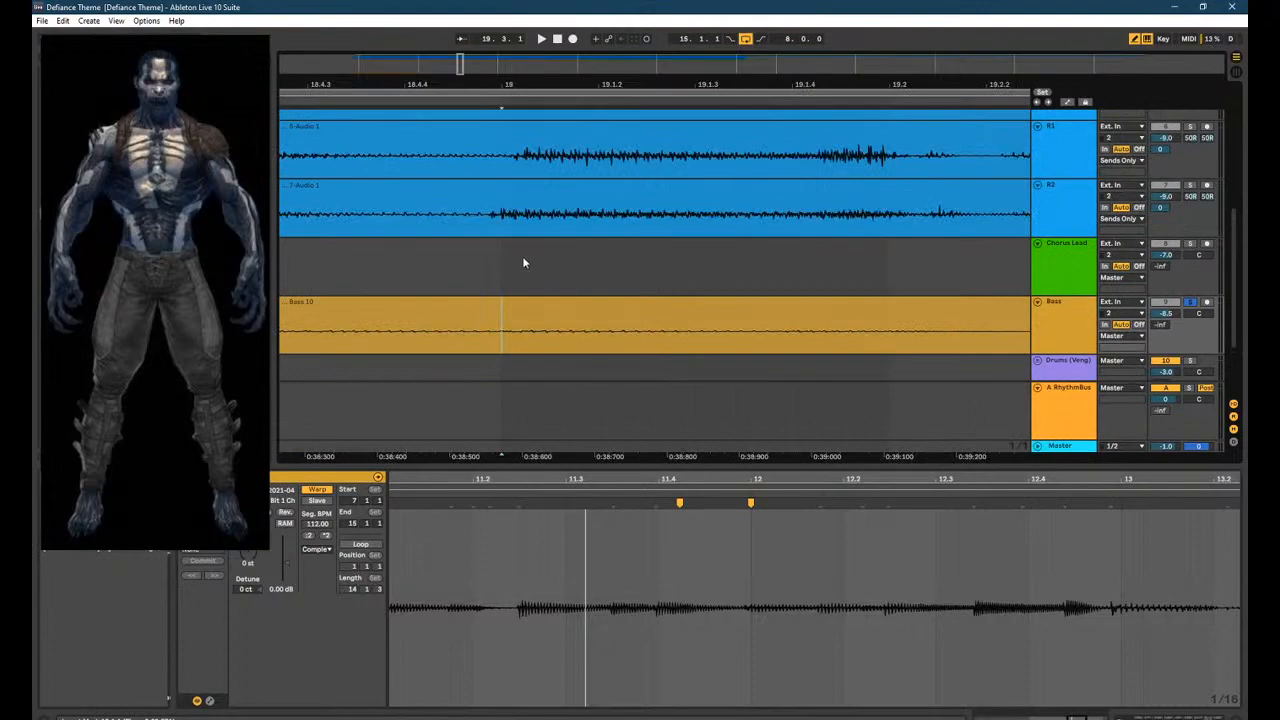
pyautogui.scroll(7, 515, 265)
pyautogui.scroll(-3, 503, 200)
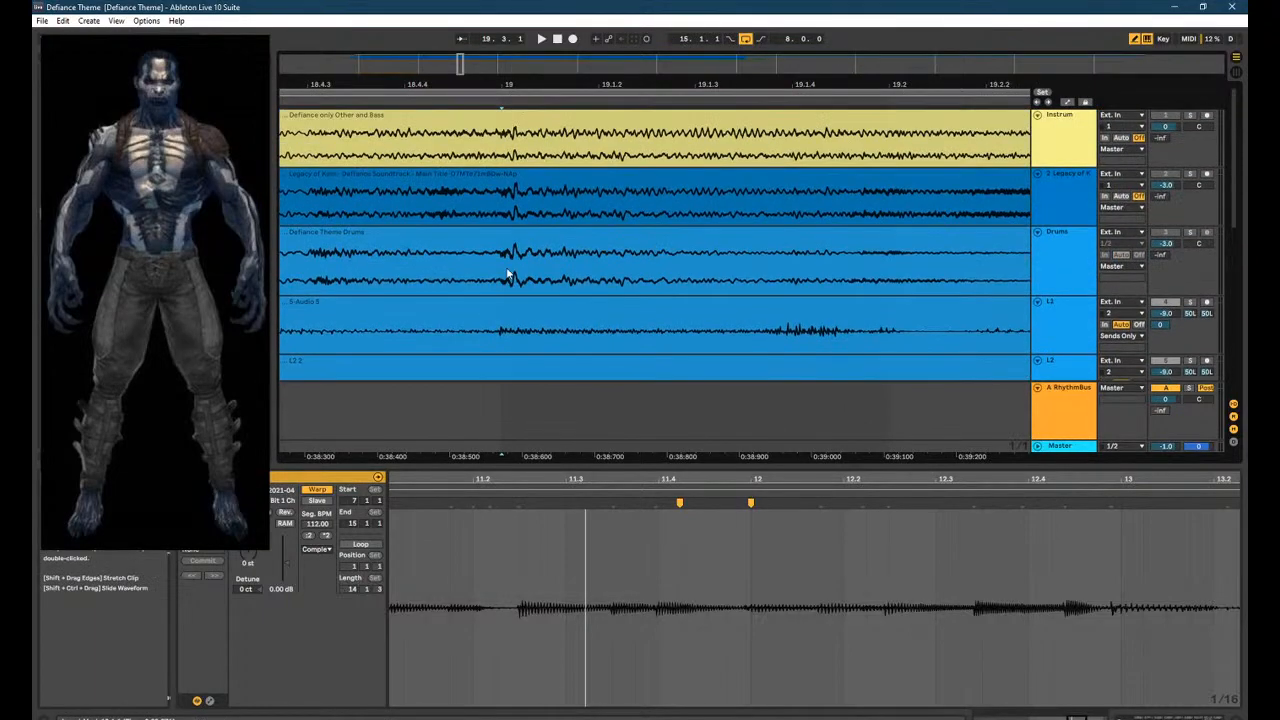
pyautogui.scroll(-5, 506, 235)
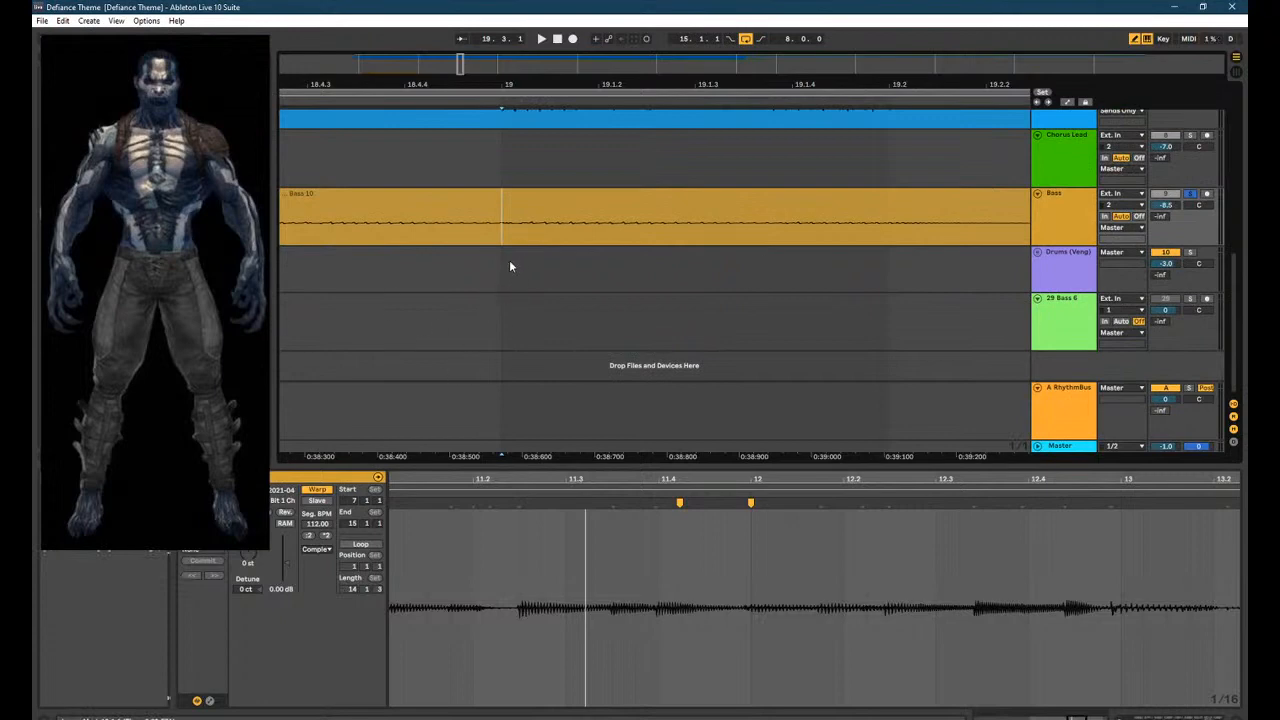
pyautogui.click(509, 262)
pyautogui.click(1046, 257)
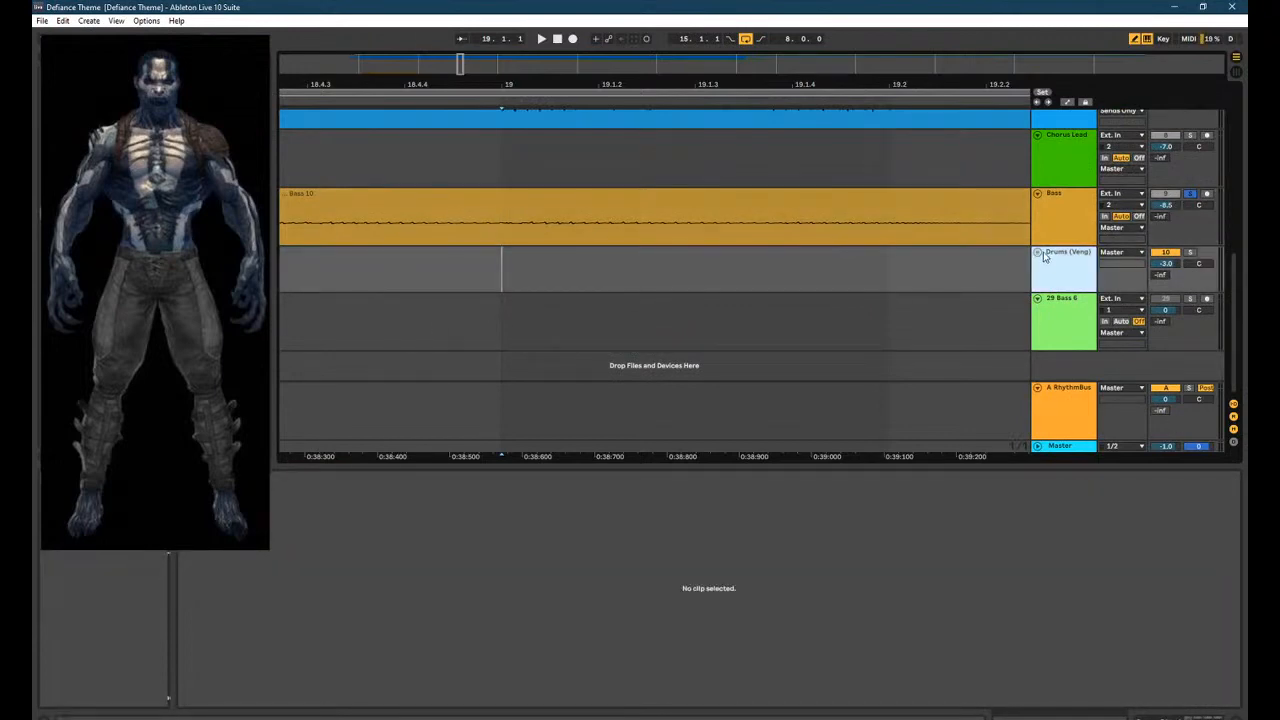
pyautogui.click(1038, 253)
pyautogui.click(1062, 327)
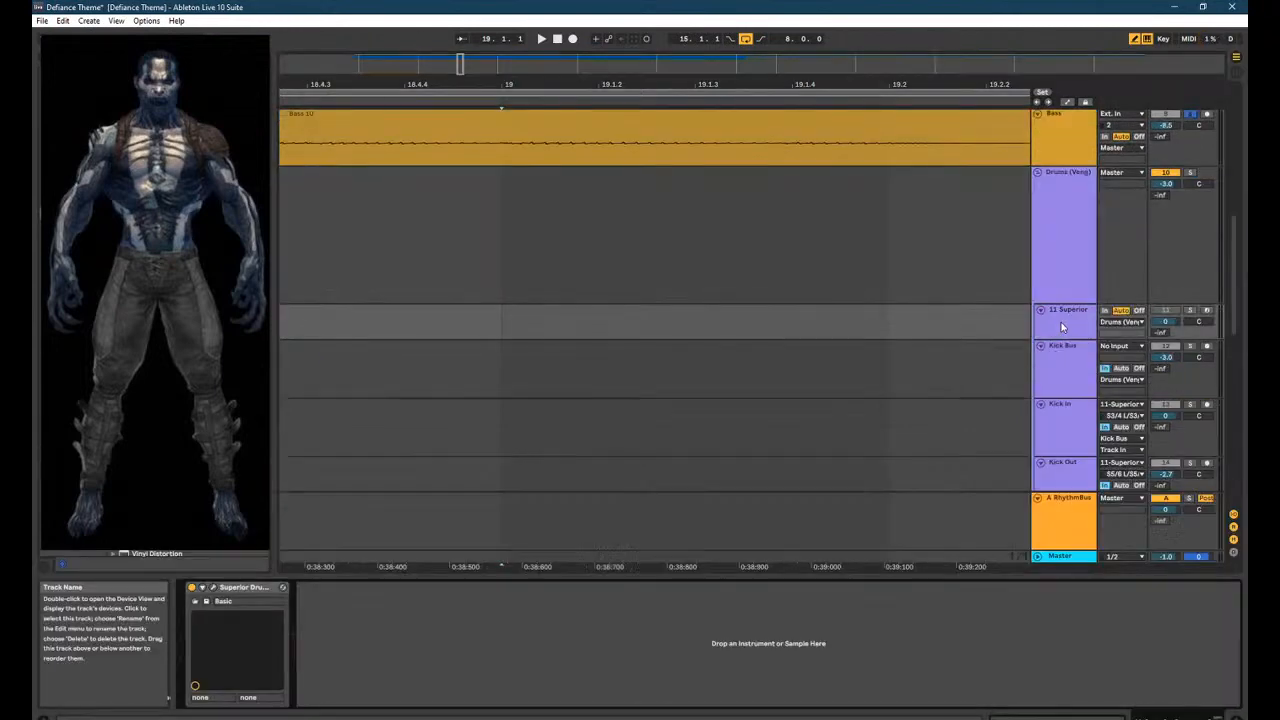
pyautogui.click(213, 588)
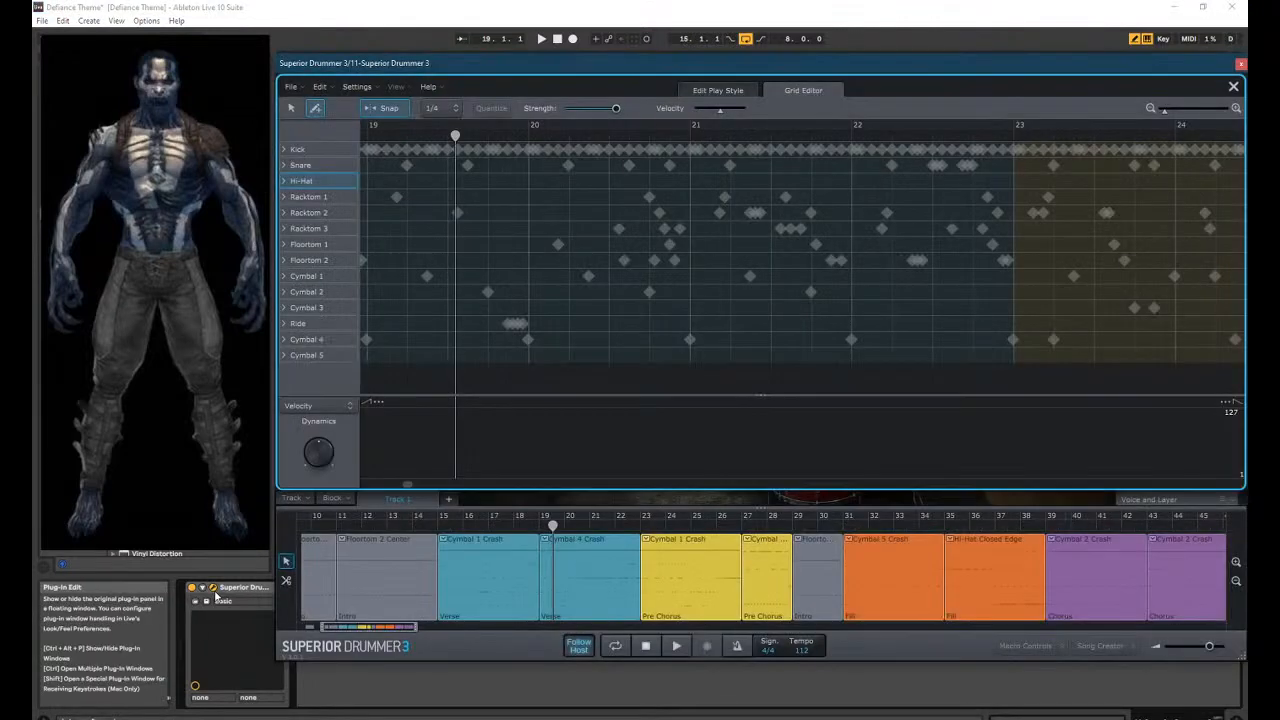
pyautogui.click(1240, 63)
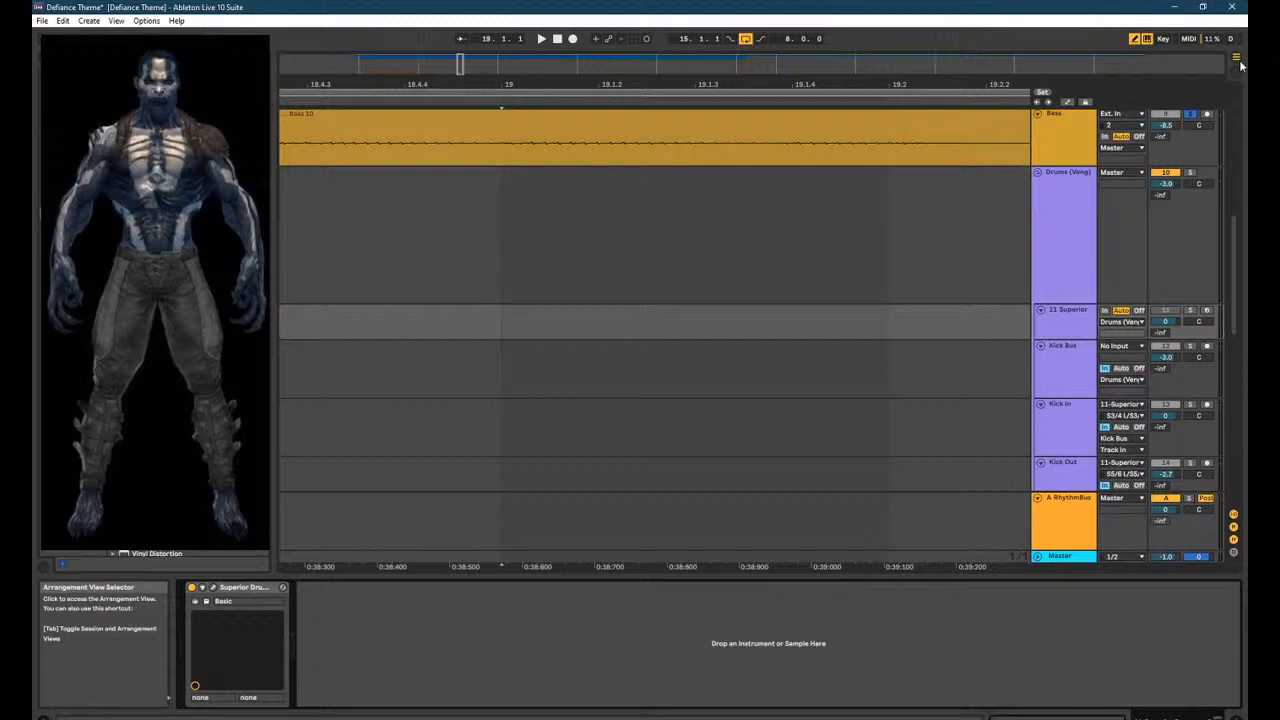
# Reopen the Bass 10 clip and examine its waveform against the beat grid from bar 10 to its end.
pyautogui.scroll(3, 421, 286)
pyautogui.doubleClick(476, 242)
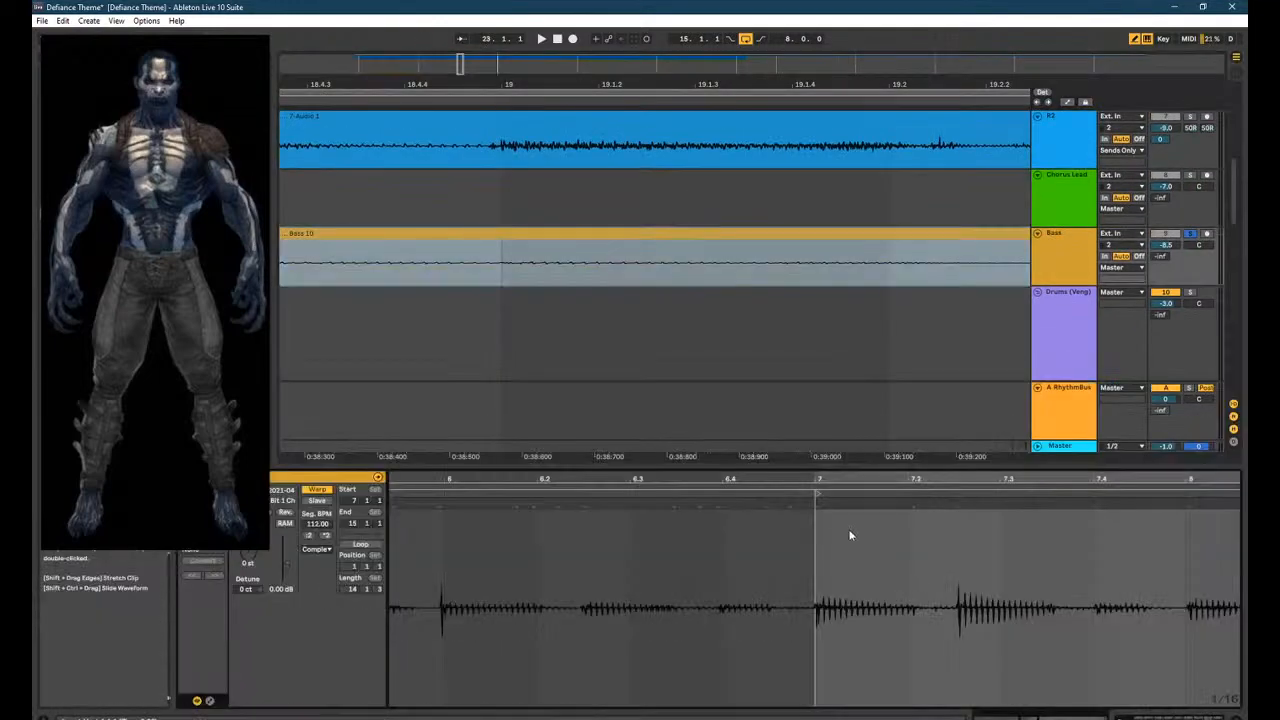
pyautogui.moveTo(864, 480); pyautogui.dragTo(652, 420)
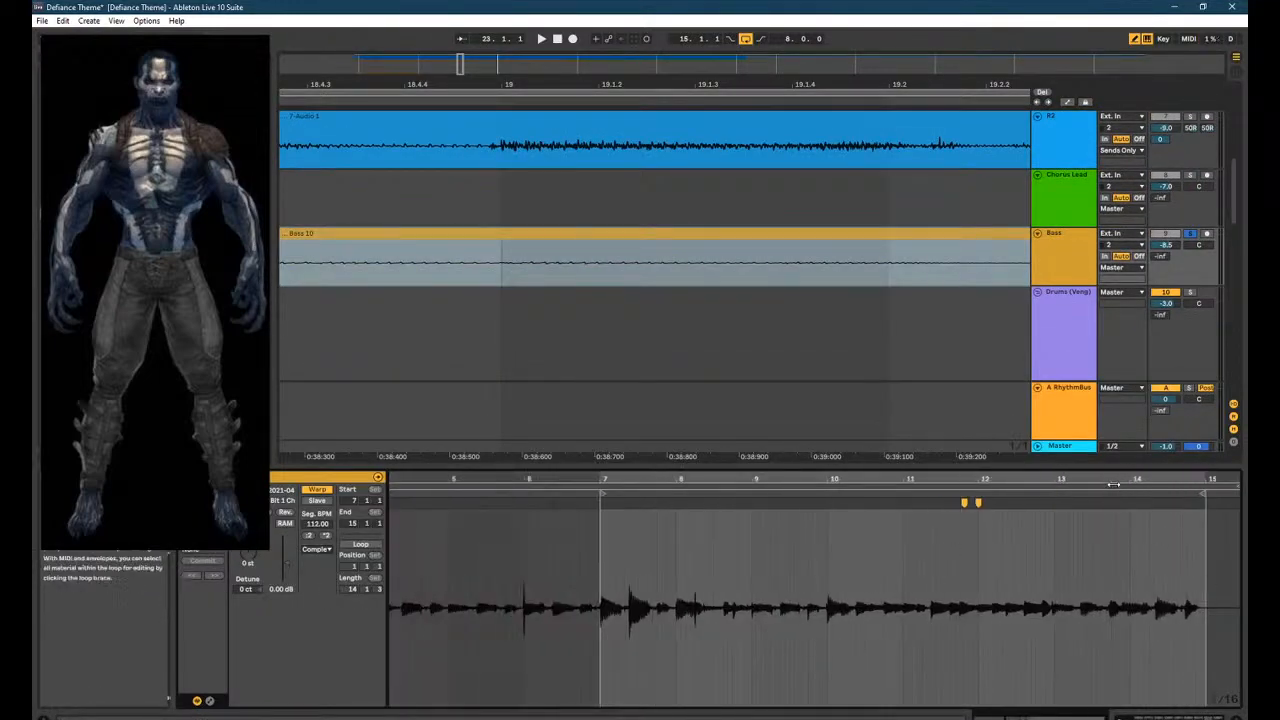
pyautogui.moveTo(1114, 482)
pyautogui.mouseDown()
pyautogui.moveTo(1114, 535)
pyautogui.moveTo(990, 535)
pyautogui.mouseUp()
pyautogui.rightClick(797, 517)
pyautogui.click(881, 485)
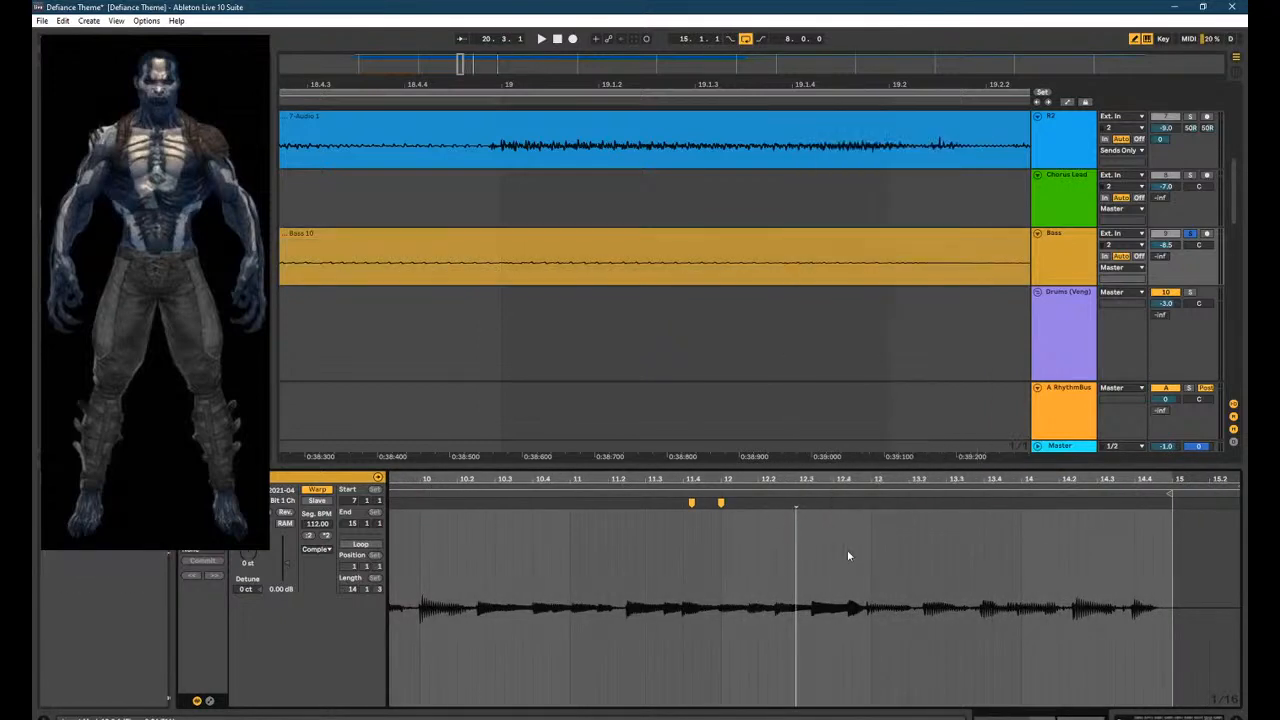
# Look over the Verse rhythm guitar tracks and open the L1 track's Pre-Chorus clip to view its waveform.
pyautogui.scroll(2, 663, 302)
pyautogui.scroll(1, 663, 302)
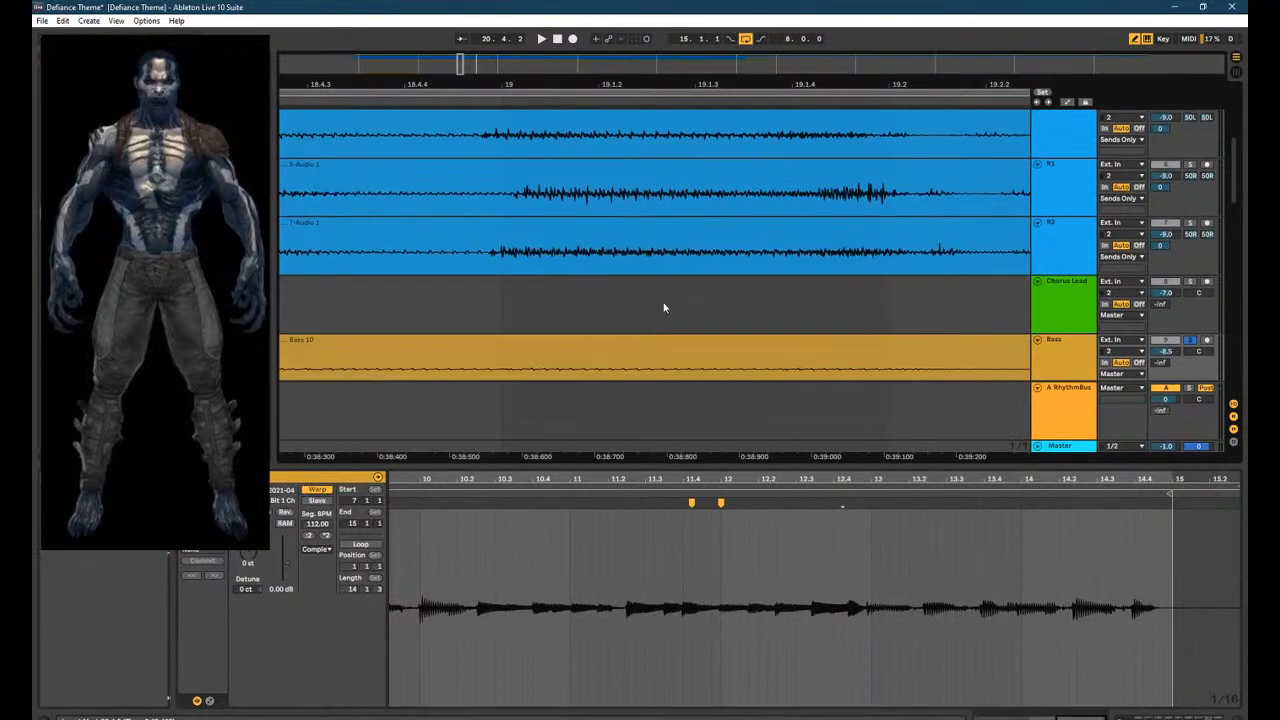
pyautogui.scroll(-4, 714, 291)
pyautogui.scroll(3, 714, 300)
pyautogui.scroll(-5, 710, 300)
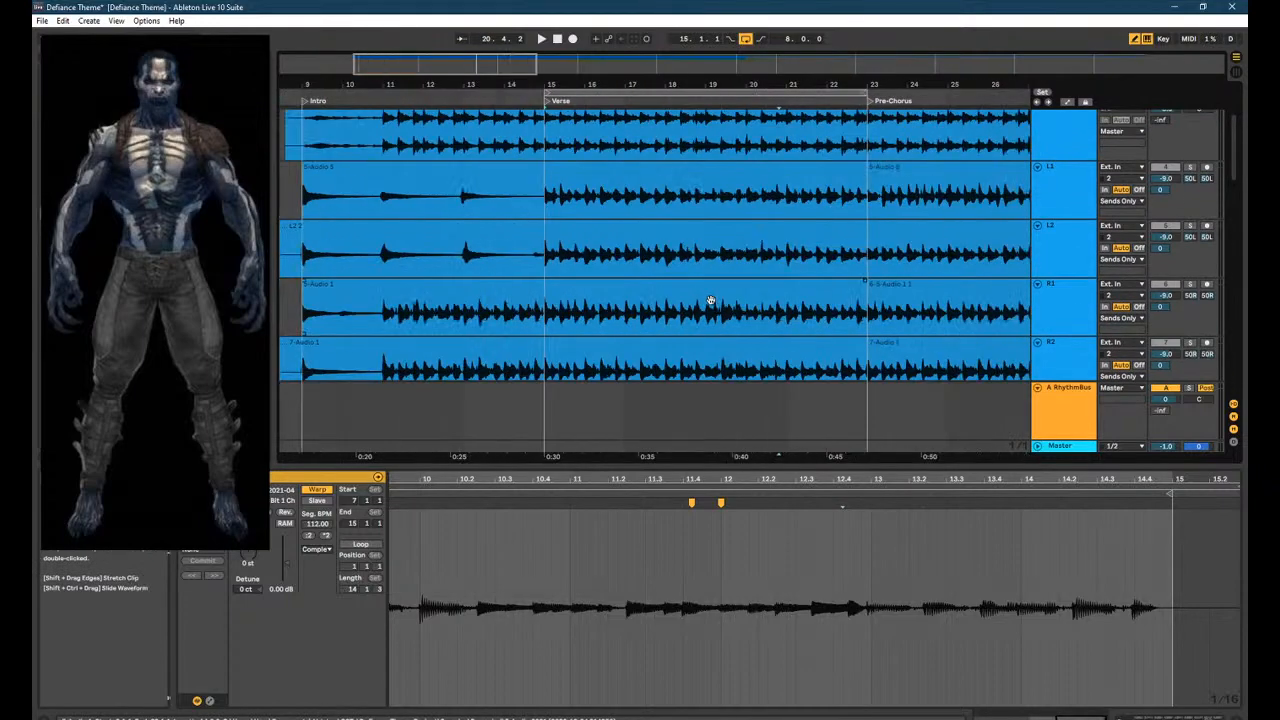
pyautogui.scroll(-2, 710, 300)
pyautogui.scroll(3, 710, 299)
pyautogui.click(1074, 149)
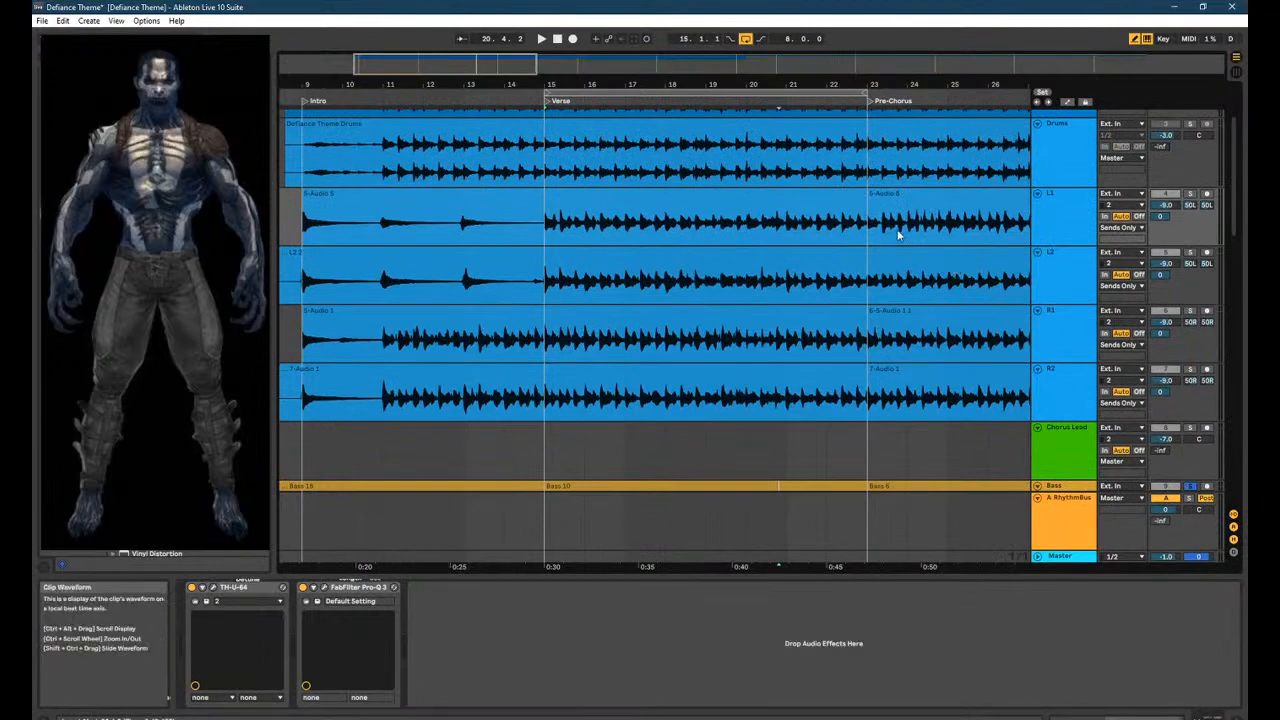
pyautogui.click(897, 193)
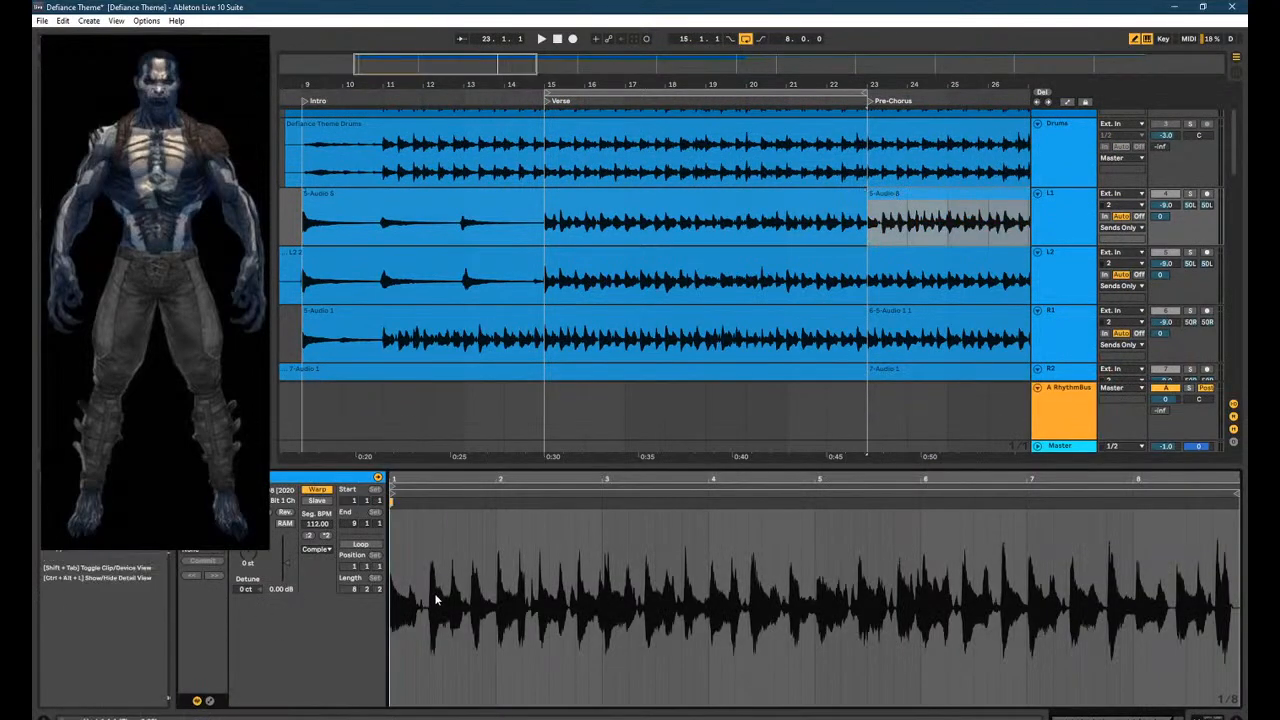
# Set the L1 Pre-Chorus clip's grid to 1/16 and finally to 1/4, placing the insert marker at beat 3.
pyautogui.rightClick(550, 556)
pyautogui.click(638, 516)
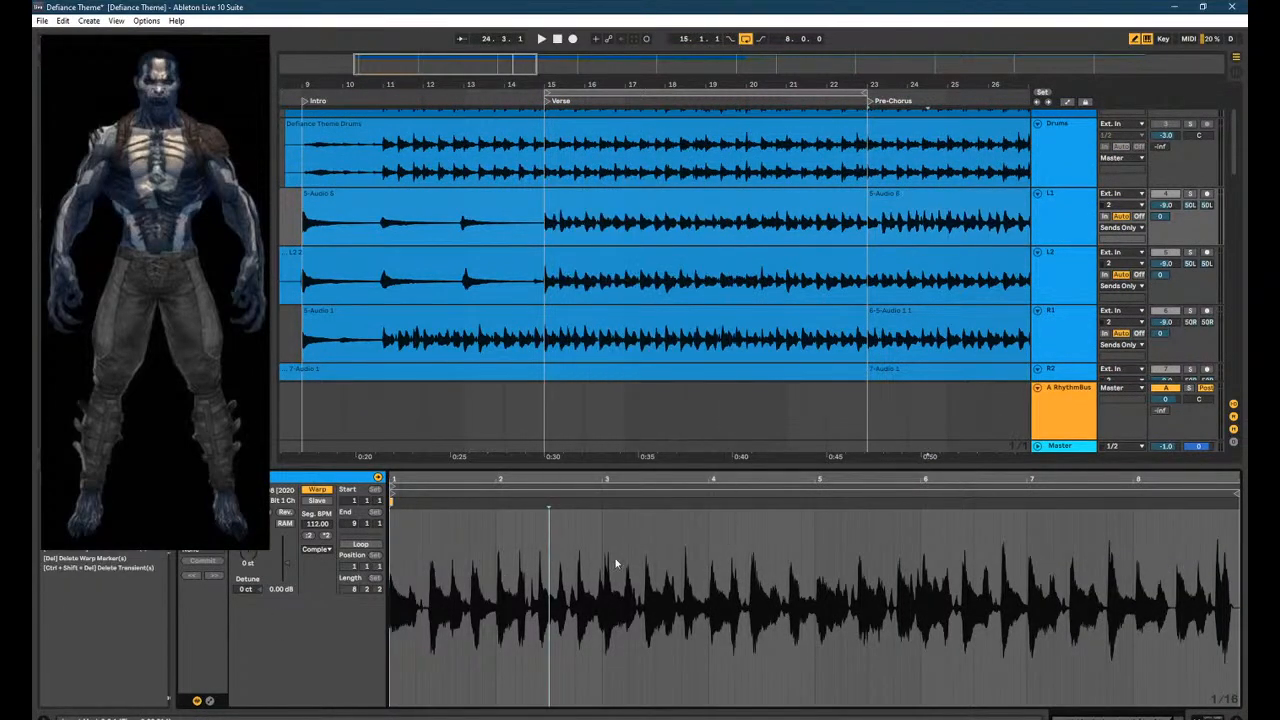
pyautogui.rightClick(605, 566)
pyautogui.click(645, 526)
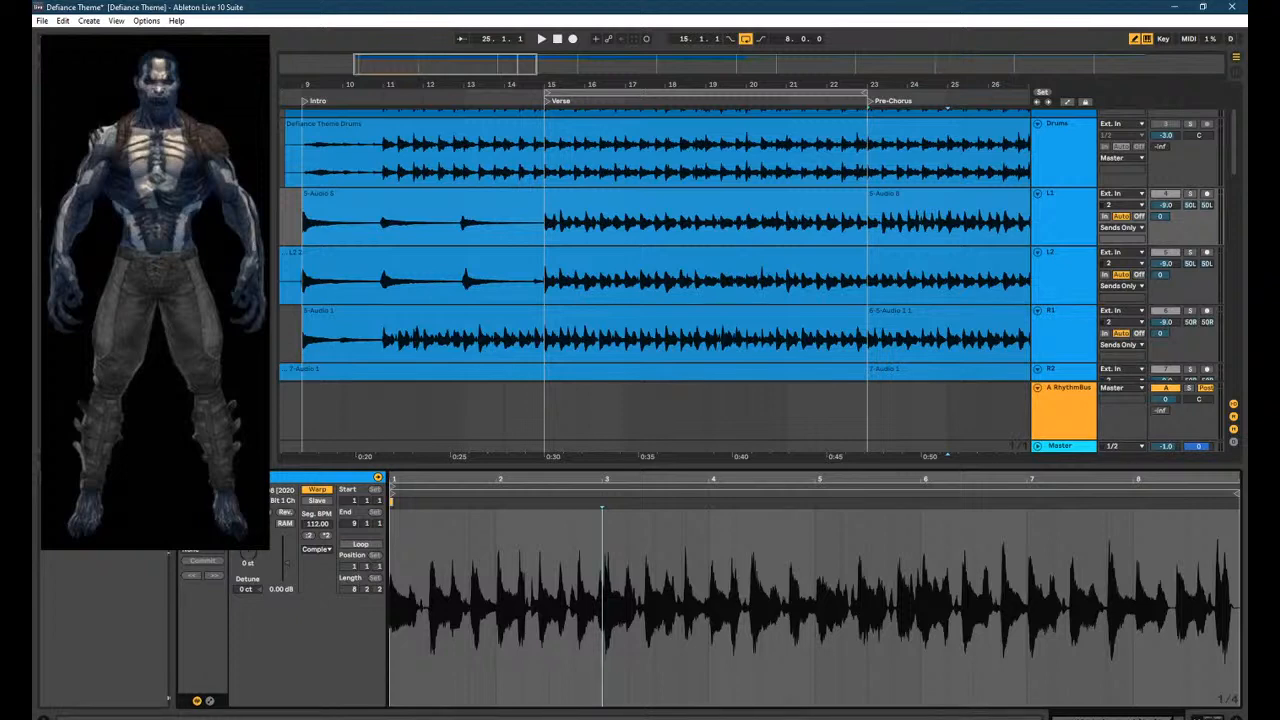
# Switch to a private Firefox window and search the web for melodyne.
pyautogui.rightClick(143, 719)
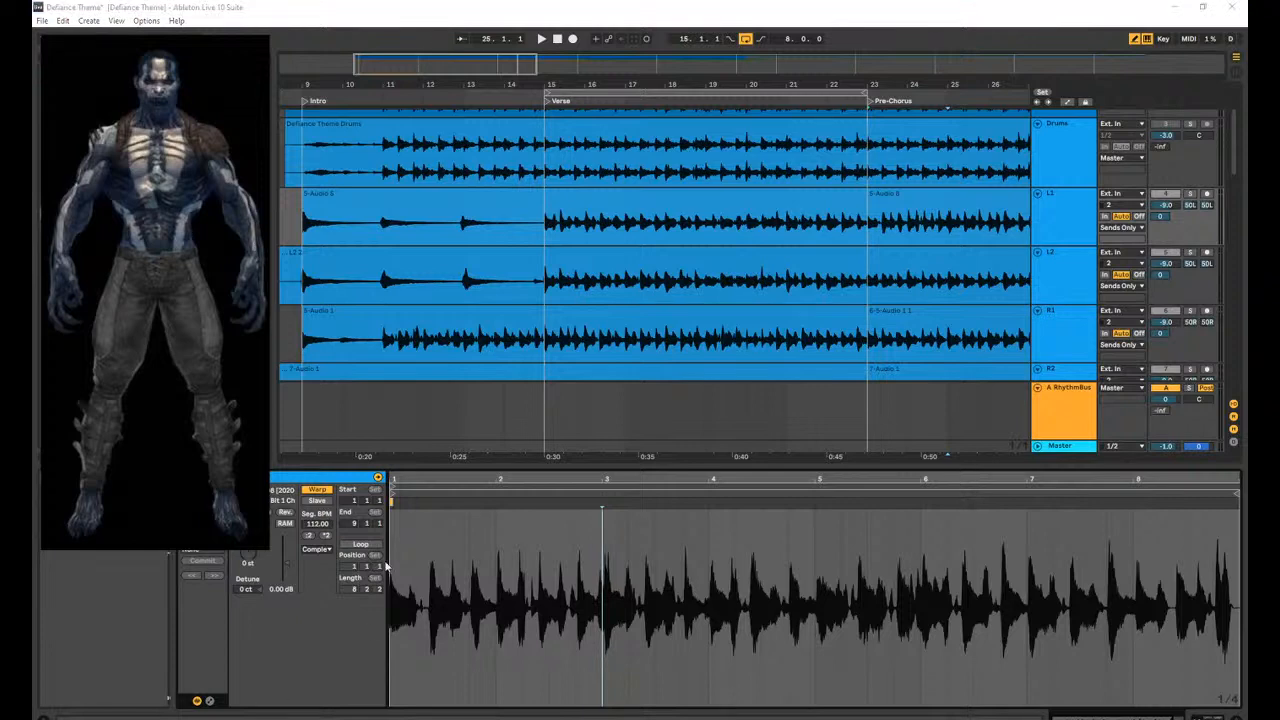
pyautogui.click(601, 232)
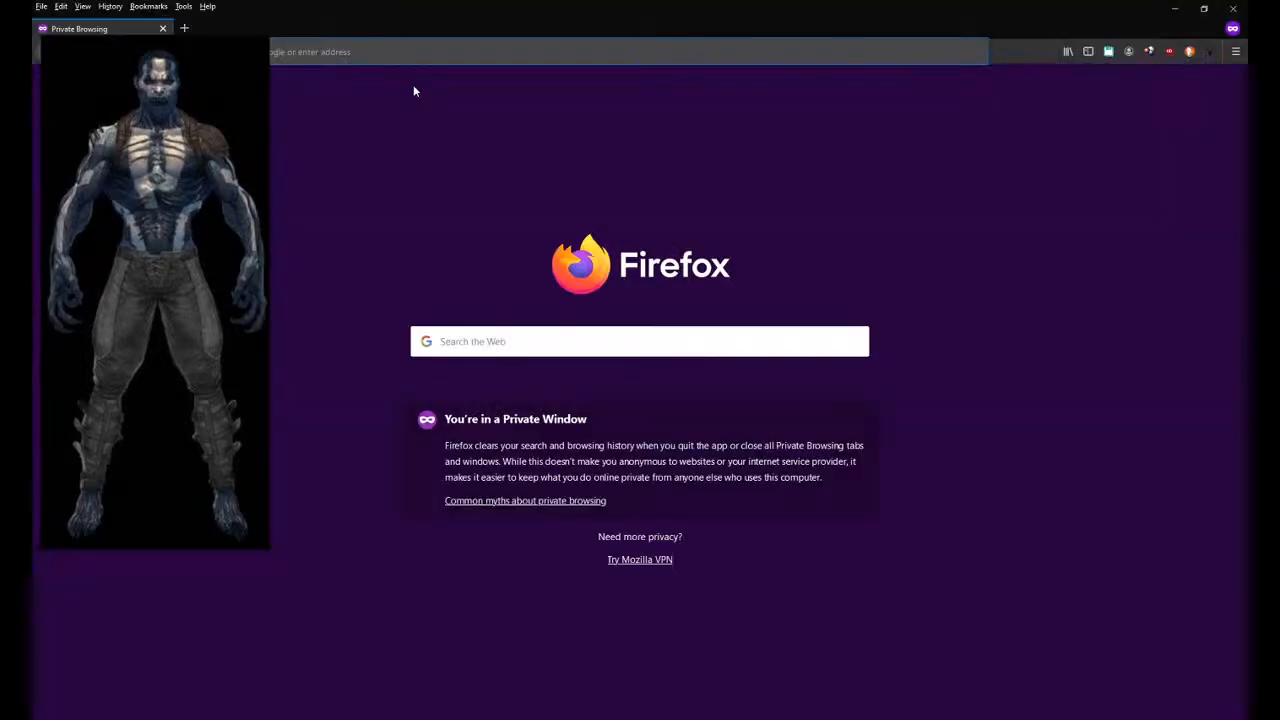
pyautogui.click(632, 360)
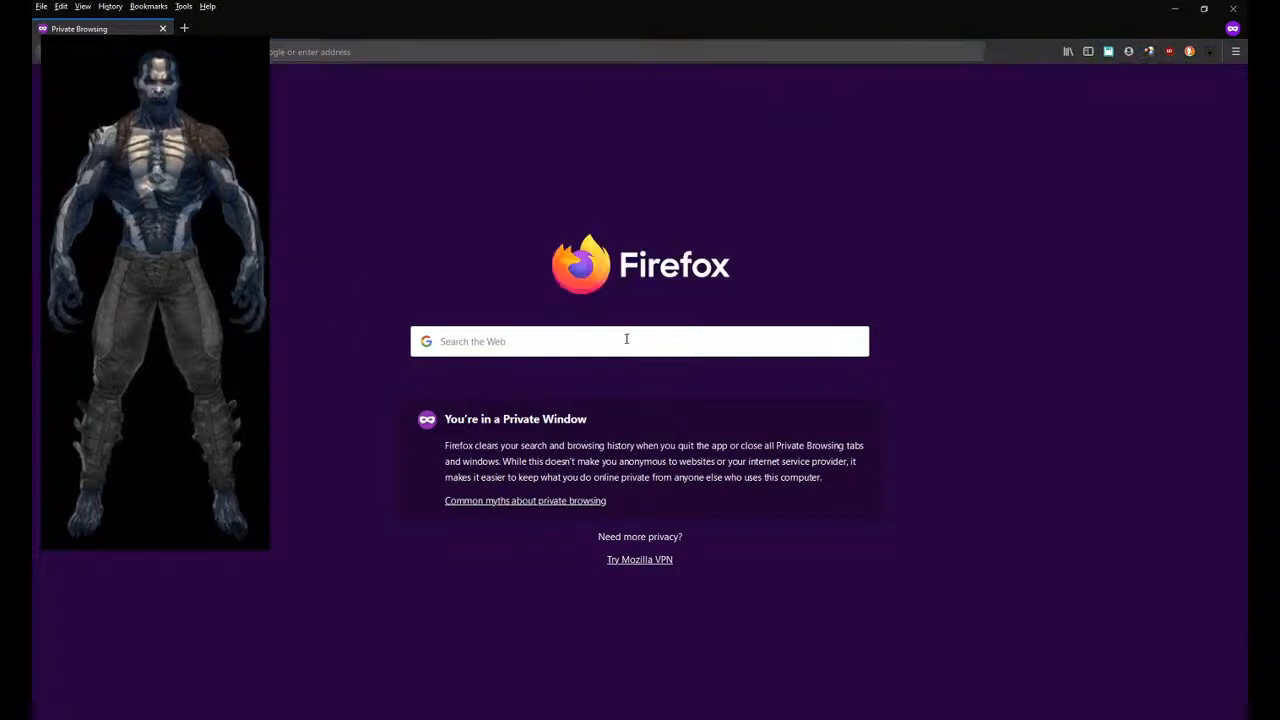
pyautogui.click(626, 338)
pyautogui.write('dyne')
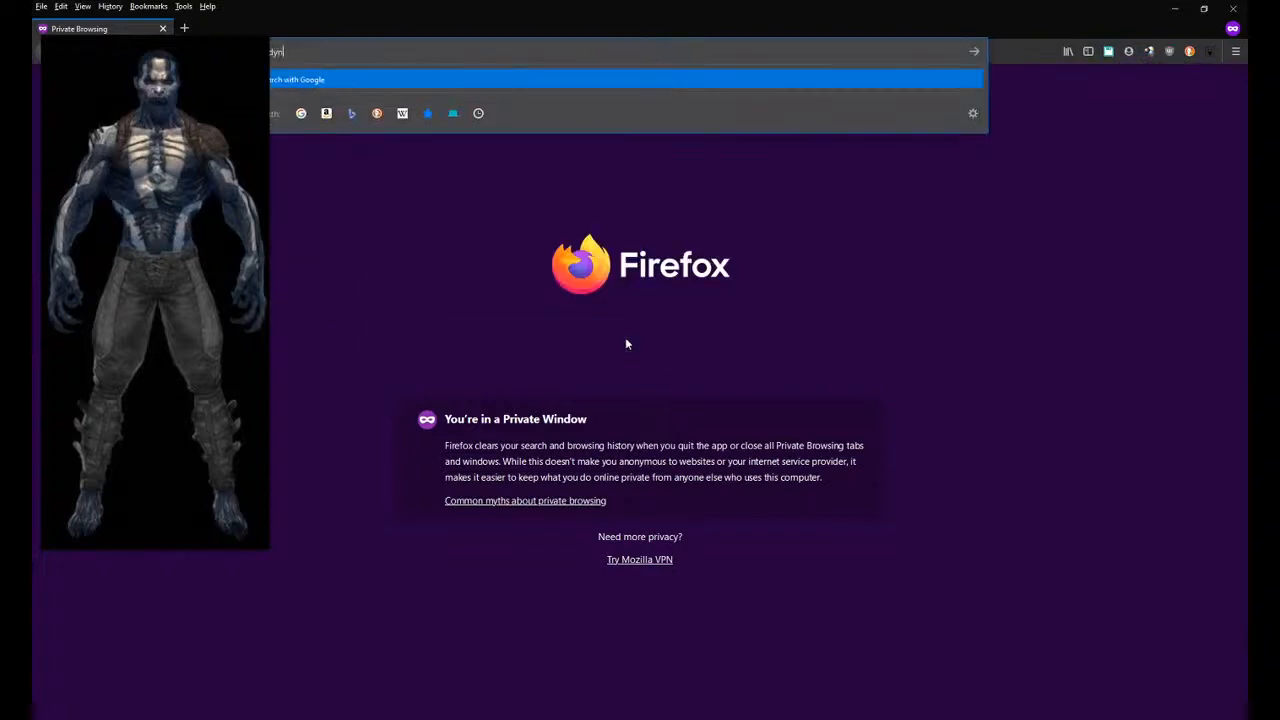
pyautogui.press('Return')
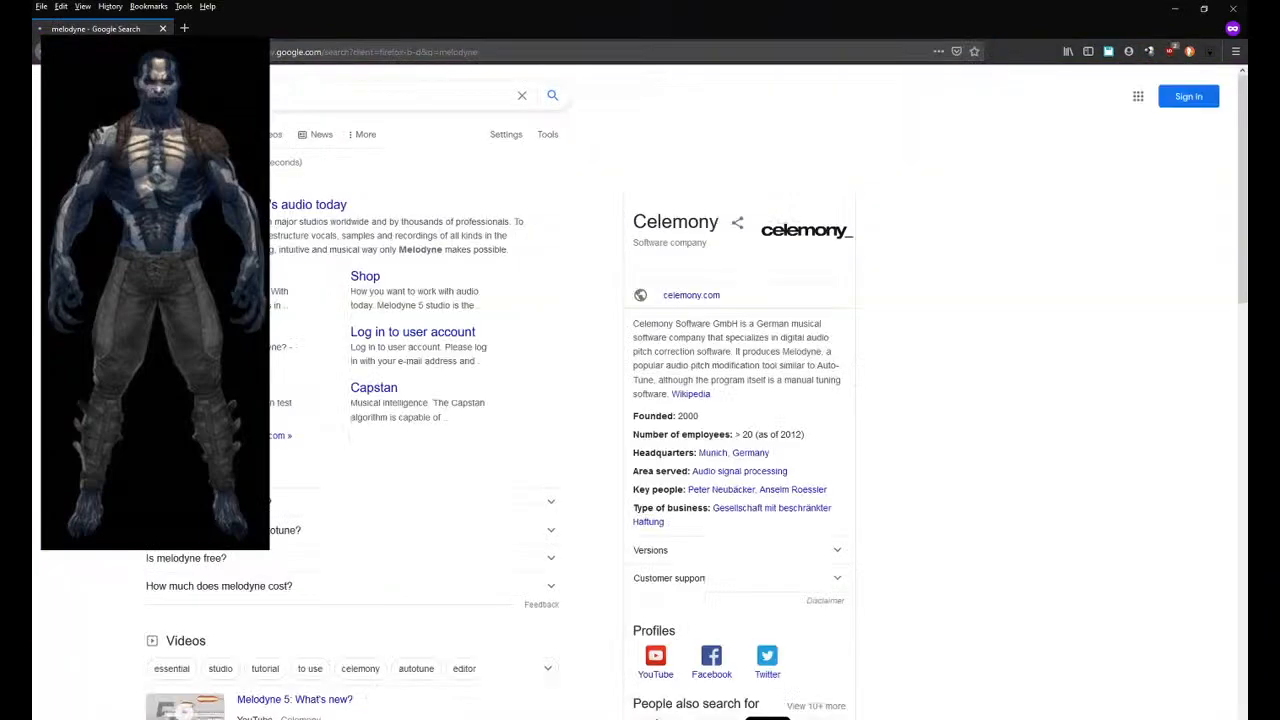
# Show the image results, view the Sound On Sound Celemony Melodyne 5 picture on its own and enlarge it to 170%.
pyautogui.click(212, 134)
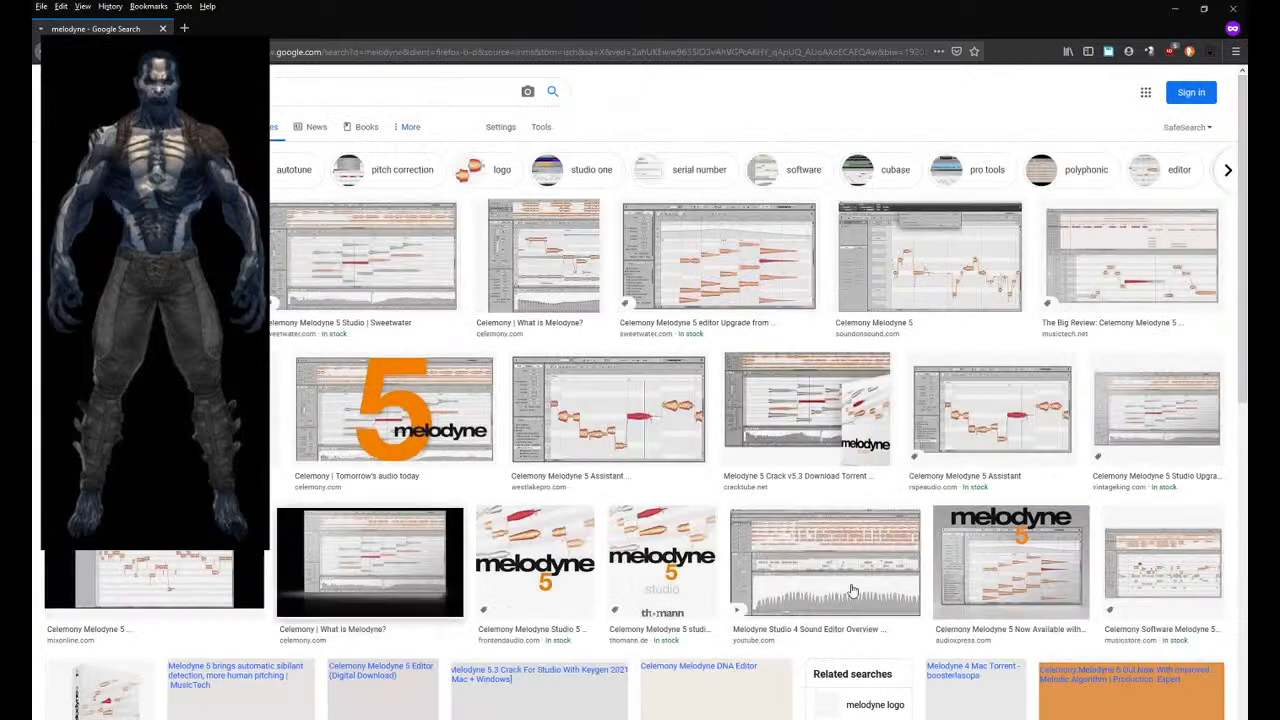
pyautogui.click(930, 272)
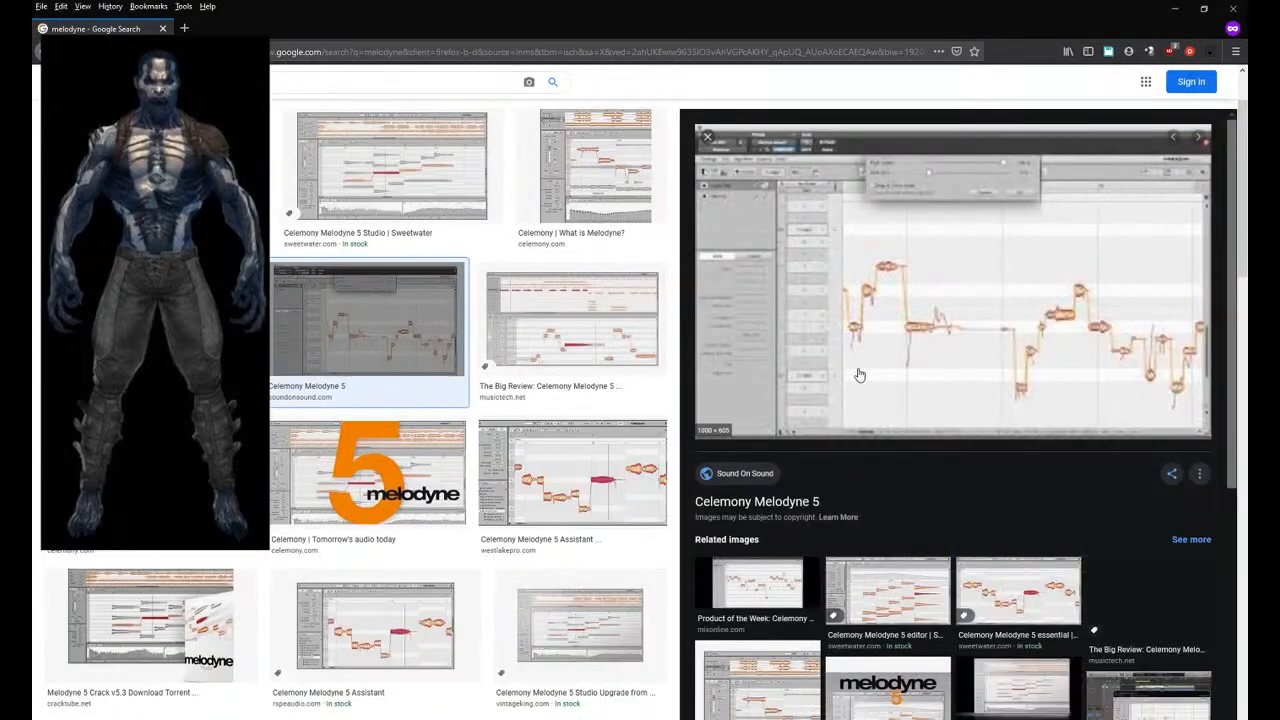
pyautogui.rightClick(866, 231)
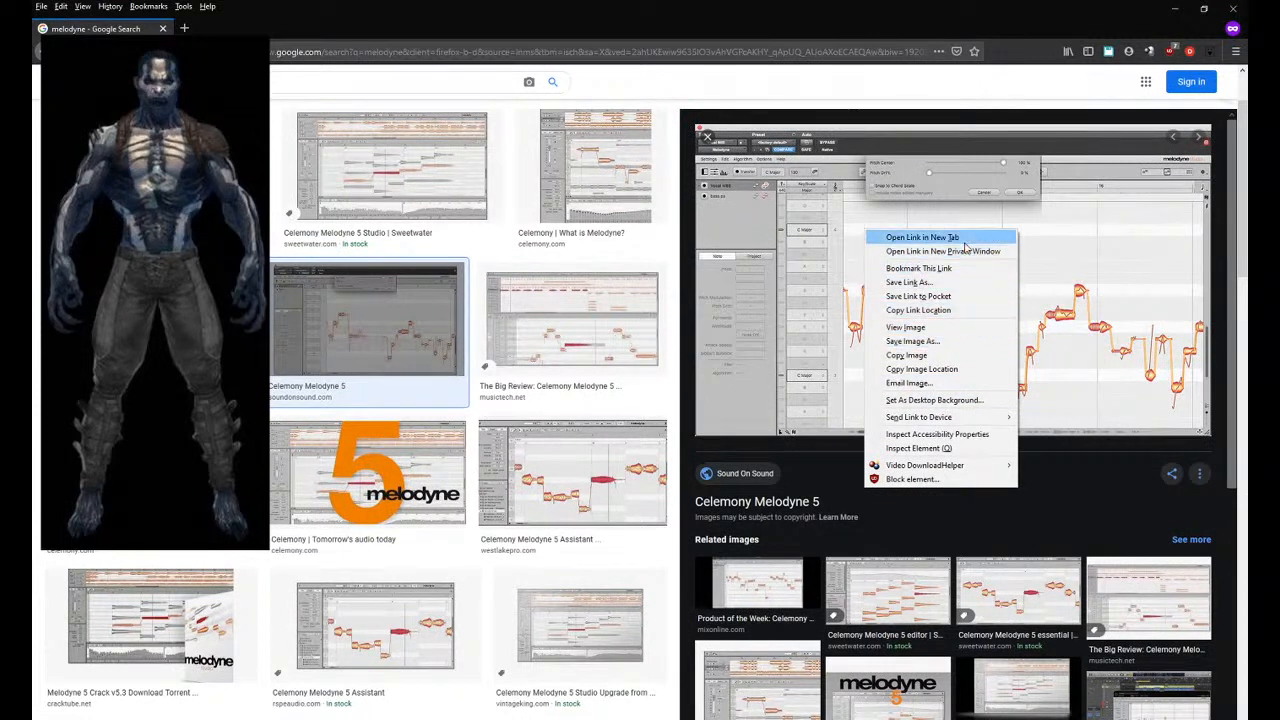
pyautogui.click(950, 327)
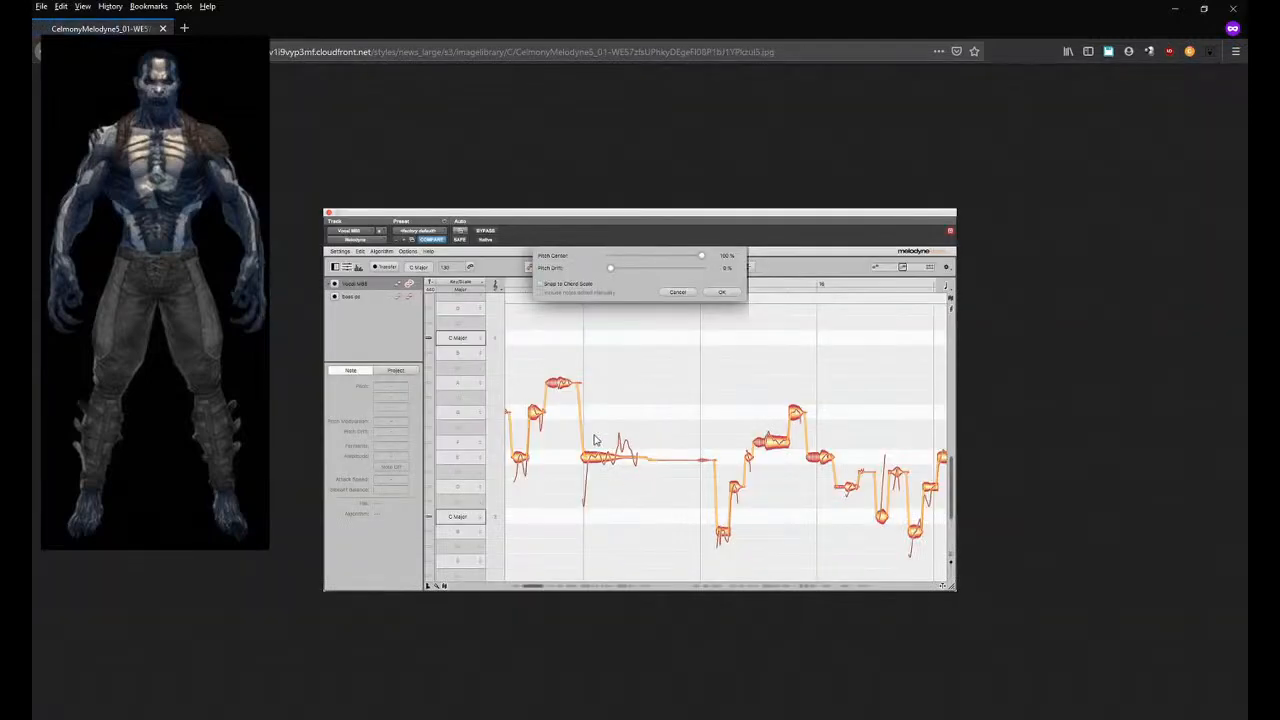
pyautogui.scroll(5, 640, 490)
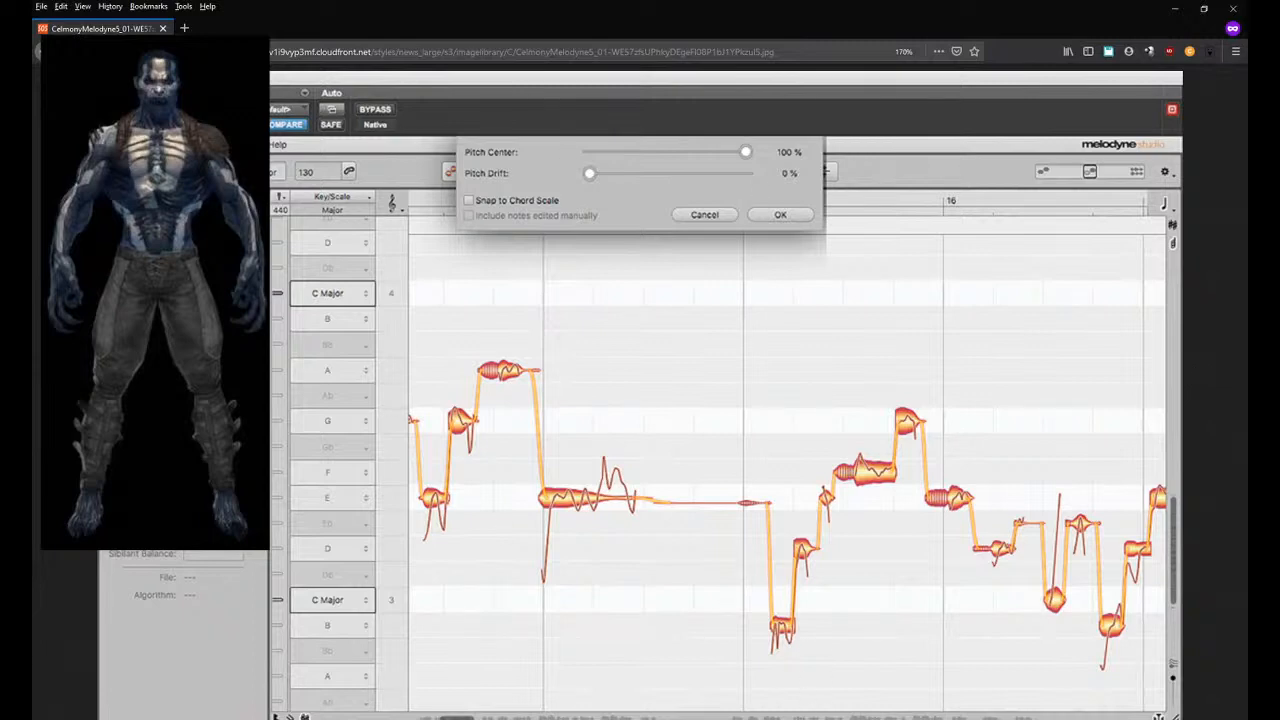
# Switch back to Ableton Live and open the TH-U-64 plug-in window of the R1 track.
pyautogui.click(920, 718)
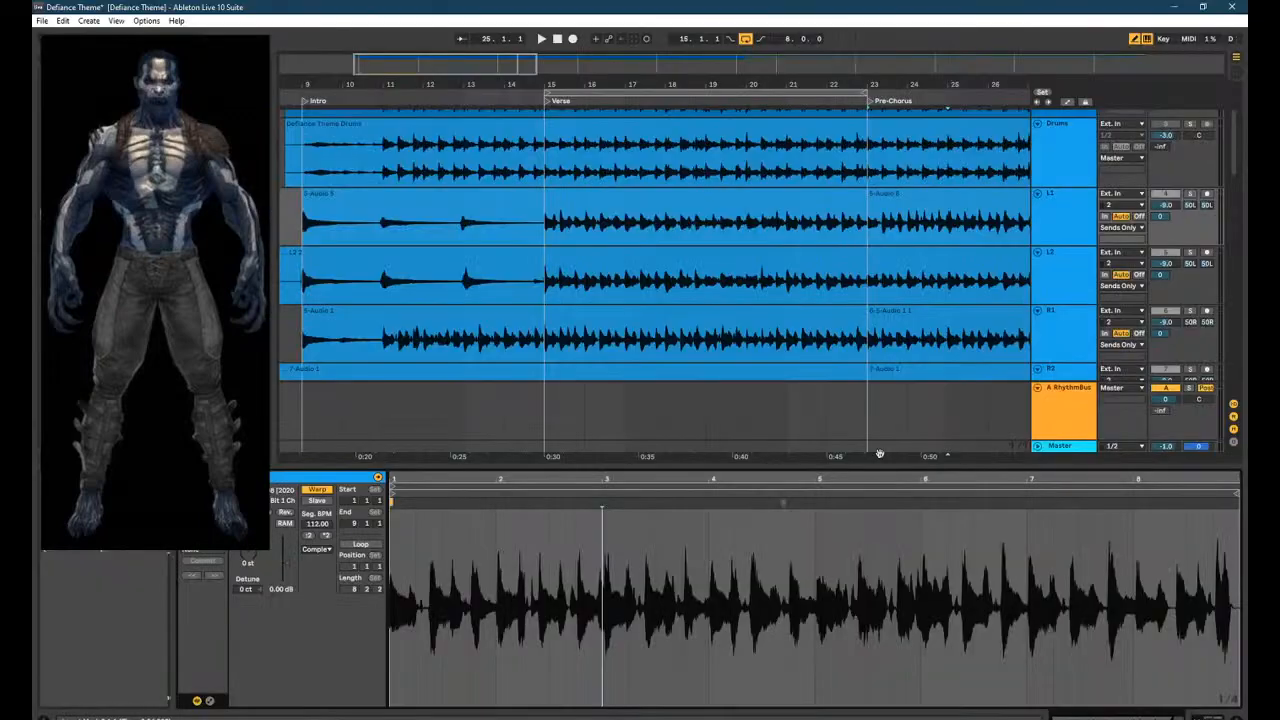
pyautogui.click(1050, 345)
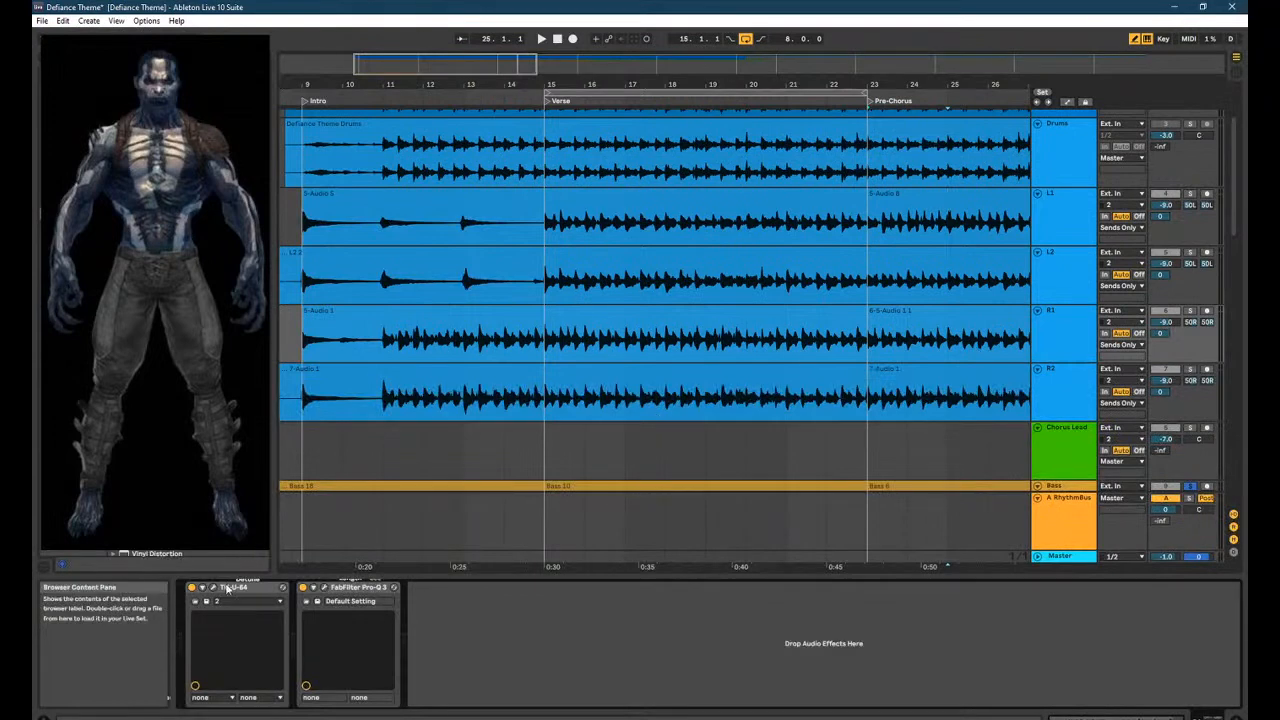
pyautogui.click(213, 594)
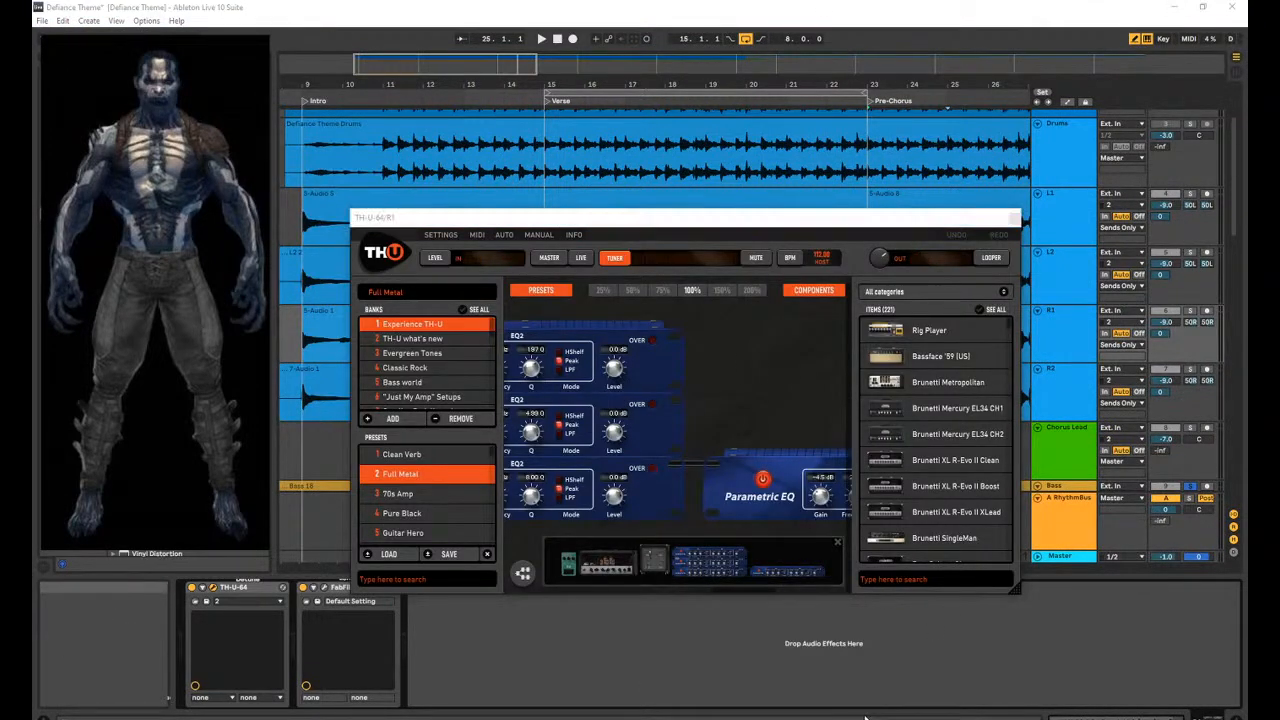
# Return to Firefox, search for vocal comp in a new tab and show the image results.
pyautogui.hotkey('alt', 'Tab')
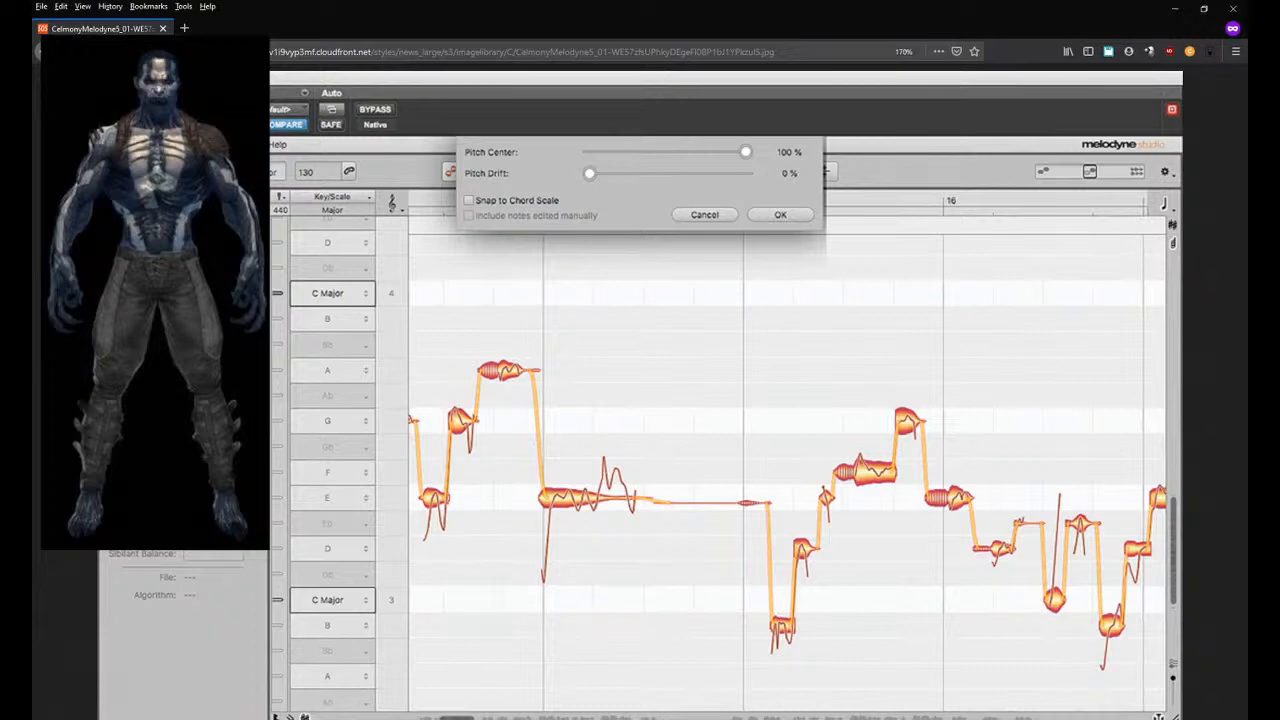
pyautogui.moveTo(328, 719)
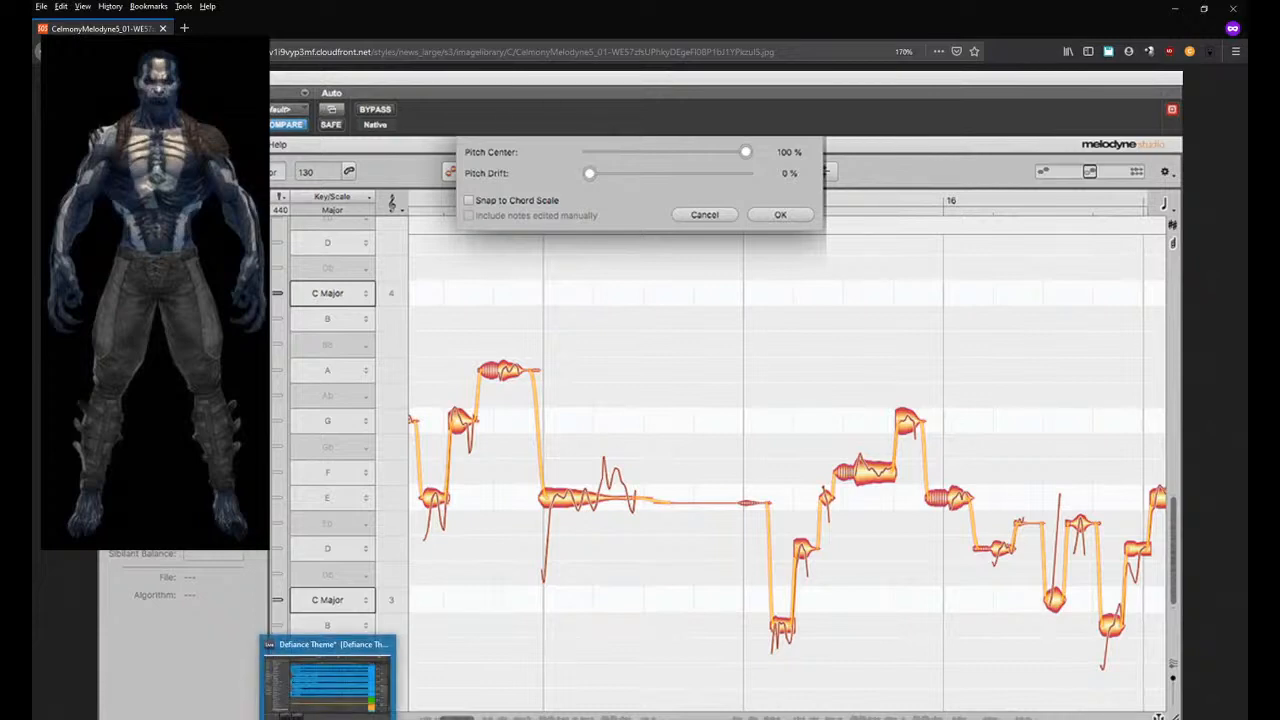
pyautogui.click(185, 28)
pyautogui.write('co')
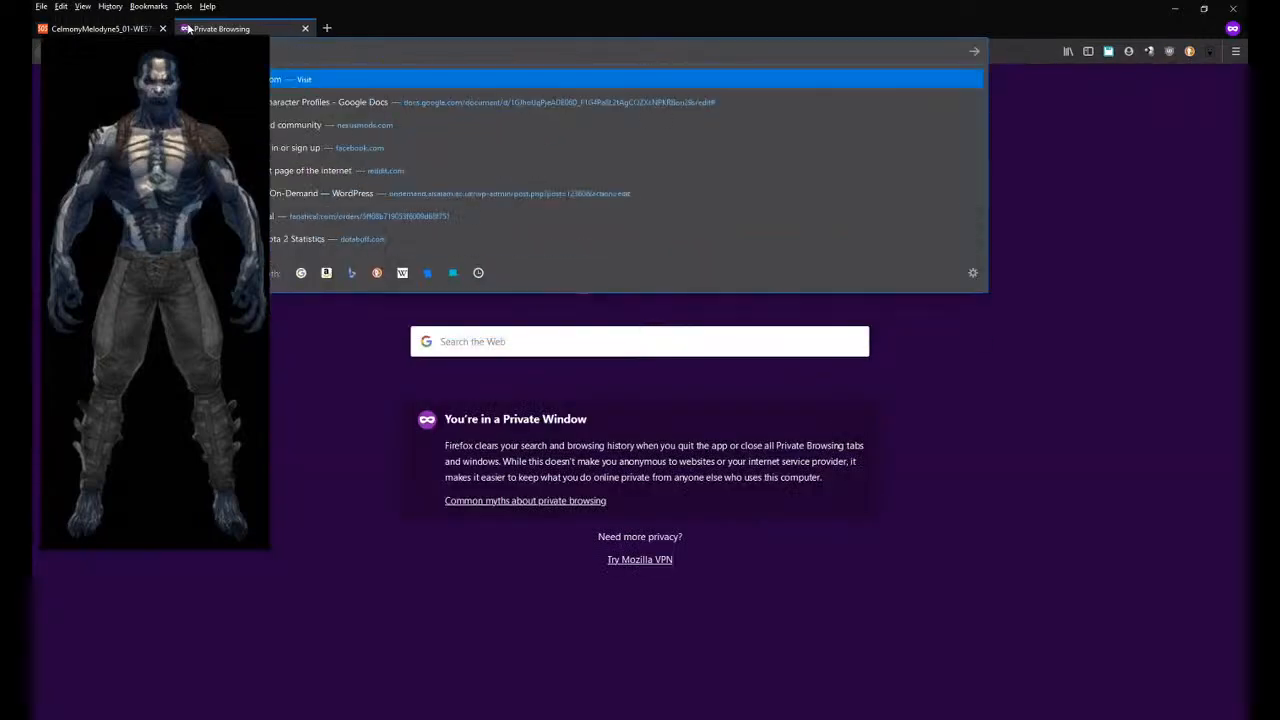
pyautogui.write('ocal comp')
pyautogui.press('Return')
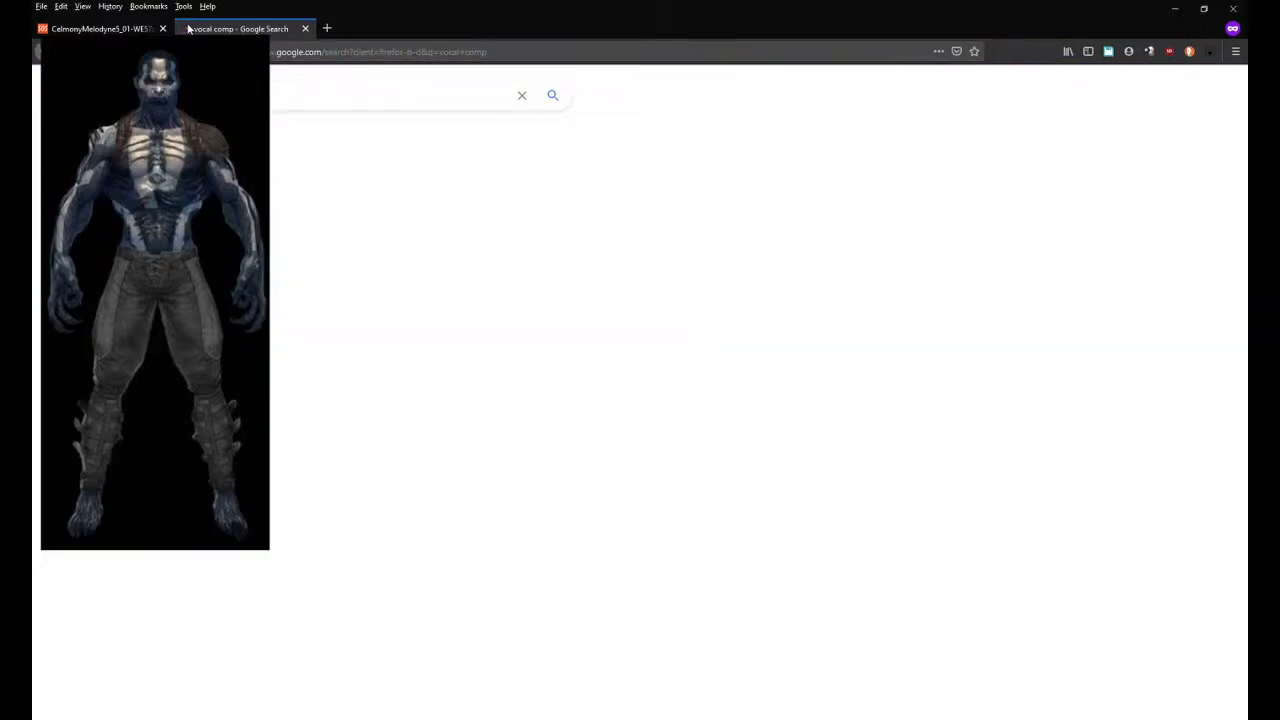
pyautogui.click(207, 134)
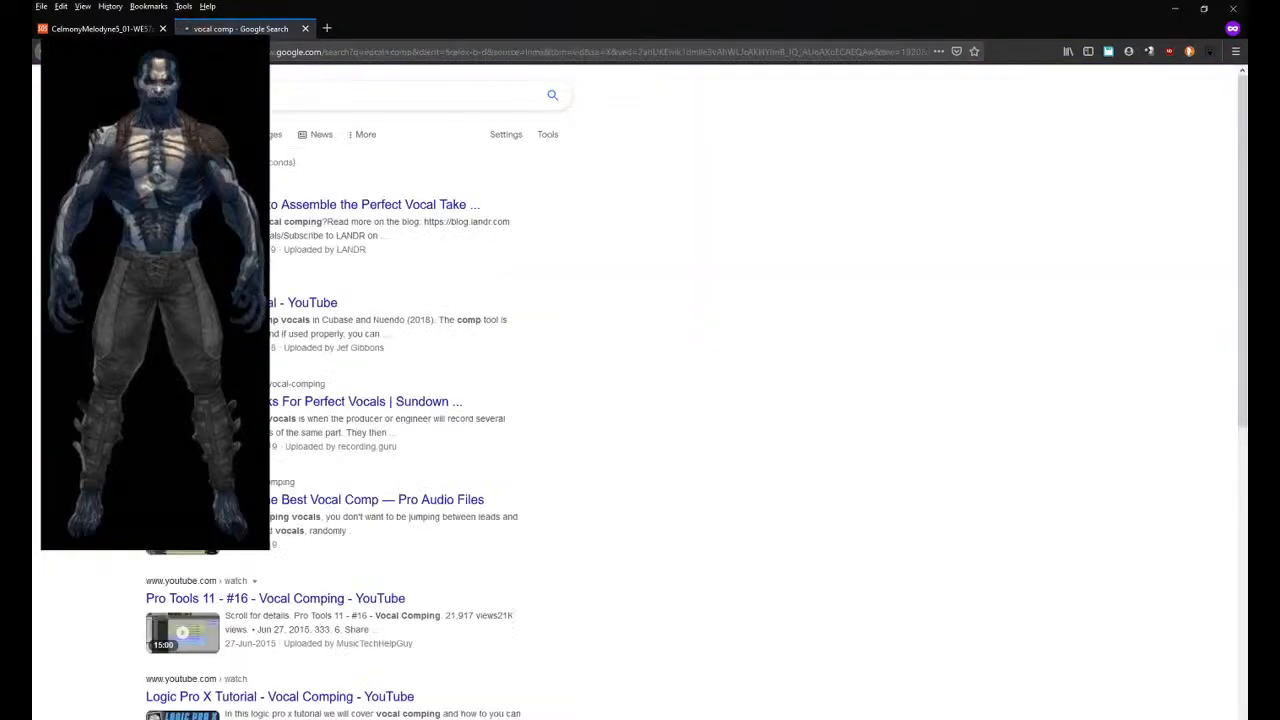
pyautogui.click(258, 134)
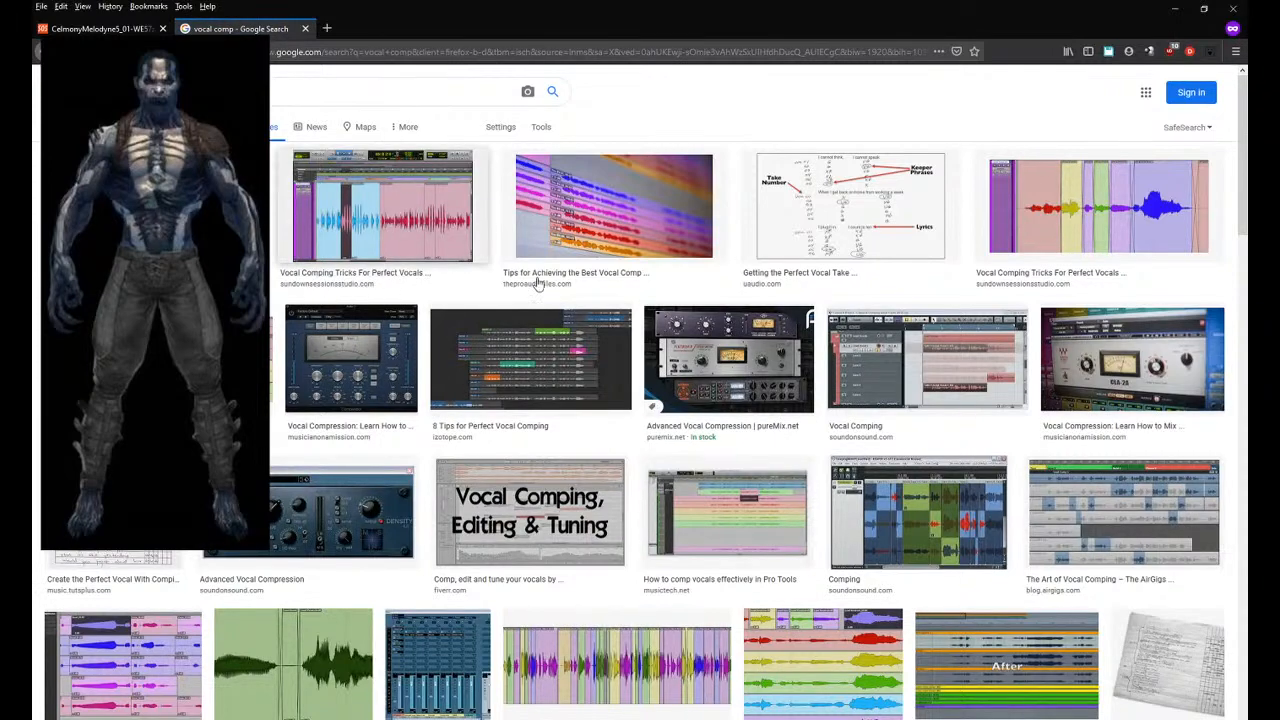
# View the Sundown Sessions Studio, AirGigs and Studio One 3 vocal comping images among the results.
pyautogui.click(1050, 236)
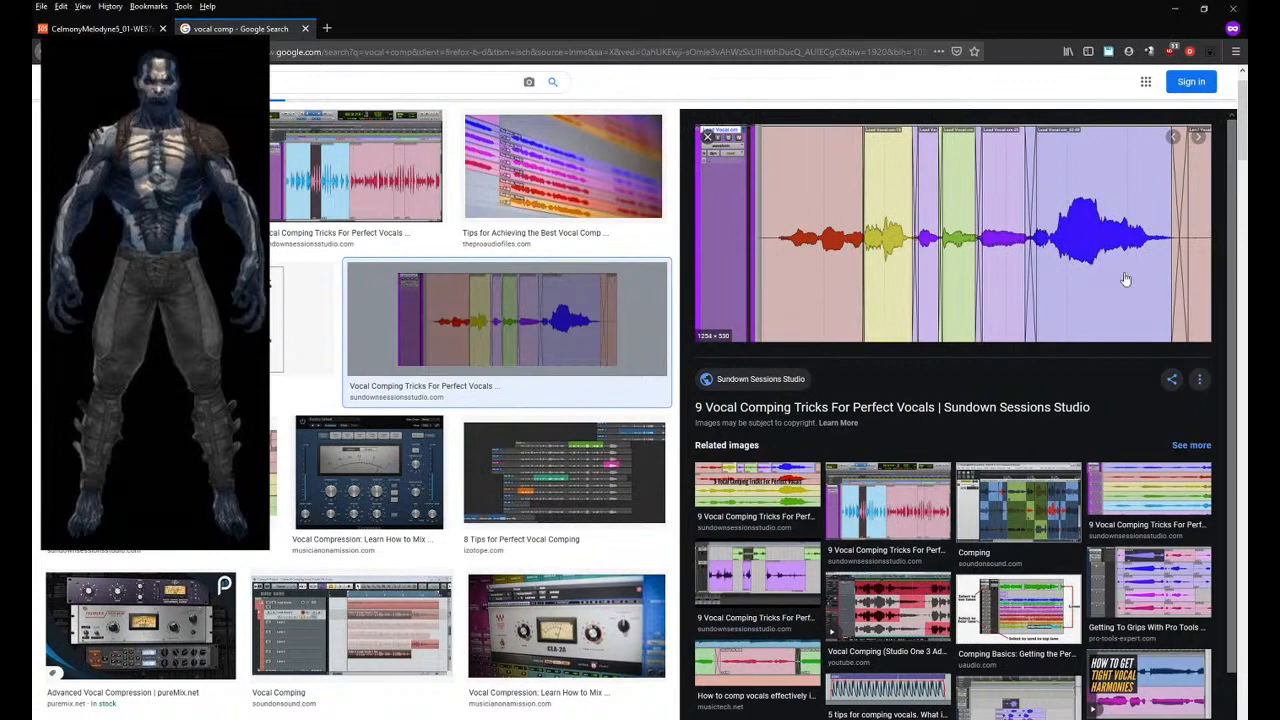
pyautogui.click(1183, 500)
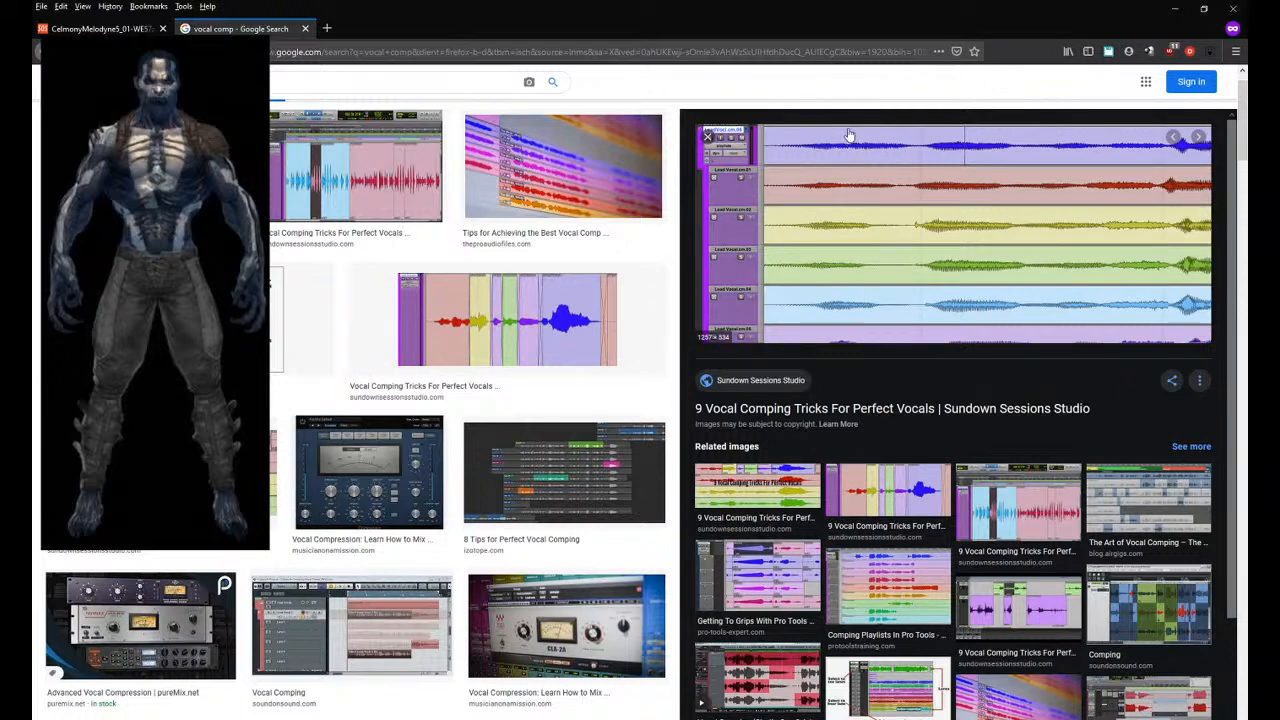
pyautogui.click(1132, 500)
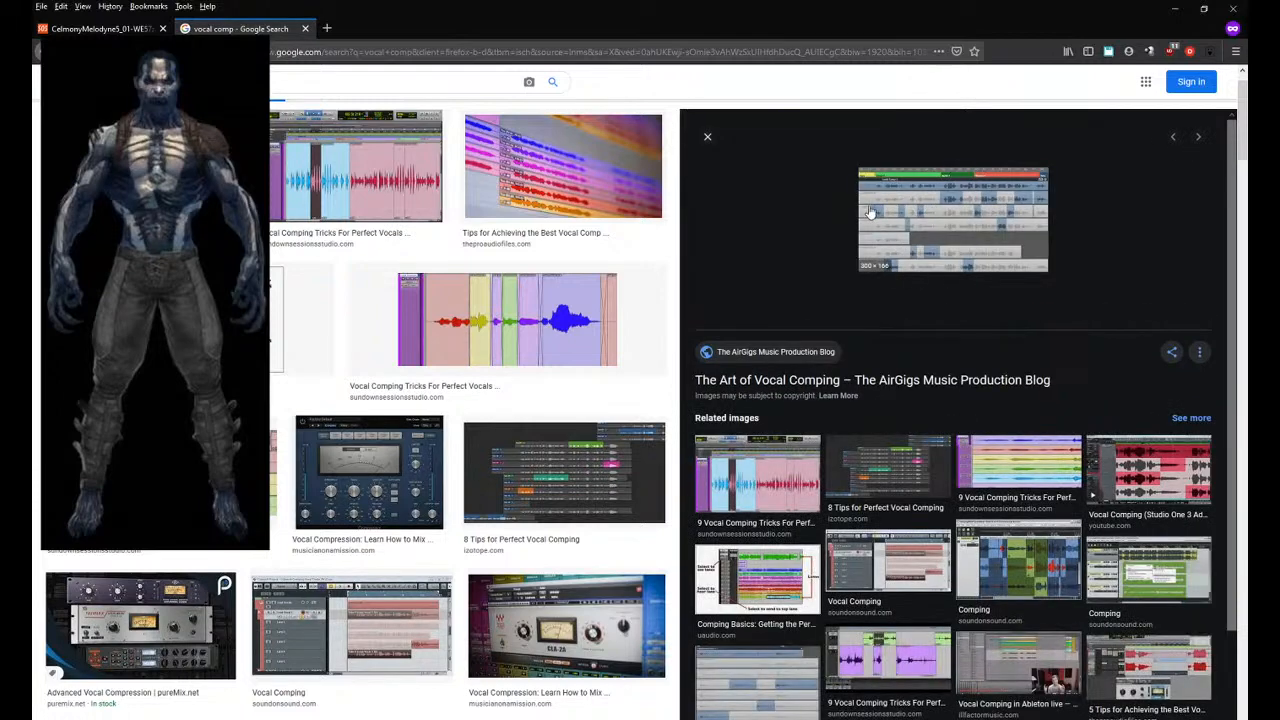
pyautogui.click(1172, 475)
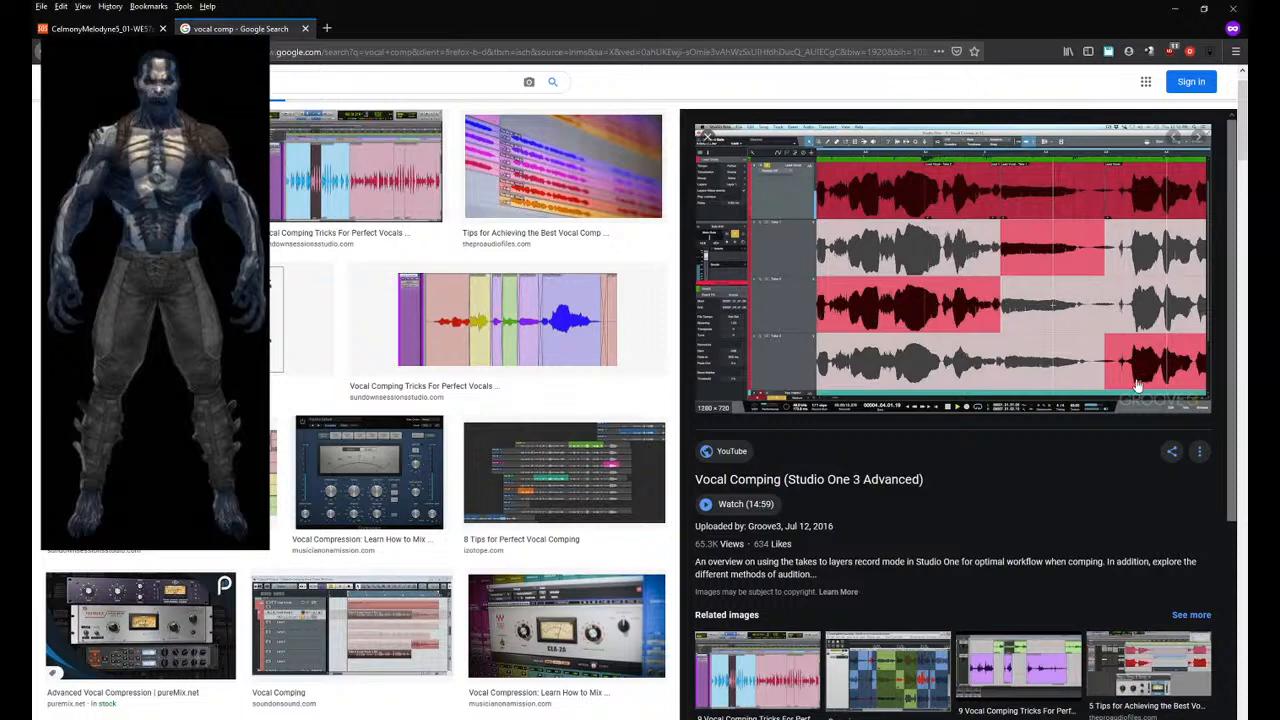
pyautogui.scroll(-3, 1137, 385)
pyautogui.scroll(3, 1100, 371)
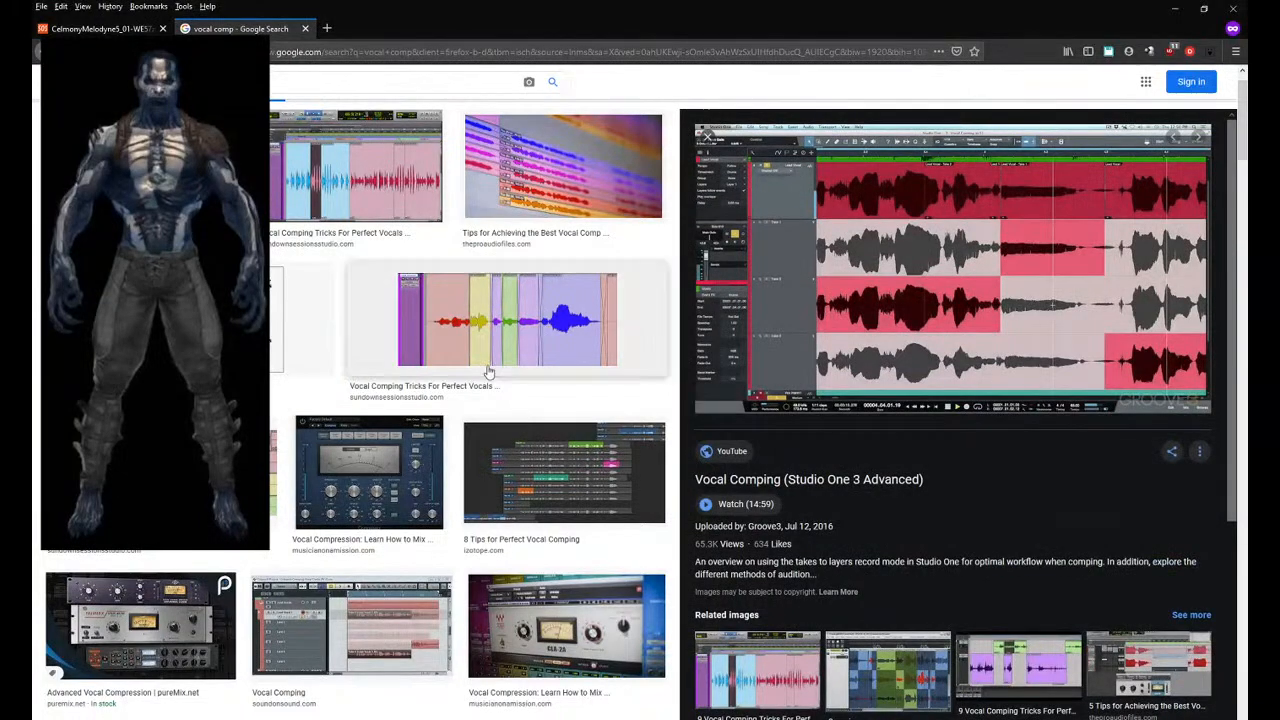
# View further vocal comping images from Sundown Sessions Studio, iZotope, Pro Audio Files and Universal Audio.
pyautogui.click(466, 300)
pyautogui.scroll(-4, 466, 300)
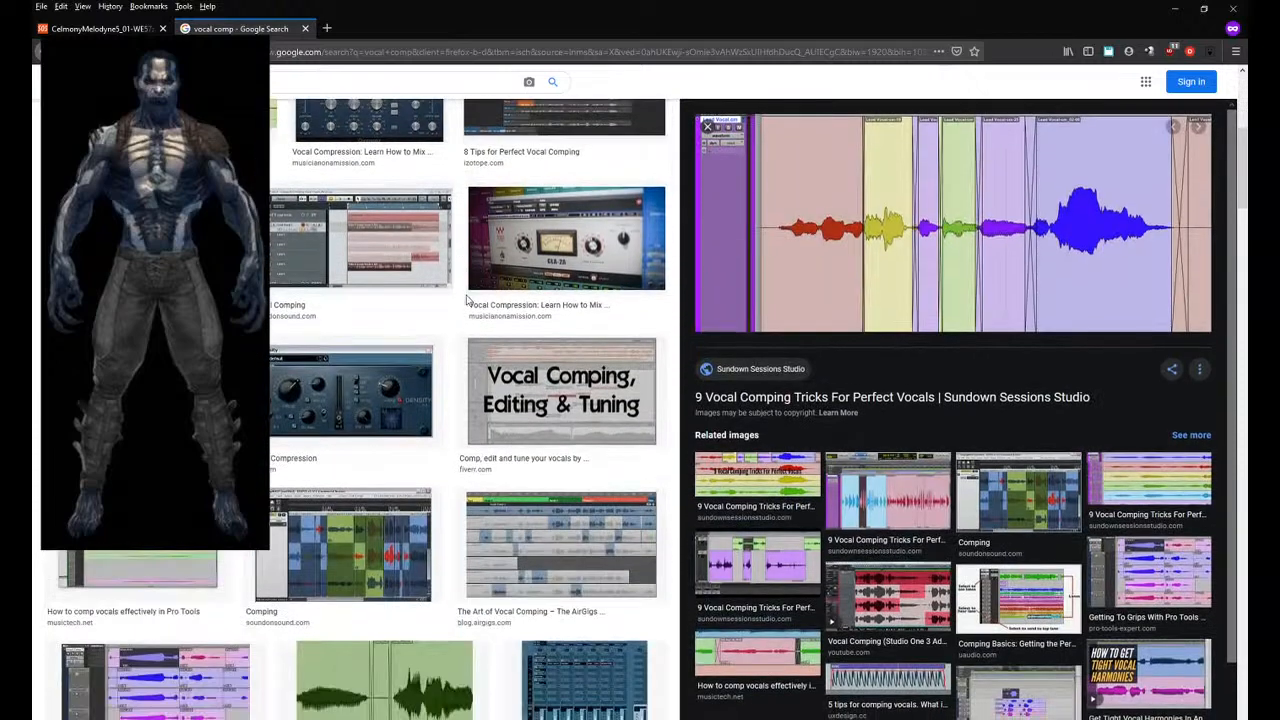
pyautogui.scroll(-3, 466, 300)
pyautogui.scroll(8, 466, 294)
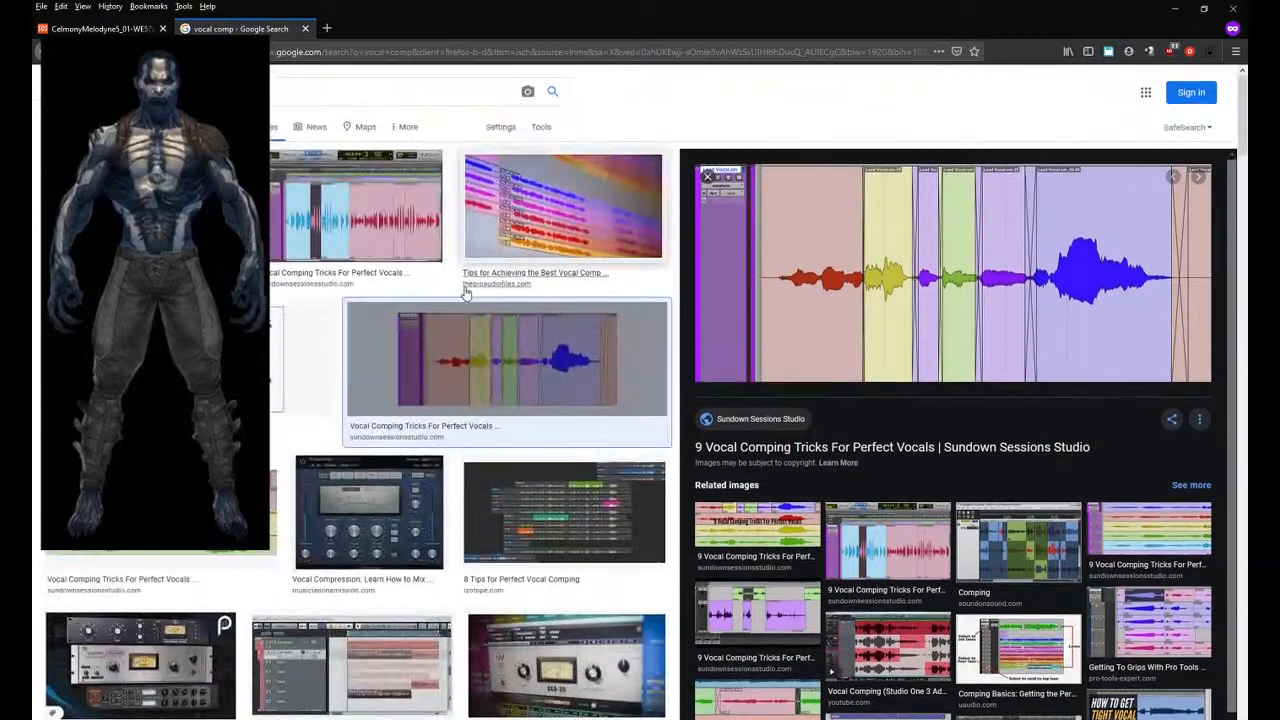
pyautogui.click(538, 483)
pyautogui.scroll(1, 514, 329)
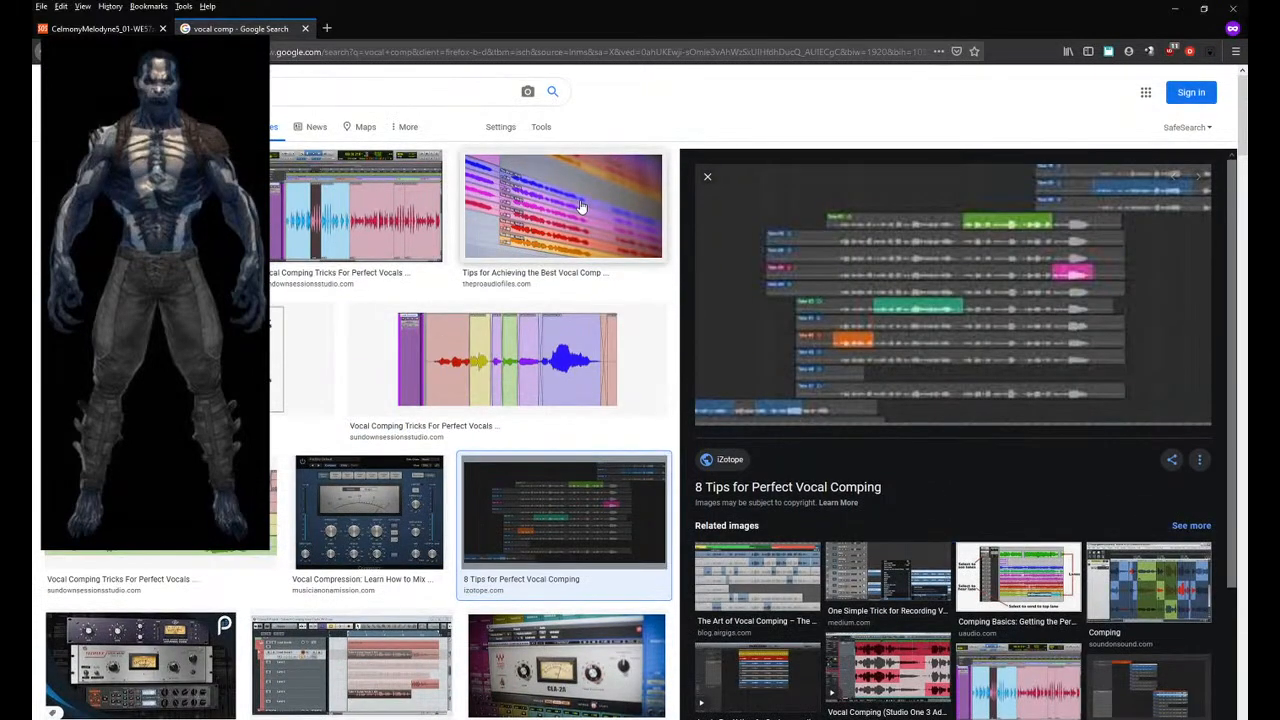
pyautogui.click(575, 222)
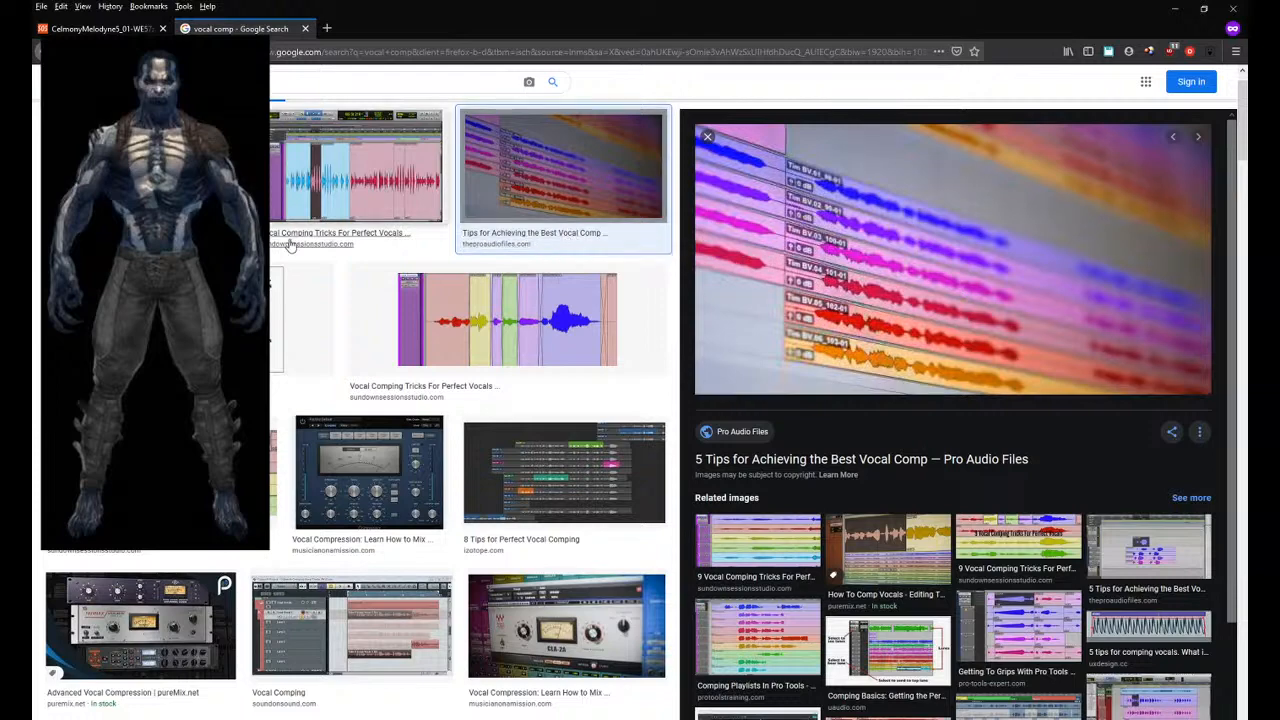
pyautogui.click(276, 316)
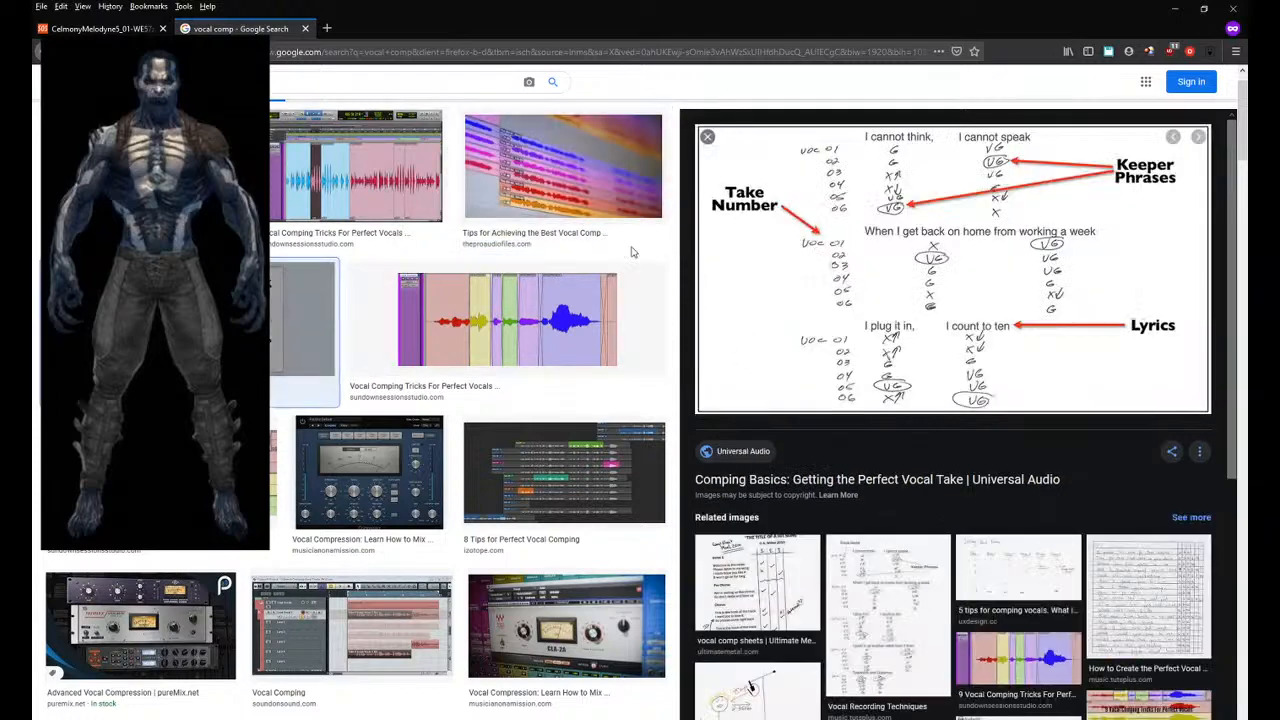
pyautogui.click(445, 165)
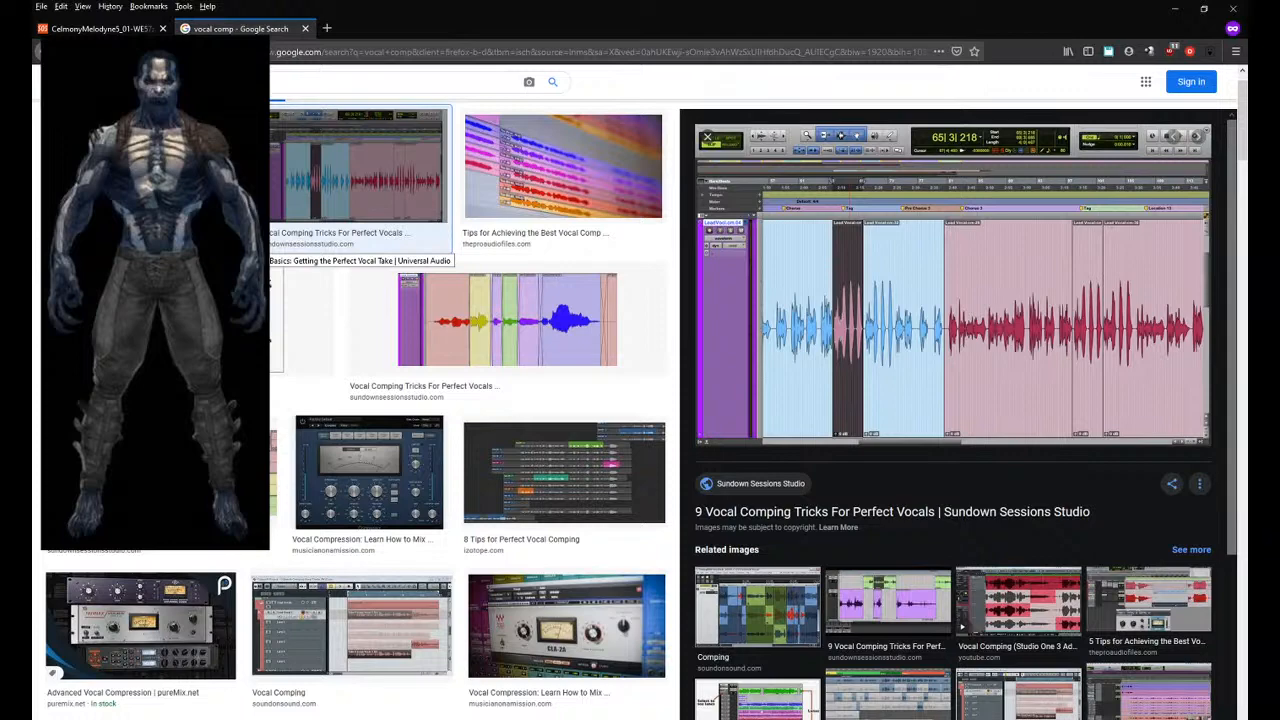
# Close the newly opened page tab, switch back to Ableton Live and close the TH-U-64 plug-in window.
pyautogui.click(492, 386)
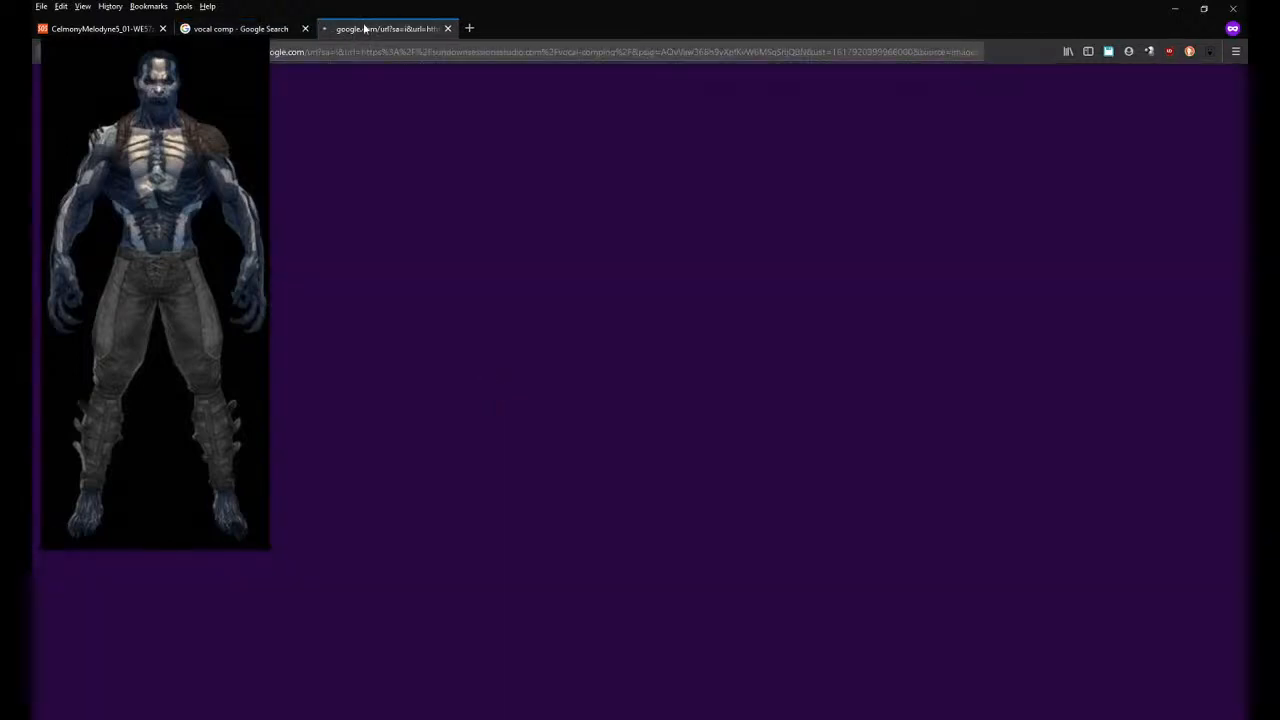
pyautogui.middleClick(366, 29)
pyautogui.click(540, 302)
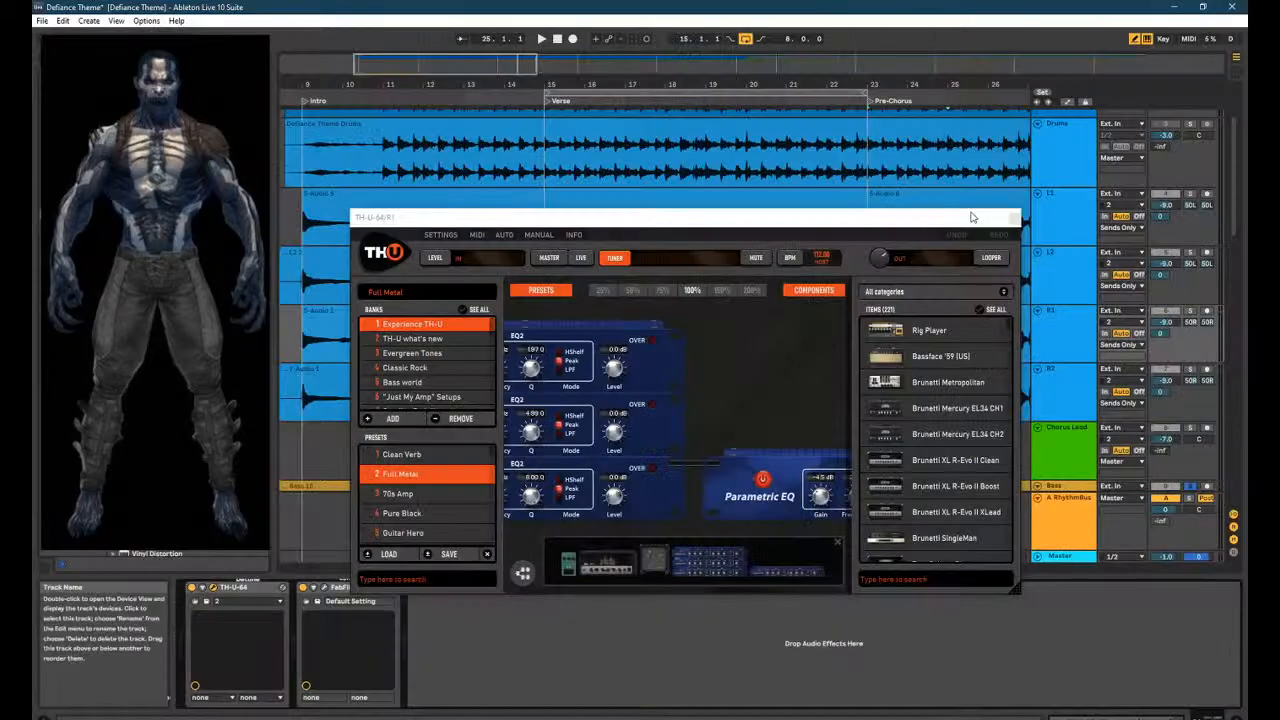
pyautogui.click(1014, 217)
# Open the L2, R1 and R2 guitar clips one after another to inspect their waveforms.
pyautogui.doubleClick(642, 264)
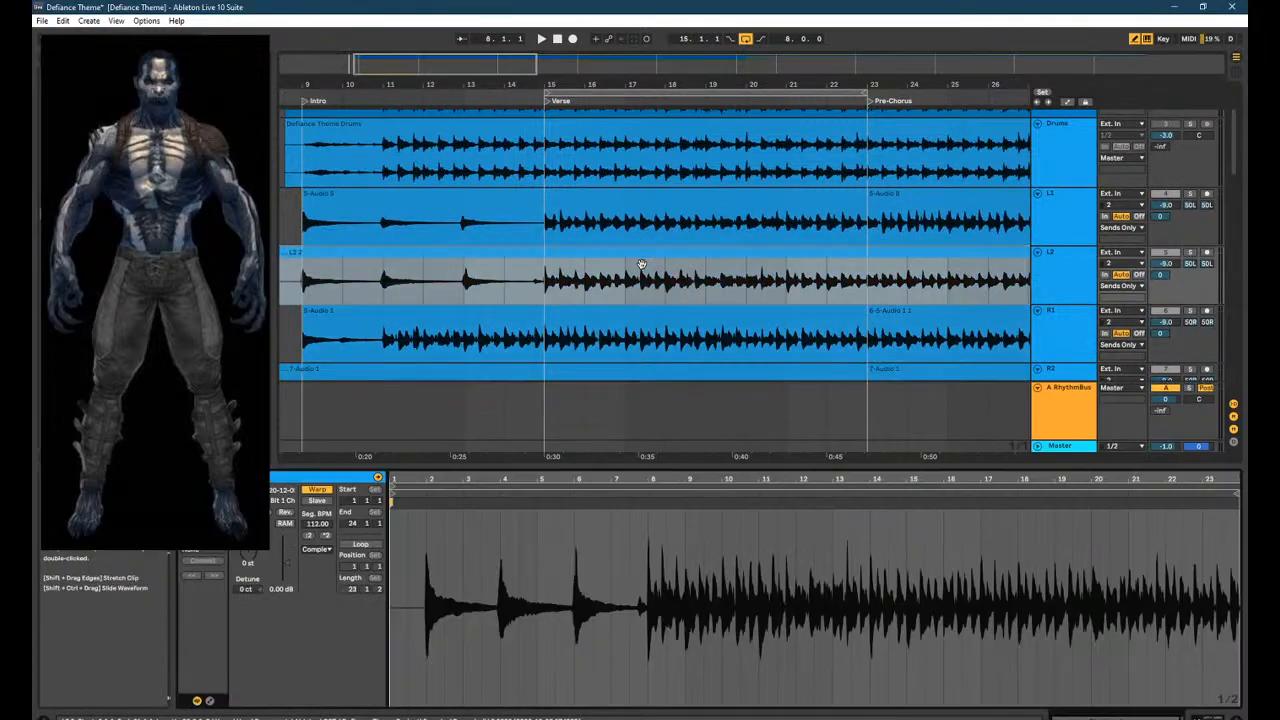
pyautogui.scroll(-2, 642, 264)
pyautogui.click(625, 255)
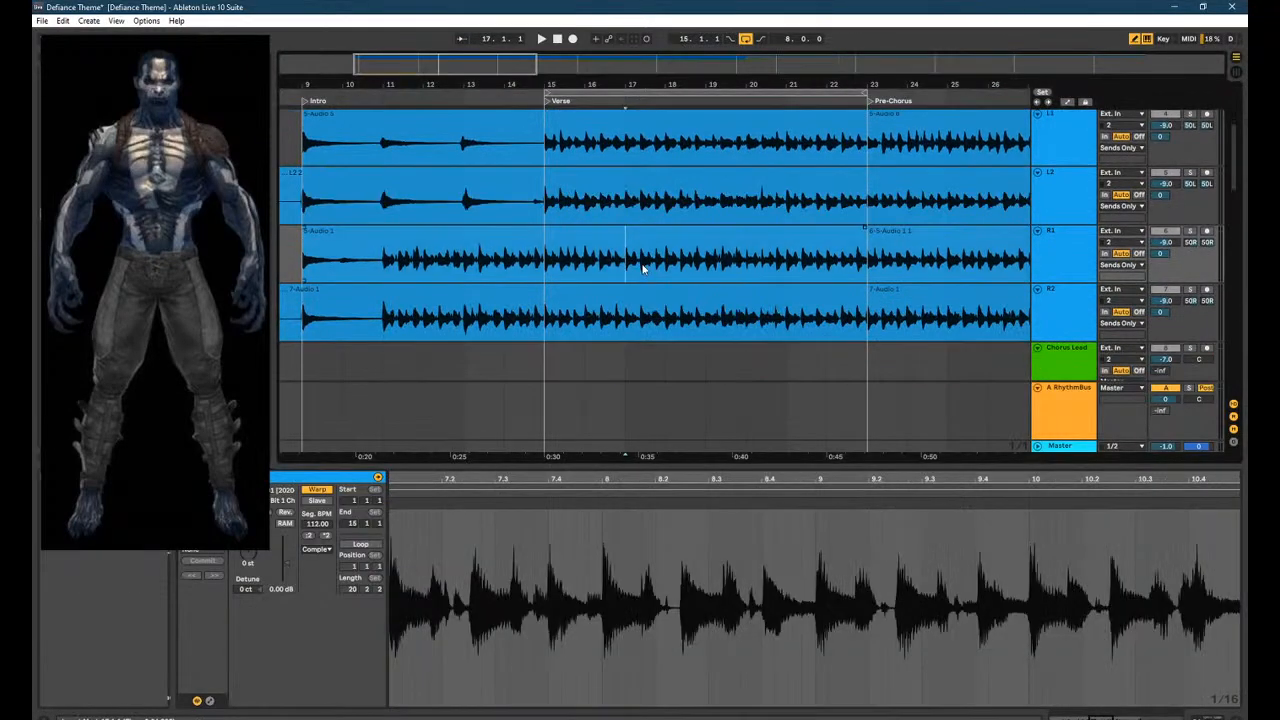
pyautogui.doubleClick(650, 296)
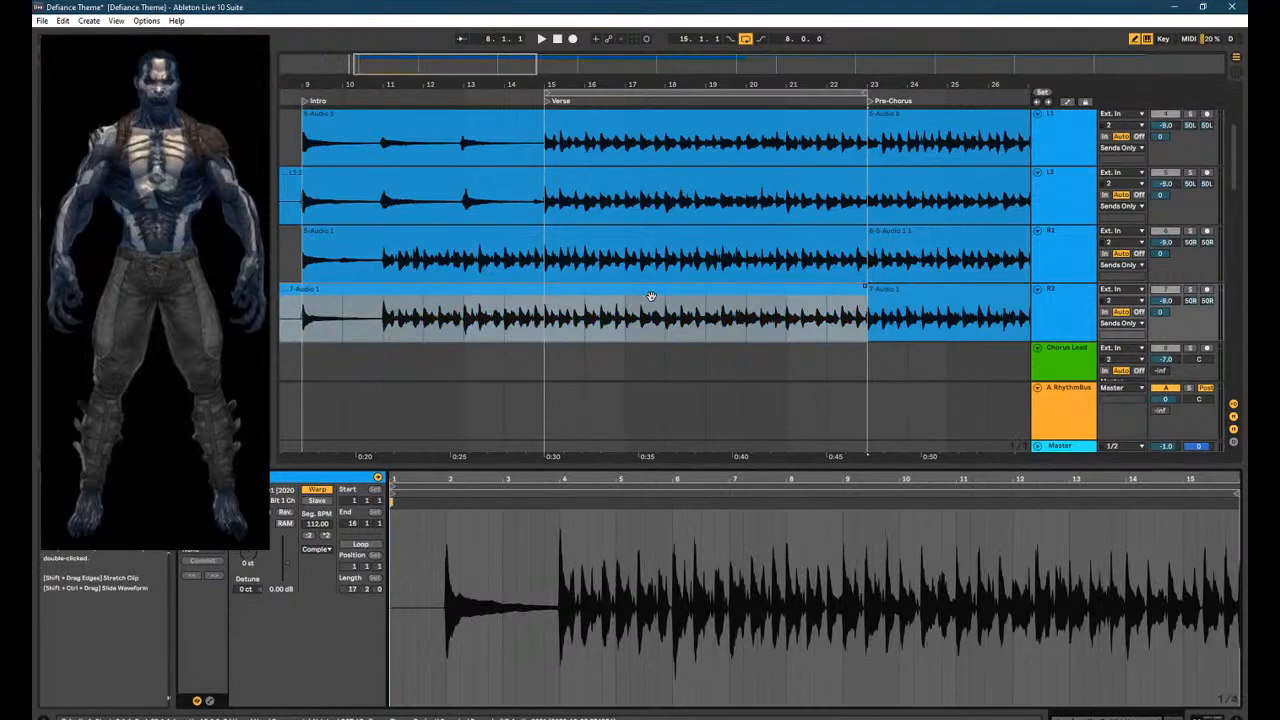
# Solo the R2 track and play it from the start of the Verse at bar 15.
pyautogui.click(1190, 291)
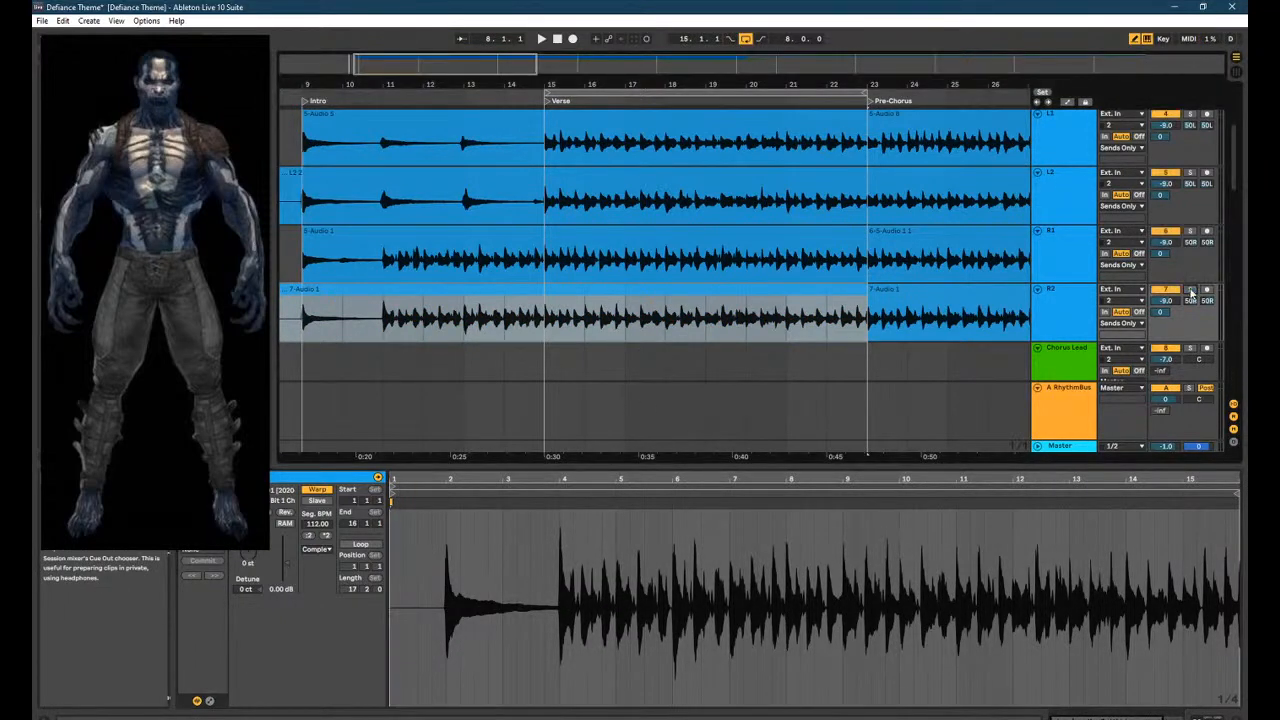
pyautogui.click(556, 332)
pyautogui.press('space')
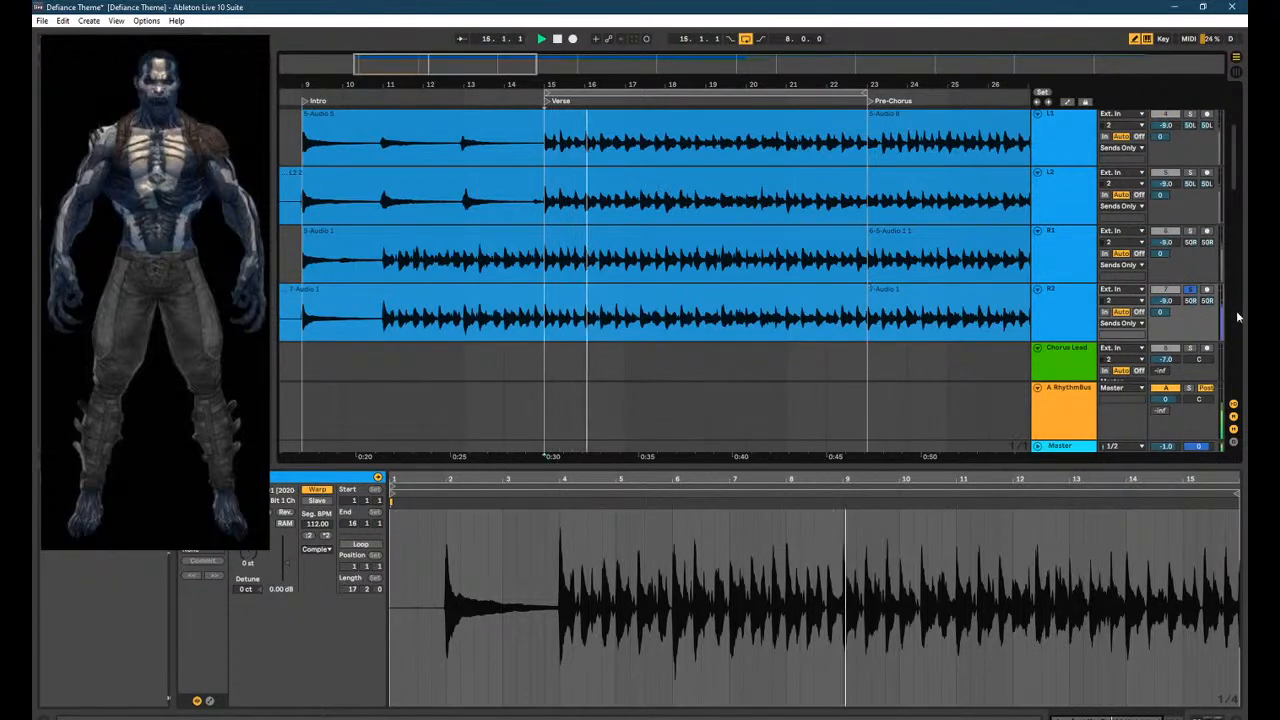
pyautogui.press('space')
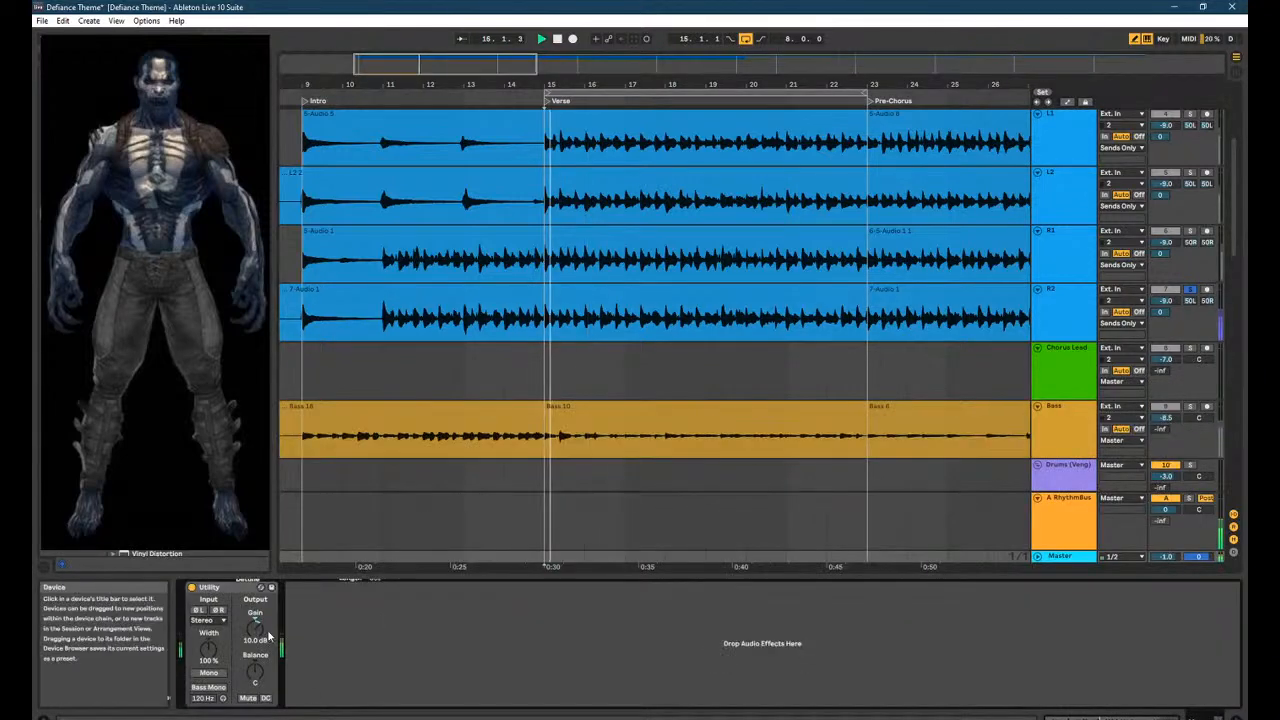
# Raise the Utility Gain to about 17.7 dB while checking the soloed guitar's level in the mixer.
pyautogui.moveTo(257, 635)
pyautogui.mouseDown()
pyautogui.moveTo(257, 600)
pyautogui.moveTo(257, 650)
pyautogui.mouseUp()
pyautogui.press('space')
pyautogui.press('space')
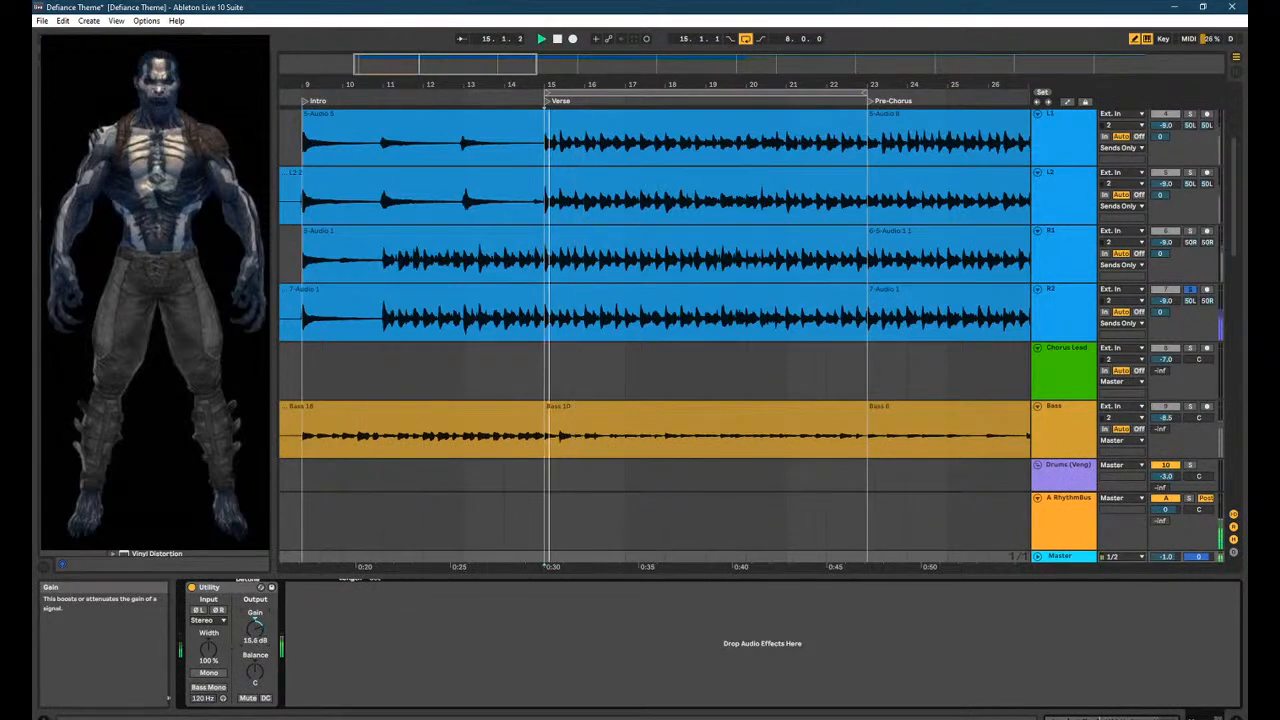
pyautogui.press('Tab')
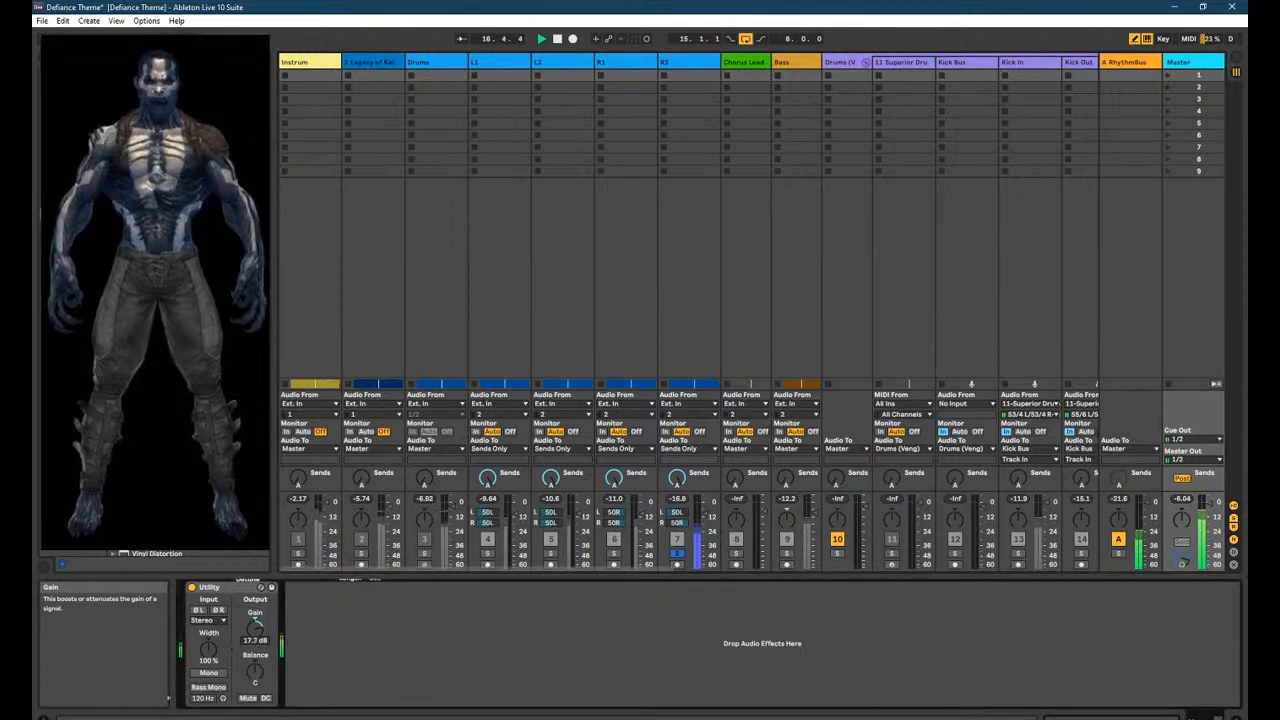
pyautogui.moveTo(255, 628); pyautogui.dragTo(255, 635)
pyautogui.press('Tab')
# Reopen the R2 clip before the Pre-Chorus and bring its waveform into closer view.
pyautogui.click(555, 291)
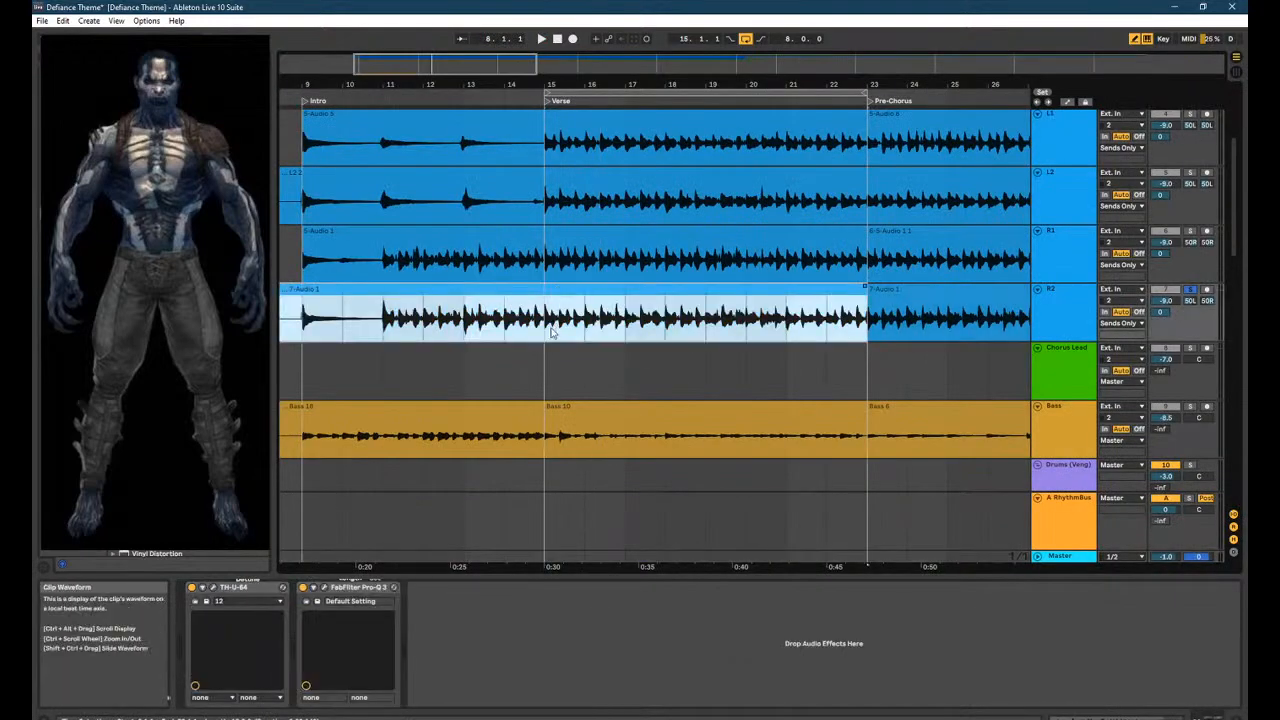
pyautogui.click(557, 306)
pyautogui.doubleClick(558, 306)
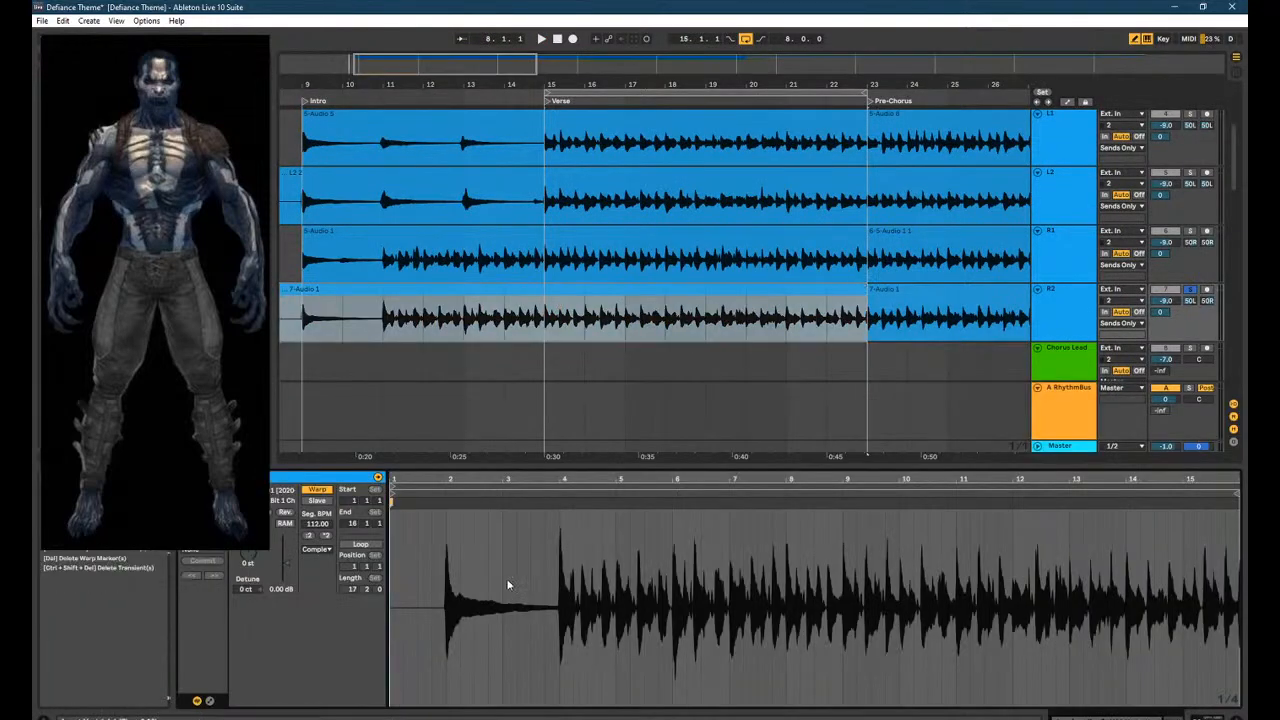
pyautogui.scroll(3, 510, 586)
pyautogui.press('space')
pyautogui.press('space')
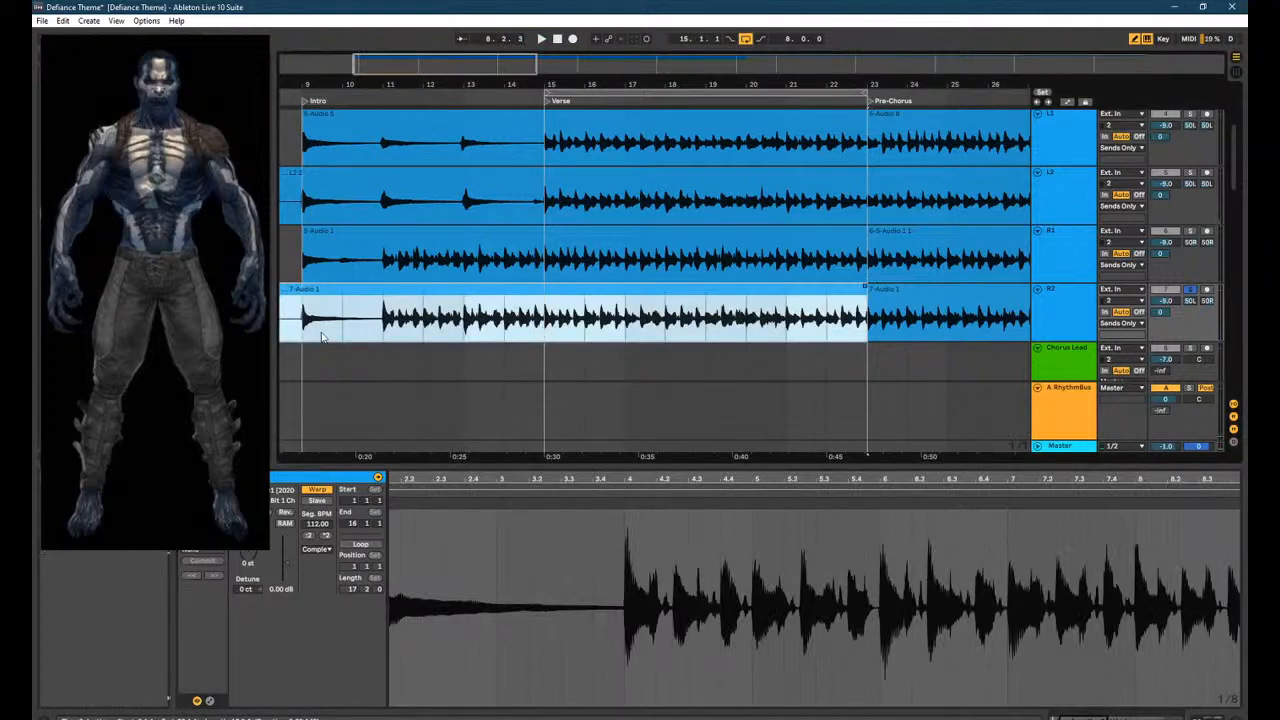
# Play R2 from the Intro at bar 9 and examine its first transient against the clip's bar 2 line.
pyautogui.click(308, 330)
pyautogui.press('space')
pyautogui.scroll(3, 551, 577)
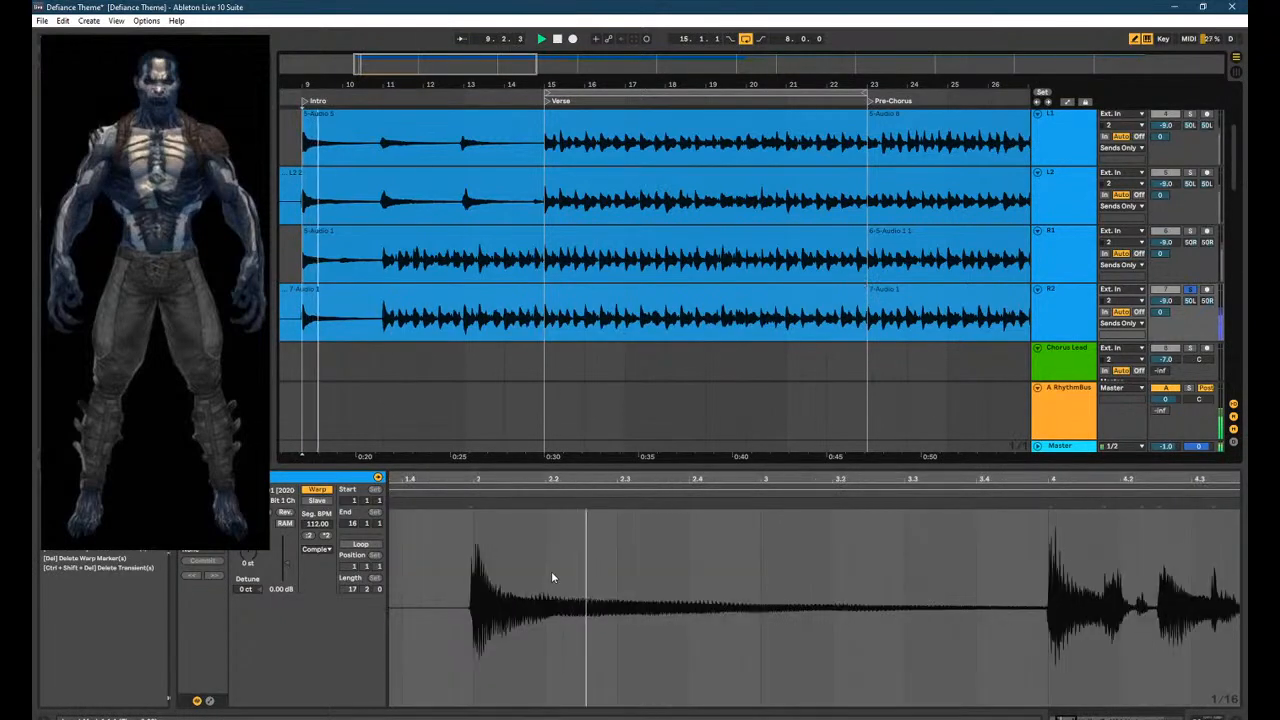
pyautogui.scroll(4, 514, 586)
pyautogui.scroll(-2, 513, 583)
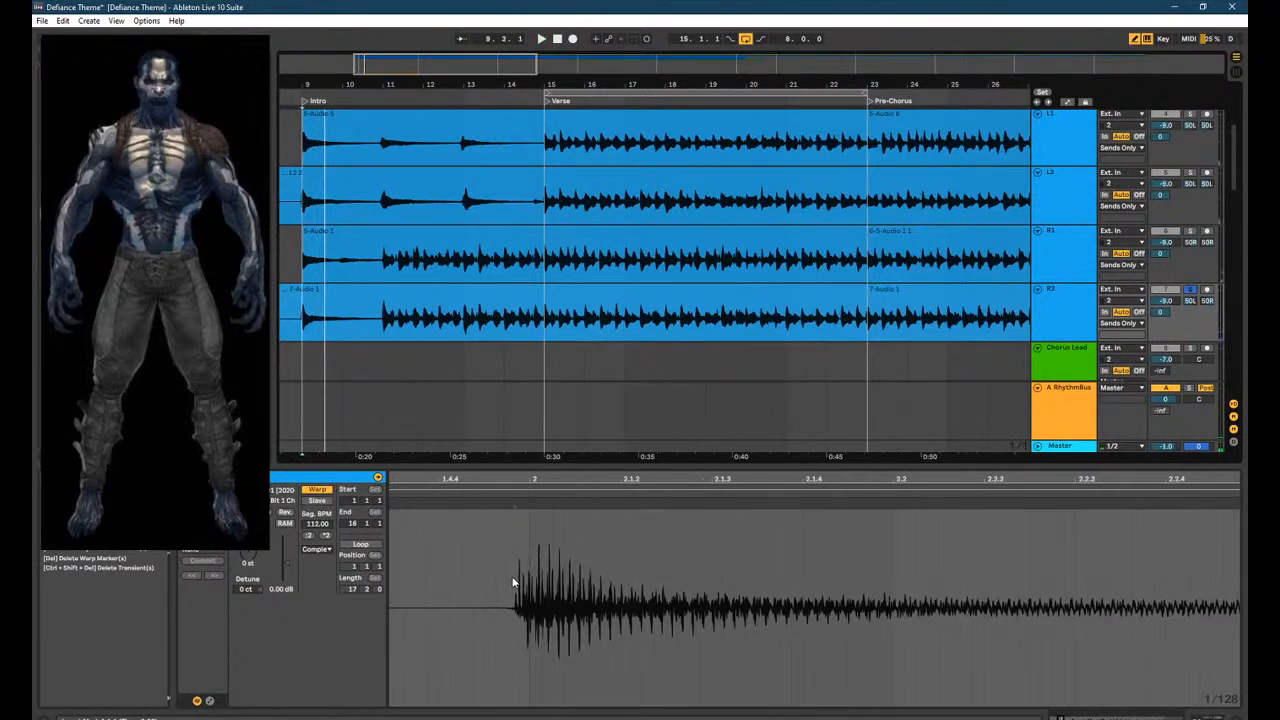
pyautogui.scroll(2, 534, 537)
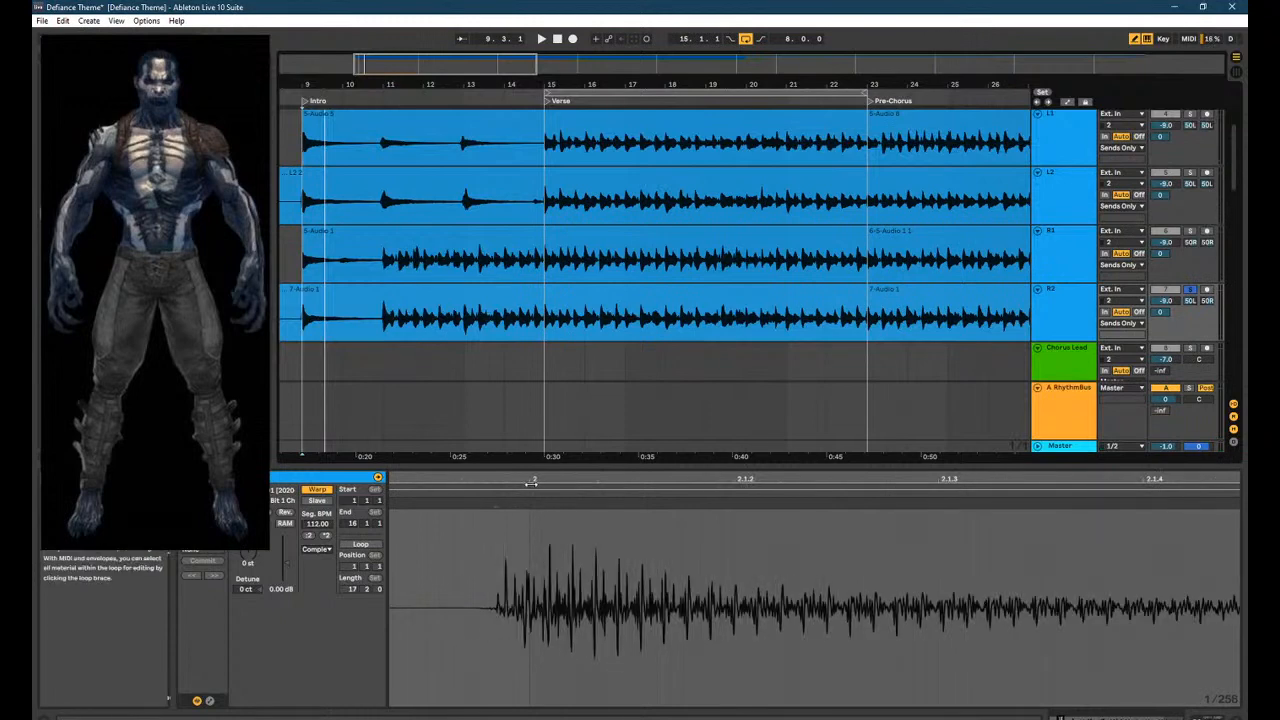
pyautogui.moveTo(538, 481); pyautogui.dragTo(679, 482)
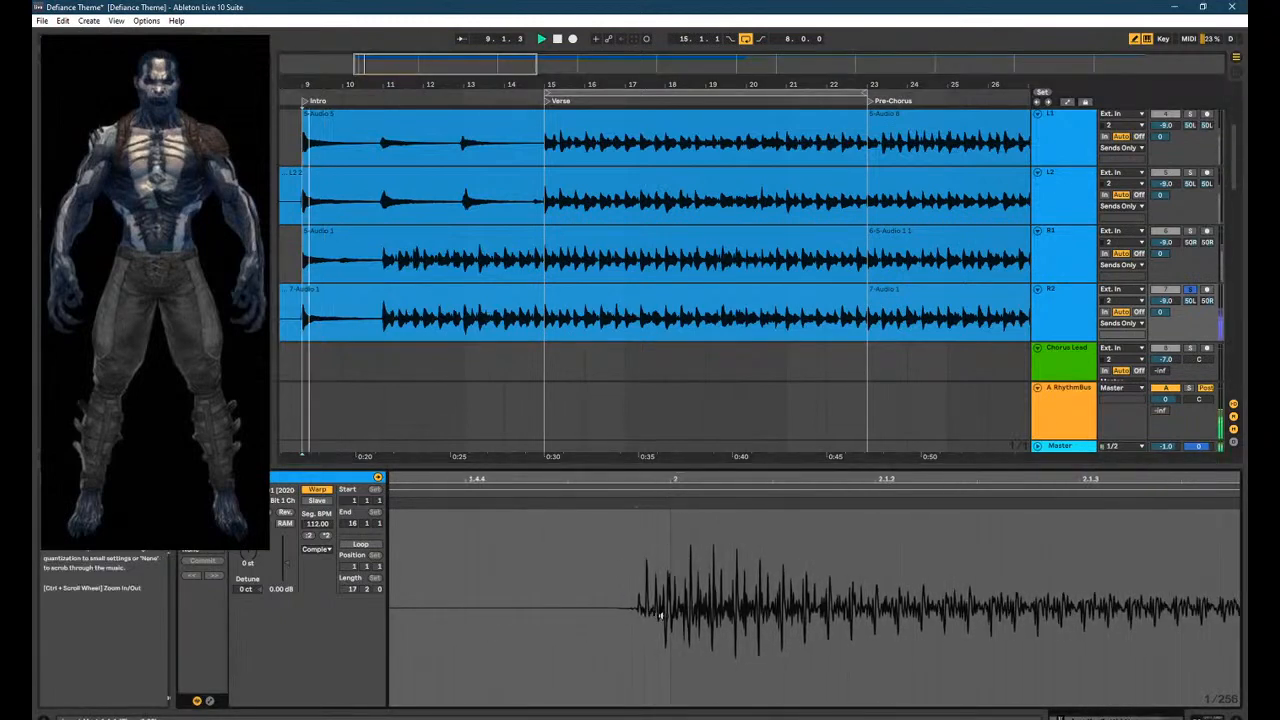
# Set the R2 clip's waveform grid to 1/32.
pyautogui.rightClick(690, 580)
pyautogui.click(783, 537)
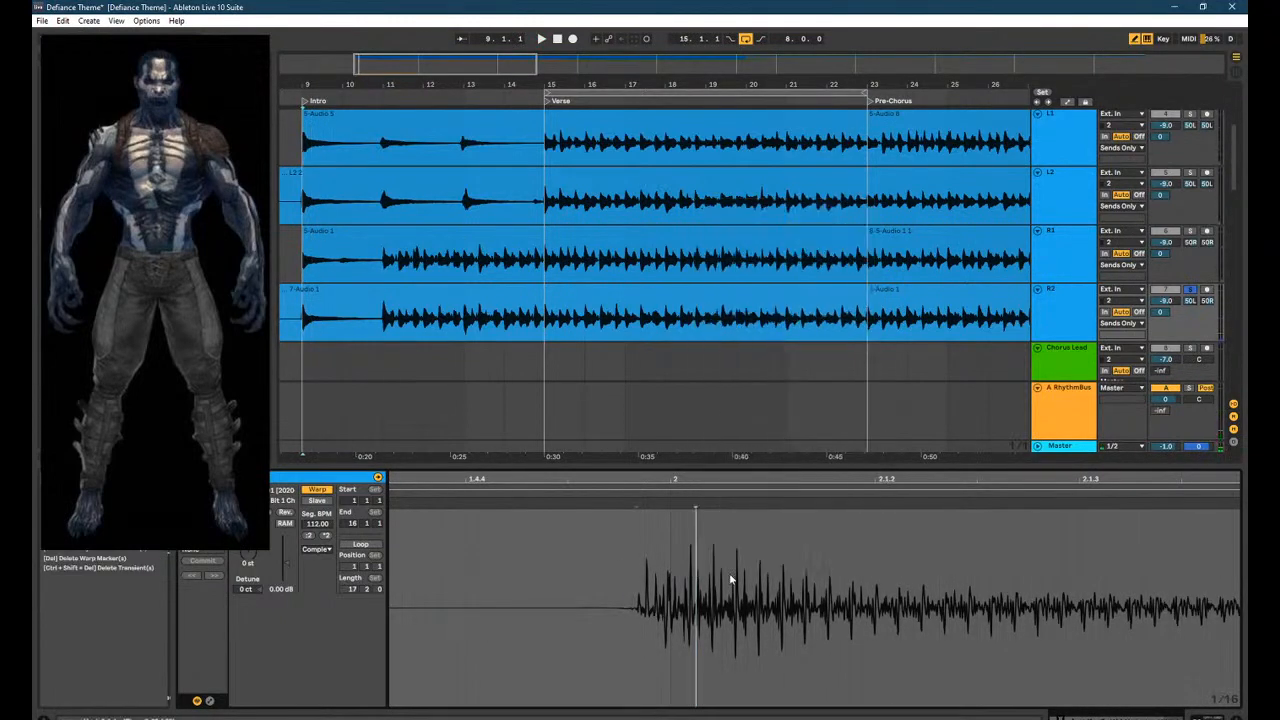
pyautogui.rightClick(677, 575)
pyautogui.click(831, 550)
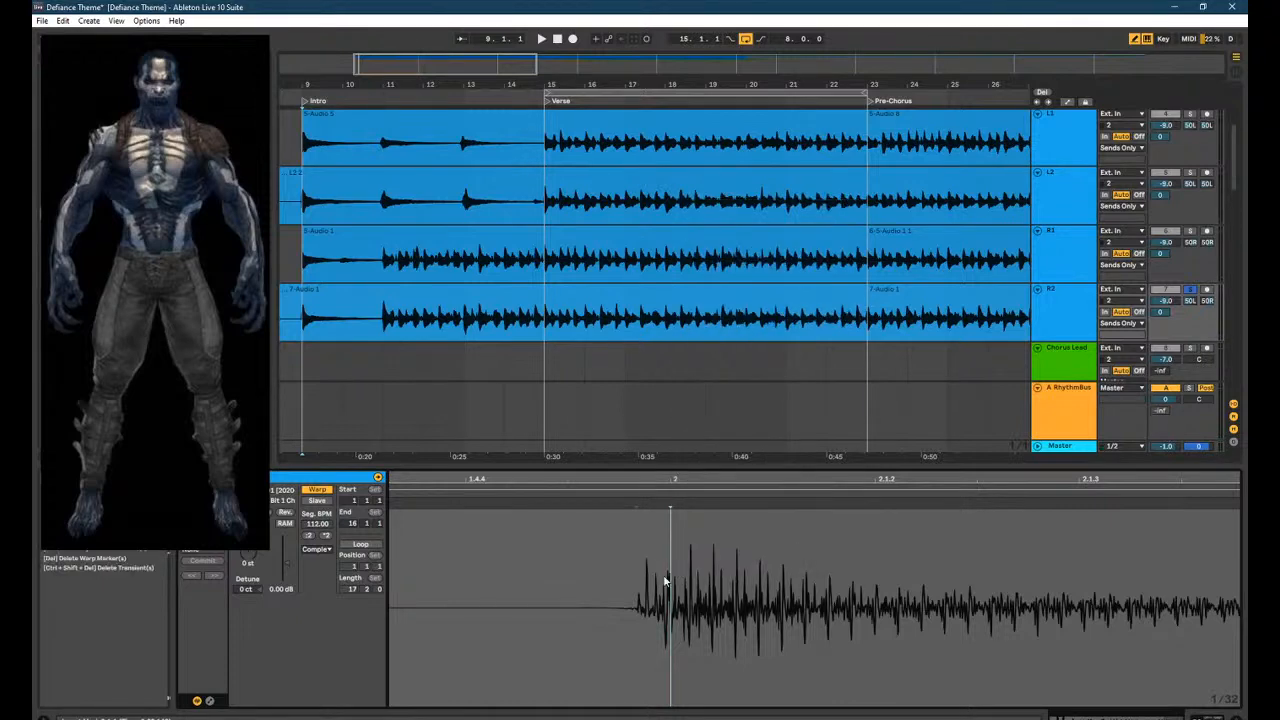
# Try a warp marker that moves R2's first transient onto the clip's bar 2 line, and undo it.
pyautogui.moveTo(669, 584); pyautogui.dragTo(641, 572)
pyautogui.click(650, 585)
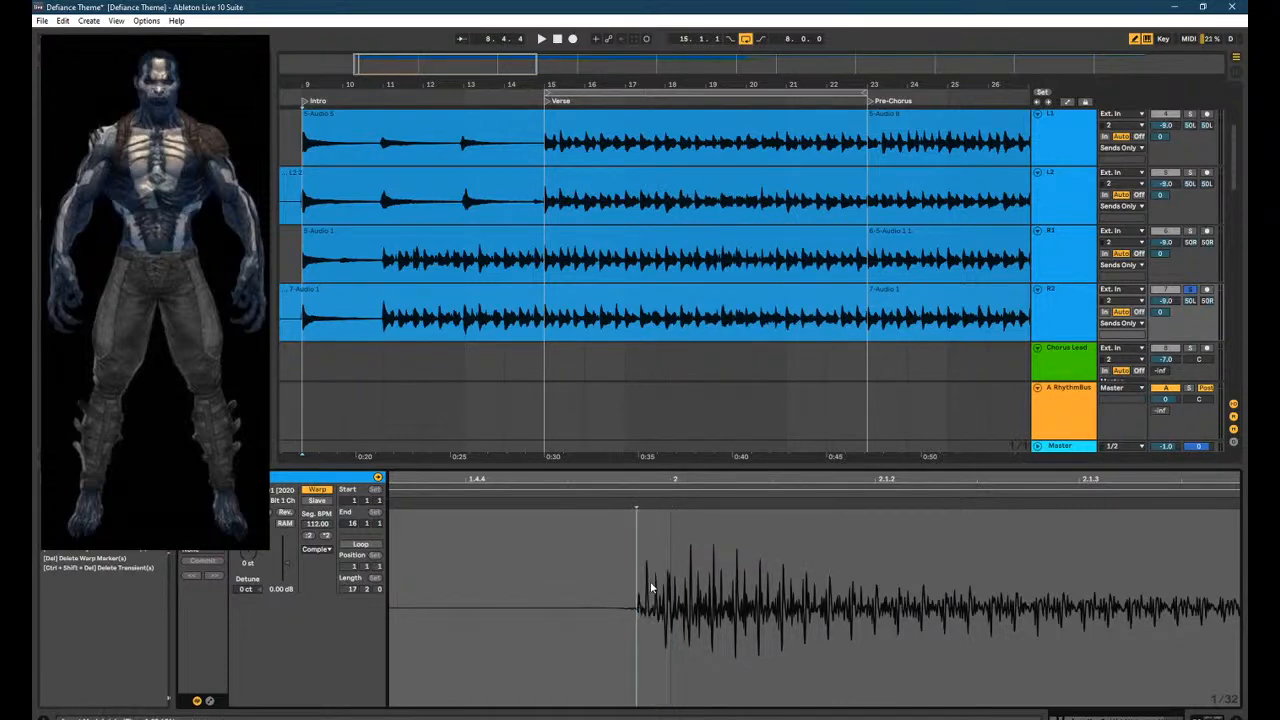
pyautogui.doubleClick(637, 504)
pyautogui.moveTo(637, 504); pyautogui.dragTo(641, 504)
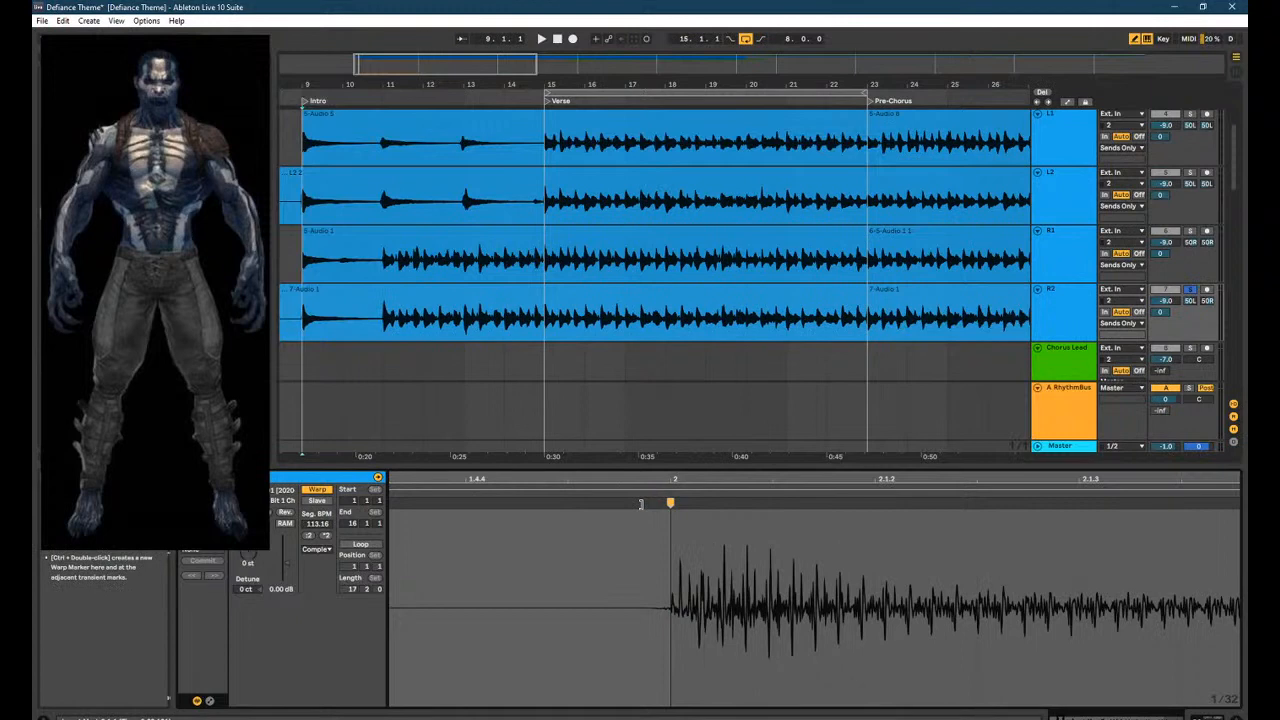
pyautogui.hotkey('ctrl', 'z')
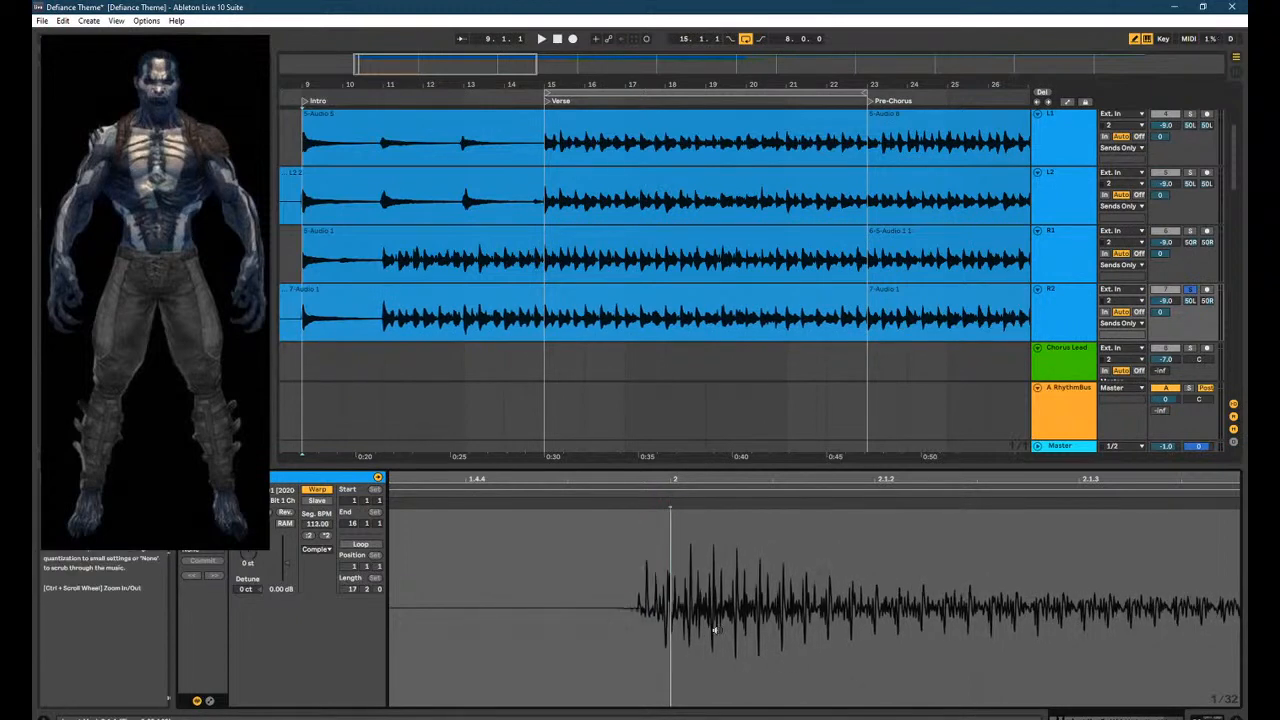
# Examine the R2 clip's waveform around its bar 4 transient and compare it with the grid.
pyautogui.scroll(-5, 715, 630)
pyautogui.scroll(-3, 982, 622)
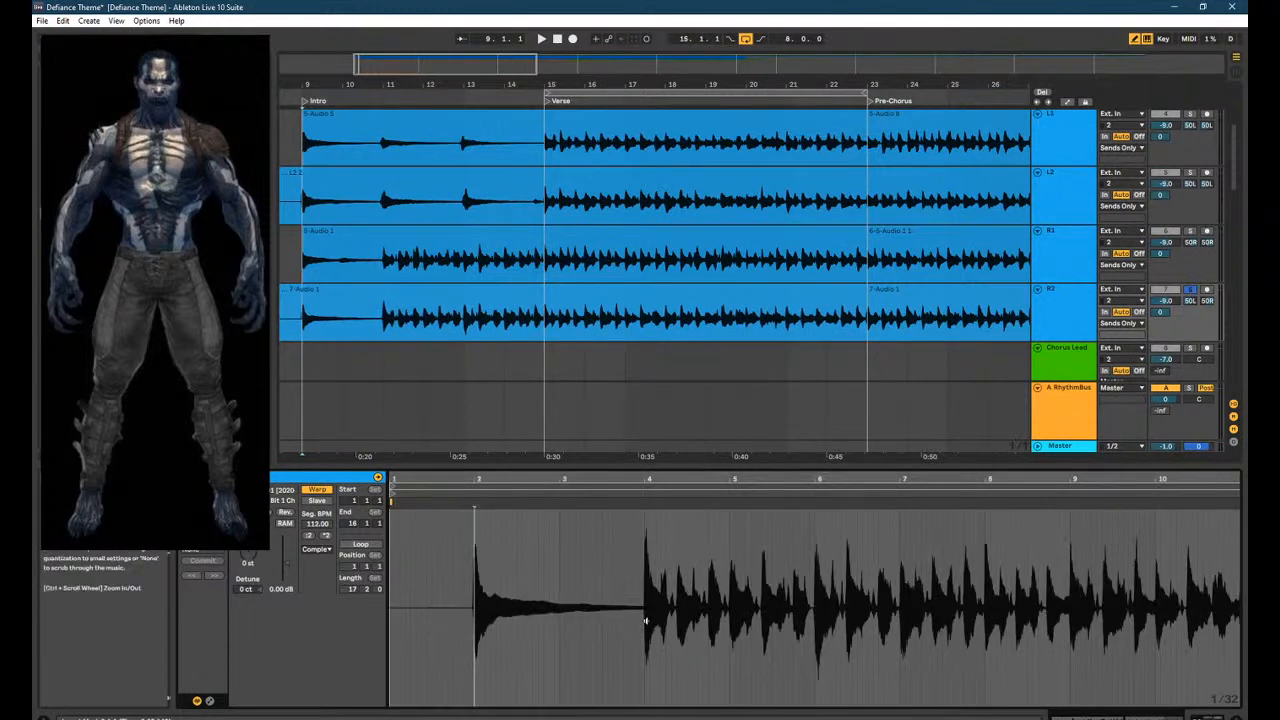
pyautogui.scroll(6, 647, 618)
pyautogui.scroll(3, 647, 618)
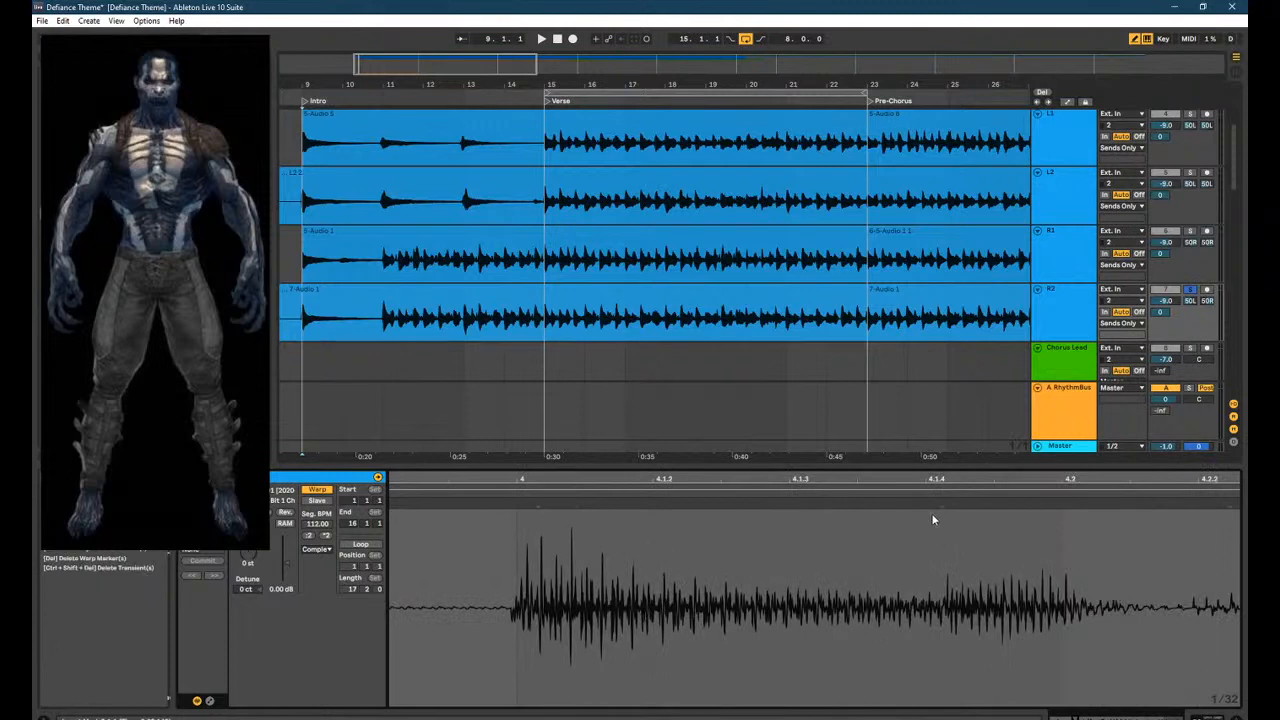
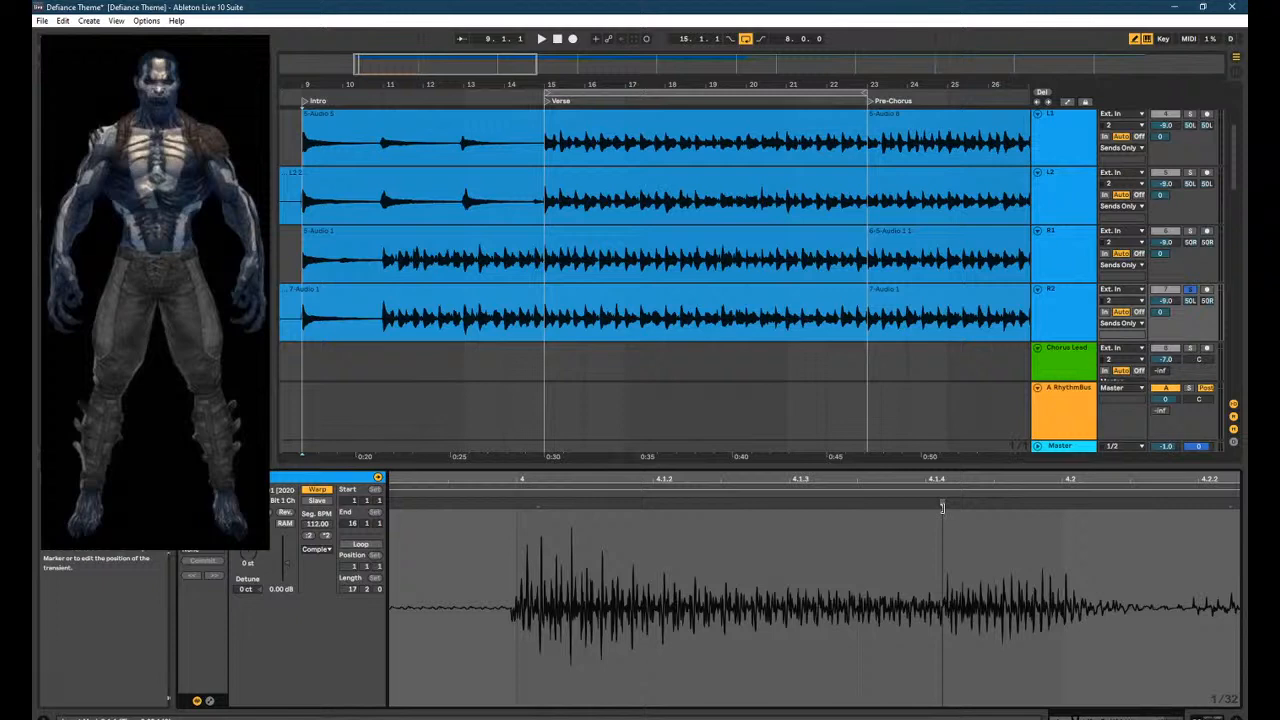
# Switch to the web browser and run an image search for "world tour setlist".
pyautogui.hotkey('alt', 'Tab')
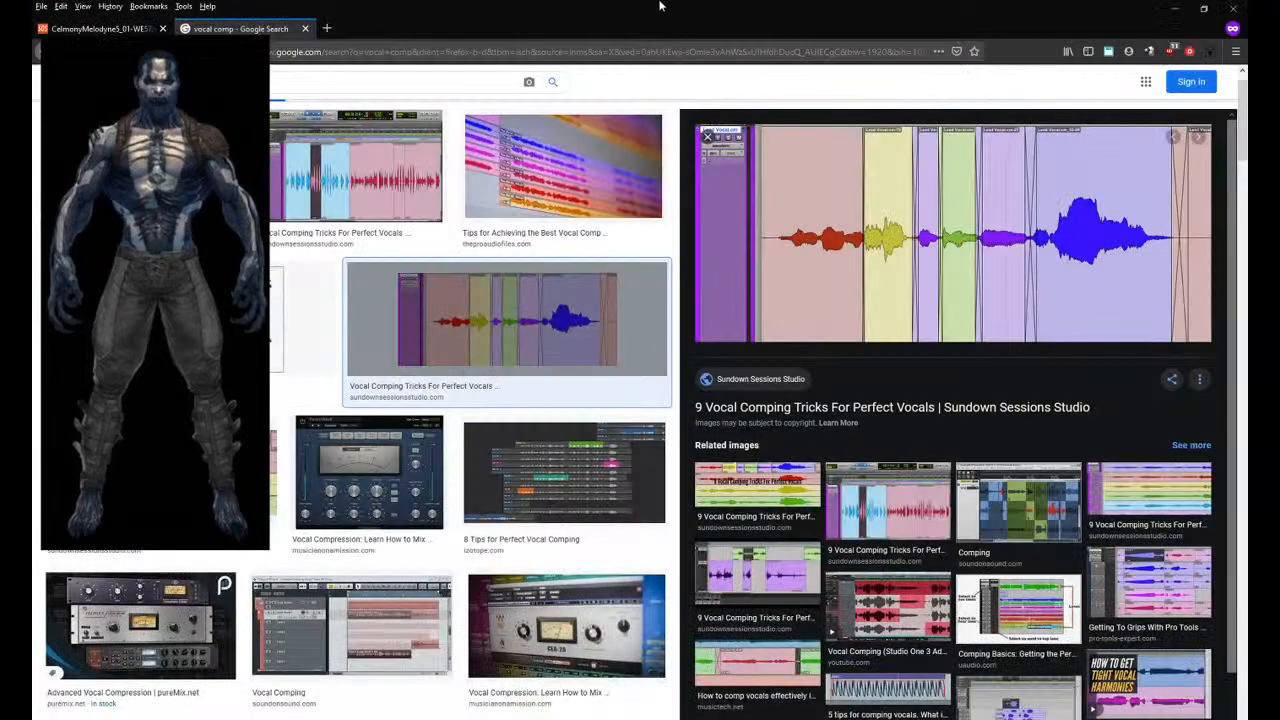
pyautogui.scroll(2, 365, 172)
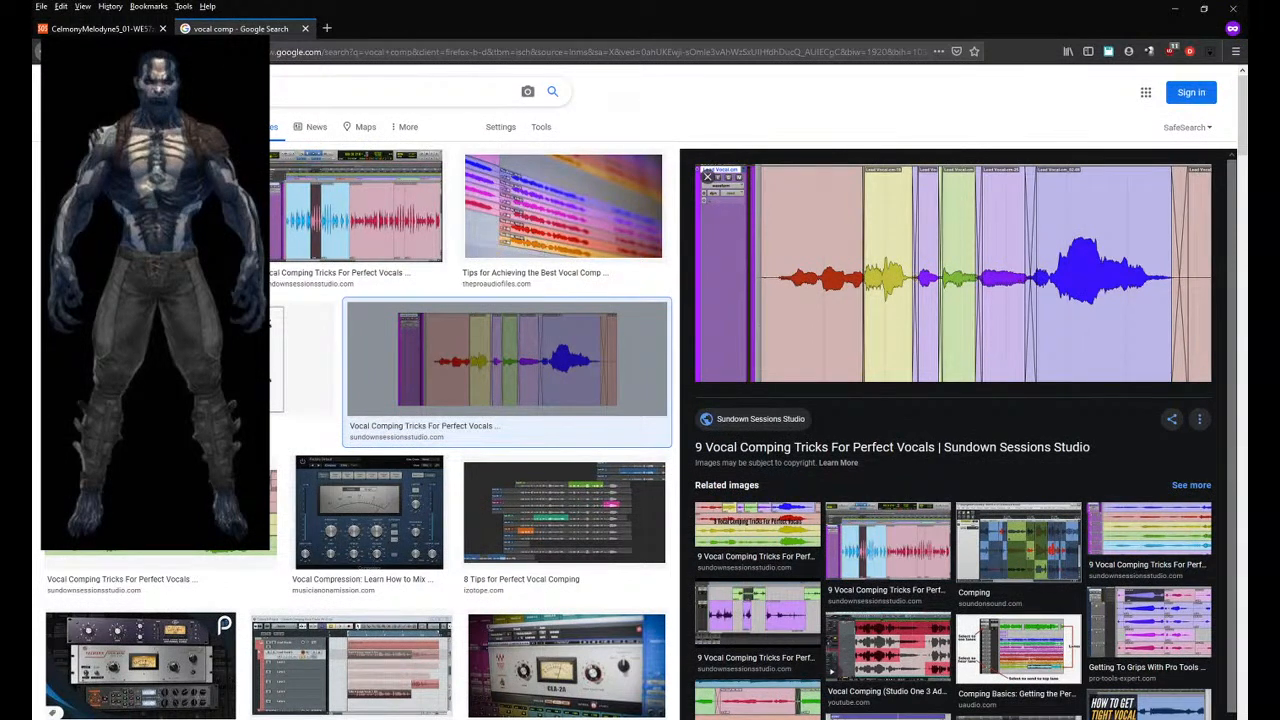
pyautogui.write('multi')
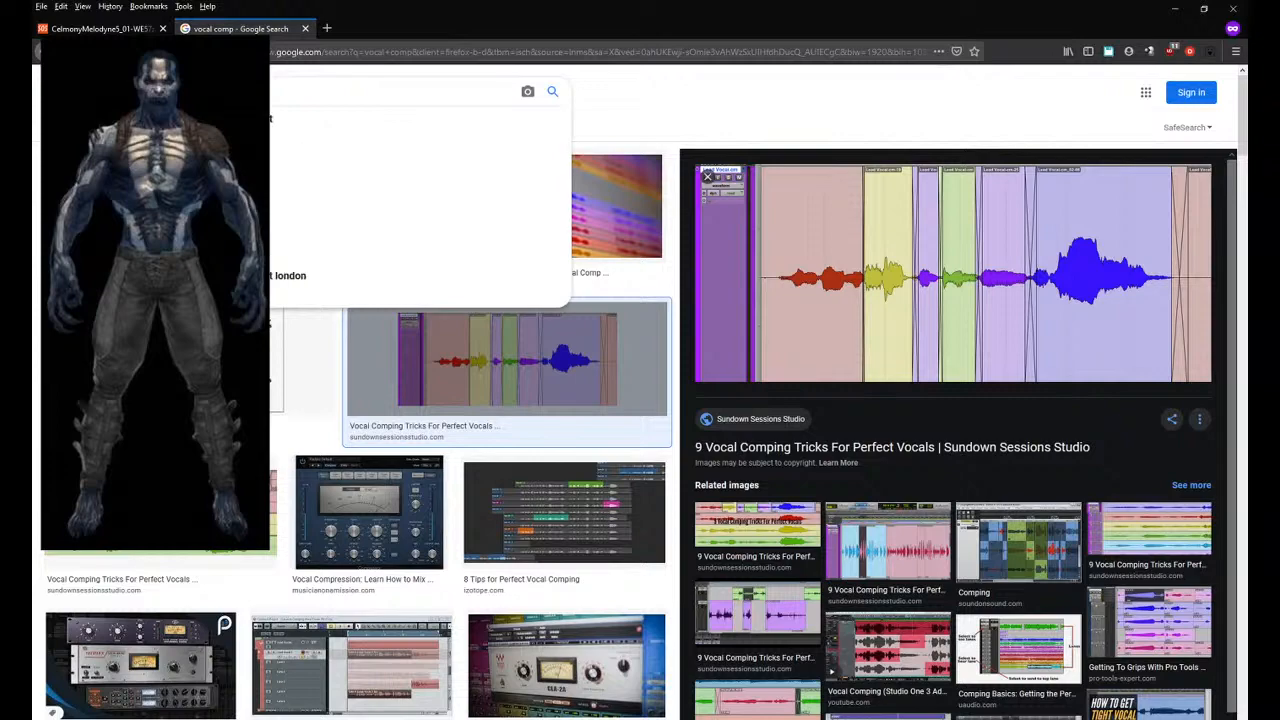
pyautogui.press('Return')
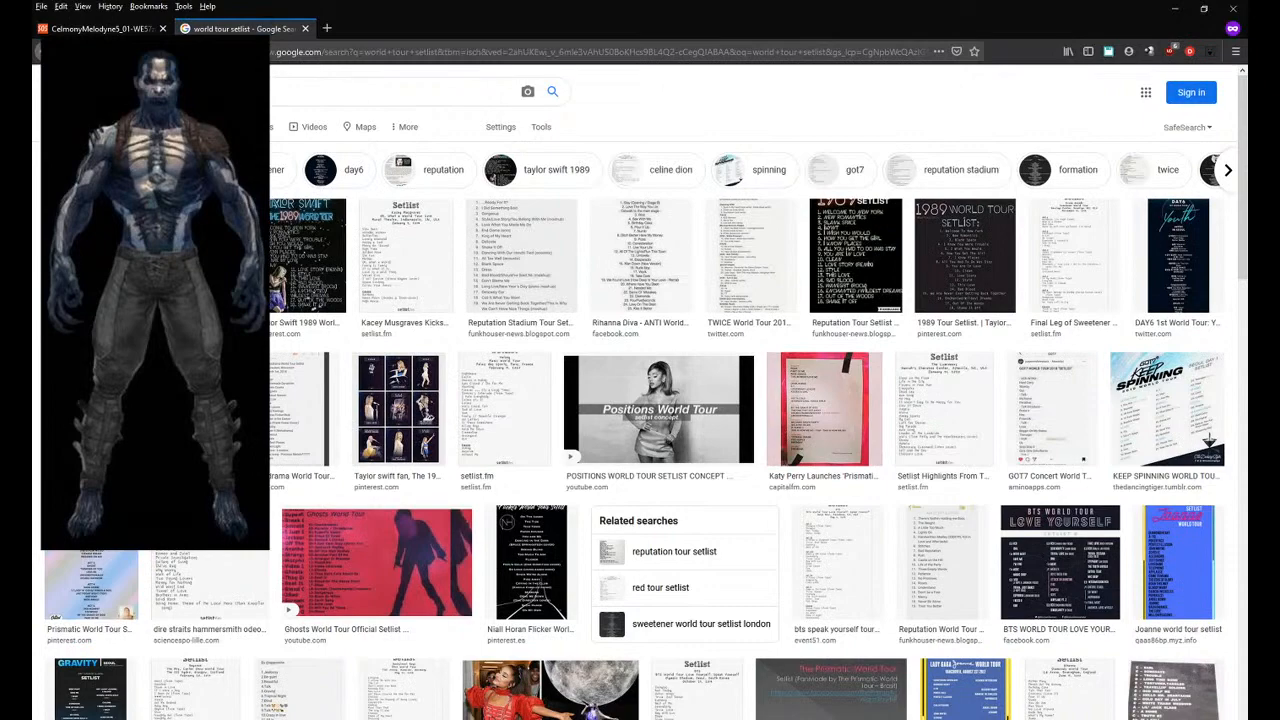
# Look through the setlist image results, preview the MX 2nd World Tour song list, and close the preview.
pyautogui.scroll(-3, 951, 433)
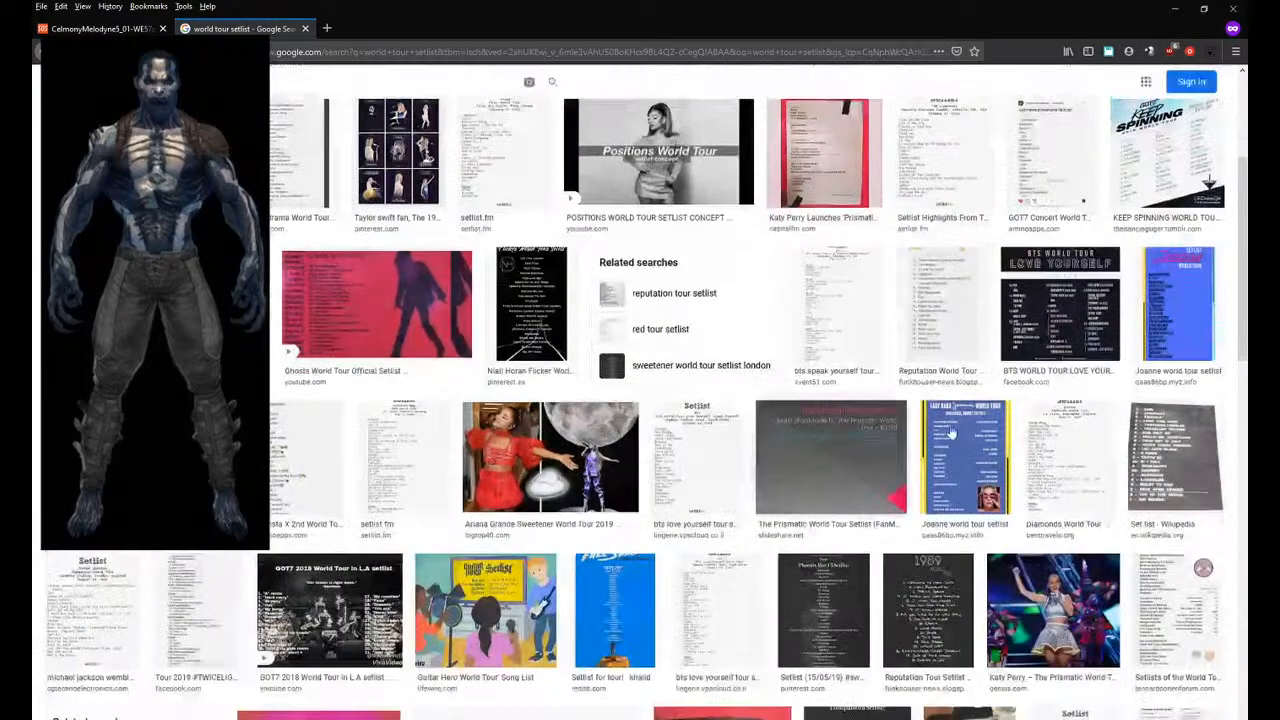
pyautogui.scroll(3, 550, 460)
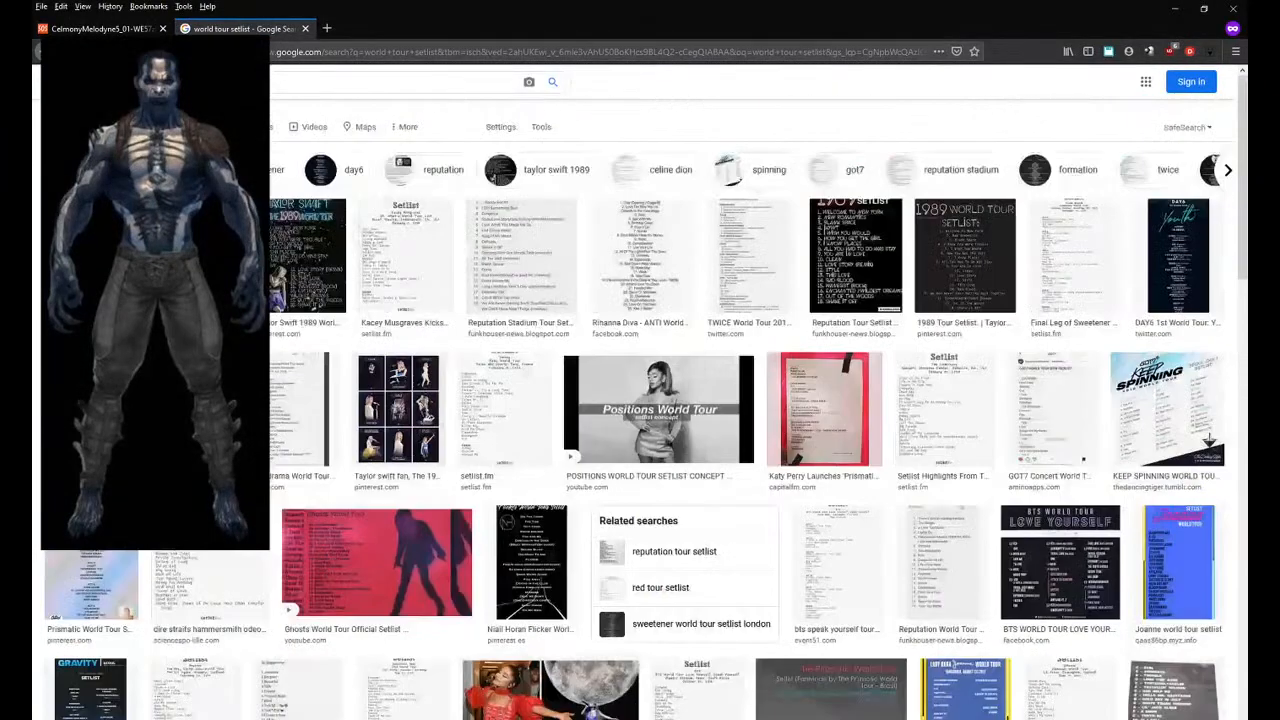
pyautogui.scroll(-1, 366, 634)
pyautogui.click(315, 601)
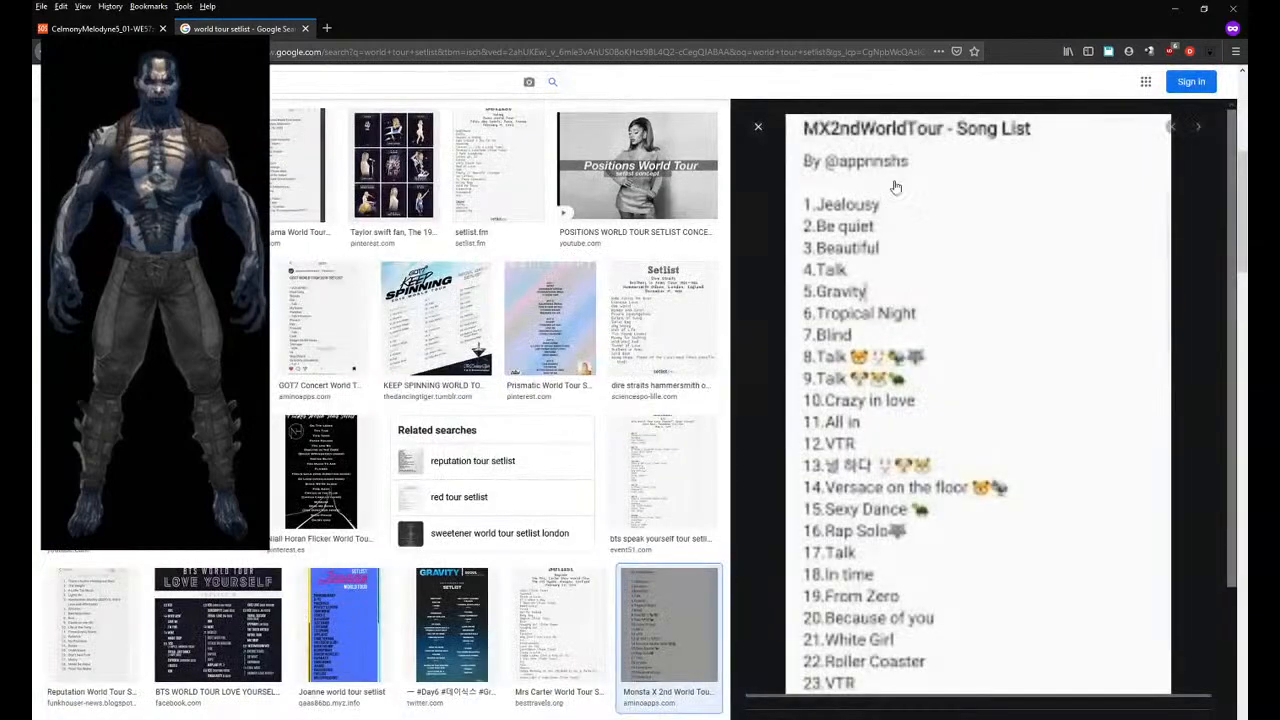
pyautogui.click(759, 129)
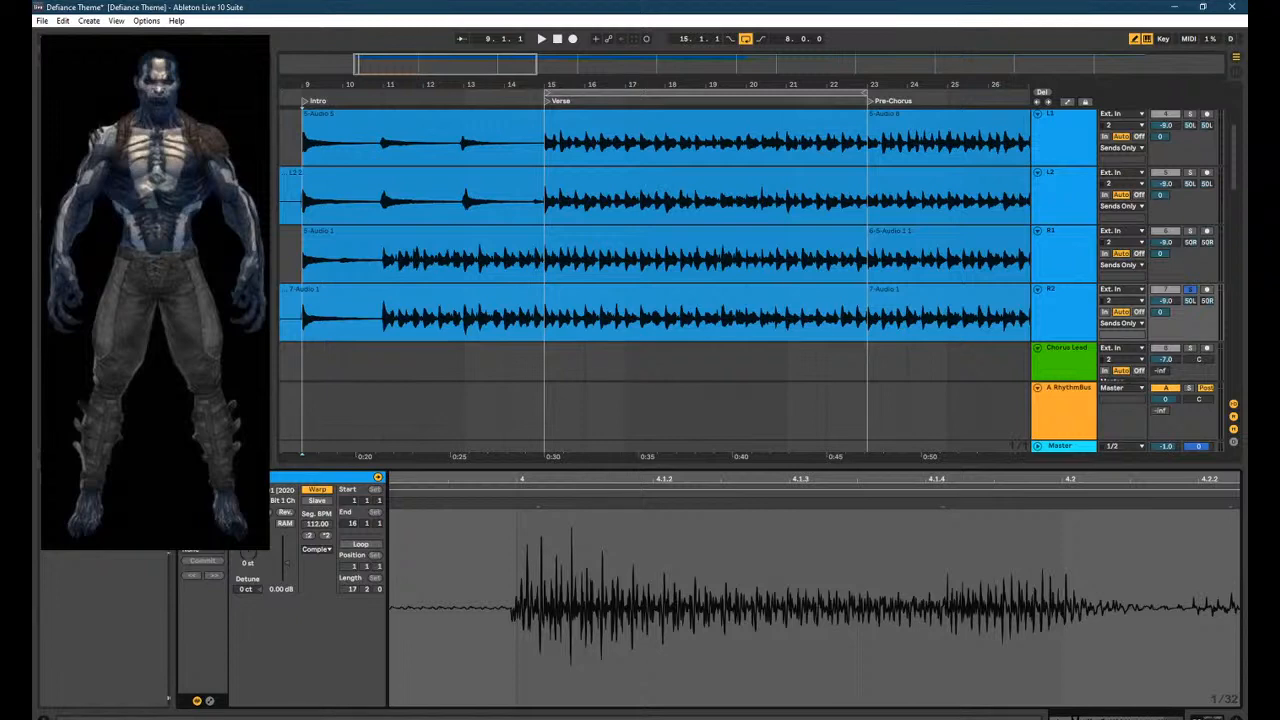
# Back in Ableton Live, compare the device chains on the Master and Drums (Veng) tracks.
pyautogui.doubleClick(1063, 449)
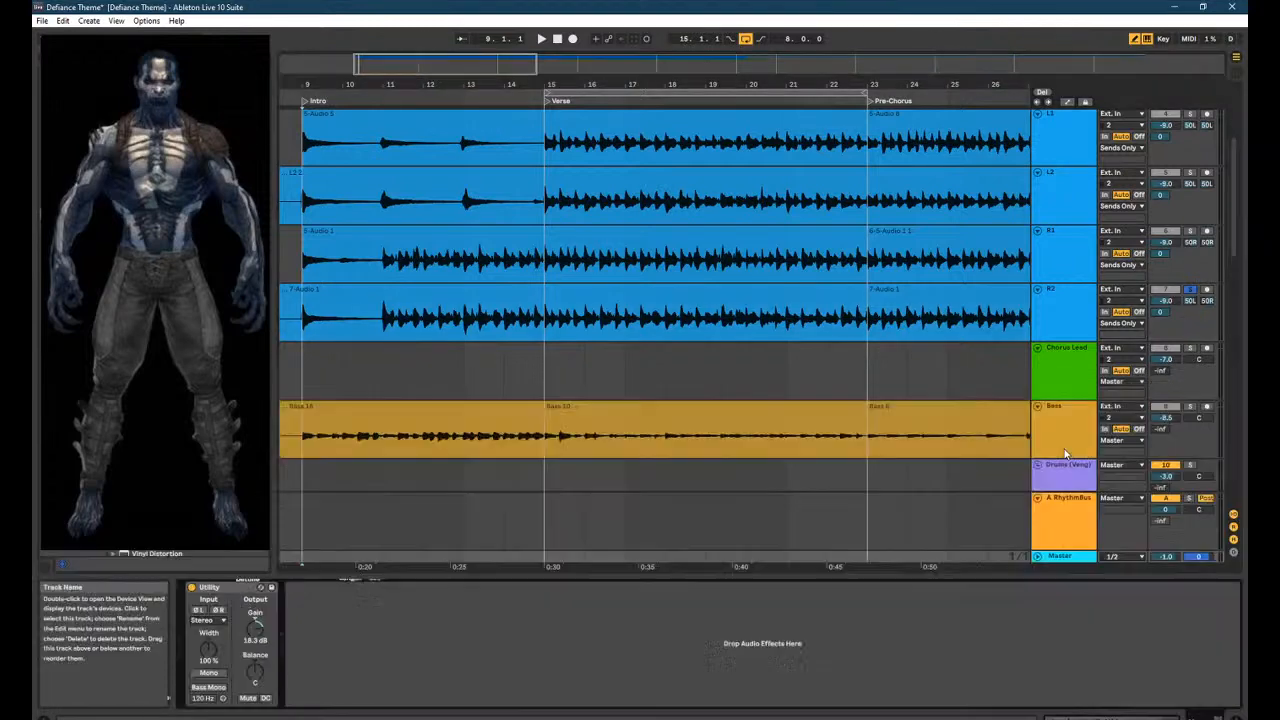
pyautogui.click(882, 401)
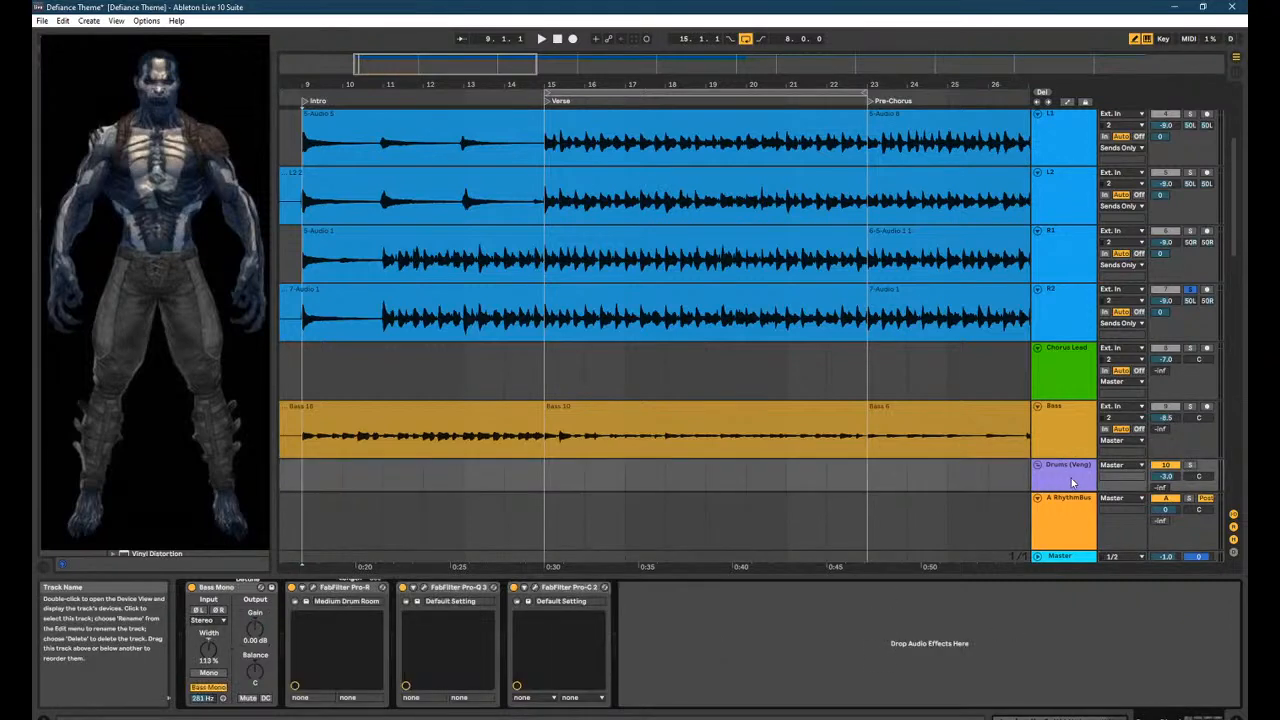
pyautogui.scroll(-6, 1003, 317)
pyautogui.scroll(1, 1058, 335)
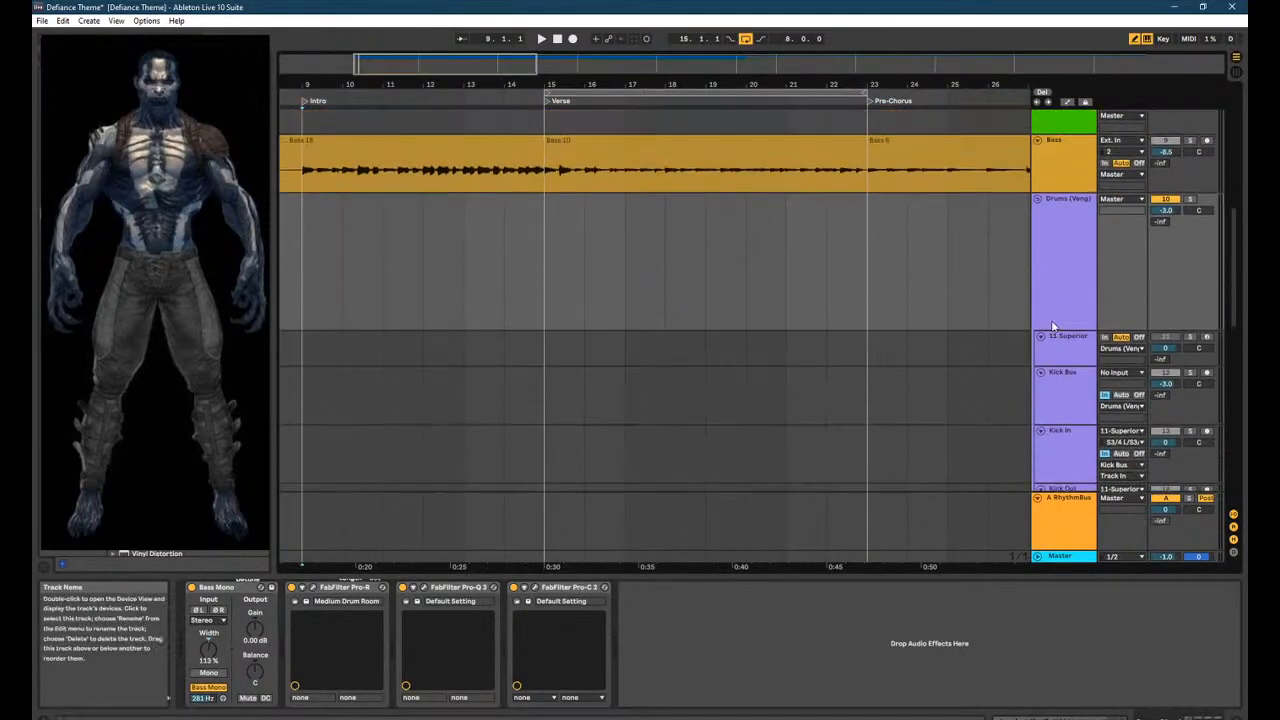
pyautogui.click(1060, 309)
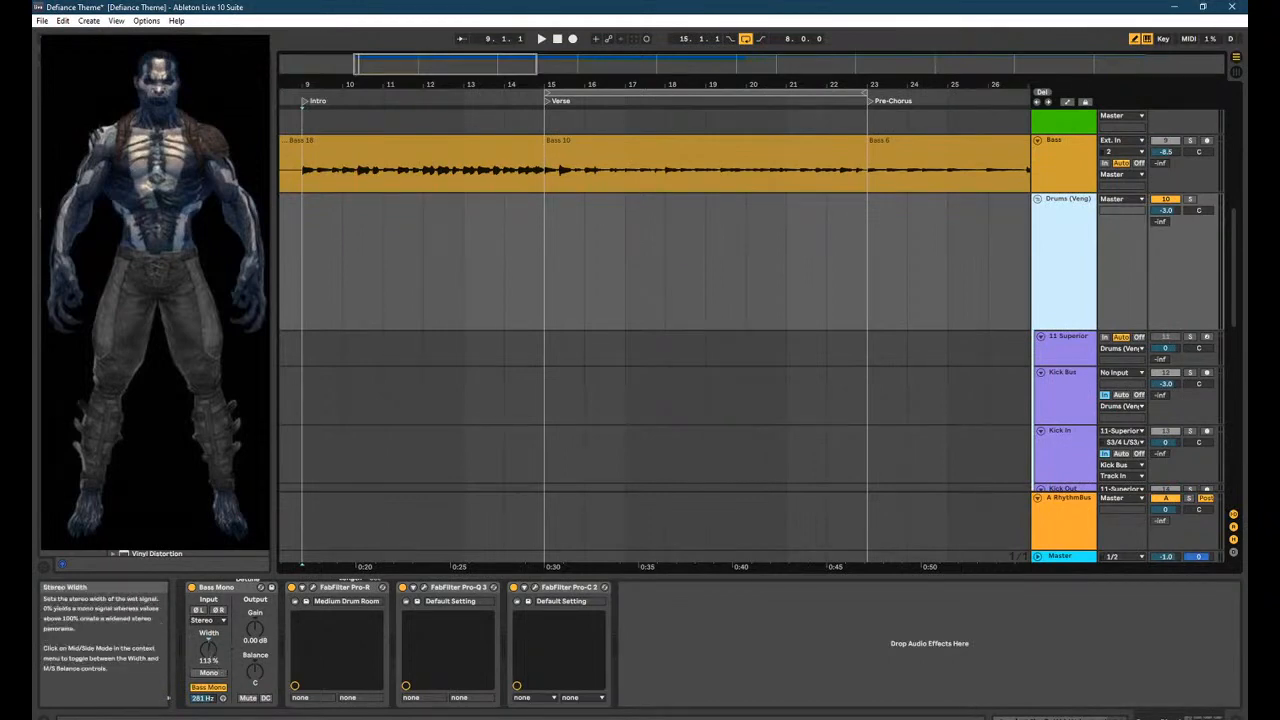
pyautogui.click(1057, 557)
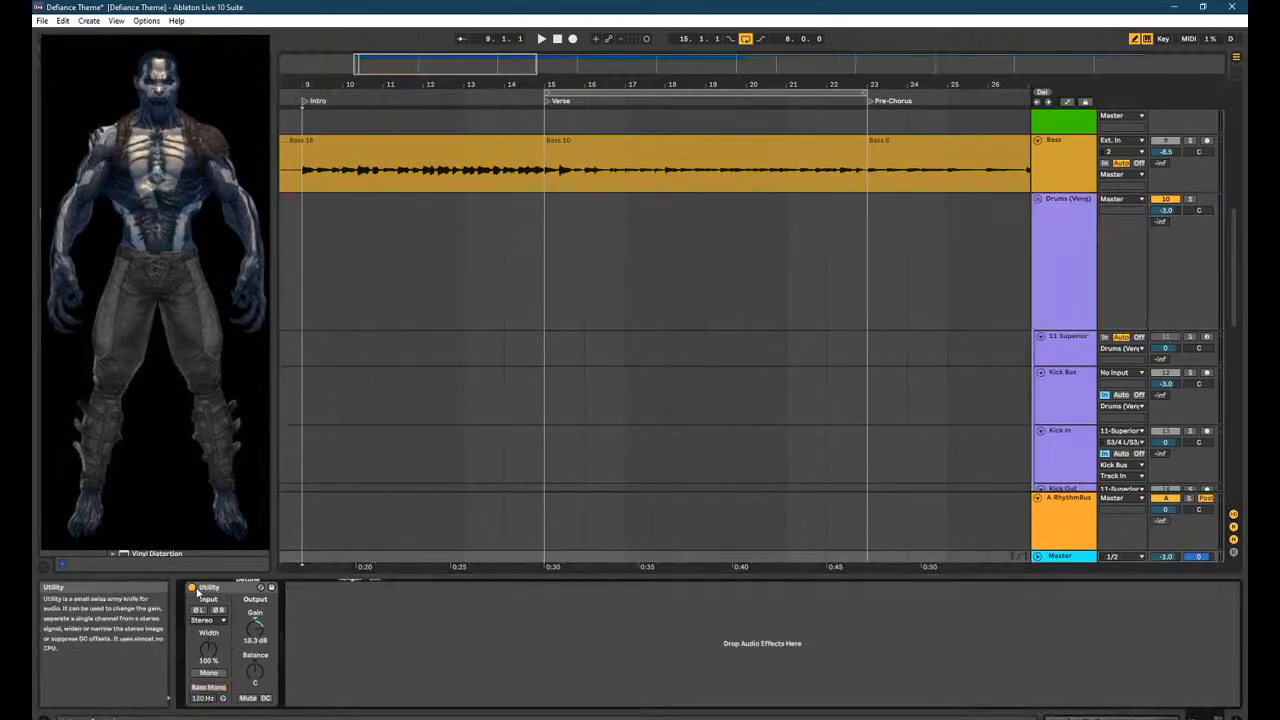
pyautogui.click(1073, 285)
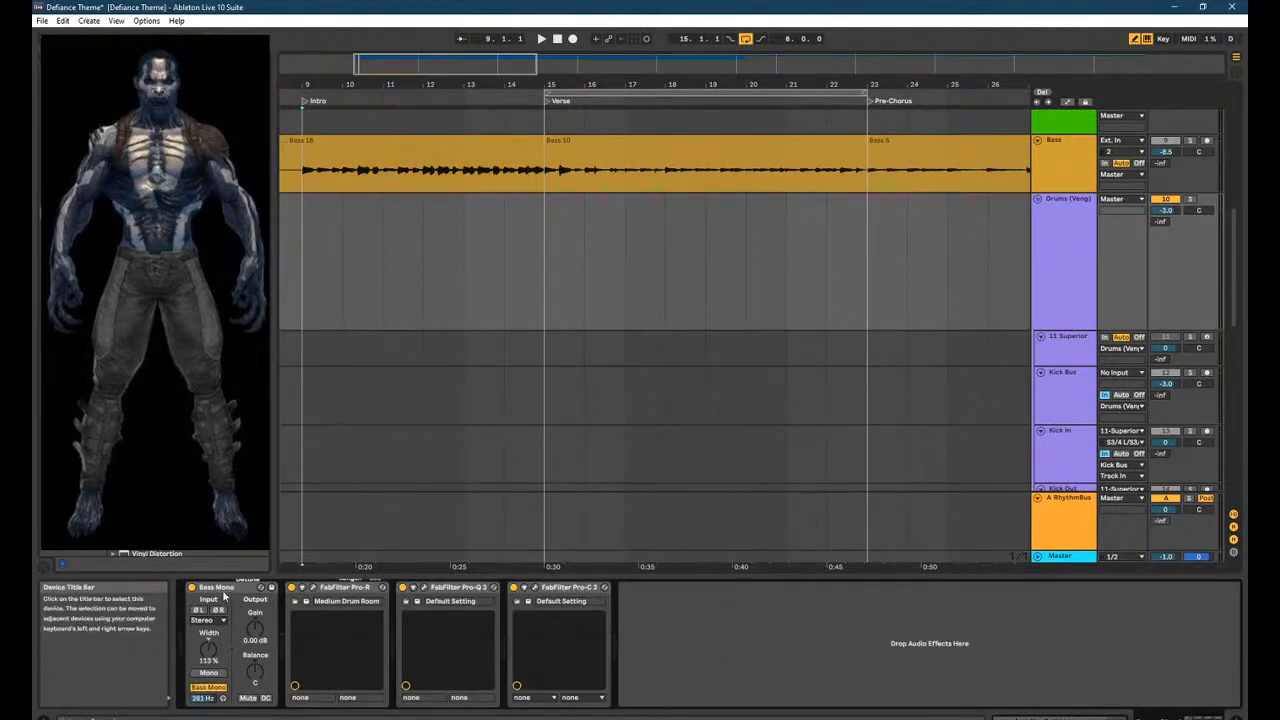
# Set the R2 guitar track's left-channel pan to 50R so both of its channels sit on the right.
pyautogui.scroll(5, 1244, 295)
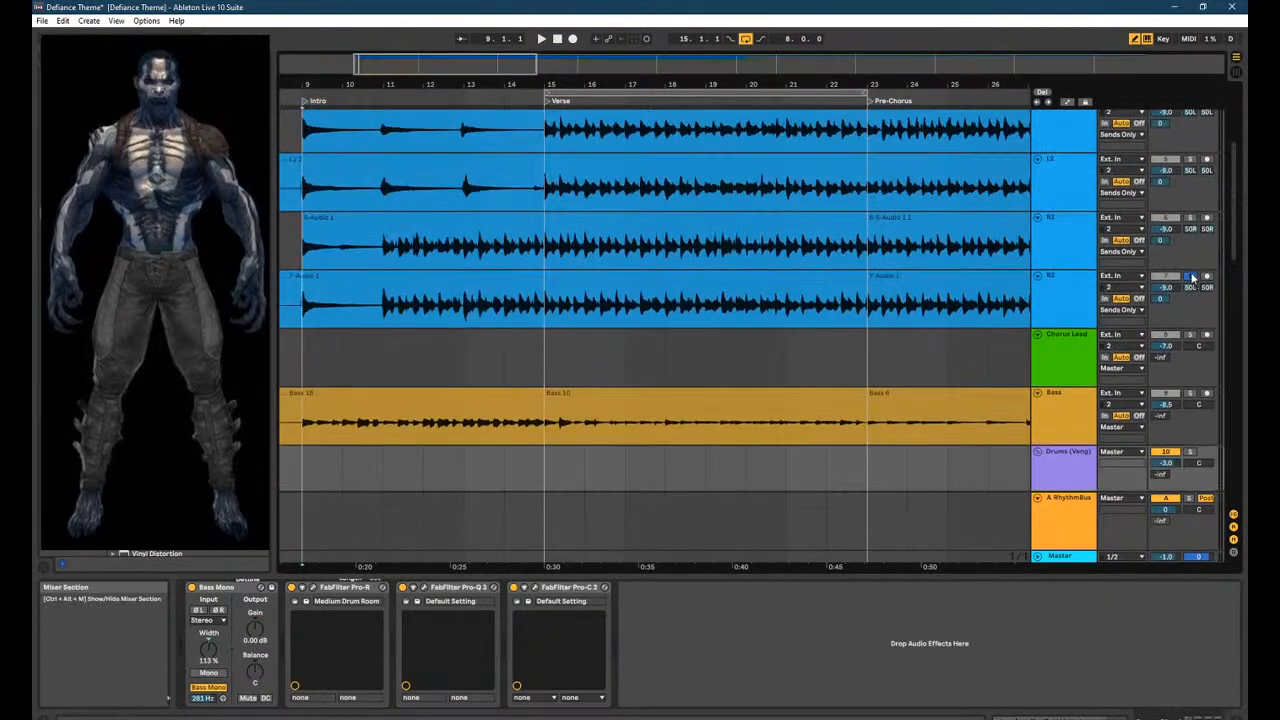
pyautogui.moveTo(1189, 290); pyautogui.dragTo(1189, 190)
# Inspect the FabFilter Pro-R, Pro-Q 3 and Pro-C 2 settings on the Drums (Veng) group, closing each plug-in window.
pyautogui.scroll(-3, 701, 455)
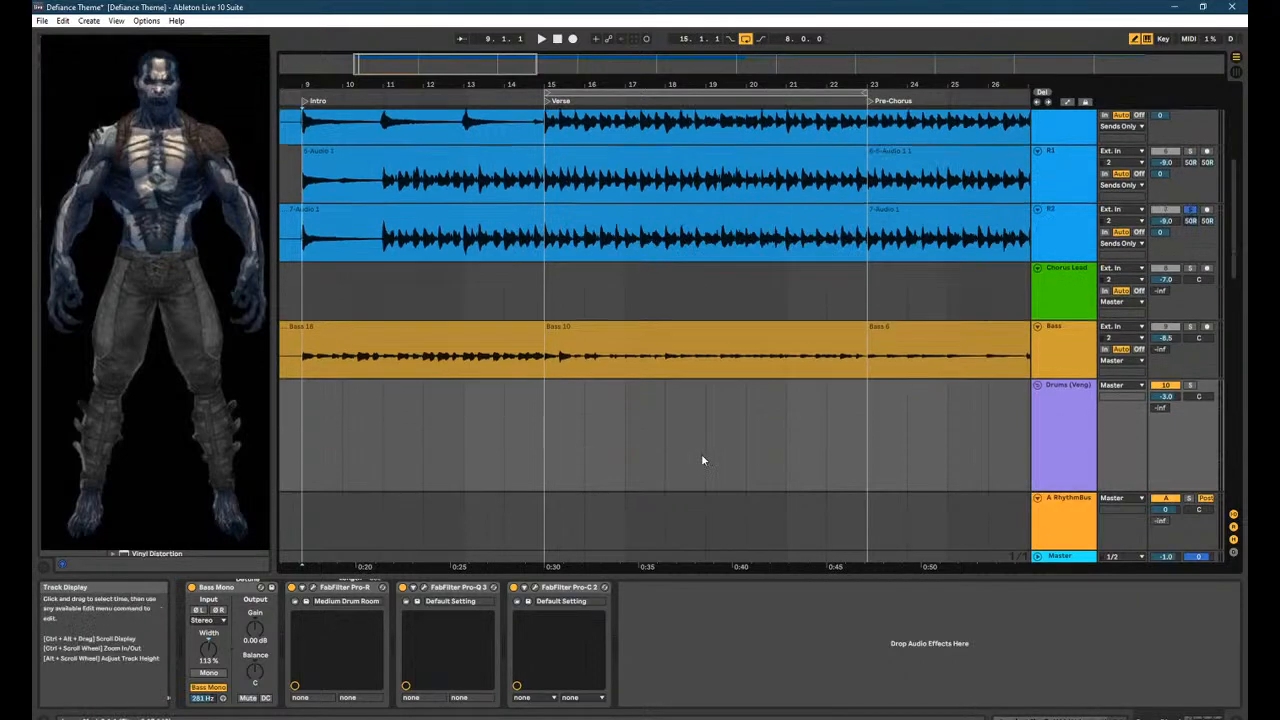
pyautogui.click(1066, 333)
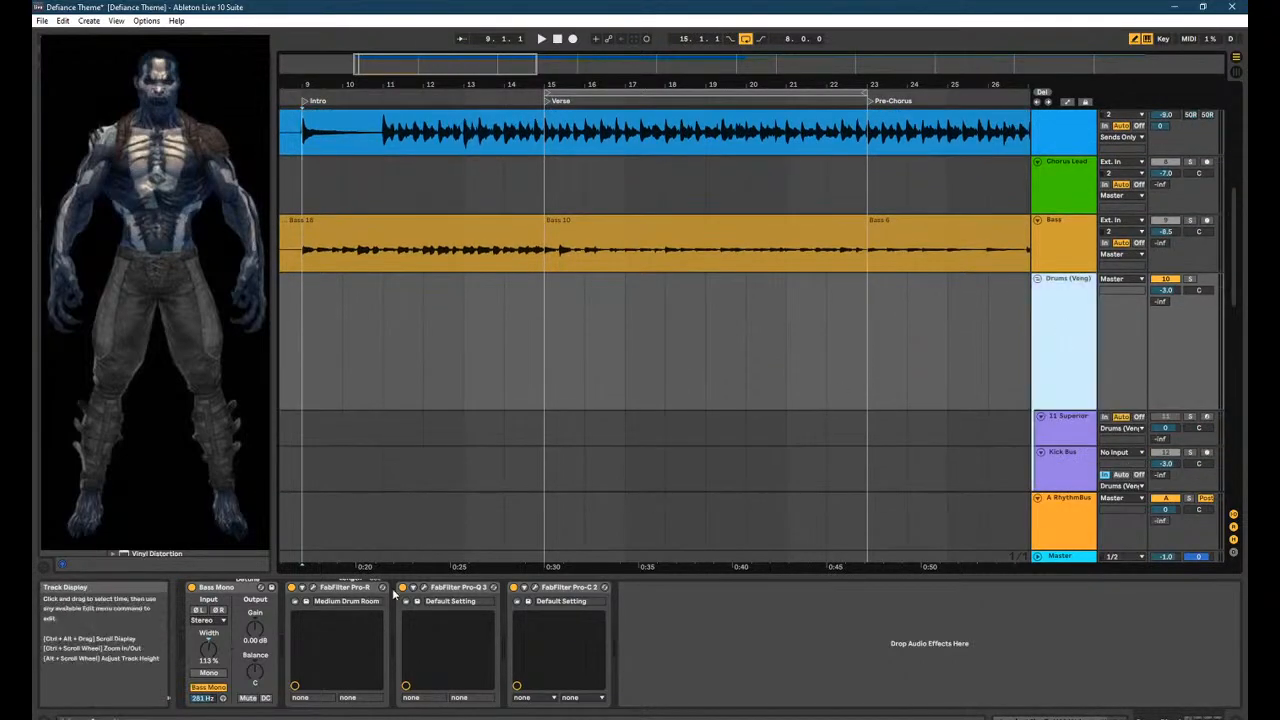
pyautogui.click(313, 590)
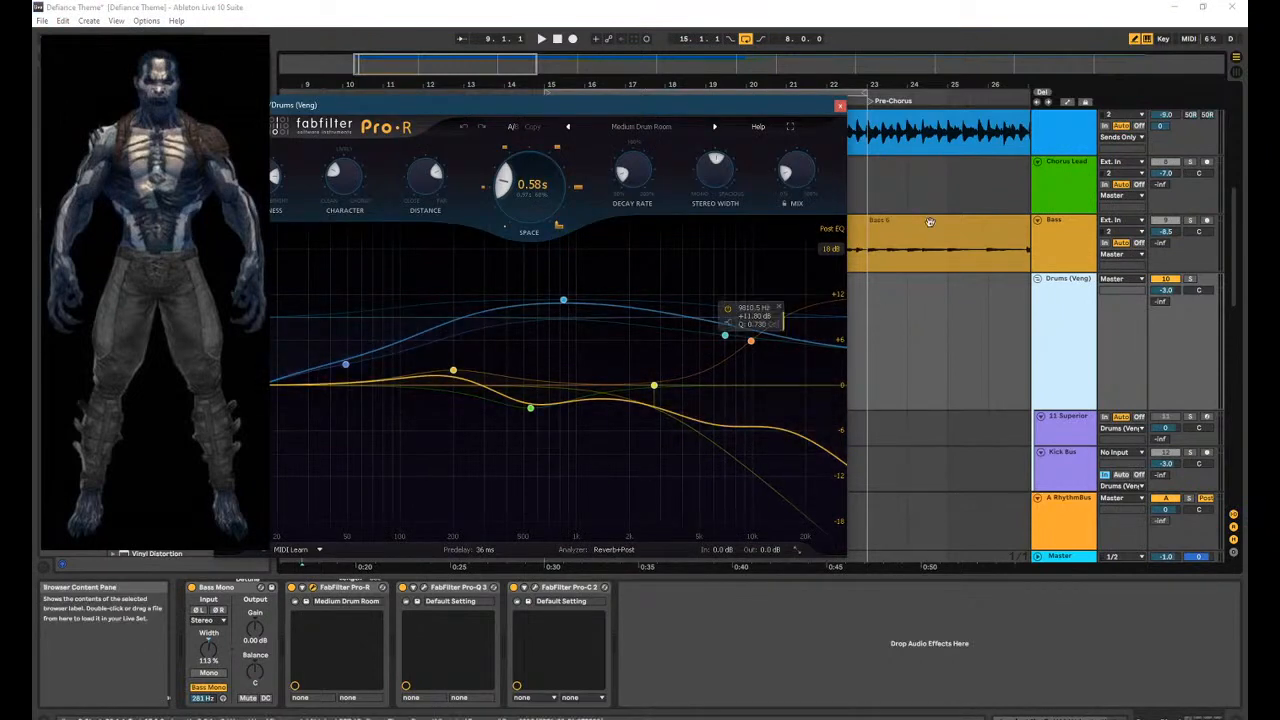
pyautogui.click(840, 105)
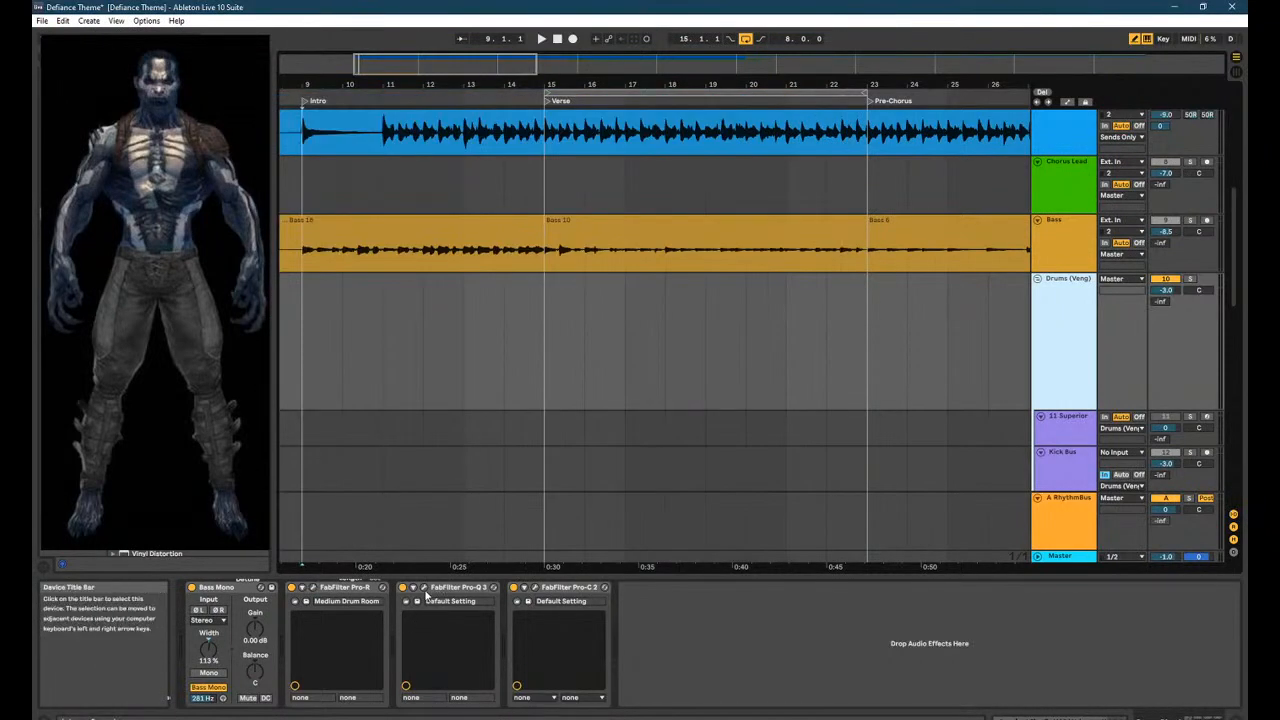
pyautogui.click(424, 587)
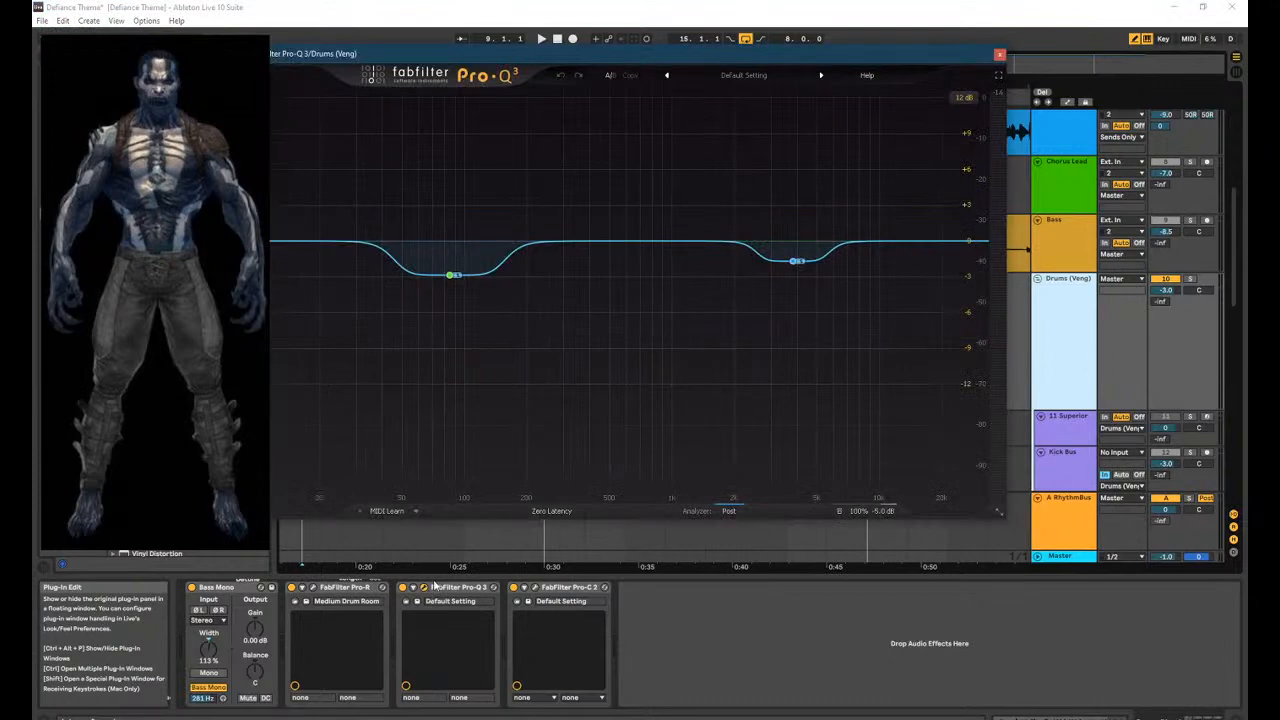
pyautogui.click(1000, 55)
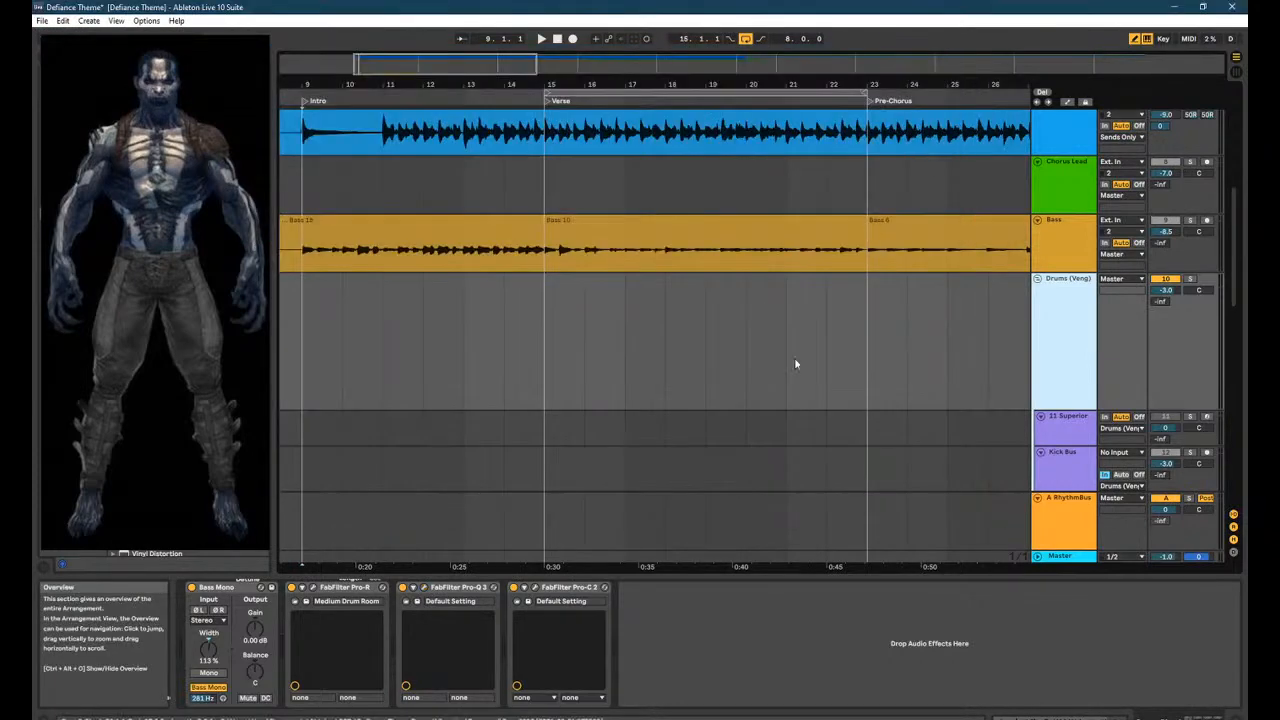
pyautogui.click(535, 587)
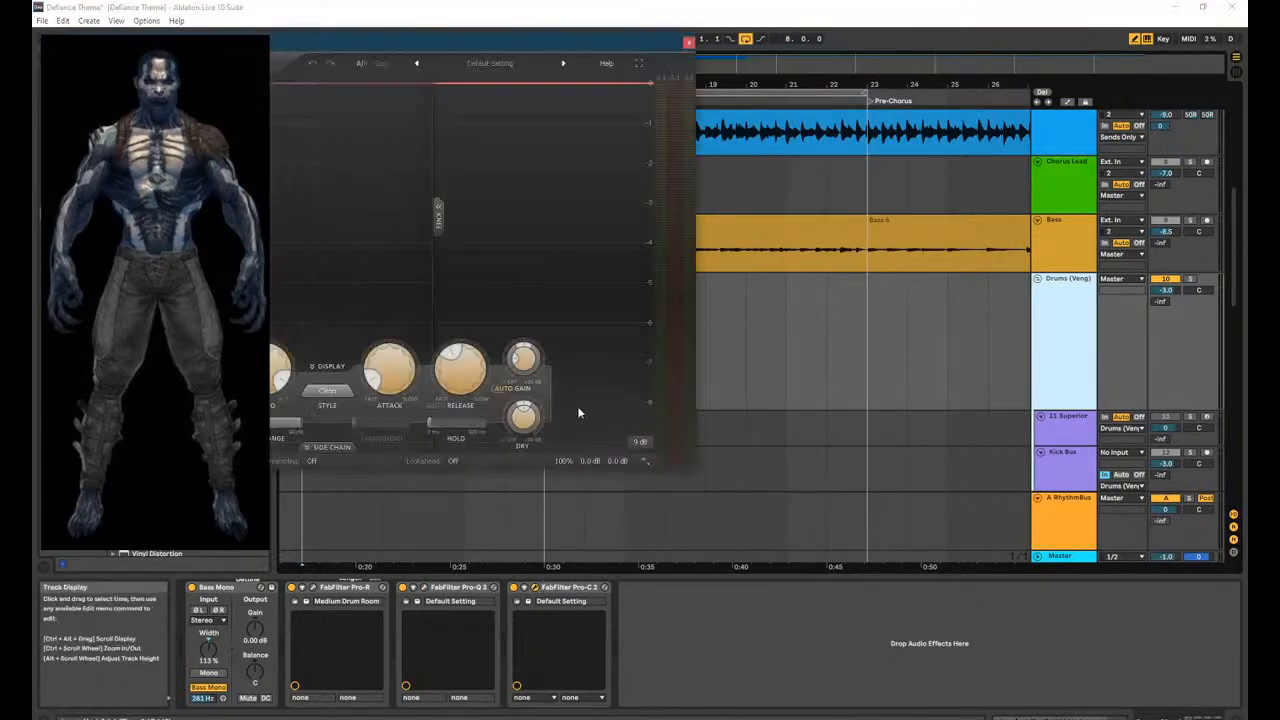
pyautogui.click(688, 42)
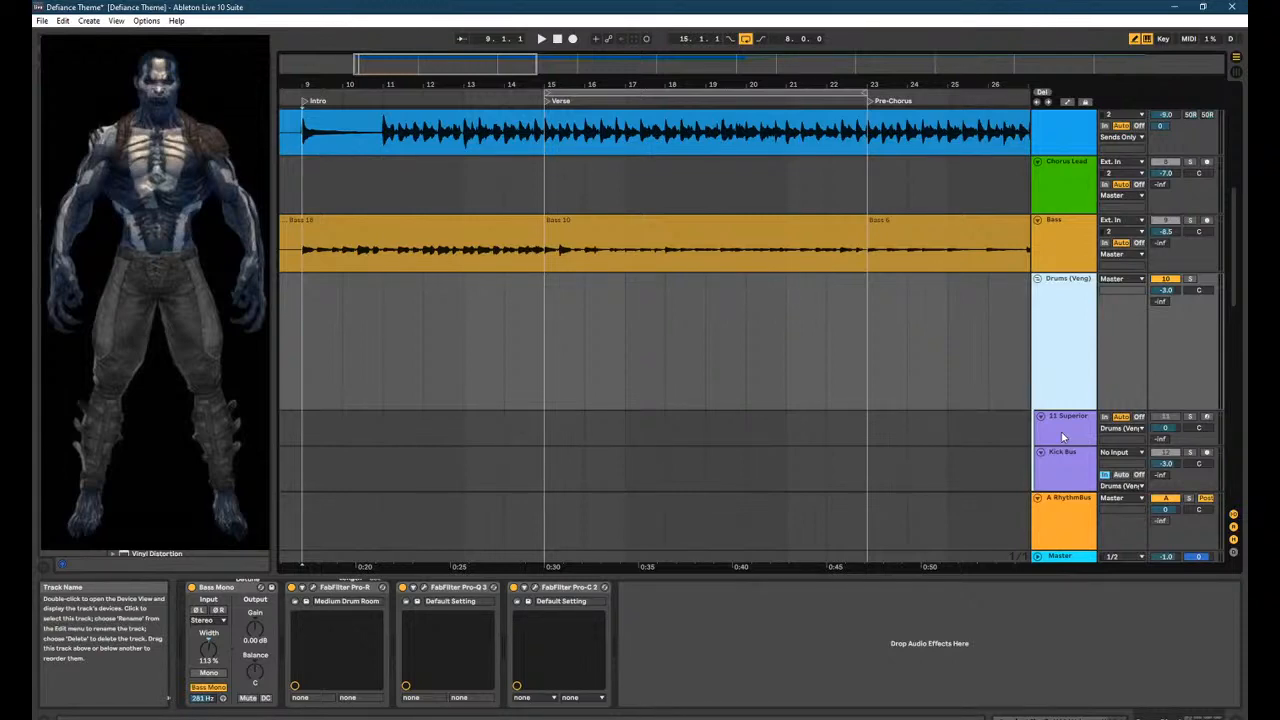
# Check the live chat on the YouTube Studio livestream page and return to the Ableton Live arrangement.
pyautogui.scroll(6, 700, 340)
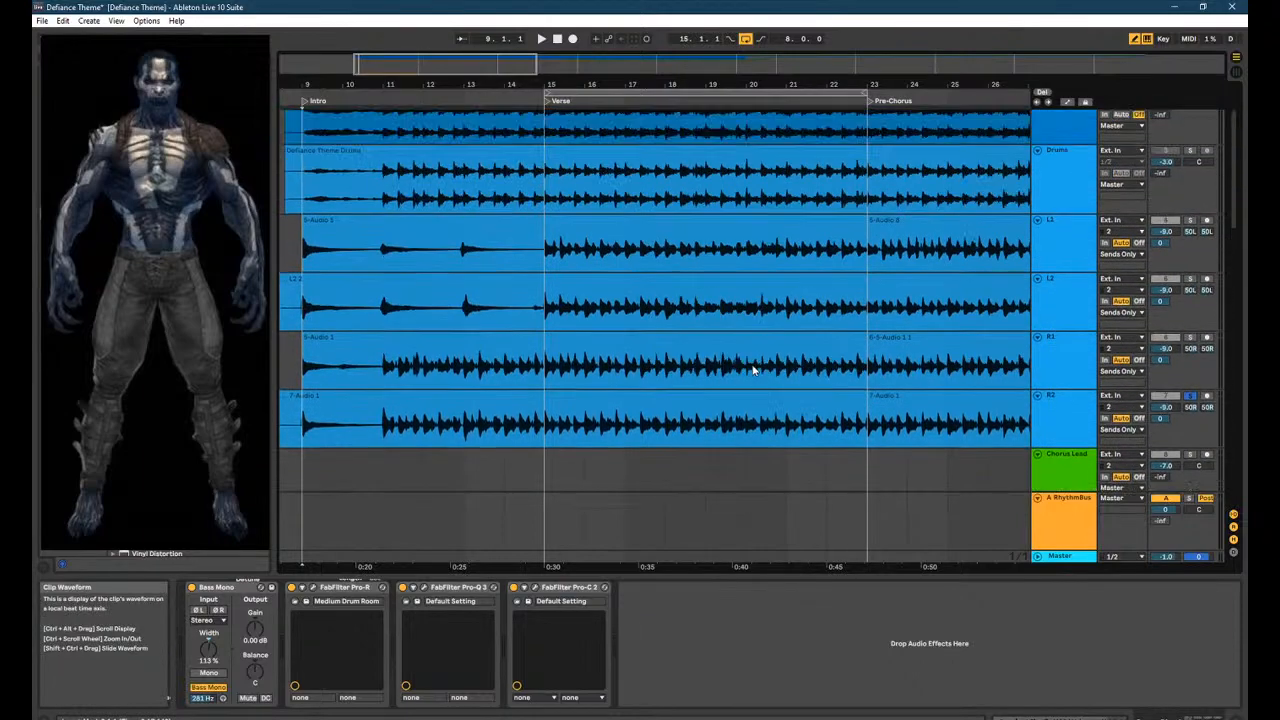
pyautogui.click(160, 718)
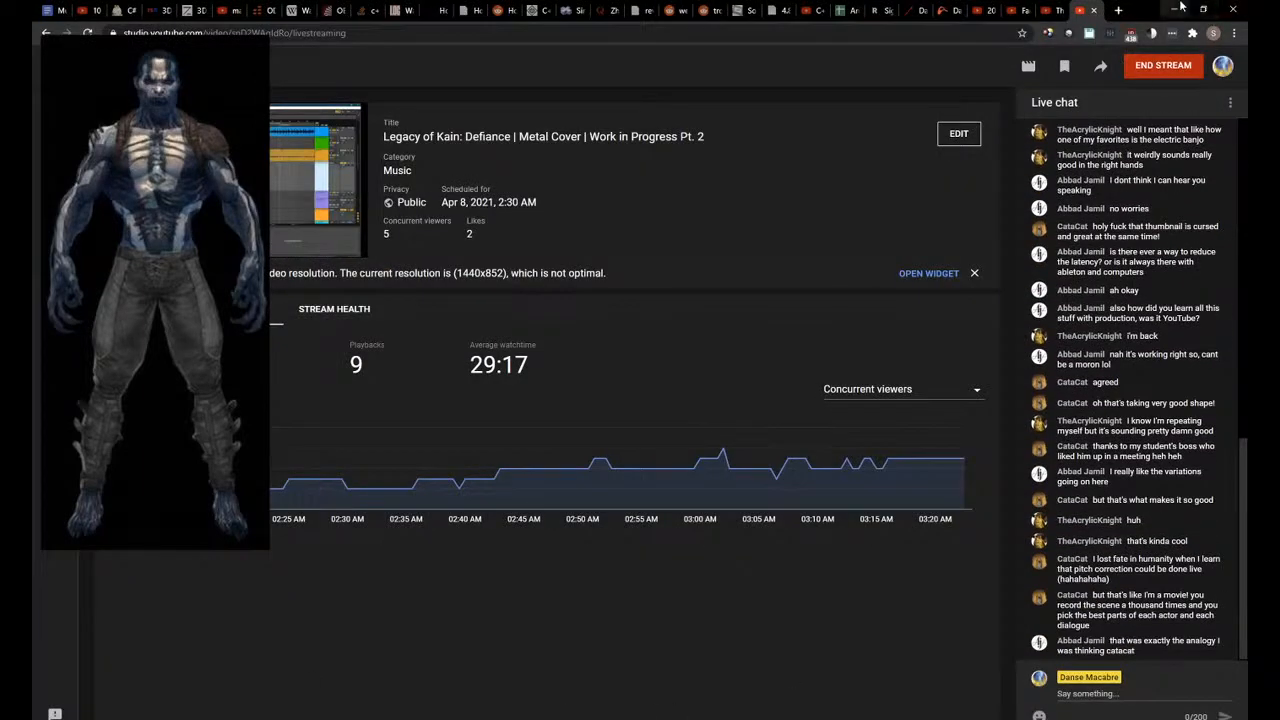
pyautogui.click(1165, 12)
pyautogui.click(806, 627)
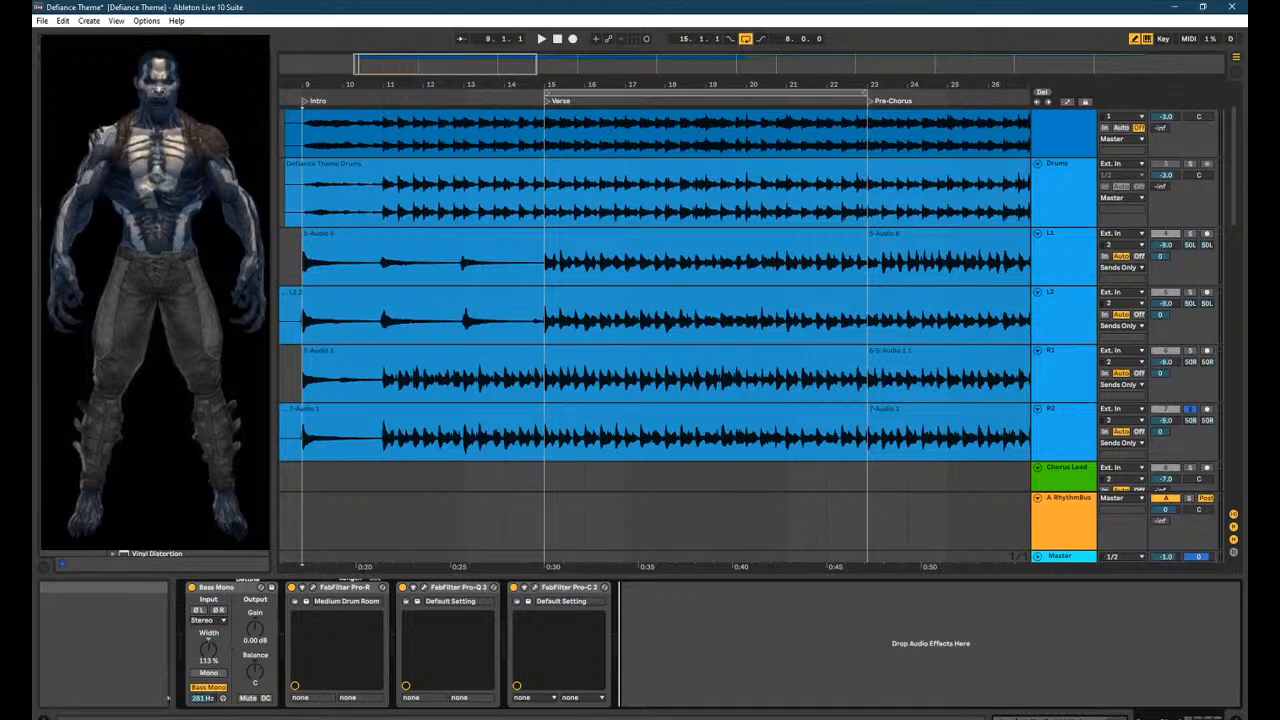
# Open youtube.com in a new browser tab and search for "pink floyd pompeii".
pyautogui.hotkey('alt', 'Tab')
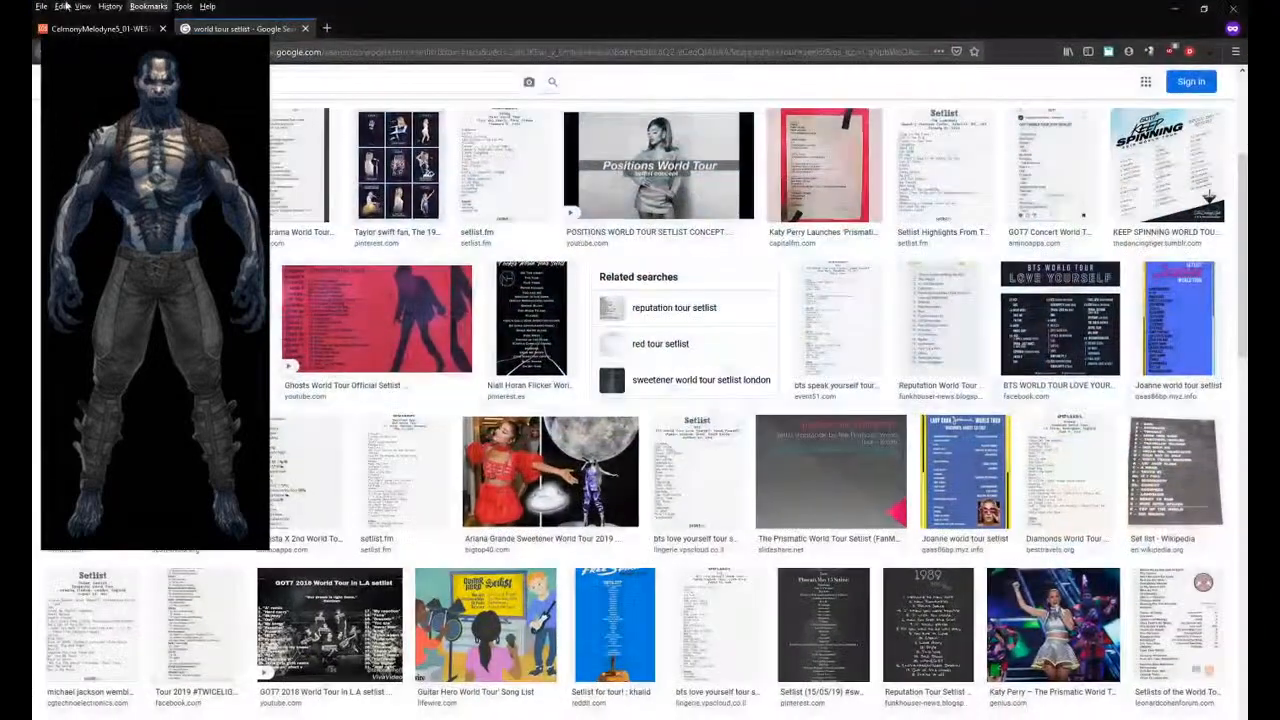
pyautogui.click(327, 28)
pyautogui.write('youtube.com')
pyautogui.press('Return')
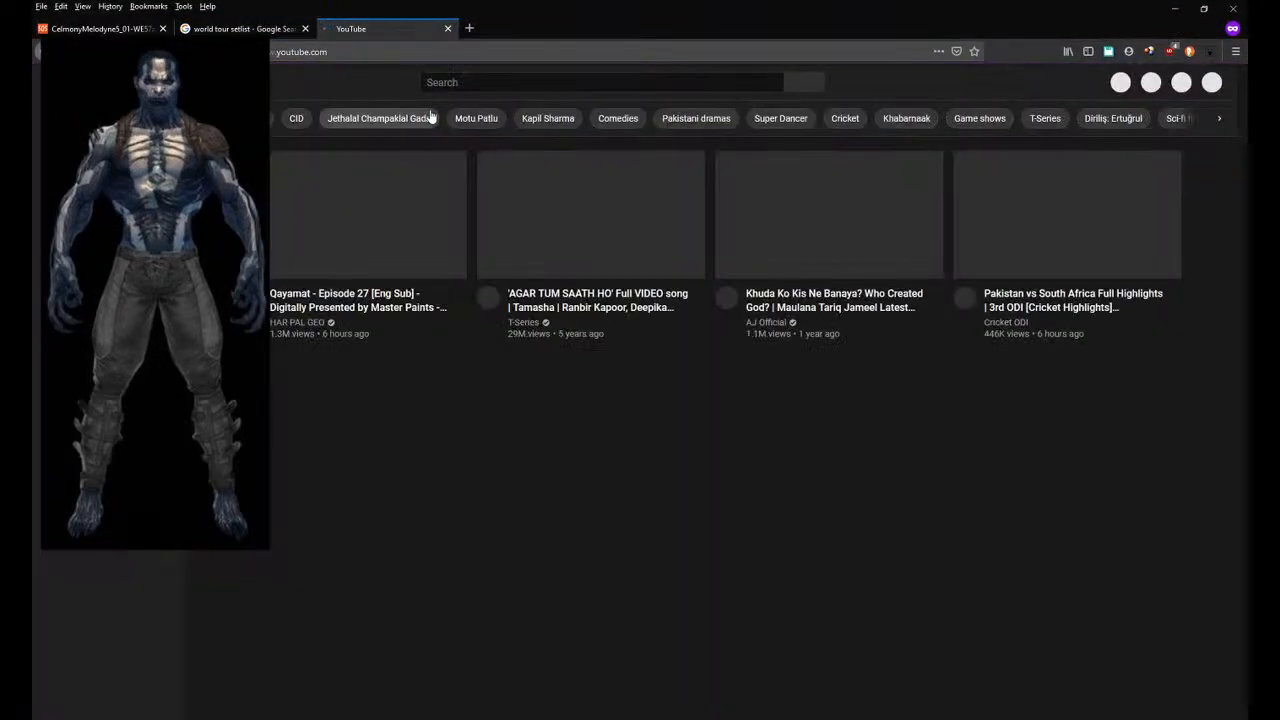
pyautogui.write('p')
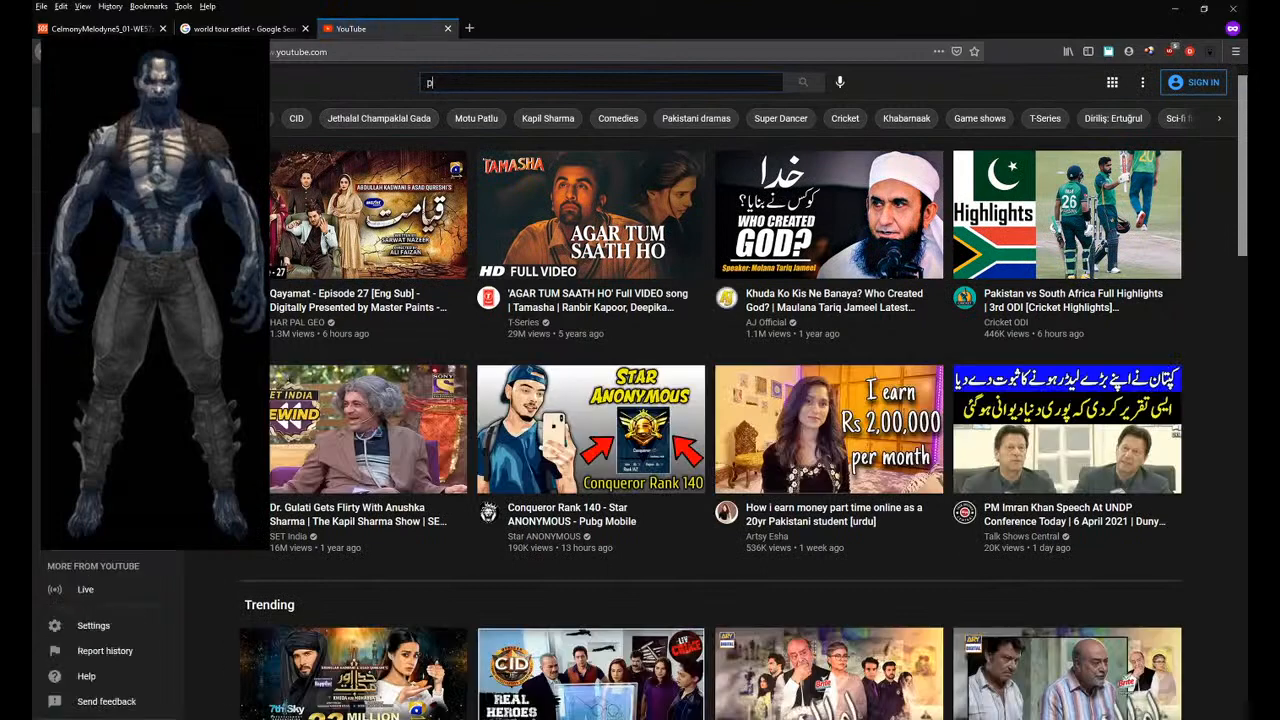
pyautogui.write('ink floyd pompeii')
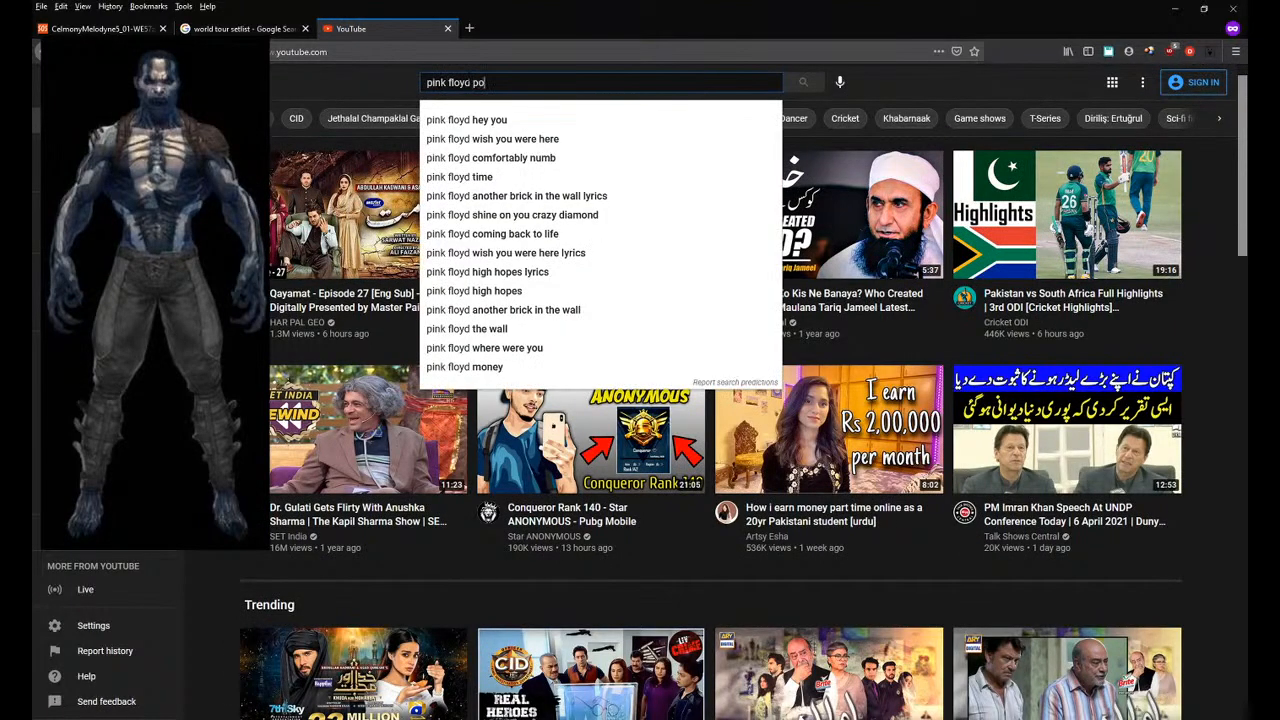
pyautogui.press('Return')
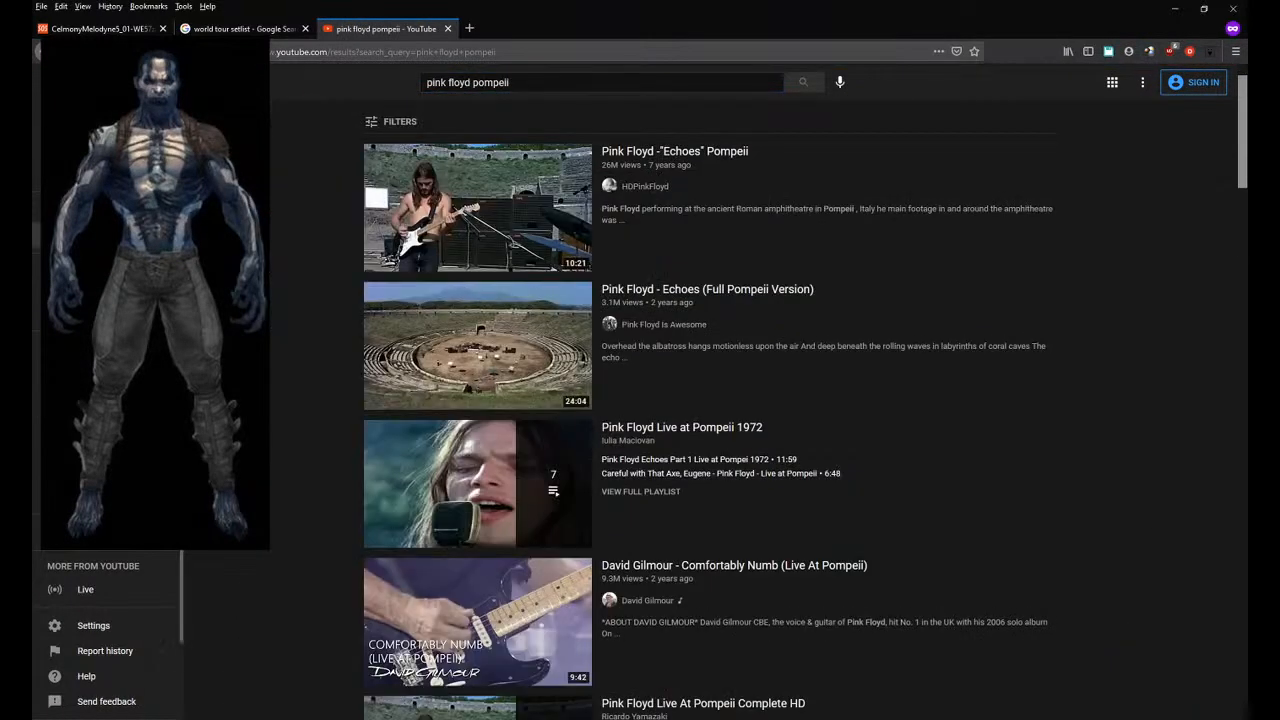
# Play the Pink Floyd "Echoes" Pompeii video, skip ahead within its opening, pause it, and close its tab.
pyautogui.click(495, 229)
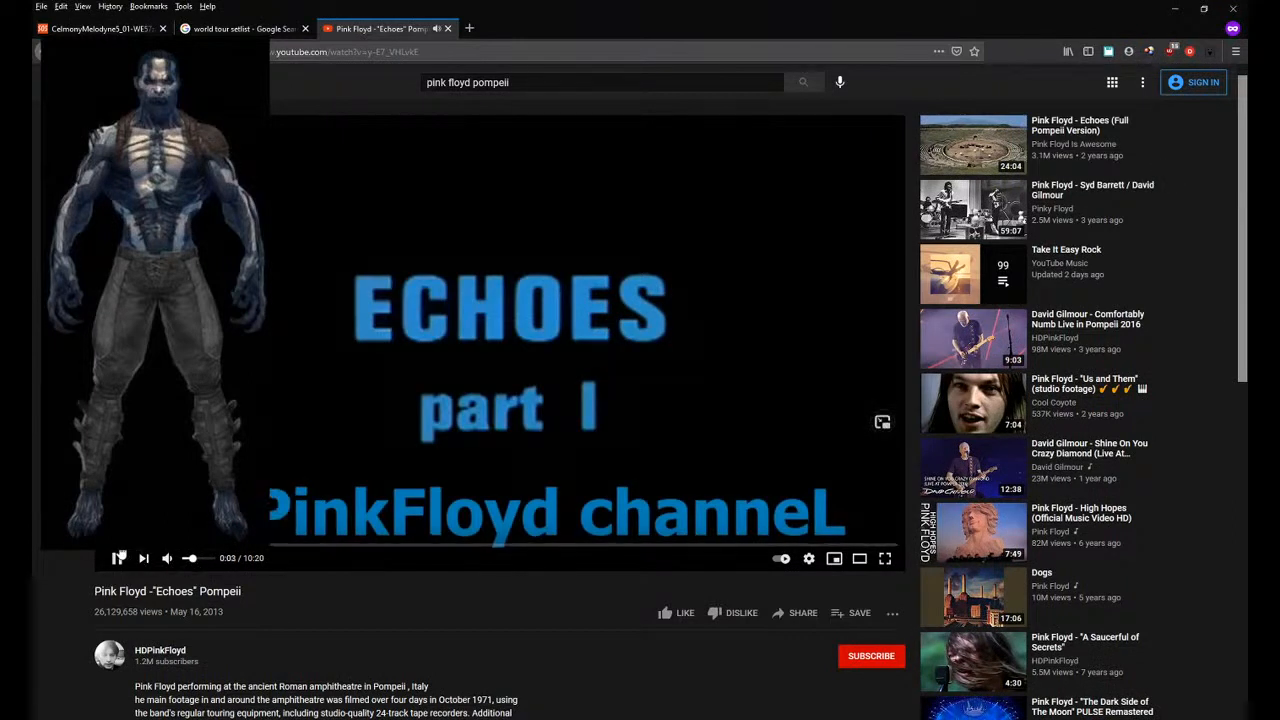
pyautogui.click(120, 546)
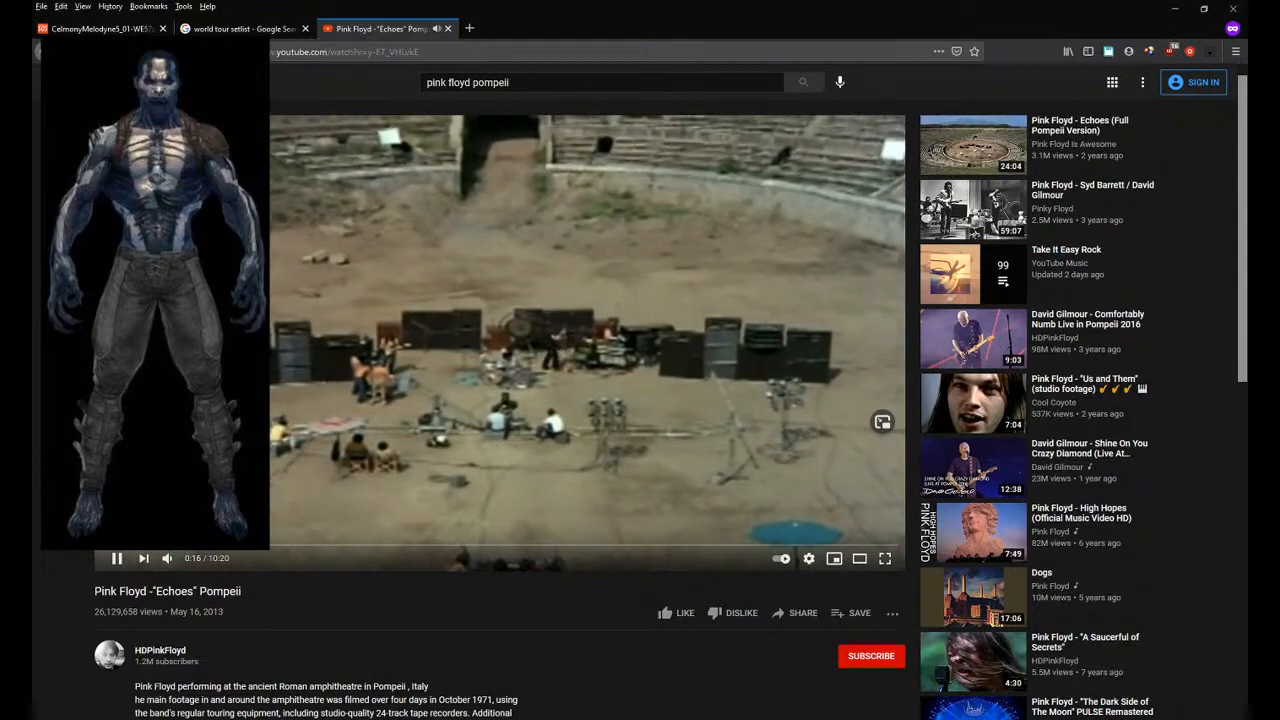
pyautogui.click(141, 547)
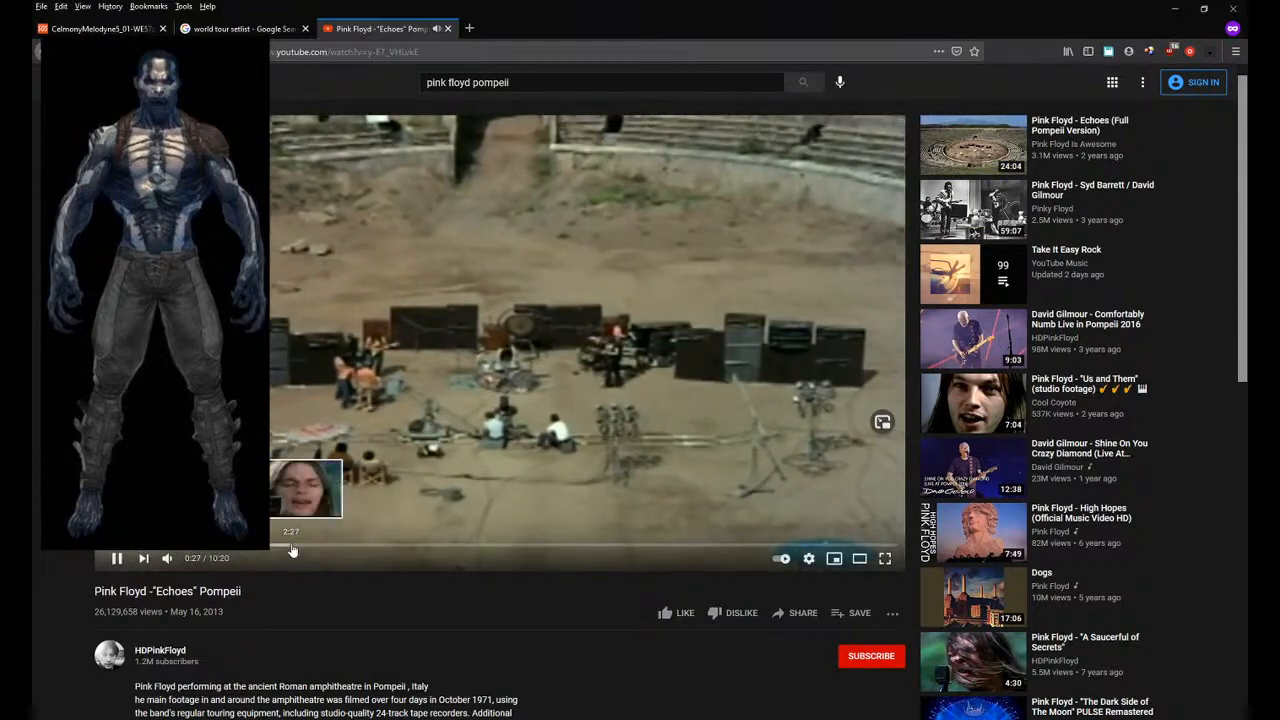
pyautogui.click(408, 256)
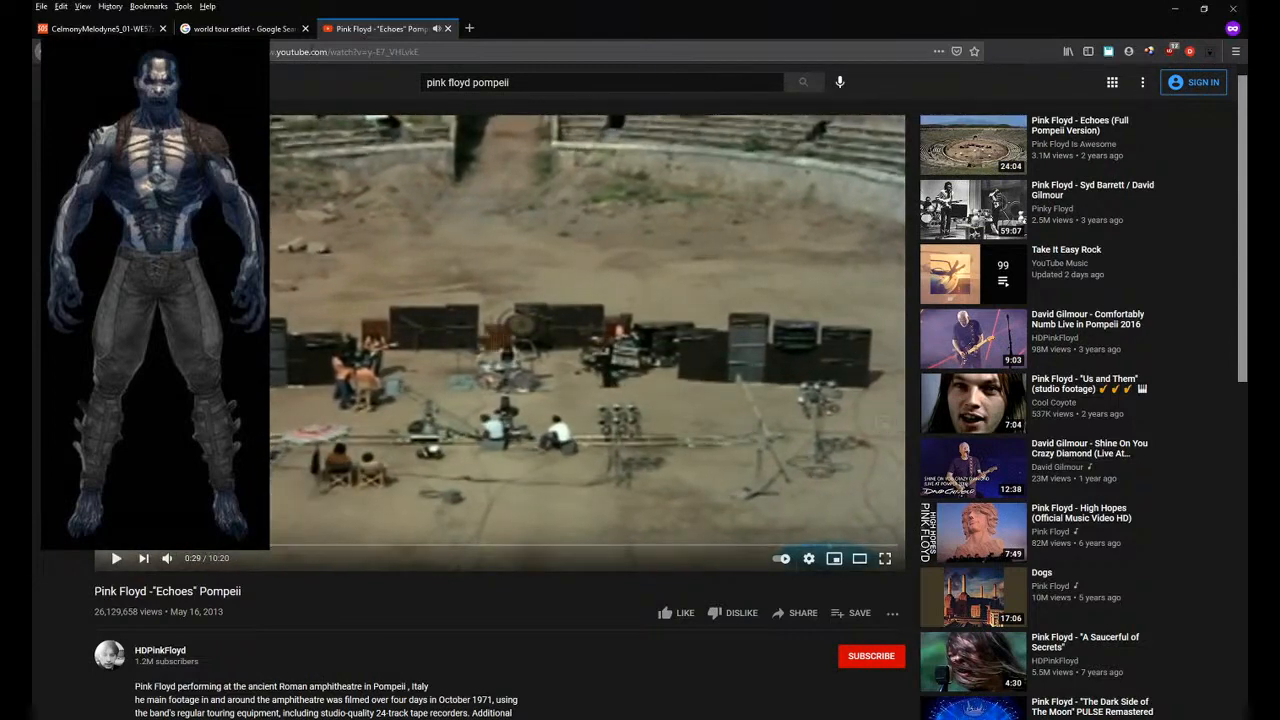
pyautogui.middleClick(392, 30)
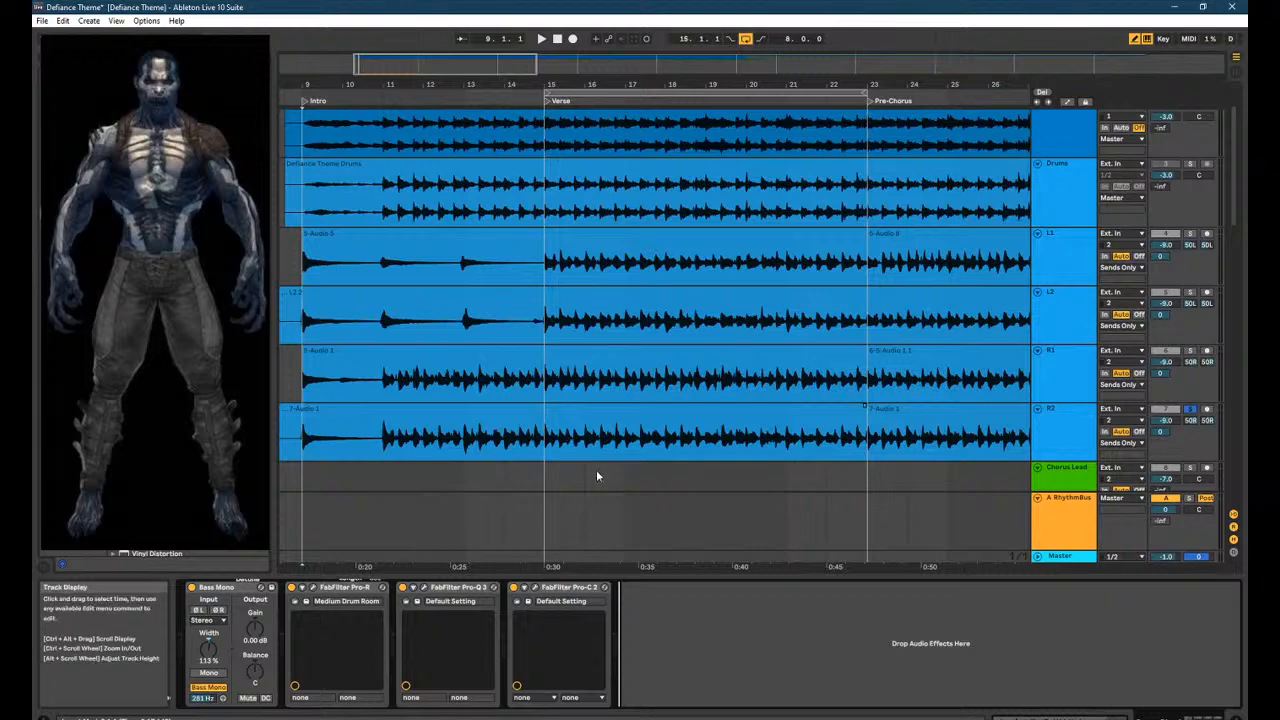
# Open the L2 track's first clip in the clip editor and examine the guitar hit near its bar 4 up close.
pyautogui.moveTo(458, 85); pyautogui.dragTo(653, 75)
pyautogui.moveTo(715, 380); pyautogui.dragTo(715, 352)
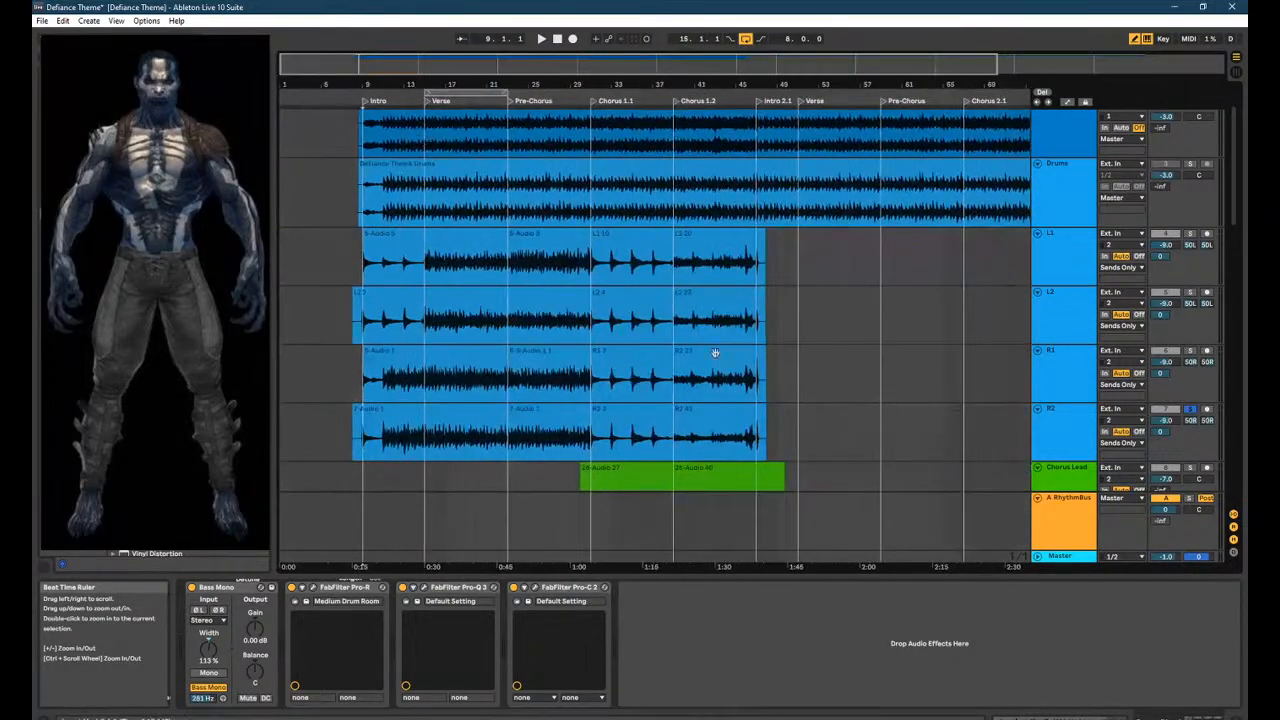
pyautogui.click(840, 320)
pyautogui.doubleClick(388, 291)
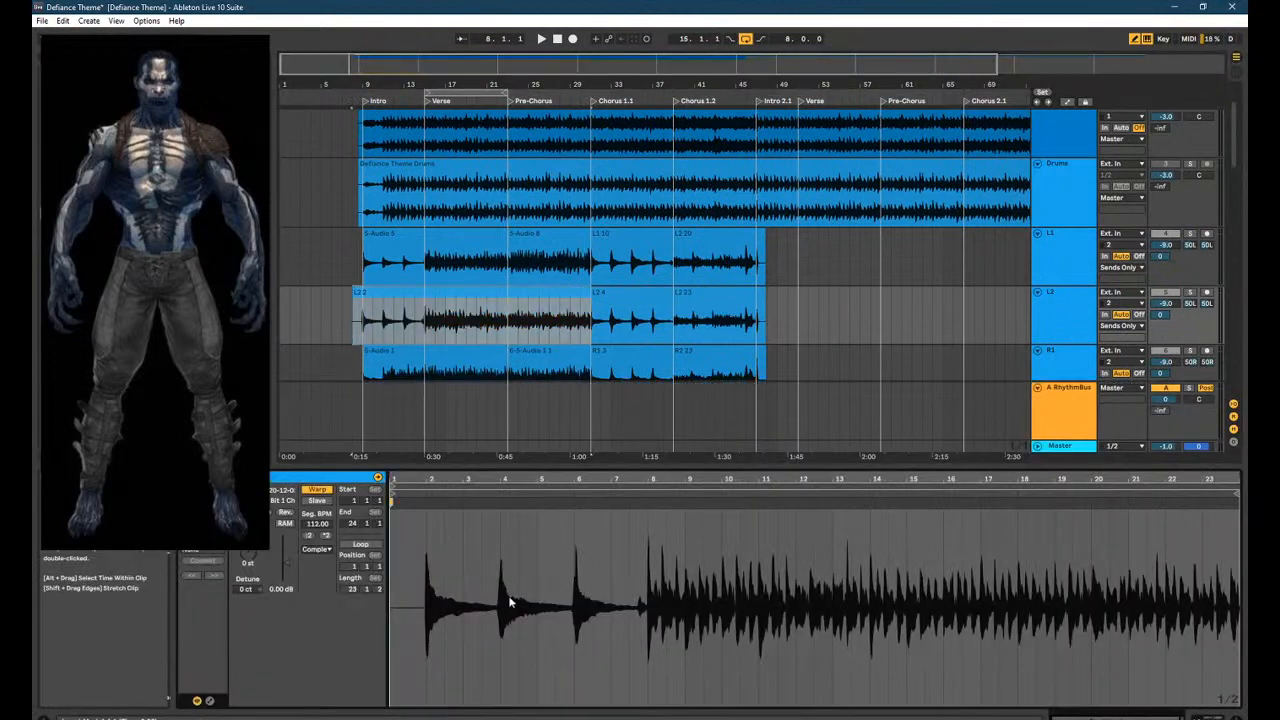
pyautogui.scroll(4, 509, 600)
pyautogui.scroll(2, 613, 557)
pyautogui.click(708, 593)
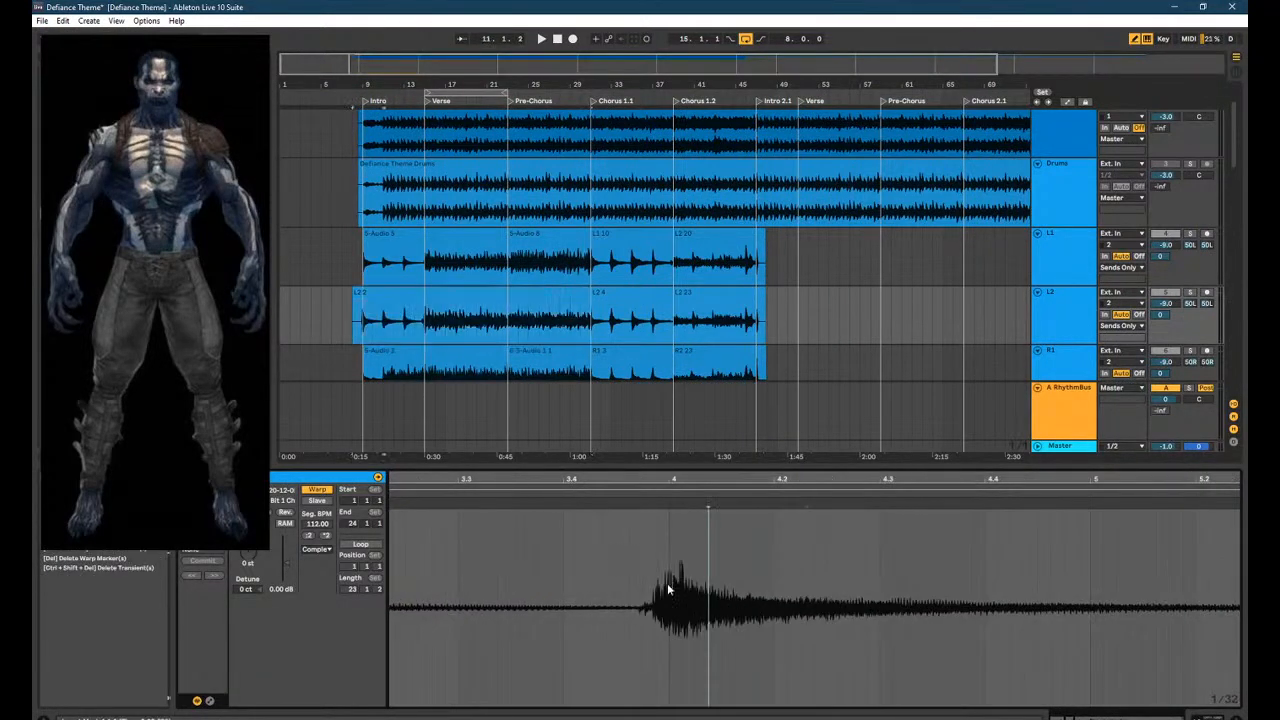
pyautogui.moveTo(669, 588); pyautogui.dragTo(697, 589)
pyautogui.click(696, 589)
pyautogui.scroll(2, 687, 587)
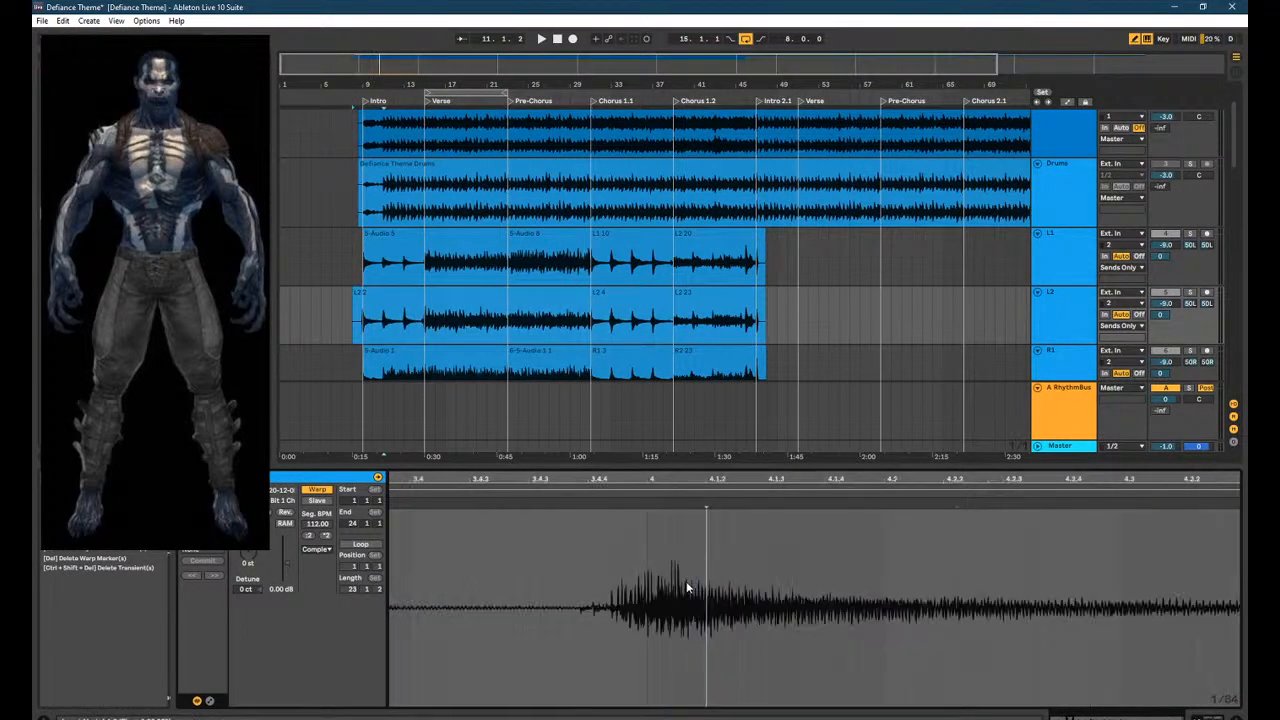
# Try to shift the onset of the L2 clip's second guitar hit onto bar 4 with a warp marker.
pyautogui.doubleClick(614, 504)
pyautogui.moveTo(614, 504); pyautogui.dragTo(647, 504)
pyautogui.hotkey('ctrl', 'z')
pyautogui.hotkey('ctrl', 'z')
pyautogui.scroll(-2, 699, 612)
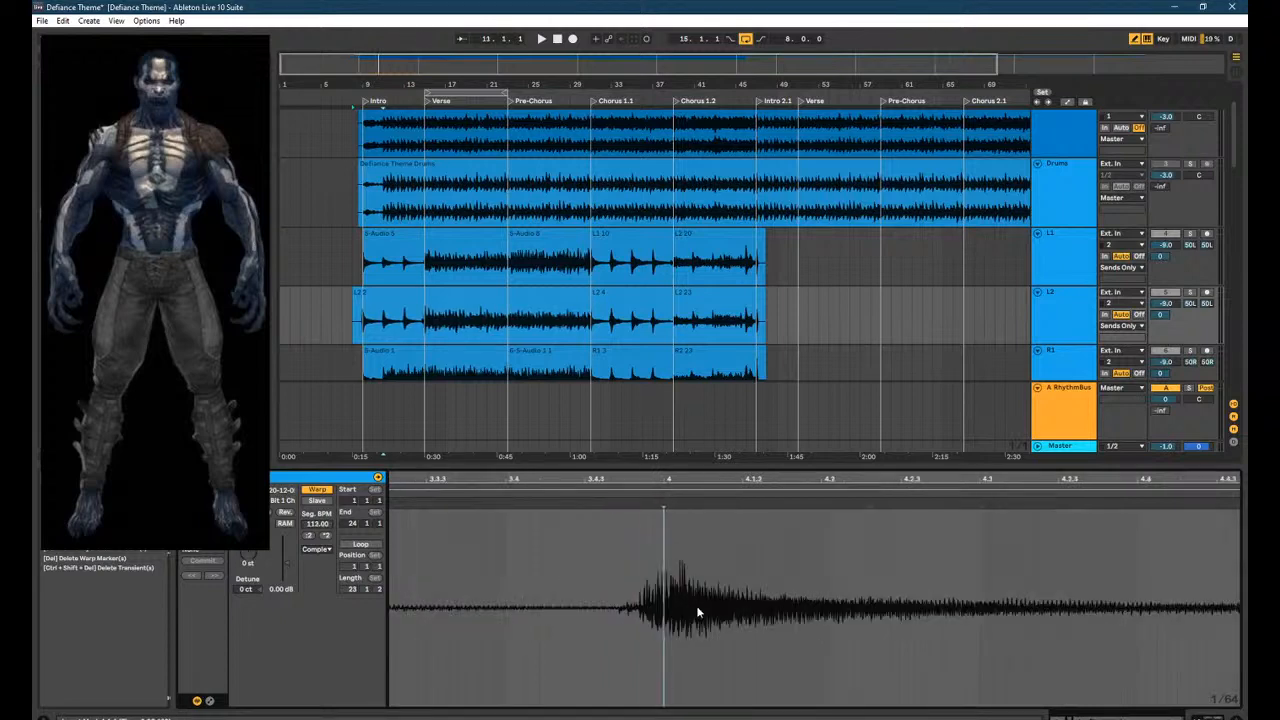
pyautogui.scroll(-3, 698, 612)
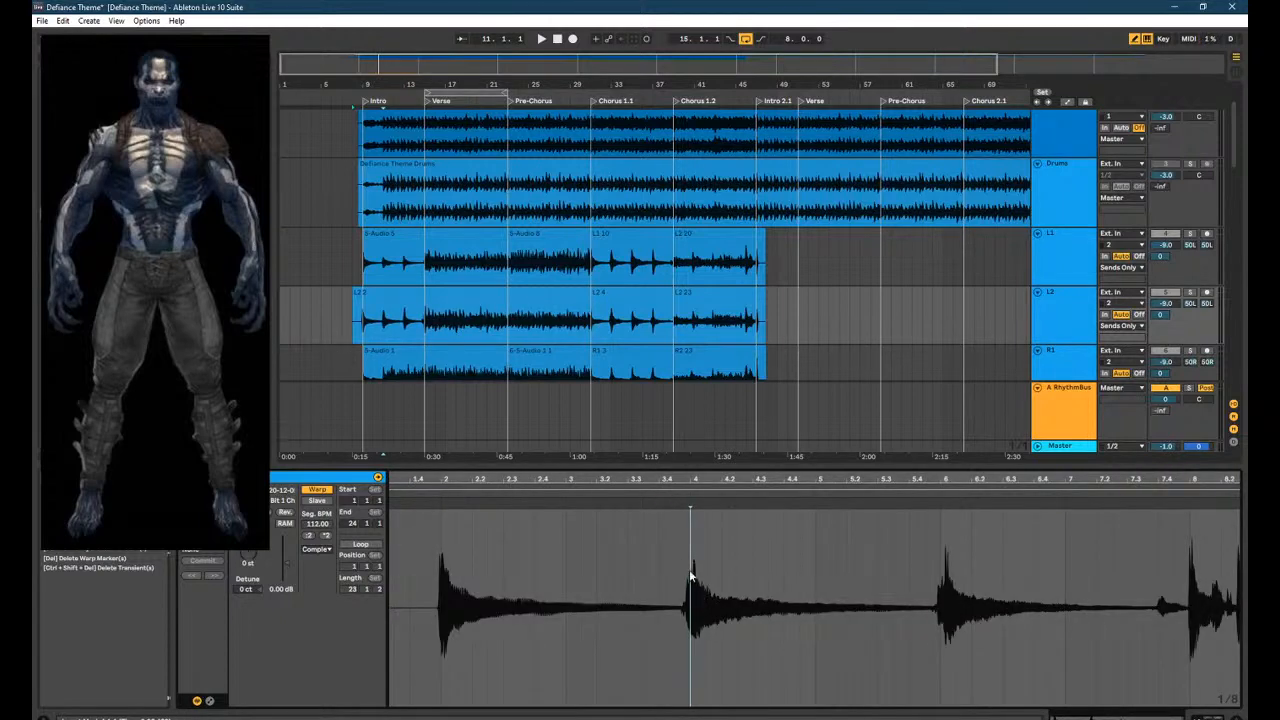
pyautogui.scroll(-2, 614, 363)
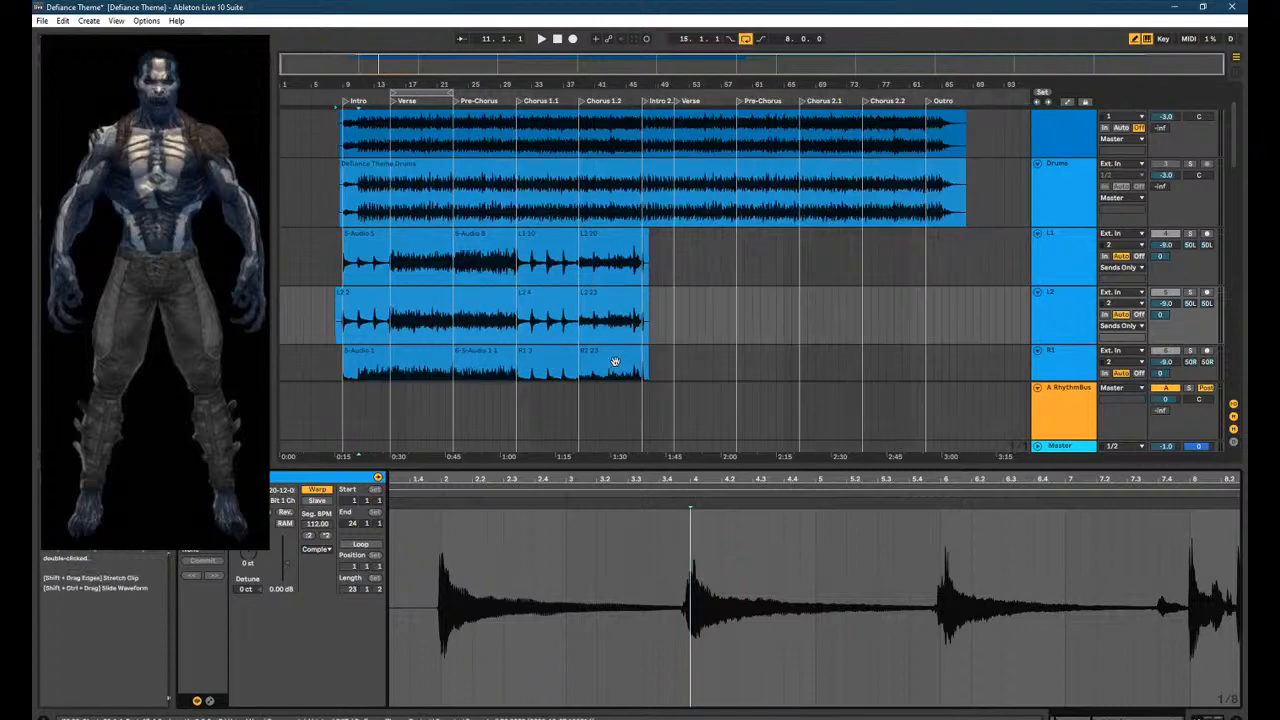
# Solo the A RhythmBus return in place of R2 and select the L2 track's intro clip.
pyautogui.click(723, 352)
pyautogui.scroll(1, 665, 345)
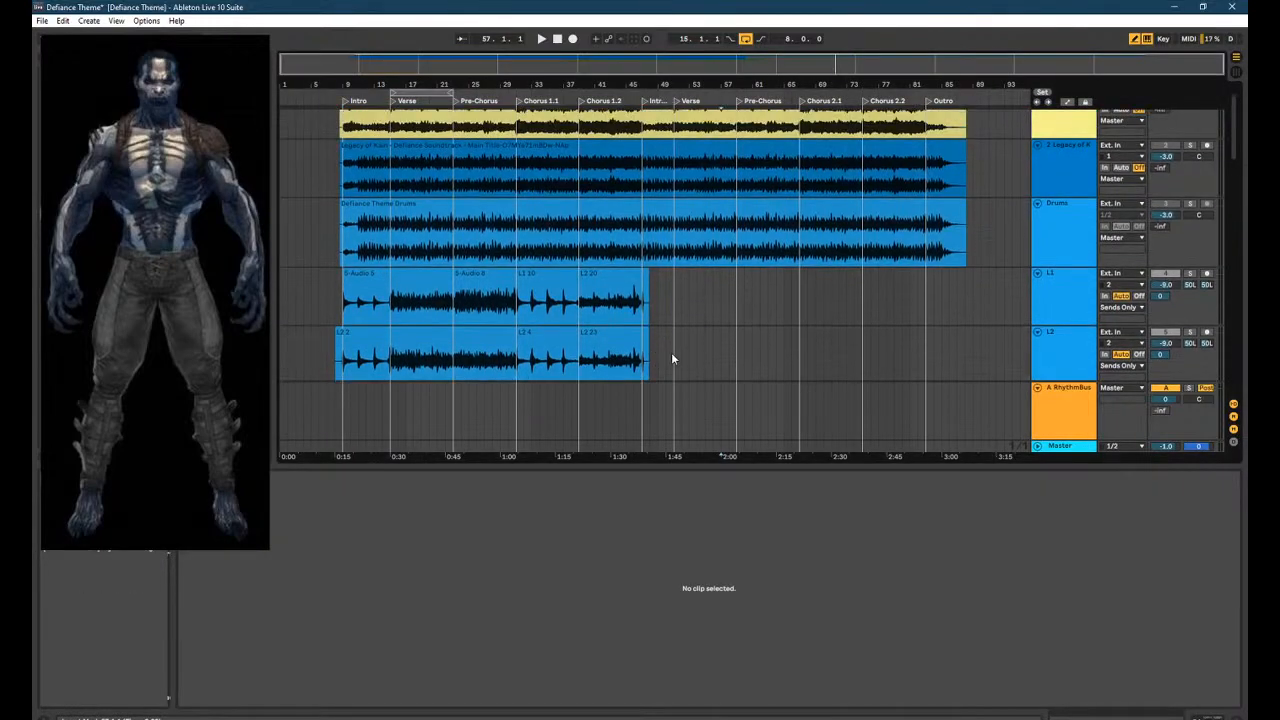
pyautogui.scroll(-2, 665, 350)
pyautogui.scroll(5, 504, 316)
pyautogui.hscroll(-6, 743, 133)
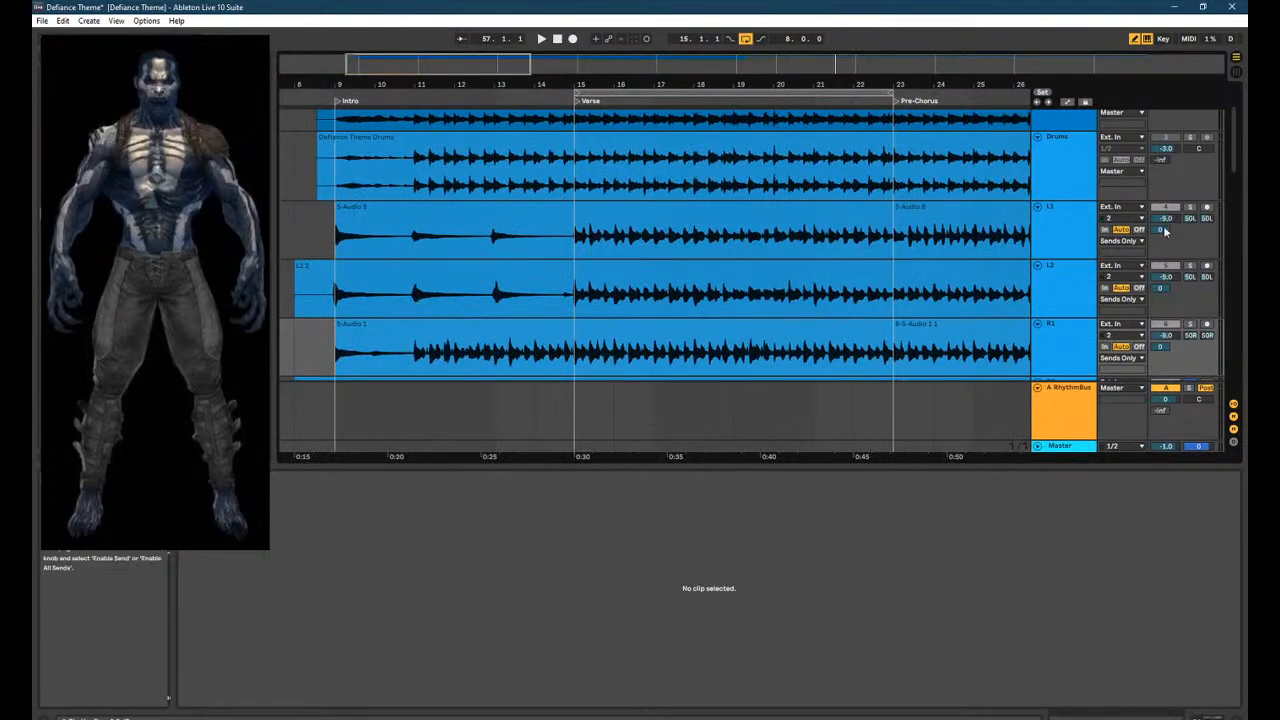
pyautogui.click(548, 302)
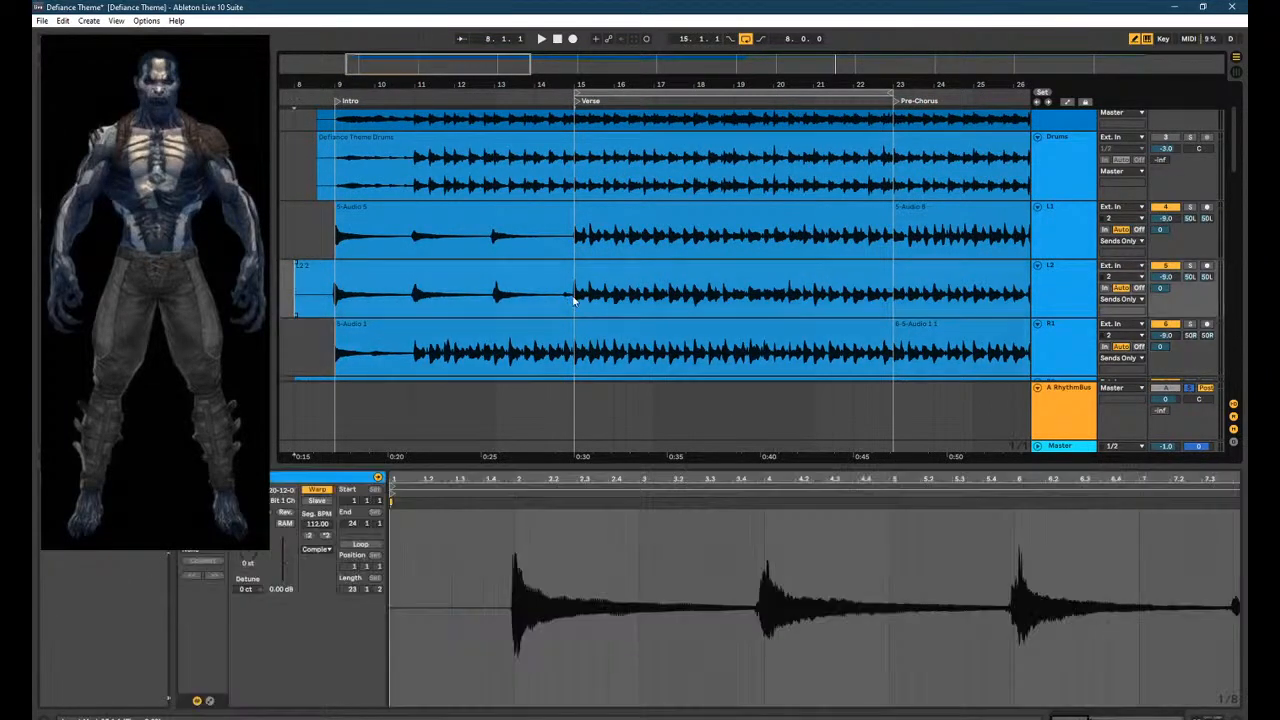
# Check the Chorus Lead and Master device chains, and play the verse from bar 15 while viewing the session mixer.
pyautogui.doubleClick(1081, 446)
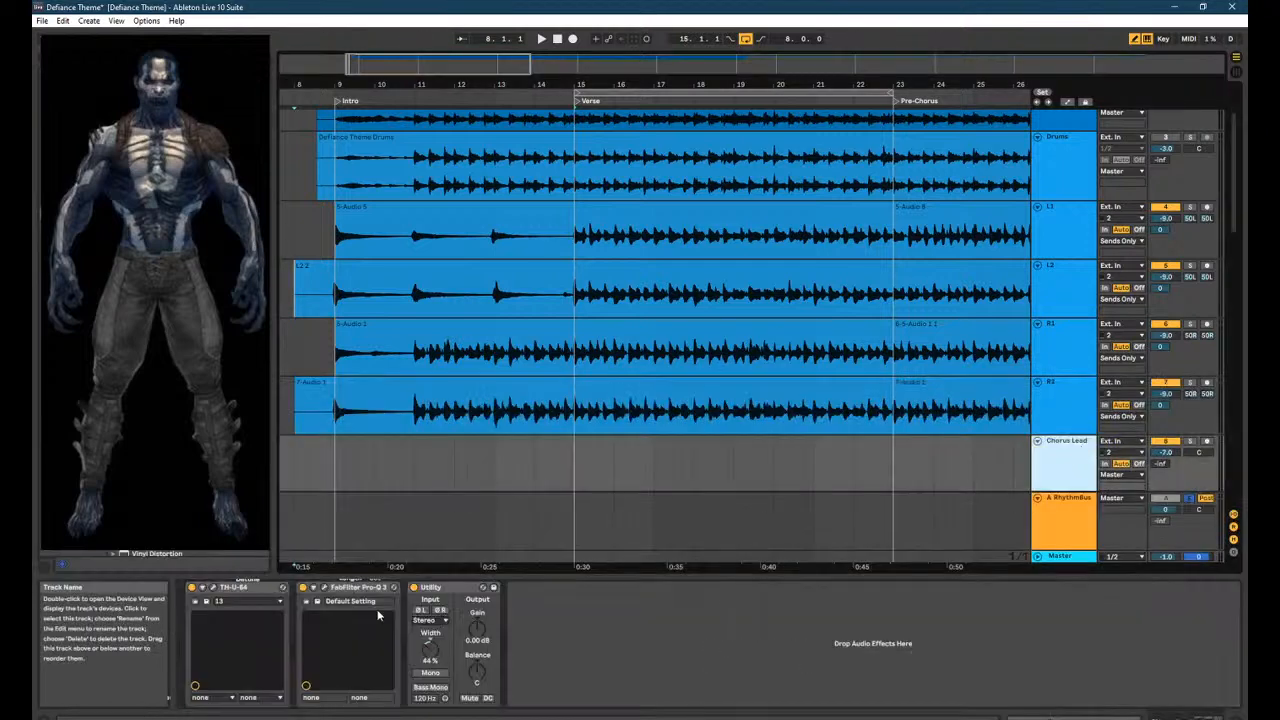
pyautogui.click(1081, 562)
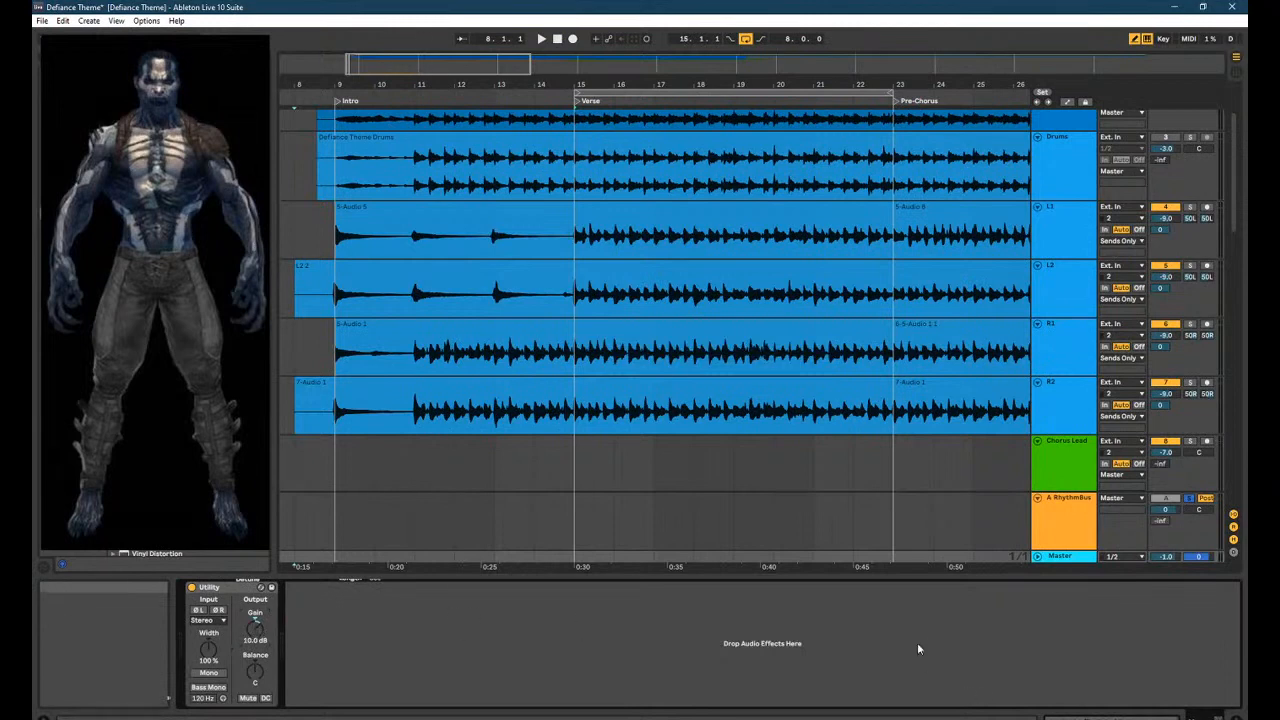
pyautogui.click(578, 351)
pyautogui.press('Tab')
pyautogui.press('space')
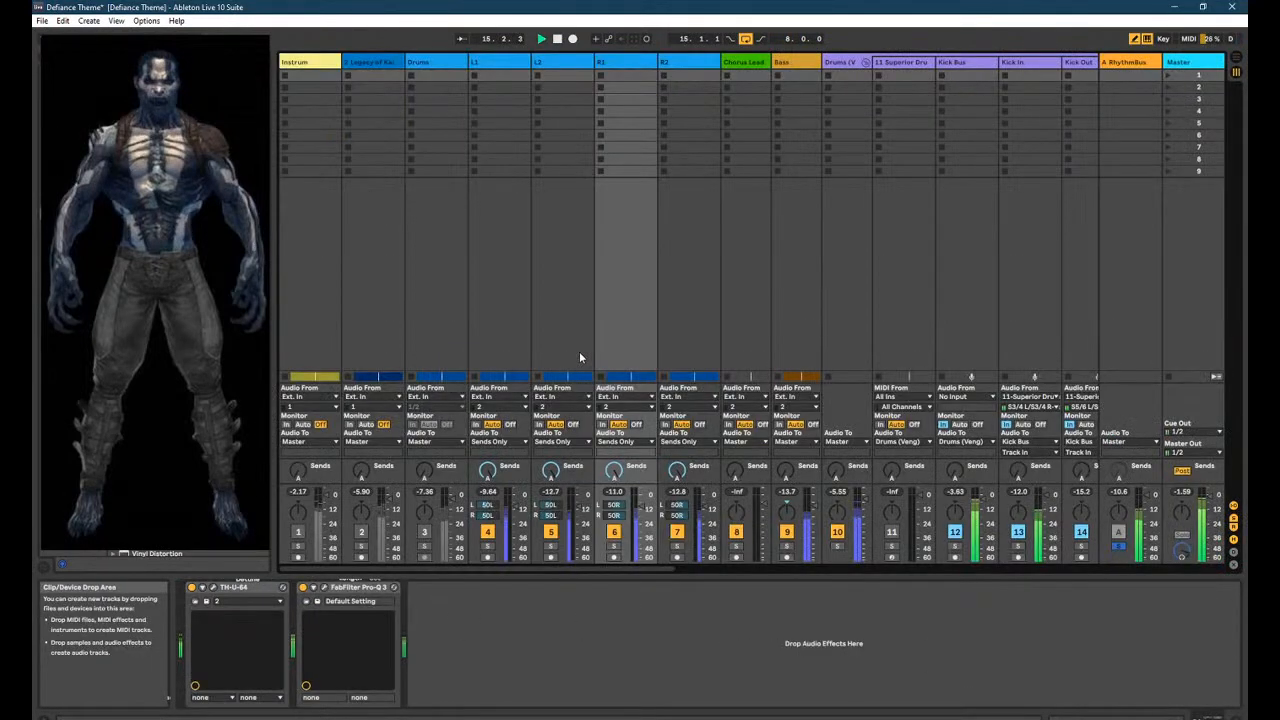
pyautogui.press('Tab')
pyautogui.press('space')
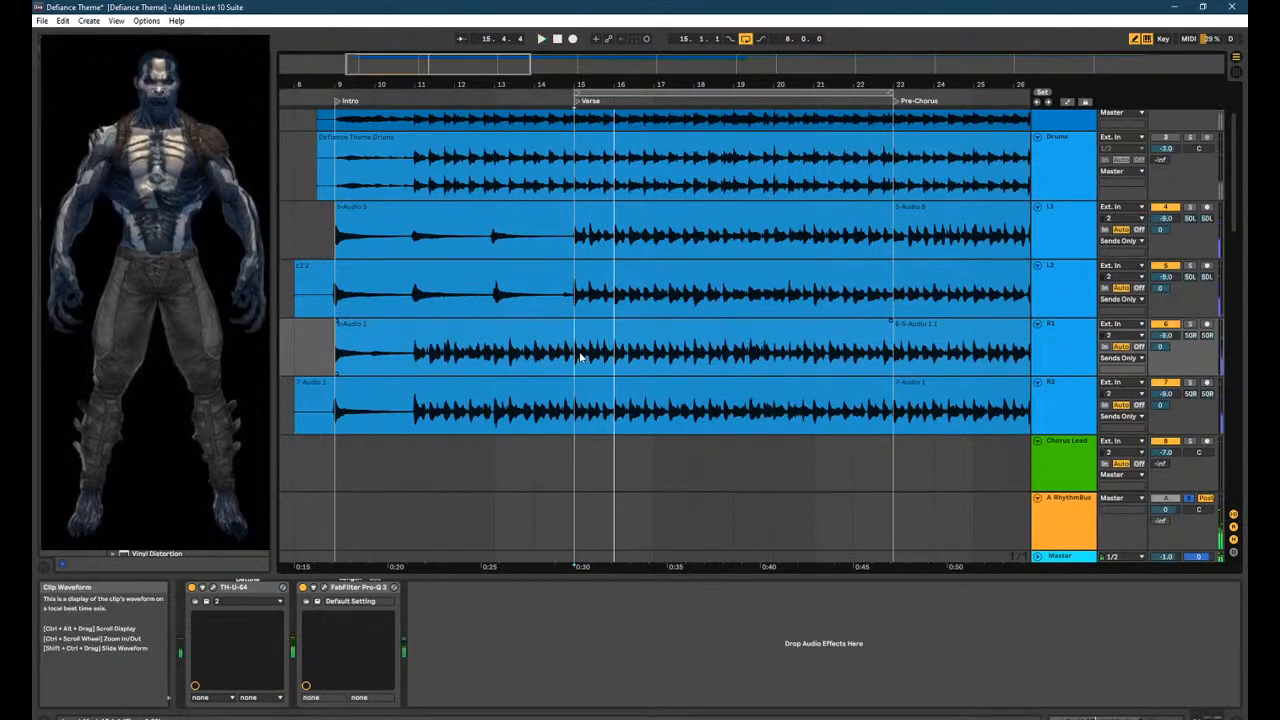
# Play the rhythm guitars from the start of Chorus 1.2 at bar 39.
pyautogui.rightClick(578, 362)
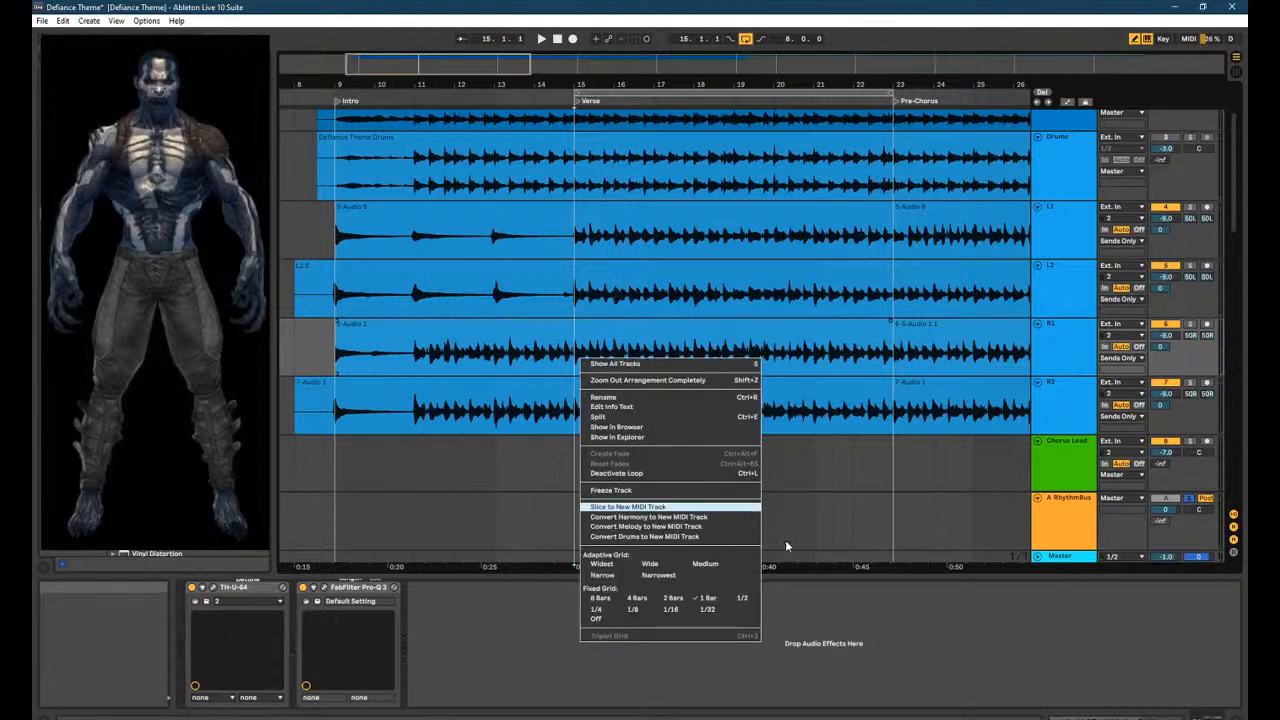
pyautogui.click(717, 593)
pyautogui.hscroll(10, 756, 432)
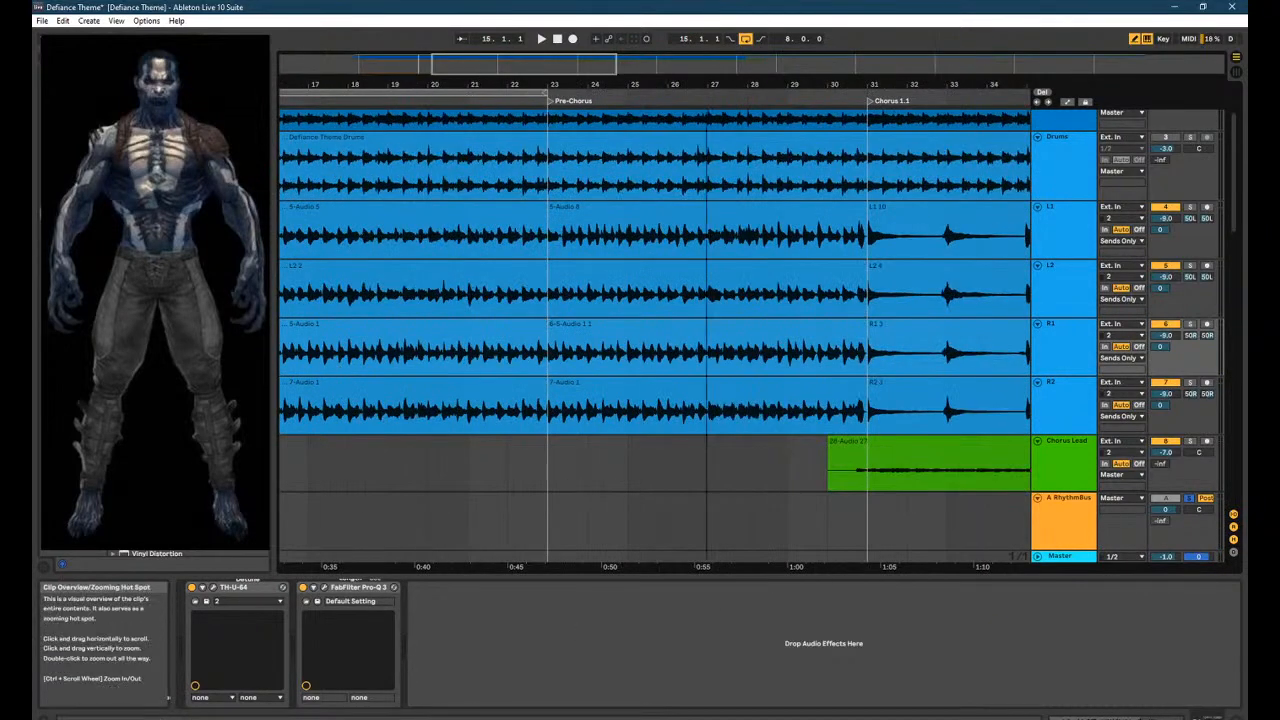
pyautogui.hscroll(15, 676, 84)
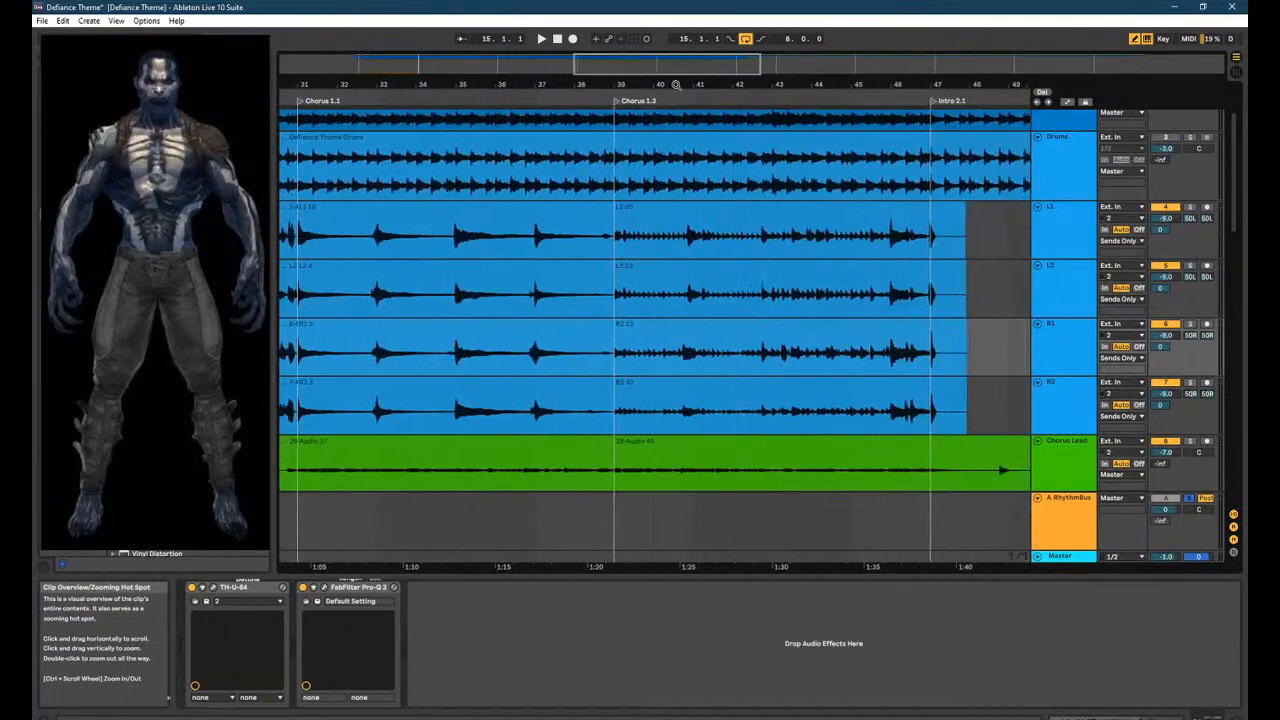
pyautogui.click(623, 364)
pyautogui.press('space')
pyautogui.scroll(5, 629, 364)
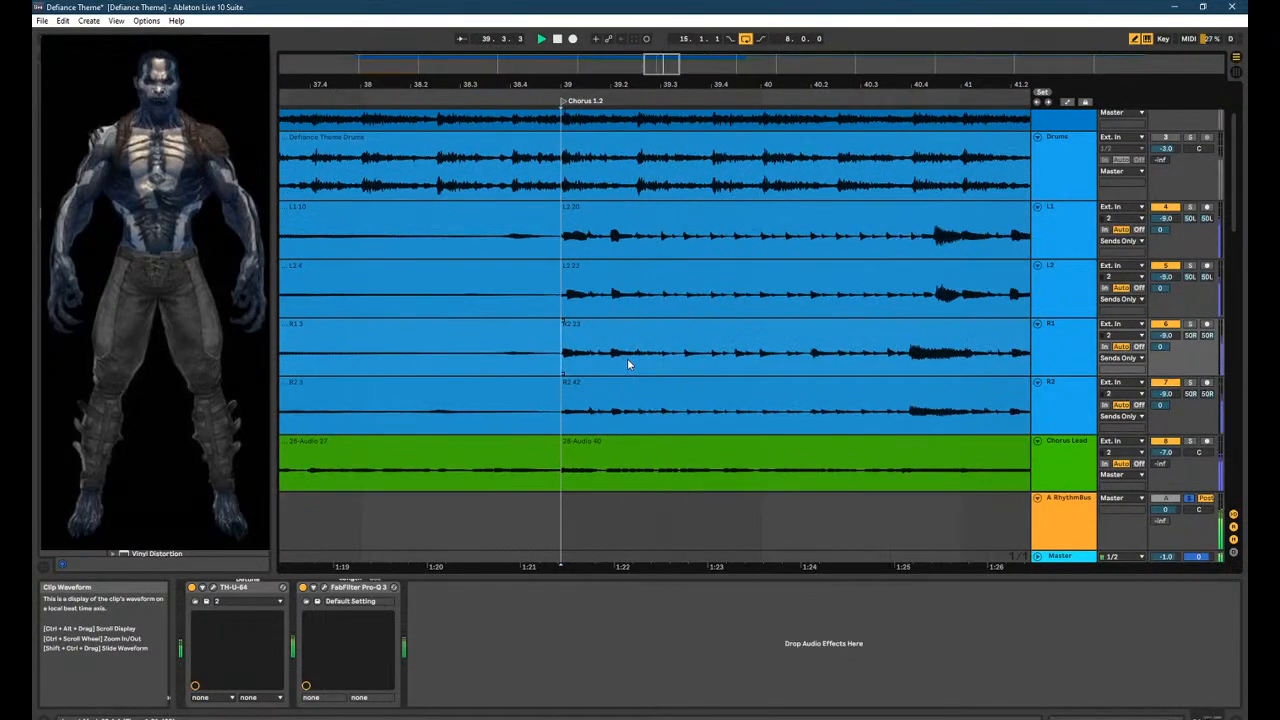
pyautogui.press('space')
# Set the arrangement's fixed grid to 1/8 and play the first two beats of Chorus 1.2, selected on R1.
pyautogui.rightClick(646, 358)
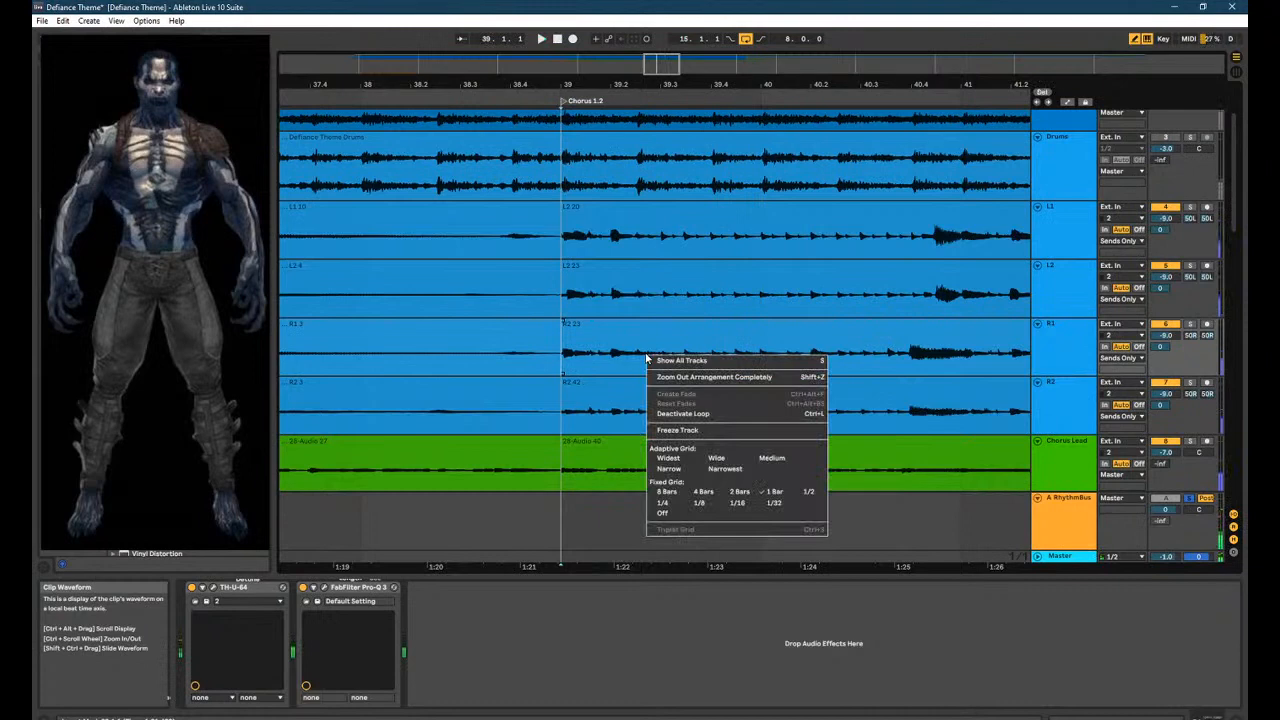
pyautogui.click(703, 504)
pyautogui.moveTo(562, 358); pyautogui.dragTo(660, 358)
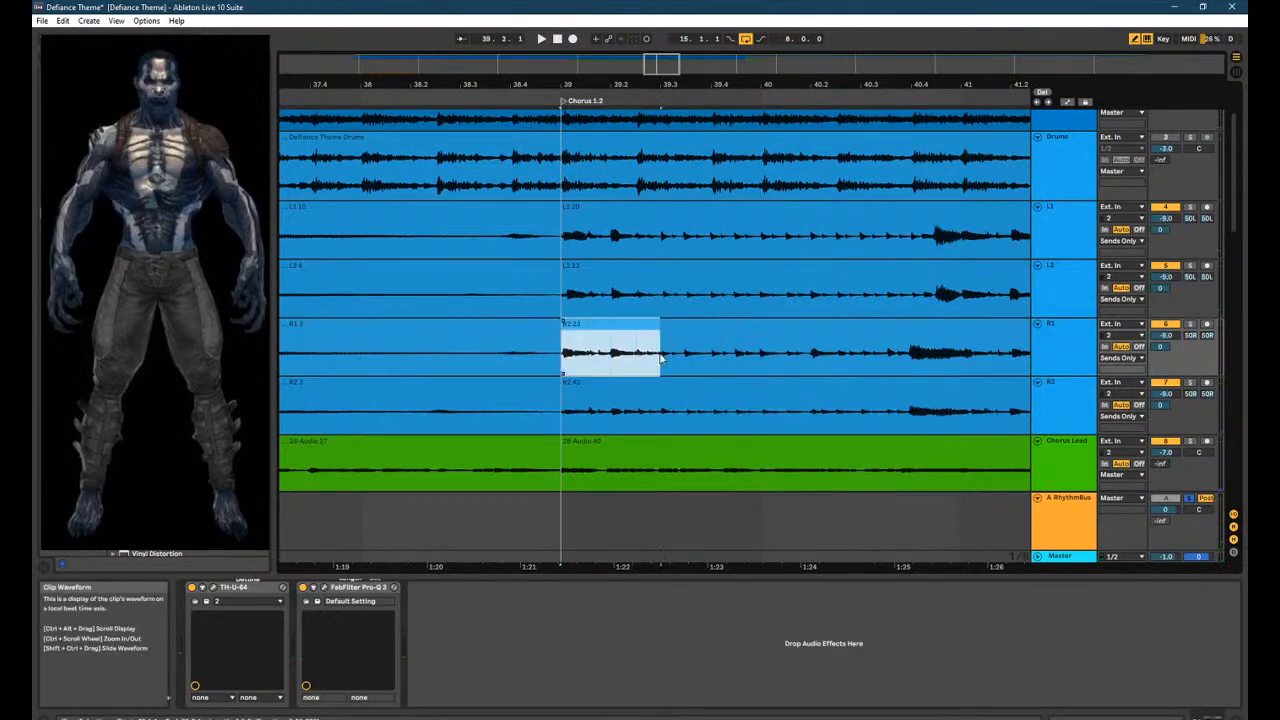
pyautogui.press('space')
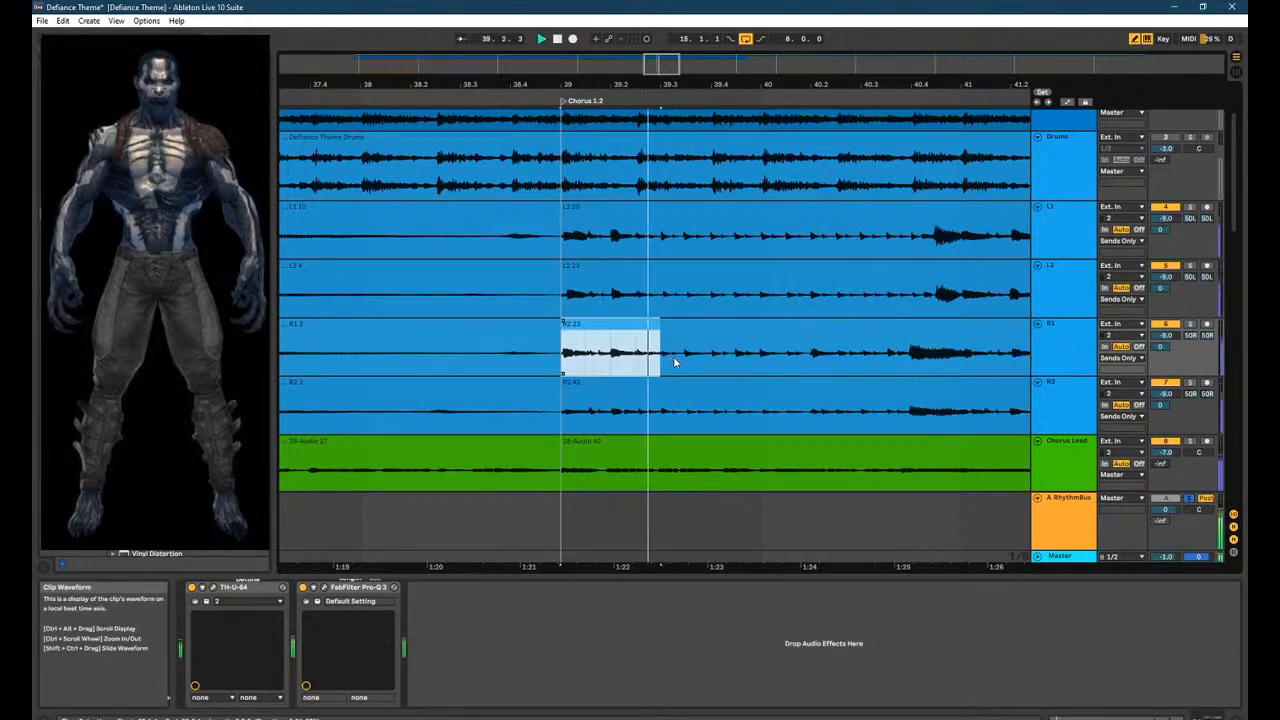
pyautogui.press('space')
# Select only the first beat of Chorus 1.2 on the R1 track and play it.
pyautogui.click(586, 357)
pyautogui.moveTo(561, 364); pyautogui.dragTo(610, 366)
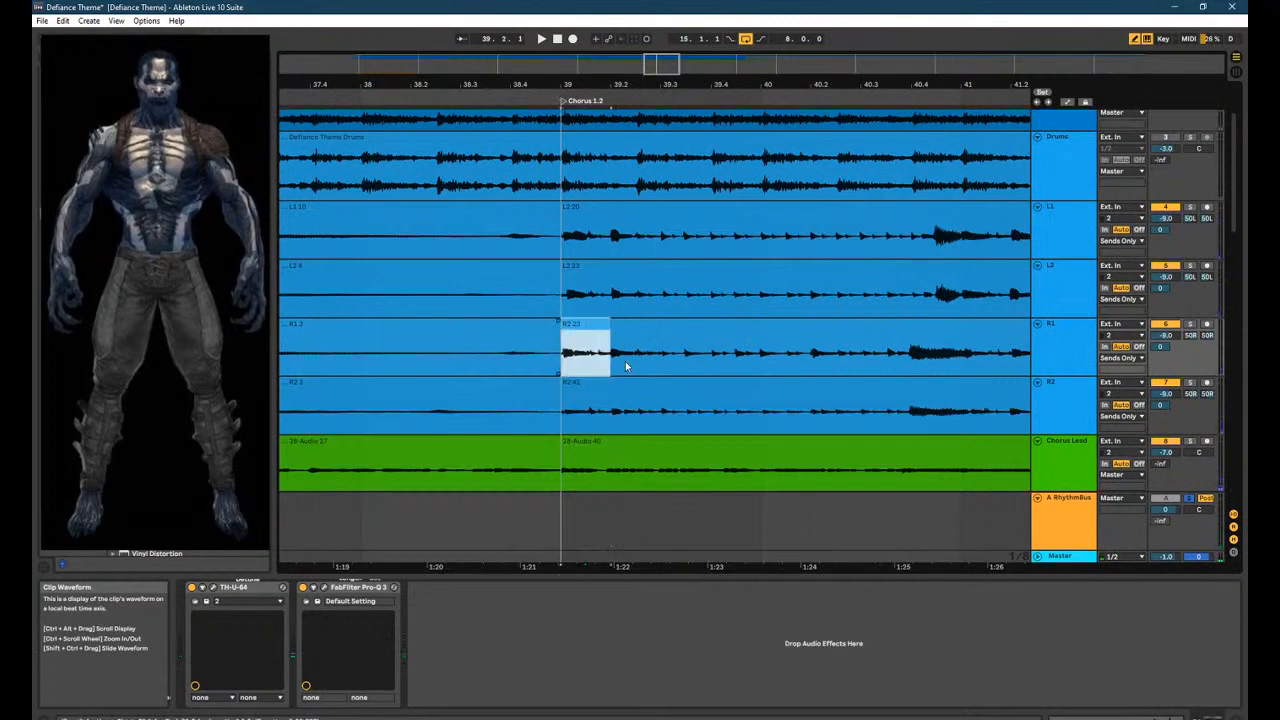
pyautogui.press('space')
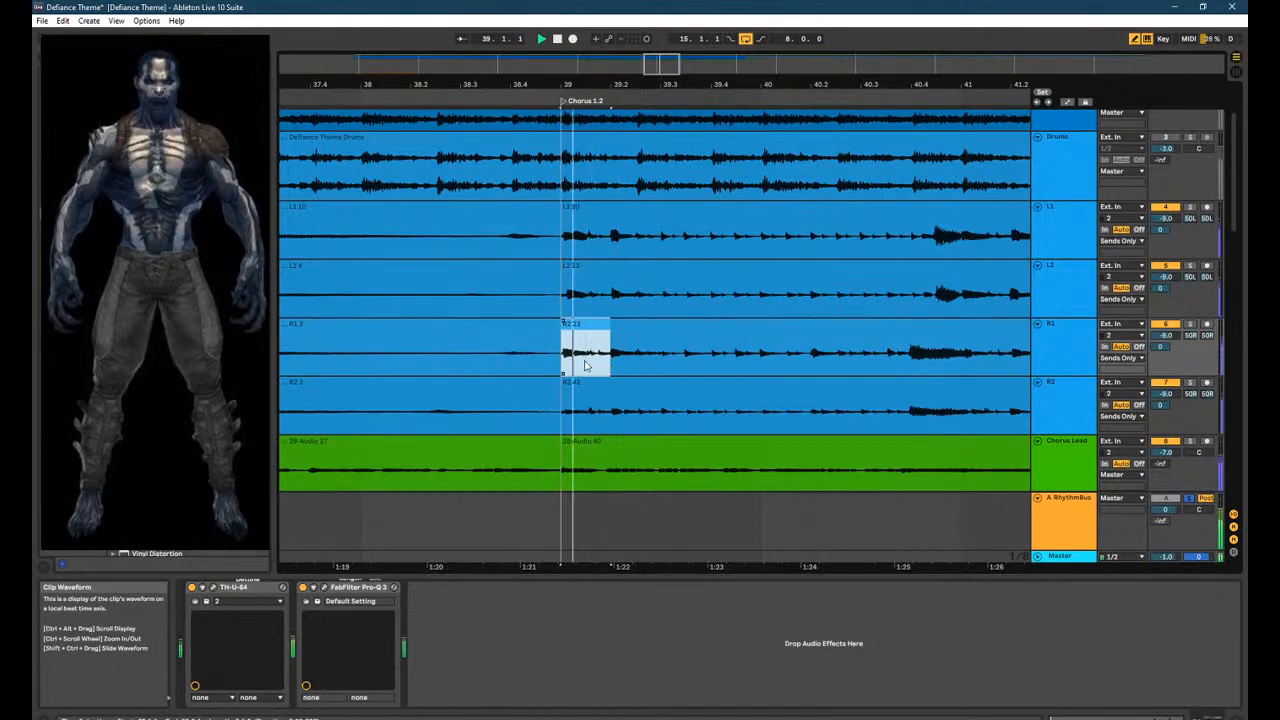
pyautogui.click(630, 368)
pyautogui.press('space')
# Select the beat from 39.3 to 39.4 on the R1 track and play it.
pyautogui.moveTo(630, 368); pyautogui.dragTo(709, 365)
pyautogui.press('space')
pyautogui.click(661, 368)
pyautogui.press('space')
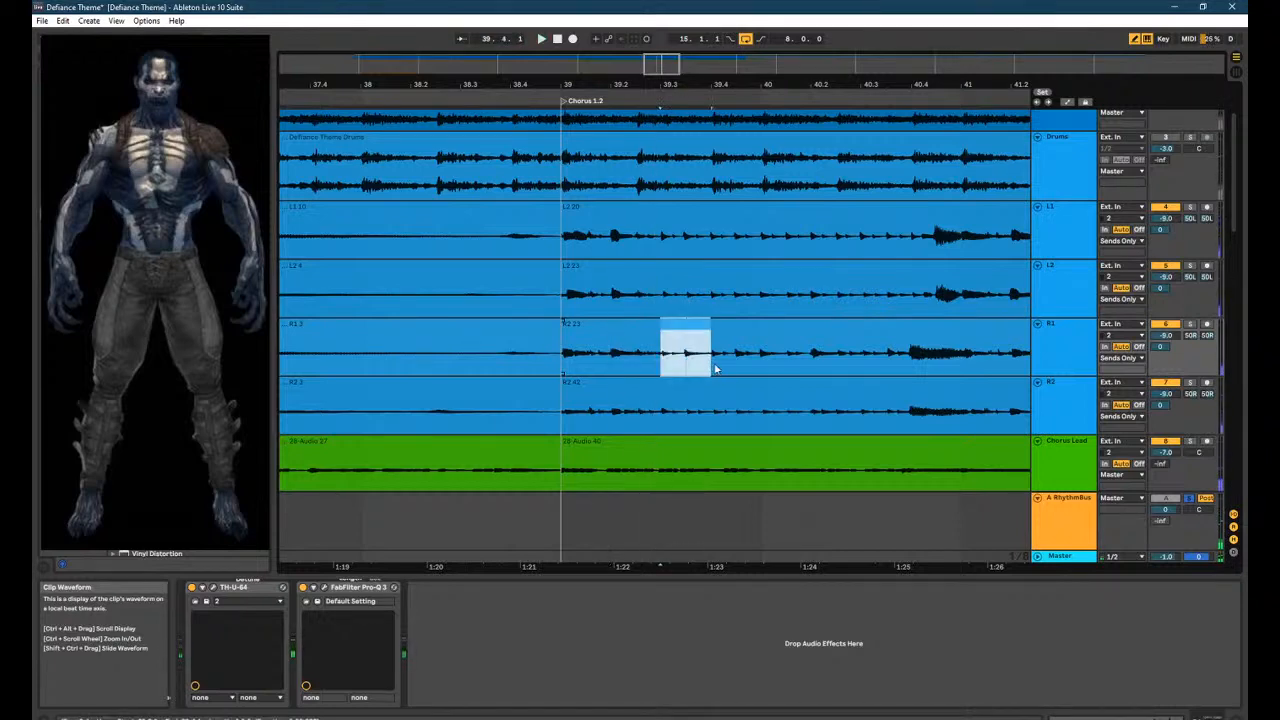
pyautogui.press('space')
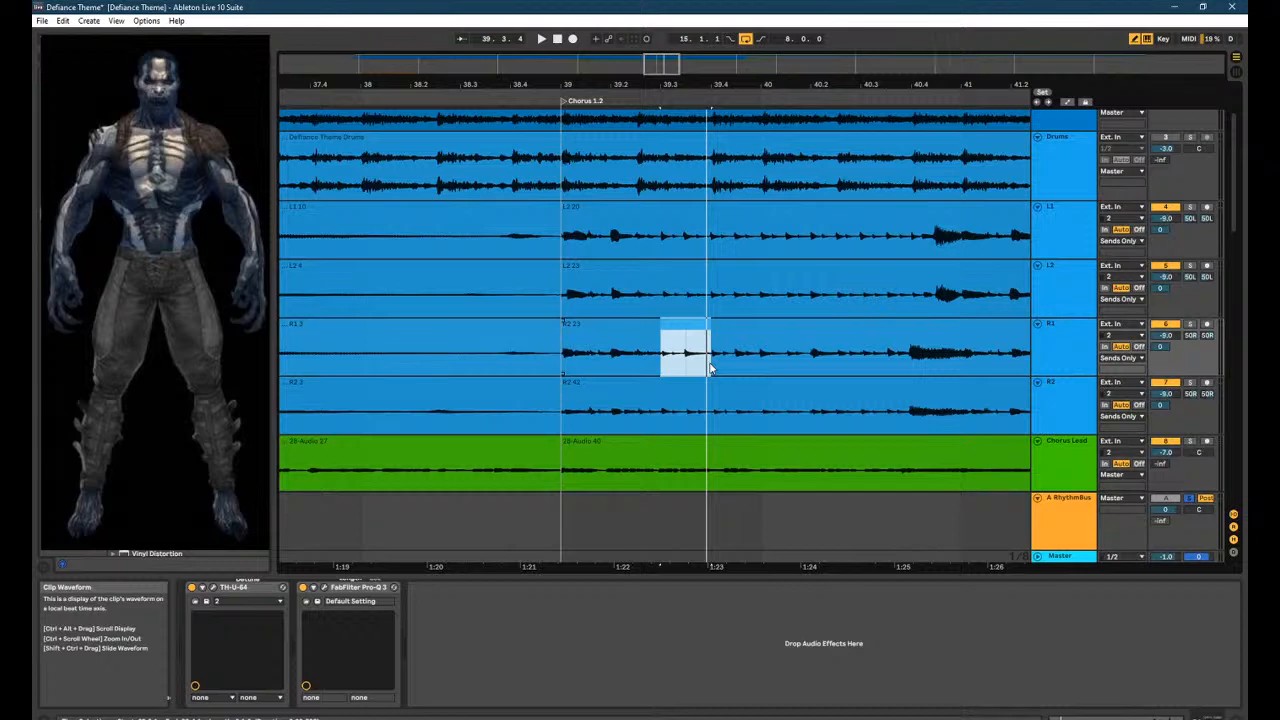
# Place the insert marker at 39.4 on R1, review the Chorus 1.2 guitar clips, and play from there.
pyautogui.click(711, 368)
pyautogui.scroll(-2, 711, 368)
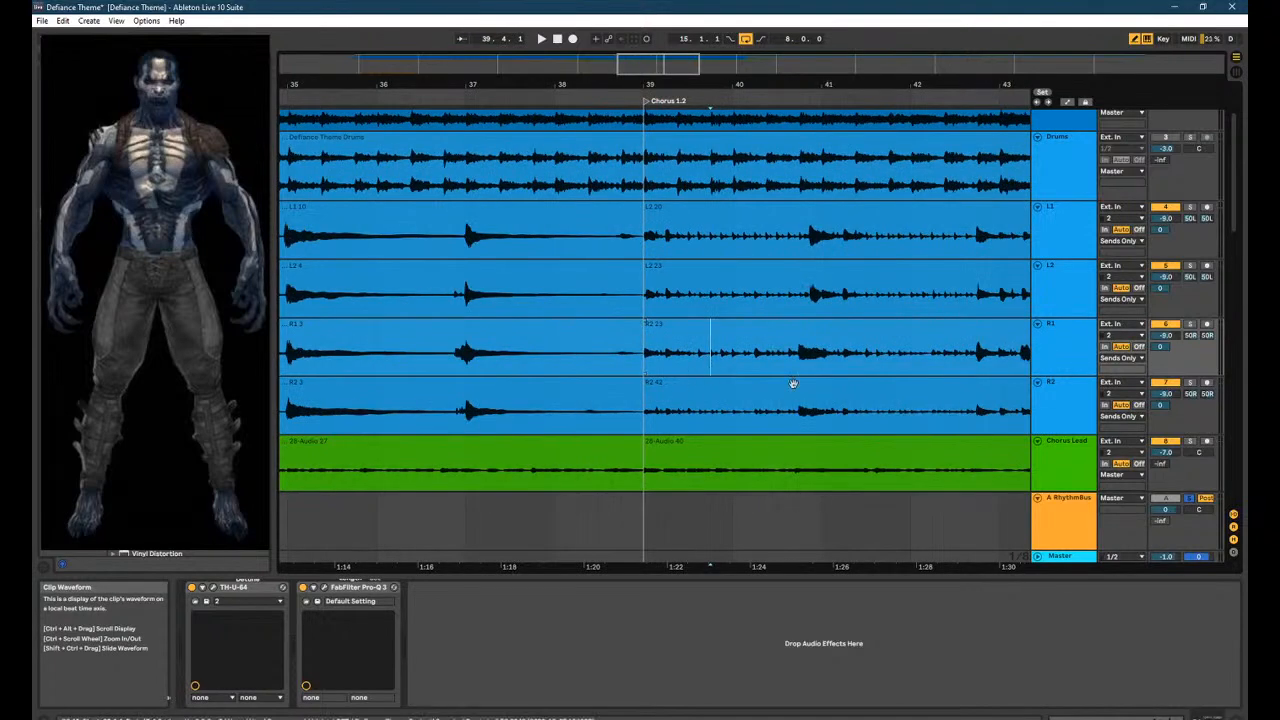
pyautogui.scroll(1, 786, 386)
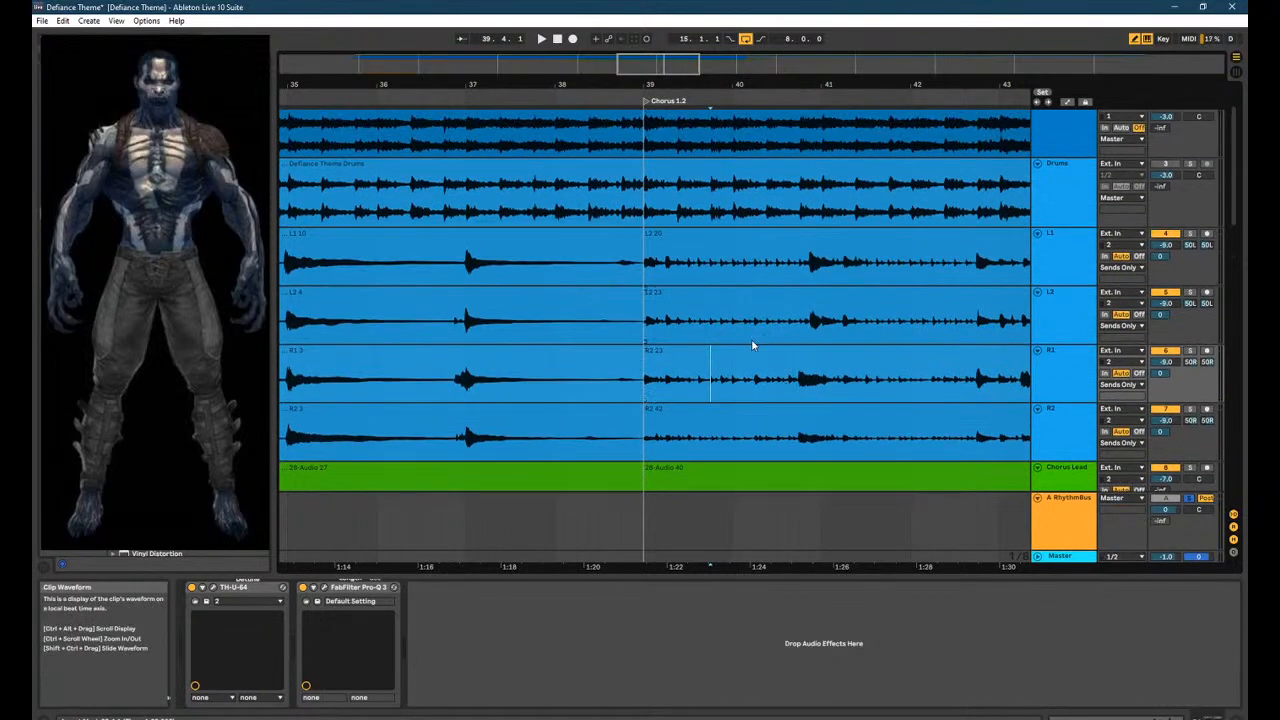
pyautogui.moveTo(671, 64)
pyautogui.mouseDown()
pyautogui.moveTo(671, 26)
pyautogui.moveTo(568, 26)
pyautogui.moveTo(638, 29)
pyautogui.moveTo(676, 74)
pyautogui.moveTo(462, 74)
pyautogui.moveTo(720, 74)
pyautogui.moveTo(689, 74)
pyautogui.mouseUp()
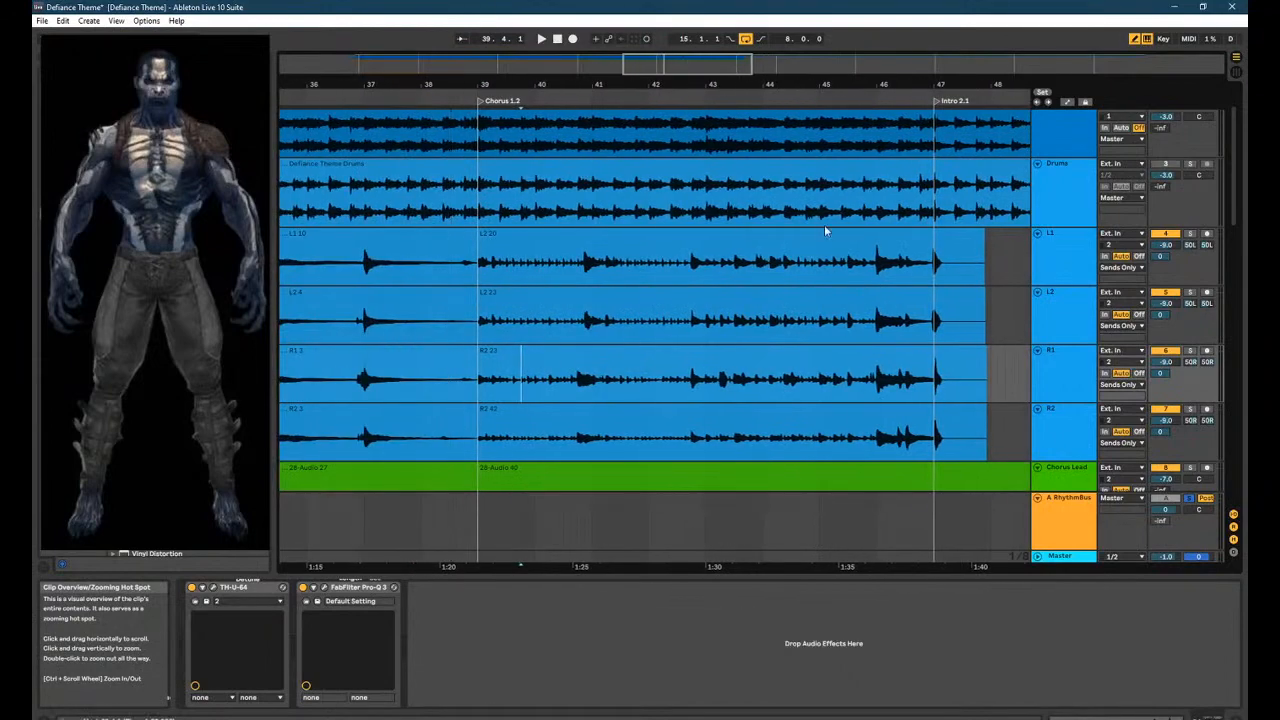
pyautogui.scroll(2, 957, 346)
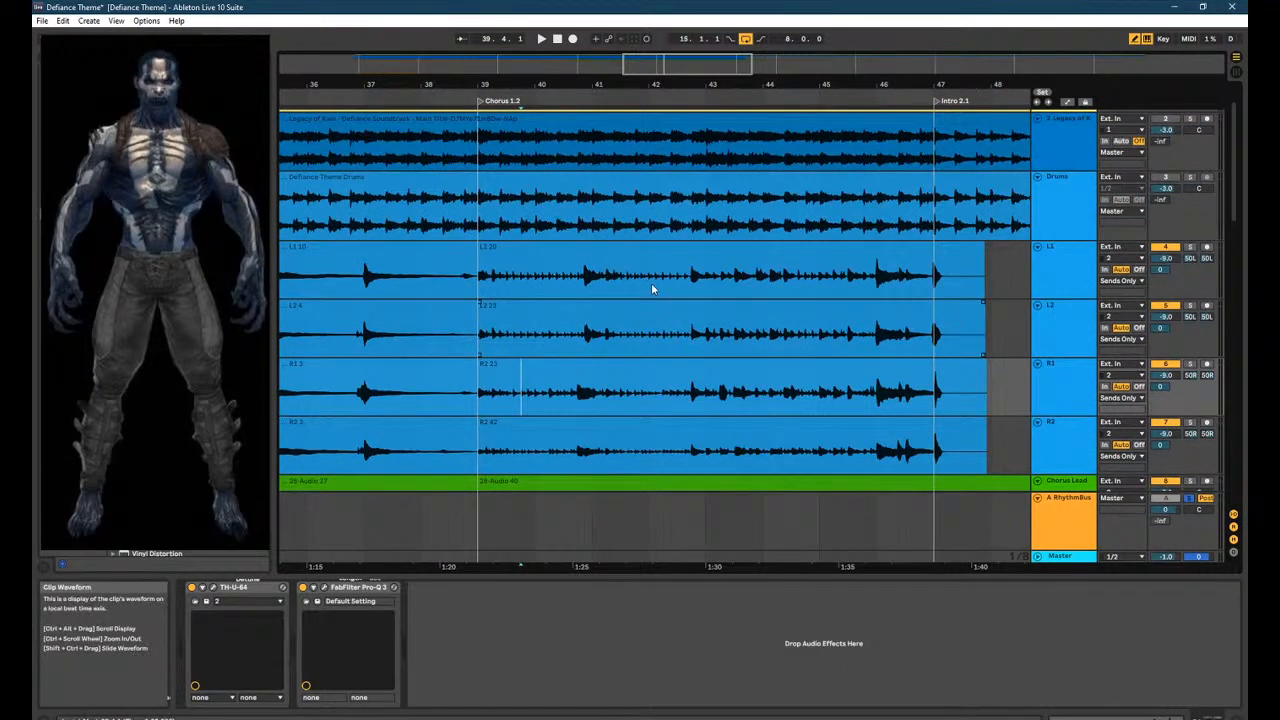
pyautogui.moveTo(654, 74); pyautogui.dragTo(631, 74)
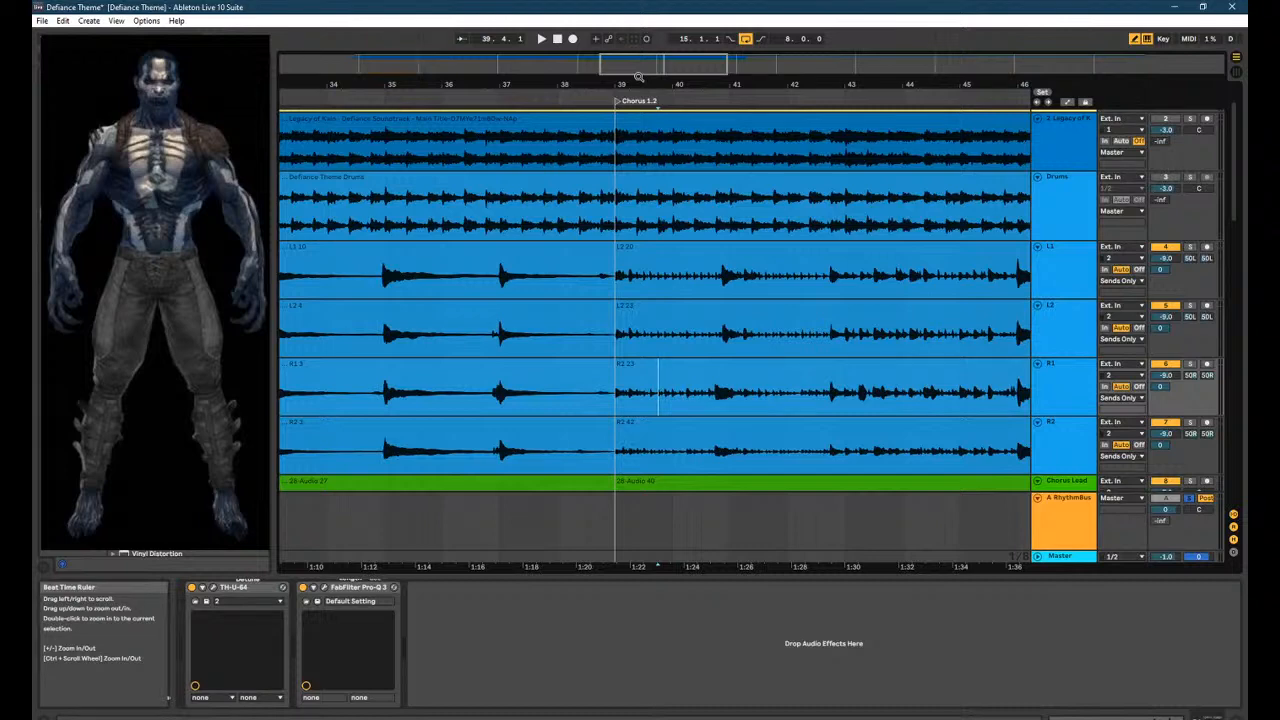
pyautogui.press('space')
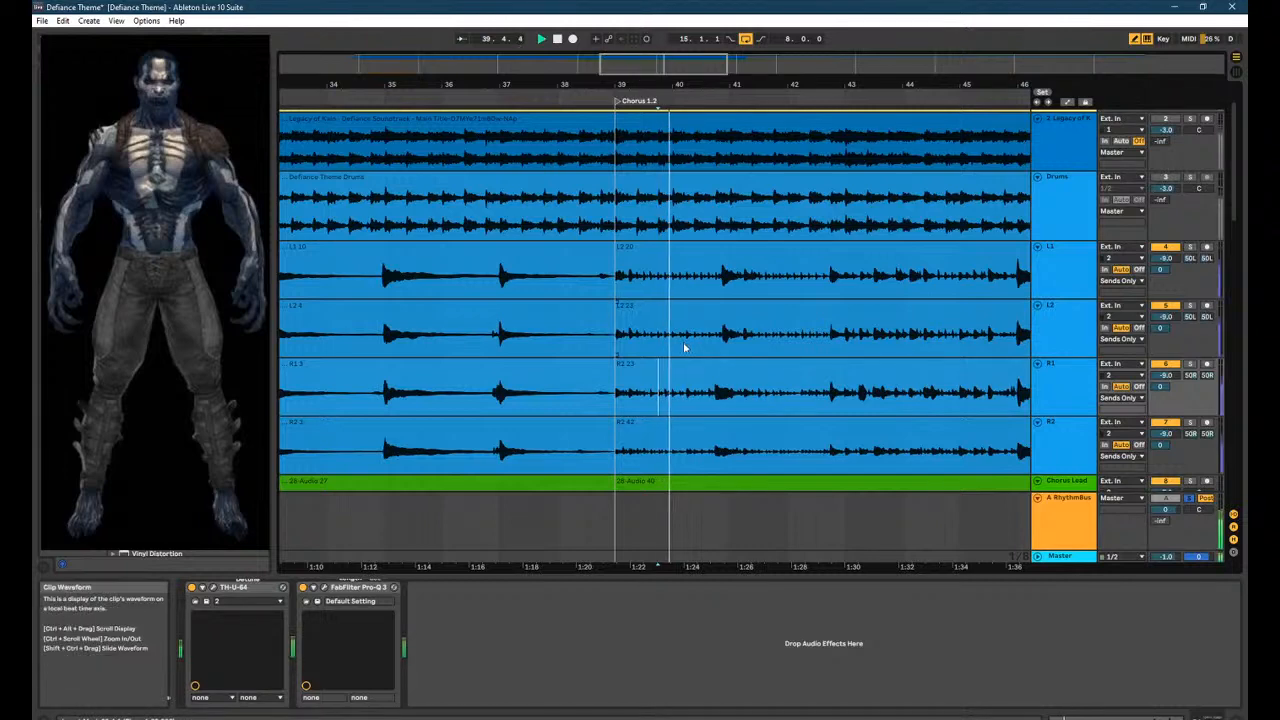
pyautogui.press('space')
# Return to the intro section and show the device chain of the A RhythmBus return.
pyautogui.scroll(-3, 680, 361)
pyautogui.scroll(3, 318, 285)
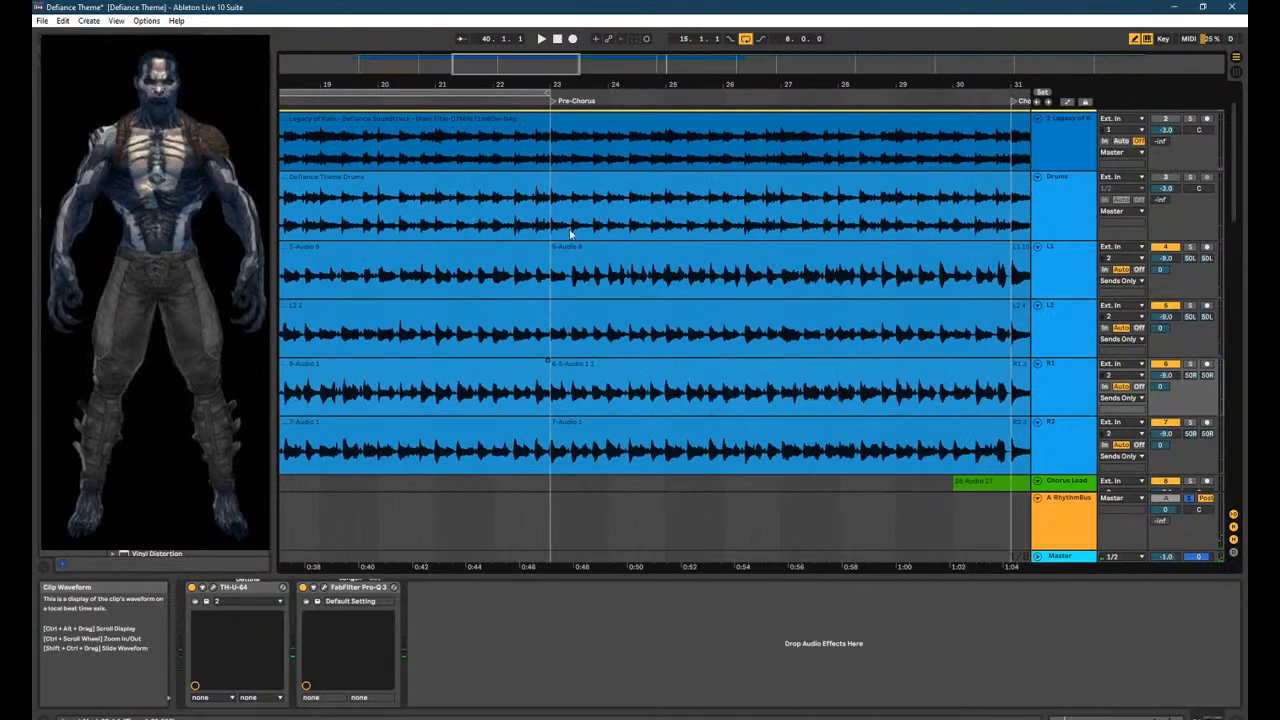
pyautogui.moveTo(470, 63); pyautogui.dragTo(370, 63)
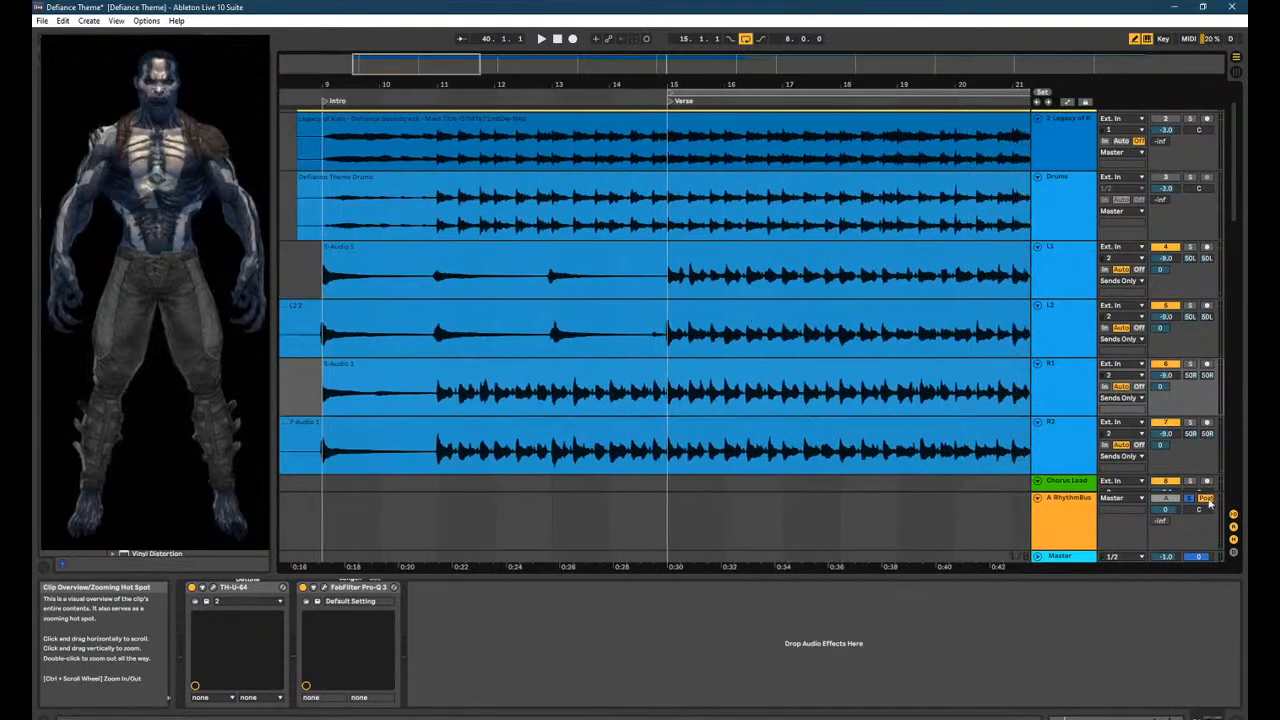
pyautogui.scroll(-3, 1012, 416)
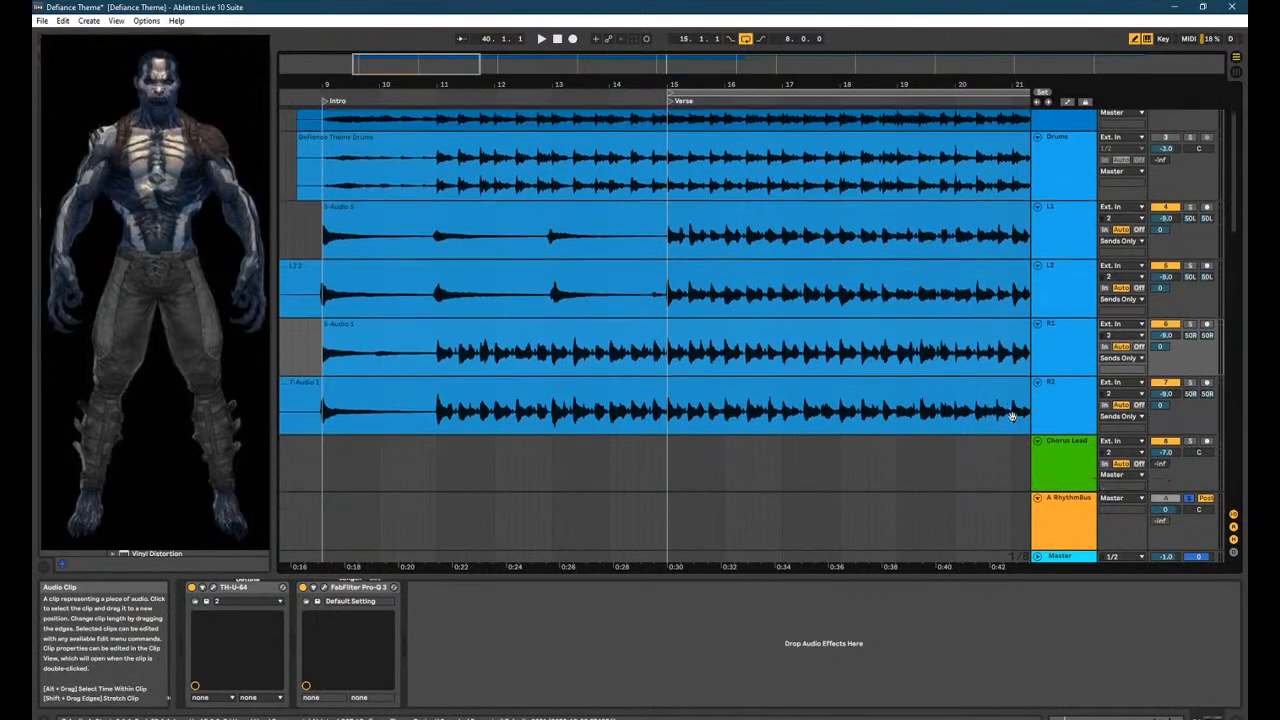
pyautogui.click(1066, 512)
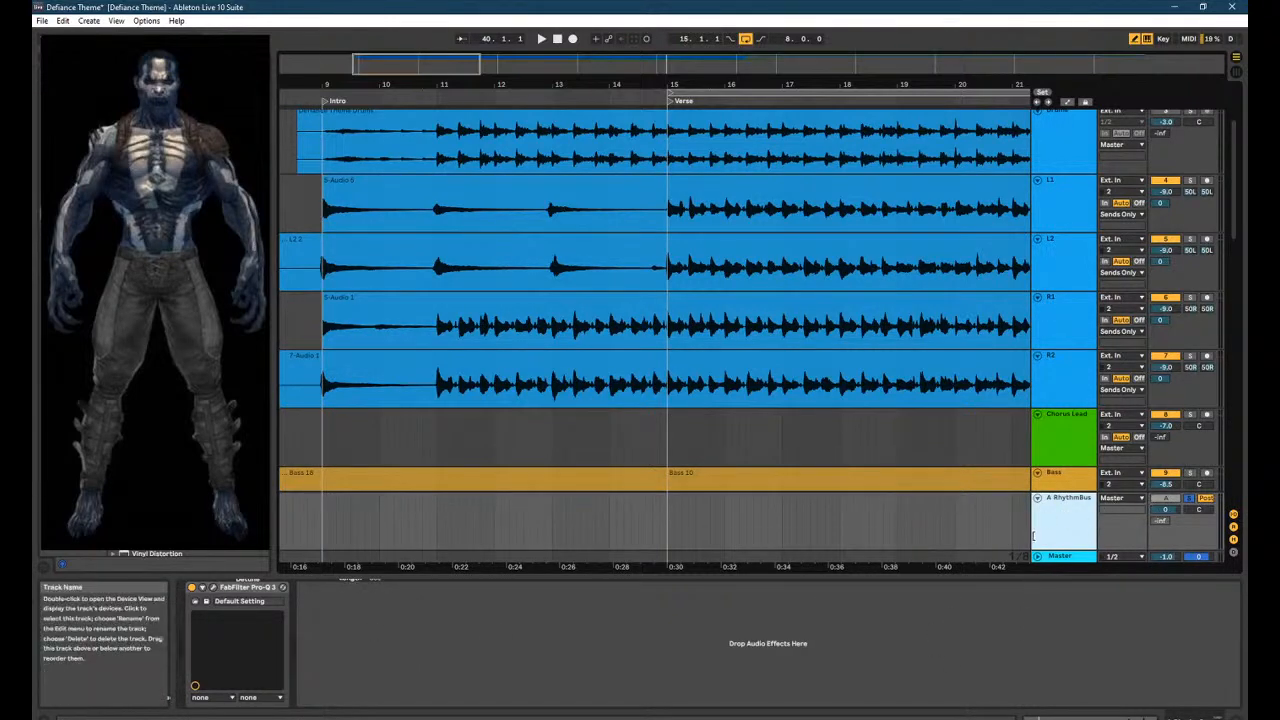
# Show the Master track's device chain and bring the whole arrangement from bar 1 through the Outro into view.
pyautogui.click(1042, 525)
pyautogui.click(1058, 553)
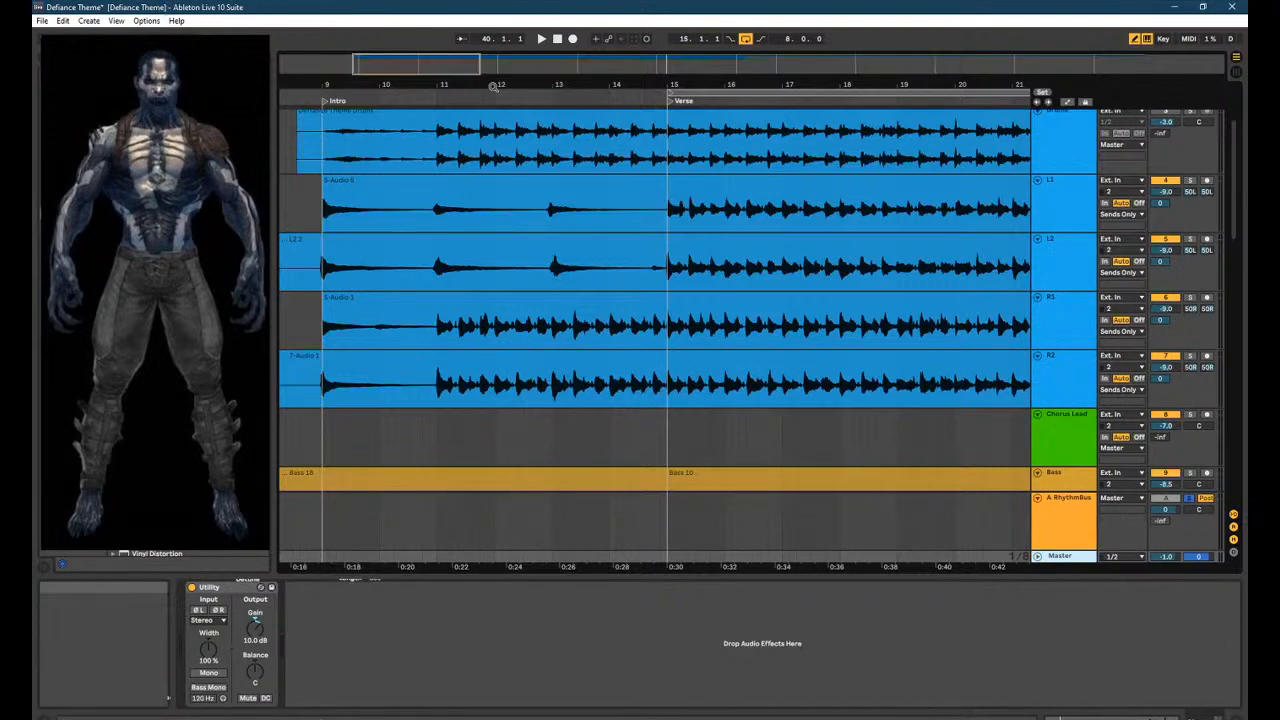
pyautogui.scroll(-3, 875, 288)
pyautogui.scroll(2, 875, 283)
pyautogui.scroll(-2, 875, 283)
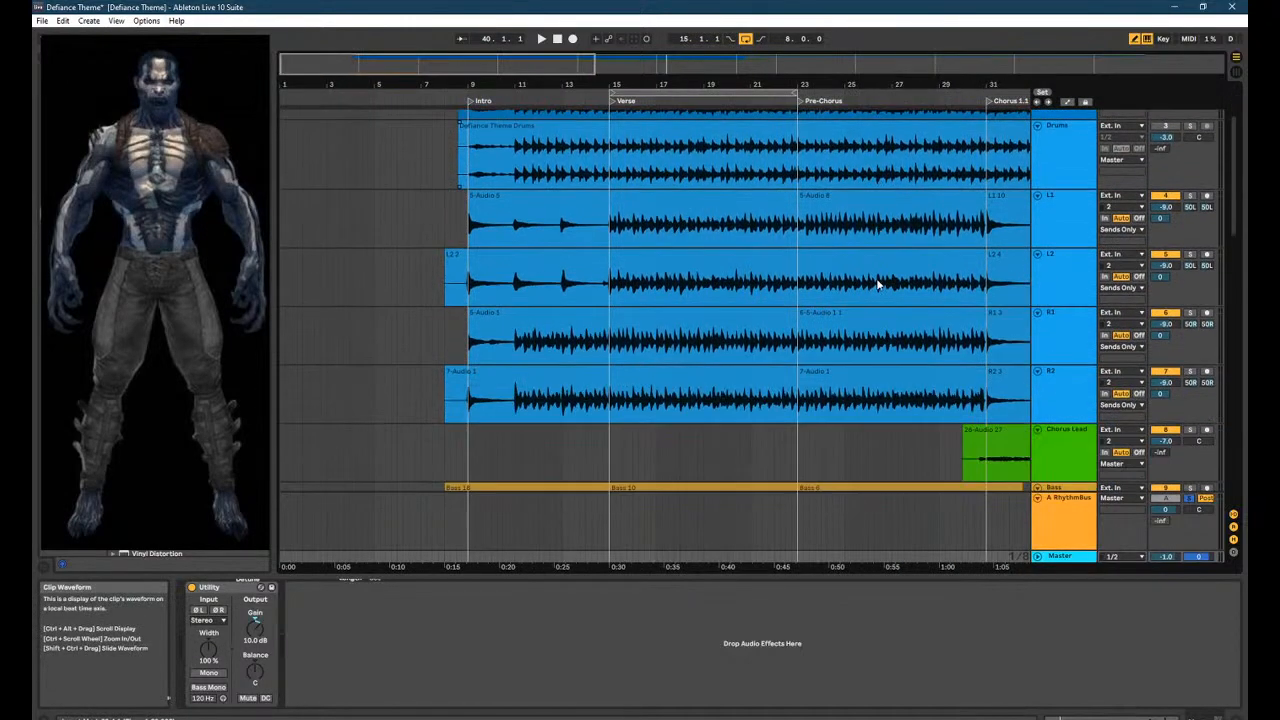
pyautogui.scroll(2, 876, 278)
pyautogui.moveTo(595, 65); pyautogui.dragTo(1222, 65)
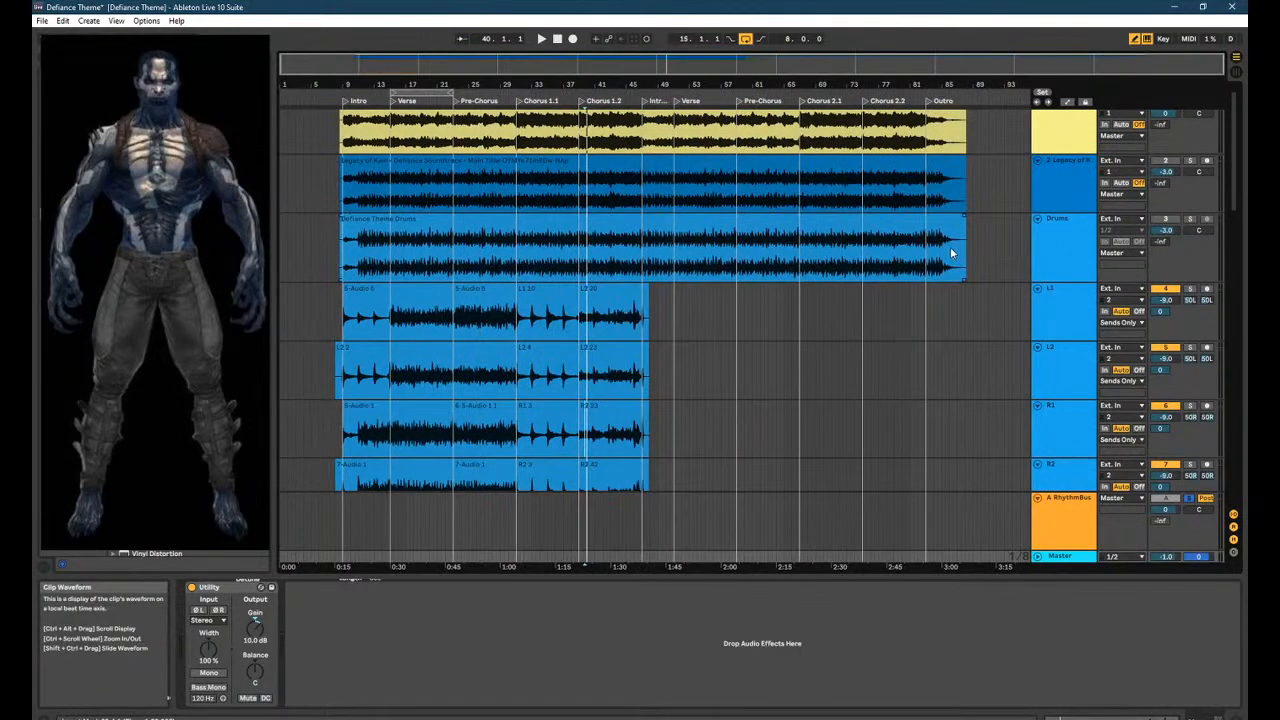
# Reduce the Drums track's height slightly and fold the A RhythmBus return track.
pyautogui.click(1067, 251)
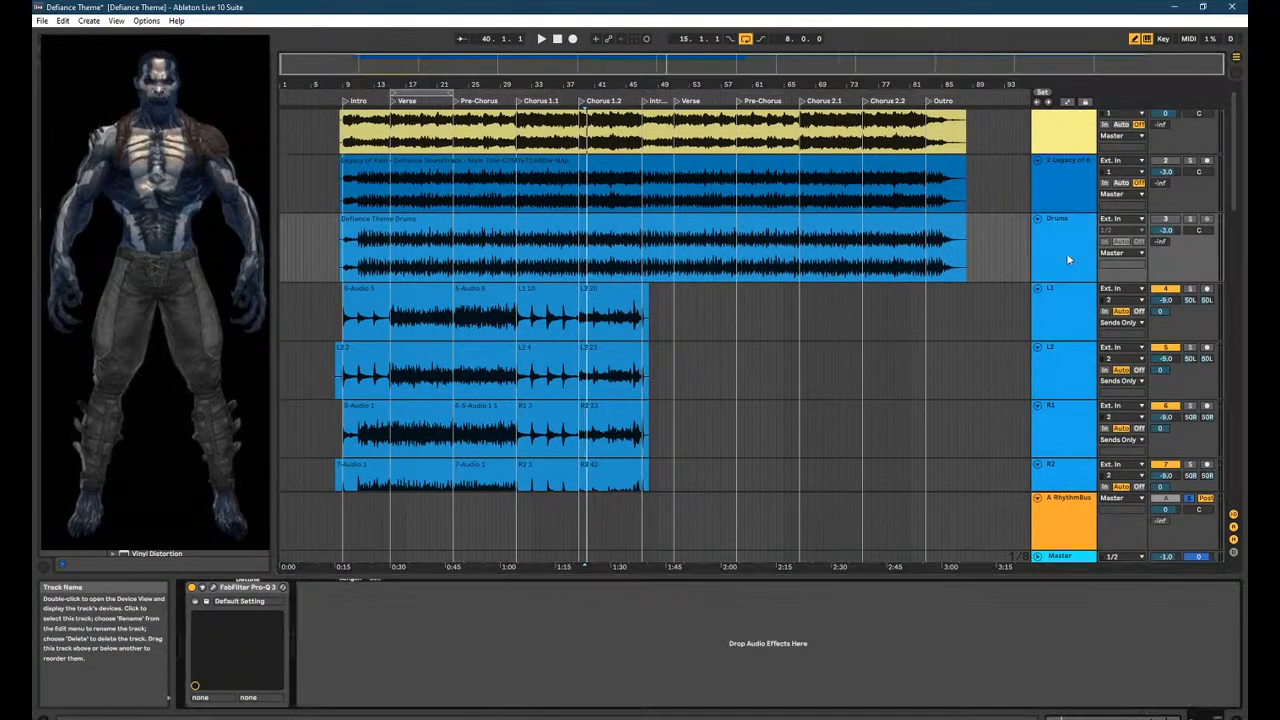
pyautogui.moveTo(1060, 282); pyautogui.dragTo(1057, 272)
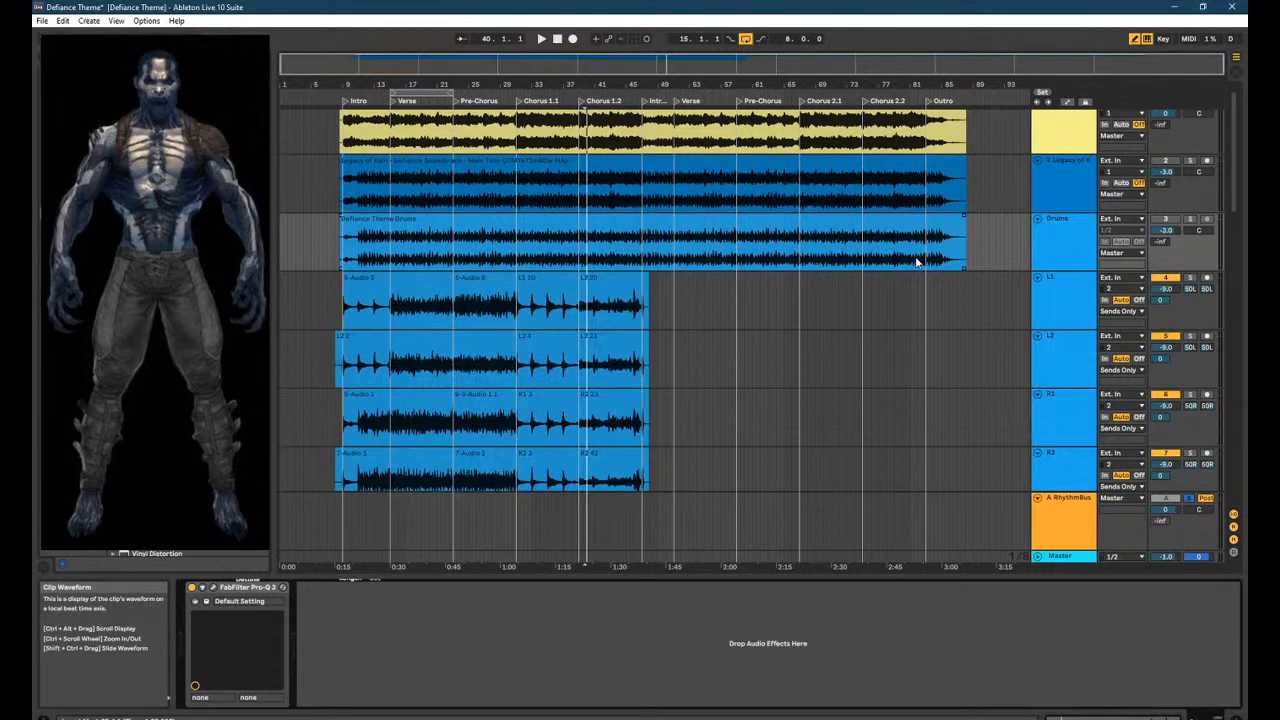
pyautogui.scroll(-5, 916, 441)
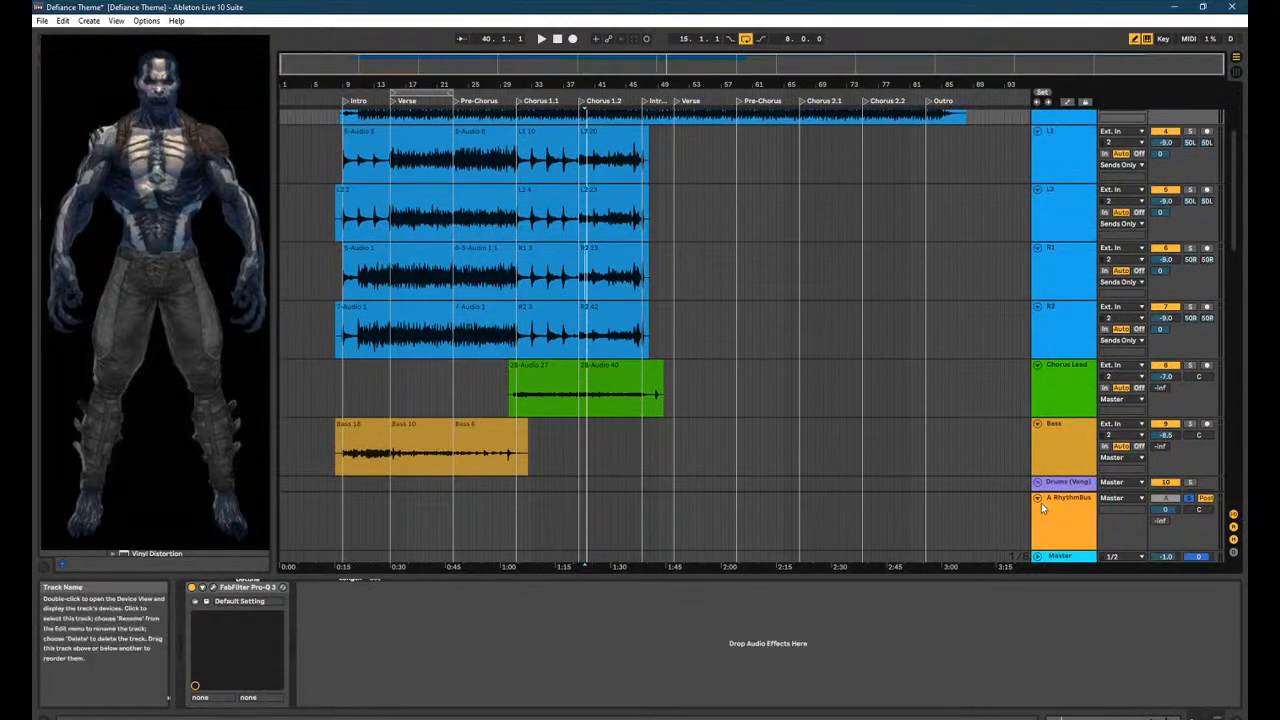
pyautogui.click(1037, 498)
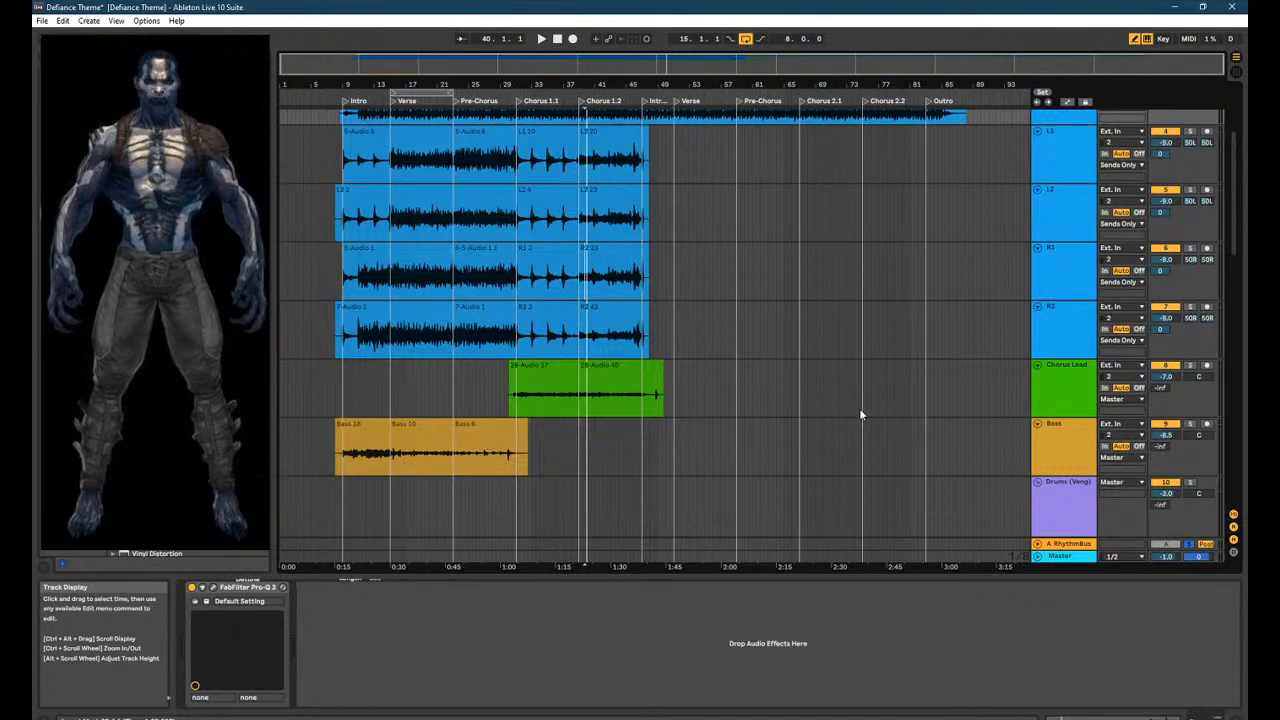
# Set the arrangement to a fixed grid of 1 Bar.
pyautogui.scroll(3, 859, 414)
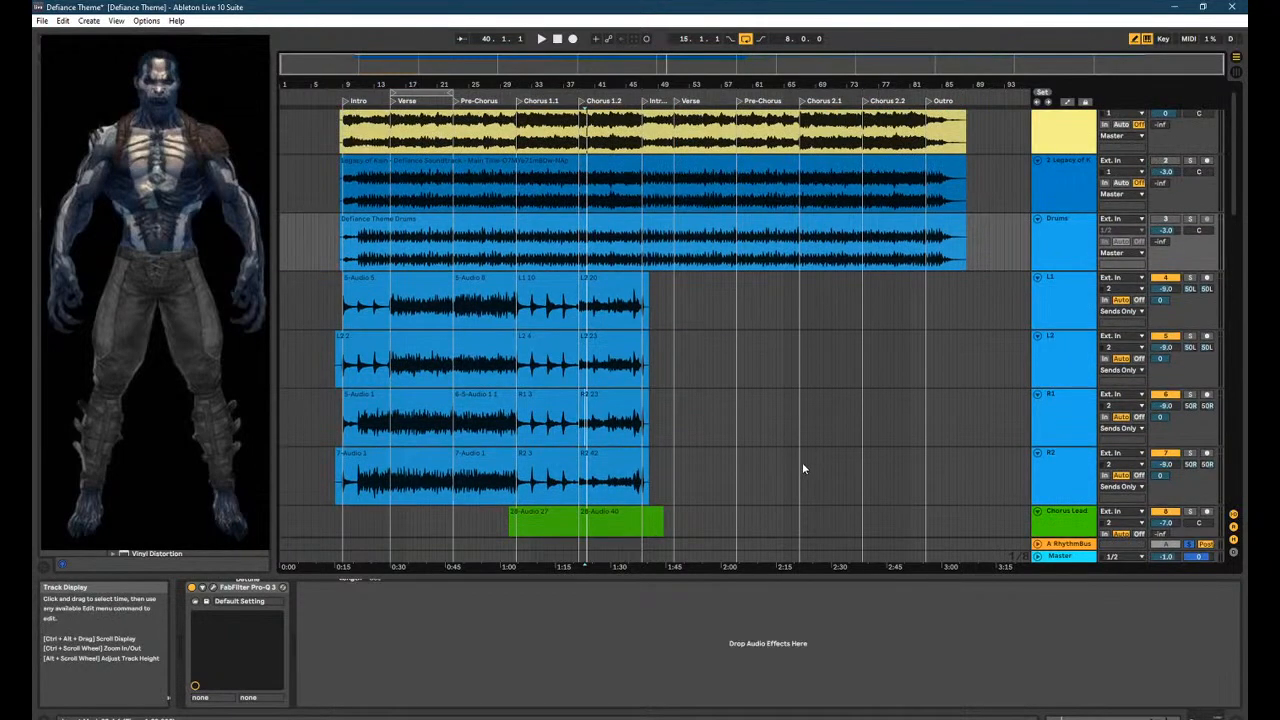
pyautogui.scroll(-3, 802, 468)
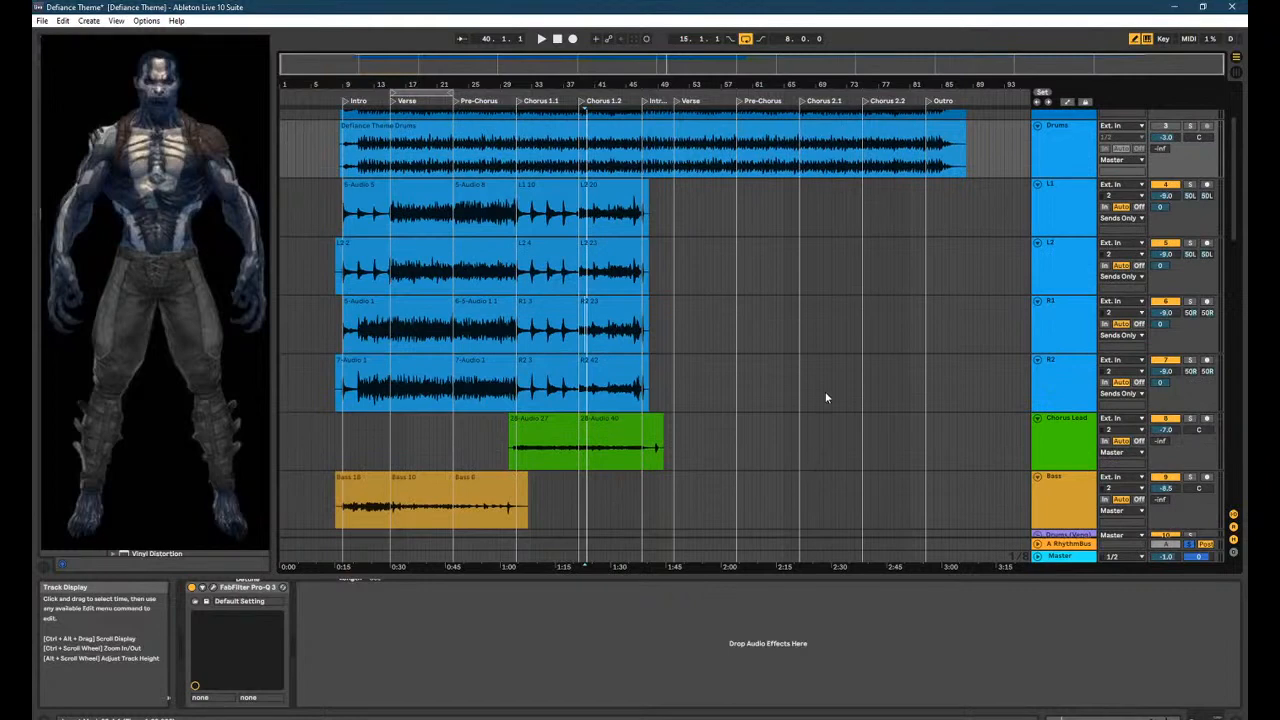
pyautogui.scroll(-1, 815, 415)
pyautogui.rightClick(733, 426)
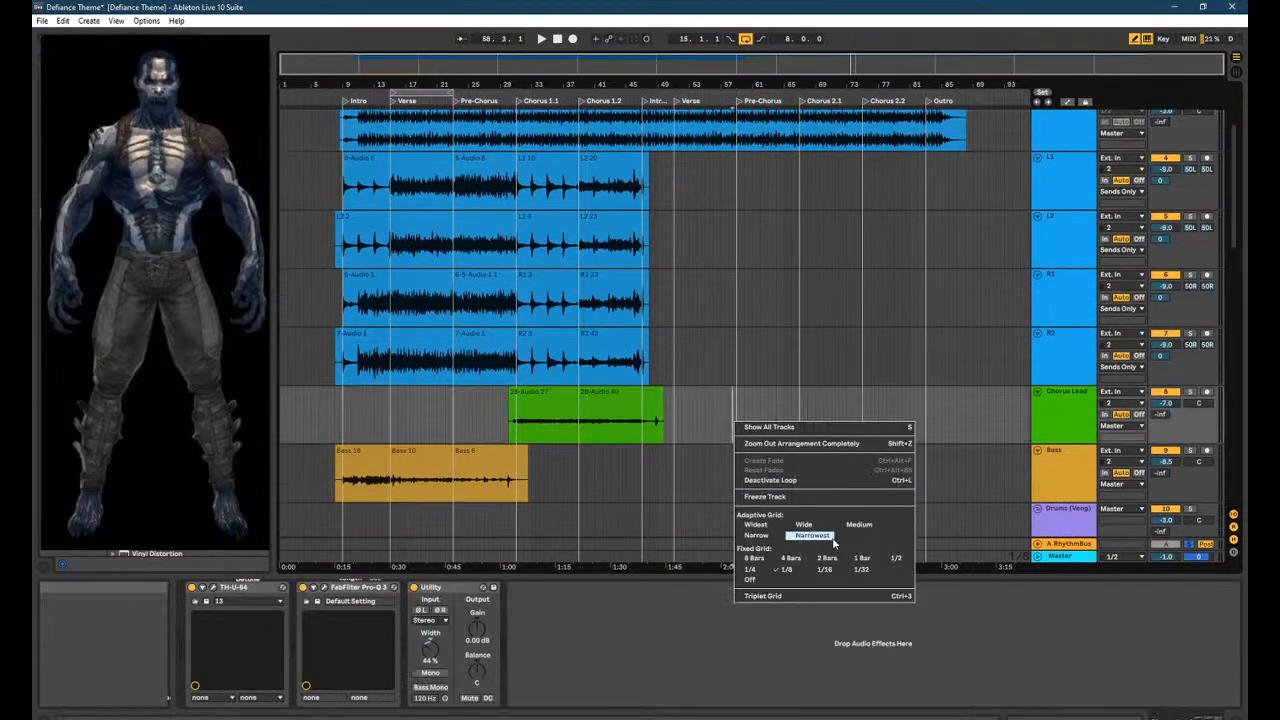
pyautogui.click(863, 559)
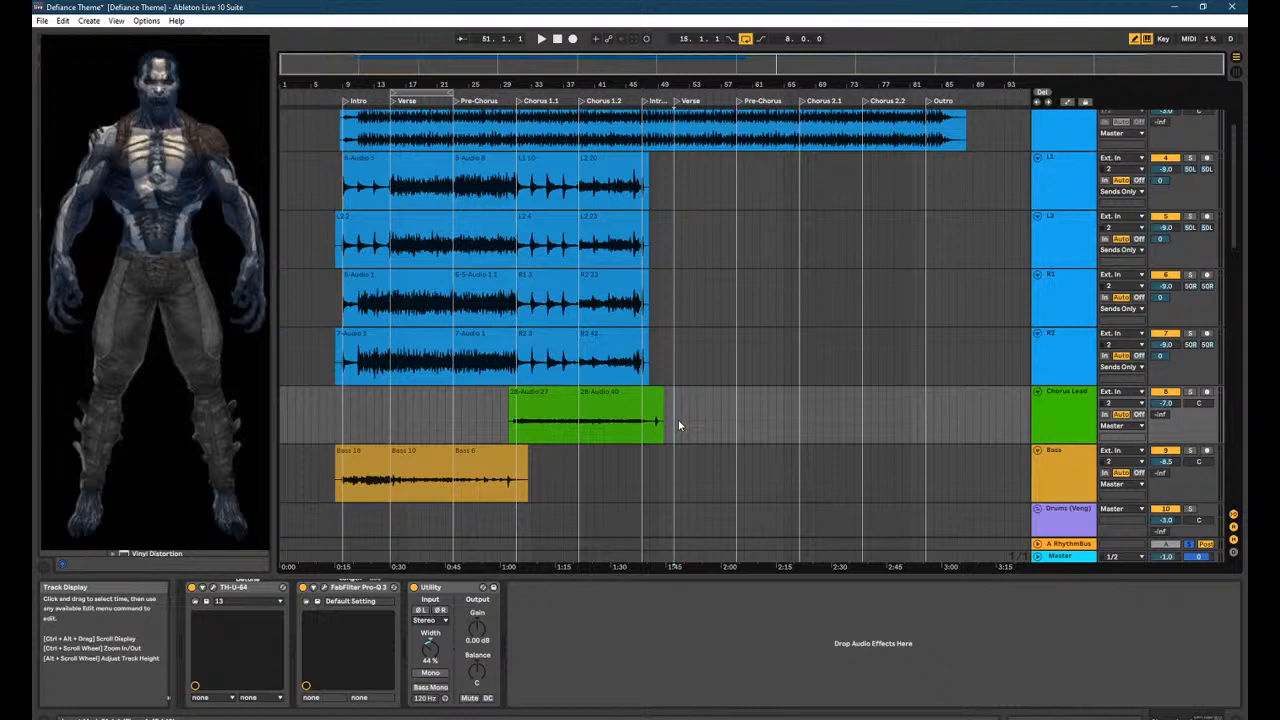
# Inspect the empty stretches behind the Chorus Lead and Bass clips up to the Outro.
pyautogui.scroll(-3, 678, 425)
pyautogui.click(687, 290)
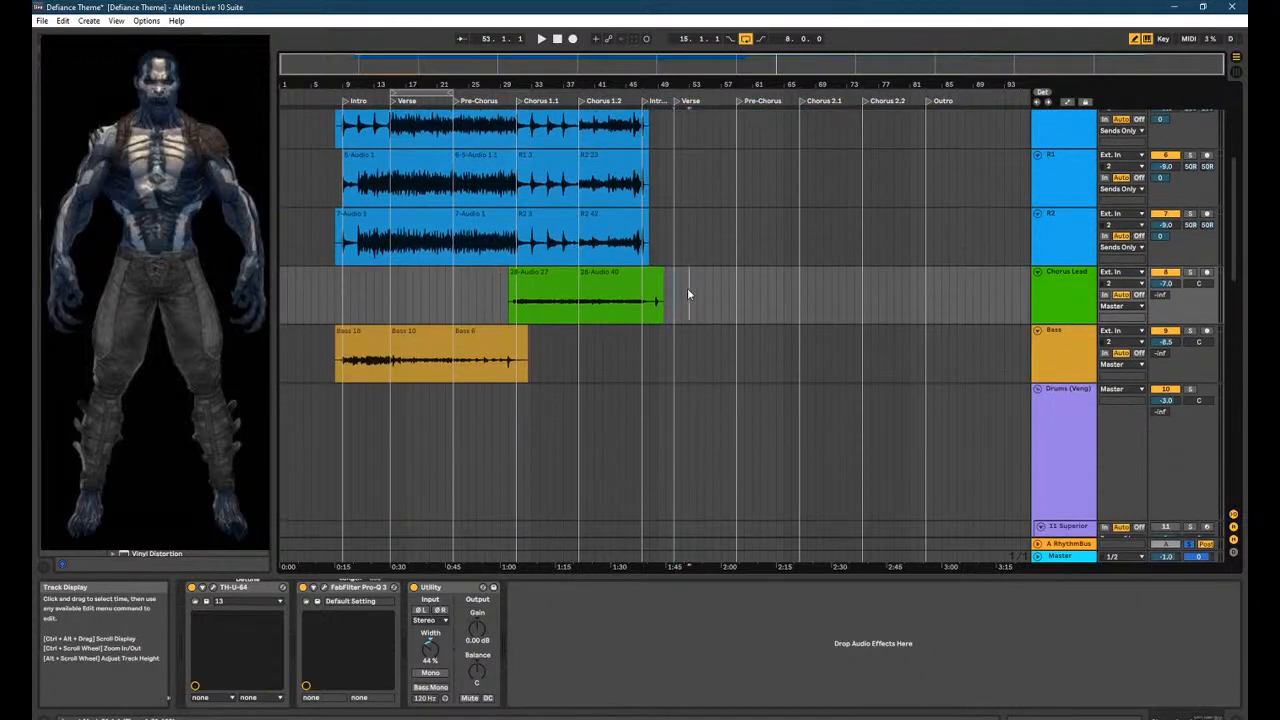
pyautogui.scroll(1, 684, 312)
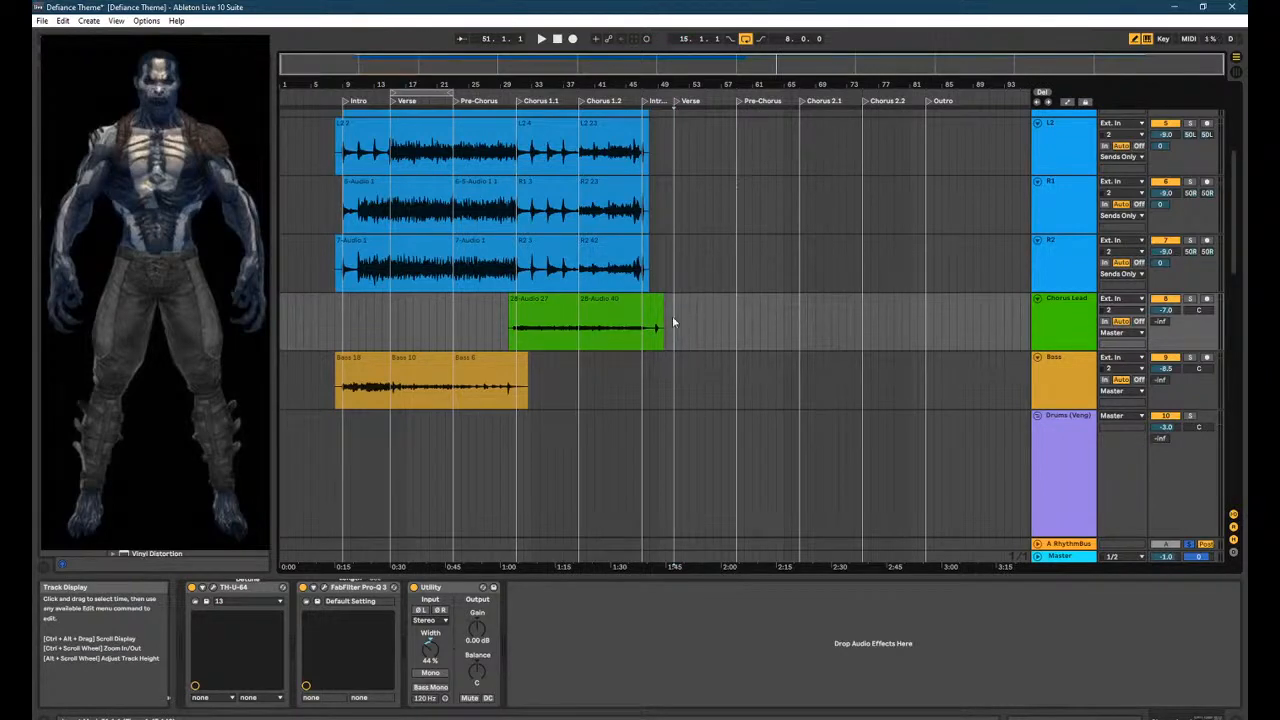
pyautogui.moveTo(916, 384); pyautogui.dragTo(534, 389)
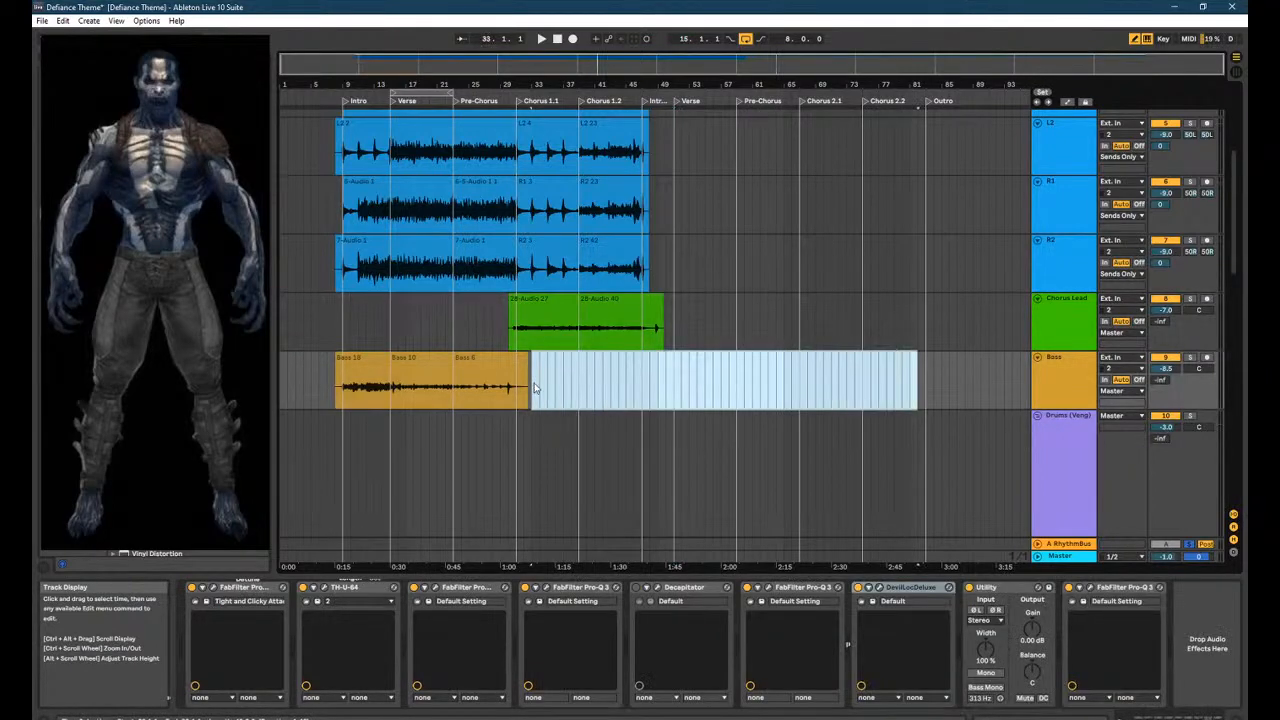
pyautogui.click(534, 388)
pyautogui.moveTo(918, 400); pyautogui.dragTo(762, 388)
pyautogui.click(762, 388)
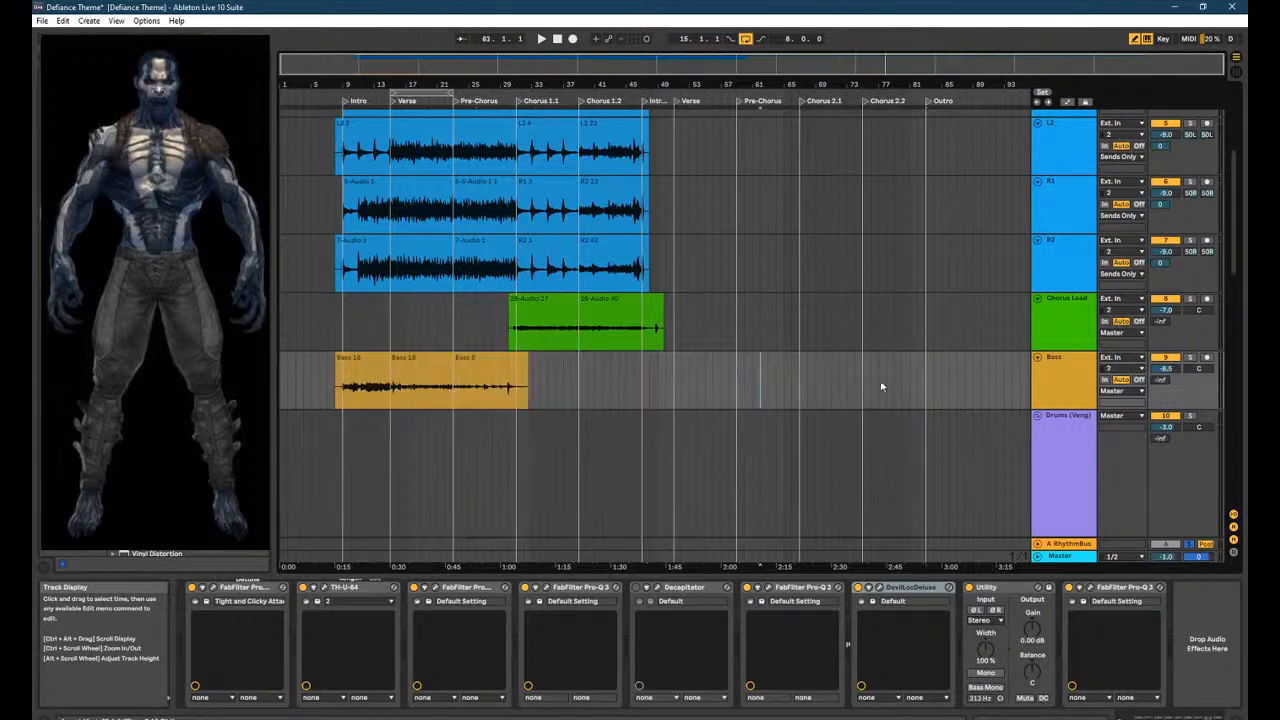
pyautogui.click(930, 398)
# Review the L1 intro guitar and the Bass clips, focusing on the verse and pre-chorus sections.
pyautogui.scroll(3, 700, 327)
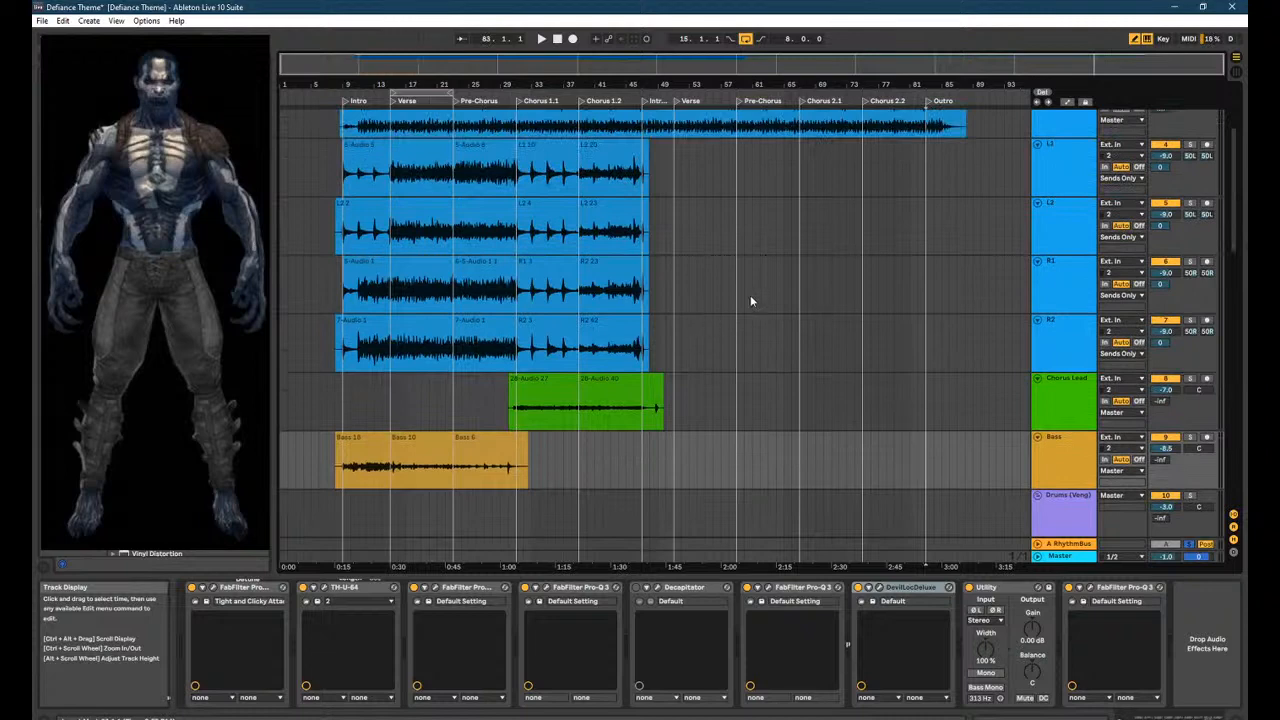
pyautogui.scroll(2, 505, 226)
pyautogui.click(362, 255)
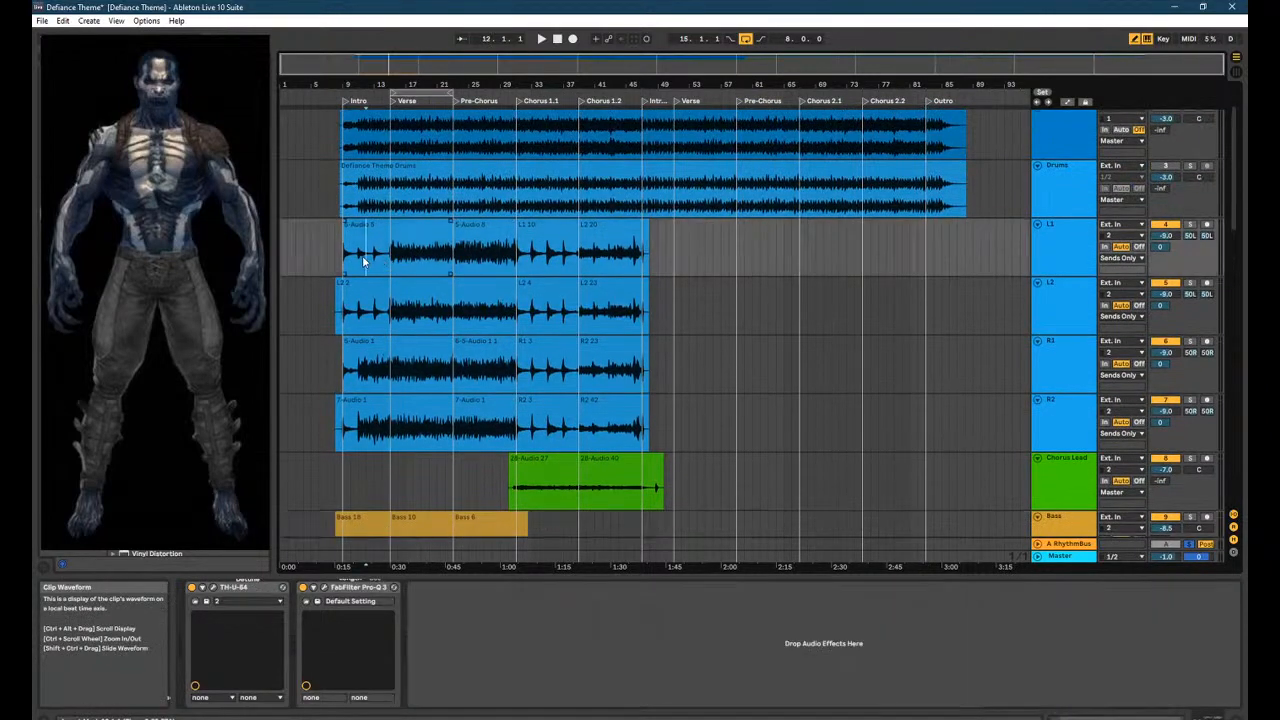
pyautogui.scroll(-3, 345, 262)
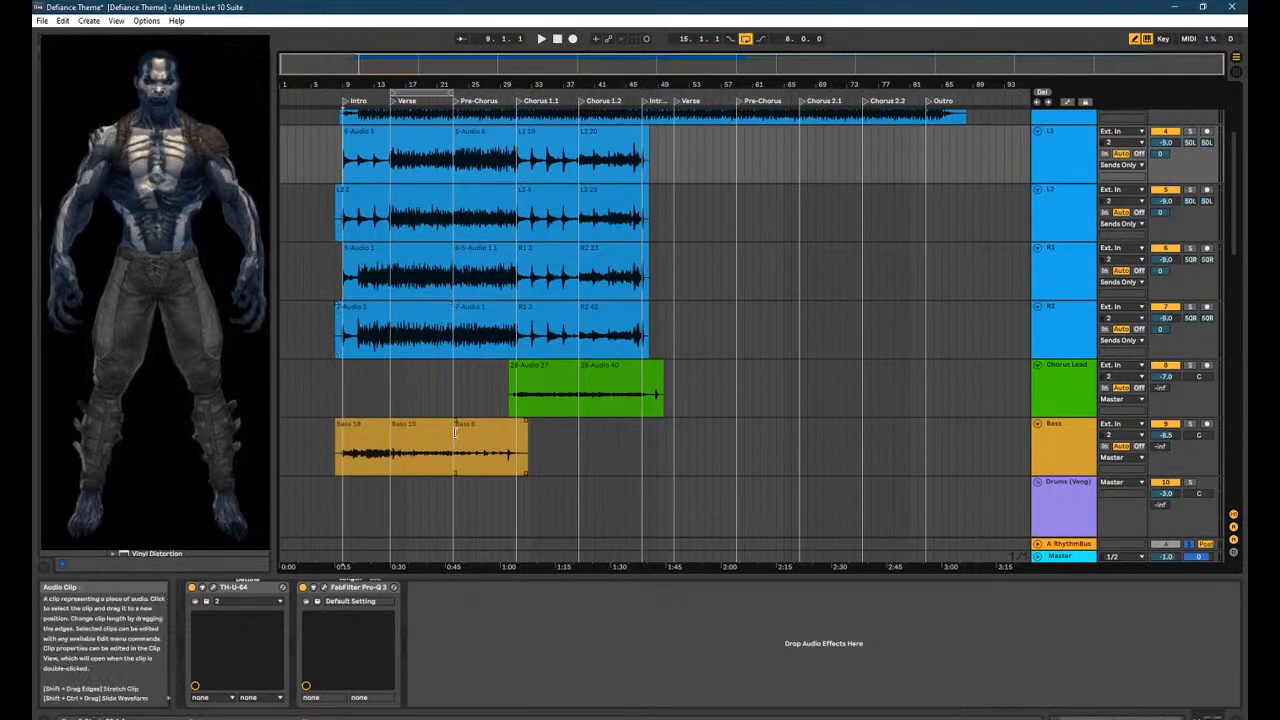
pyautogui.click(458, 430)
pyautogui.click(425, 456)
pyautogui.scroll(5, 426, 457)
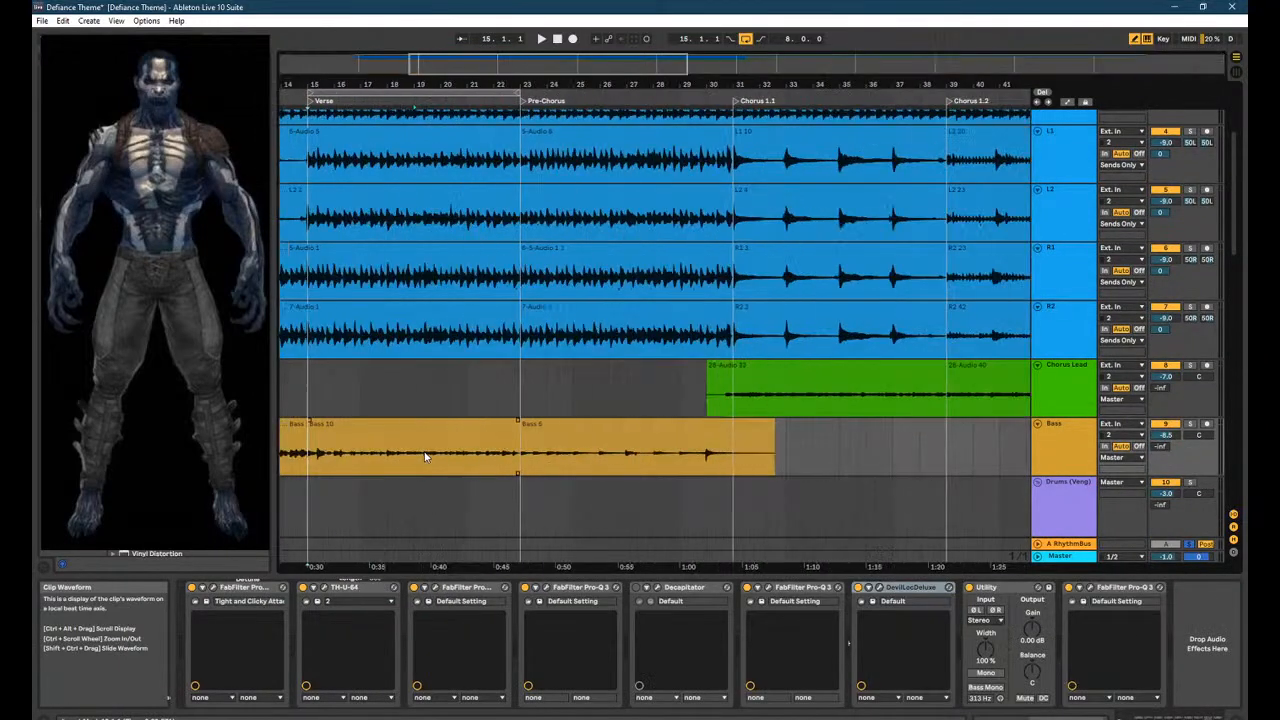
pyautogui.click(1069, 452)
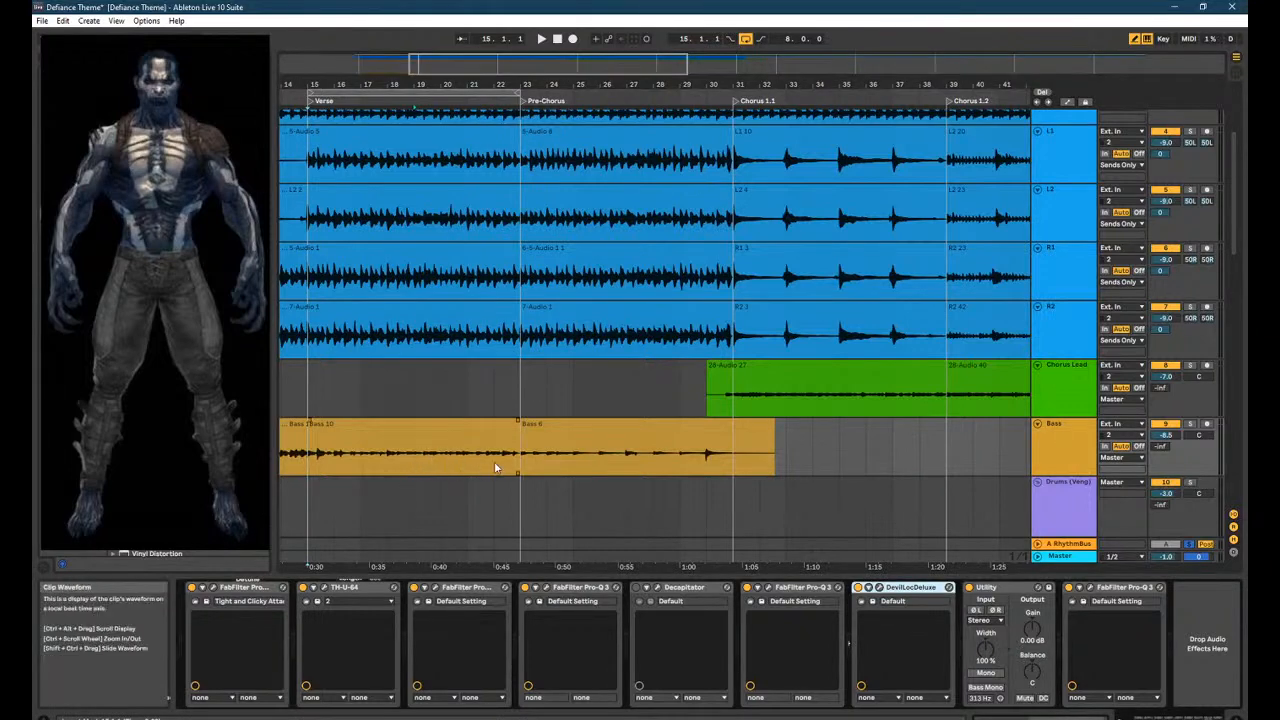
pyautogui.click(361, 460)
pyautogui.click(341, 458)
# Set the output Gain of the Utility device on the Master track to 4 dB.
pyautogui.click(1070, 556)
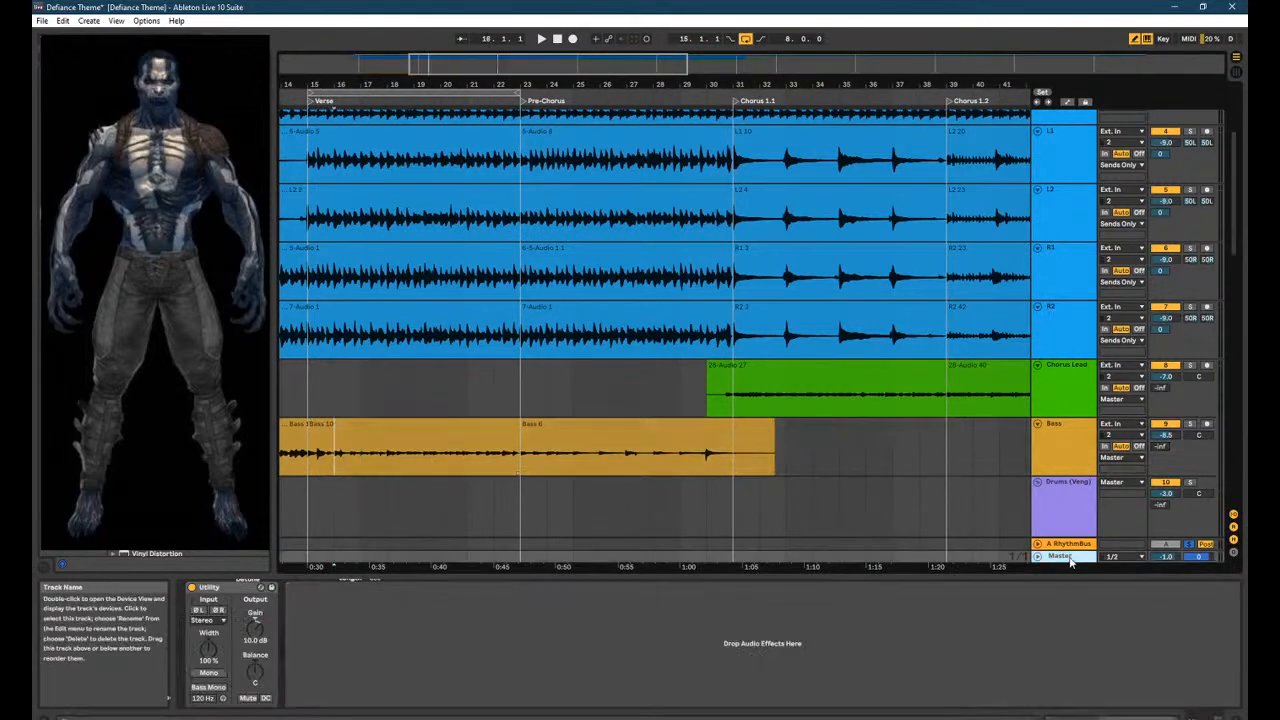
pyautogui.write('4')
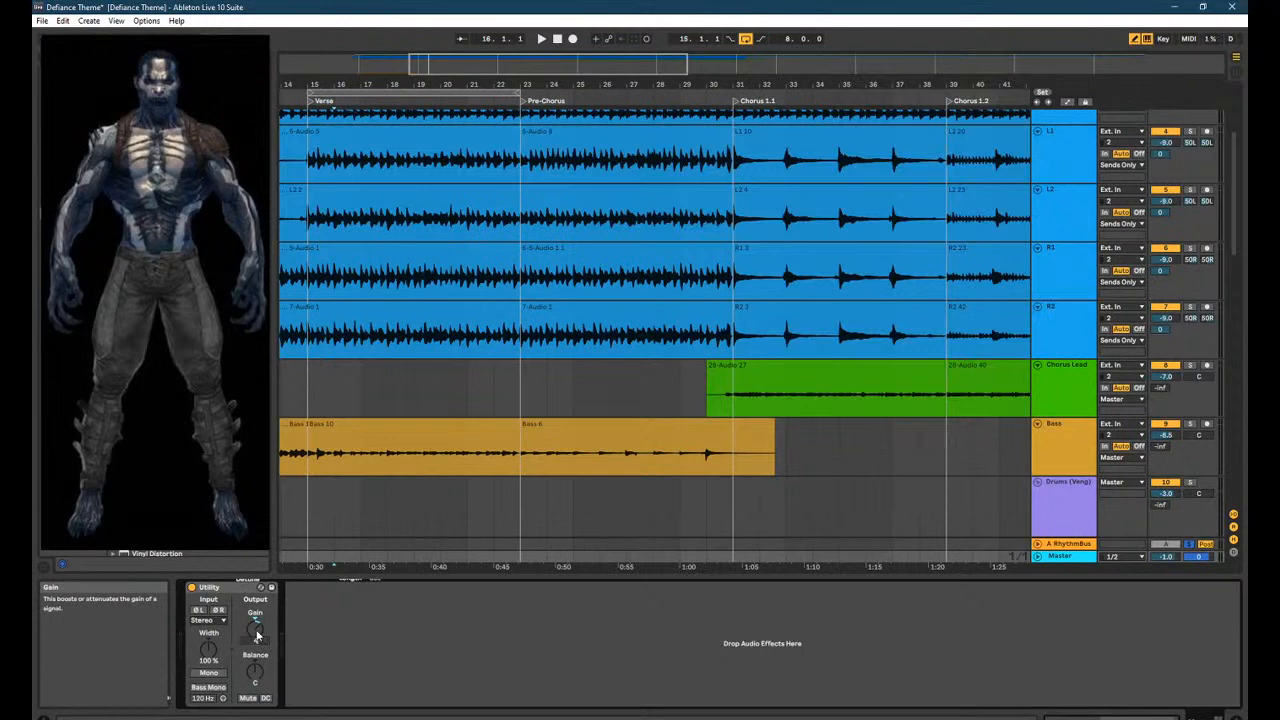
pyautogui.press('Return')
# Show the Bass track's device chain and play the arrangement from the start of the verse at bar 15.
pyautogui.click(1069, 464)
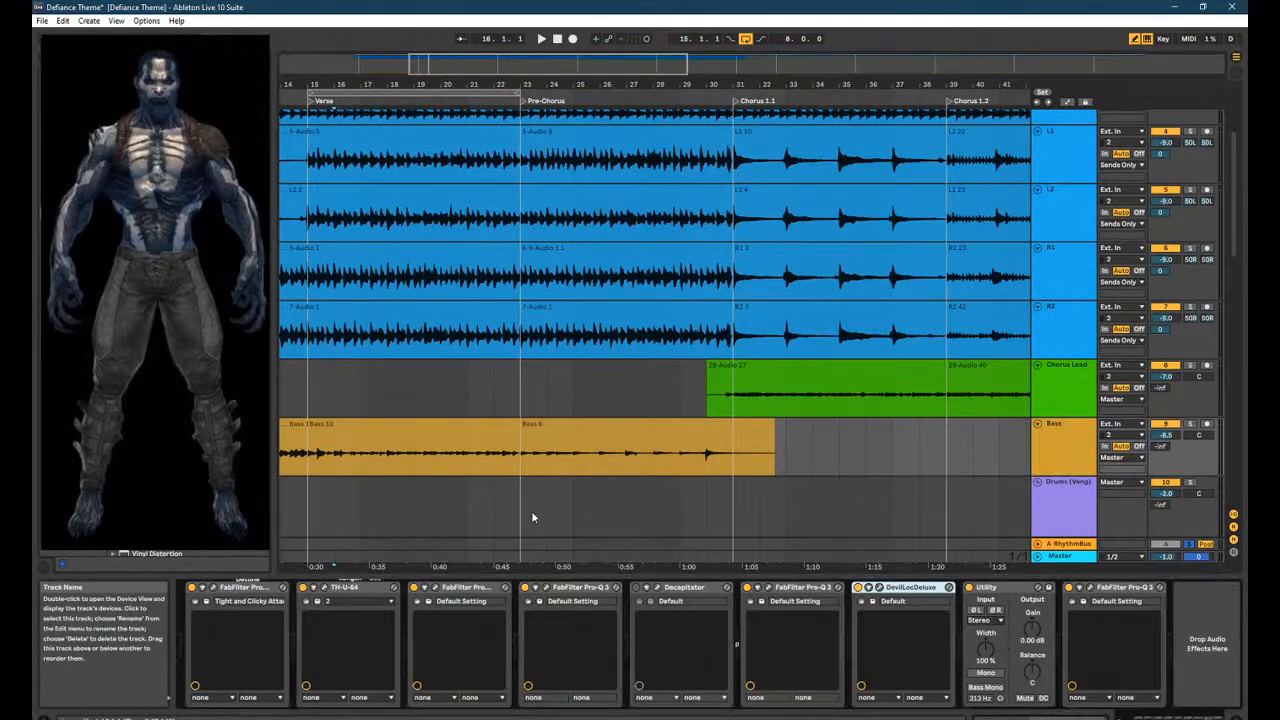
pyautogui.click(308, 466)
pyautogui.press('space')
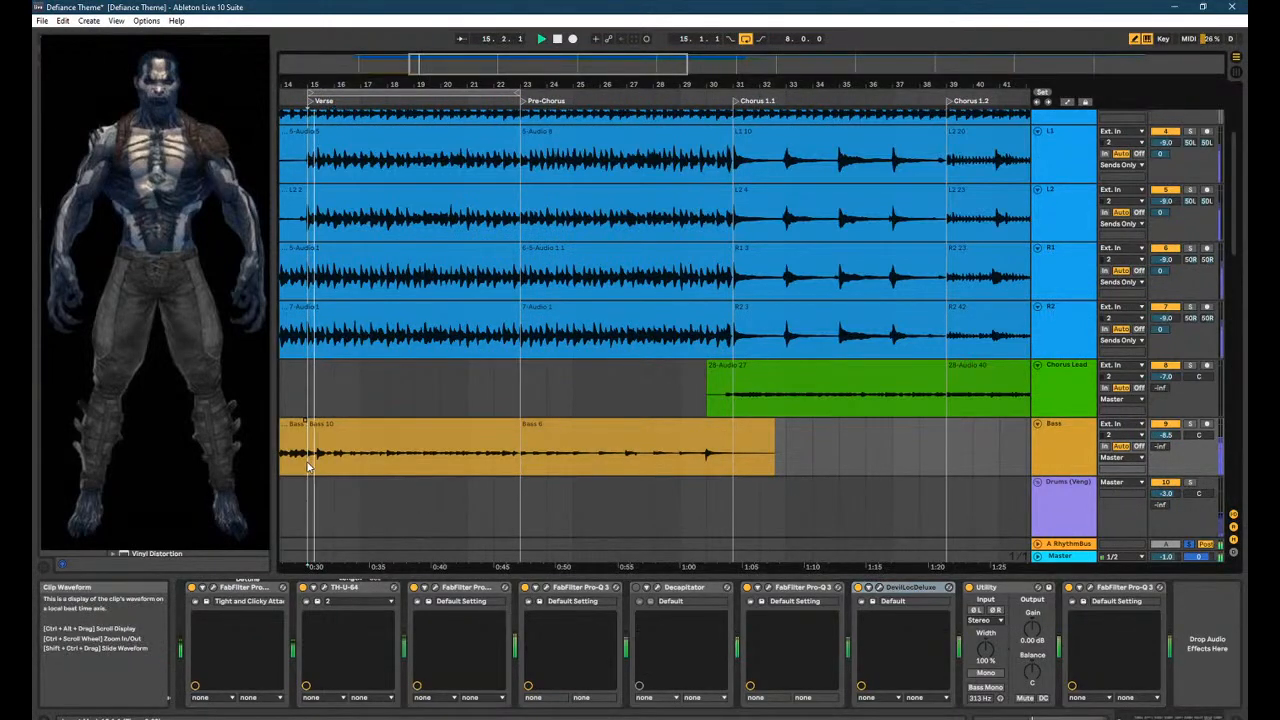
# Activate the A RhythmBus return with its solo off and replay the verse from bar 15.
pyautogui.scroll(2, 932, 484)
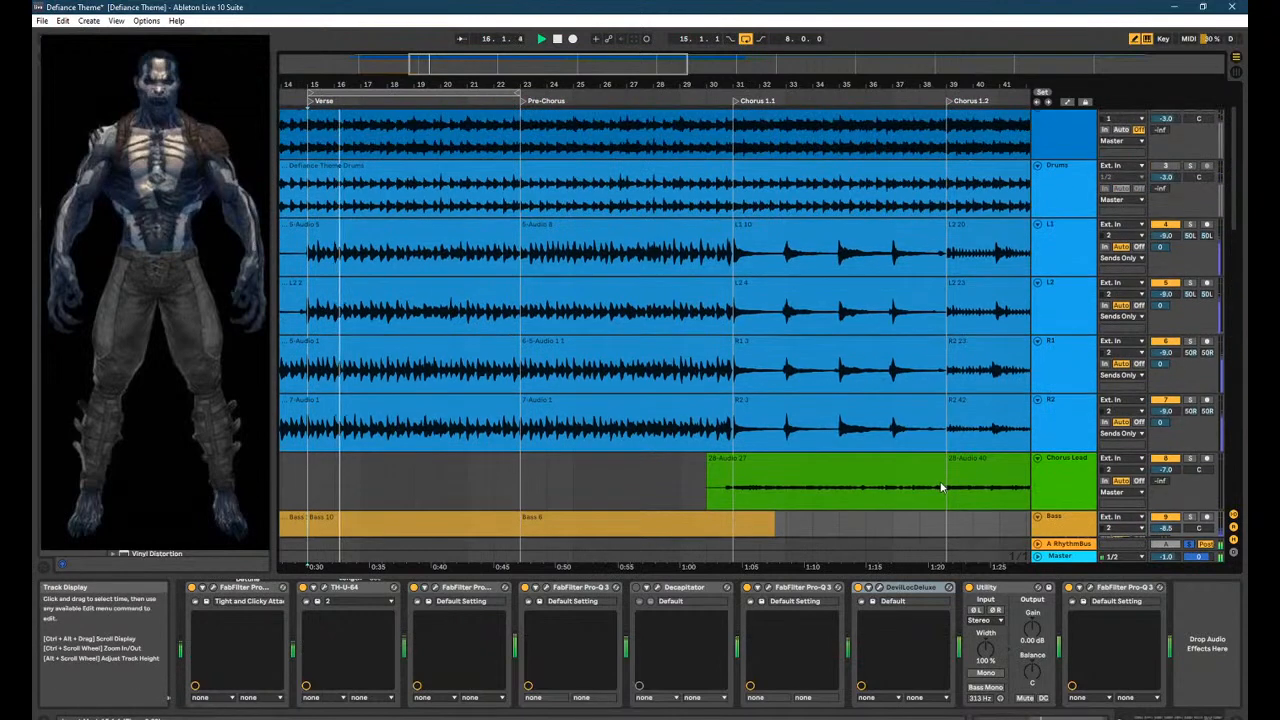
pyautogui.scroll(-2, 943, 486)
pyautogui.scroll(-2, 997, 497)
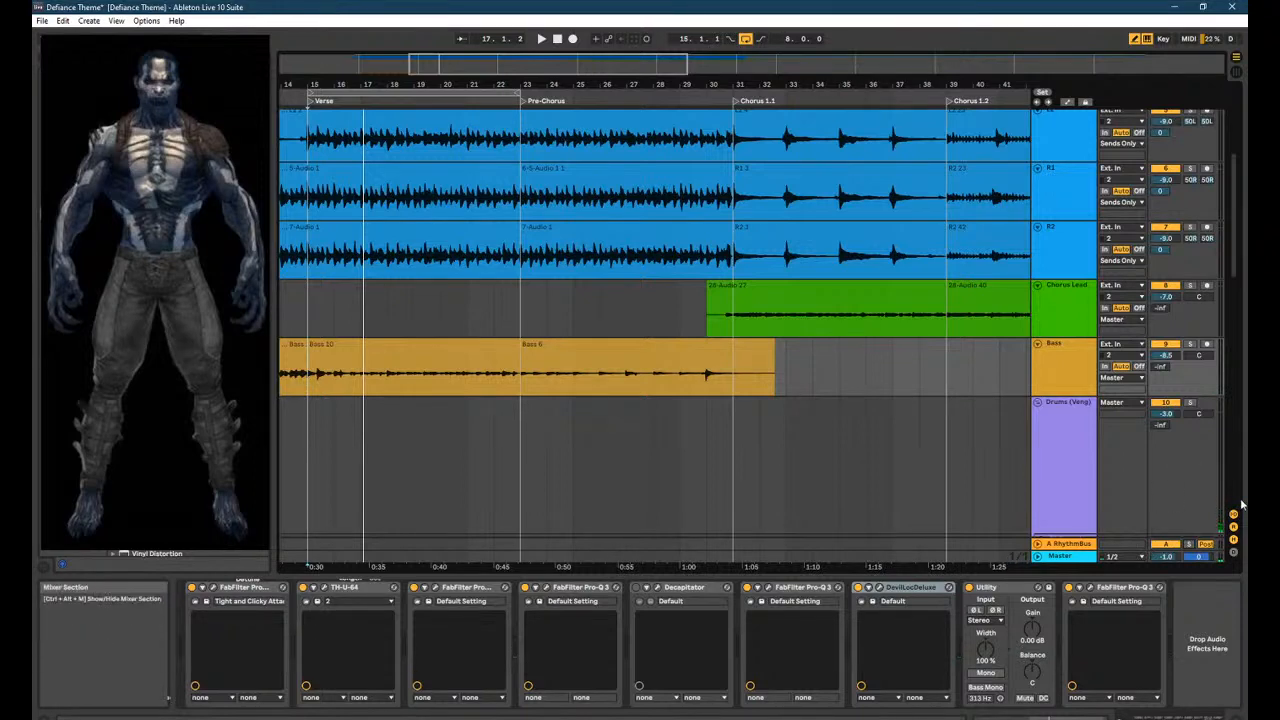
pyautogui.press('space')
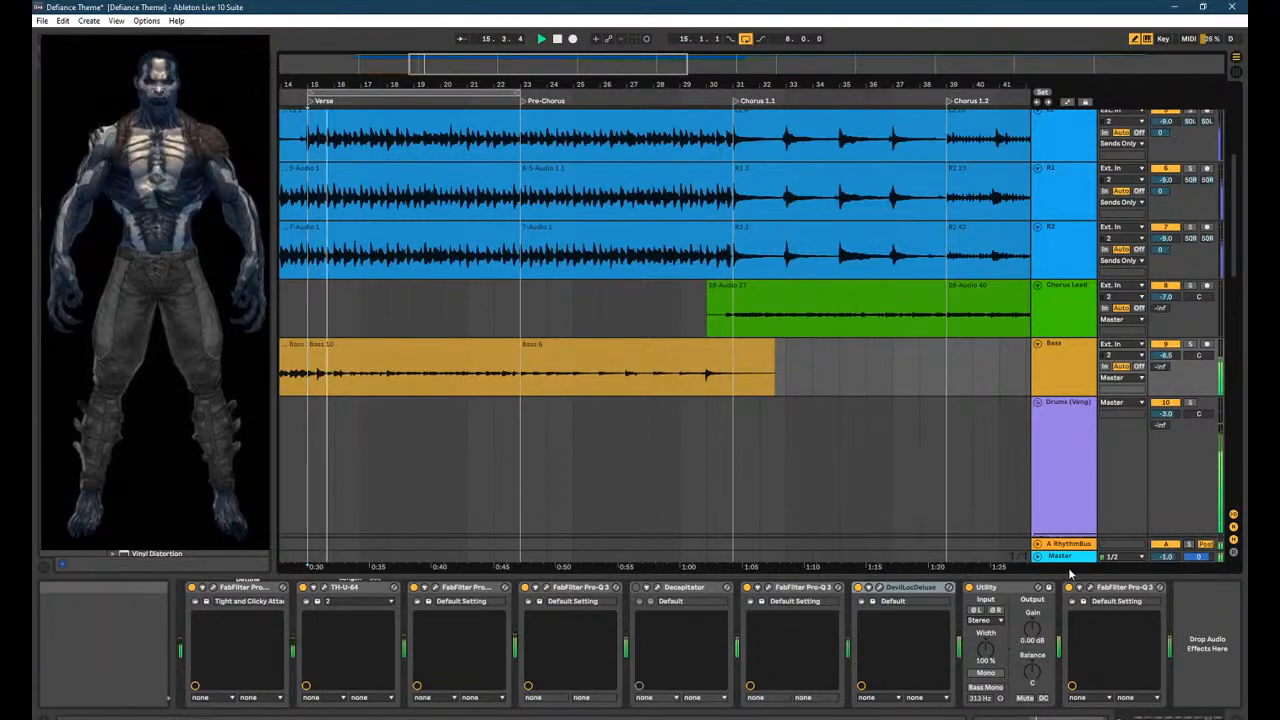
pyautogui.press('Tab')
pyautogui.press('Tab')
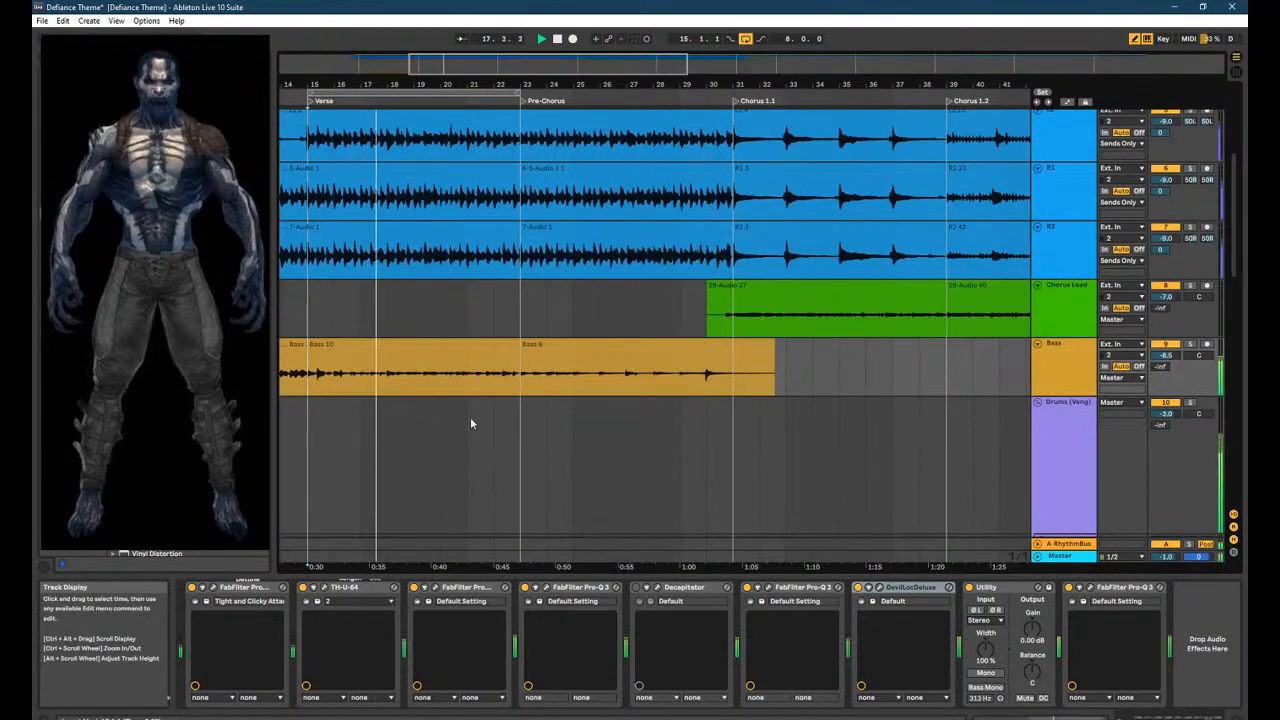
pyautogui.scroll(-1, 475, 395)
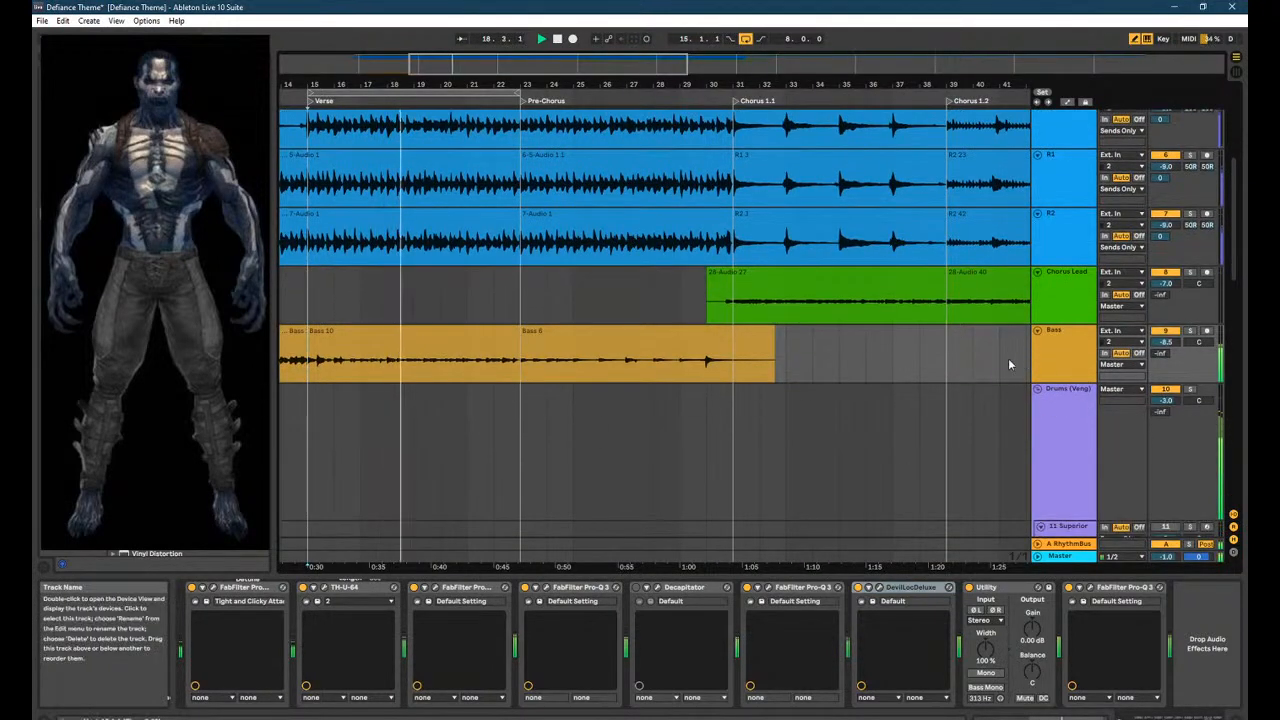
# Open the Bass 10 clip of the verse and examine its waveform around the two warp markers near bar 12.
pyautogui.doubleClick(344, 334)
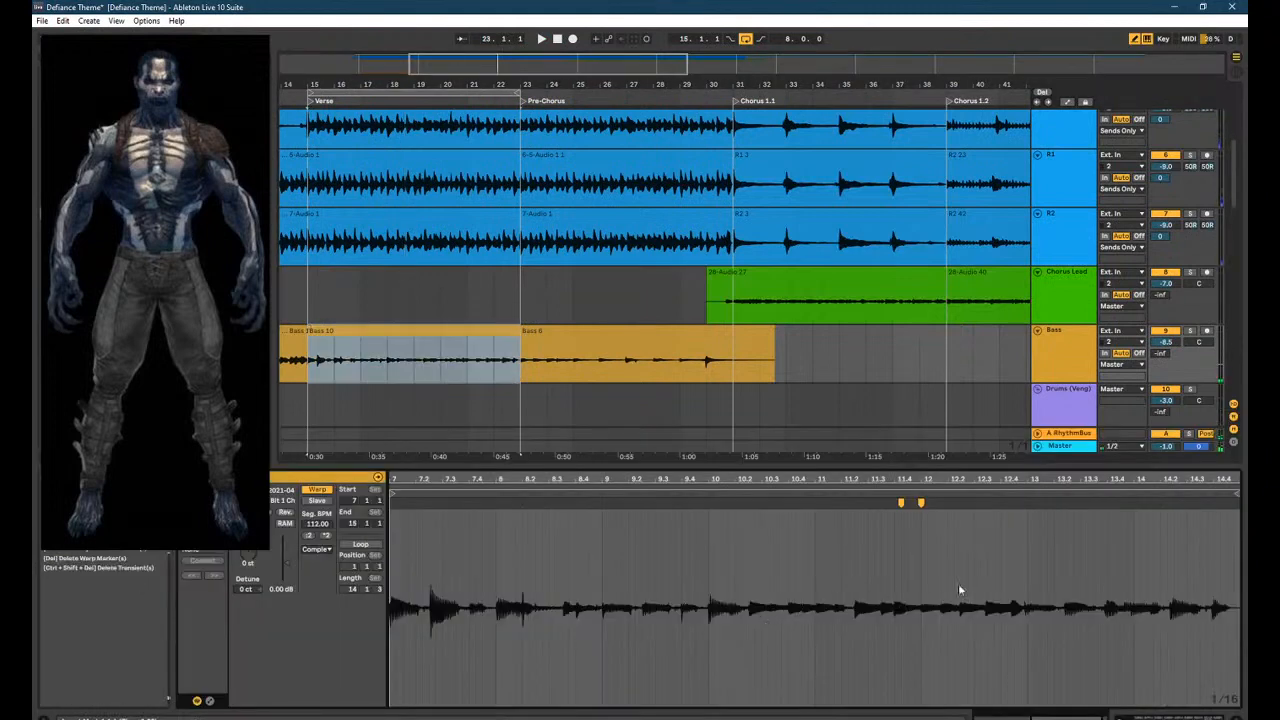
pyautogui.scroll(1, 682, 537)
pyautogui.scroll(-3, 703, 521)
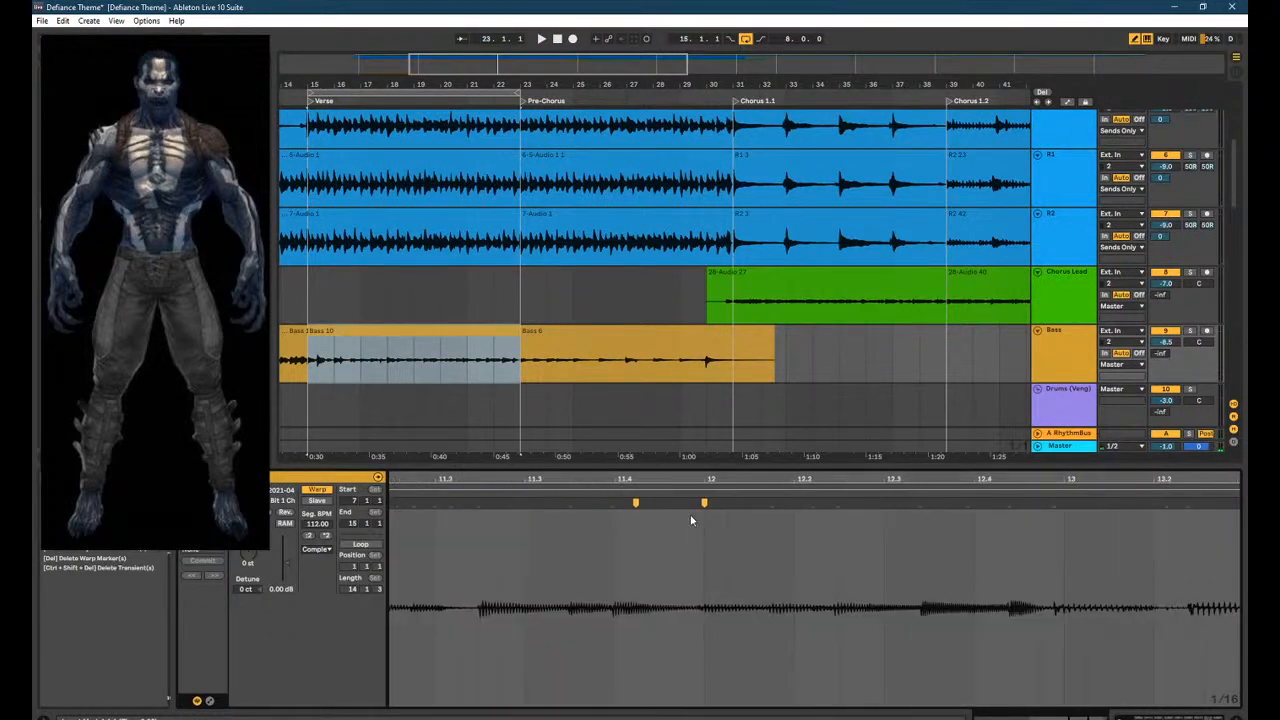
# Solo the Bass track and play the bass take from bar 20.
pyautogui.click(452, 372)
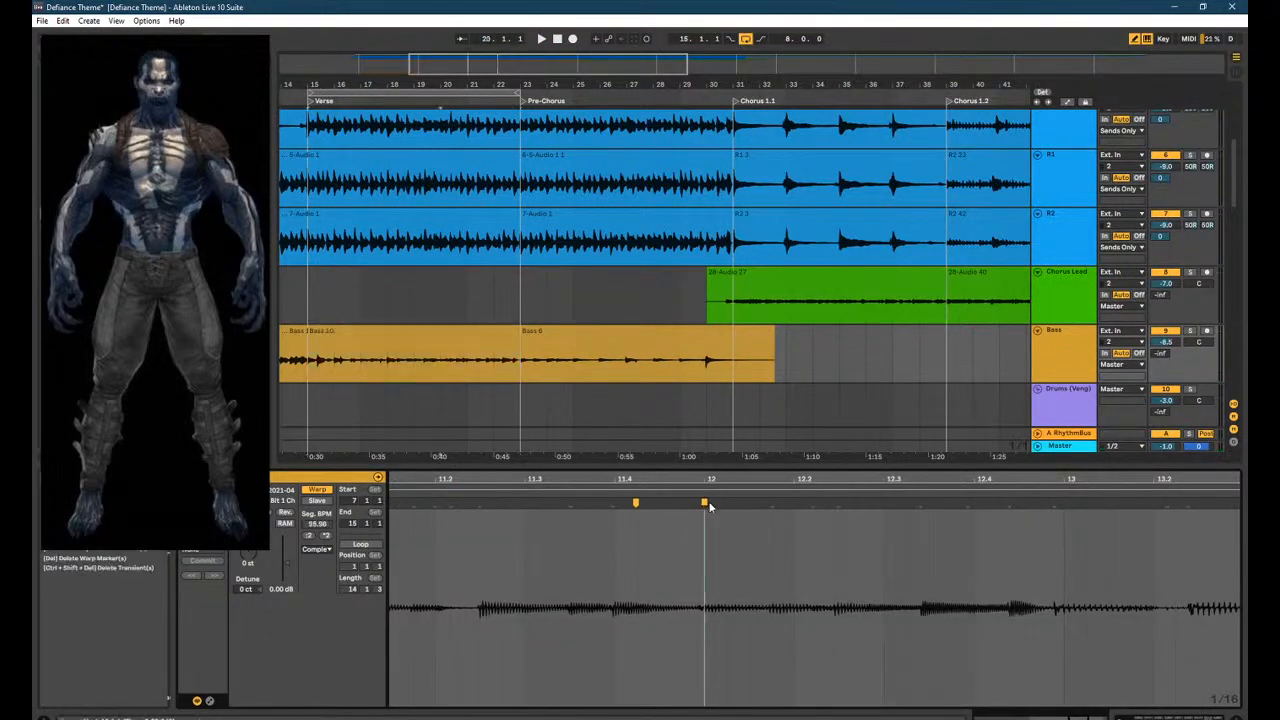
pyautogui.scroll(8, 443, 374)
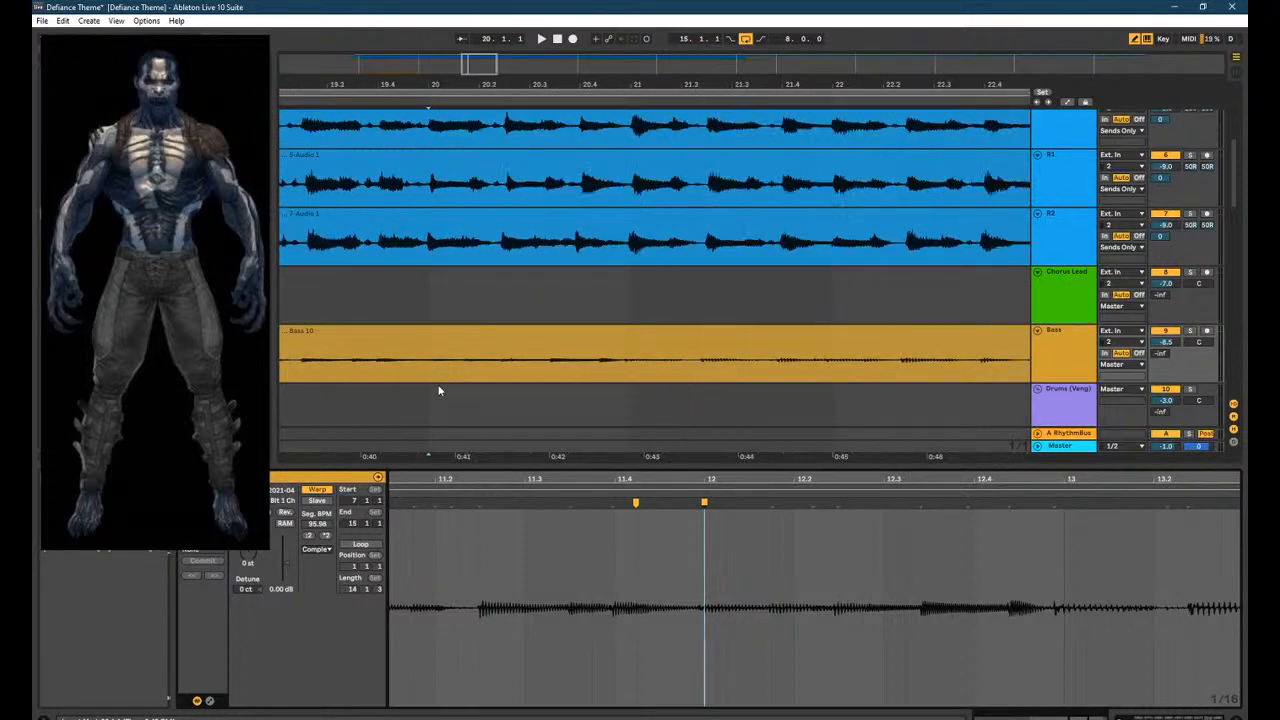
pyautogui.click(1190, 331)
pyautogui.press('space')
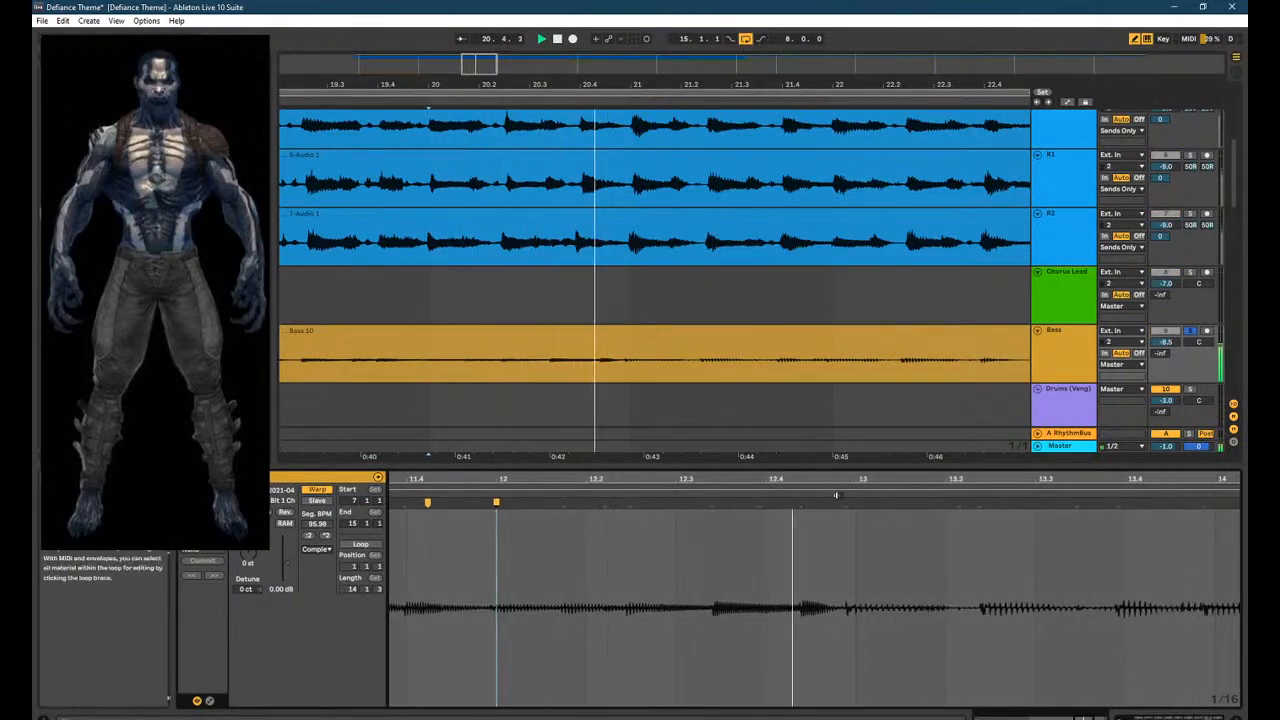
# Stop playback, add a warp marker on the bass note just before the clip's bar 13, and align it to bar 13.
pyautogui.press('space')
pyautogui.click(856, 513)
pyautogui.moveTo(847, 503); pyautogui.dragTo(856, 503)
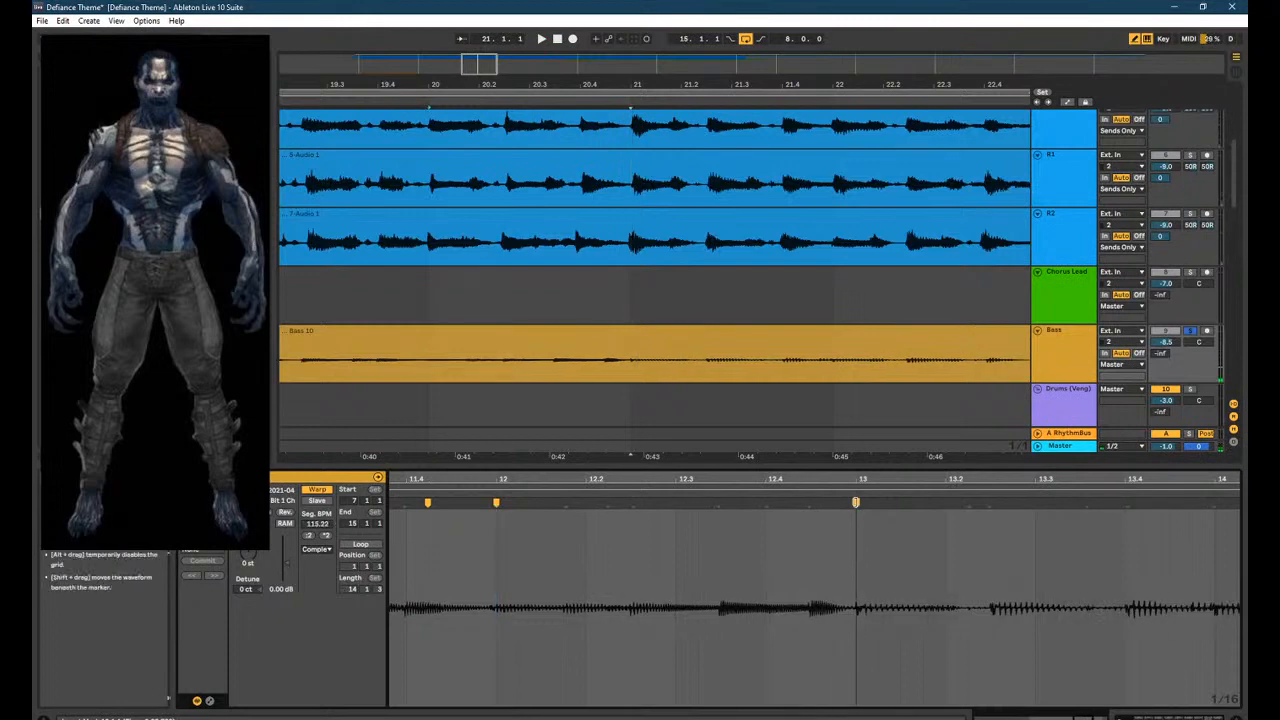
# Replay the bass from bar 20, then set the Bass 10 clip's fixed editing grid to 1/8.
pyautogui.press('space')
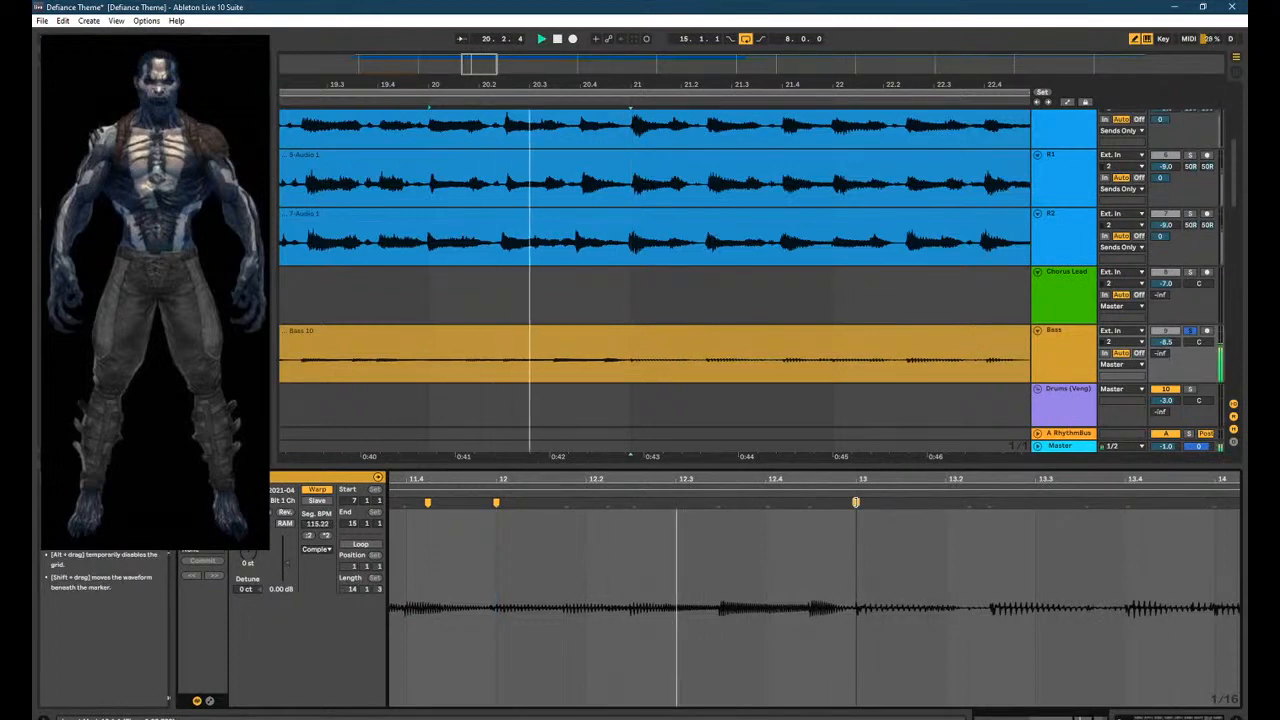
pyautogui.press('space')
pyautogui.rightClick(750, 559)
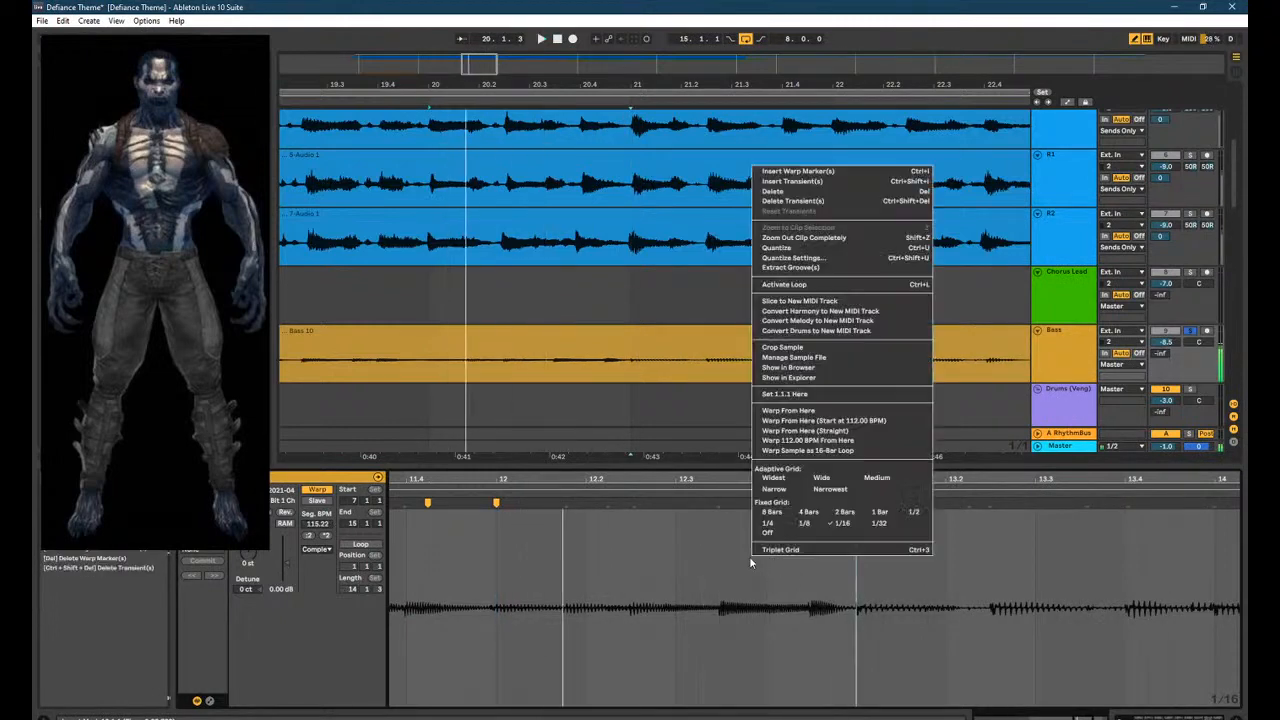
pyautogui.click(840, 528)
pyautogui.rightClick(741, 582)
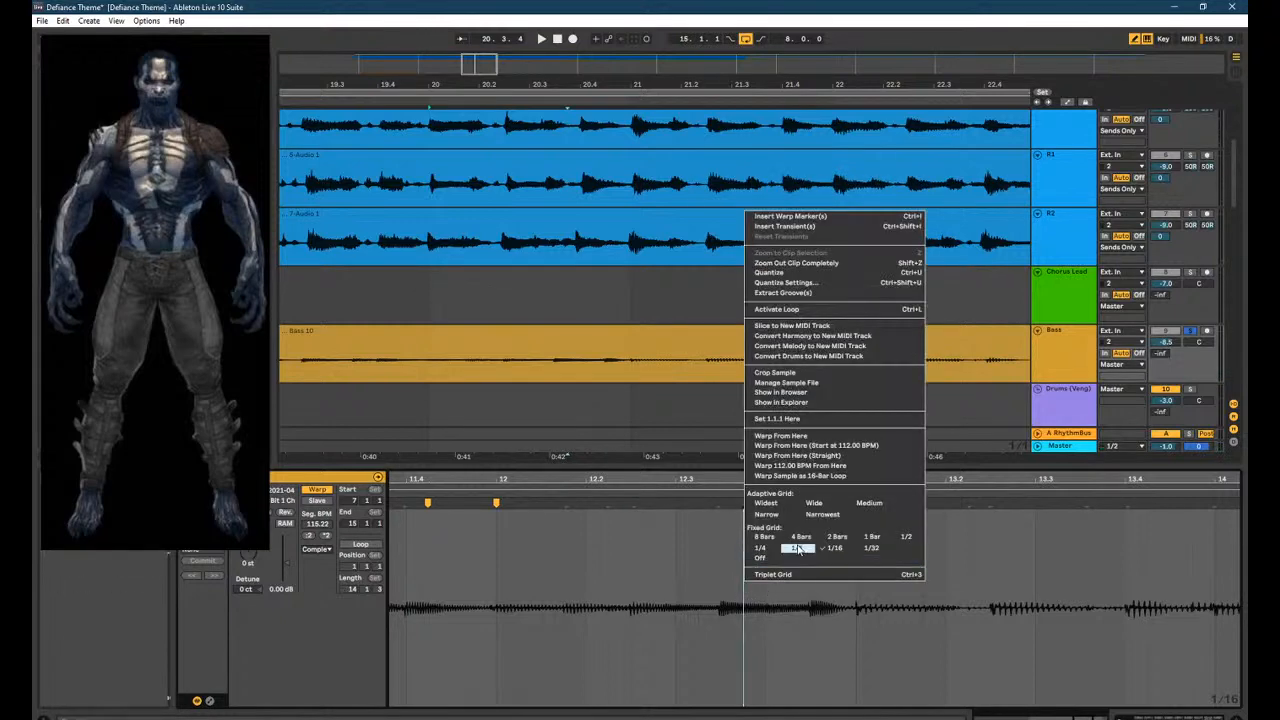
pyautogui.click(797, 548)
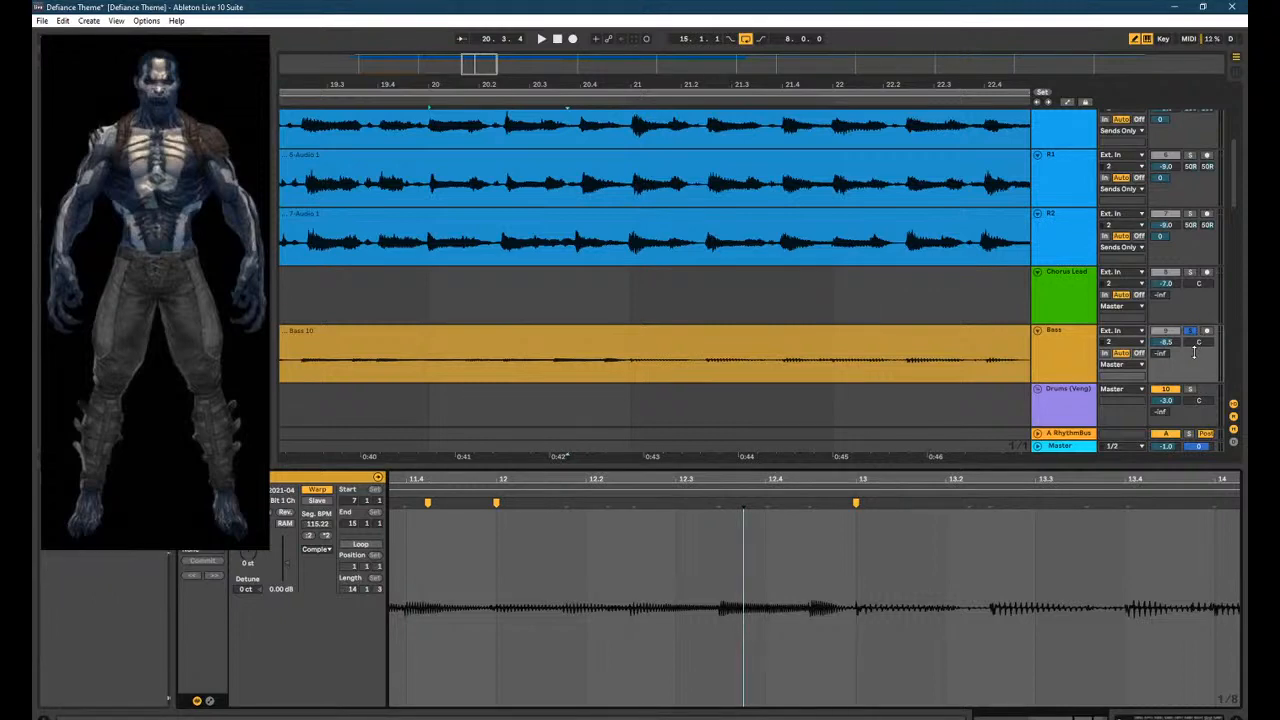
# Play the soloed bass with the Utility gain at 10 dB and check the Master peak level in the session mixer.
pyautogui.press('space')
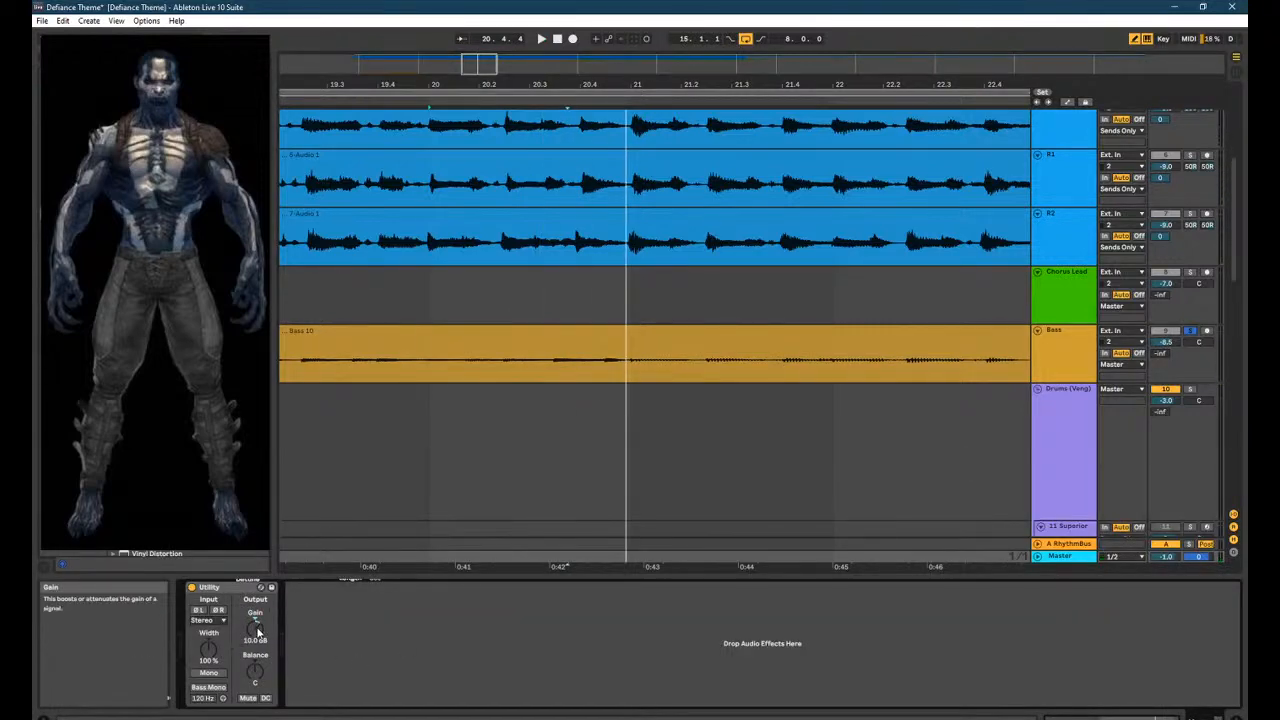
pyautogui.press('space')
pyautogui.press('Tab')
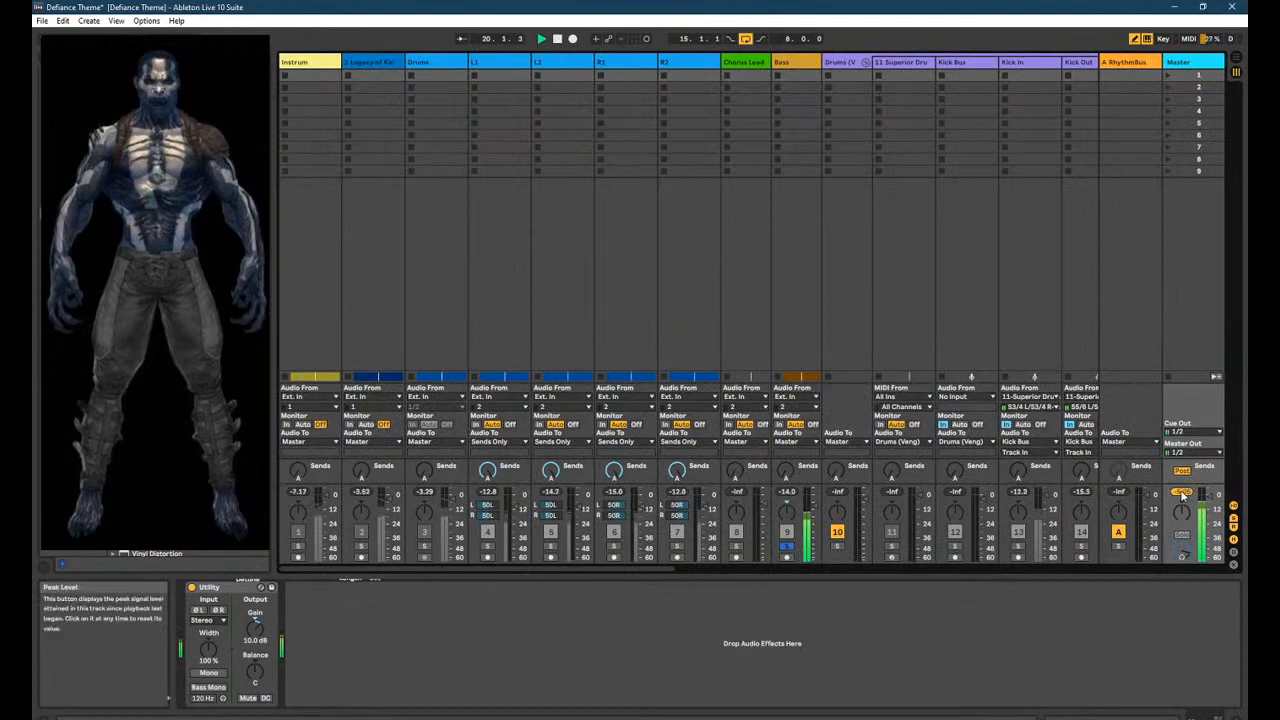
pyautogui.press('Tab')
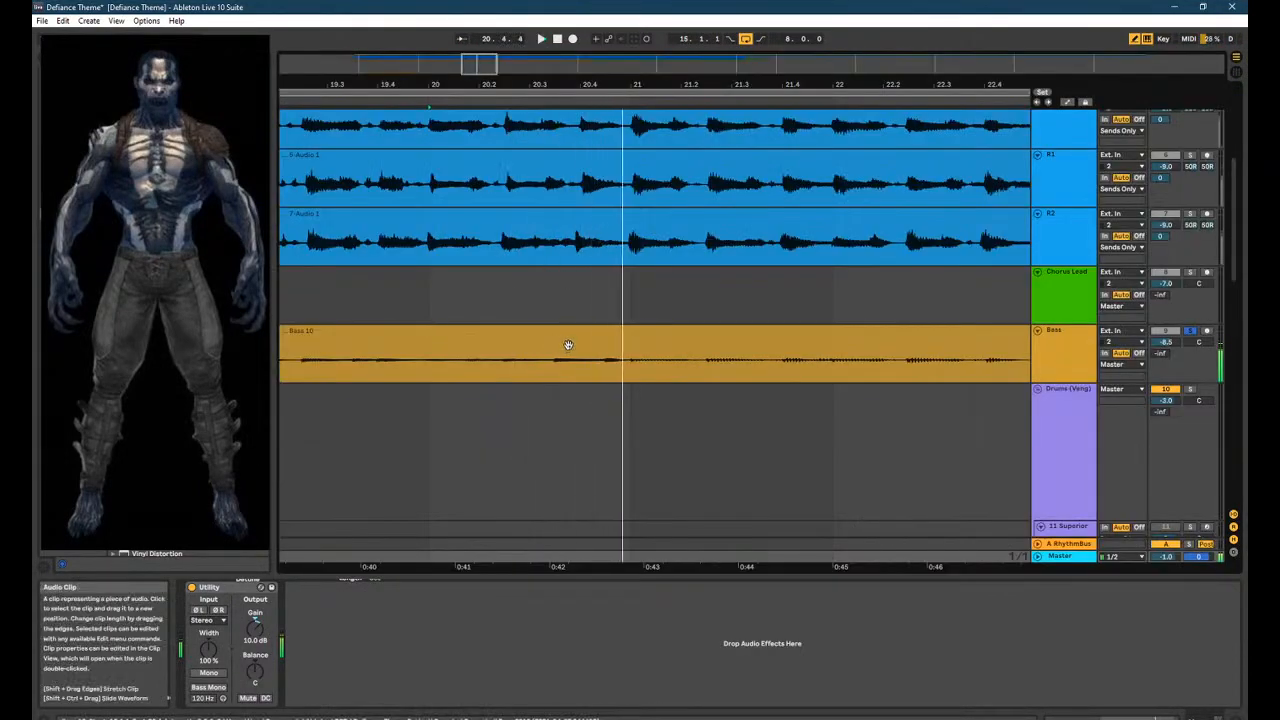
# Reopen the verse's Bass 10 clip and play it around bar 20 while following the waveform after clip bar 12.
pyautogui.click(568, 345)
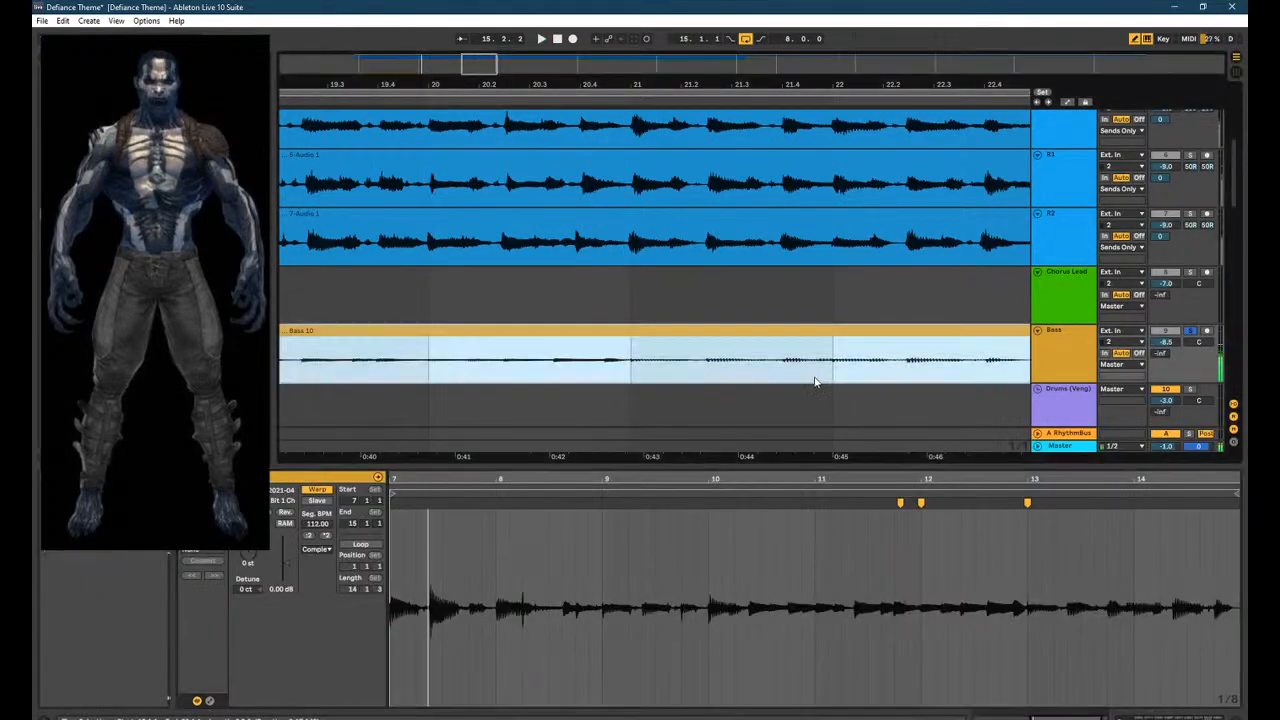
pyautogui.scroll(-5, 848, 392)
pyautogui.click(615, 367)
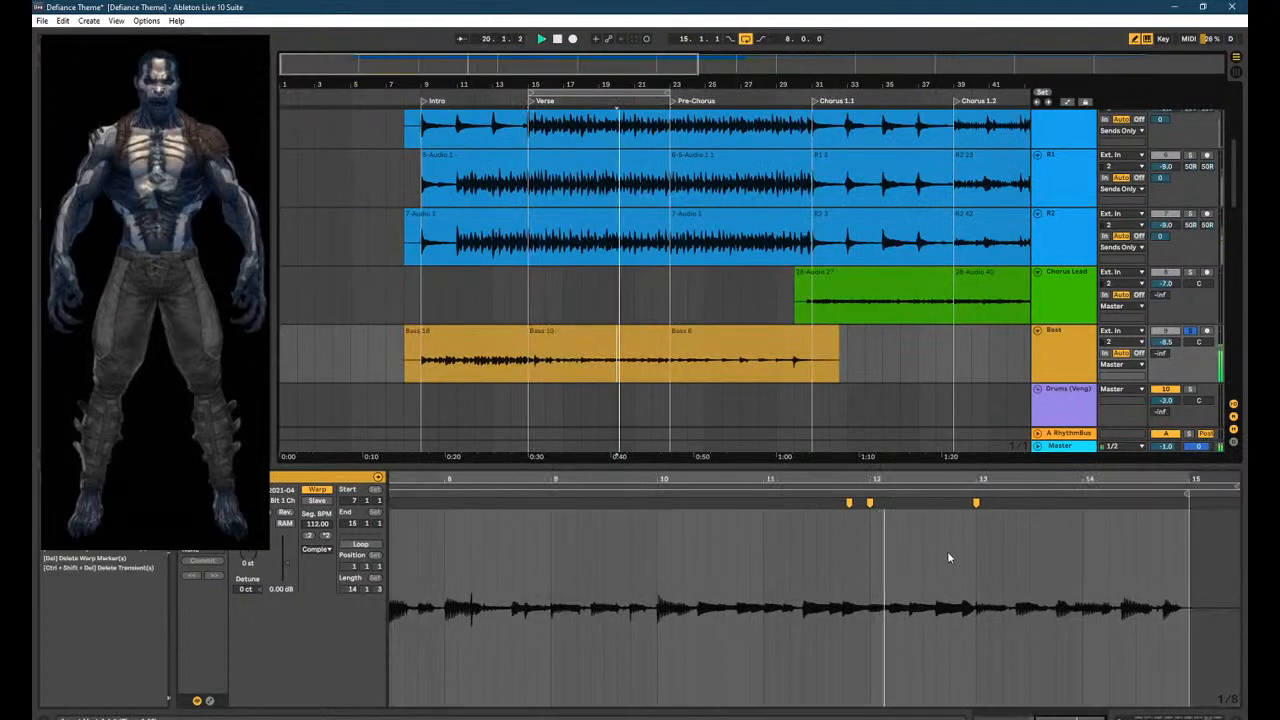
pyautogui.scroll(8, 947, 551)
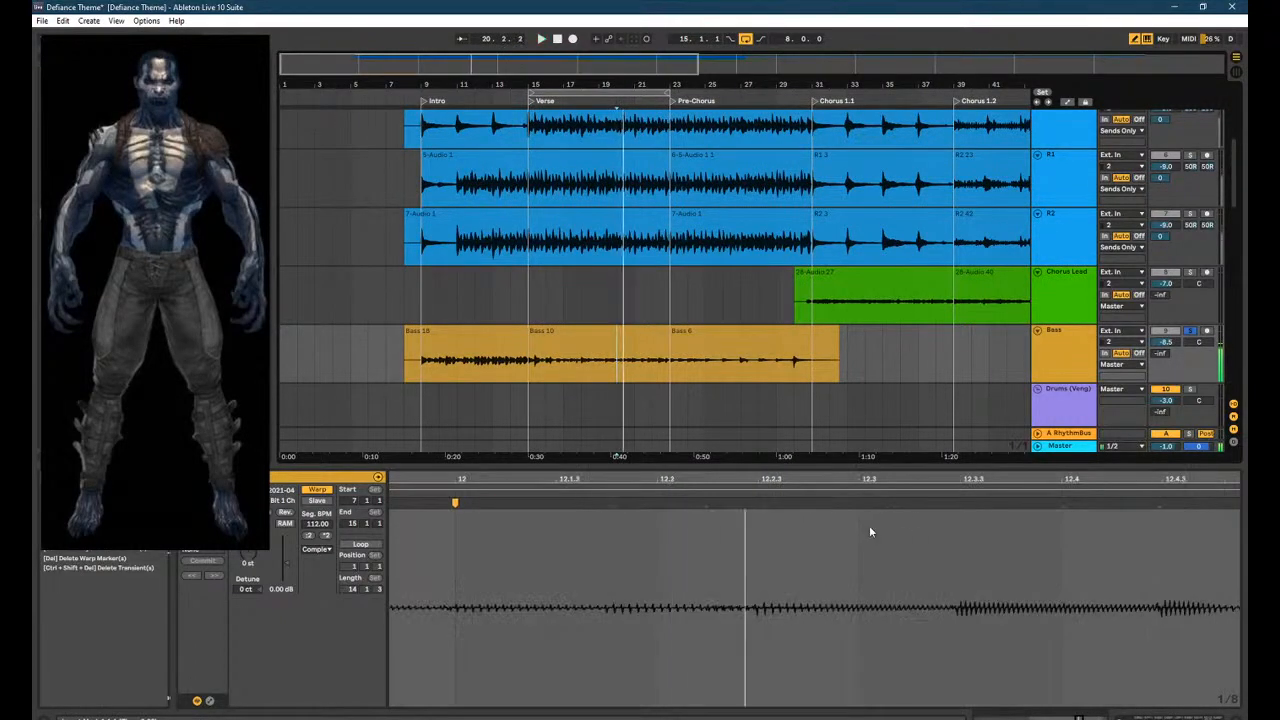
pyautogui.press('space')
pyautogui.press('space')
# Audition individual bass notes between clip bars 12 and 13 and compare their onsets with the grid.
pyautogui.click(578, 550)
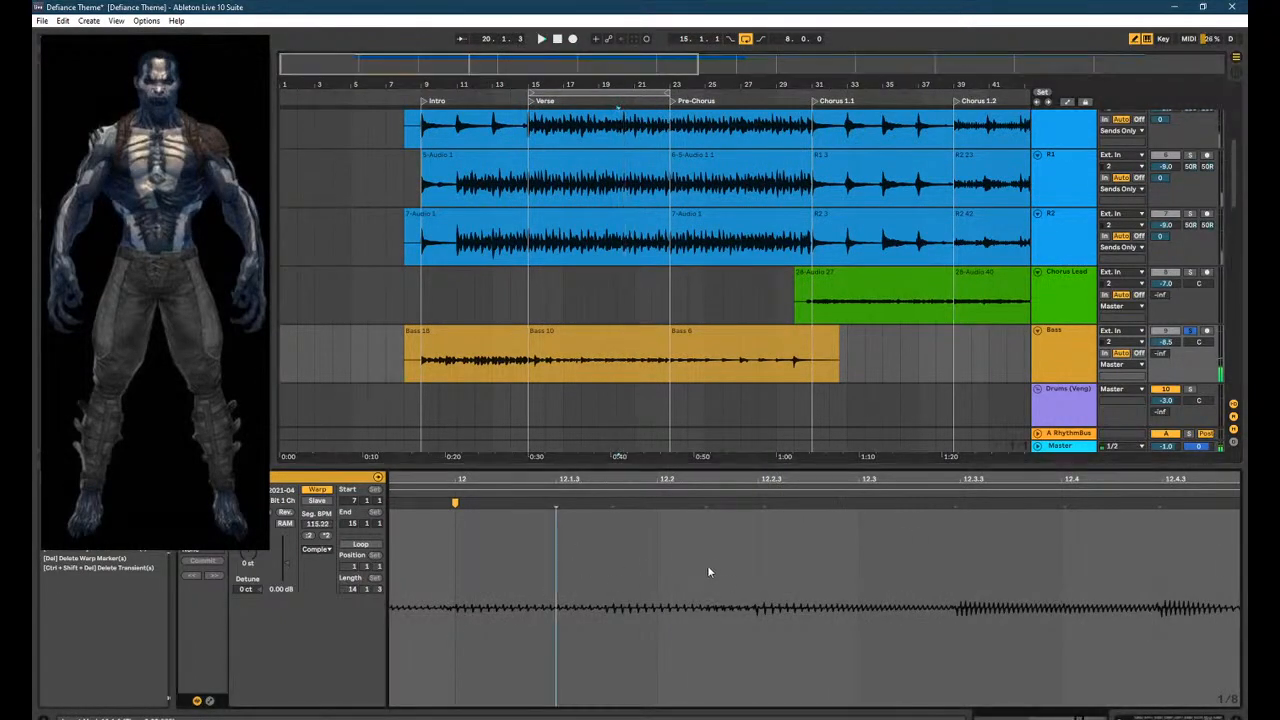
pyautogui.click(707, 571)
pyautogui.click(758, 558)
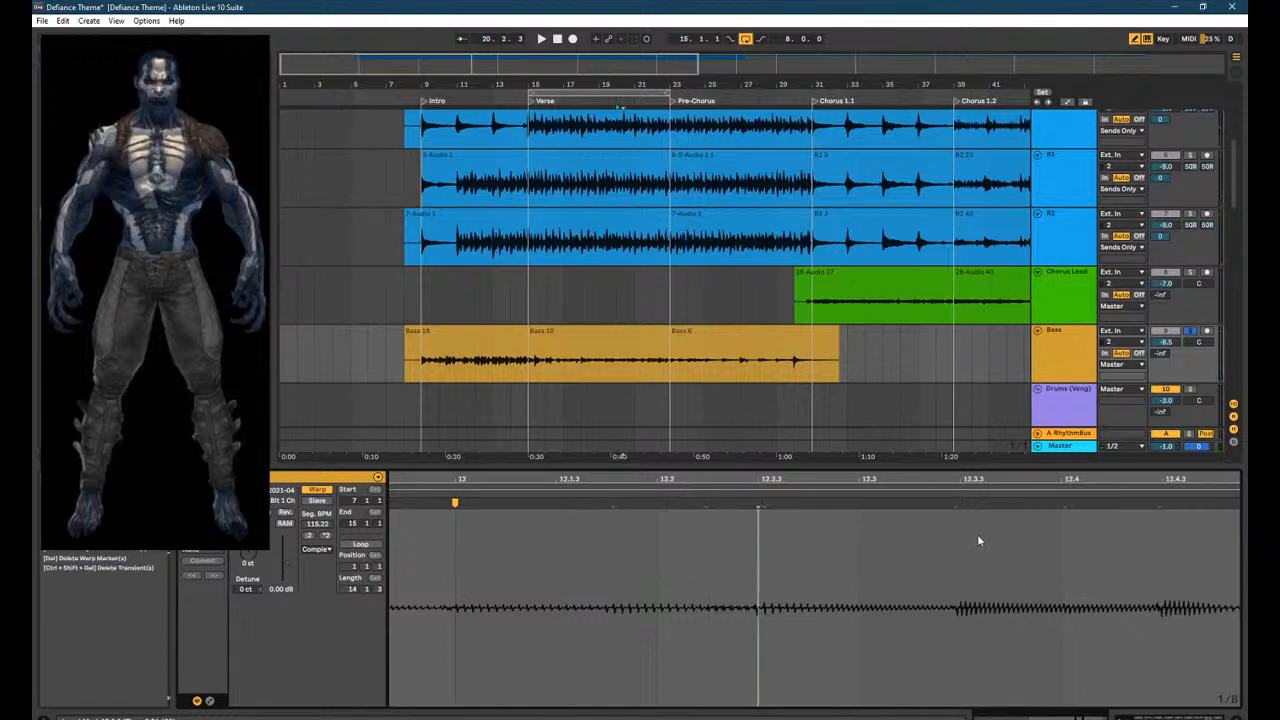
pyautogui.press('space')
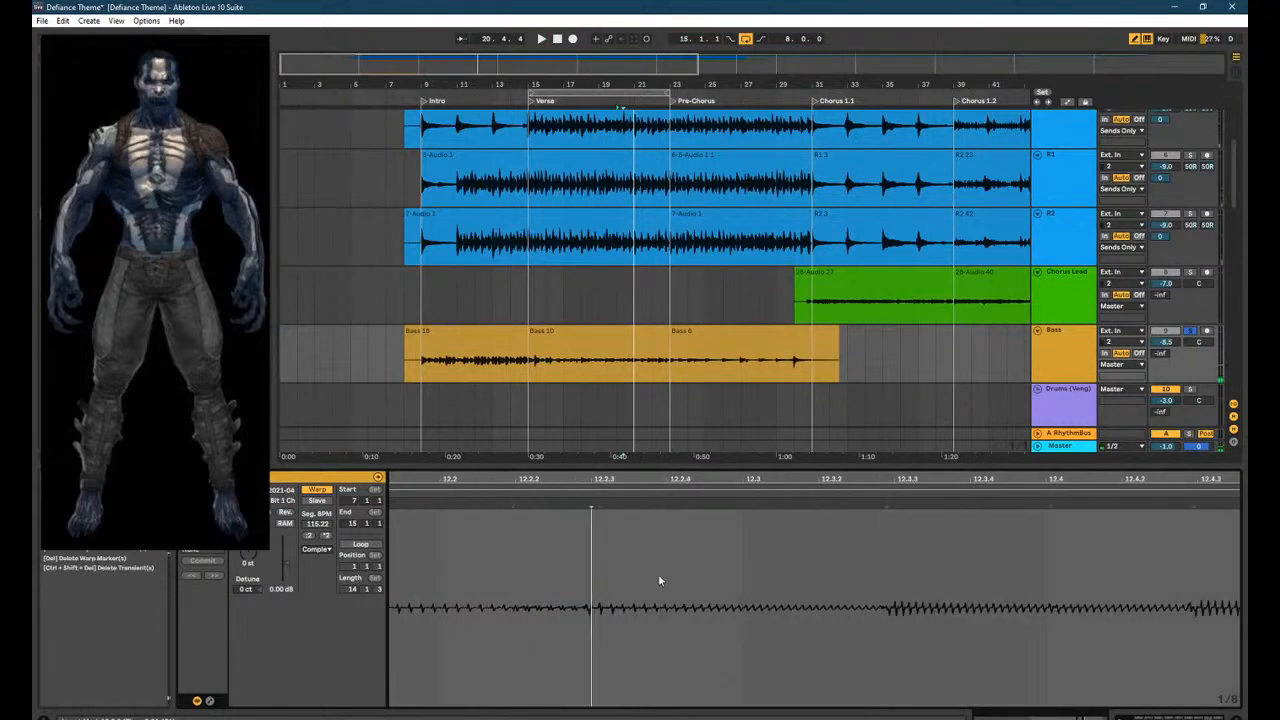
pyautogui.press('space')
pyautogui.scroll(-5, 729, 606)
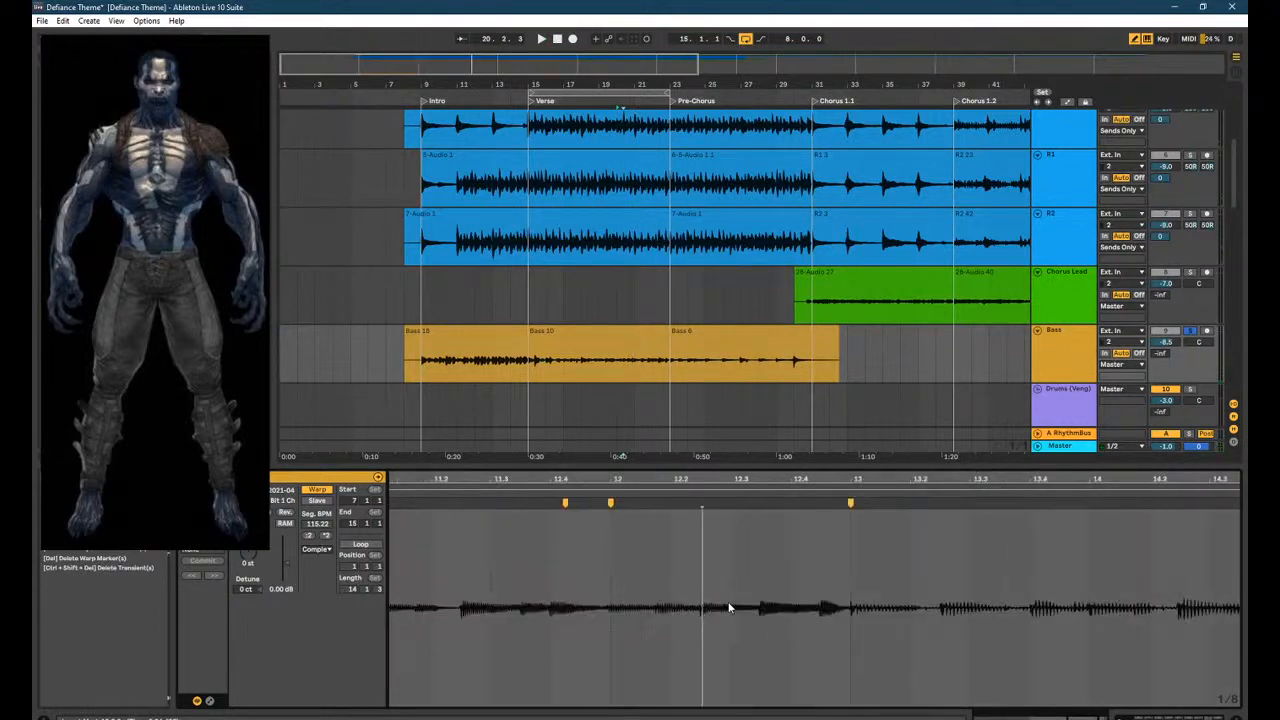
pyautogui.scroll(5, 630, 384)
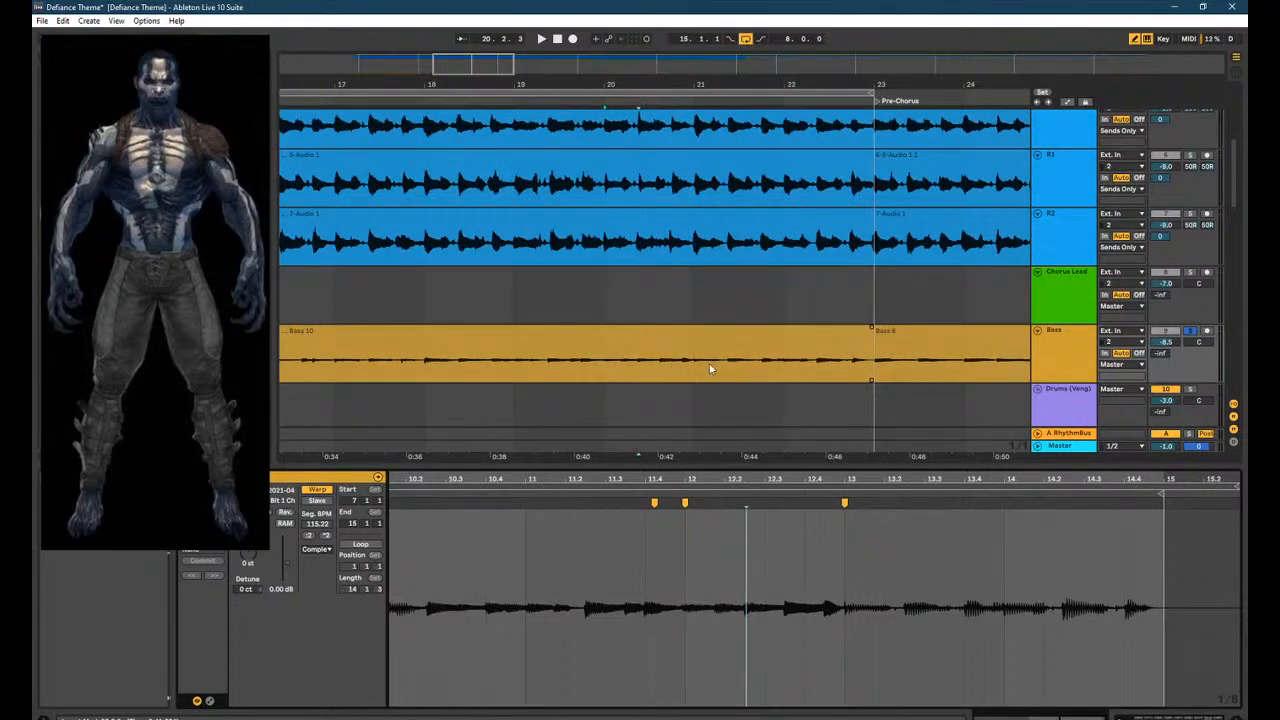
# Play the verse bass from bar 20 and examine the clip's notes between bars 13 and 14.
pyautogui.click(604, 365)
pyautogui.press('space')
pyautogui.moveTo(1063, 485); pyautogui.dragTo(918, 485)
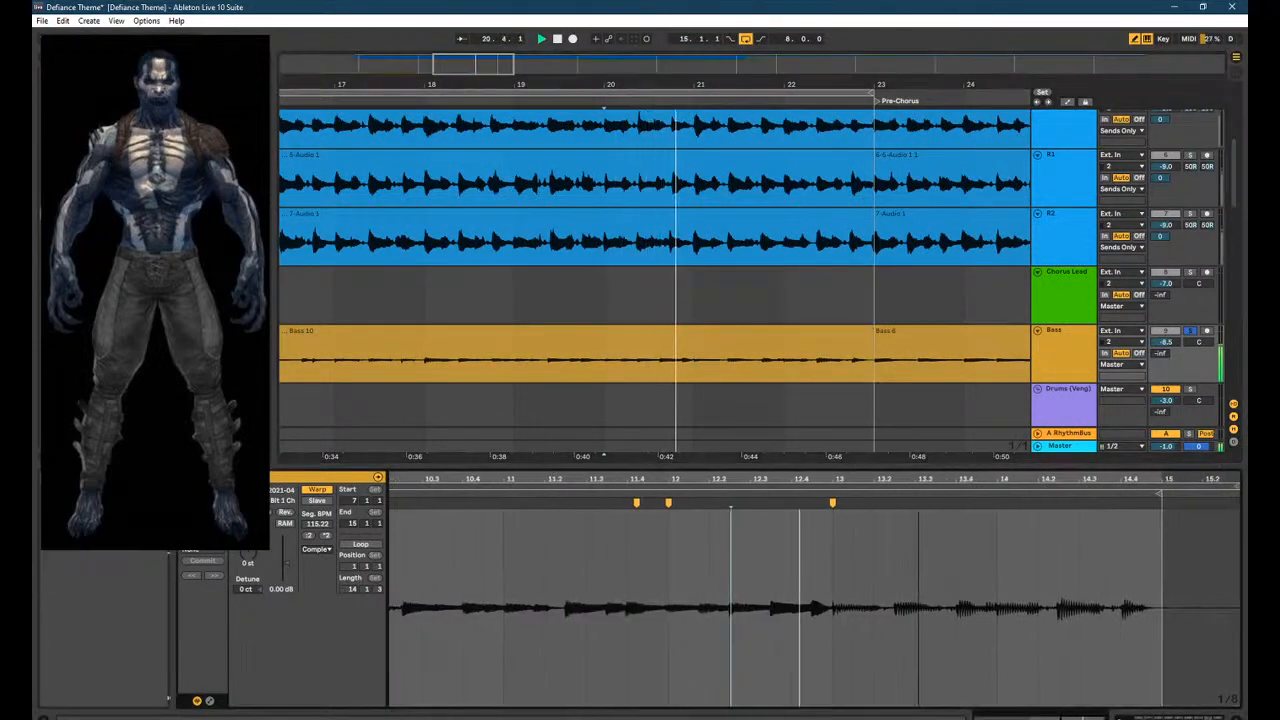
pyautogui.scroll(4, 1100, 610)
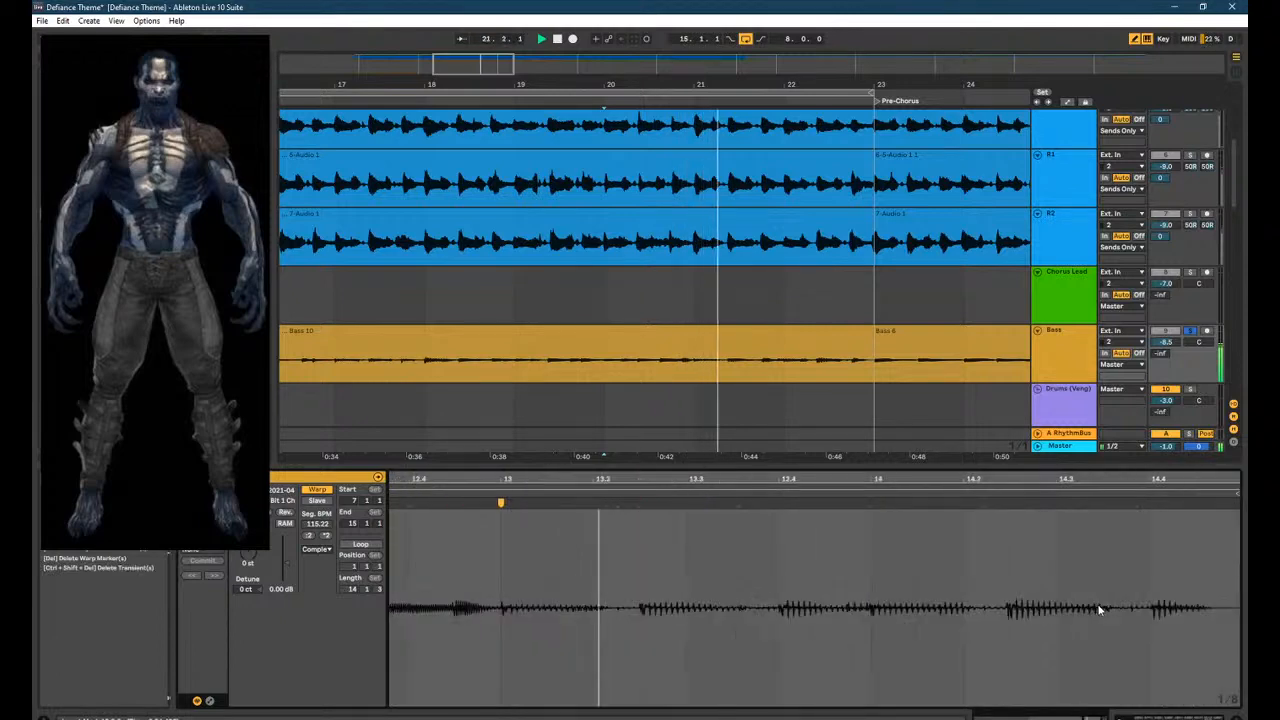
pyautogui.doubleClick(984, 574)
pyautogui.press('space')
pyautogui.press('space')
pyautogui.press('space')
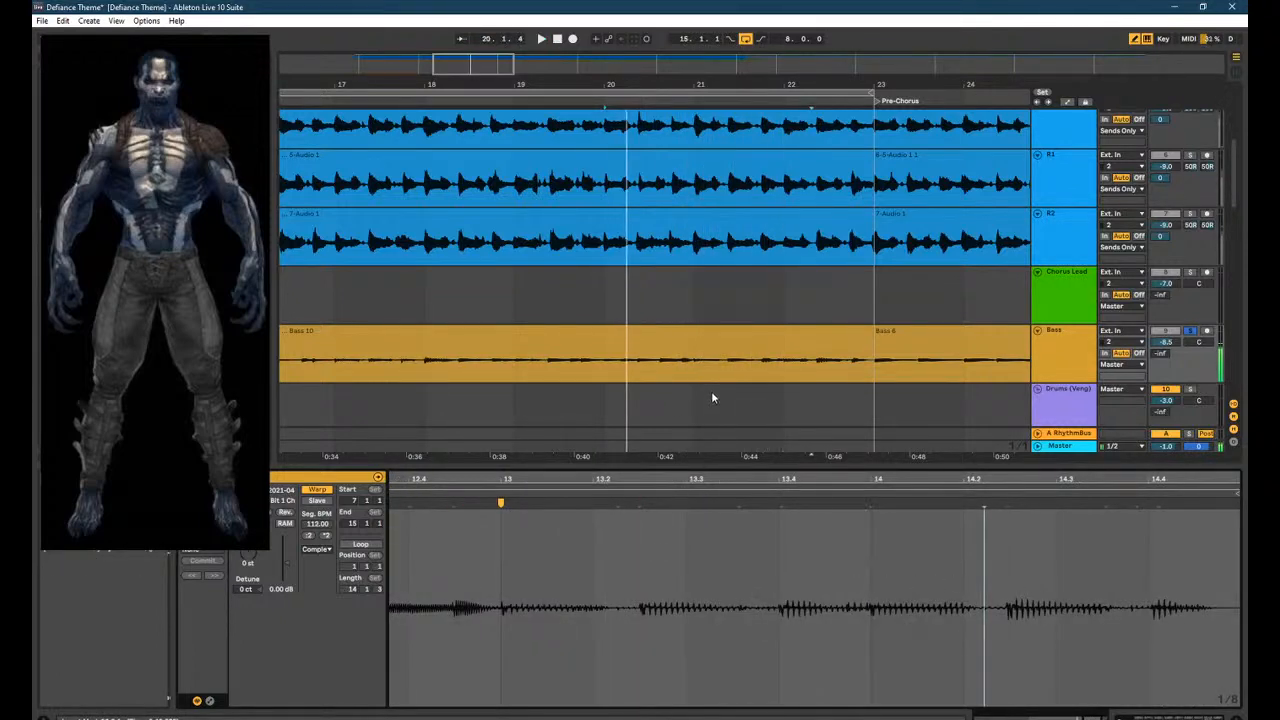
# Play the bass from bar 21 to the end of the verse, examining the note onsets up to clip bar 15.
pyautogui.click(695, 374)
pyautogui.press('space')
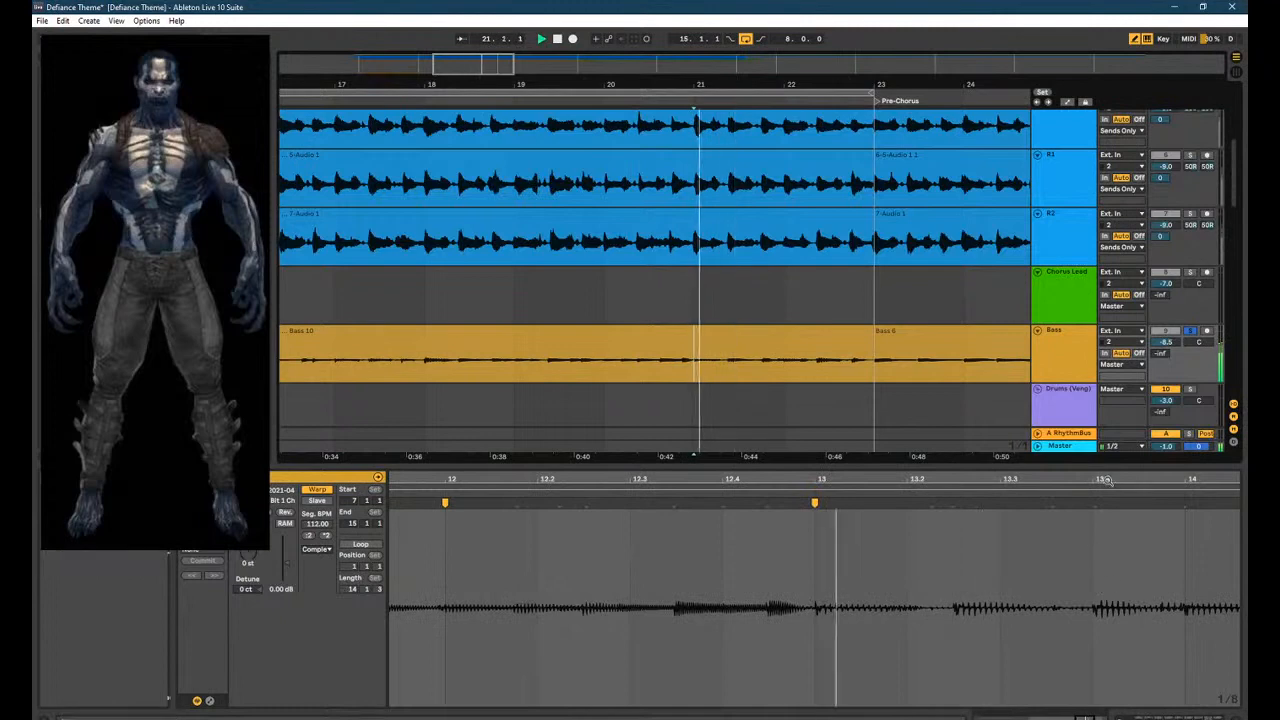
pyautogui.press('space')
pyautogui.moveTo(1117, 476); pyautogui.dragTo(717, 479)
pyautogui.press('space')
pyautogui.scroll(2, 687, 607)
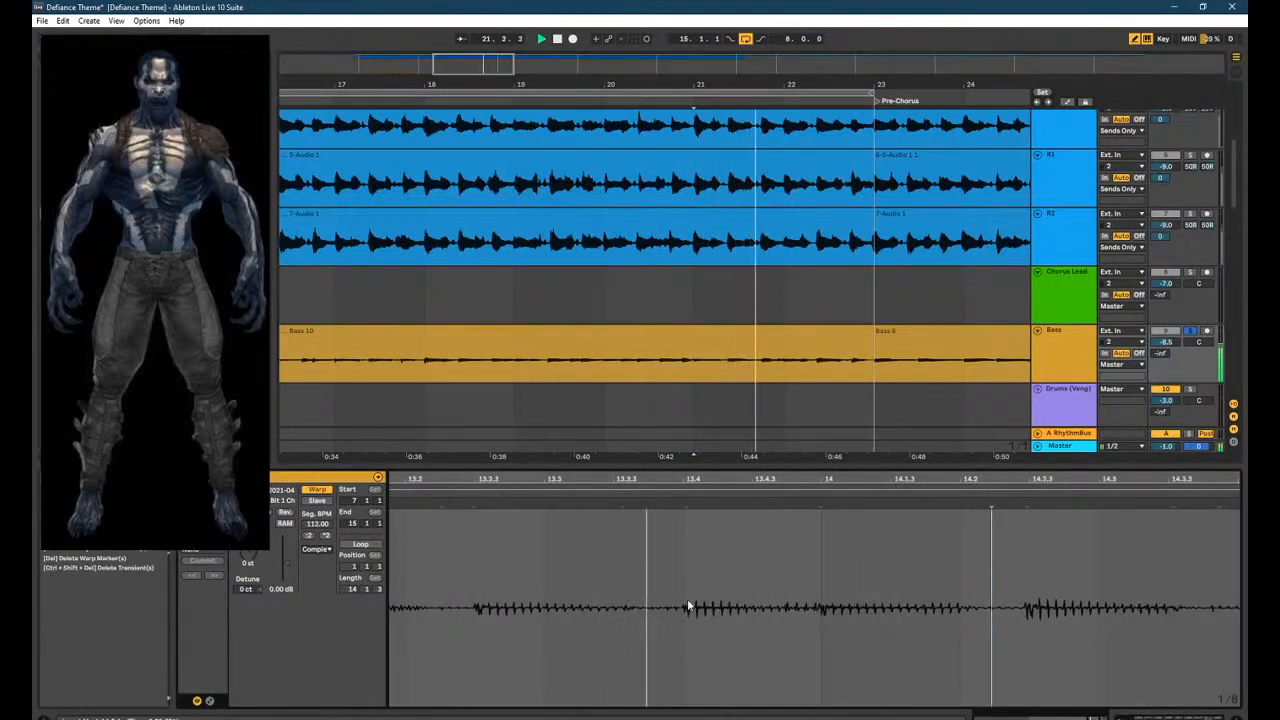
pyautogui.moveTo(1086, 478); pyautogui.dragTo(686, 479)
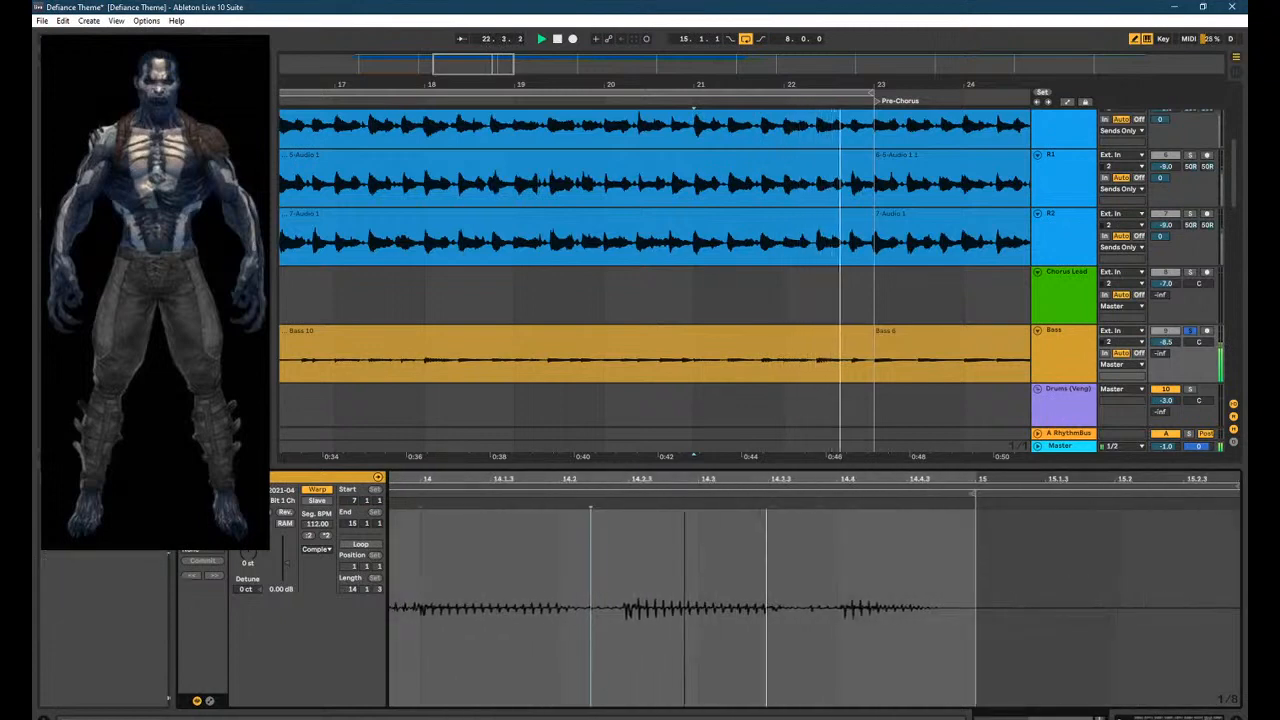
pyautogui.press('space')
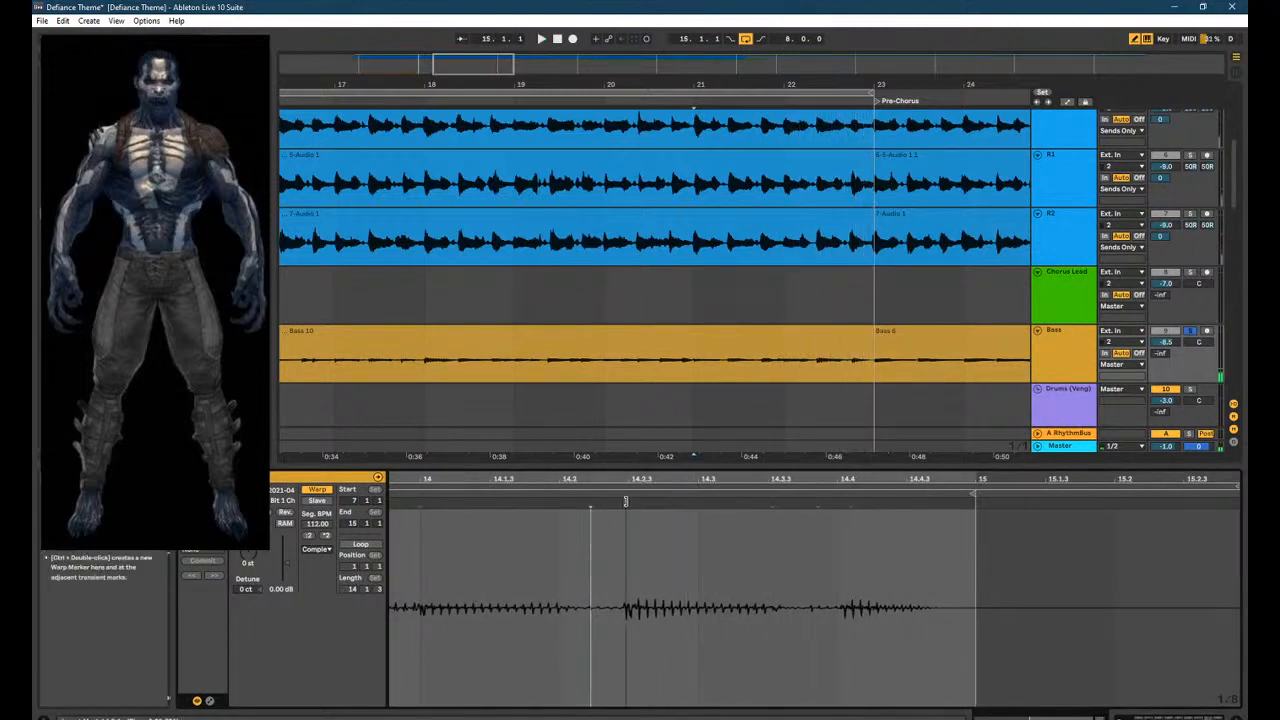
# Try a warp marker on the bass note just before clip bar 14 and audition the passage.
pyautogui.click(418, 505)
pyautogui.doubleClick(418, 505)
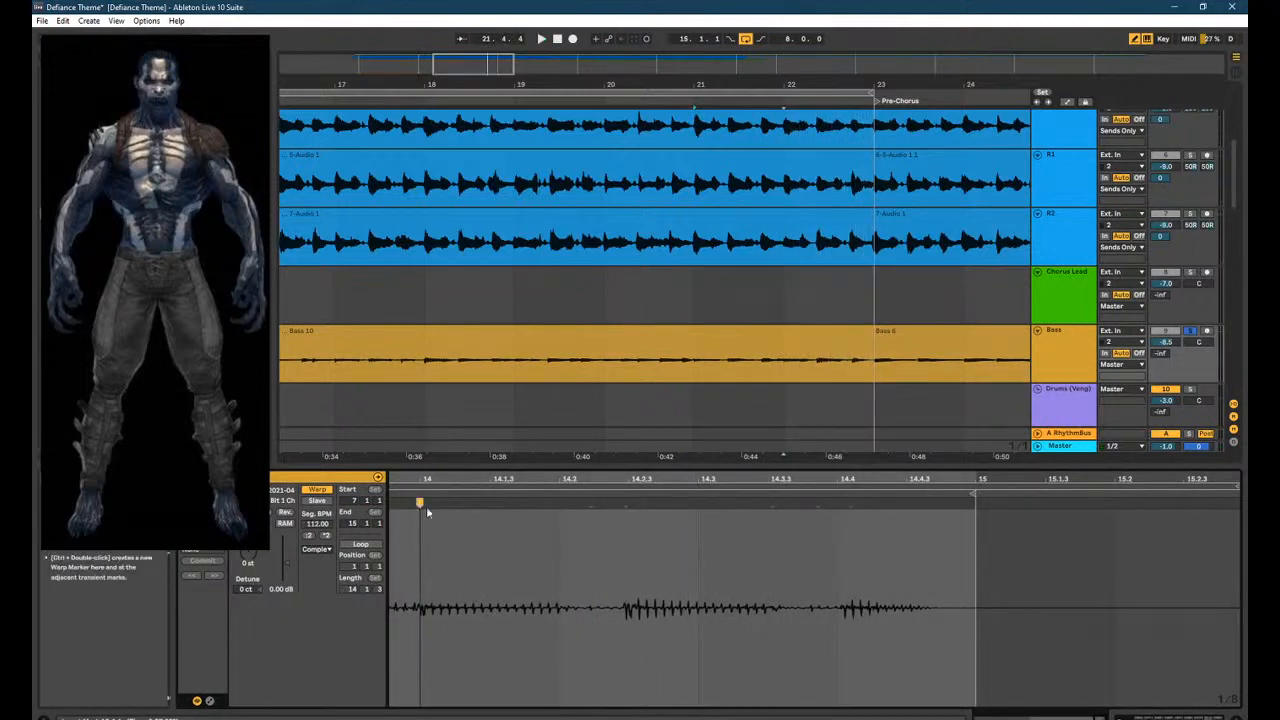
pyautogui.press('space')
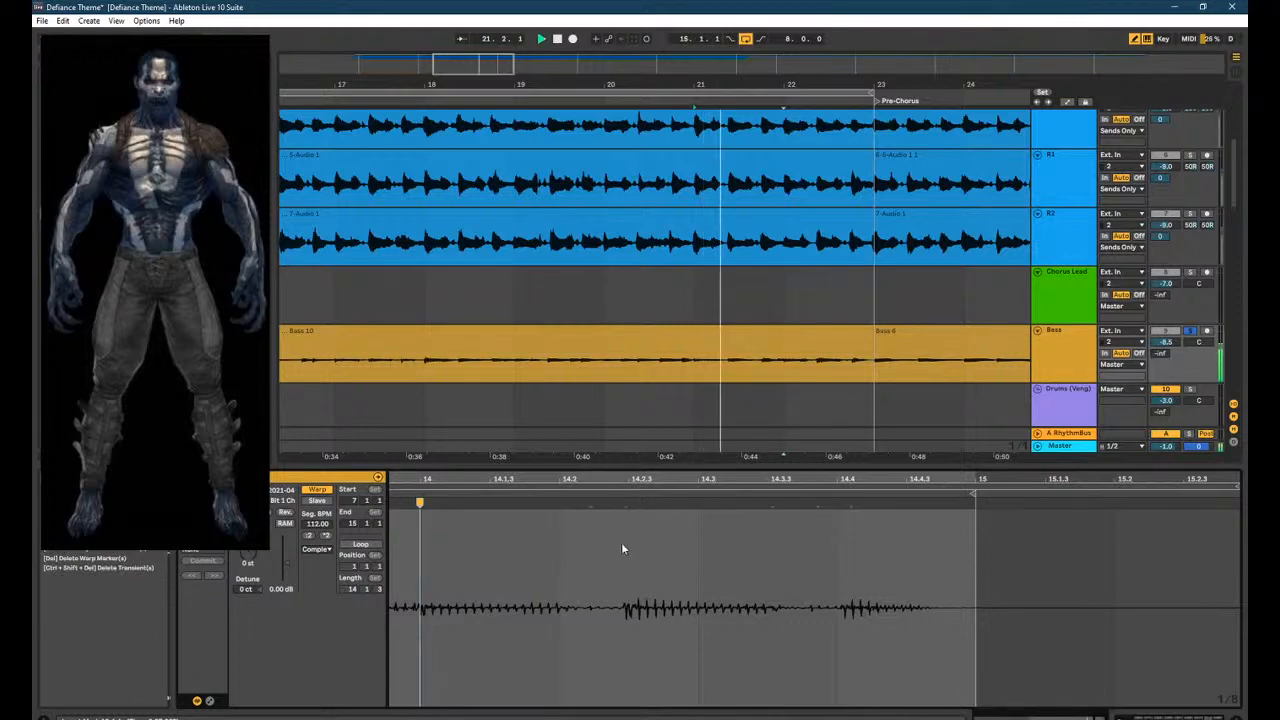
pyautogui.click(783, 362)
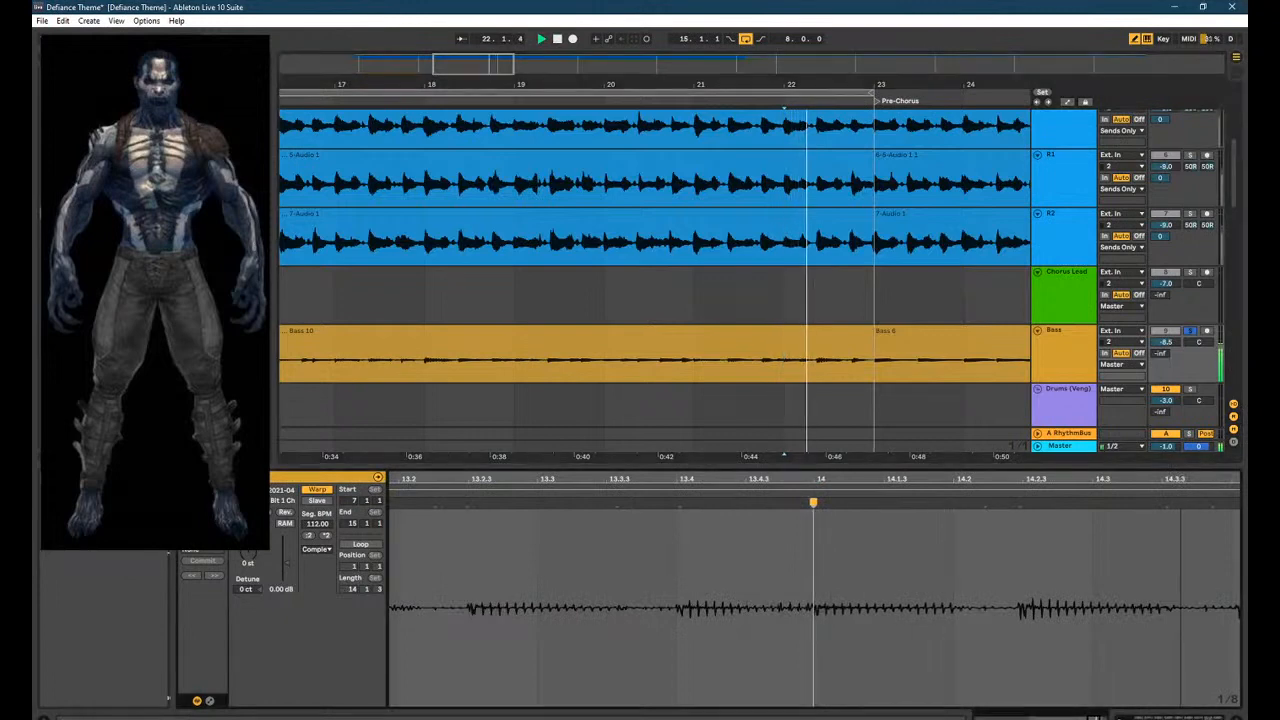
pyautogui.moveTo(1175, 480); pyautogui.dragTo(878, 495)
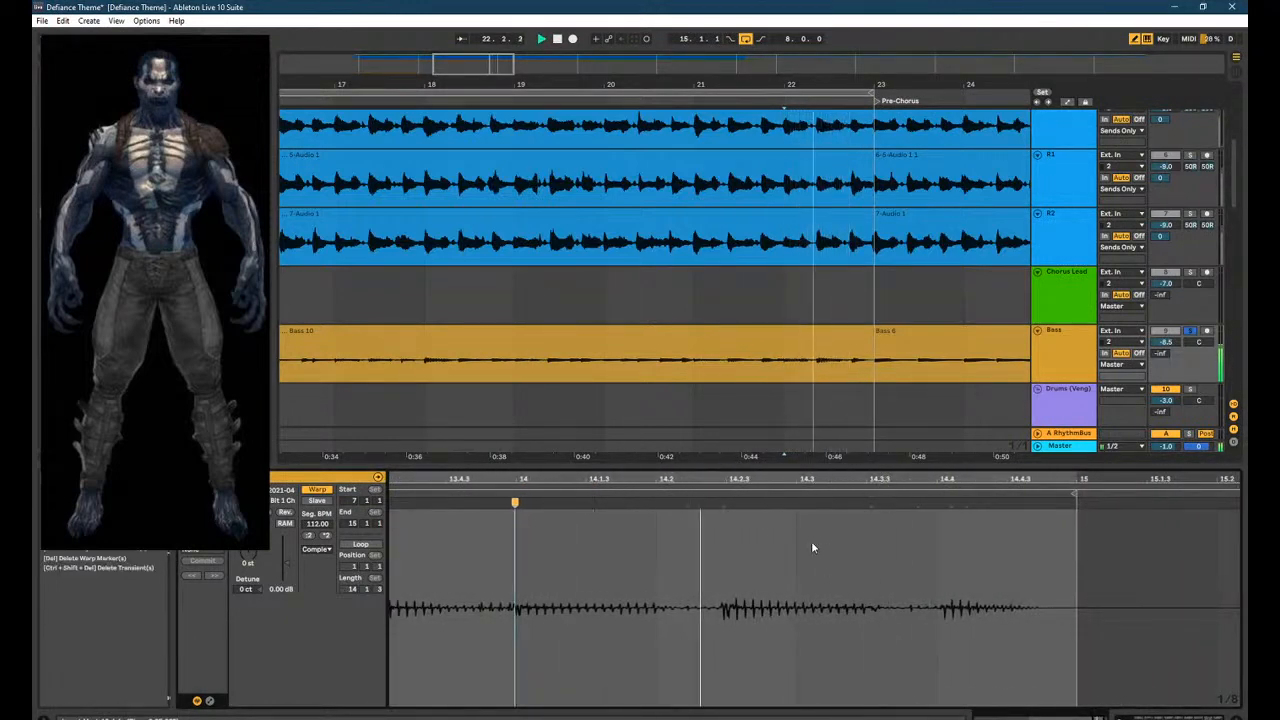
pyautogui.press('space')
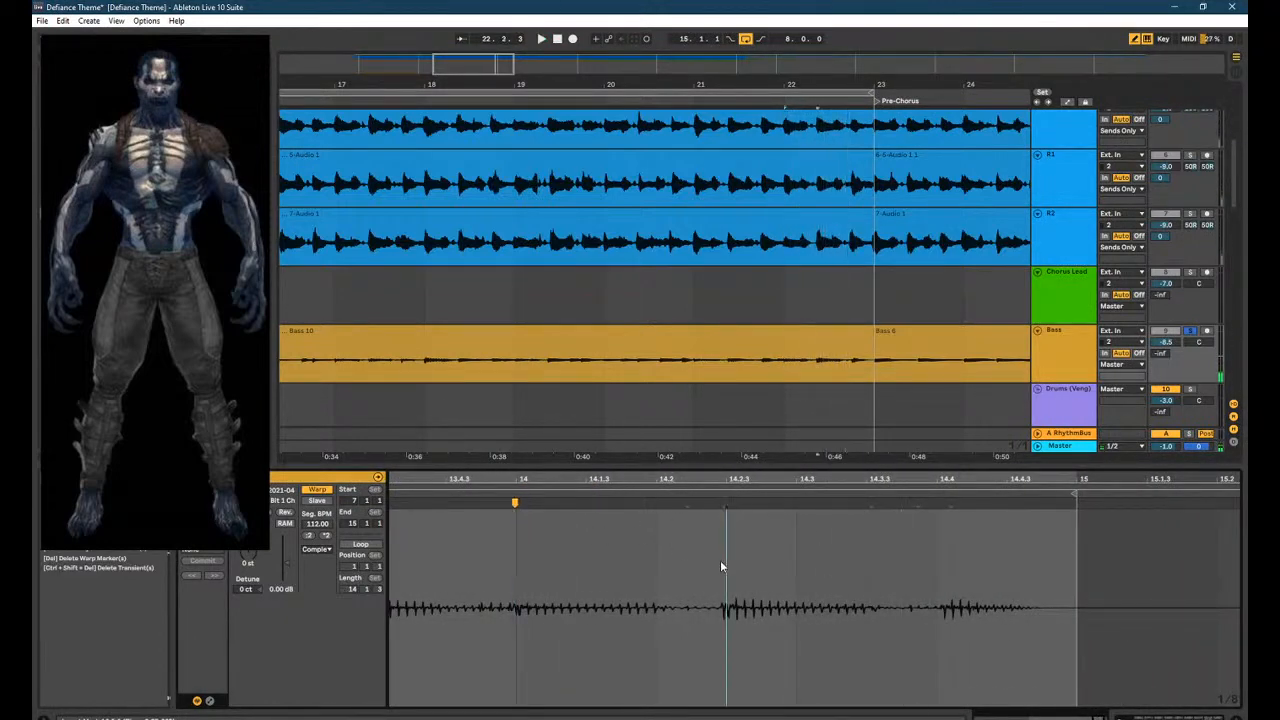
# Try a warp marker on the bass note just before clip position 14.2.3 and play the last notes.
pyautogui.click(727, 512)
pyautogui.doubleClick(727, 510)
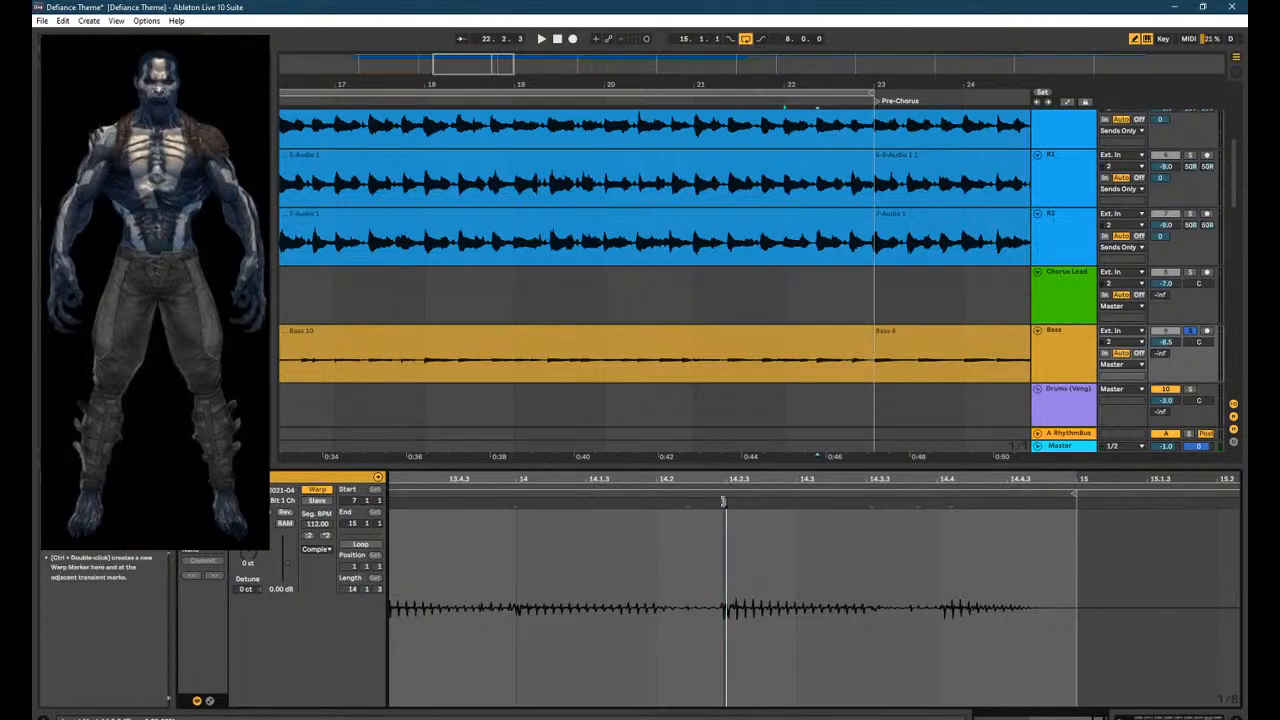
pyautogui.press('space')
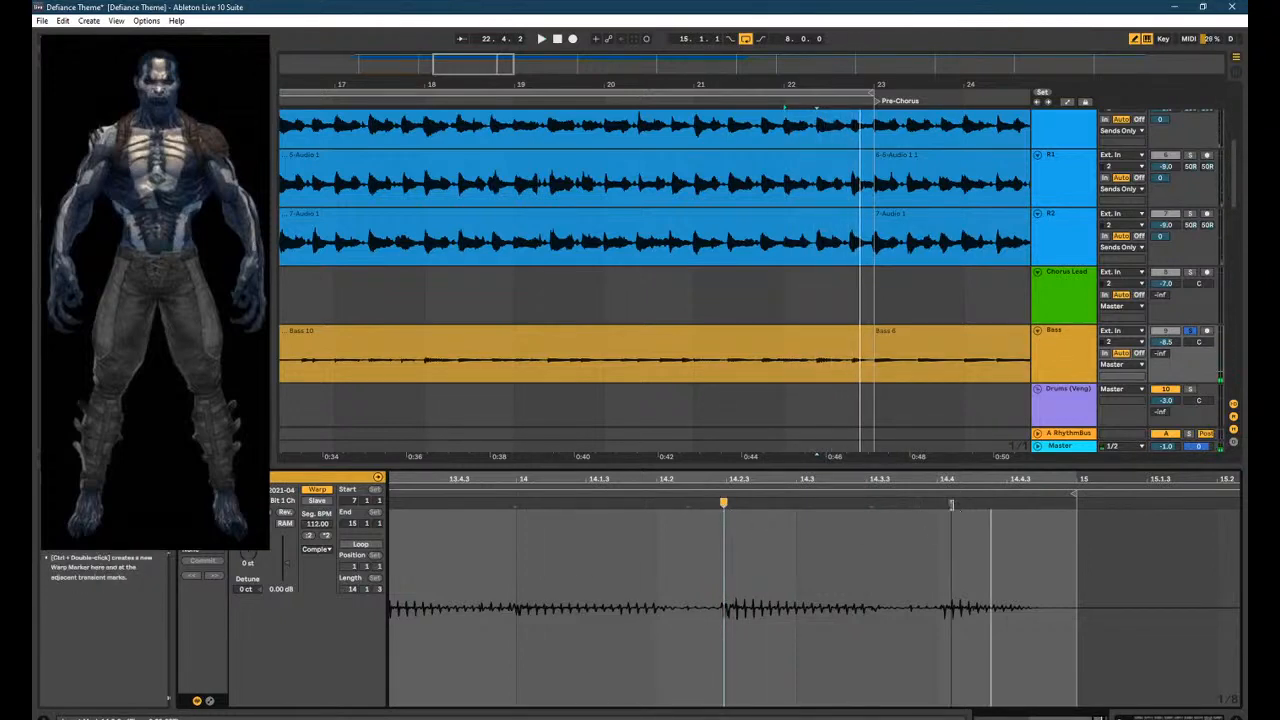
pyautogui.press('space')
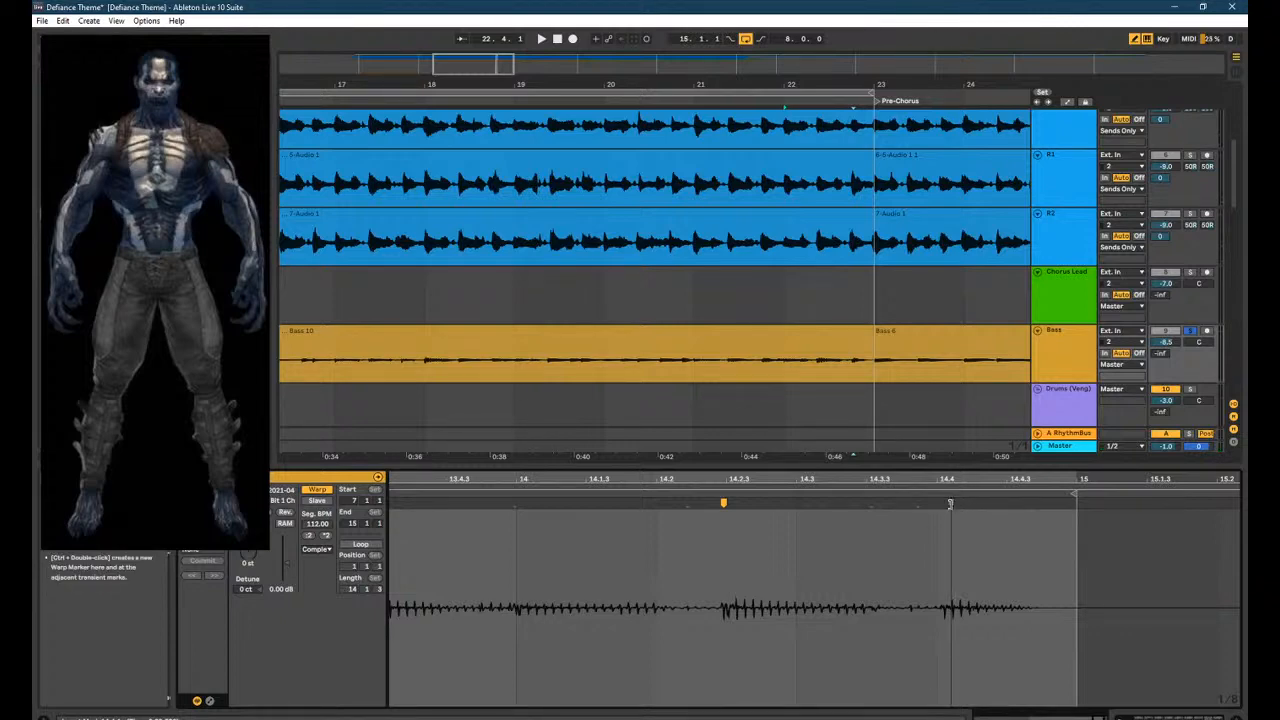
# Examine and audition the first bass note at clip bar 7, checking its onset against the clip start.
pyautogui.scroll(-5, 916, 566)
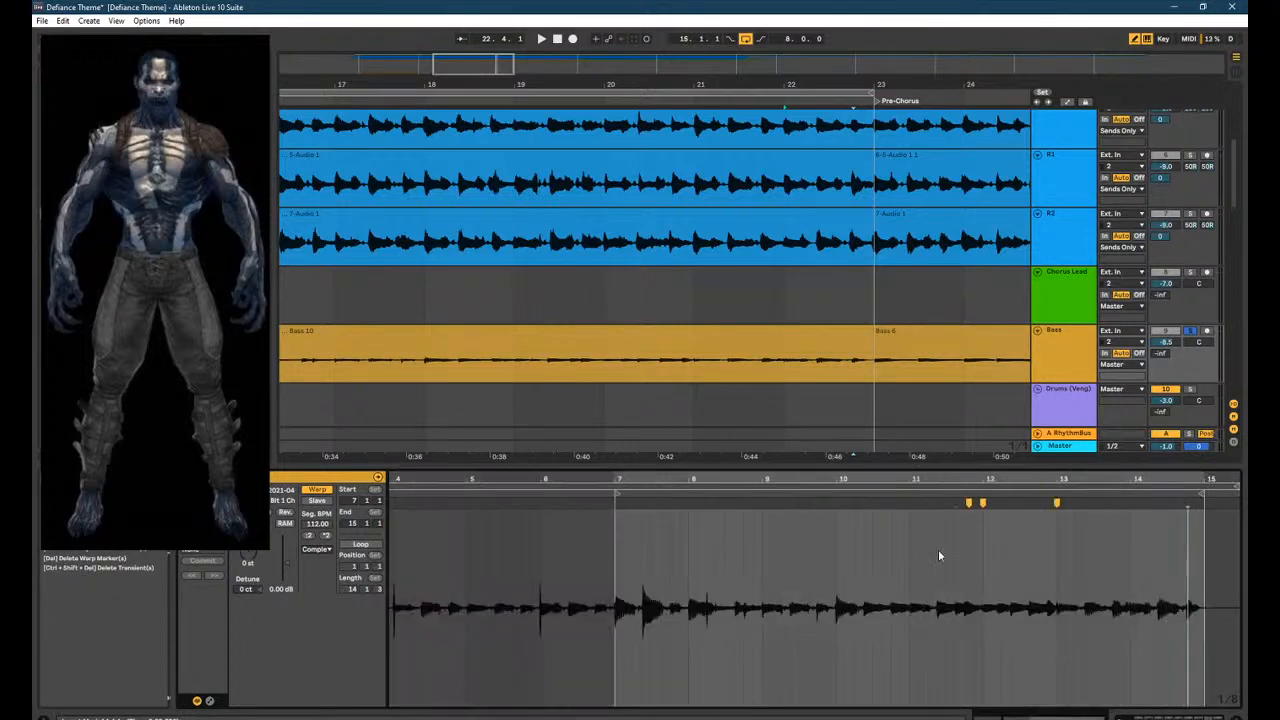
pyautogui.scroll(8, 932, 566)
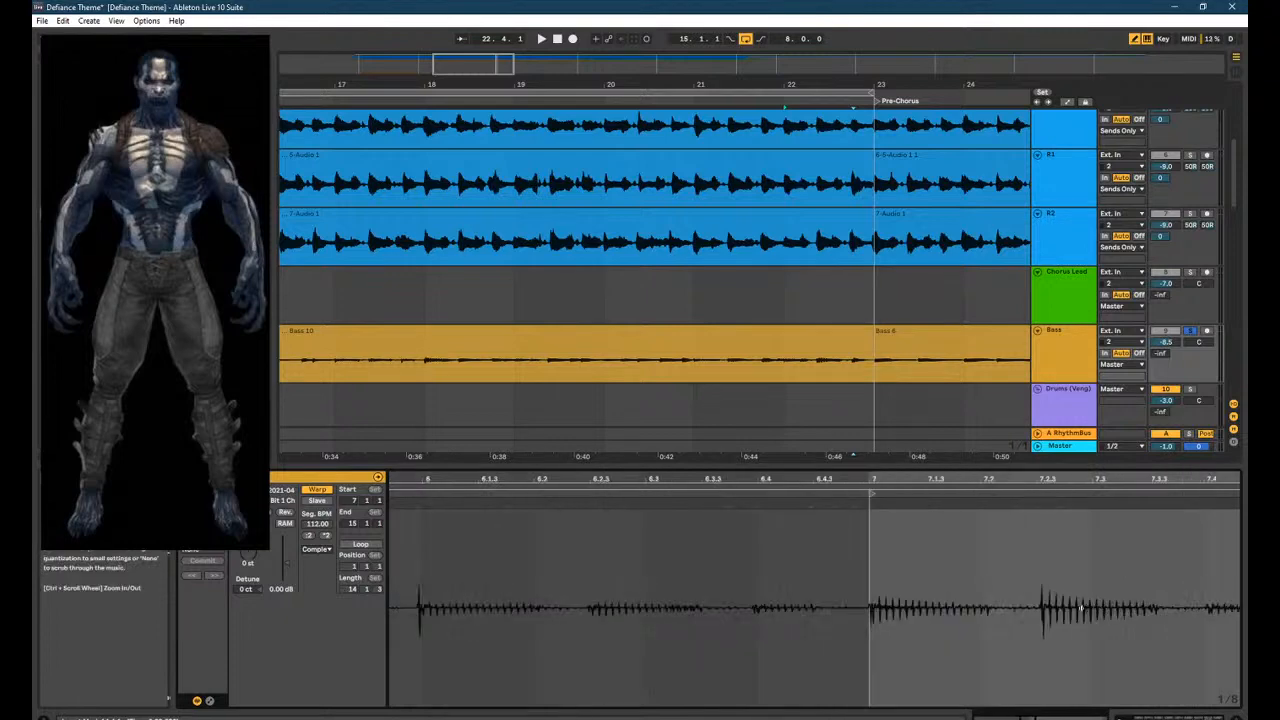
pyautogui.scroll(3, 896, 606)
pyautogui.click(803, 614)
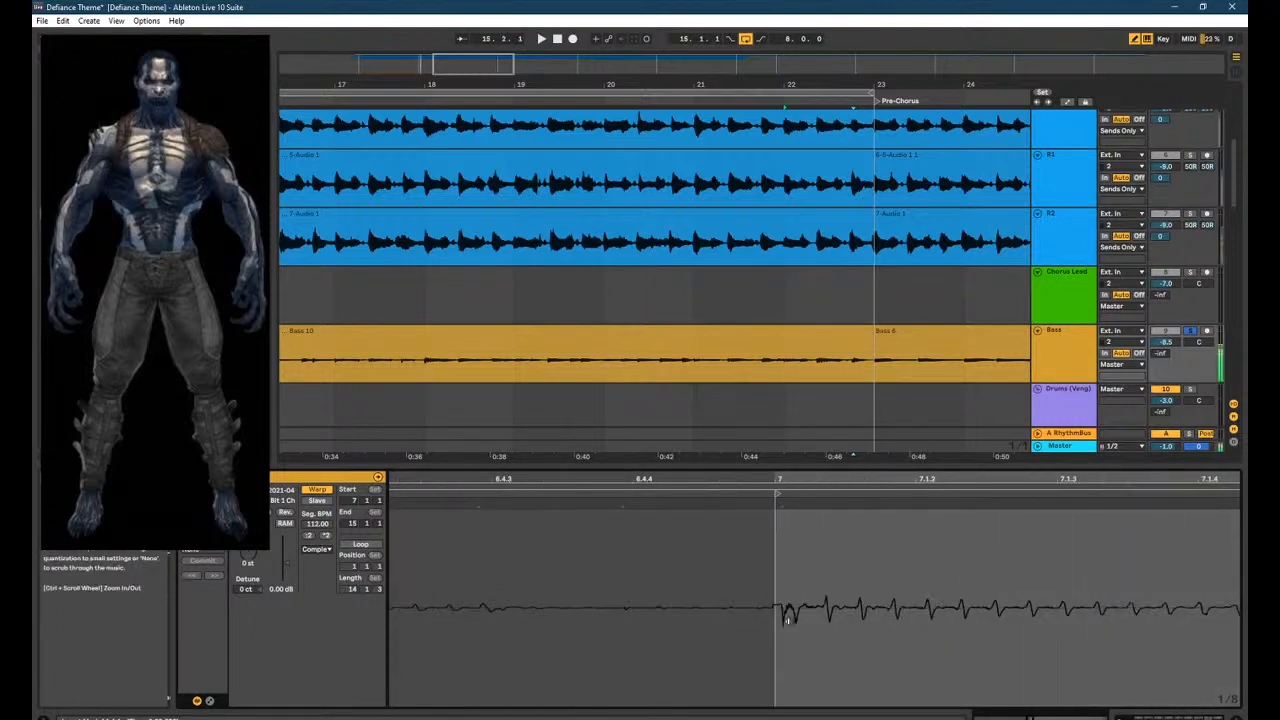
pyautogui.scroll(-5, 785, 614)
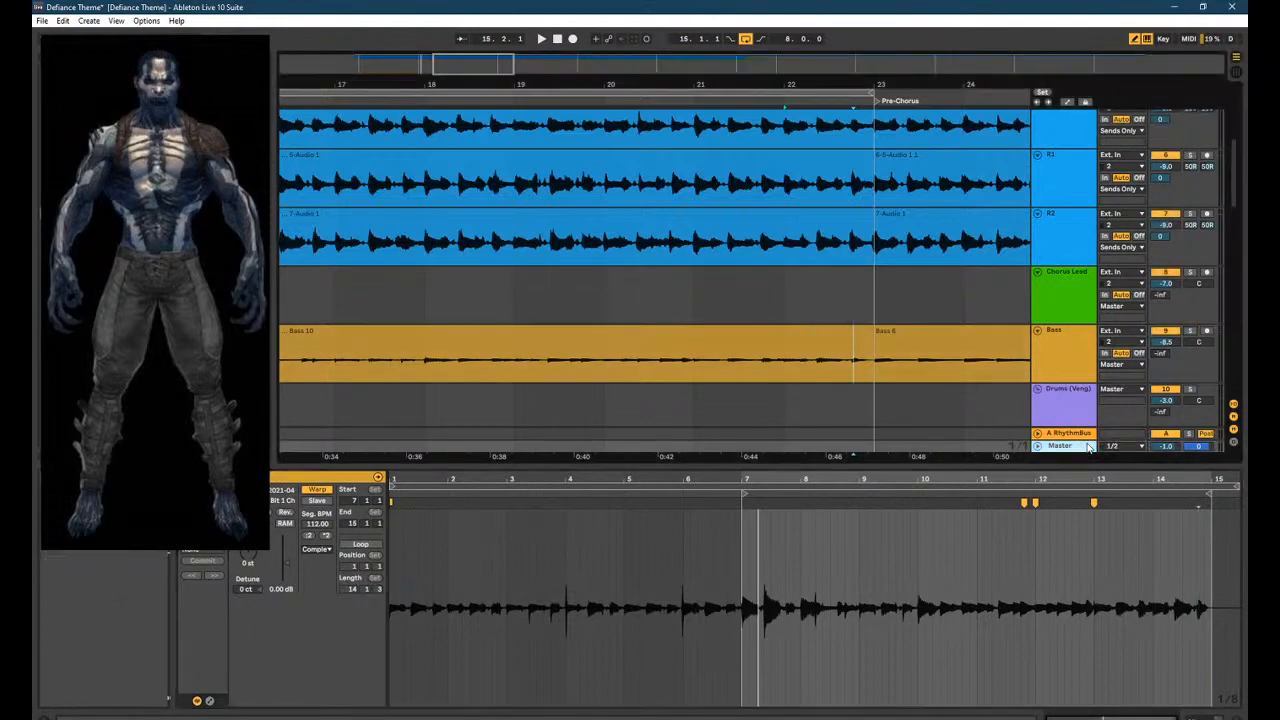
# Return to the full mix with the Bass solo off and show the session mixer.
pyautogui.press('Tab')
pyautogui.press('Tab')
pyautogui.press('Tab')
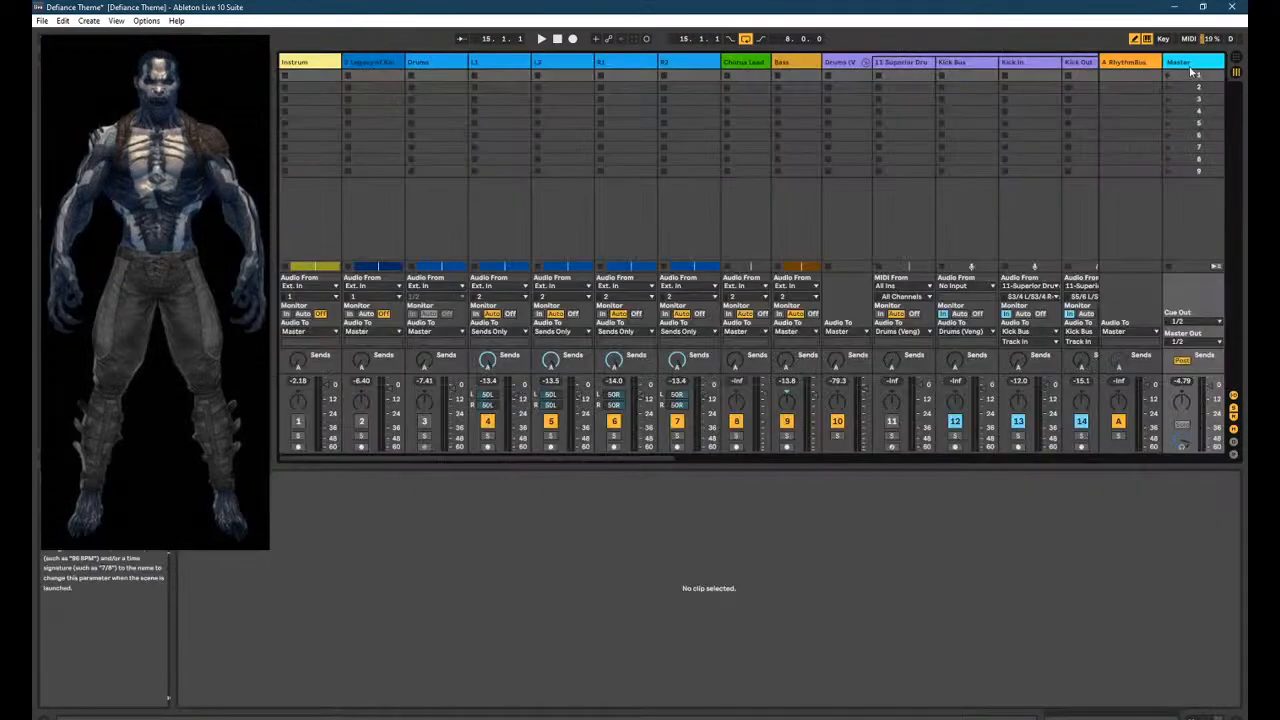
# Set the Master track's Utility gain to 4 dB and briefly play the mix from the start of the Pre-Chorus.
pyautogui.doubleClick(1189, 65)
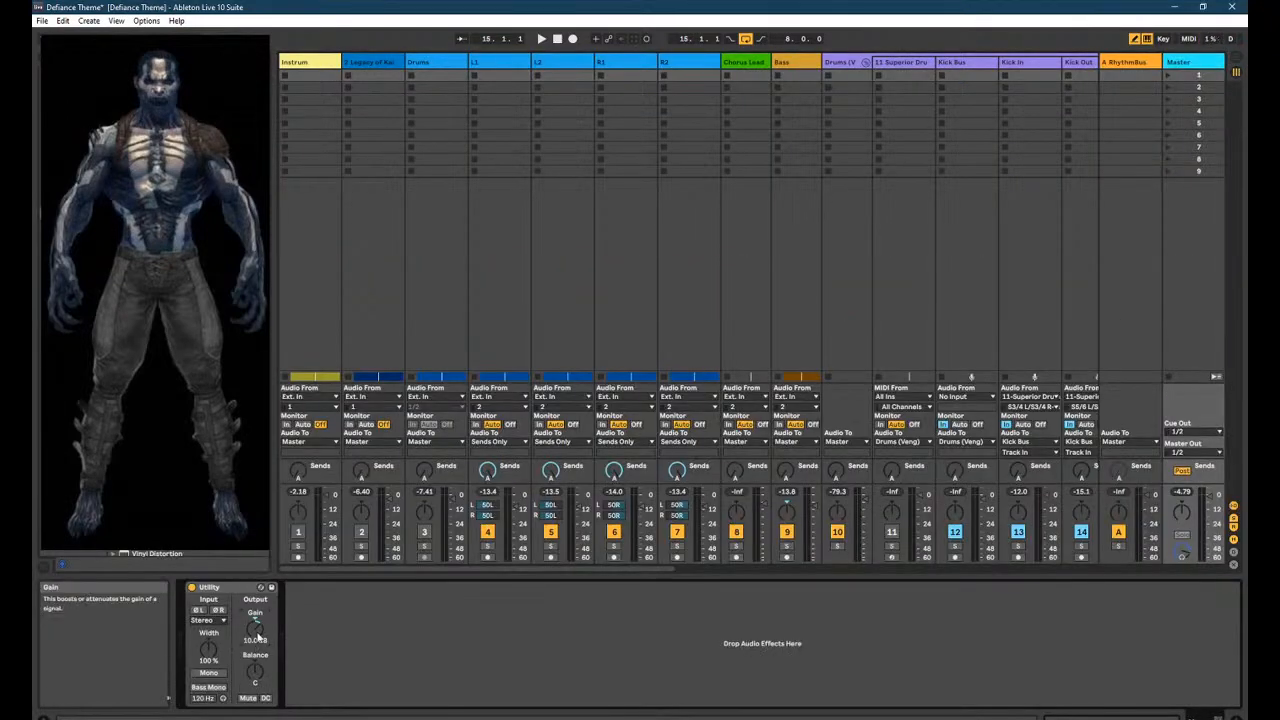
pyautogui.press('Tab')
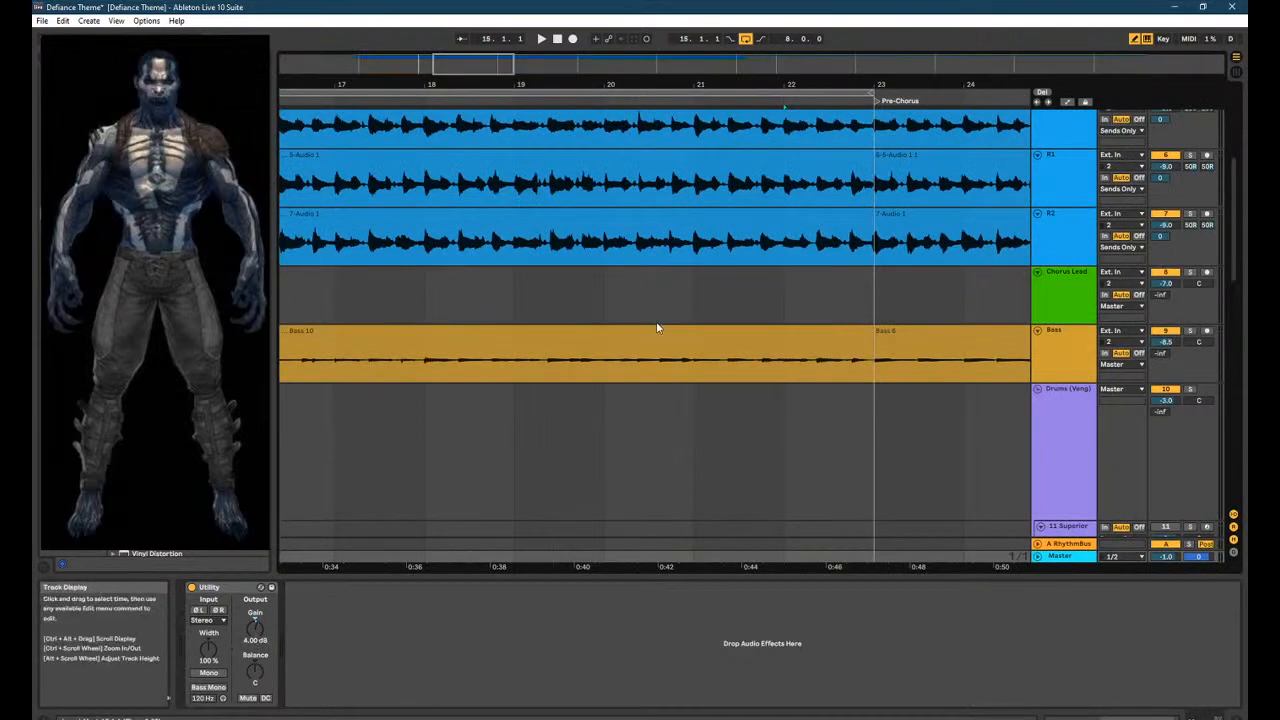
pyautogui.scroll(-3, 697, 324)
pyautogui.scroll(2, 406, 334)
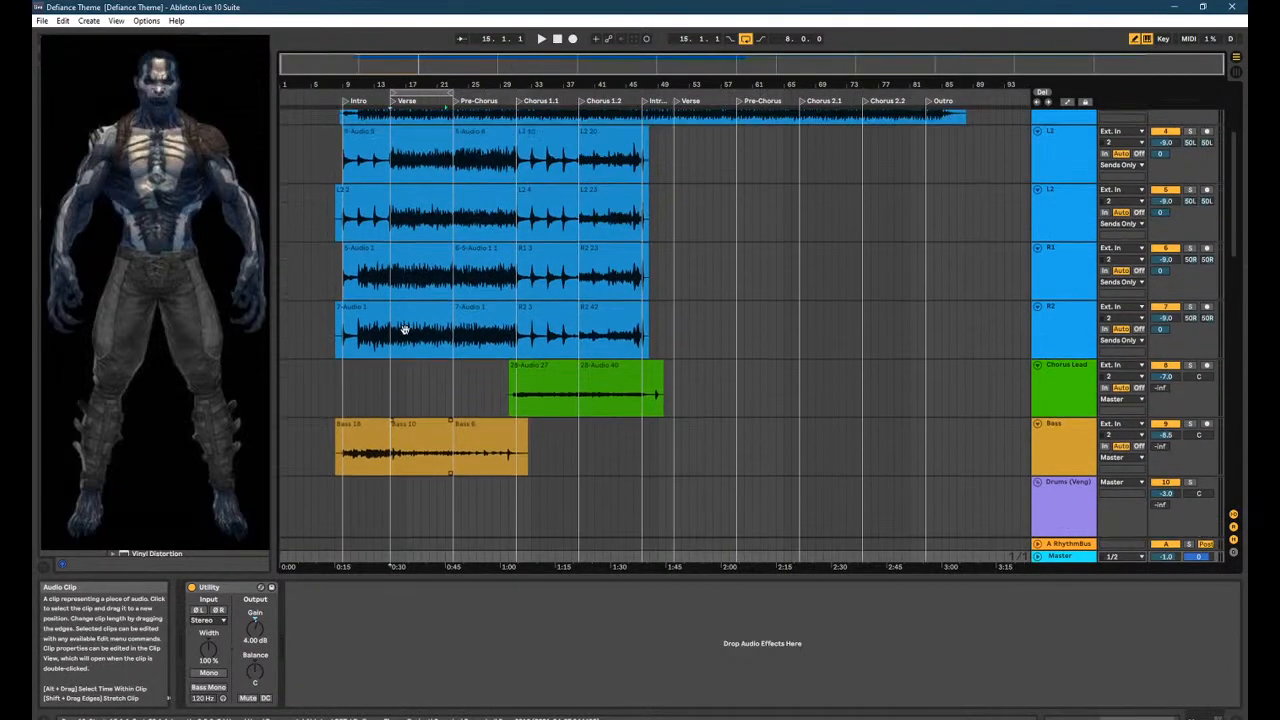
pyautogui.scroll(-2, 407, 354)
pyautogui.scroll(4, 411, 356)
pyautogui.click(545, 354)
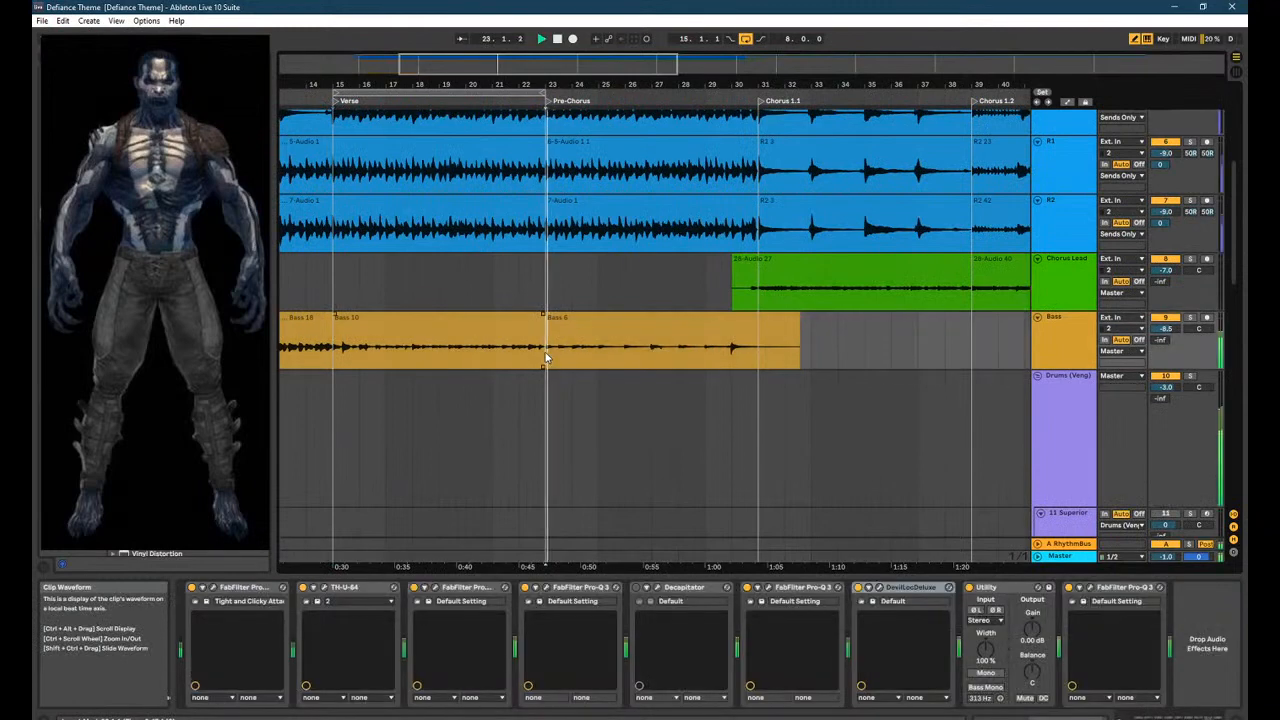
pyautogui.scroll(-3, 360, 362)
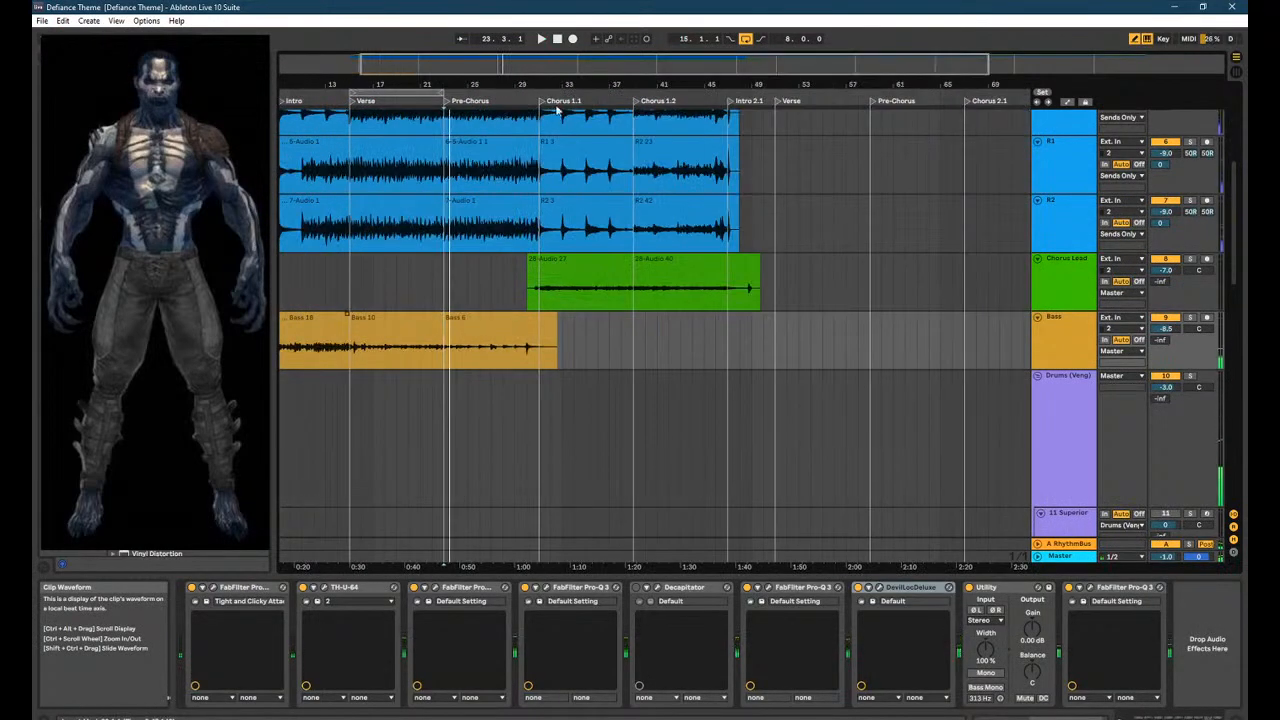
# Play the mix from the first Bass clip at bar 8, checking the Master and Bass devices and the mixer levels.
pyautogui.moveTo(568, 62); pyautogui.dragTo(488, 62)
pyautogui.click(362, 353)
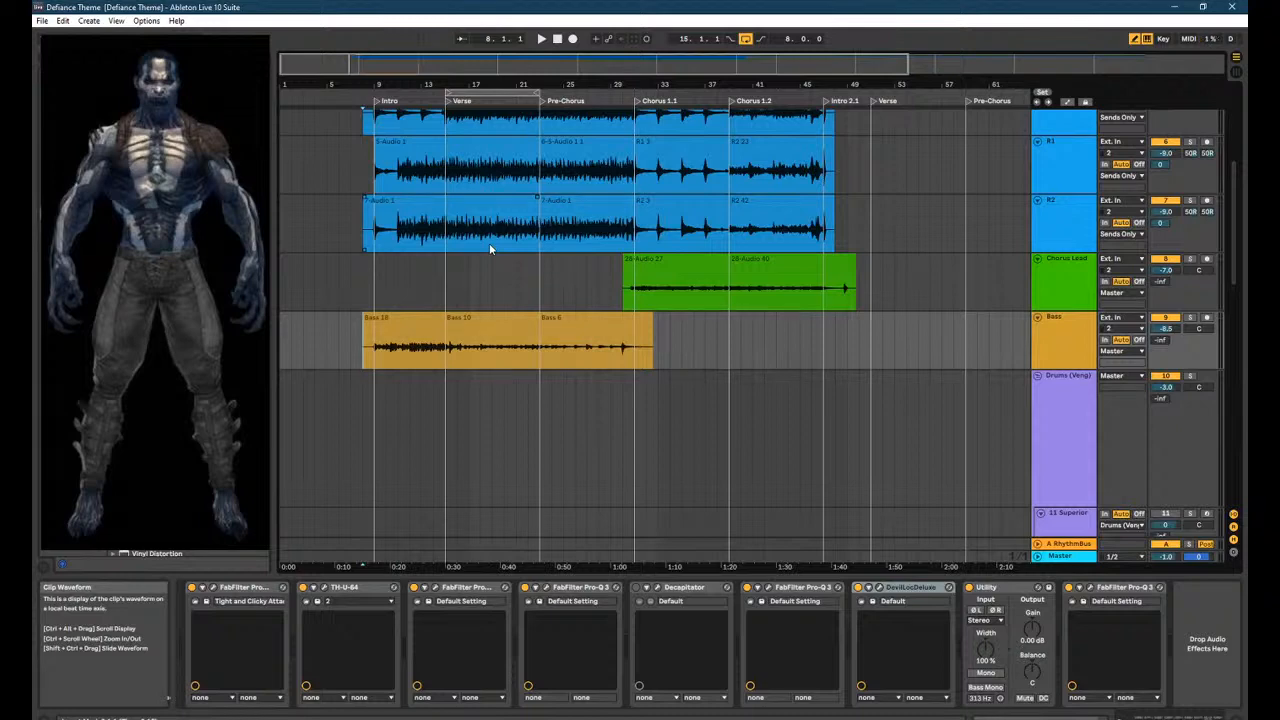
pyautogui.press('space')
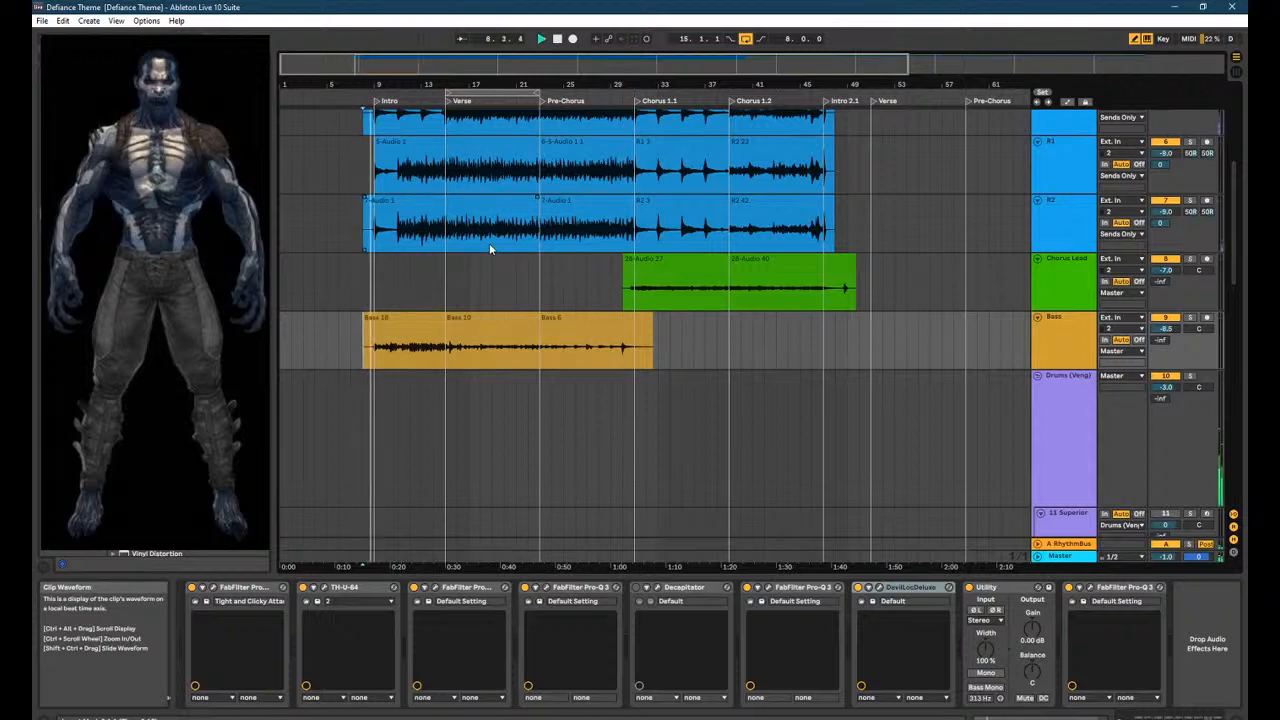
pyautogui.click(1066, 561)
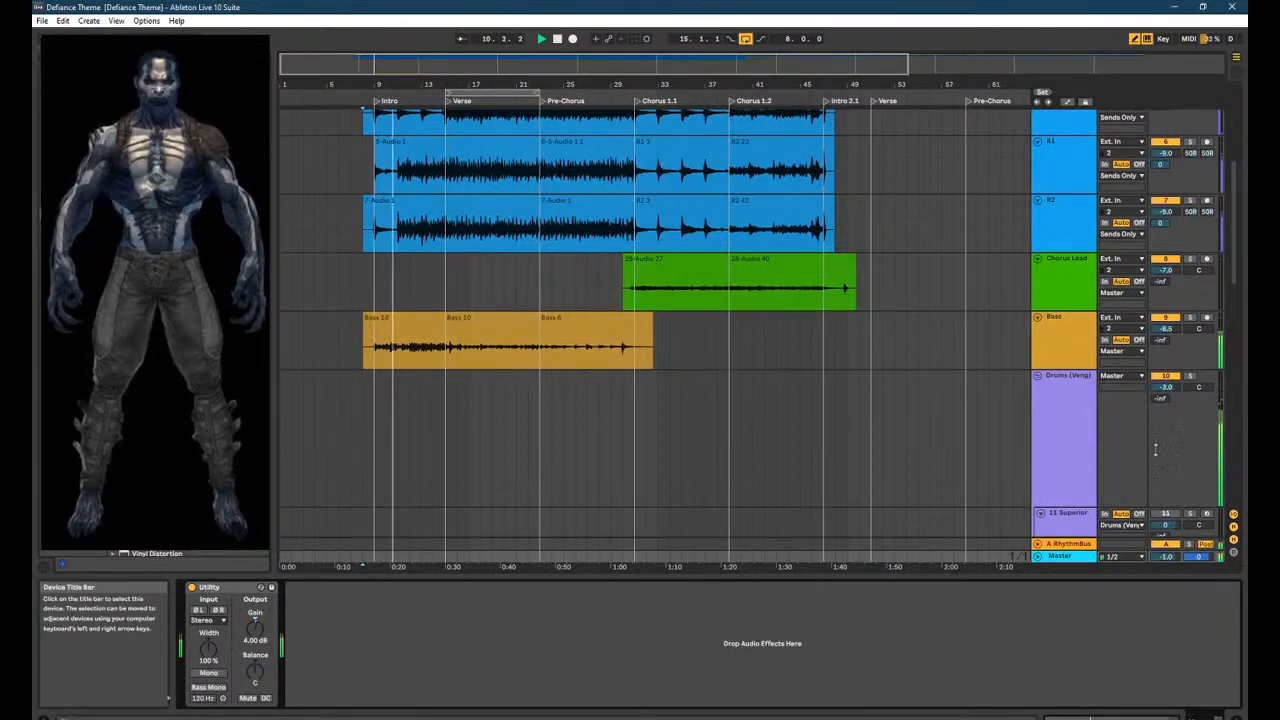
pyautogui.click(1051, 343)
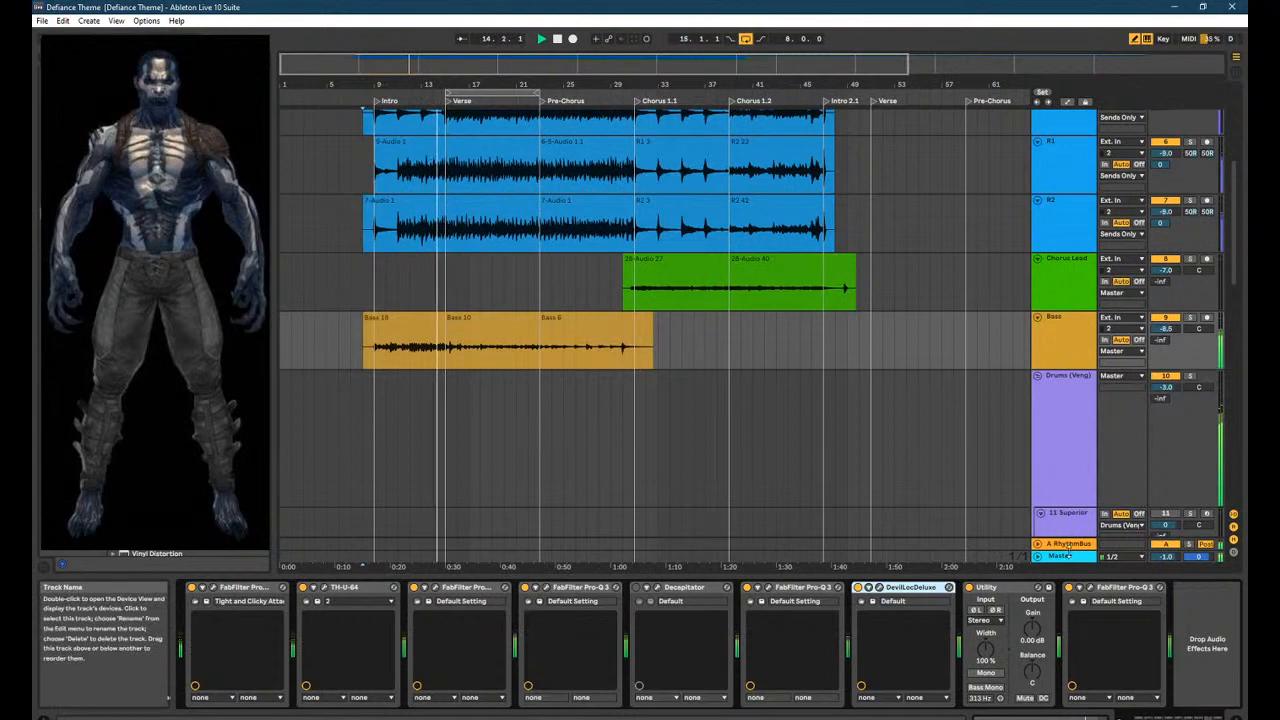
pyautogui.press('Tab')
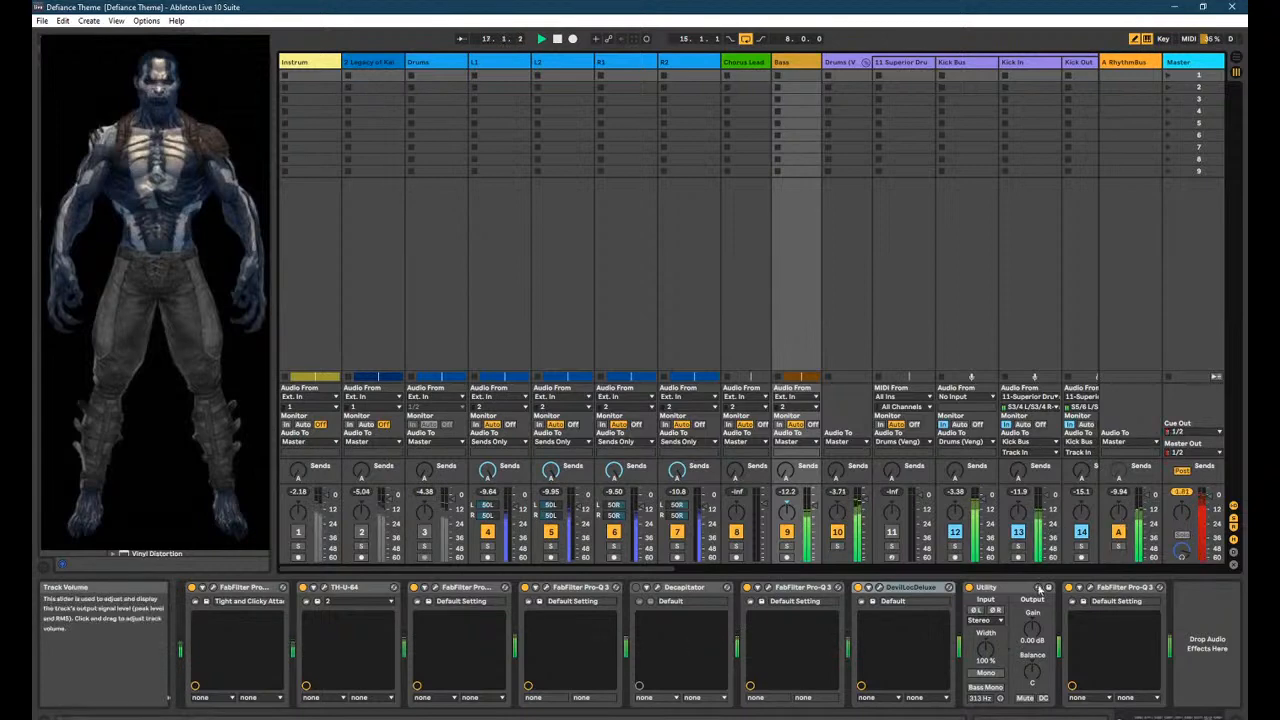
# Set the Master's Utility gain to 3 dB, resetting its peak level while the verse plays.
pyautogui.click(1192, 66)
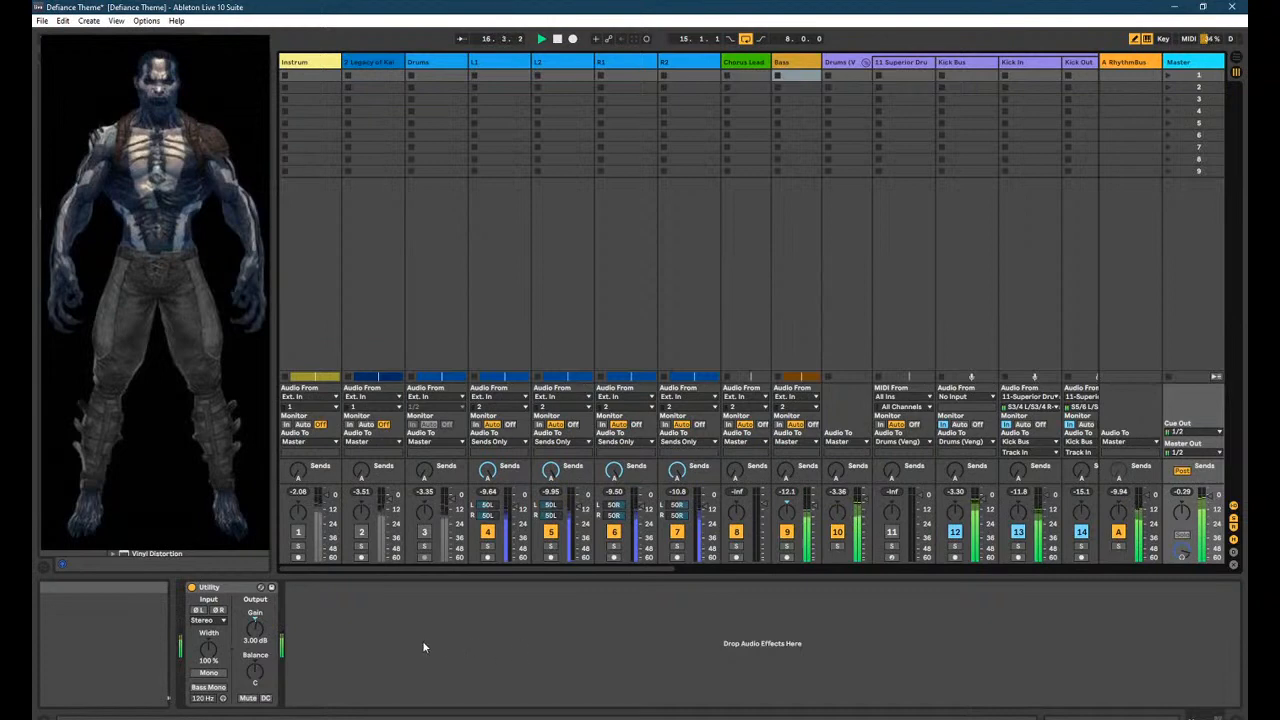
pyautogui.click(1189, 494)
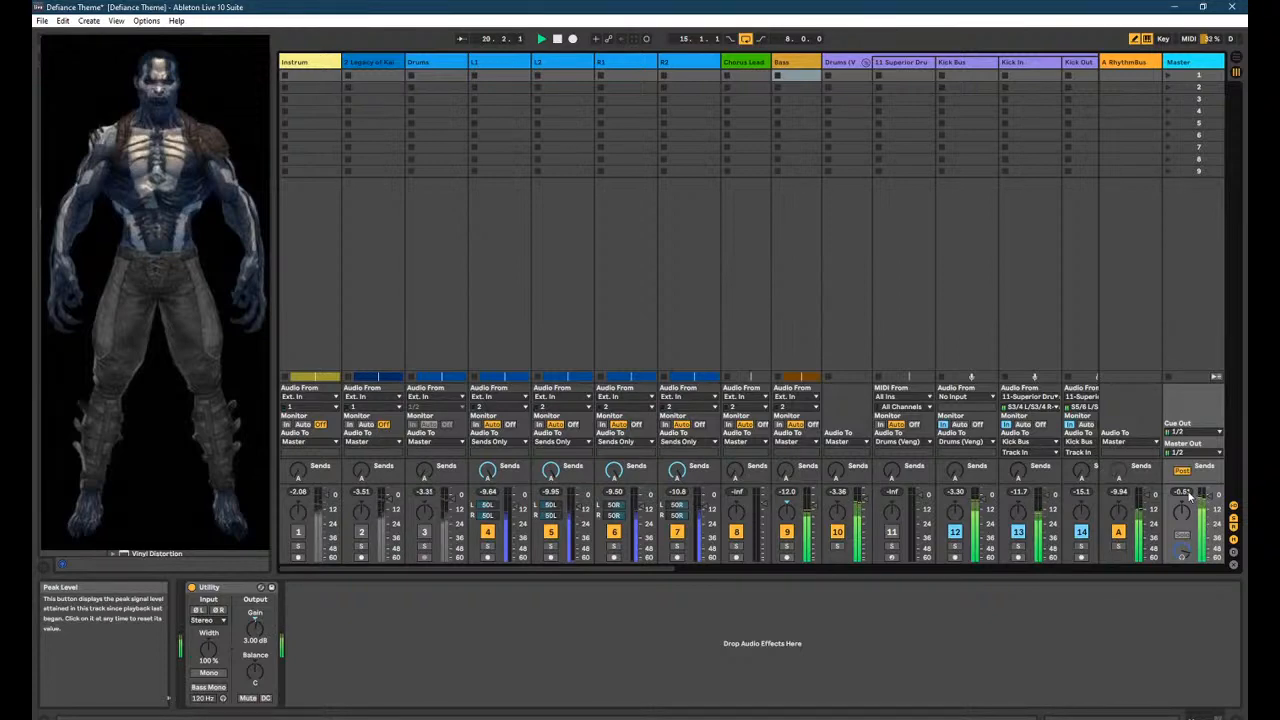
pyautogui.press('Tab')
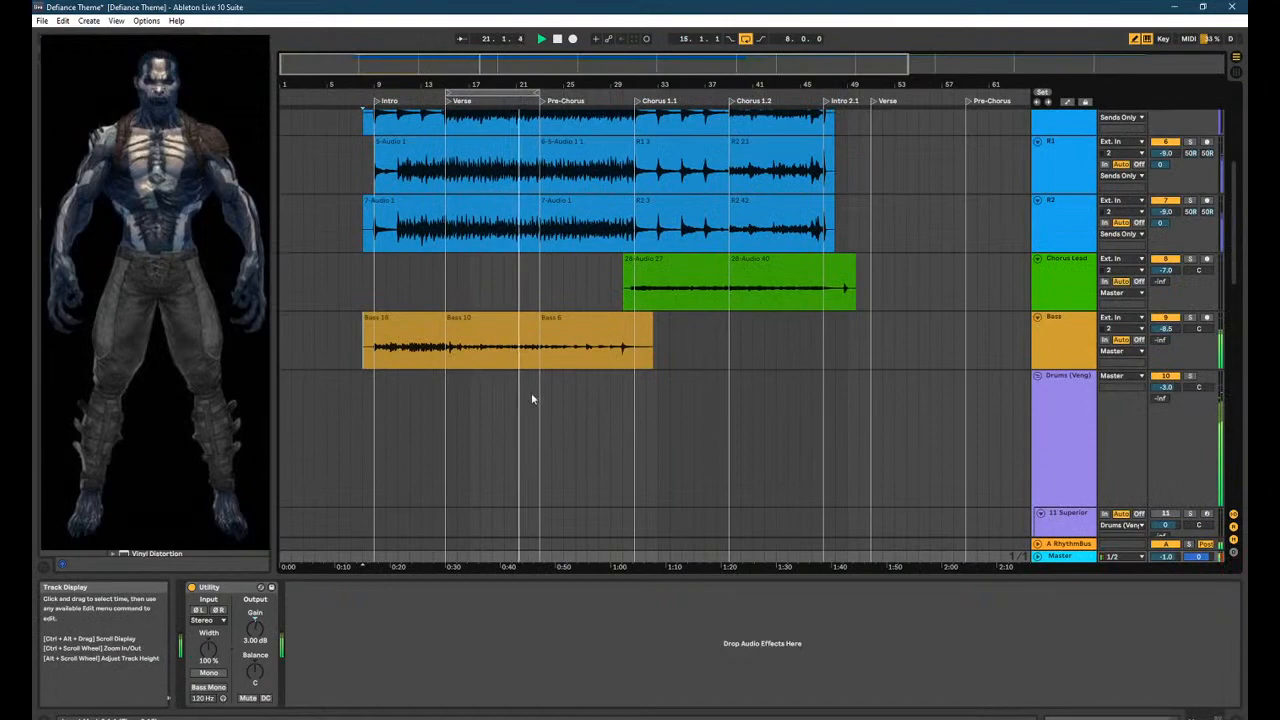
pyautogui.scroll(2, 542, 375)
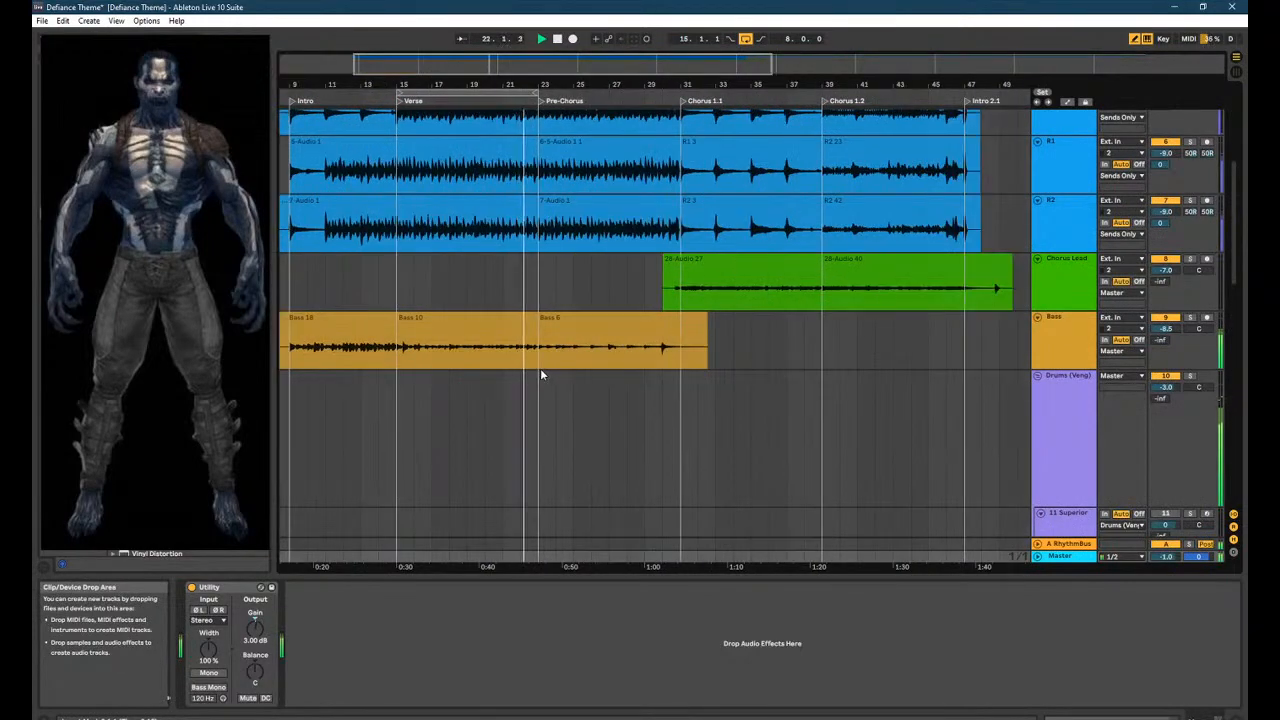
pyautogui.press('Tab')
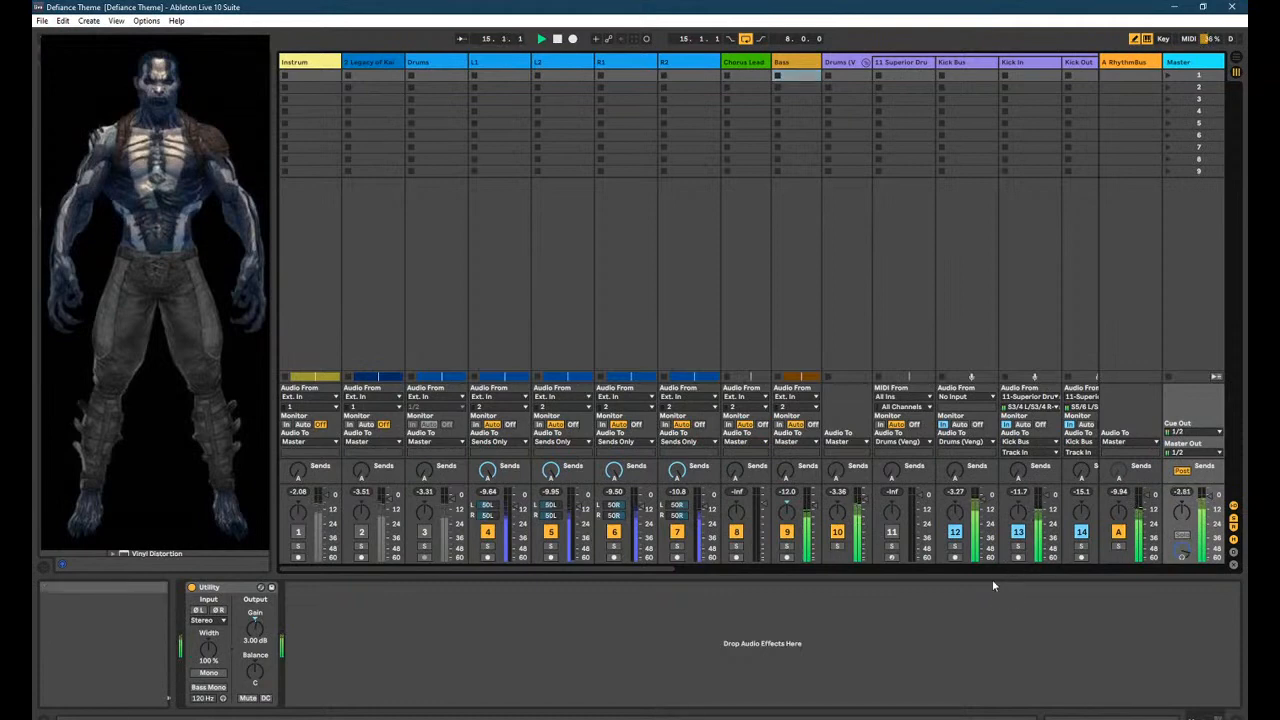
pyautogui.press('Tab')
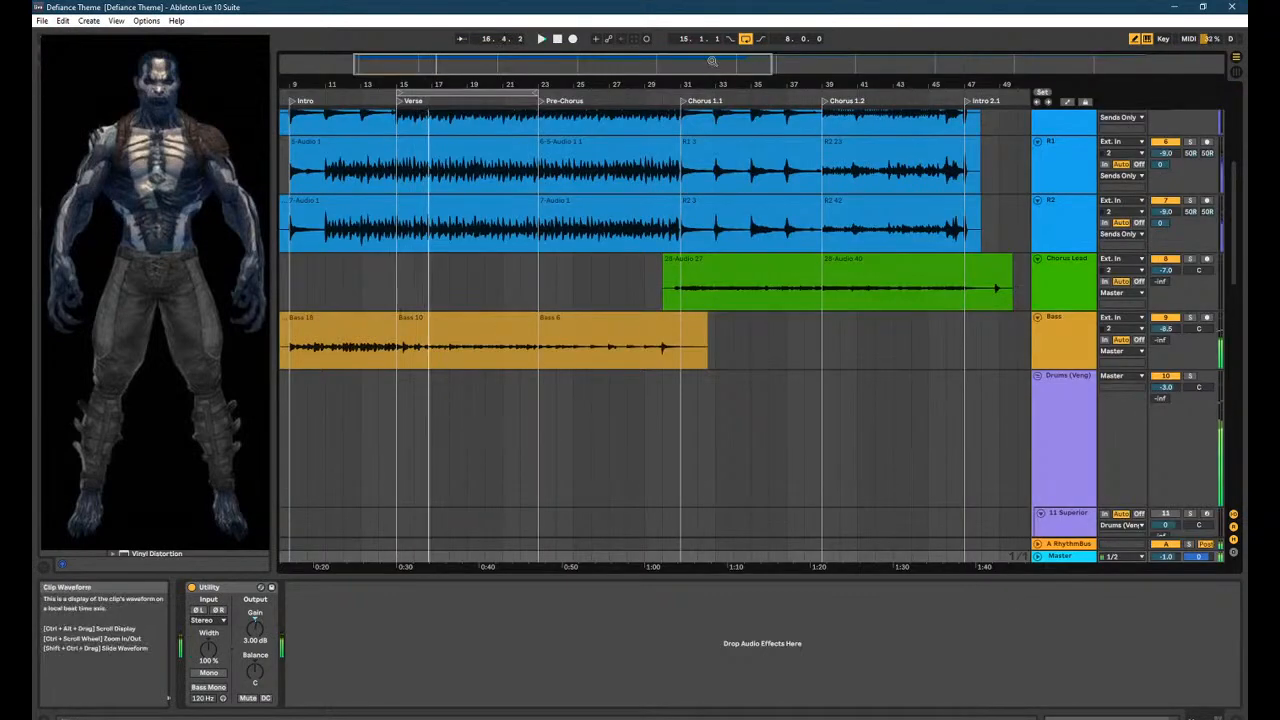
# Turn off the arrangement loop and play the full mix from the start of the Verse at bar 15.
pyautogui.click(411, 357)
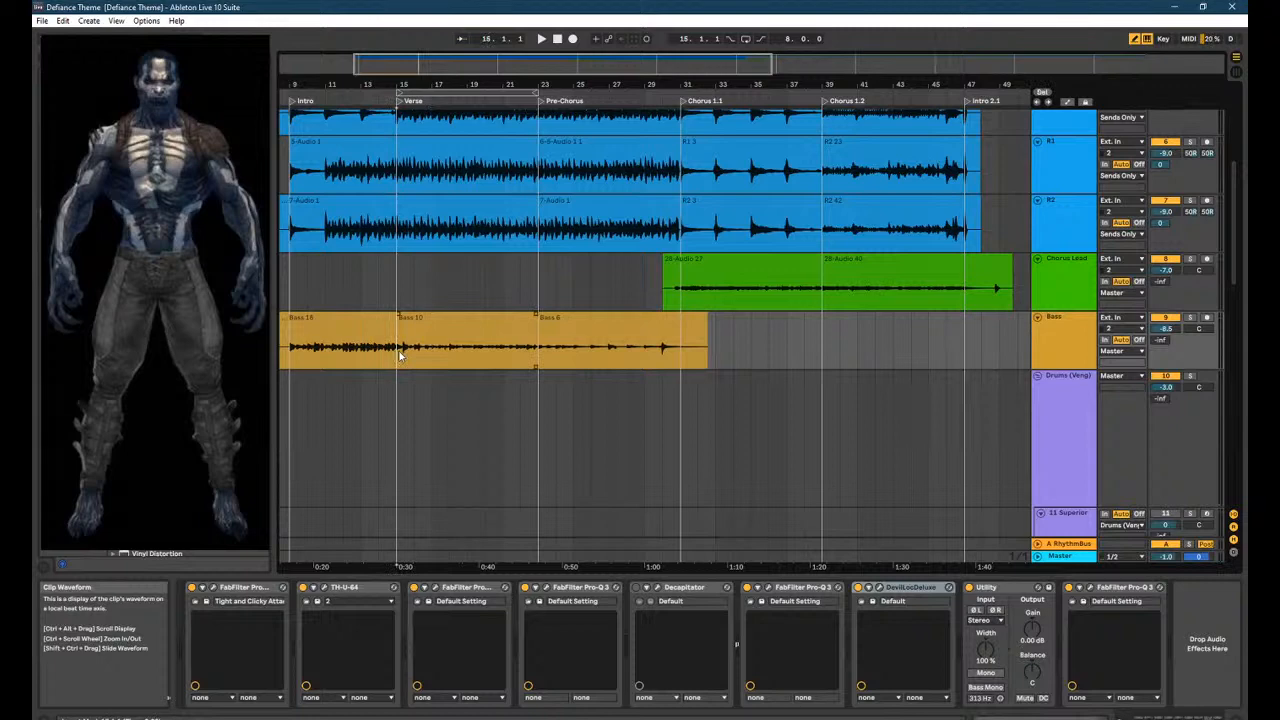
pyautogui.click(746, 39)
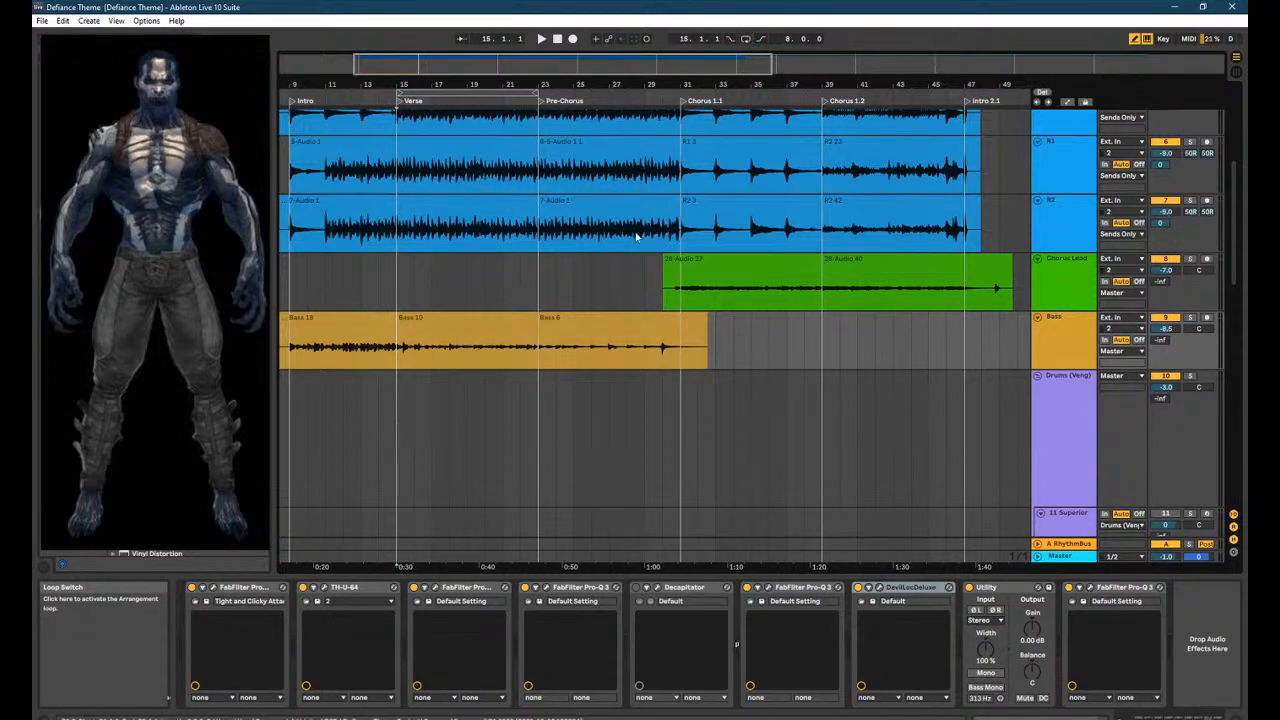
pyautogui.moveTo(570, 66); pyautogui.dragTo(550, 67)
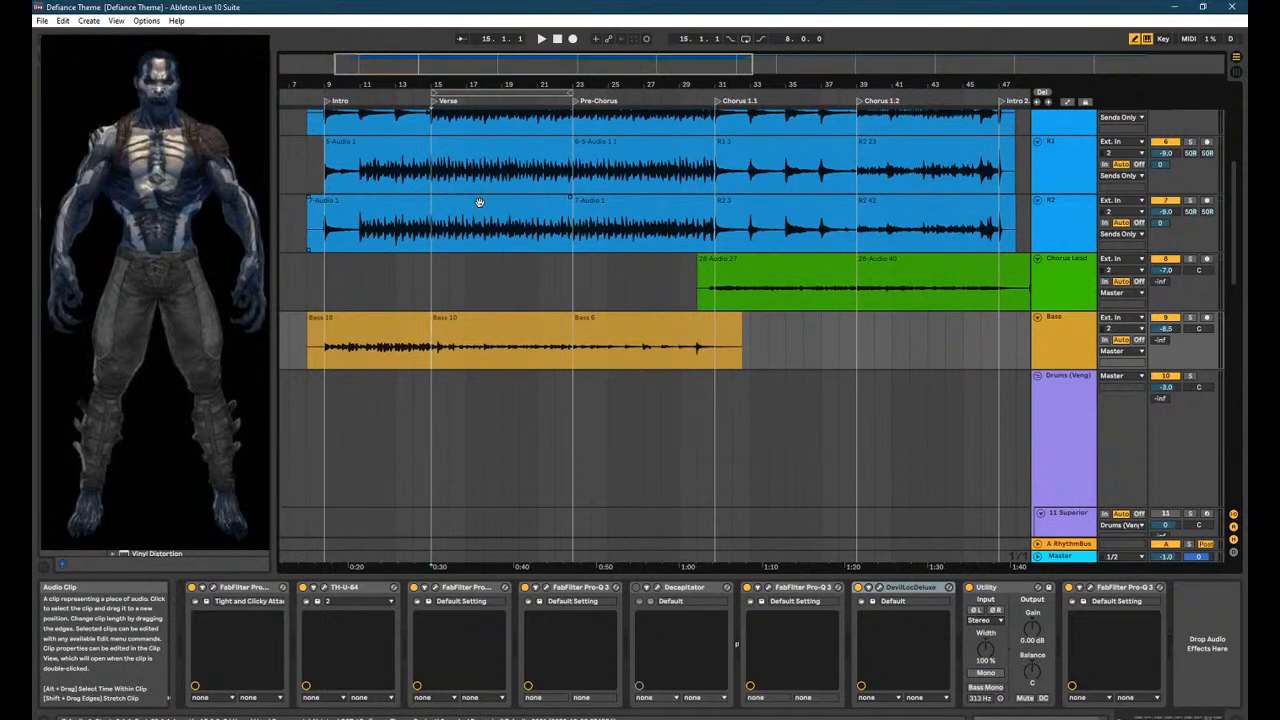
pyautogui.press('space')
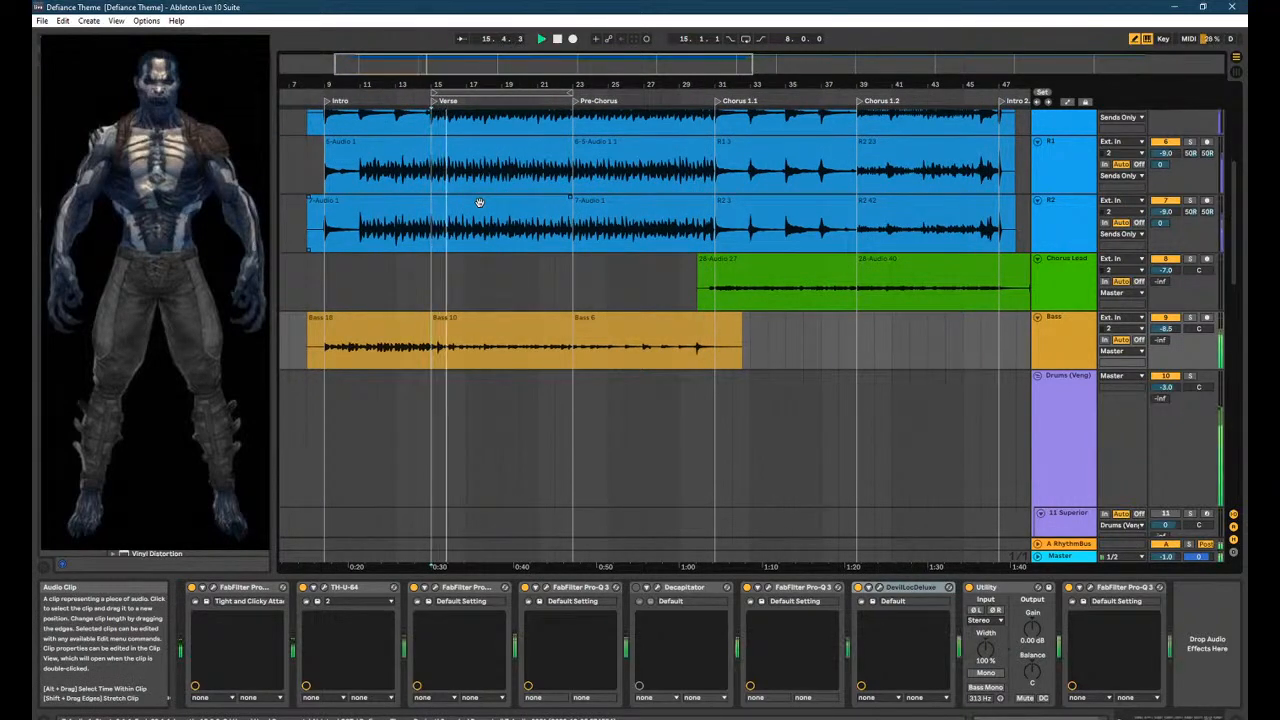
pyautogui.press('Tab')
pyautogui.press('Tab')
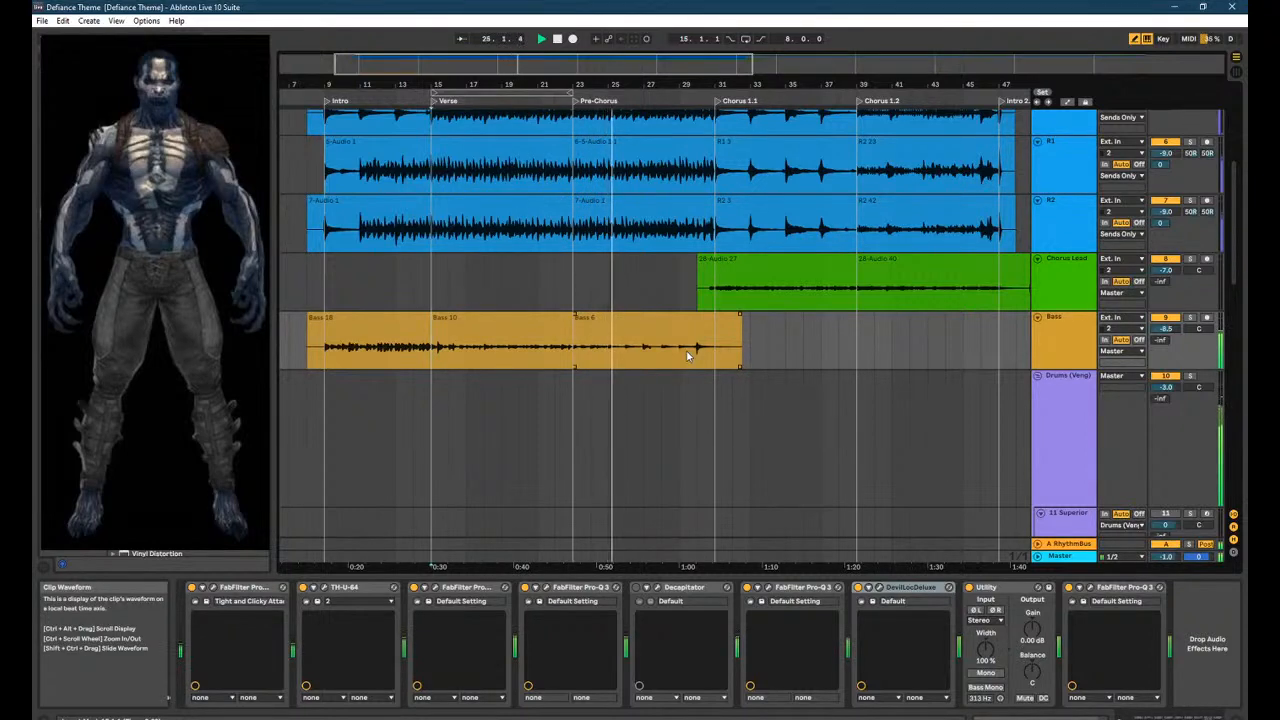
# Open the Pre-Chorus clip Bass 6 and examine the waveform of its last note around clip bar 9.
pyautogui.scroll(2, 687, 355)
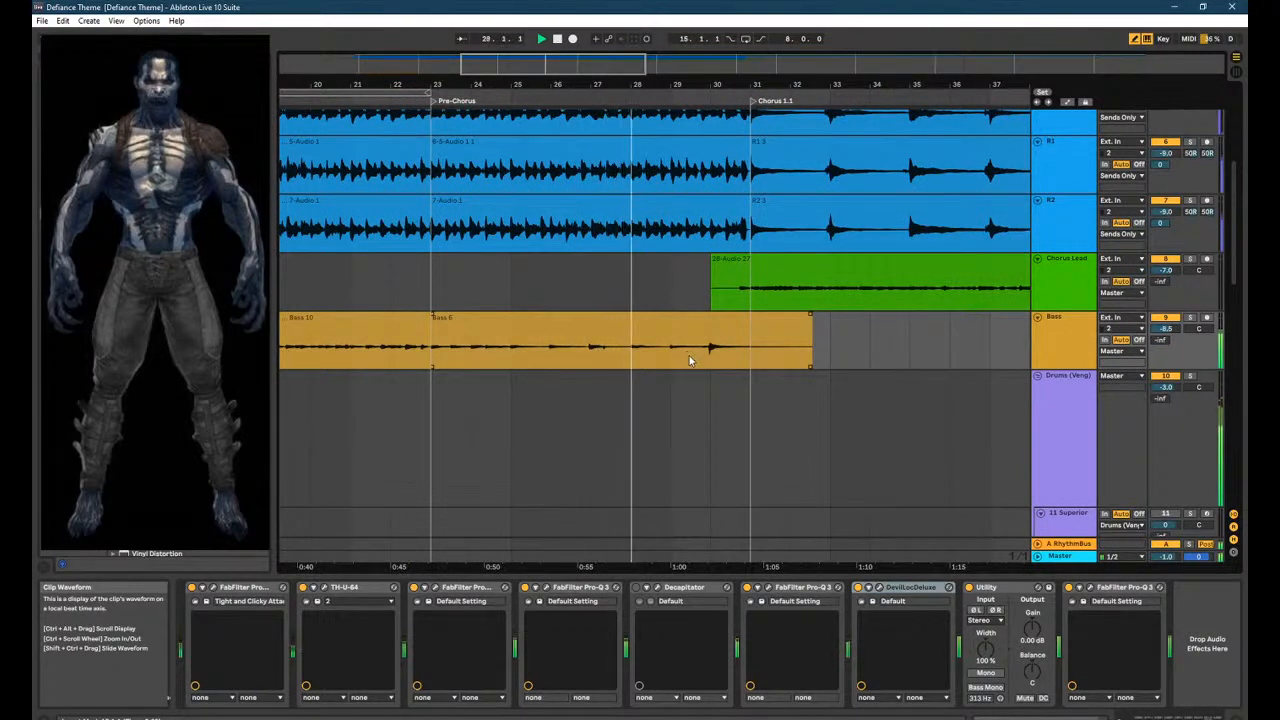
pyautogui.doubleClick(760, 345)
pyautogui.scroll(1, 1002, 638)
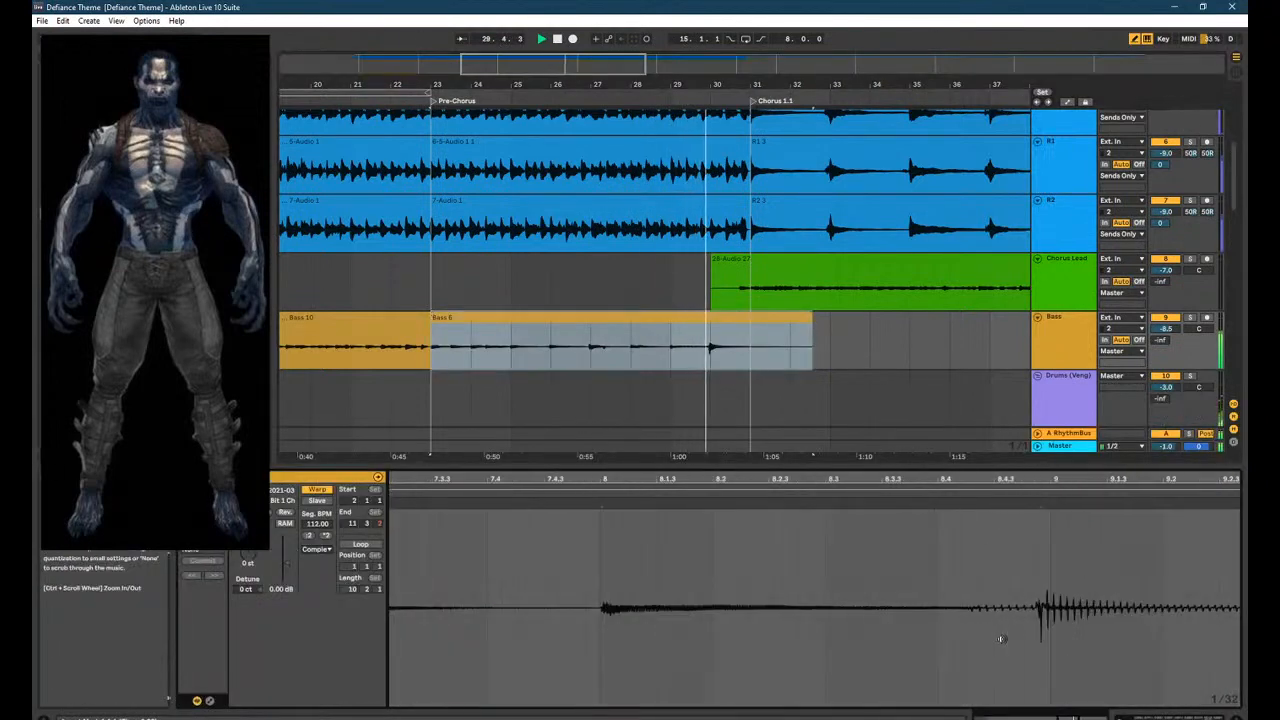
pyautogui.scroll(-5, 1002, 638)
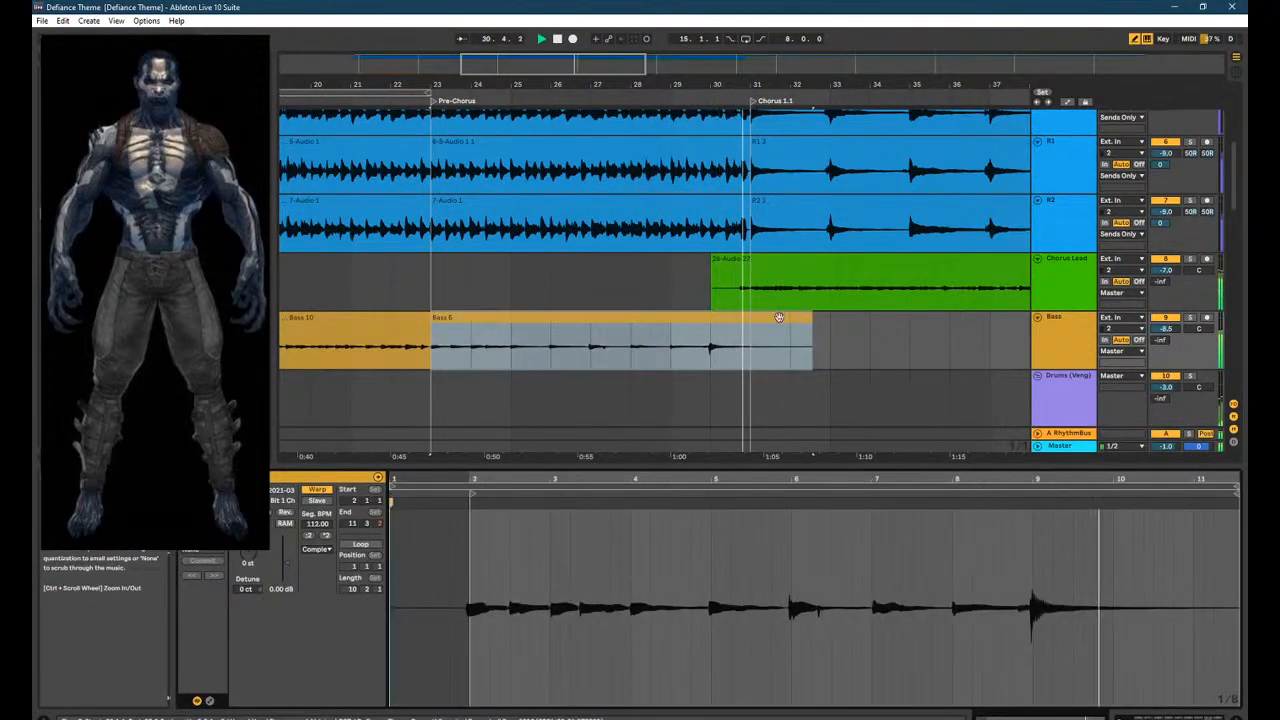
# Audition the mix from the start of Chorus 1.1 and dismiss the Yamaha Steinberg USB driver settings without changes.
pyautogui.click(753, 370)
pyautogui.scroll(-4, 755, 370)
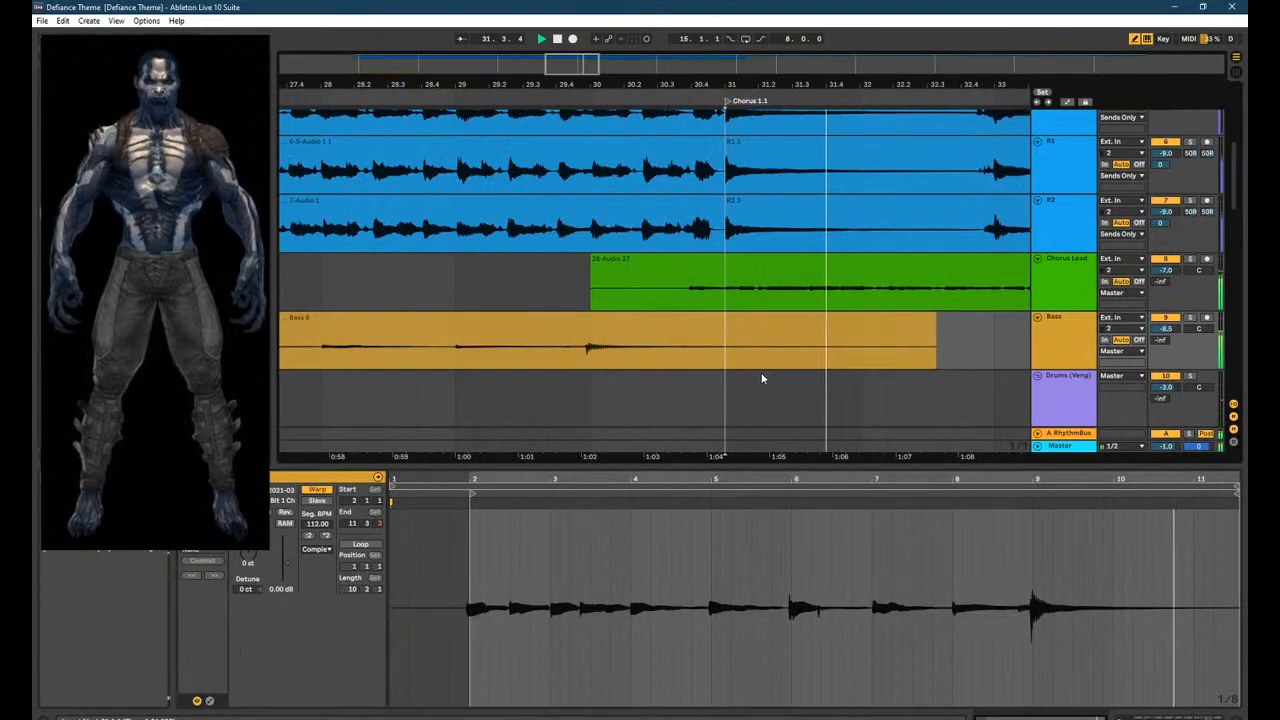
pyautogui.scroll(2, 761, 373)
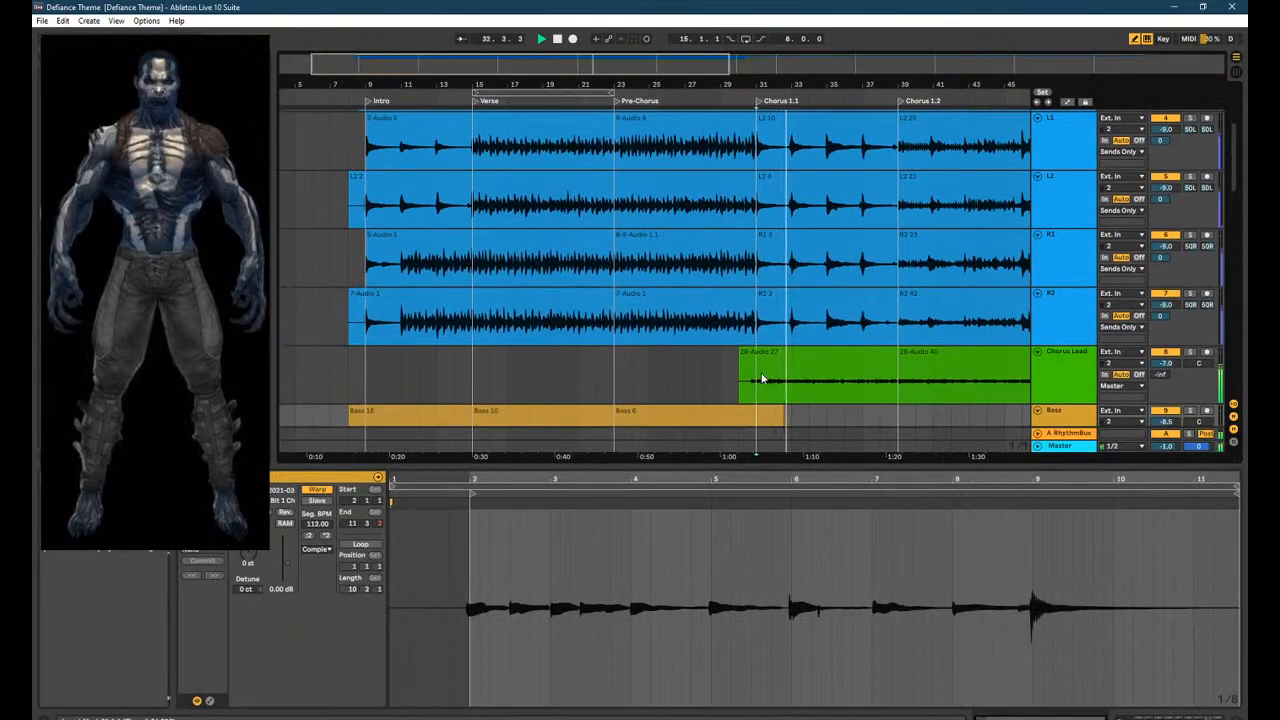
pyautogui.scroll(-2, 763, 376)
pyautogui.scroll(-2, 762, 374)
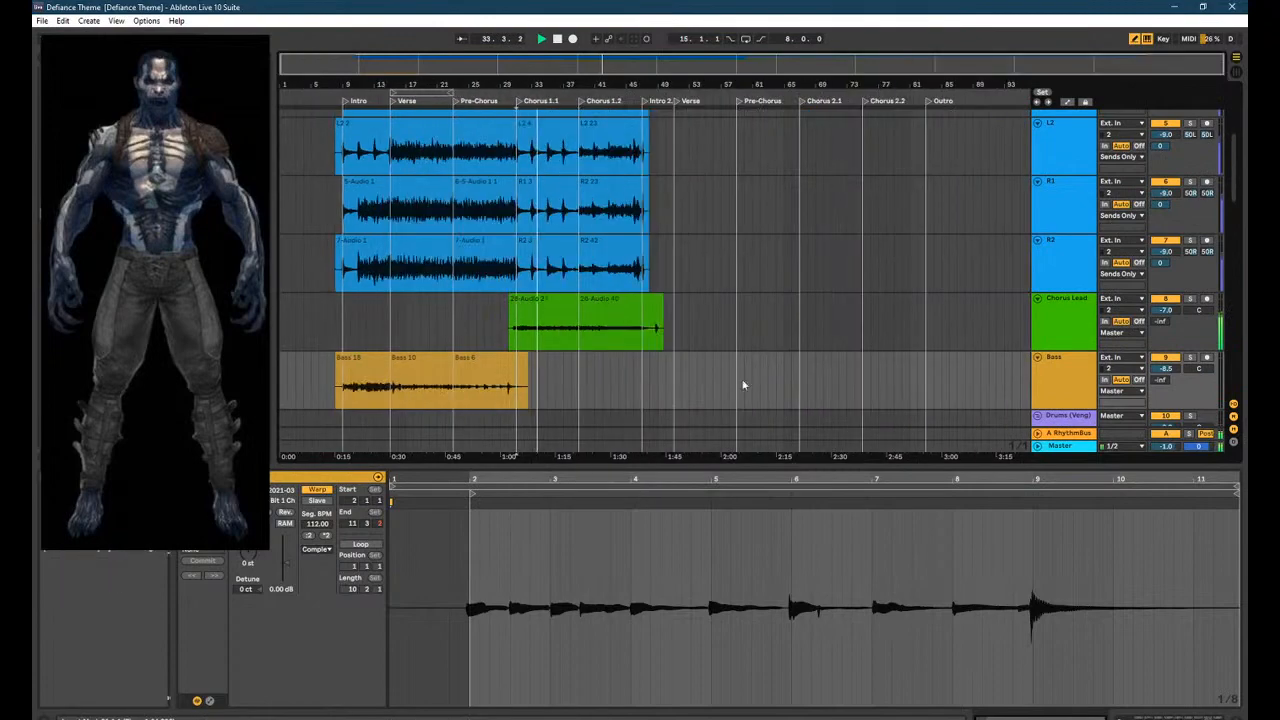
pyautogui.scroll(3, 476, 358)
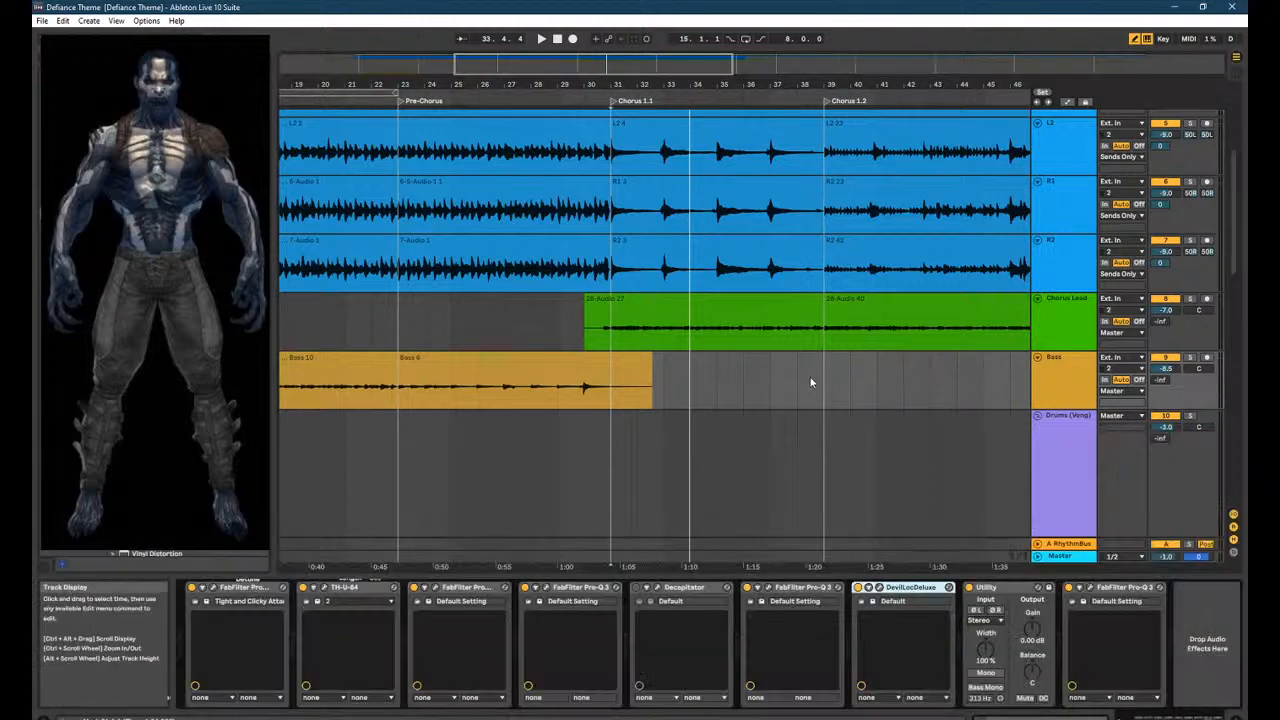
pyautogui.scroll(-2, 805, 380)
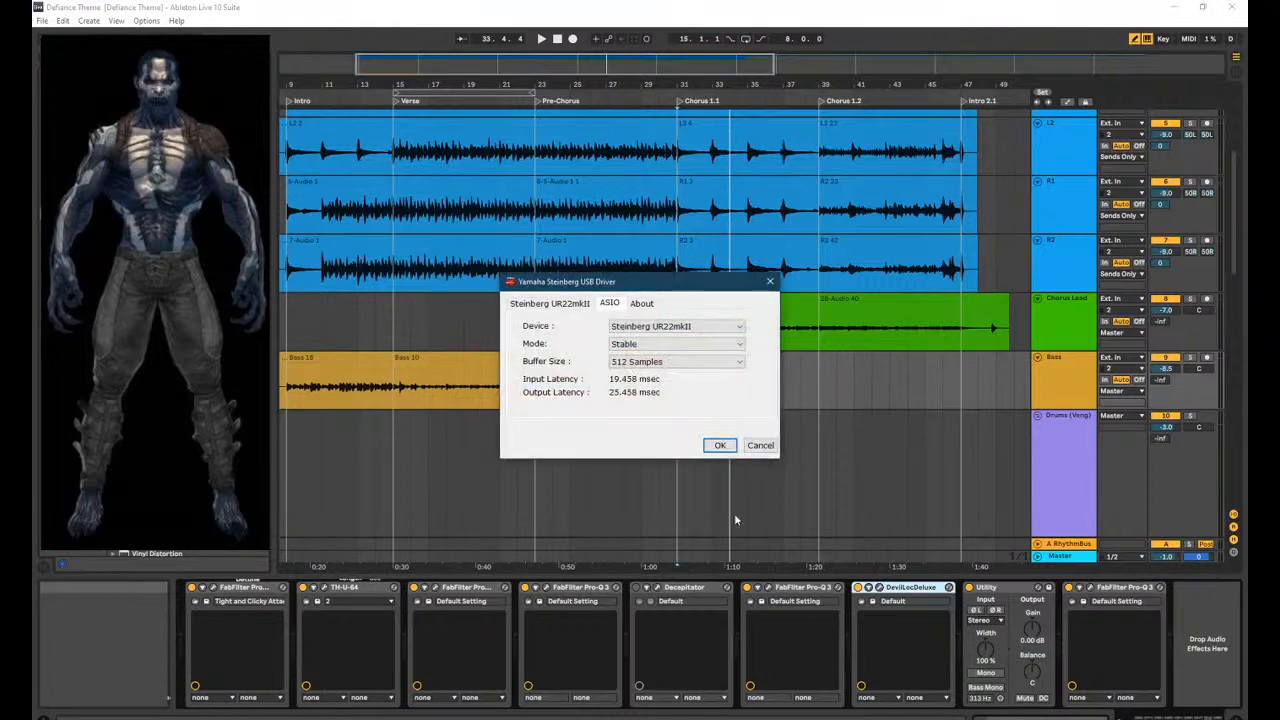
pyautogui.click(760, 445)
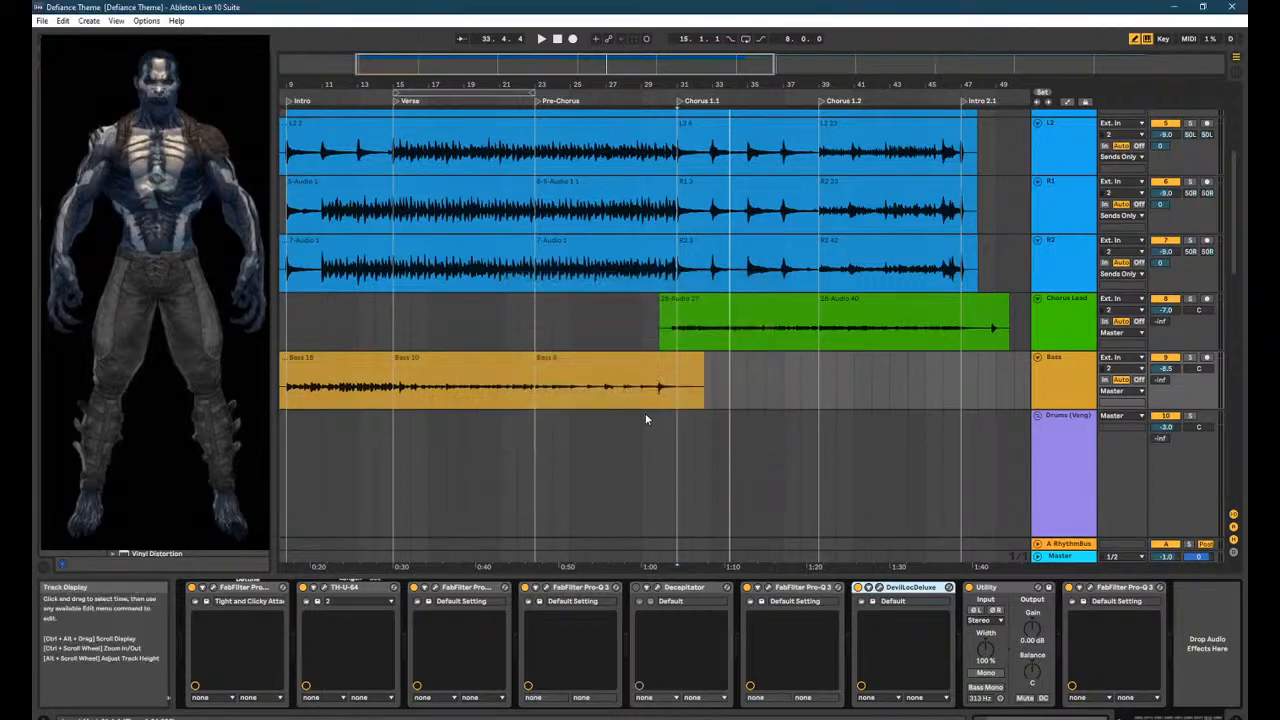
# Reduce the height of the Drums (Veng) track and solo the A RhythmBus return track.
pyautogui.keyDown('ctrl'); pyautogui.scroll(3, 645, 420); pyautogui.keyUp('ctrl')
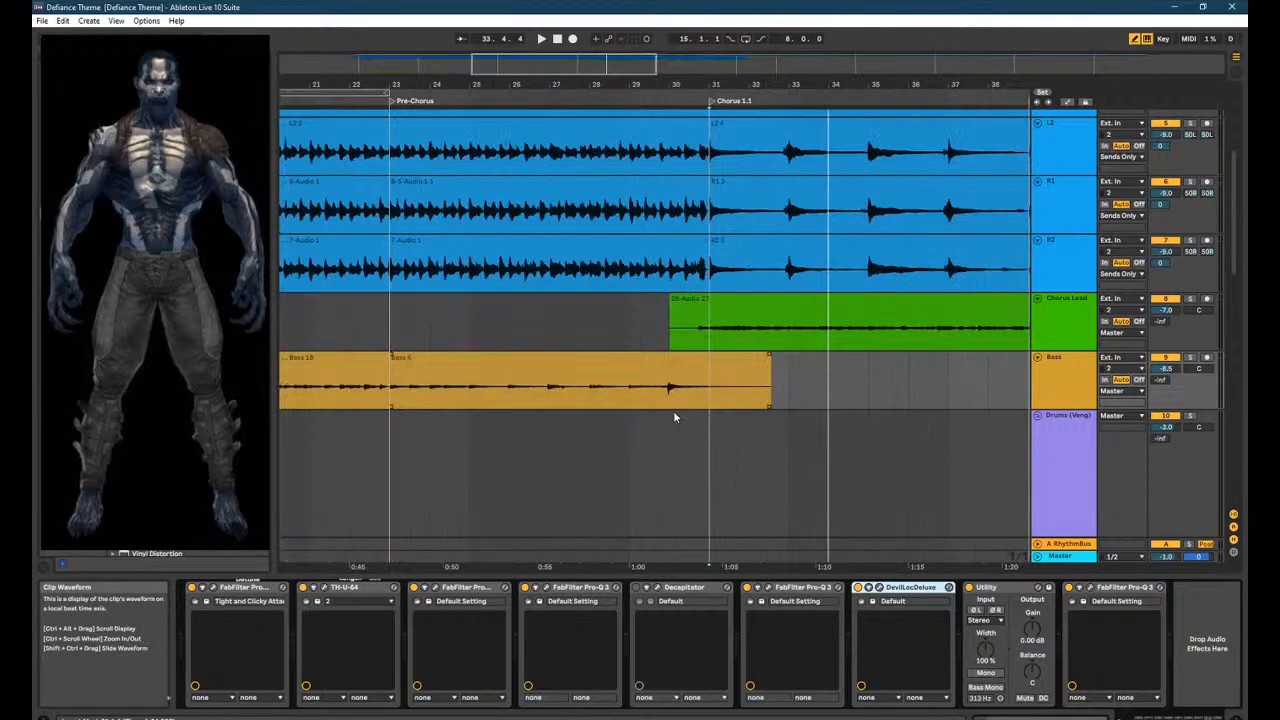
pyautogui.click(1038, 416)
pyautogui.click(1054, 404)
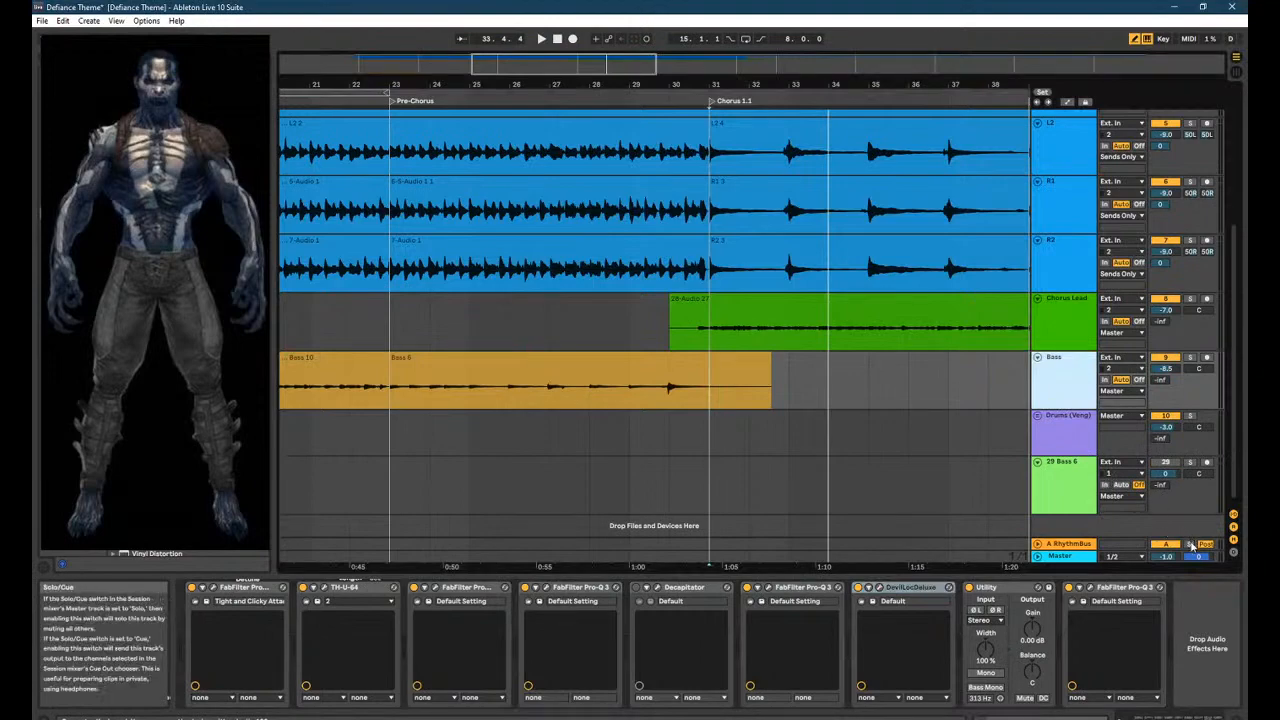
pyautogui.scroll(3, 843, 422)
pyautogui.keyDown('ctrl'); pyautogui.scroll(-3, 830, 421); pyautogui.keyUp('ctrl')
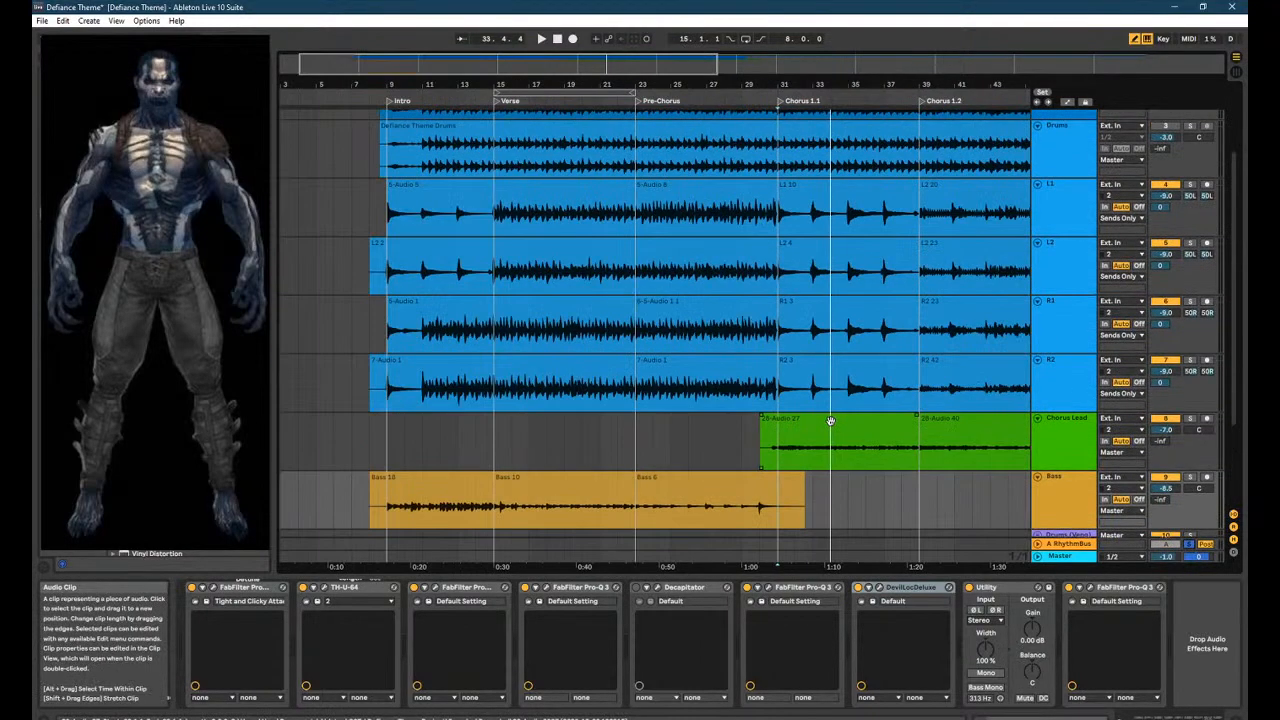
# Play the soloed rhythm guitar bus from the start of Chorus 1.1 at bar 31.
pyautogui.moveTo(632, 61); pyautogui.dragTo(724, 61)
pyautogui.scroll(1, 688, 229)
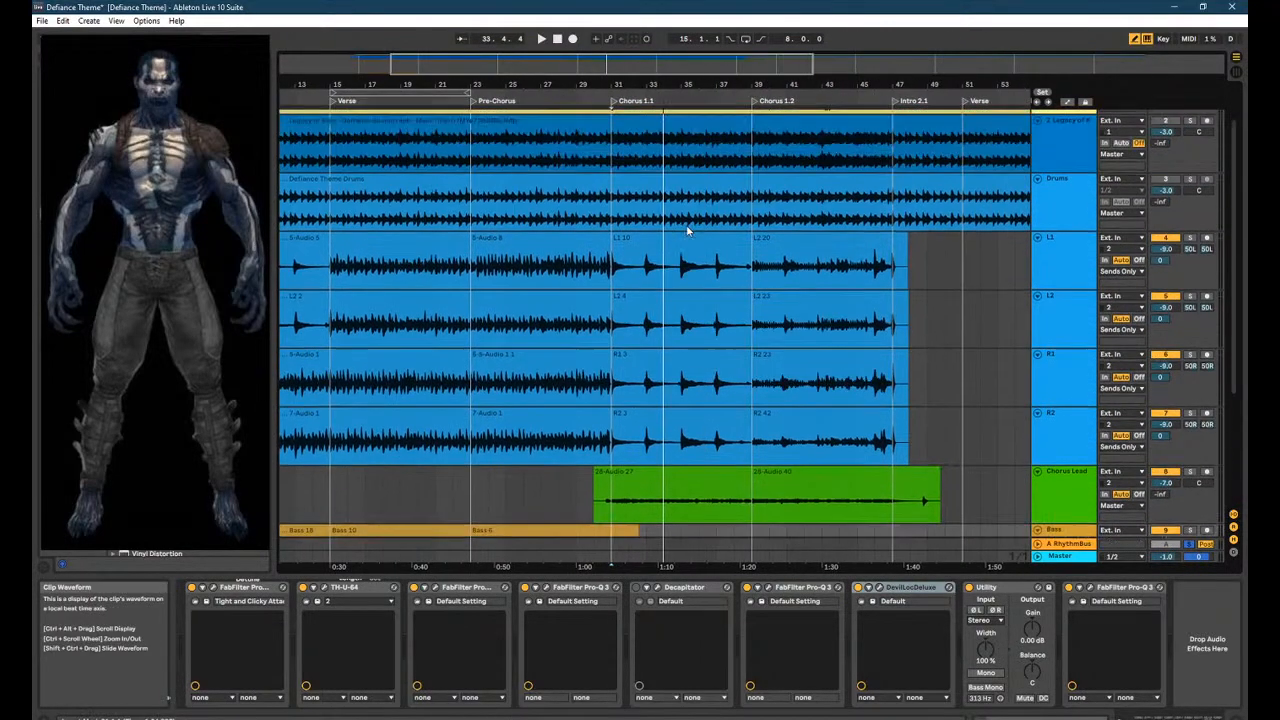
pyautogui.scroll(-3, 680, 260)
pyautogui.press('space')
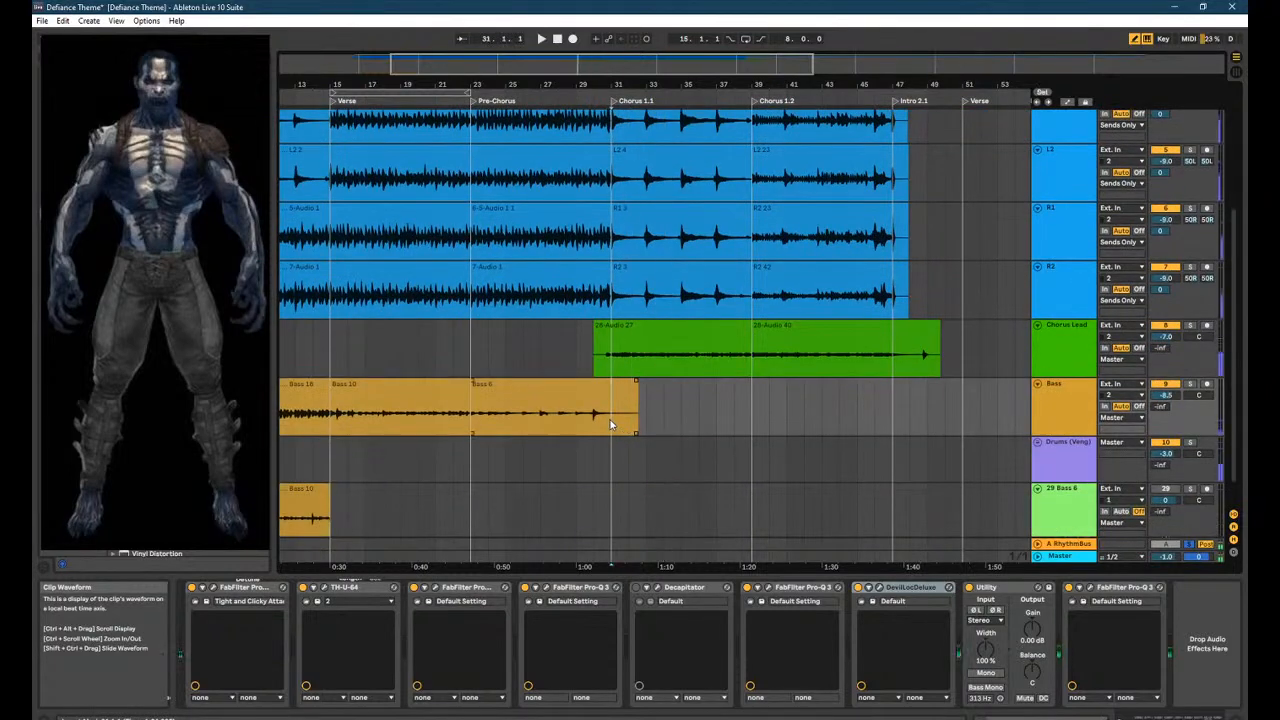
# Raise the Master track's Utility gain to 10.0 dB and play the soloed rhythm guitar bus from Chorus 1.1.
pyautogui.click(1066, 554)
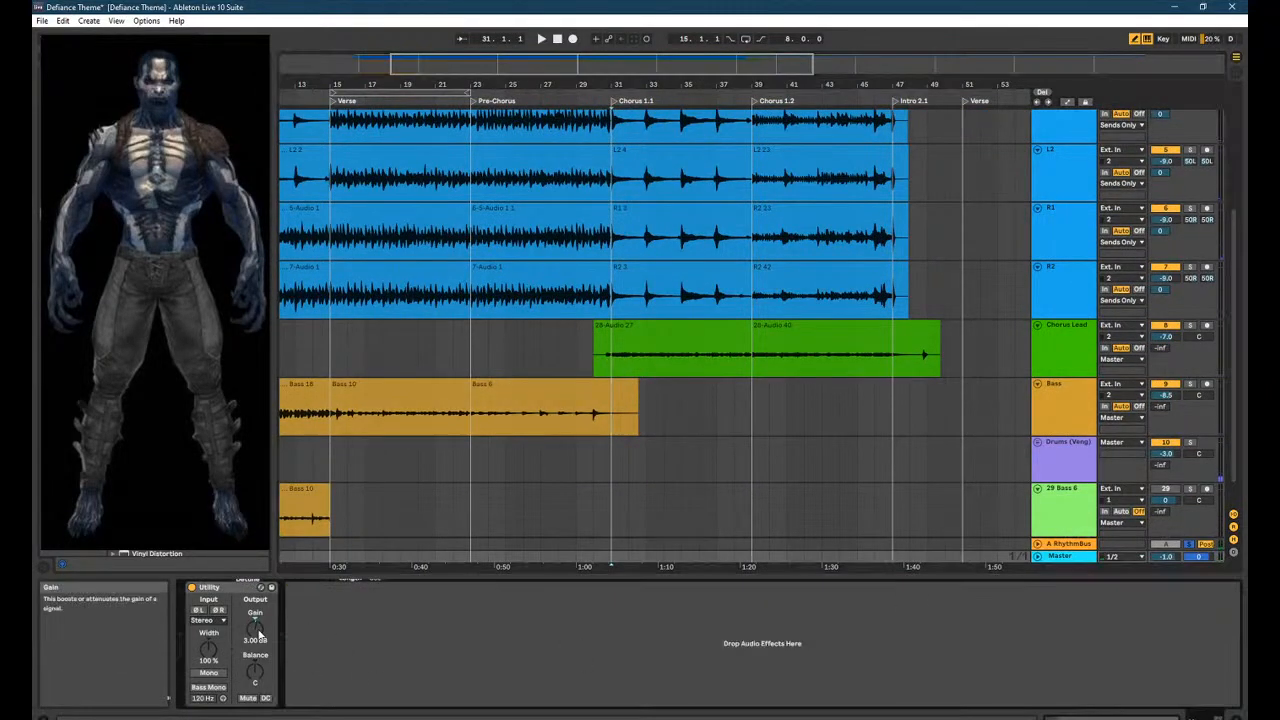
pyautogui.press('Tab')
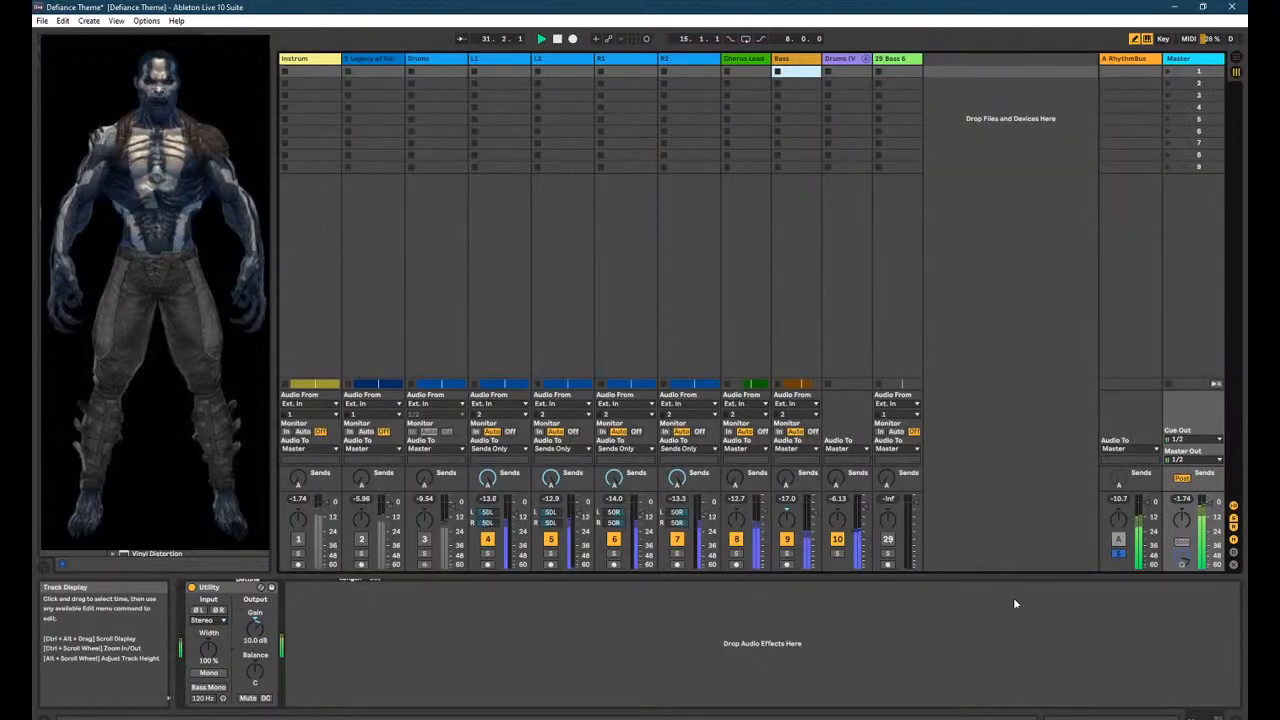
pyautogui.press('Tab')
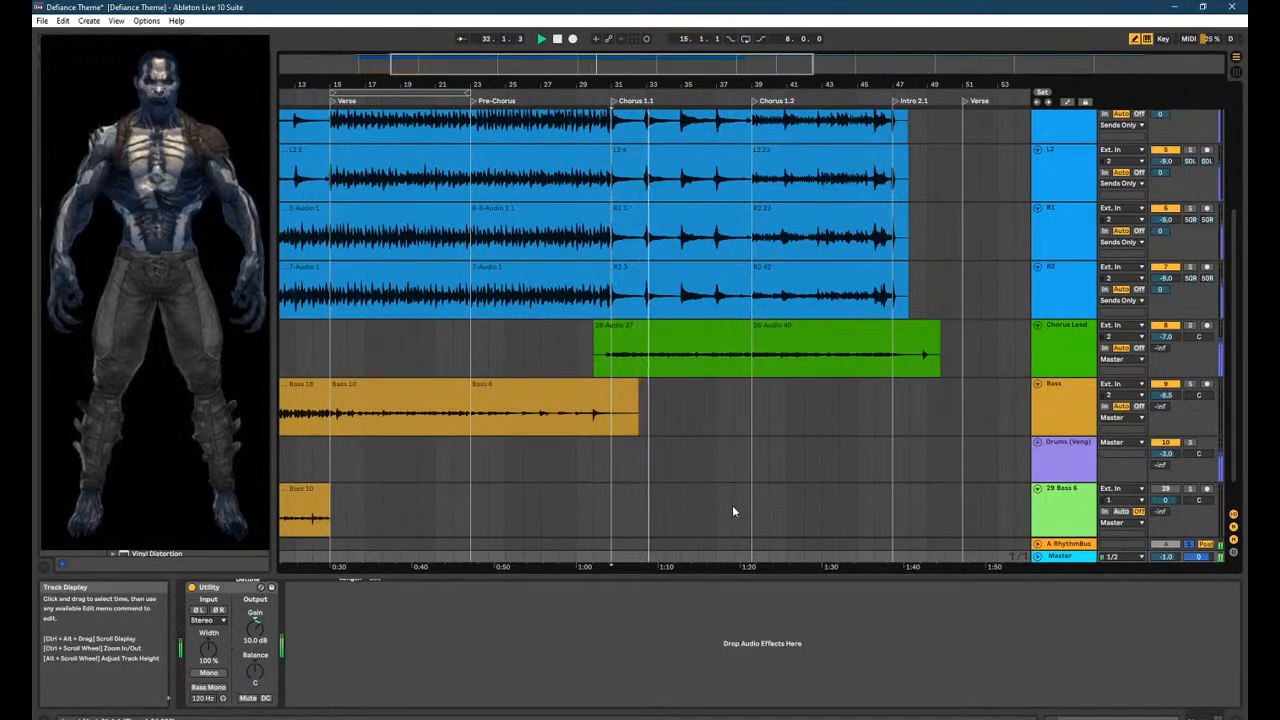
pyautogui.scroll(1, 647, 424)
pyautogui.scroll(2, 647, 424)
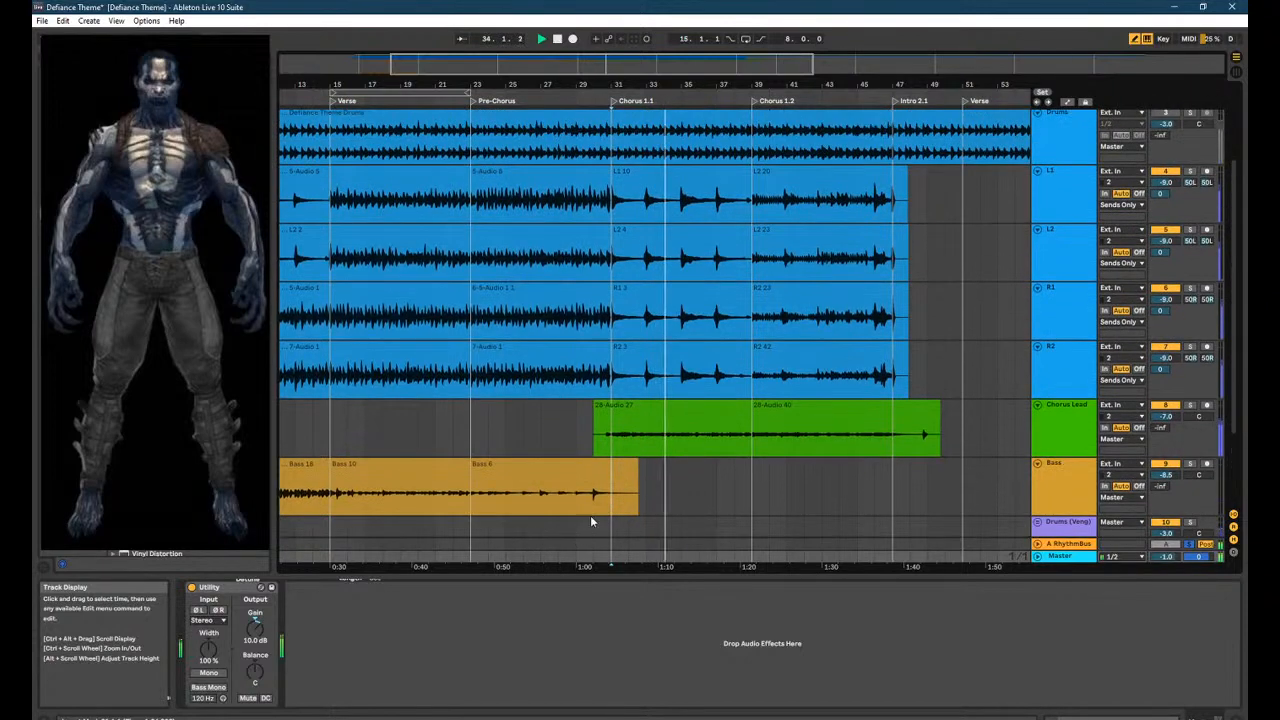
pyautogui.scroll(3, 689, 437)
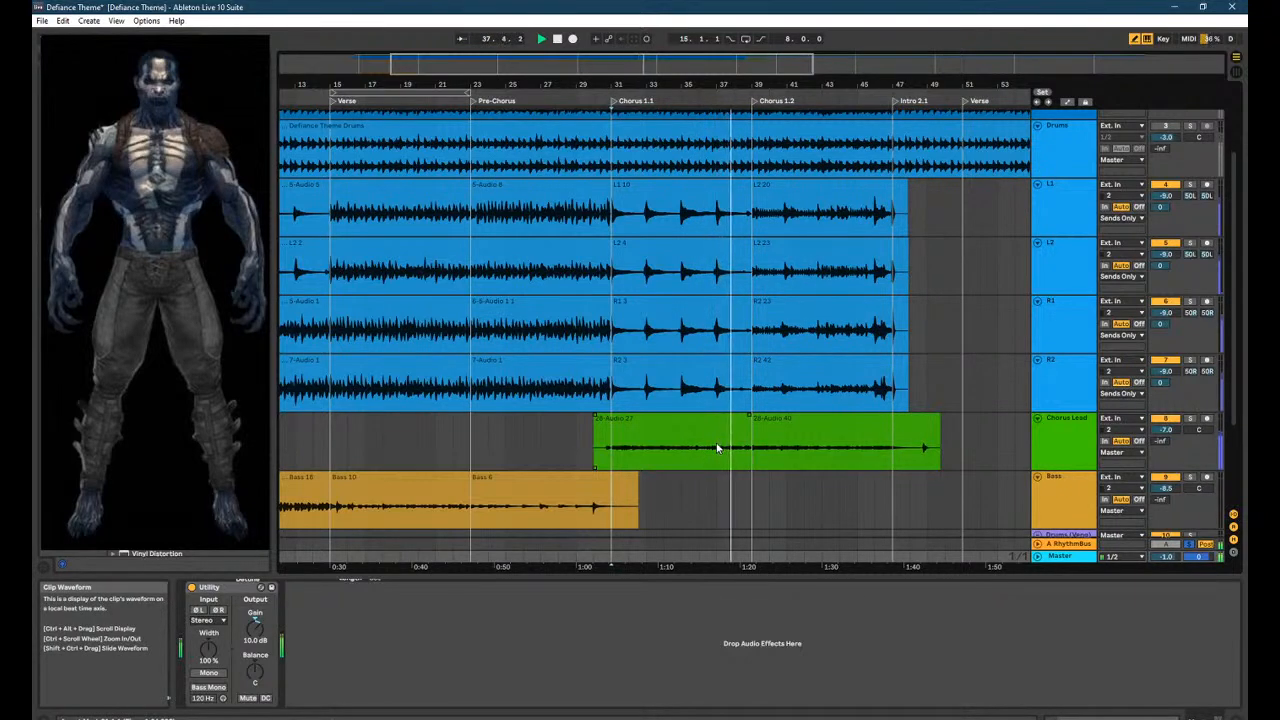
pyautogui.press('space')
# Examine the rhythm guitar waveforms across Chorus 1.1 and place the playback start at bar 35 on L2.
pyautogui.press('Tab')
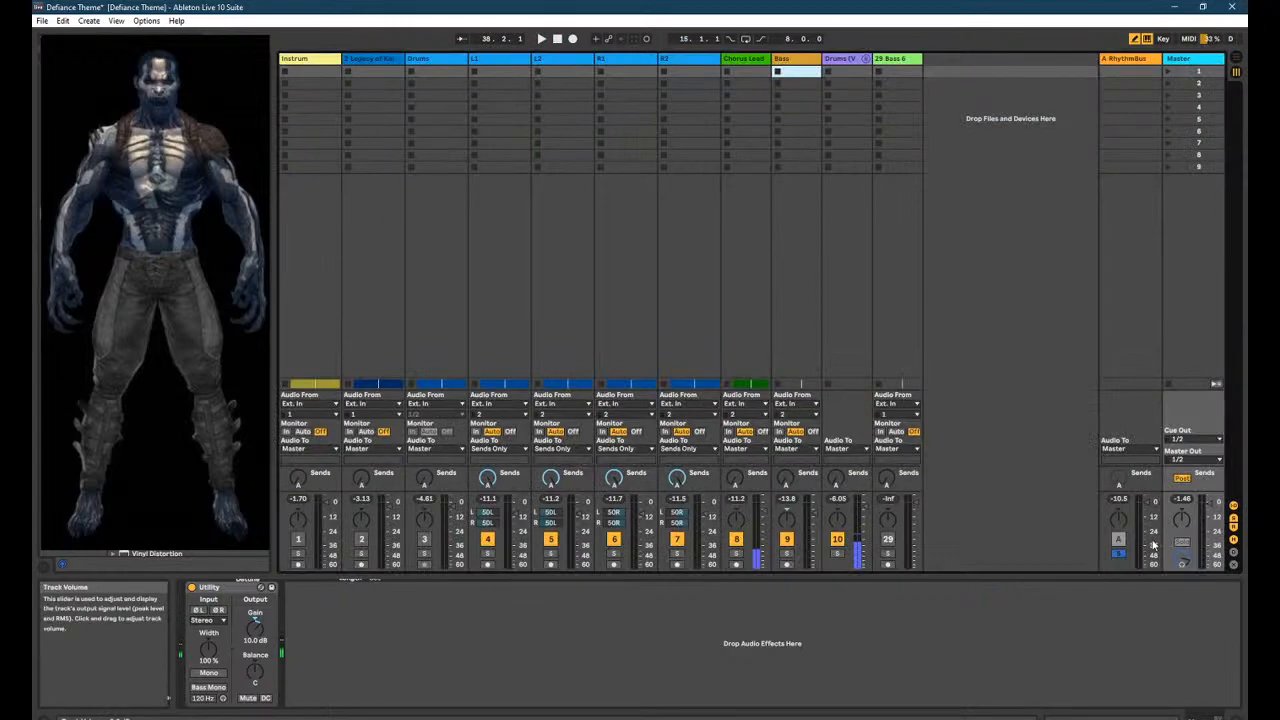
pyautogui.press('Tab')
pyautogui.scroll(1, 700, 394)
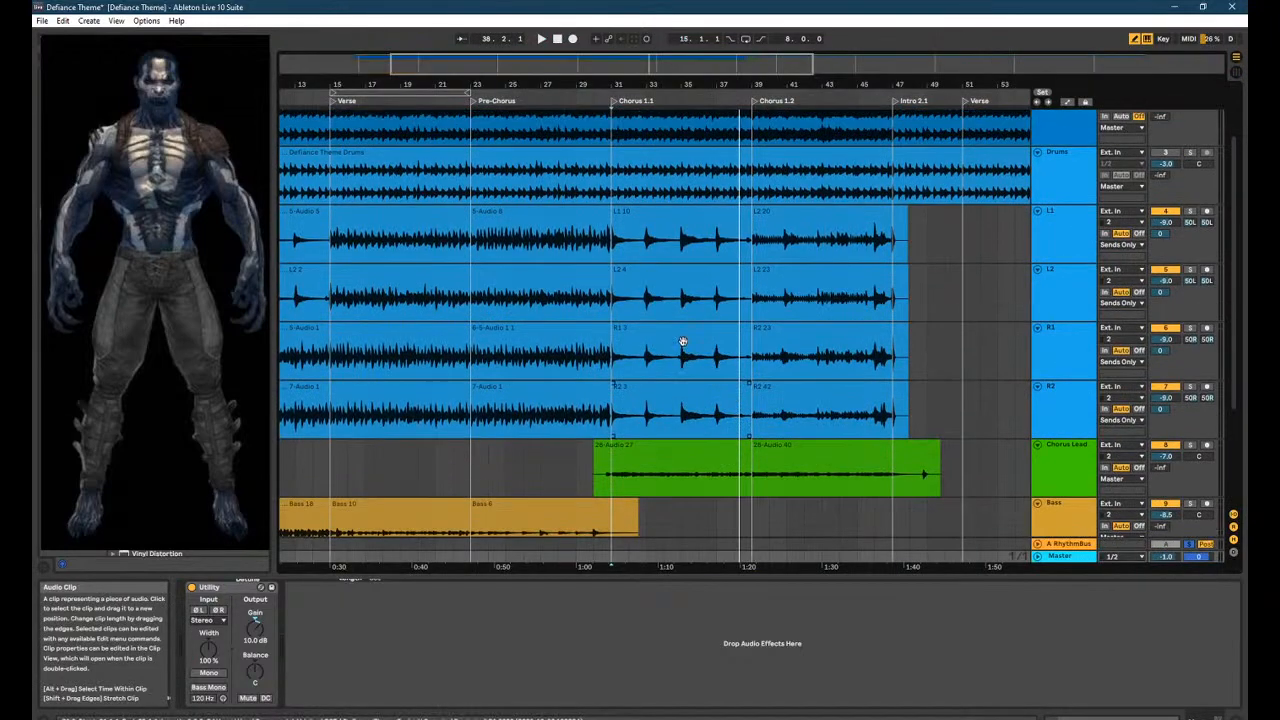
pyautogui.scroll(5, 683, 347)
pyautogui.scroll(-5, 682, 341)
pyautogui.scroll(3, 682, 341)
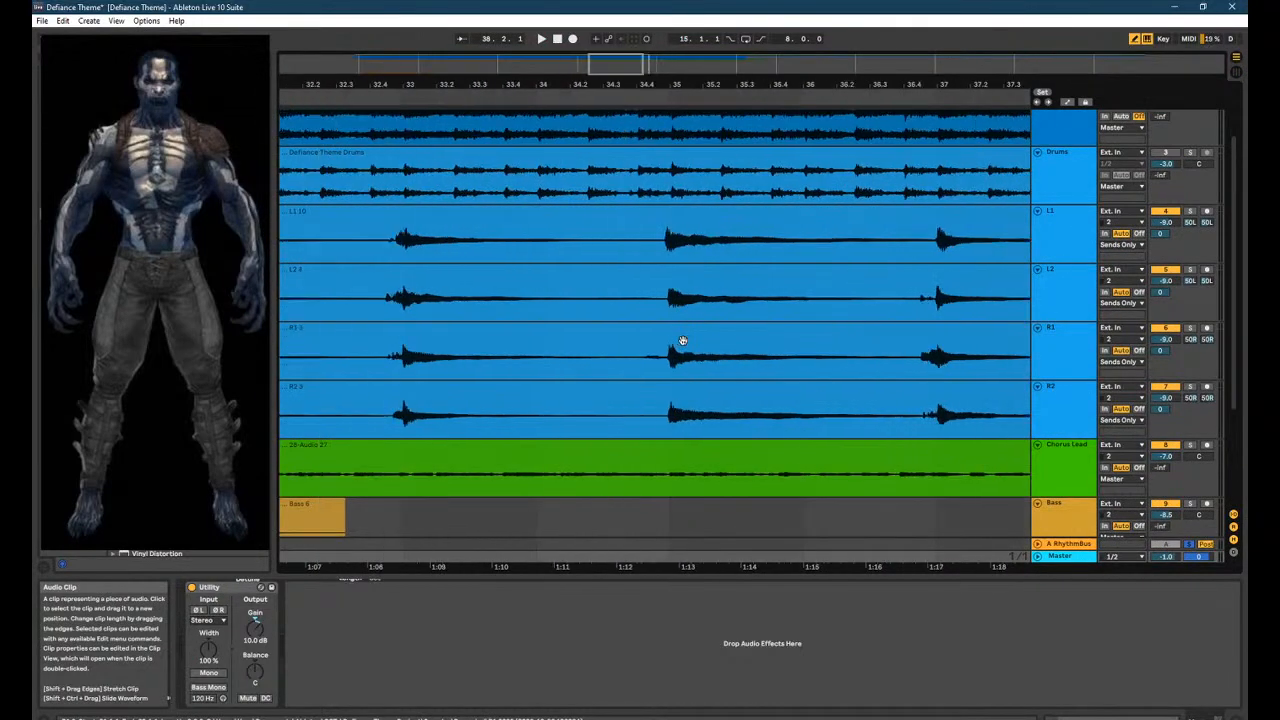
pyautogui.click(661, 303)
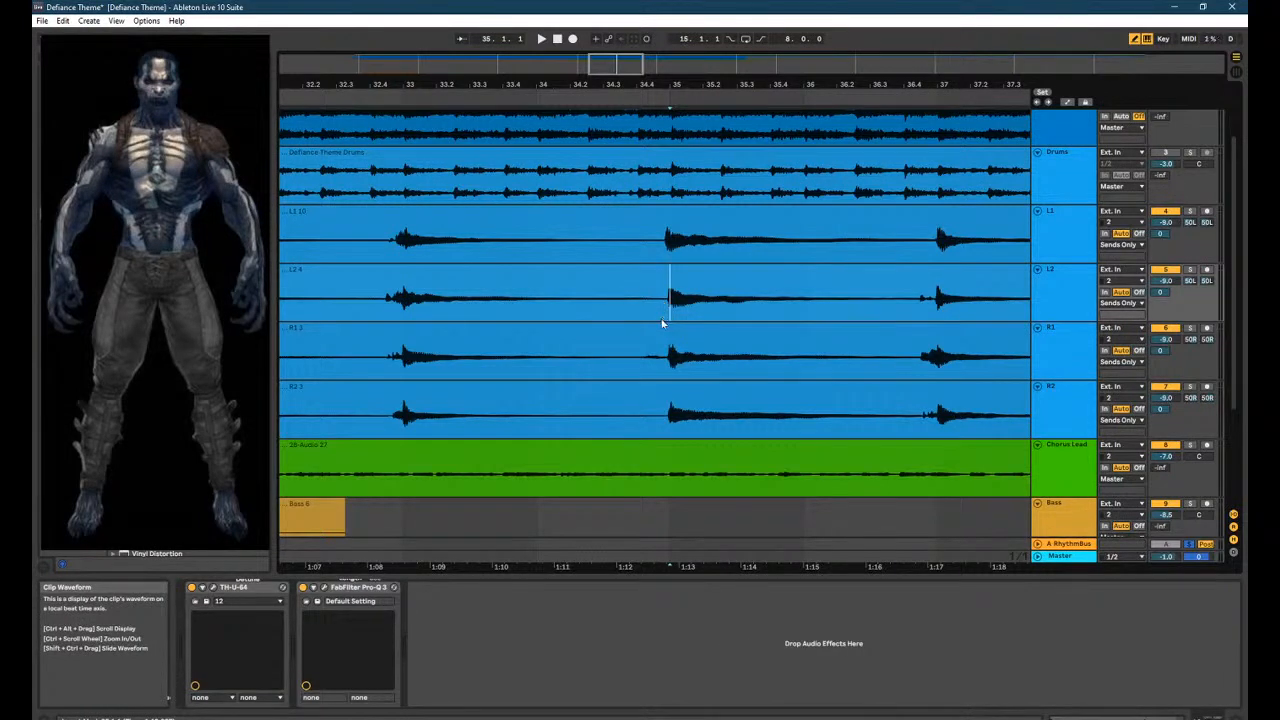
pyautogui.scroll(-2, 697, 326)
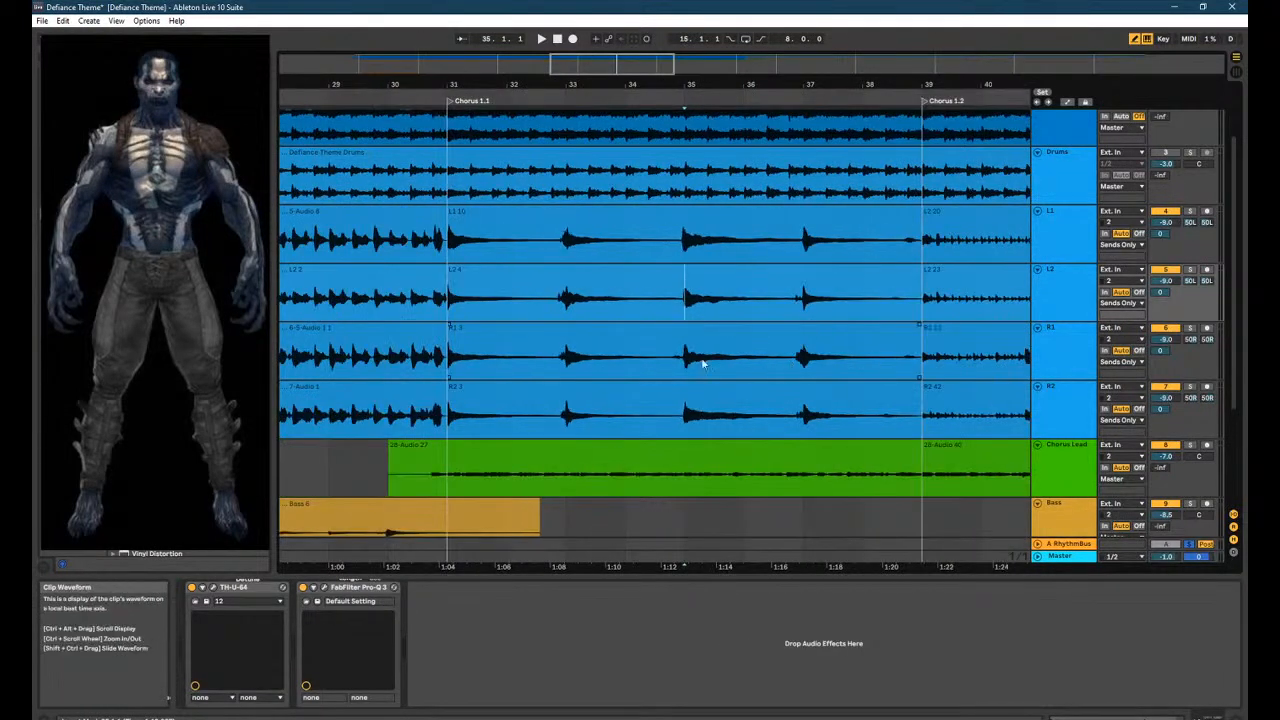
pyautogui.scroll(2, 691, 359)
pyautogui.scroll(-3, 757, 388)
pyautogui.click(838, 333)
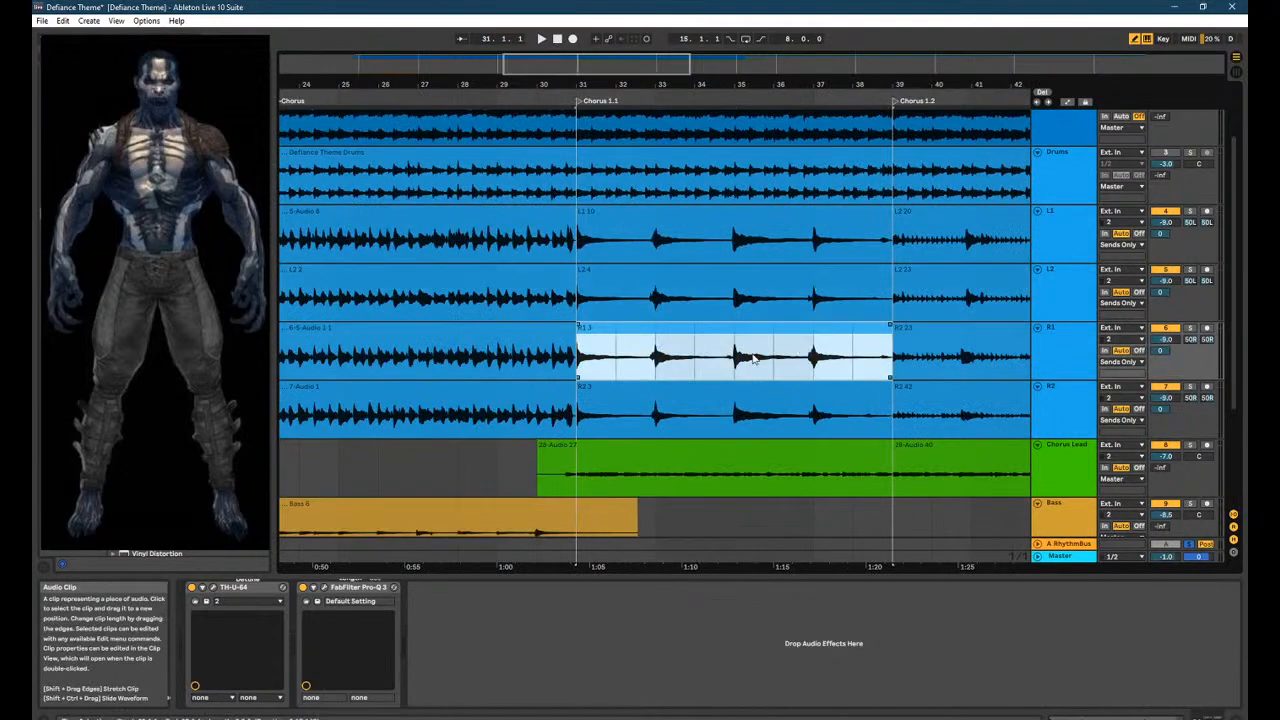
pyautogui.click(718, 304)
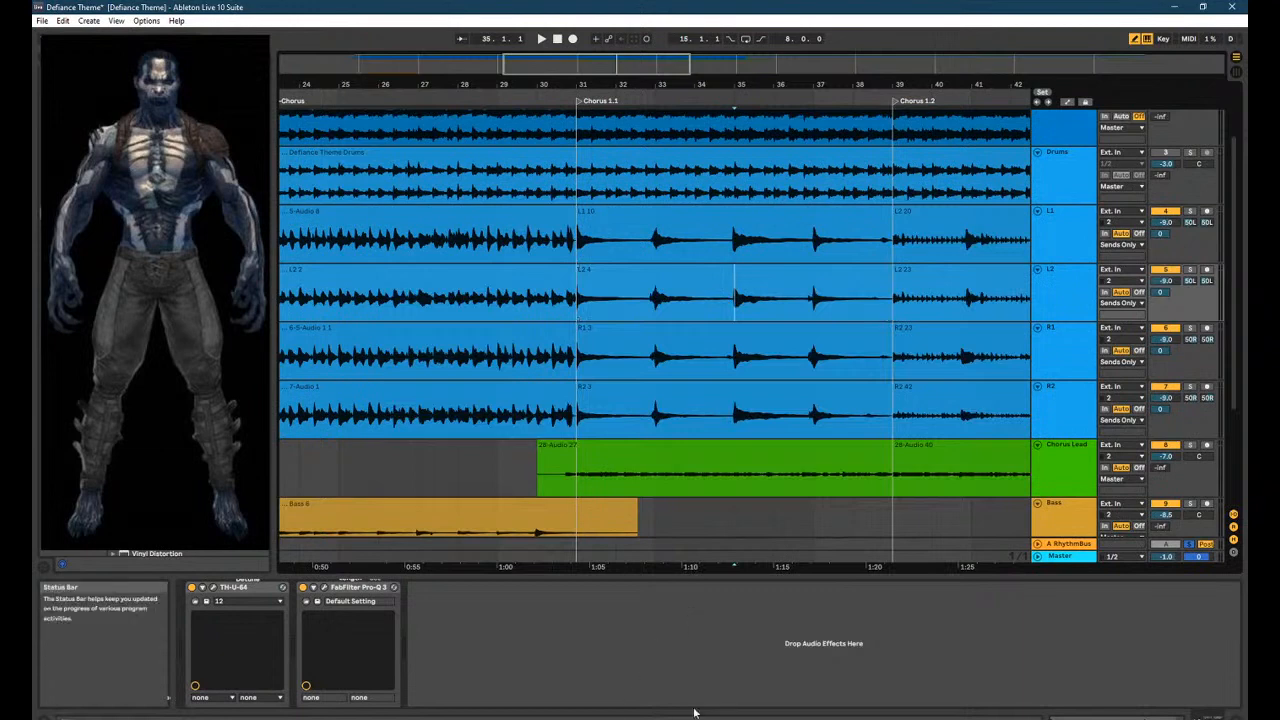
# Play the rhythm guitars from bar 35 and examine their attacks around bar 37.
pyautogui.press('space')
pyautogui.scroll(4, 780, 380)
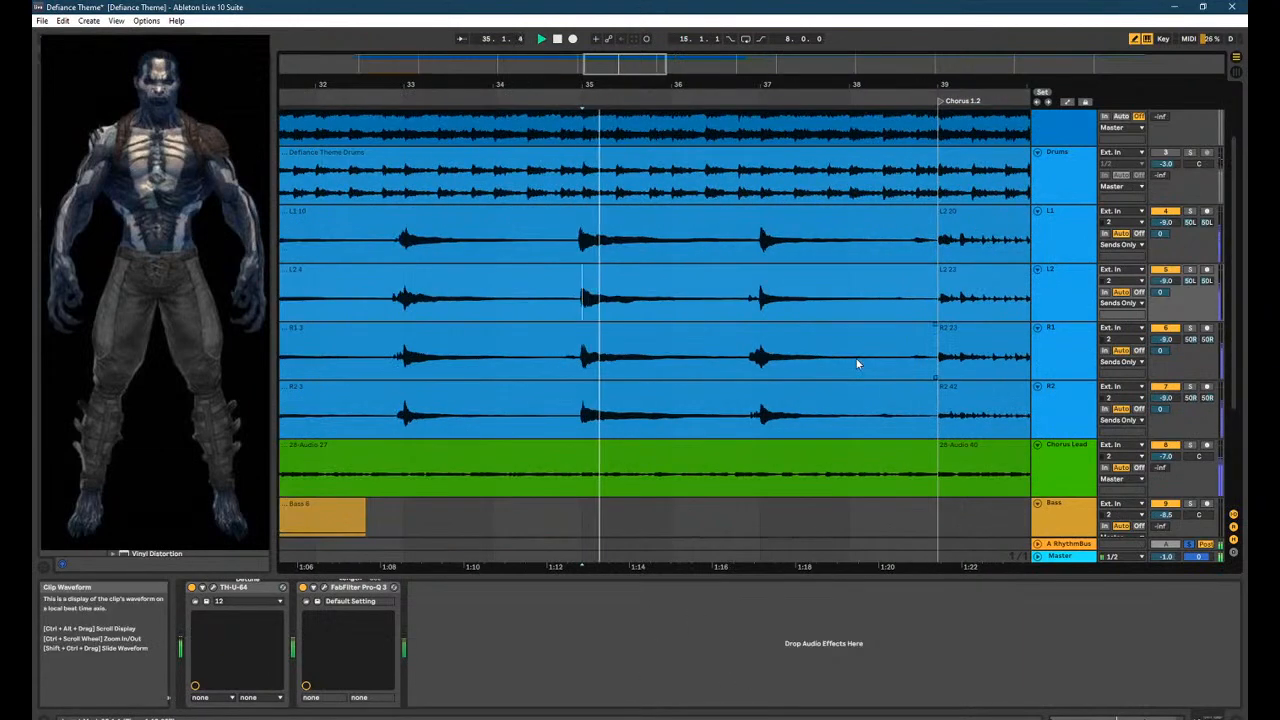
pyautogui.scroll(2, 717, 369)
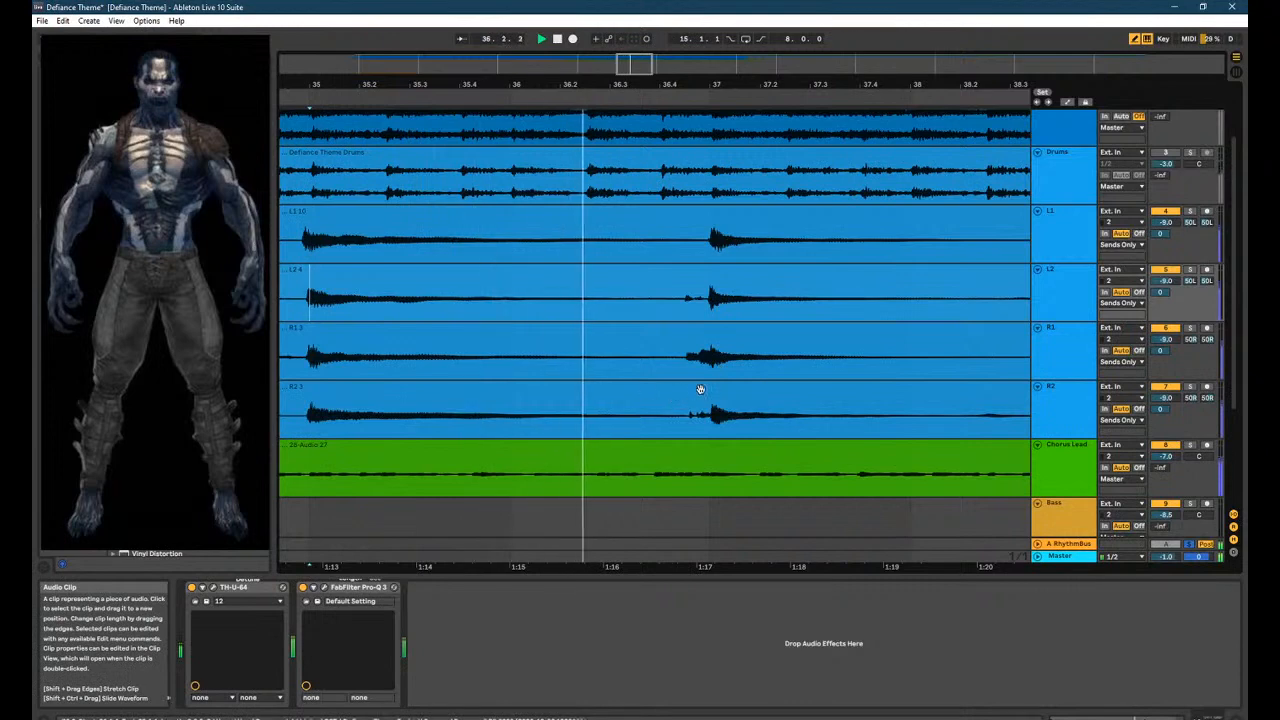
pyautogui.scroll(1, 700, 386)
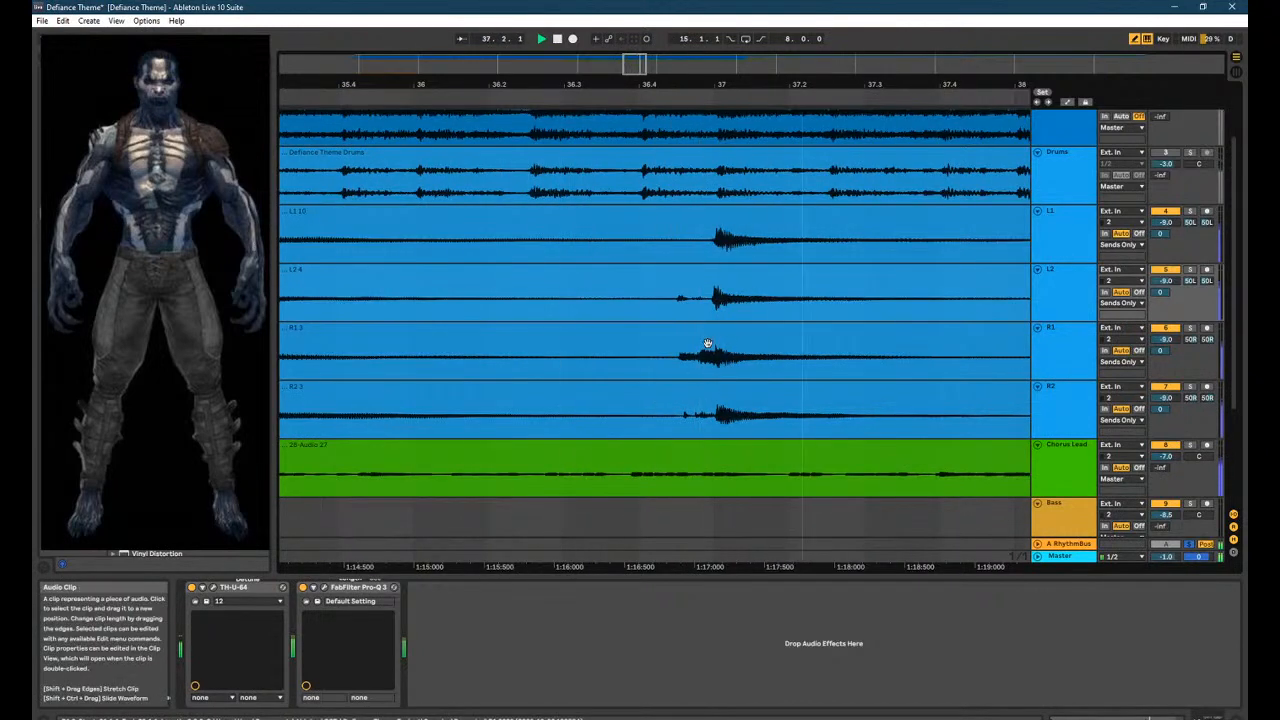
pyautogui.press('space')
# Place the insert marker at bar 37 on R1, unsolo the A RhythmBus return and solo the R1 track.
pyautogui.click(655, 285)
pyautogui.click(682, 311)
pyautogui.click(708, 371)
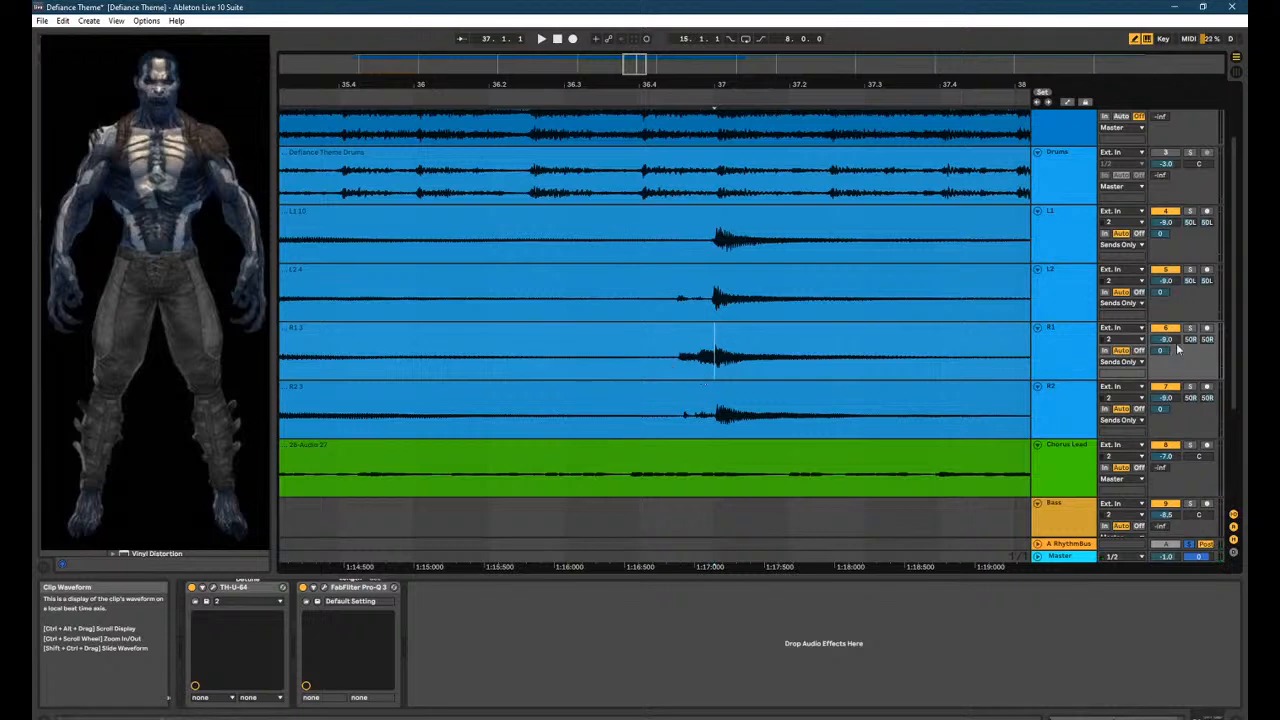
pyautogui.click(1056, 352)
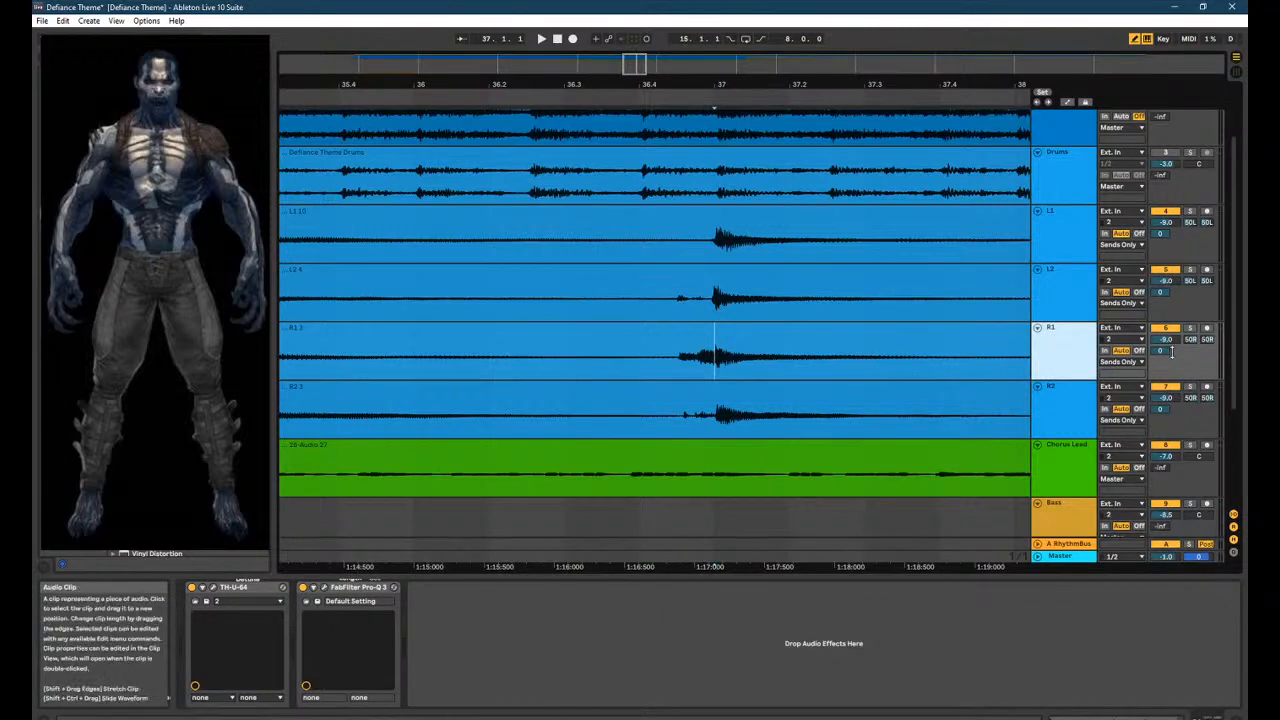
pyautogui.click(1192, 330)
# Play the soloed R1 track from bar 35 and set the fixed grid to 1/8.
pyautogui.scroll(-3, 686, 343)
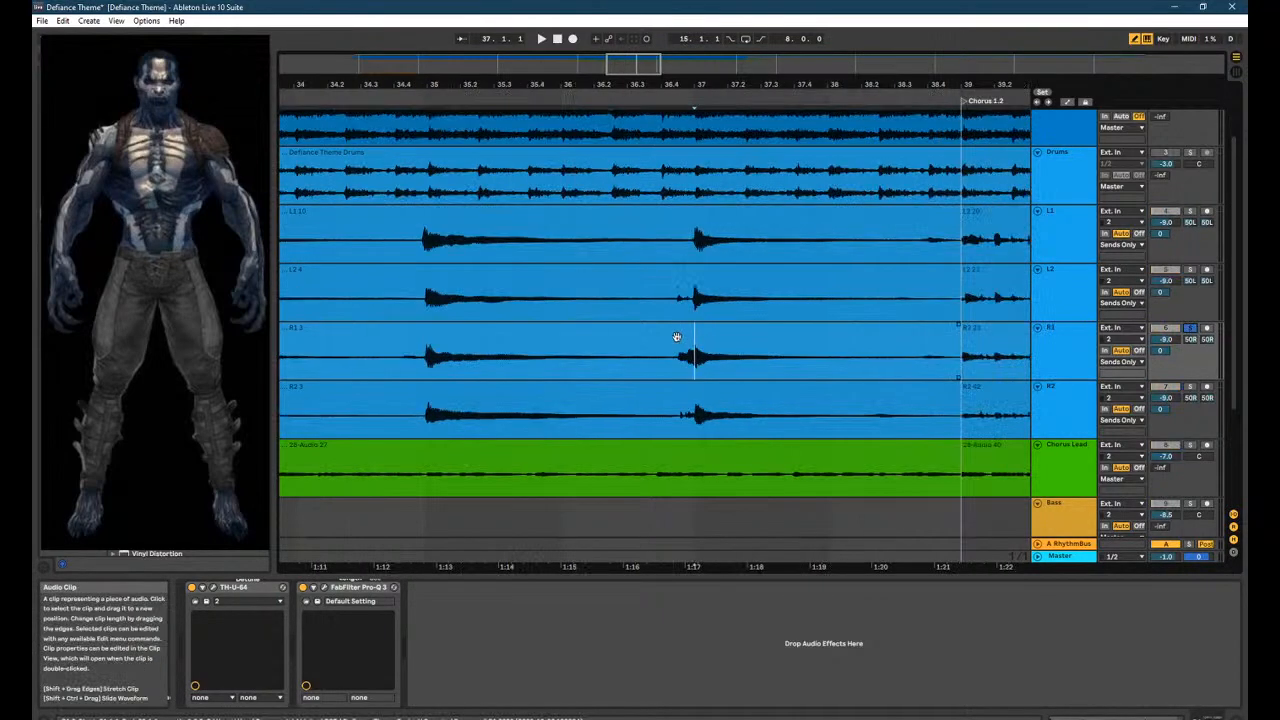
pyautogui.click(428, 358)
pyautogui.press('space')
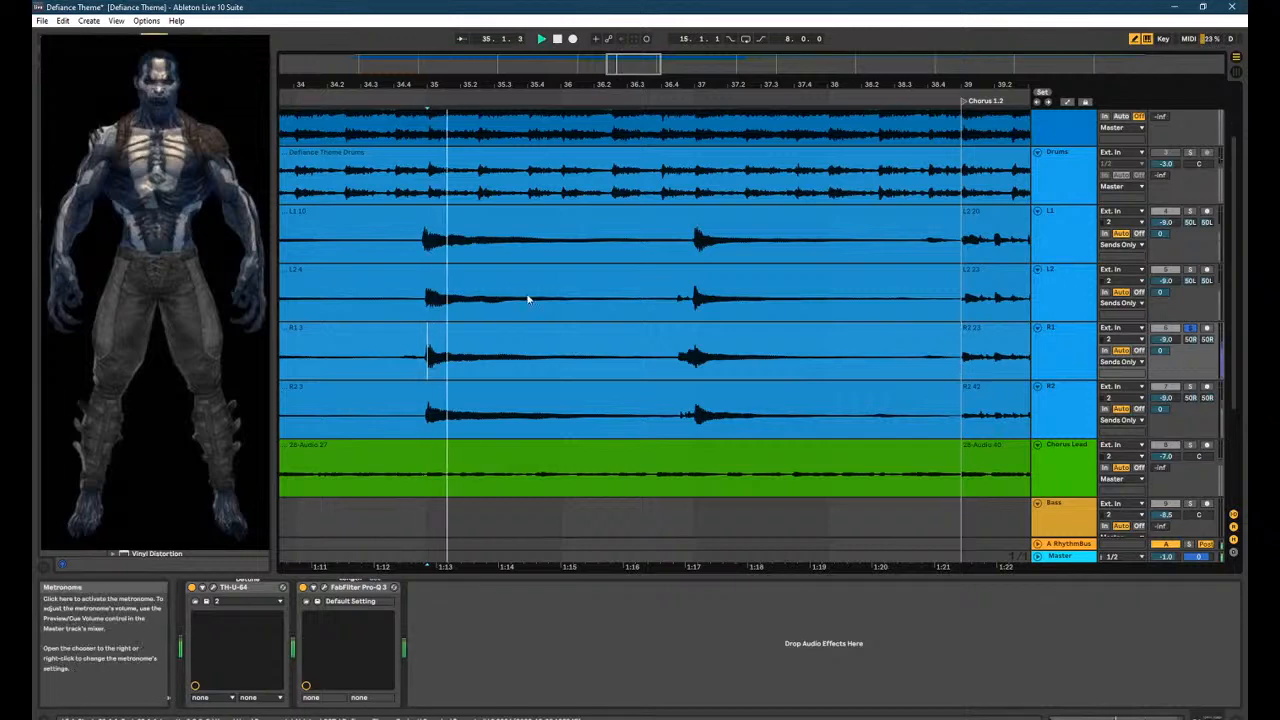
pyautogui.scroll(3, 529, 294)
pyautogui.rightClick(876, 372)
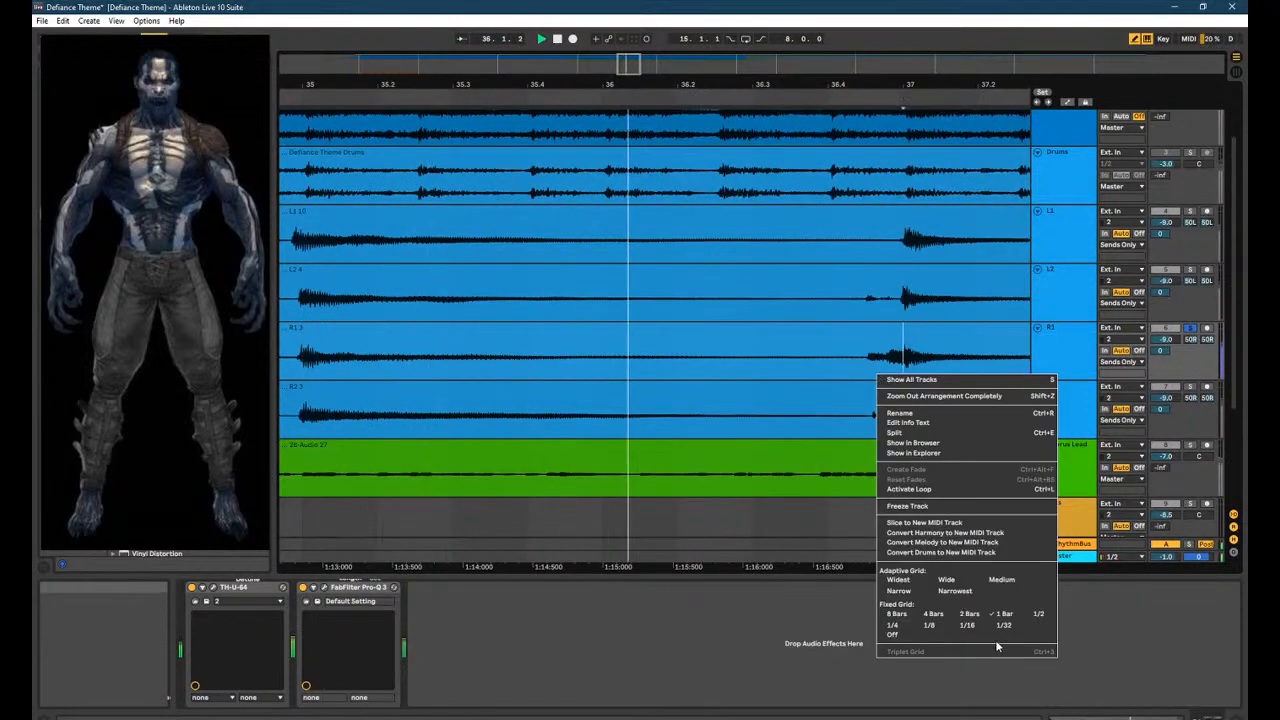
pyautogui.click(937, 631)
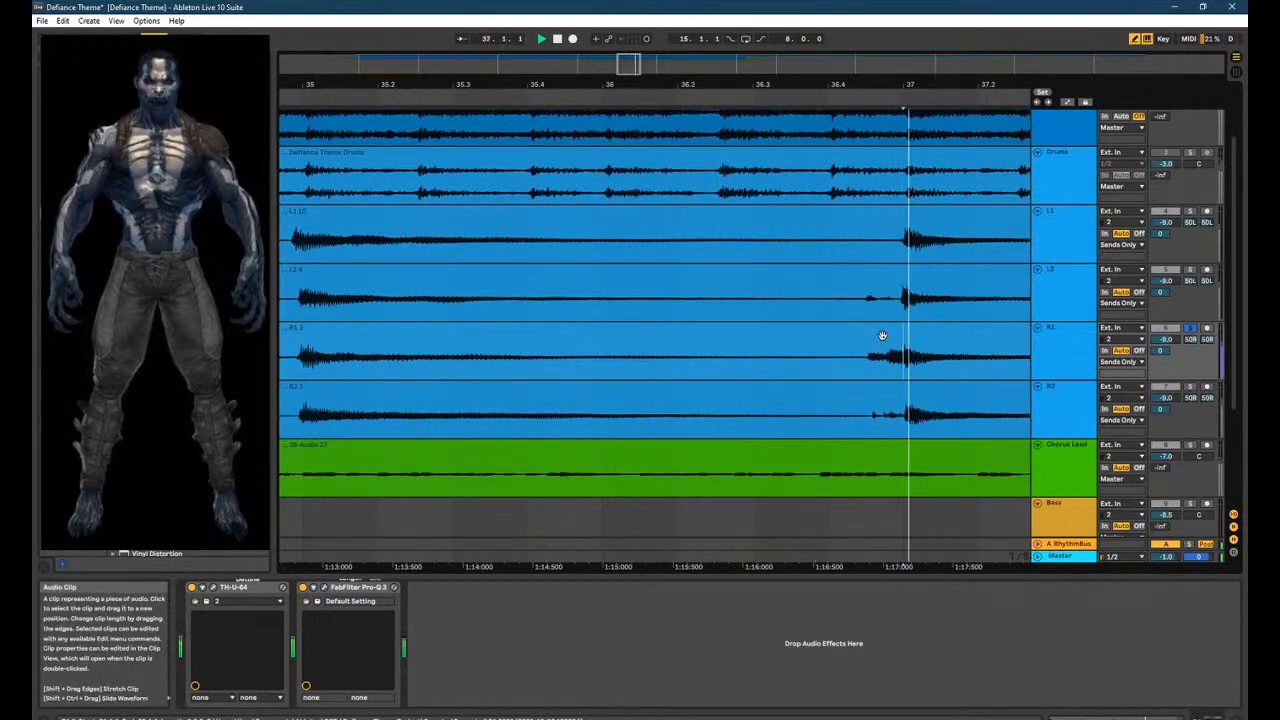
# Stop playback, open the R1 3 clip's waveform and examine its hit at bar 37.
pyautogui.doubleClick(880, 340)
pyautogui.press('space')
pyautogui.click(889, 364)
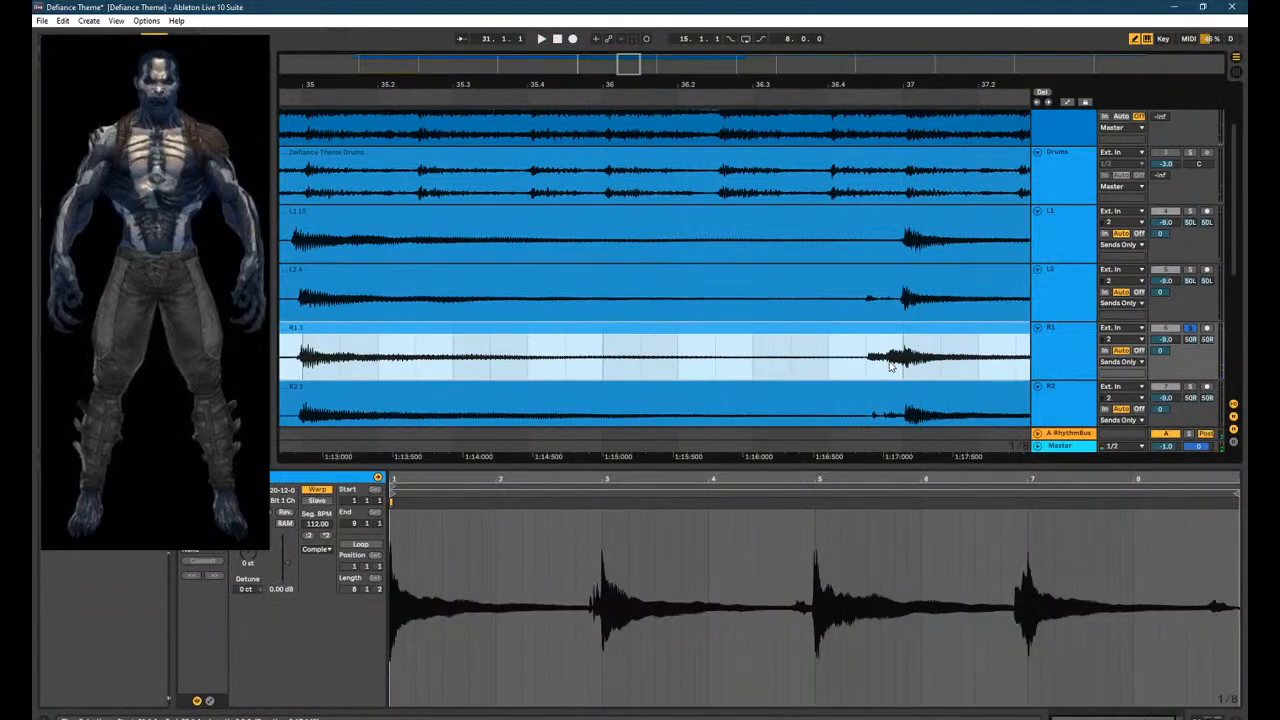
pyautogui.click(891, 366)
pyautogui.scroll(-4, 891, 369)
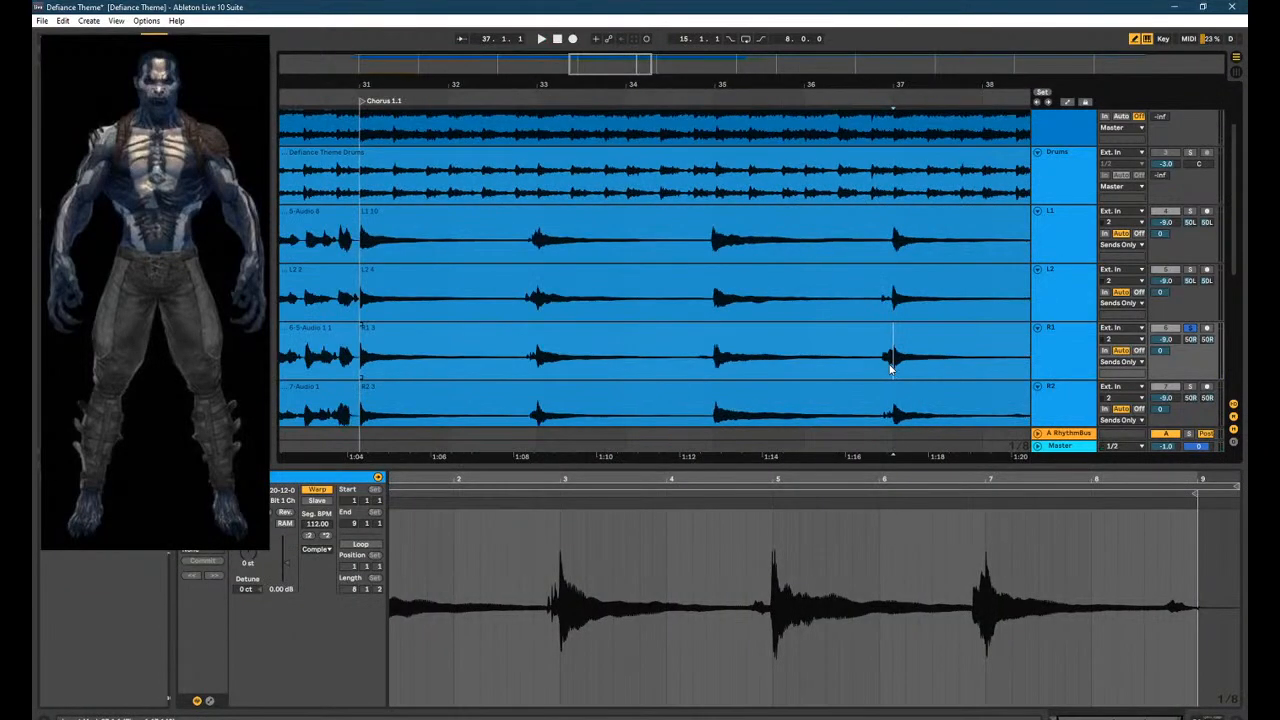
pyautogui.scroll(5, 895, 318)
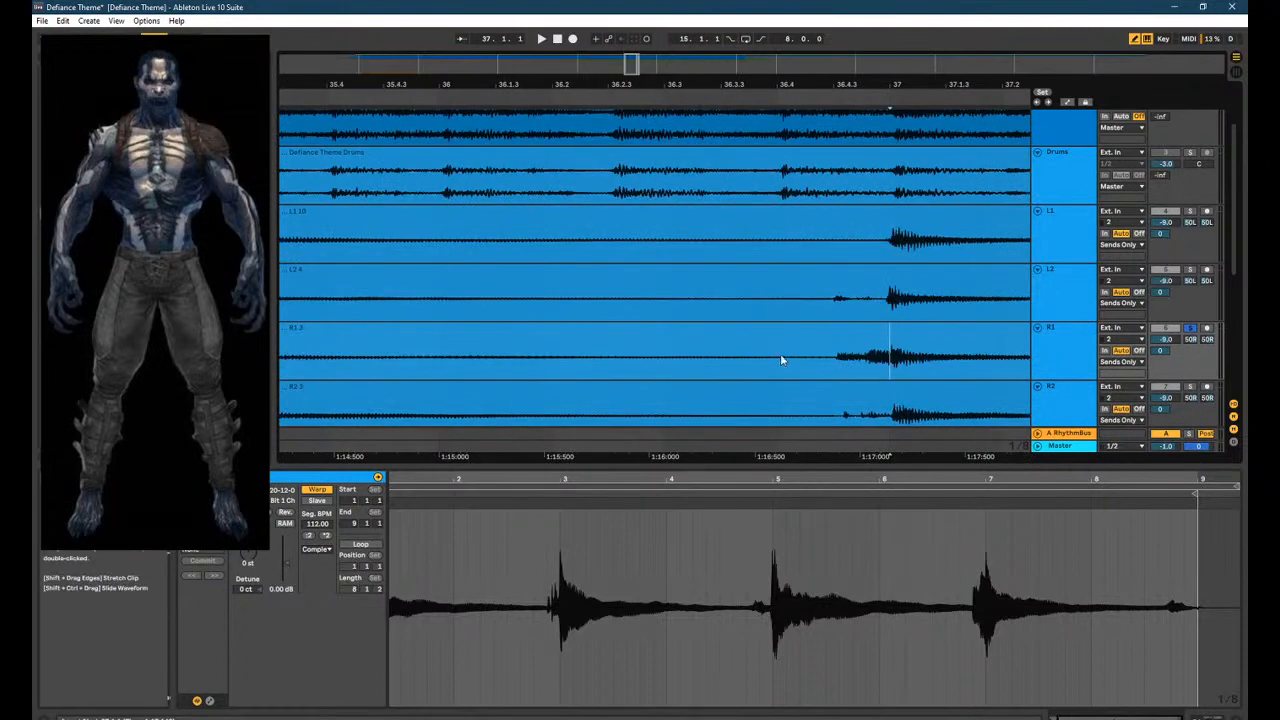
# Replay the soloed R1 part from bar 35 and check the timing of its hit against bar 37.
pyautogui.scroll(-4, 779, 358)
pyautogui.click(544, 363)
pyautogui.press('space')
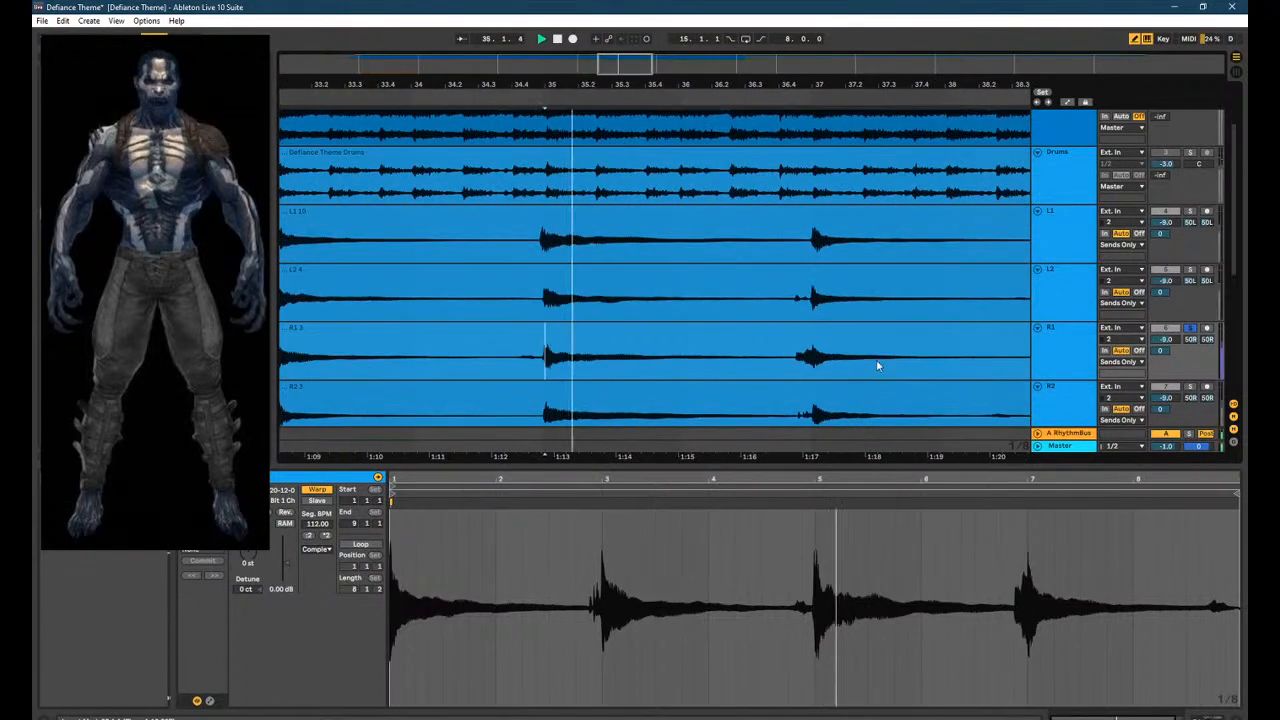
pyautogui.scroll(2, 874, 362)
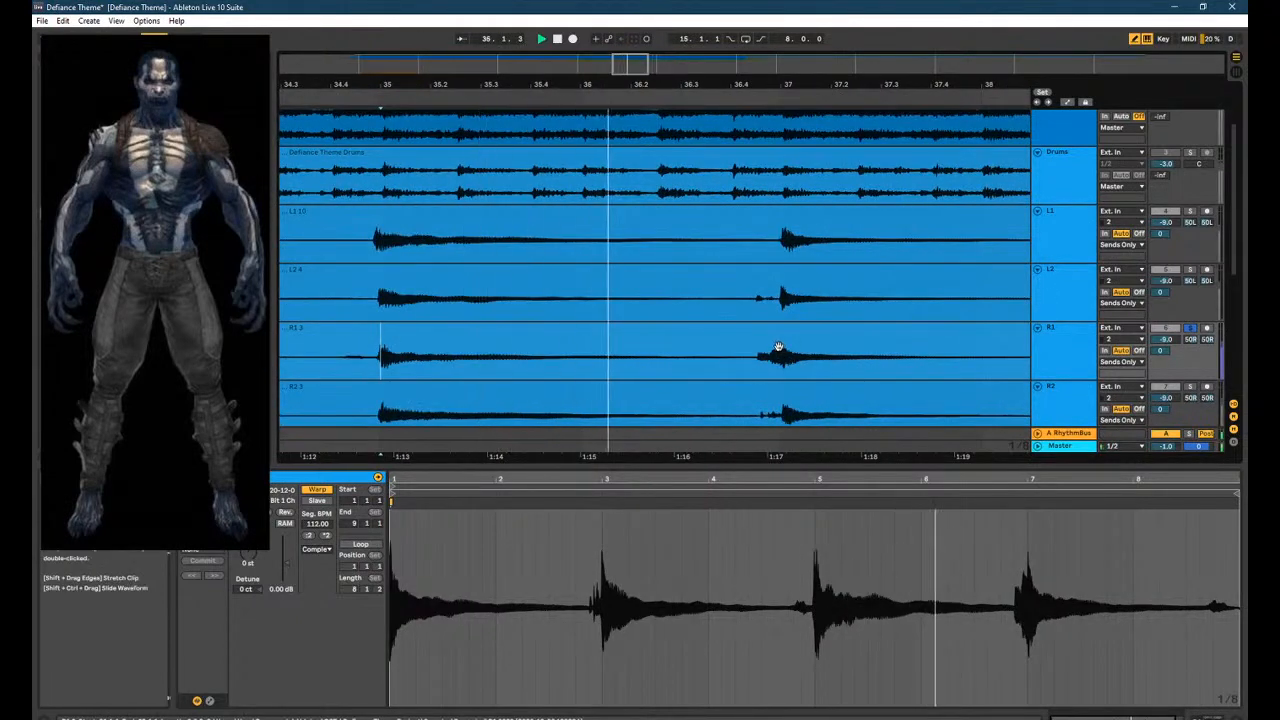
pyautogui.scroll(3, 782, 349)
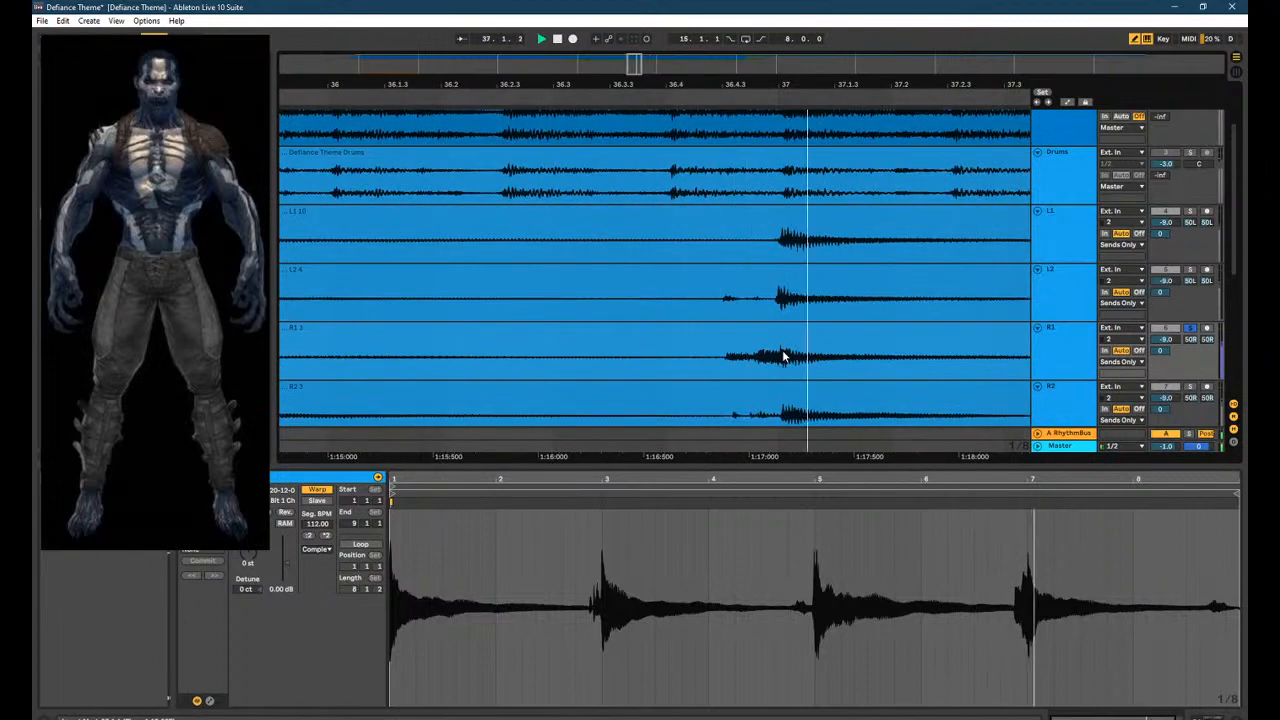
pyautogui.press('space')
# Compare the bar 37 attacks in the L2, L1 and R2 guitar clips.
pyautogui.click(776, 309)
pyautogui.press('space')
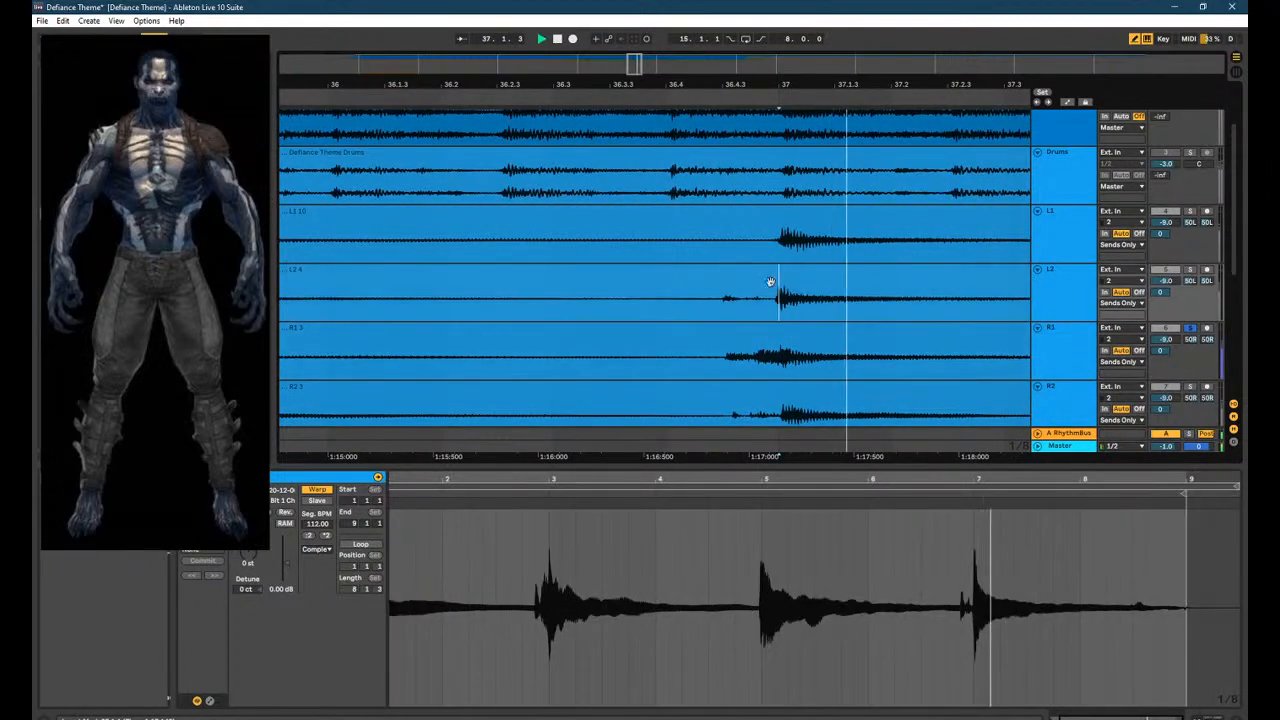
pyautogui.press('space')
pyautogui.click(781, 257)
pyautogui.scroll(-2, 773, 306)
pyautogui.click(786, 386)
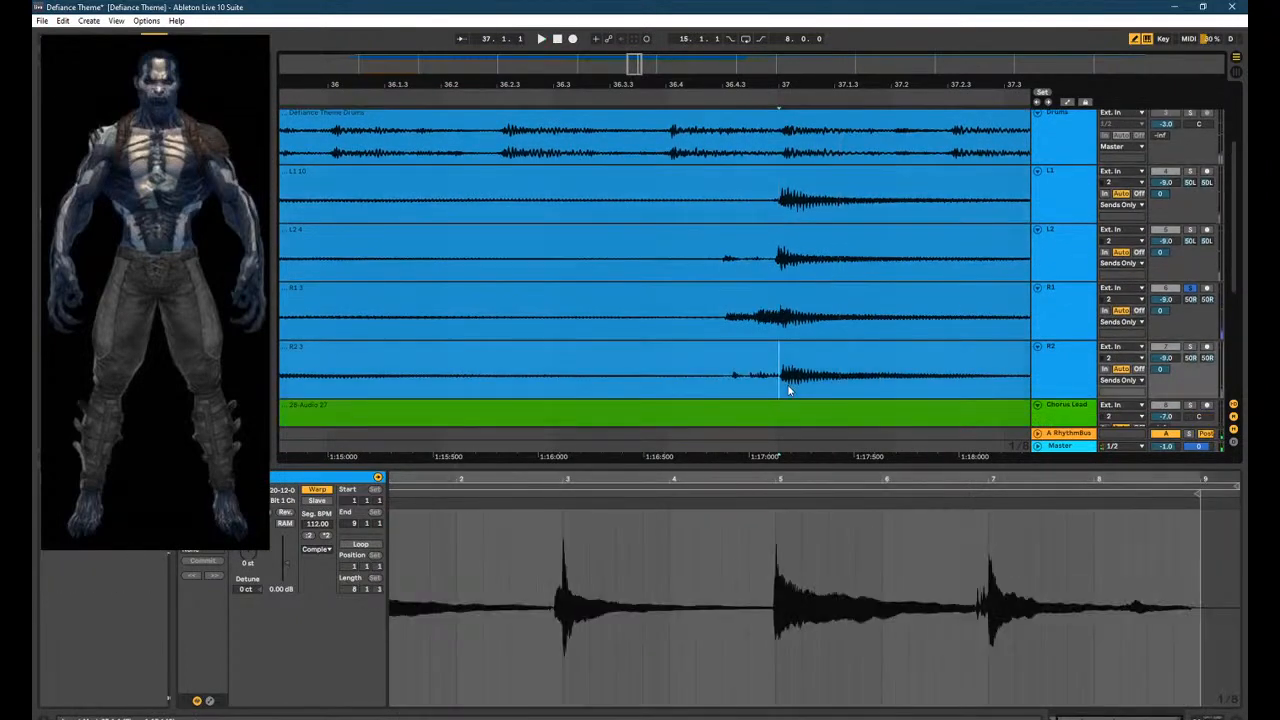
# Unsolo the R1 track and set the arrangement's fixed grid to 1 Bar.
pyautogui.scroll(-4, 626, 357)
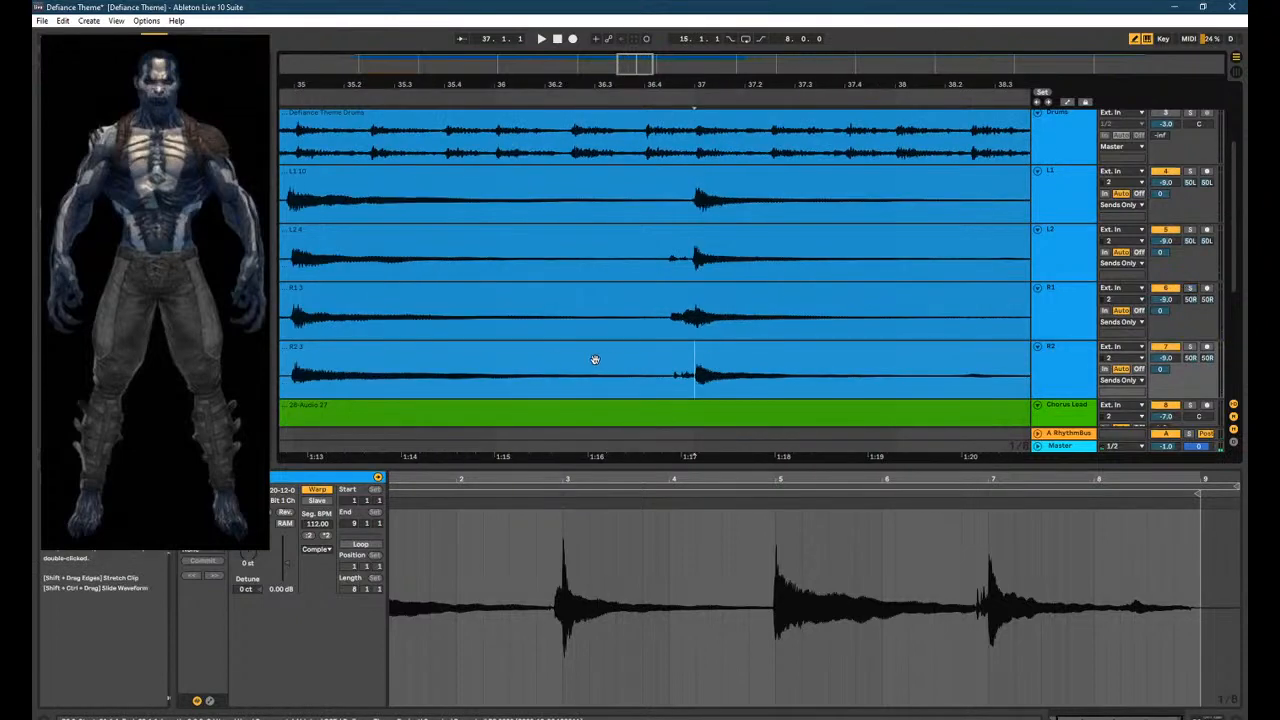
pyautogui.click(425, 319)
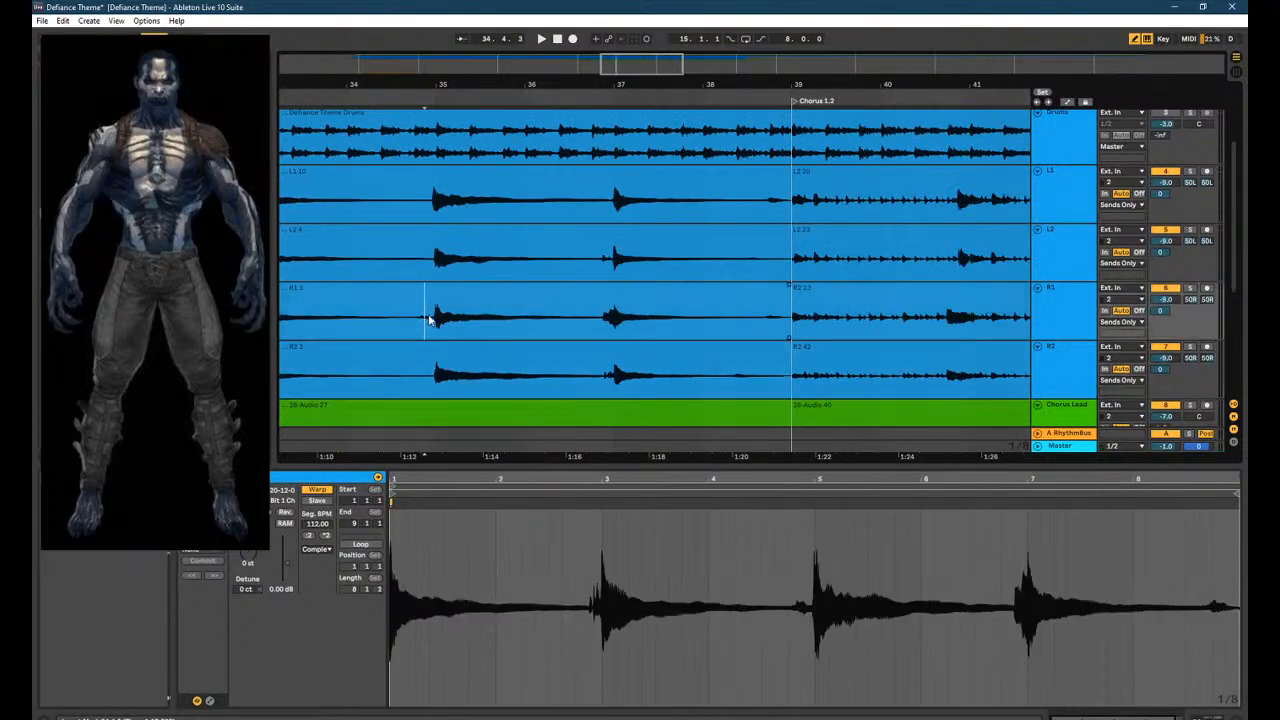
pyautogui.rightClick(437, 321)
pyautogui.click(576, 562)
# Save the Live Set and play the full mix from bar 35, ending in the Session View mixer.
pyautogui.click(1063, 327)
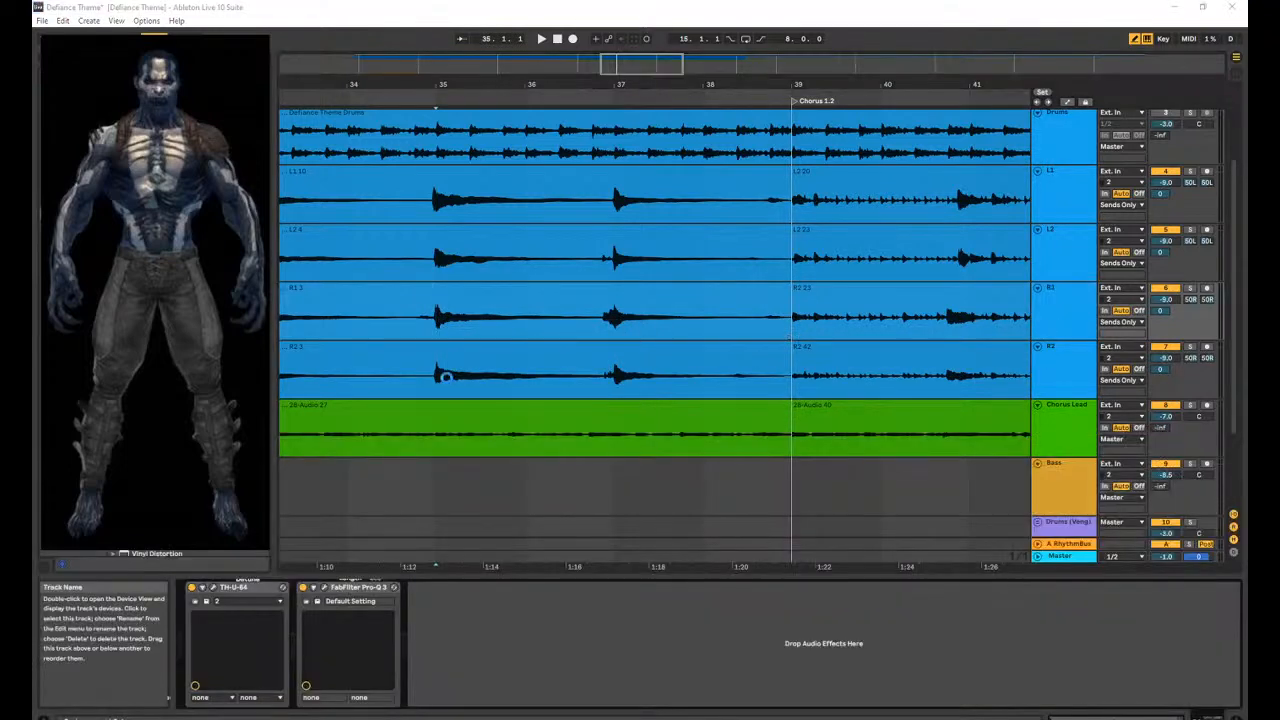
pyautogui.scroll(1, 430, 325)
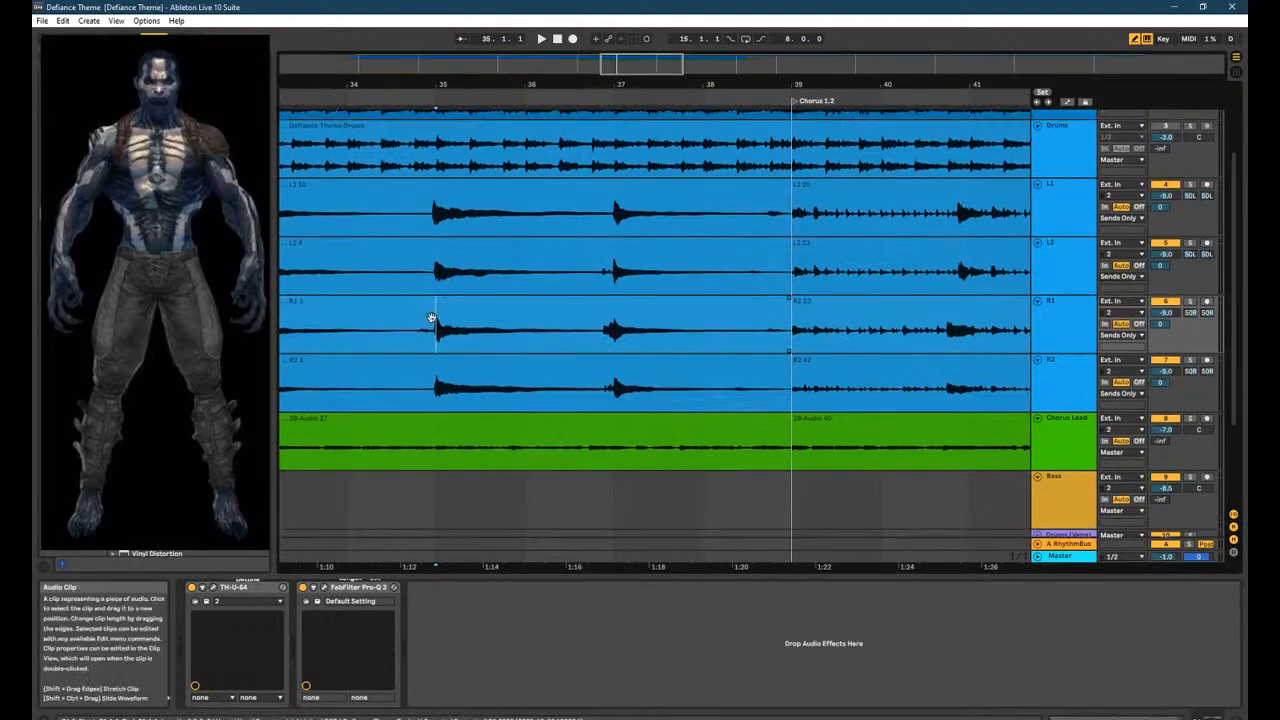
pyautogui.press('space')
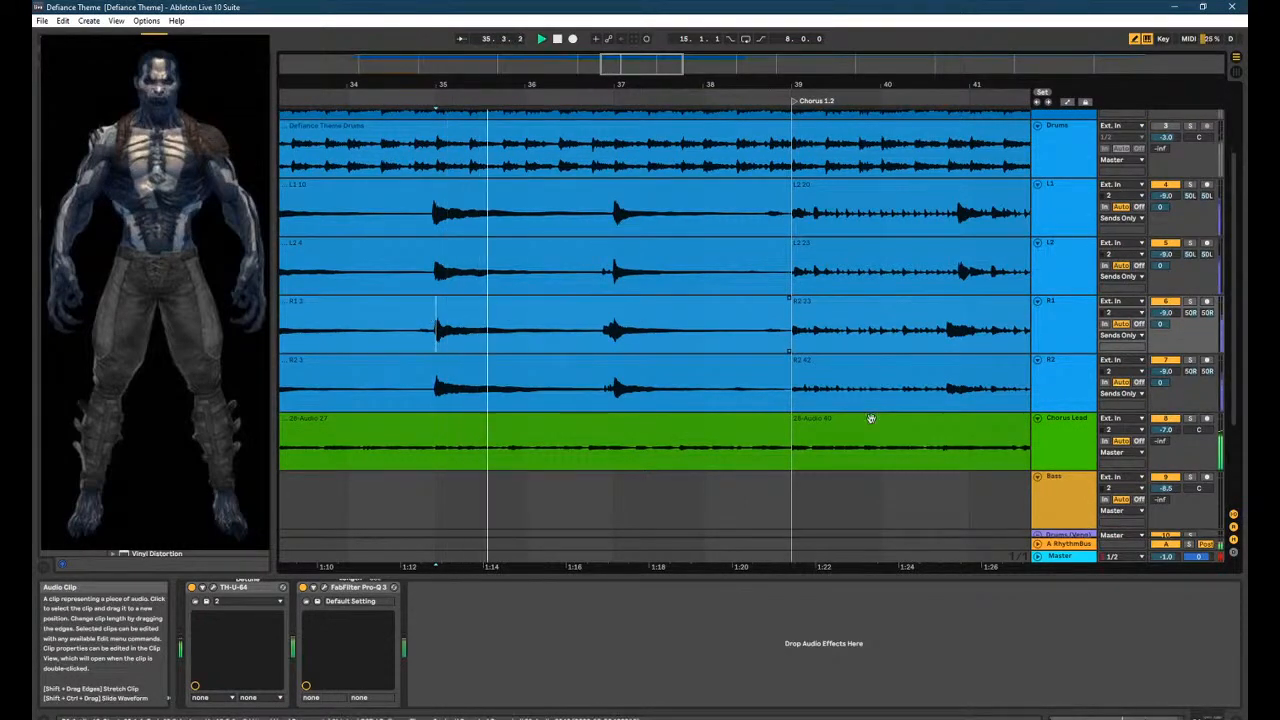
pyautogui.press('Tab')
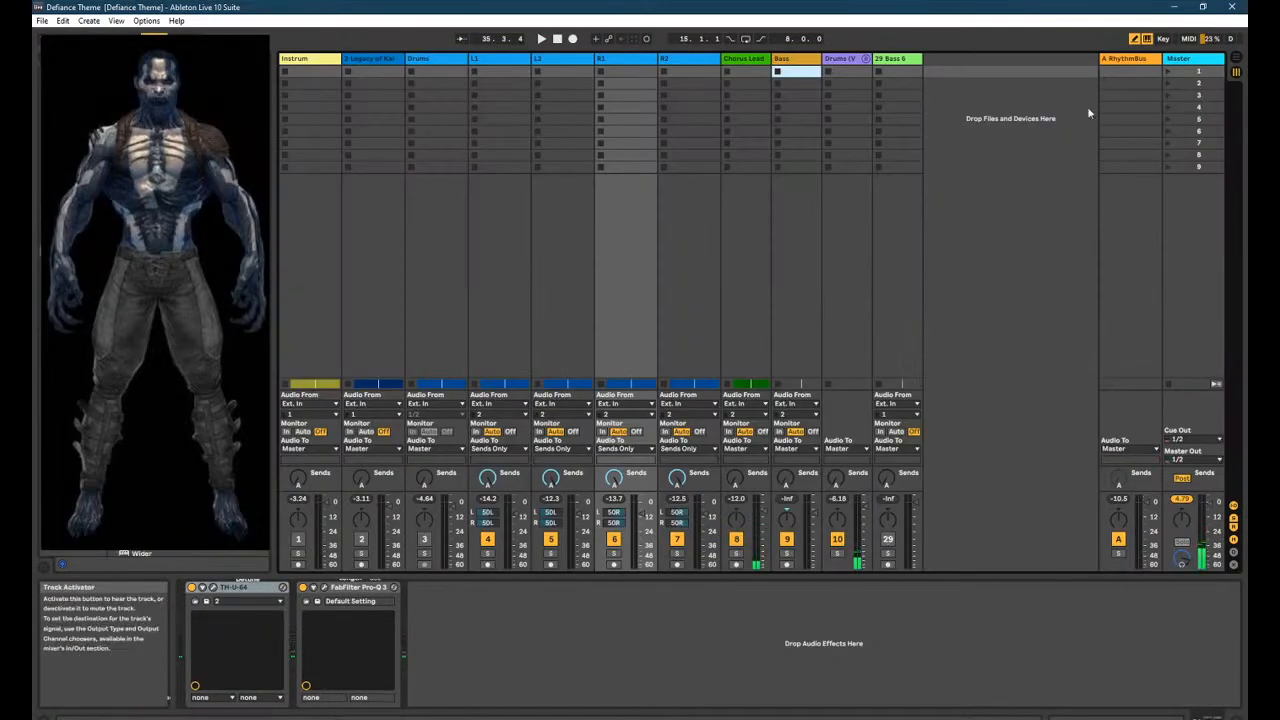
# Set the Master track's Utility gain to 4.00 dB and return to the Arrangement View.
pyautogui.click(1204, 62)
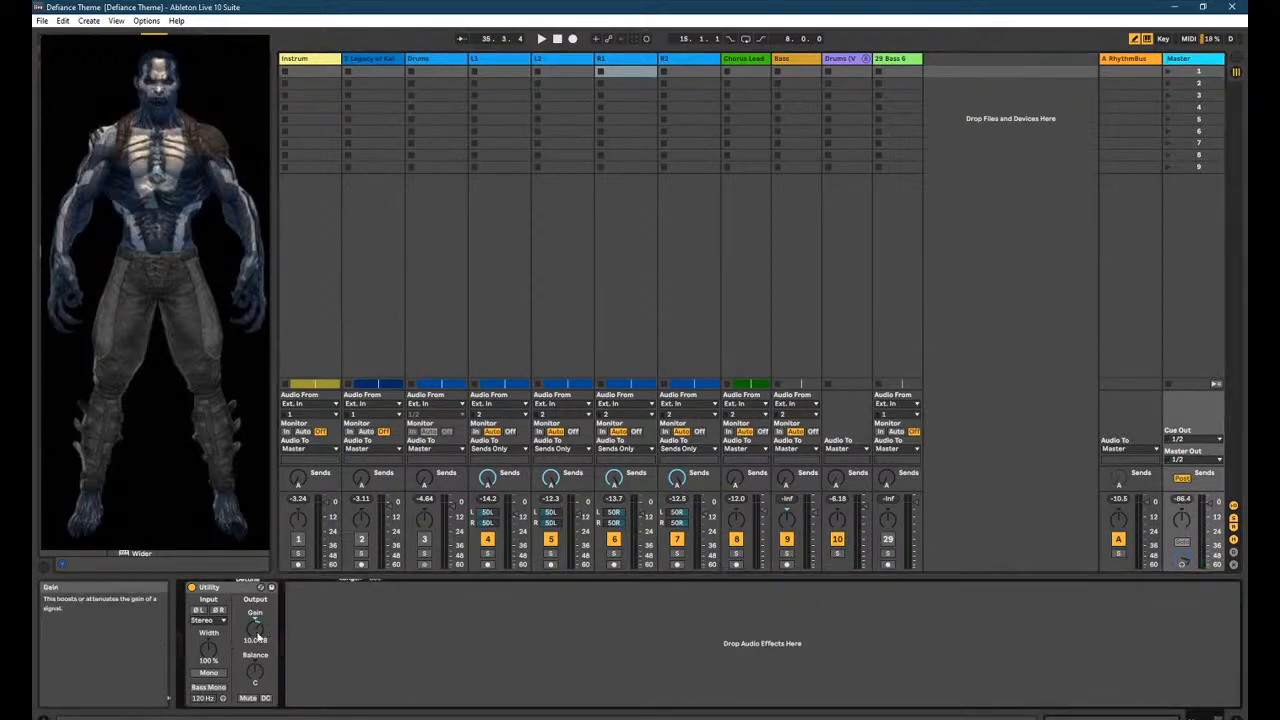
pyautogui.press('Tab')
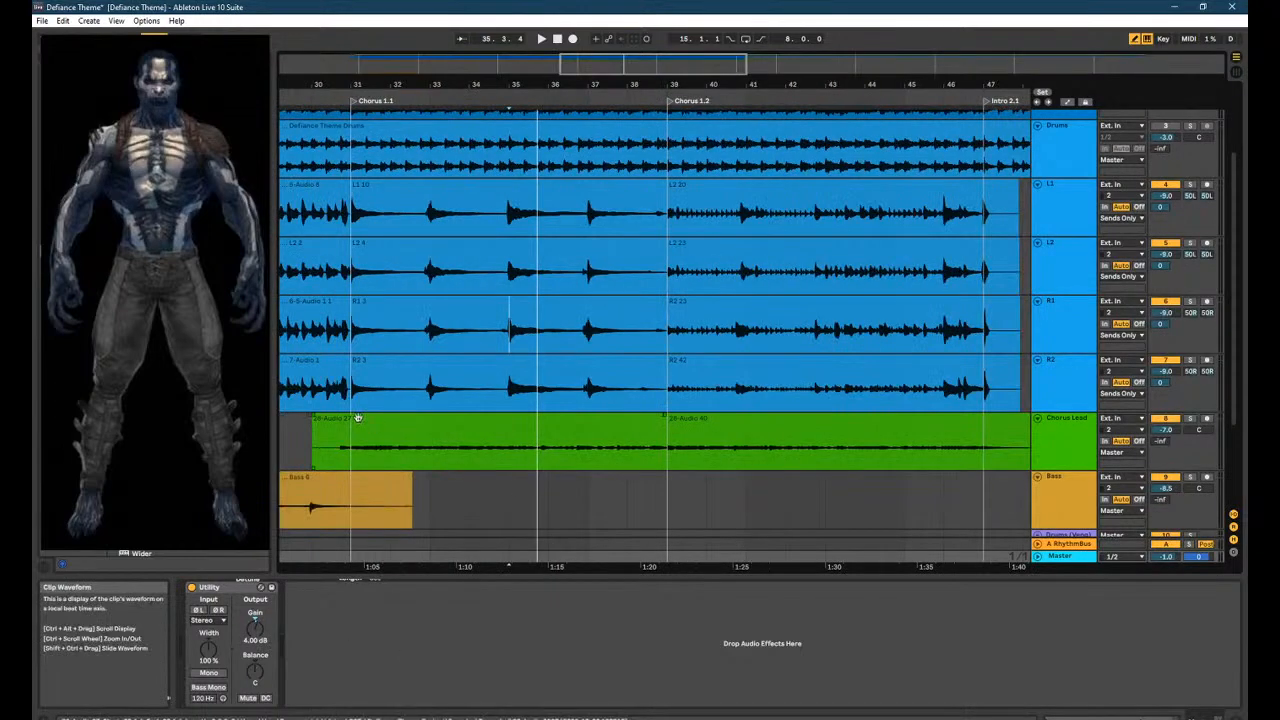
# Play the mix from just before Chorus 1.1 up to Chorus 1.2 and inspect the guitar hits around bar 35.
pyautogui.scroll(-3, 351, 457)
pyautogui.click(351, 457)
pyautogui.press('space')
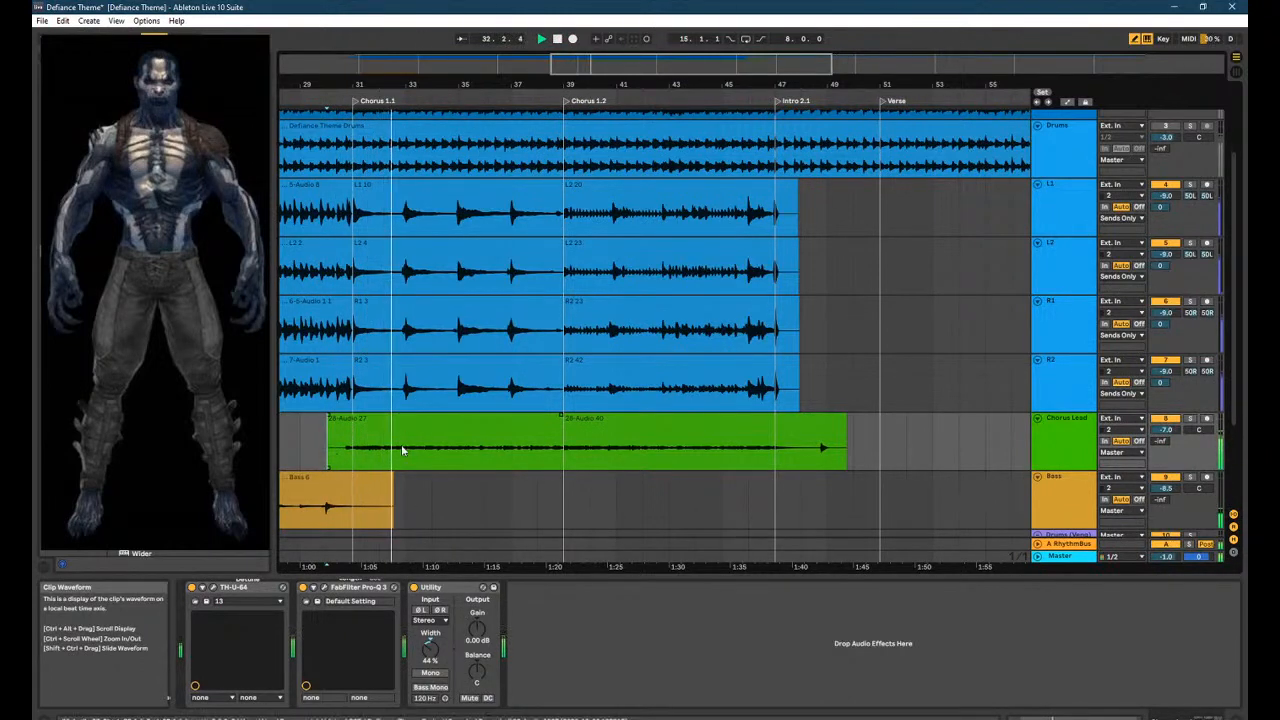
pyautogui.scroll(5, 425, 400)
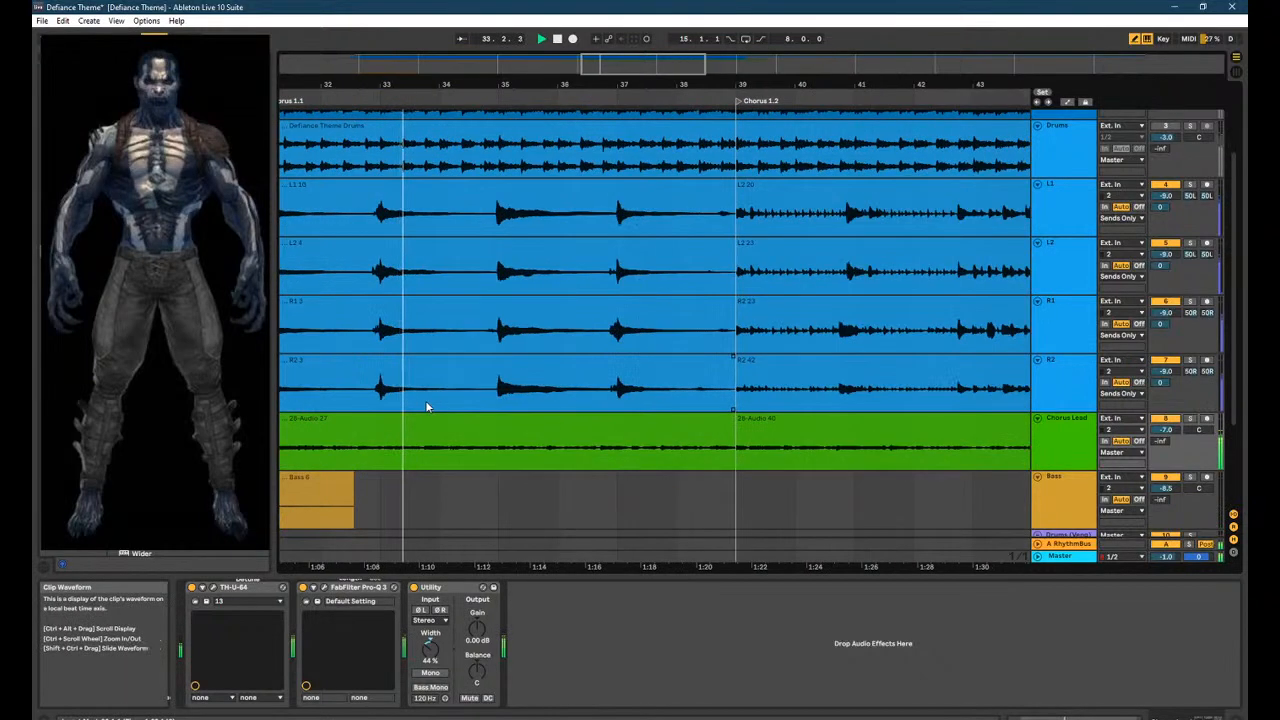
pyautogui.scroll(5, 613, 393)
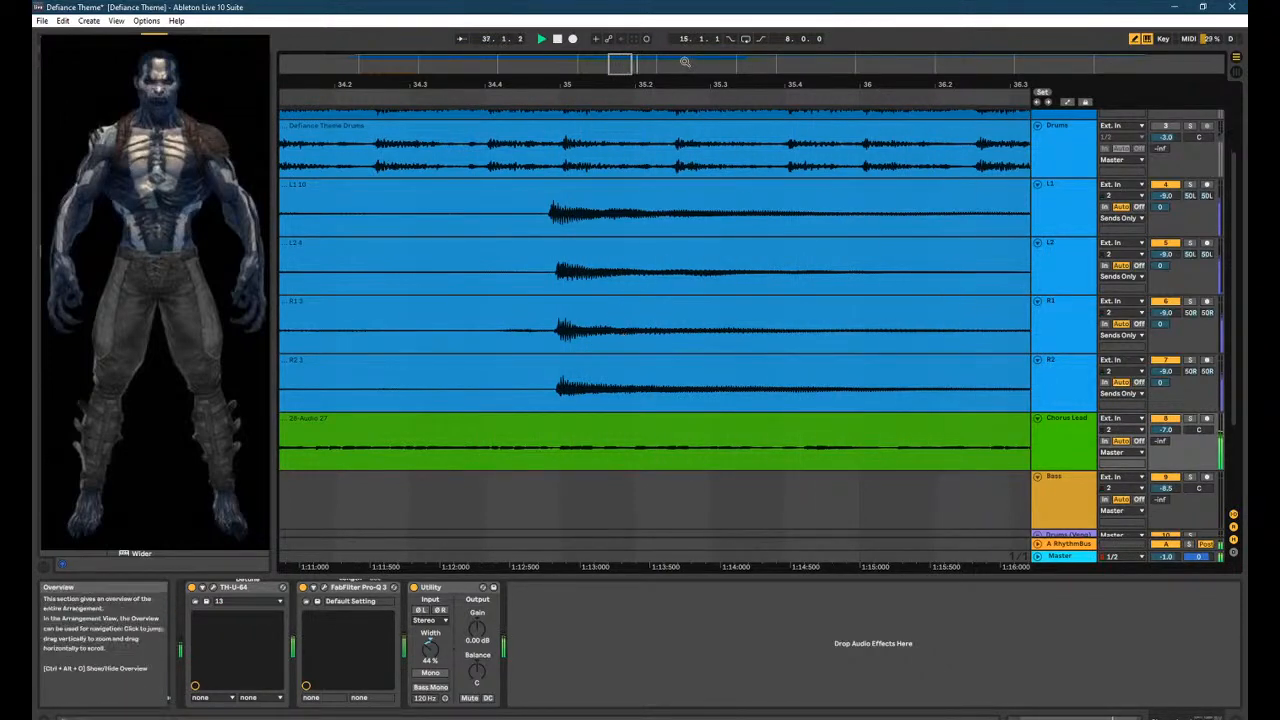
pyautogui.moveTo(620, 57); pyautogui.dragTo(656, 57)
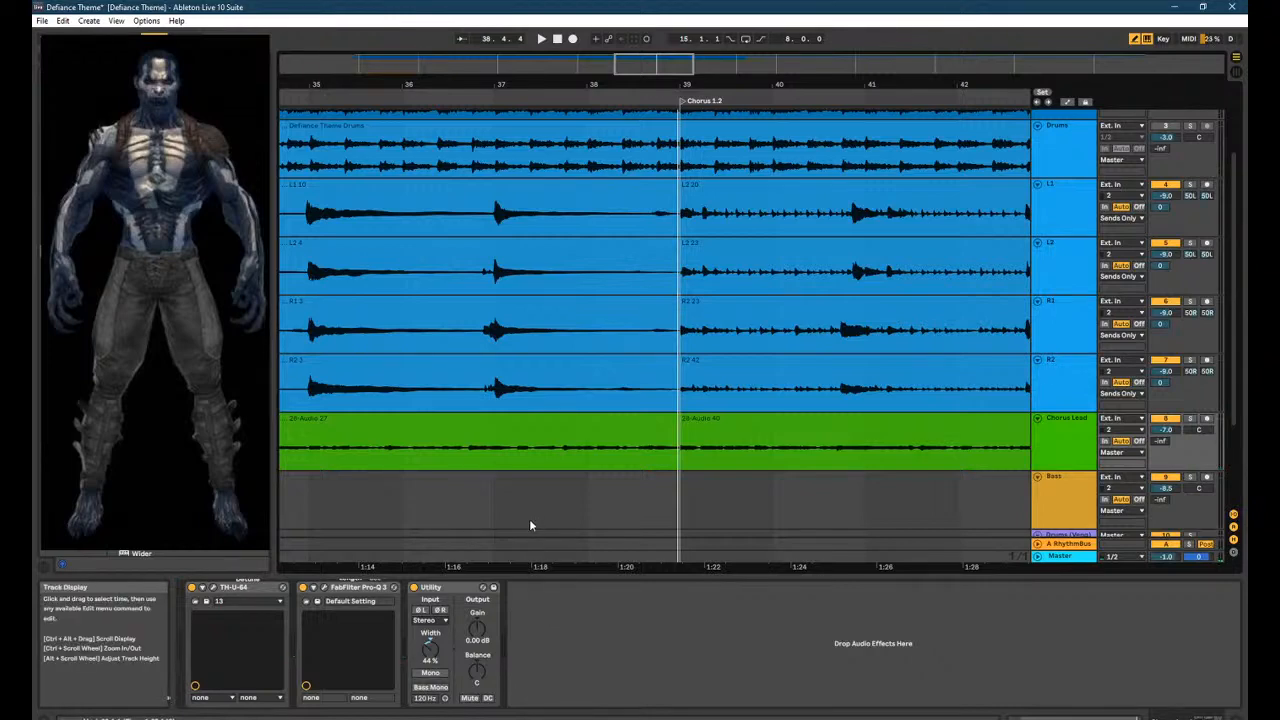
# Look over the tracks around Chorus 1.2 and place the insert marker at bar 31 on the Bass track.
pyautogui.scroll(-5, 656, 381)
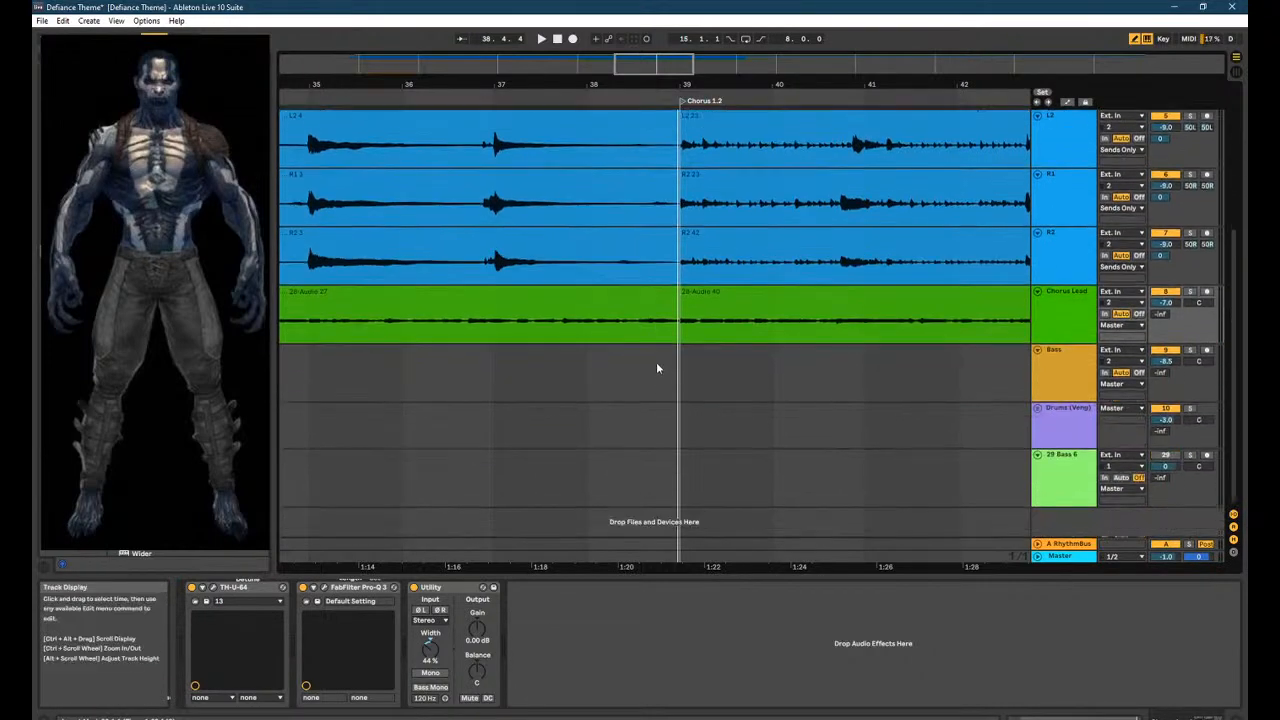
pyautogui.scroll(3, 849, 295)
pyautogui.moveTo(641, 62); pyautogui.dragTo(634, 44)
pyautogui.scroll(-2, 373, 500)
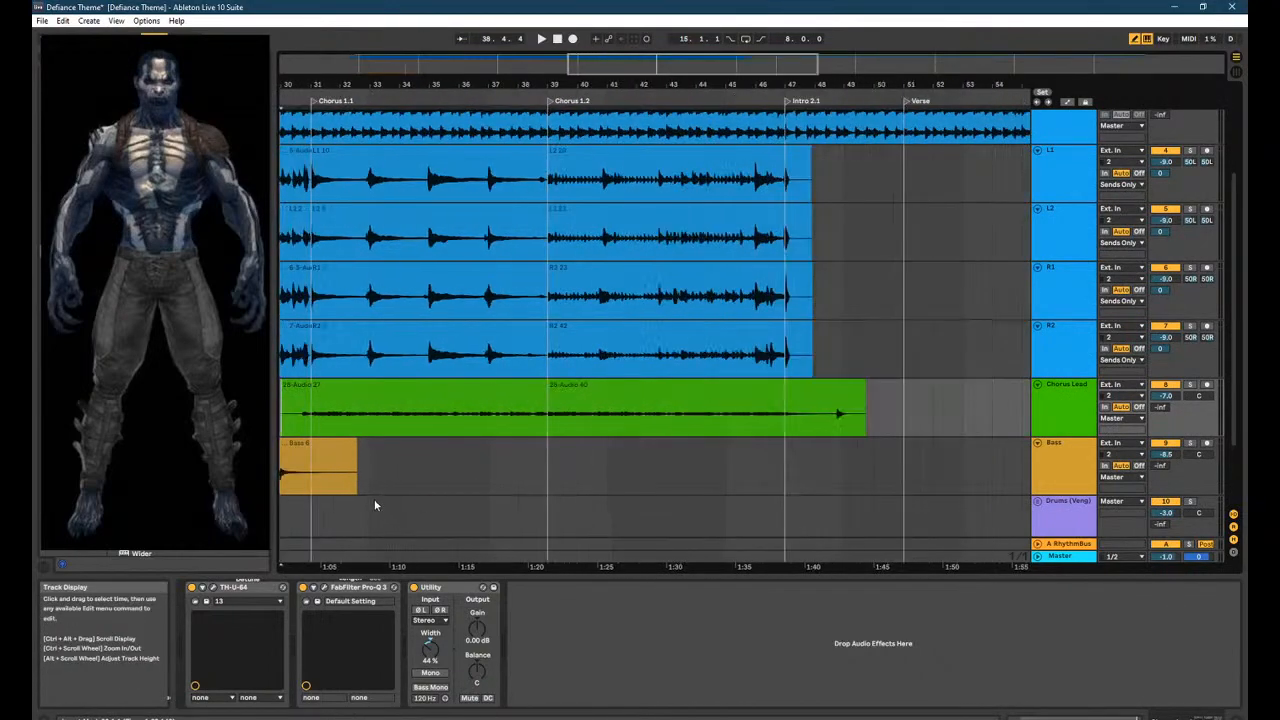
pyautogui.click(318, 474)
pyautogui.scroll(-3, 1108, 463)
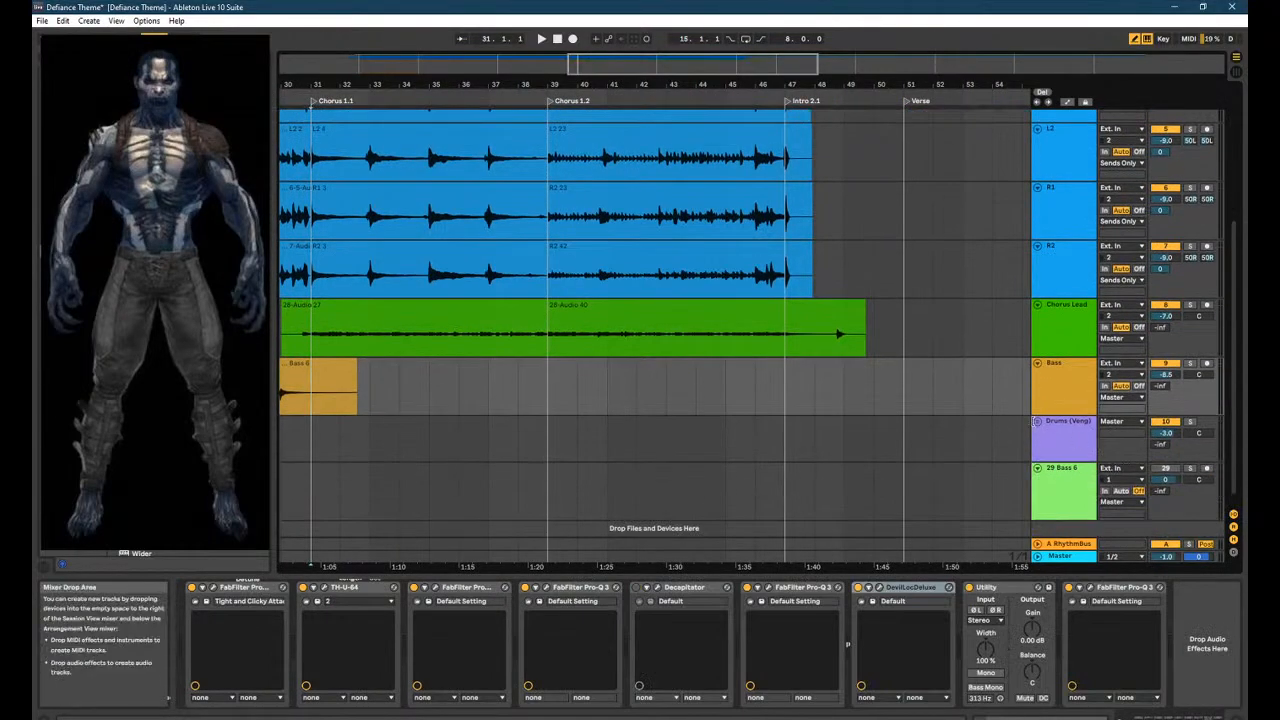
# Unfold the Drums (Veng) group and open Superior Drummer 3 on its 11 Superior track, briefly playing from bar 31.
pyautogui.click(1037, 421)
pyautogui.scroll(-4, 1051, 467)
pyautogui.click(1066, 366)
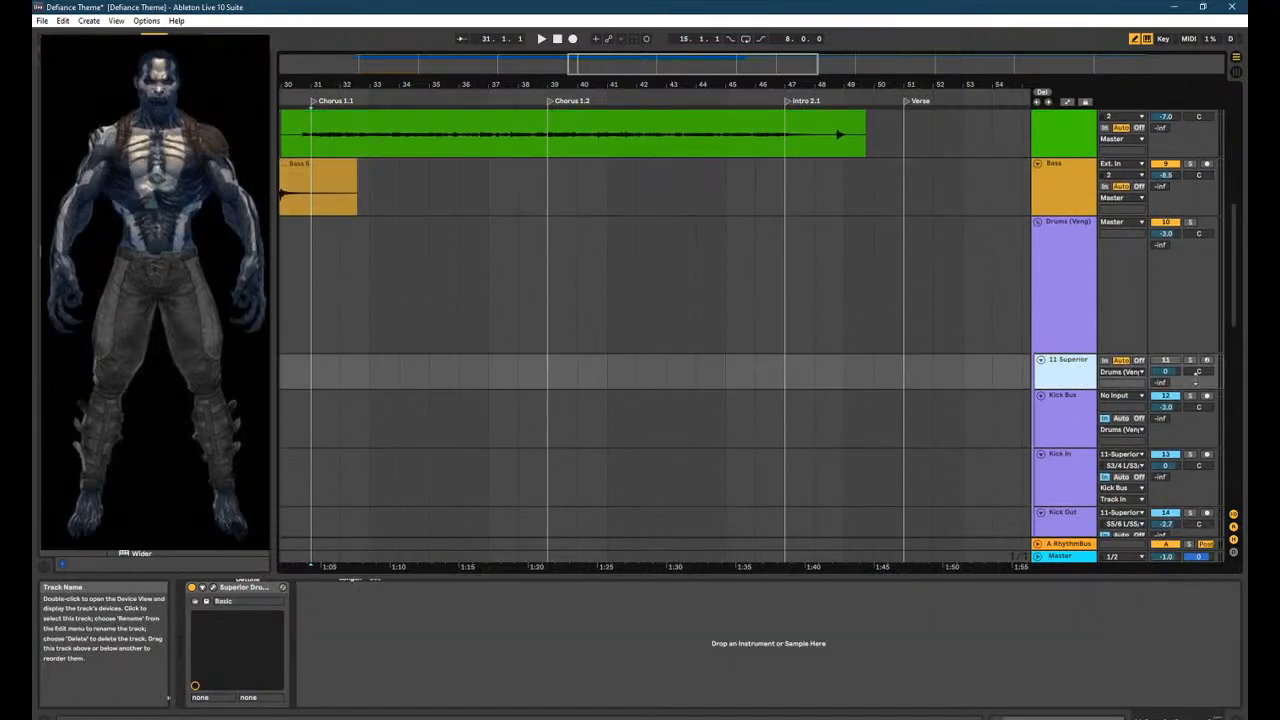
pyautogui.click(211, 589)
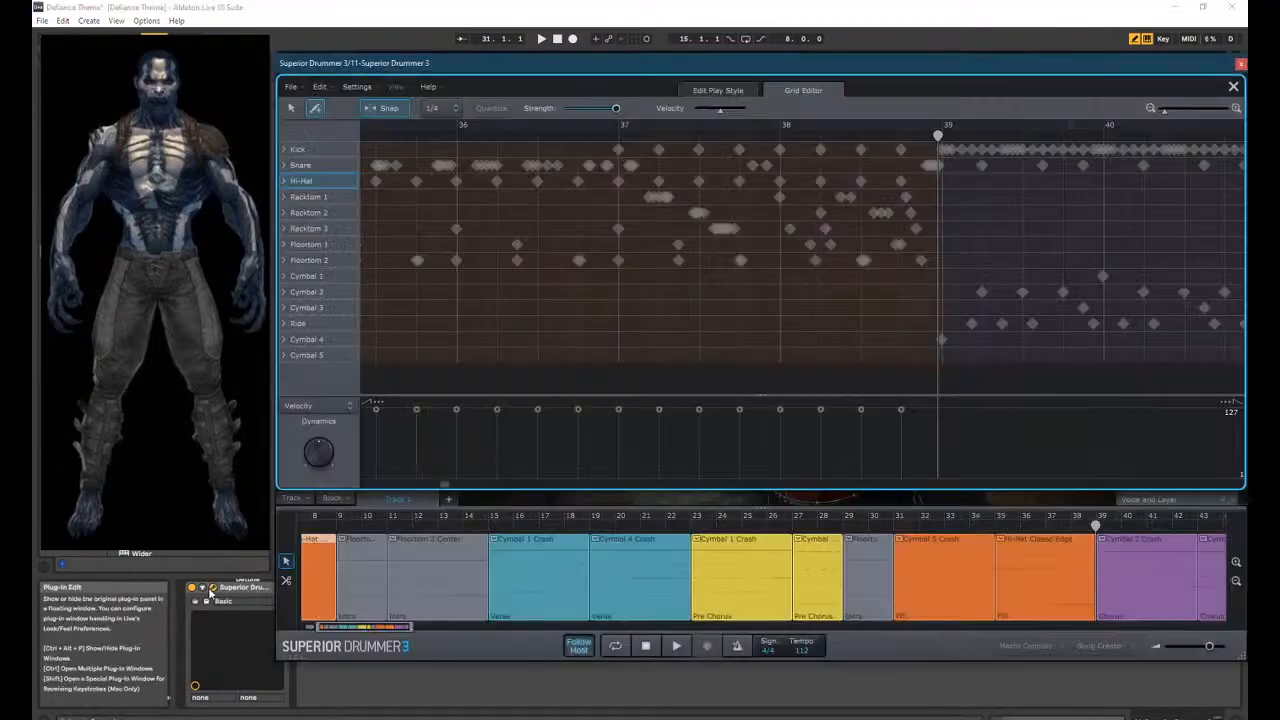
pyautogui.press('space')
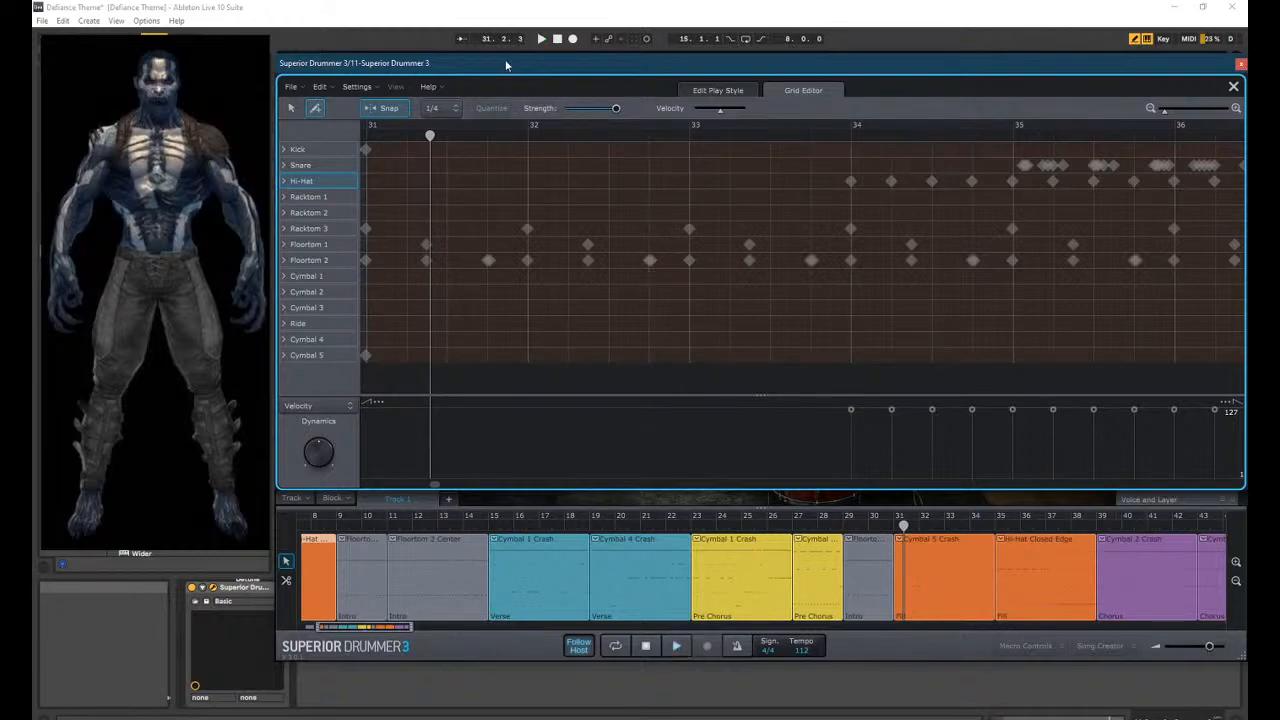
pyautogui.moveTo(506, 65); pyautogui.dragTo(317, 38)
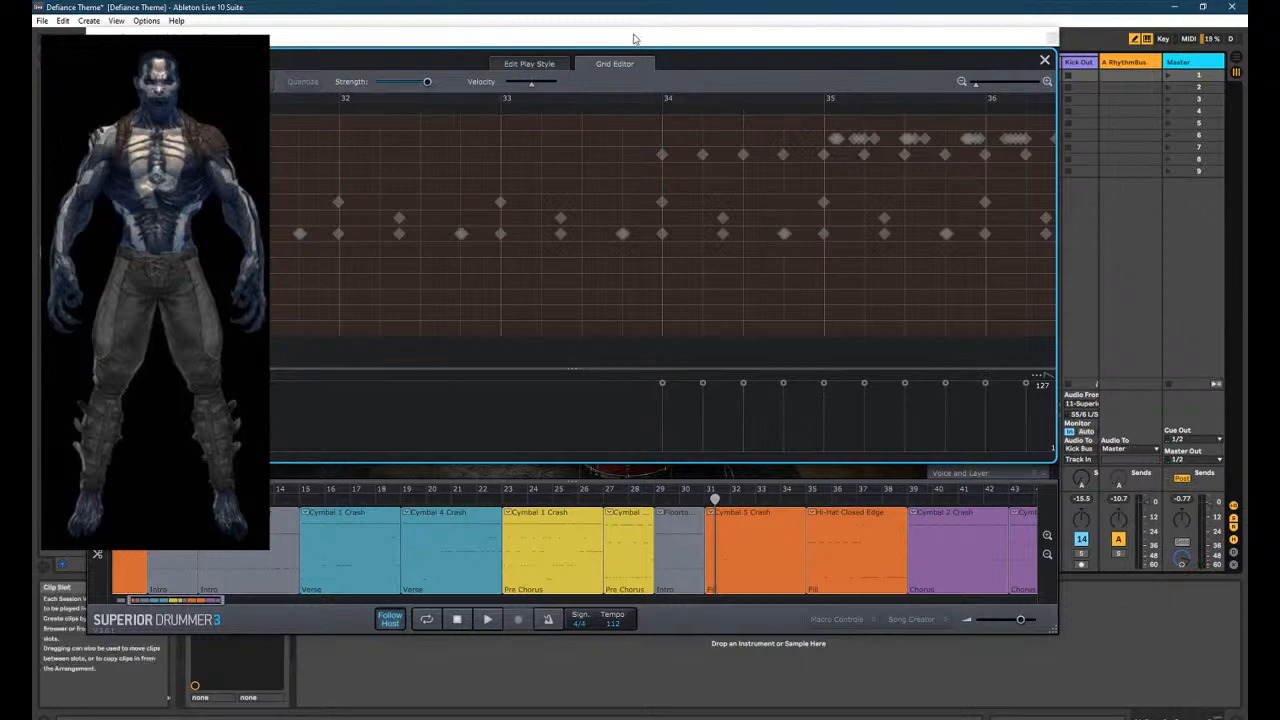
# Check the Master track's Utility settings while switching between the Session and Arrangement Views.
pyautogui.click(1183, 61)
pyautogui.press('Tab')
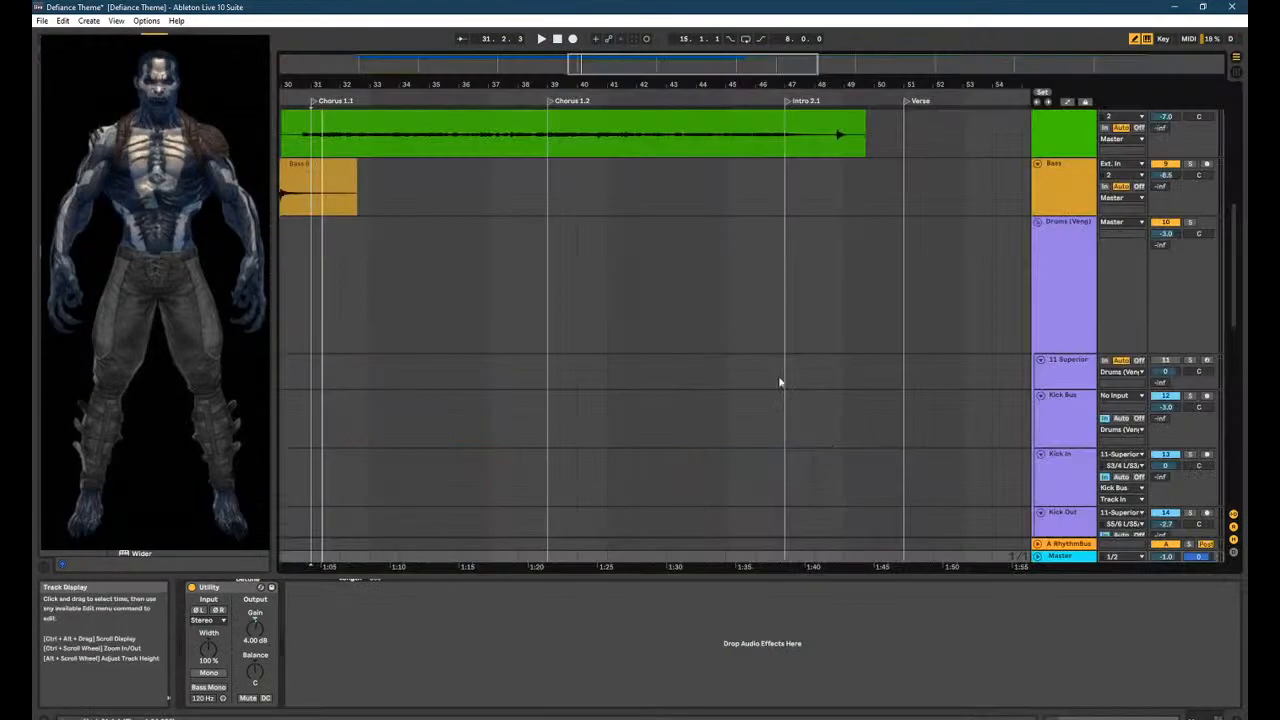
pyautogui.press('Tab')
pyautogui.press('Tab')
# Solo the Drums (Veng) group and play it from bar 31, checking its level in the Session View mixer.
pyautogui.click(1065, 340)
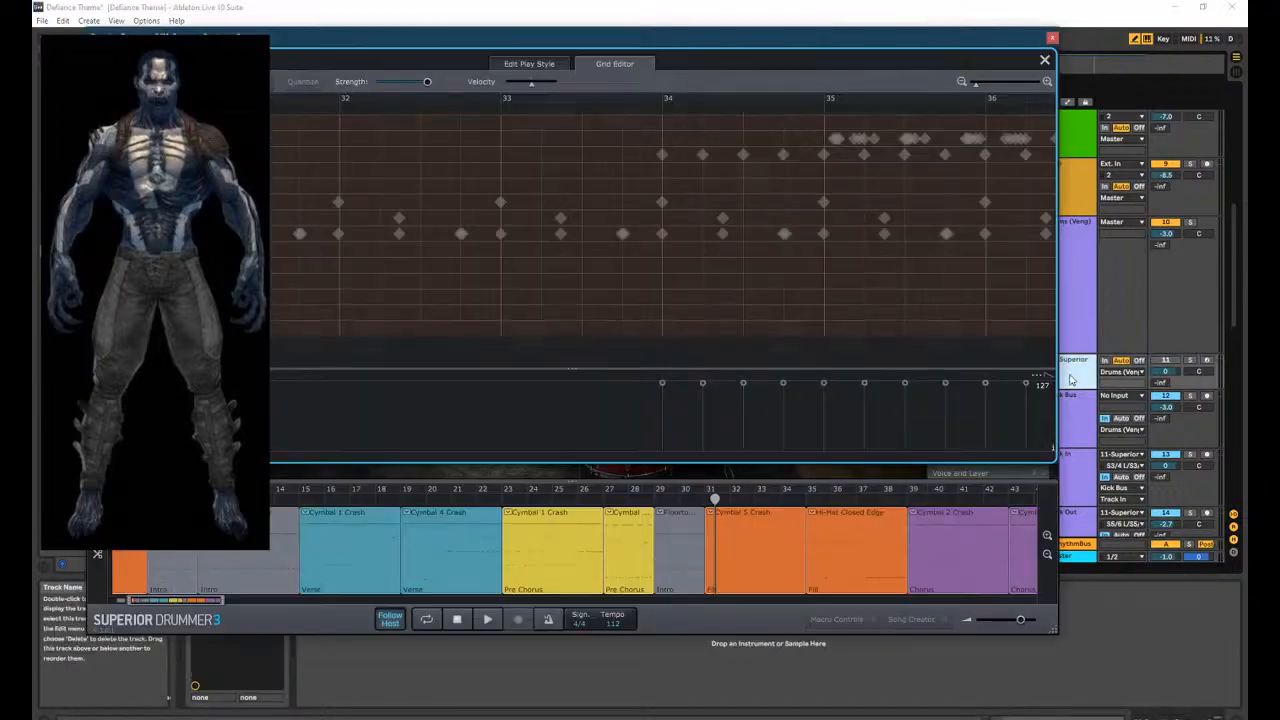
pyautogui.moveTo(766, 42); pyautogui.dragTo(620, 121)
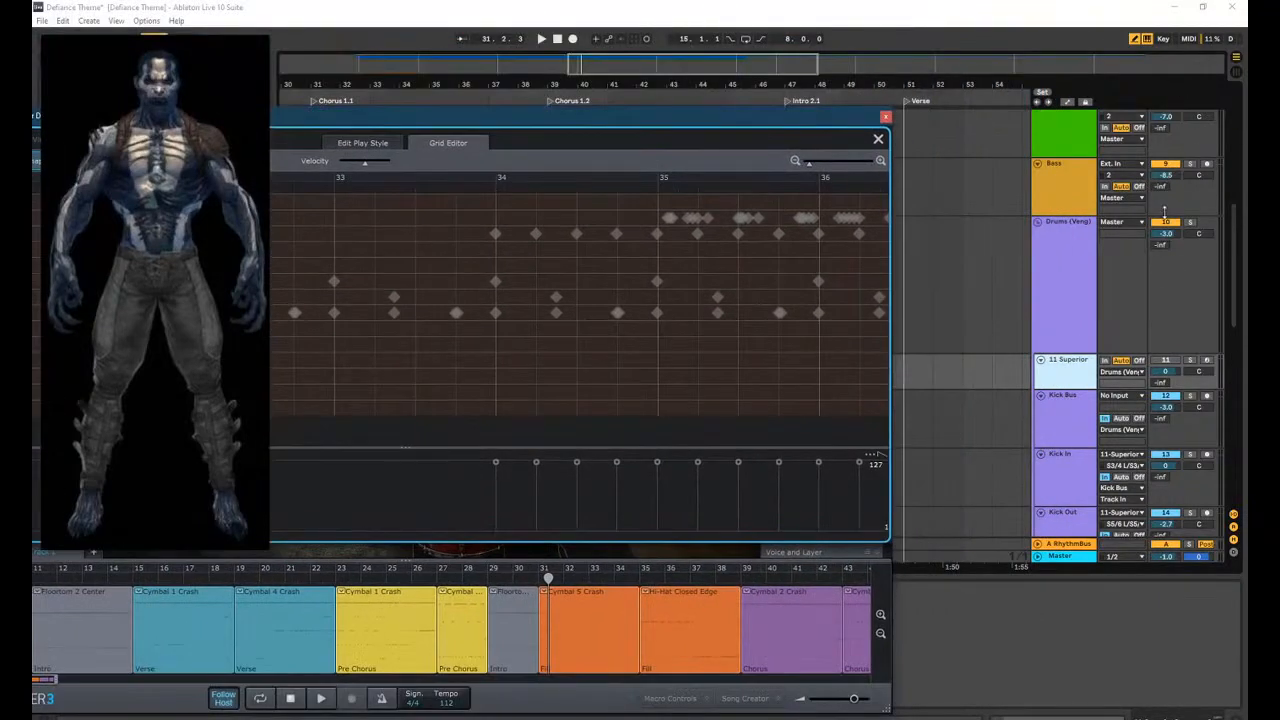
pyautogui.click(1189, 224)
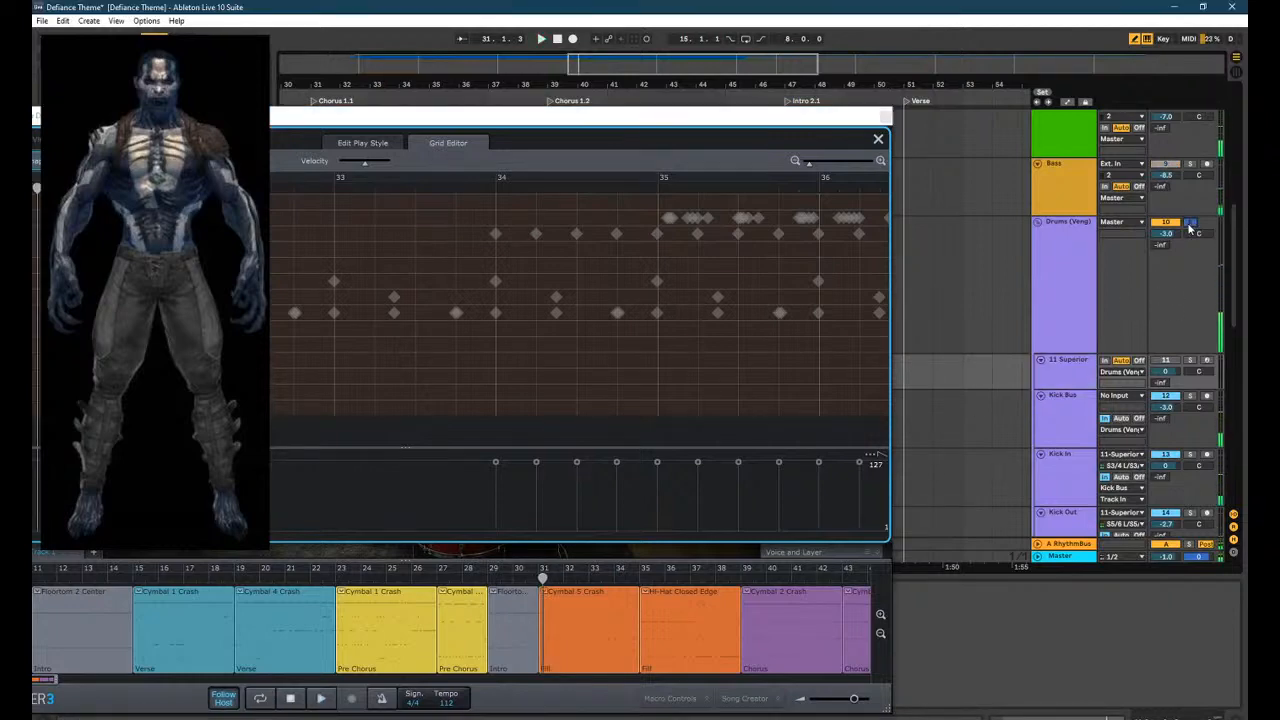
pyautogui.press('Tab')
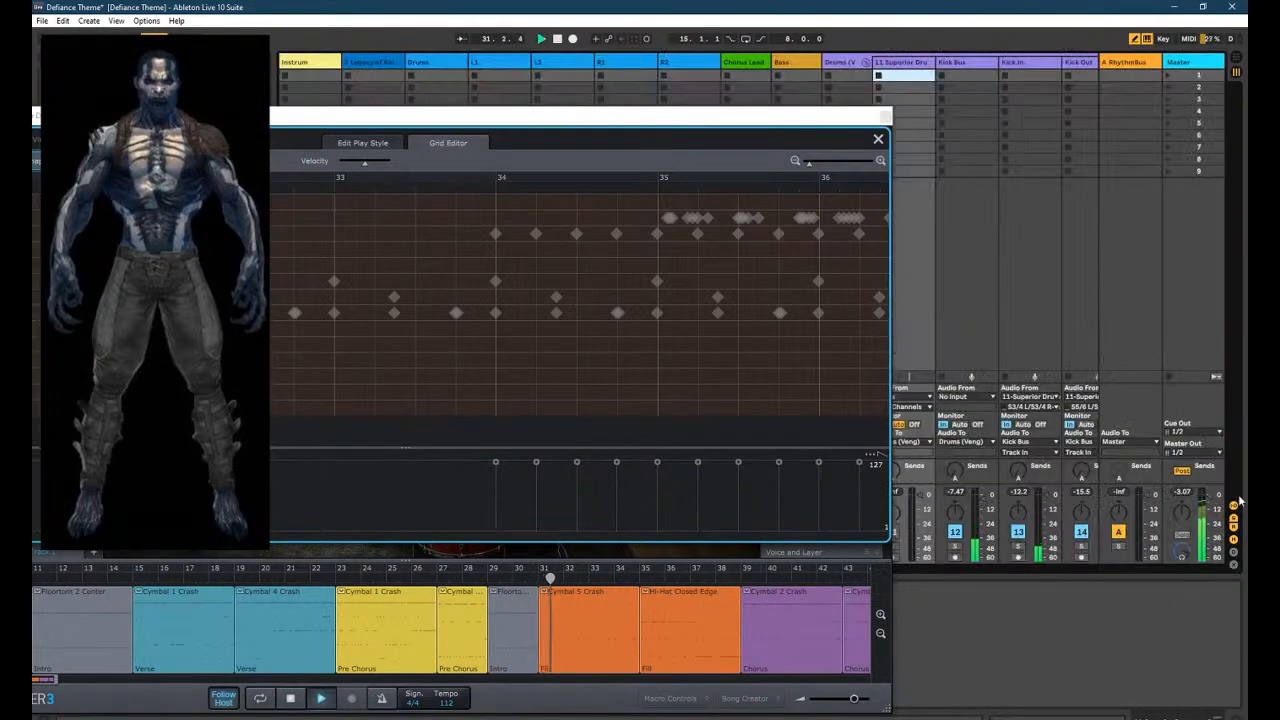
pyautogui.moveTo(479, 114); pyautogui.dragTo(302, 126)
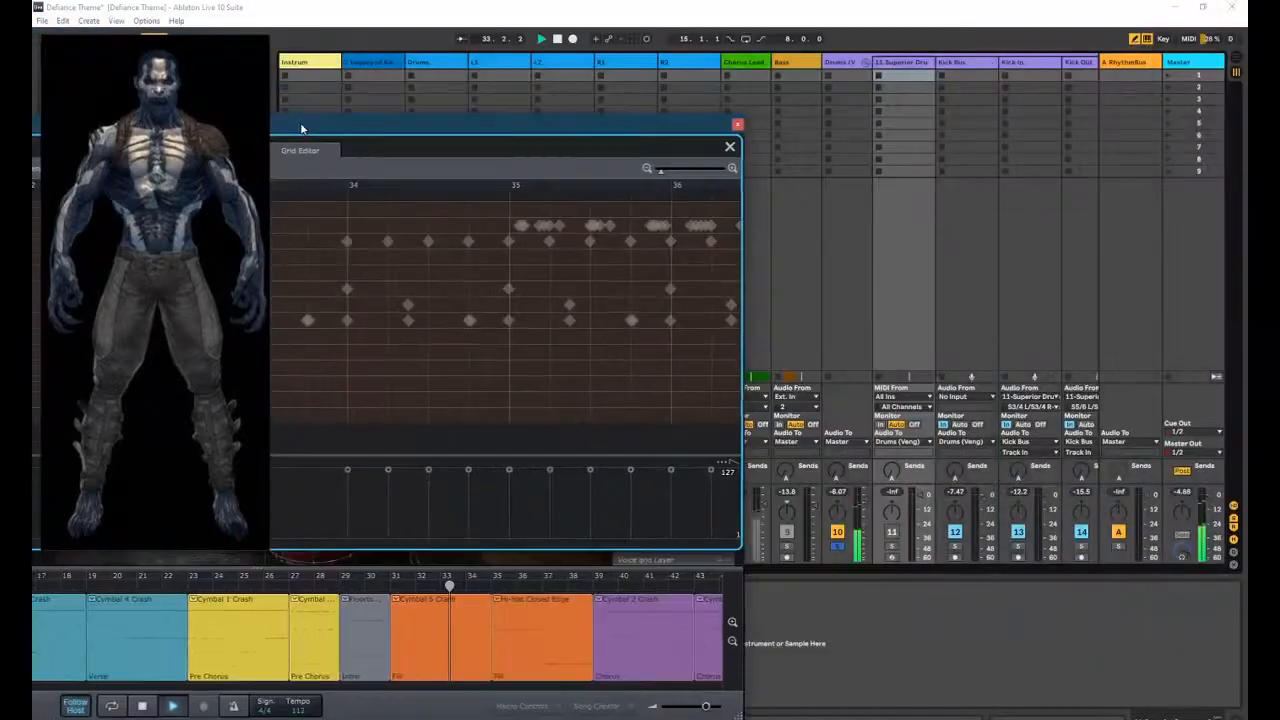
# Raise the Master track's Utility gain to 6.00 dB for the soloed drums and return to the Arrangement View.
pyautogui.click(1193, 65)
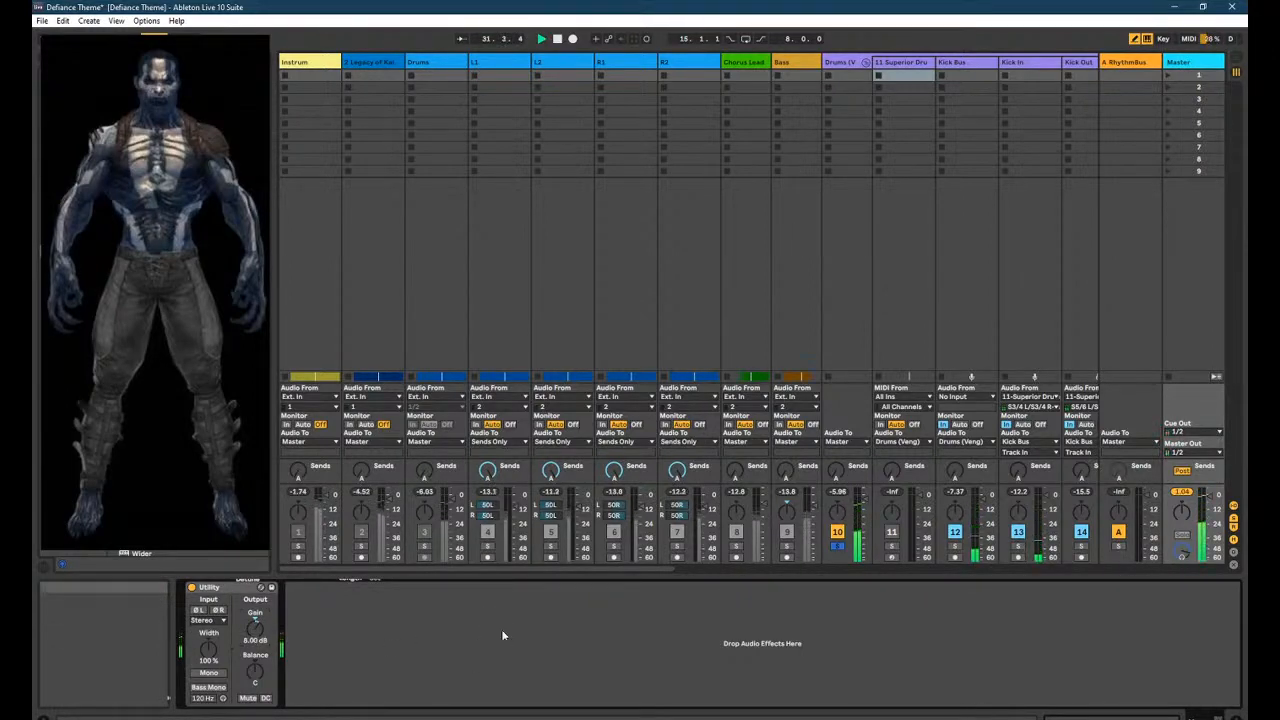
pyautogui.press('Tab')
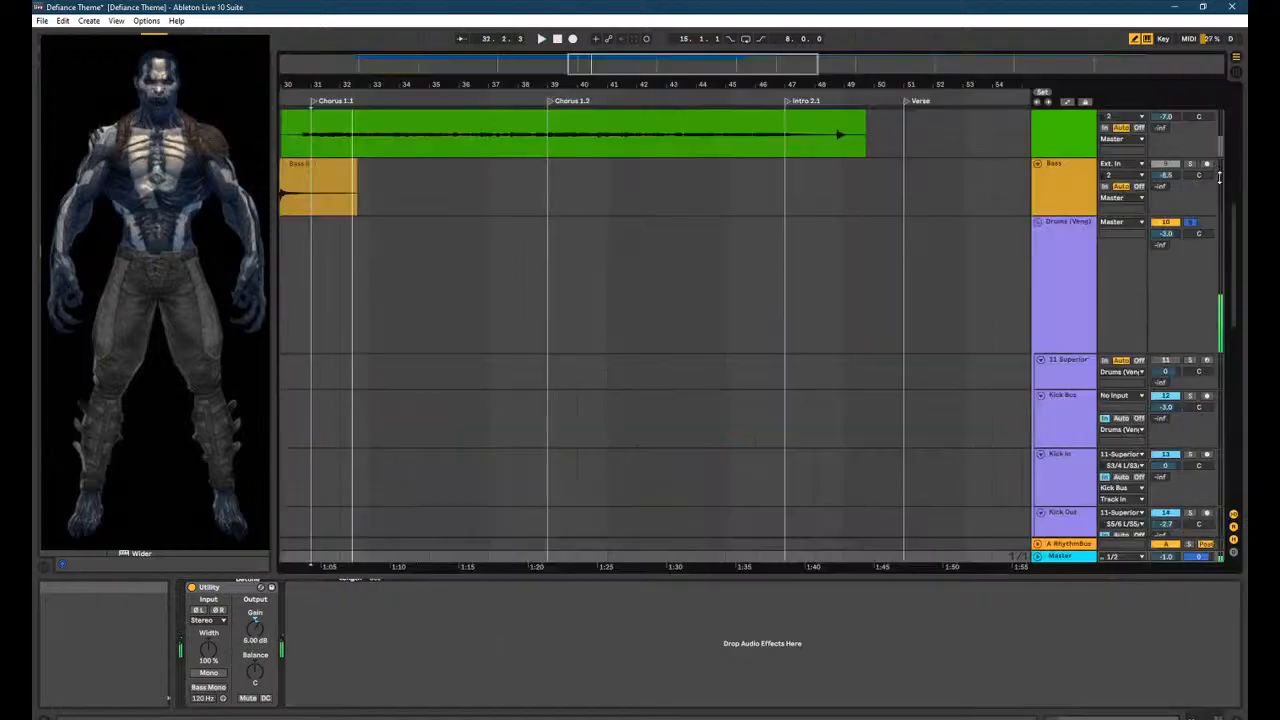
# Inspect the Cymbal 5 Crash and Hi-Hat Closed Edge fill blocks in Superior Drummer 3's Grid Editor during playback, ending with its window closed.
pyautogui.click(1074, 373)
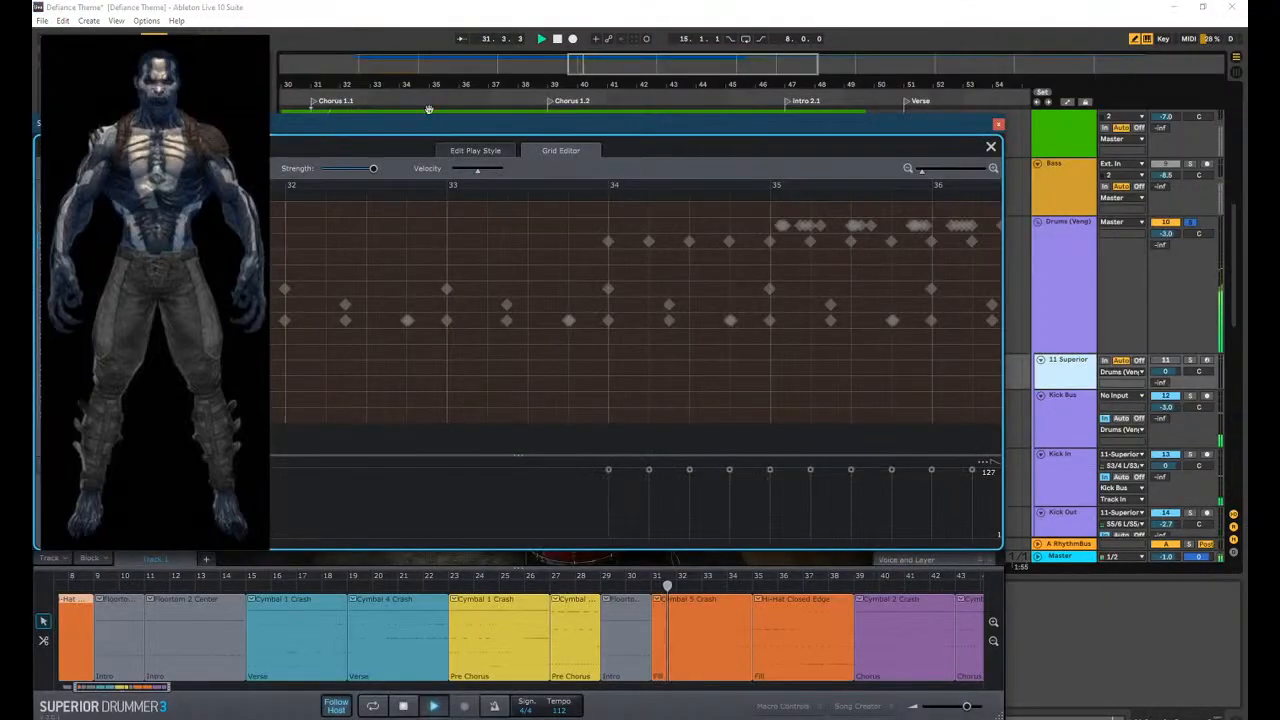
pyautogui.moveTo(431, 124); pyautogui.dragTo(592, 45)
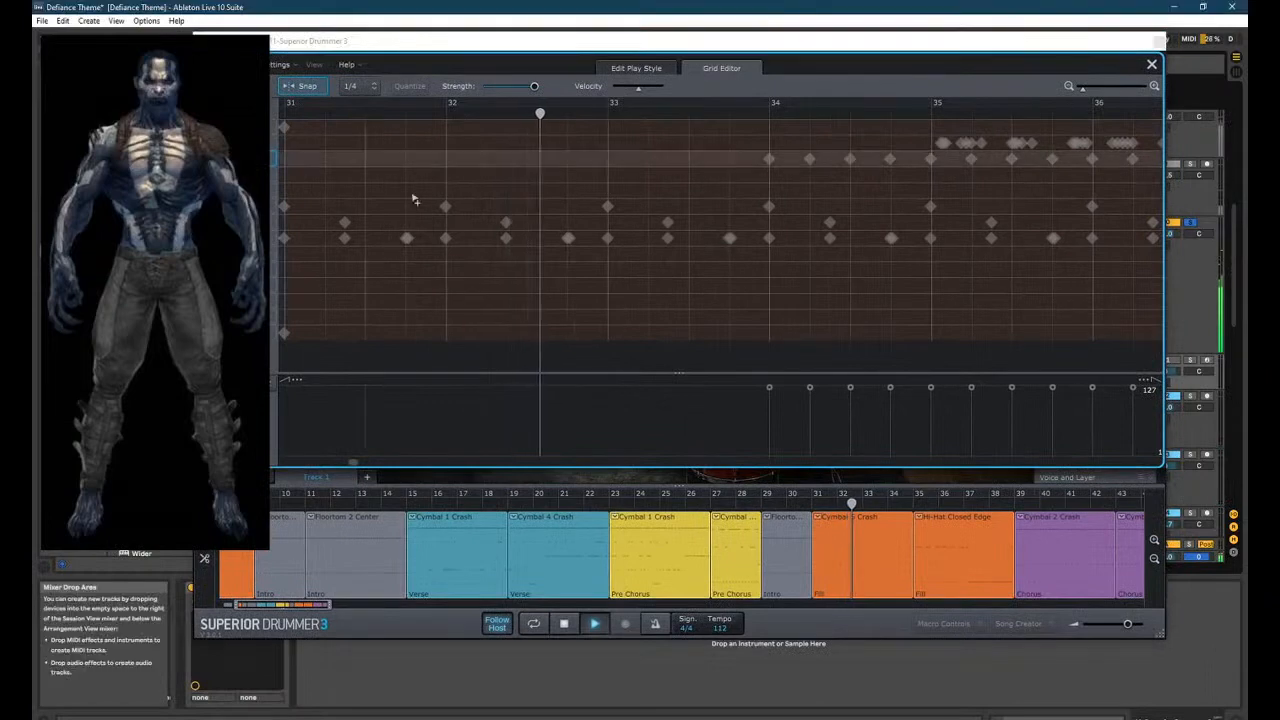
pyautogui.scroll(-3, 595, 298)
pyautogui.hscroll(-2, 475, 431)
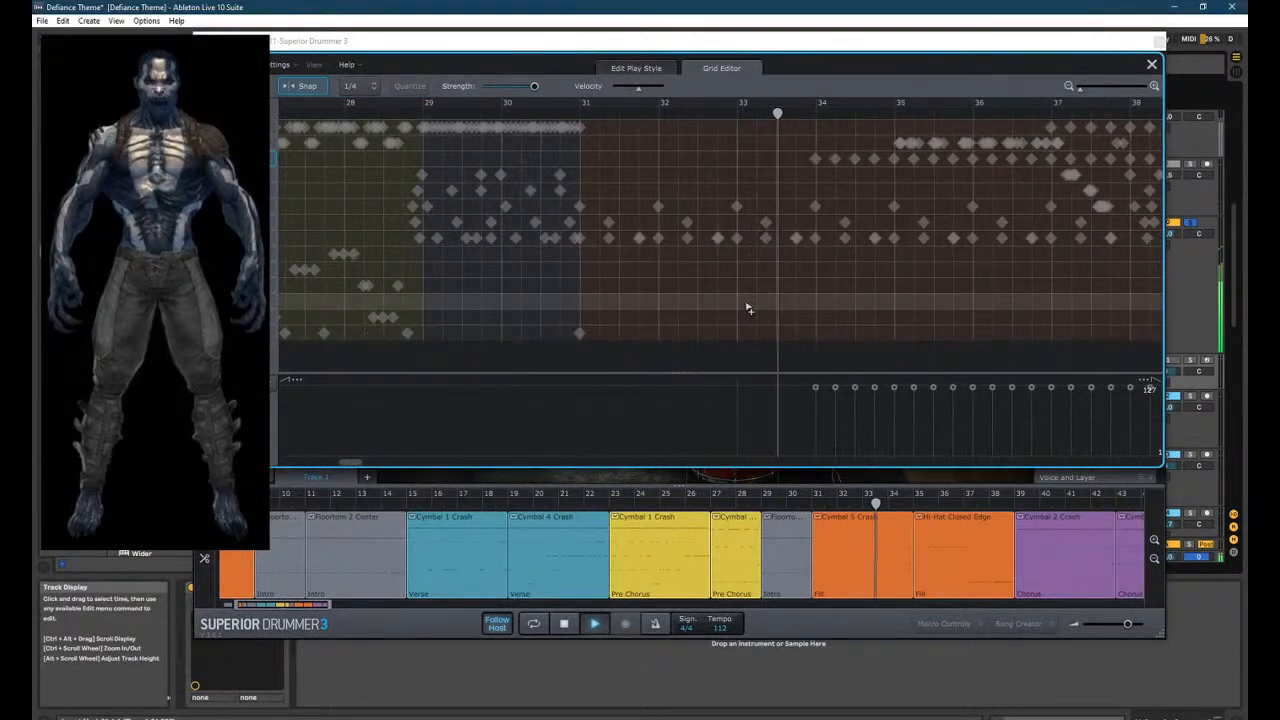
pyautogui.click(841, 522)
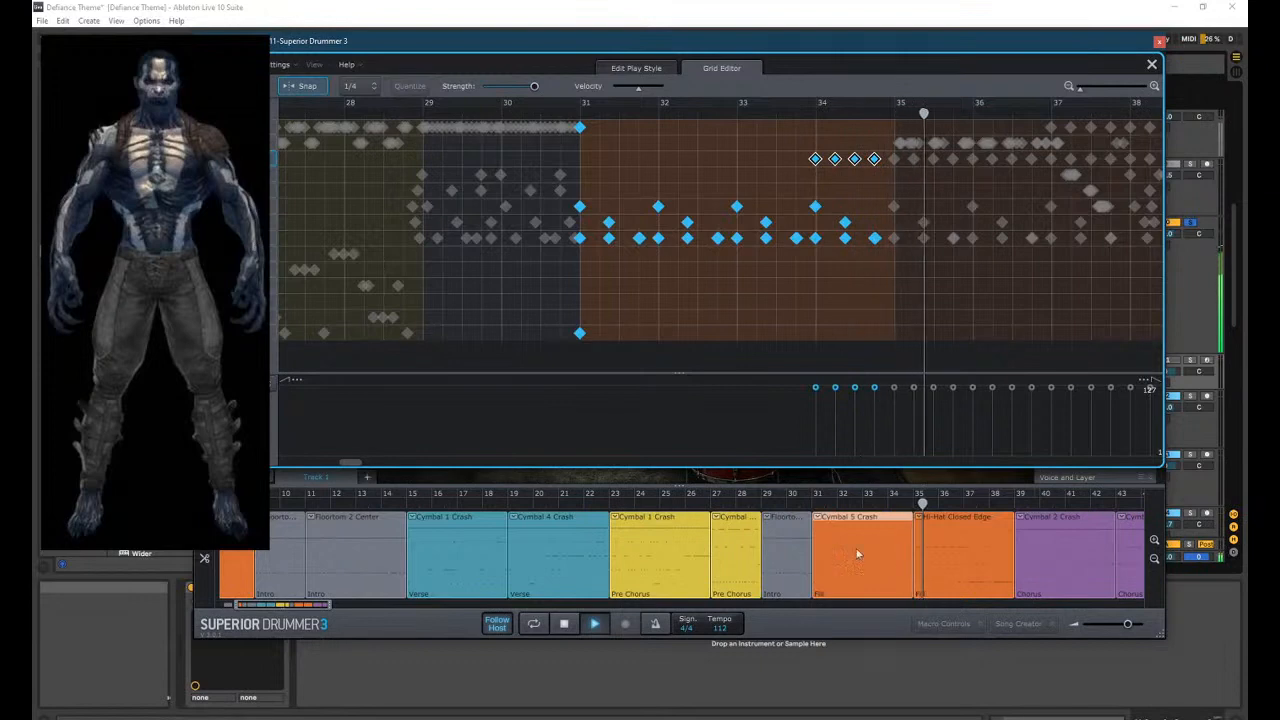
pyautogui.click(971, 540)
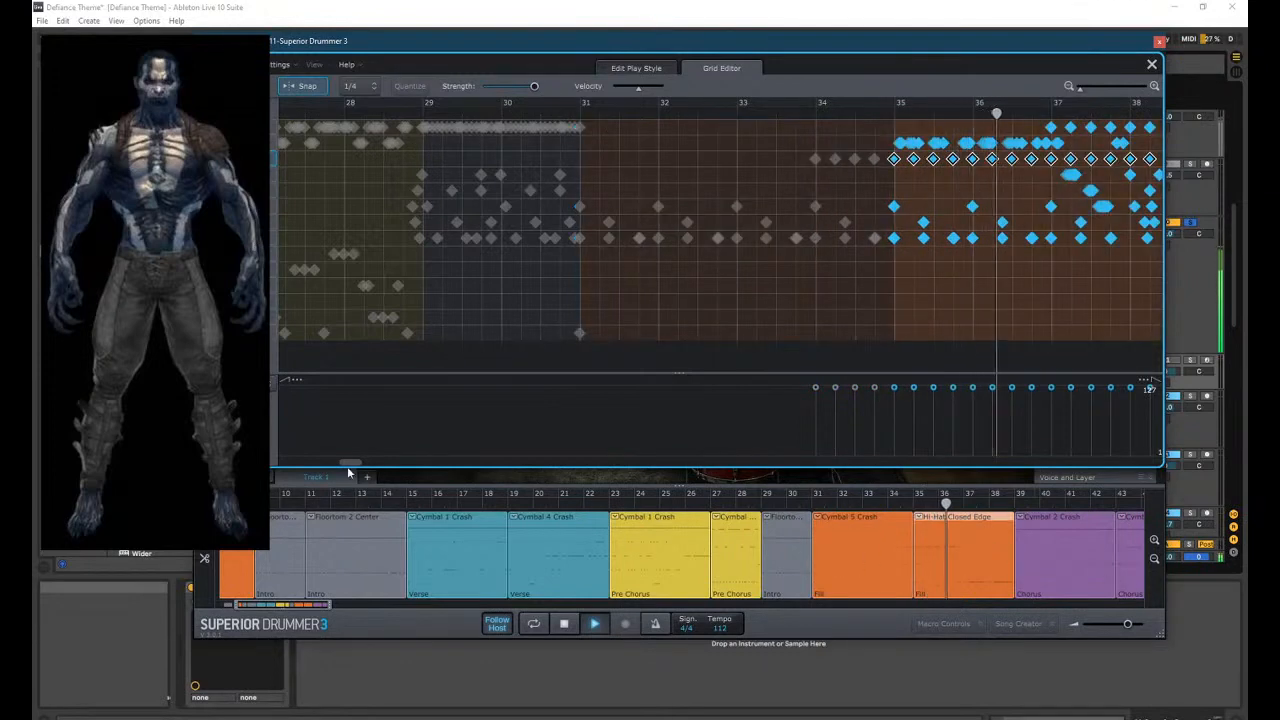
pyautogui.moveTo(351, 463); pyautogui.dragTo(360, 463)
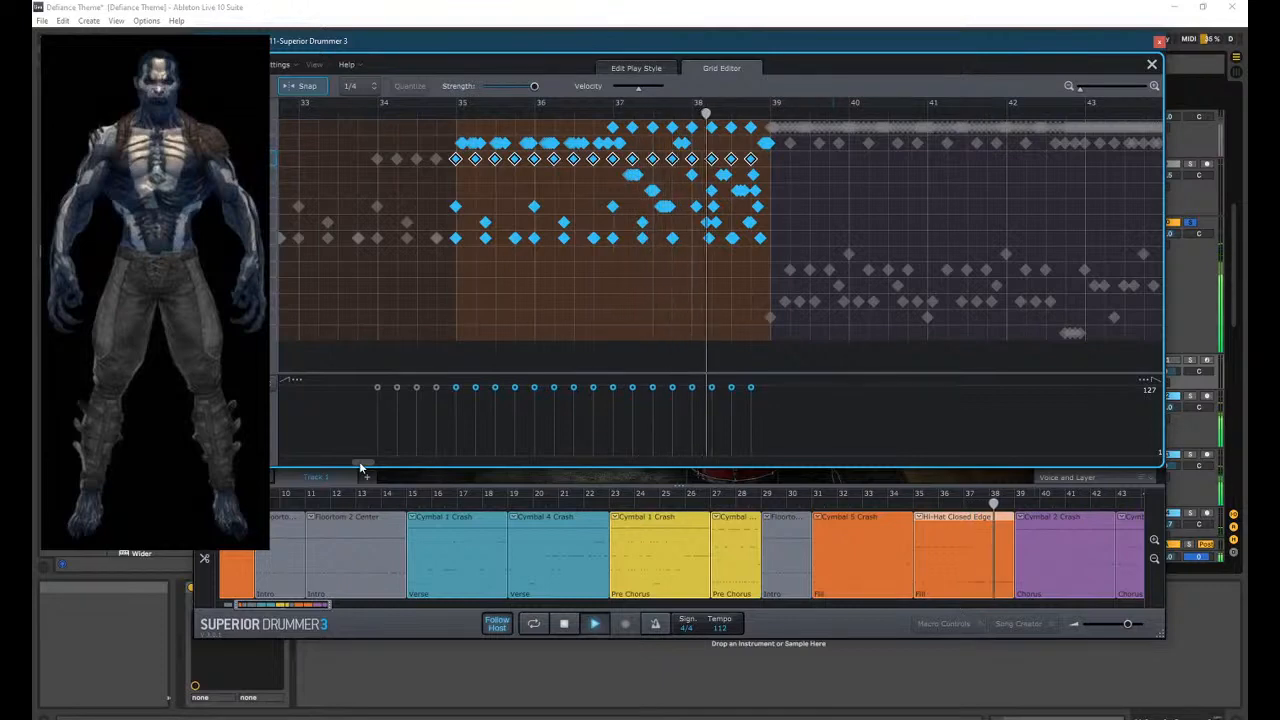
pyautogui.click(1159, 41)
# Set the Master track's Utility gain back to 4.00 dB and unsolo the Drums (Veng) group.
pyautogui.click(1065, 560)
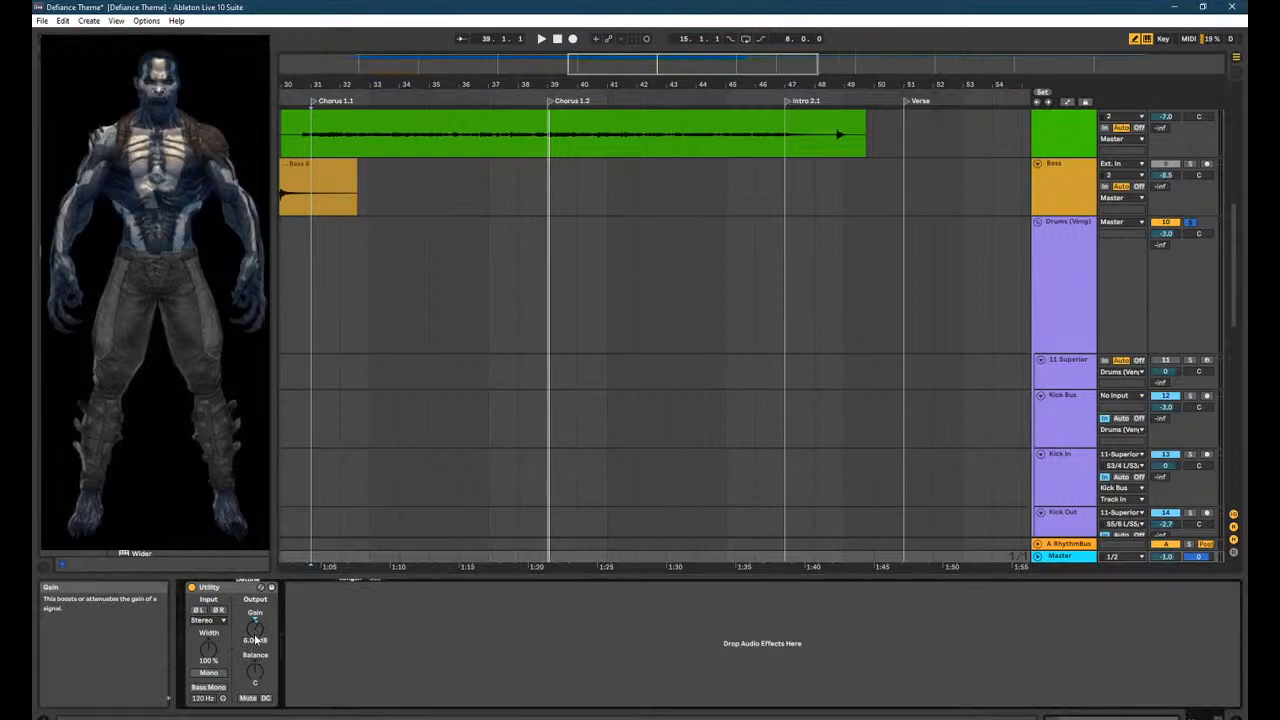
pyautogui.click(1190, 222)
# Save the Live Set and play the soloed Defiance Theme Drums reference track from bar 31.
pyautogui.scroll(-4, 367, 315)
pyautogui.scroll(5, 374, 355)
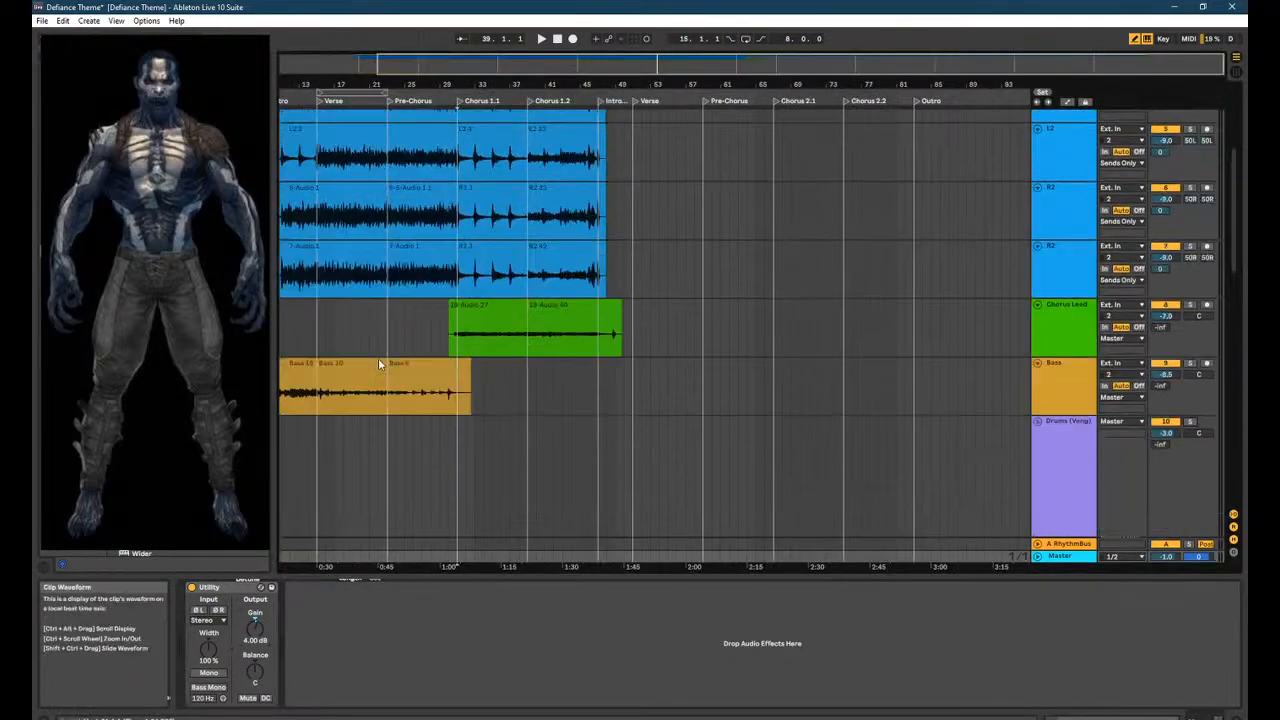
pyautogui.scroll(4, 378, 363)
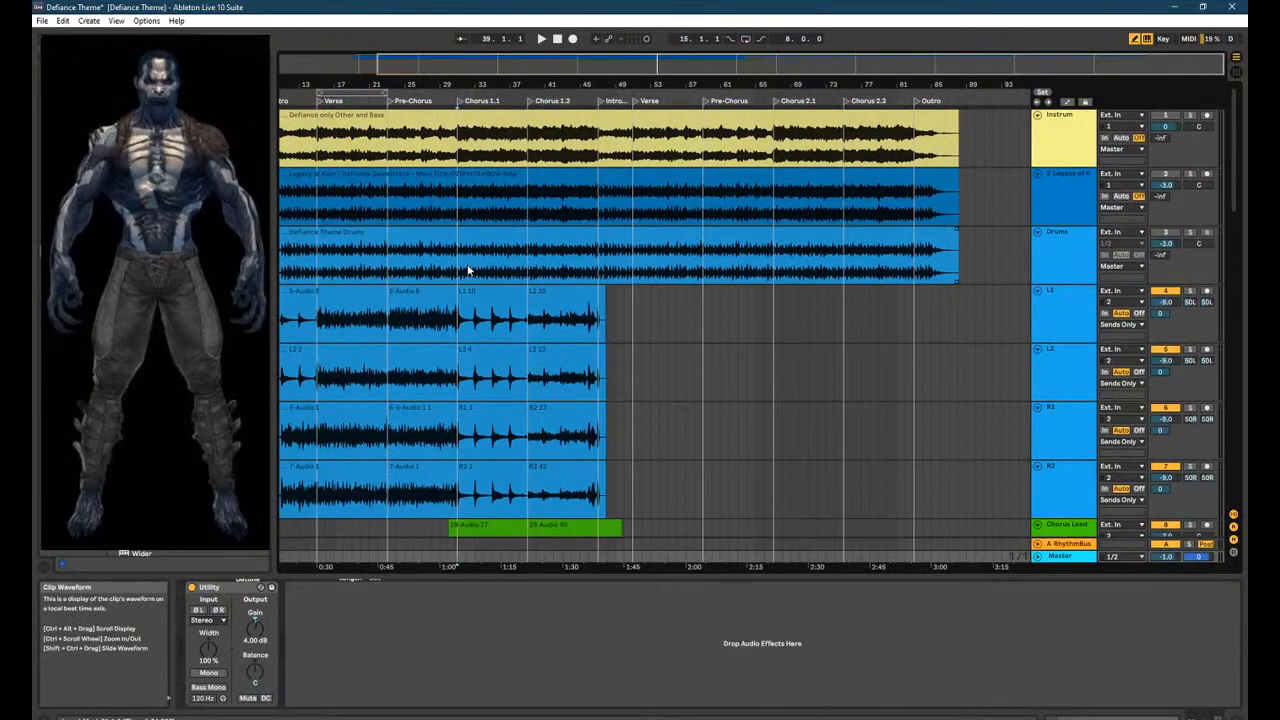
pyautogui.click(464, 269)
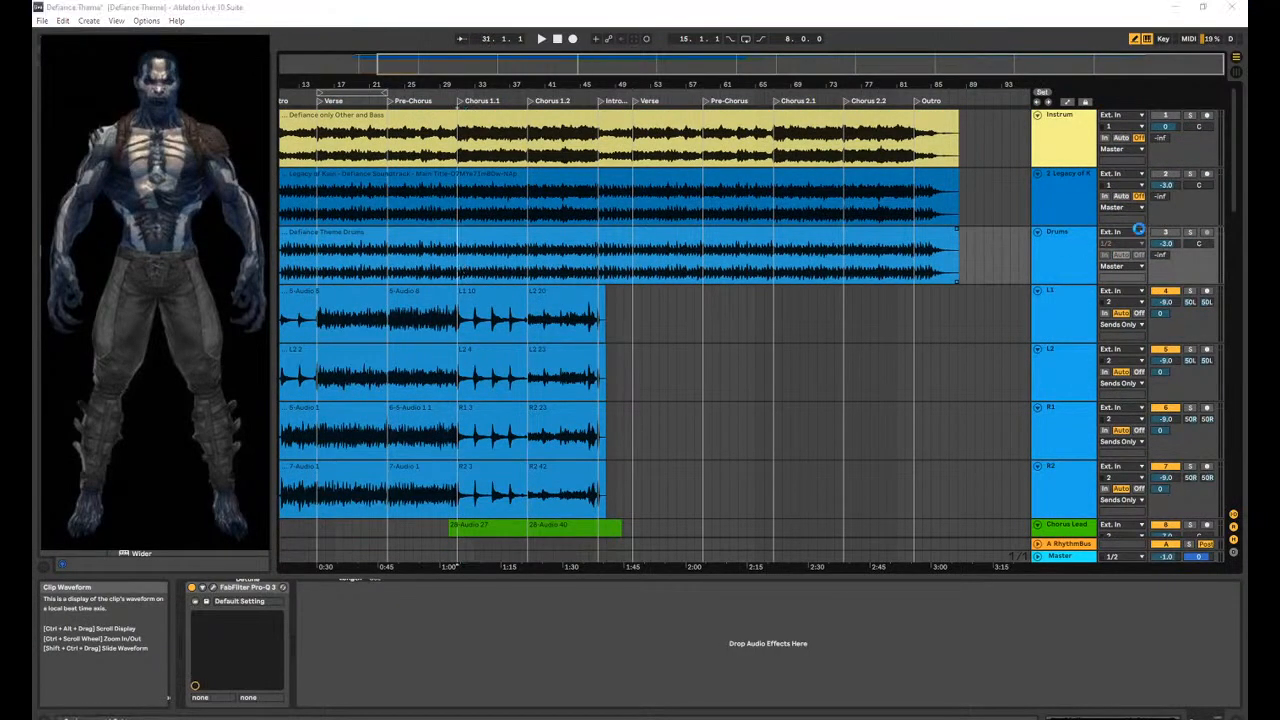
pyautogui.press('space')
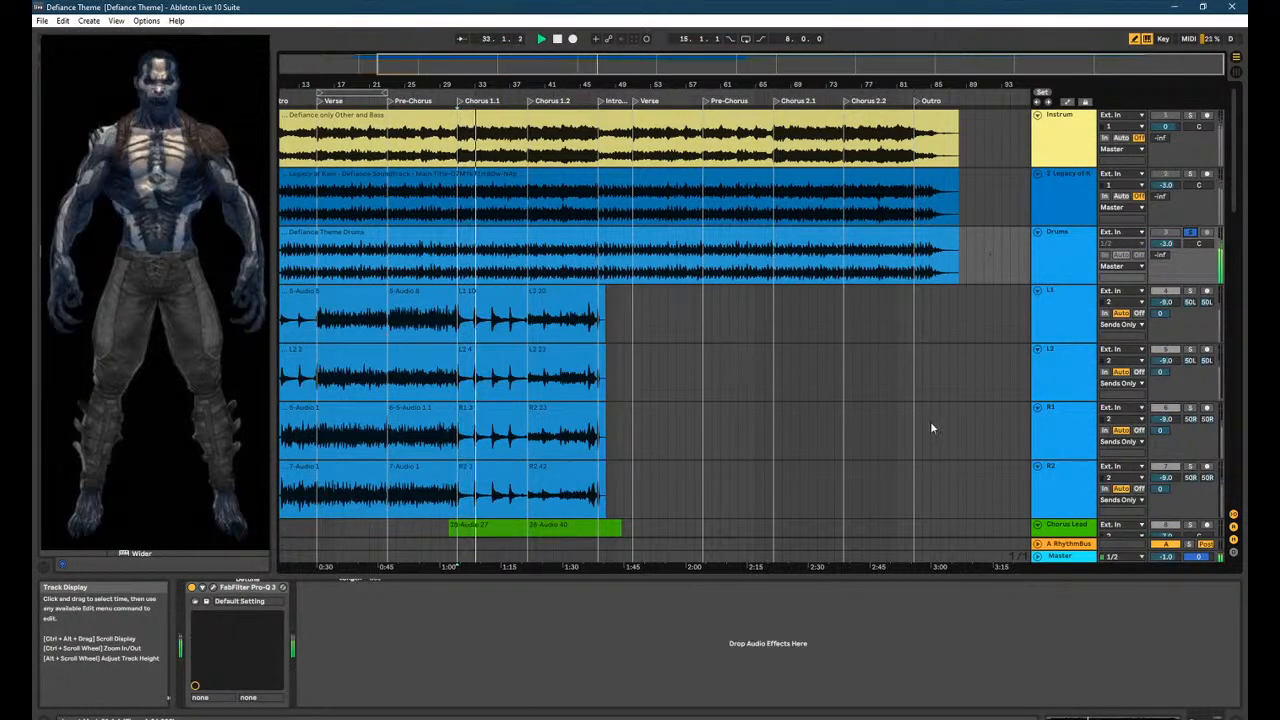
pyautogui.press('Tab')
pyautogui.press('Tab')
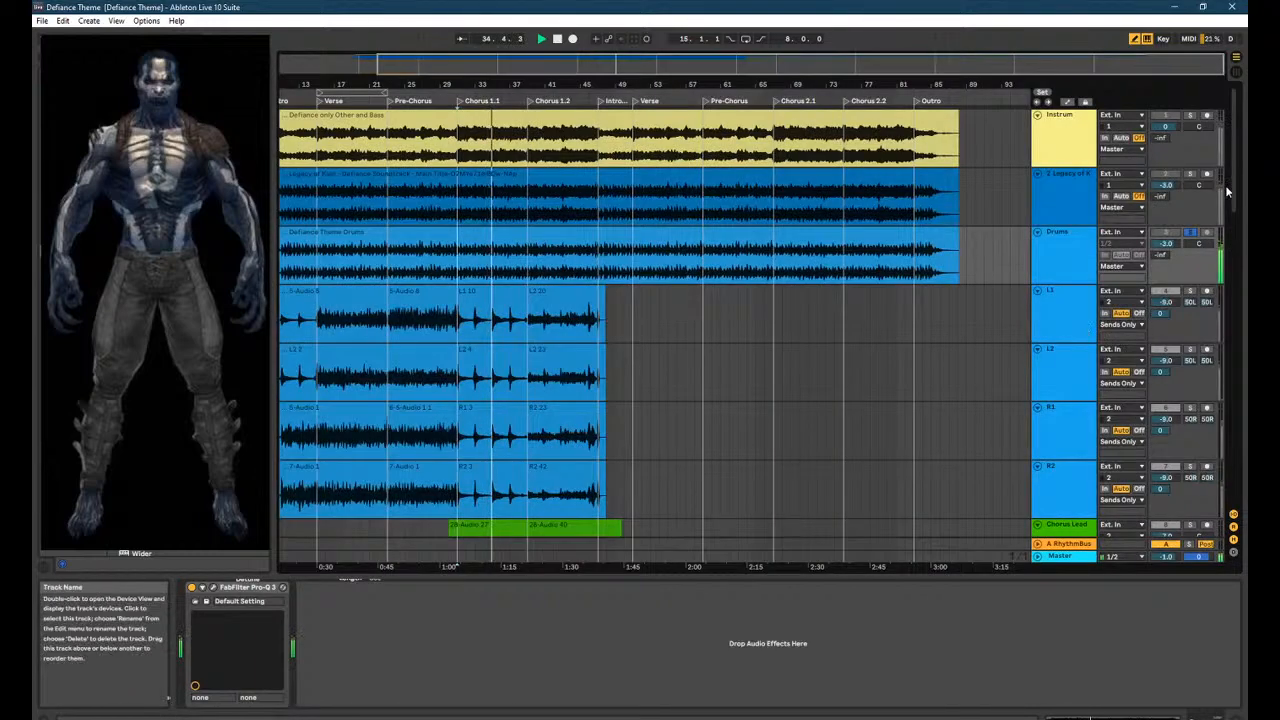
# Solo the Legacy of Kain reference track to hear the opening of Chorus 1.1, ending with it unsoloed.
pyautogui.click(1190, 175)
pyautogui.press('space')
pyautogui.press('space')
pyautogui.press('space')
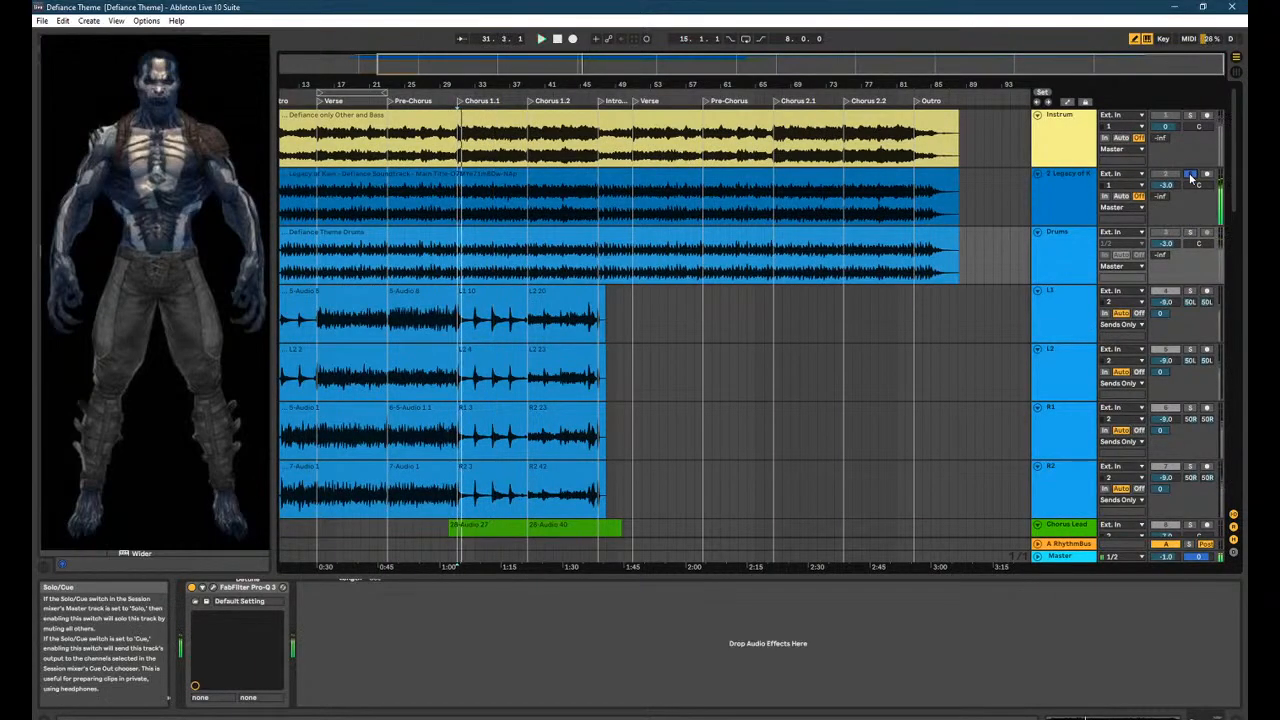
pyautogui.click(1190, 175)
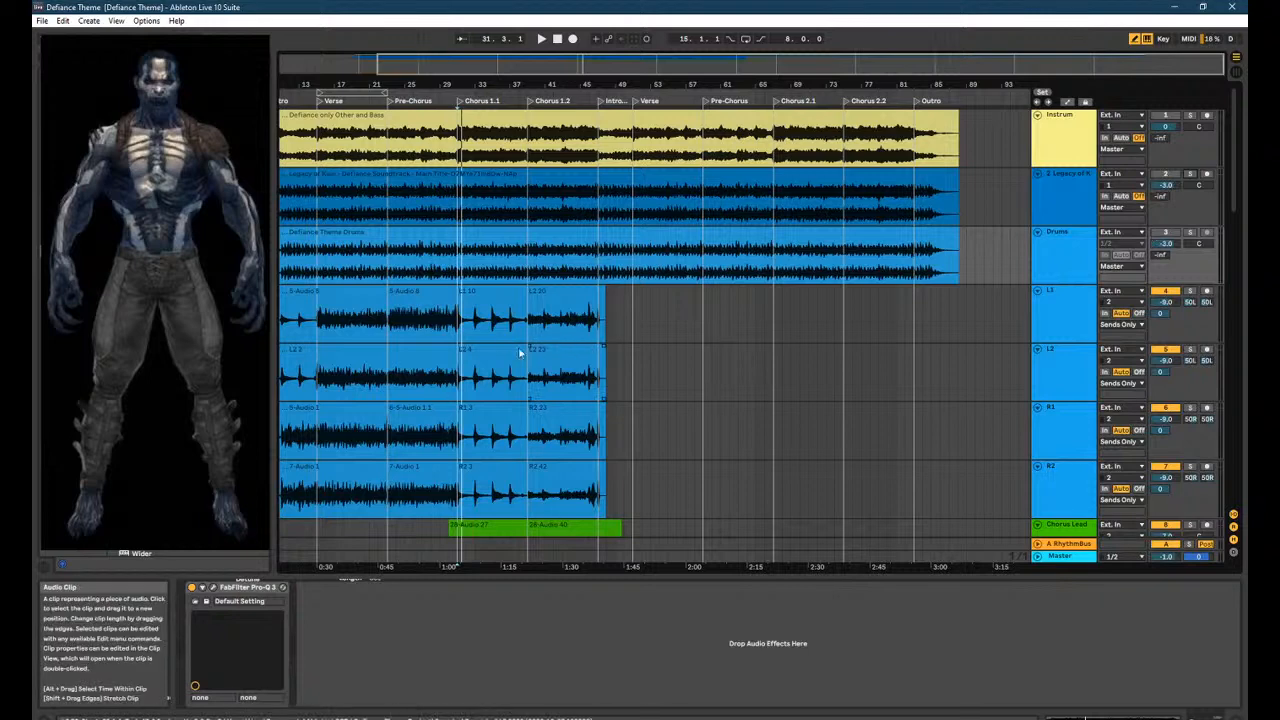
# Play the opening of Chorus 1.2 briefly from the start of the L1 clip there.
pyautogui.click(531, 312)
pyautogui.click(532, 321)
pyautogui.press('space')
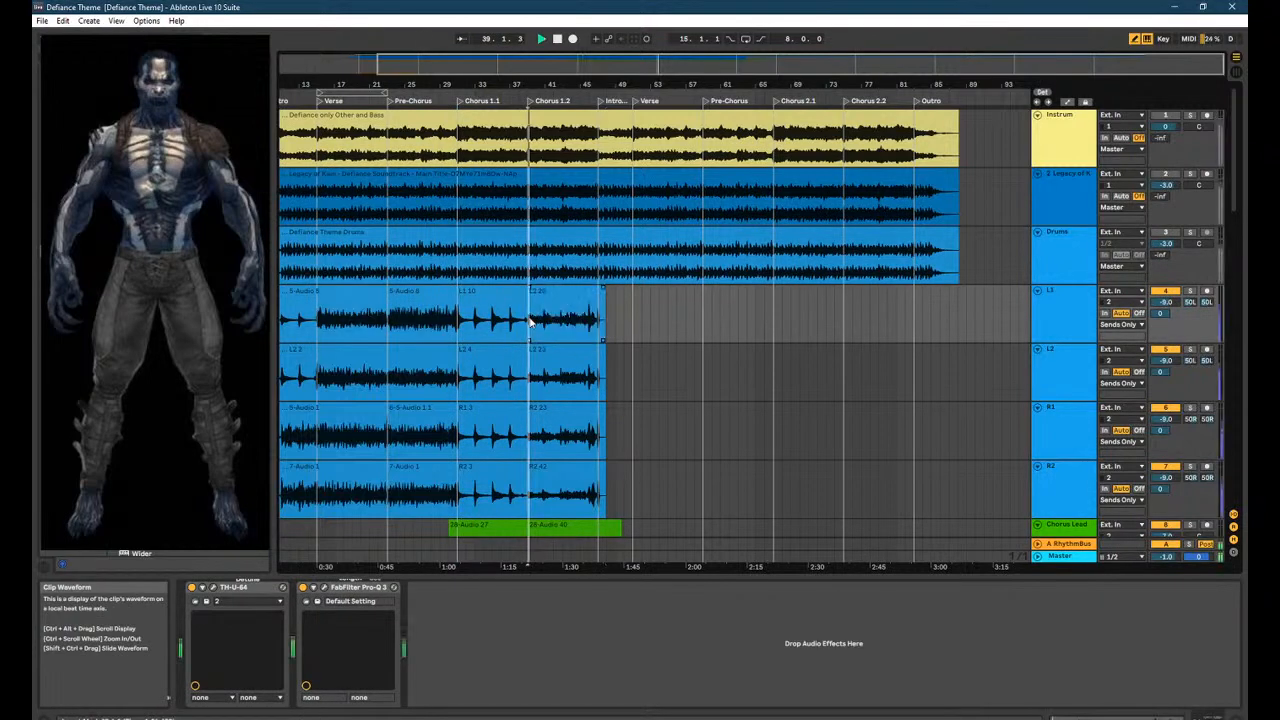
pyautogui.press('space')
# Place the insertion marker at bar 31 on the Bass track, at the start of Chorus 1.1.
pyautogui.scroll(-1, 292, 334)
pyautogui.scroll(-5, 292, 334)
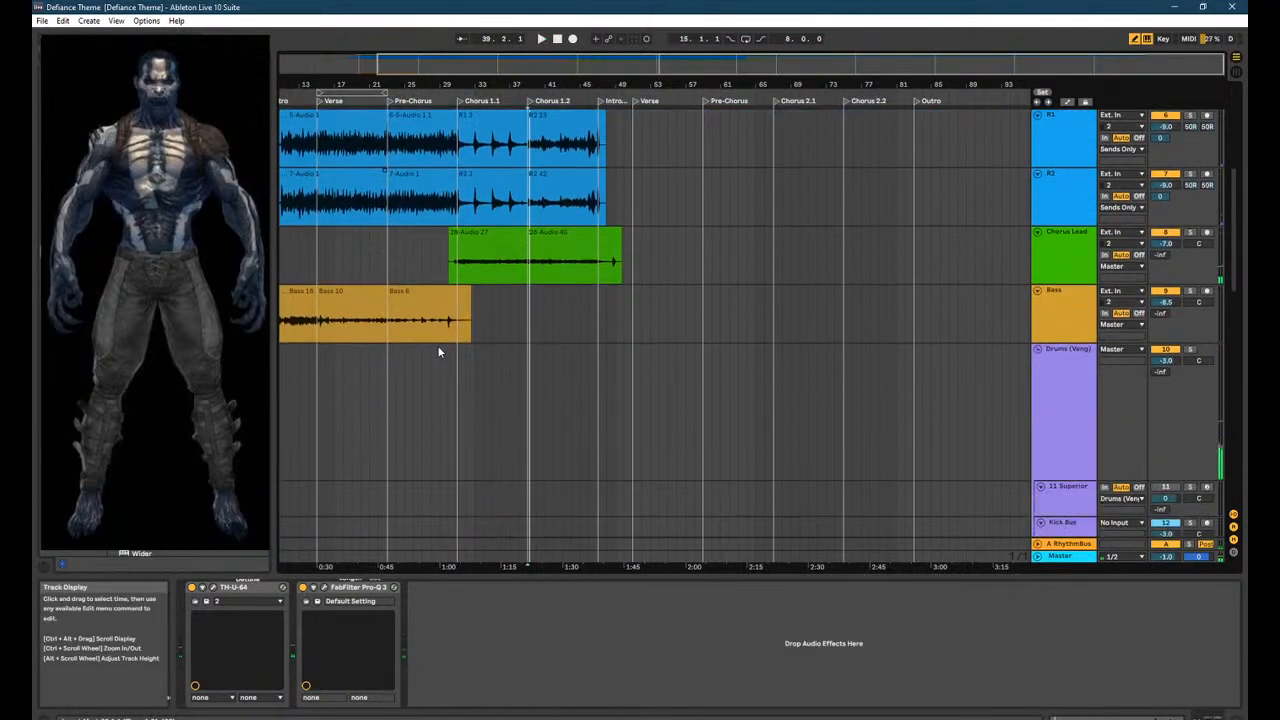
pyautogui.click(449, 325)
pyautogui.click(424, 324)
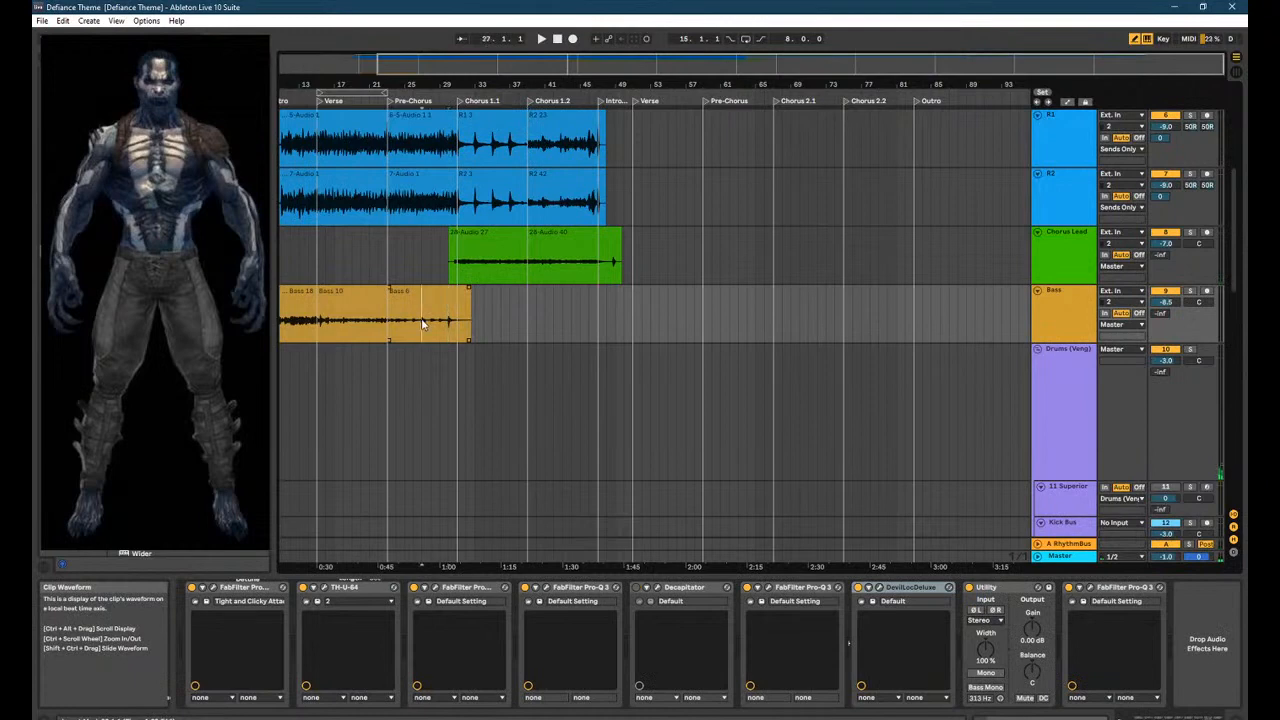
pyautogui.click(451, 325)
pyautogui.click(457, 328)
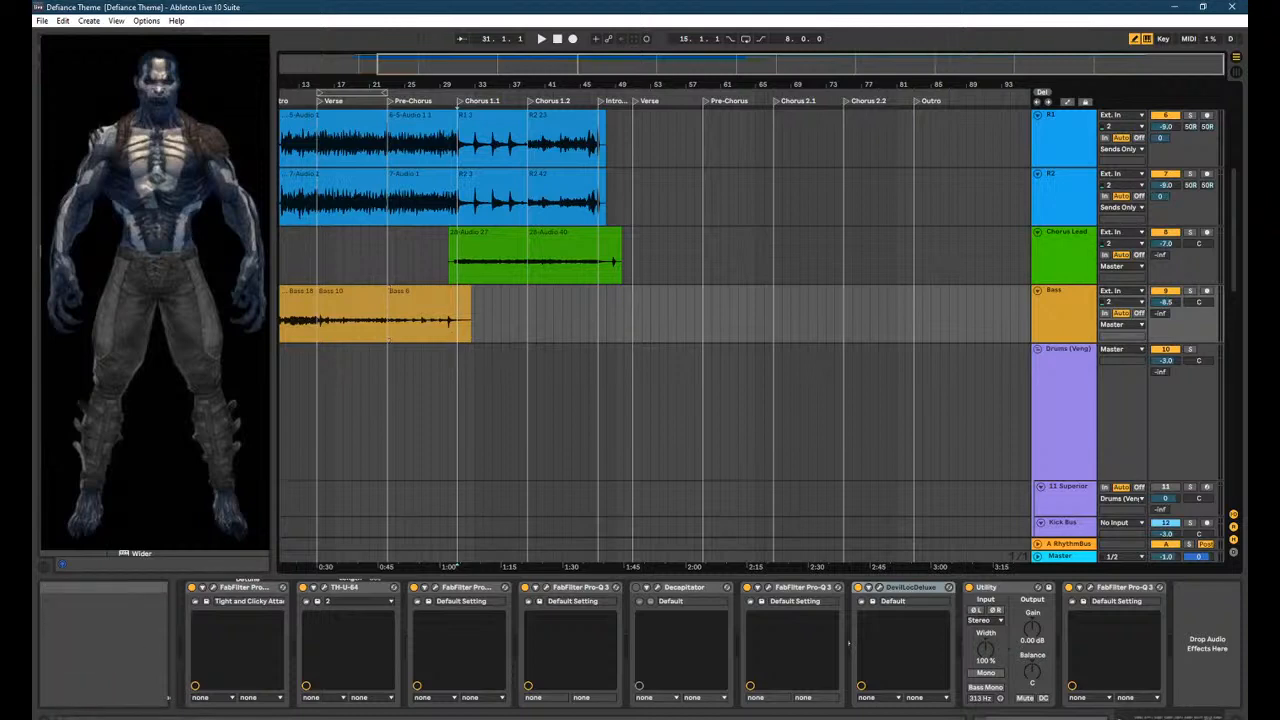
# Set the Yamaha Steinberg USB Driver to Low Latency mode with a 128 Samples buffer and check the Voicemeeter Banana mixer.
pyautogui.hotkey('alt', 'Tab')
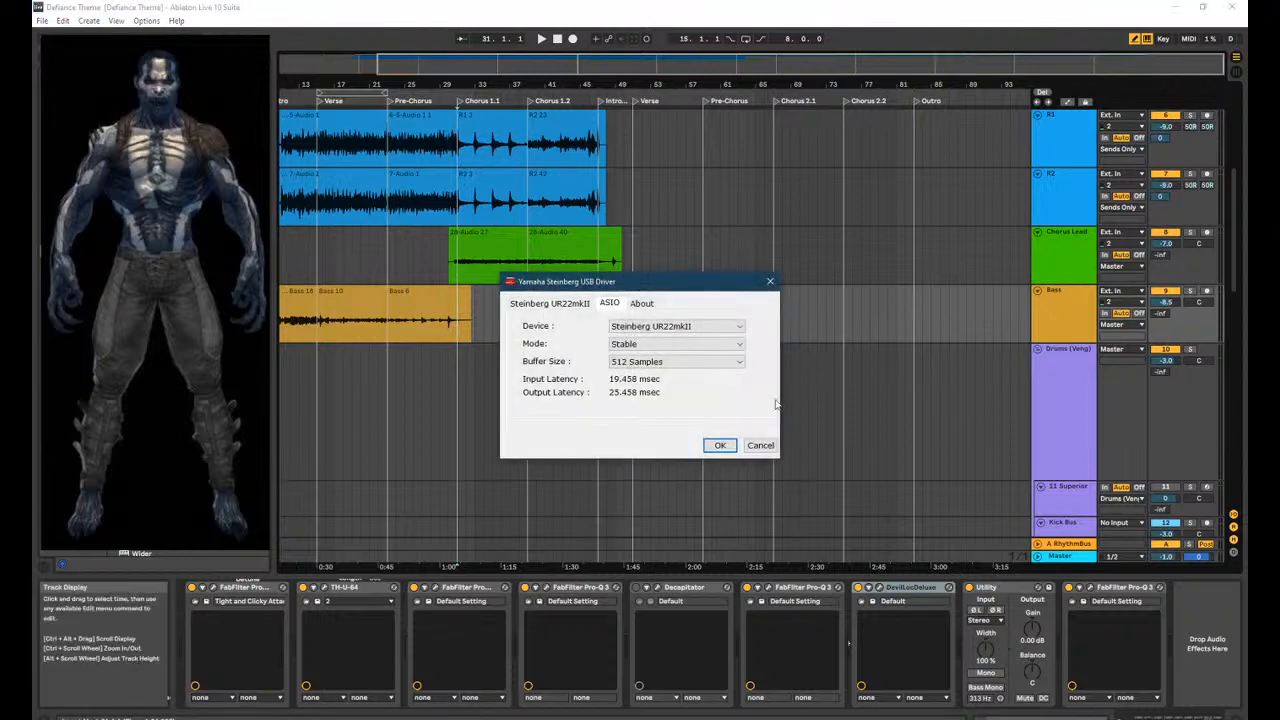
pyautogui.click(680, 344)
pyautogui.click(684, 362)
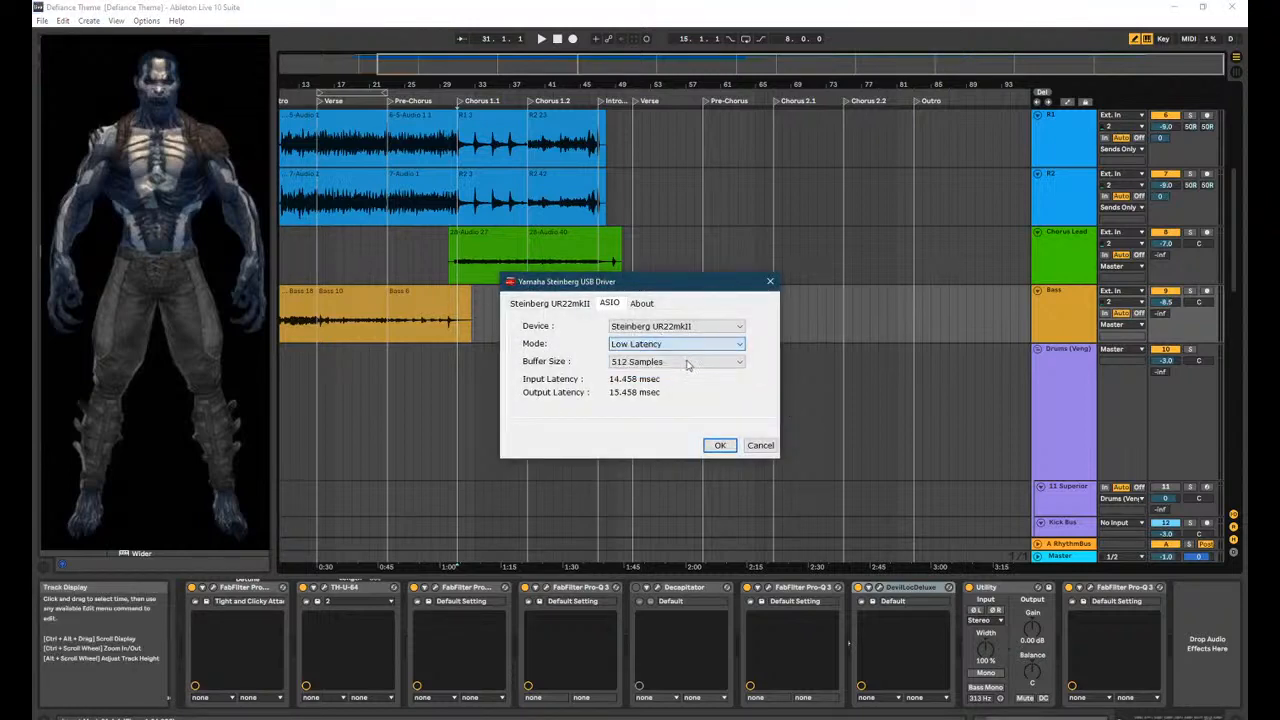
pyautogui.click(675, 364)
pyautogui.click(672, 439)
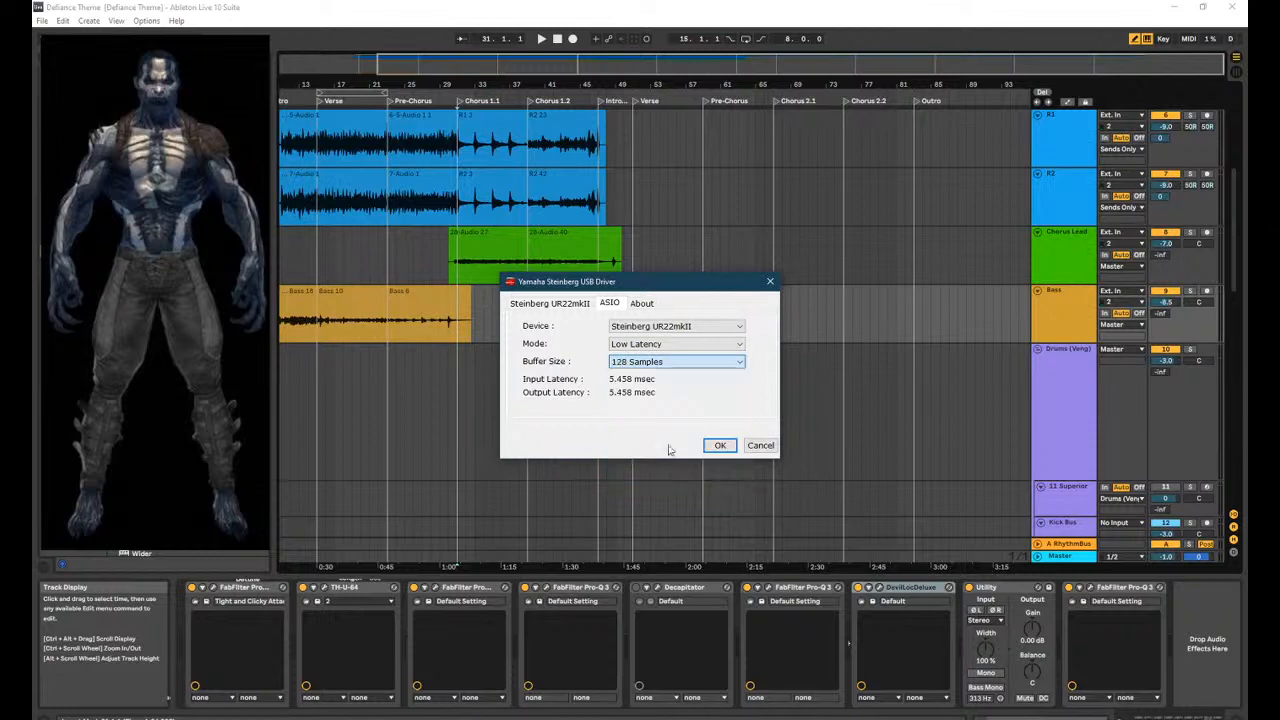
pyautogui.click(721, 446)
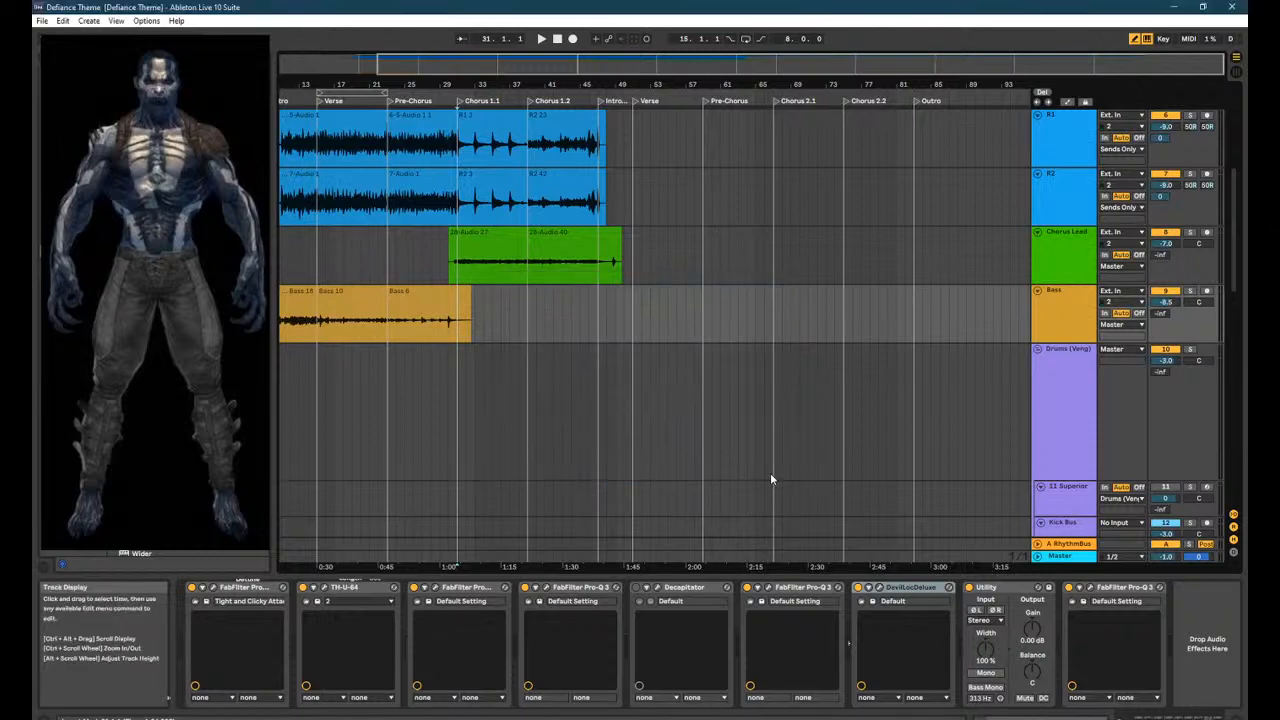
pyautogui.hotkey('alt', 'Tab')
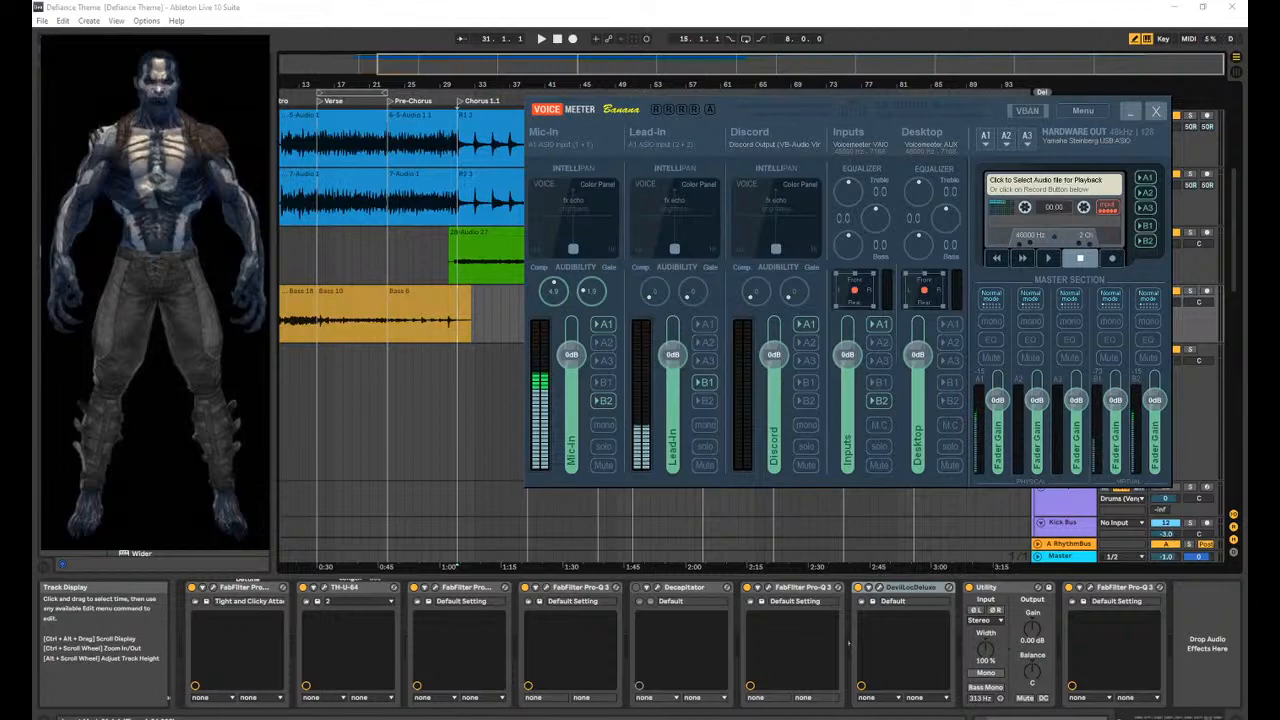
pyautogui.click(781, 6)
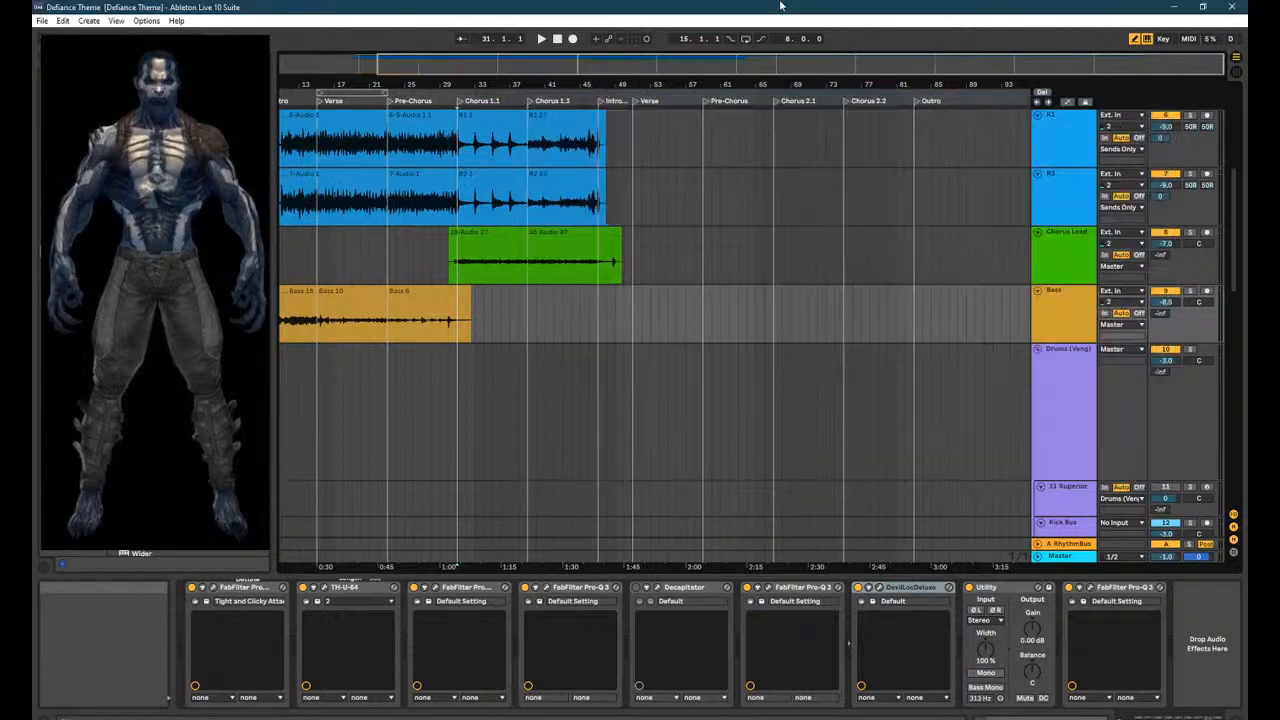
# Arm the Bass track for recording and turn off its first FabFilter device, the Tight and Clicky Attack preset.
pyautogui.click(1207, 291)
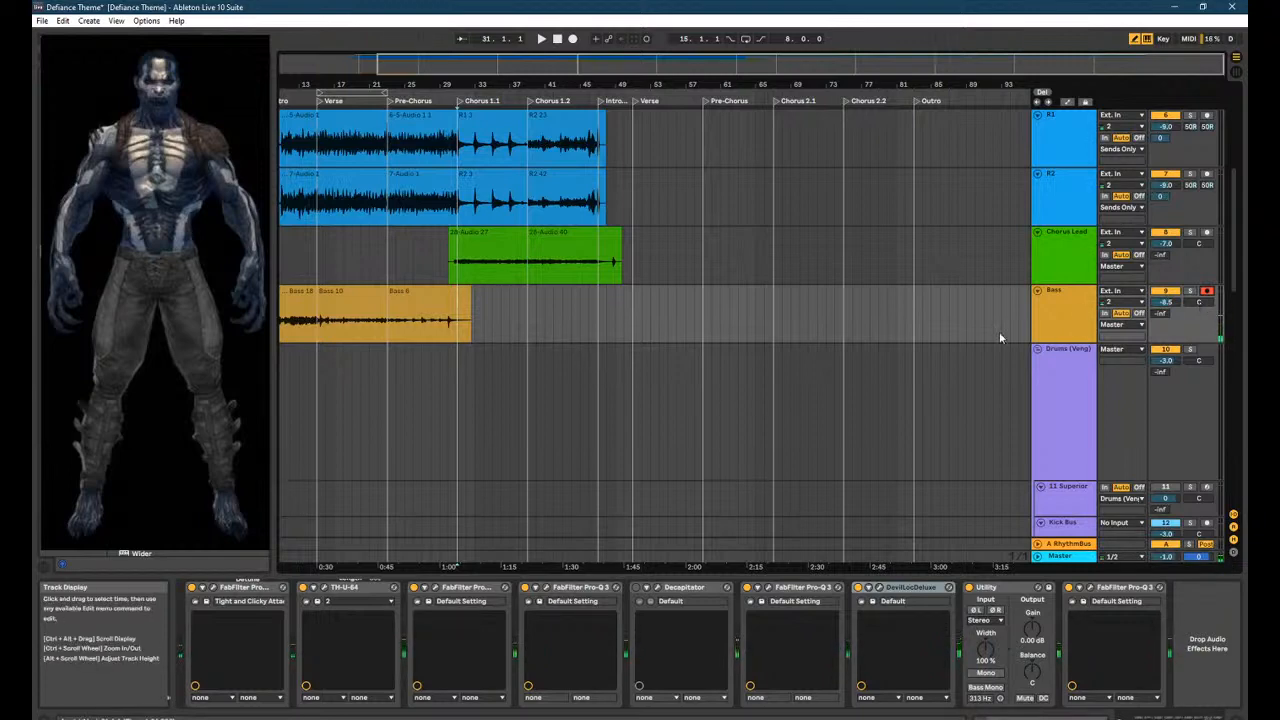
pyautogui.click(1060, 321)
pyautogui.click(226, 590)
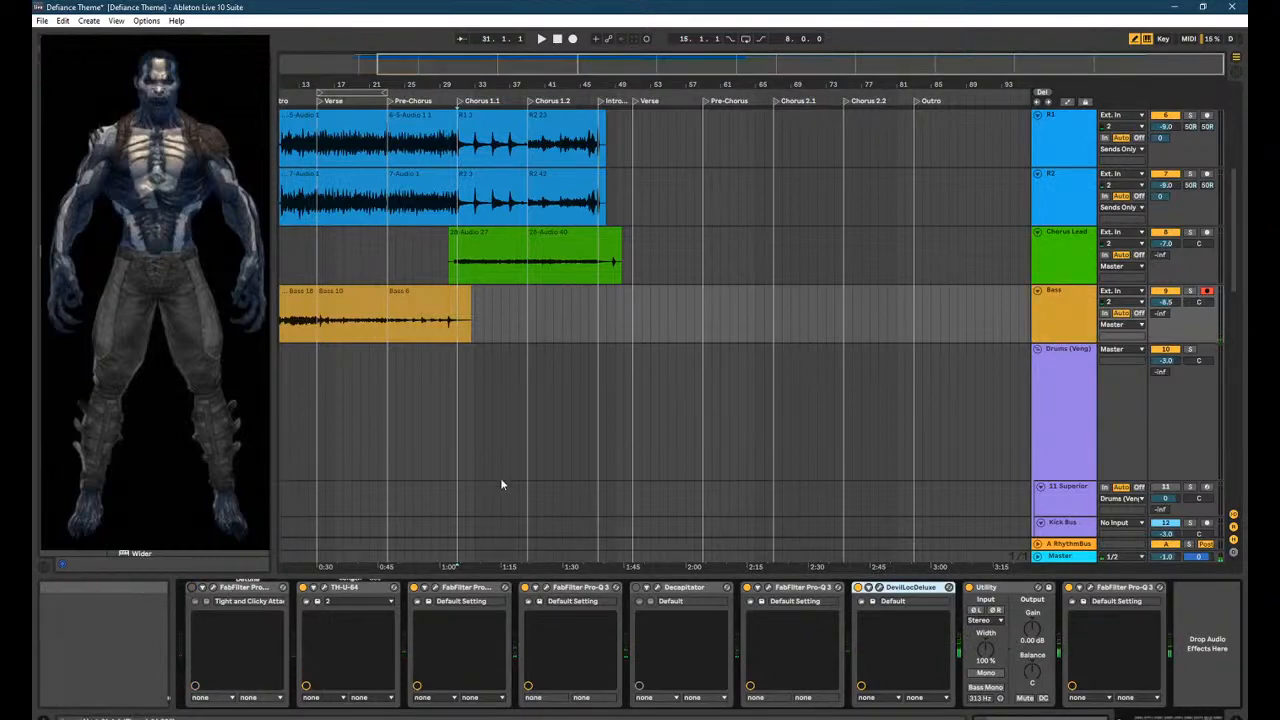
# Play from bar 31 with the Bass and A RhythmBus tracks soloed, checking their levels in the Session mixer.
pyautogui.click(460, 329)
pyautogui.scroll(1, 463, 328)
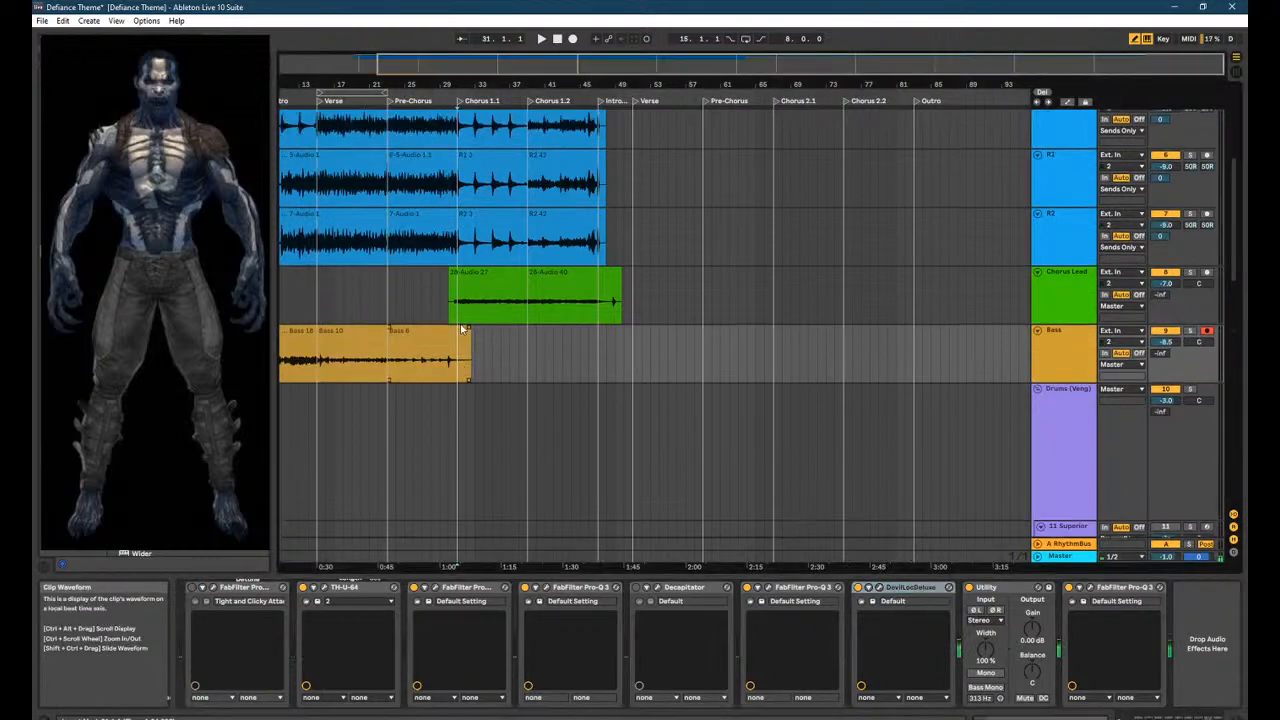
pyautogui.scroll(-1, 470, 329)
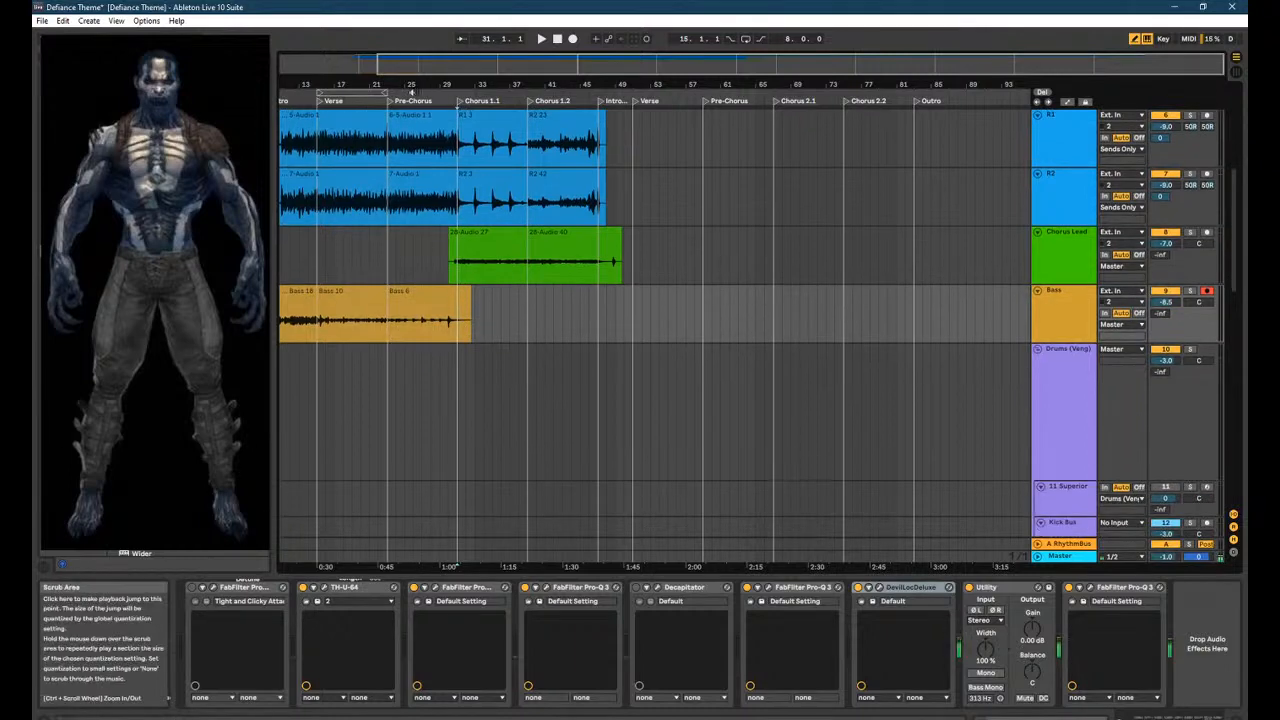
pyautogui.press('space')
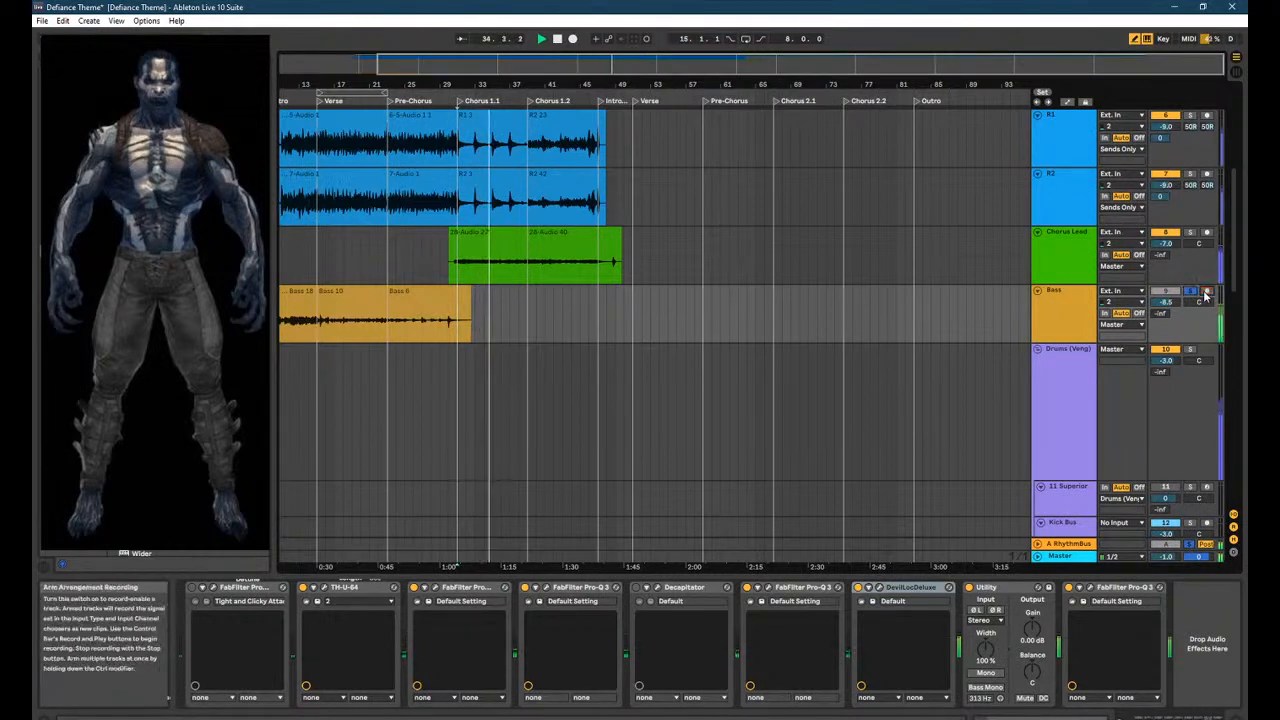
pyautogui.click(1089, 556)
pyautogui.press('Tab')
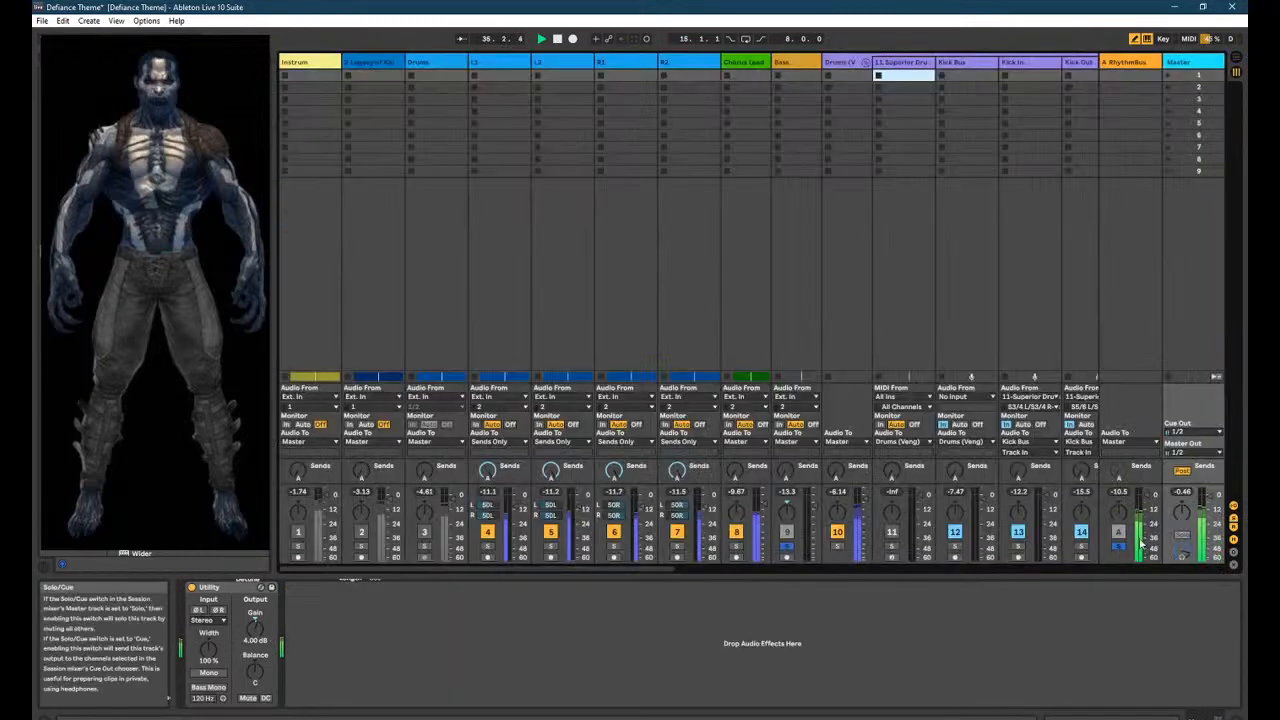
pyautogui.press('Tab')
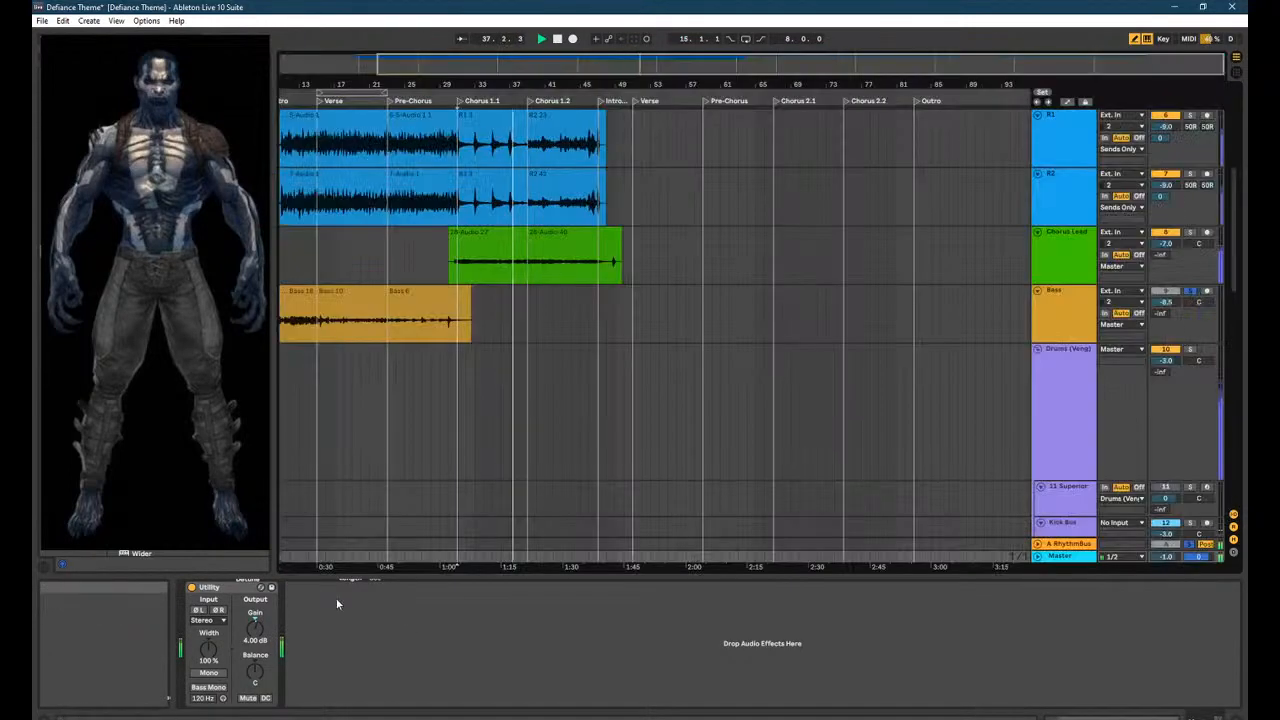
# Replay the soloed Bass and rhythm guitars from bar 31 several times while checking the Master Utility gain.
pyautogui.press('space')
pyautogui.press('space')
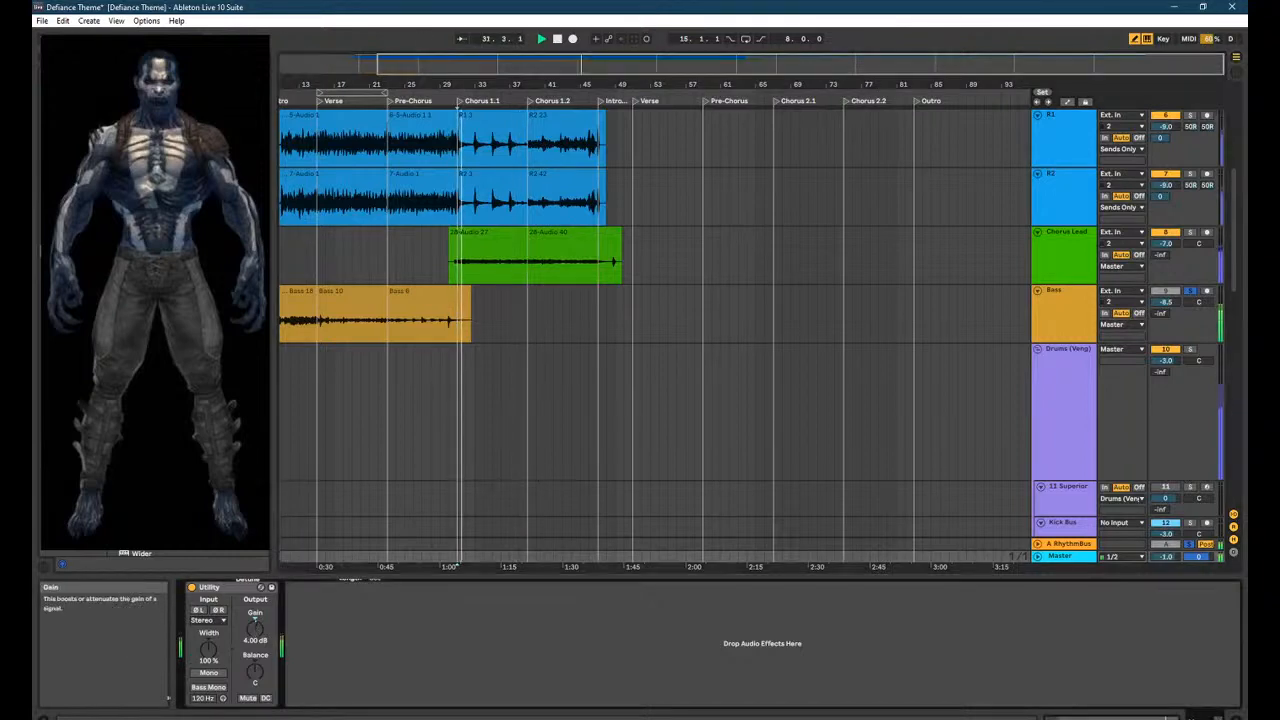
pyautogui.moveTo(254, 633); pyautogui.dragTo(254, 637)
pyautogui.press('space')
pyautogui.press('space')
pyautogui.press('space')
pyautogui.press('space')
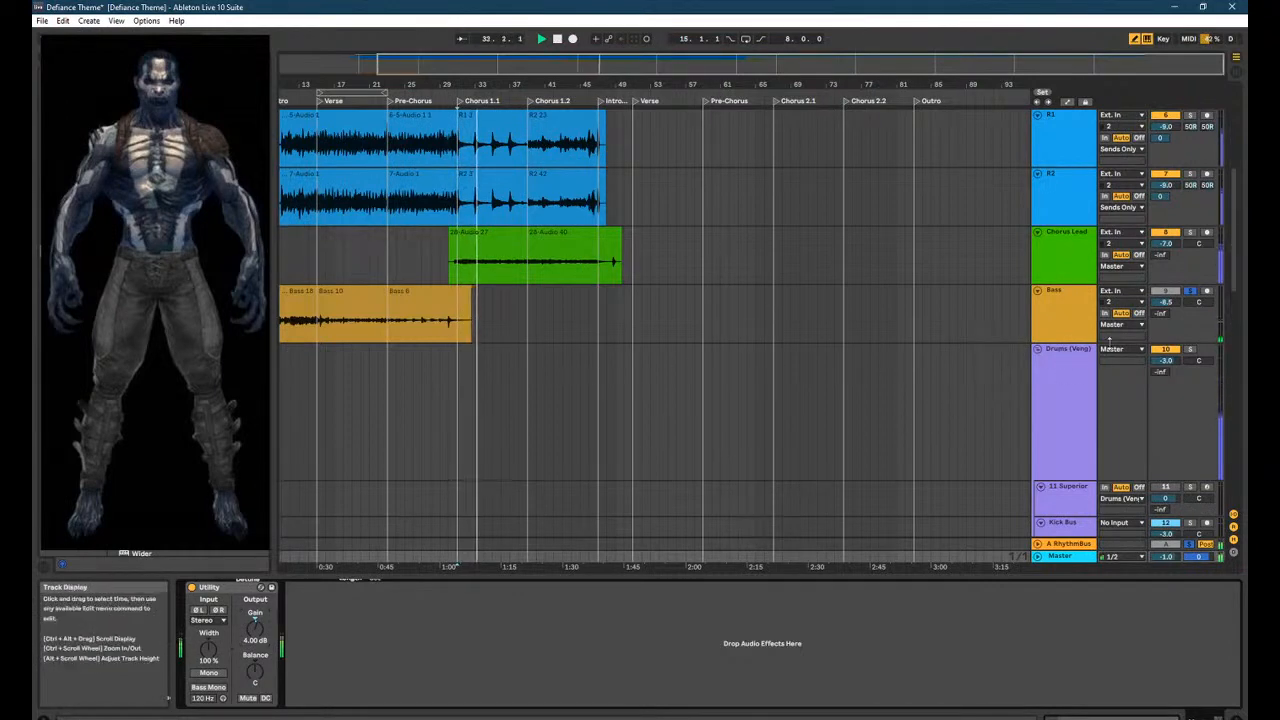
# Arm the Bass track and set its volume to -3.0 dB.
pyautogui.click(1207, 292)
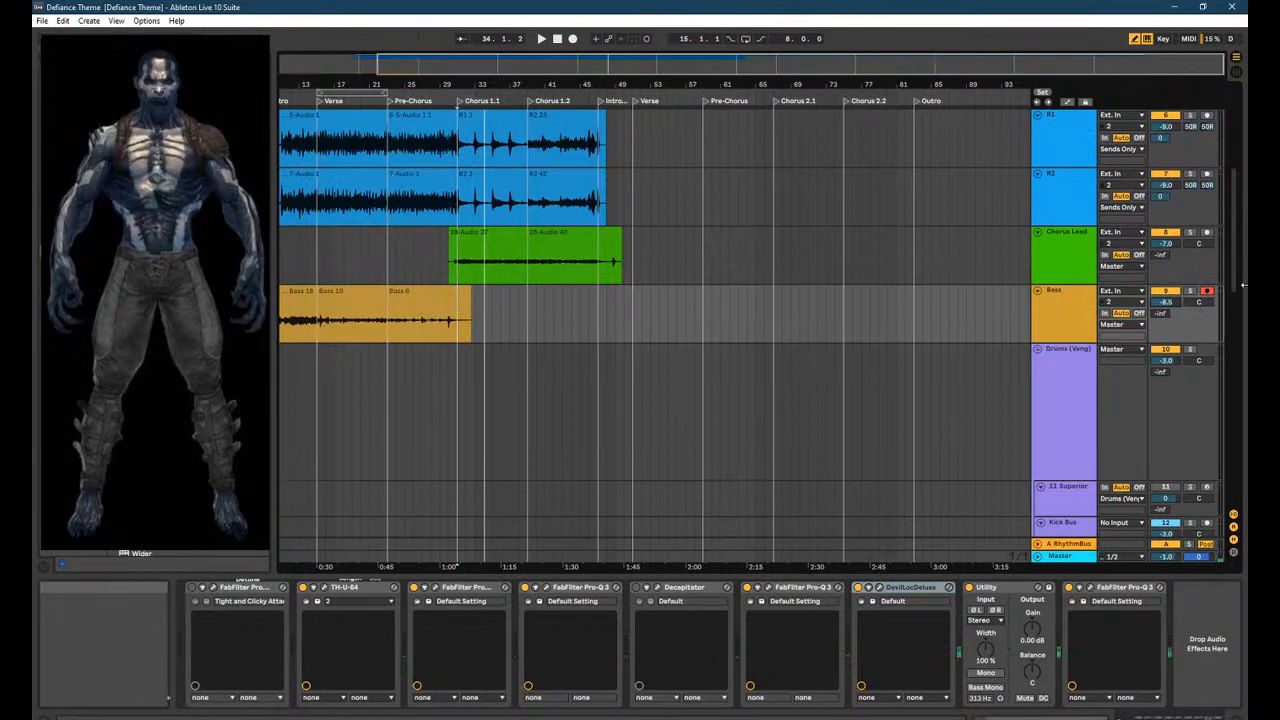
pyautogui.write('3')
pyautogui.press('Return')
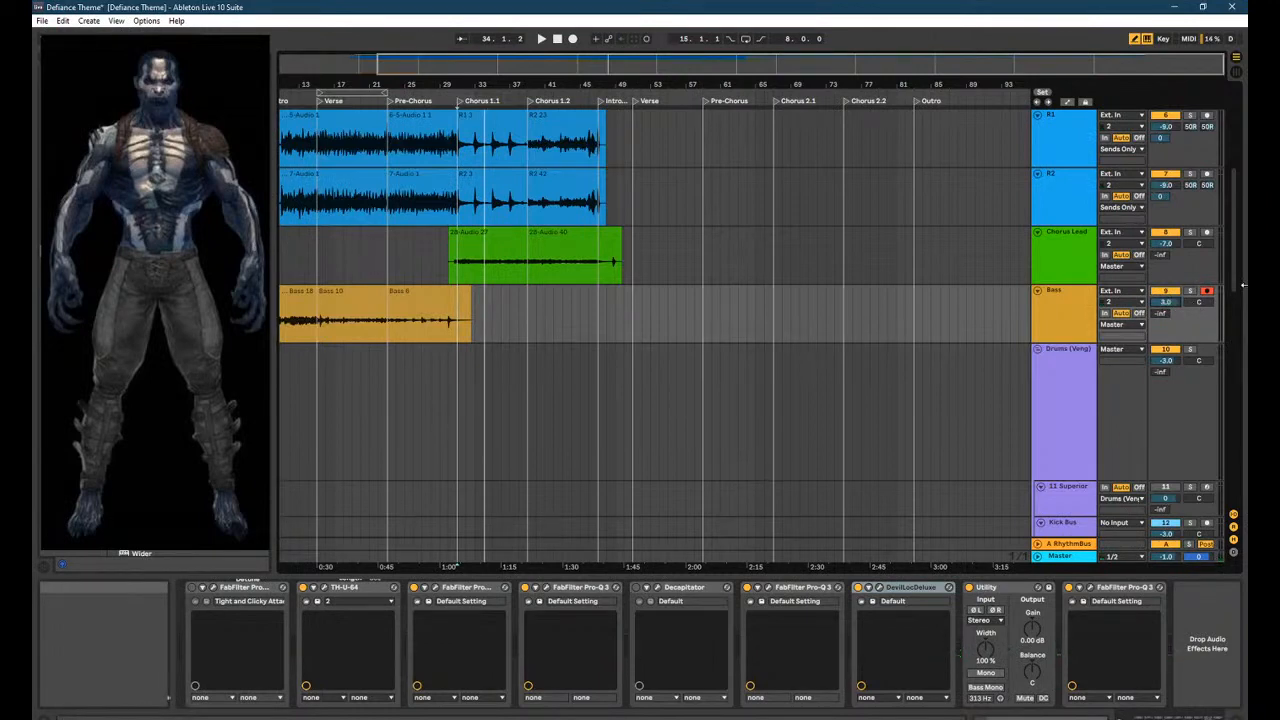
pyautogui.write('-')
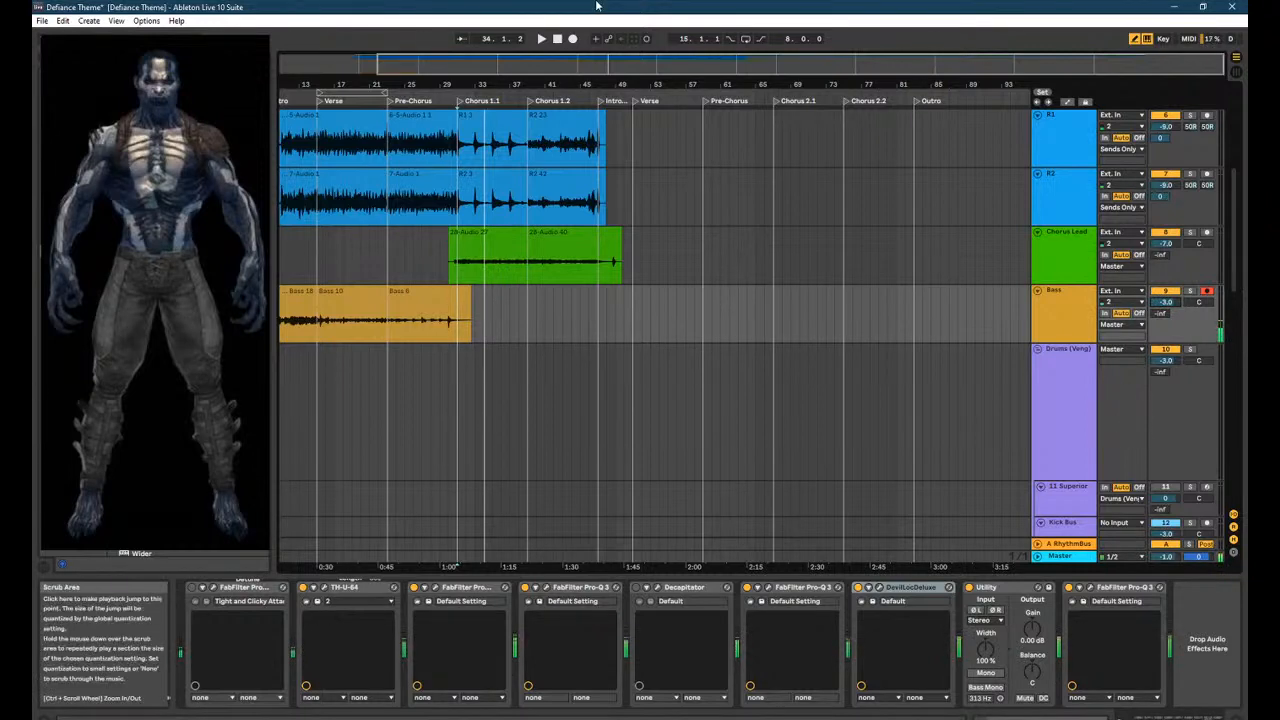
# Check the bass input level in the Session mixer and the OBS audio mixer, ending back in the Arrangement.
pyautogui.press('Tab')
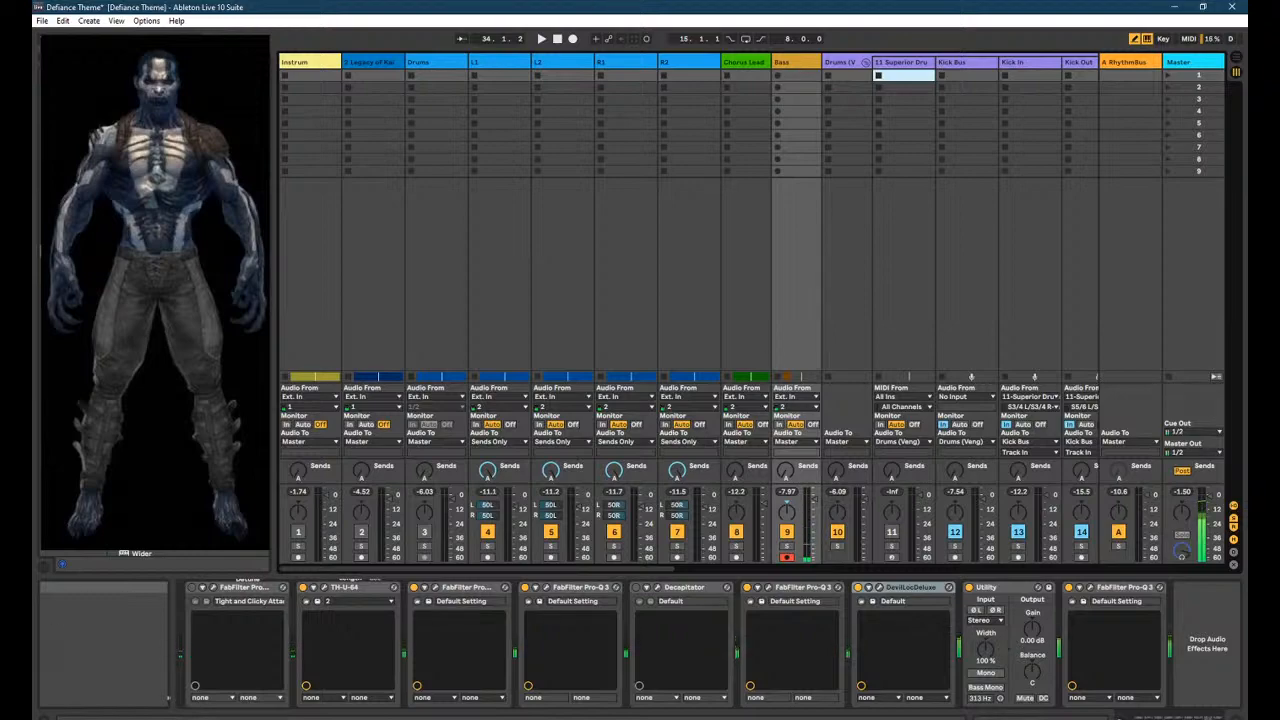
pyautogui.click(854, 718)
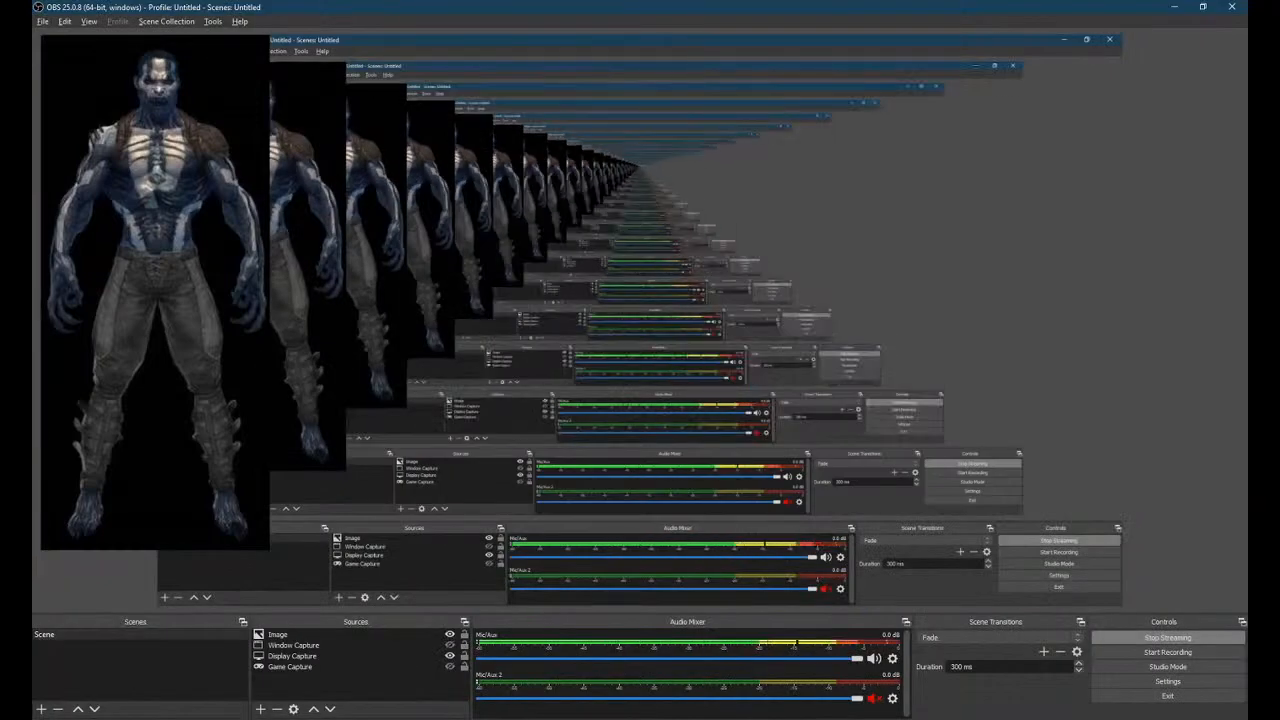
pyautogui.click(870, 718)
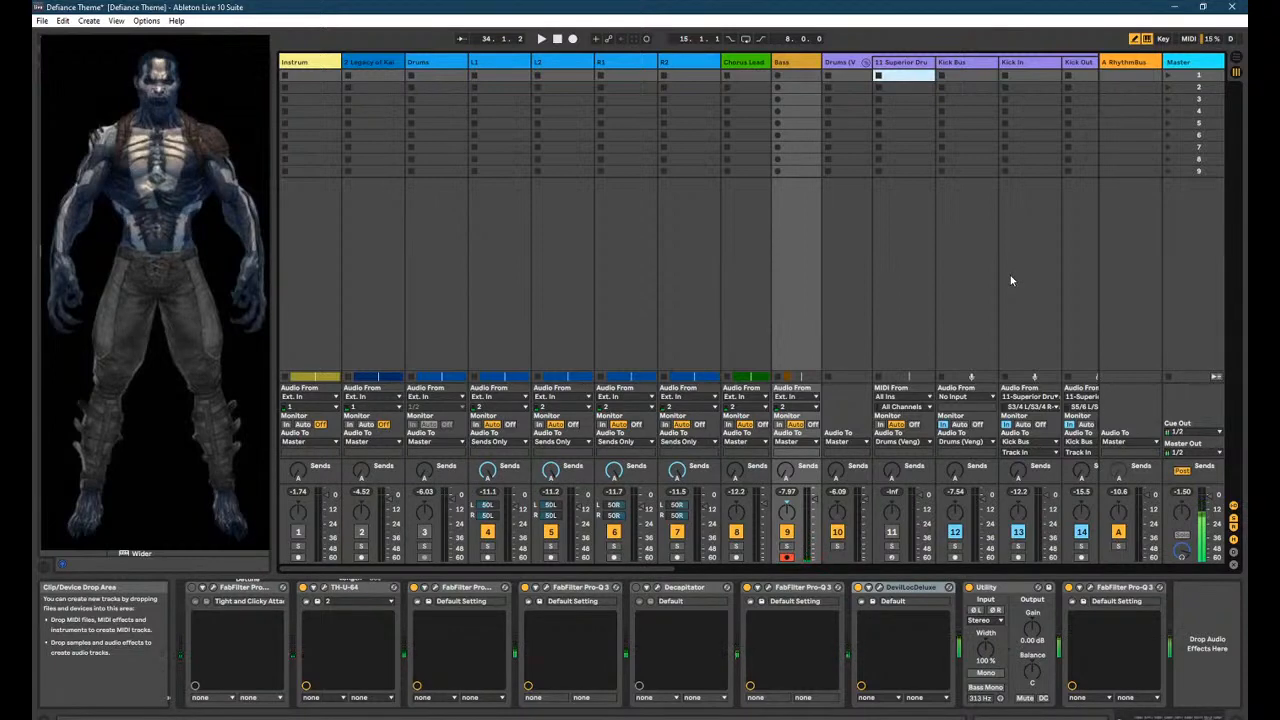
pyautogui.press('Tab')
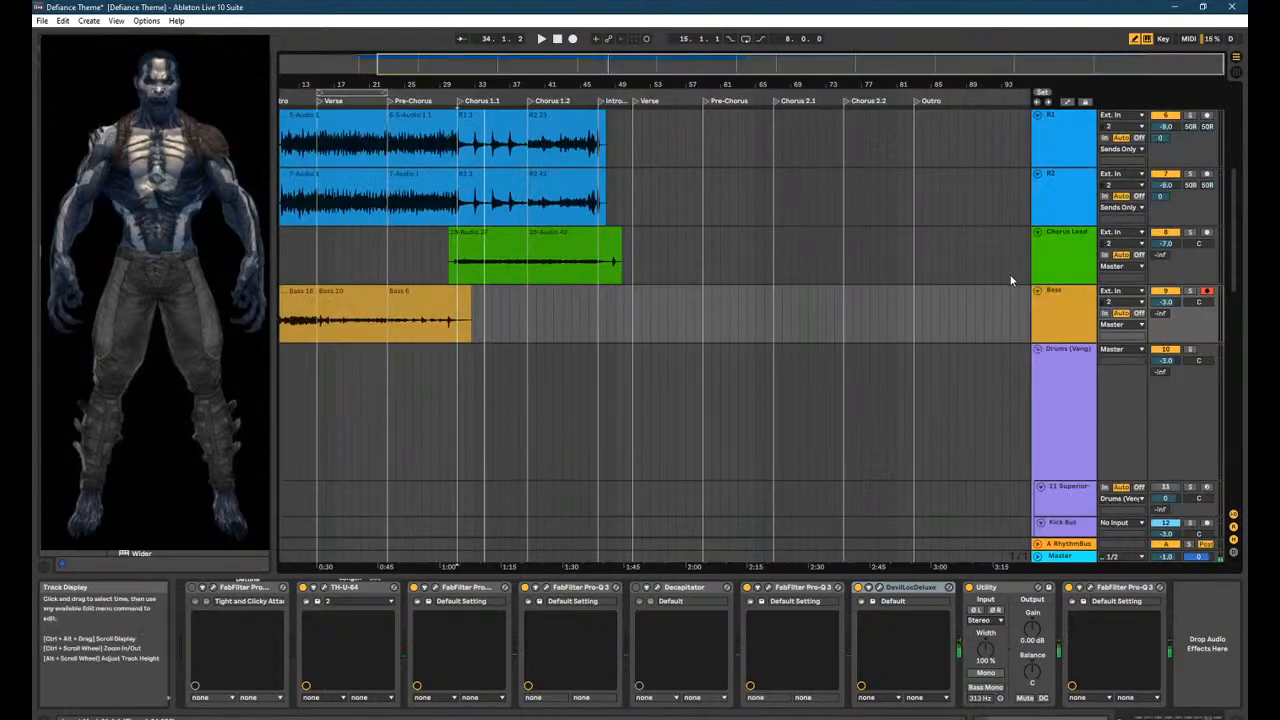
# Solo the Bass track and play it from bar 31 for a short listen.
pyautogui.click(459, 340)
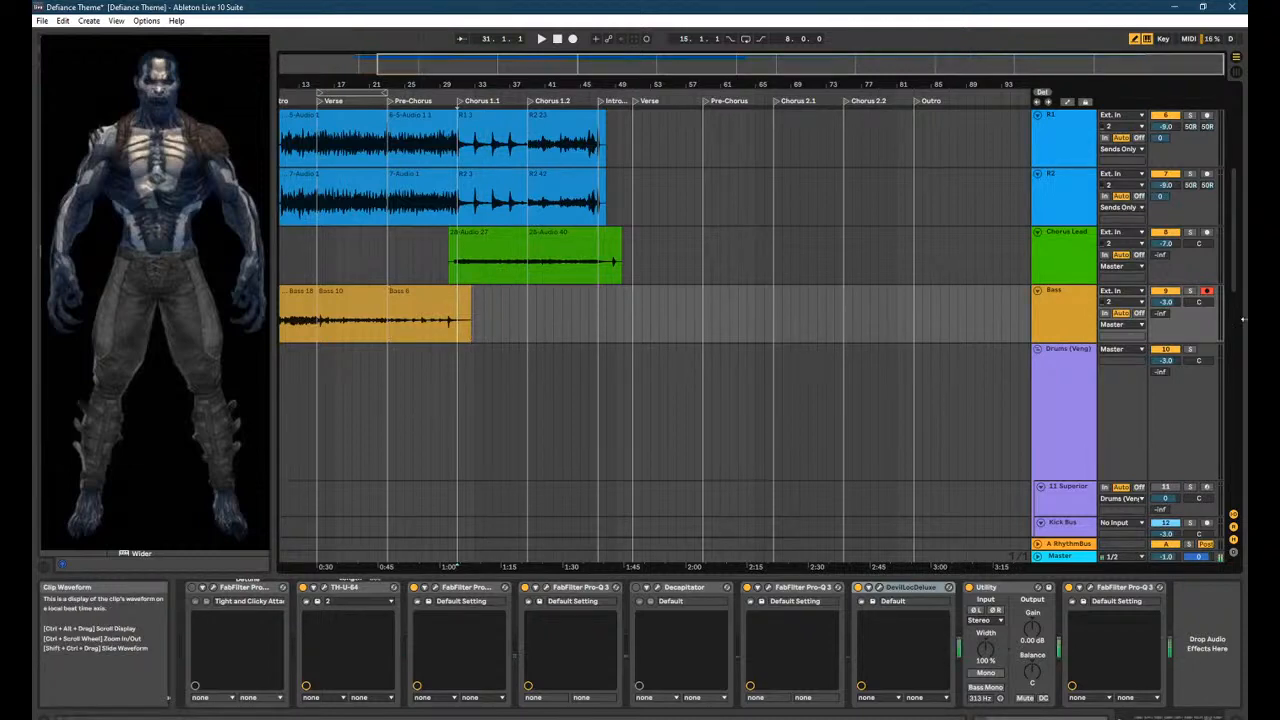
pyautogui.click(1190, 291)
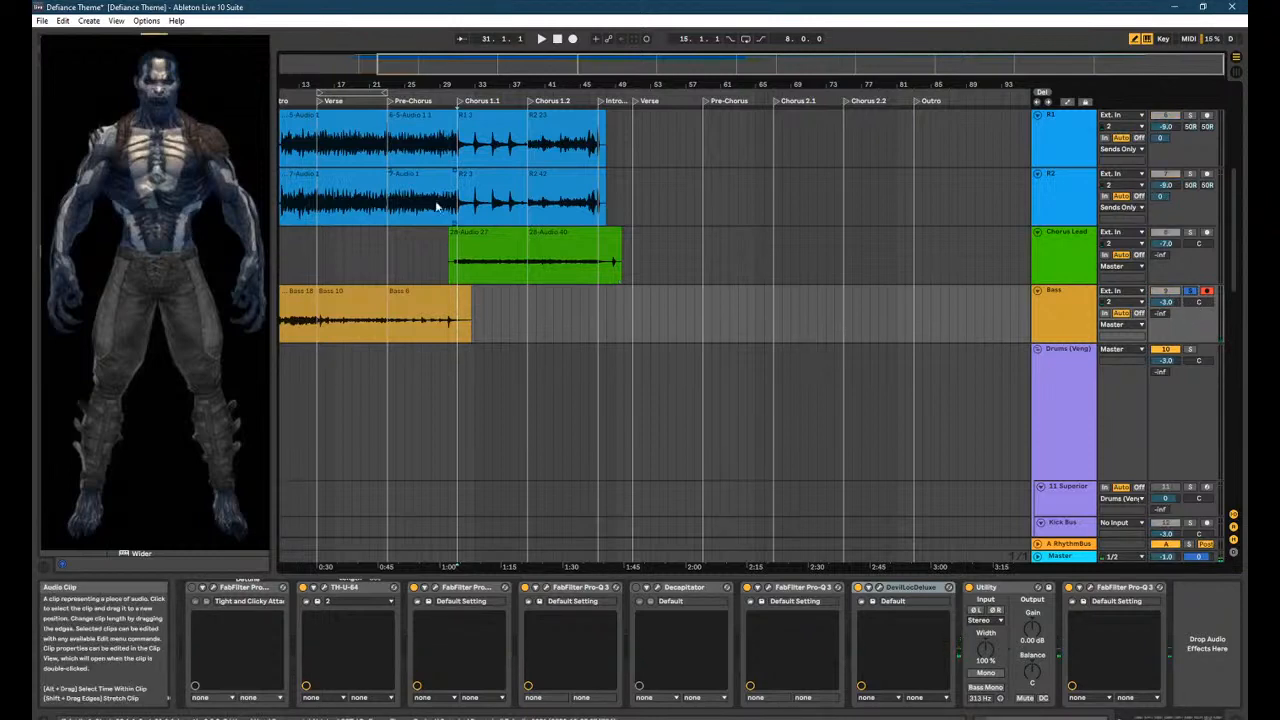
pyautogui.press('space')
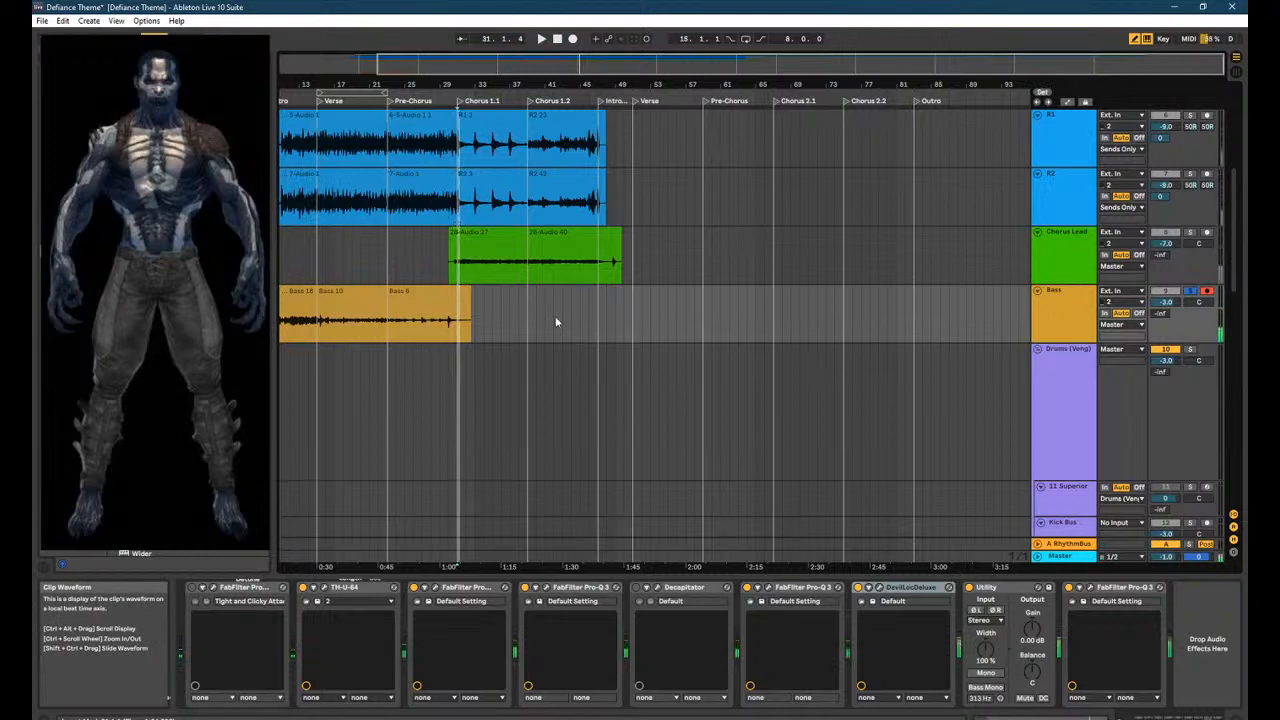
pyautogui.press('space')
pyautogui.moveTo(470, 291); pyautogui.dragTo(471, 302)
pyautogui.rightClick(527, 315)
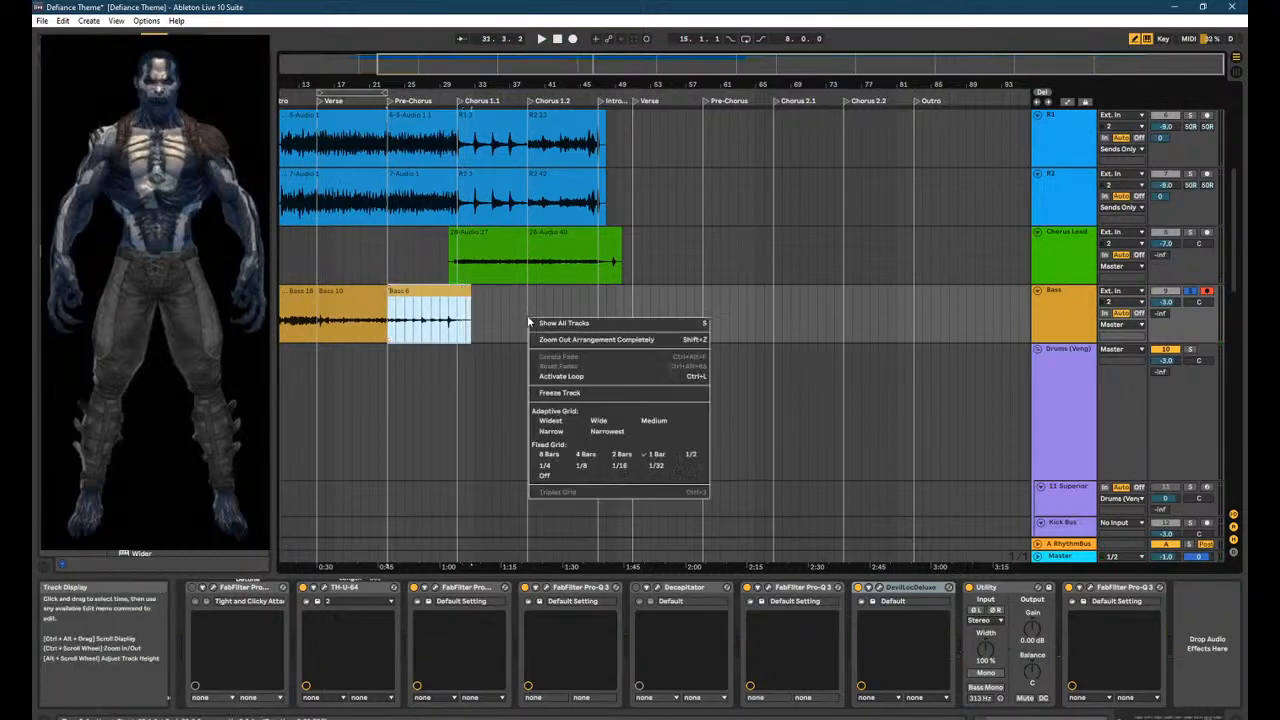
pyautogui.click(511, 54)
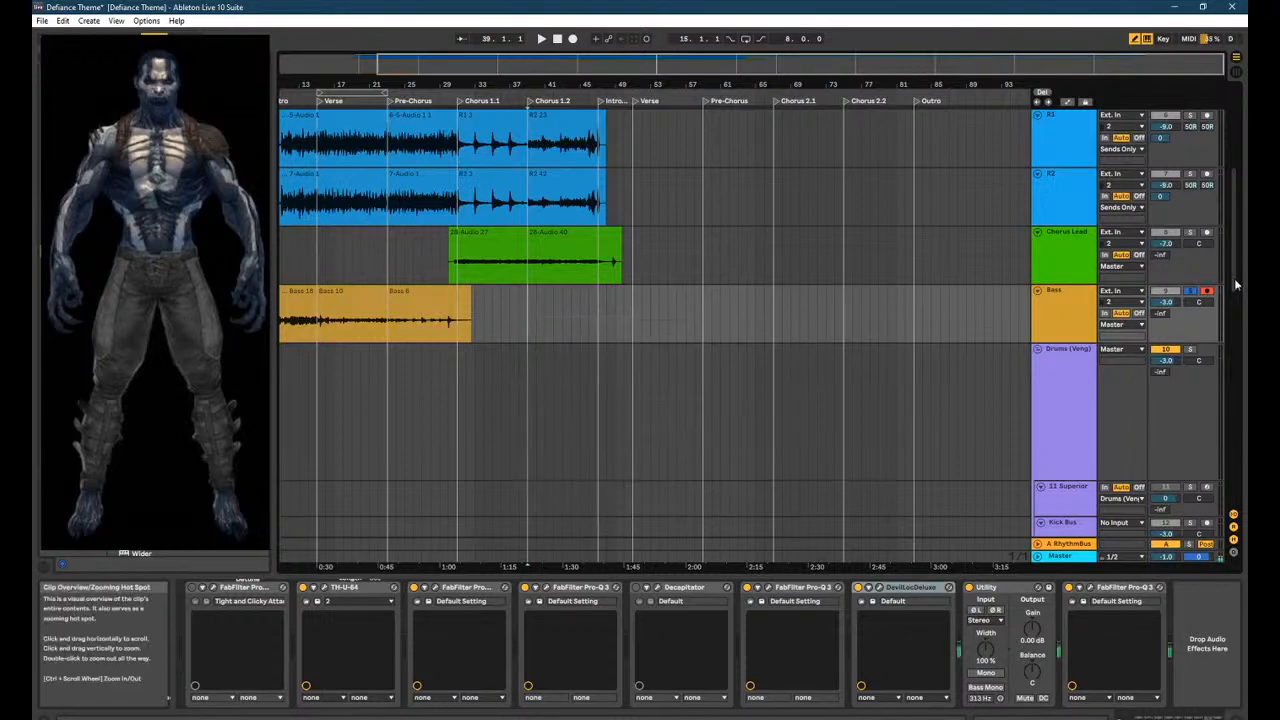
# Disarm the Bass track and trim the end of its Bass 6 clip back to bar 31.
pyautogui.click(1207, 293)
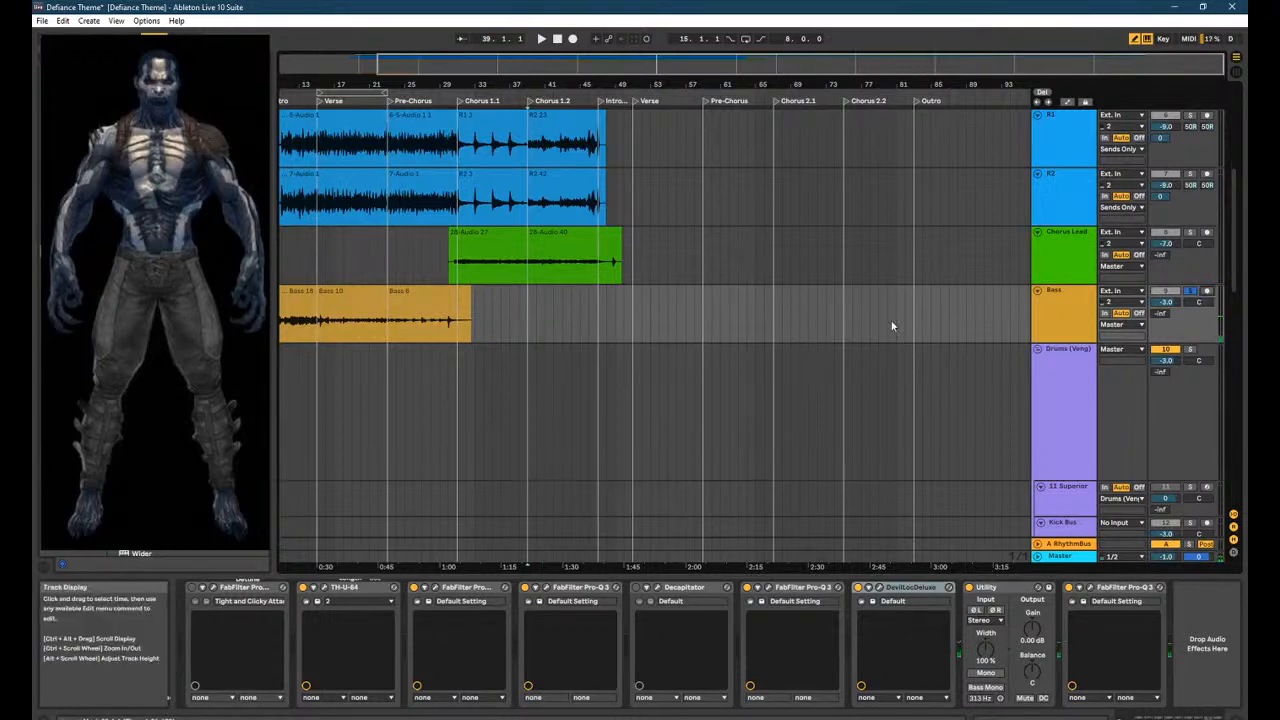
pyautogui.moveTo(559, 56); pyautogui.dragTo(541, 202)
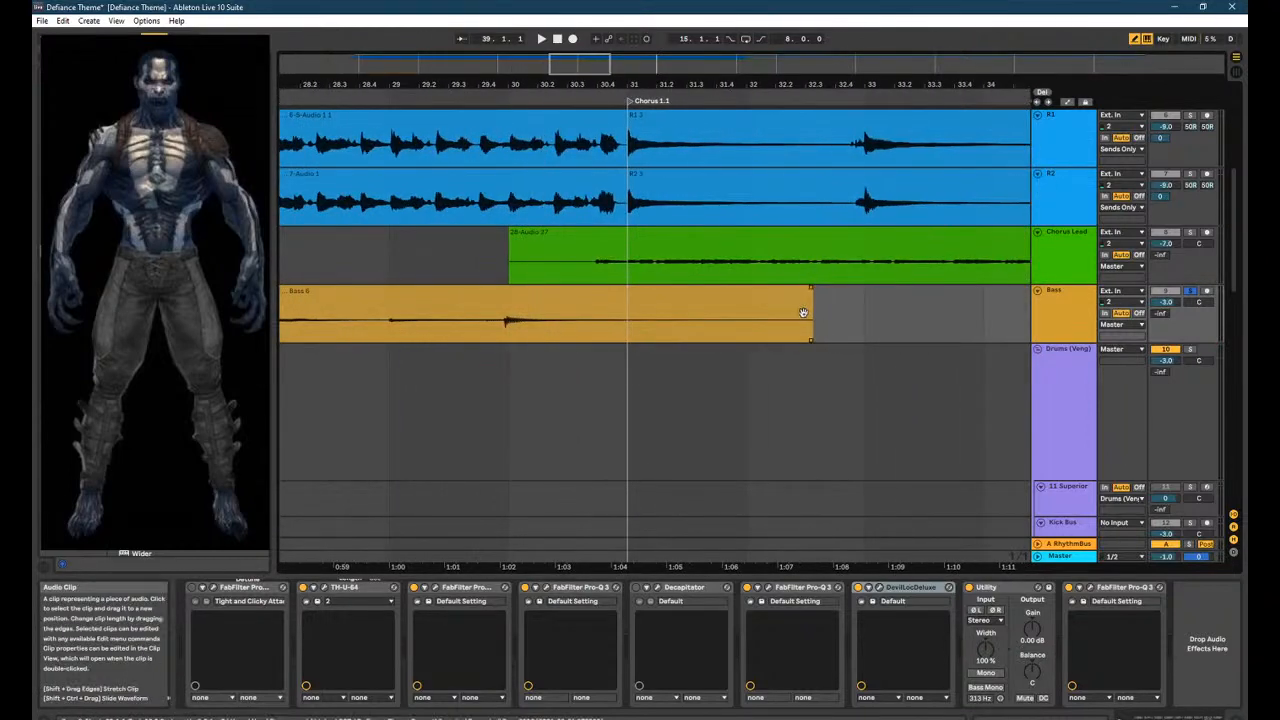
pyautogui.moveTo(808, 314); pyautogui.dragTo(628, 313)
pyautogui.scroll(-5, 808, 322)
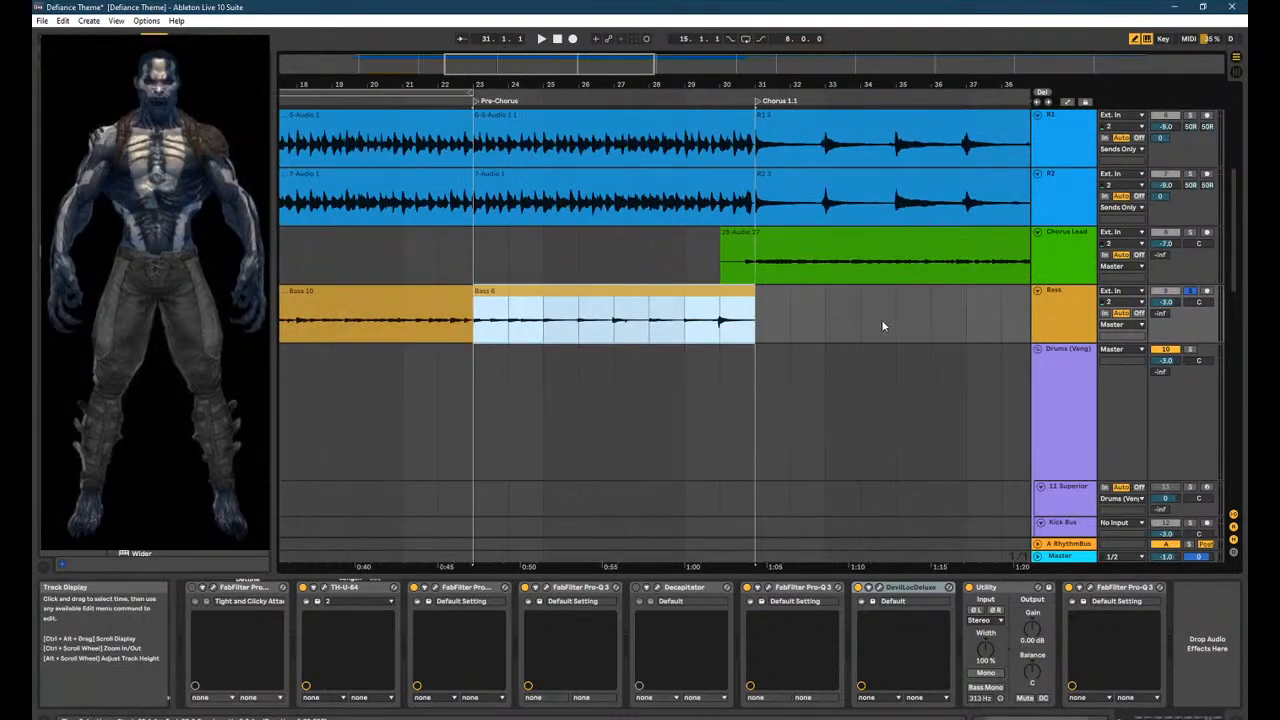
# Move the insertion marker to bar 34 on the Bass track and fold the Drums (Veng) group.
pyautogui.click(857, 313)
pyautogui.scroll(-3, 857, 313)
pyautogui.click(1037, 352)
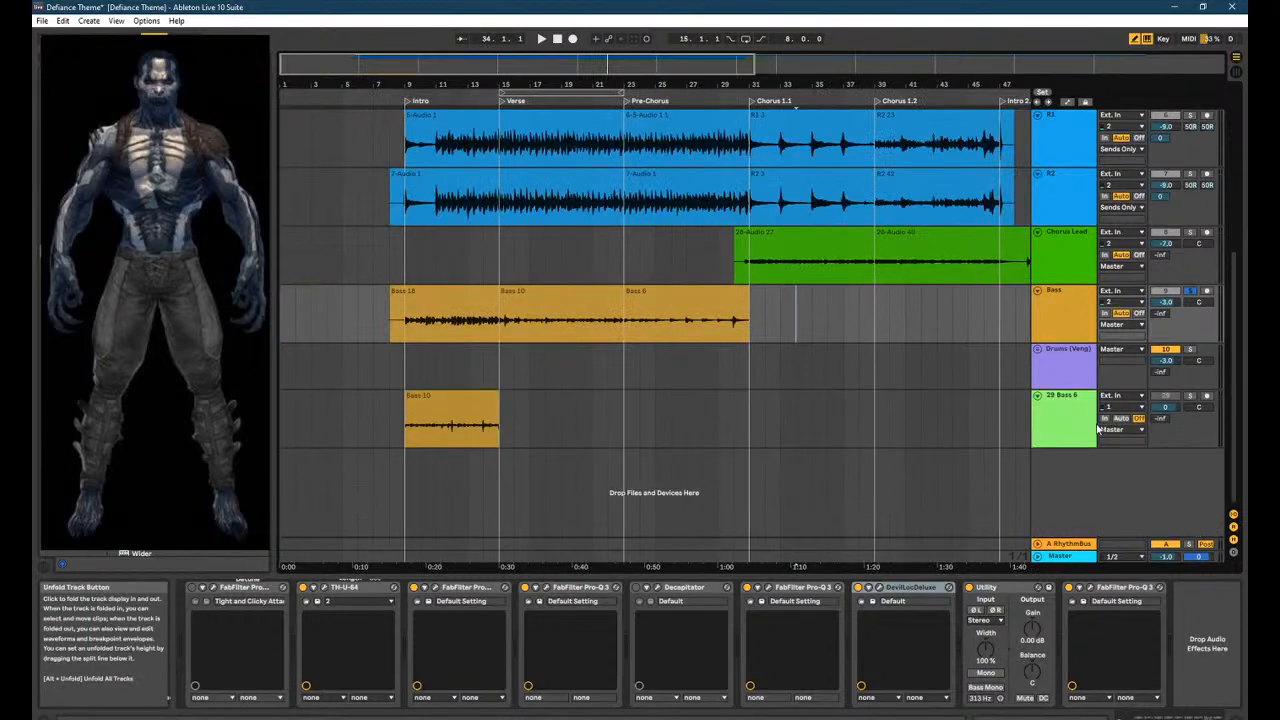
# Move the Bass 6 pre-chorus clip from the Bass track down to the 29 Bass 6 track and place the insertion marker at bar 30.
pyautogui.click(900, 410)
pyautogui.click(722, 302)
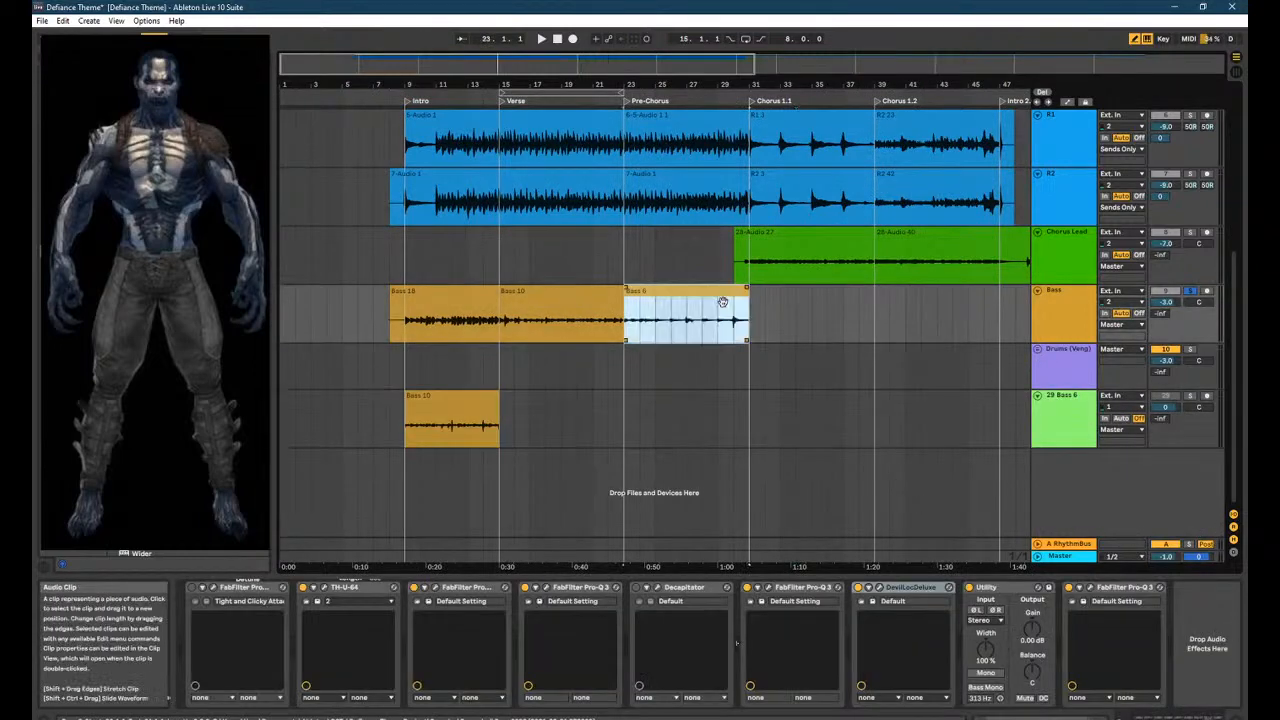
pyautogui.moveTo(722, 302); pyautogui.dragTo(722, 407)
pyautogui.click(729, 325)
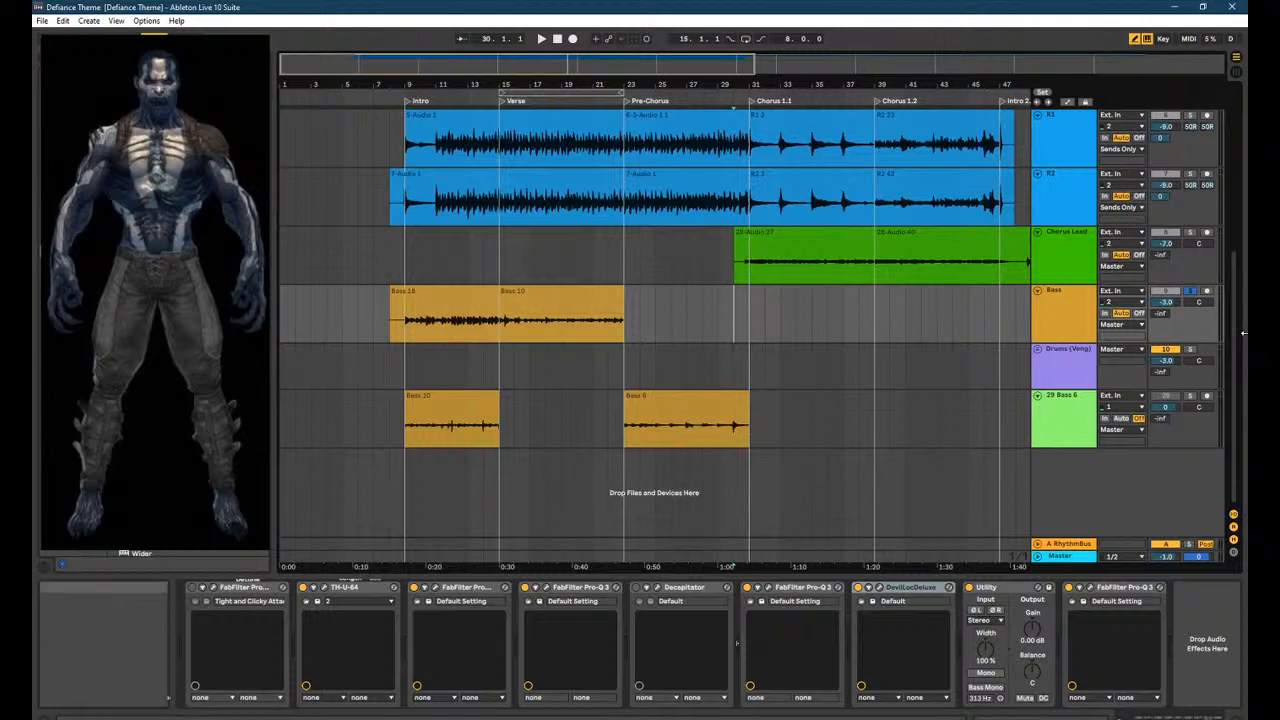
# Arm the Bass track for recording and look over the Chorus Lead, Bass and Master device chains.
pyautogui.click(1207, 291)
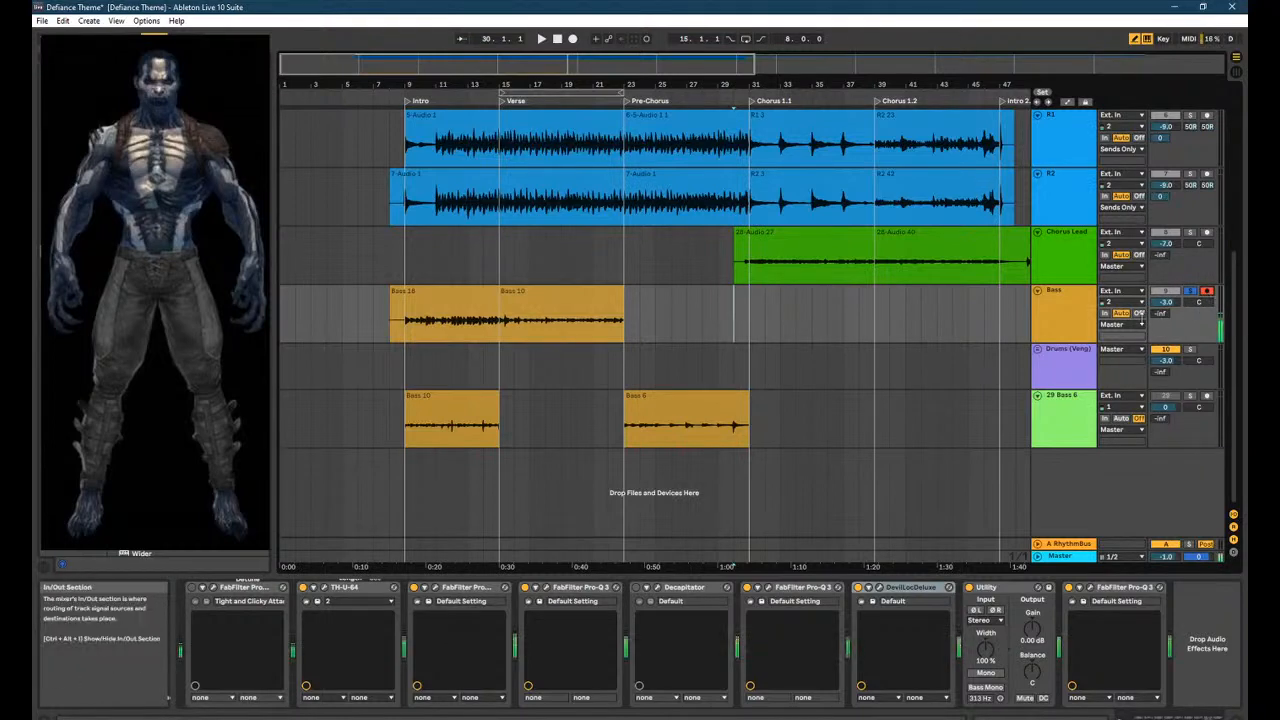
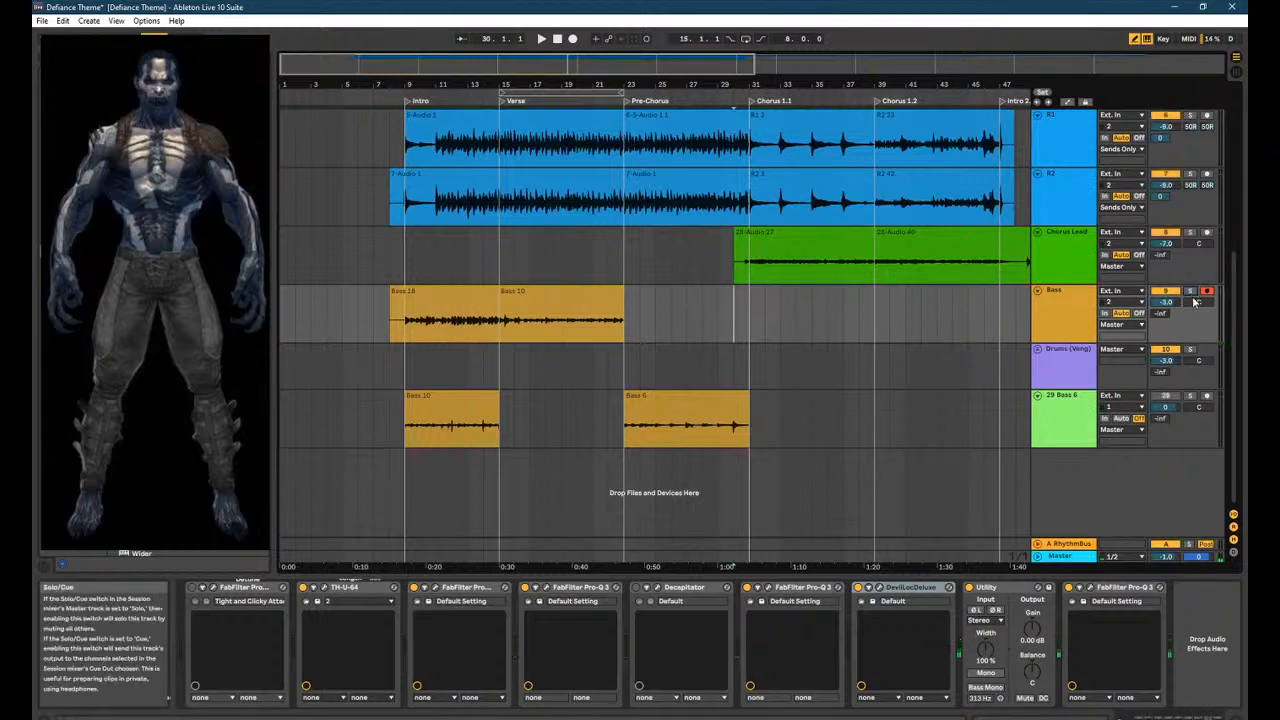
pyautogui.click(1068, 246)
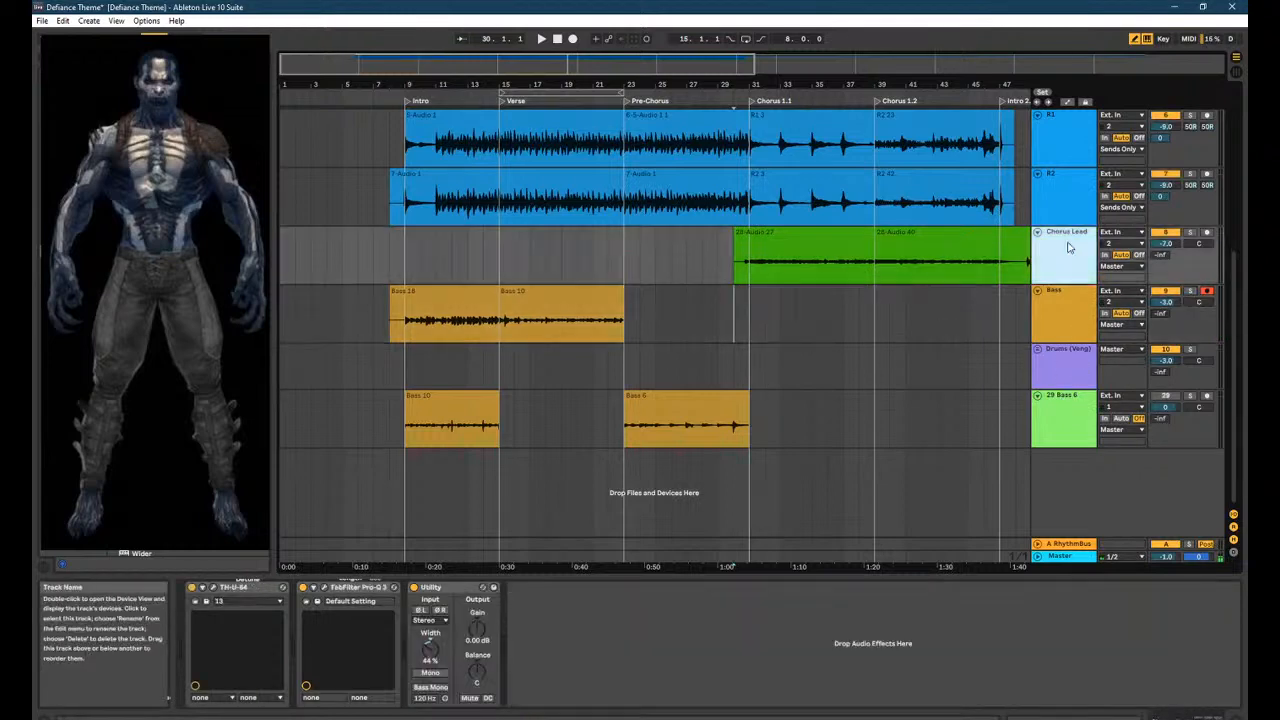
pyautogui.click(1077, 303)
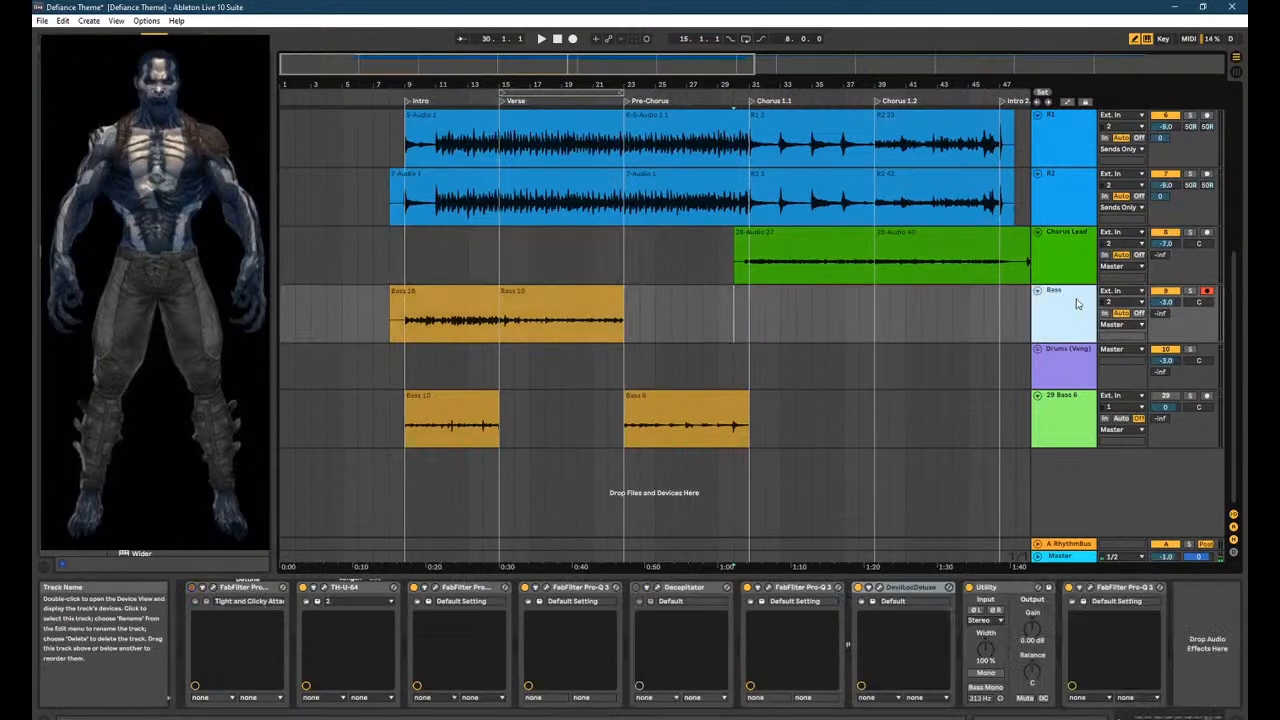
pyautogui.click(725, 300)
pyautogui.click(735, 304)
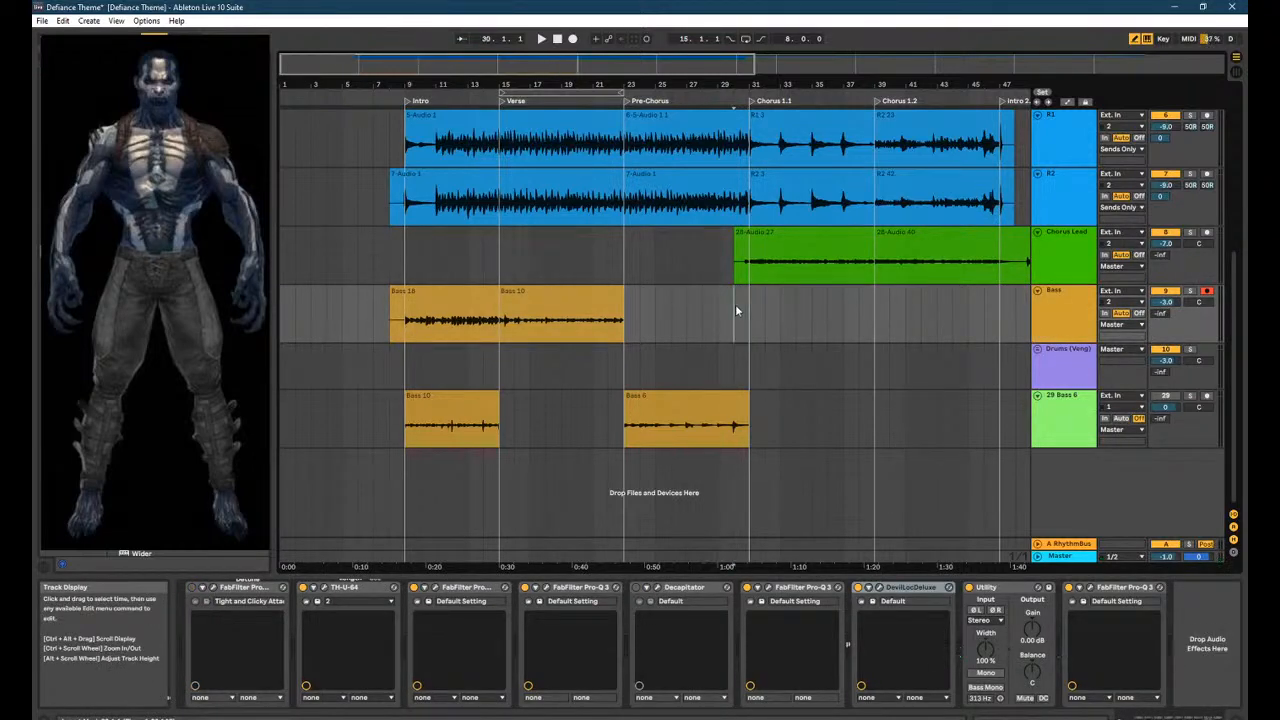
pyautogui.click(1074, 558)
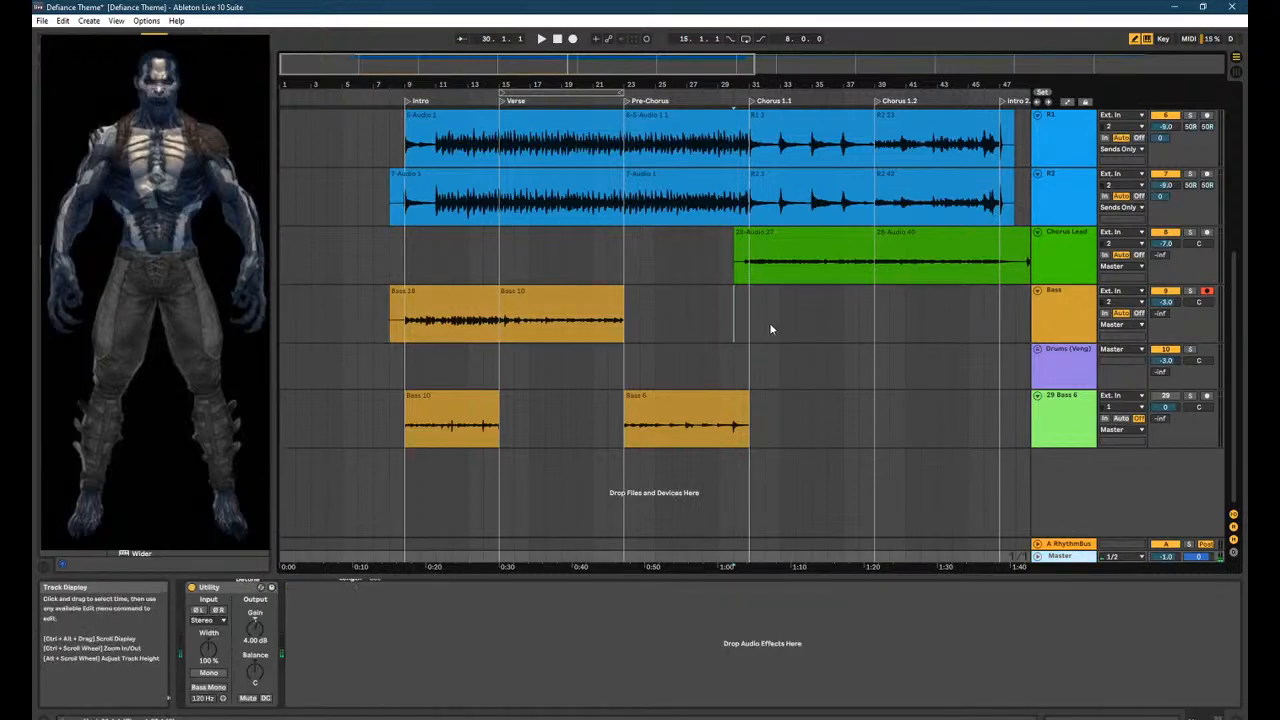
# Play the arrangement from bar 30 into Chorus 1.1 with the bass input armed to rehearse the part.
pyautogui.click(743, 308)
pyautogui.press('space')
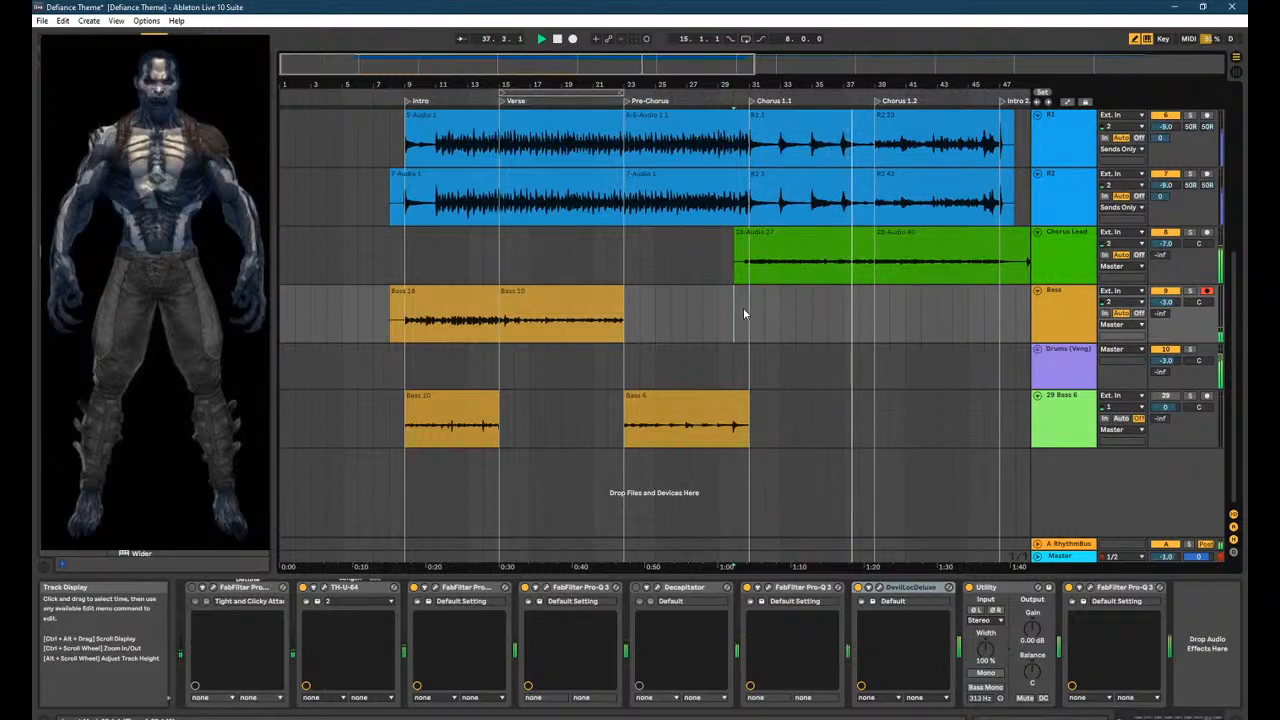
pyautogui.press('space')
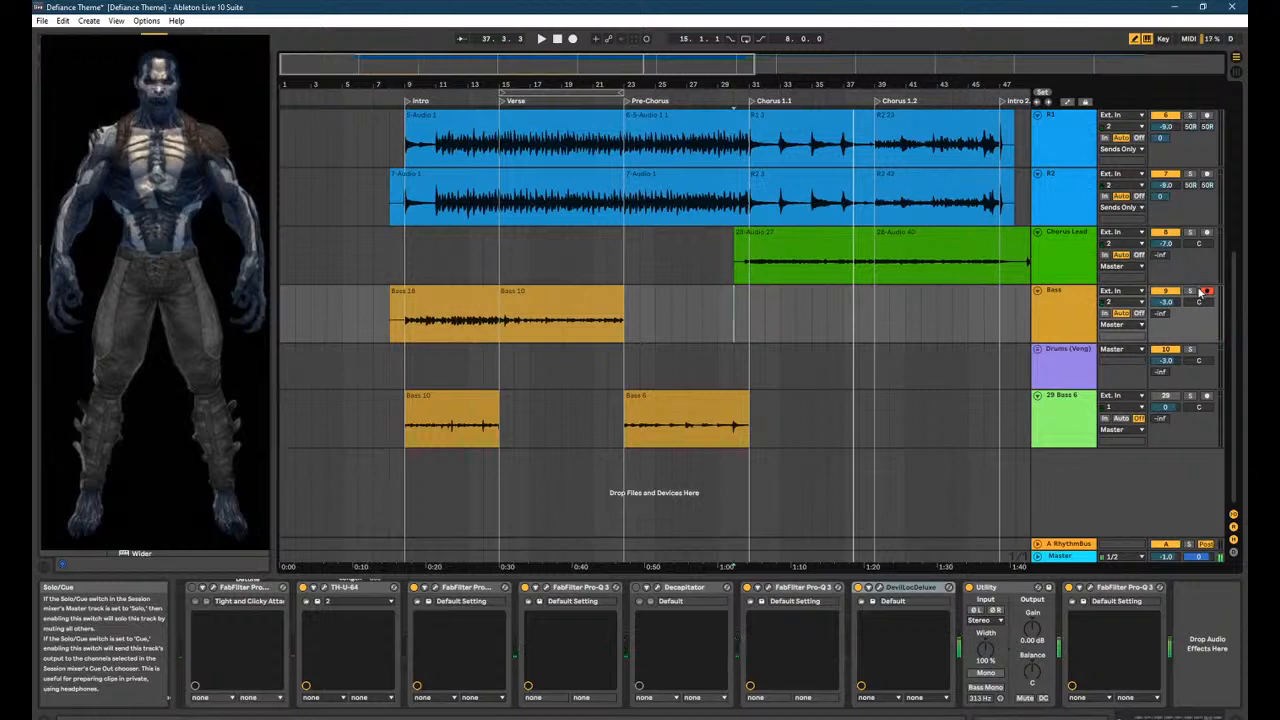
pyautogui.press('F9')
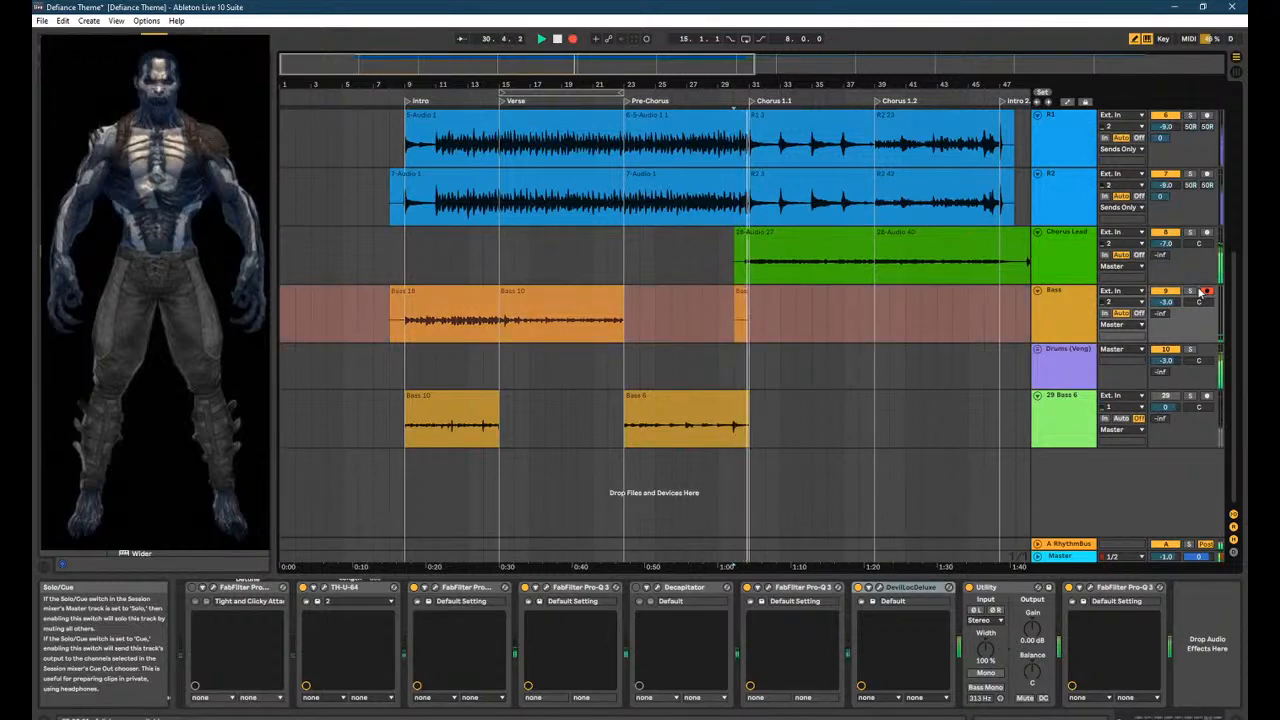
pyautogui.press('F9')
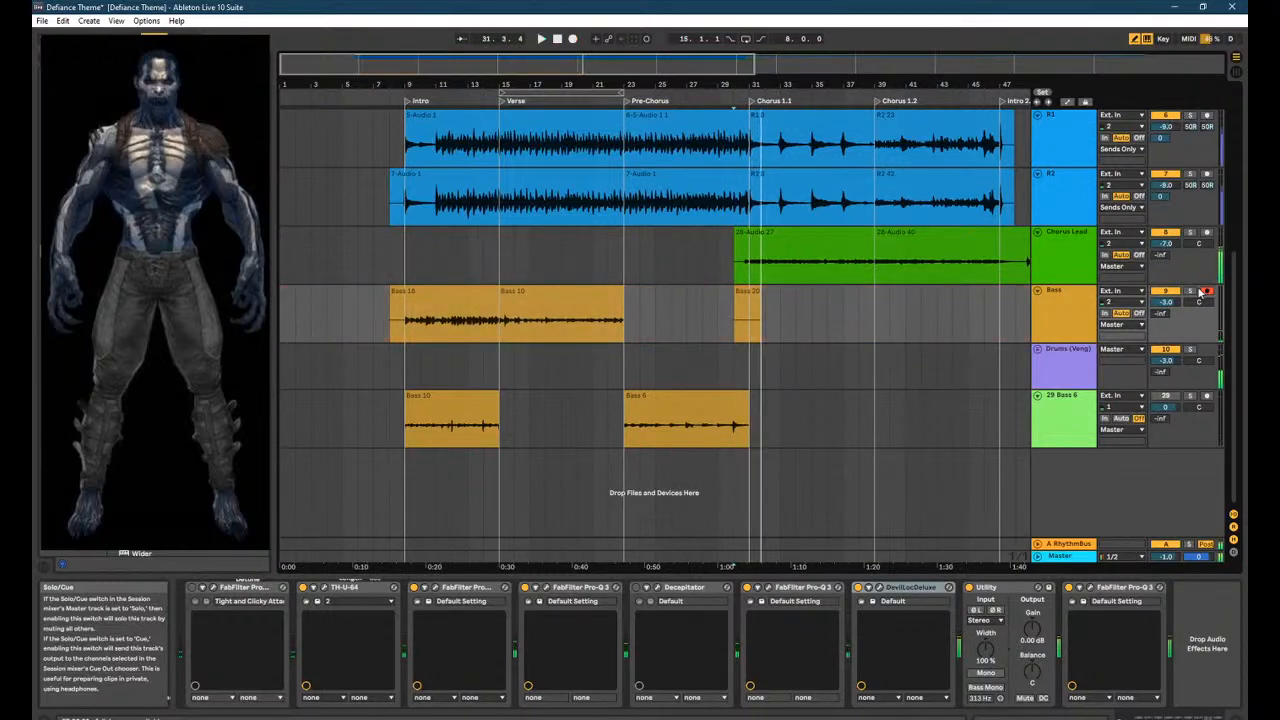
pyautogui.hotkey('ctrl', 'z')
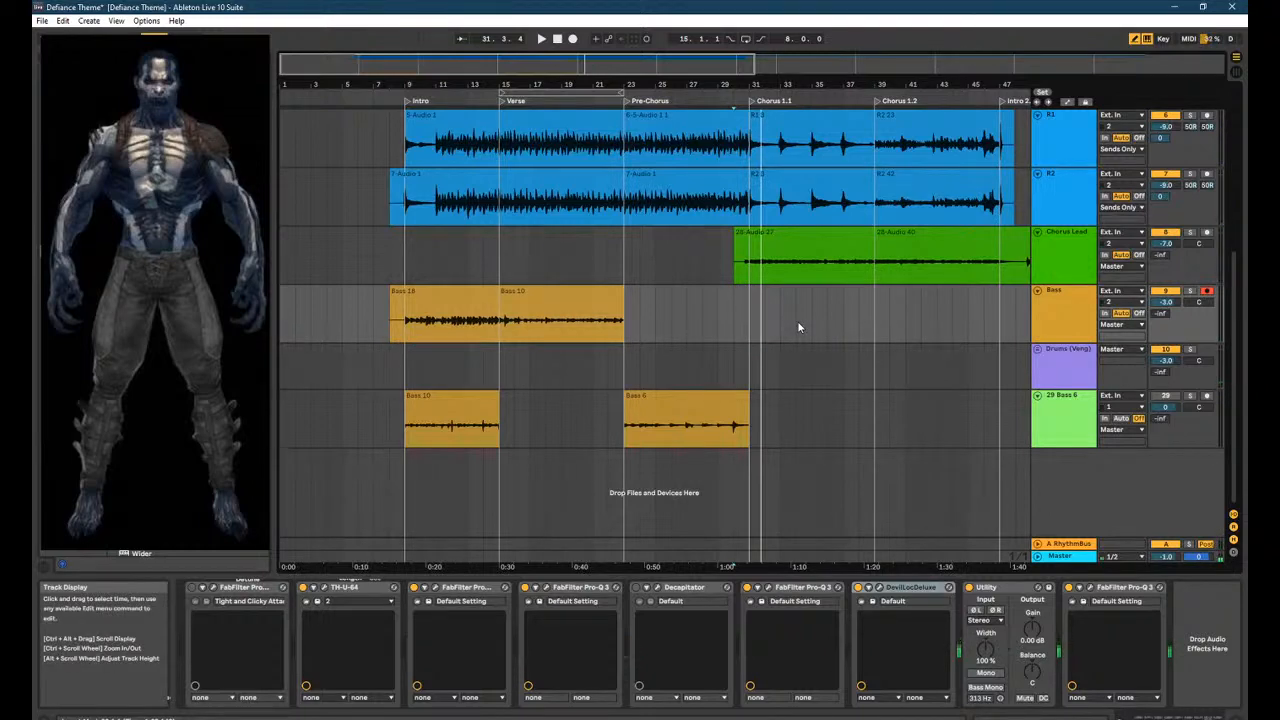
# Record a bass take from bar 30 through Chorus 1.1, disarm the Bass track and trim the clip to end at bar 39.
pyautogui.press('F9')
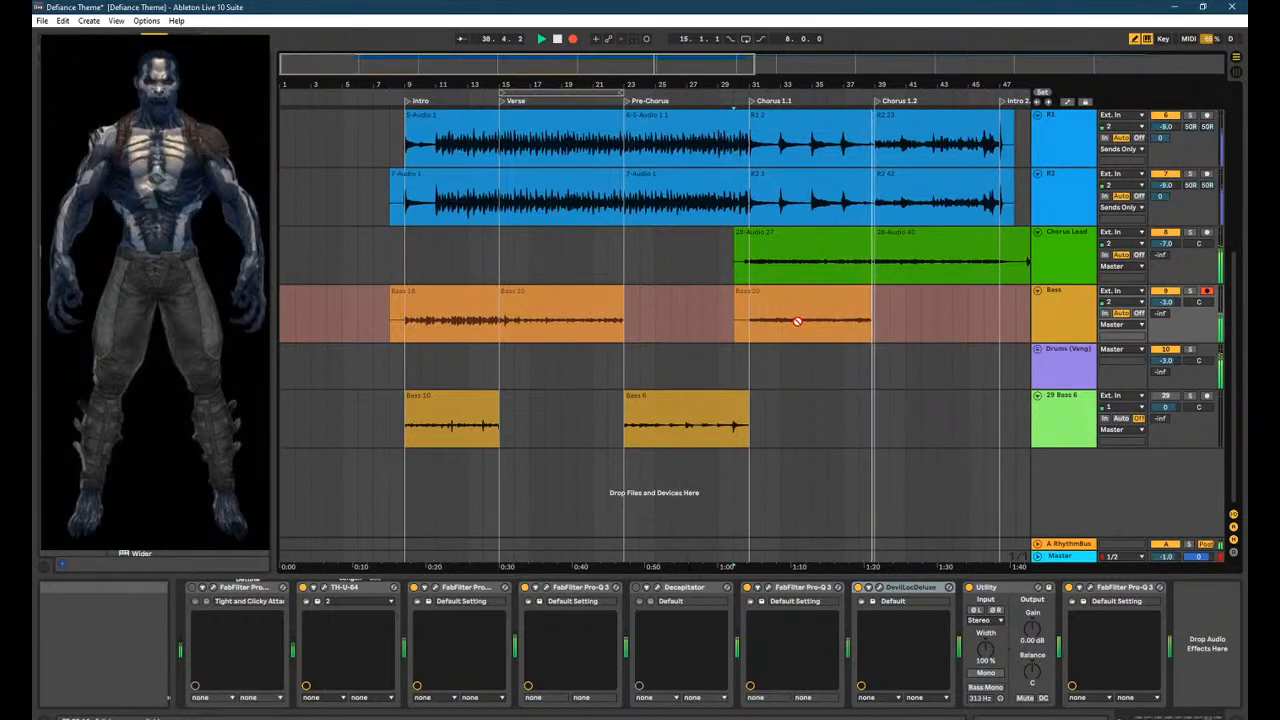
pyautogui.press('space')
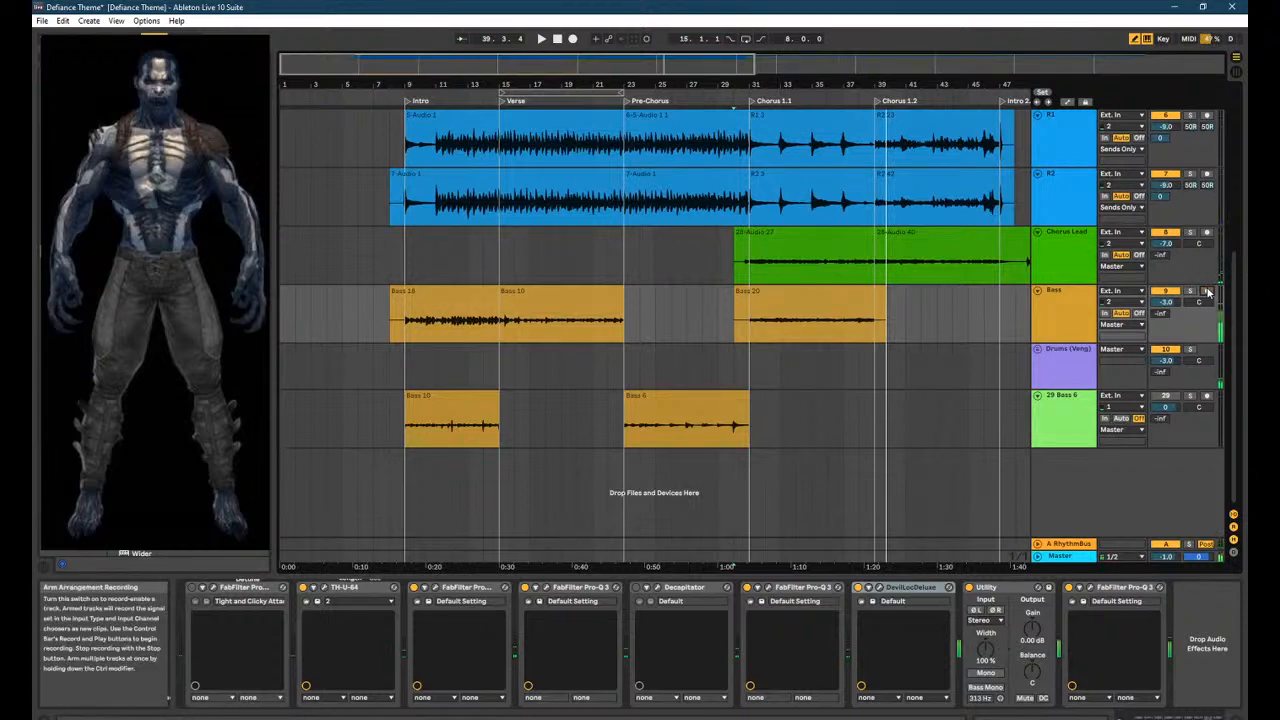
pyautogui.click(792, 300)
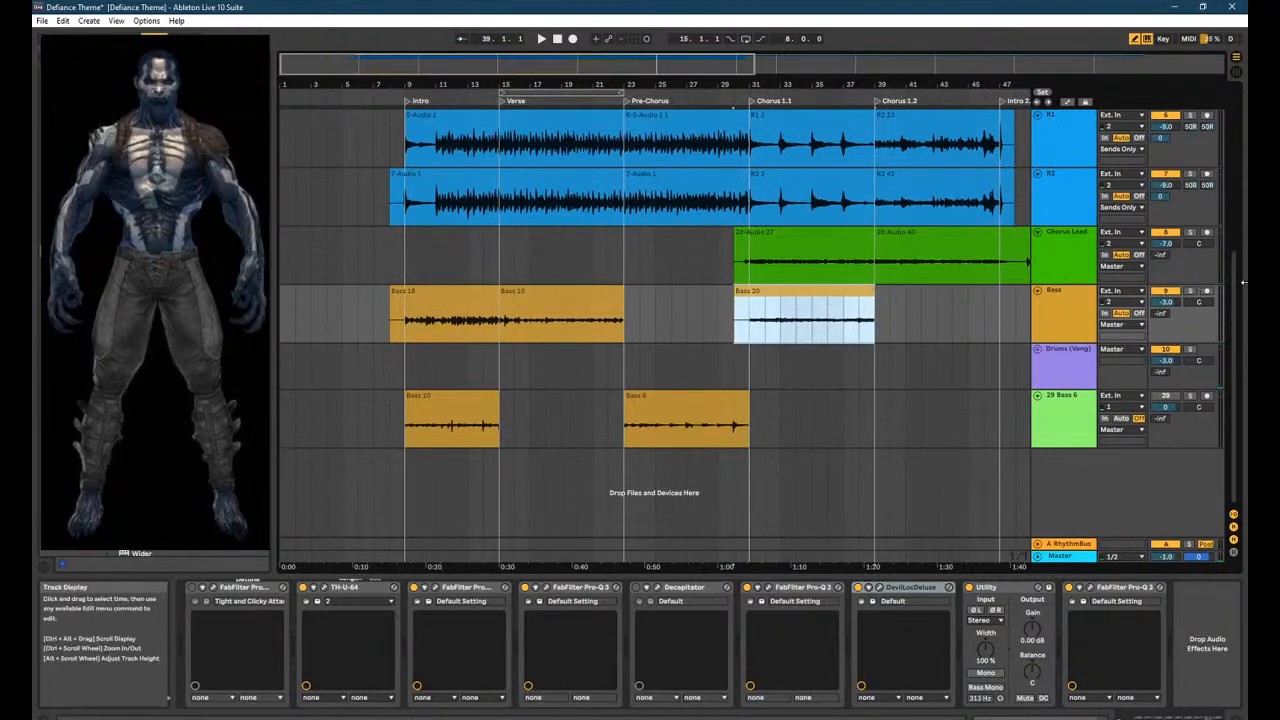
# Solo the Bass track, play the new take from about bar 31 and open its clip to examine the waveform.
pyautogui.click(1193, 295)
pyautogui.click(1193, 295)
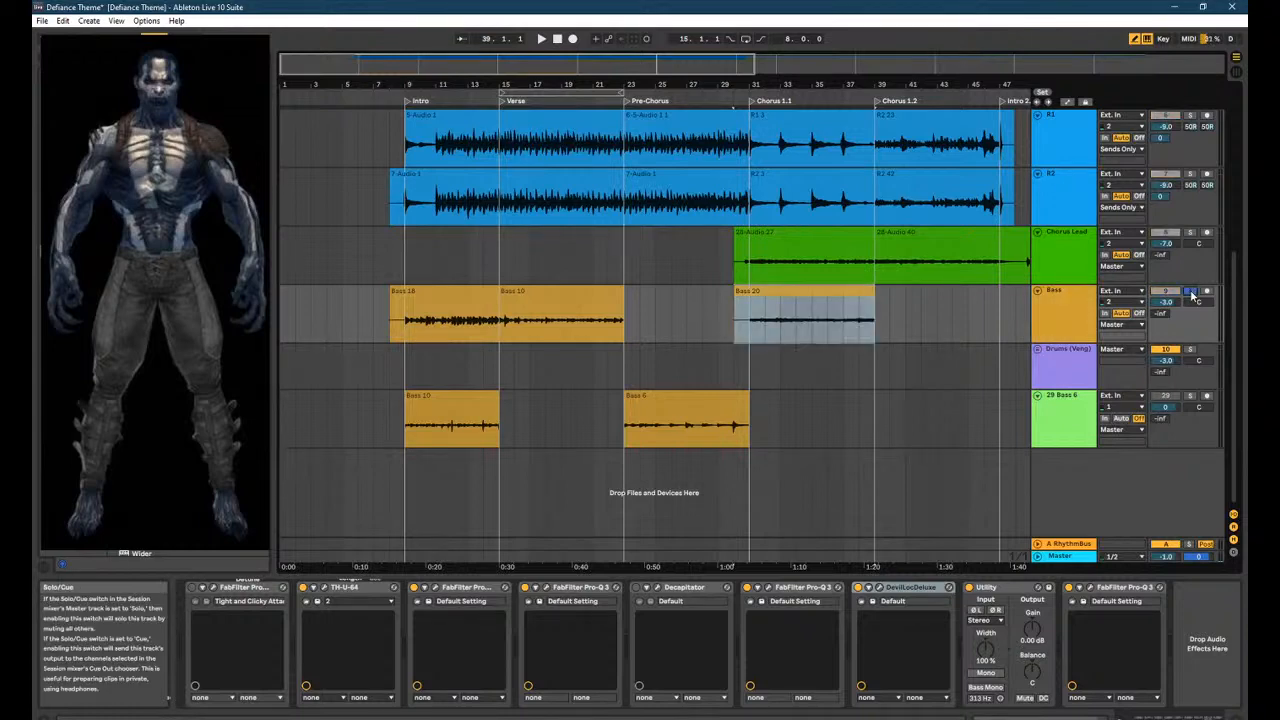
pyautogui.click(756, 331)
pyautogui.press('space')
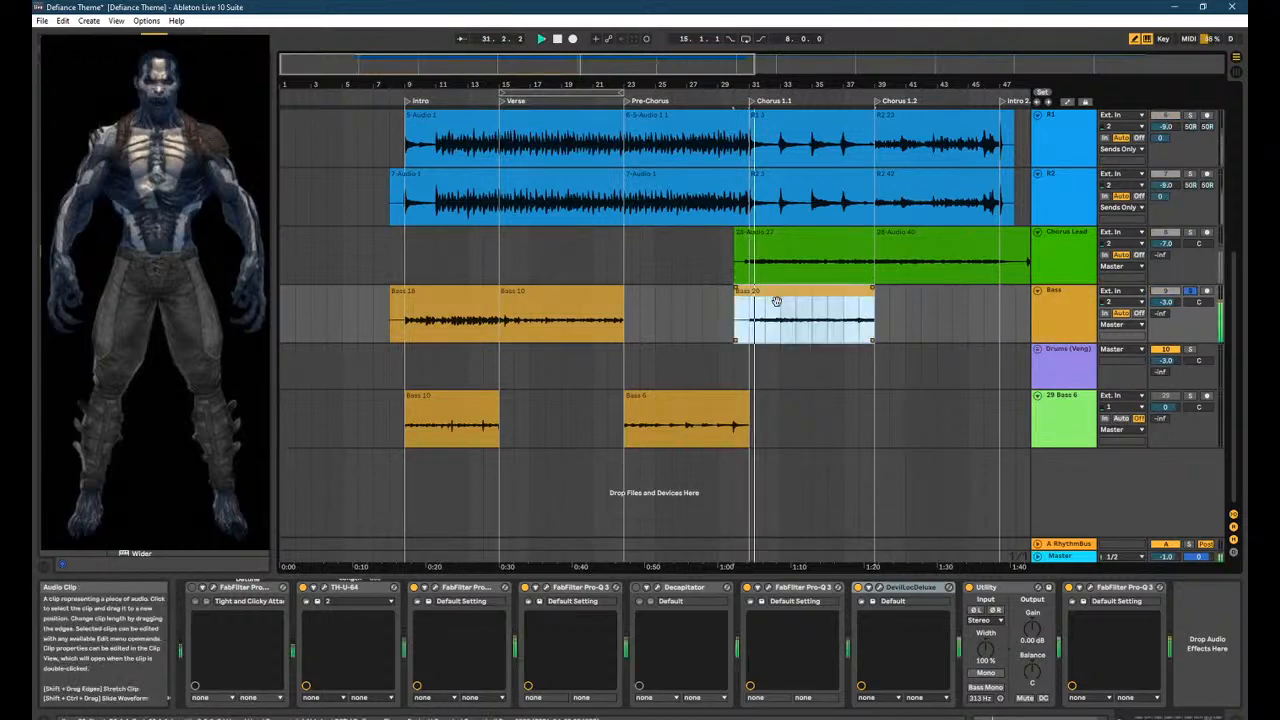
pyautogui.doubleClick(753, 329)
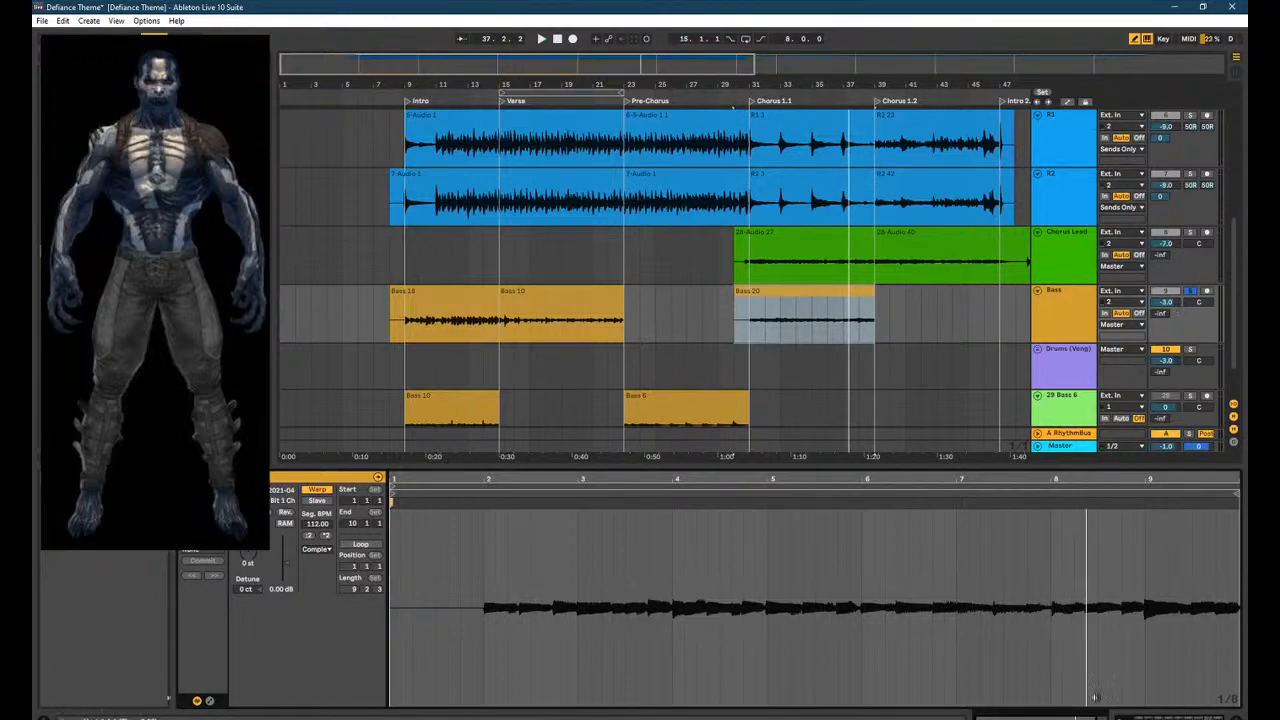
# Arm the Bass track and adjust the noise gate threshold in the TH-U master controls.
pyautogui.click(1208, 291)
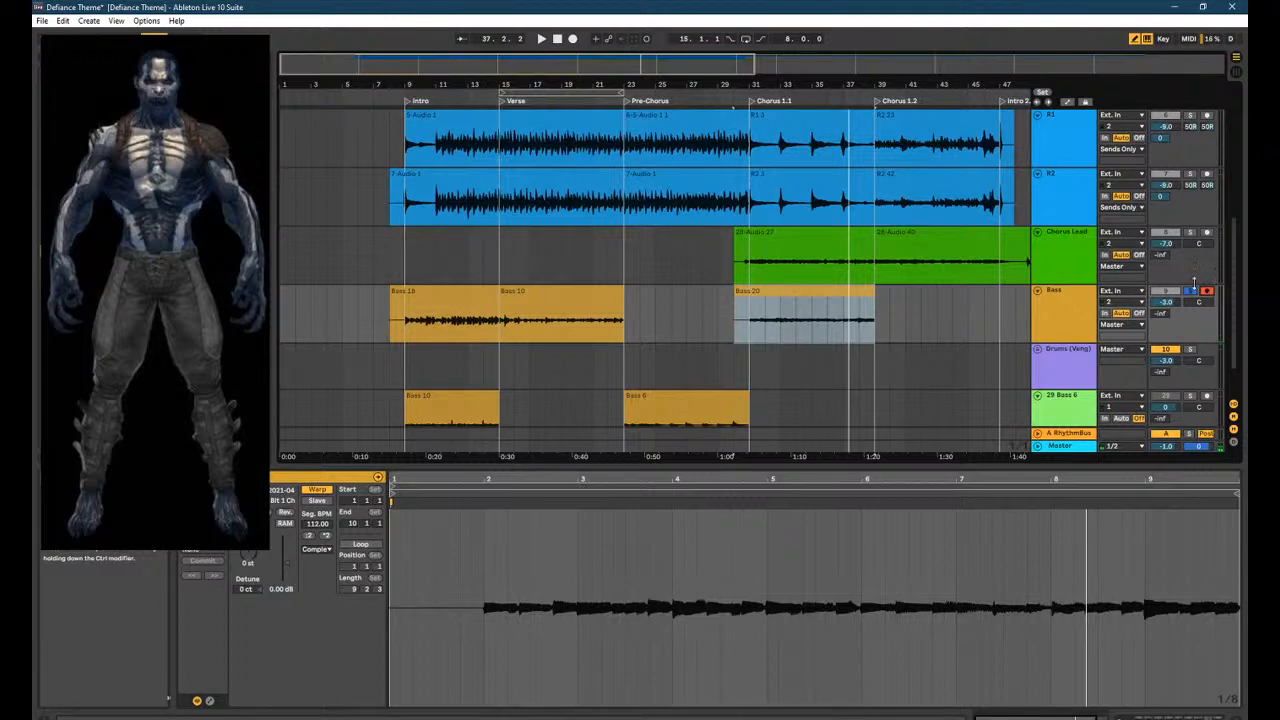
pyautogui.doubleClick(1058, 320)
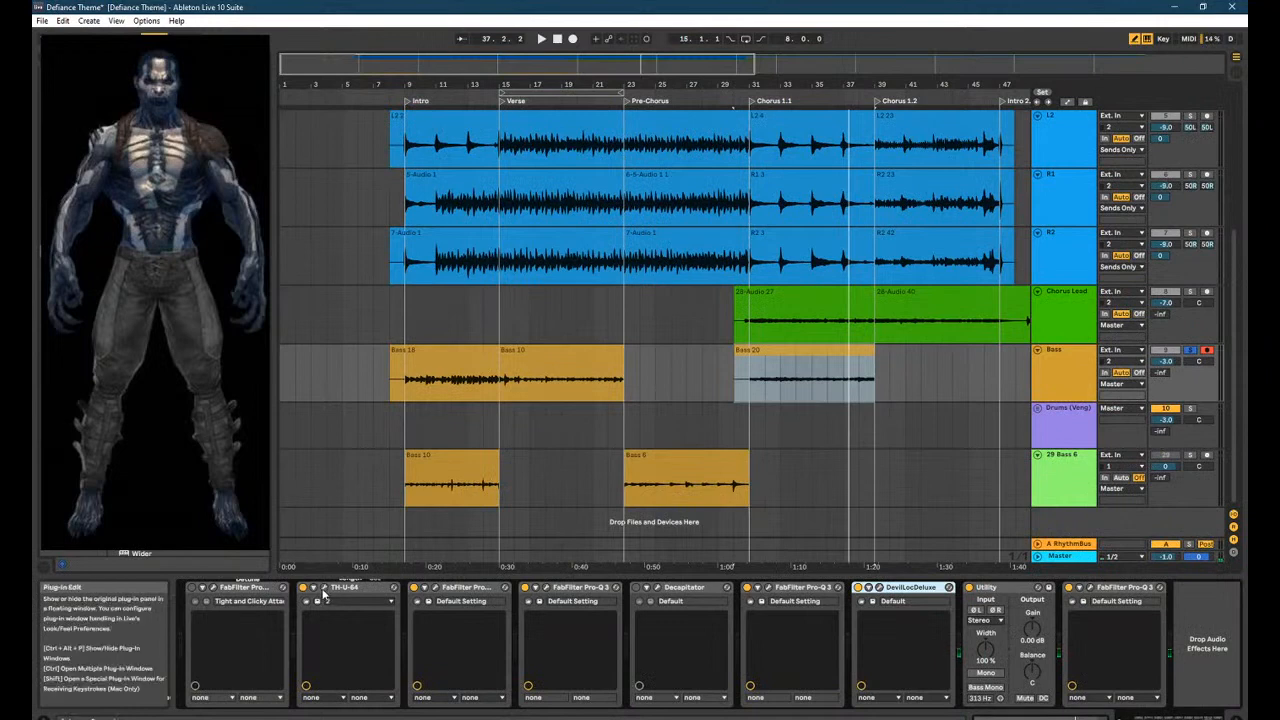
pyautogui.click(323, 588)
pyautogui.click(594, 157)
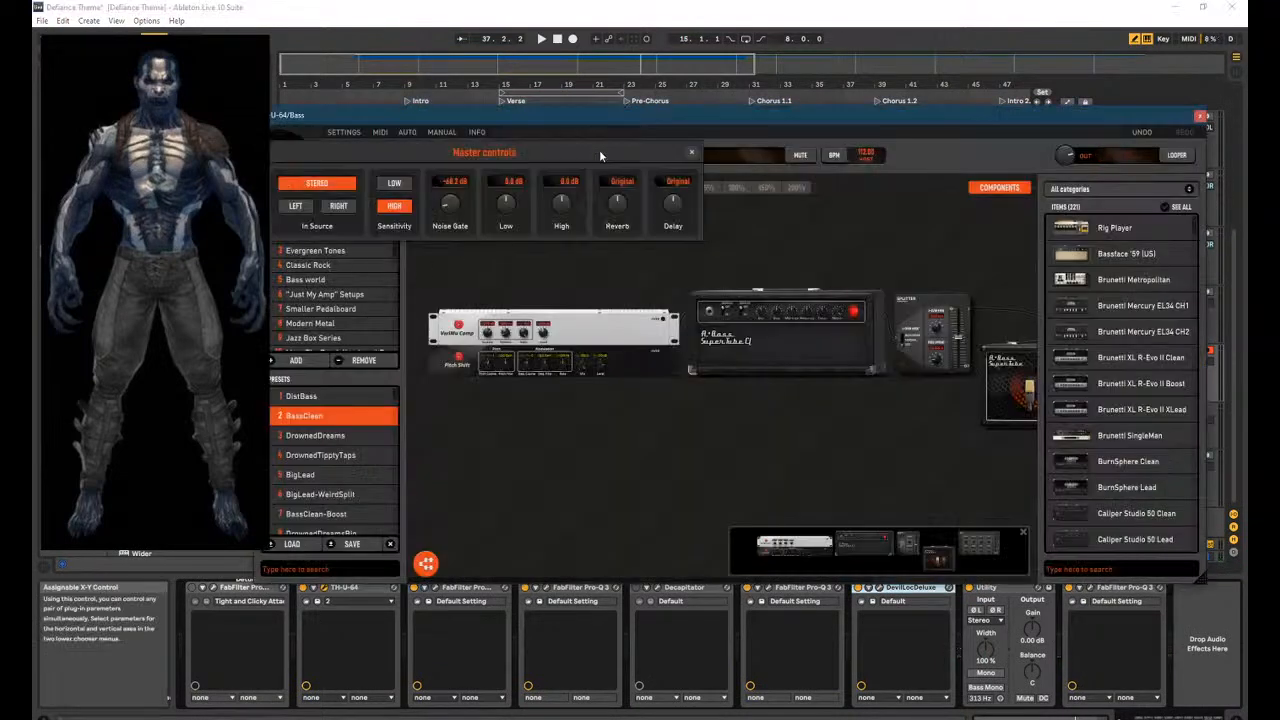
pyautogui.moveTo(459, 210); pyautogui.dragTo(459, 220)
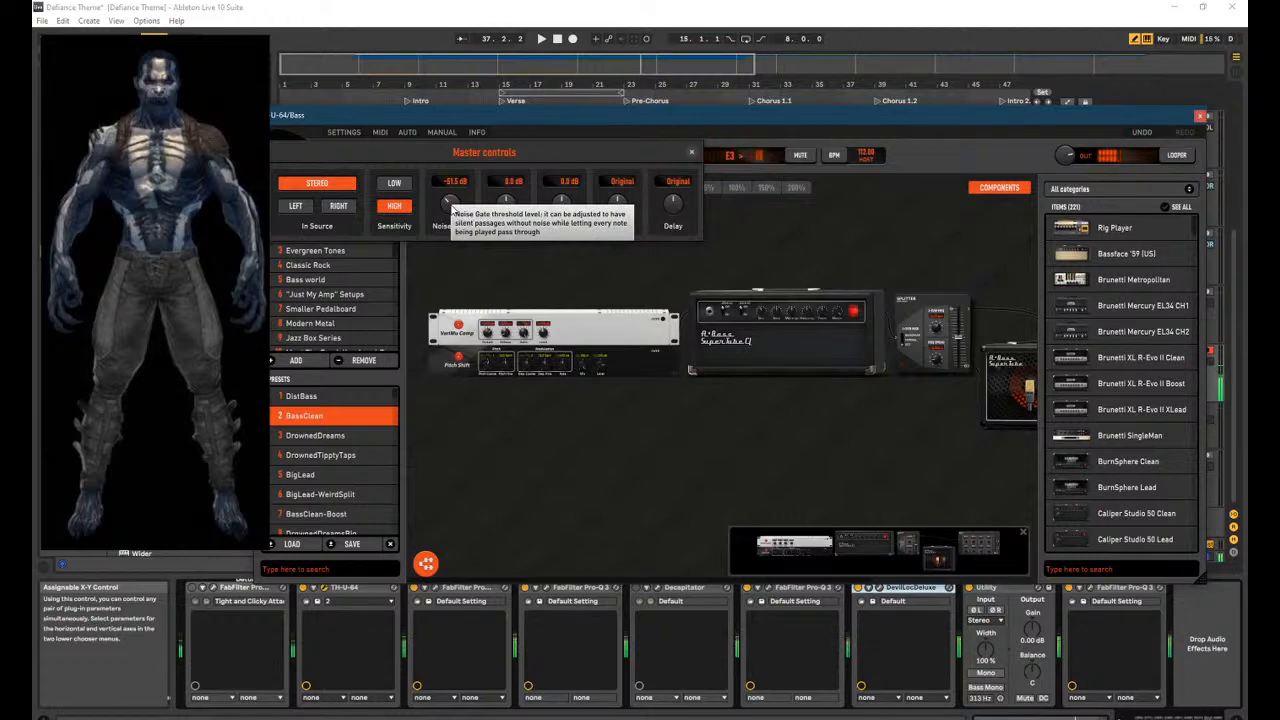
pyautogui.moveTo(452, 210); pyautogui.dragTo(467, 203)
pyautogui.click(691, 153)
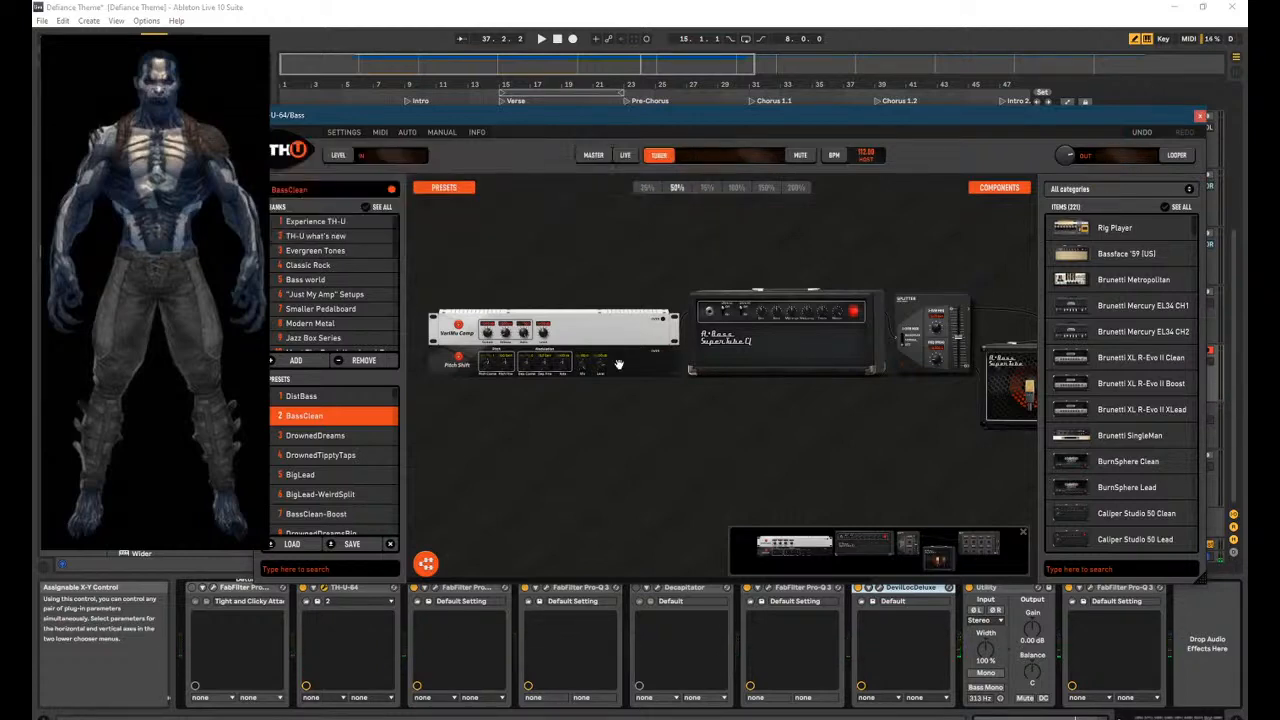
# Add the Quiet noise reduction pedal at the front of the TH-U BassClean chain and adjust its Amount.
pyautogui.click(1147, 188)
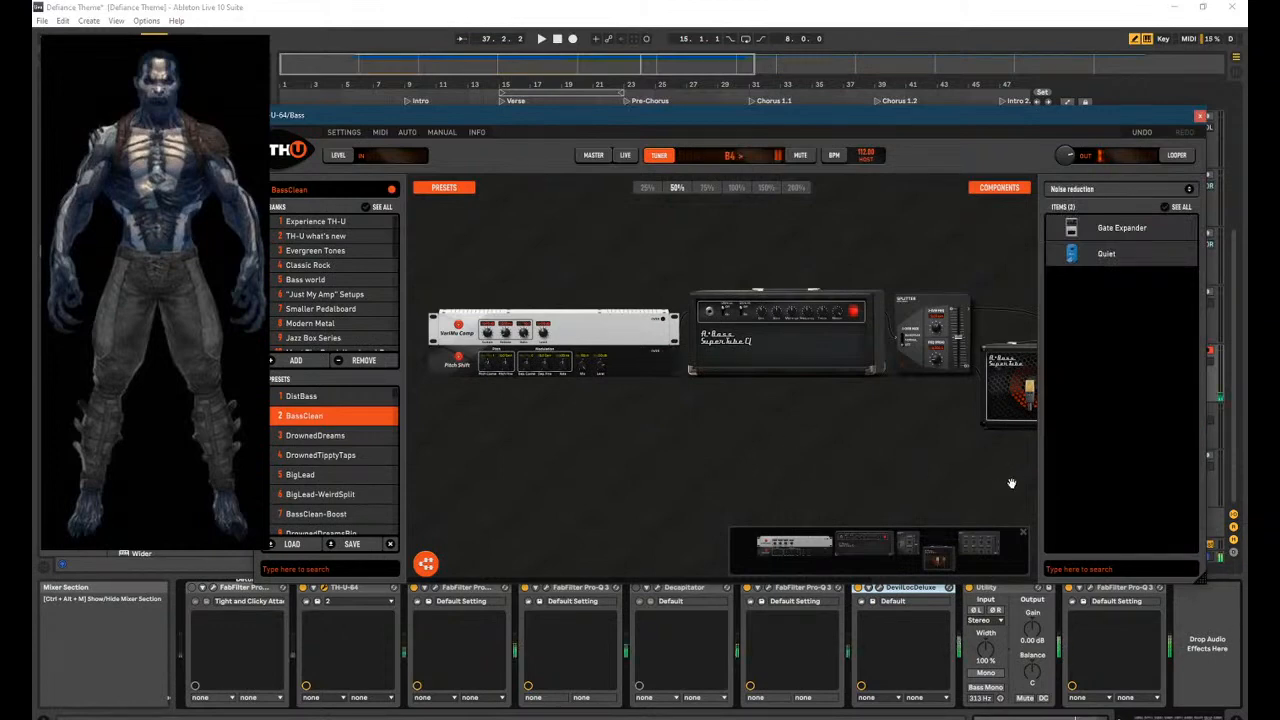
pyautogui.moveTo(1095, 256); pyautogui.dragTo(410, 350)
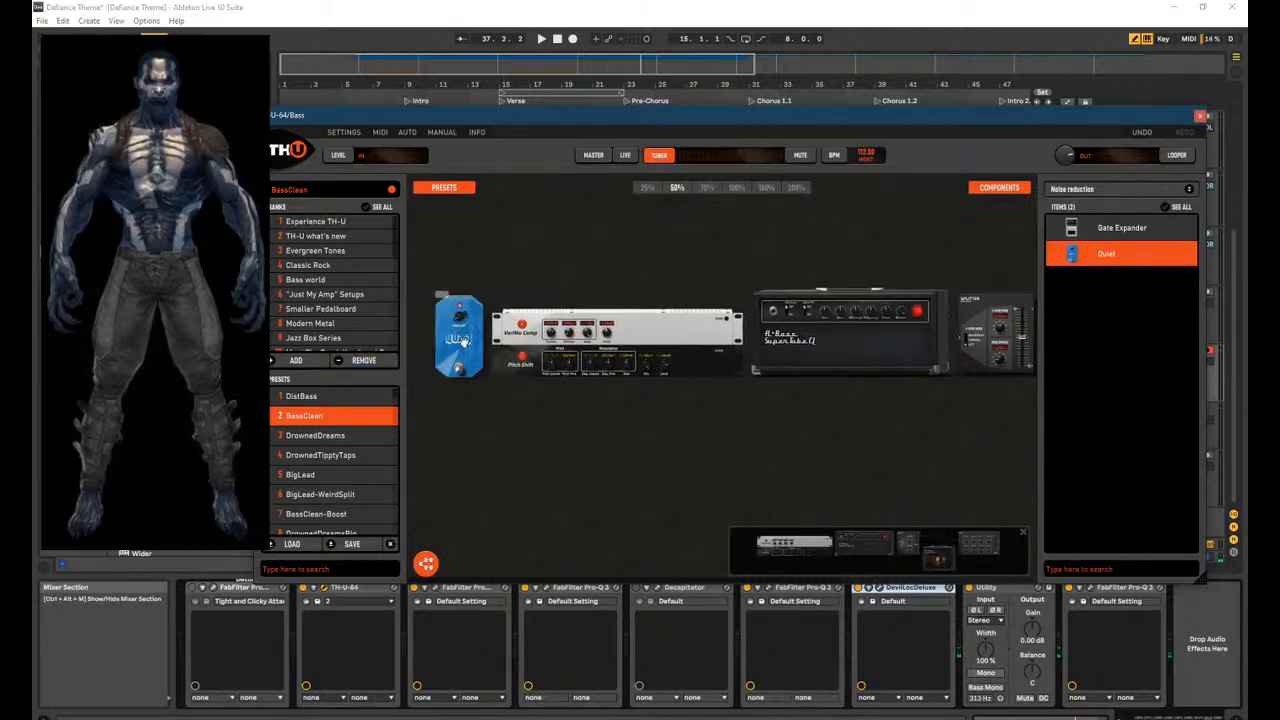
pyautogui.click(736, 187)
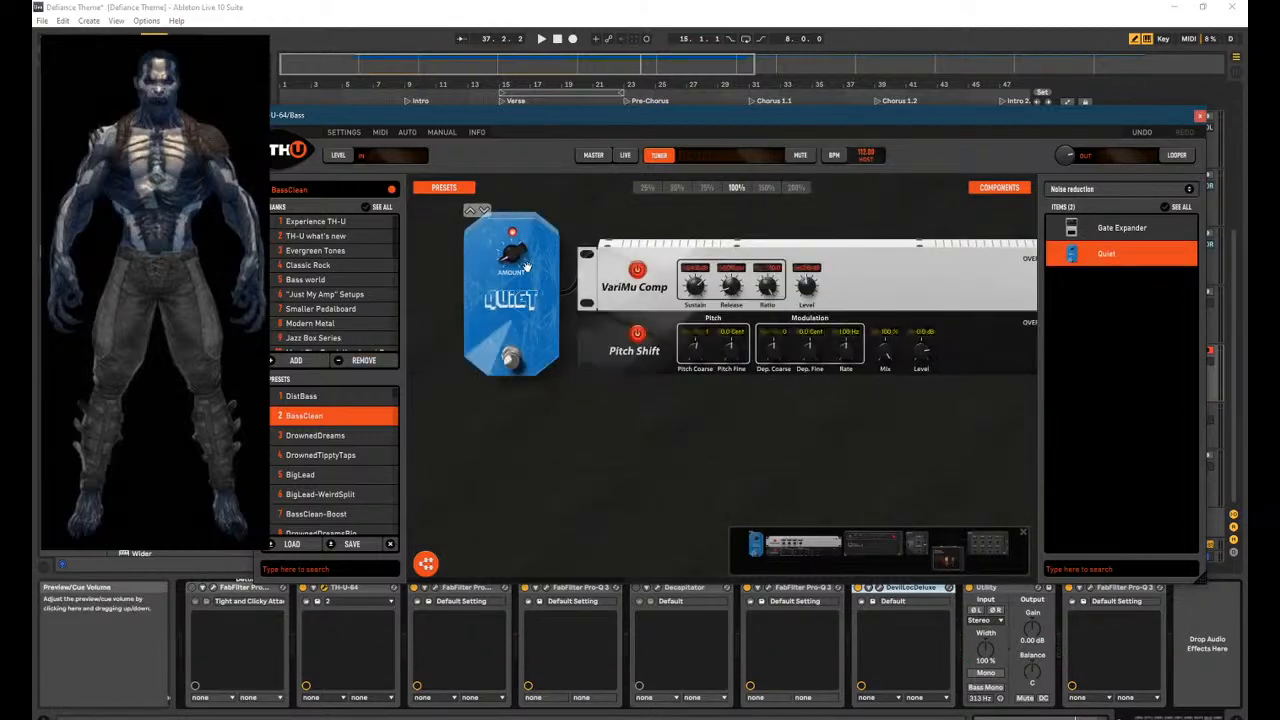
pyautogui.moveTo(514, 255); pyautogui.dragTo(514, 242)
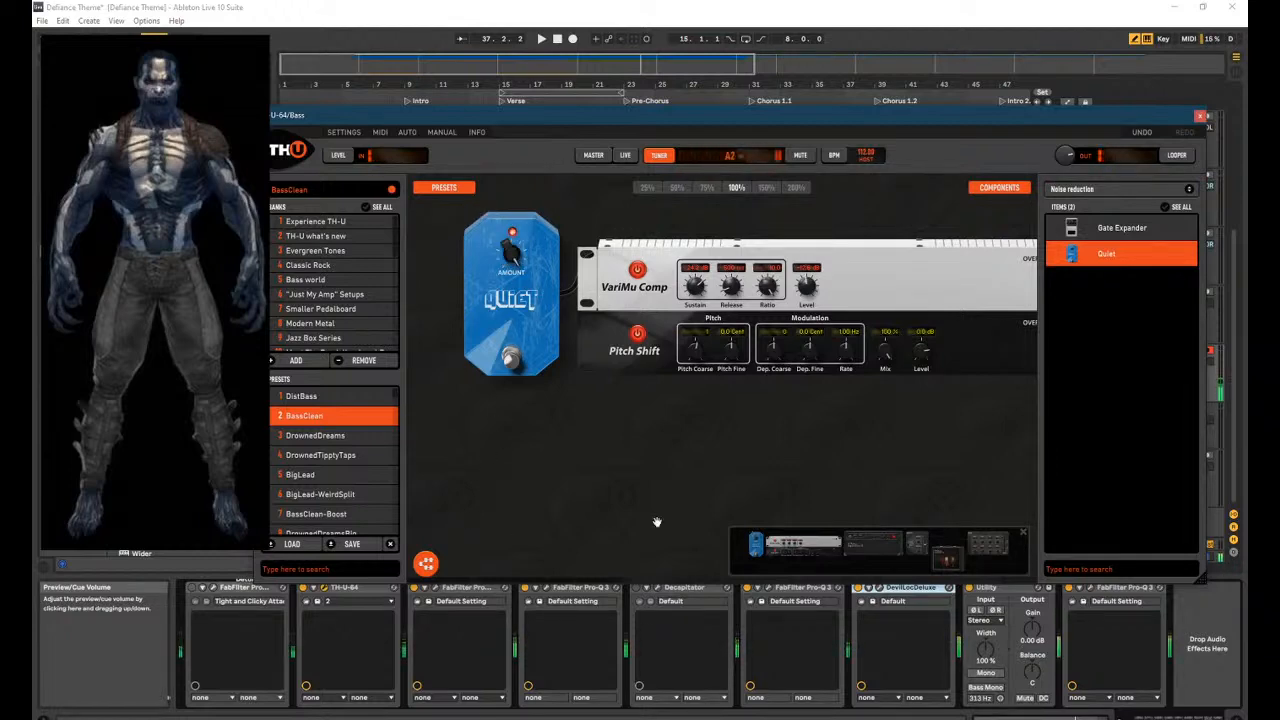
pyautogui.click(1202, 117)
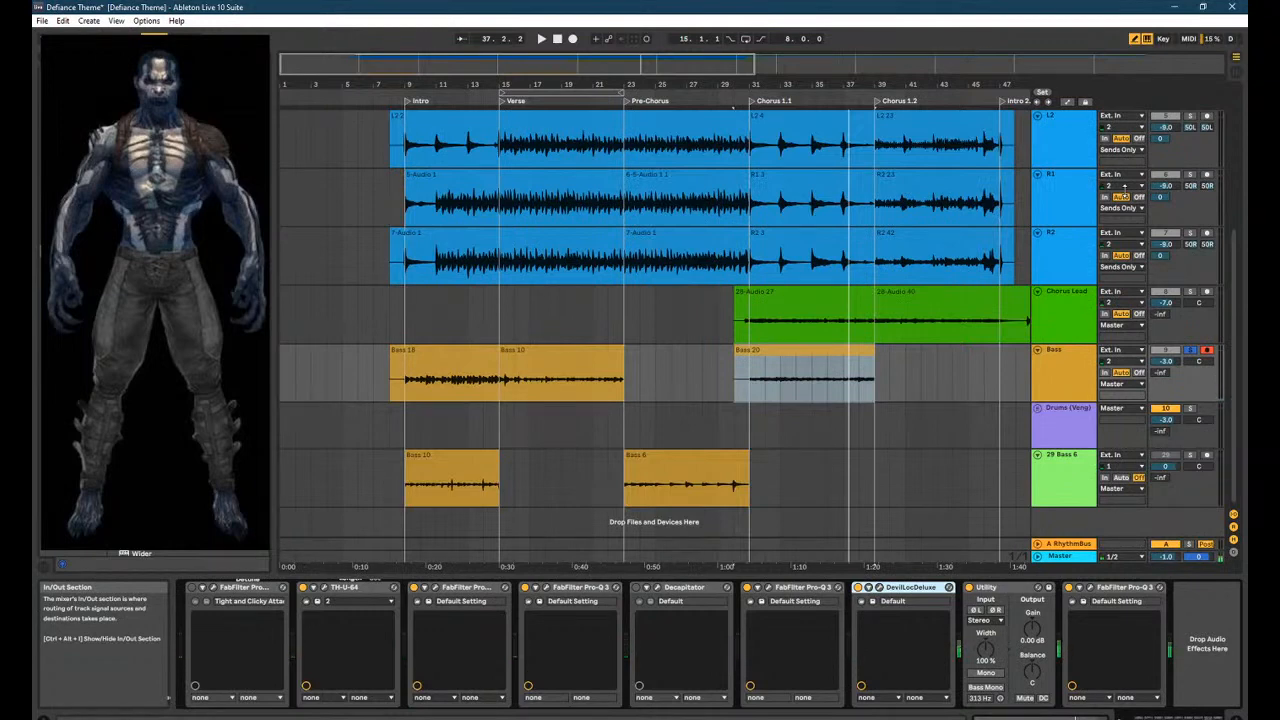
# Remove DevilLocDeluxe from the Bass track and restore the Utility device deleted along with it.
pyautogui.press('Delete')
pyautogui.press('Delete')
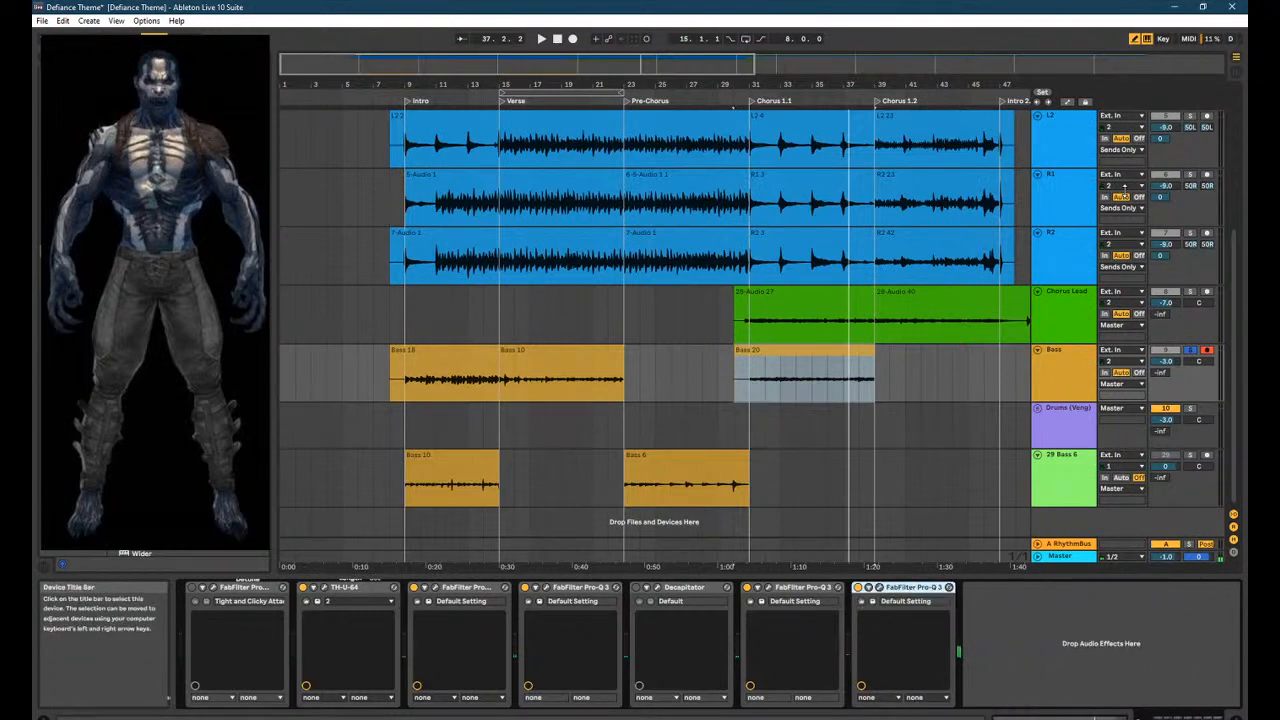
pyautogui.hotkey('ctrl', 'z')
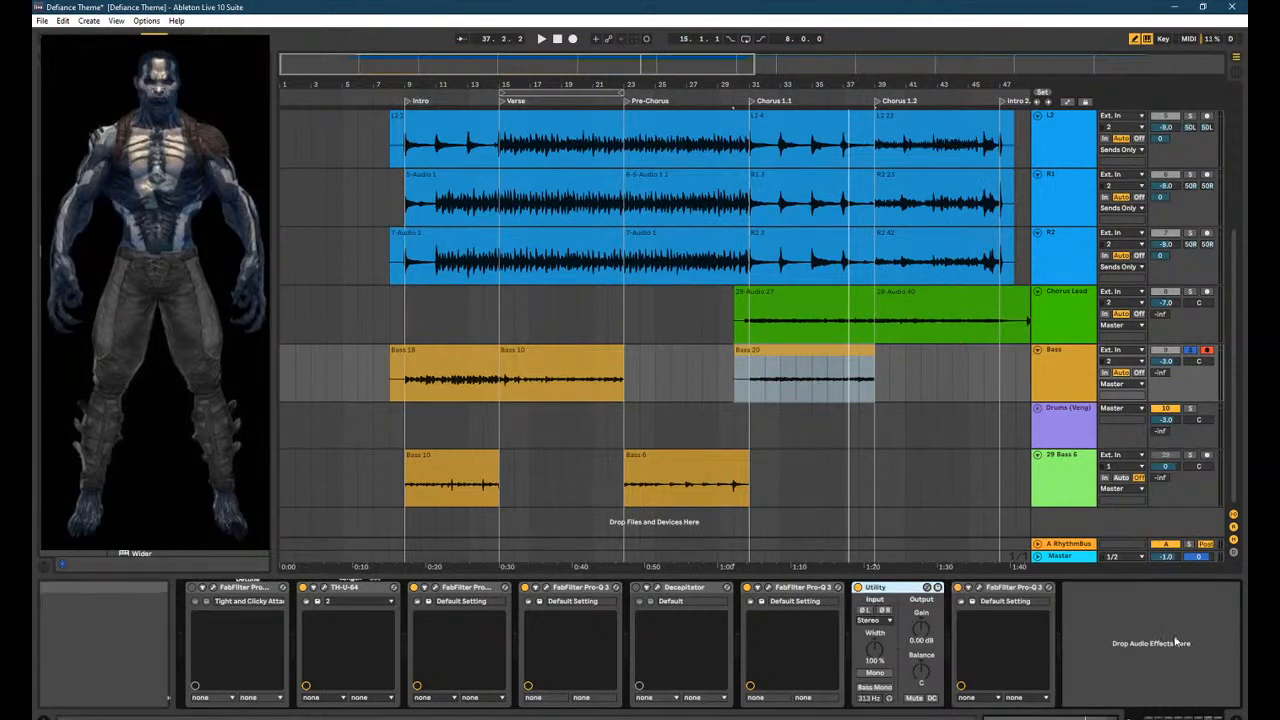
# Turn on Bass Mono in the Bass track's Utility device and set its frequency to 227 Hz.
pyautogui.click(893, 592)
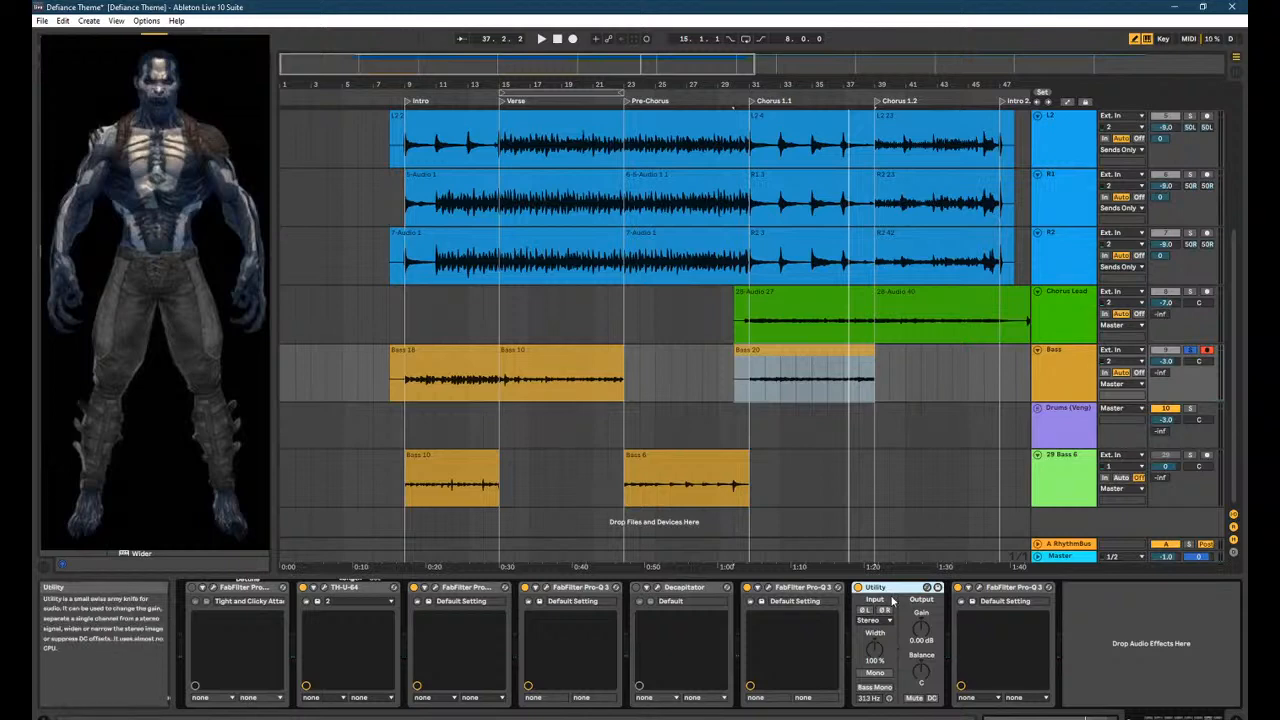
pyautogui.click(874, 673)
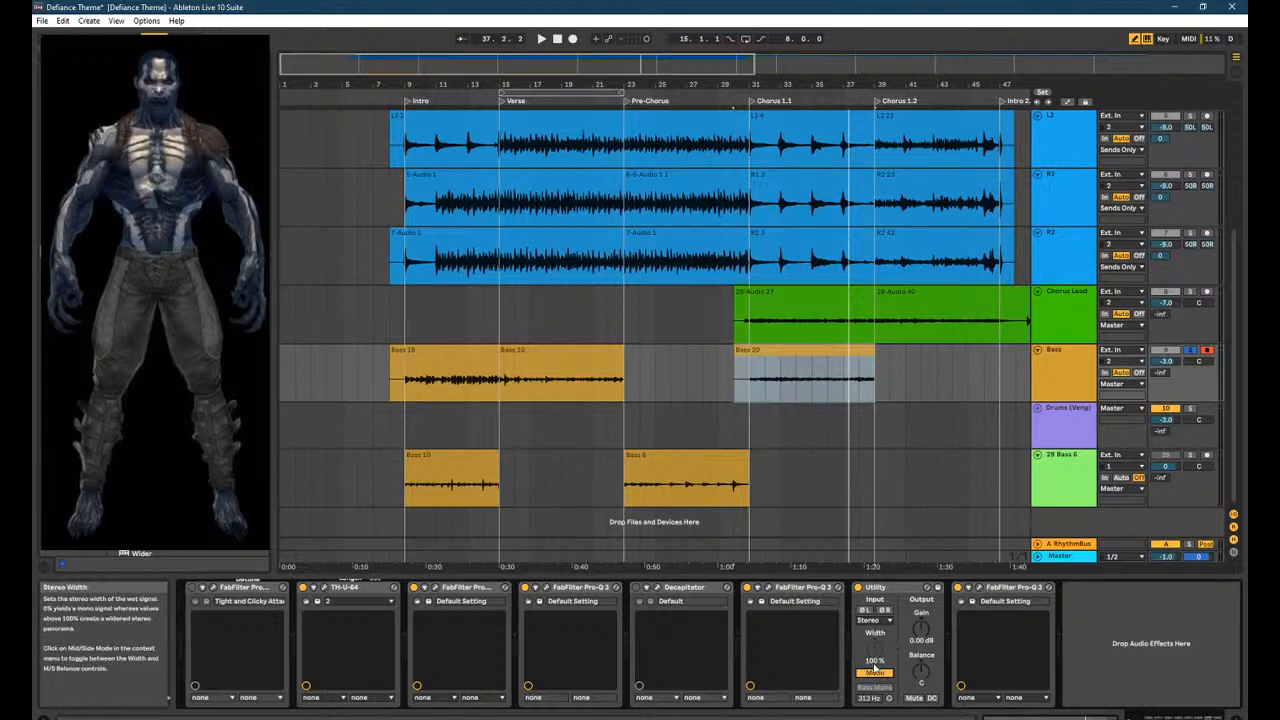
pyautogui.click(878, 673)
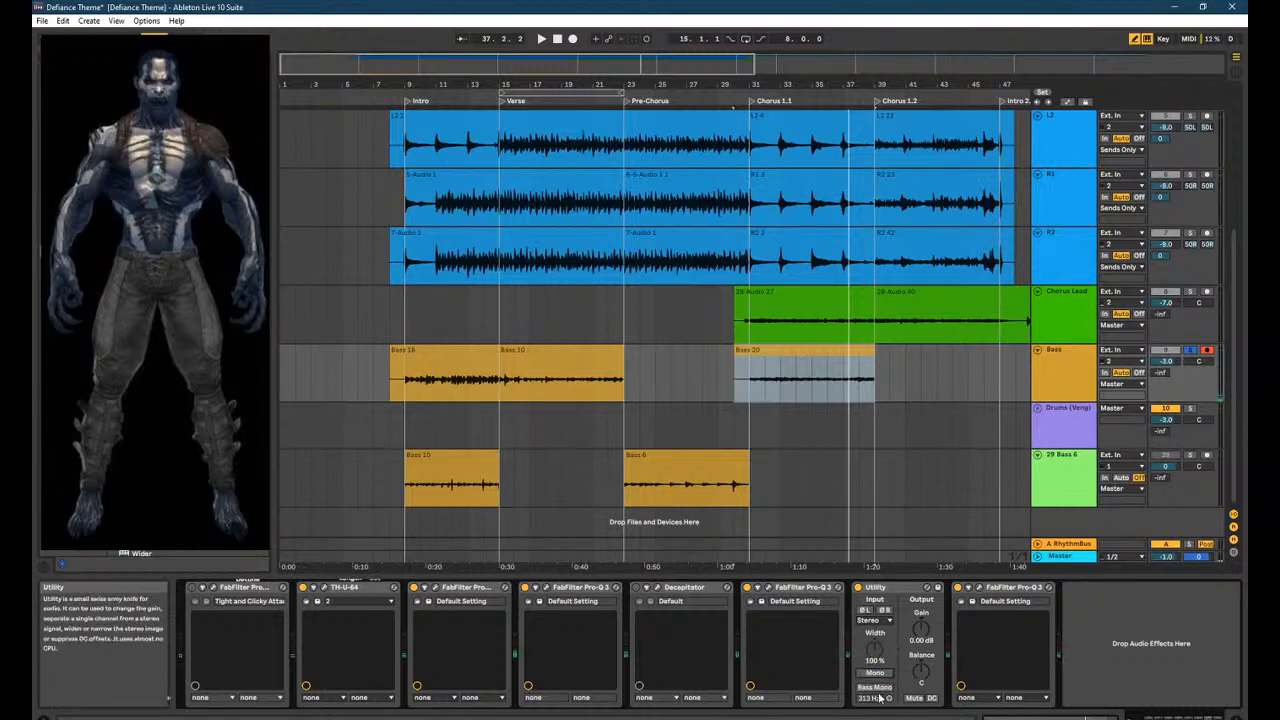
pyautogui.click(876, 690)
pyautogui.moveTo(869, 699); pyautogui.dragTo(869, 715)
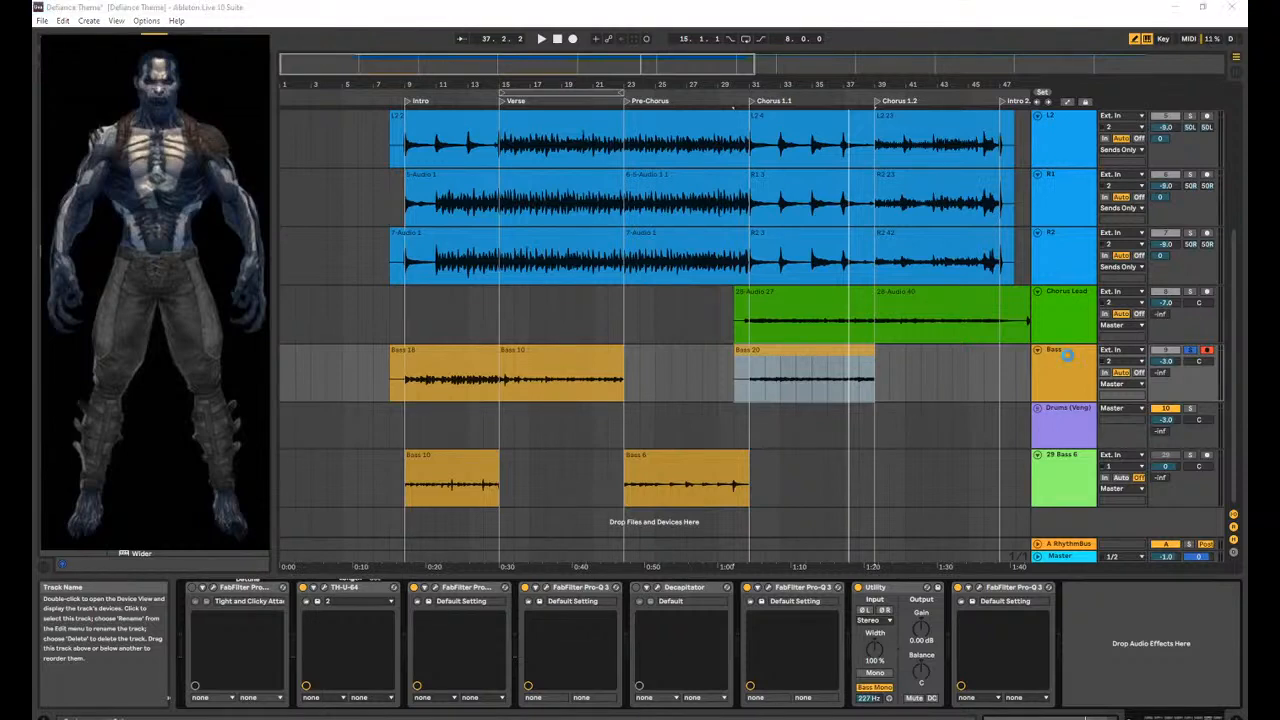
pyautogui.click(859, 342)
pyautogui.click(859, 347)
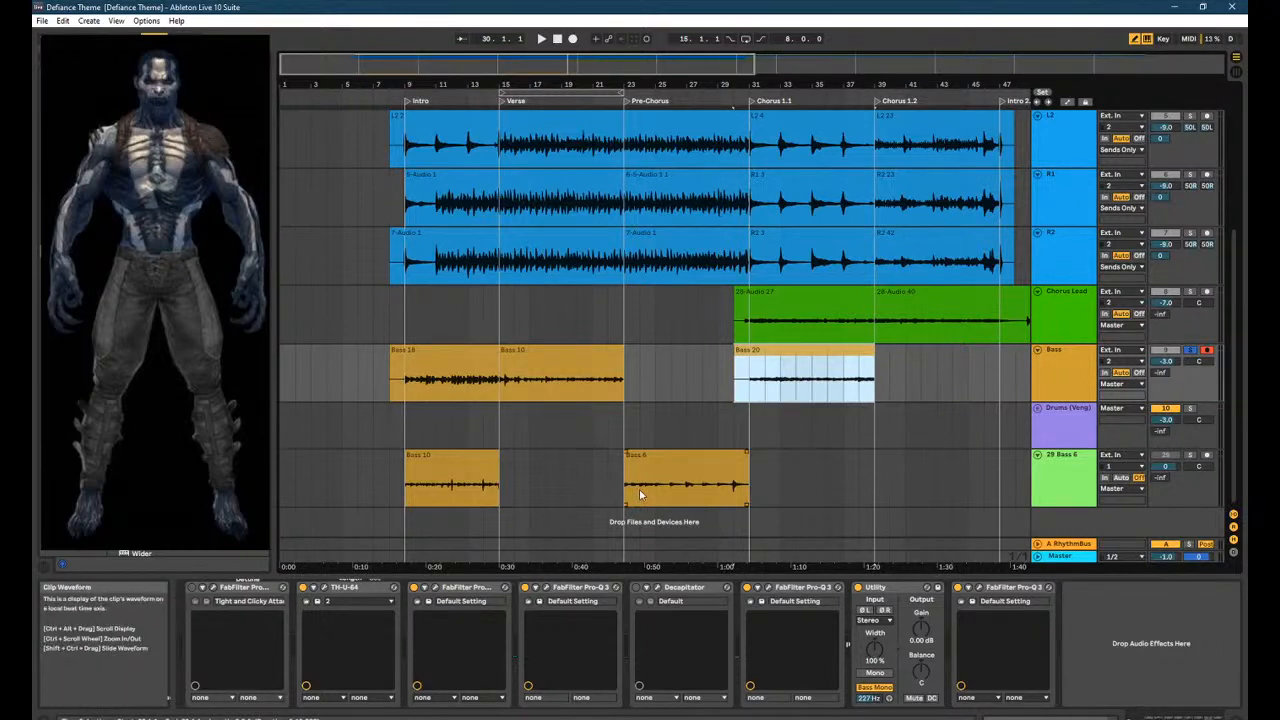
pyautogui.moveTo(857, 366); pyautogui.dragTo(989, 354)
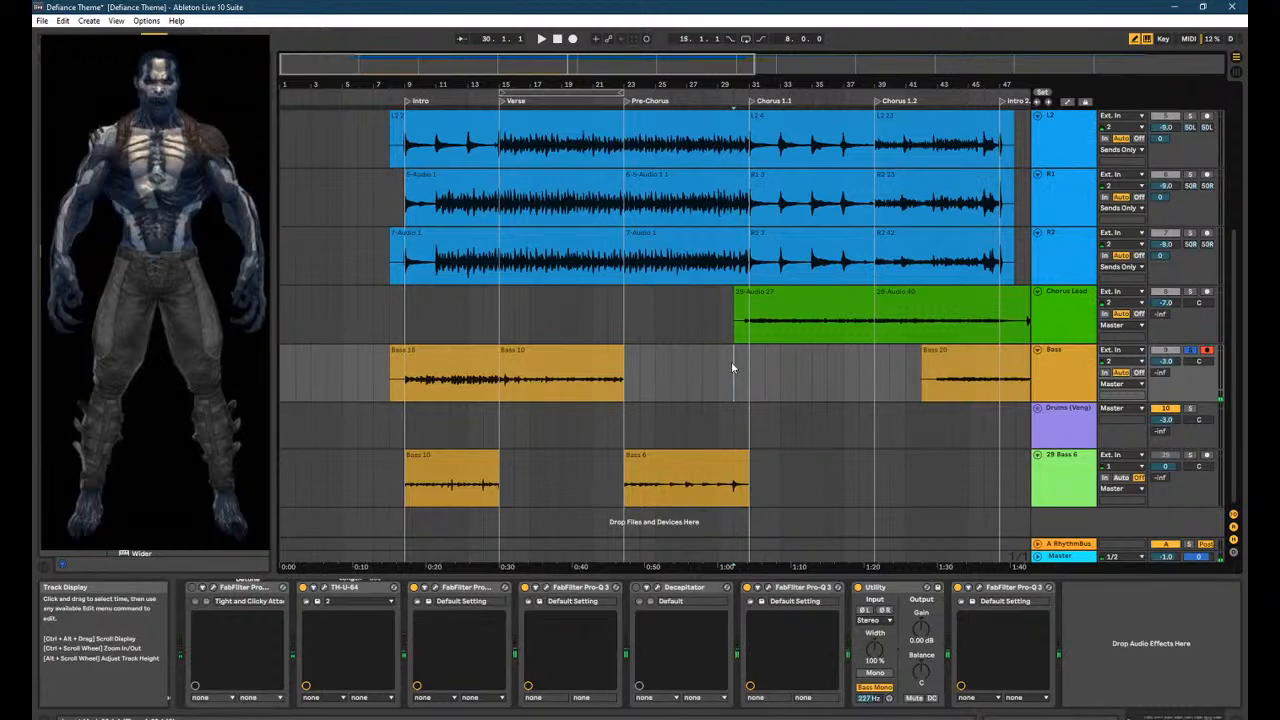
pyautogui.hotkey('ctrl', 'v')
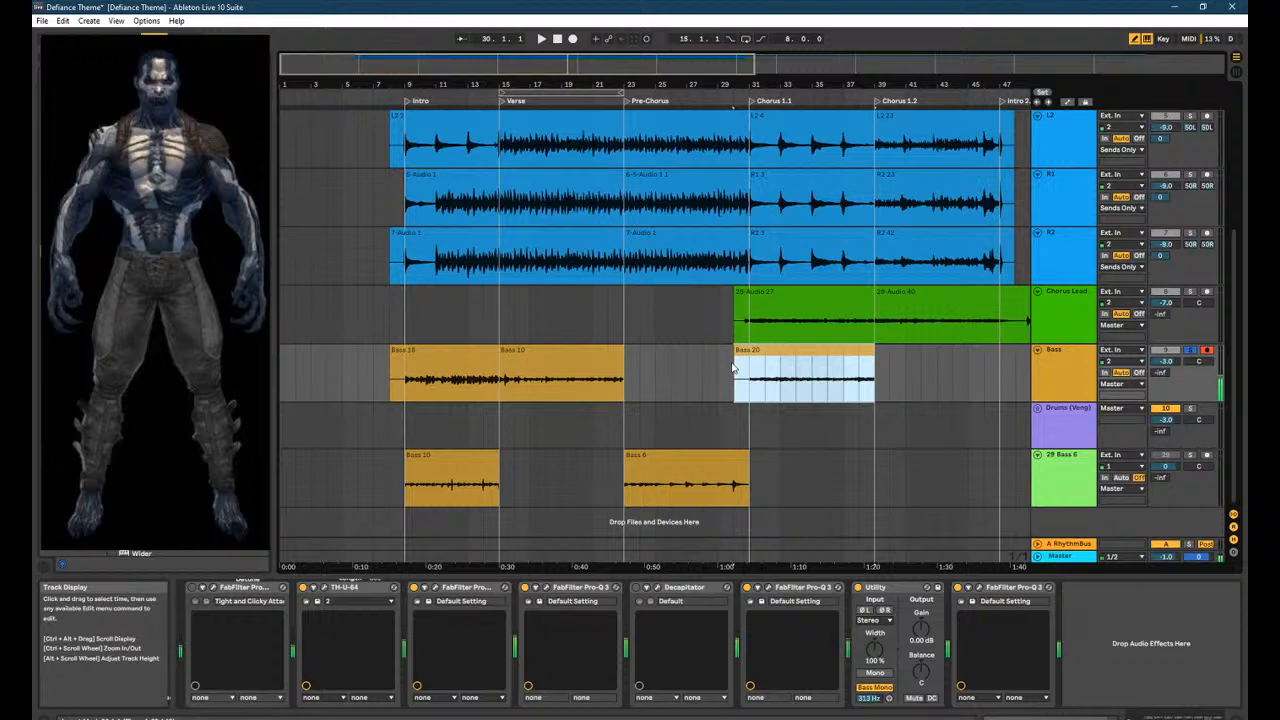
# Undo the recent Bass track changes back past the DevilLocDeluxe removal, the Bass 20 recording and the Bass 6 clip move.
pyautogui.hotkey('ctrl', 'z')
pyautogui.hotkey('ctrl', 'z')
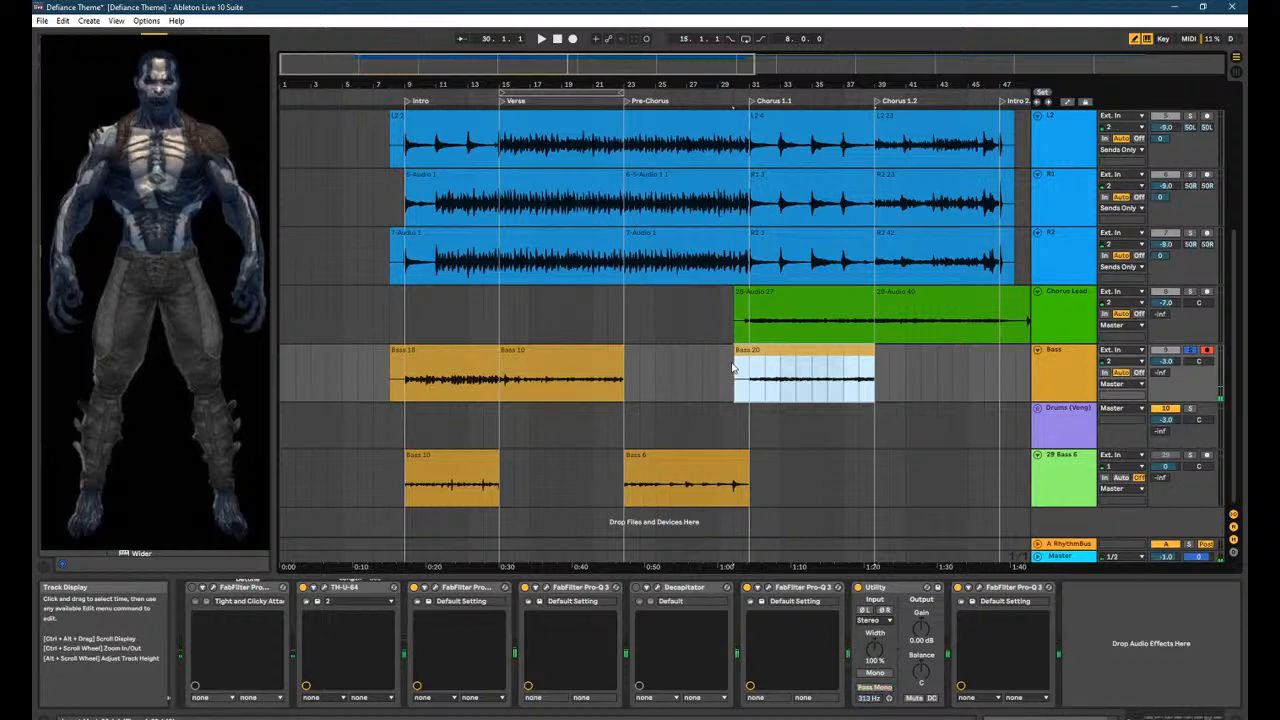
pyautogui.hotkey('ctrl', 'z')
pyautogui.hotkey('ctrl', 'z')
pyautogui.hotkey('ctrl', 'z')
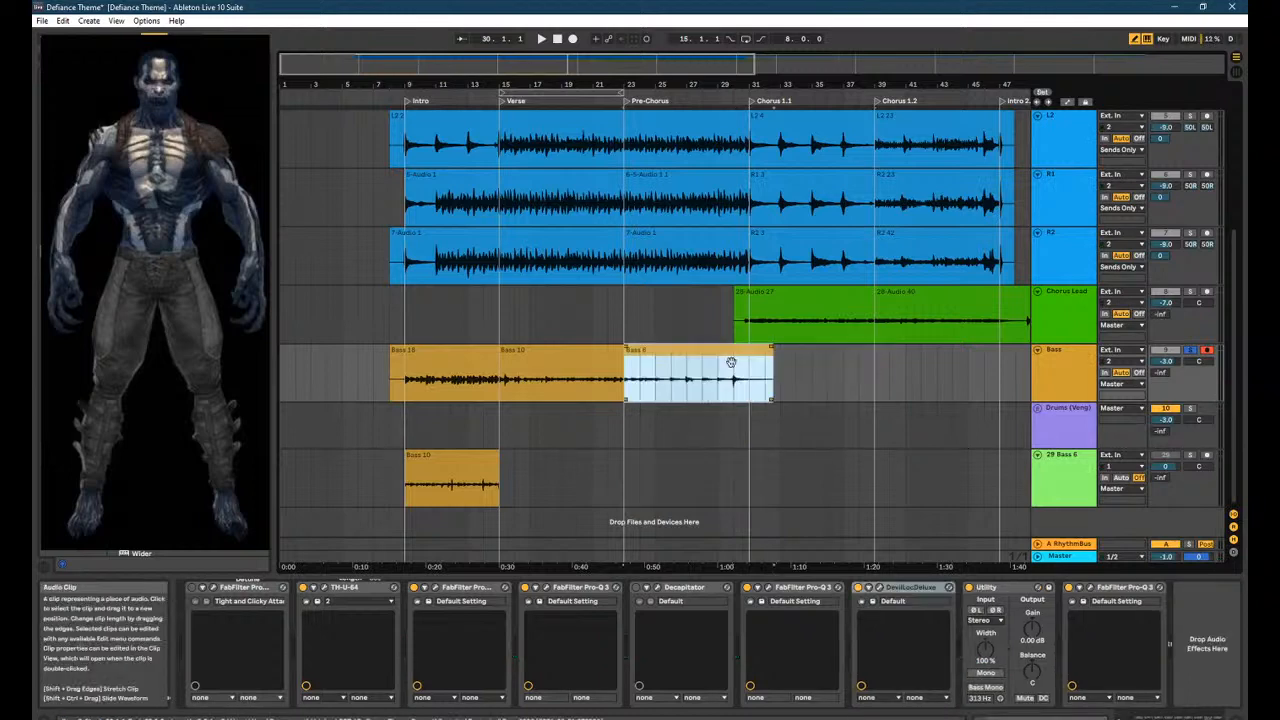
# Open the DevilLocDeluxe plug-in window on the Bass track to check its settings, and close it.
pyautogui.click(903, 598)
pyautogui.click(880, 588)
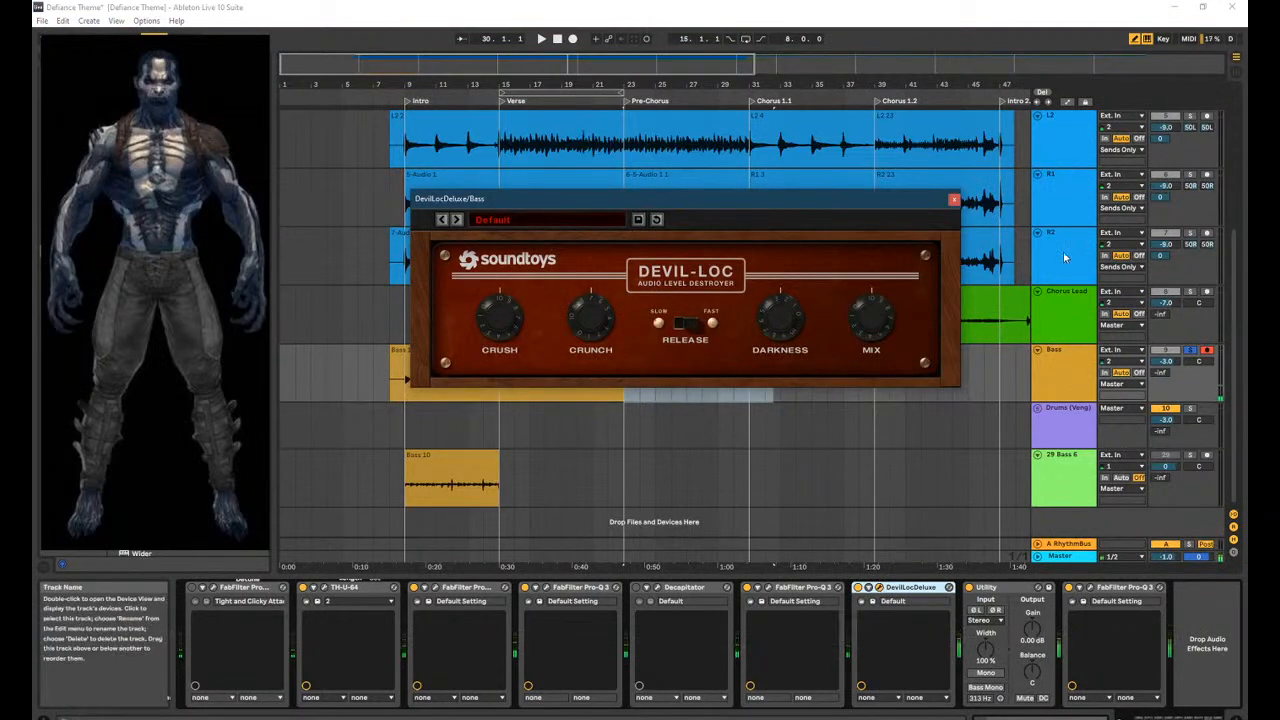
pyautogui.click(954, 199)
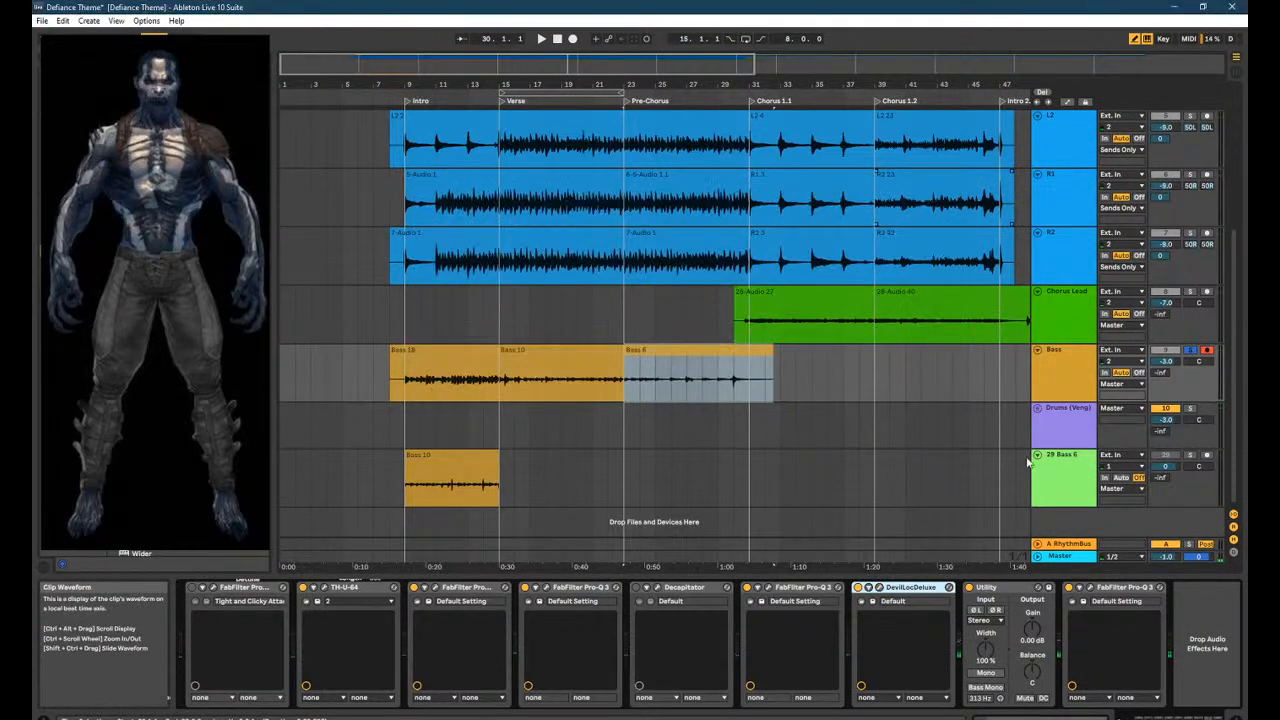
# Turn on Mono in the Bass track's Utility device and save the project.
pyautogui.click(986, 673)
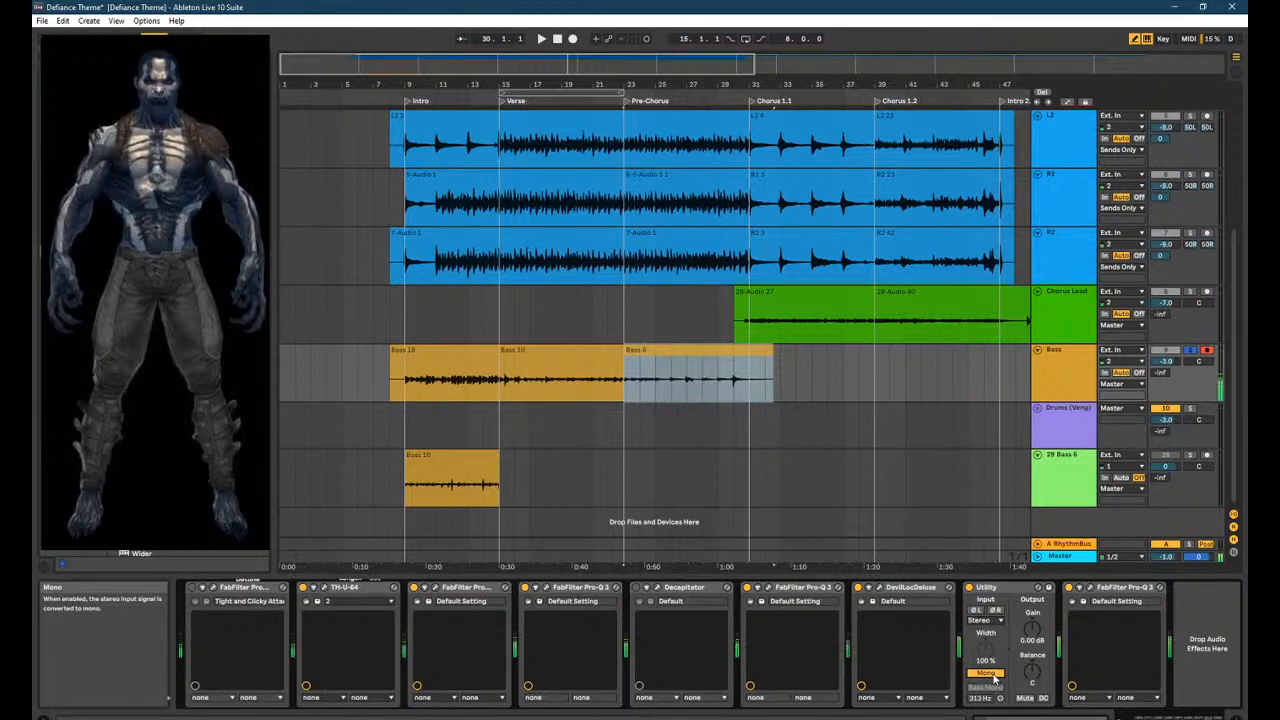
pyautogui.hotkey('ctrl', 's')
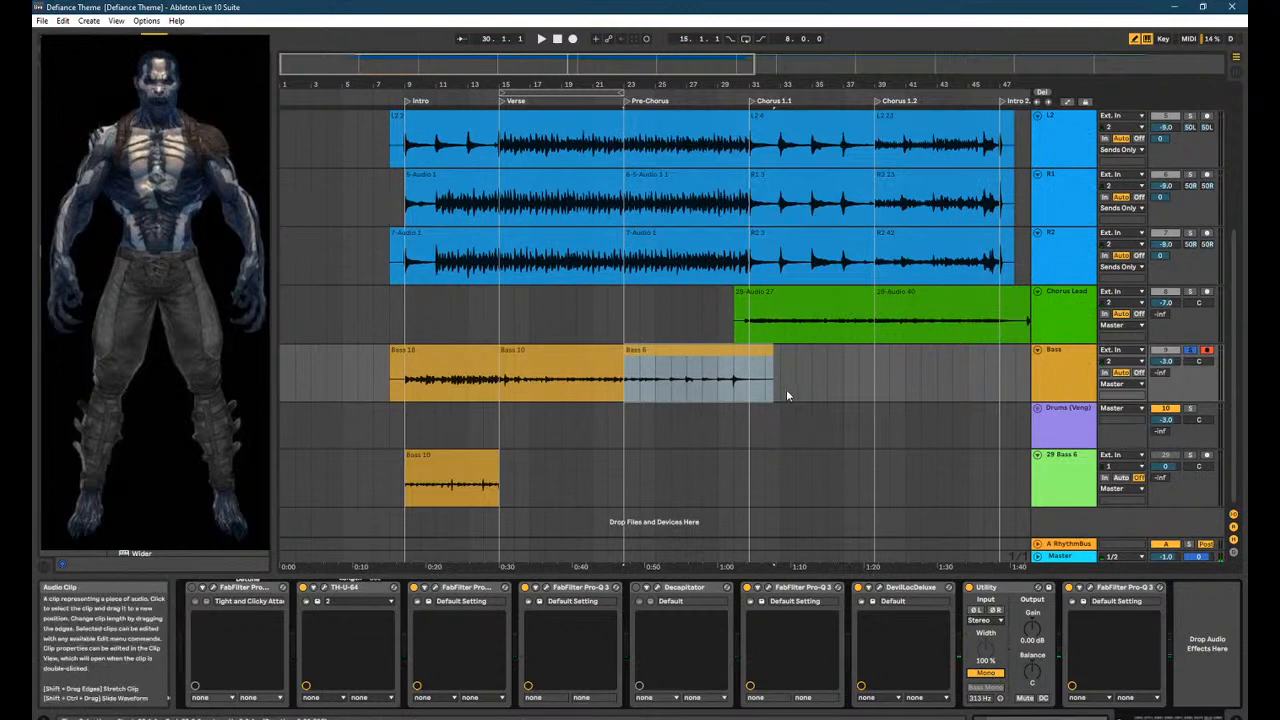
# Trim the end of the Bass 6 clip to the start of Chorus 1.1 and move it onto the 29 Bass 6 track.
pyautogui.moveTo(772, 363); pyautogui.dragTo(750, 364)
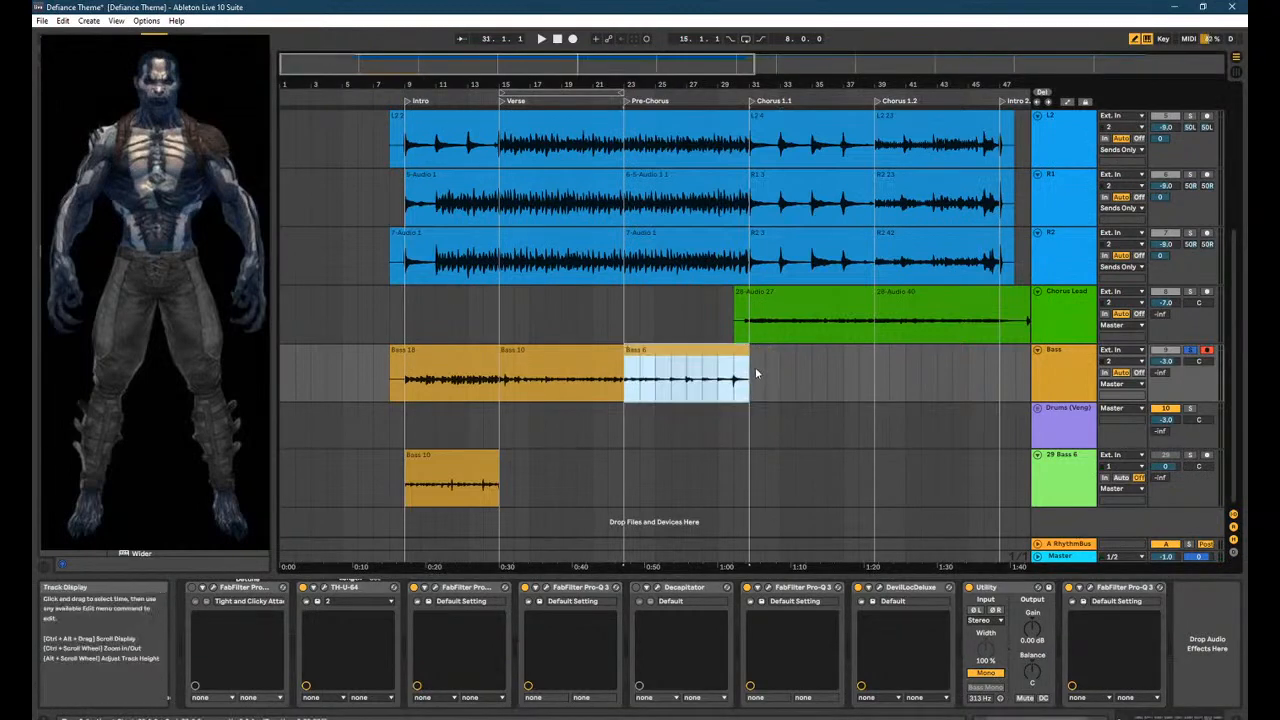
pyautogui.click(840, 384)
pyautogui.moveTo(650, 353); pyautogui.dragTo(671, 469)
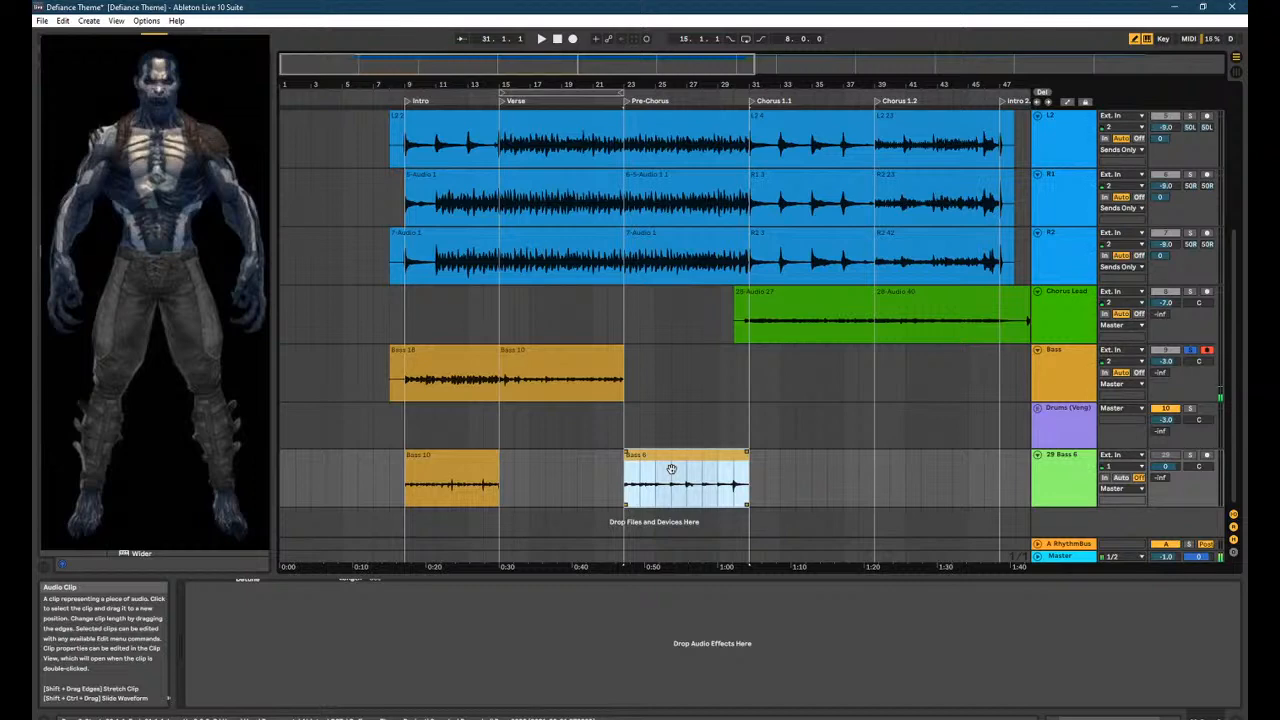
# Play back the end of the Verse, unsolo the Bass track and replay the transition into the Pre-Chorus with all tracks.
pyautogui.click(600, 382)
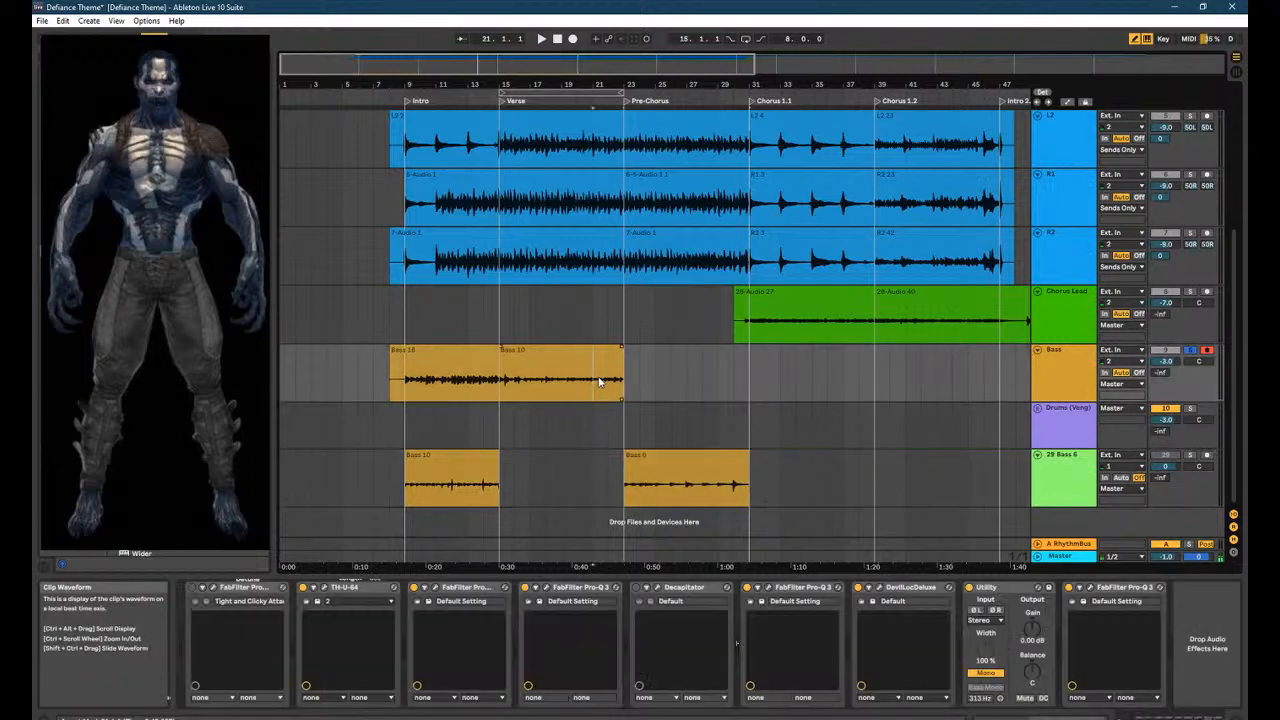
pyautogui.press('space')
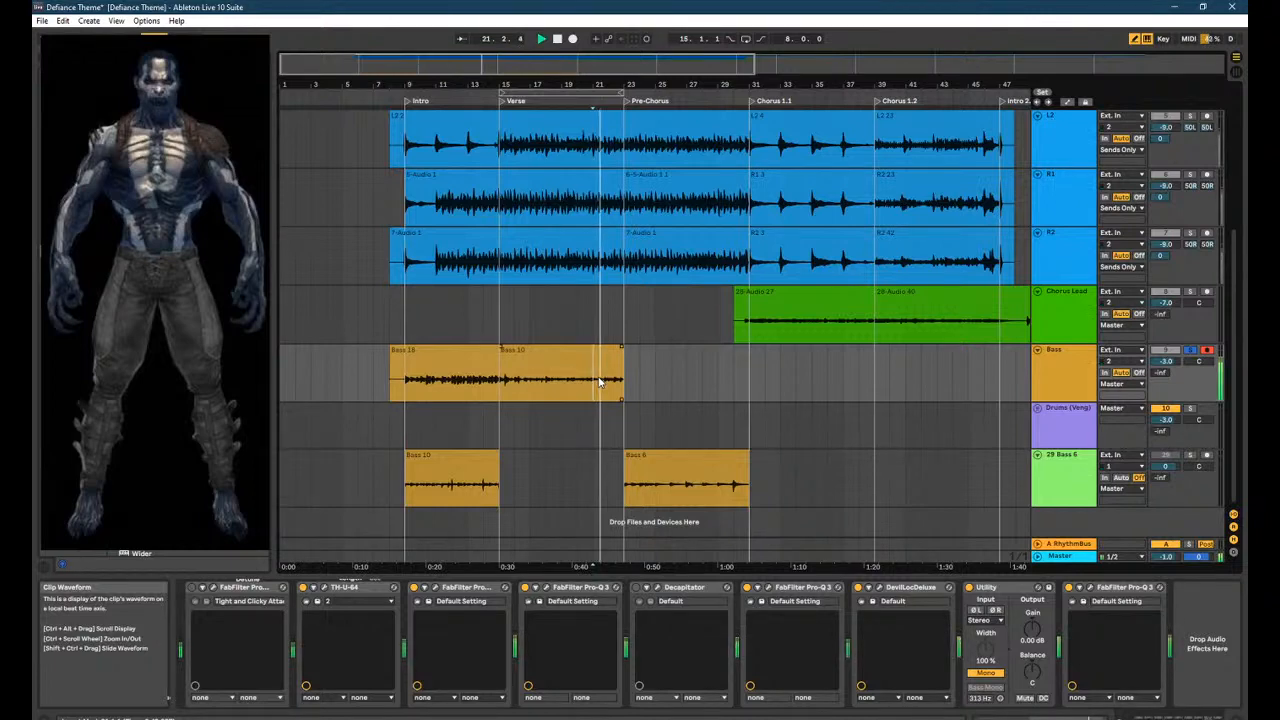
pyautogui.press('space')
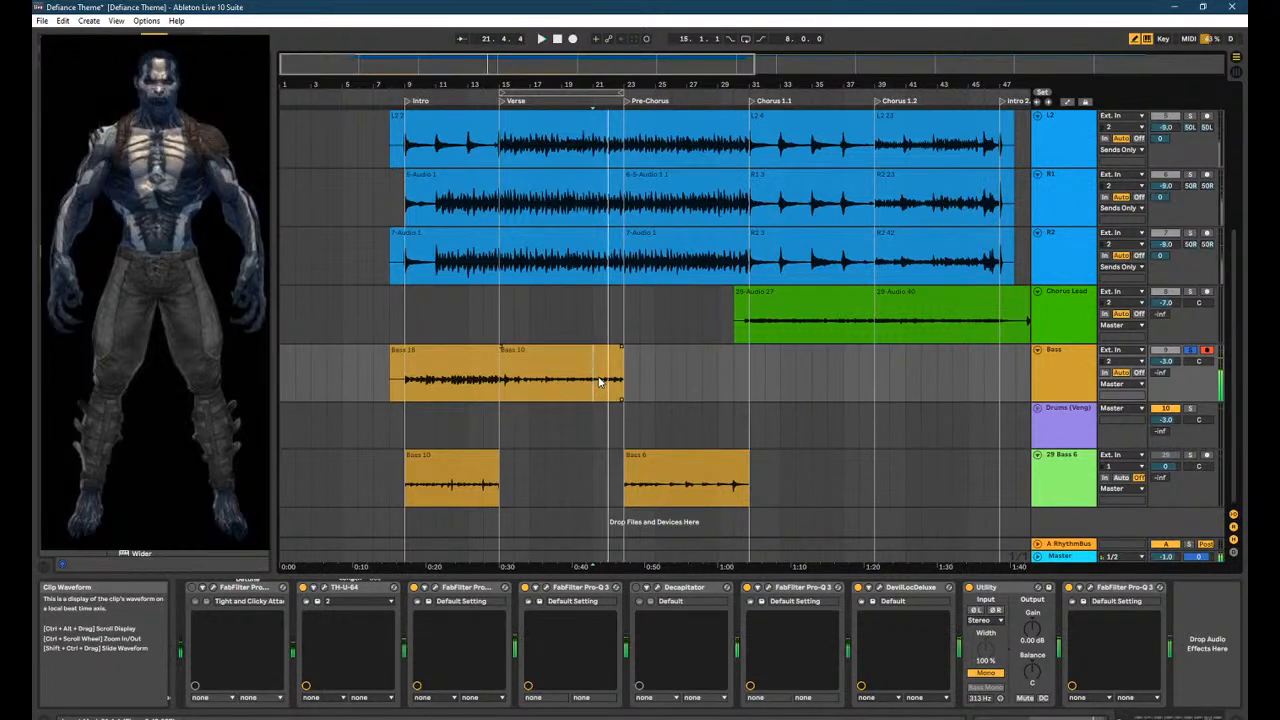
pyautogui.click(1189, 351)
pyautogui.click(613, 384)
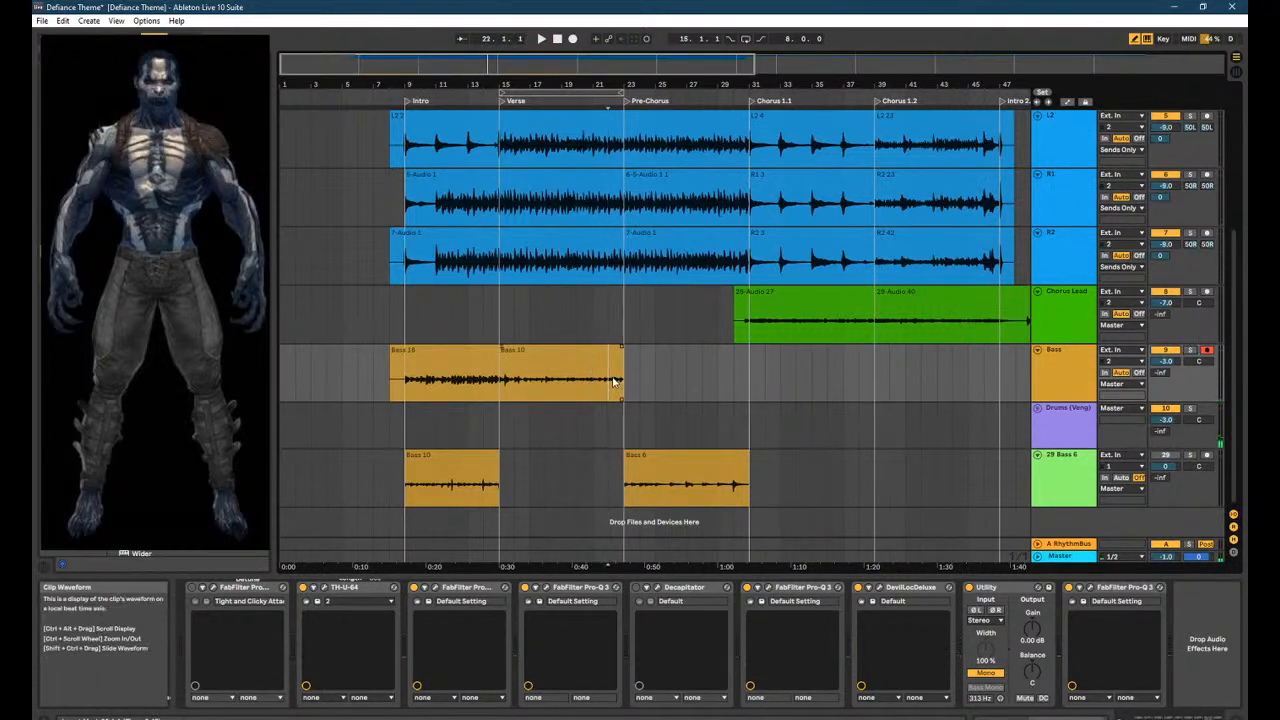
pyautogui.press('space')
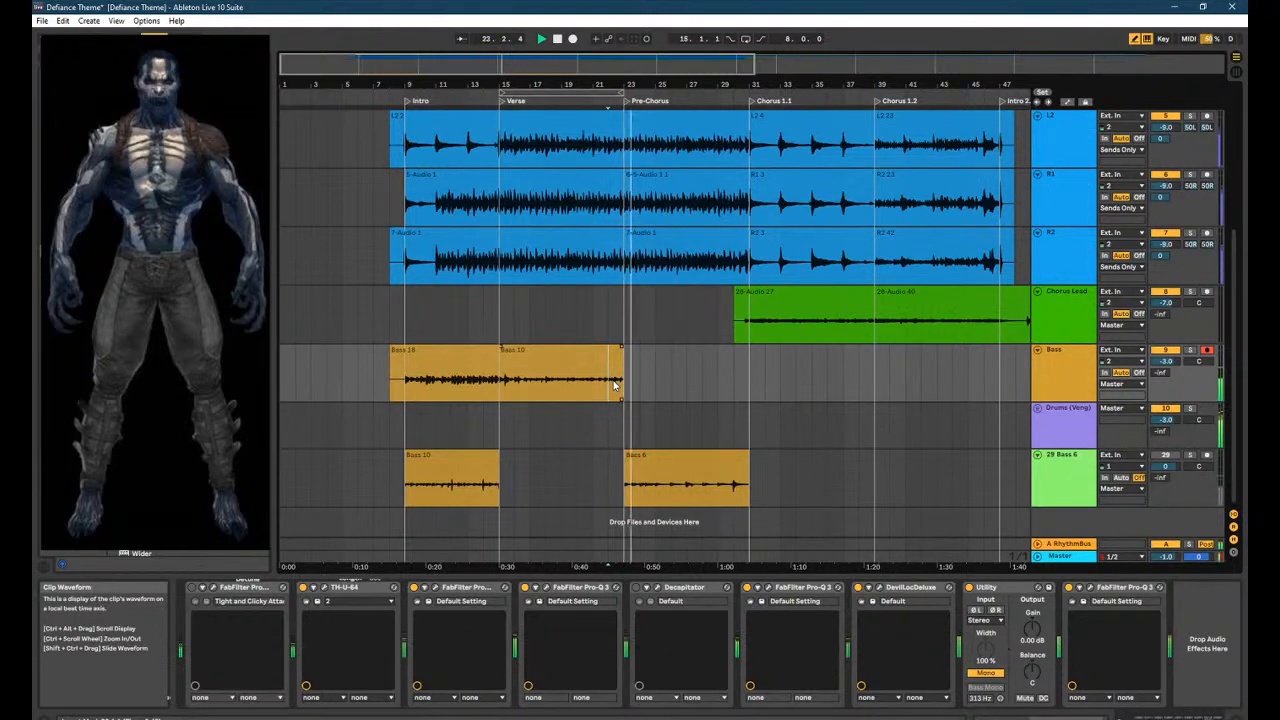
pyautogui.press('space')
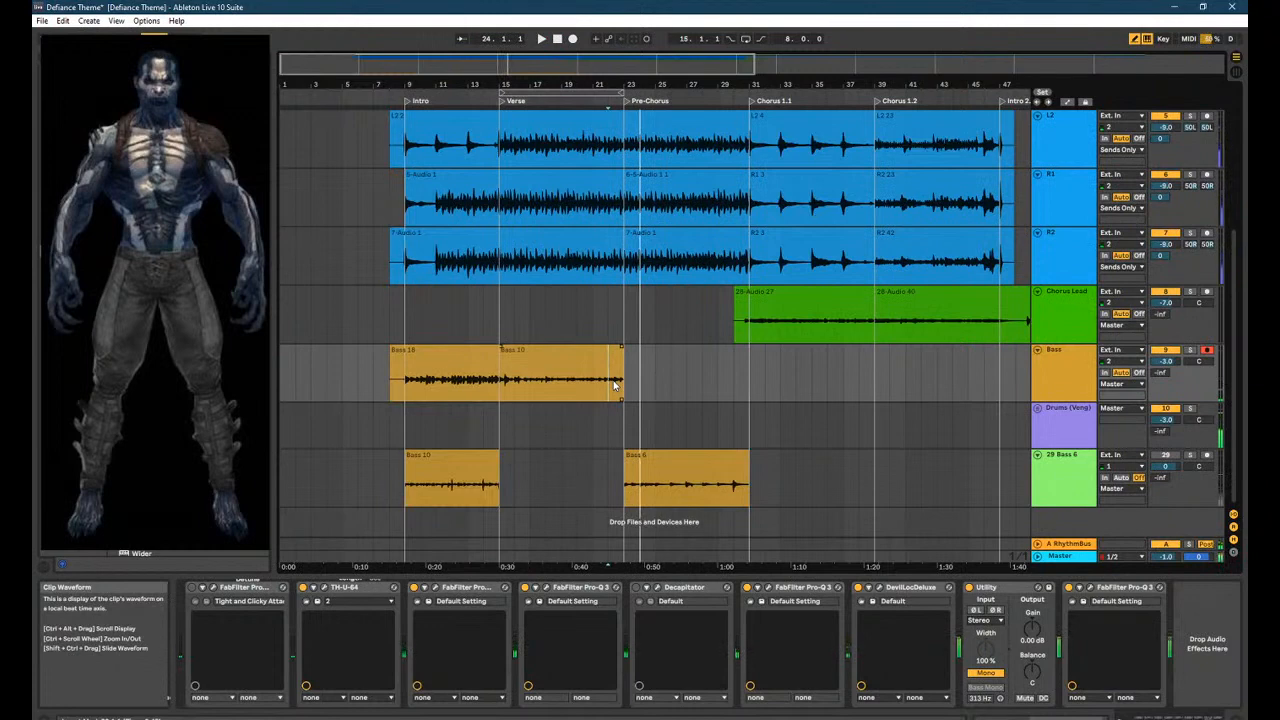
# Move the Bass 6 clip back onto the Bass track and play the transition into Chorus 1.1 from bar 30.
pyautogui.moveTo(707, 460); pyautogui.dragTo(710, 382)
pyautogui.click(728, 392)
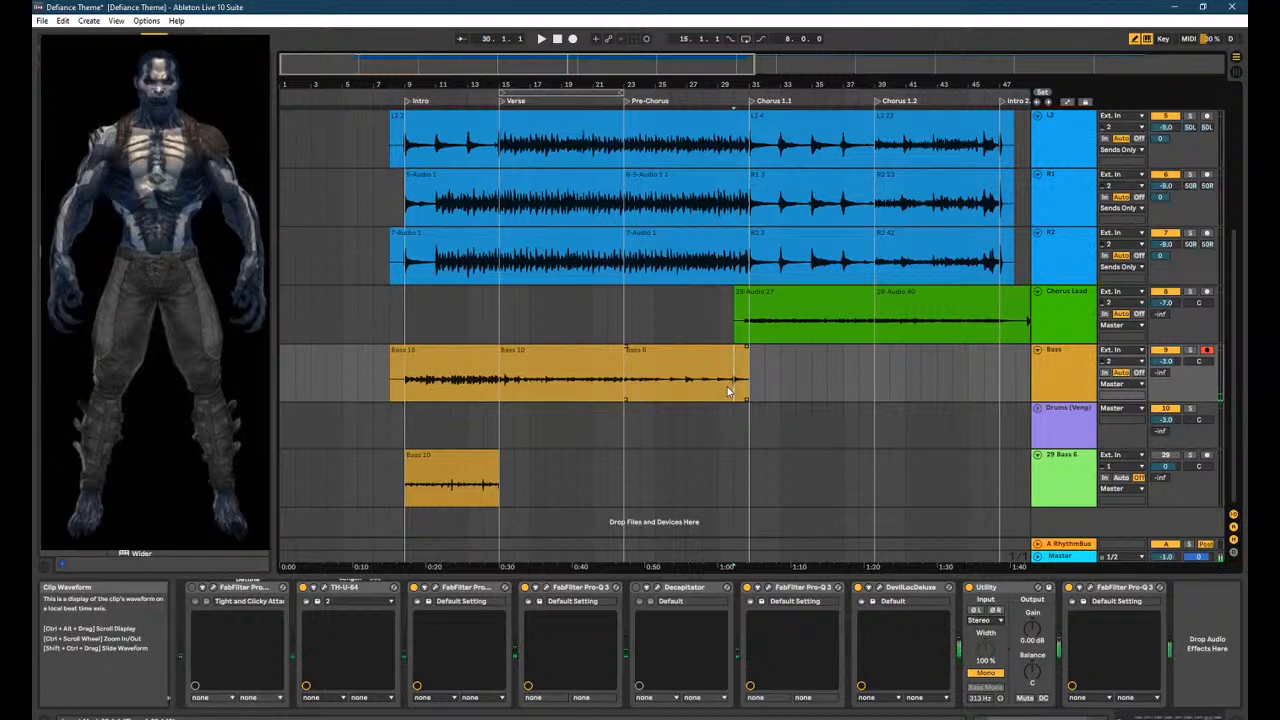
pyautogui.press('space')
pyautogui.press('Down')
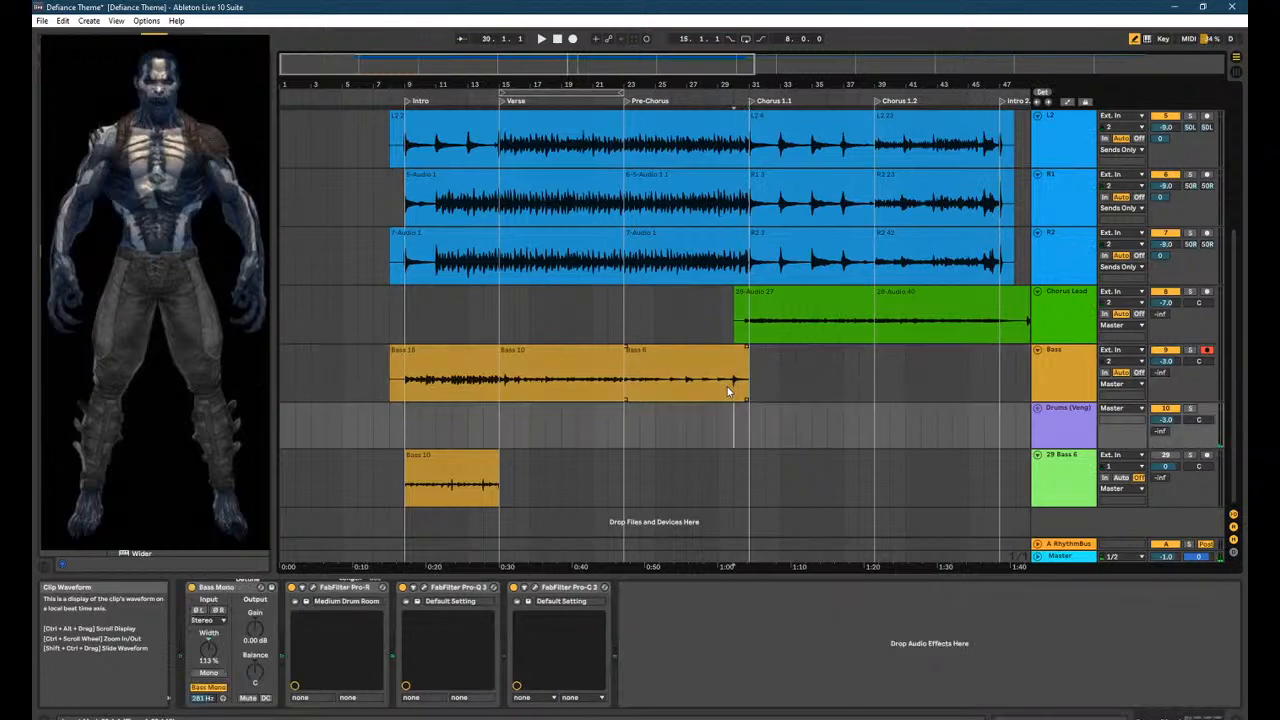
pyautogui.press('Up')
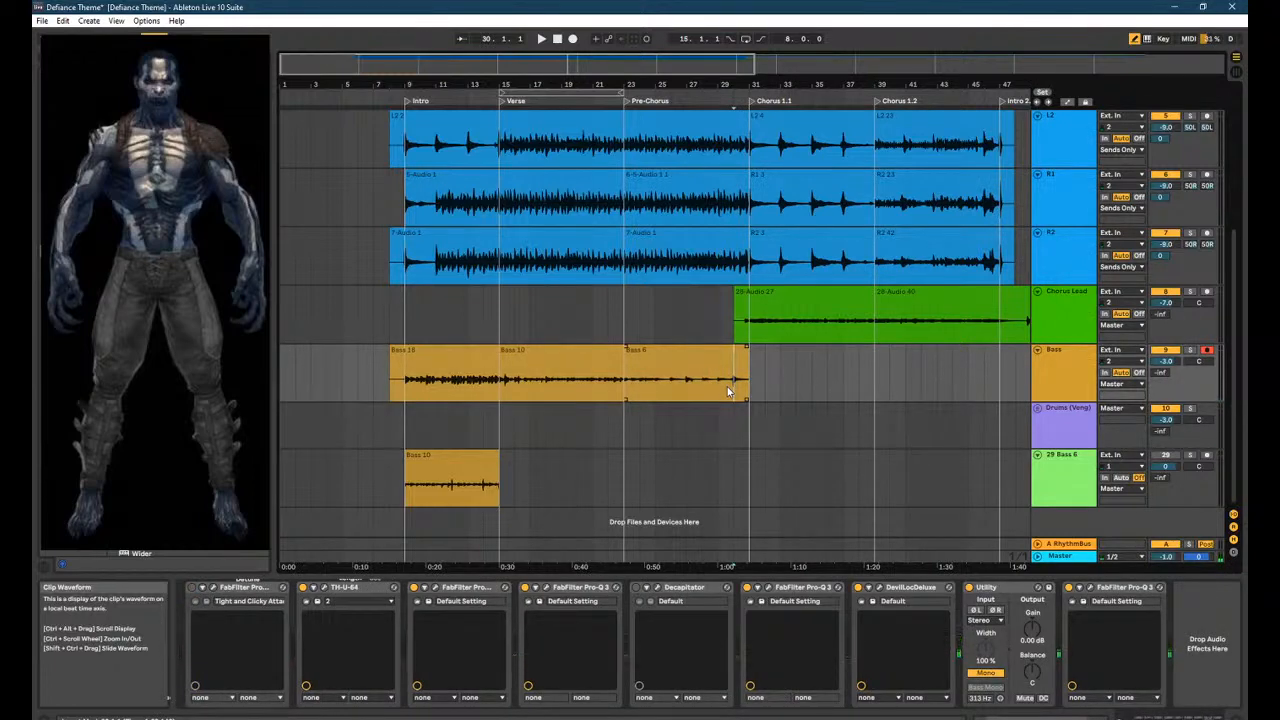
pyautogui.press('space')
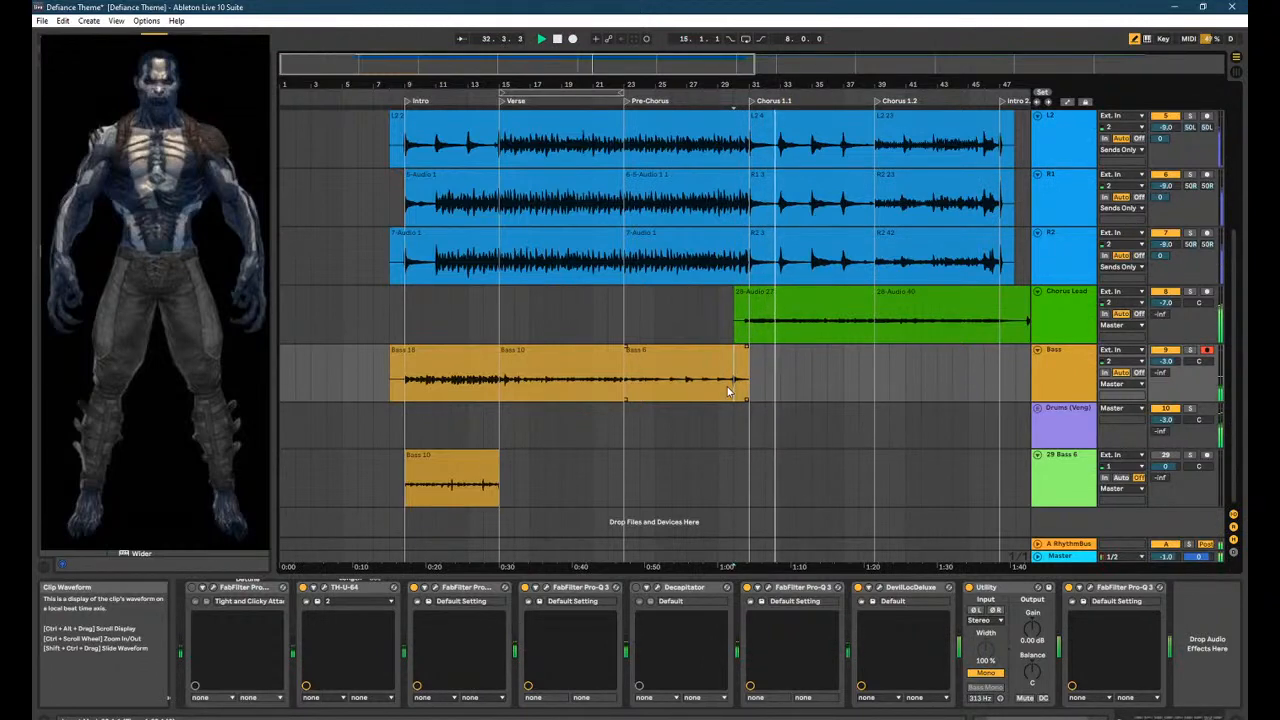
pyautogui.press('space')
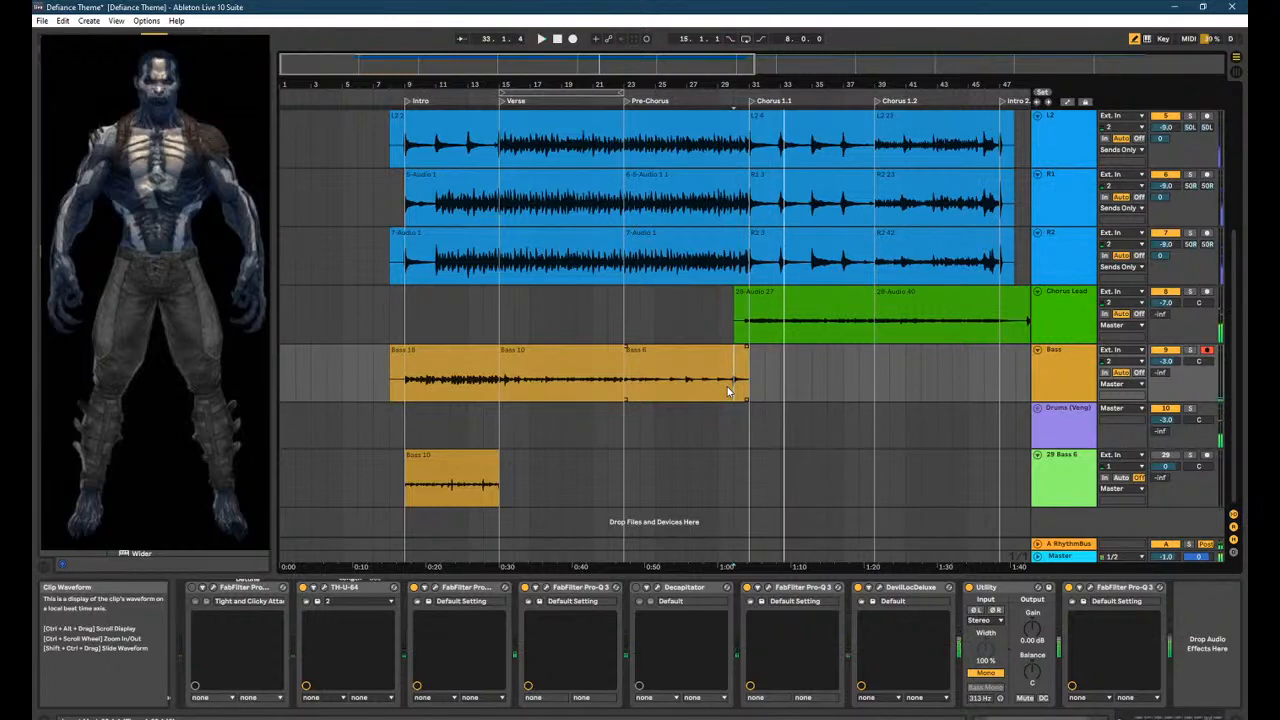
# Play back Chorus 1.1 repeatedly, from bar 30 and from points inside the section, to rehearse the bass part.
pyautogui.press('space')
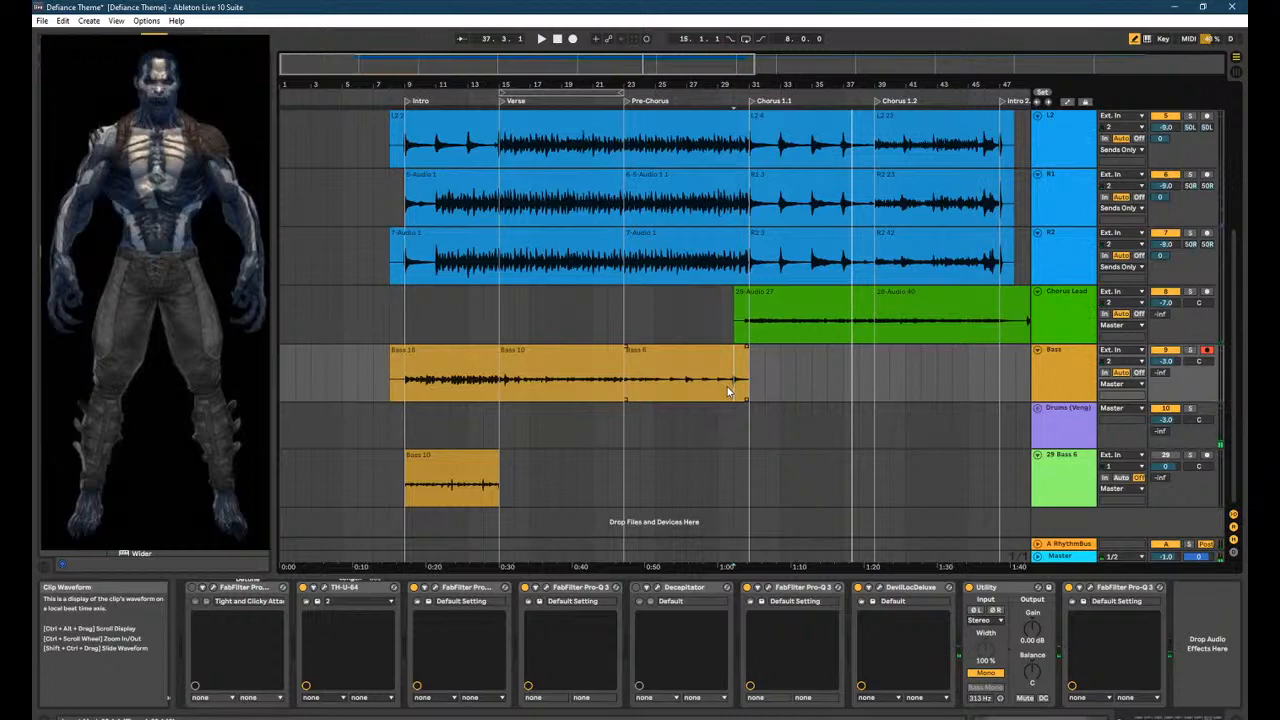
pyautogui.click(730, 388)
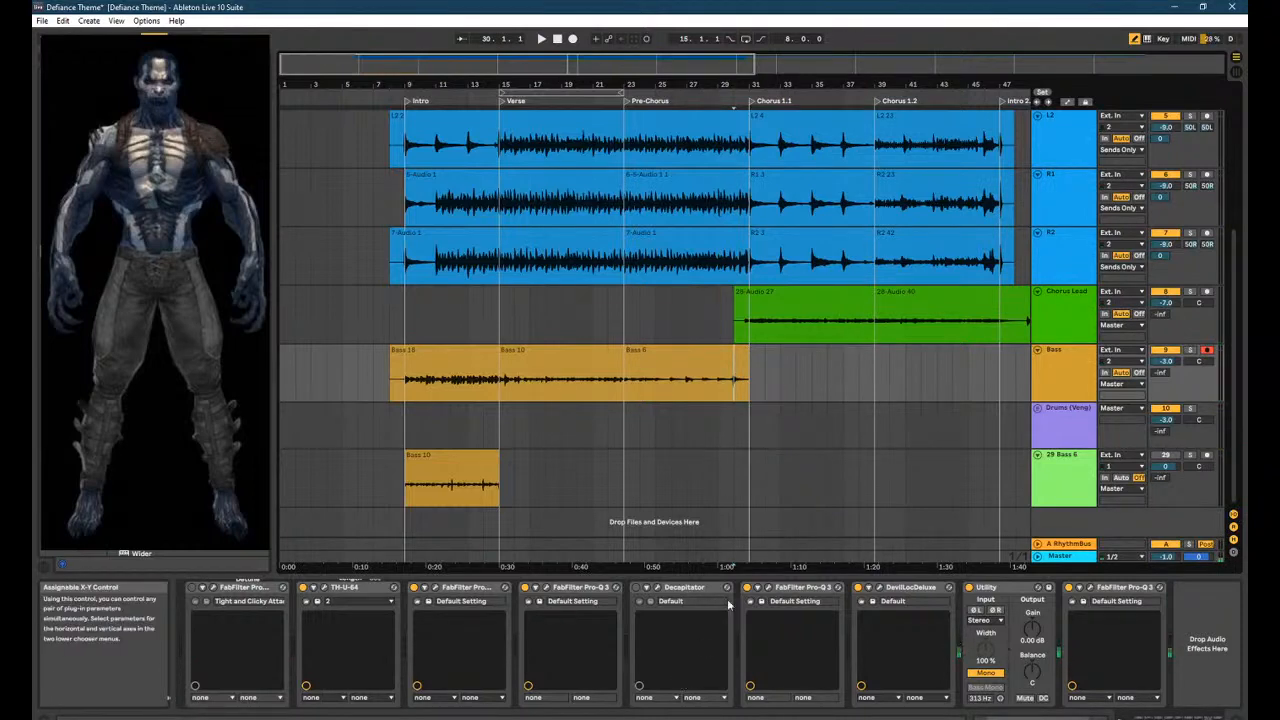
pyautogui.press('space')
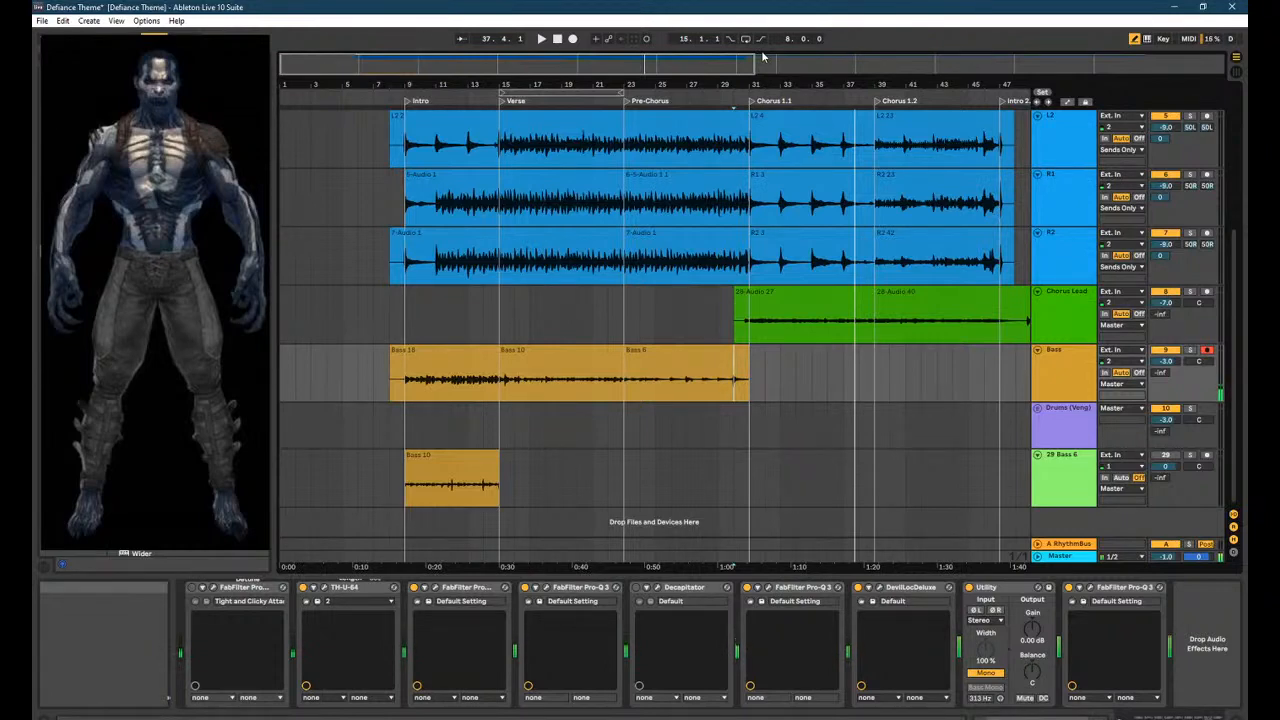
pyautogui.click(782, 372)
pyautogui.press('space')
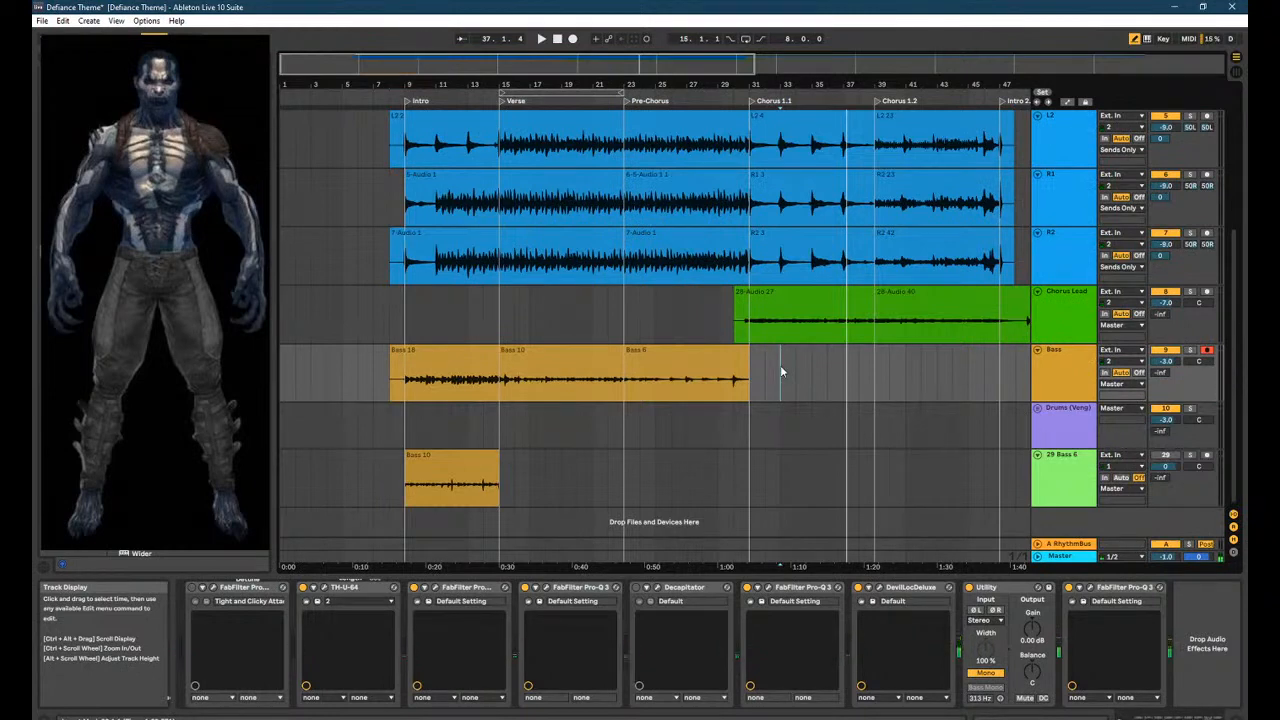
pyautogui.press('space')
pyautogui.click(781, 371)
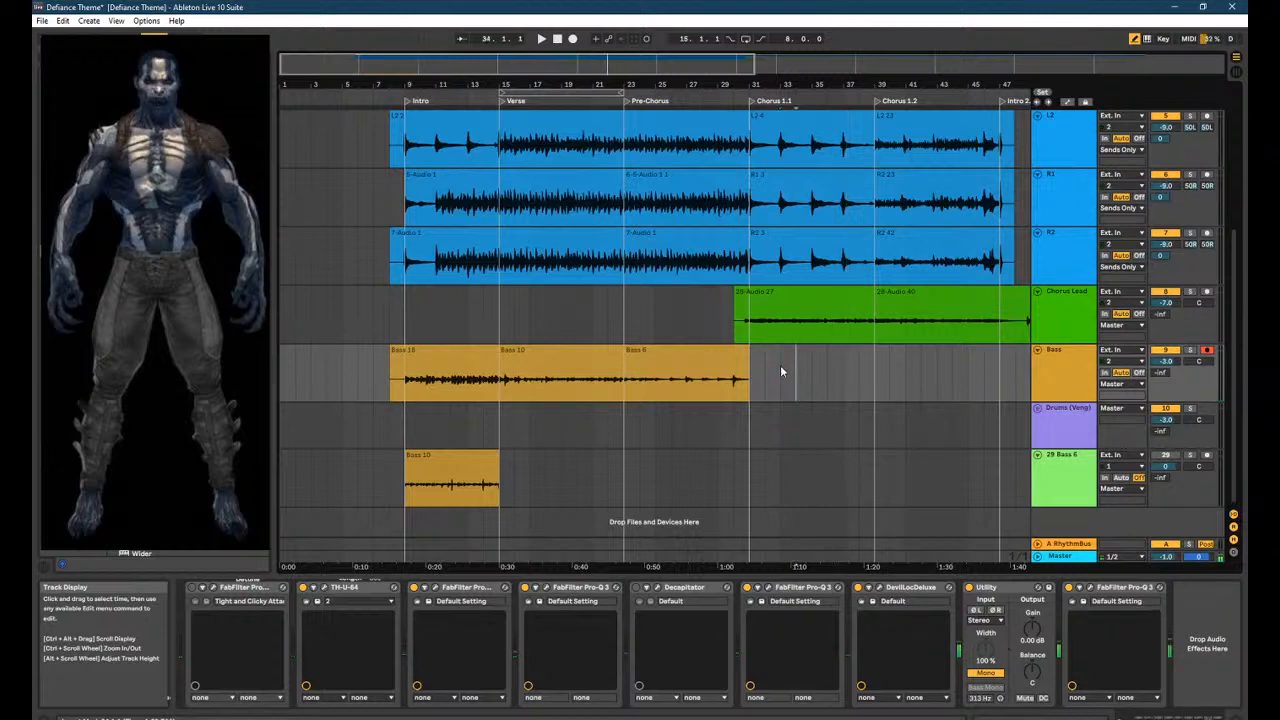
pyautogui.press('Right')
pyautogui.press('space')
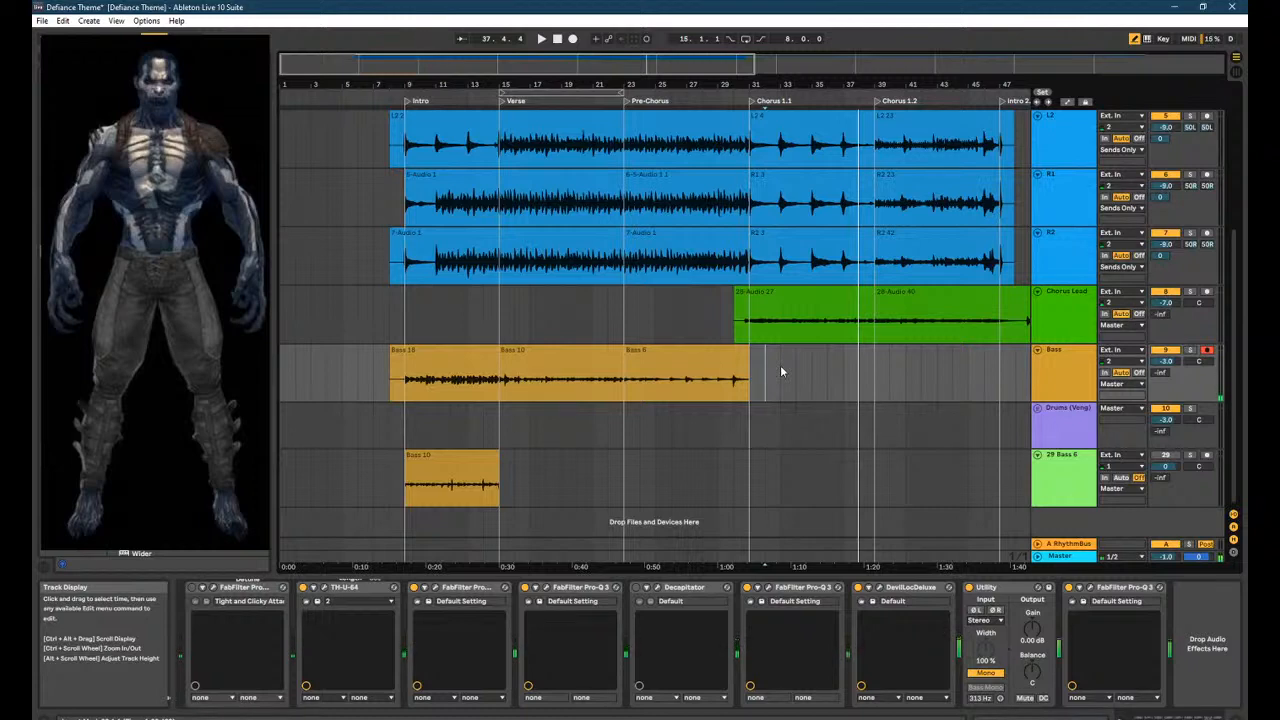
# Move the Bass 6 clip onto the 29 Bass 6 track and place the insert marker at bar 30 on the Bass track.
pyautogui.click(669, 352)
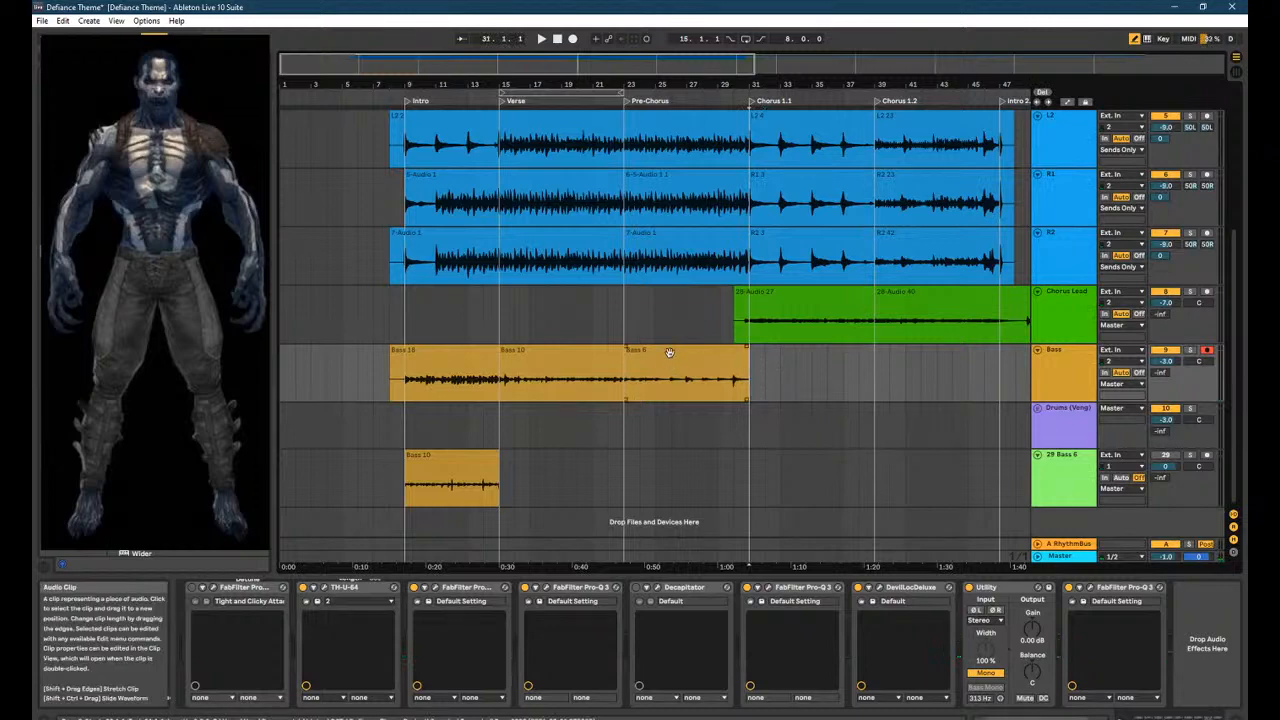
pyautogui.moveTo(669, 352); pyautogui.dragTo(669, 457)
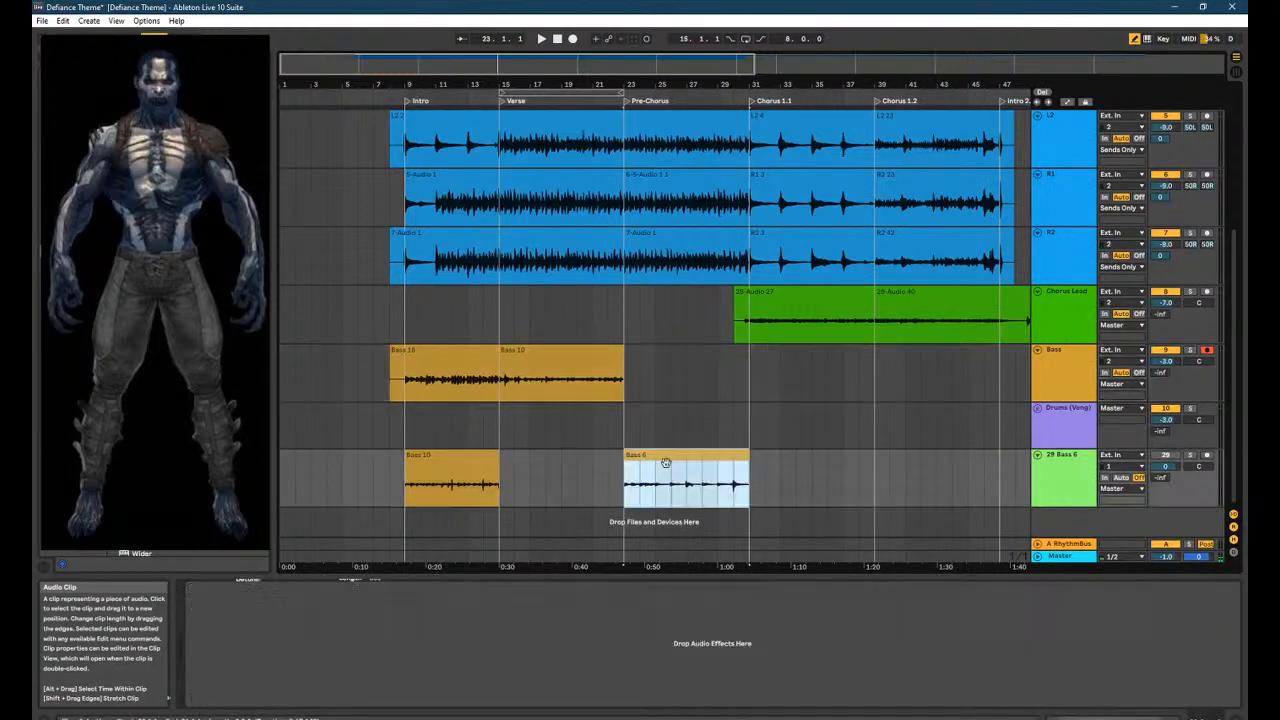
pyautogui.click(734, 378)
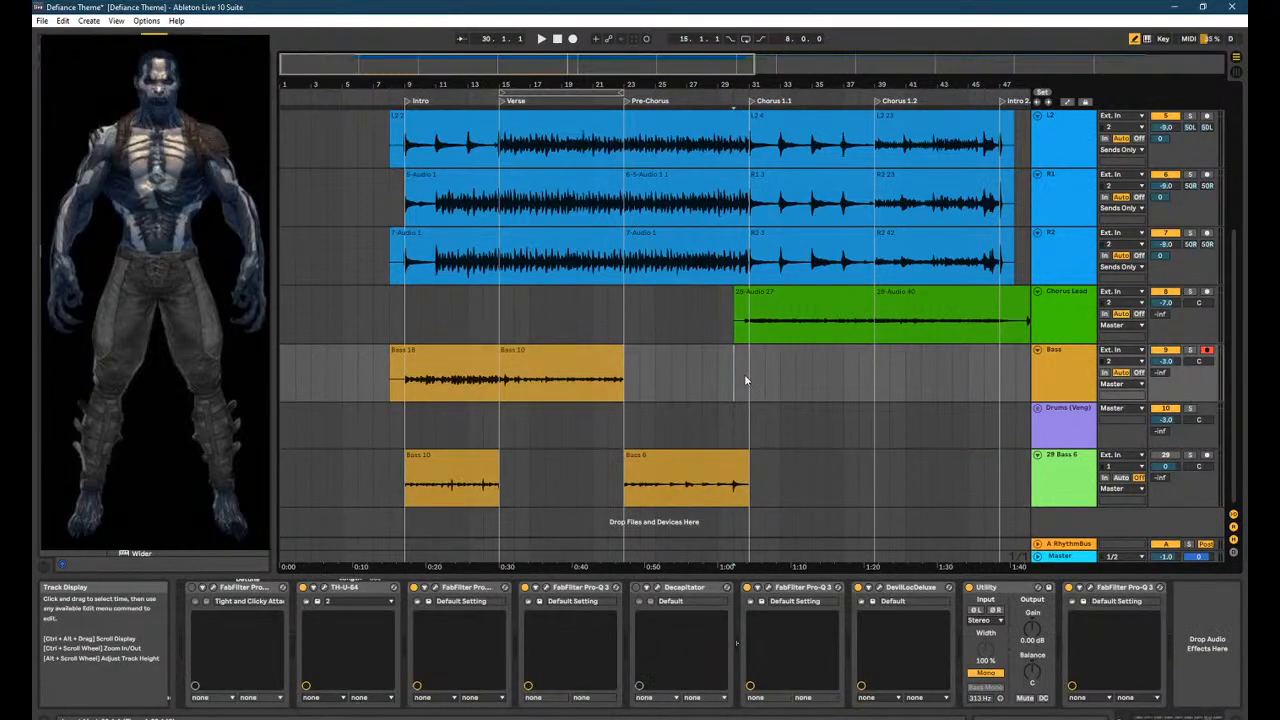
pyautogui.press('F9')
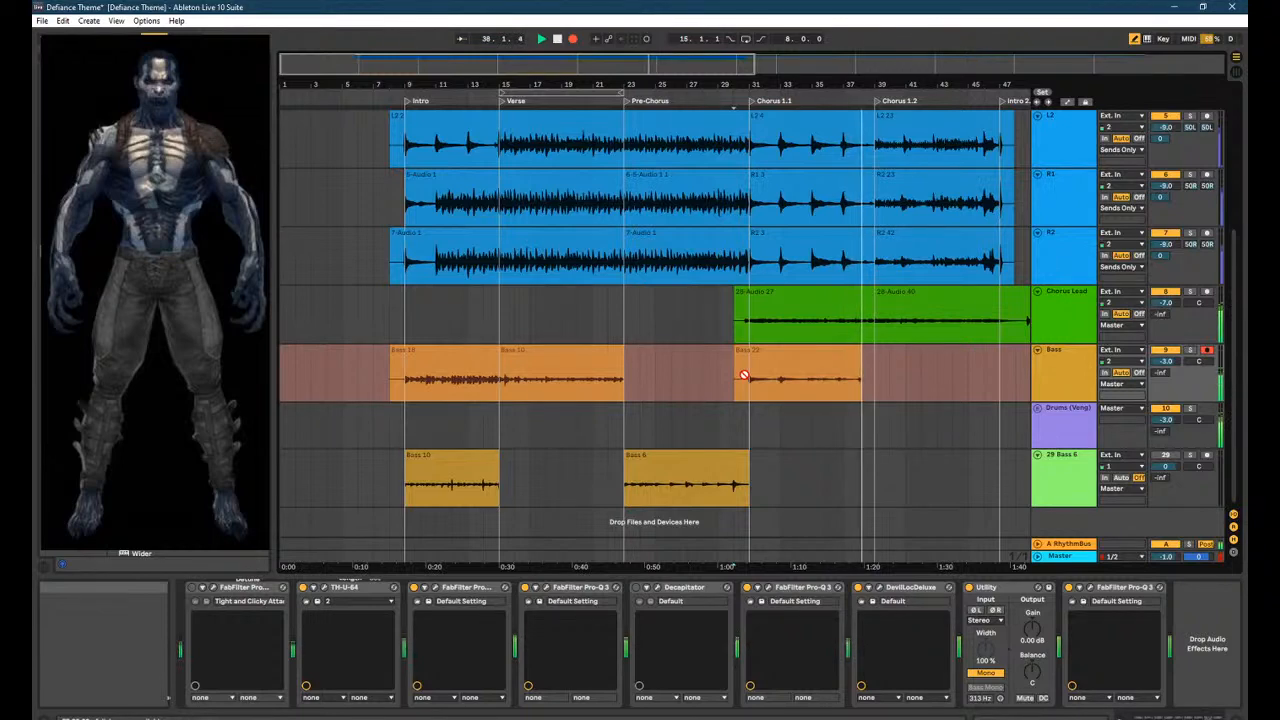
pyautogui.press('F9')
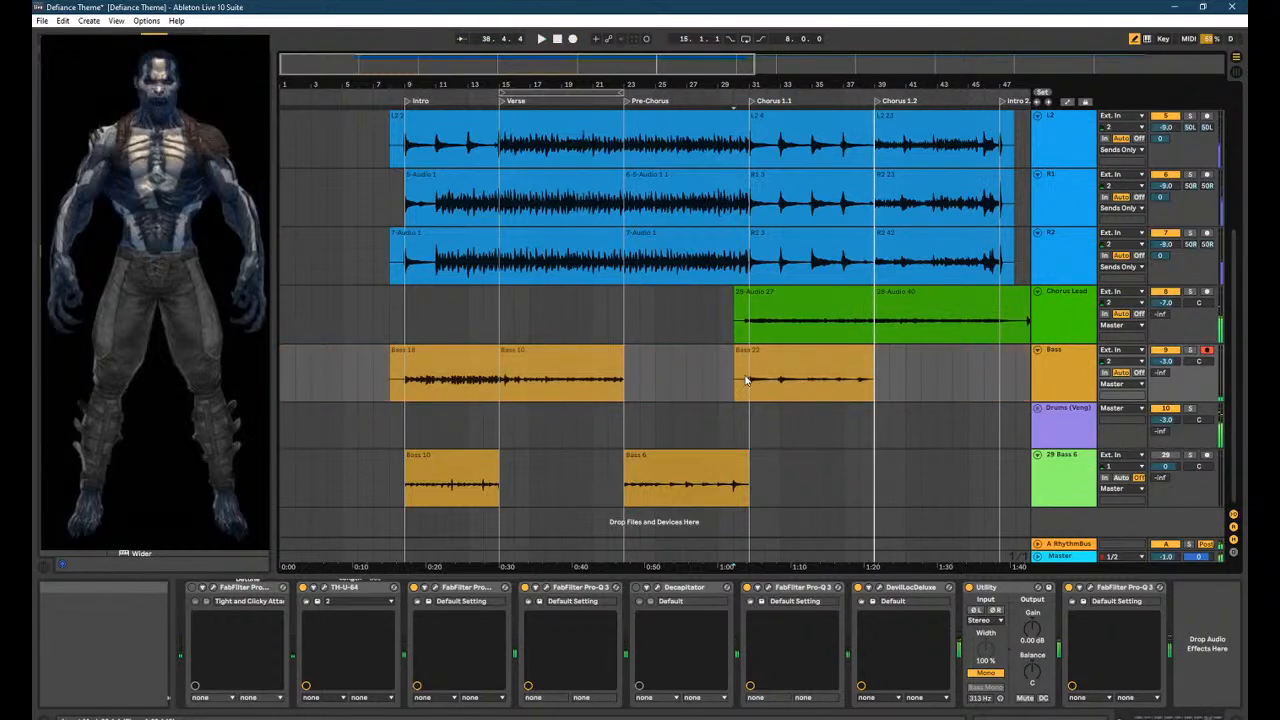
pyautogui.hotkey('ctrl', 'z')
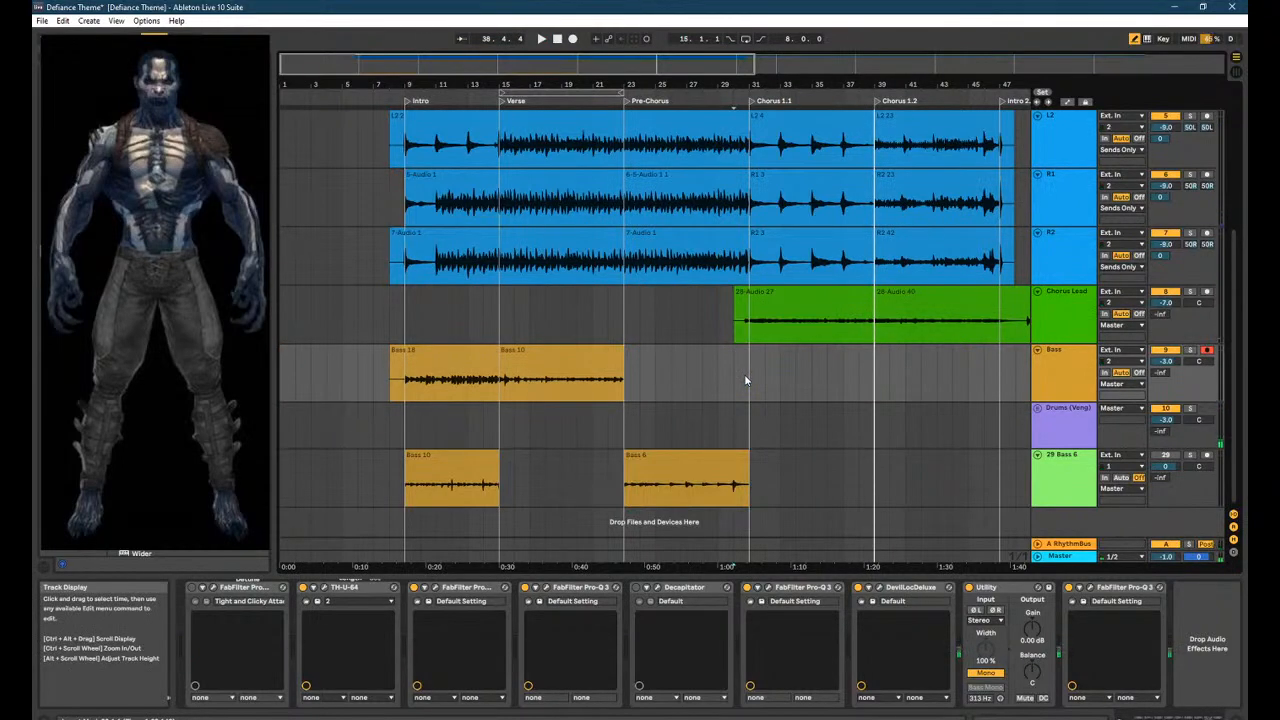
pyautogui.press('F9')
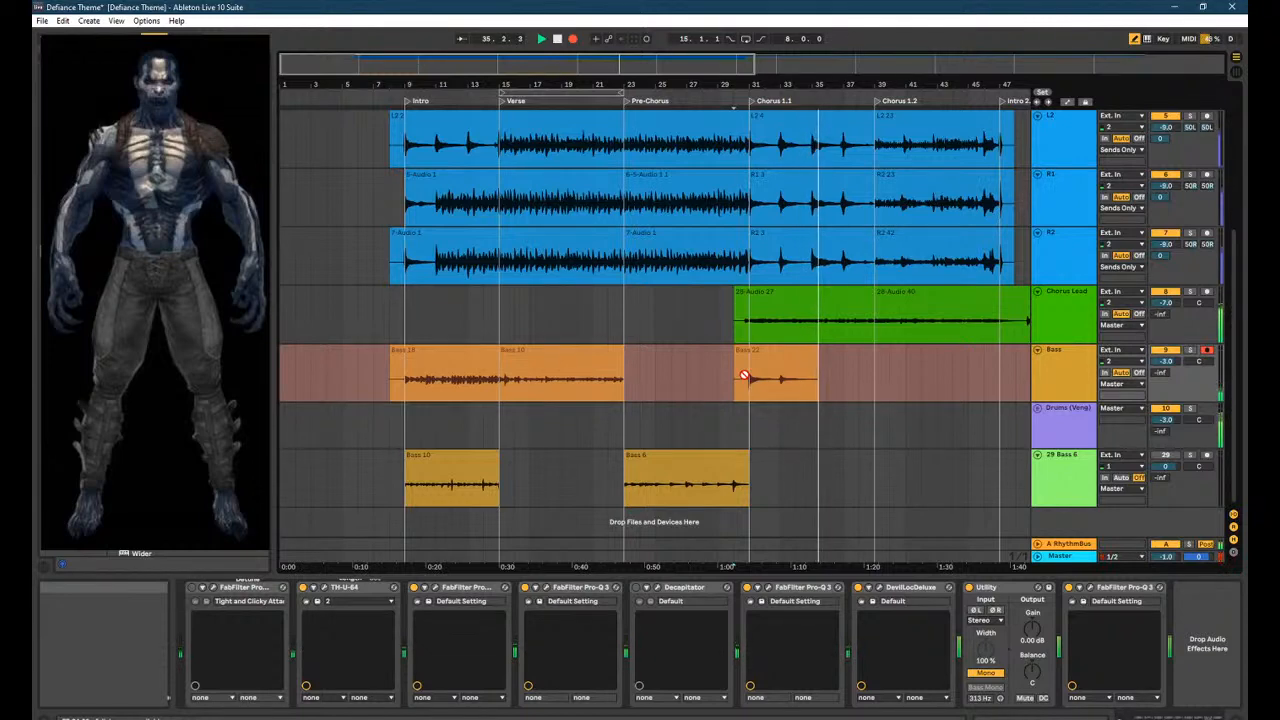
pyautogui.press('space')
pyautogui.hotkey('ctrl', 'z')
# Record a bass take from bar 30 through Chorus 1.1 and move the Bass 23 clip onto the 29 Bass 6 track.
pyautogui.press('F9')
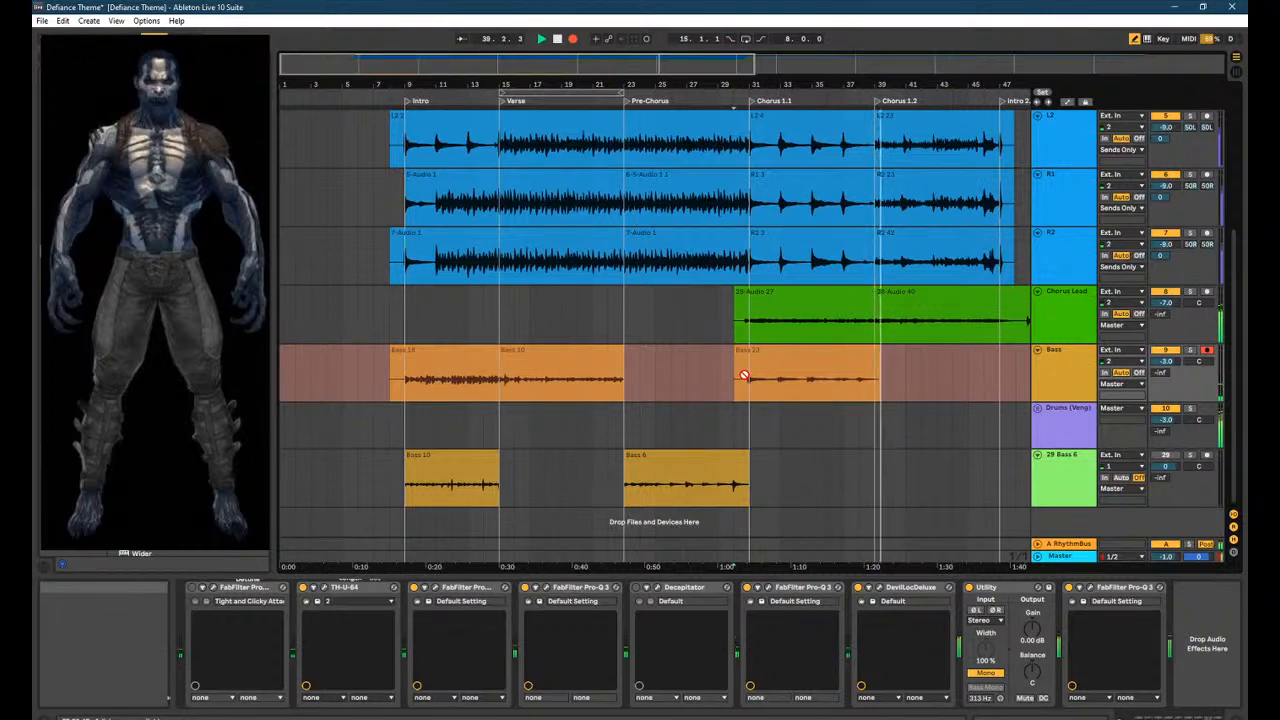
pyautogui.press('space')
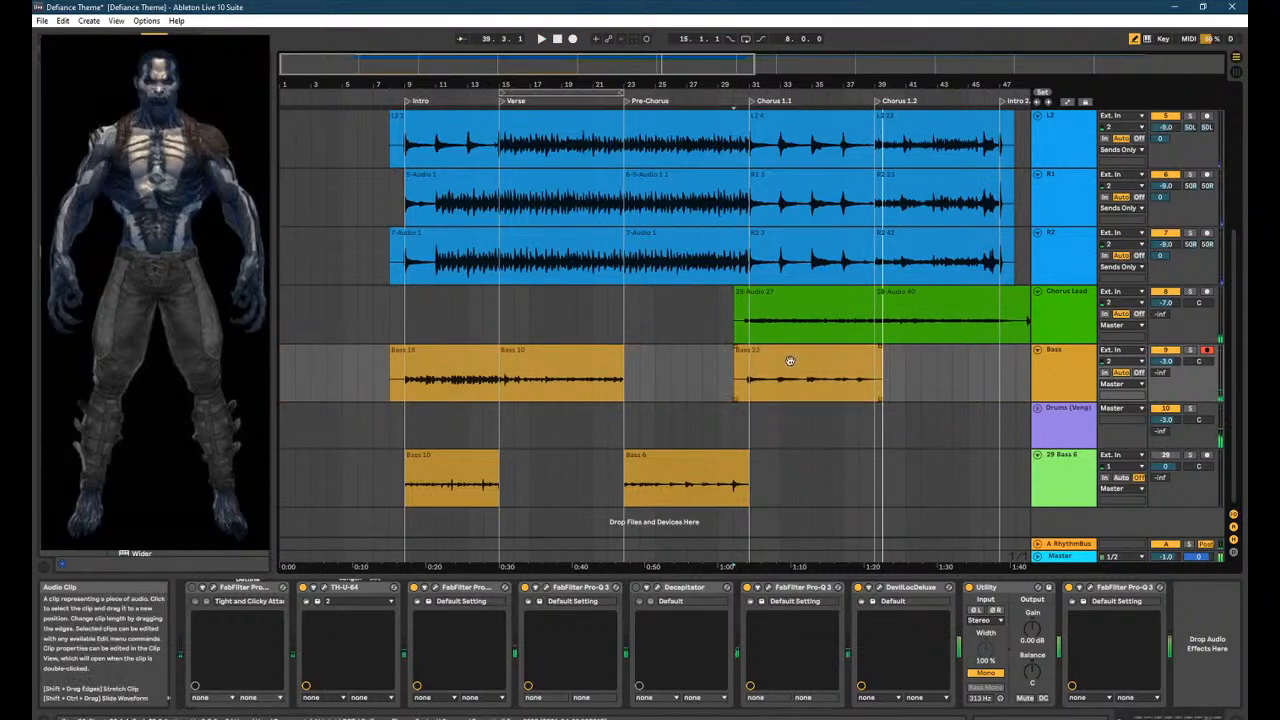
pyautogui.moveTo(745, 380); pyautogui.dragTo(839, 485)
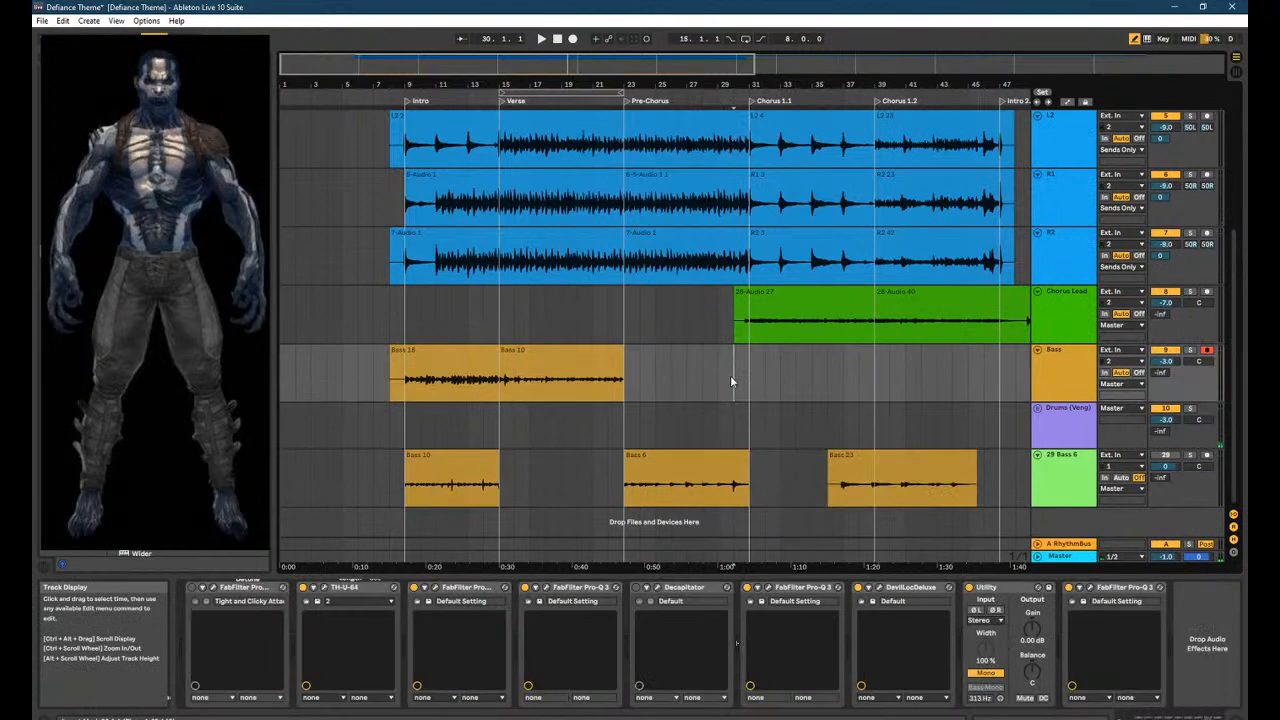
# Record another bass take on the Bass track from bar 30 to just past the start of Chorus 1.2 and select its clip.
pyautogui.press('F9')
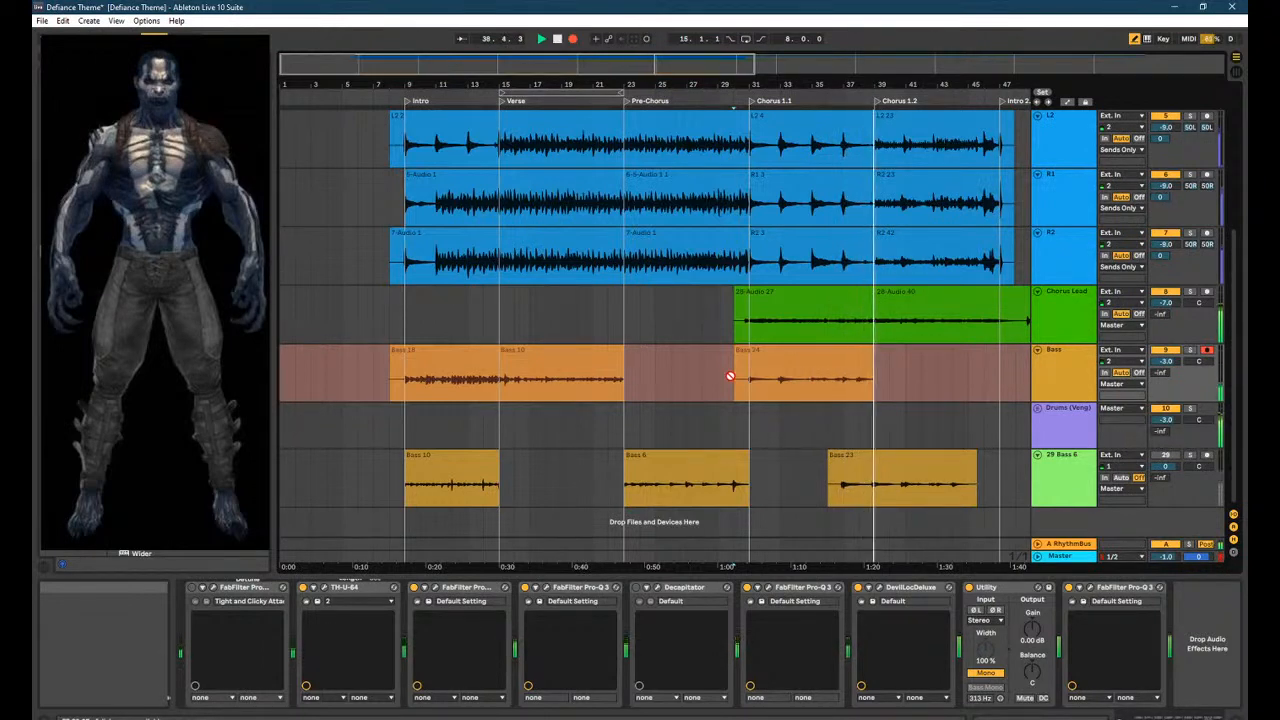
pyautogui.press('space')
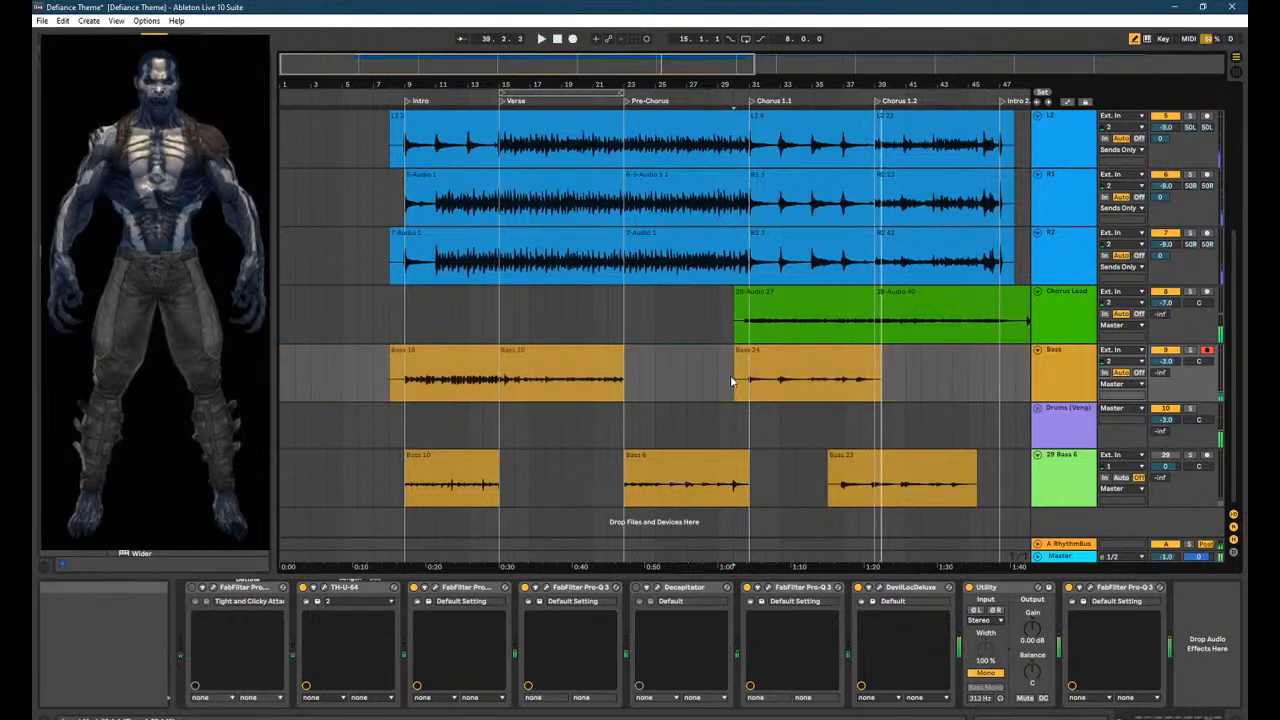
pyautogui.click(766, 356)
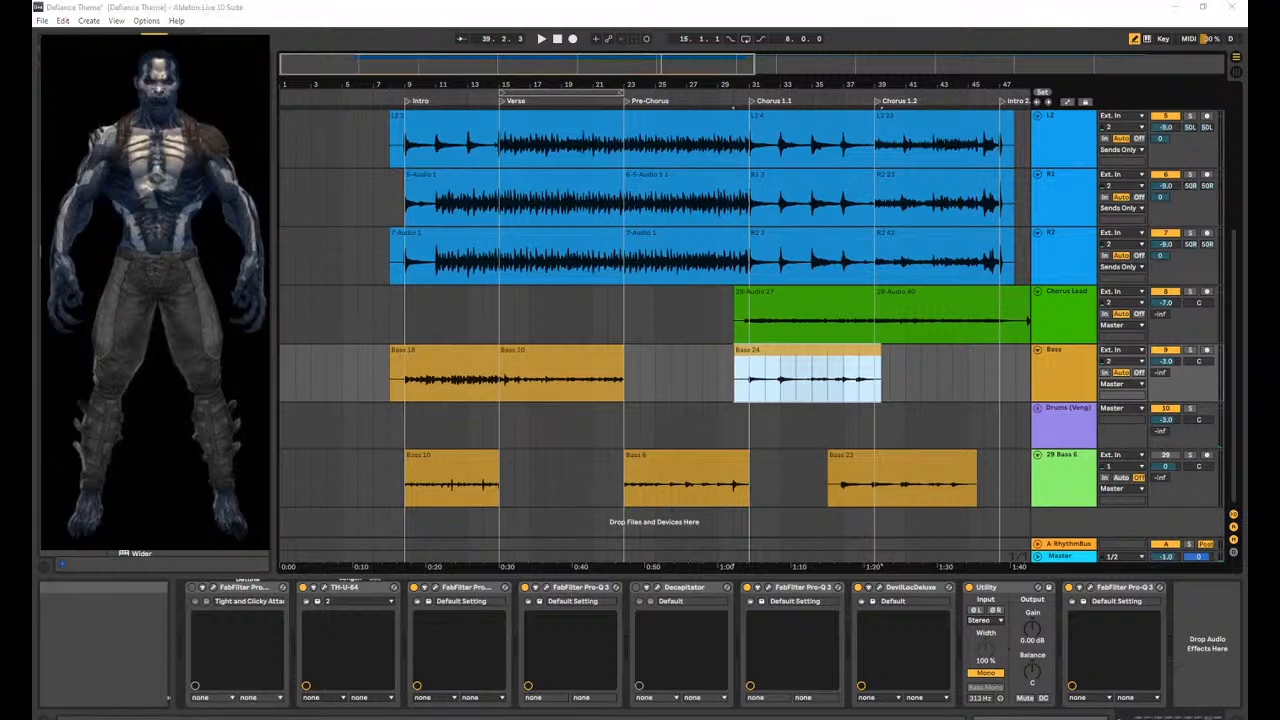
# Set the Steinberg UR22mkII ASIO driver to Stable mode with a 512-sample buffer and apply the settings.
pyautogui.click(665, 344)
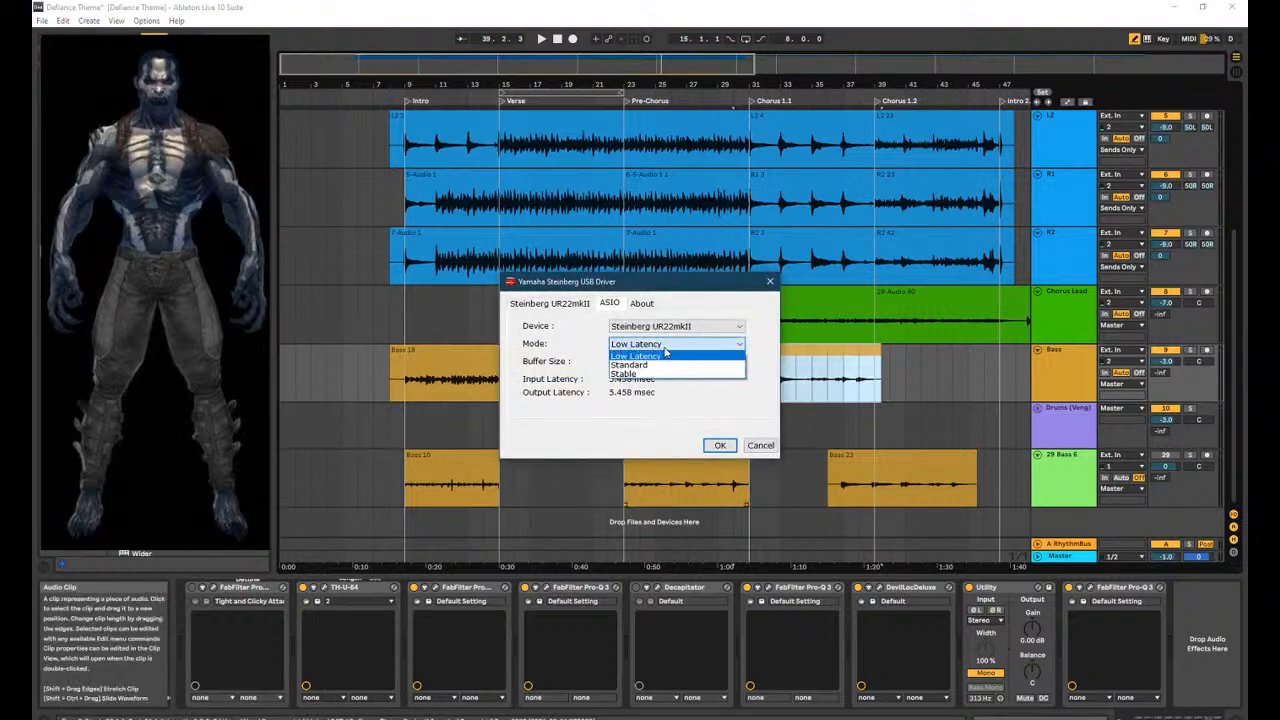
pyautogui.click(670, 376)
pyautogui.click(675, 365)
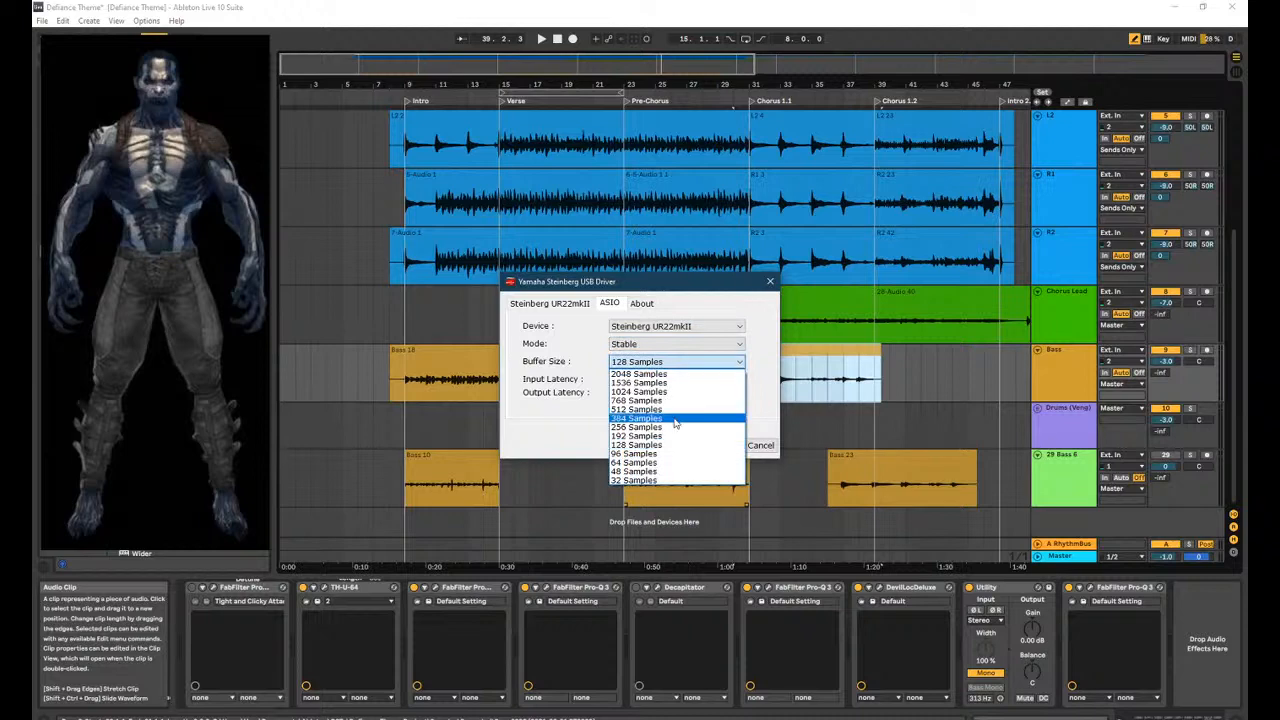
pyautogui.click(686, 409)
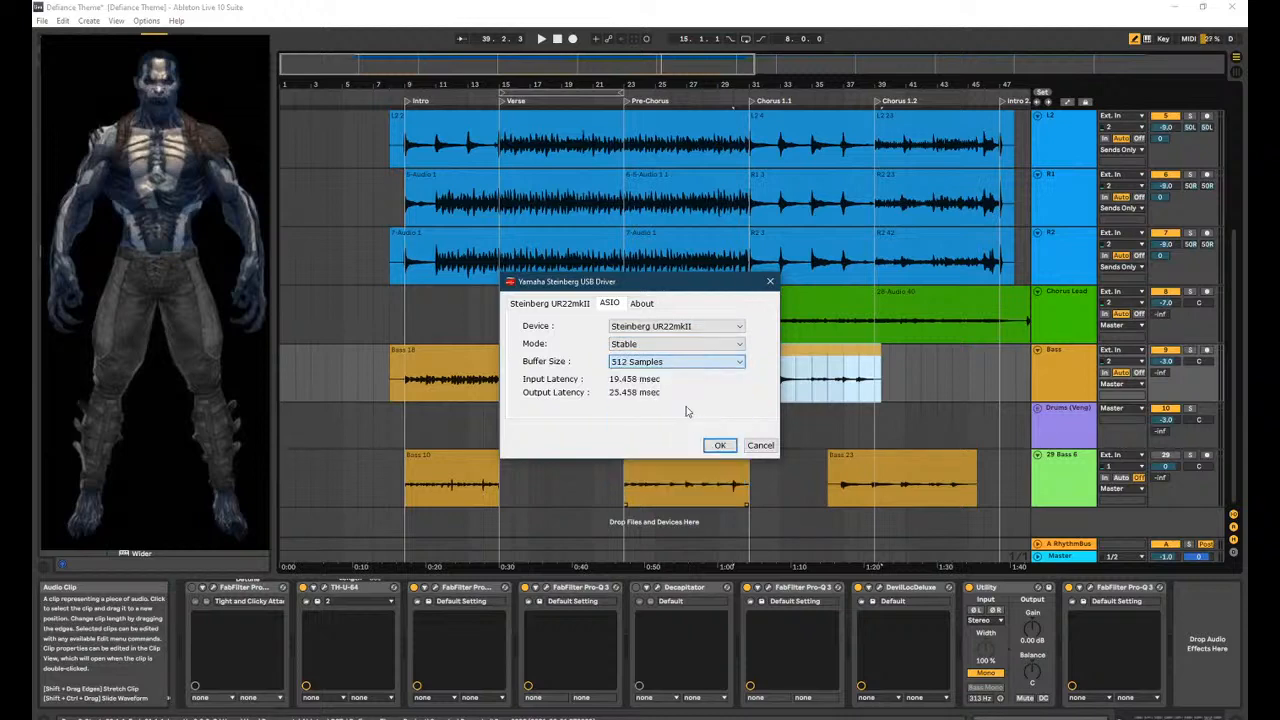
pyautogui.click(721, 445)
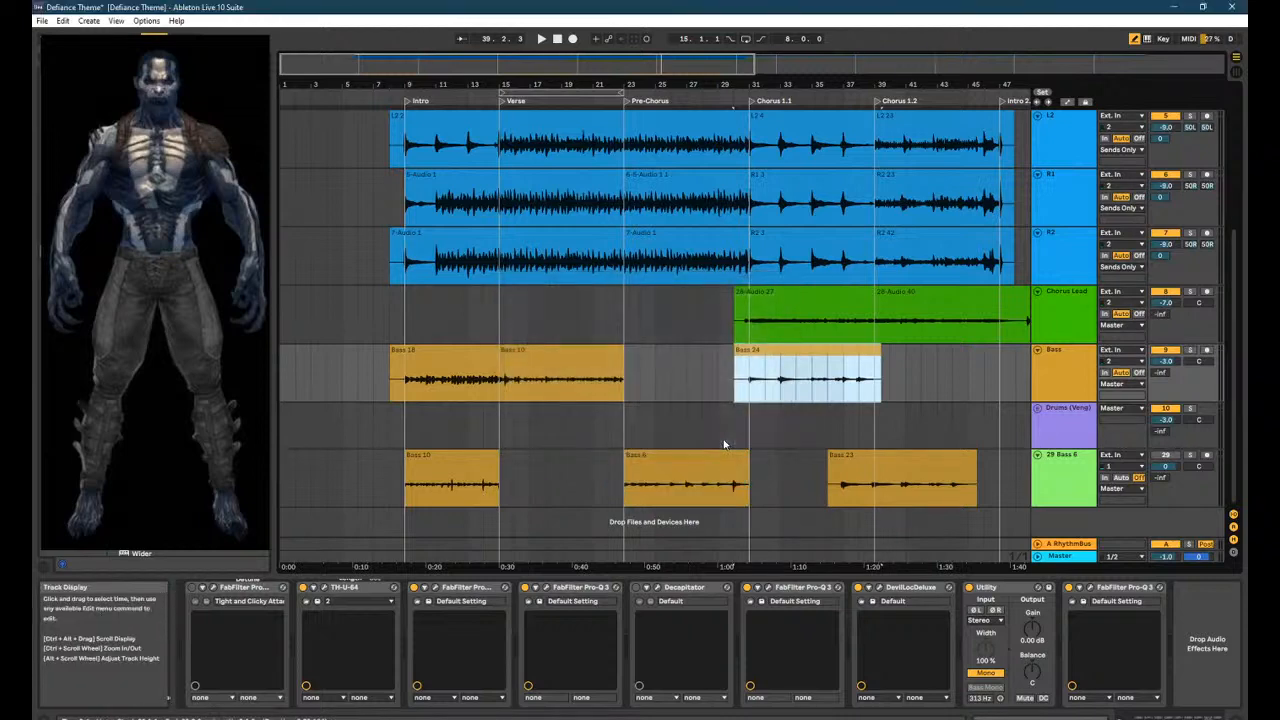
# Open the Bass 24 clip's waveform and play from bar 30 to examine the timing of its first notes.
pyautogui.click(688, 376)
pyautogui.click(719, 381)
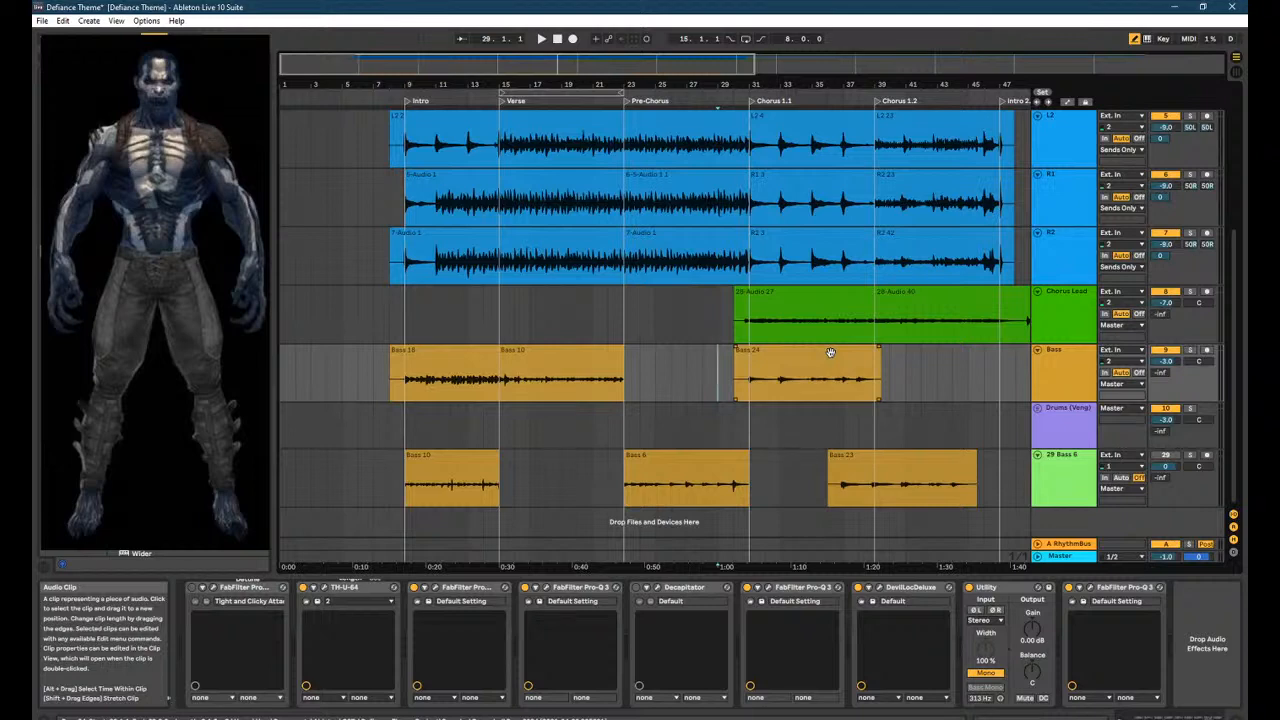
pyautogui.doubleClick(830, 352)
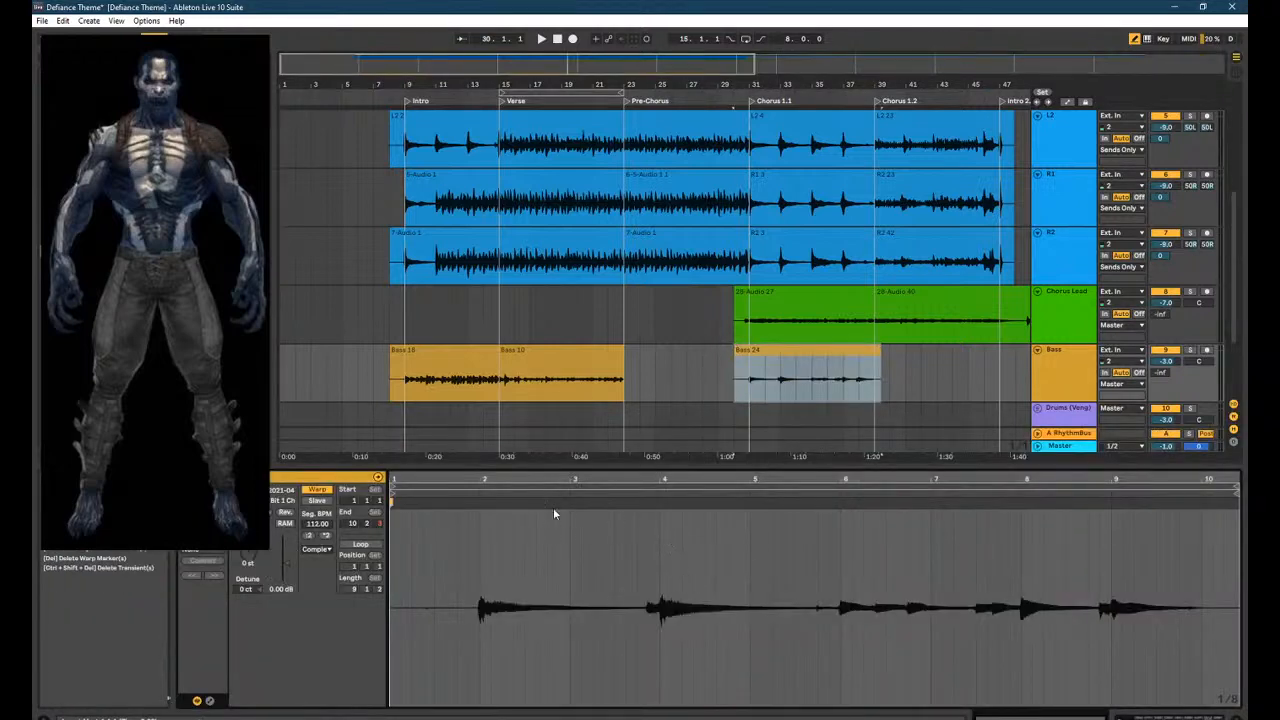
pyautogui.click(741, 393)
pyautogui.press('space')
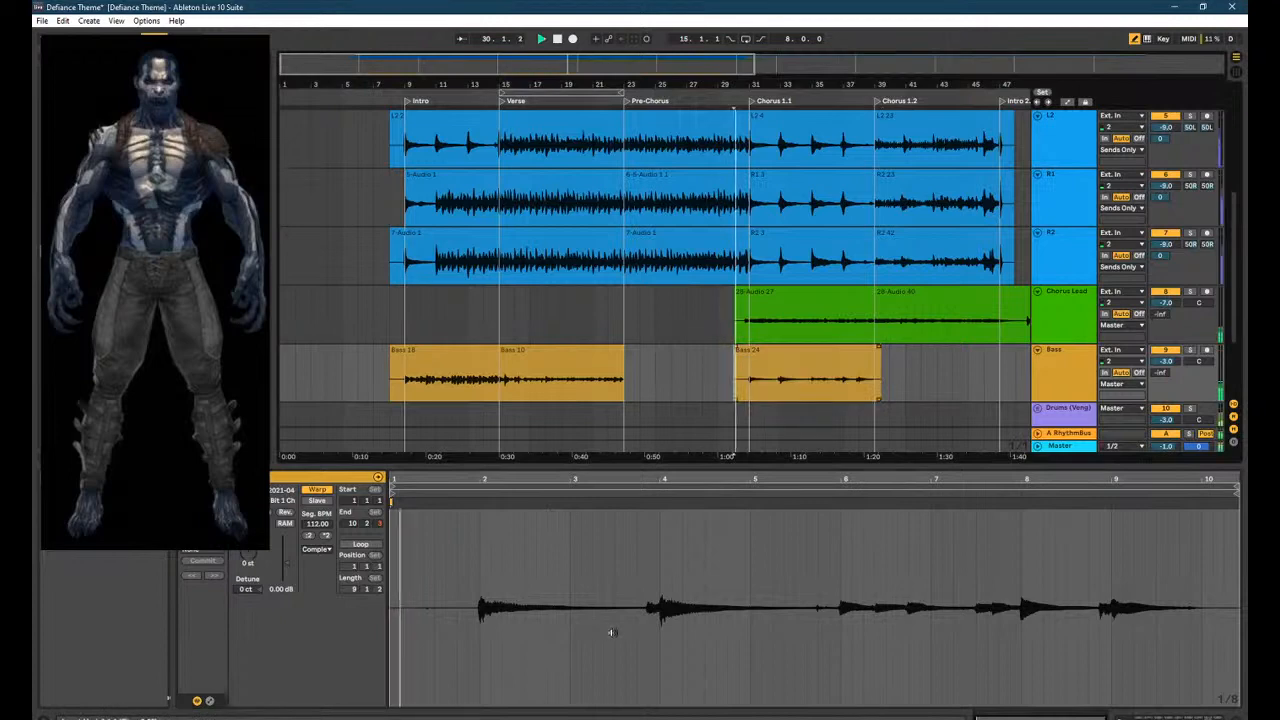
pyautogui.scroll(3, 556, 553)
pyautogui.moveTo(567, 474); pyautogui.dragTo(766, 476)
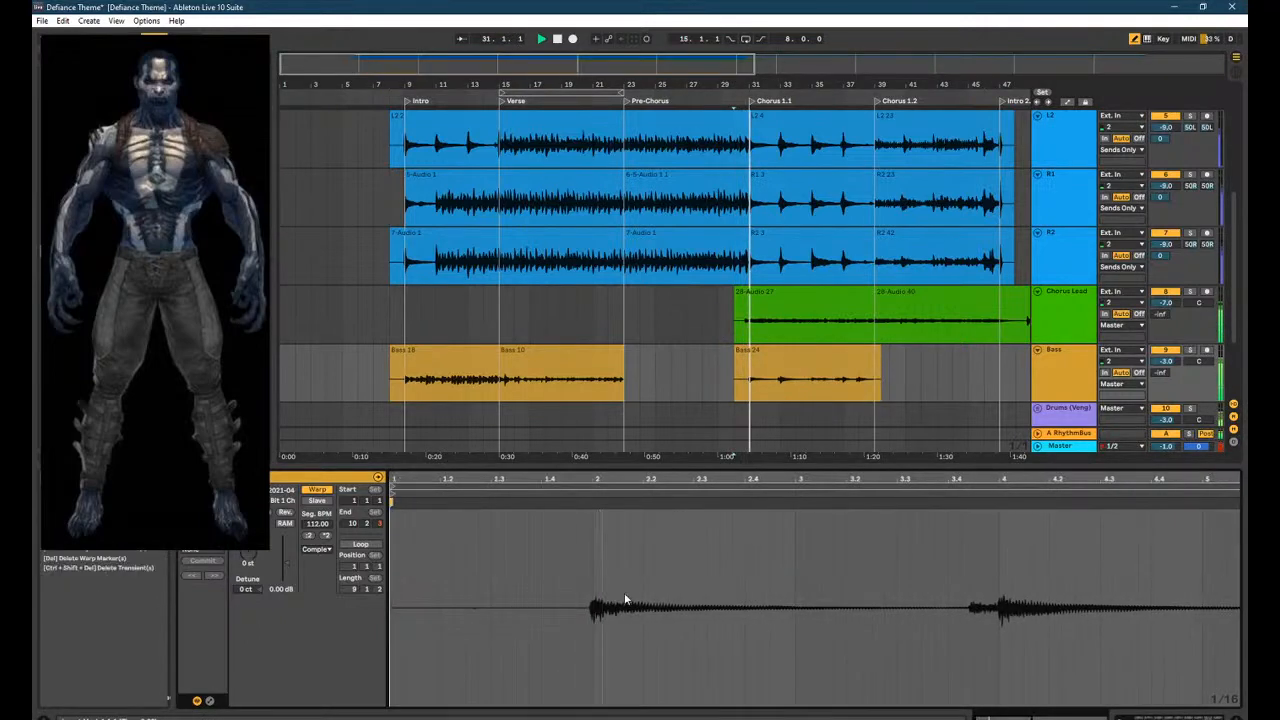
pyautogui.scroll(3, 624, 592)
pyautogui.click(564, 582)
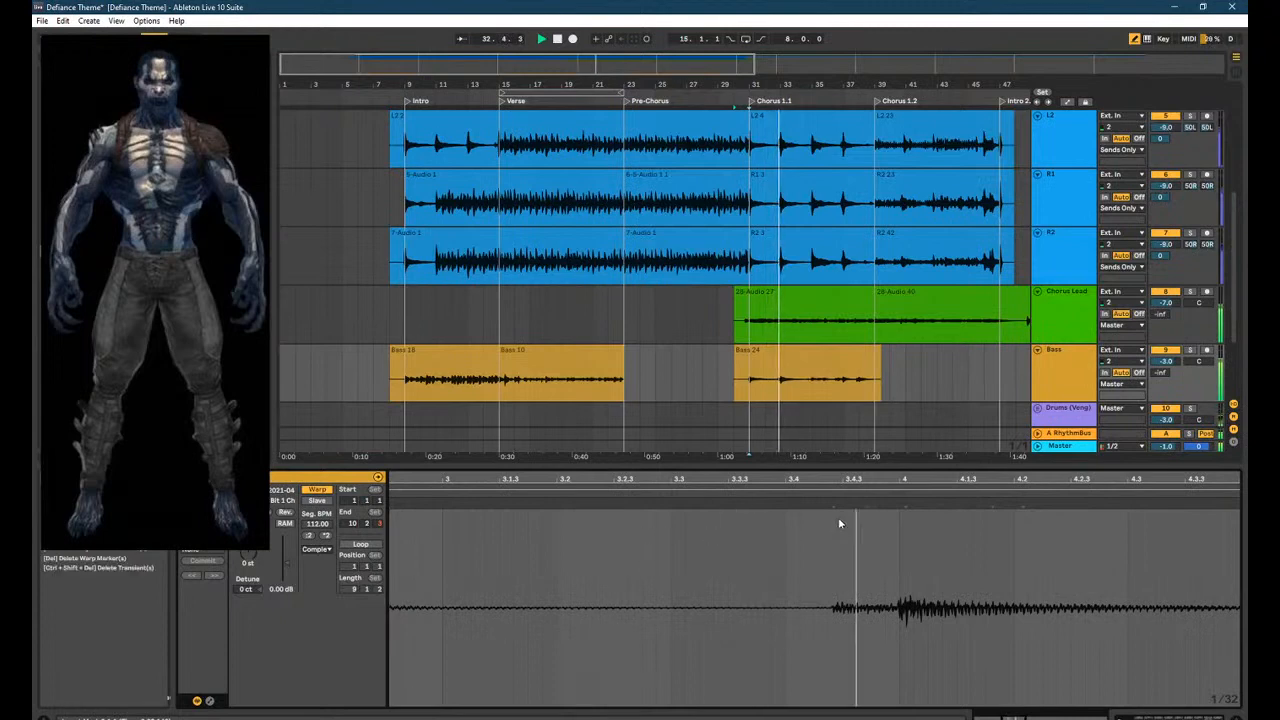
pyautogui.press('space')
# Add a warp marker at the main note attack near bar 4 of the Bass 24 clip and align it with bar 4.
pyautogui.moveTo(751, 485); pyautogui.dragTo(657, 485)
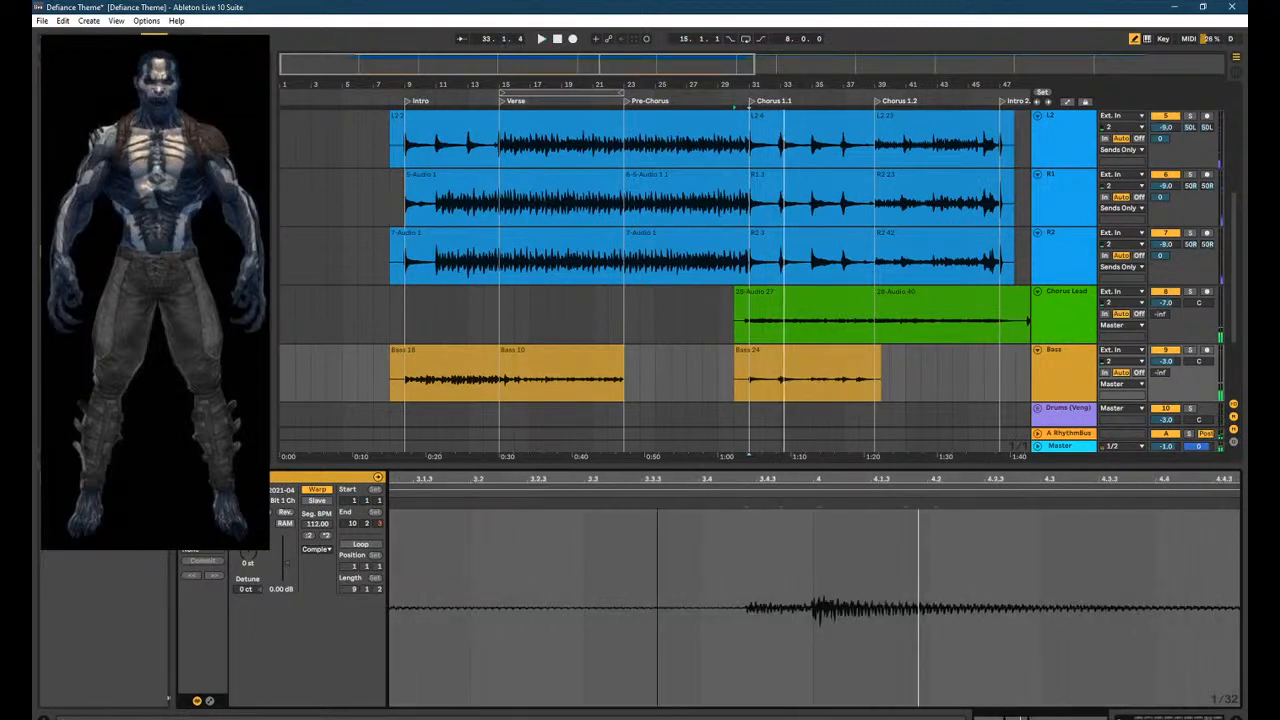
pyautogui.scroll(2, 806, 529)
pyautogui.click(828, 503)
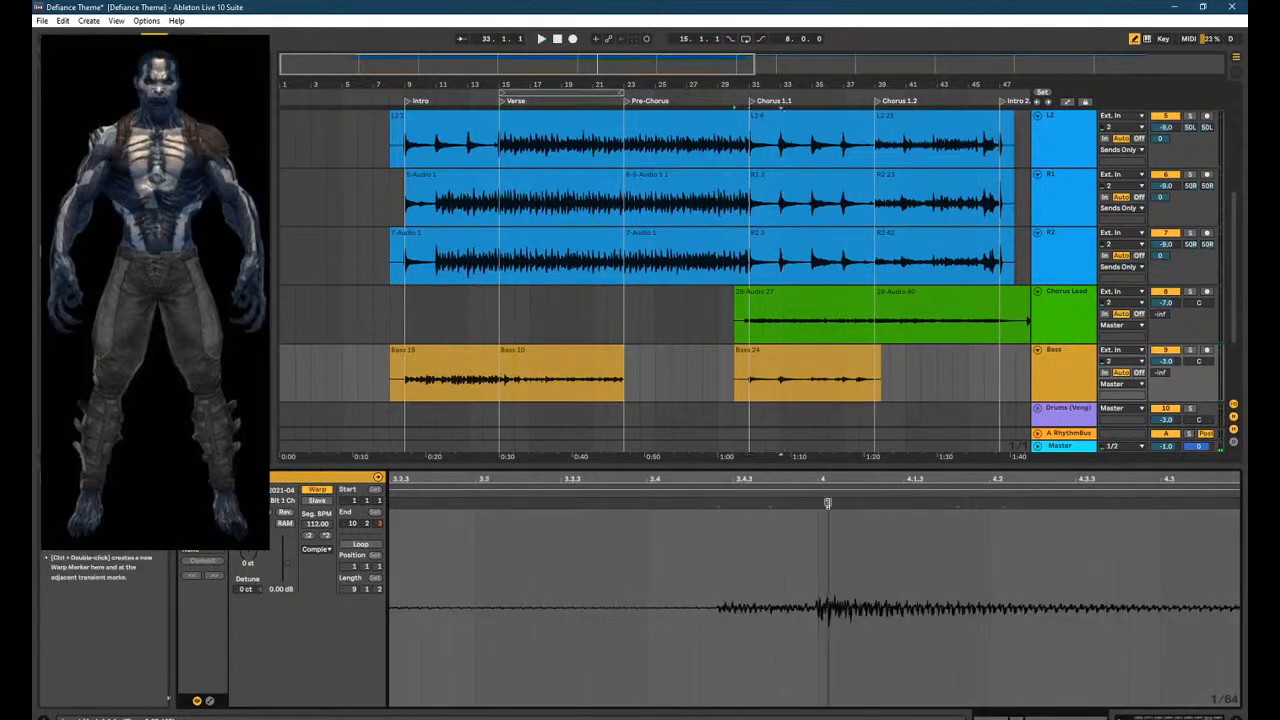
pyautogui.moveTo(828, 503); pyautogui.dragTo(817, 503)
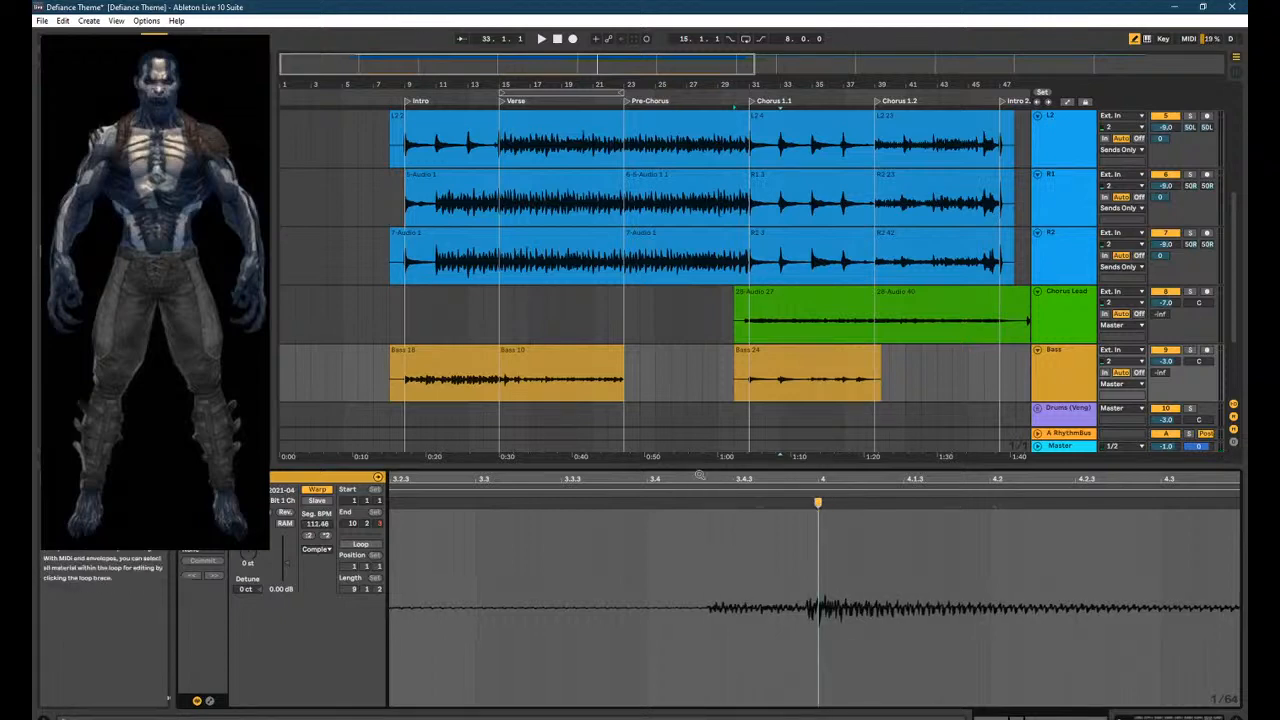
# Add a warp marker at the first note's attack in the Bass 24 clip and align it with the start of bar 2.
pyautogui.moveTo(700, 477); pyautogui.dragTo(1256, 478)
pyautogui.moveTo(560, 478); pyautogui.dragTo(1236, 478)
pyautogui.scroll(2, 670, 559)
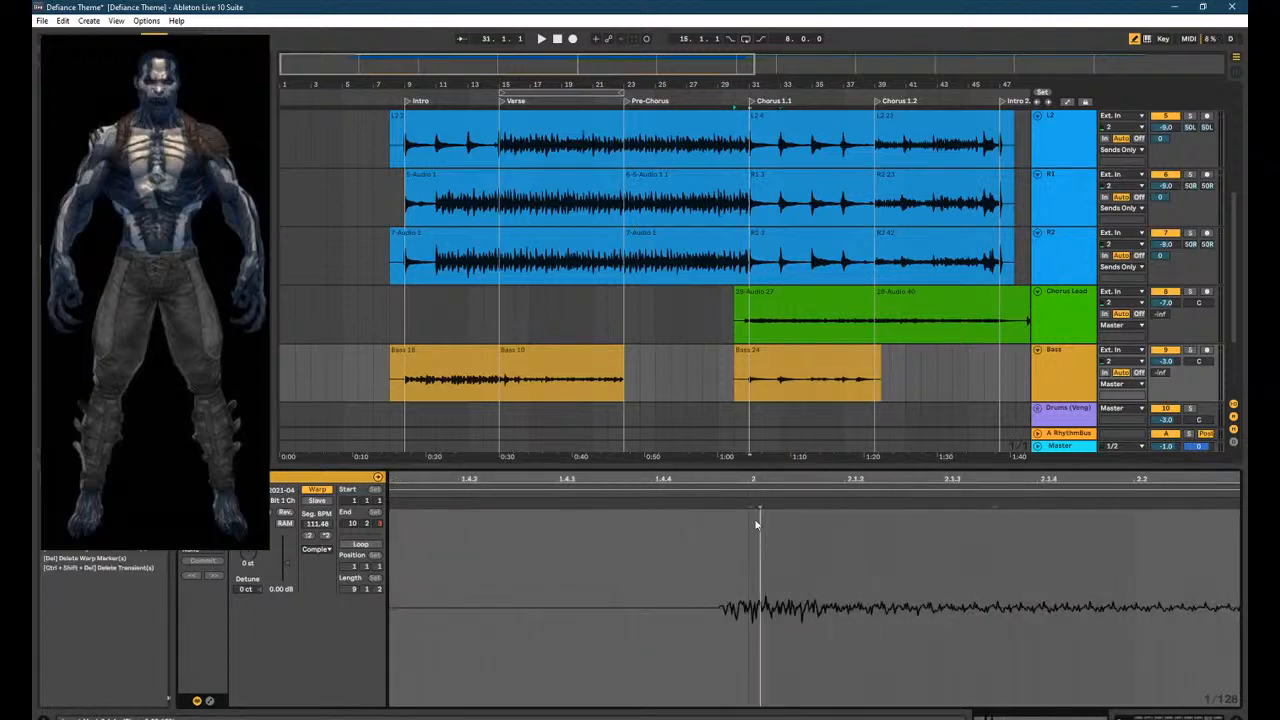
pyautogui.moveTo(749, 504); pyautogui.dragTo(780, 504)
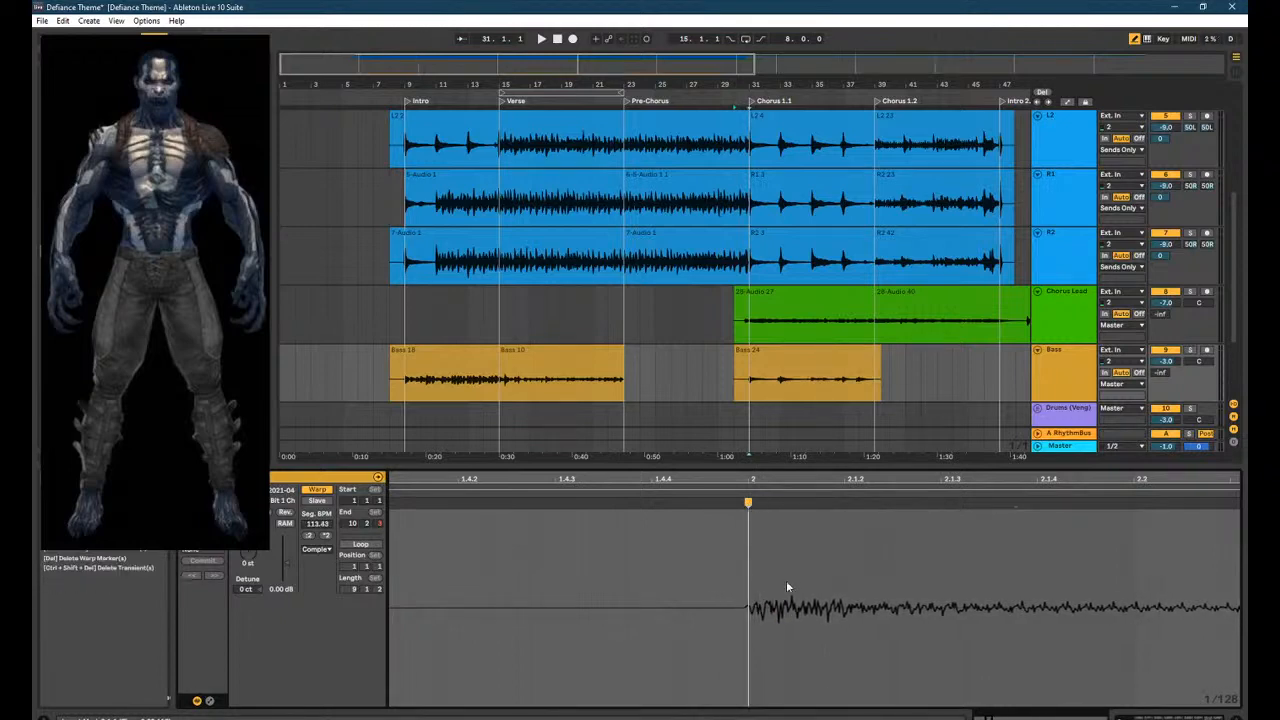
pyautogui.scroll(-8, 786, 580)
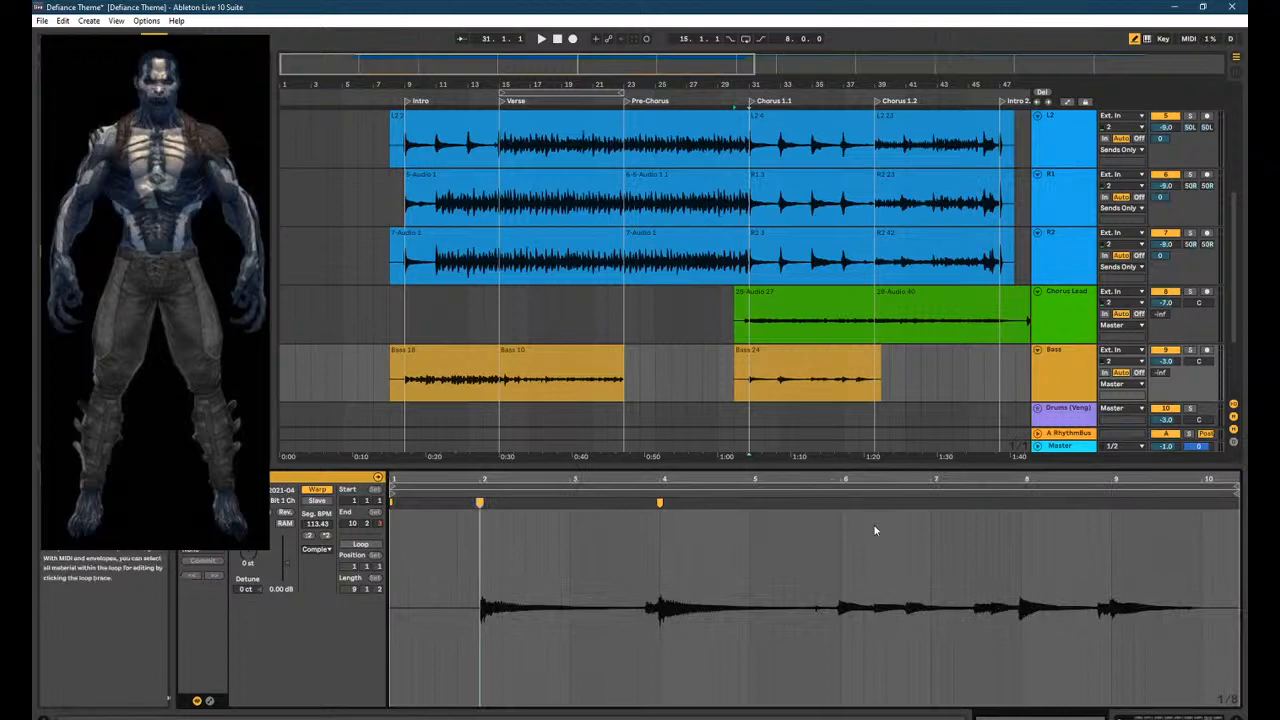
# Play the song from bar 33 and try to warp the note near bar 6 of the Bass 24 clip onto the bar line.
pyautogui.scroll(3, 876, 584)
pyautogui.click(779, 382)
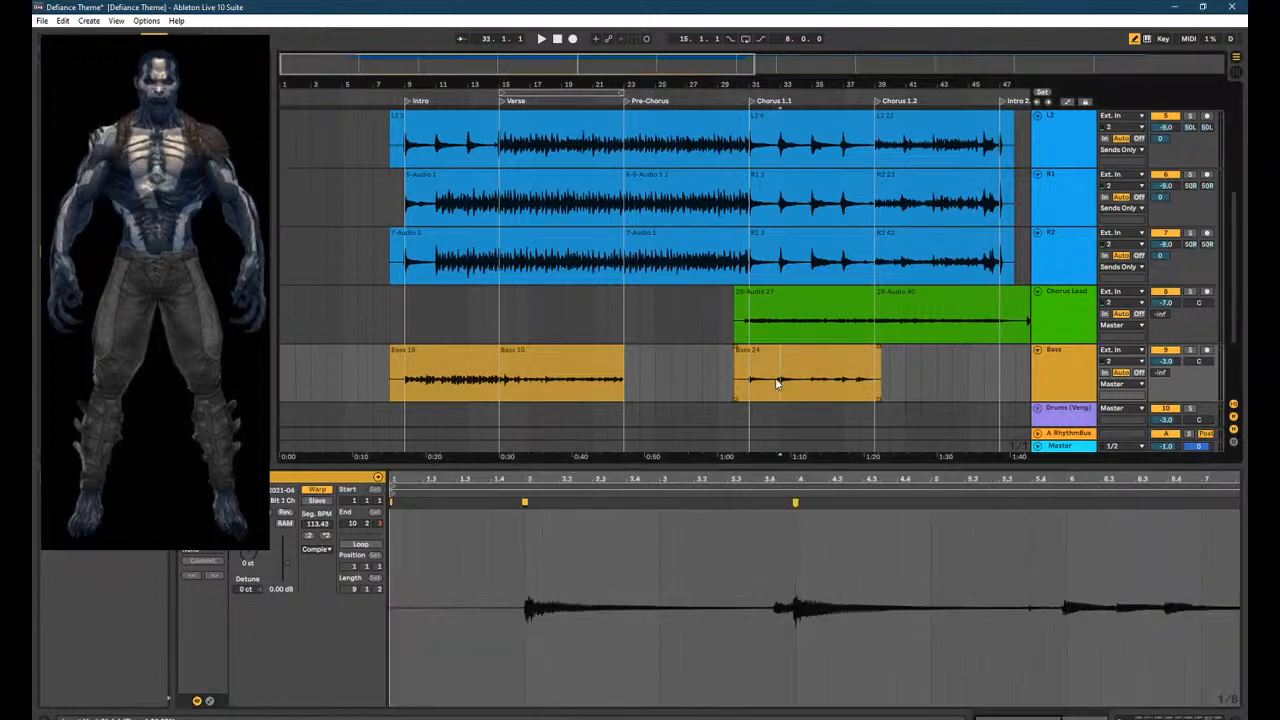
pyautogui.press('space')
pyautogui.scroll(5, 1042, 570)
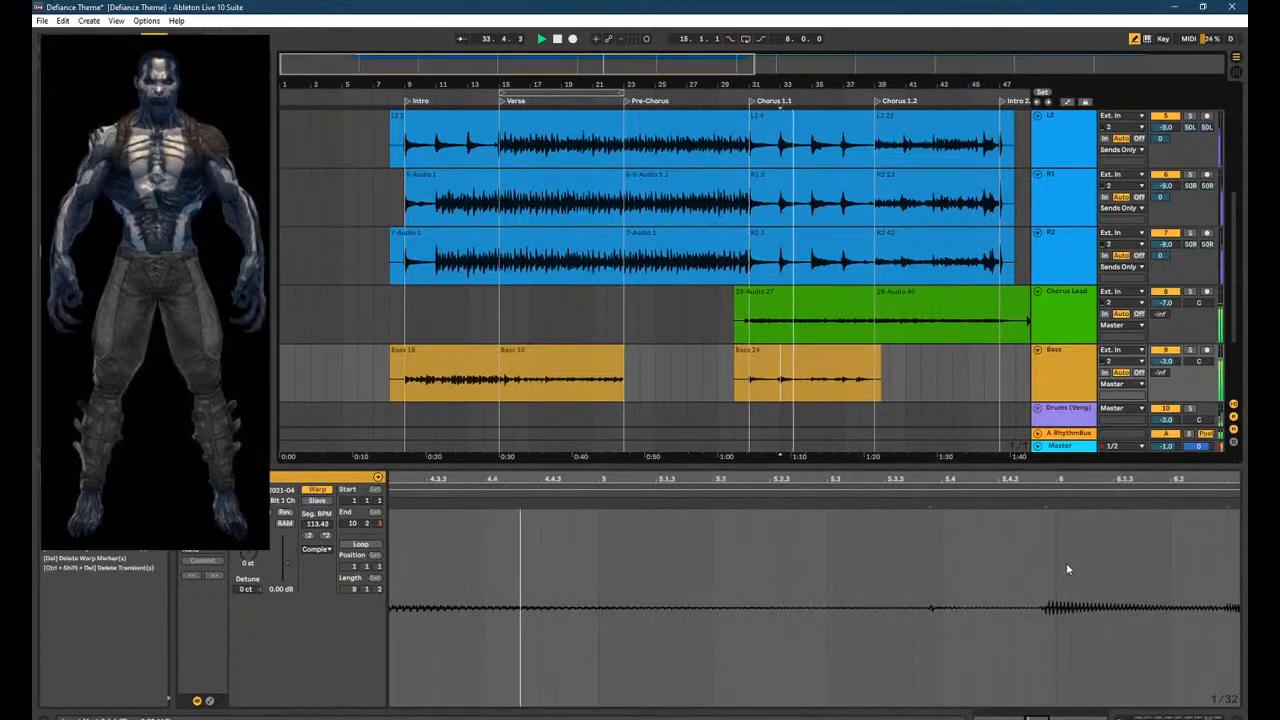
pyautogui.scroll(3, 1050, 495)
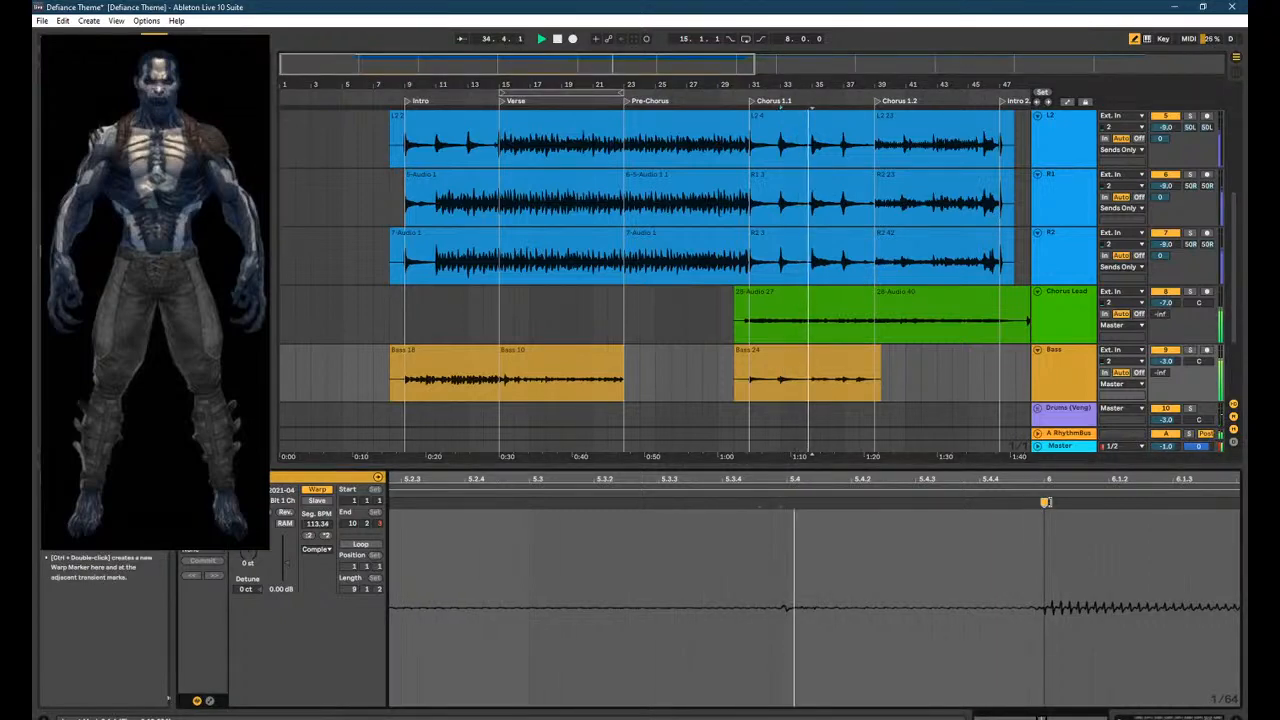
pyautogui.scroll(-6, 1050, 503)
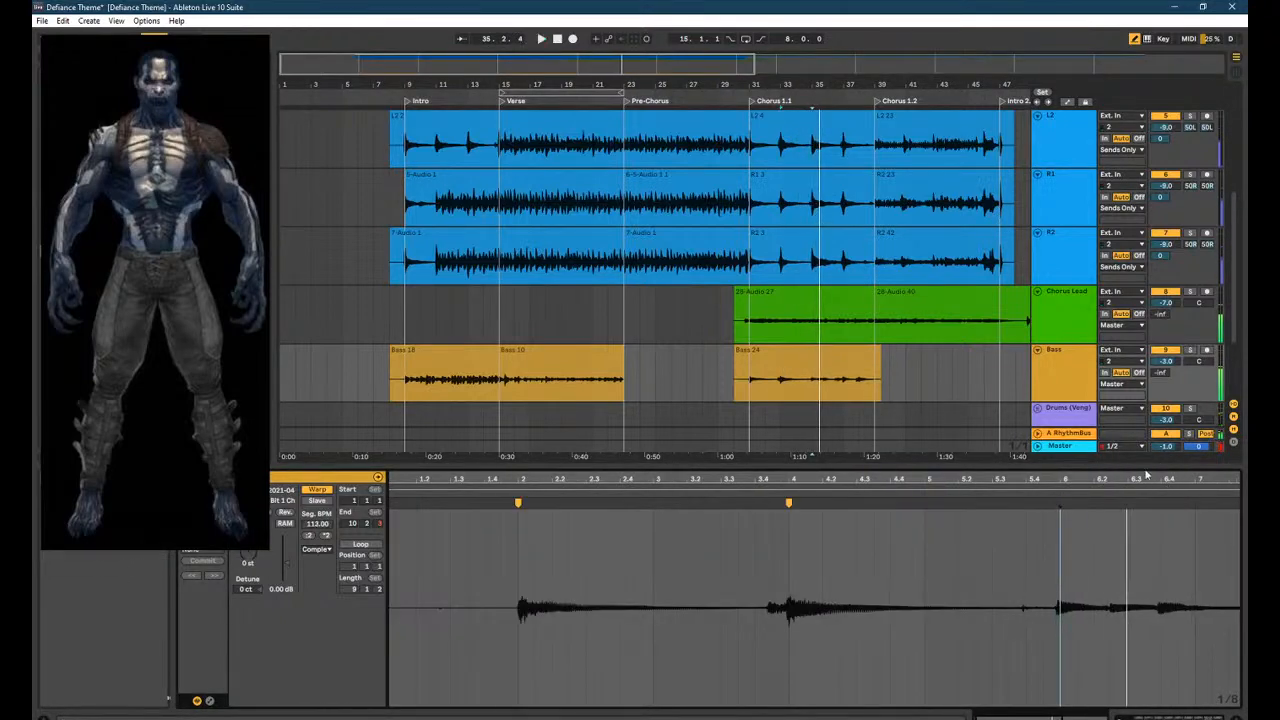
# Try to warp the note near bar 8 of the Bass 24 clip onto the bar line.
pyautogui.click(807, 388)
pyautogui.scroll(5, 1140, 628)
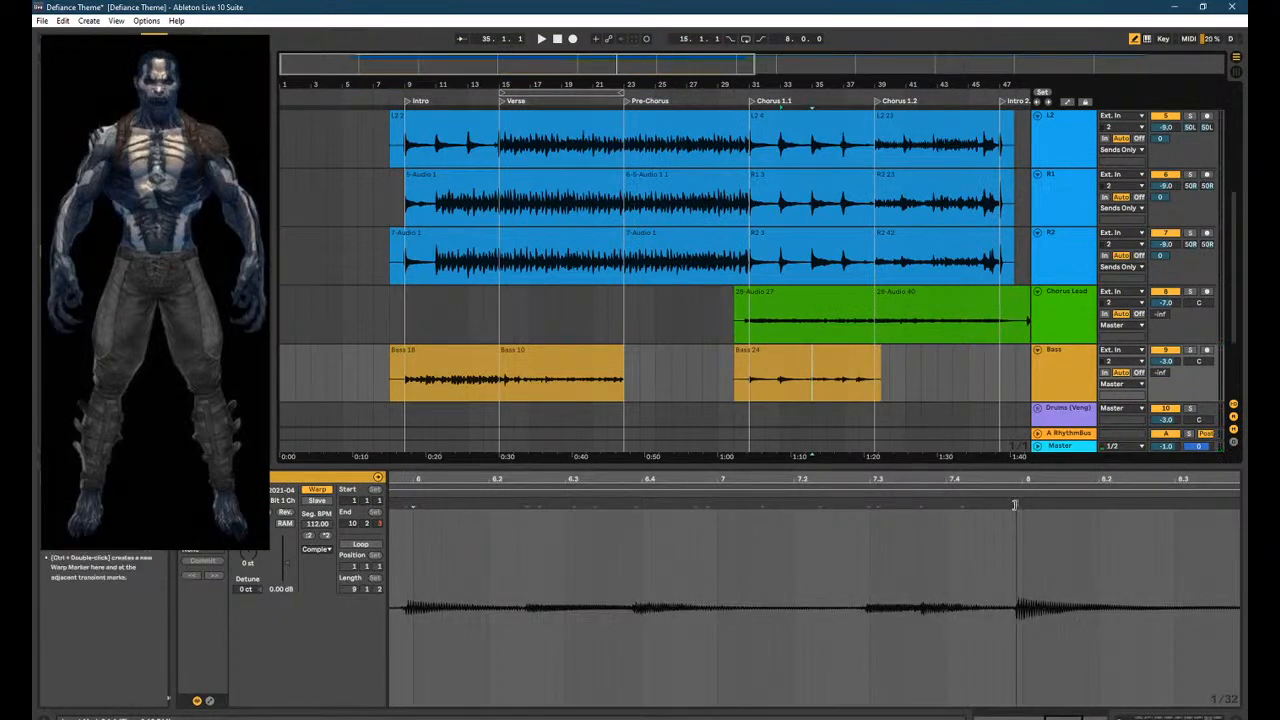
pyautogui.moveTo(1014, 505); pyautogui.dragTo(1022, 503)
pyautogui.moveTo(598, 480); pyautogui.dragTo(756, 480)
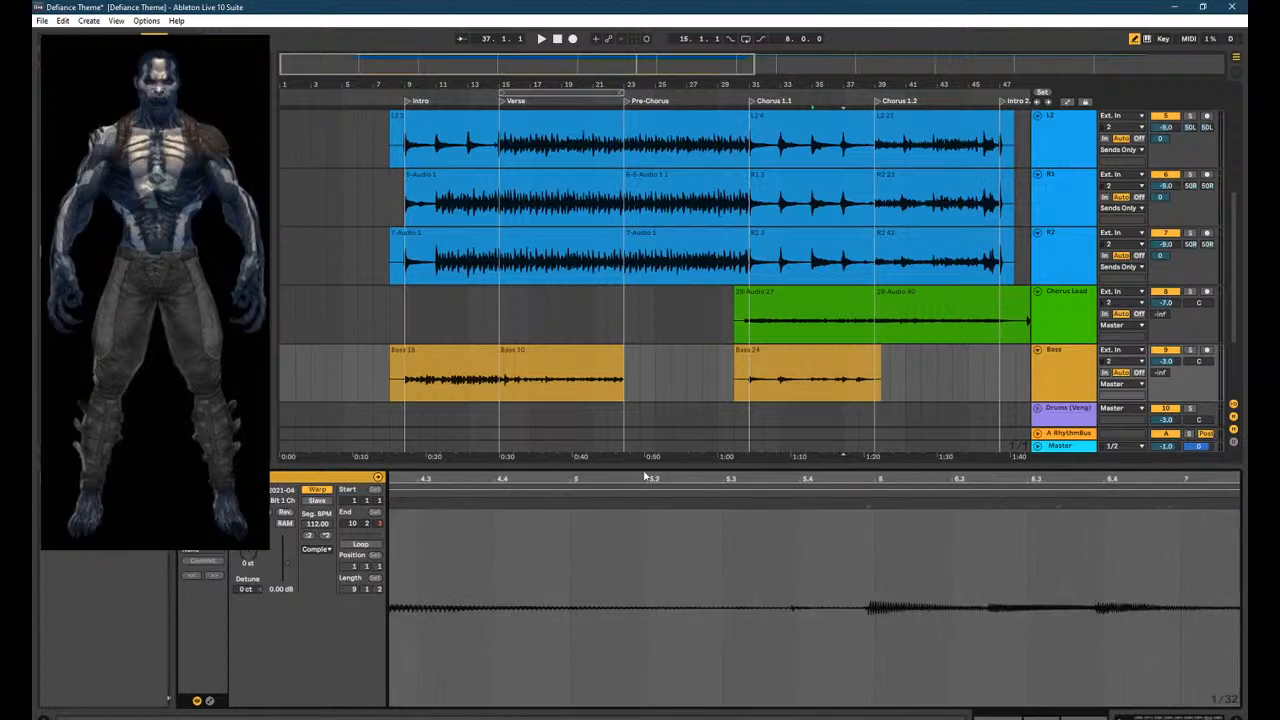
# Play the bass take from bar 34 and set the Bass 24 clip's waveform grid to a fixed 1/16.
pyautogui.scroll(3, 805, 393)
pyautogui.click(806, 385)
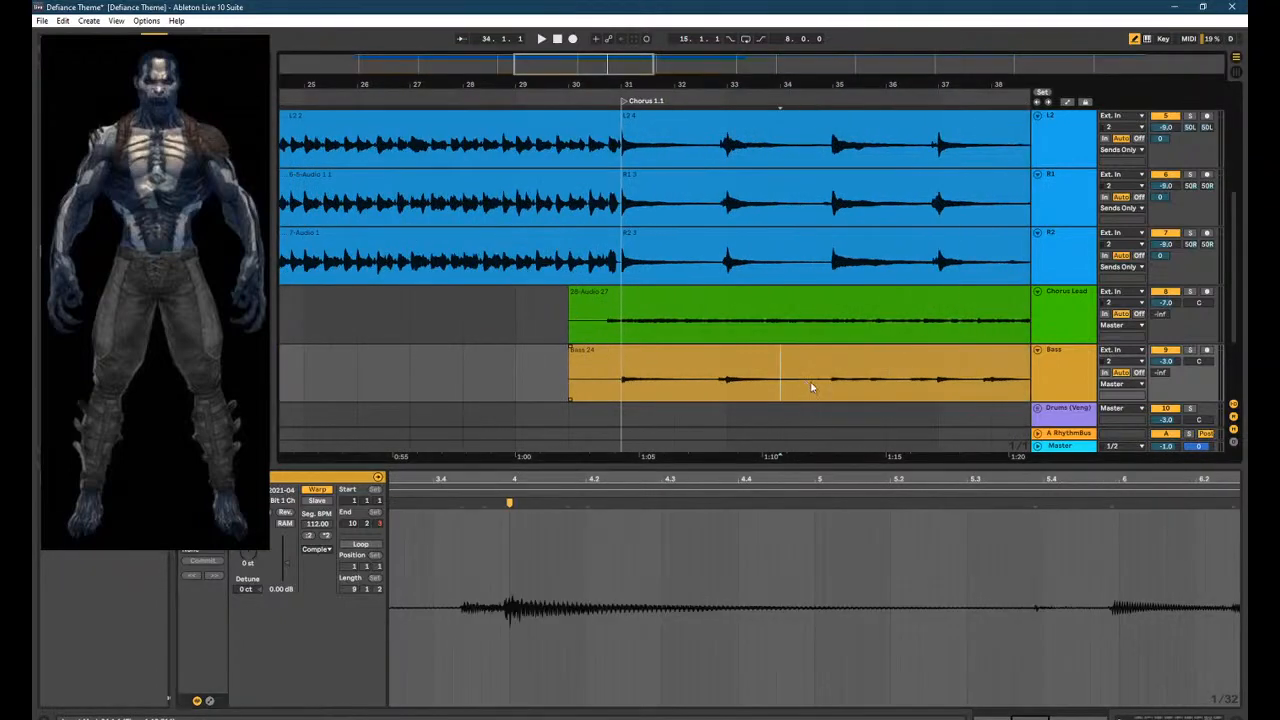
pyautogui.press('space')
pyautogui.rightClick(978, 520)
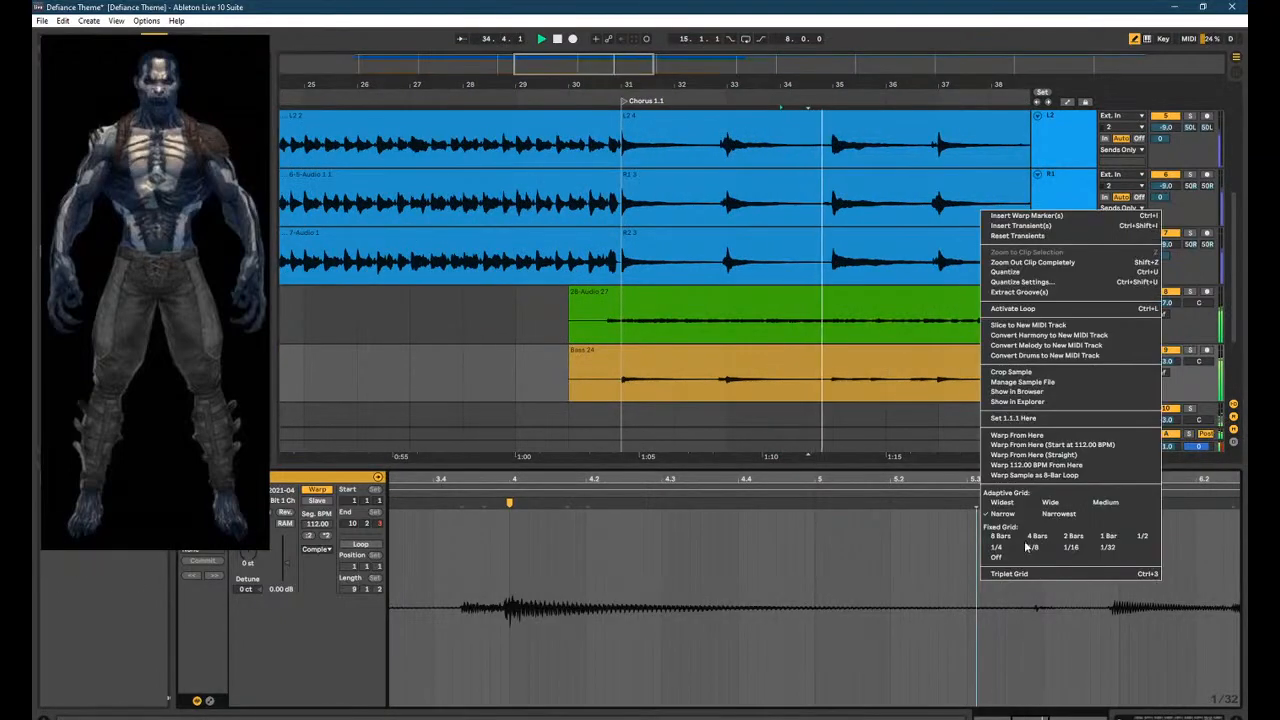
pyautogui.click(1062, 548)
pyautogui.press('space')
# Warp the note near bar 6 of the Bass 24 clip onto the bar line and play the song from bar 35.
pyautogui.moveTo(1112, 503); pyautogui.dragTo(1119, 503)
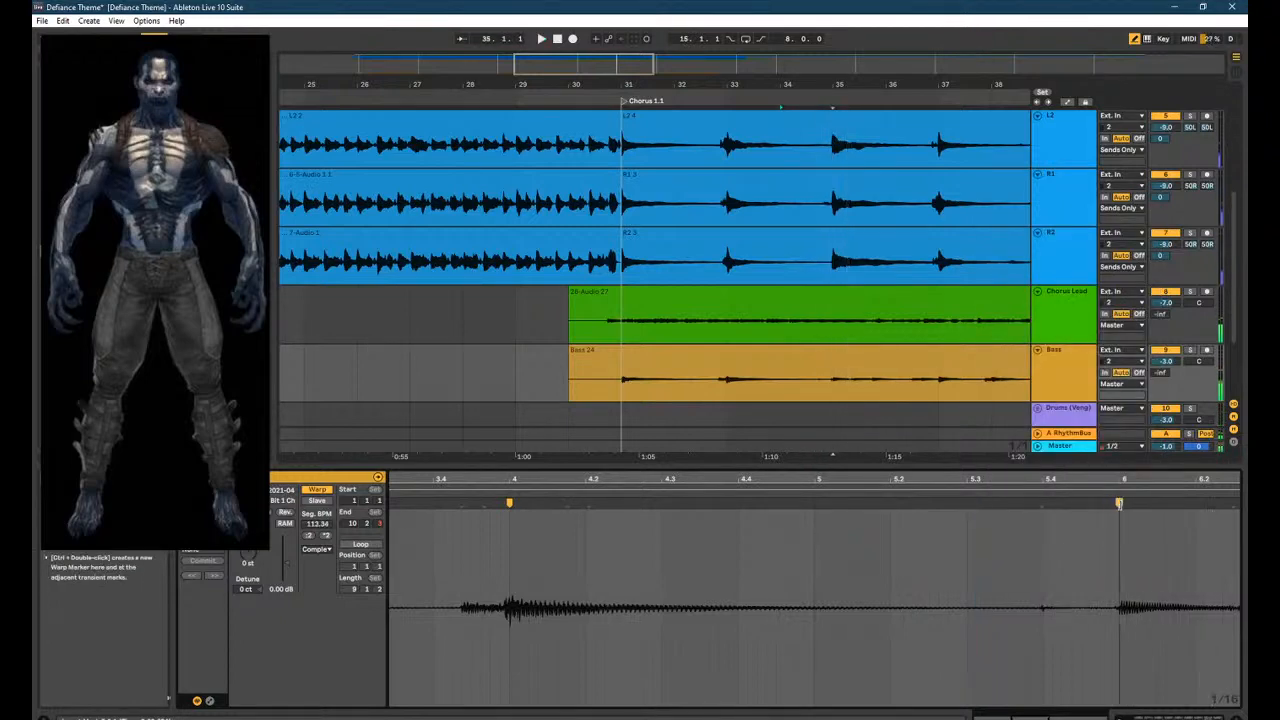
pyautogui.click(833, 385)
pyautogui.press('space')
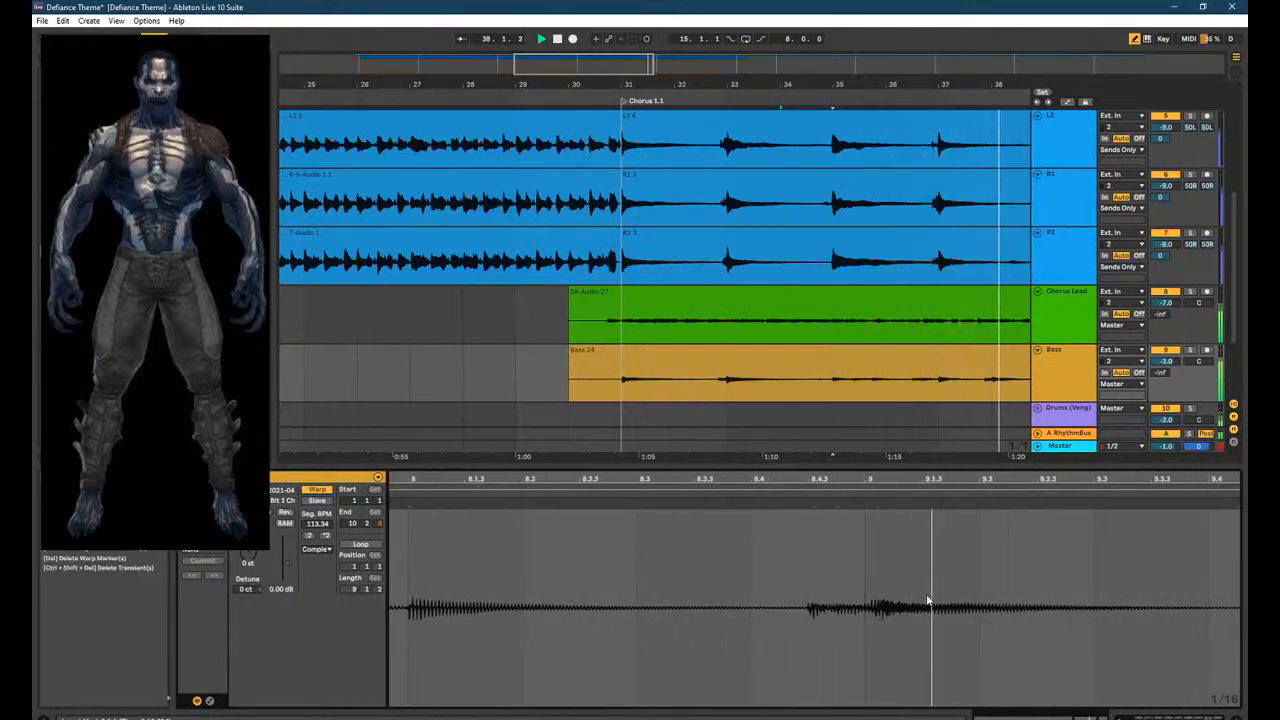
# Pin a warp marker just before bar 9 of the Bass 24 clip and warp the note attack after it onto bar 9.
pyautogui.click(408, 502)
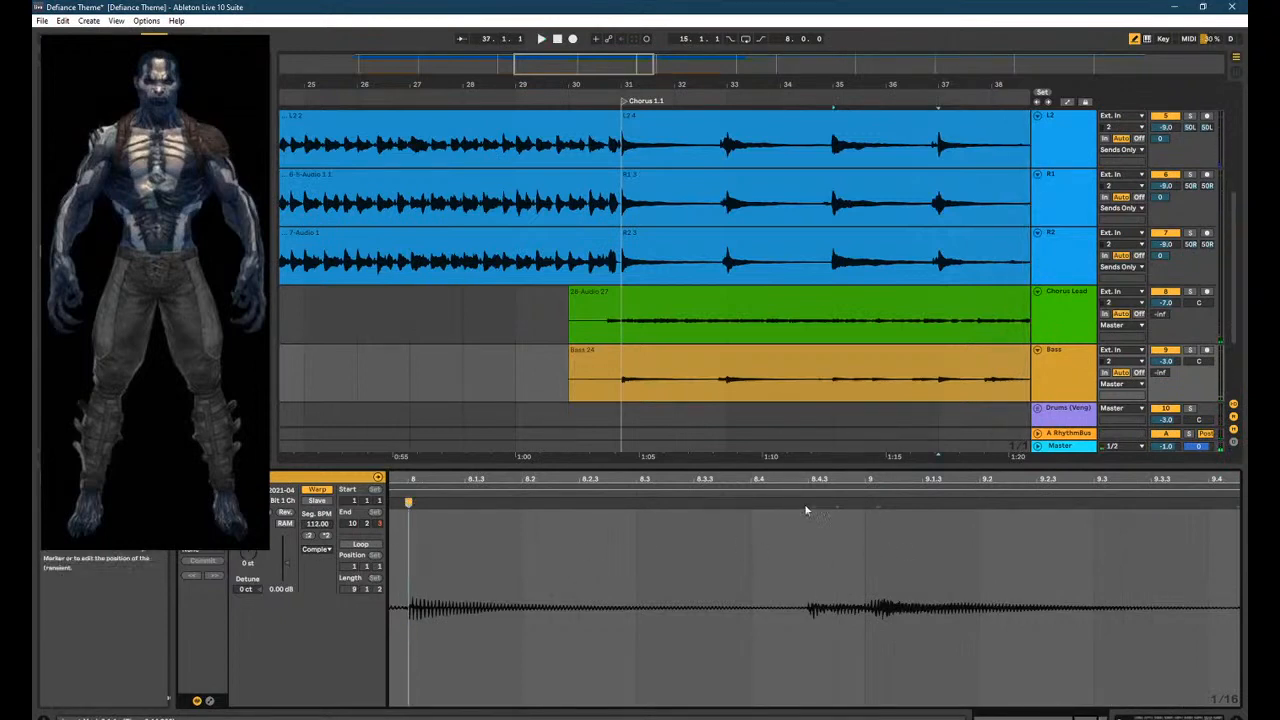
pyautogui.doubleClick(408, 503)
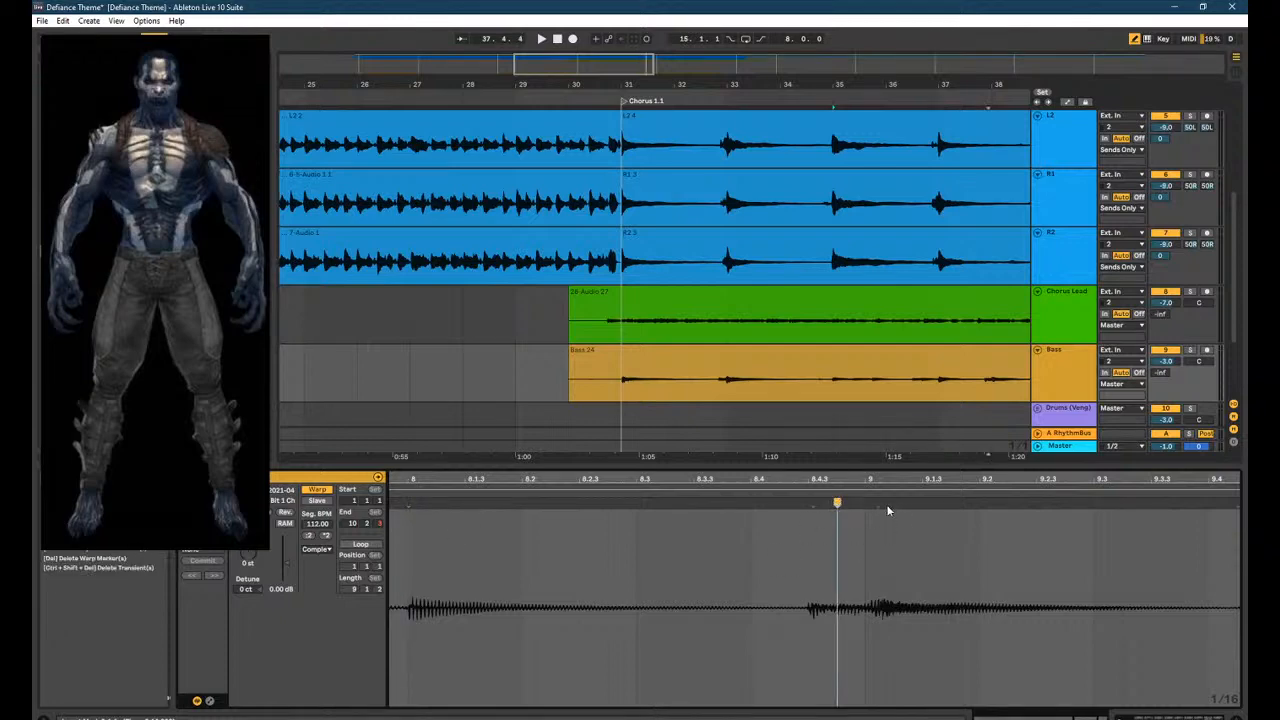
pyautogui.moveTo(878, 504); pyautogui.dragTo(805, 503)
pyautogui.hotkey('ctrl', 'z')
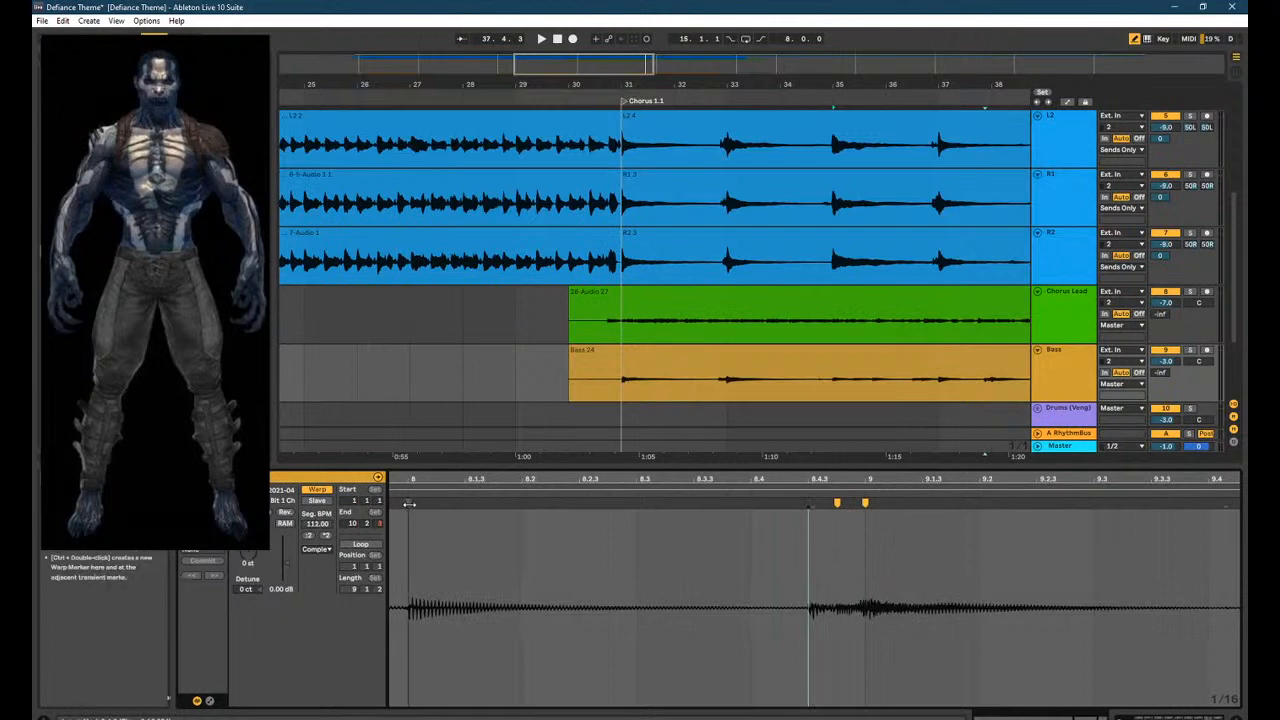
# Pin a warp marker at bar 8 of the Bass 24 clip and remove the extra marker just before bar 9.
pyautogui.doubleClick(408, 503)
pyautogui.moveTo(836, 504); pyautogui.dragTo(807, 503)
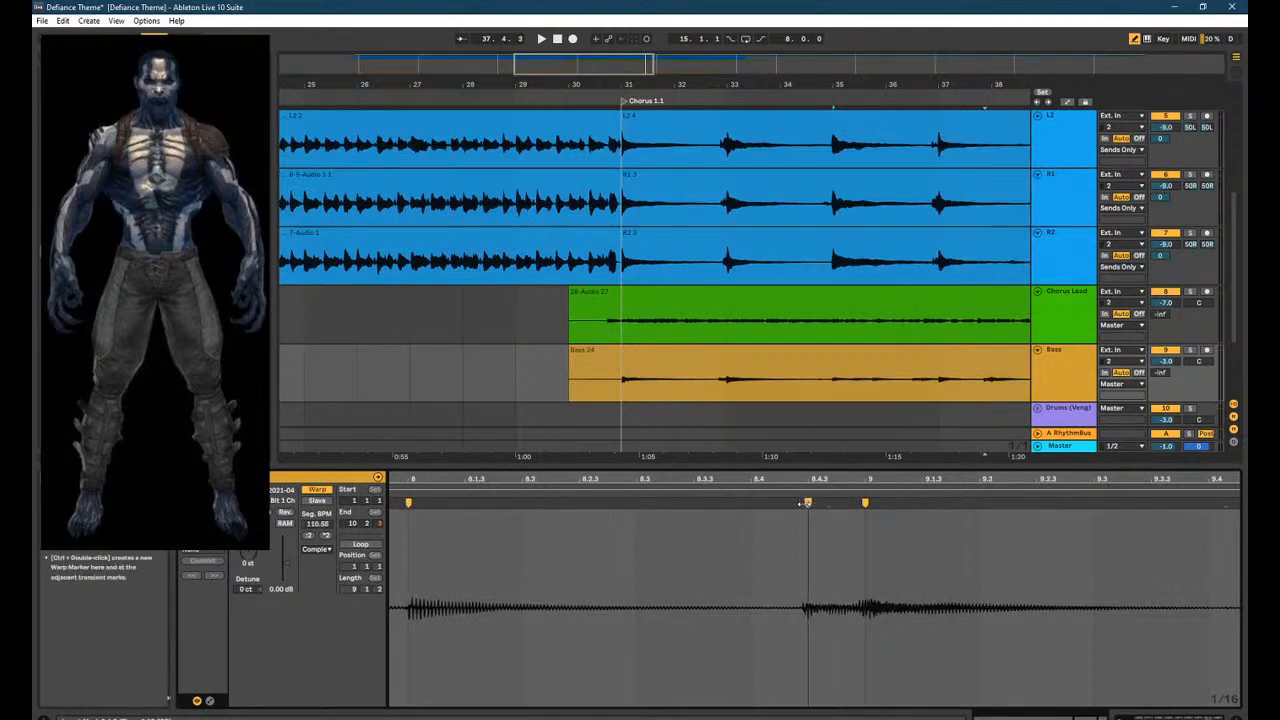
pyautogui.doubleClick(807, 503)
pyautogui.scroll(-3, 815, 589)
pyautogui.scroll(-4, 815, 589)
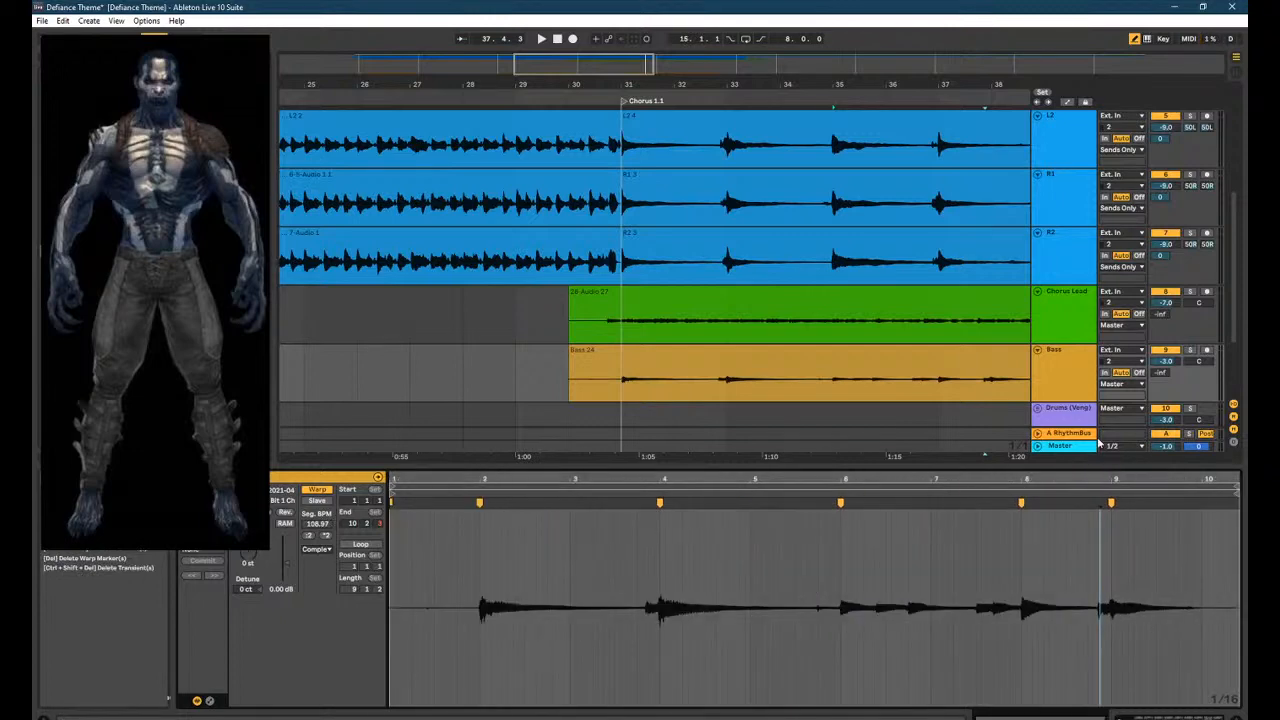
# Trim the start of the Bass 24 clip to bar 31, where Chorus 1.1 begins.
pyautogui.click(579, 388)
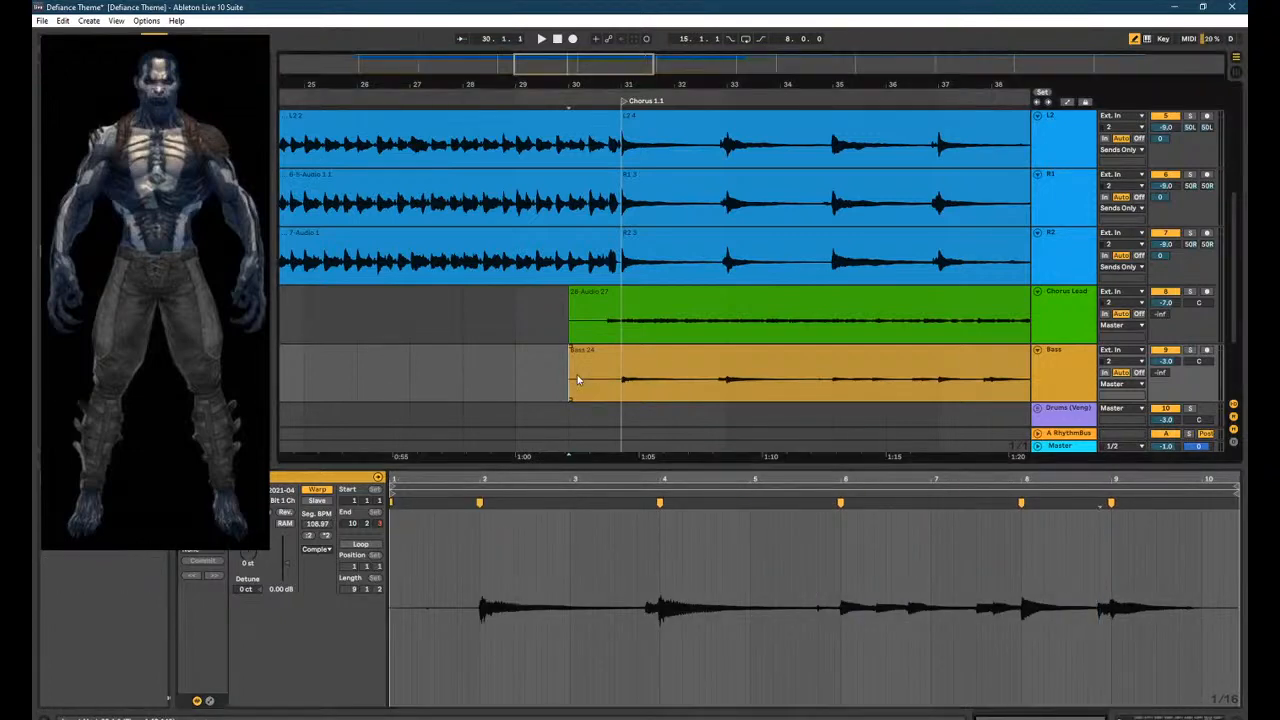
pyautogui.doubleClick(587, 372)
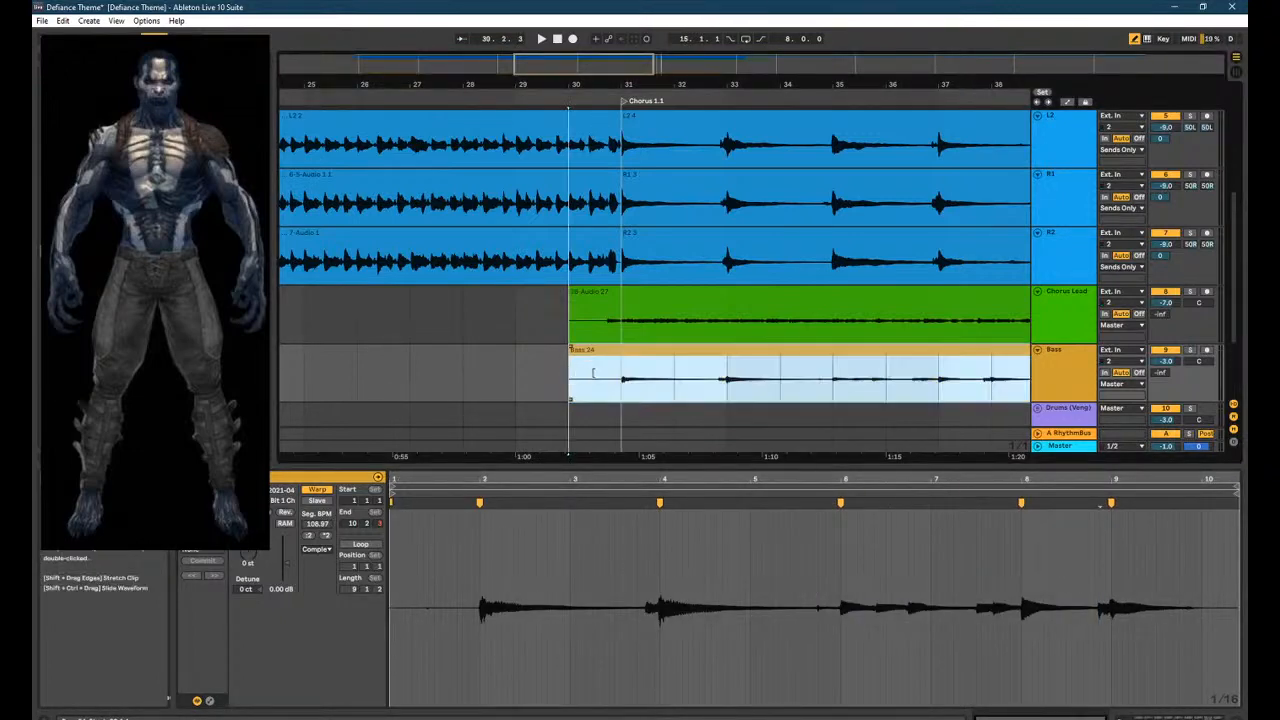
pyautogui.moveTo(593, 372); pyautogui.dragTo(609, 380)
pyautogui.scroll(-5, 569, 366)
pyautogui.scroll(-3, 462, 378)
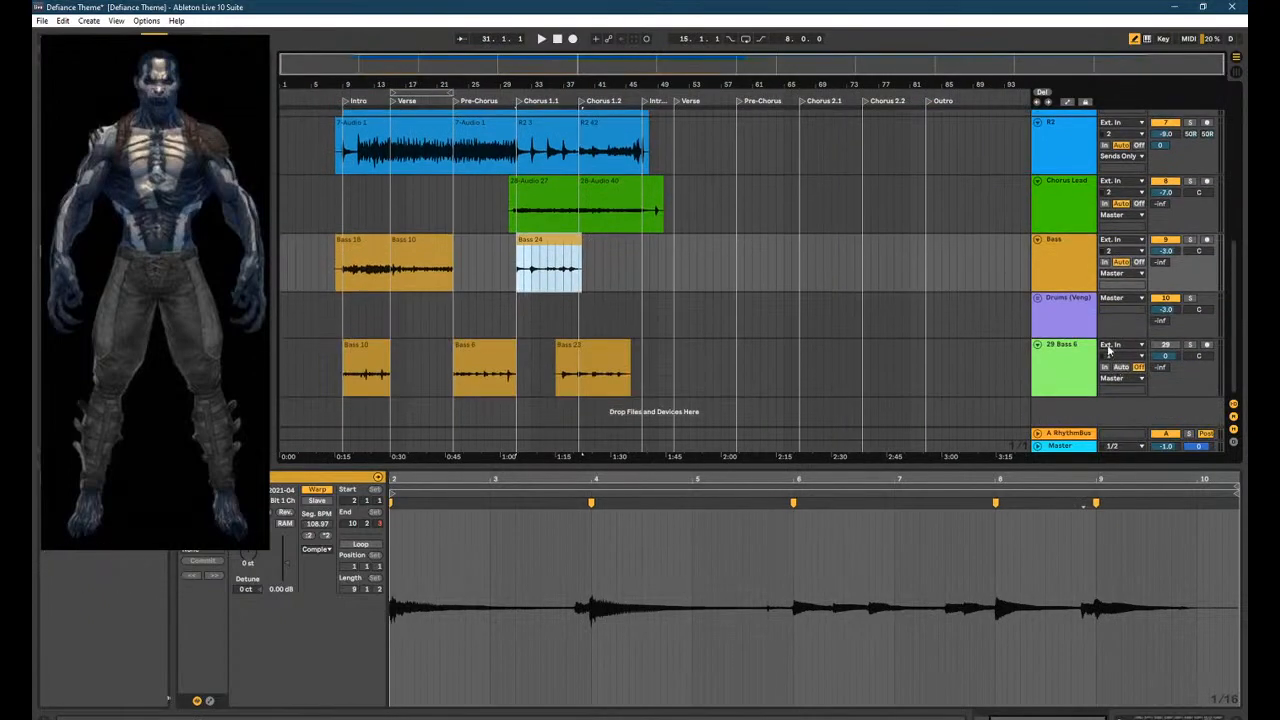
# Move the Bass 6 clip from the spare 29 Bass 6 track up to the Bass track at the Pre-Chorus.
pyautogui.doubleClick(1064, 279)
pyautogui.moveTo(486, 456); pyautogui.dragTo(486, 386)
pyautogui.scroll(5, 482, 421)
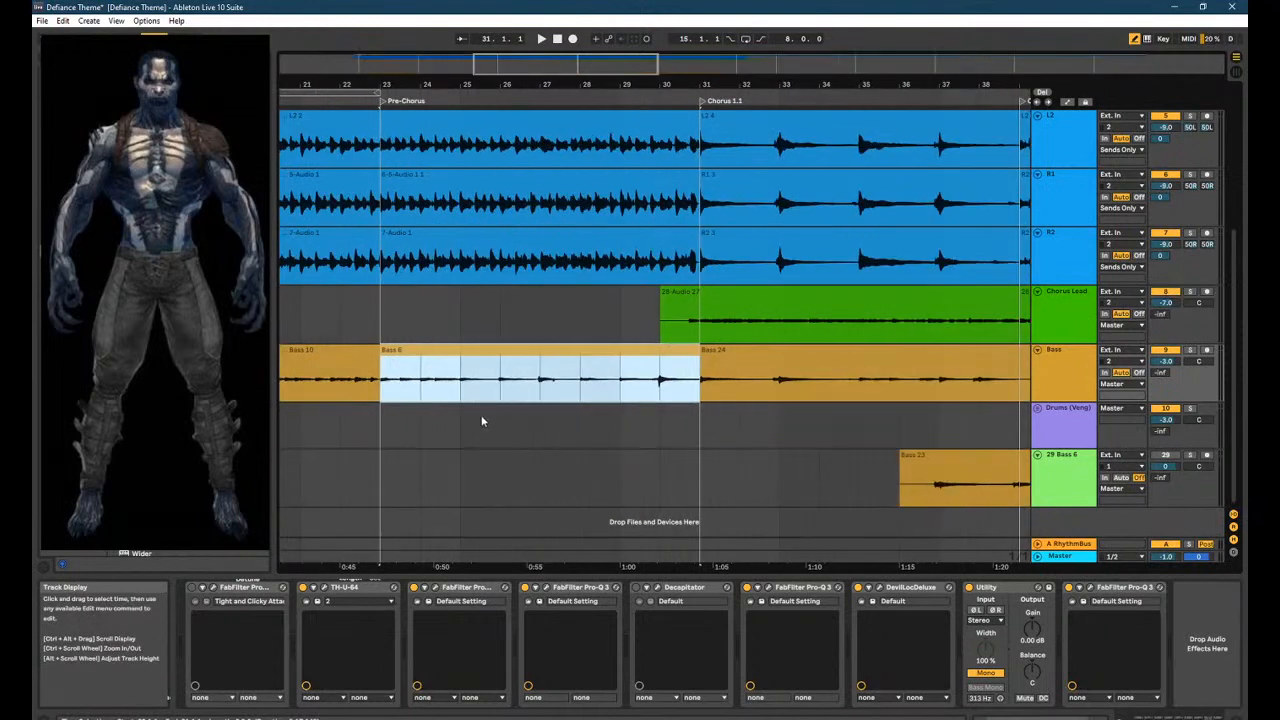
# Save the set, lower the Bass track's volume to -8.5 dB and play the song from bar 28.
pyautogui.click(574, 388)
pyautogui.hotkey('ctrl', 's')
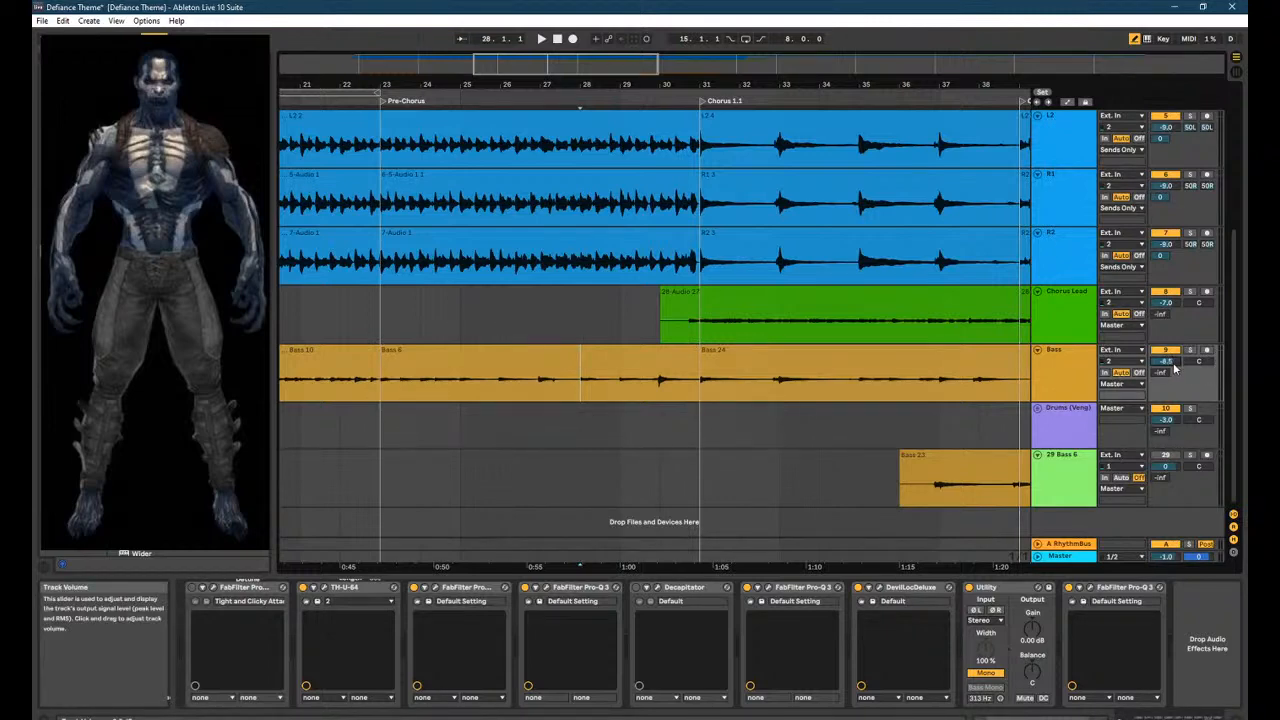
pyautogui.click(1060, 557)
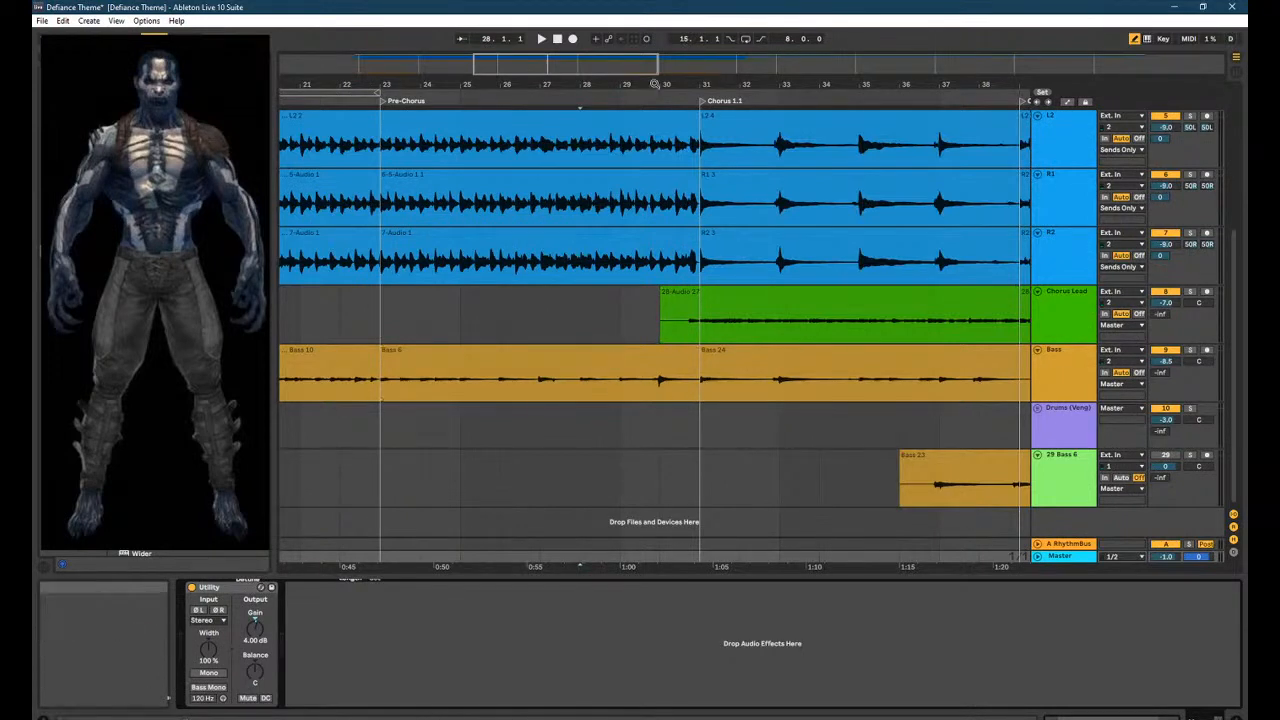
pyautogui.moveTo(611, 85); pyautogui.dragTo(611, 30)
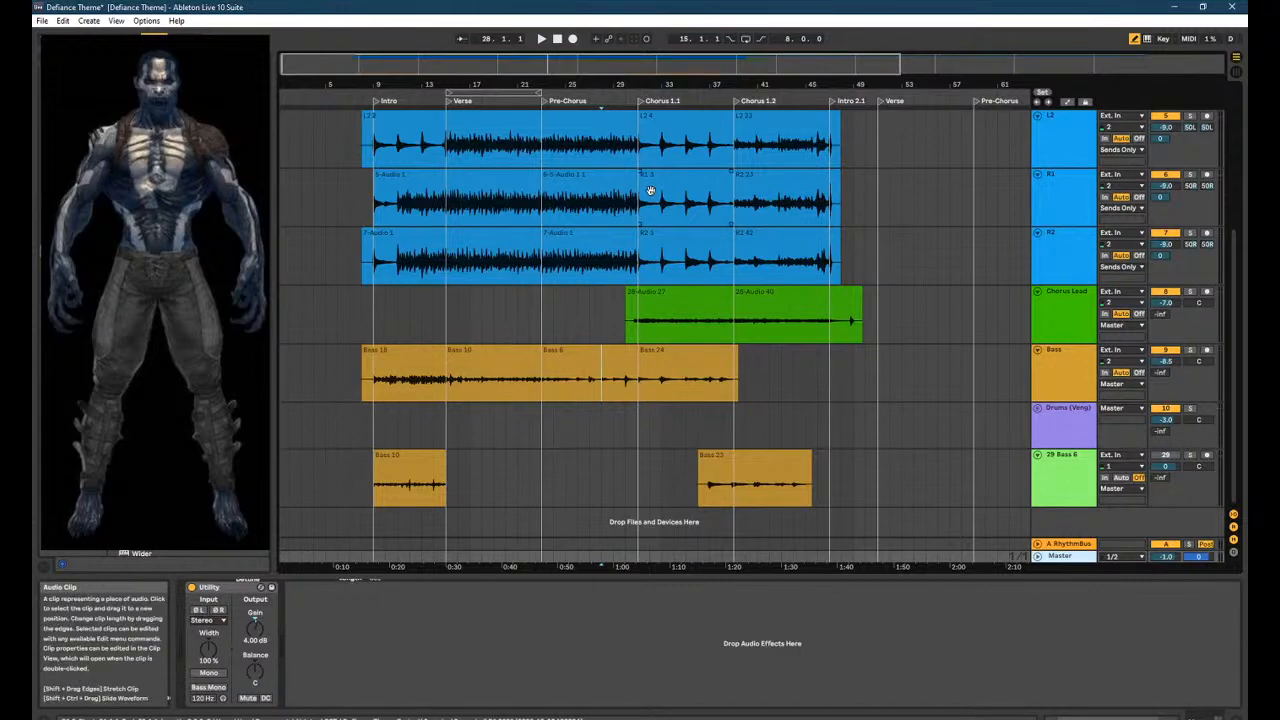
pyautogui.press('space')
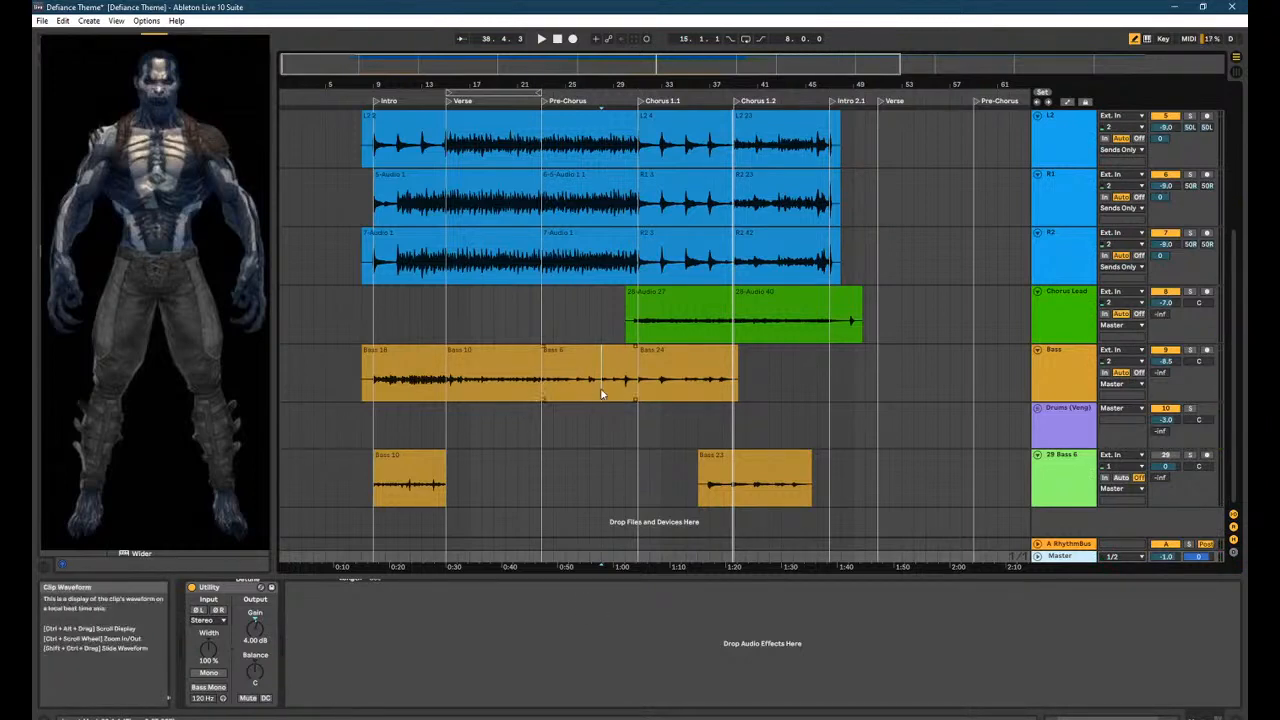
# Check the Bass 24 waveform around bar 2, set the Bass track's volume to -6.0 dB and play from bar 28.
pyautogui.doubleClick(674, 349)
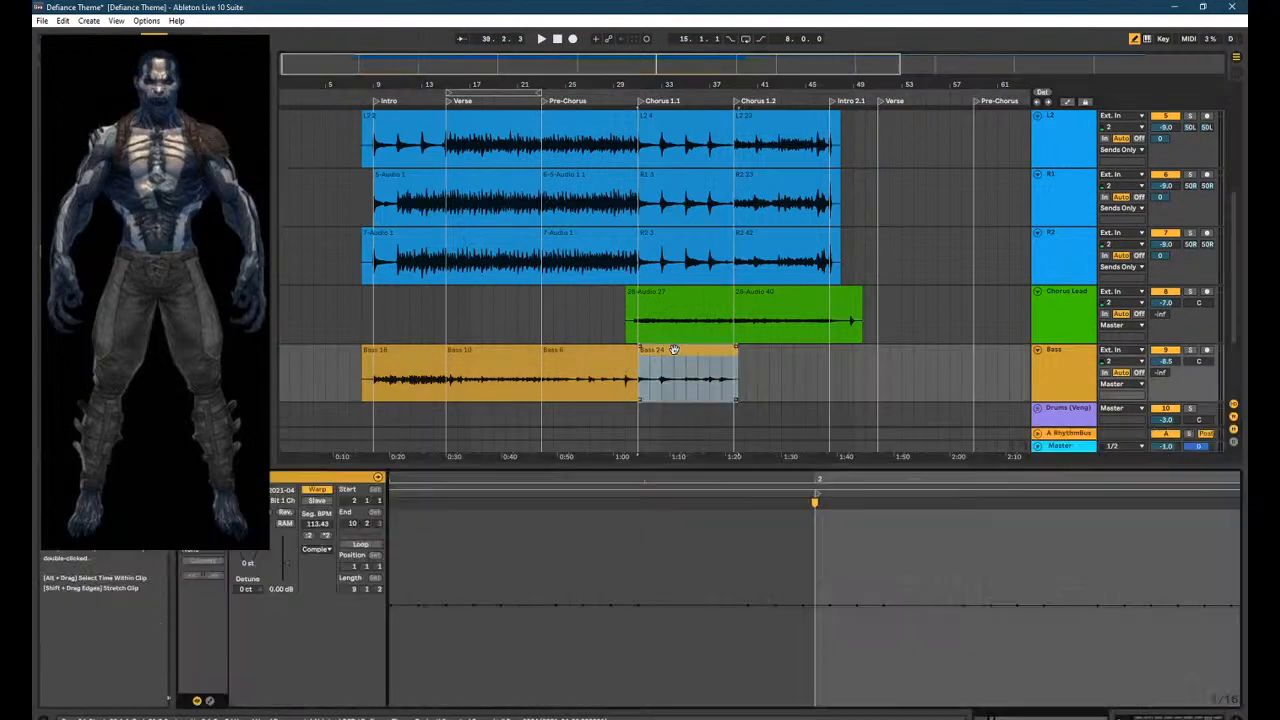
pyautogui.scroll(-10, 871, 633)
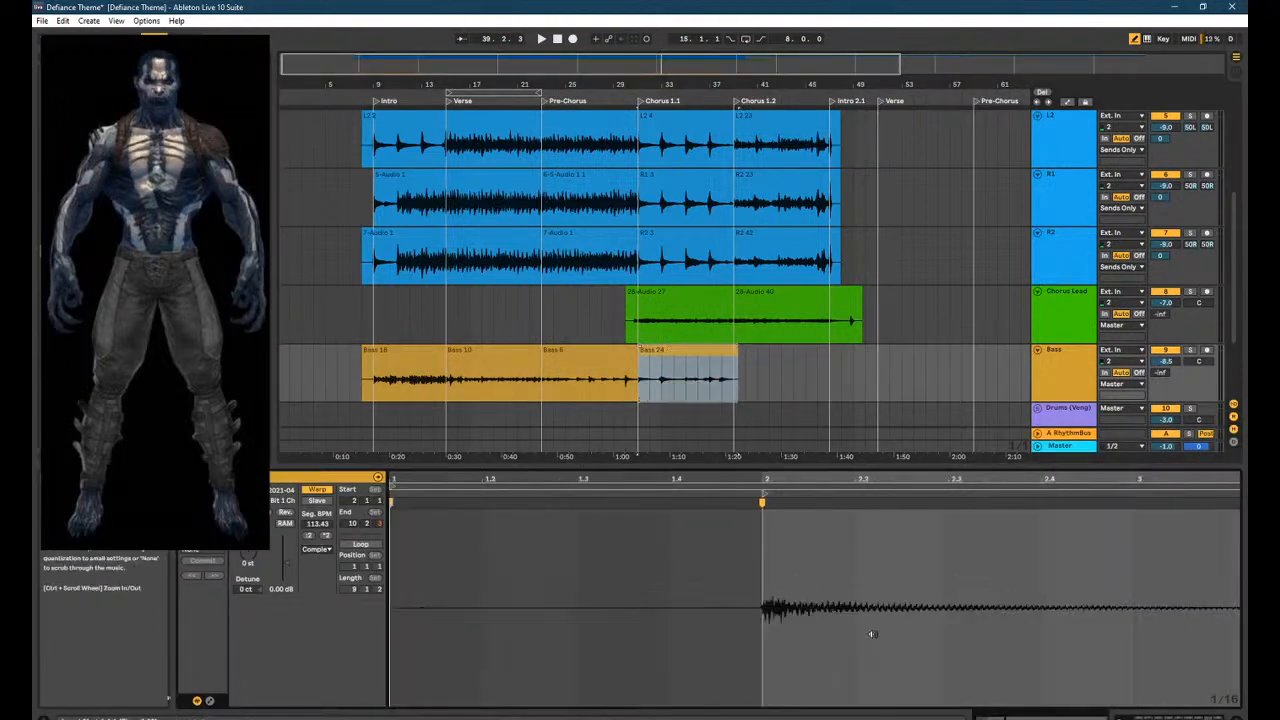
pyautogui.click(1090, 408)
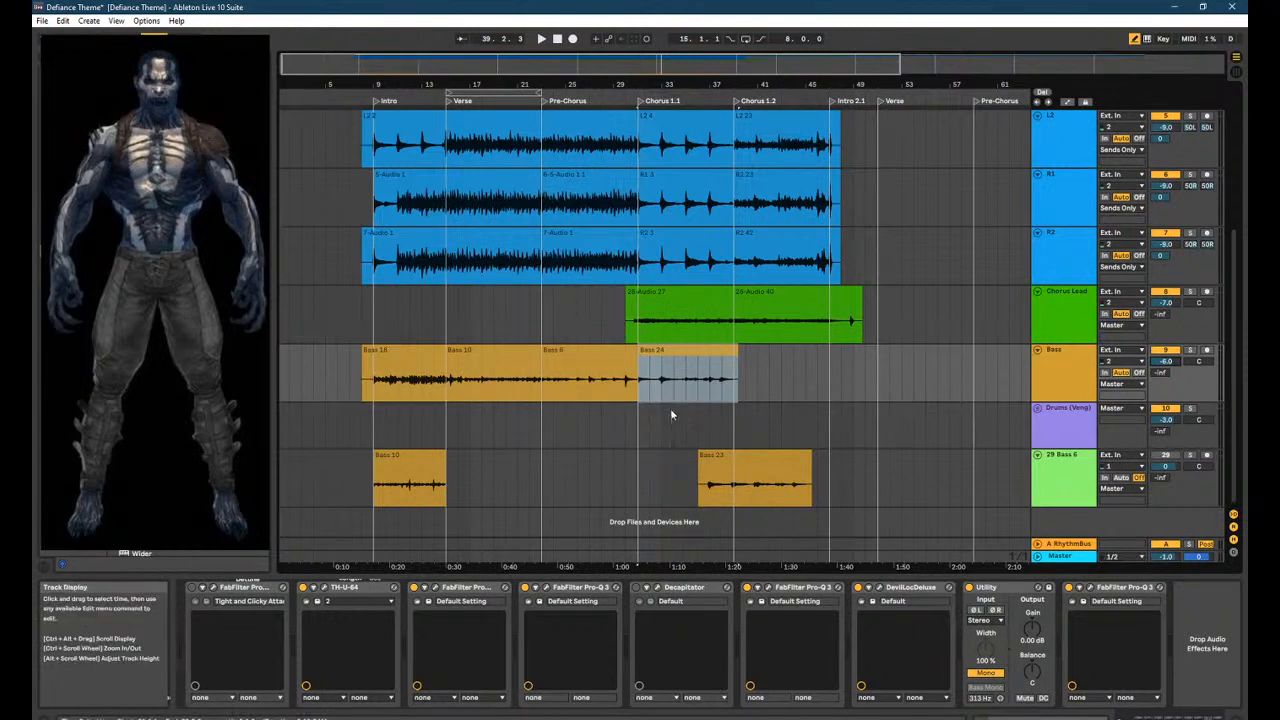
pyautogui.click(602, 383)
pyautogui.press('space')
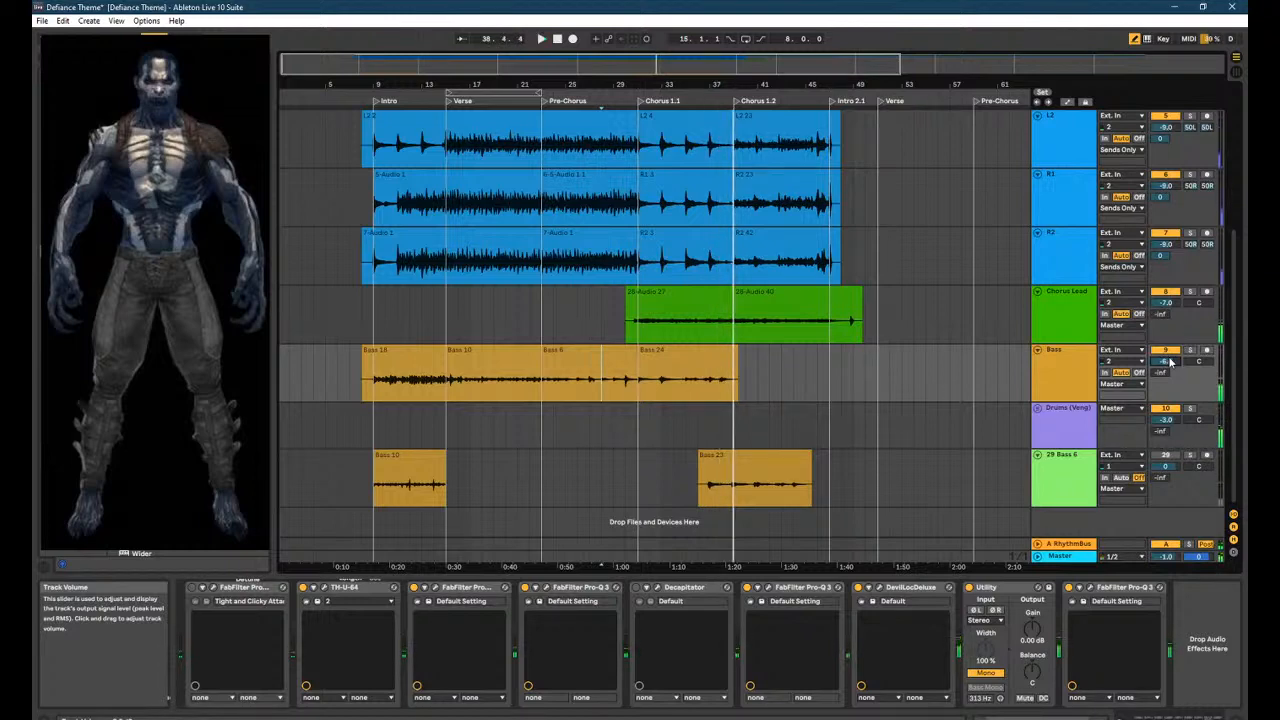
# Set the Bass track's volume to -6.5 dB, trim the end of the Bass 24 clip to bar 39 and save the set.
pyautogui.click(709, 397)
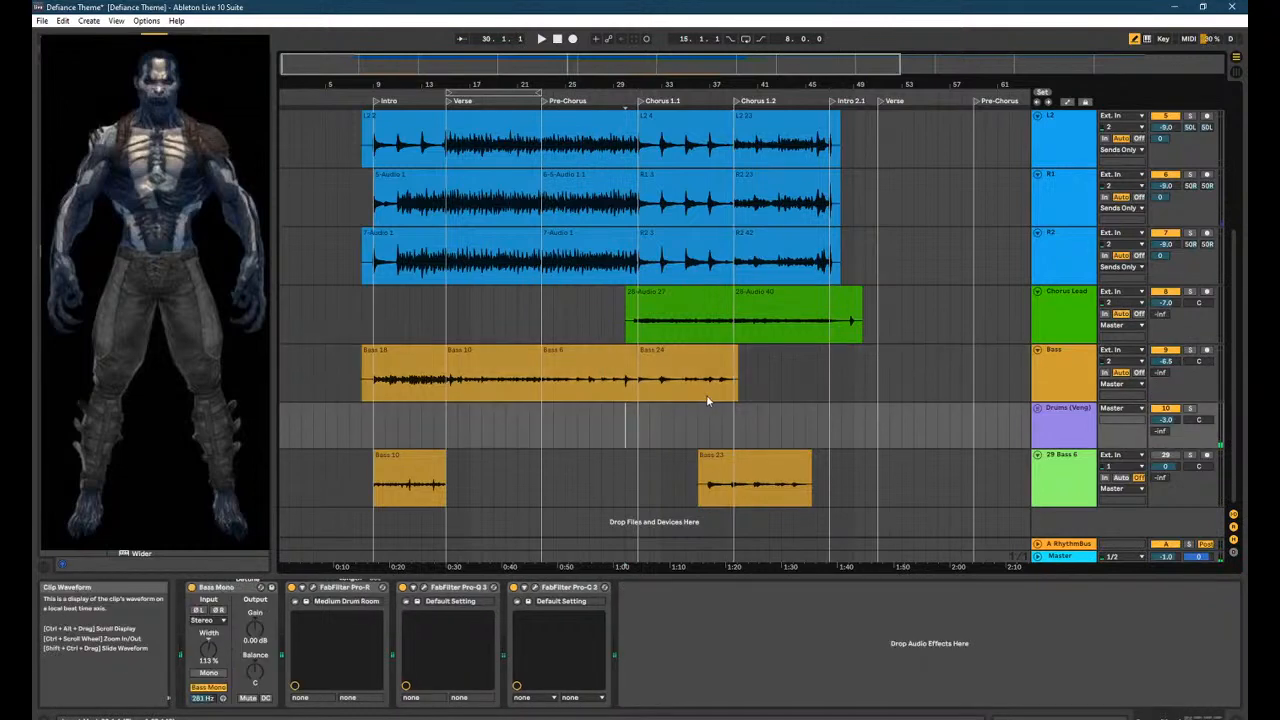
pyautogui.moveTo(738, 351); pyautogui.dragTo(734, 351)
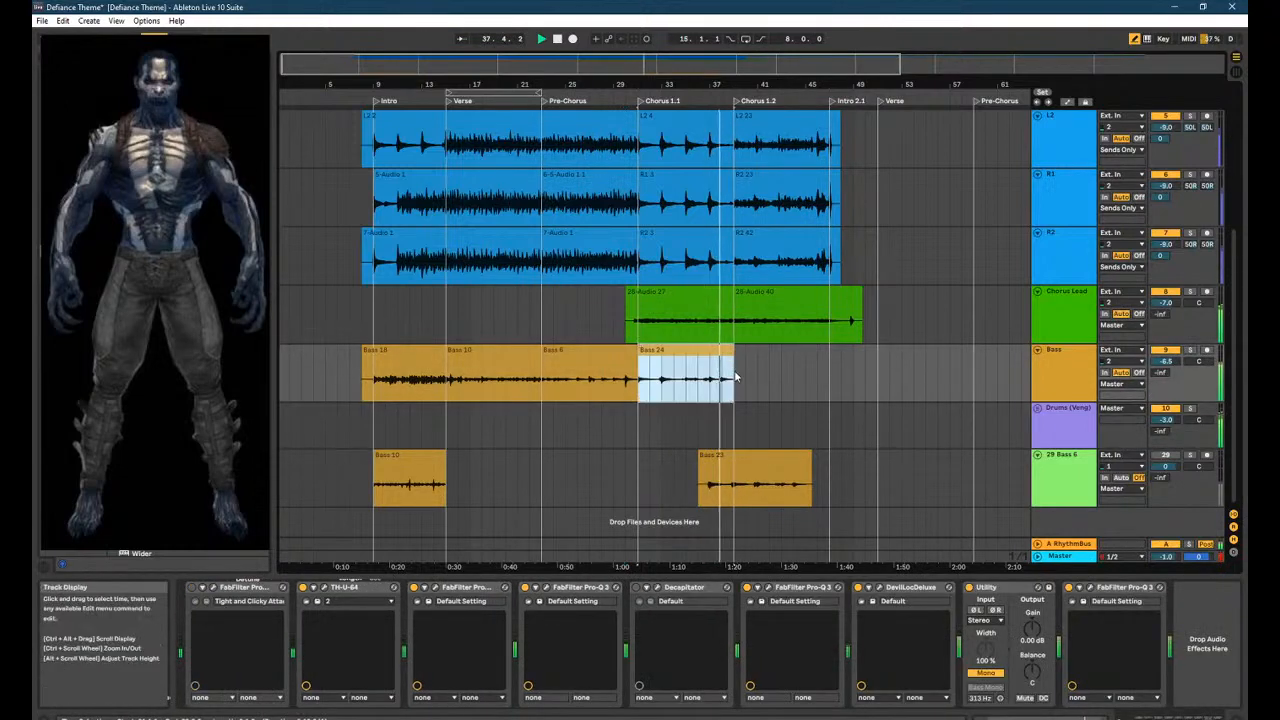
pyautogui.hotkey('ctrl', 'j')
pyautogui.scroll(4, 733, 385)
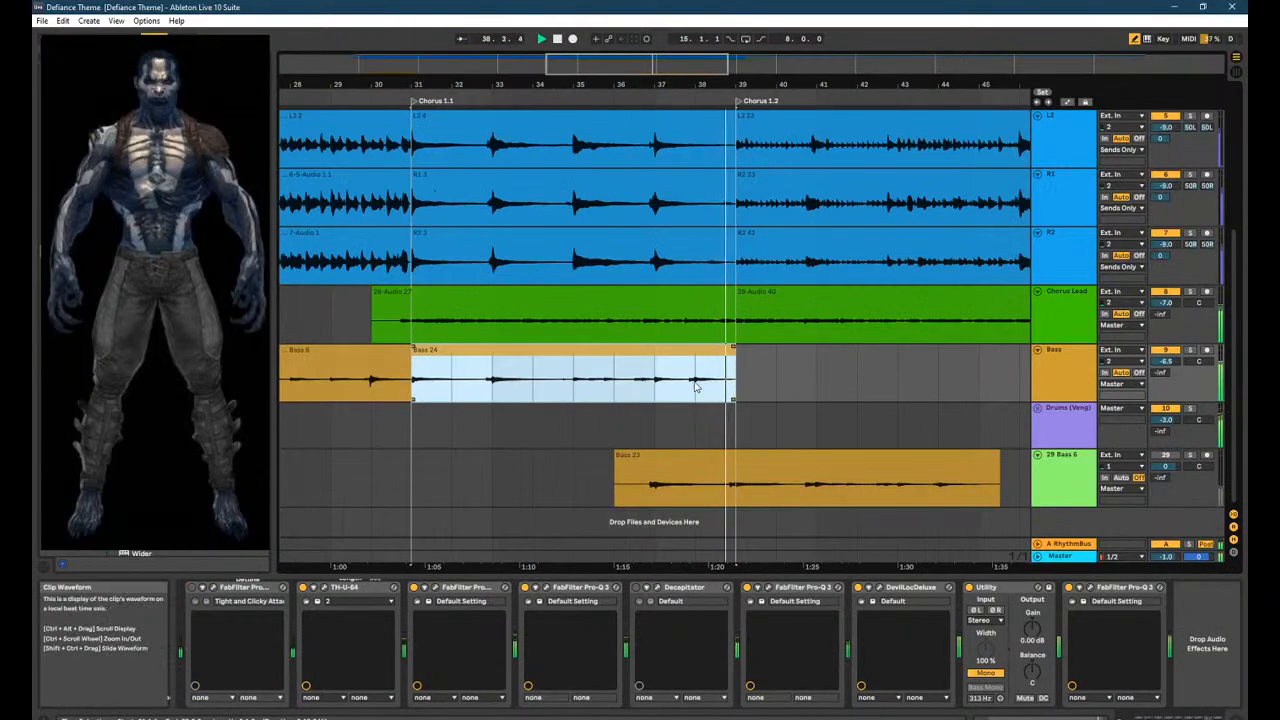
pyautogui.click(755, 365)
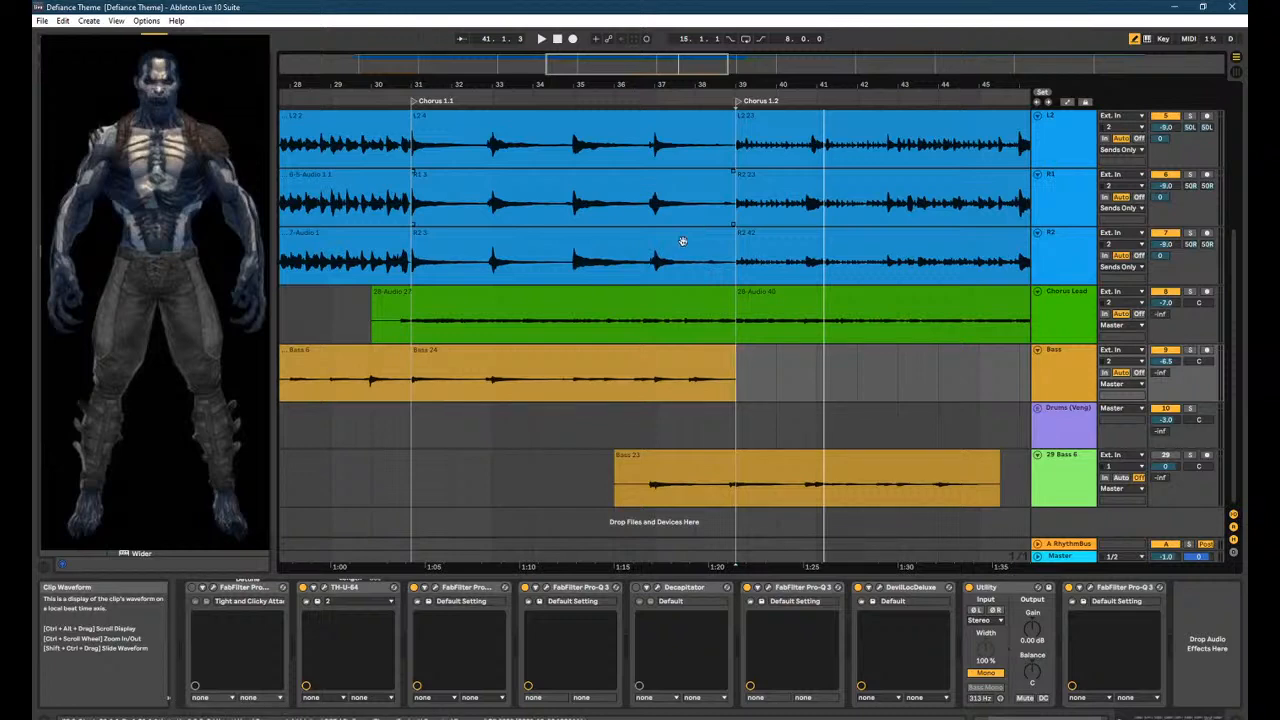
# Activate the first FabFilter device in the Bass track's chain and play the song from bar 8.
pyautogui.keyDown('ctrl'); pyautogui.scroll(-6, 682, 241); pyautogui.keyUp('ctrl')
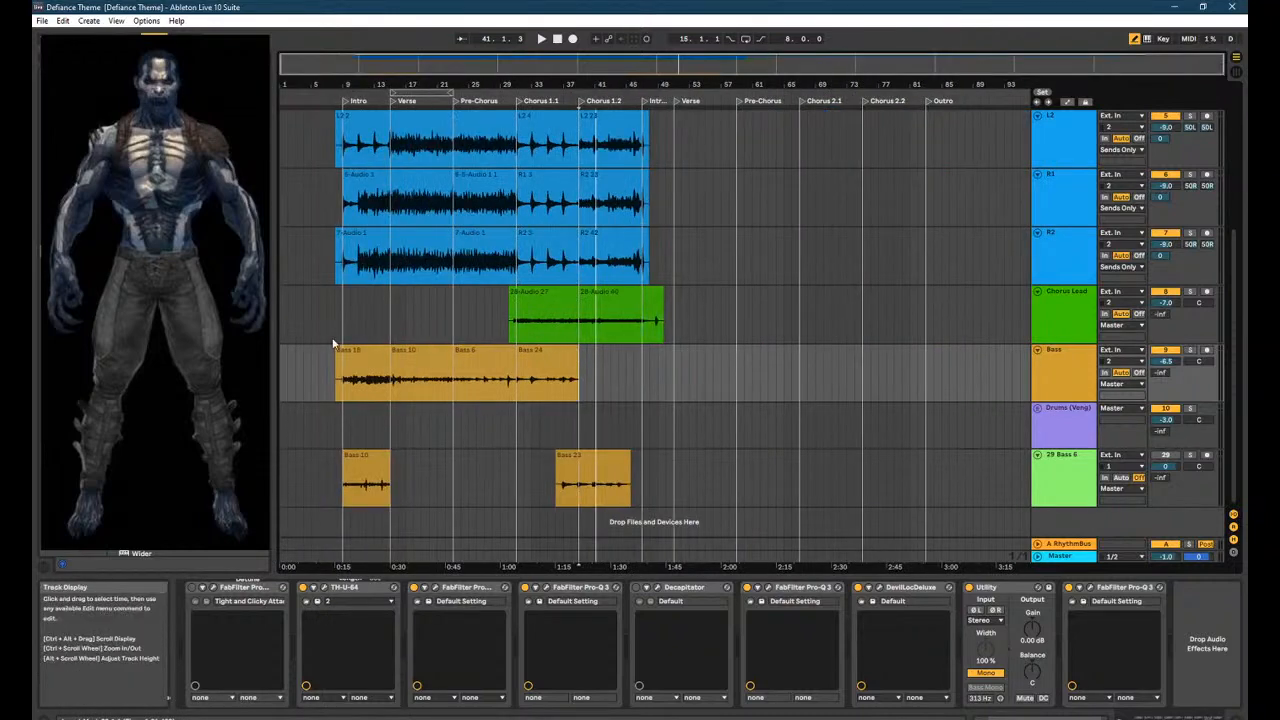
pyautogui.keyDown('ctrl'); pyautogui.scroll(6, 334, 380); pyautogui.keyUp('ctrl')
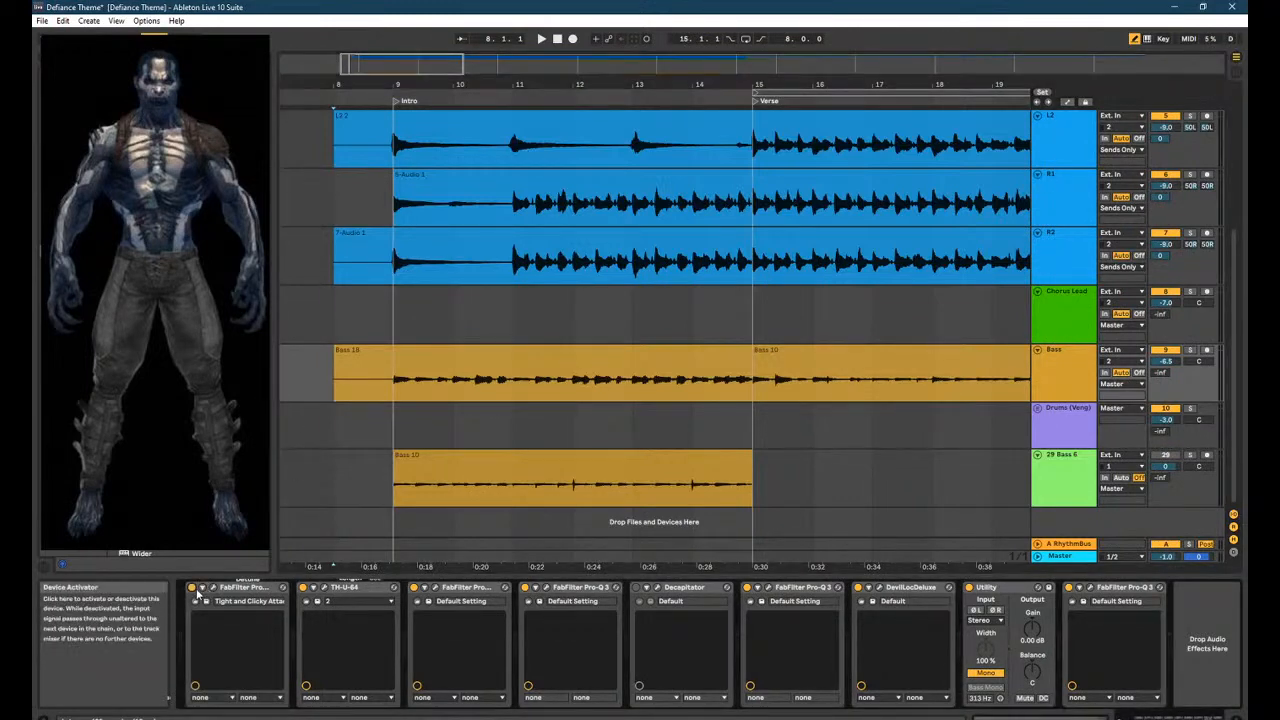
pyautogui.press('space')
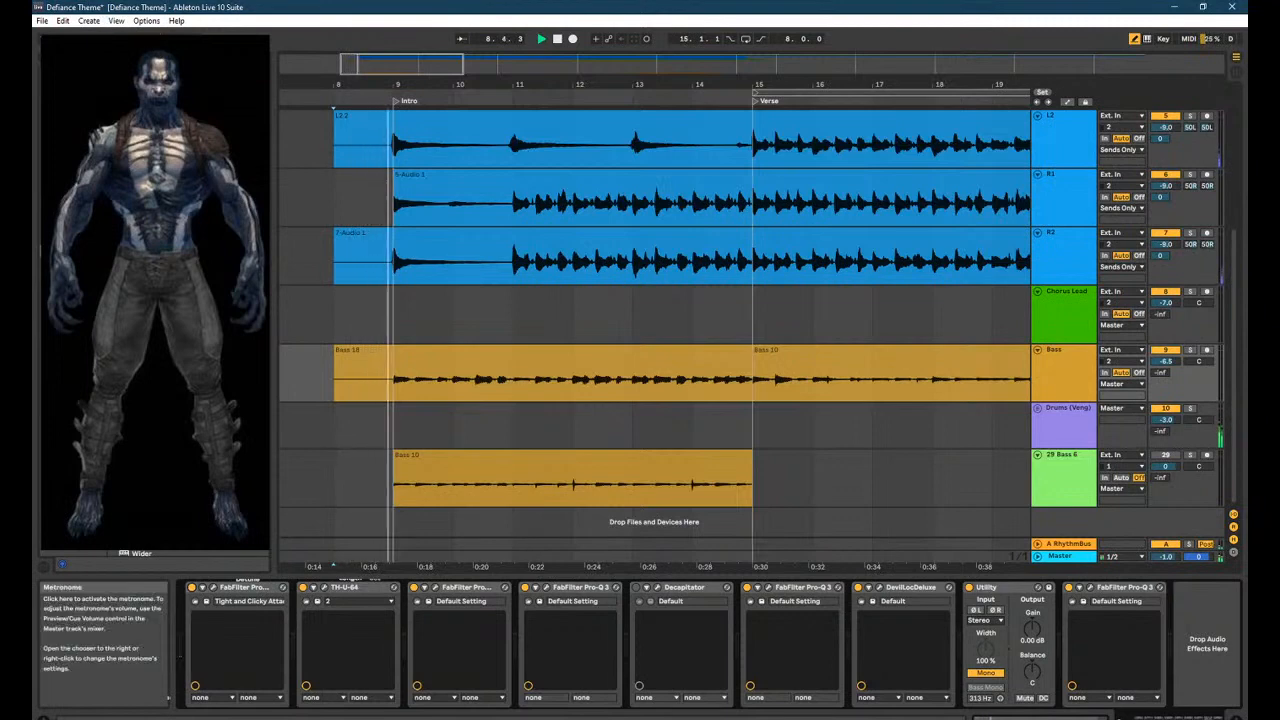
pyautogui.press('Tab')
pyautogui.press('Tab')
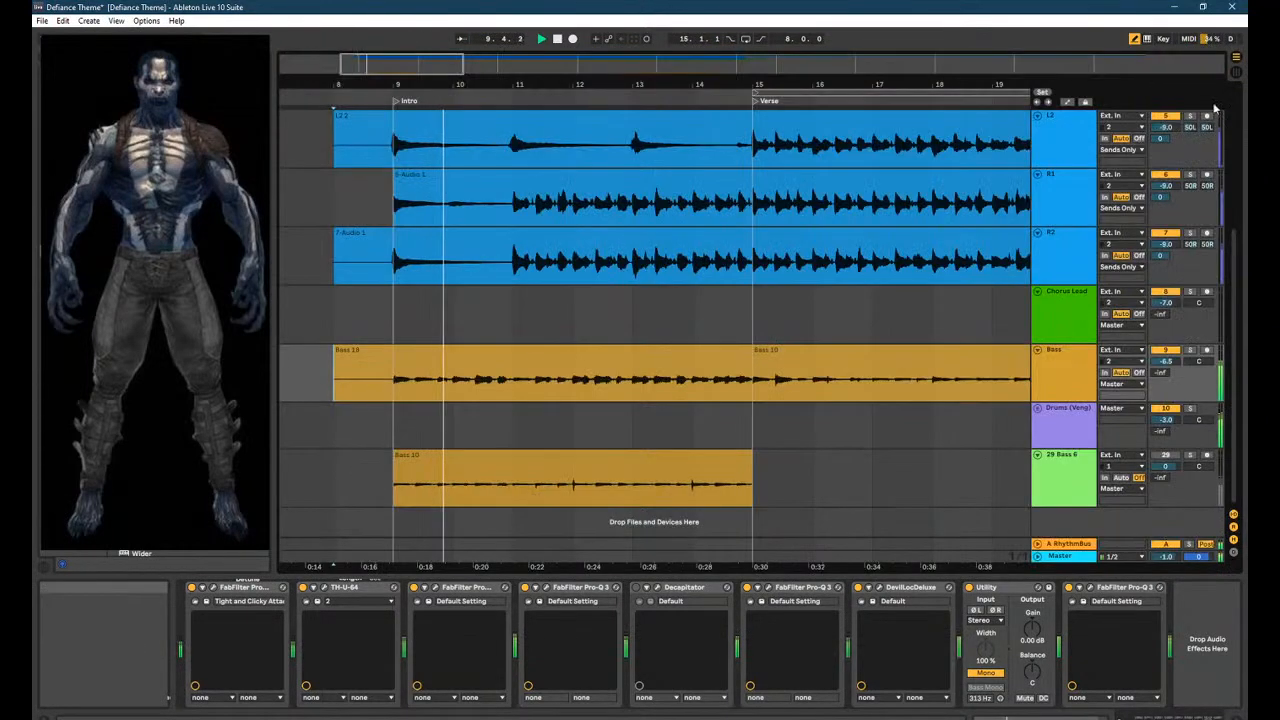
# Show the Master track's devices and follow the playback through the verse and Pre-Chorus.
pyautogui.click(1070, 557)
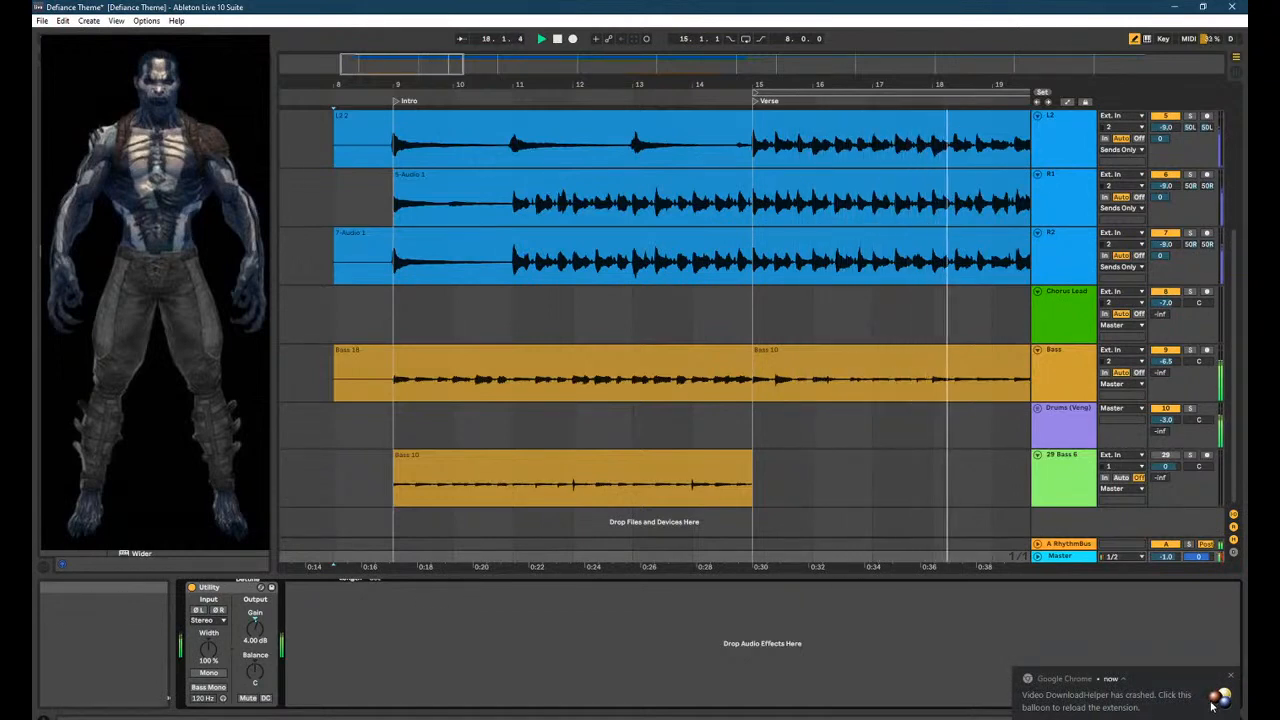
pyautogui.click(842, 640)
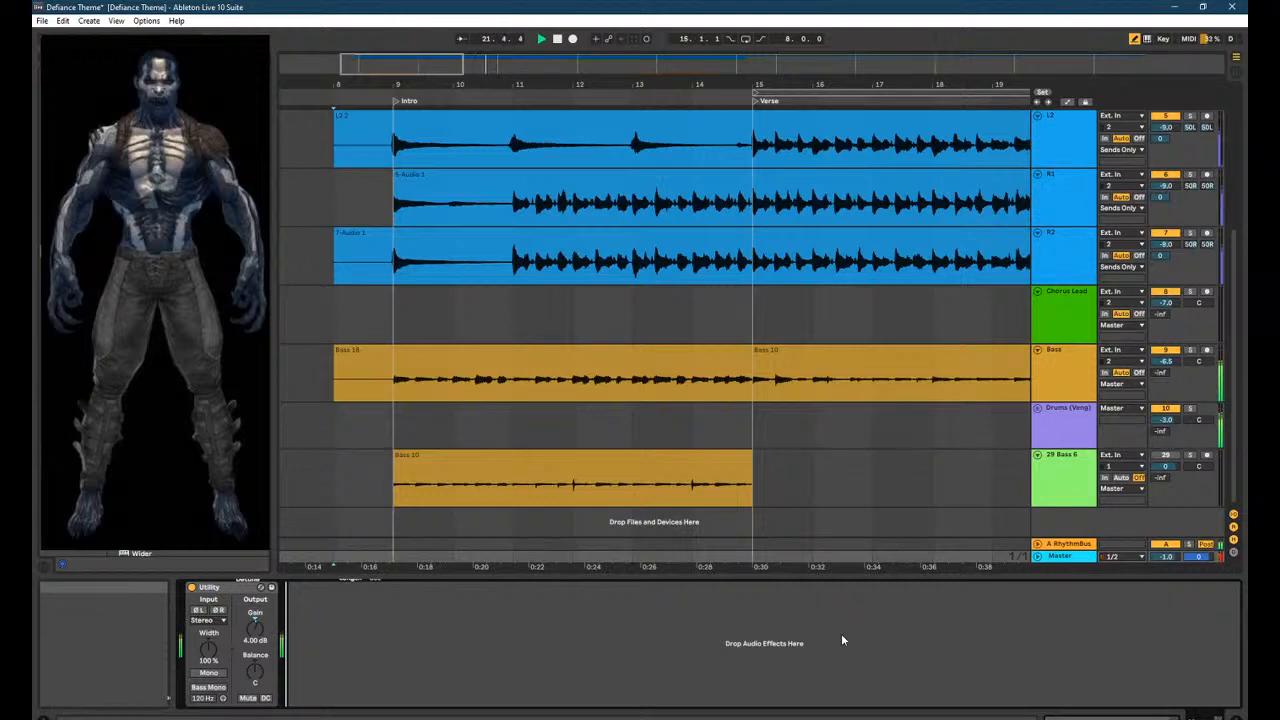
pyautogui.press('x')
pyautogui.scroll(3, 534, 388)
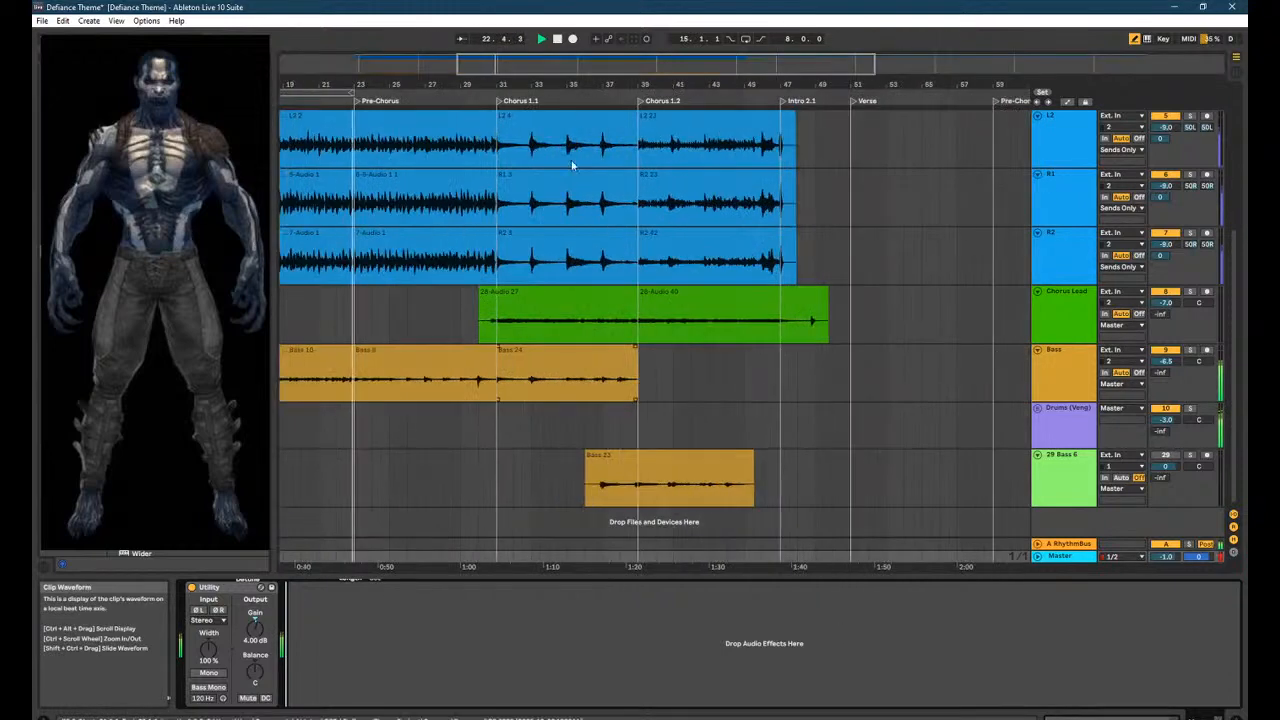
pyautogui.moveTo(365, 180); pyautogui.dragTo(554, 184)
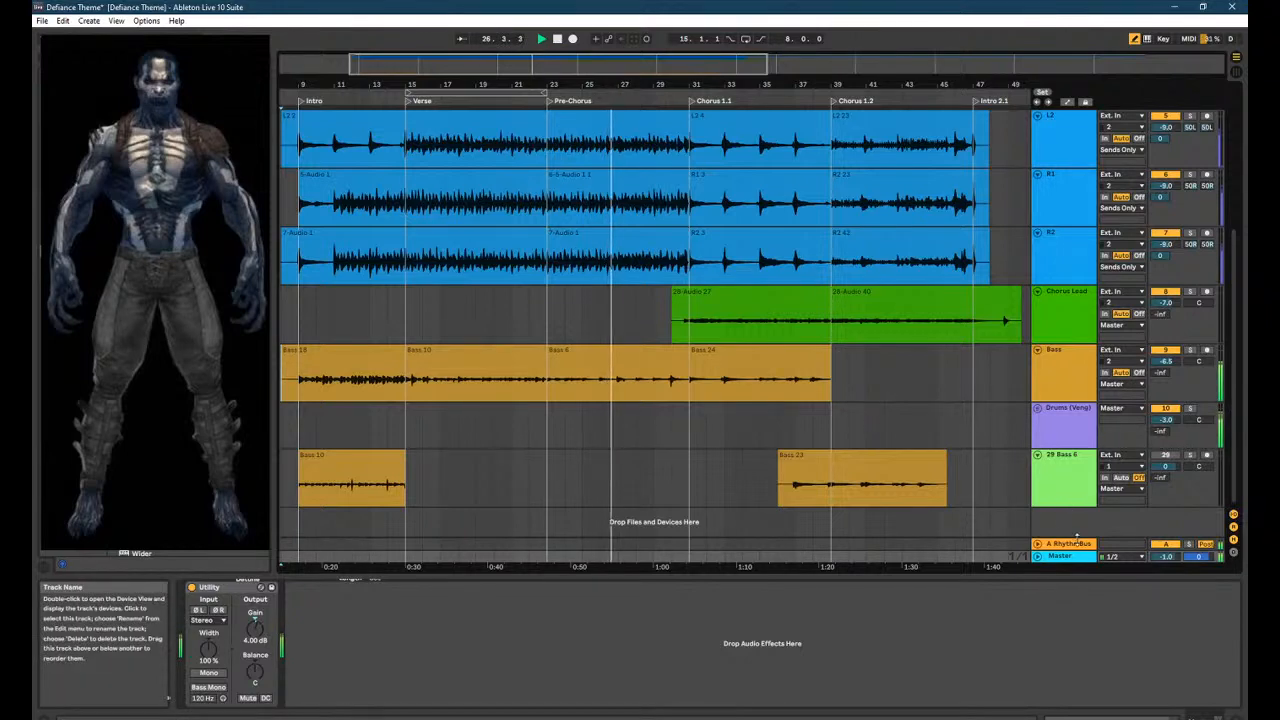
# Open the Pro-Q 3 equalizer on A RhythmBus and try lowering its low cut to about 274 Hz.
pyautogui.click(1078, 544)
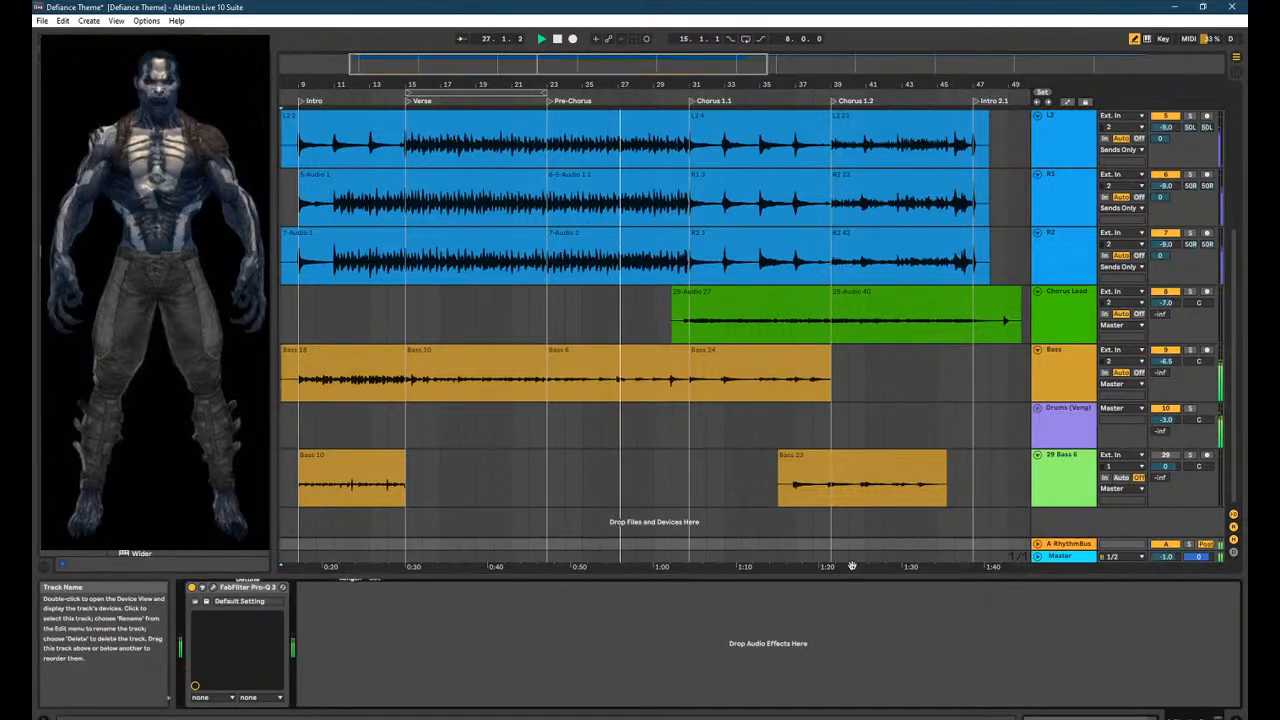
pyautogui.click(202, 587)
pyautogui.moveTo(479, 311)
pyautogui.mouseDown()
pyautogui.moveTo(430, 304)
pyautogui.moveTo(455, 307)
pyautogui.mouseUp()
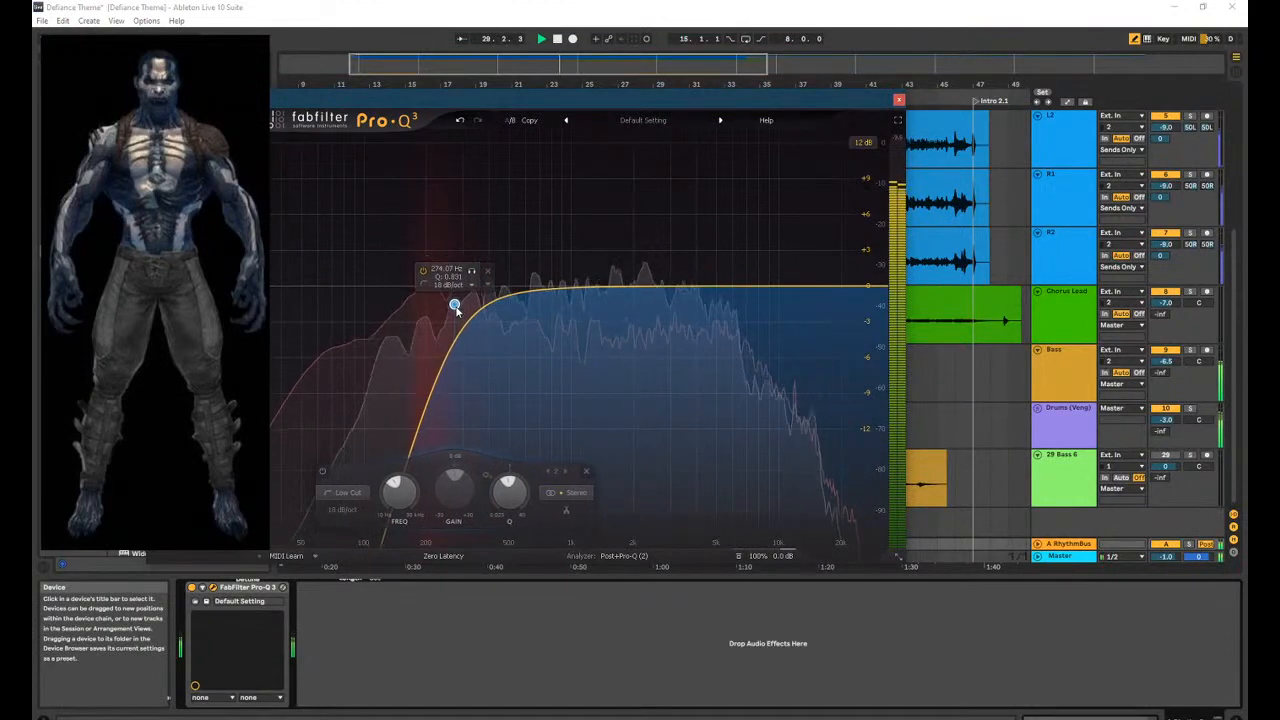
pyautogui.hotkey('ctrl', 'z')
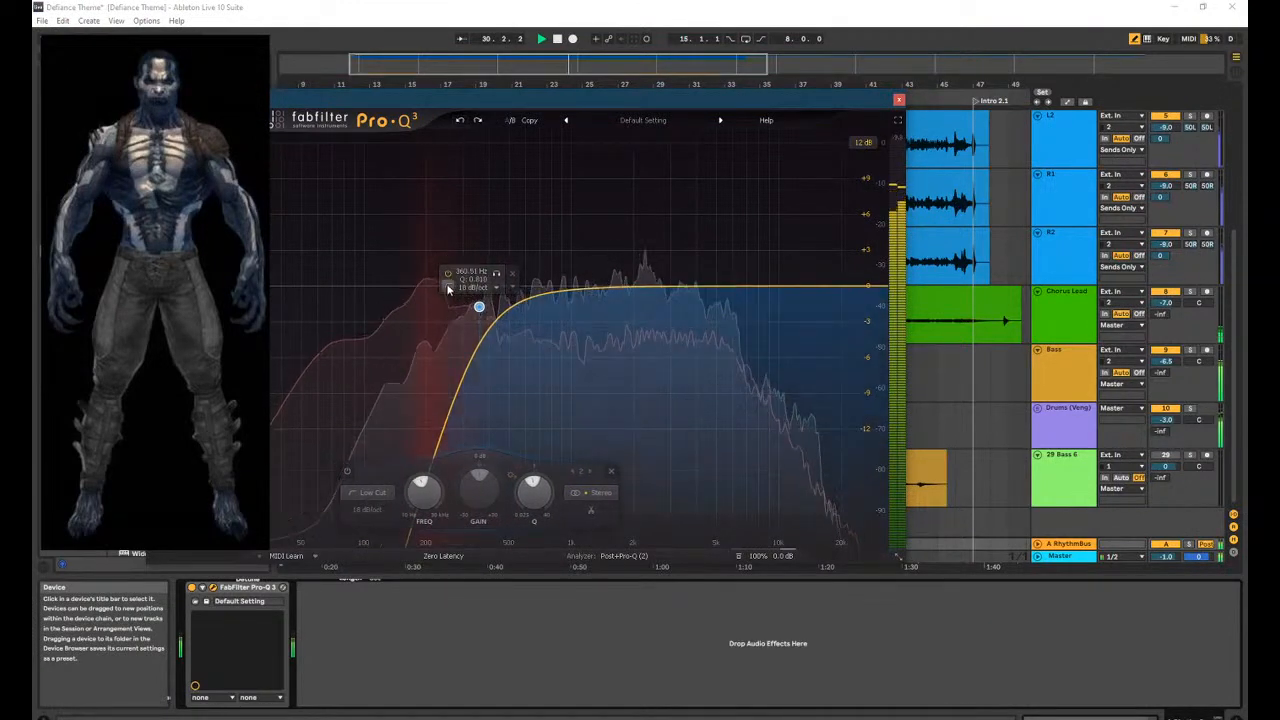
# Give the Pro-Q 3 low cut separate Mid and Side bands, lower the Side band's cutoff below 200 Hz and save the set.
pyautogui.click(598, 492)
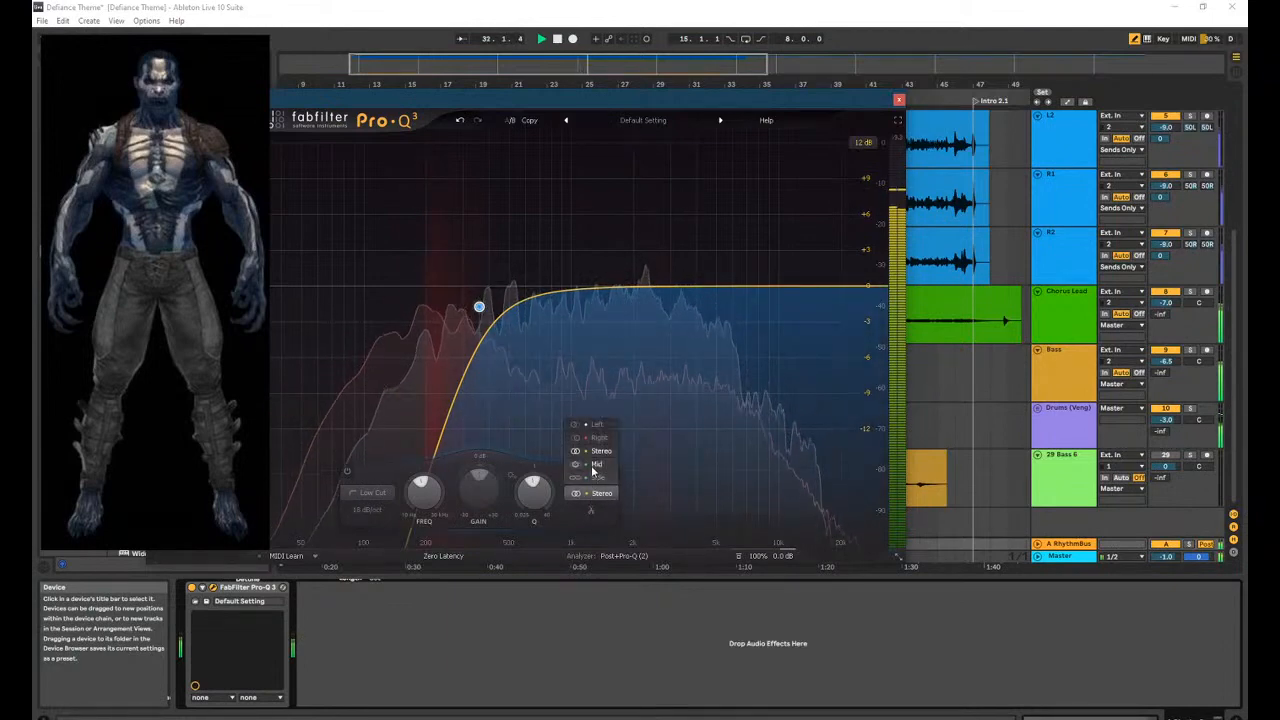
pyautogui.click(597, 464)
pyautogui.moveTo(488, 312); pyautogui.dragTo(405, 307)
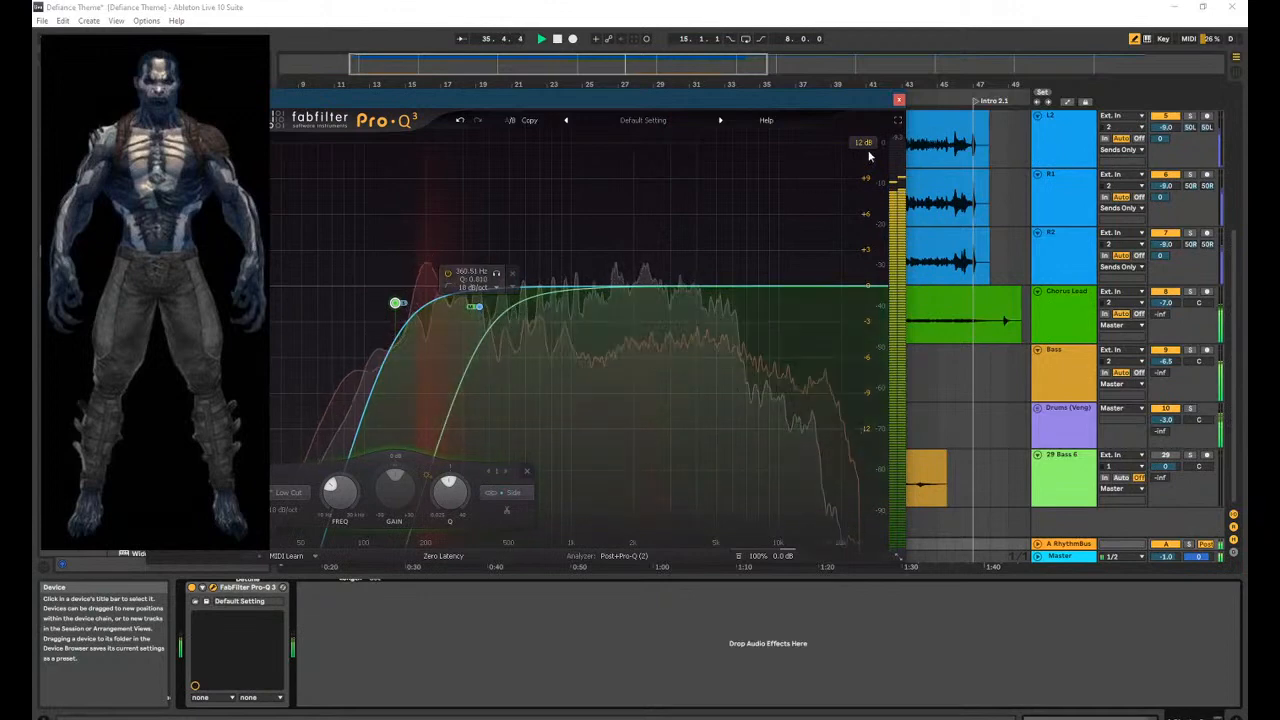
pyautogui.click(898, 100)
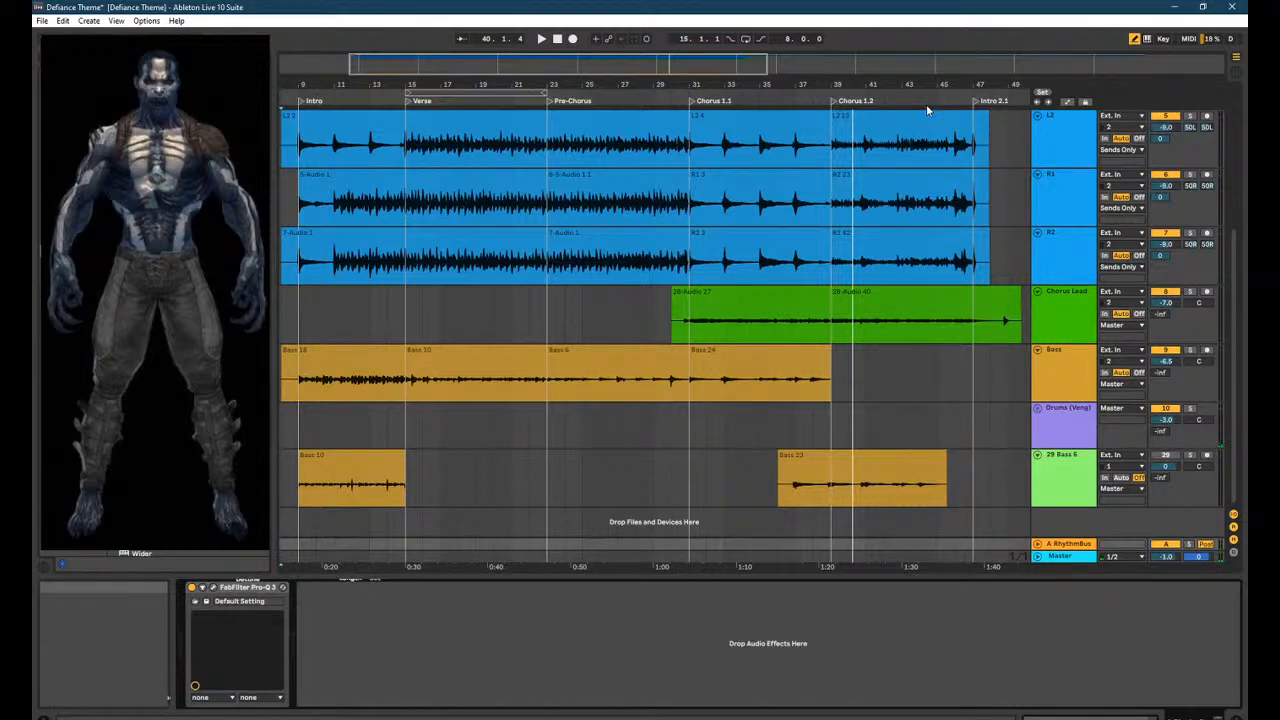
pyautogui.hotkey('ctrl', 's')
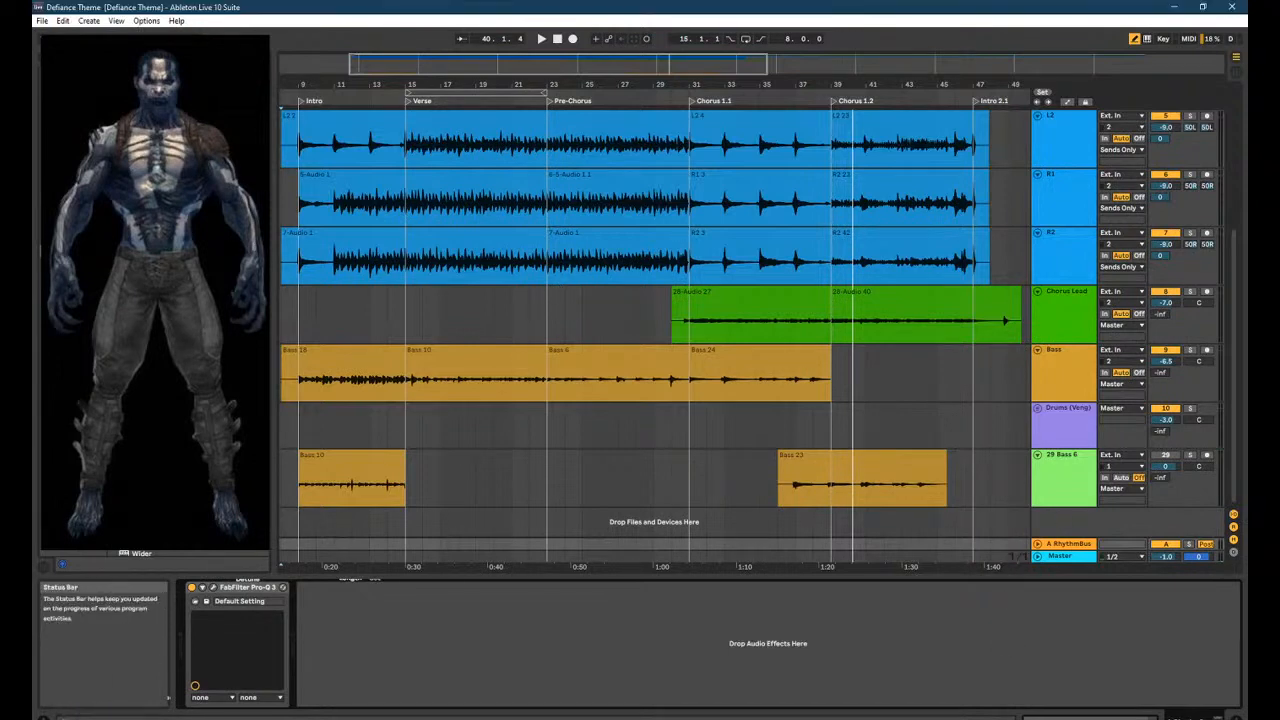
# Switch to YouTube Studio in Chrome and end the live stream.
pyautogui.moveTo(949, 719)
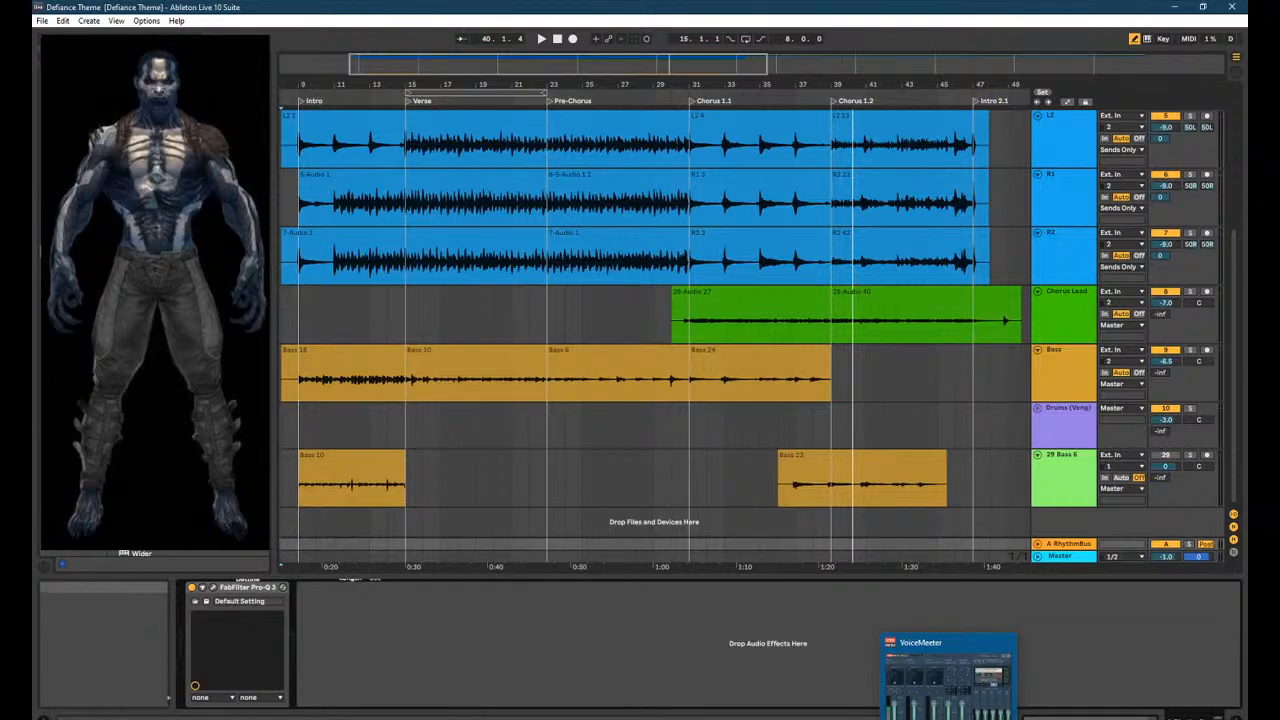
pyautogui.moveTo(110, 716)
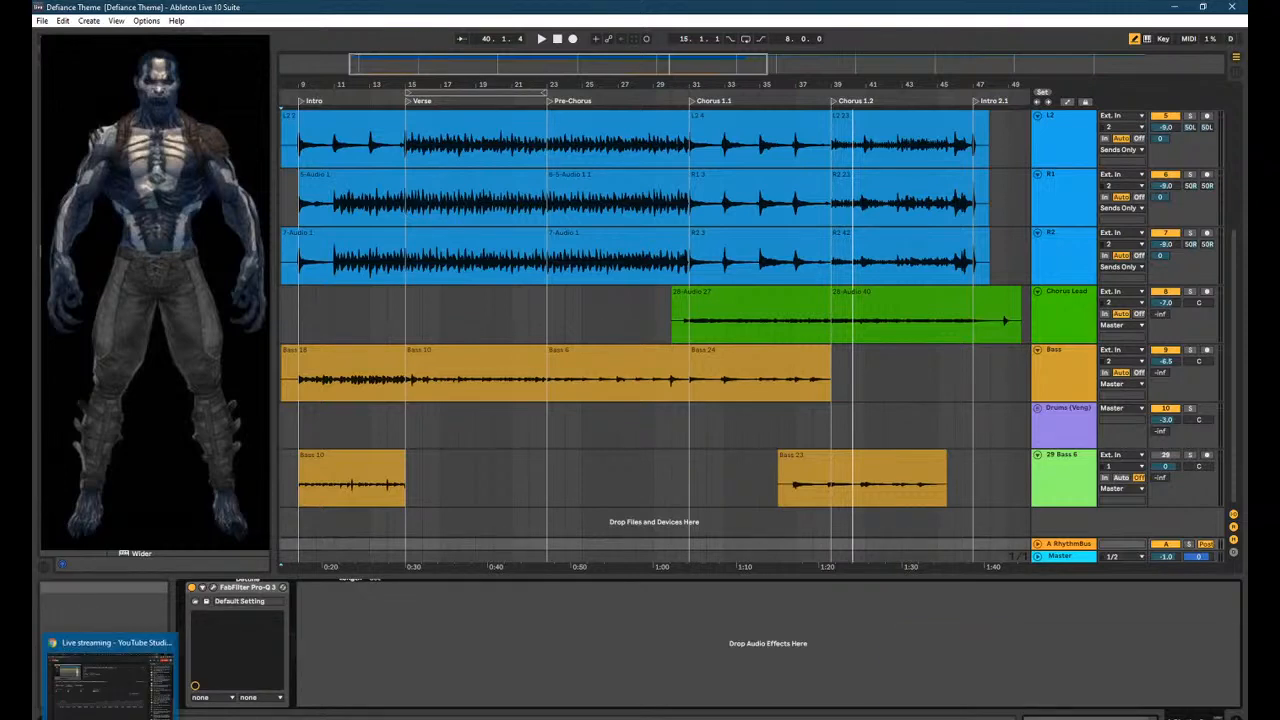
pyautogui.click(128, 702)
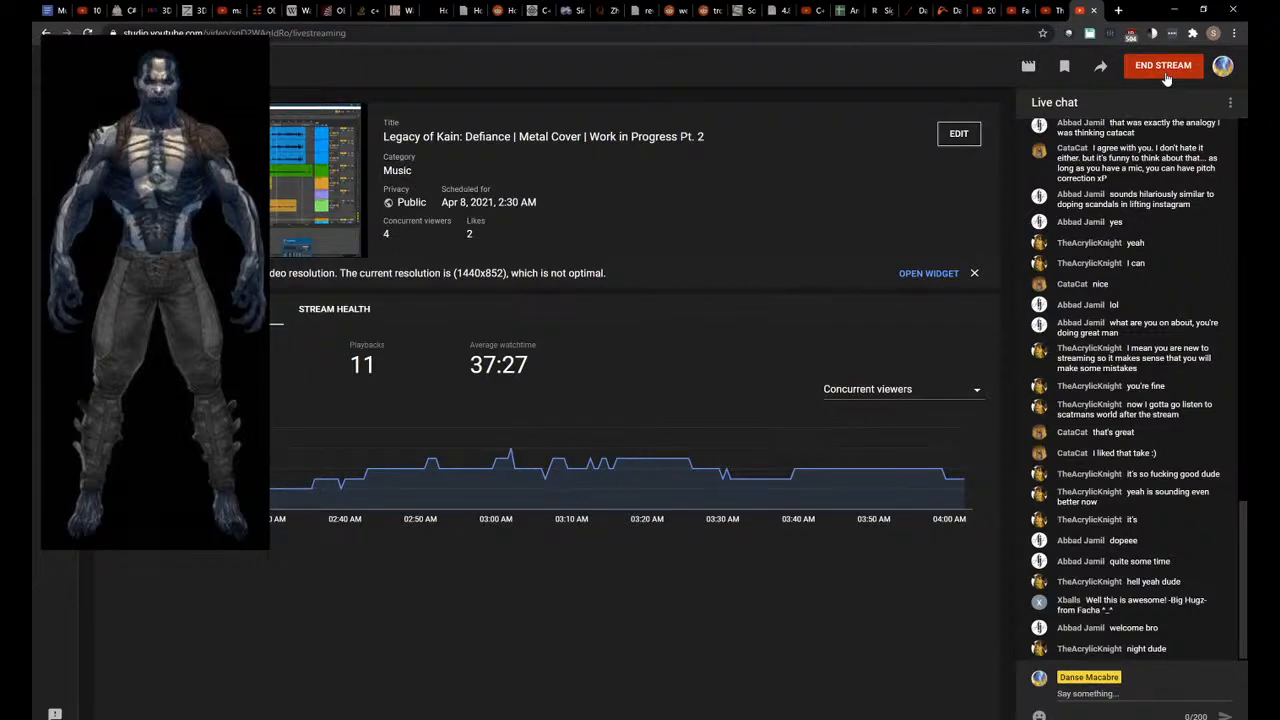
pyautogui.click(1163, 66)
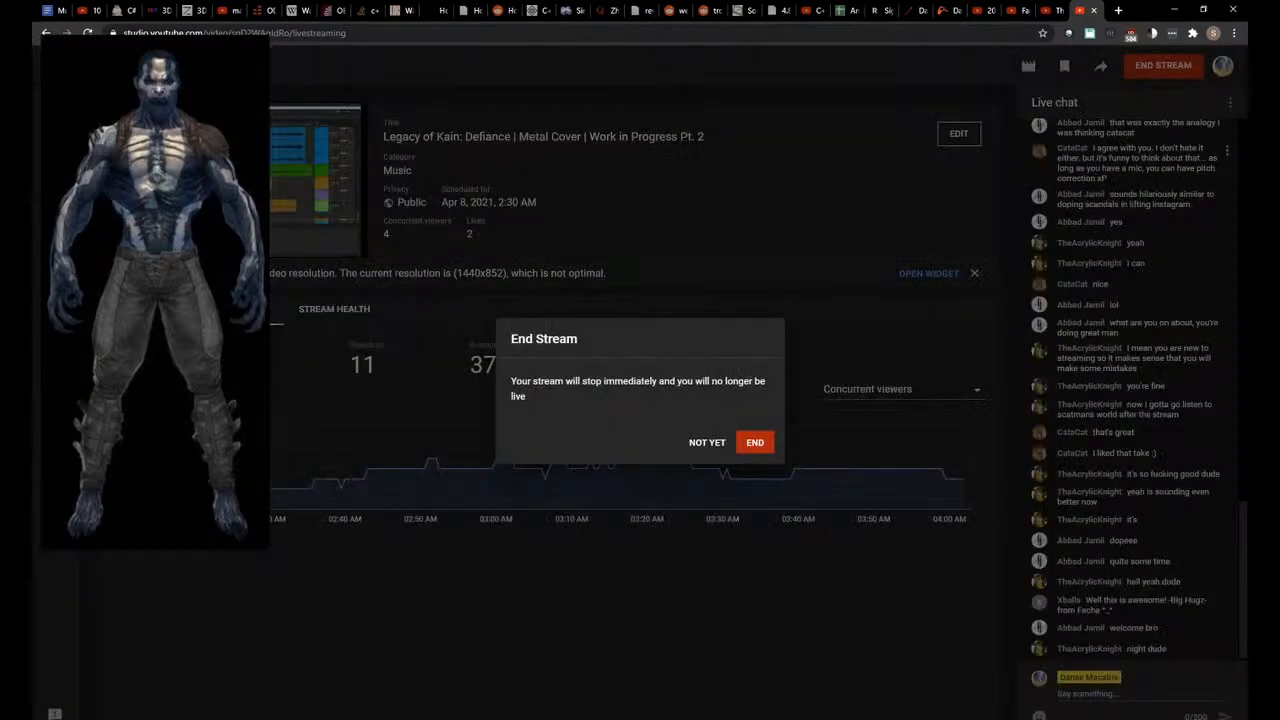
pyautogui.click(755, 443)
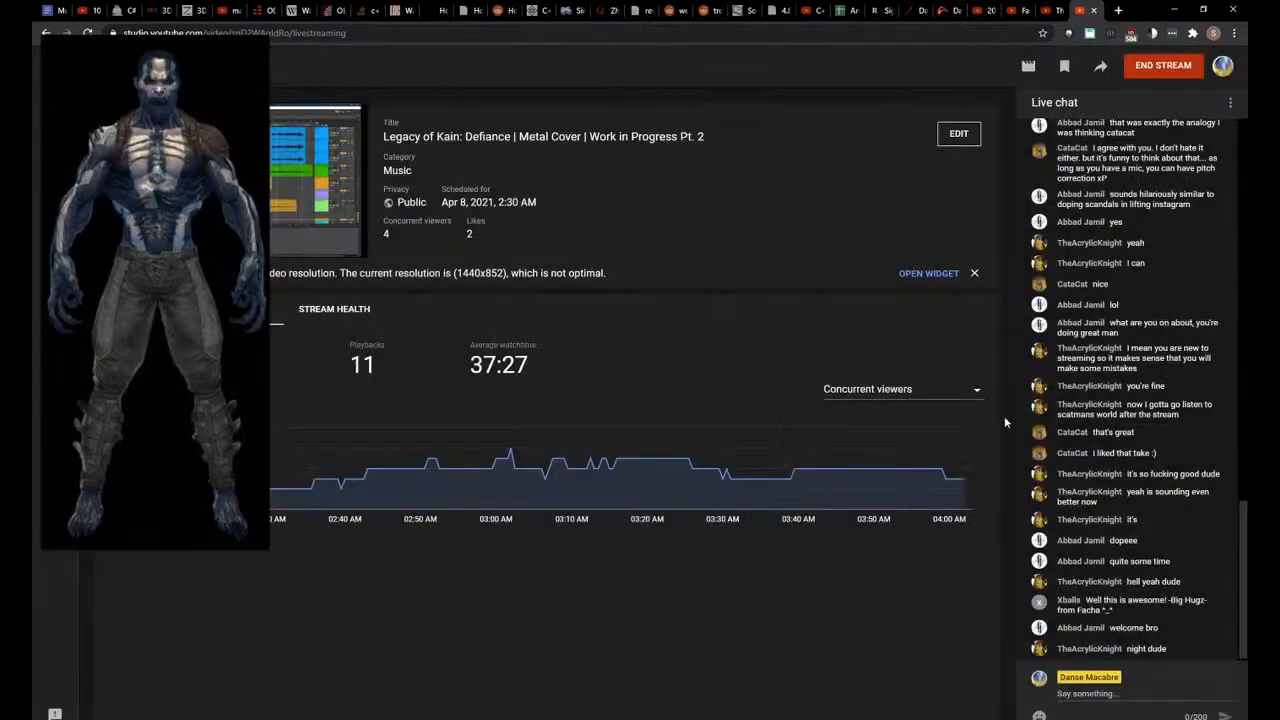